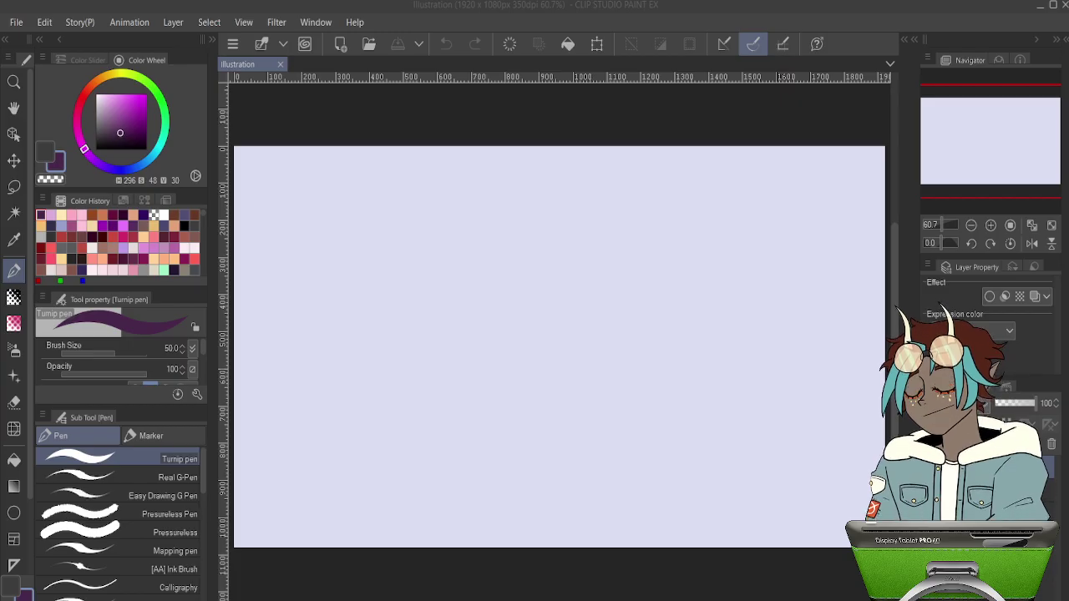
Set the drawing colour to black.
scroll(540, 342, "down", 2)
scroll(534, 345, "up", 1)
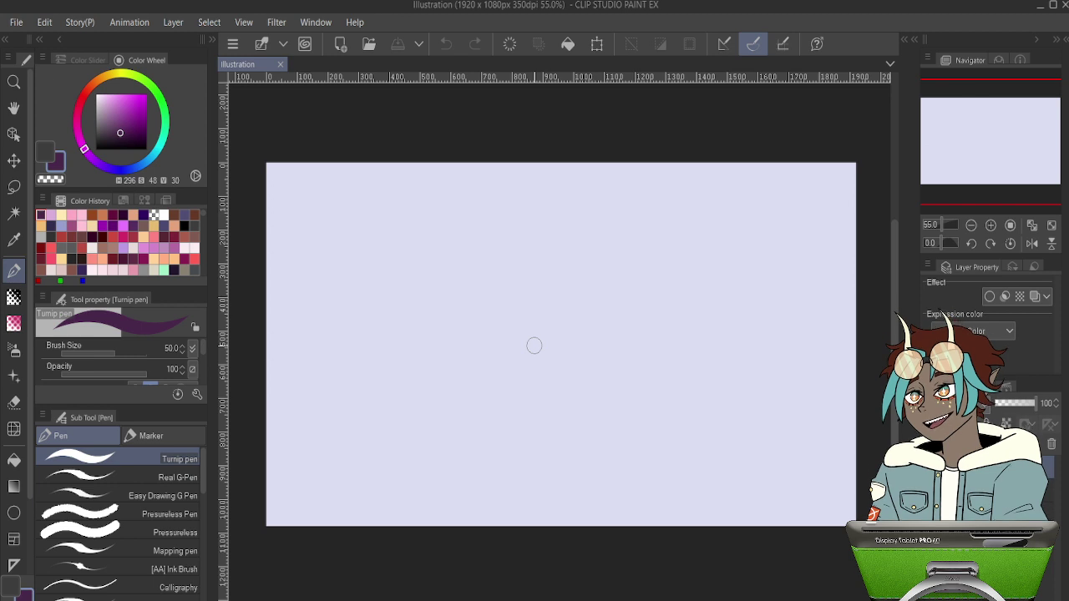
left_click_drag(127, 125, 55, 174)
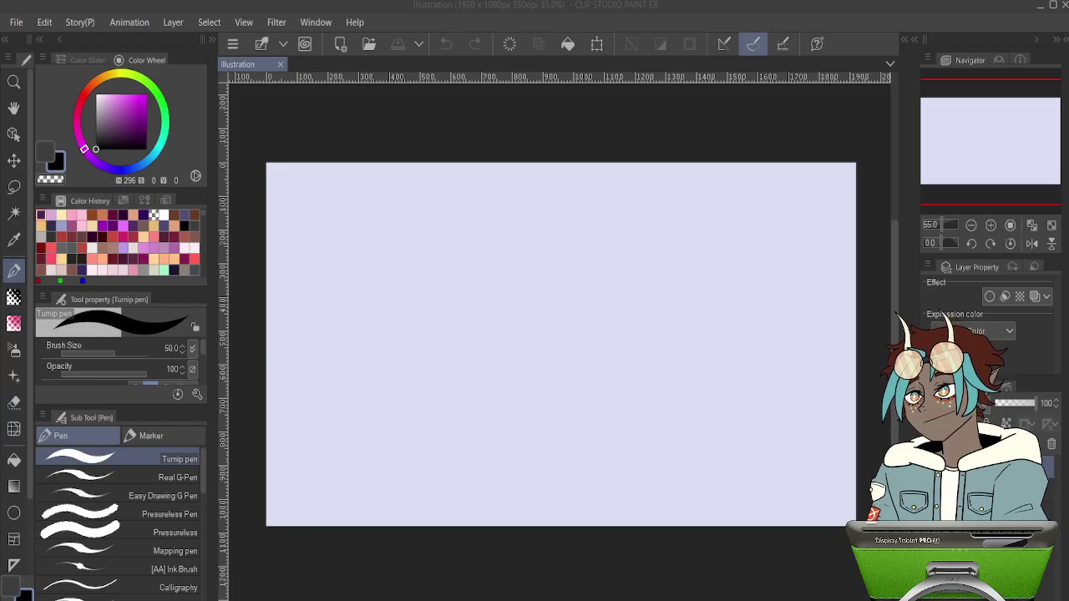
key("alt+Tab")
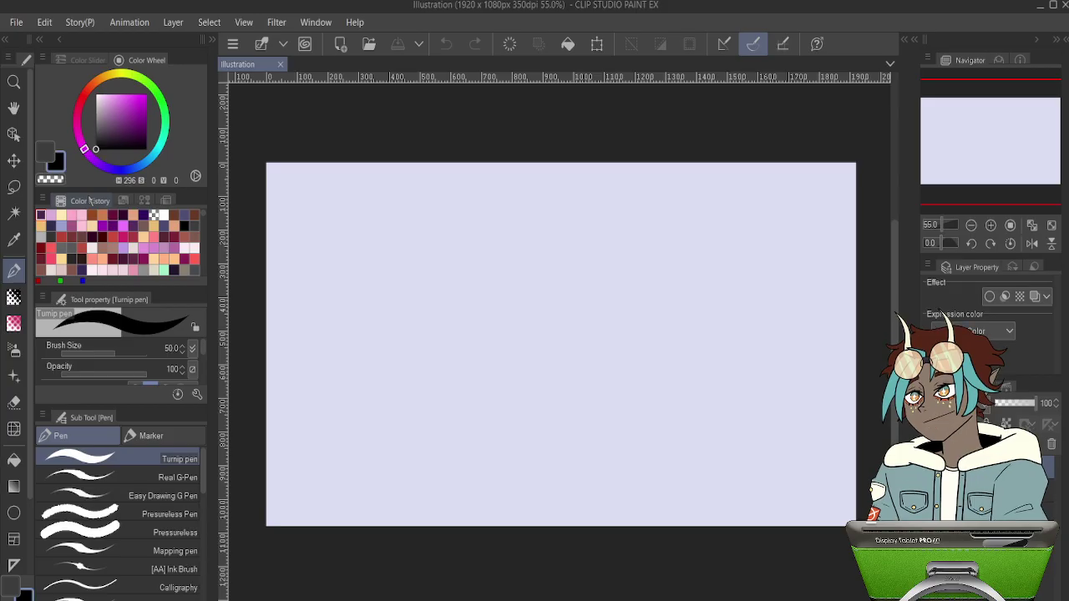
mouse_move(326, 237)
left_mouse_down()
mouse_move(367, 219)
mouse_move(341, 324)
left_mouse_up()
mouse_move(367, 261)
left_mouse_down()
mouse_move(515, 301)
mouse_move(530, 277)
left_mouse_up()
key("ctrl+z")
key("ctrl+z")
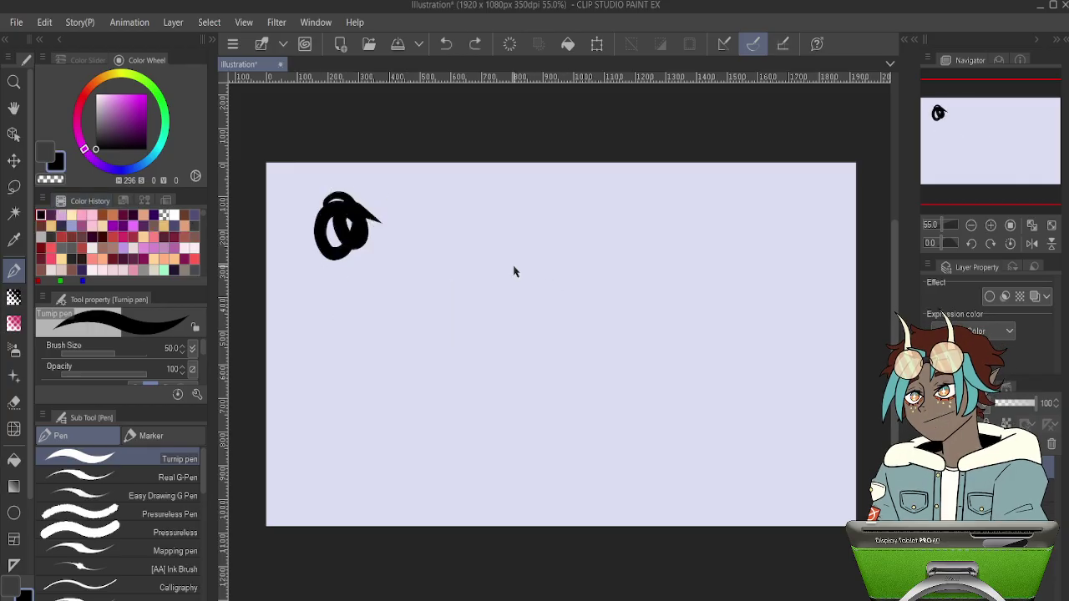
key("ctrl+z")
Draw three groups of overlapping, near-vertical practice strokes across the canvas's upper left area with the Real G-Pen.
left_click(177, 477)
left_click_drag(326, 201, 324, 320)
left_click_drag(326, 202, 322, 320)
mouse_move(326, 202)
left_mouse_down()
mouse_move(324, 319)
mouse_move(326, 201)
mouse_move(323, 320)
left_mouse_up()
left_click_drag(395, 201, 381, 330)
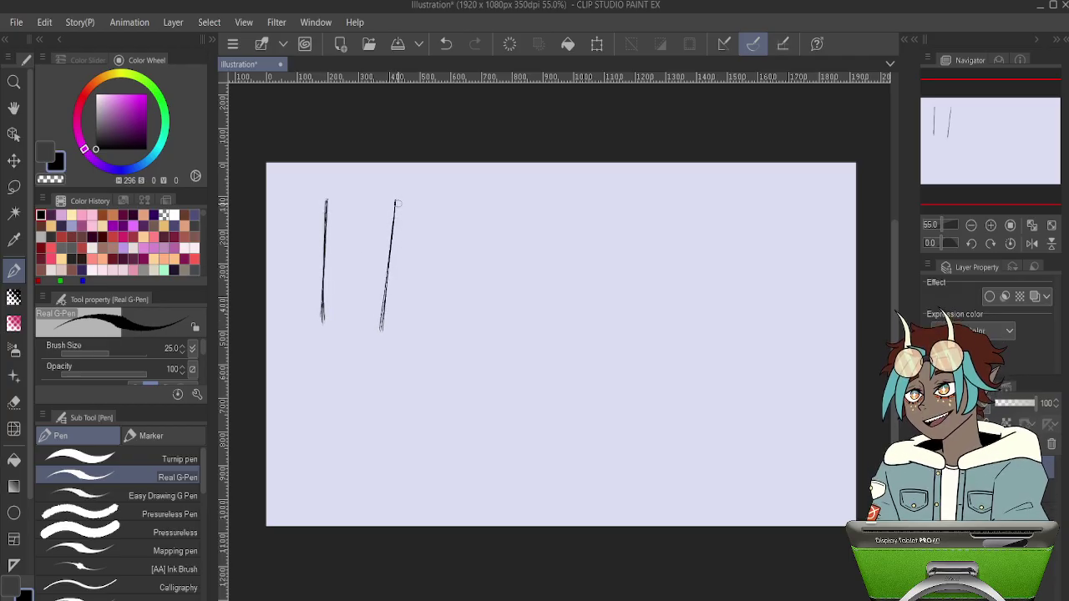
left_click_drag(394, 201, 381, 329)
left_click_drag(395, 199, 382, 326)
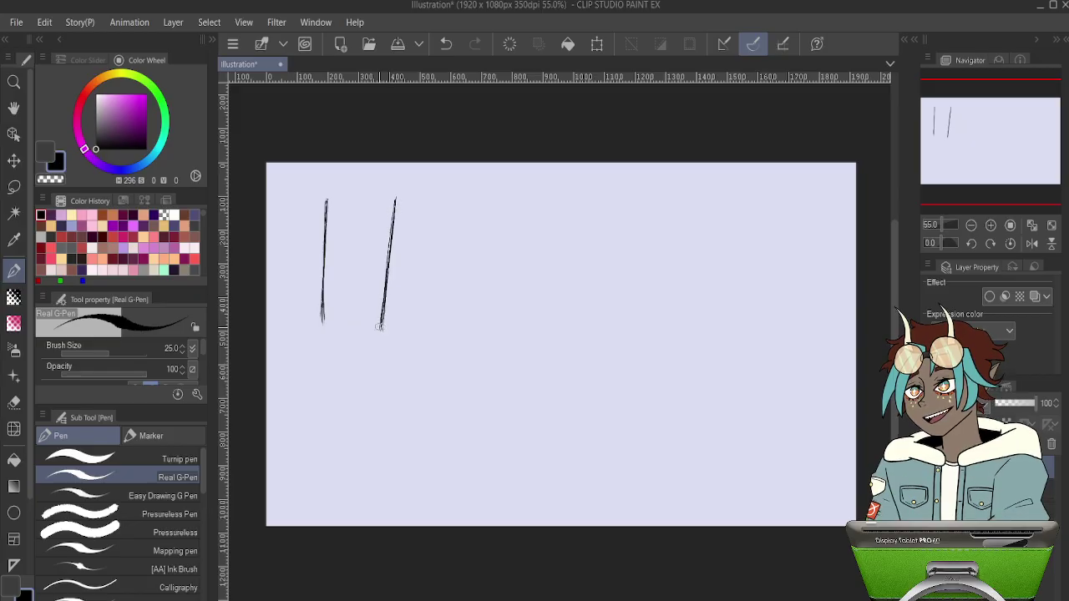
left_click_drag(395, 201, 381, 325)
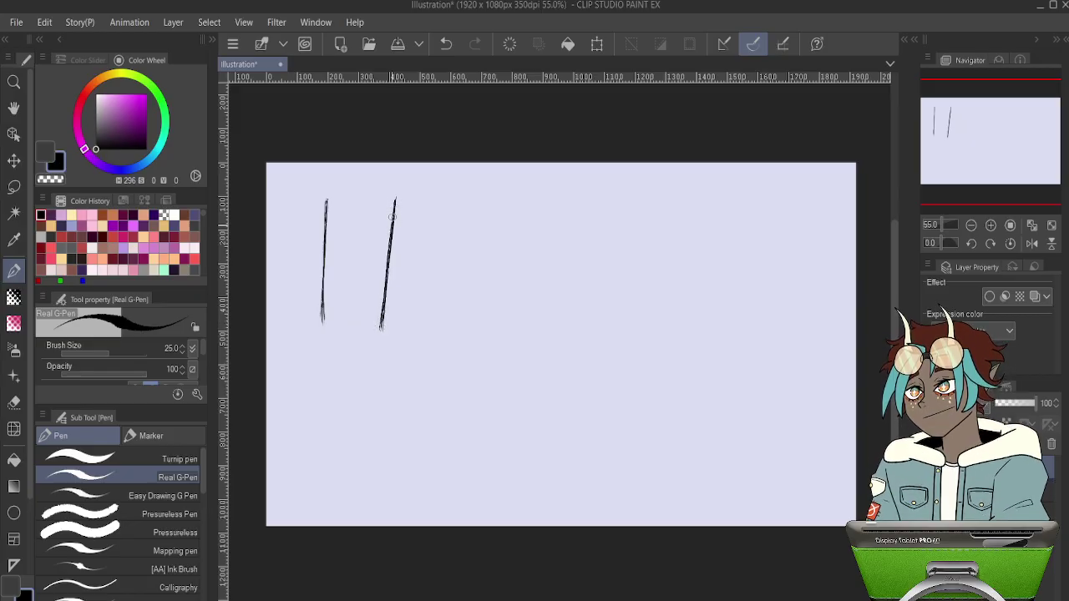
left_click_drag(394, 206, 381, 327)
left_click_drag(395, 200, 382, 325)
left_click_drag(394, 207, 379, 326)
mouse_move(446, 202)
left_mouse_down()
mouse_move(427, 339)
mouse_move(445, 210)
mouse_move(429, 326)
left_mouse_up()
left_click_drag(446, 201, 427, 349)
left_click_drag(446, 200, 426, 350)
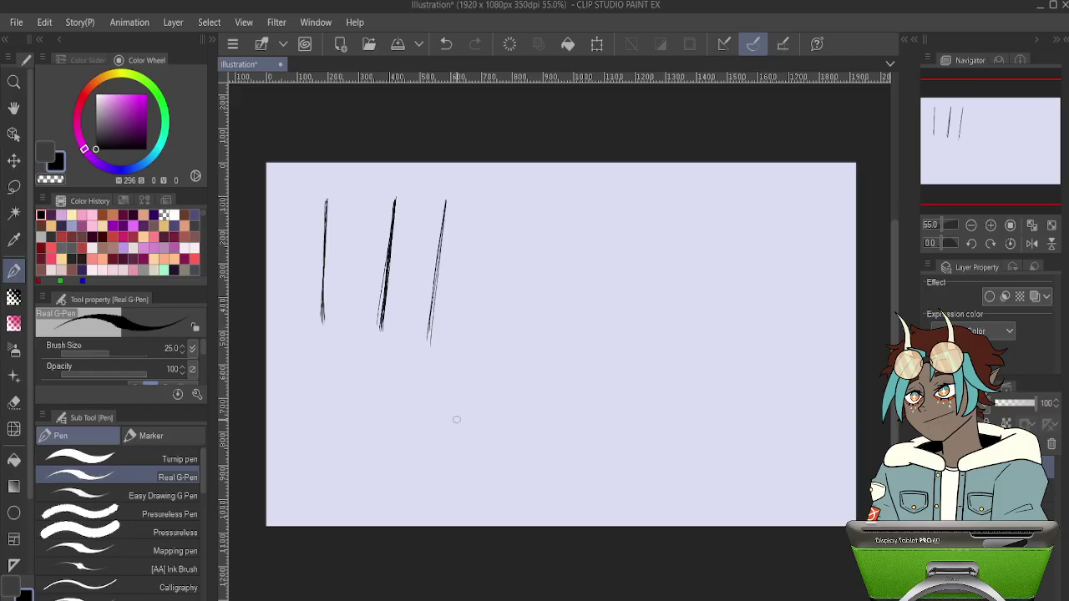
Clear all practice strokes from the canvas.
left_click_drag(430, 457, 680, 224)
key("Delete")
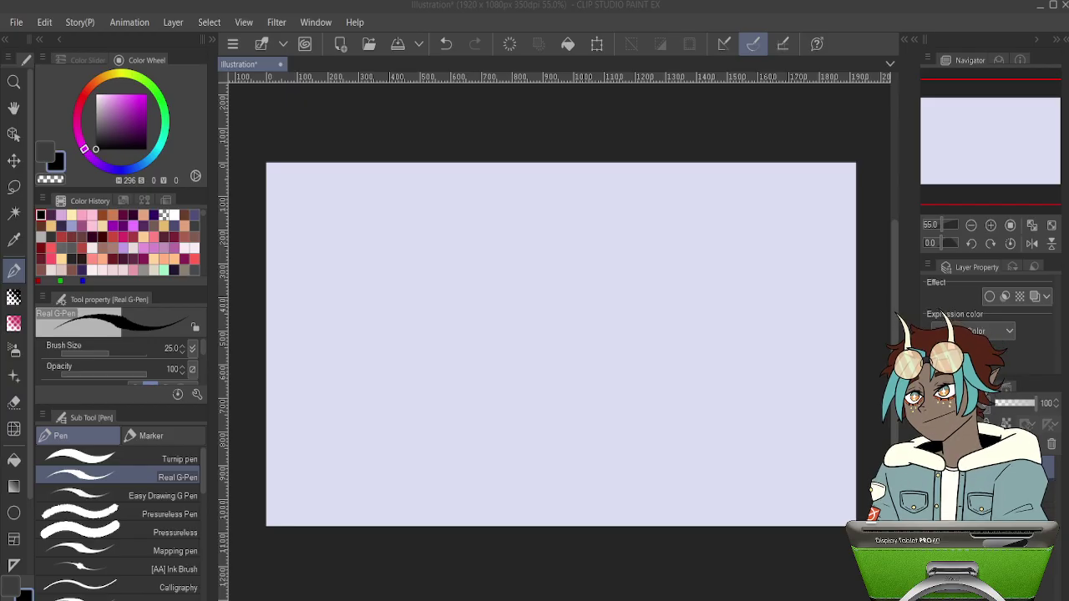
mouse_move(372, 239)
left_mouse_down()
mouse_move(393, 250)
mouse_move(380, 227)
left_mouse_up()
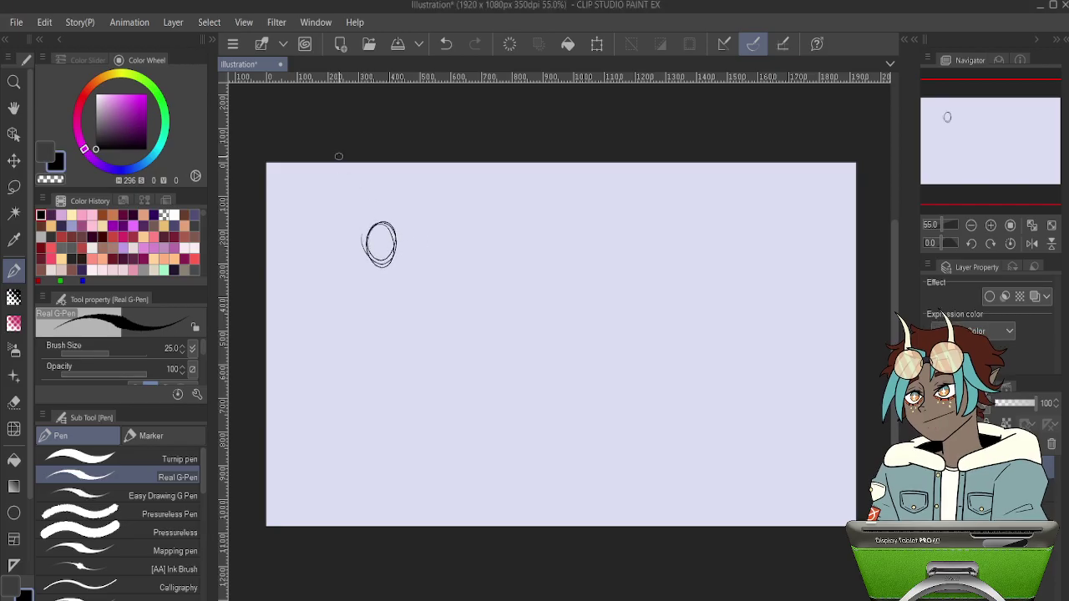
key("ctrl+z")
mouse_move(370, 241)
left_mouse_down()
mouse_move(396, 262)
mouse_move(399, 232)
mouse_move(371, 256)
mouse_move(401, 260)
mouse_move(391, 224)
left_mouse_up()
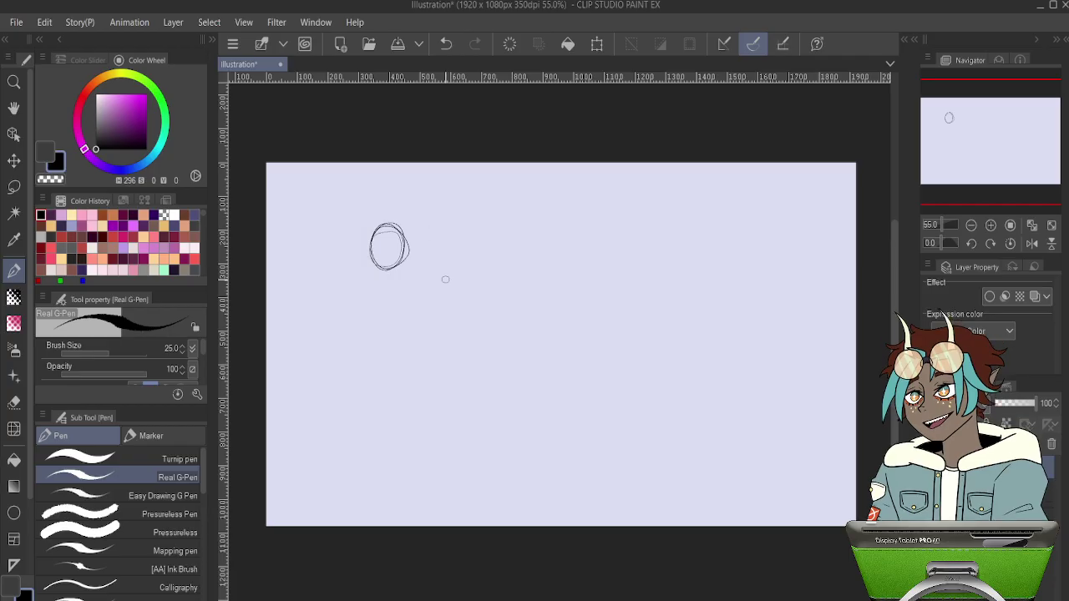
key("ctrl+z")
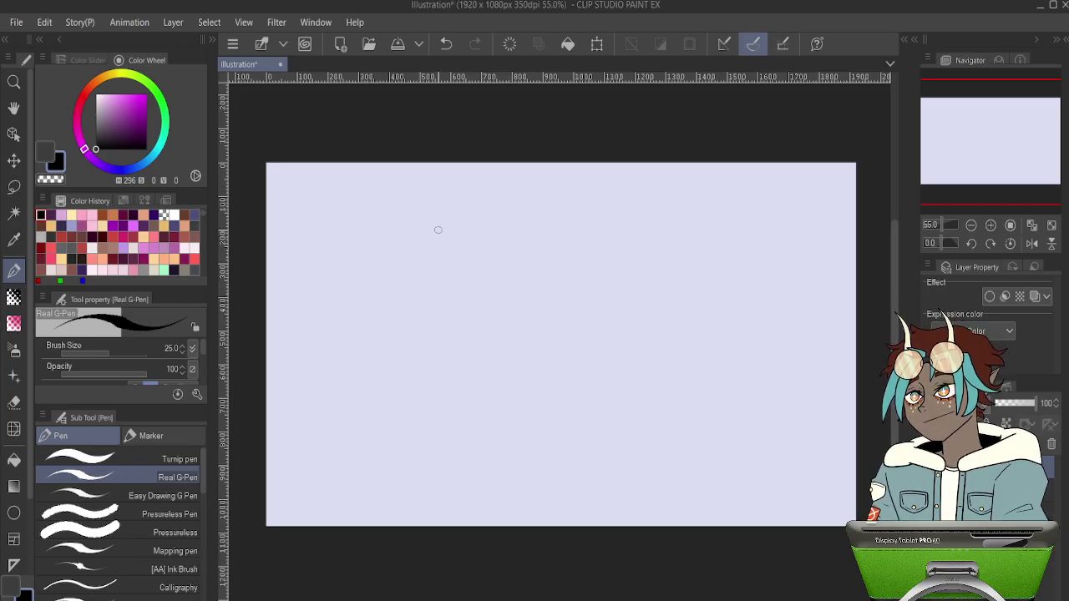
Sketch an oval head with a guide cross, a slanted shoulder line below it and a long spine line.
left_click_drag(429, 206, 431, 237)
key("ctrl+z")
key("ctrl+z")
key("ctrl+z")
key("ctrl+z")
left_click_drag(414, 246, 450, 257)
mouse_move(416, 331)
left_mouse_down()
mouse_move(421, 276)
mouse_move(416, 346)
left_mouse_up()
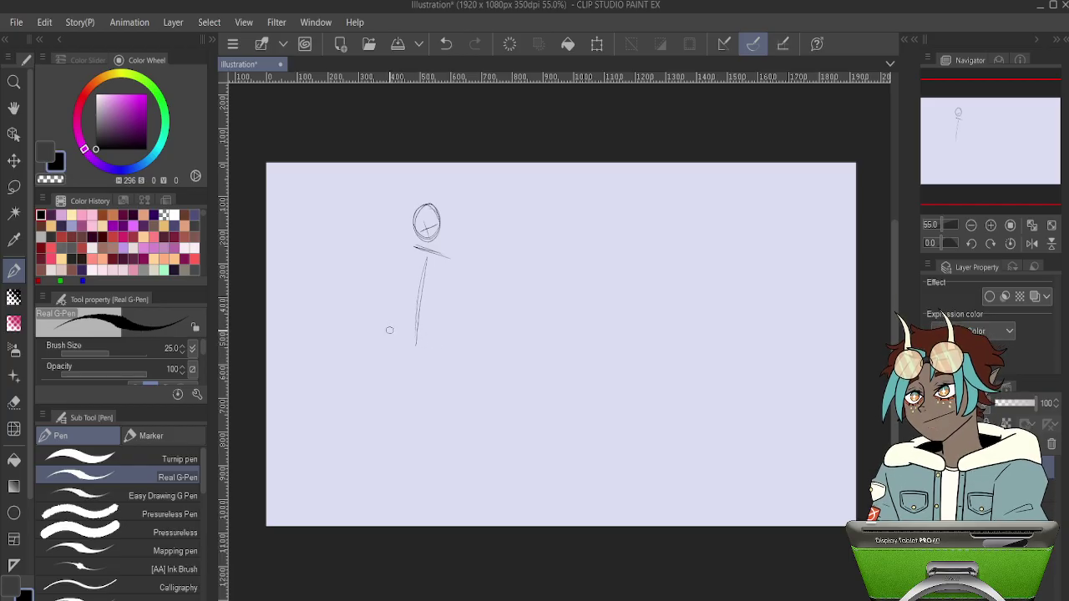
Sketch a box-shaped pelvis at the base of the spine and add the raised leg and the outstretched thigh.
mouse_move(392, 322)
left_mouse_down()
mouse_move(438, 346)
mouse_move(396, 318)
left_mouse_up()
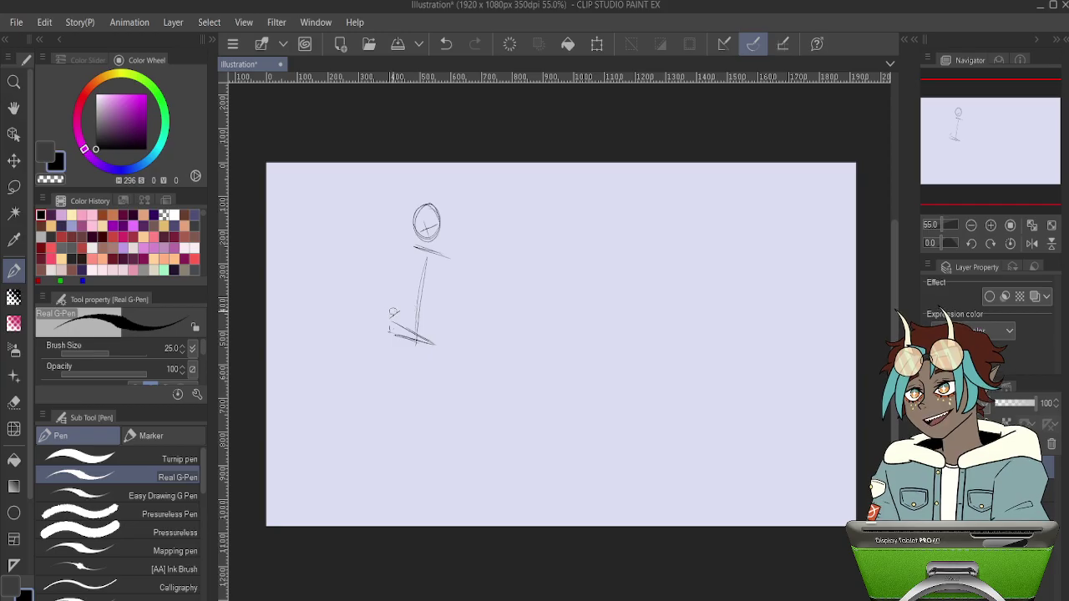
mouse_move(394, 315)
left_mouse_down()
mouse_move(436, 326)
mouse_move(433, 341)
left_mouse_up()
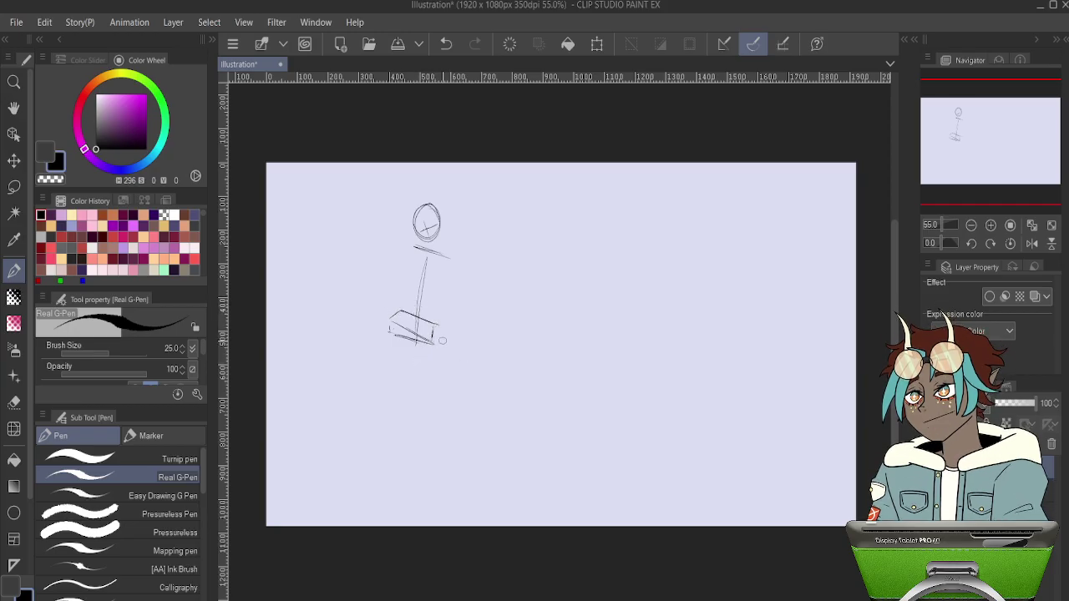
mouse_move(433, 324)
left_mouse_down()
mouse_move(390, 315)
mouse_move(384, 331)
mouse_move(408, 342)
left_mouse_up()
mouse_move(406, 273)
left_mouse_down()
mouse_move(385, 336)
mouse_move(406, 273)
mouse_move(408, 312)
mouse_move(478, 347)
left_mouse_up()
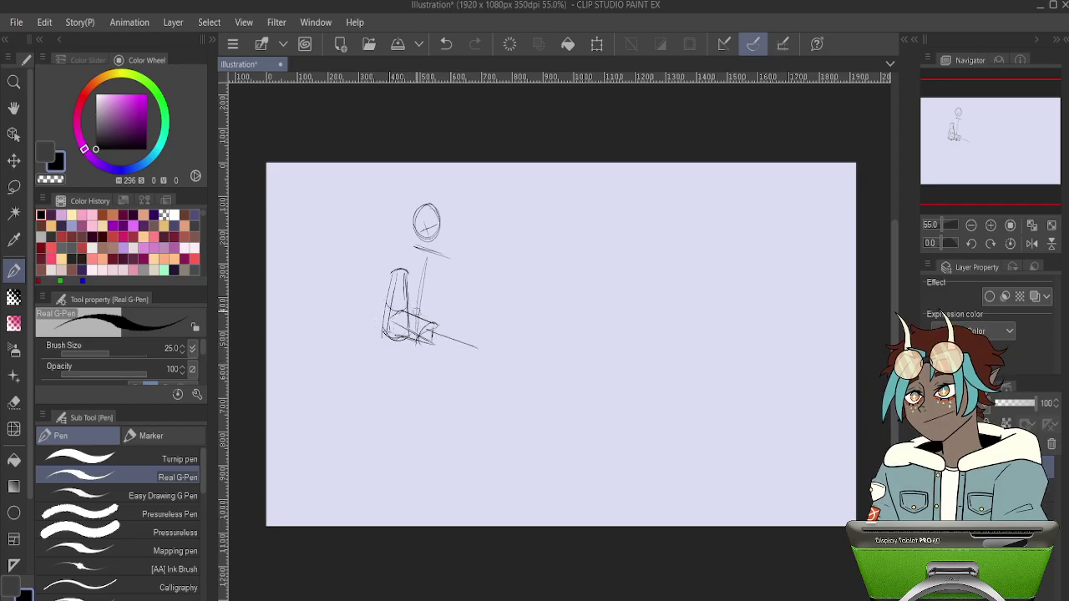
mouse_move(435, 321)
left_mouse_down()
mouse_move(479, 342)
mouse_move(472, 332)
mouse_move(476, 355)
mouse_move(426, 339)
left_mouse_up()
Rotate the whole figure sketch slightly counterclockwise so the spine stands upright.
key("ctrl+t")
mouse_move(507, 271)
left_mouse_down()
mouse_move(513, 236)
mouse_move(515, 248)
left_mouse_up()
key("Return")
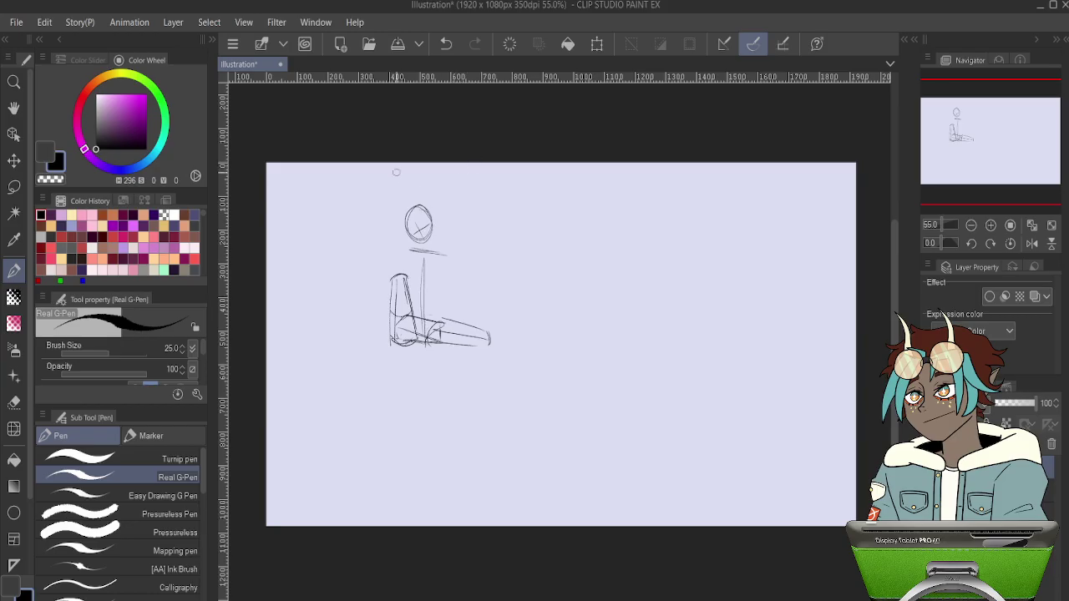
Sketch the figure's shoulders and torso sides and add the arms, with one reaching diagonally across the chest.
left_click_drag(407, 246, 383, 283)
left_click_drag(428, 301, 436, 307)
left_click_drag(450, 254, 435, 300)
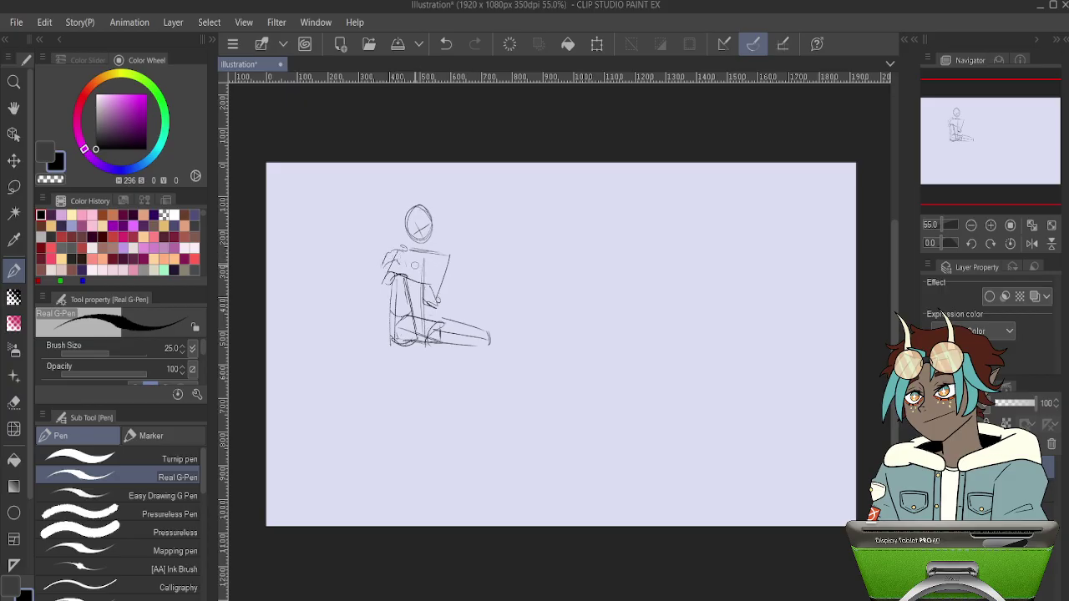
left_click_drag(411, 266, 448, 307)
Sketch the lower legs and both feet, with the shins crossed beneath the seated figure.
left_click_drag(405, 287, 433, 368)
mouse_move(422, 351)
left_mouse_down()
mouse_move(439, 385)
mouse_move(459, 382)
left_mouse_up()
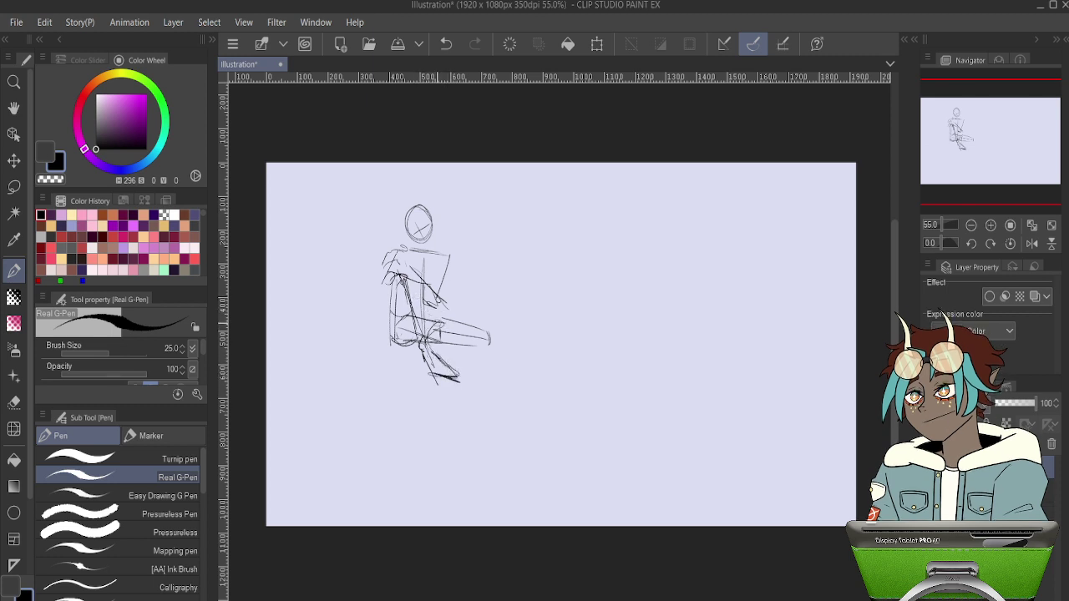
left_click_drag(408, 338, 377, 354)
left_click_drag(458, 337, 447, 352)
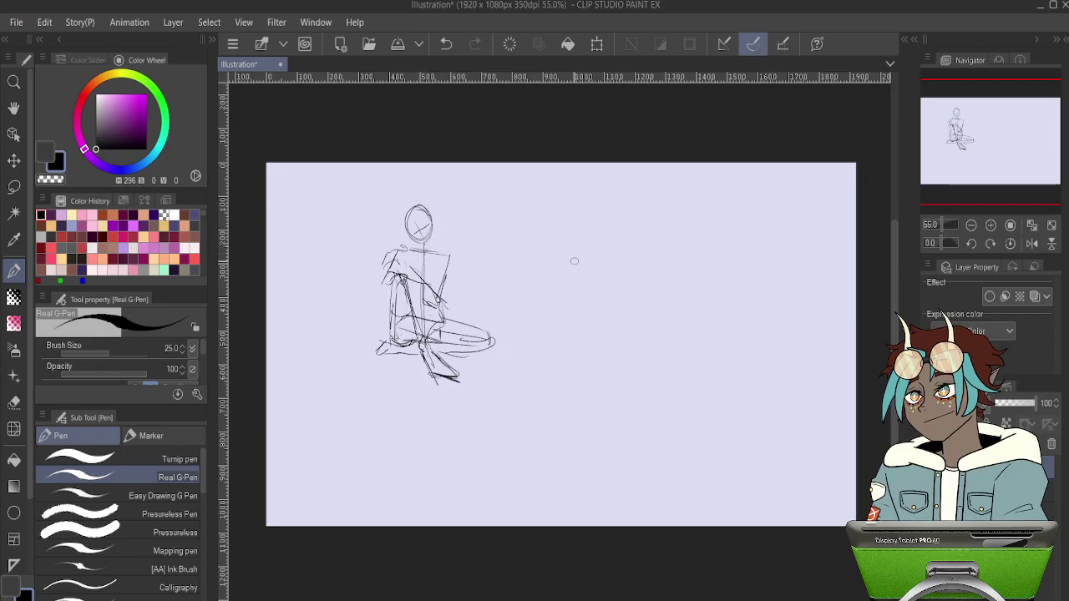
Move the whole figure sketch closer to the canvas's left edge.
key("ctrl+t")
mouse_move(442, 334)
left_mouse_down()
mouse_move(361, 299)
mouse_move(391, 304)
mouse_move(405, 331)
left_mouse_up()
key("Return")
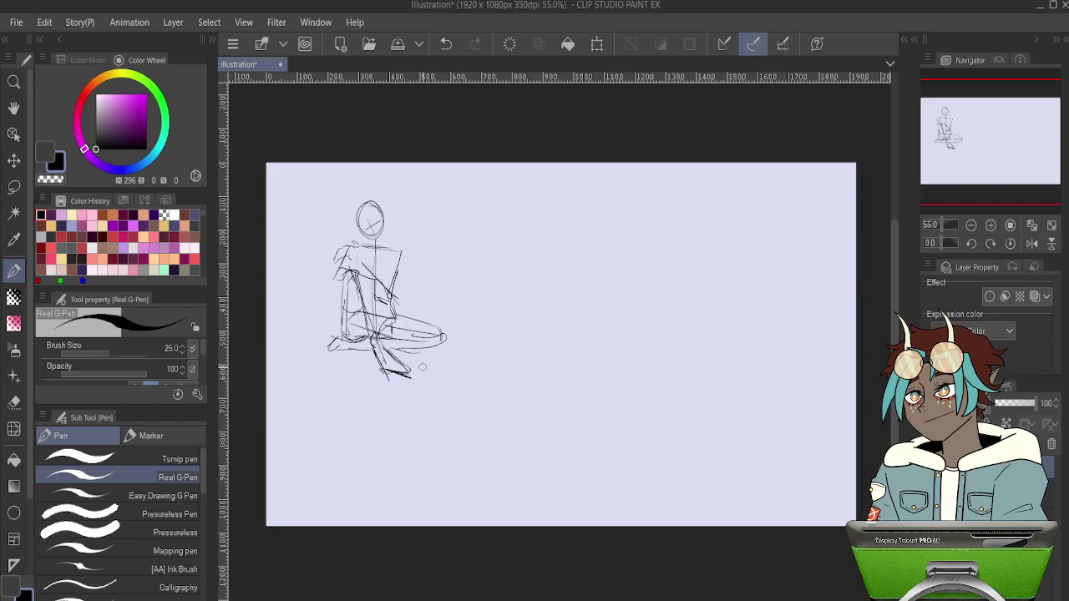
Erase the guide cross inside the head with the Erase Along Edge eraser.
scroll(457, 241, "up", 4)
key("e")
mouse_move(351, 230)
left_mouse_down()
mouse_move(485, 239)
mouse_move(452, 240)
left_mouse_up()
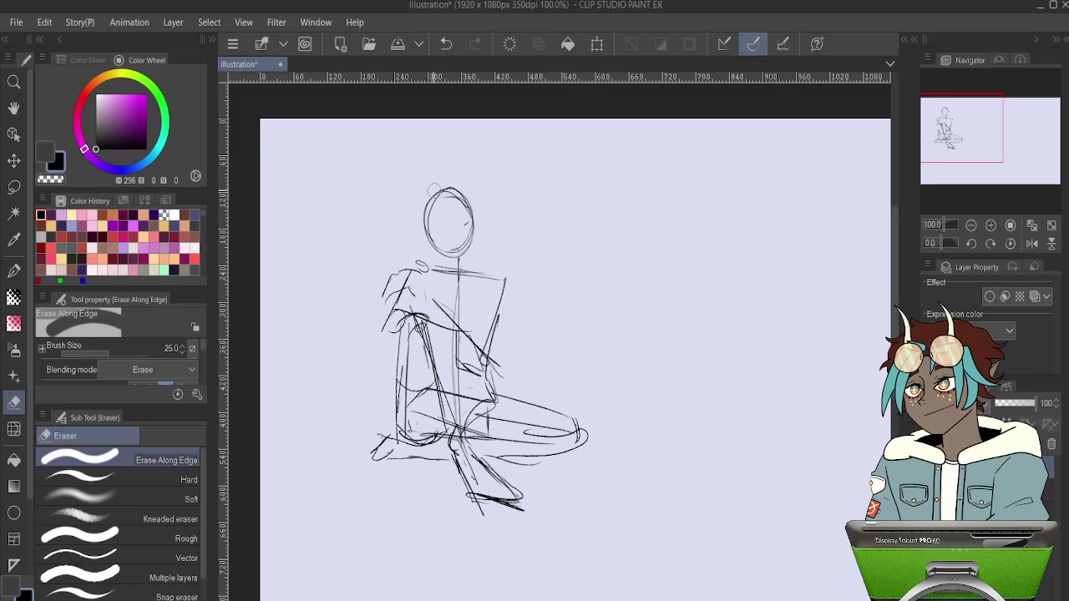
Redraw the face contour and neck inside the head oval and reinforce the bent arm and outstretched knee.
key("p")
mouse_move(431, 240)
left_mouse_down()
mouse_move(448, 242)
mouse_move(440, 251)
mouse_move(470, 224)
mouse_move(464, 246)
mouse_move(468, 224)
left_mouse_up()
key("ctrl+z")
key("ctrl+z")
key("ctrl+z")
key("ctrl+z")
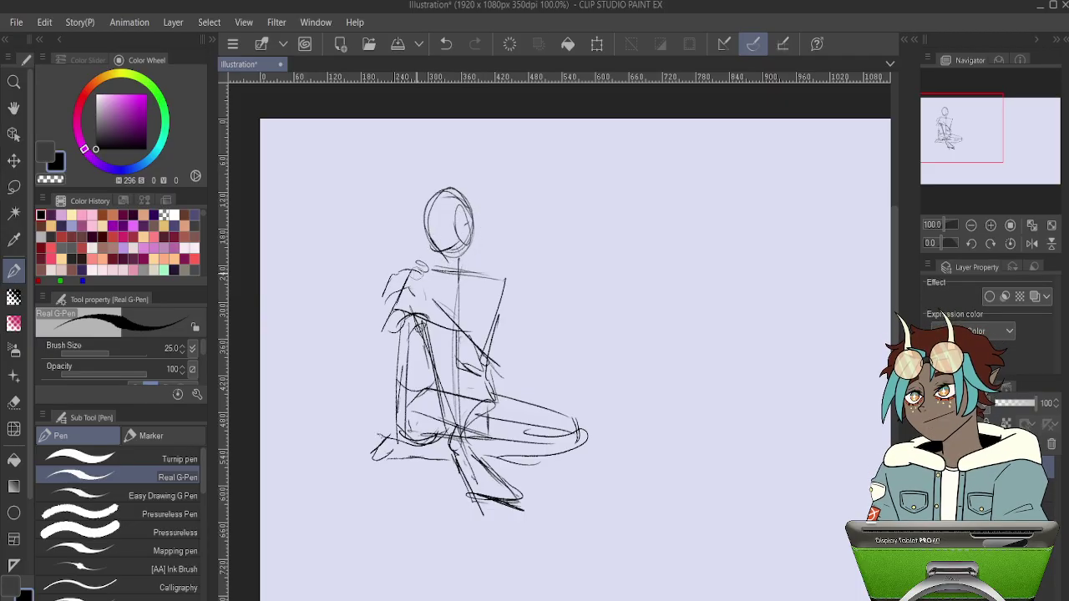
mouse_move(391, 303)
left_mouse_down()
mouse_move(399, 292)
mouse_move(392, 297)
left_mouse_up()
mouse_move(472, 391)
left_mouse_down()
mouse_move(591, 433)
mouse_move(580, 445)
left_mouse_up()
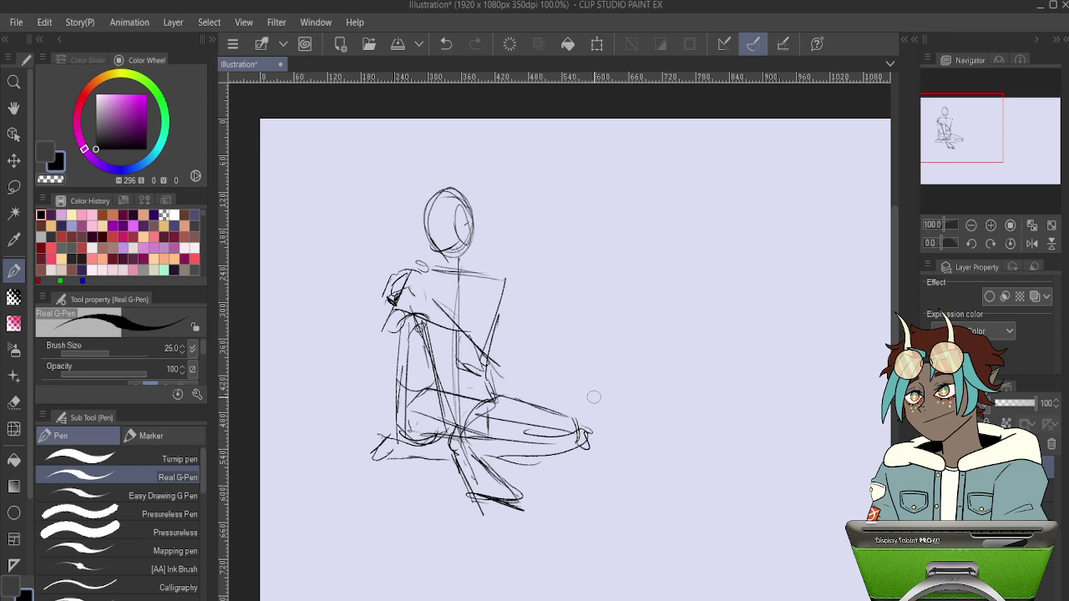
Lower the rough sketch layer's opacity and add a new layer for the refined drawing.
left_click(1009, 403)
key("ctrl+shift+n")
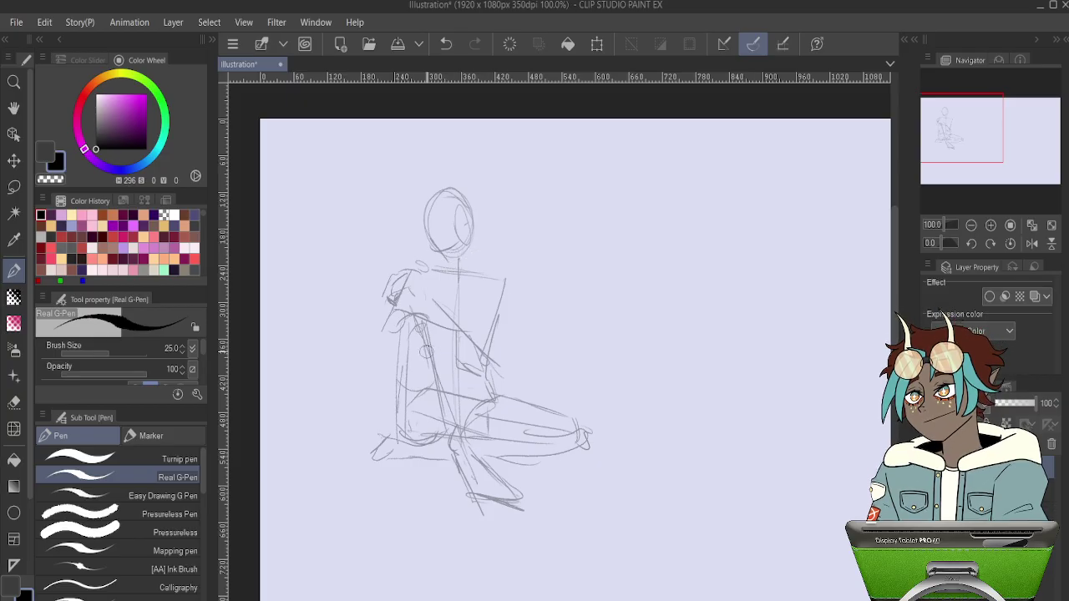
Draw a dark line across the top of the figure's shoulders over the faded sketch.
left_click_drag(422, 364, 481, 370)
key("ctrl+z")
mouse_move(421, 267)
left_mouse_down()
mouse_move(407, 282)
mouse_move(506, 283)
left_mouse_up()
left_click_drag(417, 276, 499, 300)
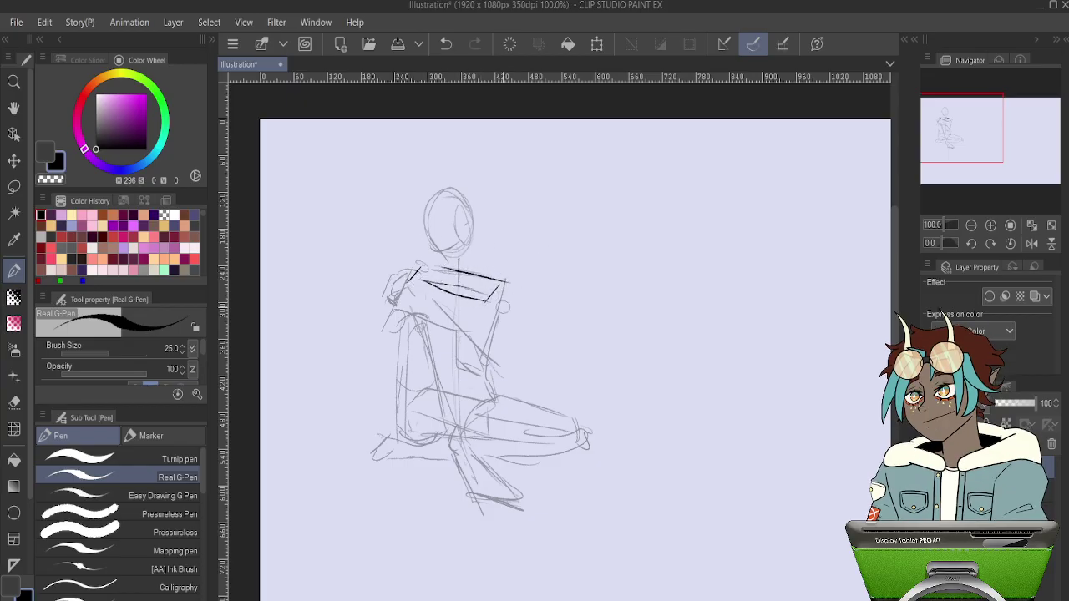
left_click_drag(409, 274, 441, 337)
mouse_move(492, 303)
left_mouse_down()
mouse_move(507, 312)
mouse_move(499, 339)
left_mouse_up()
left_click_drag(499, 279, 505, 342)
left_click_drag(436, 334, 492, 354)
left_click_drag(455, 252, 455, 282)
key("ctrl+z")
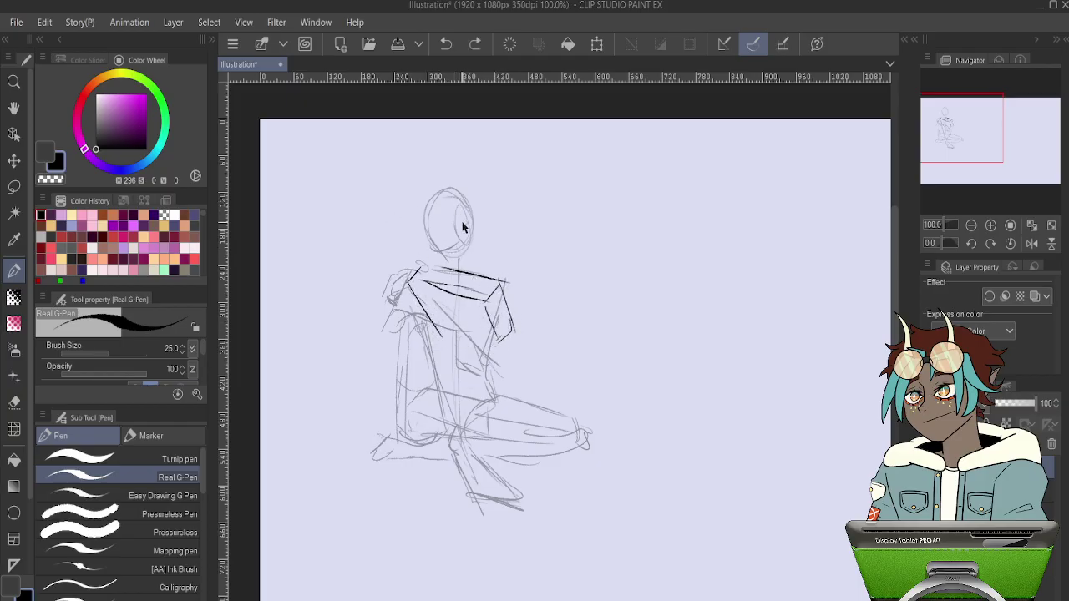
key("ctrl+z")
key("ctrl+z")
key("ctrl+z")
key("ctrl+z")
key("ctrl+z")
Outline the chest as a block tapering toward the waist, with a side plane and short marks at its lower edge.
left_click_drag(500, 283, 488, 295)
mouse_move(413, 277)
left_mouse_down()
mouse_move(484, 291)
mouse_move(482, 357)
left_mouse_up()
left_click_drag(500, 284, 494, 342)
mouse_move(411, 279)
left_mouse_down()
mouse_move(442, 351)
mouse_move(485, 361)
left_mouse_up()
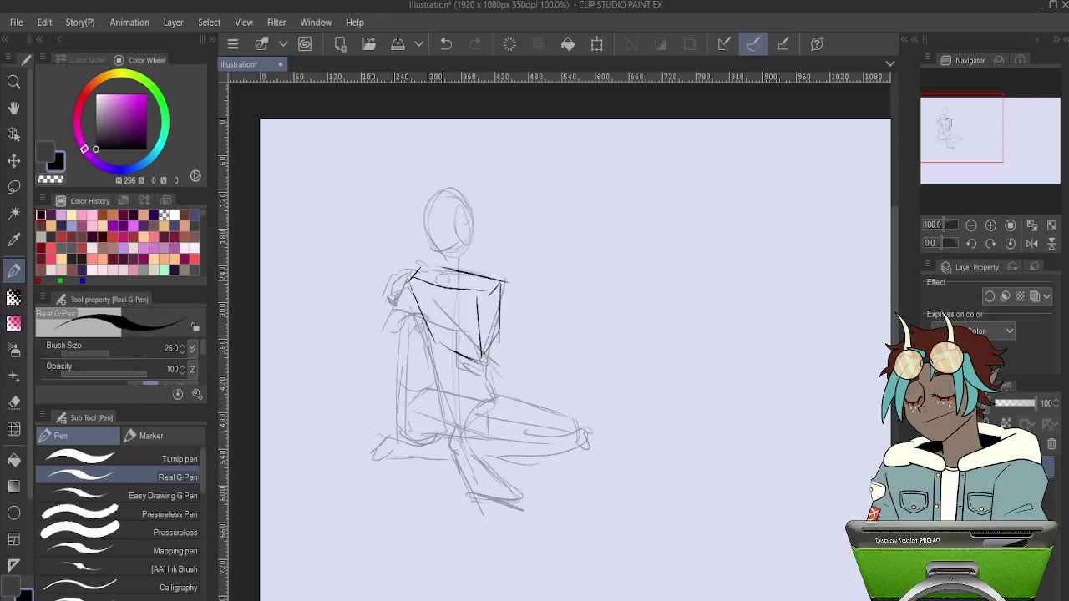
mouse_move(441, 313)
left_mouse_down()
mouse_move(449, 351)
mouse_move(485, 362)
left_mouse_up()
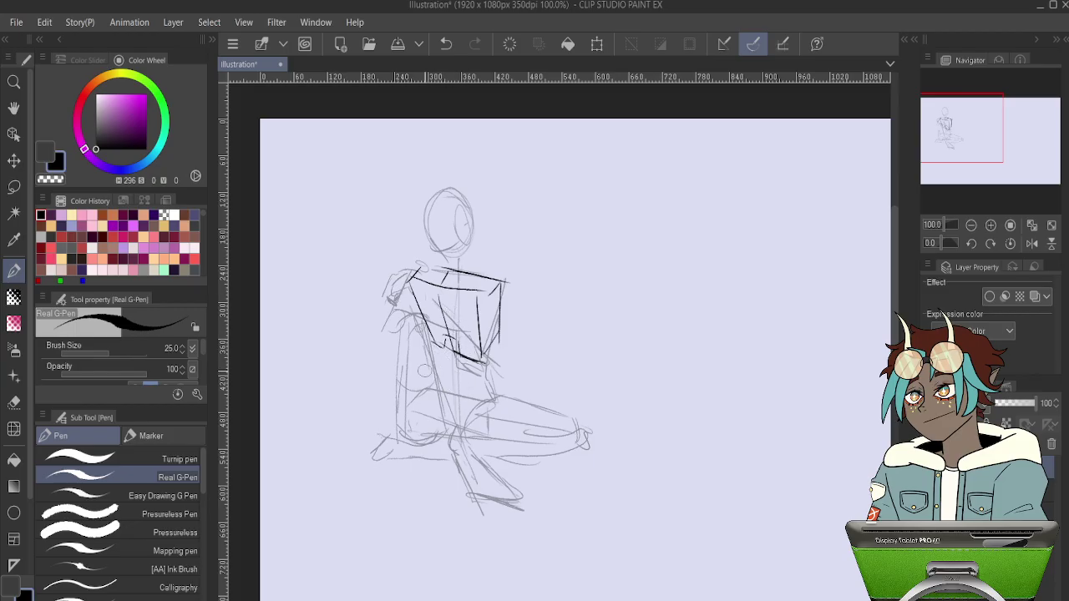
left_click_drag(424, 370, 484, 384)
left_click_drag(424, 371, 409, 383)
mouse_move(409, 384)
left_mouse_down()
mouse_move(414, 406)
mouse_move(473, 405)
mouse_move(467, 430)
left_mouse_up()
left_click_drag(469, 428, 473, 406)
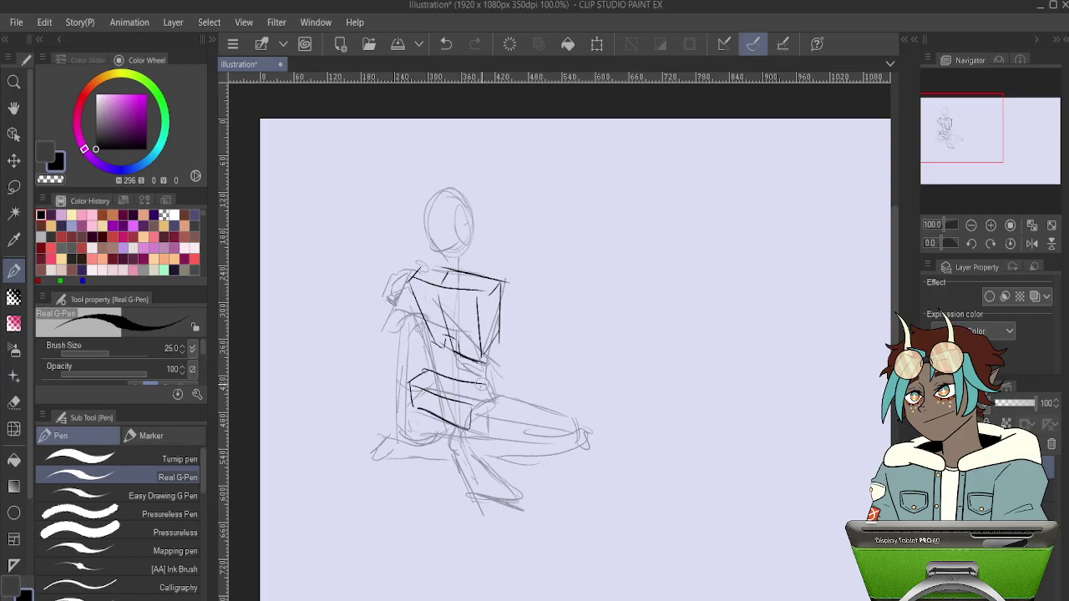
key("ctrl+z")
key("ctrl+z")
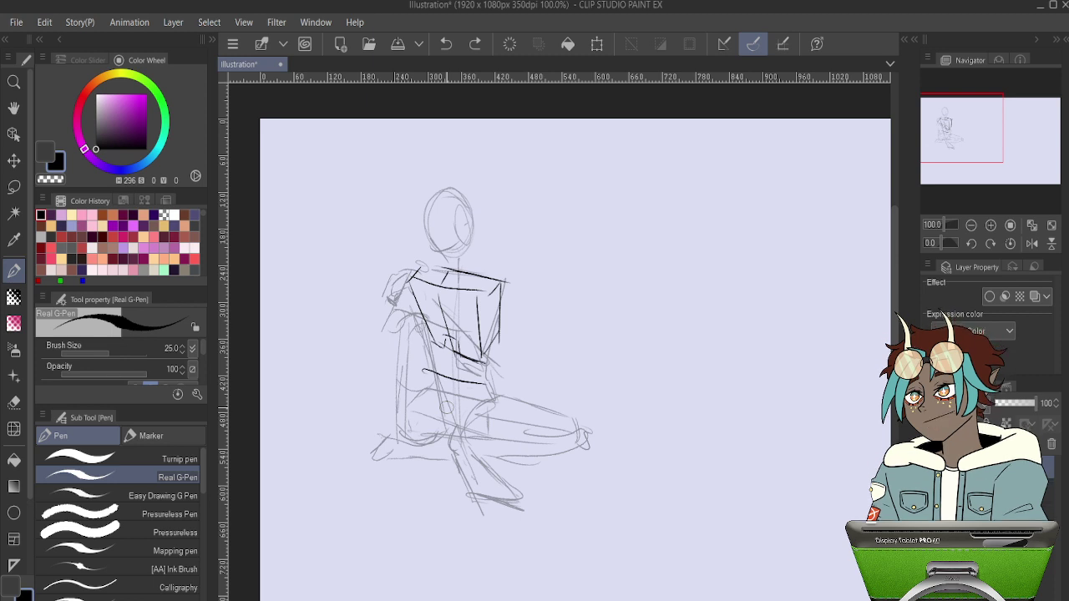
key("ctrl+z")
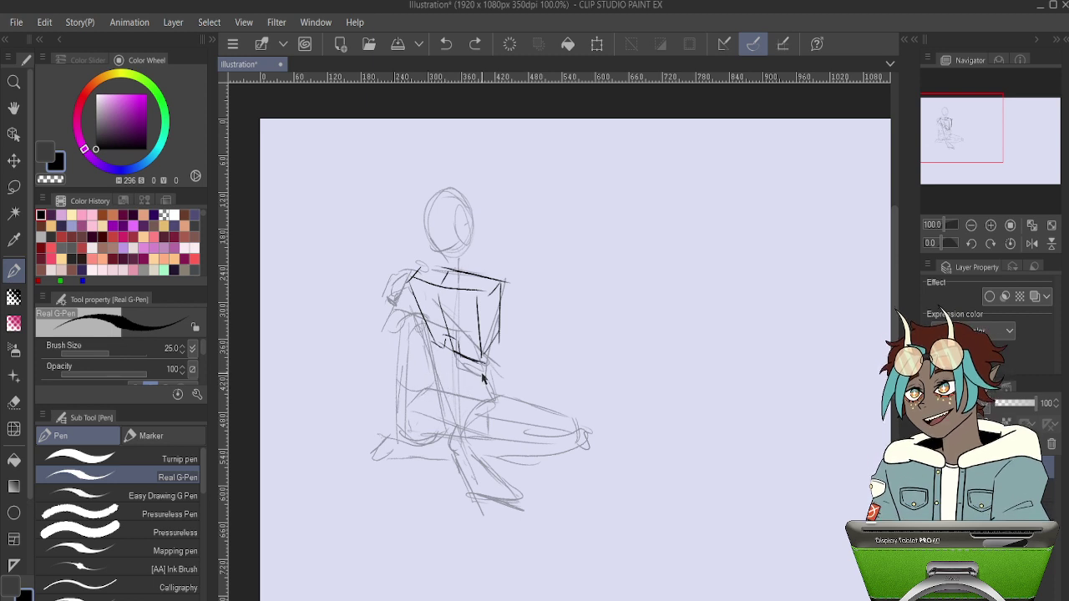
Outline the pelvis with a slanted waistline, curved leg openings and a narrow crotch.
left_click_drag(440, 434, 451, 436)
mouse_move(412, 394)
left_mouse_down()
mouse_move(447, 437)
mouse_move(485, 415)
left_mouse_up()
left_click_drag(422, 389, 501, 413)
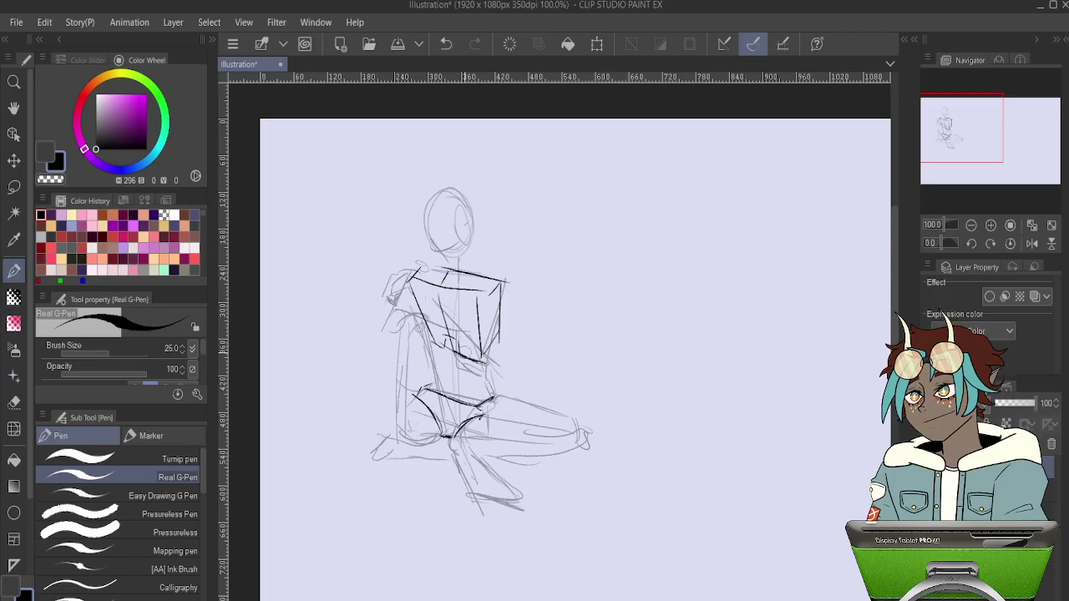
mouse_move(446, 386)
left_mouse_down()
mouse_move(490, 398)
mouse_move(458, 437)
mouse_move(495, 396)
left_mouse_up()
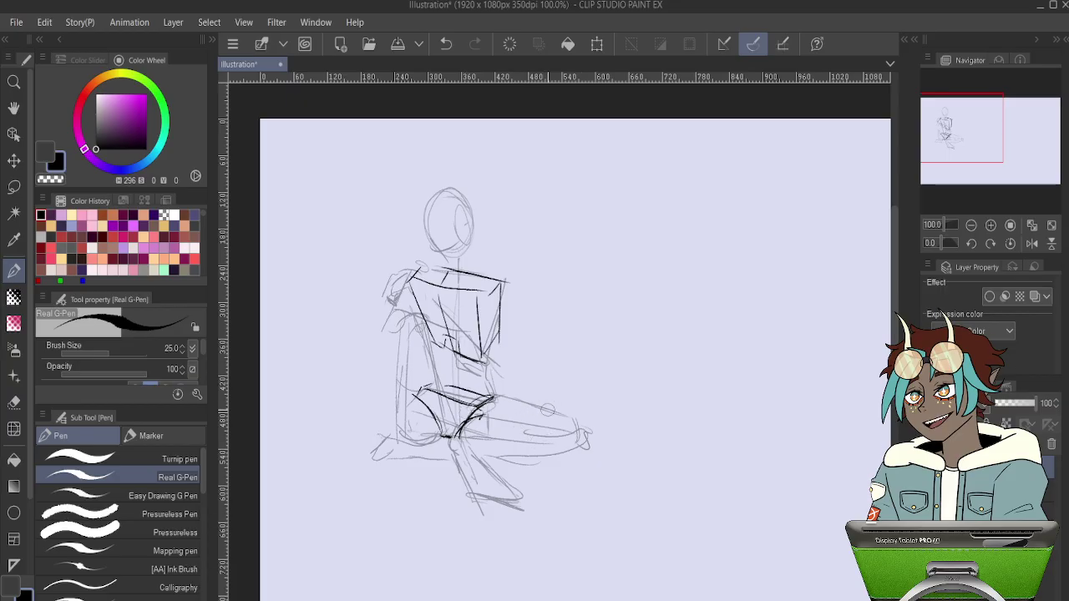
Draw an ellipse for the knee of the outstretched folded leg and round forms for both shoulders.
mouse_move(573, 423)
left_mouse_down()
mouse_move(551, 450)
mouse_move(585, 442)
mouse_move(553, 449)
left_mouse_up()
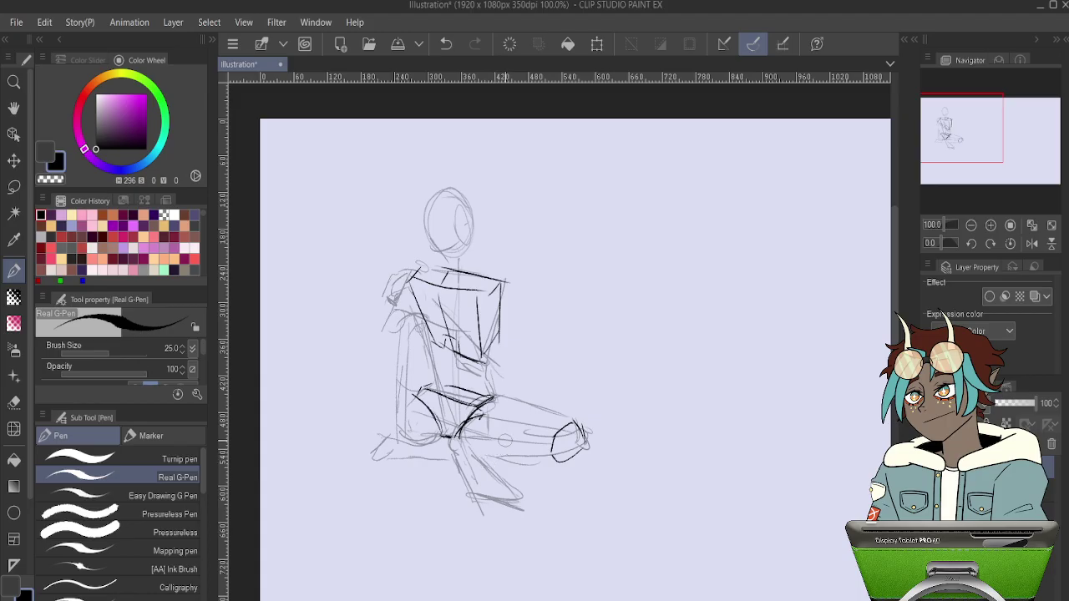
mouse_move(509, 284)
left_mouse_down()
mouse_move(489, 304)
mouse_move(506, 281)
left_mouse_up()
mouse_move(421, 266)
left_mouse_down()
mouse_move(399, 279)
mouse_move(422, 286)
left_mouse_up()
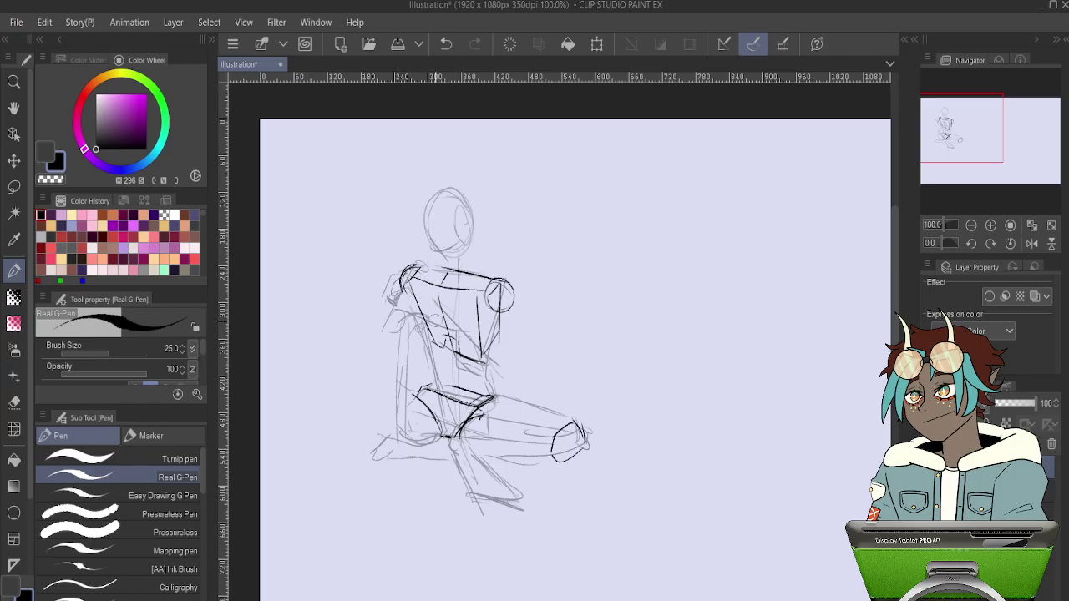
Draw the head as a circle slightly beside the rough head and reshape its top, with the rough sketch layer faded further.
mouse_move(402, 226)
left_mouse_down()
mouse_move(445, 219)
mouse_move(425, 255)
left_mouse_up()
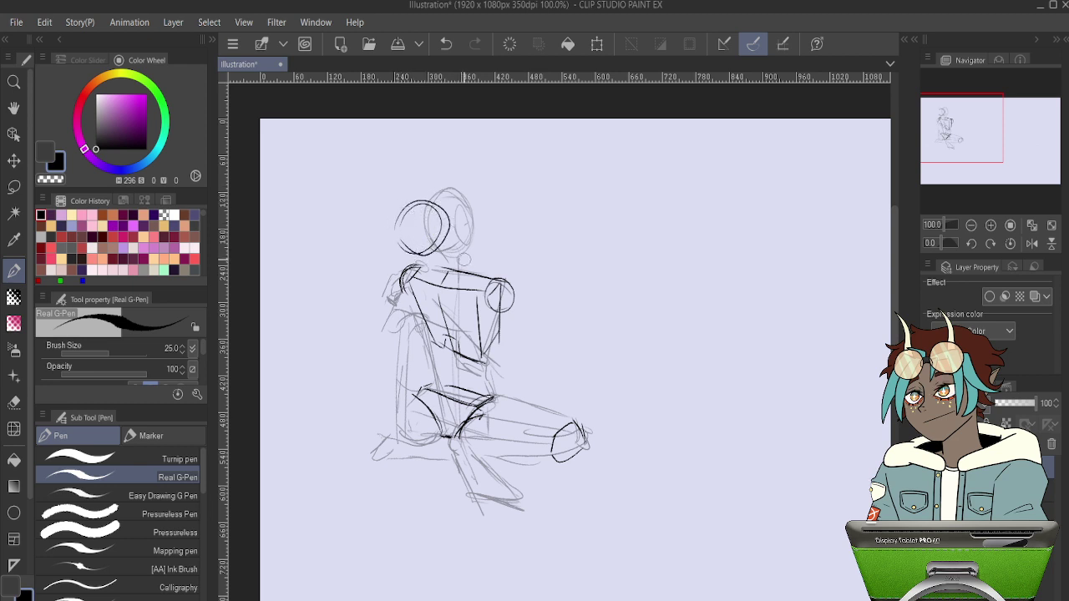
mouse_move(1034, 403)
left_mouse_down()
mouse_move(1002, 406)
mouse_move(1039, 403)
left_mouse_up()
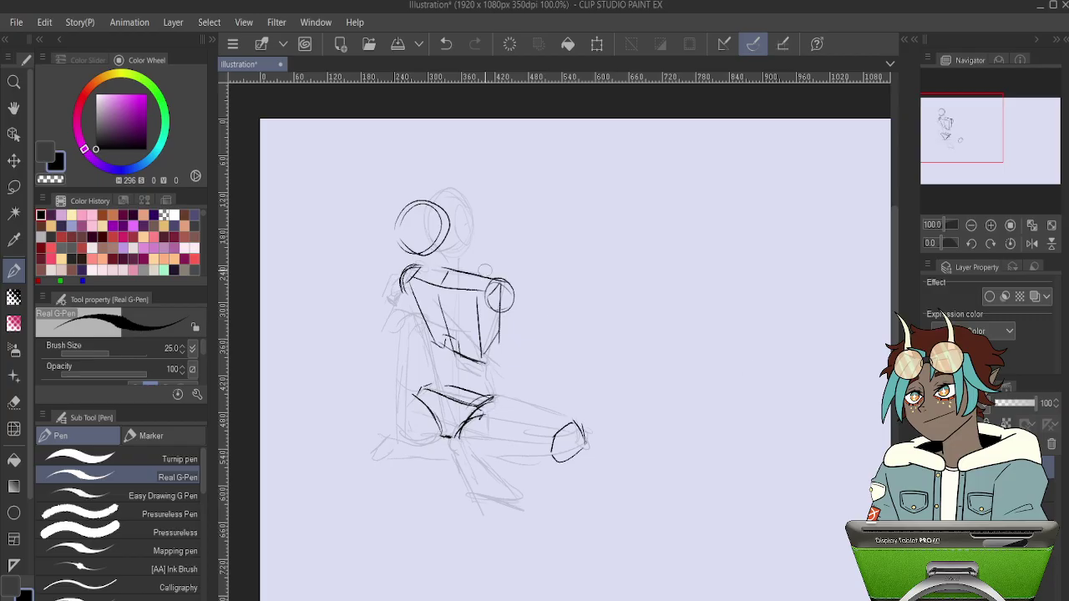
key("e")
mouse_move(430, 203)
left_mouse_down()
mouse_move(413, 248)
mouse_move(436, 244)
mouse_move(443, 218)
mouse_move(424, 206)
mouse_move(450, 236)
mouse_move(438, 198)
left_mouse_up()
key("p")
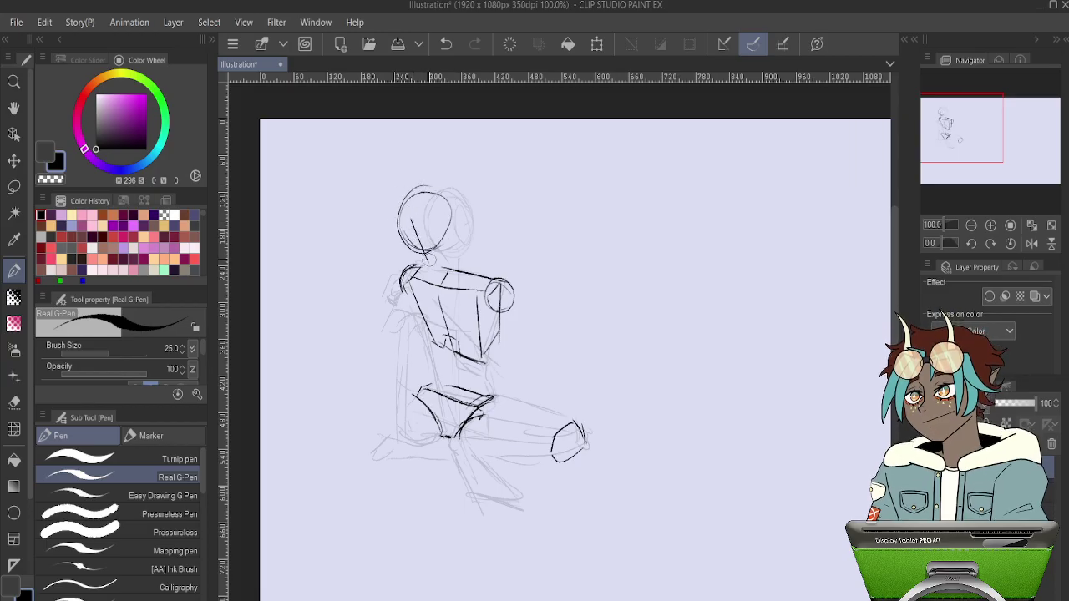
Replace the stray face line with a tapered jaw, a curved eye line and an oval side plane on the head.
key("ctrl+z")
mouse_move(407, 226)
left_mouse_down()
mouse_move(429, 261)
mouse_move(400, 251)
mouse_move(461, 249)
mouse_move(418, 232)
mouse_move(425, 268)
left_mouse_up()
mouse_move(399, 224)
left_mouse_down()
mouse_move(440, 228)
mouse_move(438, 269)
left_mouse_up()
left_click_drag(443, 209, 444, 254)
left_click_drag(456, 209, 447, 223)
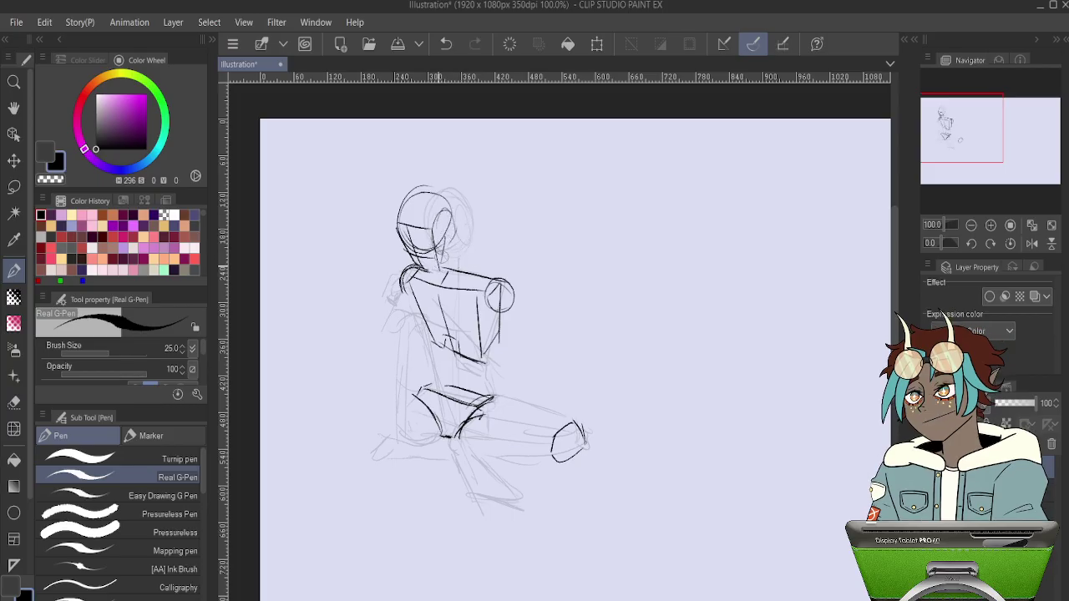
Redraw the ear and the back of the neck, and slope a line from the neck down to the shoulder.
key("ctrl+z")
key("ctrl+z")
left_click_drag(448, 219, 448, 242)
left_click_drag(453, 259, 493, 279)
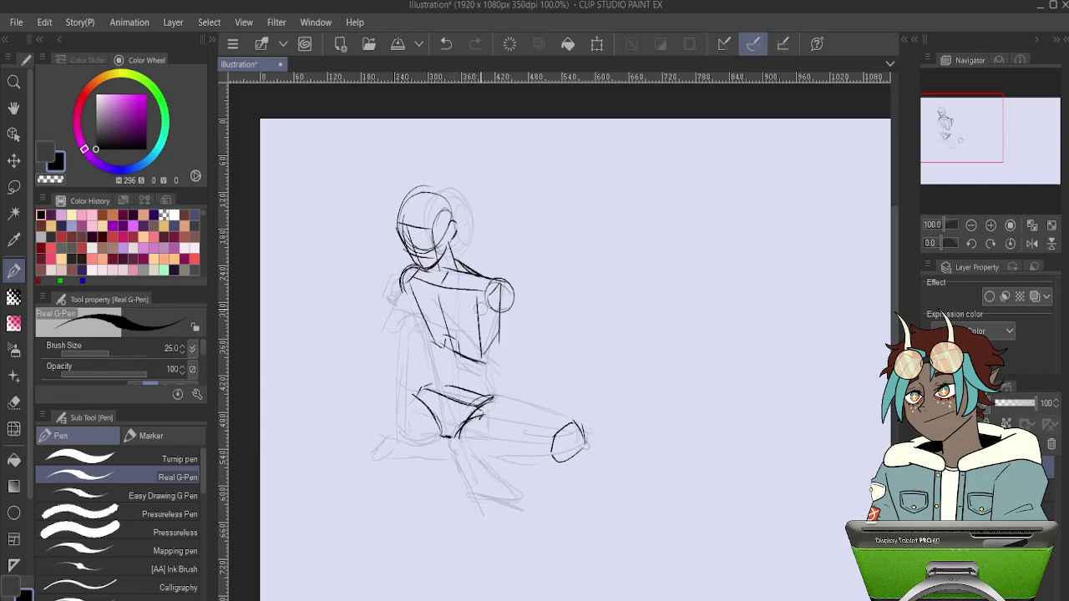
Connect the chest and pelvis with curved waist lines, and reinforce the outline of the head.
left_click_drag(436, 351, 423, 386)
left_click_drag(396, 431, 430, 436)
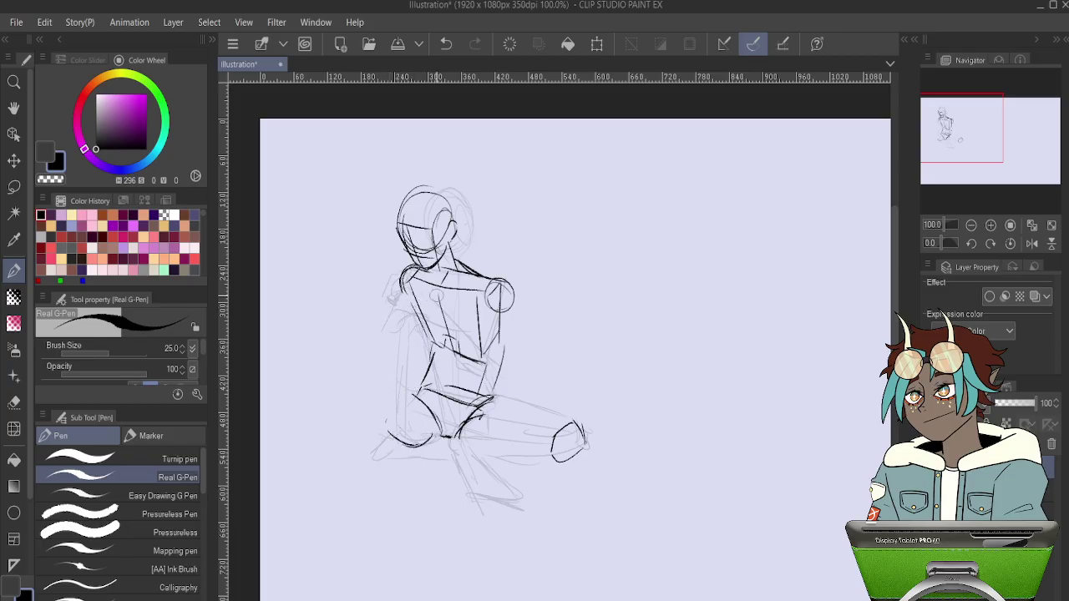
key("ctrl+z")
left_click_drag(410, 200, 398, 234)
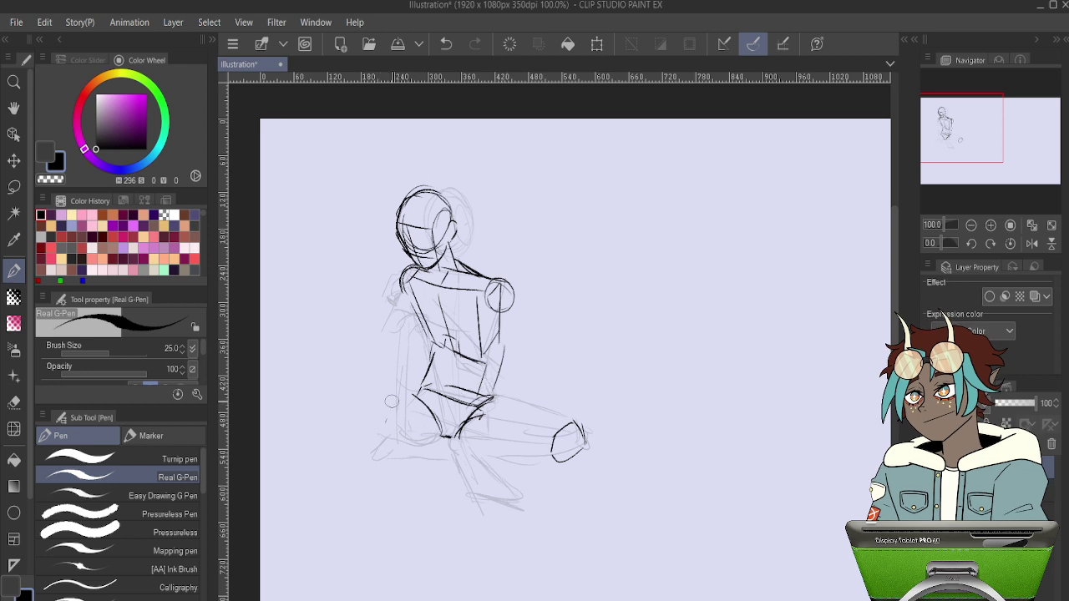
Draw the raised leg with a long rounded thigh, a bent knee and a shin tapering down to the ankle.
mouse_move(428, 415)
left_mouse_down()
mouse_move(414, 423)
mouse_move(385, 412)
left_mouse_up()
left_click_drag(392, 324, 384, 420)
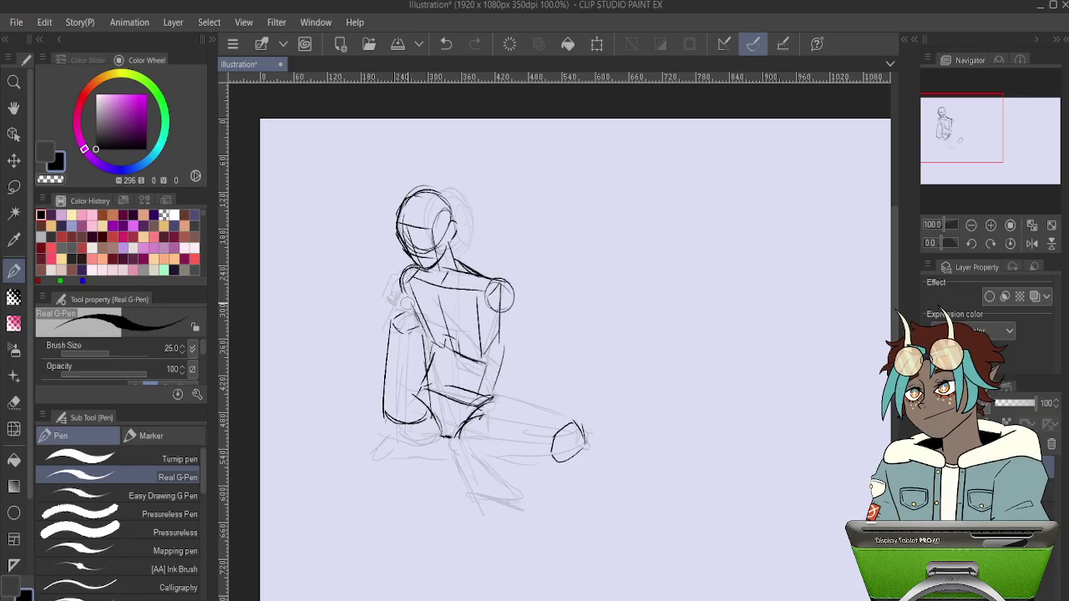
left_click_drag(394, 319, 414, 321)
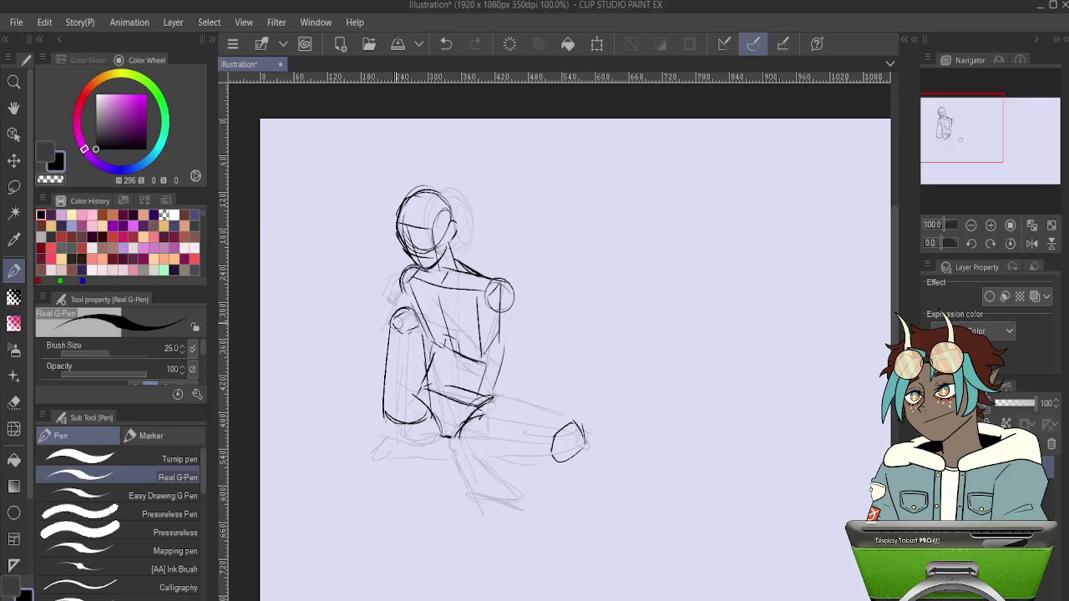
left_click_drag(397, 329, 401, 382)
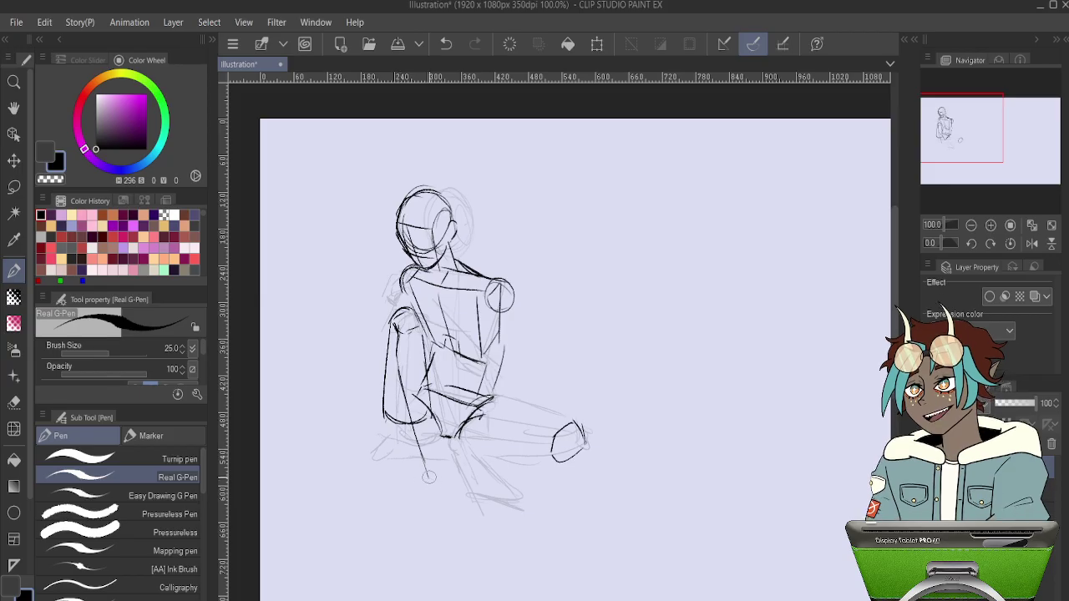
left_click_drag(429, 477, 449, 477)
left_click_drag(394, 367, 422, 459)
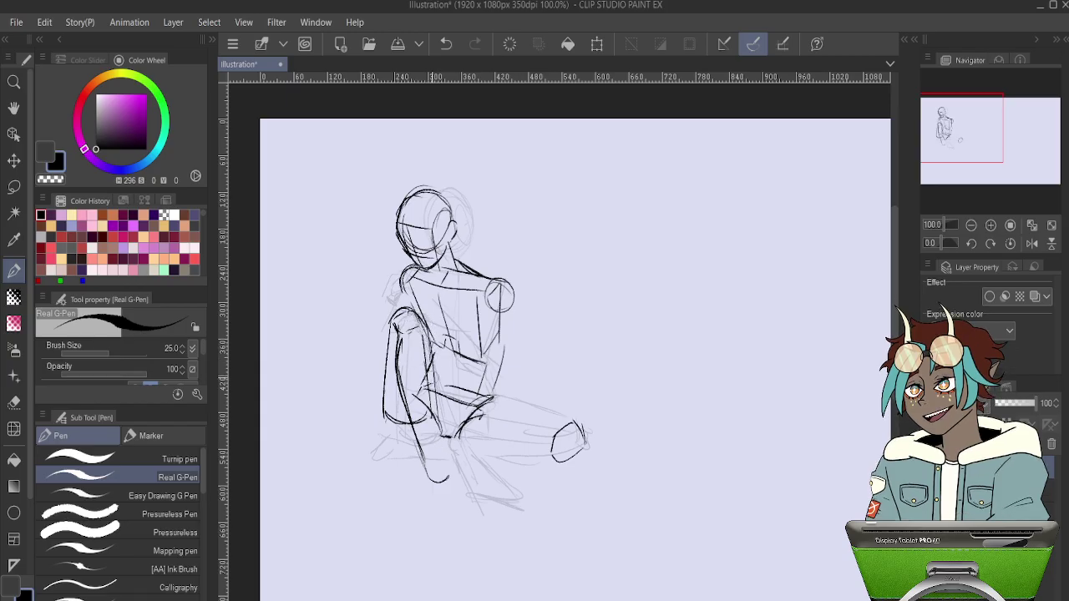
left_click_drag(443, 433, 449, 473)
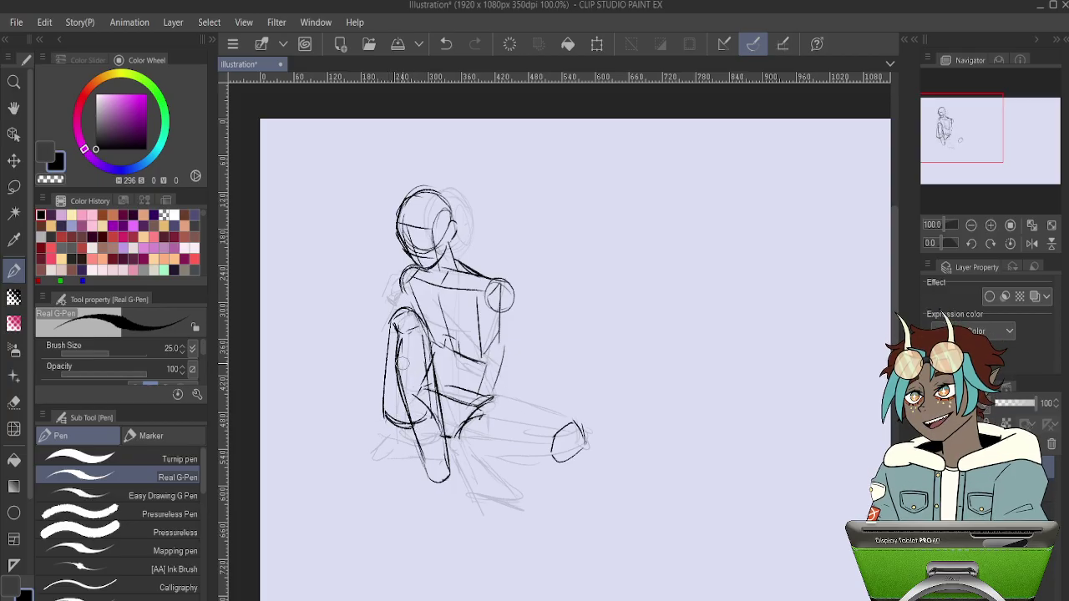
Outline the folded leg's thigh out to its knee, the lower leg under it and the foot on the far side.
mouse_move(483, 405)
left_mouse_down()
mouse_move(502, 398)
mouse_move(570, 419)
left_mouse_up()
left_click_drag(514, 400, 582, 423)
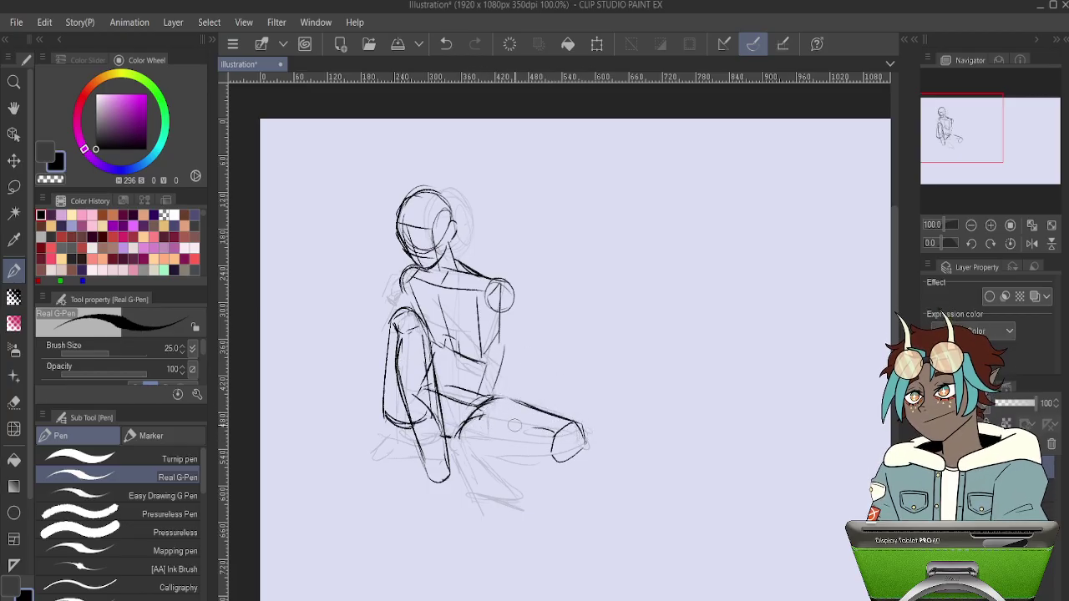
left_click_drag(518, 426, 448, 437)
mouse_move(406, 430)
left_mouse_down()
mouse_move(370, 419)
mouse_move(351, 440)
mouse_move(369, 441)
left_mouse_up()
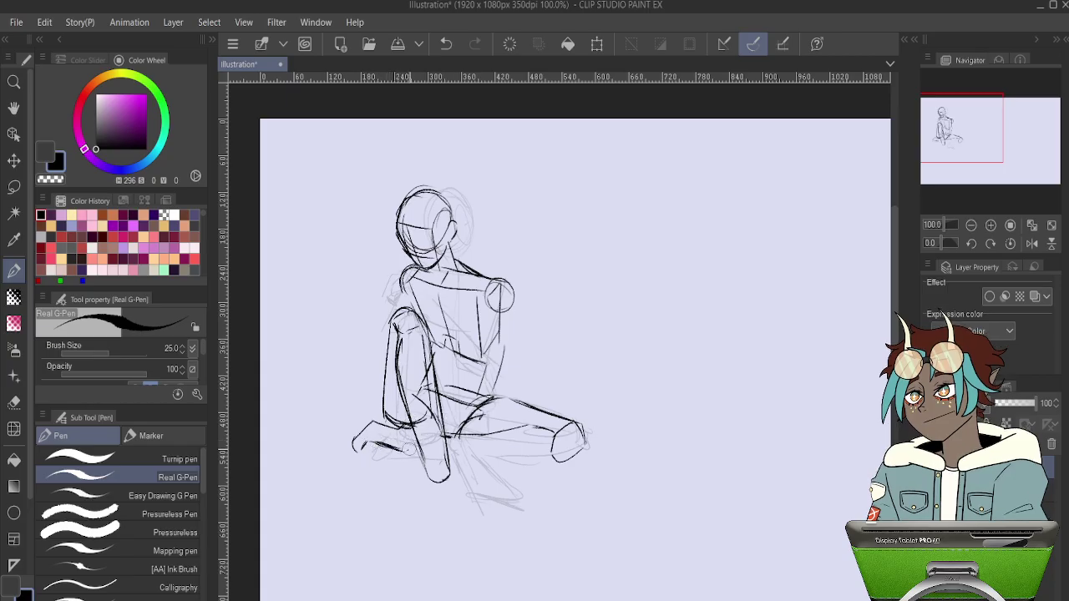
left_click_drag(453, 456, 557, 468)
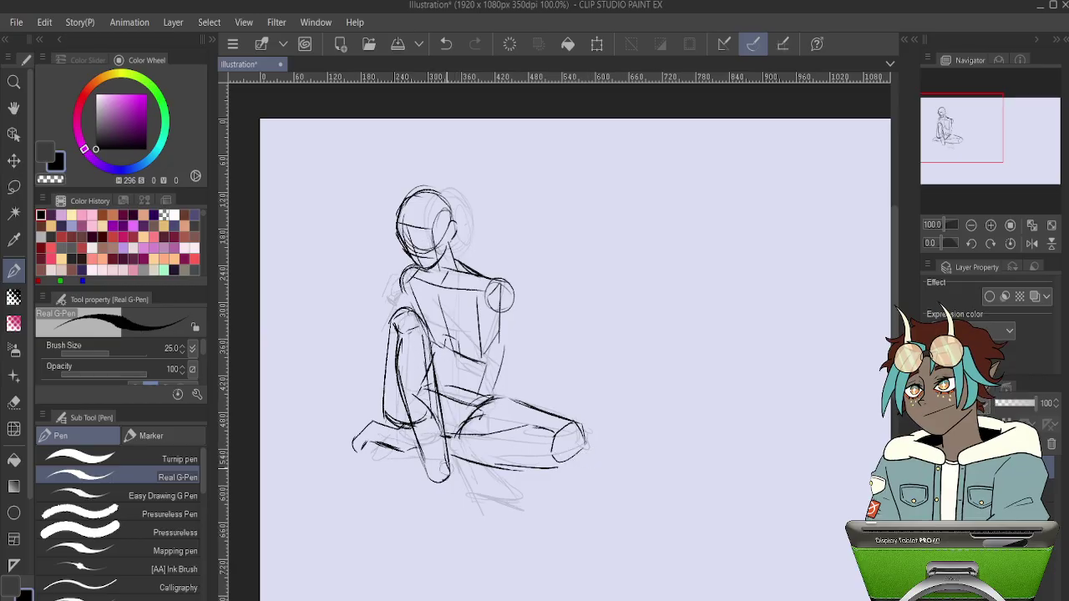
mouse_move(424, 461)
left_mouse_down()
mouse_move(448, 467)
mouse_move(448, 524)
left_mouse_up()
mouse_move(455, 477)
left_mouse_down()
mouse_move(500, 523)
mouse_move(441, 527)
left_mouse_up()
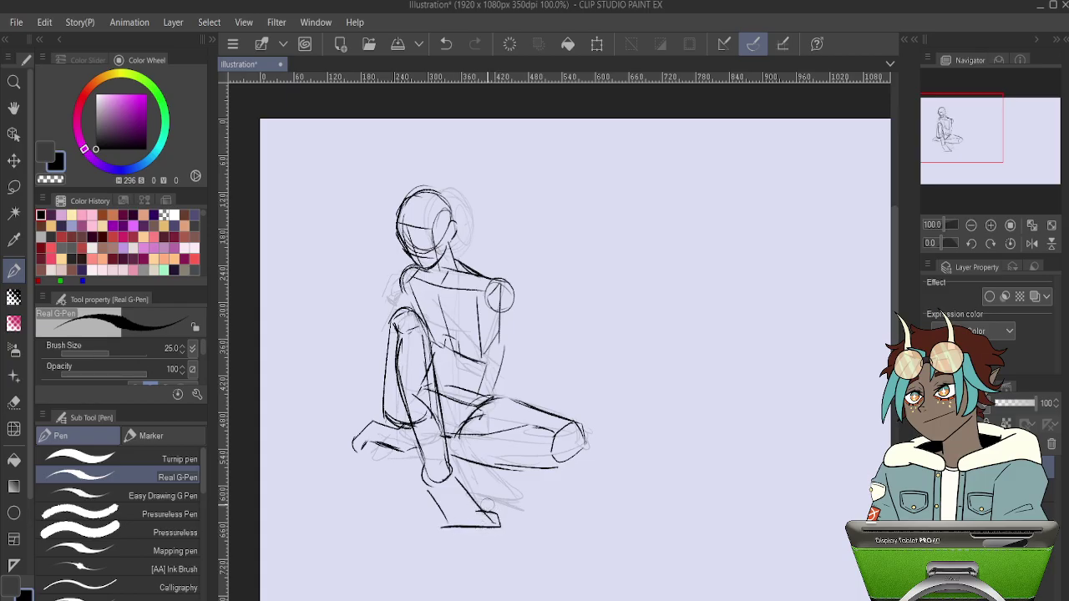
key("ctrl+z")
key("ctrl+z")
key("ctrl+z")
key("ctrl+z")
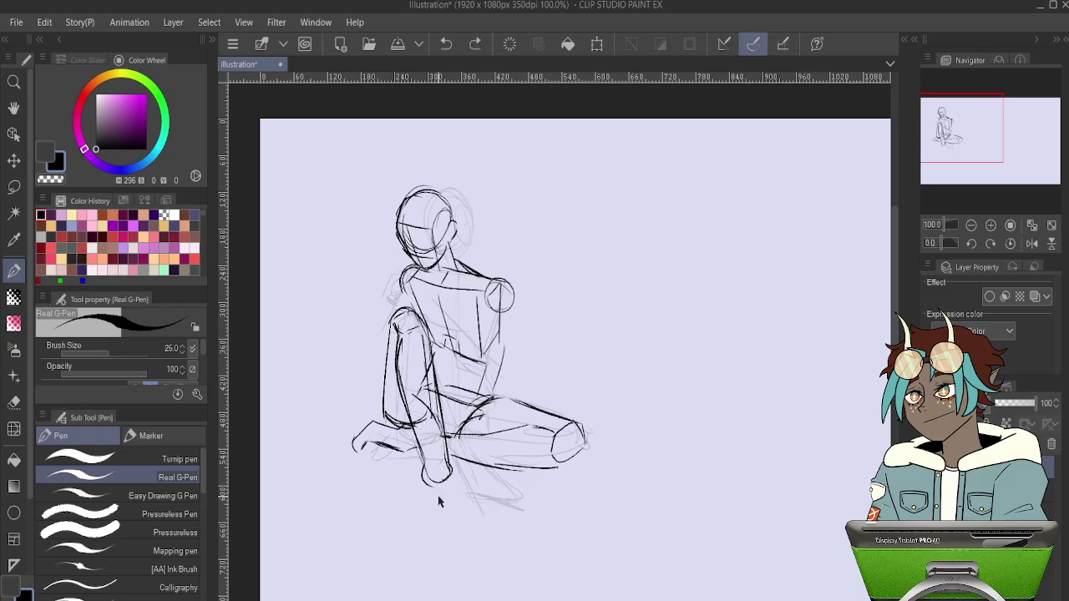
Draw the planted foot below the raised leg's ankle, and erase the thigh and hip lines overlapping the shin.
mouse_move(432, 513)
left_mouse_down()
mouse_move(445, 521)
mouse_move(483, 504)
mouse_move(470, 519)
left_mouse_up()
left_click_drag(453, 472, 461, 502)
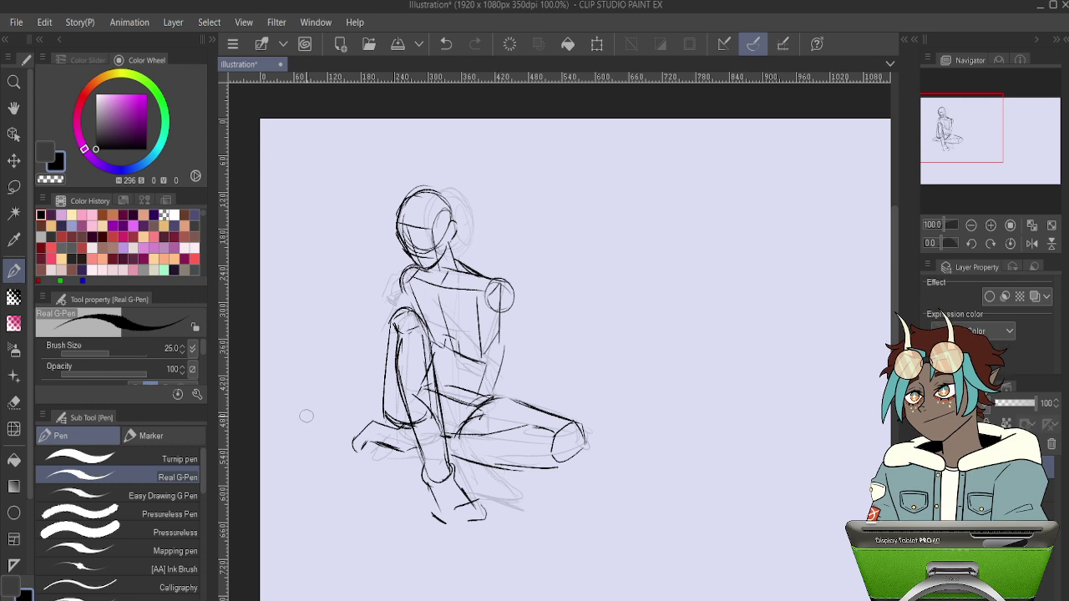
key("e")
left_click_drag(424, 362, 424, 419)
left_click_drag(417, 348, 425, 423)
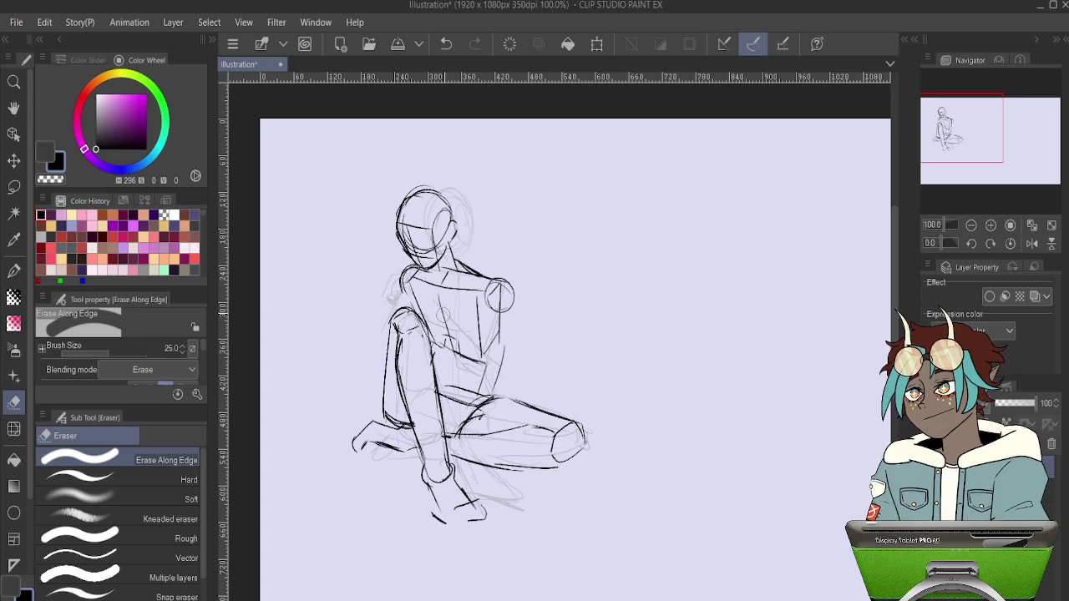
Delete the rough sketch layer and lower the remaining figure layer's opacity to about 55%.
key("Delete")
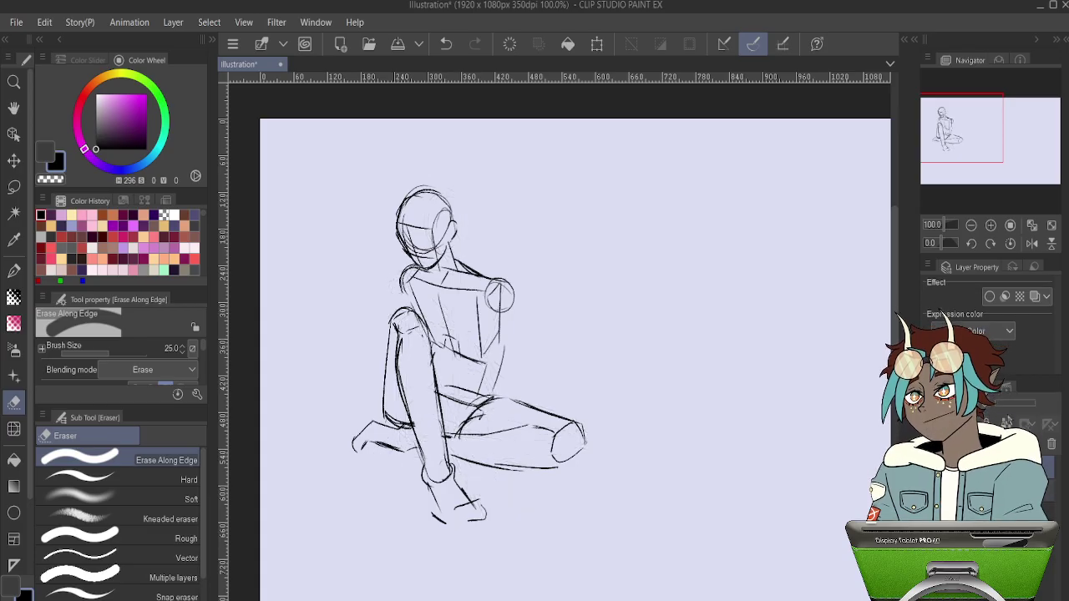
left_click(1003, 467)
left_click_drag(1029, 406, 1027, 408)
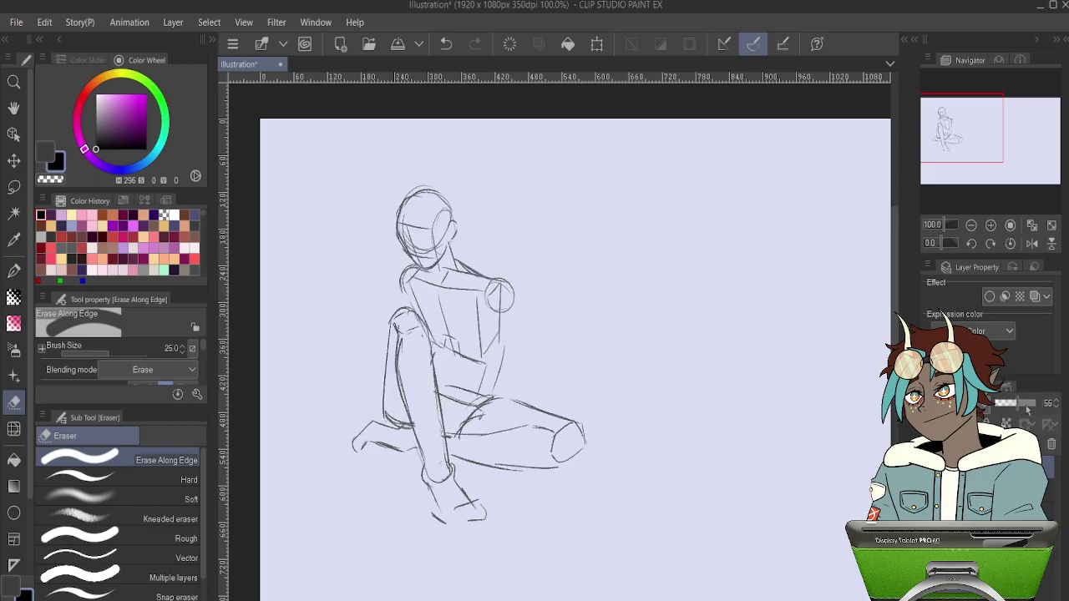
On a new layer, draw a bent arm with its forearm resting across the raised knee and the hand hanging down.
left_click(943, 444)
key("p")
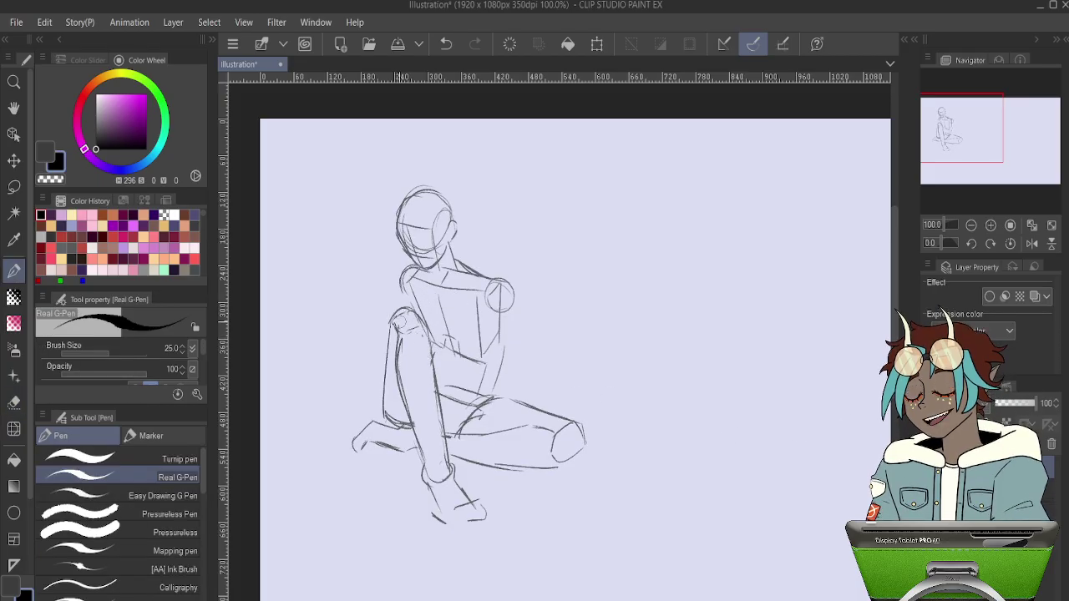
left_click_drag(381, 299, 371, 323)
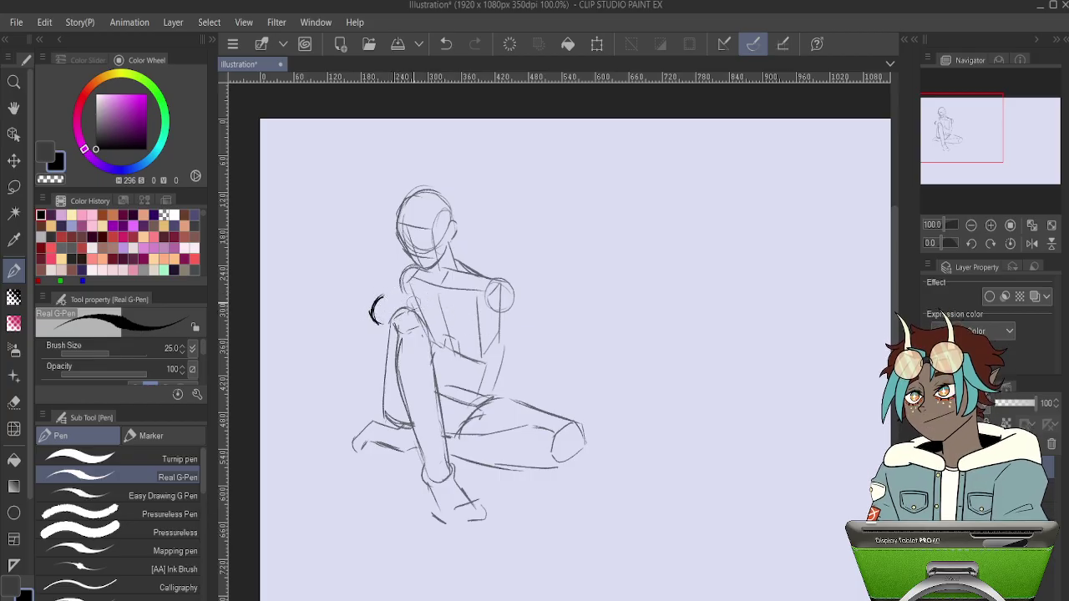
left_click_drag(405, 298, 462, 343)
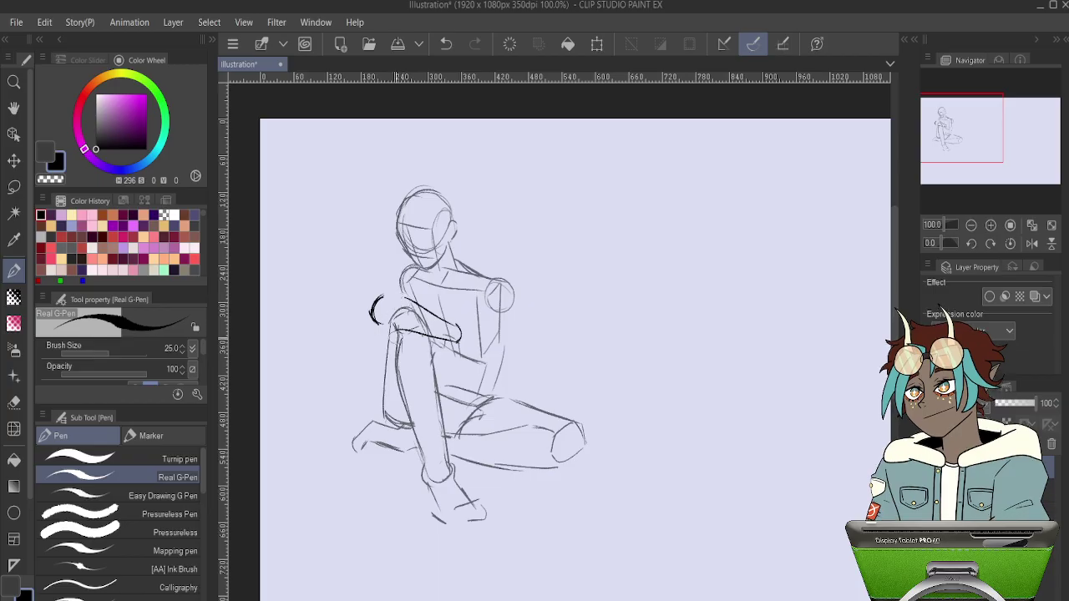
left_click_drag(370, 311, 413, 334)
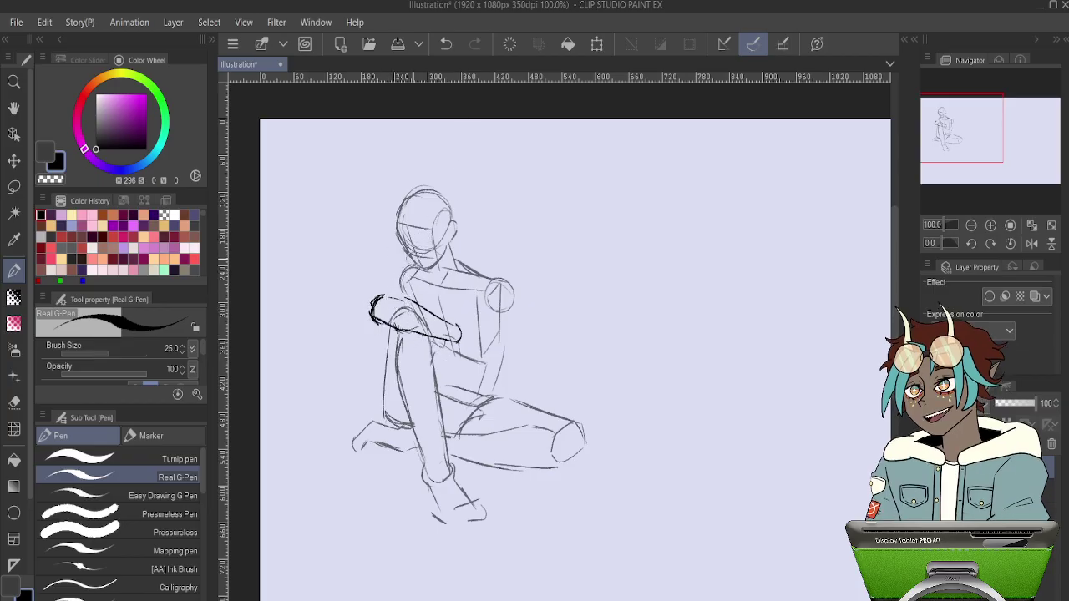
left_click_drag(373, 300, 414, 265)
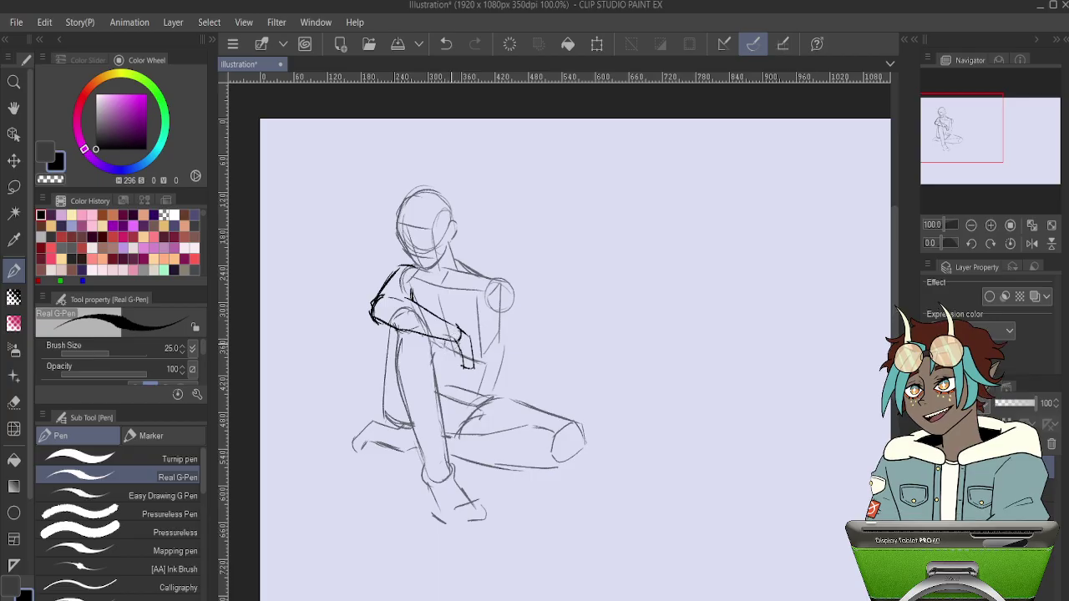
mouse_move(454, 345)
left_mouse_down()
mouse_move(449, 361)
mouse_move(458, 339)
mouse_move(470, 358)
mouse_move(462, 368)
mouse_move(472, 368)
left_mouse_up()
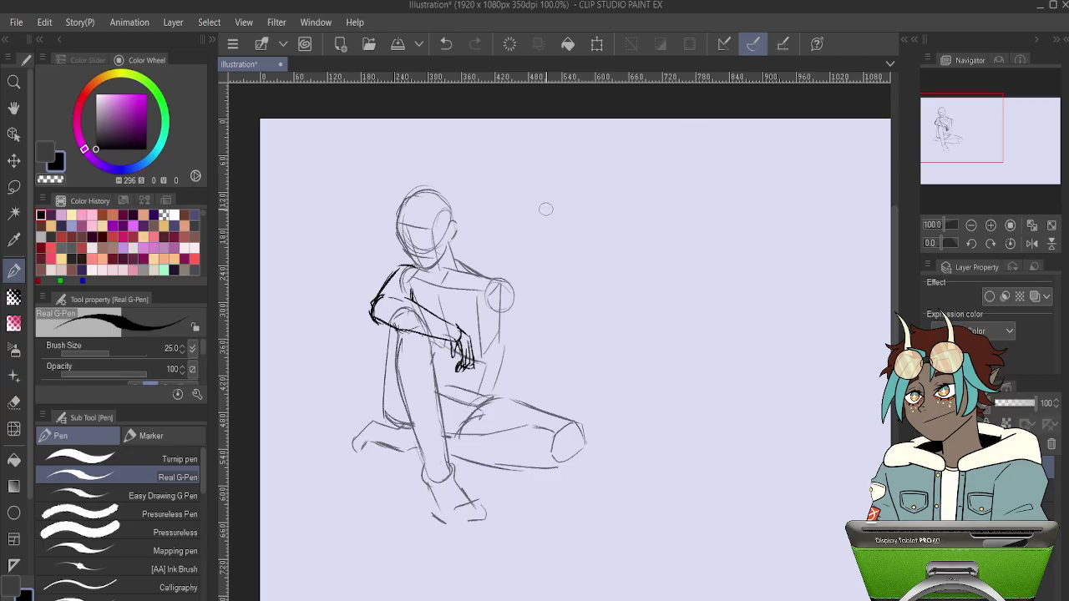
Draw the other arm bent at the elbow, with its forearm crossing the chest and the hand on the opposite upper arm.
left_click_drag(493, 284, 465, 334)
left_click_drag(511, 307, 476, 354)
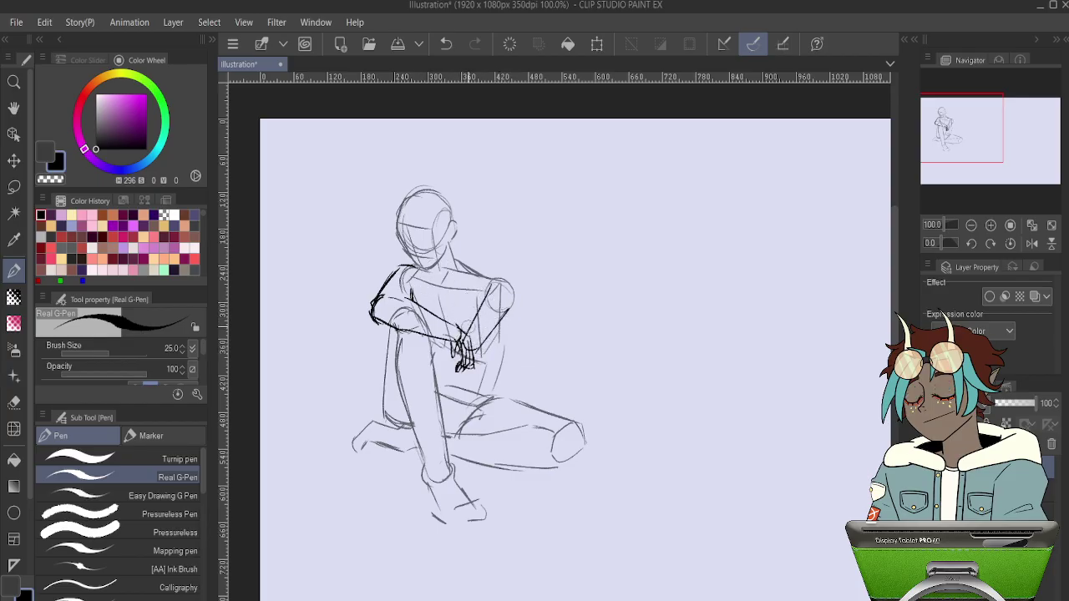
mouse_move(381, 272)
left_mouse_down()
mouse_move(371, 295)
mouse_move(398, 297)
mouse_move(394, 268)
mouse_move(414, 267)
mouse_move(414, 284)
left_mouse_up()
key("ctrl+z")
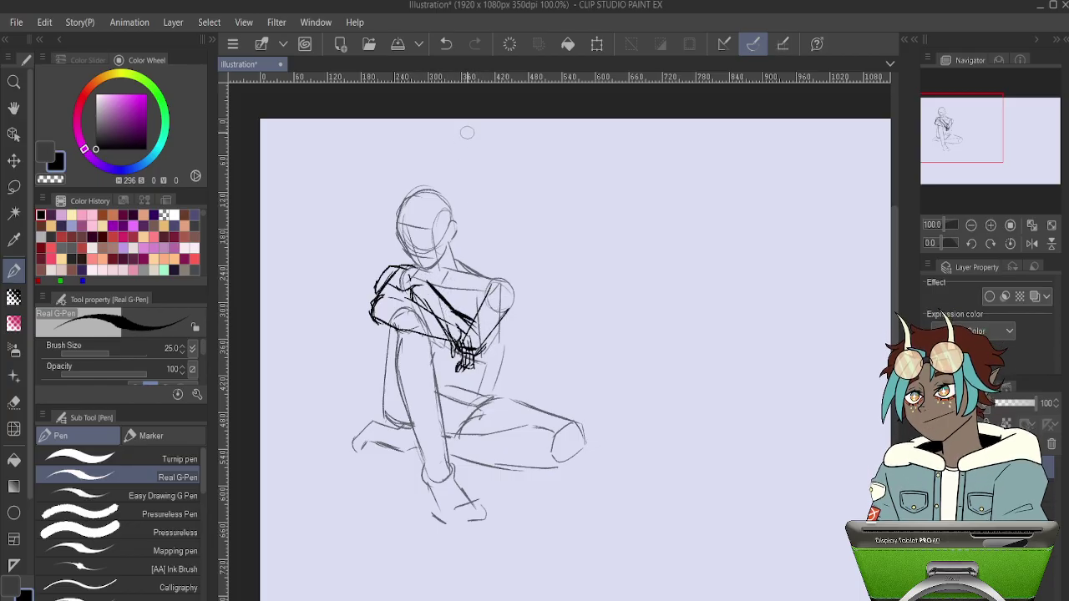
mouse_move(490, 290)
left_mouse_down()
mouse_move(471, 327)
mouse_move(500, 276)
mouse_move(511, 299)
mouse_move(484, 340)
left_mouse_up()
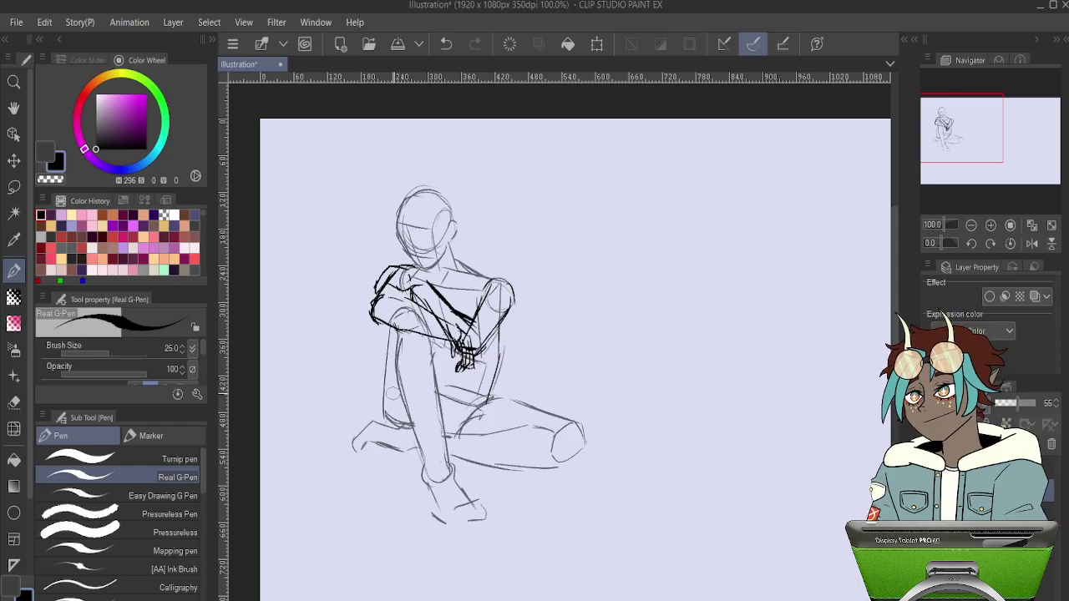
Lasso the folded leg's foot on the figure layer and move it closer to the raised leg.
key("m")
mouse_move(374, 409)
left_mouse_down()
mouse_move(387, 452)
mouse_move(392, 424)
mouse_move(378, 408)
mouse_move(388, 408)
left_mouse_up()
key("ctrl+t")
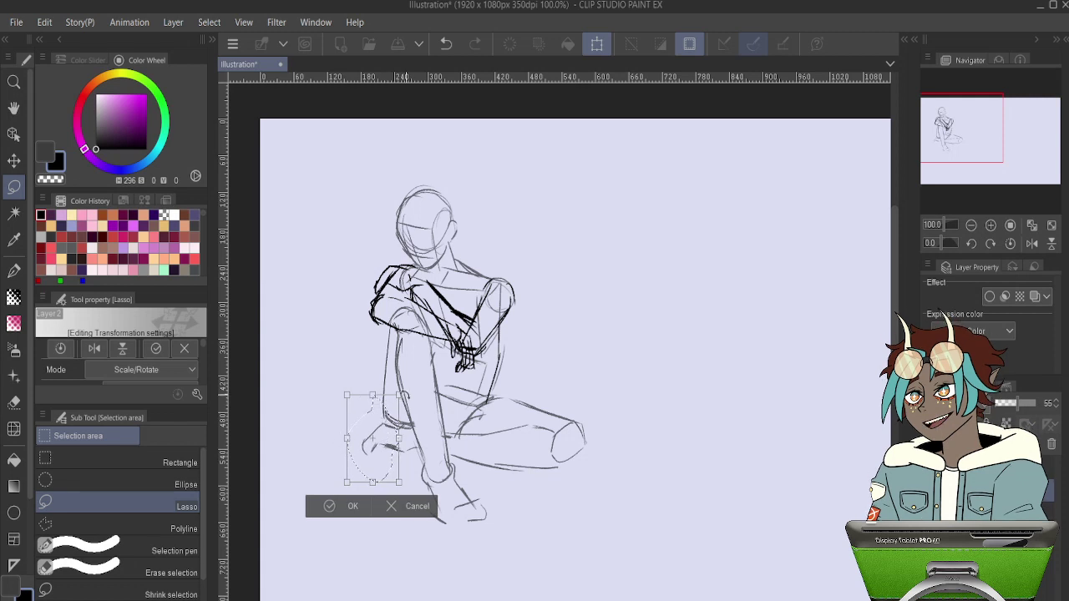
key("Return")
key("ctrl+d")
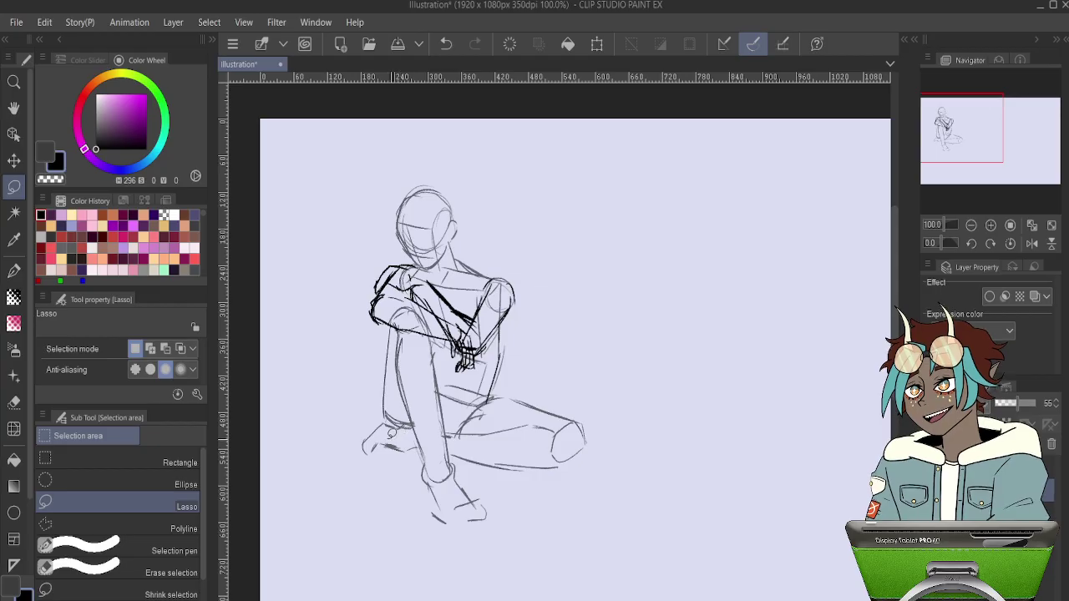
key("p")
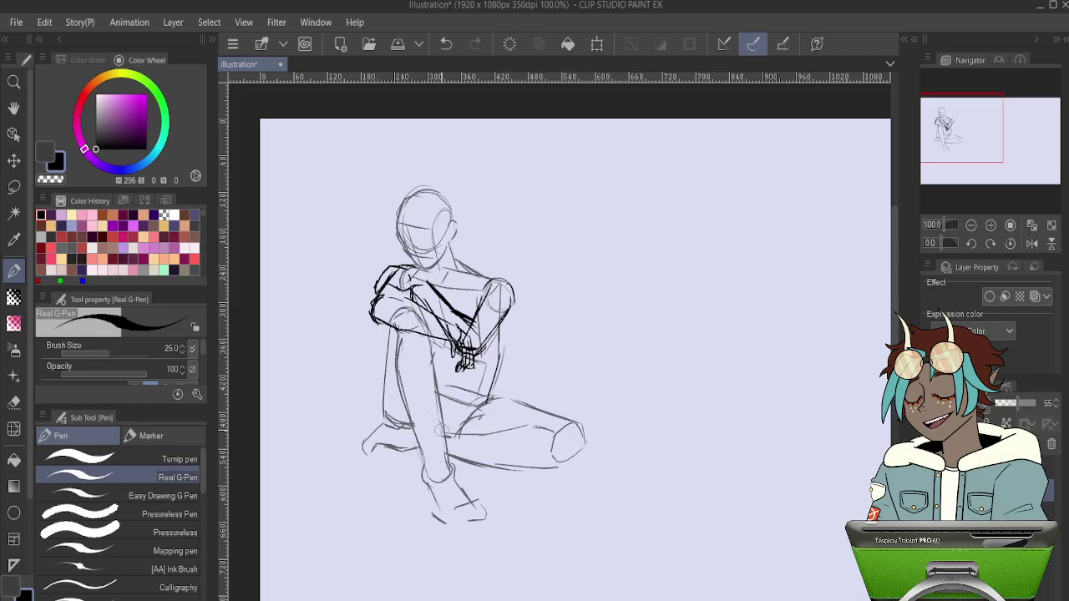
Draw the folded leg's inner contour, then clean up the hand on the upper arm with the Hard eraser and redraw its lines.
mouse_move(462, 434)
left_mouse_down()
mouse_move(517, 420)
mouse_move(494, 429)
mouse_move(536, 419)
mouse_move(545, 434)
mouse_move(576, 442)
left_mouse_up()
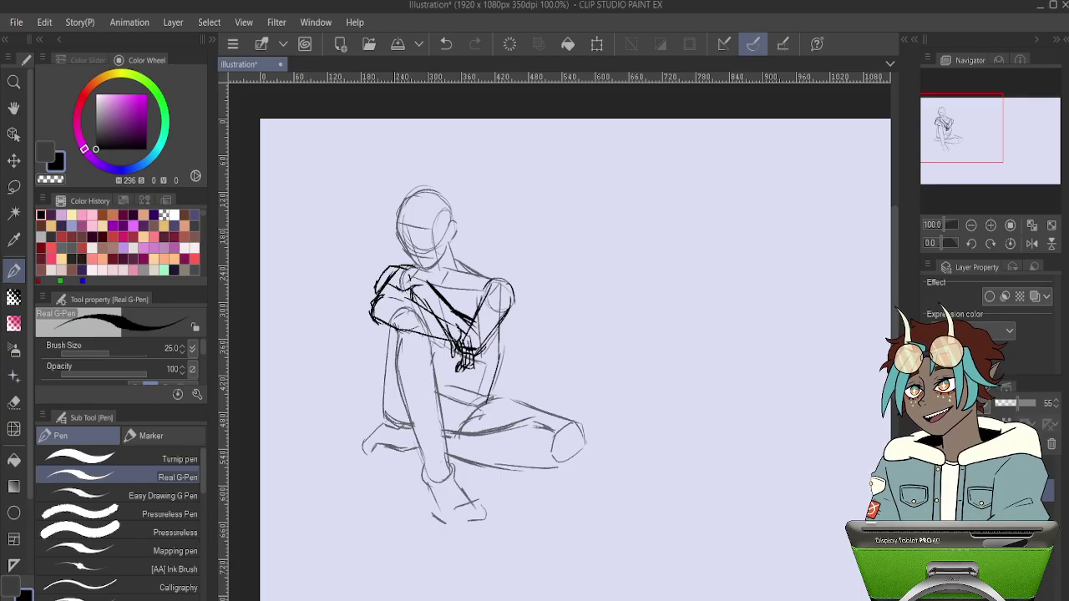
key("e")
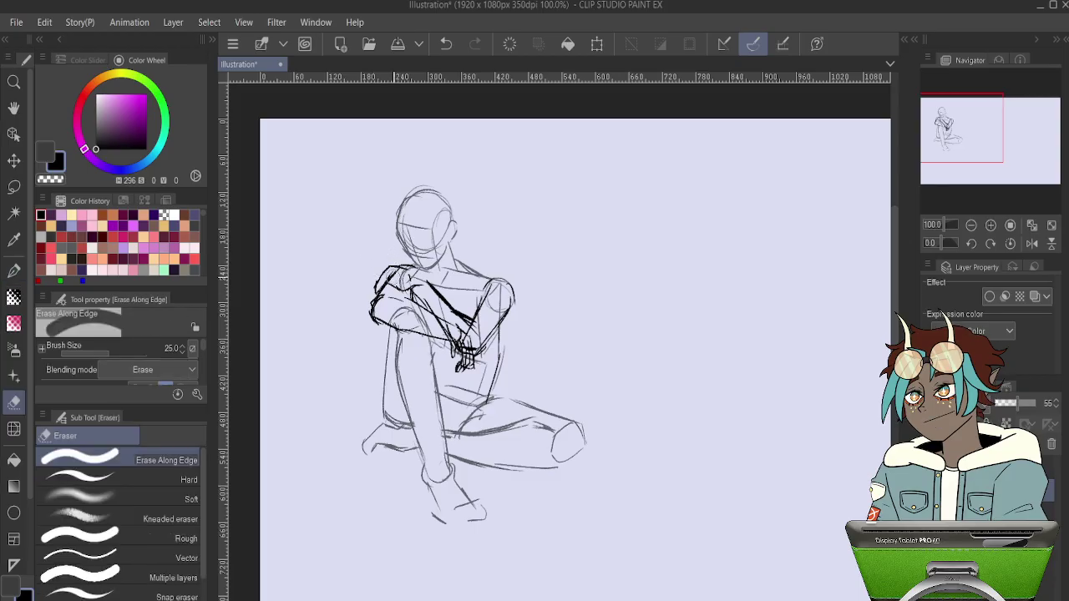
key("ctrl+z")
left_click_drag(396, 279, 405, 275)
key("ctrl+z")
left_click(151, 478)
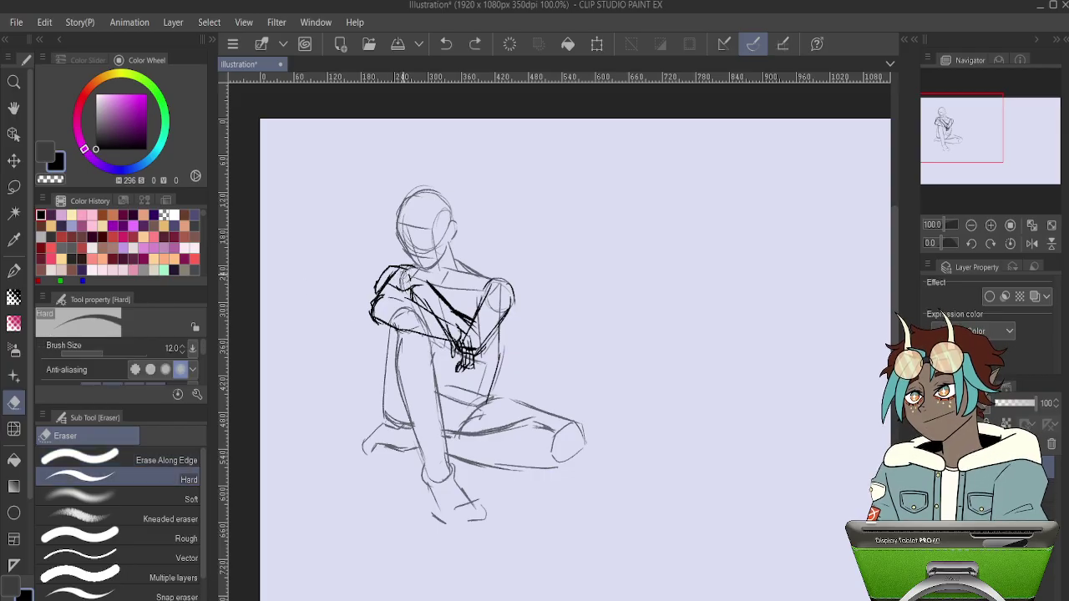
left_click_drag(393, 275, 388, 280)
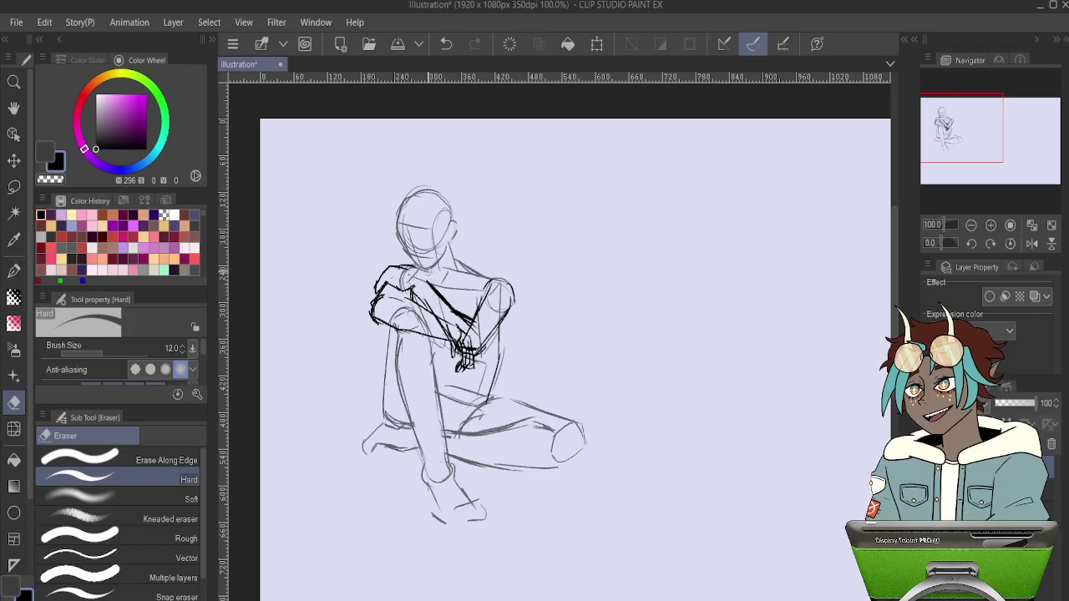
key("p")
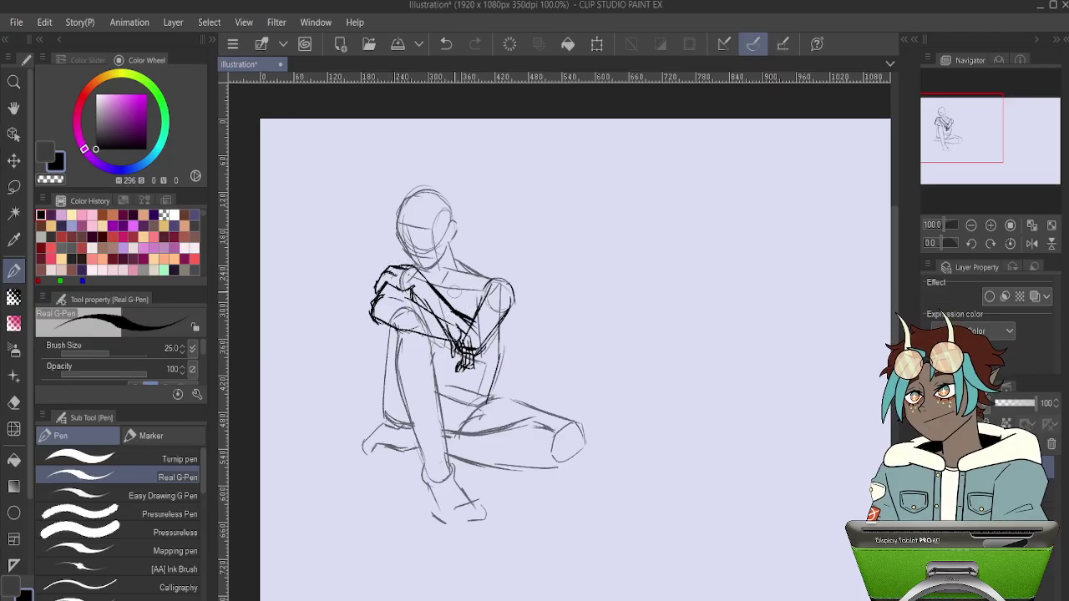
Erase the overlapping lines along the forearm crossing the chest and redraw the bend of its elbow.
key("e")
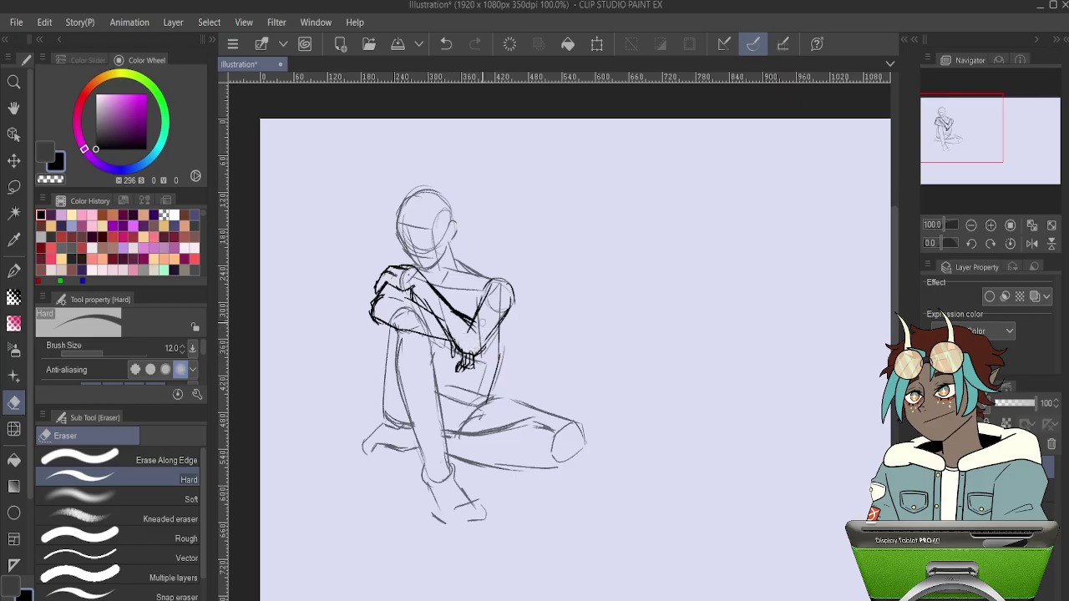
left_click_drag(466, 321, 432, 291)
key("p")
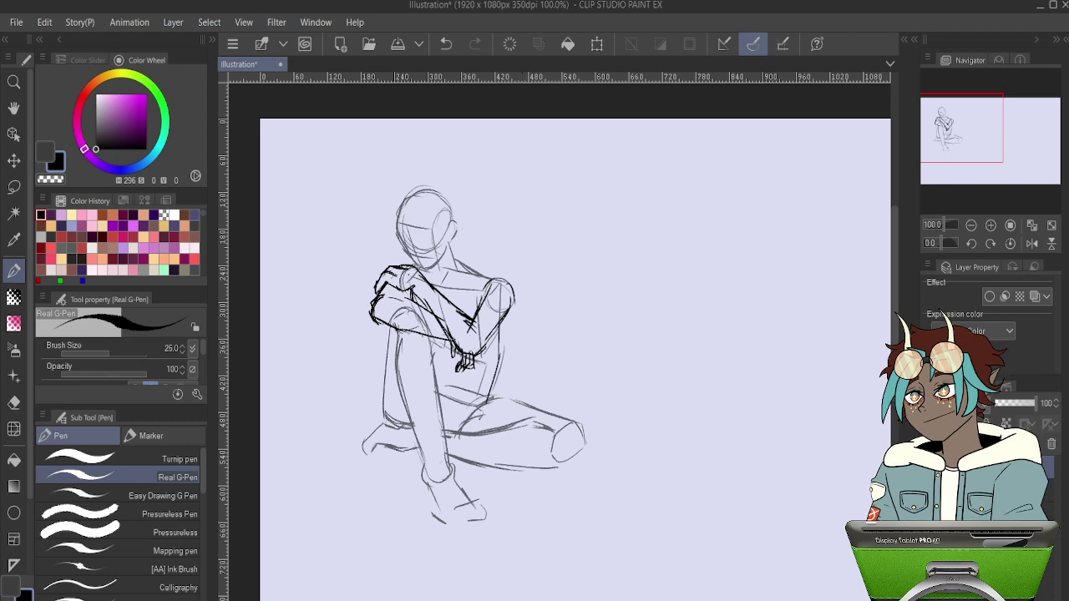
Tidy the wrist lines of both crossed arms up close, alternating between the Real G-Pen and the Hard eraser.
scroll(659, 293, "up", 2)
scroll(626, 291, "down", 2)
scroll(393, 268, "up", 3)
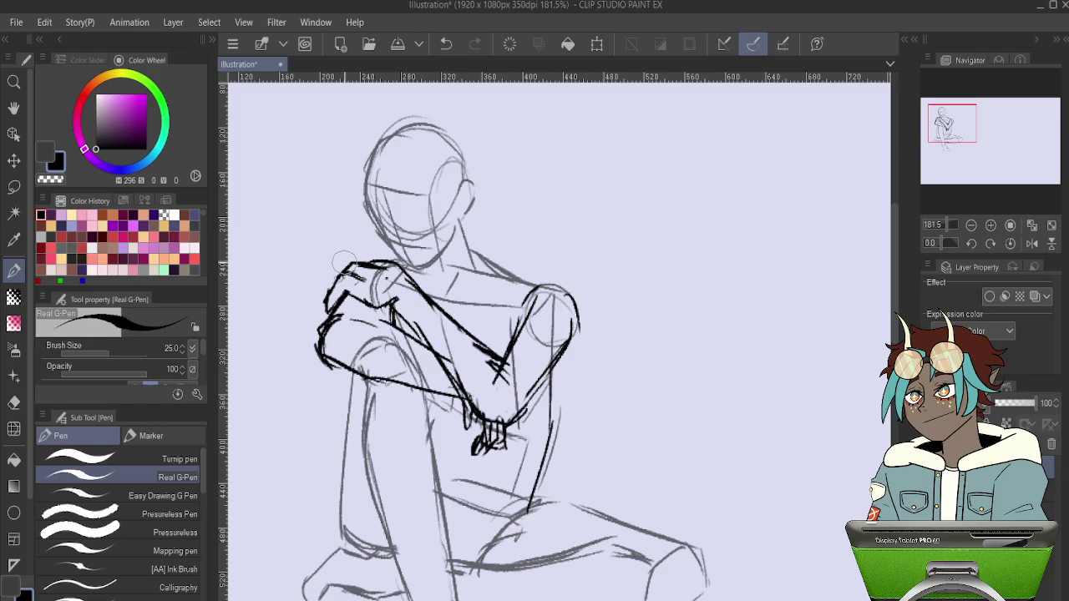
key("e")
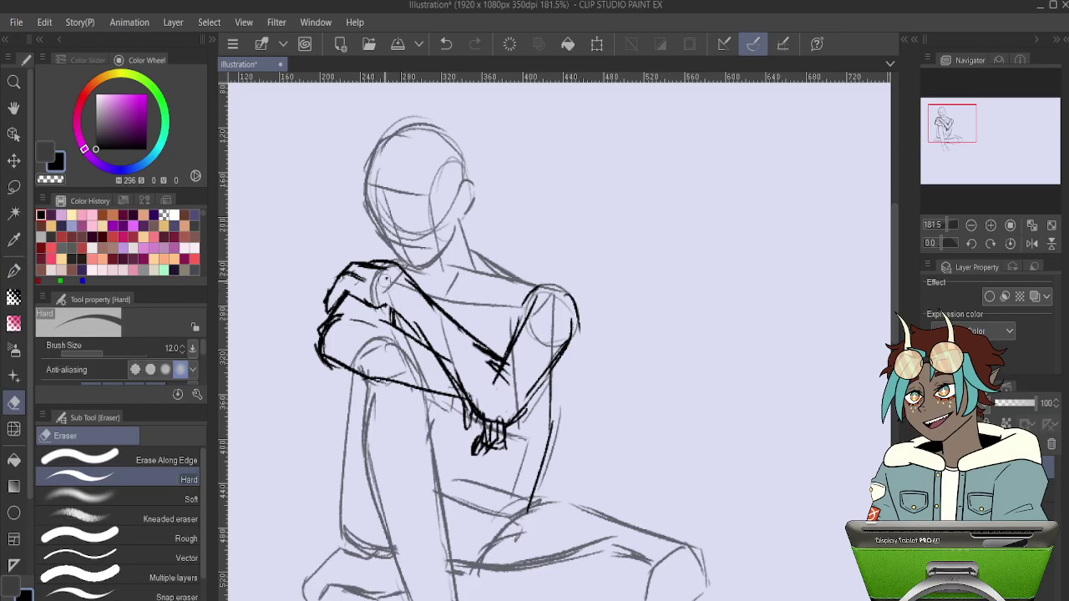
key("p")
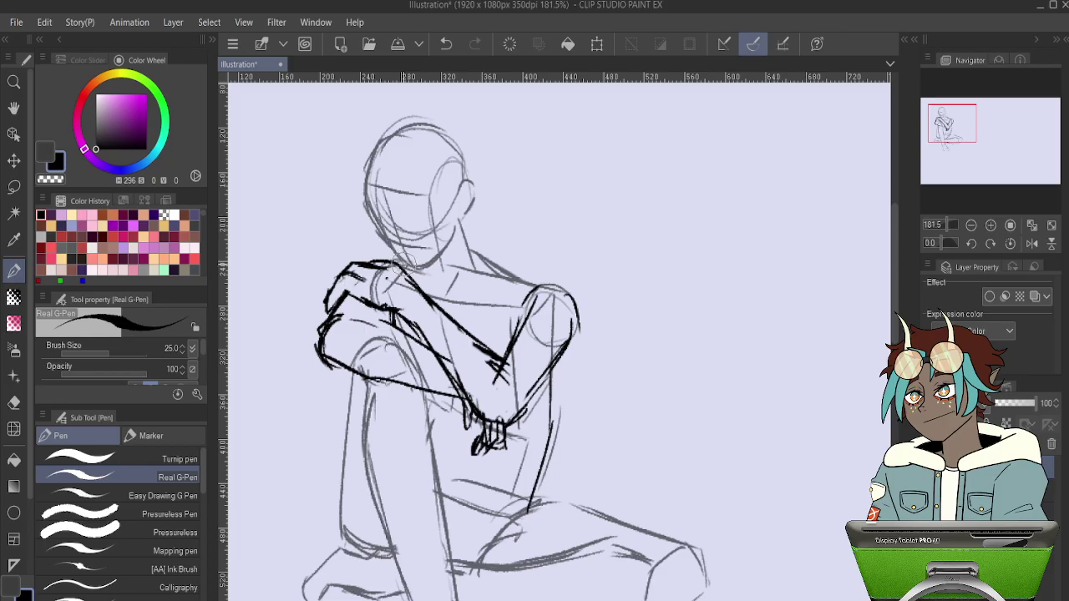
key("e")
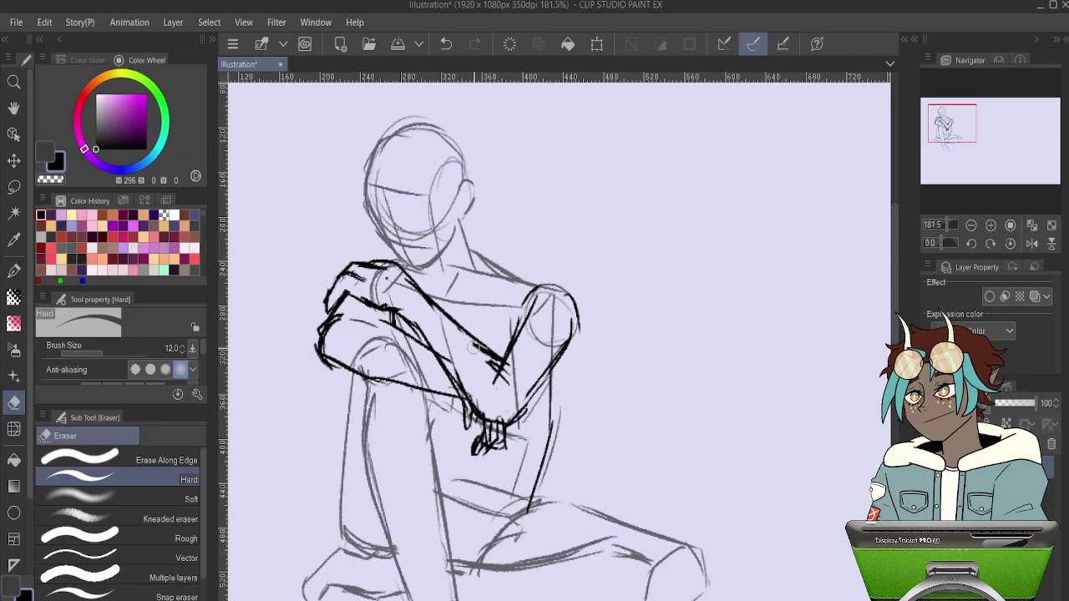
Lower the figure sketch's opacity to 42% and add a new layer for the face.
scroll(473, 347, "down", 5)
scroll(431, 376, "up", 3)
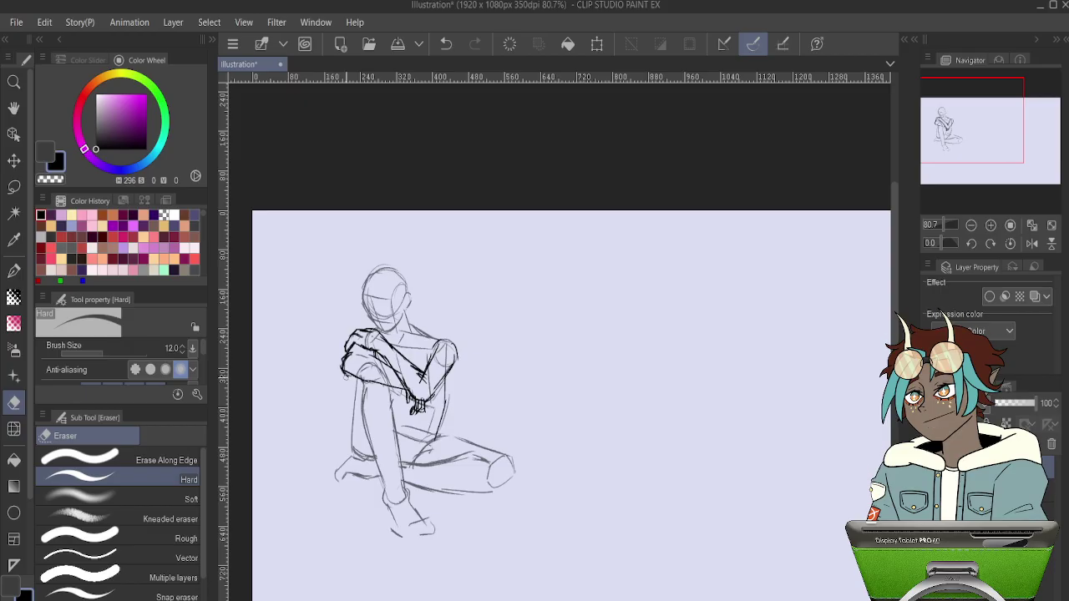
scroll(610, 370, "down", 2)
scroll(658, 475, "up", 1)
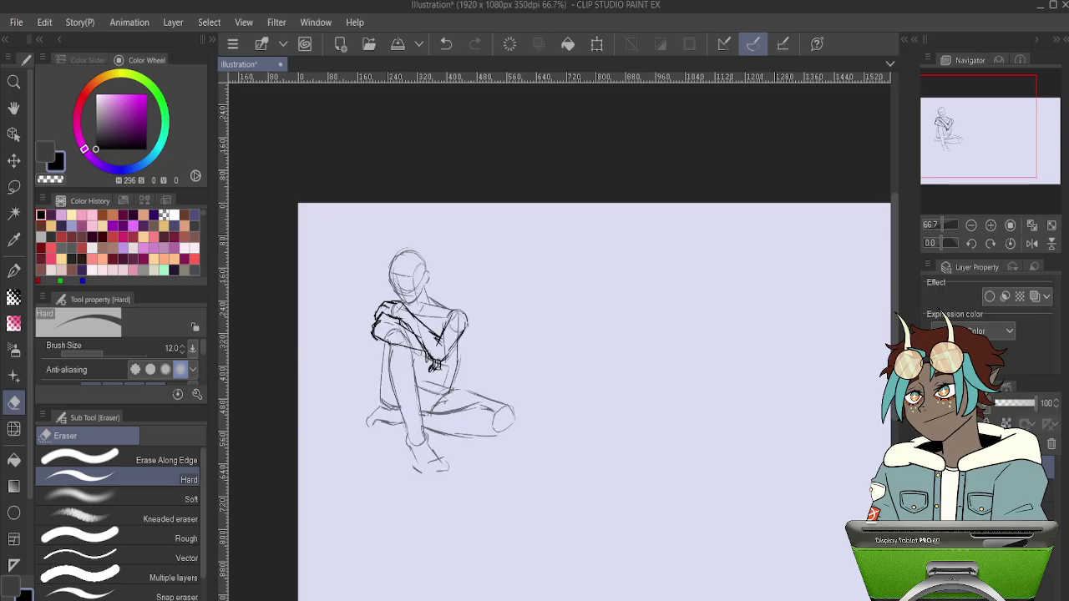
scroll(383, 257, "down", 7)
scroll(401, 256, "up", 8)
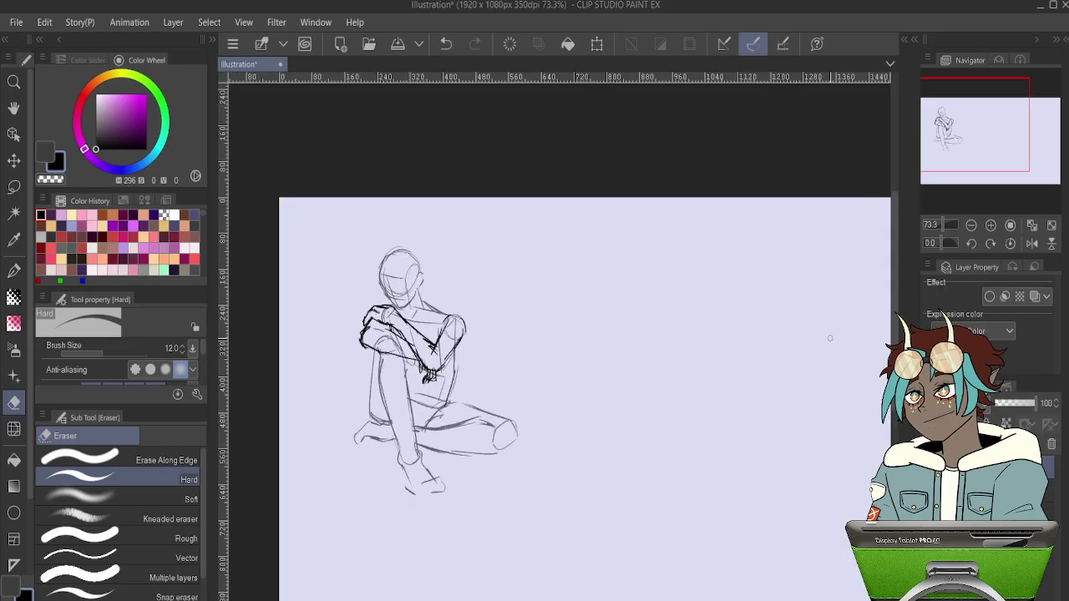
left_click_drag(1019, 411, 1014, 408)
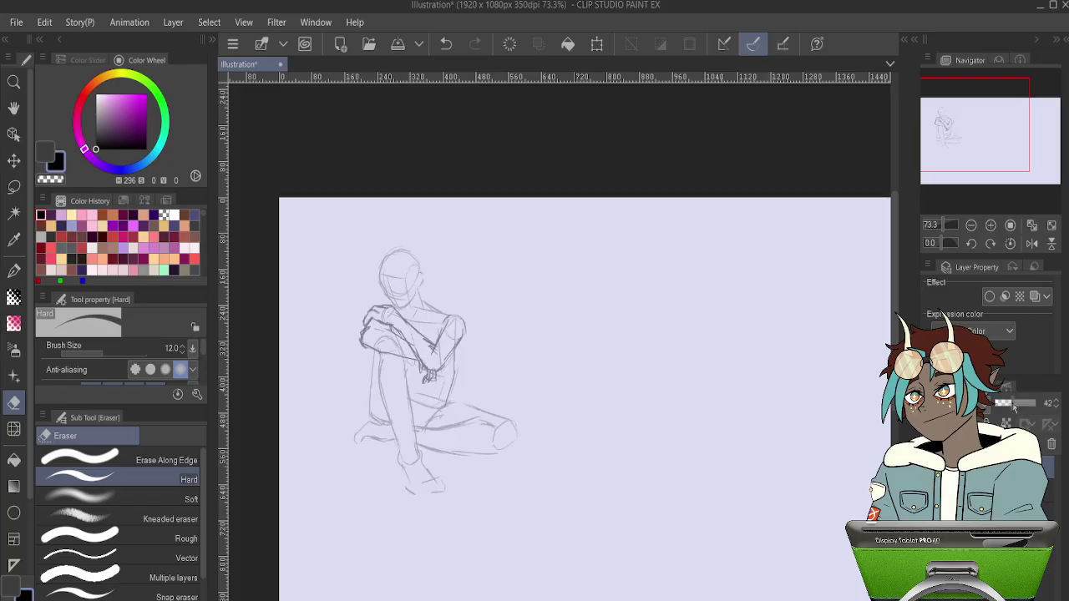
key("ctrl+shift+n")
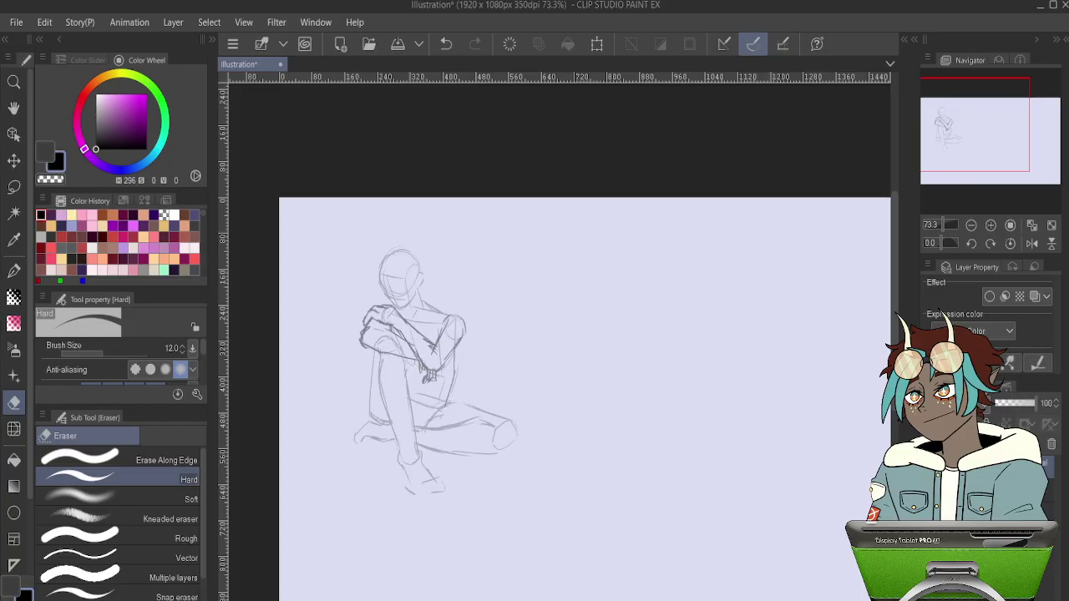
key("ctrl+z")
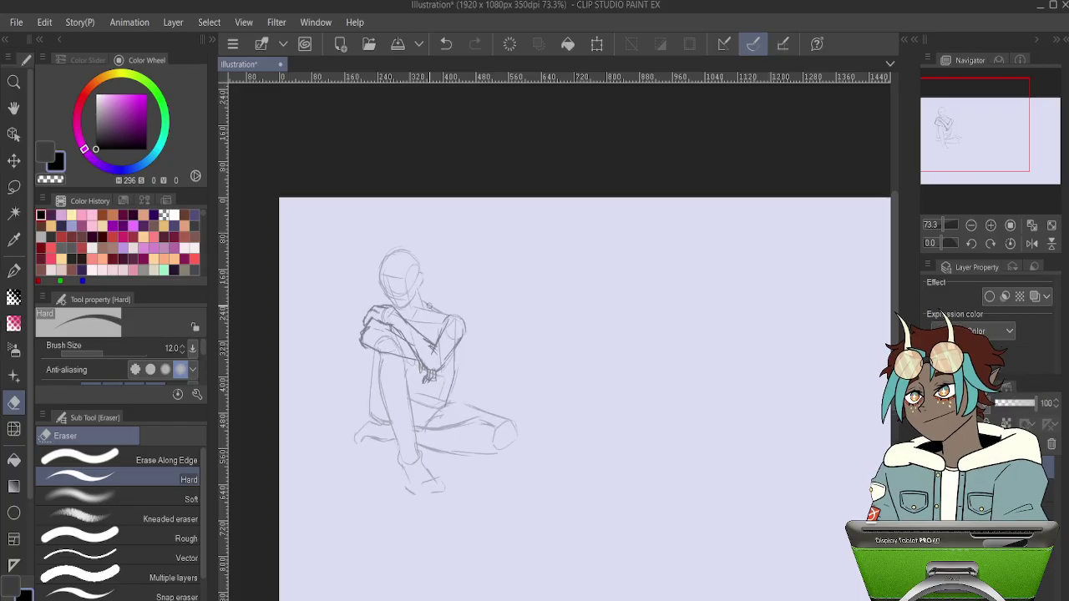
On the new layer, draw the nose as a short angled stroke low on the tilted face with the Real G-Pen.
scroll(472, 308, "up", 8)
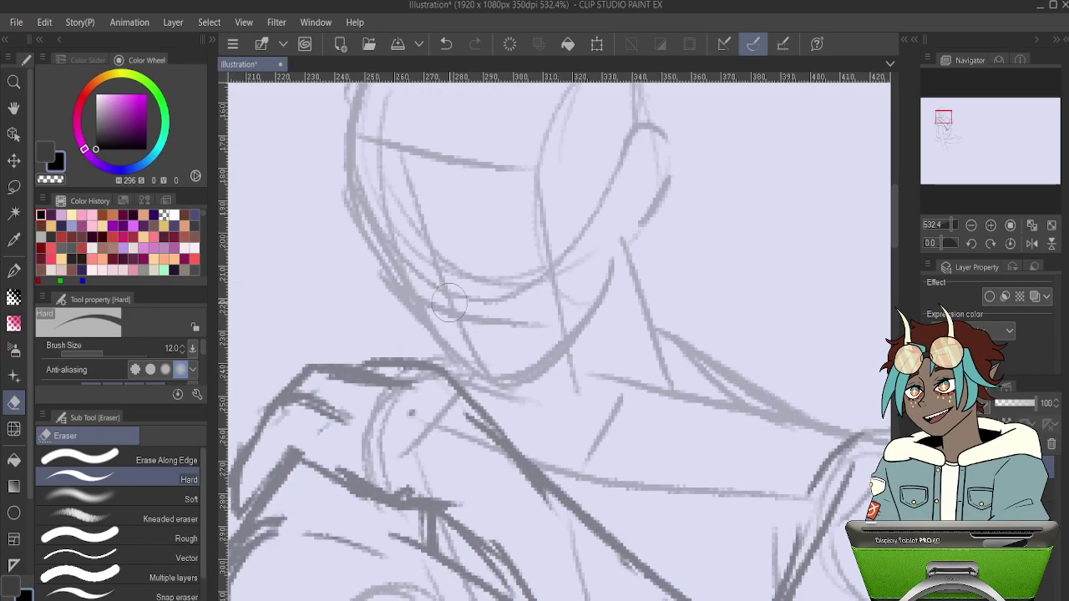
key("p")
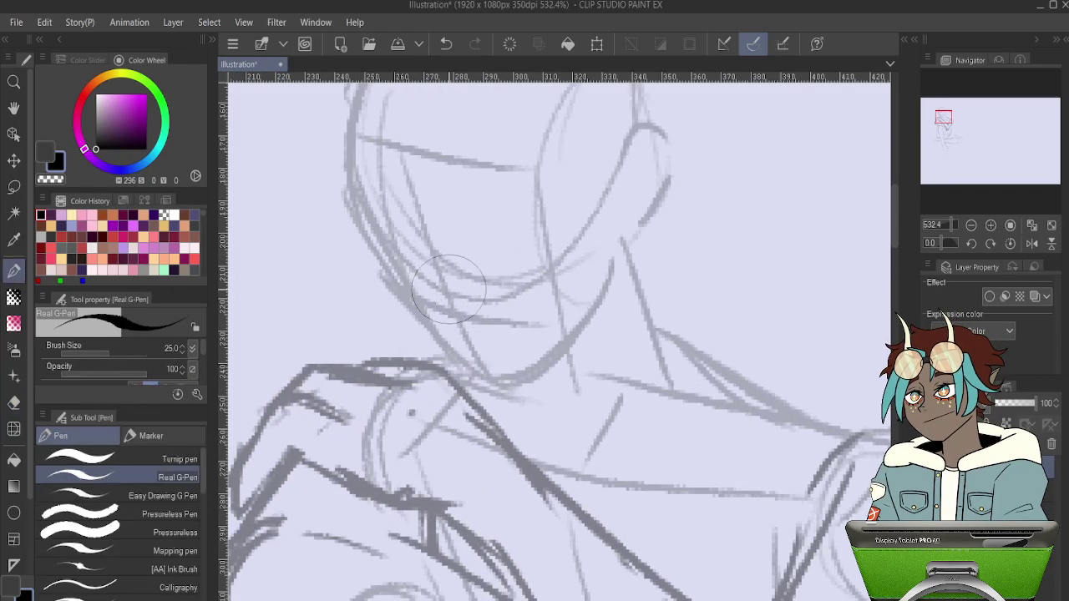
mouse_move(449, 296)
left_mouse_down()
mouse_move(443, 326)
mouse_move(458, 330)
left_mouse_up()
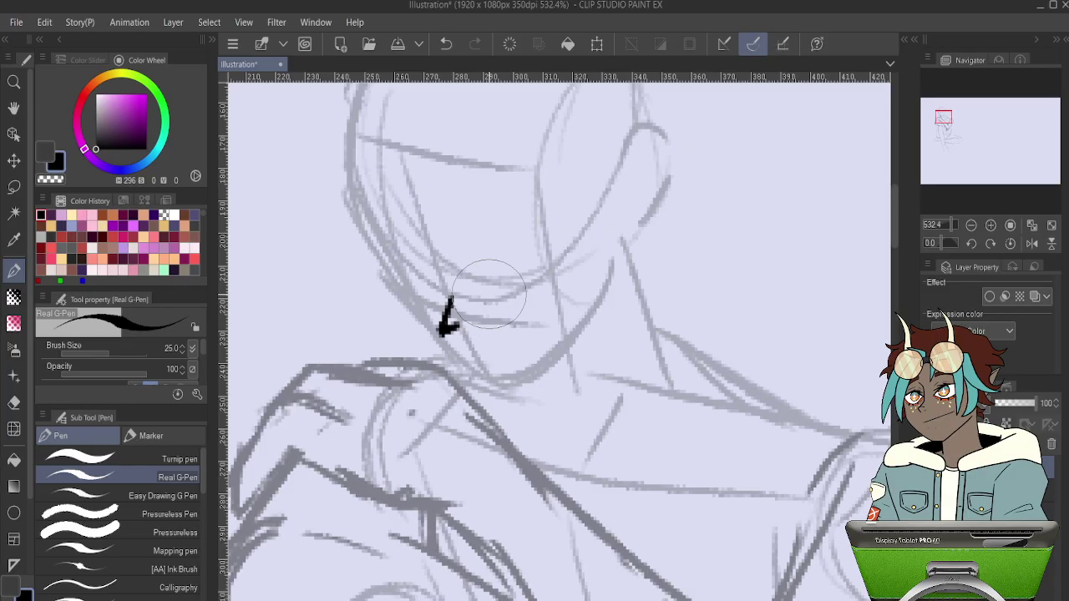
left_click_drag(472, 282, 547, 278)
left_click_drag(390, 278, 440, 276)
mouse_move(480, 307)
left_mouse_down()
mouse_move(530, 305)
mouse_move(493, 305)
left_mouse_up()
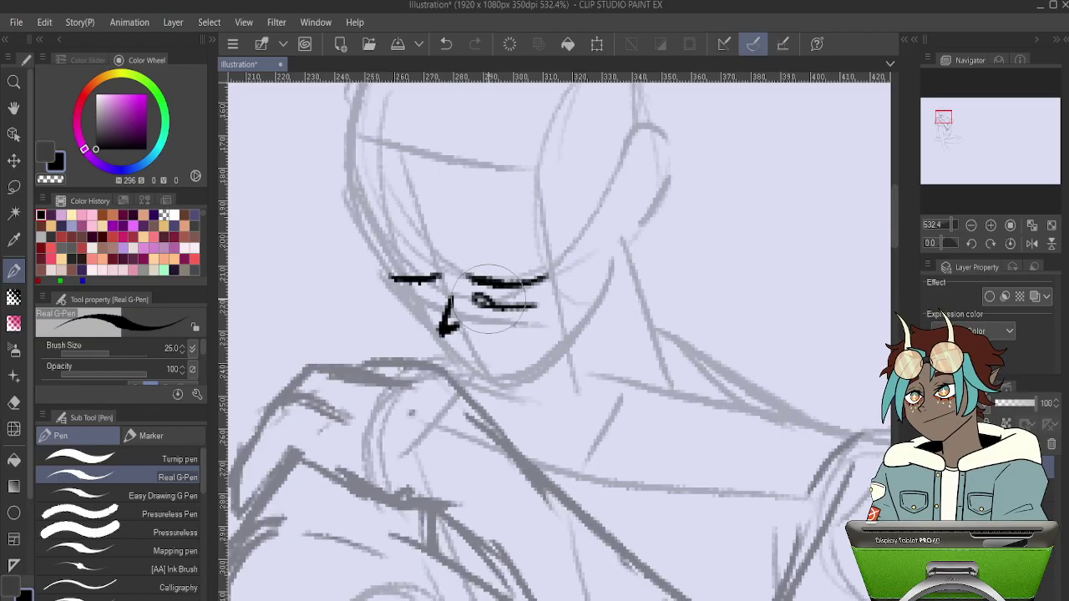
mouse_move(408, 312)
left_mouse_down()
mouse_move(395, 287)
mouse_move(406, 303)
mouse_move(398, 280)
mouse_move(387, 282)
mouse_move(400, 301)
mouse_move(411, 283)
mouse_move(509, 293)
mouse_move(465, 286)
mouse_move(502, 308)
mouse_move(554, 298)
left_mouse_up()
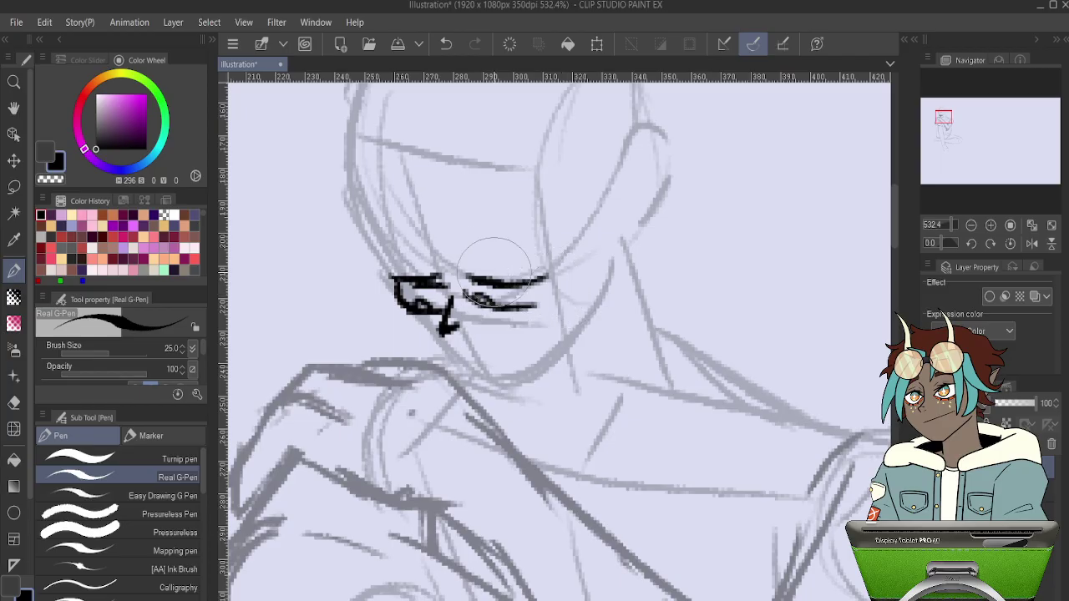
left_click_drag(467, 252, 528, 251)
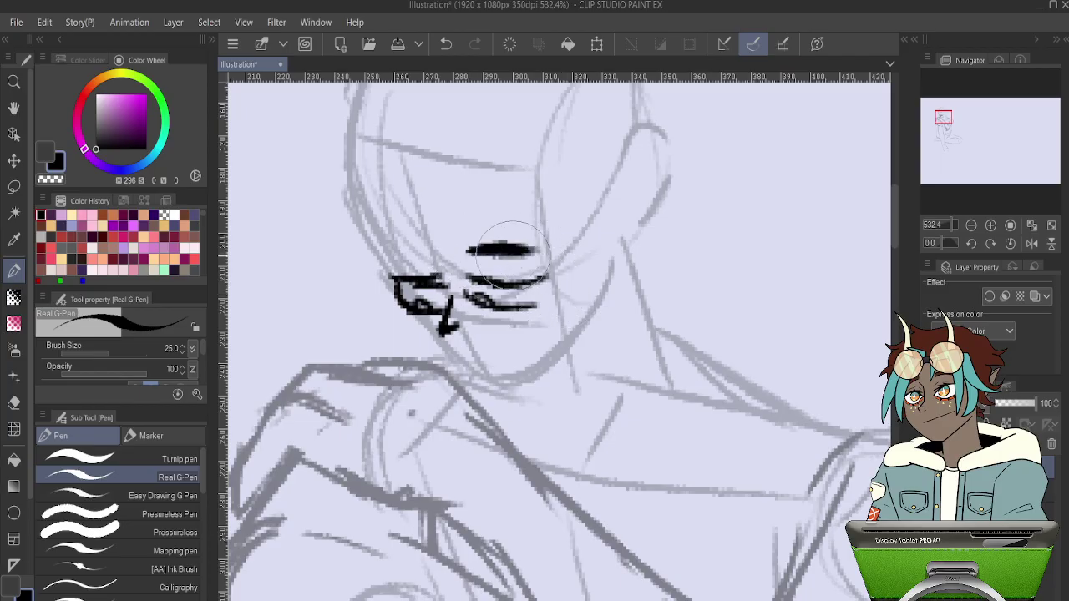
left_click_drag(381, 259, 440, 252)
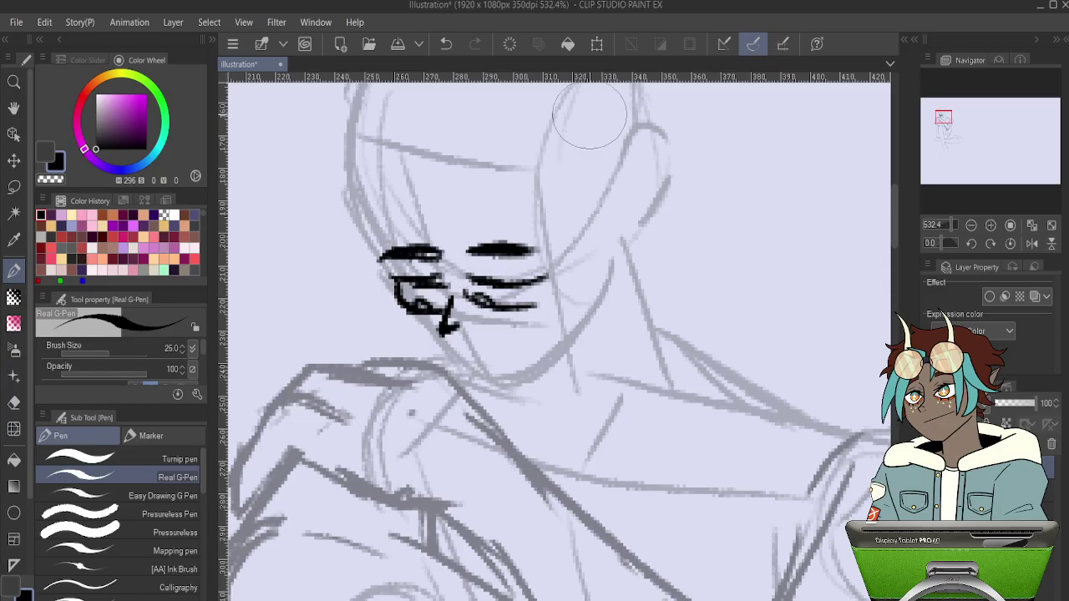
key("ctrl+z")
key("ctrl+z")
key("ctrl+z")
key("ctrl+z")
key("ctrl+z")
key("ctrl+z")
key("ctrl+z")
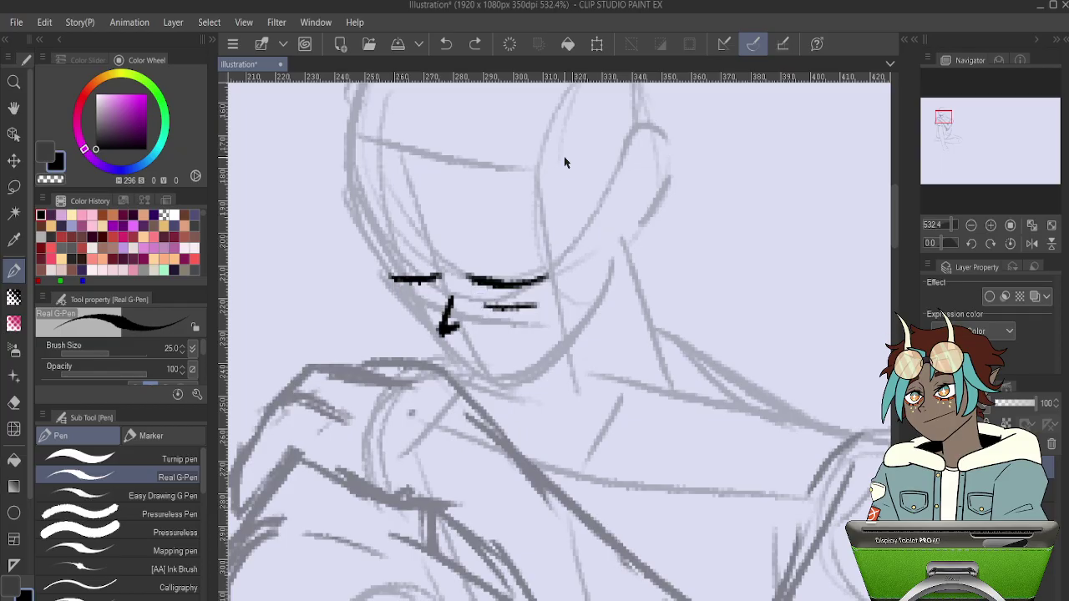
key("ctrl+z")
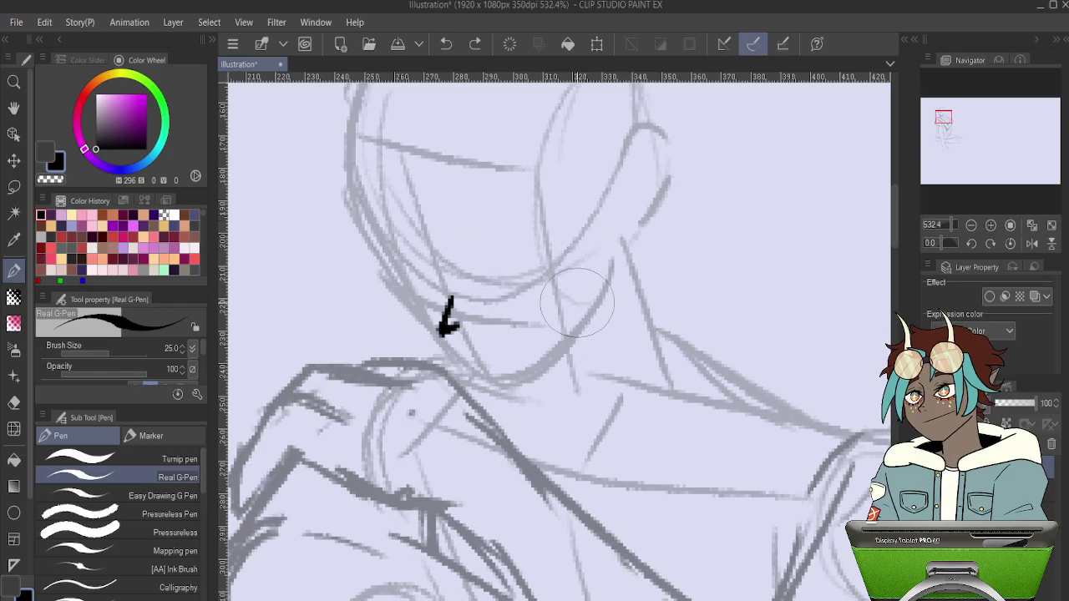
Draw the near eye's upper lid as a thick, slightly slanted line beside the nose.
left_click_drag(473, 291, 555, 286)
key("ctrl+z")
left_click_drag(474, 289, 558, 286)
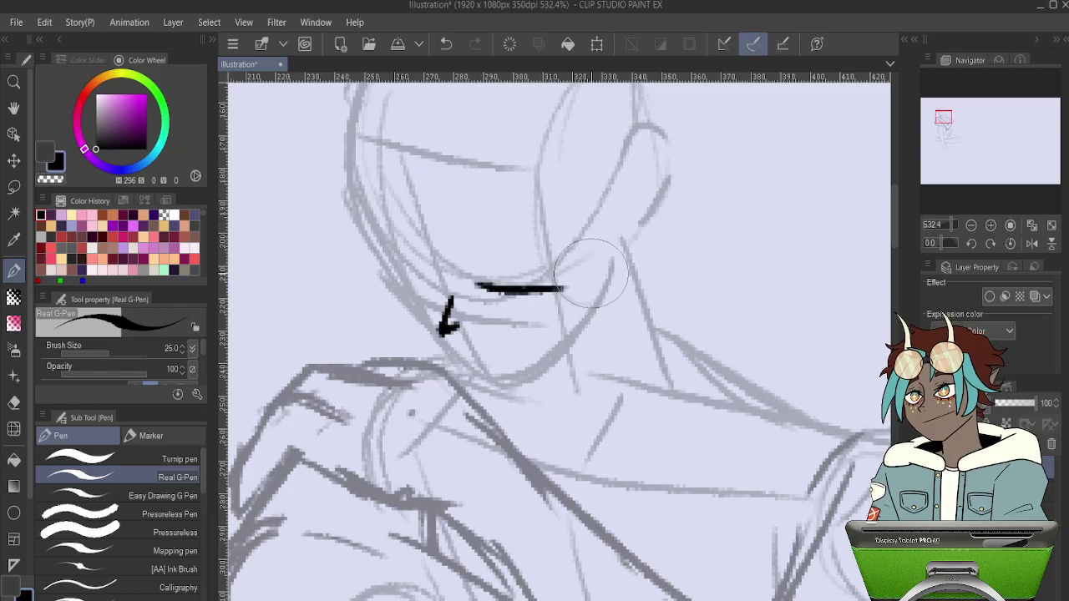
key("ctrl+z")
left_click_drag(472, 292, 553, 287)
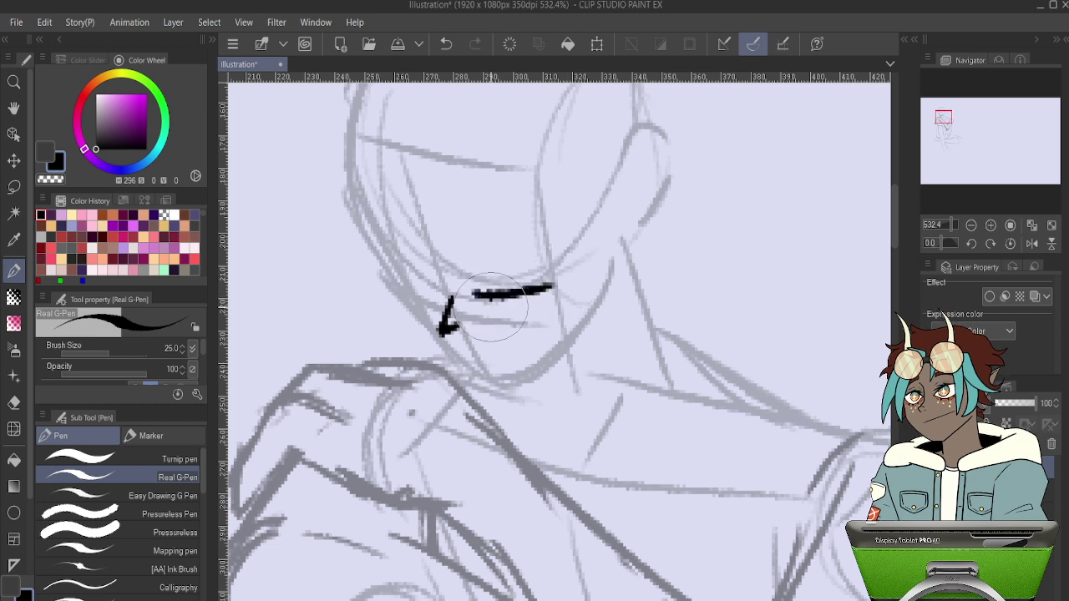
Complete the face with the far eye, downcast irises, a short mouth line and two eyebrows.
mouse_move(396, 276)
left_mouse_down()
mouse_move(444, 289)
mouse_move(432, 310)
left_mouse_up()
left_click_drag(479, 364, 503, 364)
left_click_drag(384, 247, 444, 238)
key("ctrl+z")
mouse_move(380, 242)
left_mouse_down()
mouse_move(417, 254)
mouse_move(557, 248)
left_mouse_up()
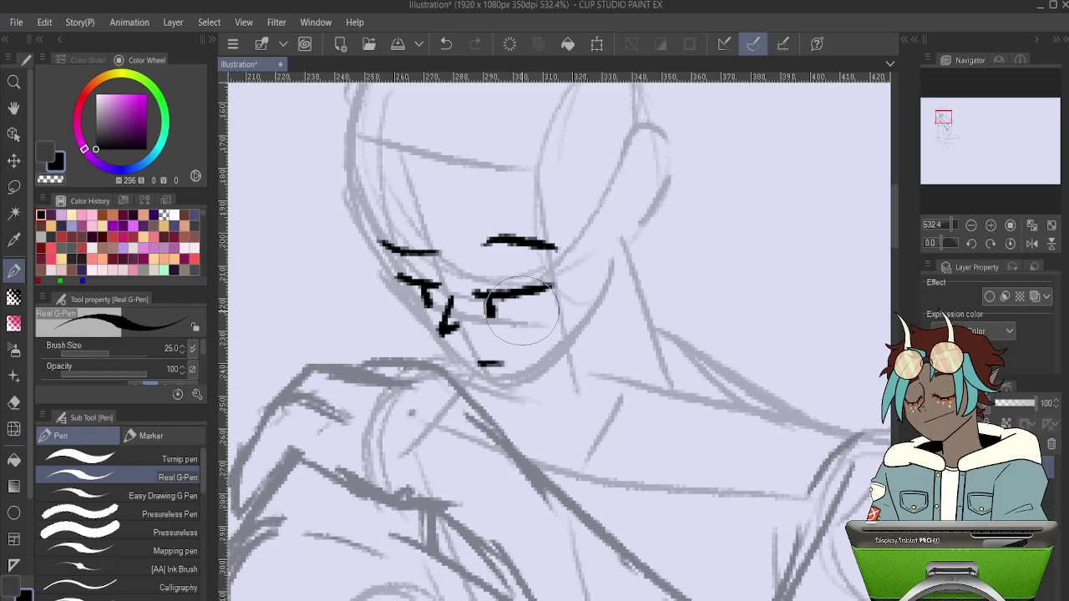
scroll(522, 311, "up", 1)
scroll(546, 269, "down", 10)
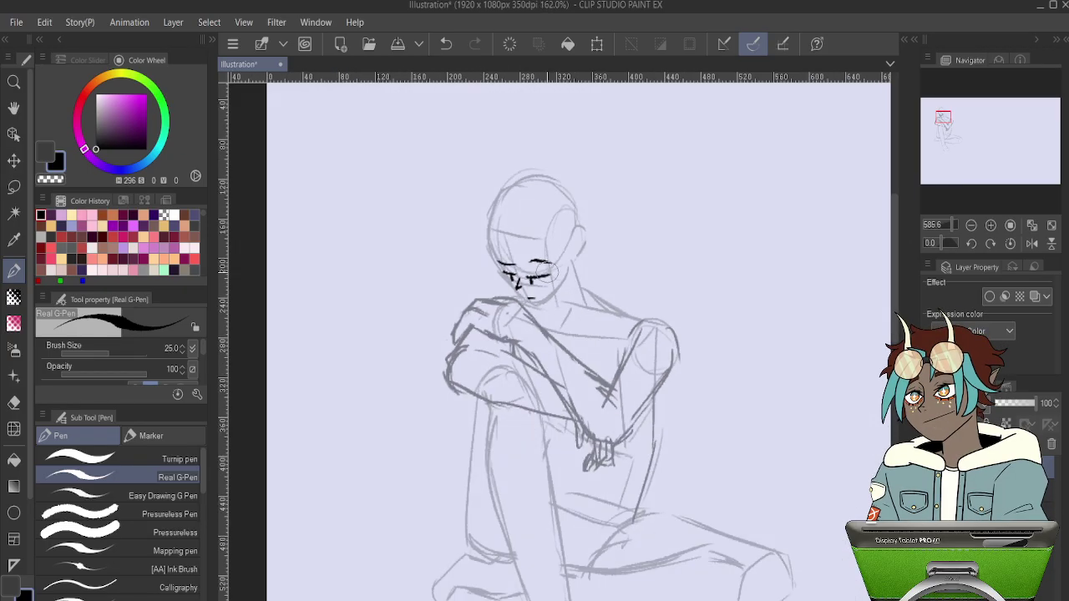
scroll(546, 269, "up", 2)
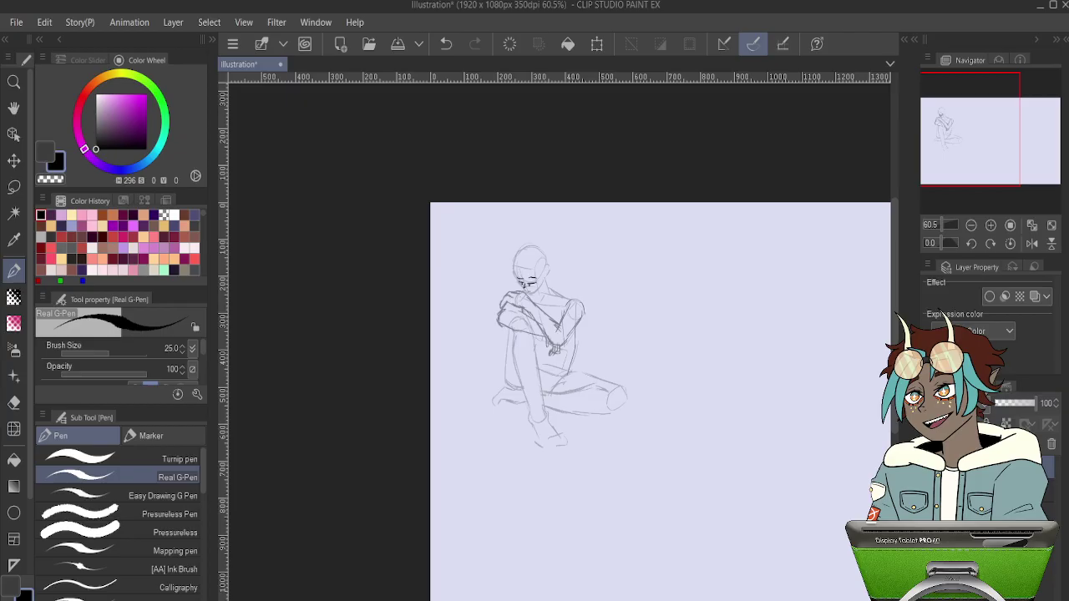
scroll(574, 294, "down", 2)
scroll(511, 275, "up", 6)
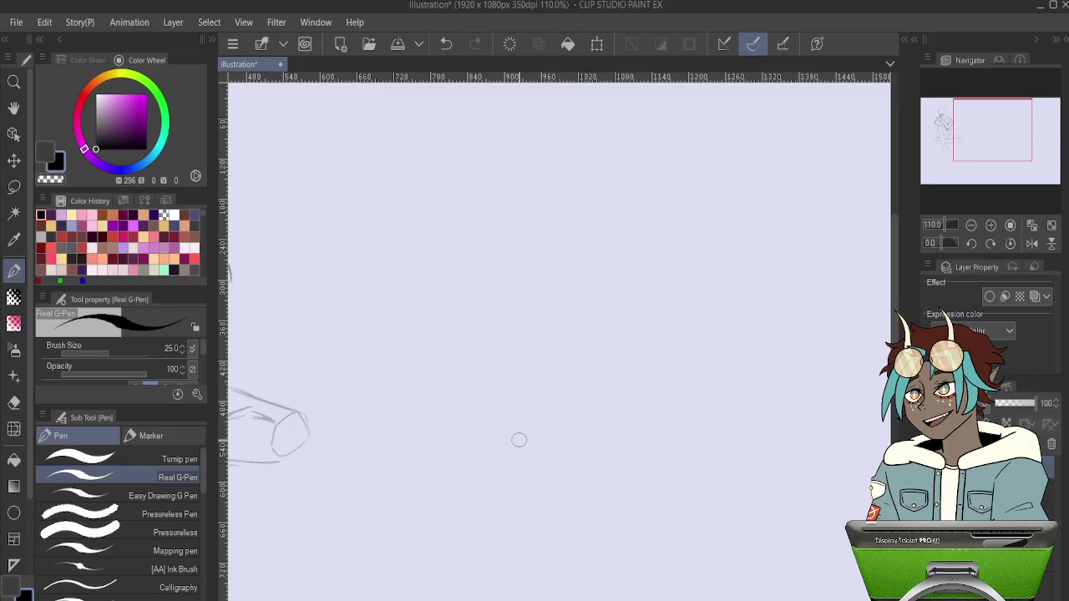
mouse_move(495, 214)
left_mouse_down()
mouse_move(495, 272)
mouse_move(541, 208)
mouse_move(542, 267)
left_mouse_up()
left_click_drag(542, 265, 518, 265)
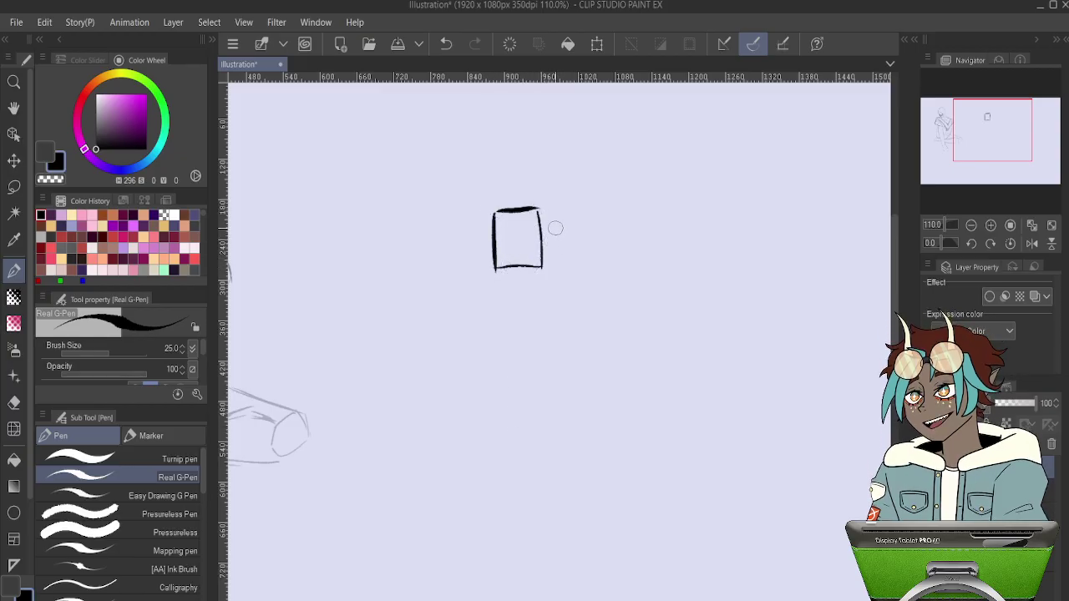
key("ctrl+z")
key("ctrl+z")
key("ctrl+z")
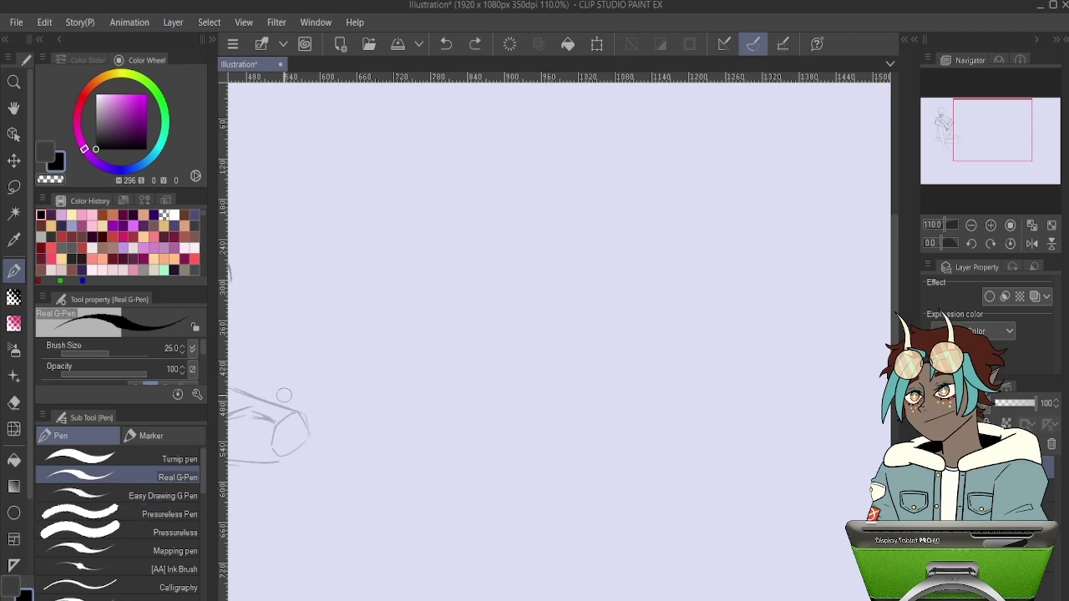
Set the pen's brush size to 8 and sketch a one-point perspective box and an angled cube in the empty area beside the figure.
key("[")
key("[")
key("[")
key("[")
key("[")
key("[")
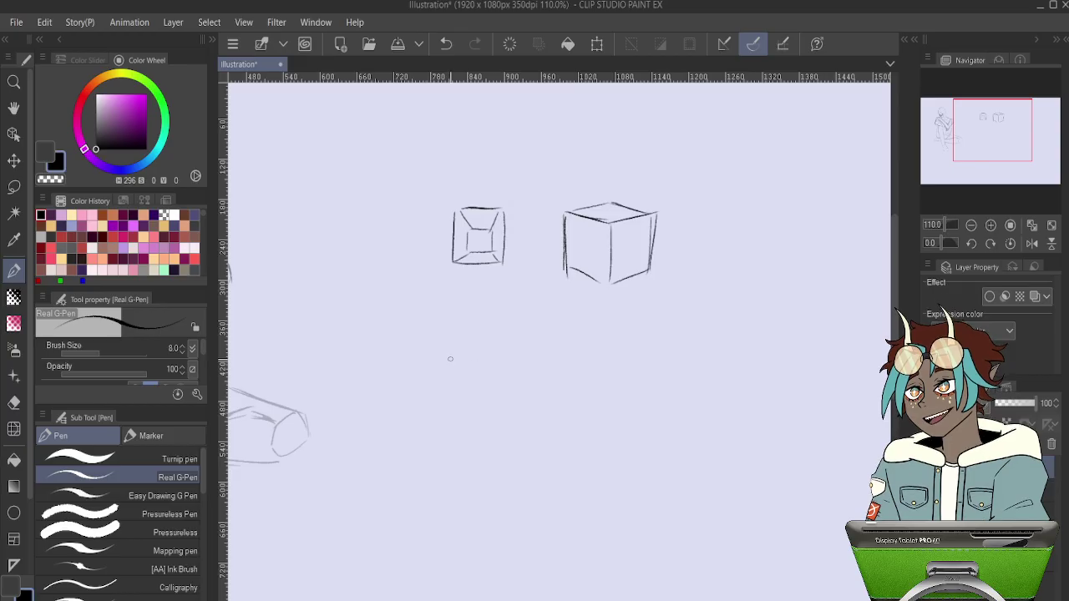
Sketch a small tilted cube with the Real G-Pen in the empty area below the one-point perspective box.
left_click_drag(483, 344, 502, 375)
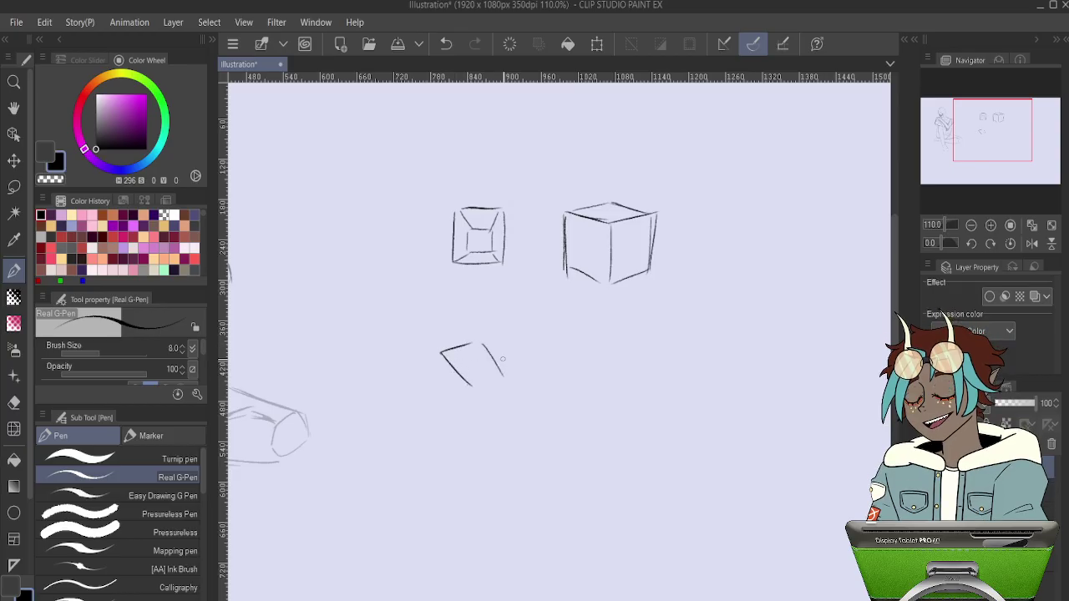
key("ctrl+z")
key("ctrl+z")
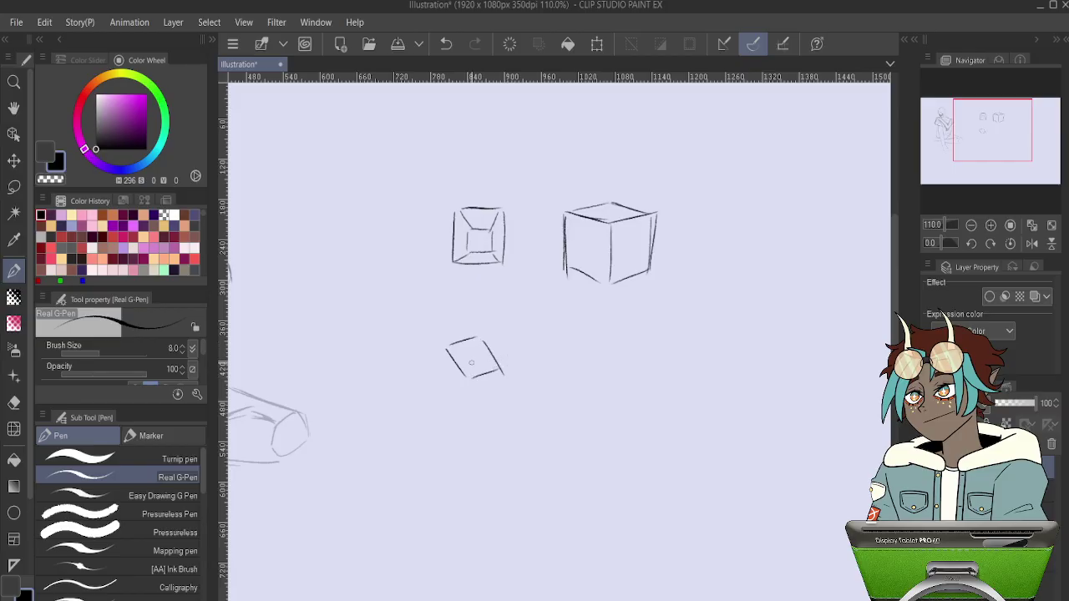
left_click_drag(470, 380, 456, 401)
left_click_drag(501, 373, 476, 395)
left_click_drag(448, 350, 445, 384)
key("ctrl+z")
left_click_drag(457, 401, 488, 388)
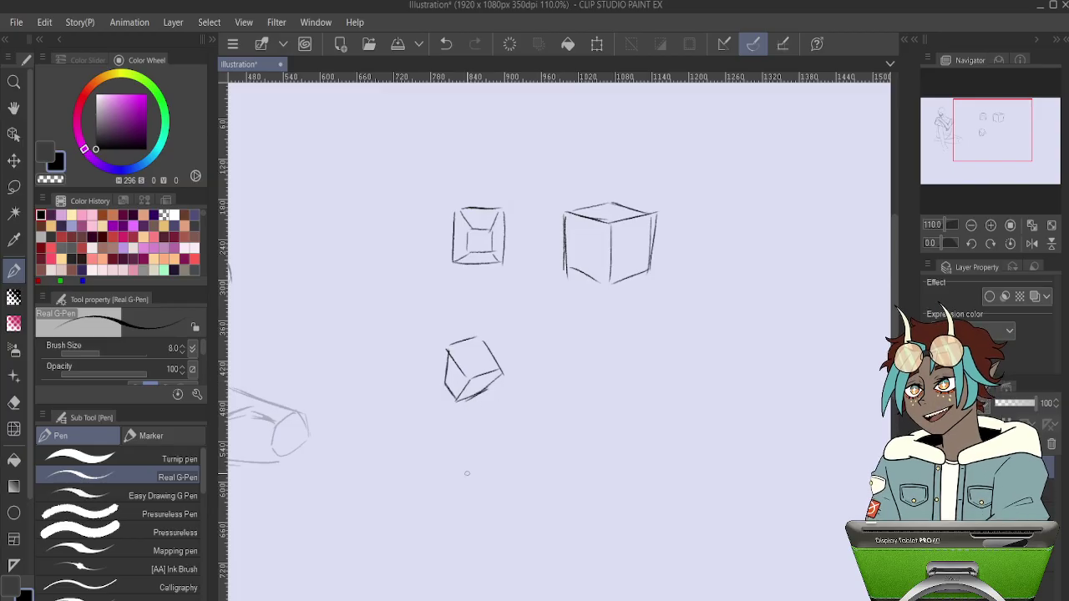
Enlarge the Hard eraser to 170 and erase all the perspective box sketches beside the figure.
key("e")
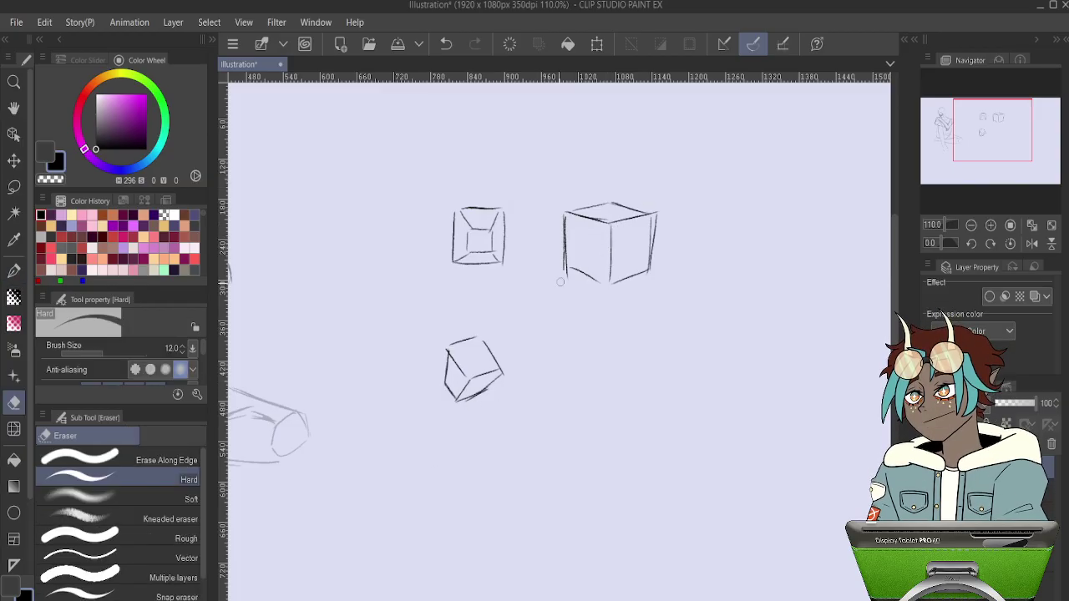
key("bracketright")
key("bracketright")
key("bracketright")
key("bracketright")
key("bracketright")
key("bracketright")
key("bracketright")
key("bracketright")
key("bracketright")
key("bracketright")
key("bracketright")
key("bracketright")
key("bracketright")
key("bracketright")
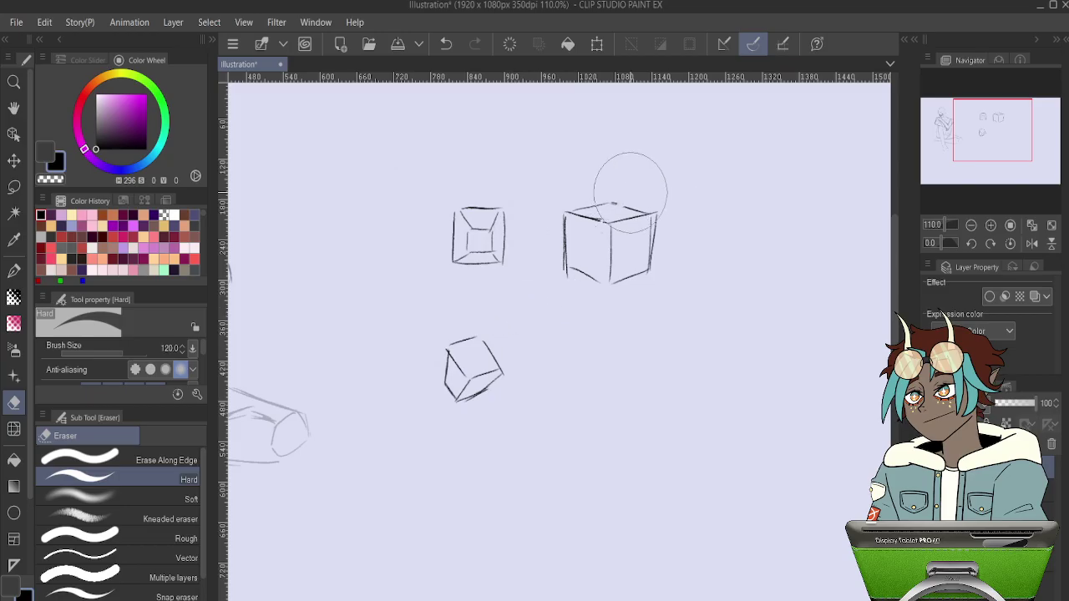
mouse_move(670, 185)
left_mouse_down()
mouse_move(489, 198)
mouse_move(661, 272)
left_mouse_up()
Draw the outer contour of the hair beside the far side of the face with the Real G-Pen.
mouse_move(330, 320)
left_mouse_down()
mouse_move(502, 327)
mouse_move(676, 297)
mouse_move(662, 309)
left_mouse_up()
scroll(430, 256, "up", 5)
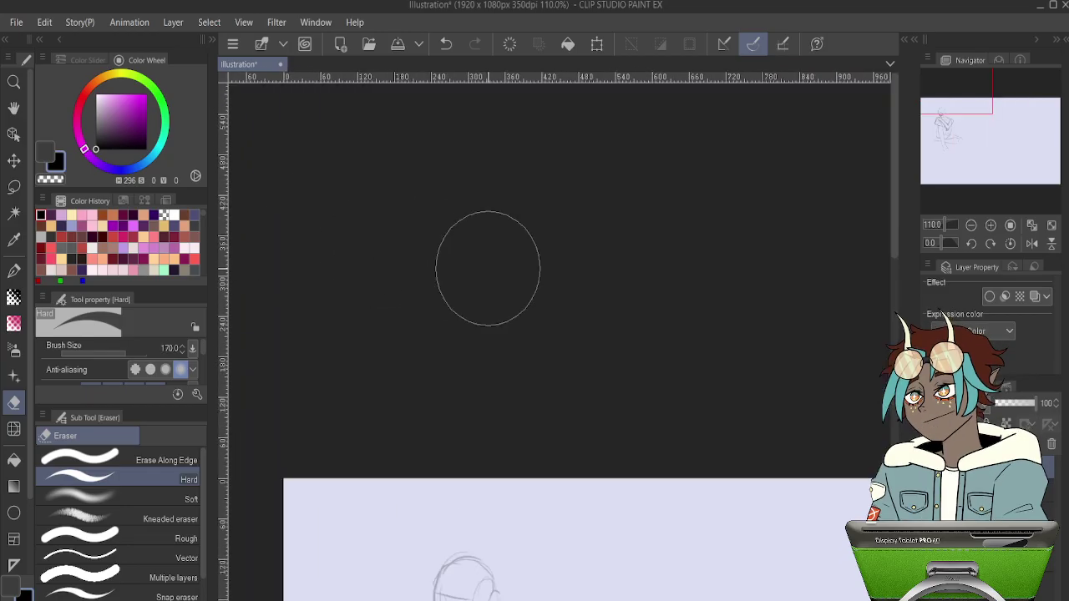
scroll(514, 250, "down", 3)
left_click_drag(513, 381, 446, 125)
scroll(435, 276, "up", 5)
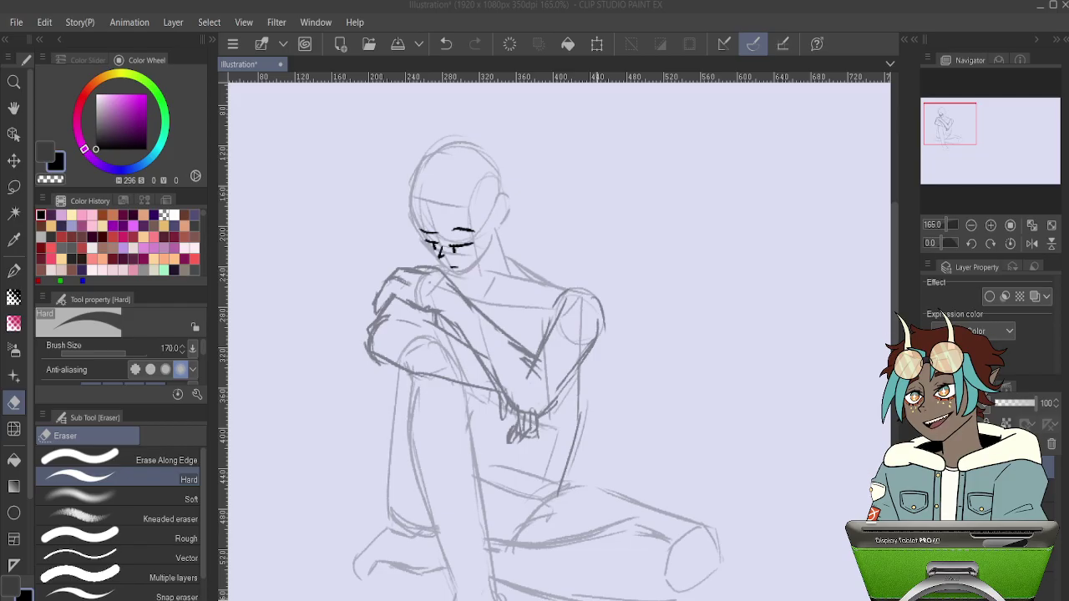
key("alt+Tab")
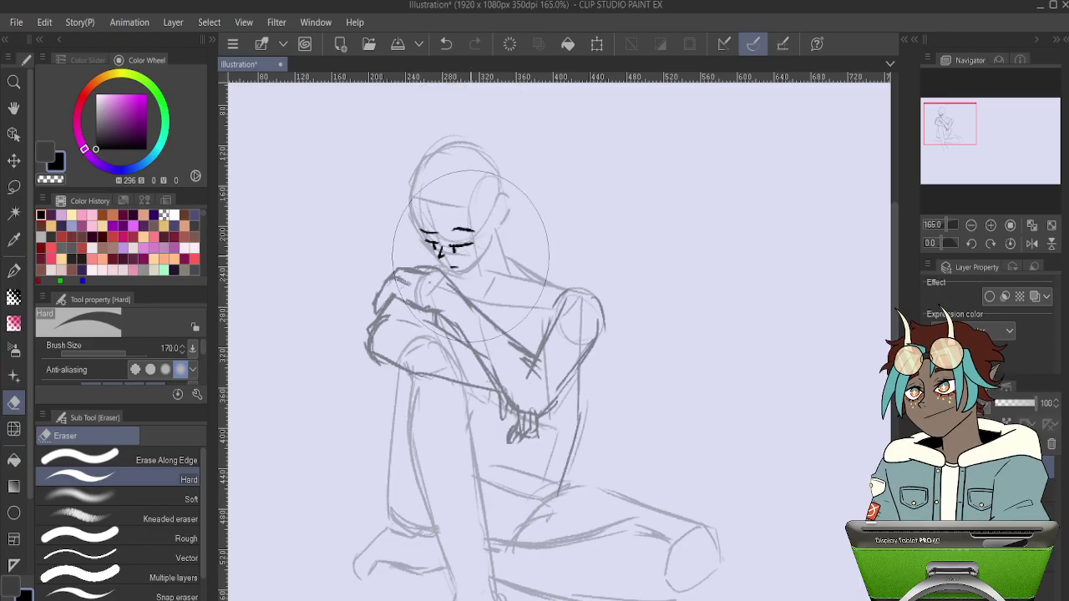
scroll(451, 243, "up", 2)
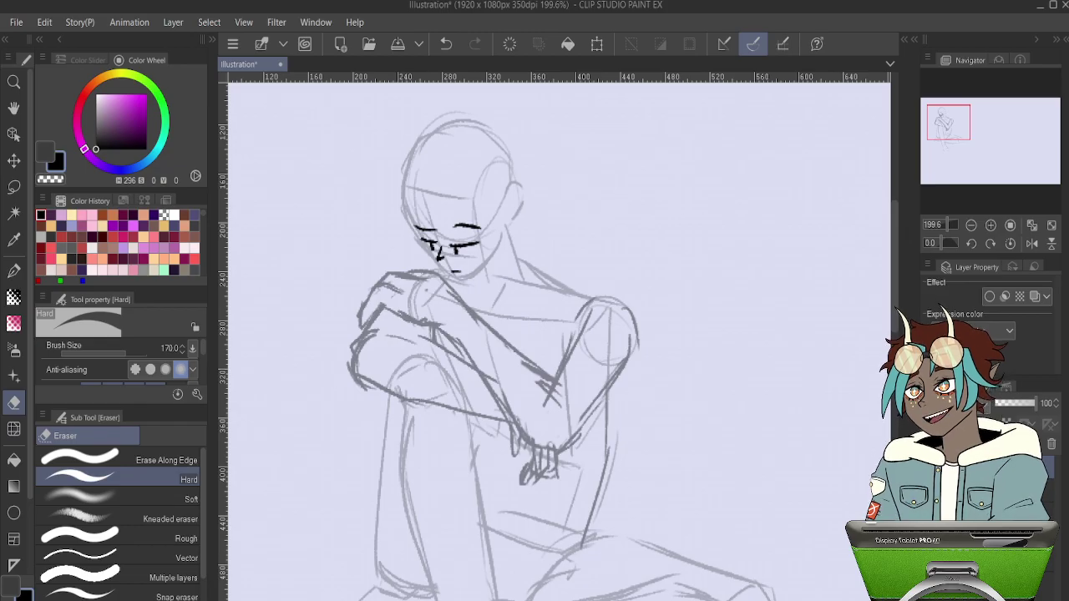
key("alt+Tab")
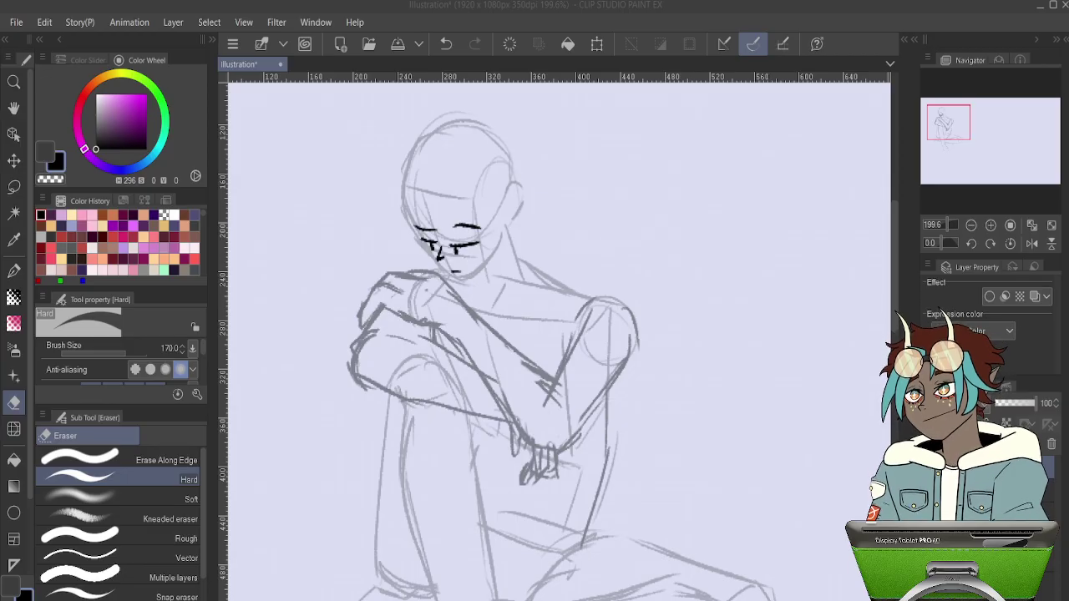
left_click(448, 205)
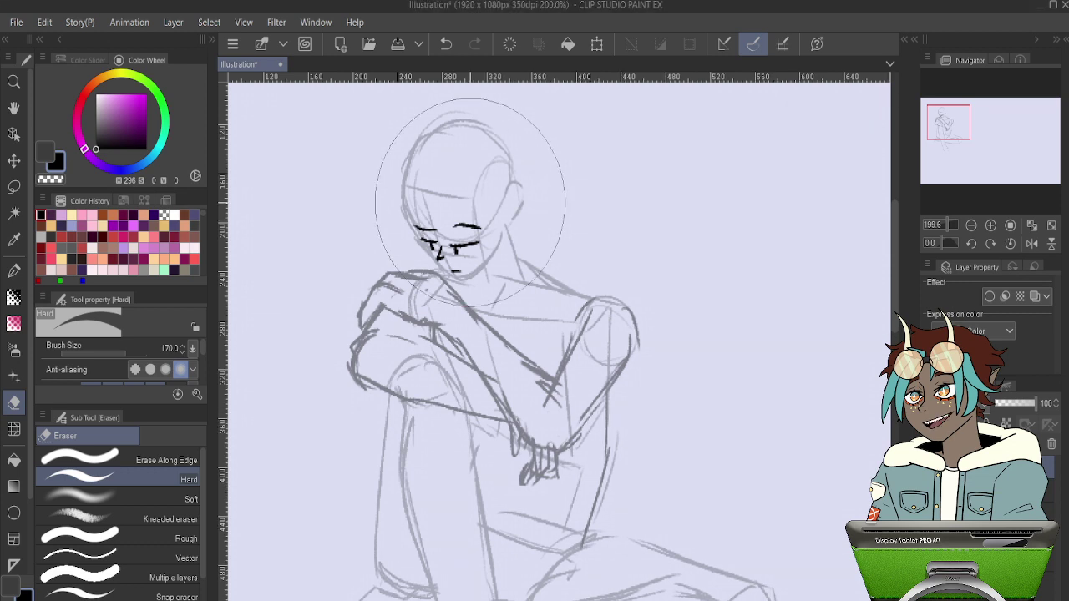
scroll(470, 200, "up", 2)
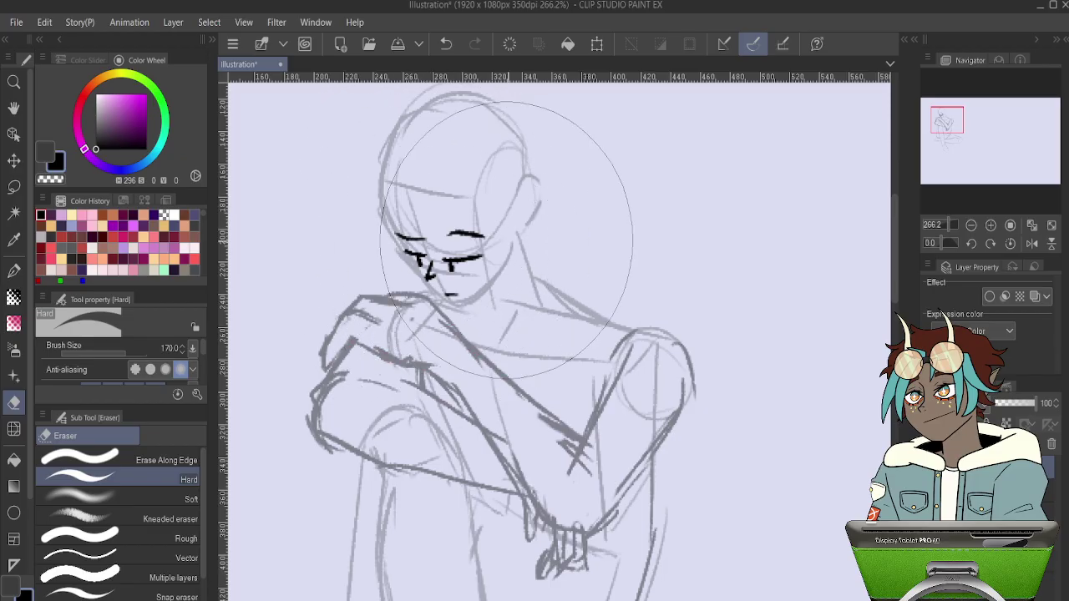
key("p")
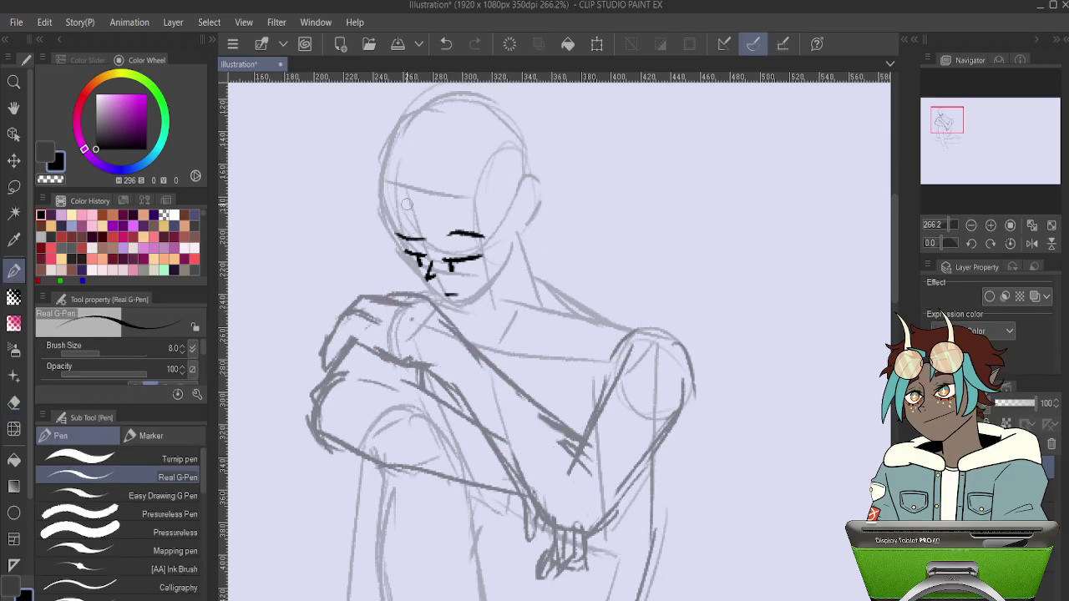
mouse_move(368, 165)
left_mouse_down()
mouse_move(350, 243)
mouse_move(371, 225)
mouse_move(394, 269)
mouse_move(429, 290)
left_mouse_up()
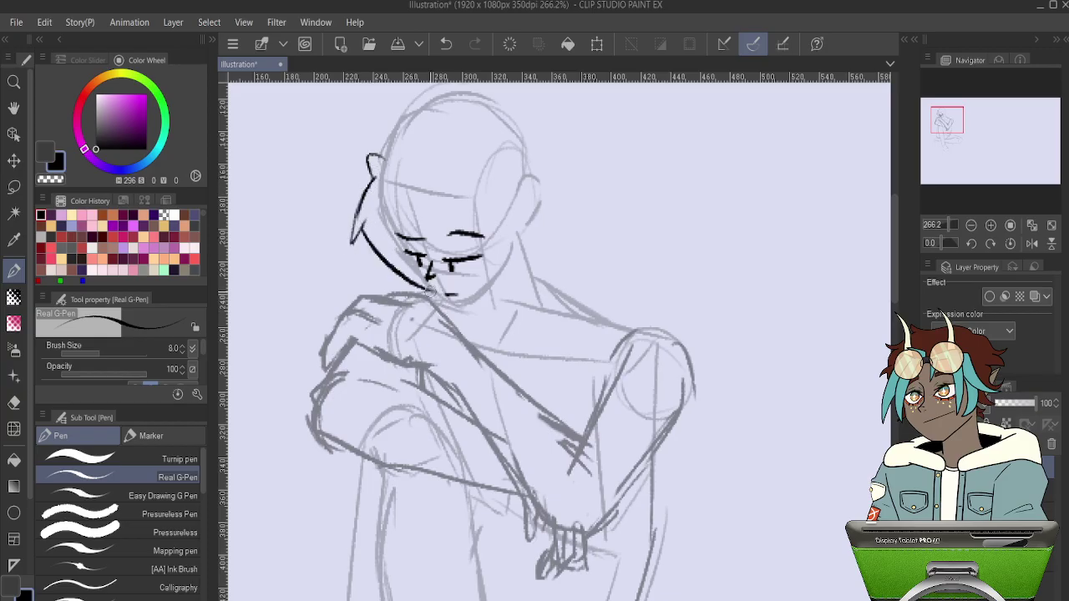
key("ctrl+z")
key("ctrl+z")
left_click_drag(371, 182, 367, 263)
key("ctrl+z")
left_click_drag(373, 180, 367, 260)
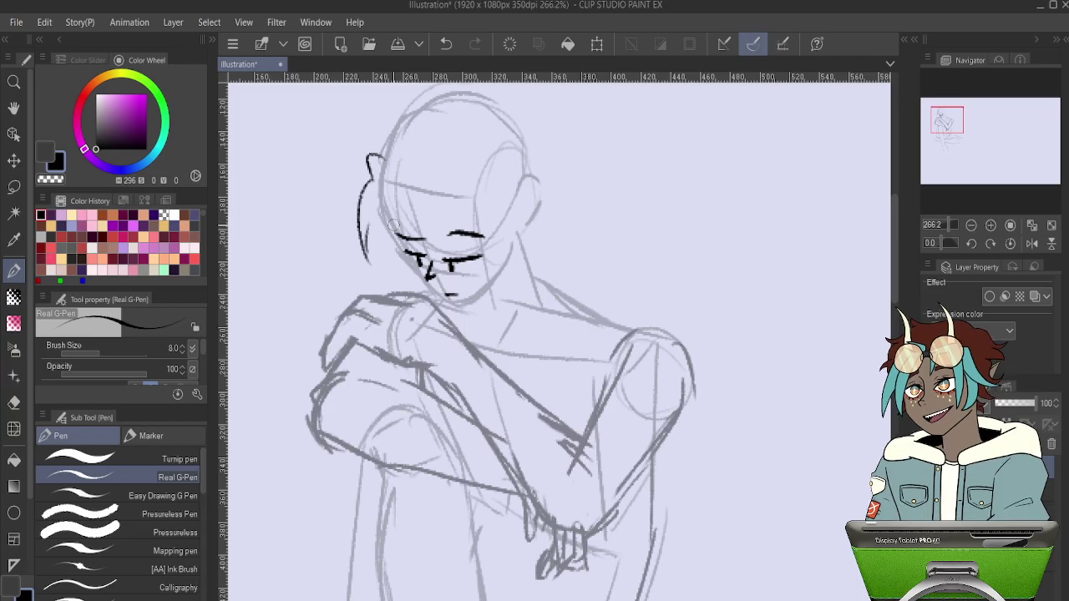
Sketch a small cube in perspective in the empty canvas area beside the figure.
scroll(394, 225, "down", 4)
scroll(843, 259, "up", 2)
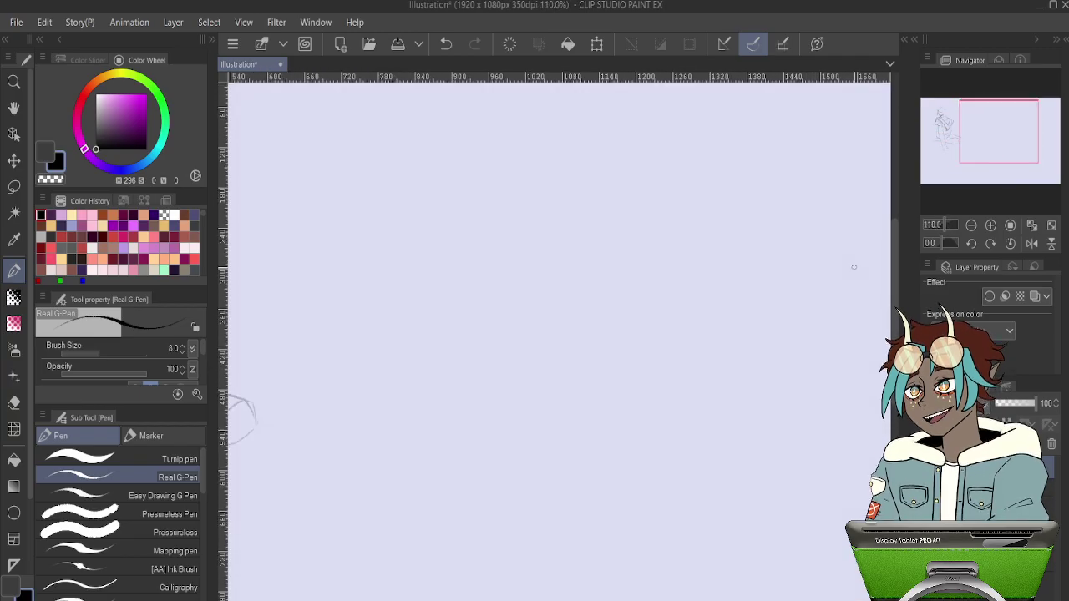
mouse_move(394, 263)
left_mouse_down()
mouse_move(395, 306)
mouse_move(440, 259)
mouse_move(423, 306)
mouse_move(438, 303)
left_mouse_up()
key("ctrl+z")
mouse_move(435, 260)
left_mouse_down()
mouse_move(454, 241)
mouse_move(438, 302)
left_mouse_up()
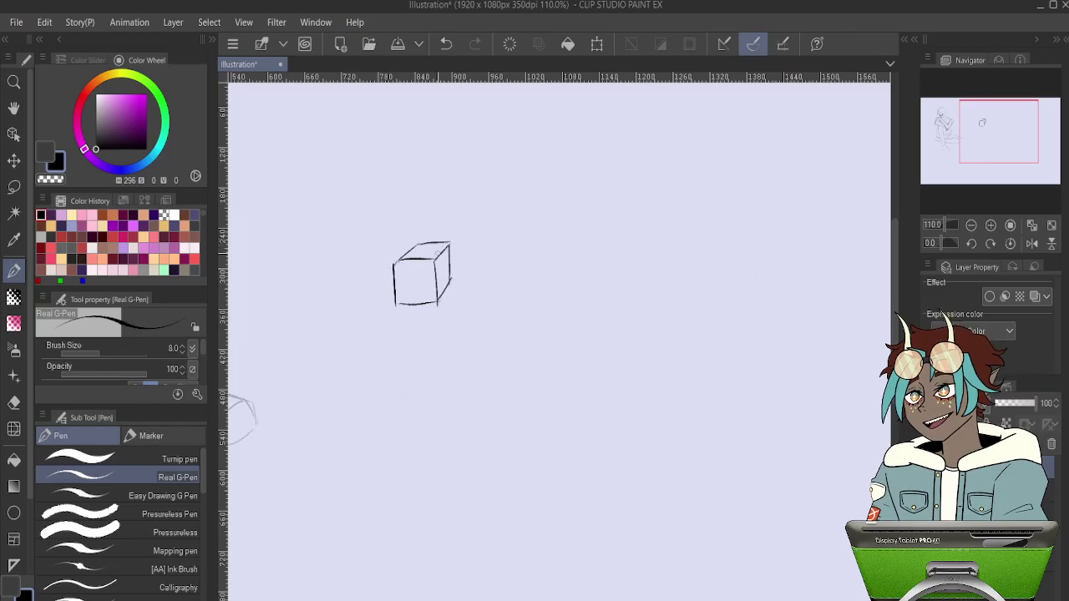
Extend the cube's receding edges backward and close them to form a longer box.
left_click_drag(450, 244, 464, 229)
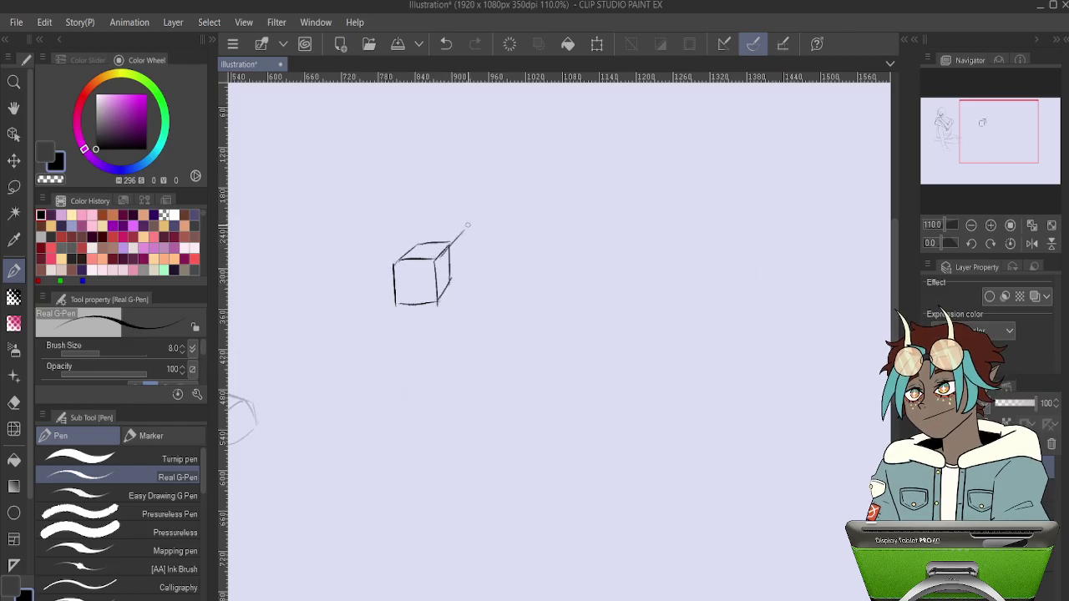
mouse_move(409, 249)
left_mouse_down()
mouse_move(434, 229)
mouse_move(462, 230)
left_mouse_up()
key("ctrl+z")
key("ctrl+z")
mouse_move(405, 256)
left_mouse_down()
mouse_move(462, 229)
mouse_move(464, 262)
mouse_move(444, 285)
left_mouse_up()
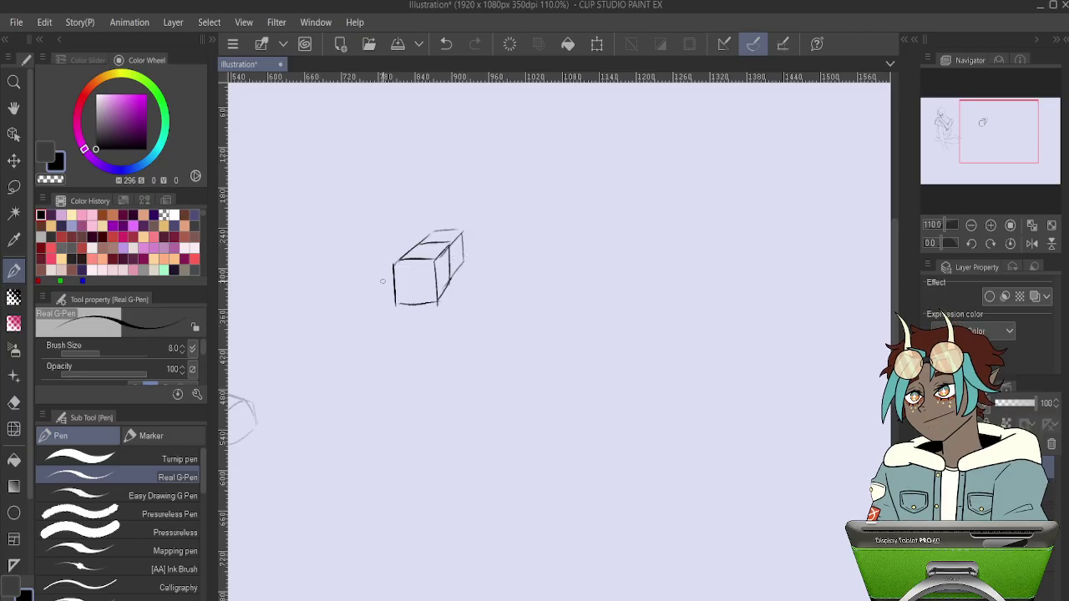
Add center lines to the long box and inscribe a cylinder, starting with a circle on its front face.
mouse_move(394, 268)
left_mouse_down()
mouse_move(412, 259)
mouse_move(433, 269)
left_mouse_up()
mouse_move(433, 269)
left_mouse_down()
mouse_move(431, 296)
mouse_move(393, 283)
mouse_move(424, 295)
mouse_move(398, 295)
left_mouse_up()
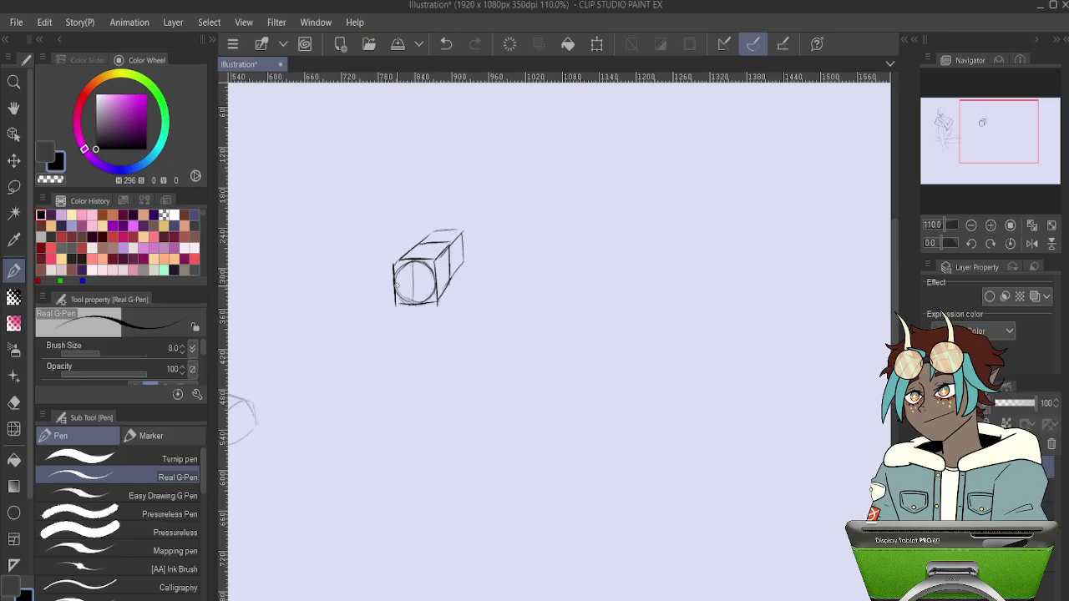
mouse_move(427, 284)
left_mouse_down()
mouse_move(398, 284)
mouse_move(428, 284)
left_mouse_up()
key("ctrl+z")
left_click_drag(423, 254, 444, 229)
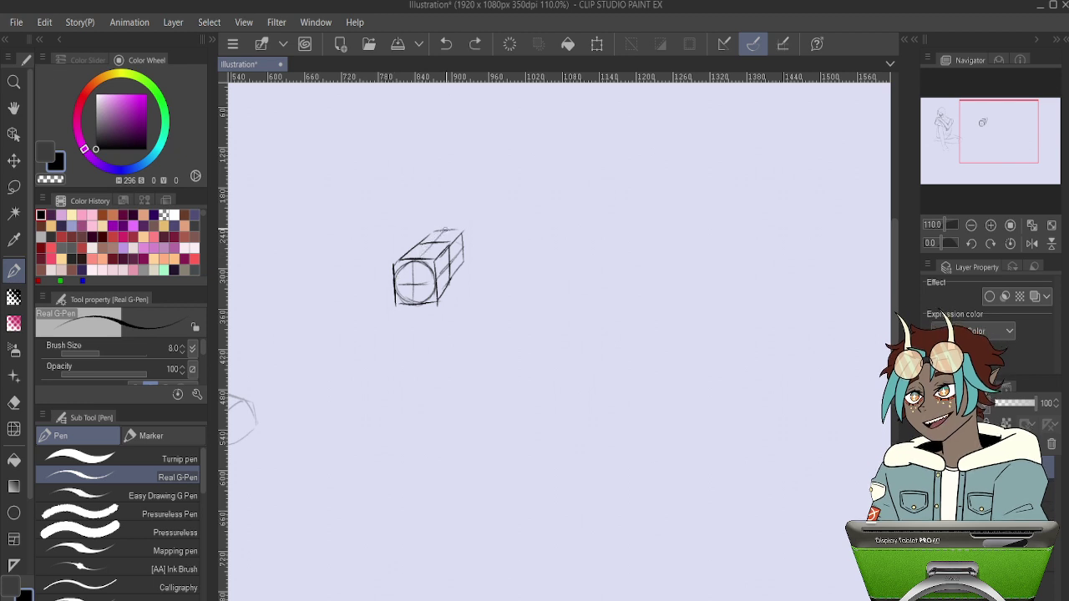
key("ctrl+z")
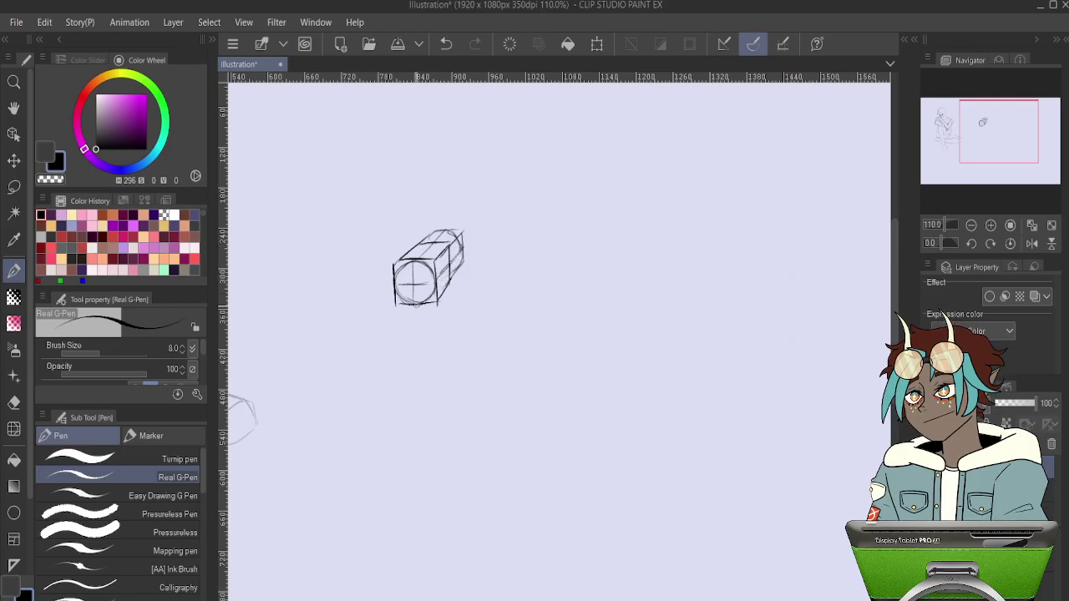
mouse_move(431, 237)
left_mouse_down()
mouse_move(396, 272)
mouse_move(435, 232)
mouse_move(460, 241)
left_mouse_up()
key("ctrl+z")
key("ctrl+z")
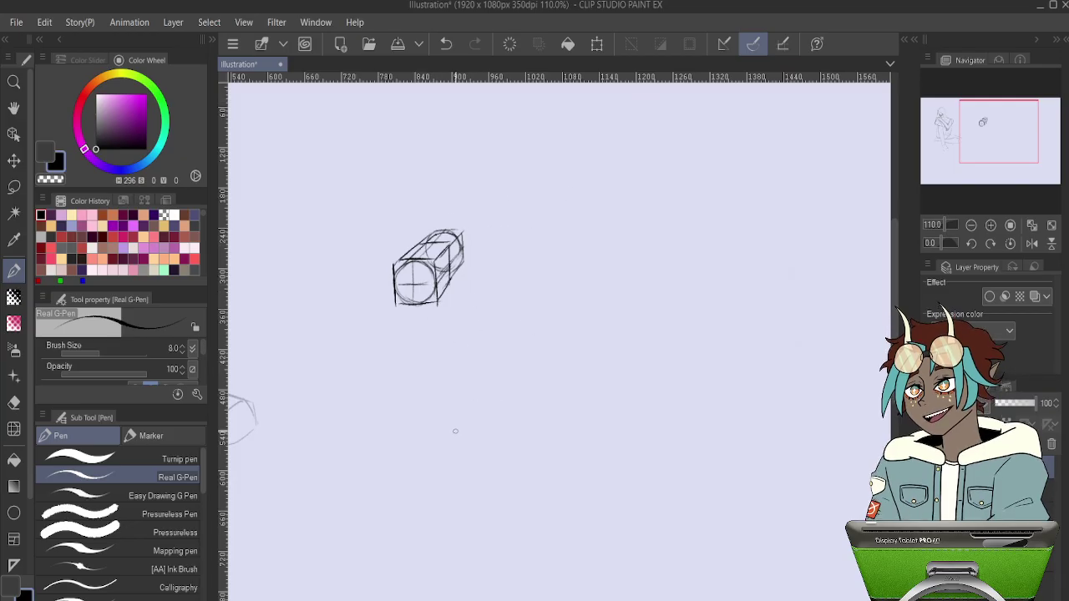
Erase the box and cylinder study with the Hard eraser and return to the seated figure.
key("e")
left_click_drag(437, 363, 437, 234)
key("space")
left_click_drag(476, 371, 724, 326)
mouse_move(589, 234)
left_mouse_down()
mouse_move(630, 313)
mouse_move(618, 308)
left_mouse_up()
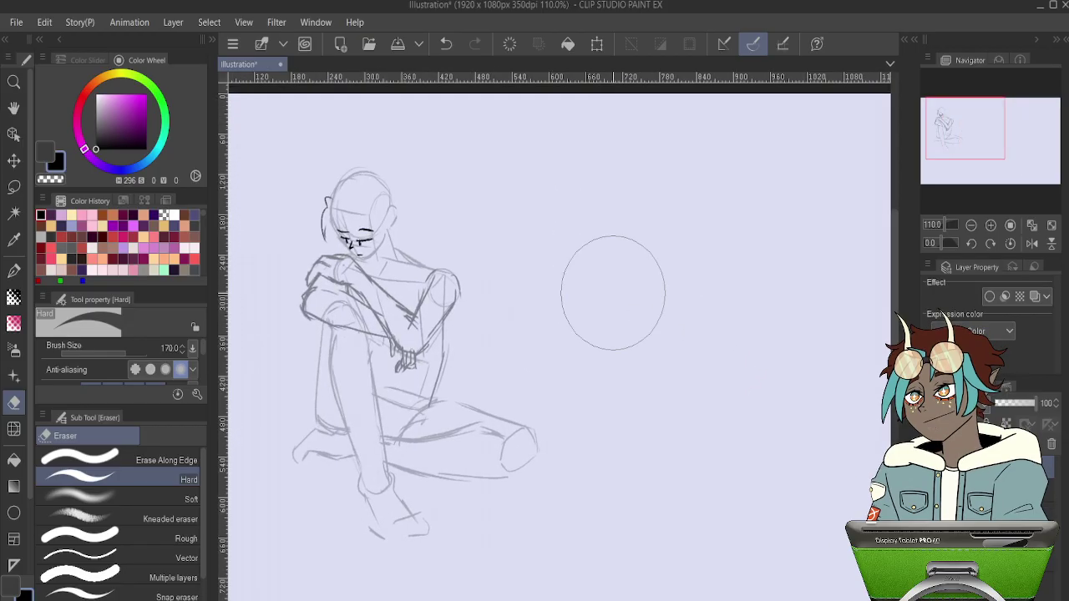
Draw the pointed fringe across the forehead, a swept-back lock and long strands framing the near side of the face.
key("p")
scroll(320, 255, "up", 1)
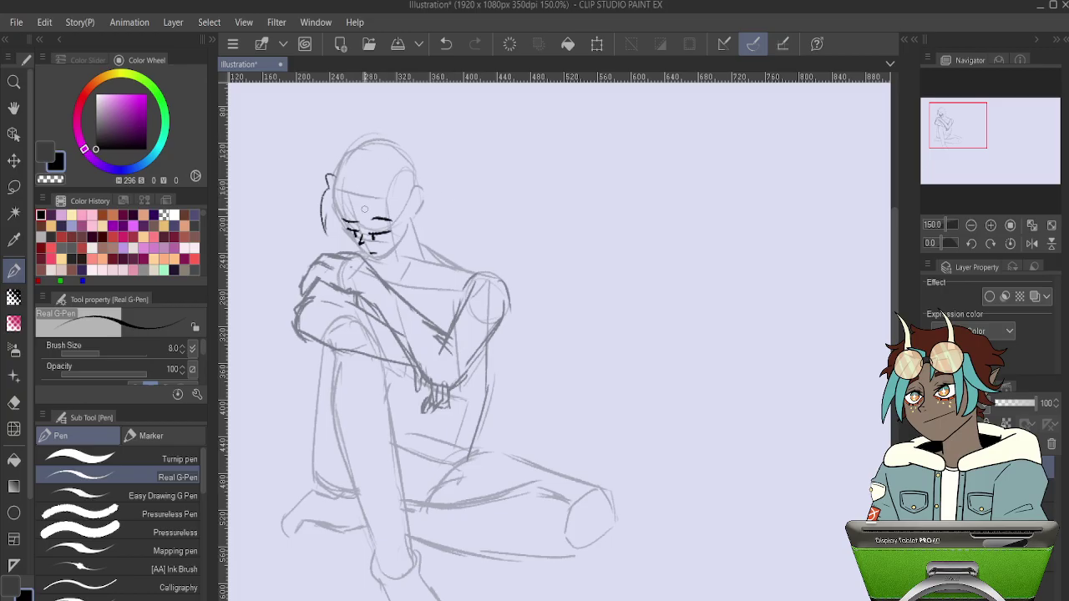
left_click_drag(348, 186, 358, 201)
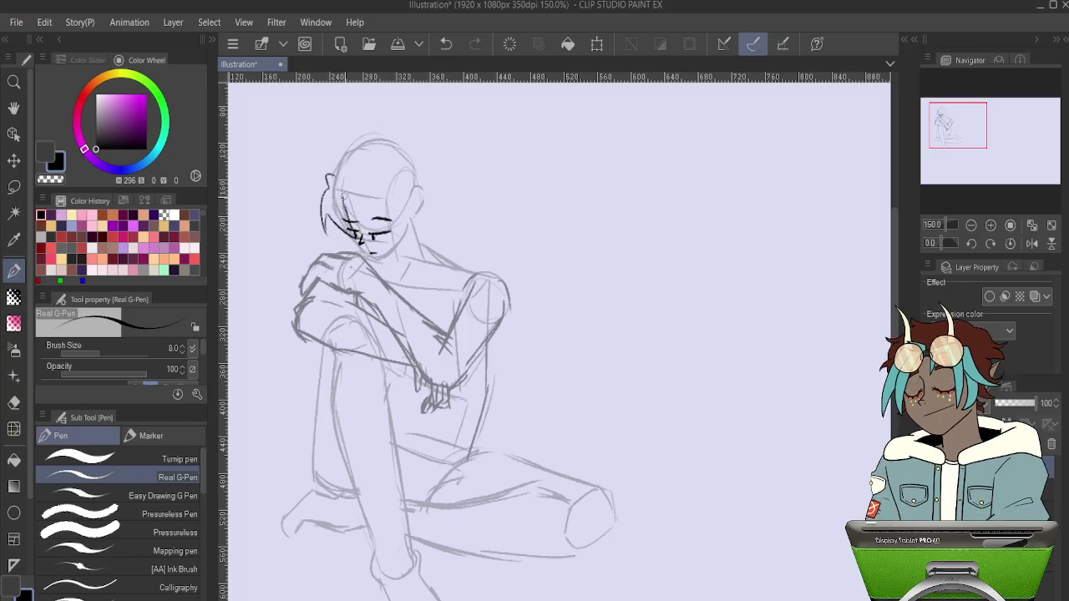
mouse_move(337, 171)
left_mouse_down()
mouse_move(356, 198)
mouse_move(390, 149)
mouse_move(396, 172)
mouse_move(411, 172)
left_mouse_up()
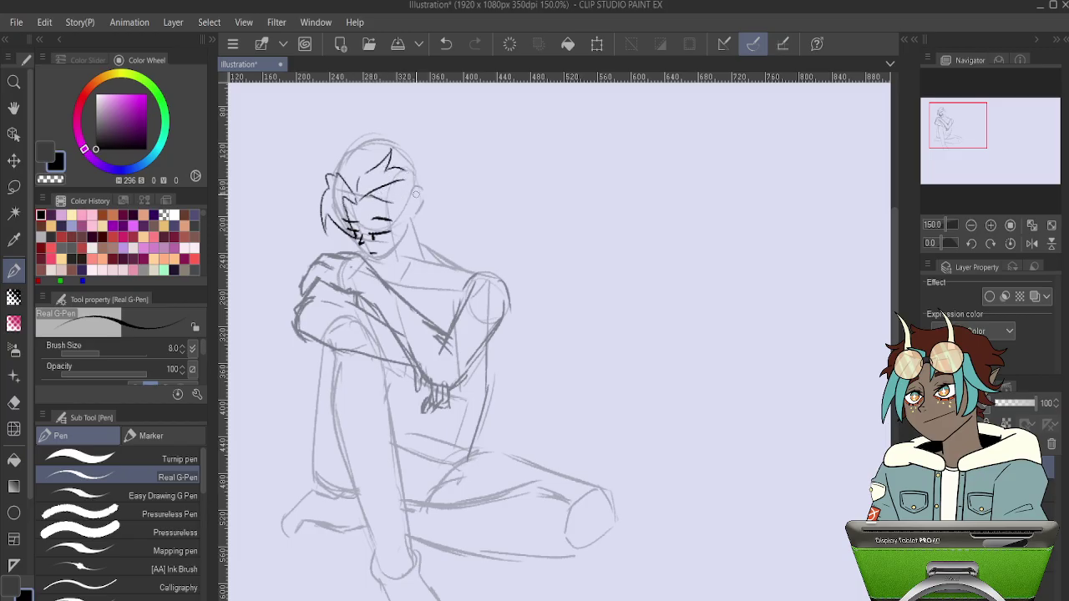
mouse_move(368, 201)
left_mouse_down()
mouse_move(449, 163)
mouse_move(414, 233)
left_mouse_up()
mouse_move(365, 202)
left_mouse_down()
mouse_move(431, 231)
mouse_move(415, 213)
mouse_move(392, 287)
left_mouse_up()
left_click_drag(410, 228, 404, 276)
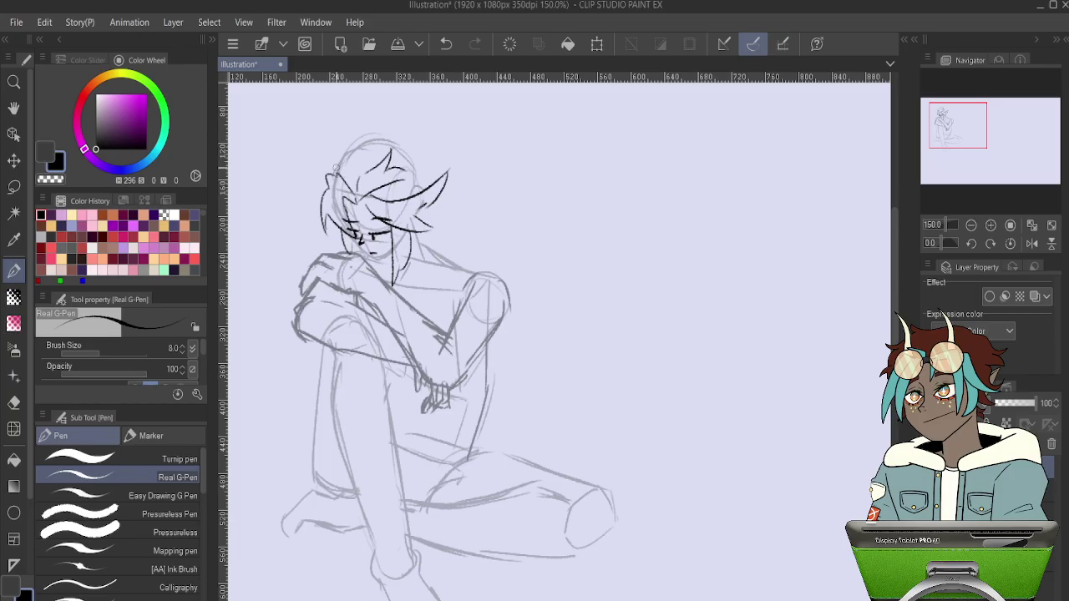
left_click_drag(338, 167, 399, 132)
mouse_move(338, 173)
left_mouse_down()
mouse_move(365, 142)
mouse_move(403, 140)
left_mouse_up()
key("ctrl+z")
mouse_move(343, 155)
left_mouse_down()
mouse_move(331, 173)
mouse_move(403, 137)
left_mouse_up()
key("ctrl+z")
mouse_move(334, 166)
left_mouse_down()
mouse_move(373, 131)
mouse_move(389, 133)
left_mouse_up()
key("ctrl+z")
key("ctrl+z")
key("ctrl+z")
mouse_move(330, 173)
left_mouse_down()
mouse_move(389, 136)
mouse_move(437, 179)
left_mouse_up()
Draw a large ponytail with jagged tips sweeping out from the back of the head.
left_click_drag(453, 131, 434, 217)
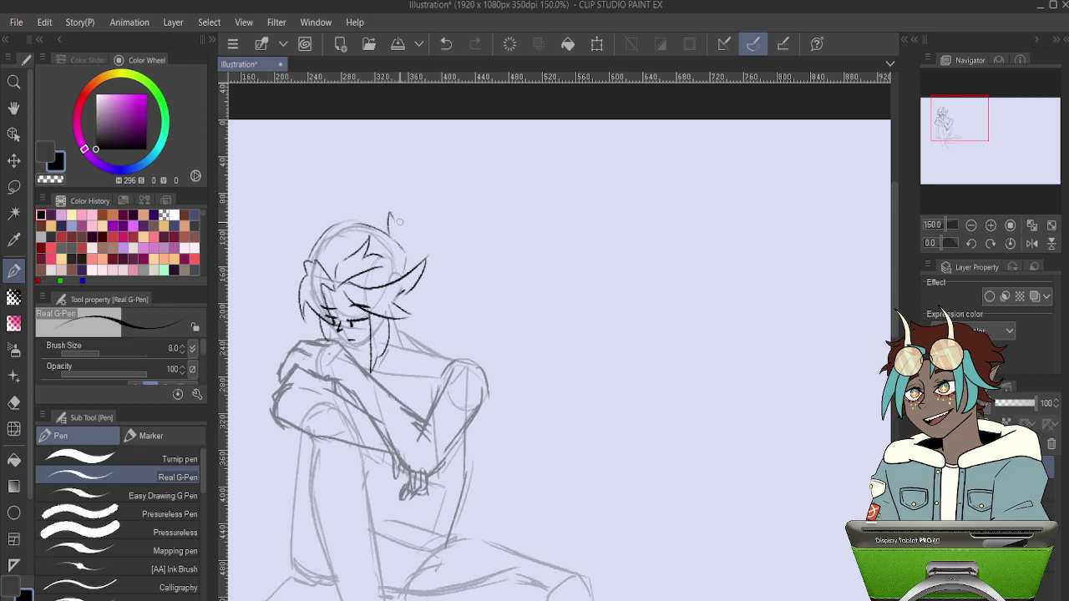
mouse_move(388, 226)
left_mouse_down()
mouse_move(391, 211)
mouse_move(436, 213)
mouse_move(509, 299)
left_mouse_up()
left_click_drag(420, 287, 457, 335)
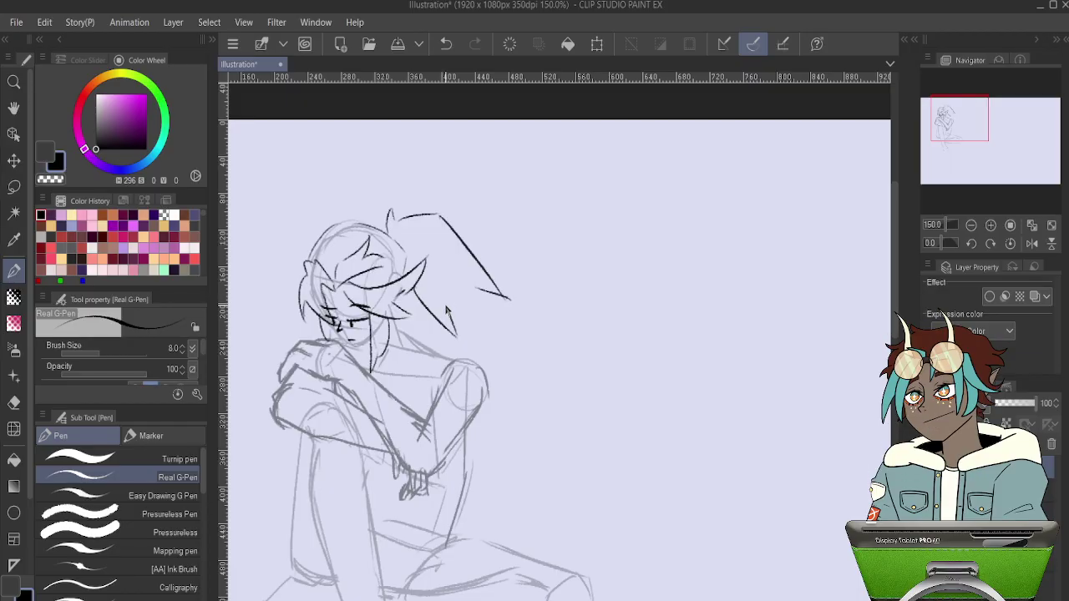
key("ctrl+z")
key("ctrl+z")
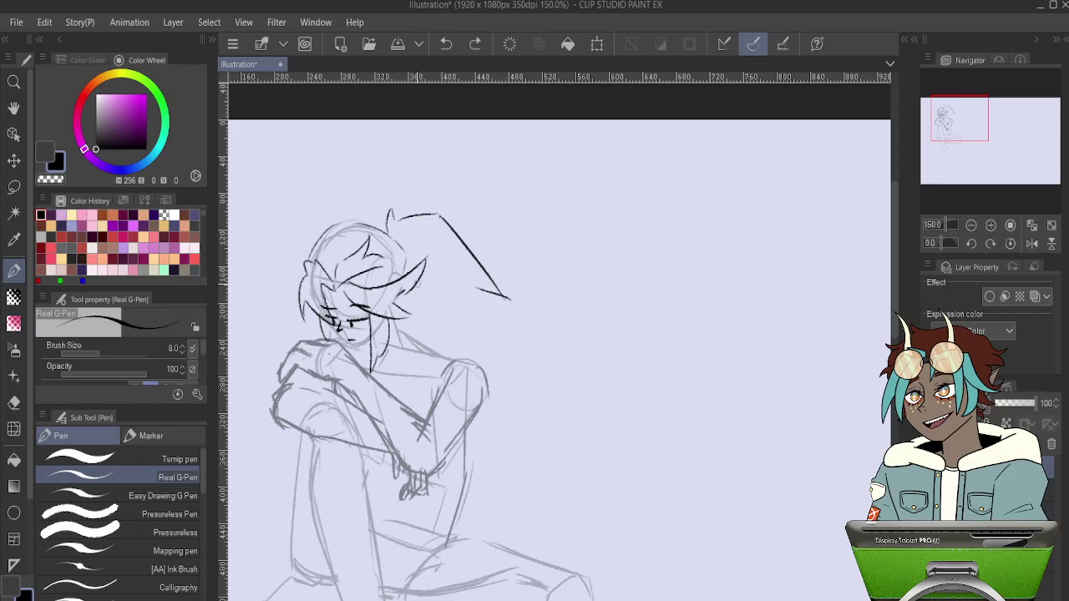
left_click_drag(411, 289, 490, 331)
left_click_drag(467, 286, 482, 330)
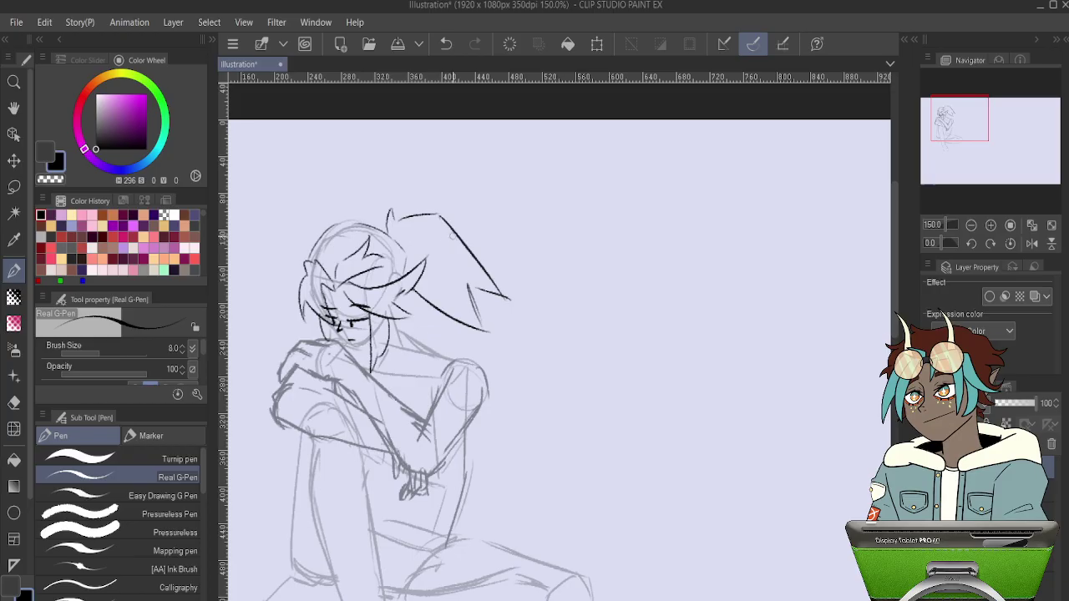
Trace the back of the neck and the top of the near shoulder with darker pen lines.
mouse_move(507, 287)
left_mouse_down()
mouse_move(565, 209)
mouse_move(589, 255)
left_mouse_up()
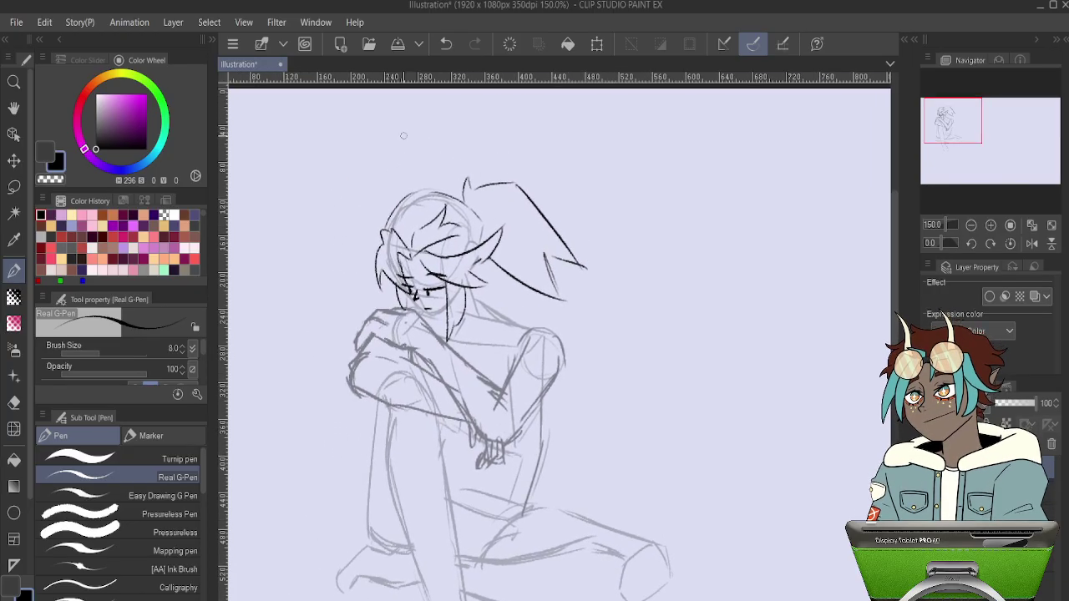
mouse_move(544, 284)
left_mouse_down()
mouse_move(500, 173)
mouse_move(527, 179)
left_mouse_up()
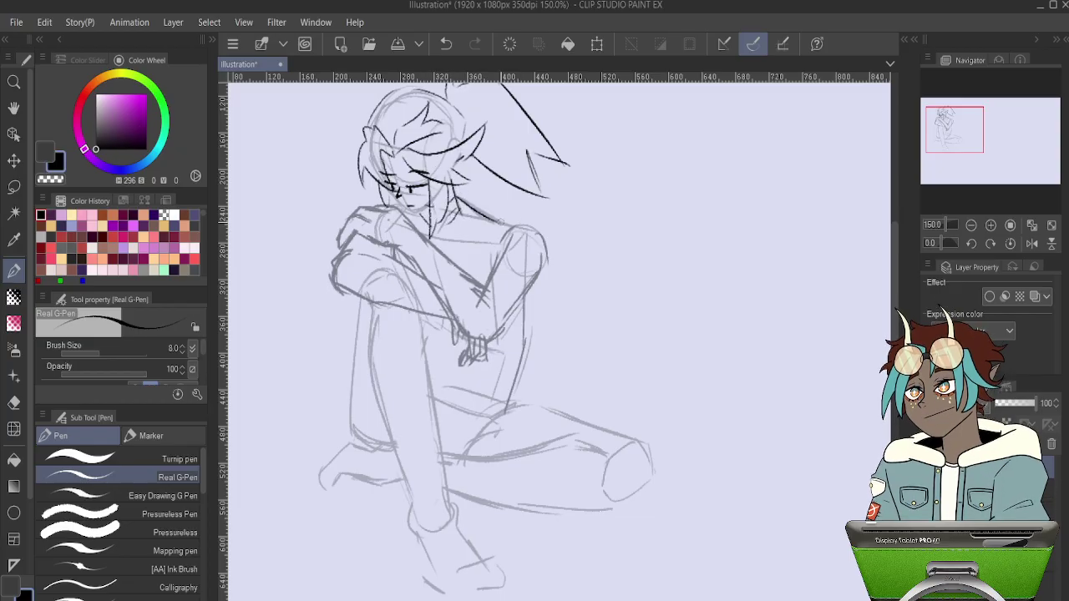
mouse_move(466, 194)
left_mouse_down()
mouse_move(502, 219)
mouse_move(546, 229)
left_mouse_up()
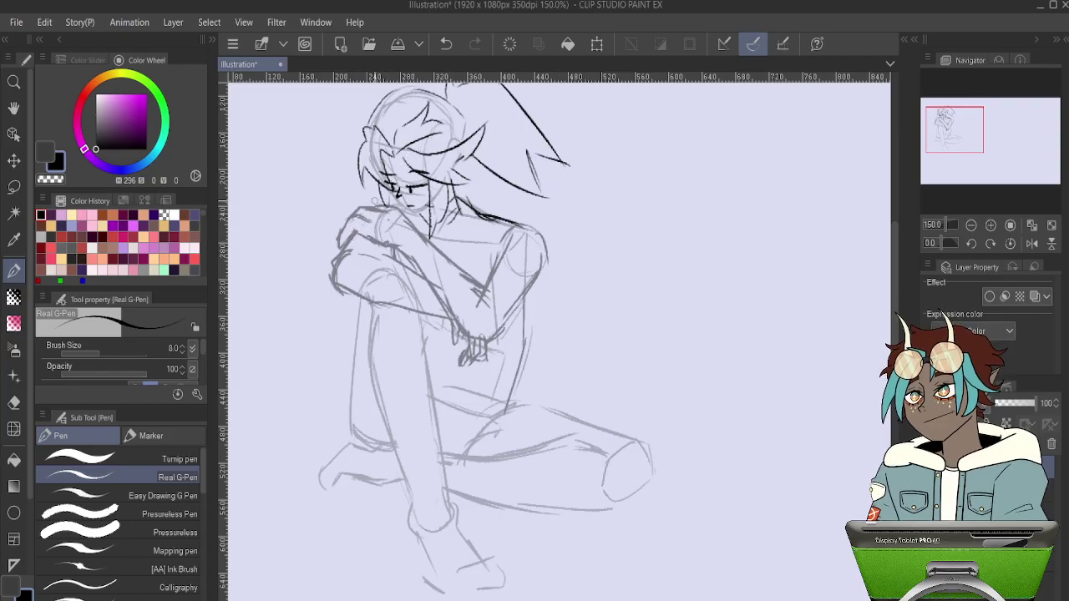
Draw short accent ticks beside the far shoulder and curved contour bands across the crossed forearms and near upper arm.
left_click_drag(338, 220, 306, 211)
key("ctrl+z")
left_click_drag(322, 209, 337, 216)
left_click_drag(419, 264, 445, 248)
mouse_move(434, 293)
left_mouse_down()
mouse_move(460, 267)
mouse_move(485, 327)
left_mouse_up()
mouse_move(492, 290)
left_mouse_down()
mouse_move(510, 255)
mouse_move(543, 260)
left_mouse_up()
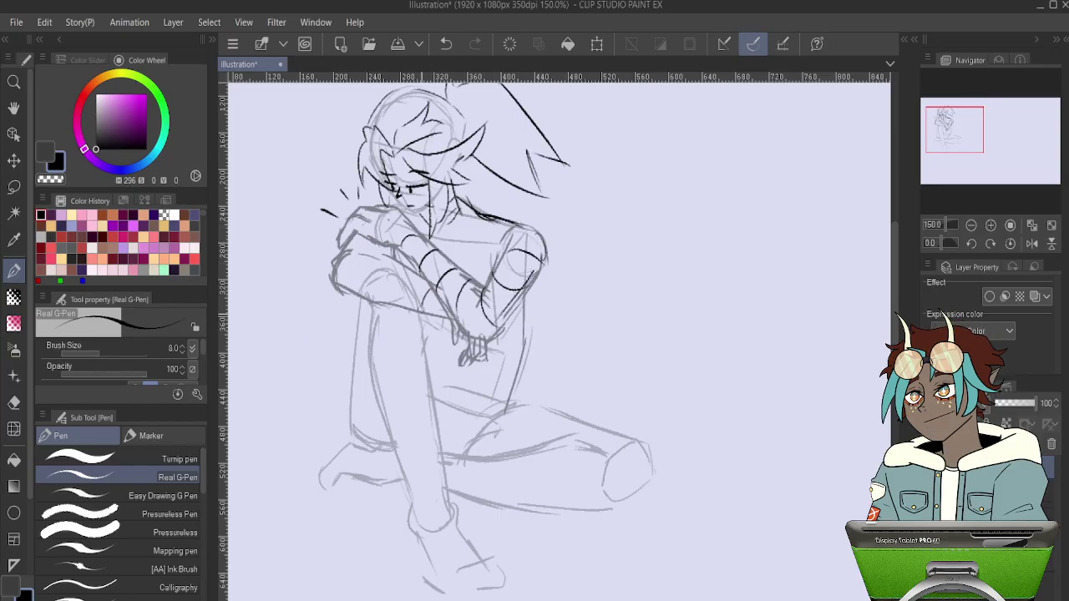
mouse_move(390, 268)
left_mouse_down()
mouse_move(373, 294)
mouse_move(391, 241)
left_mouse_up()
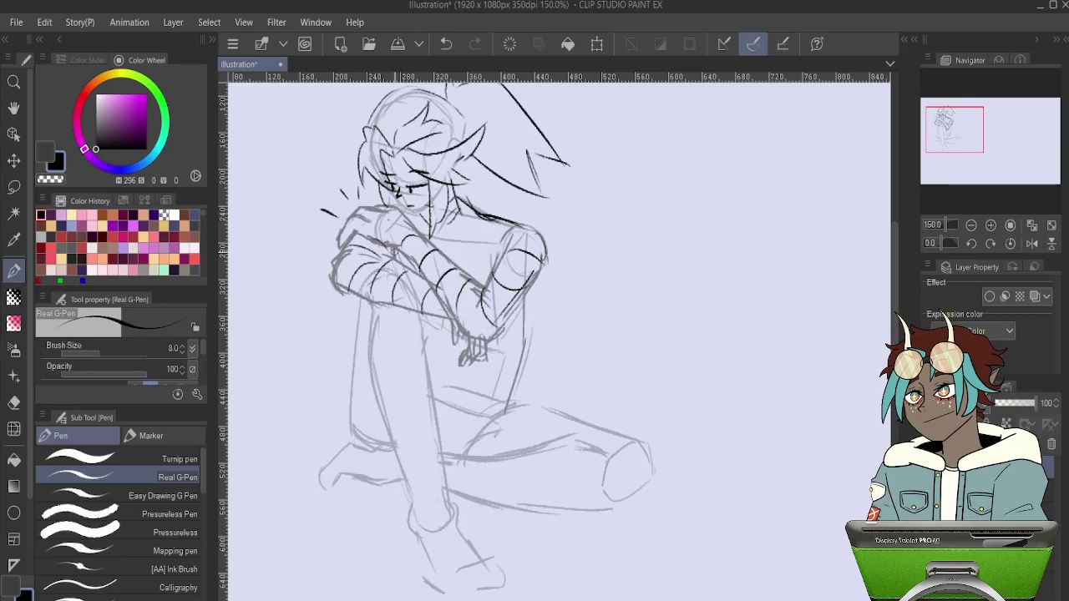
Draw the upper edge of the ponytail and a short stroke at its base behind the head.
scroll(395, 251, "down", 2)
scroll(395, 242, "up", 1)
left_click_drag(433, 125, 478, 112)
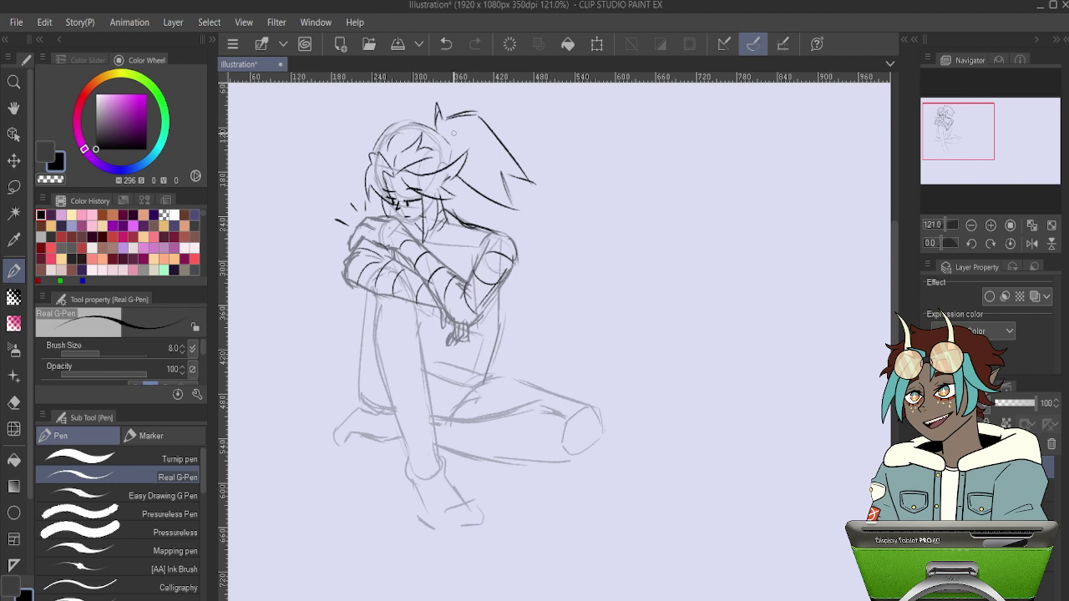
left_click_drag(441, 135, 451, 154)
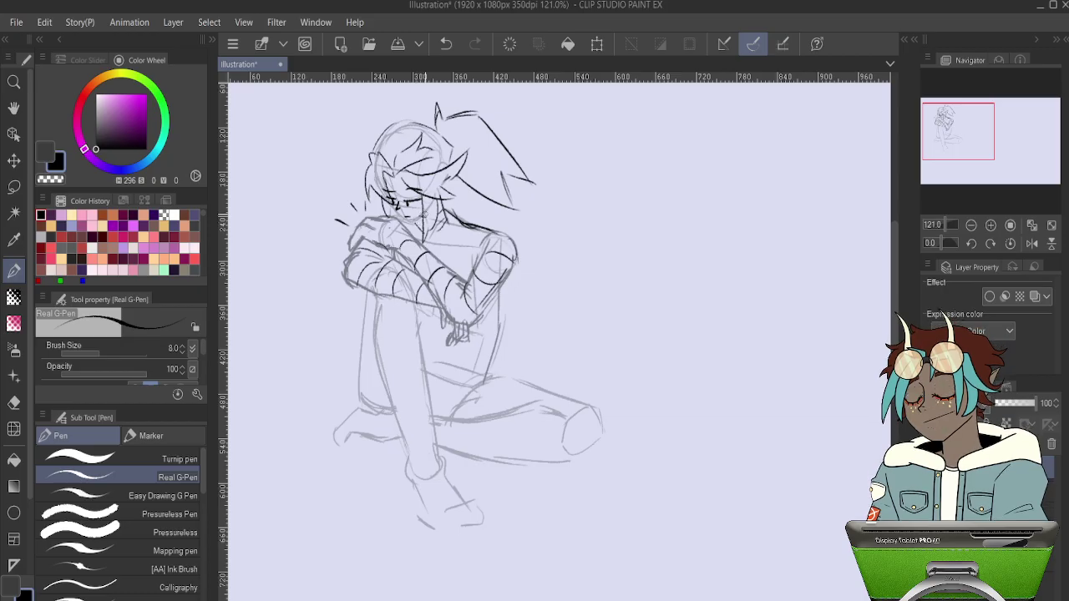
Trace the outlines of the front foot and the tucked-back foot with darker pen lines.
scroll(516, 257, "down", 5)
scroll(523, 249, "up", 6)
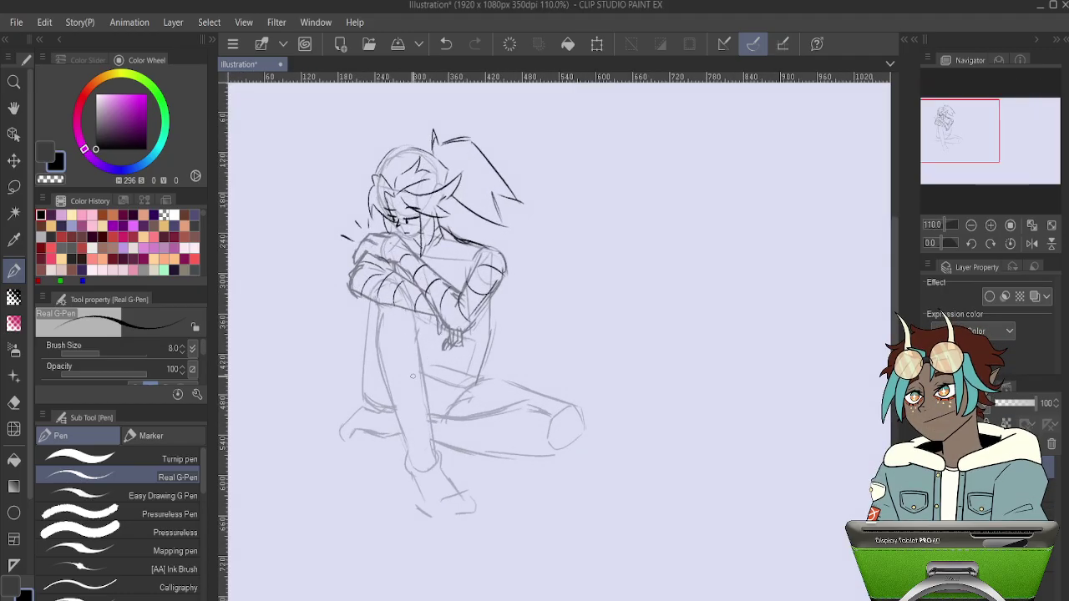
left_click_drag(406, 452, 430, 513)
mouse_move(409, 446)
left_mouse_down()
mouse_move(434, 441)
mouse_move(466, 504)
mouse_move(470, 495)
left_mouse_up()
mouse_move(466, 491)
left_mouse_down()
mouse_move(476, 512)
mouse_move(429, 518)
left_mouse_up()
mouse_move(365, 407)
left_mouse_down()
mouse_move(346, 444)
mouse_move(360, 417)
mouse_move(389, 436)
left_mouse_up()
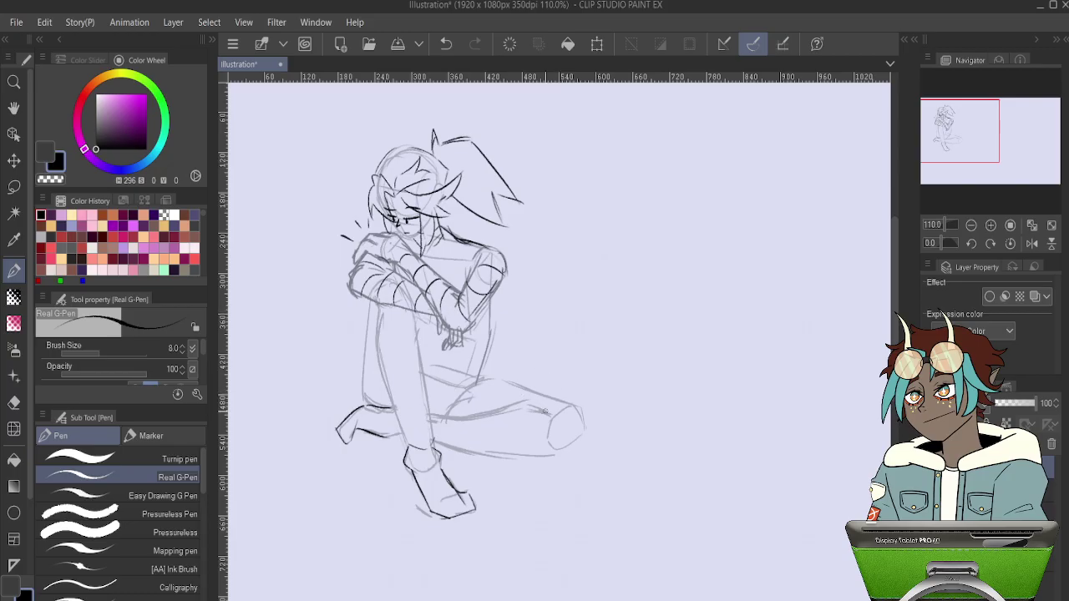
Trace the folded leg with darker lines, outlining the rounded knee end and the leg's upper and lower edges.
mouse_move(495, 412)
left_mouse_down()
mouse_move(572, 411)
mouse_move(562, 400)
mouse_move(556, 453)
left_mouse_up()
mouse_move(555, 407)
left_mouse_down()
mouse_move(574, 405)
mouse_move(584, 422)
left_mouse_up()
left_click_drag(583, 426, 564, 450)
left_click_drag(433, 444, 558, 455)
mouse_move(438, 418)
left_mouse_down()
mouse_move(470, 418)
mouse_move(398, 430)
mouse_move(412, 433)
mouse_move(375, 420)
mouse_move(419, 330)
mouse_move(401, 420)
mouse_move(358, 418)
left_mouse_up()
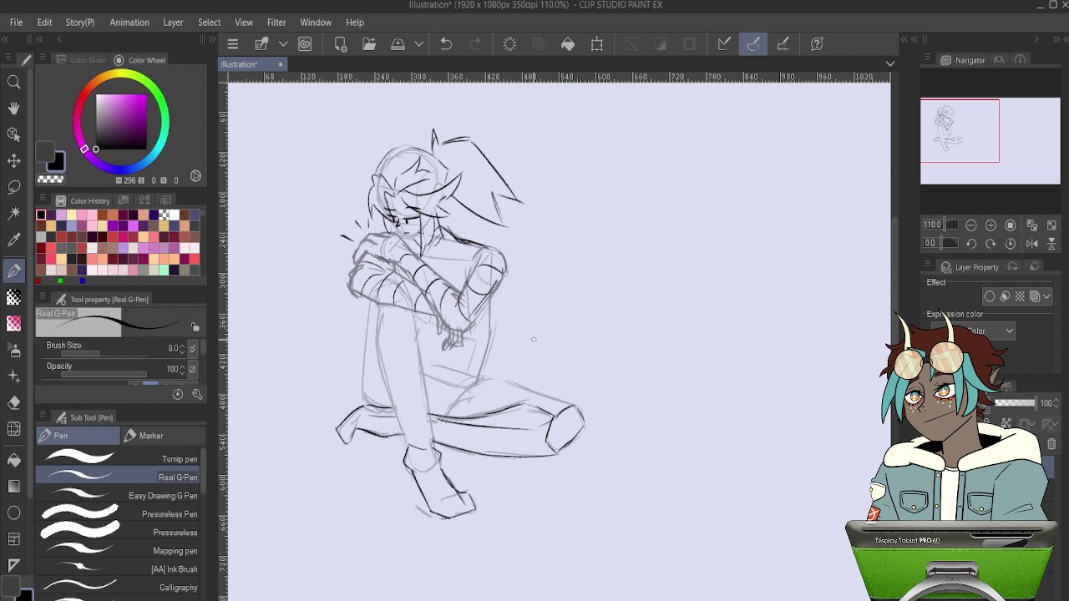
mouse_move(455, 399)
left_mouse_down()
mouse_move(514, 378)
mouse_move(578, 409)
left_mouse_up()
Trace the side of the torso and the edges of the upright leg with darker pen lines.
mouse_move(489, 301)
left_mouse_down()
mouse_move(478, 389)
mouse_move(483, 368)
mouse_move(478, 382)
mouse_move(434, 376)
left_mouse_up()
mouse_move(381, 309)
left_mouse_down()
mouse_move(376, 362)
mouse_move(410, 451)
mouse_move(388, 338)
mouse_move(394, 388)
left_mouse_up()
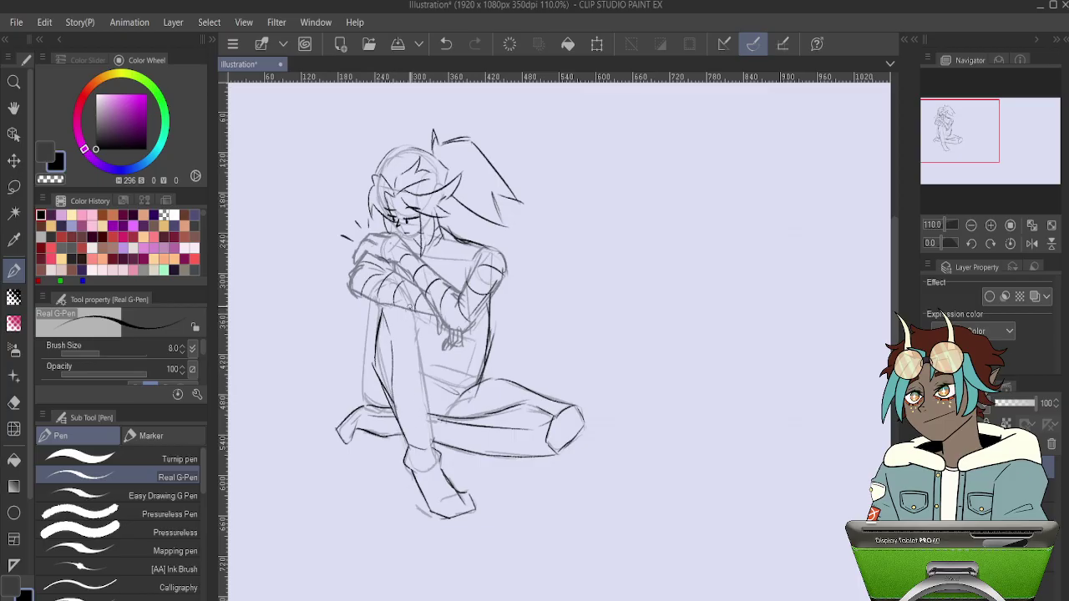
left_click_drag(408, 314, 433, 439)
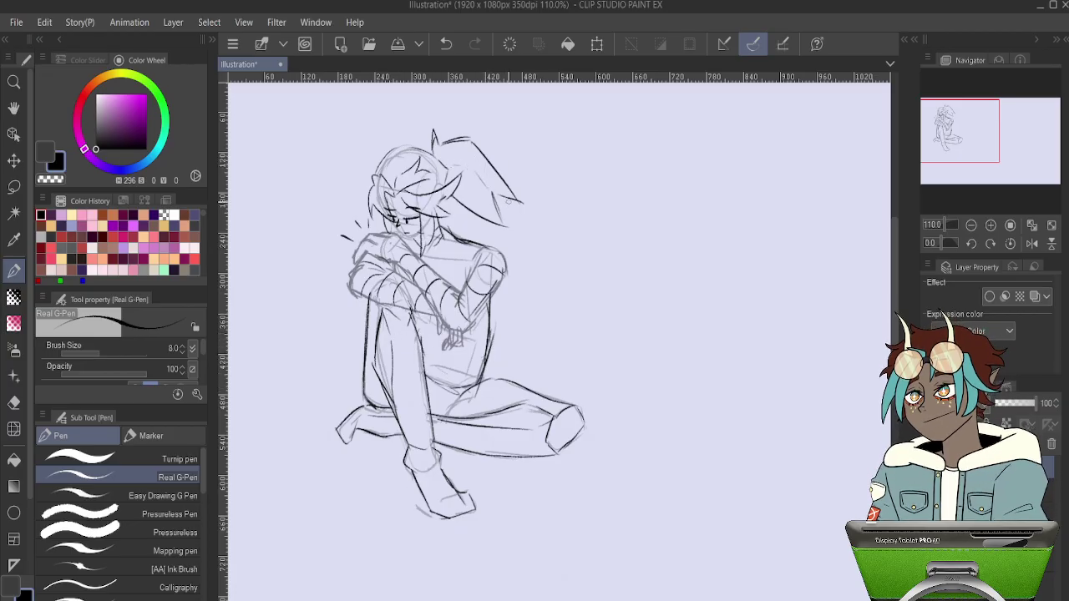
scroll(389, 144, "down", 3)
scroll(391, 143, "up", 3)
scroll(365, 151, "down", 2)
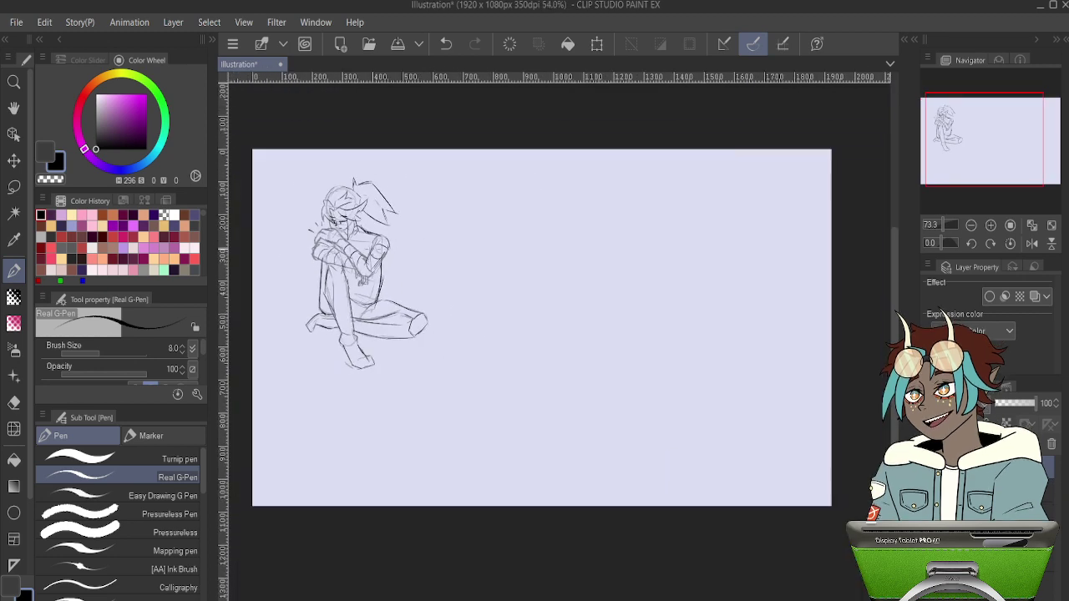
scroll(365, 151, "up", 3)
scroll(365, 151, "down", 1)
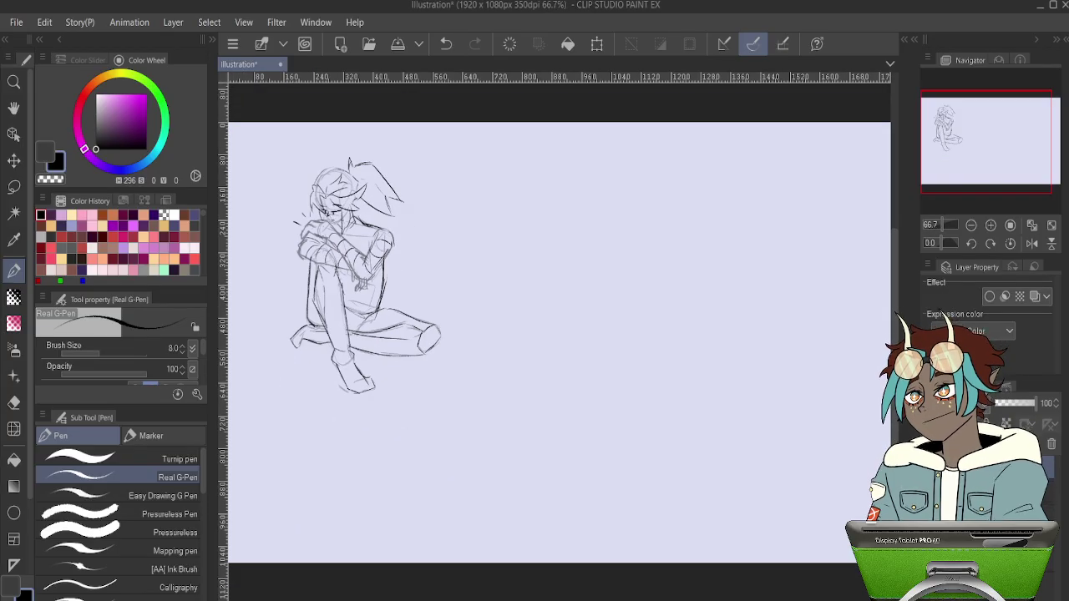
key("ctrl+z")
key("ctrl+y")
key("ctrl+z")
key("ctrl+y")
scroll(651, 269, "down", 1)
Sketch a large head circle in the empty area beside the seated figure, with a narrow oval for the side of the head.
left_click_drag(866, 249, 652, 268)
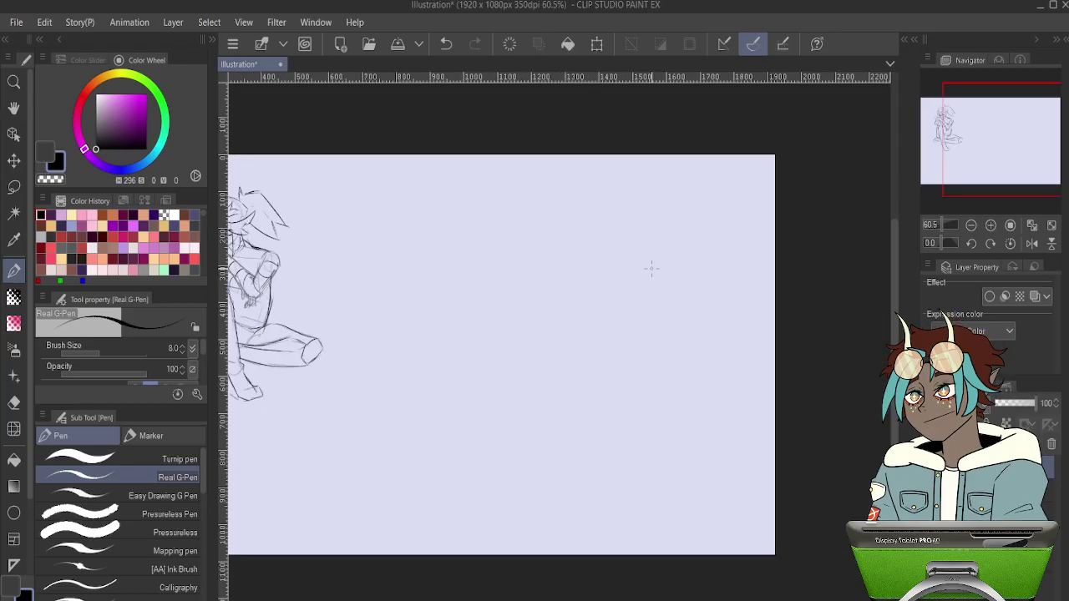
mouse_move(434, 219)
left_mouse_down()
mouse_move(453, 327)
mouse_move(430, 224)
left_mouse_up()
scroll(475, 284, "up", 3)
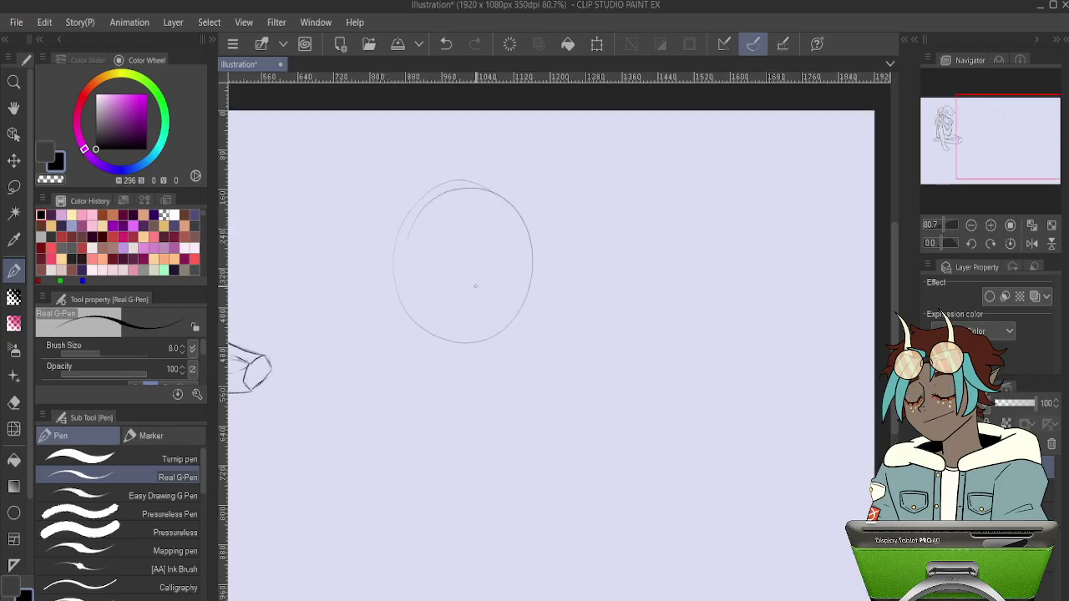
mouse_move(533, 200)
left_mouse_down()
mouse_move(504, 274)
mouse_move(501, 244)
mouse_move(539, 267)
left_mouse_up()
left_click_drag(512, 301, 520, 209)
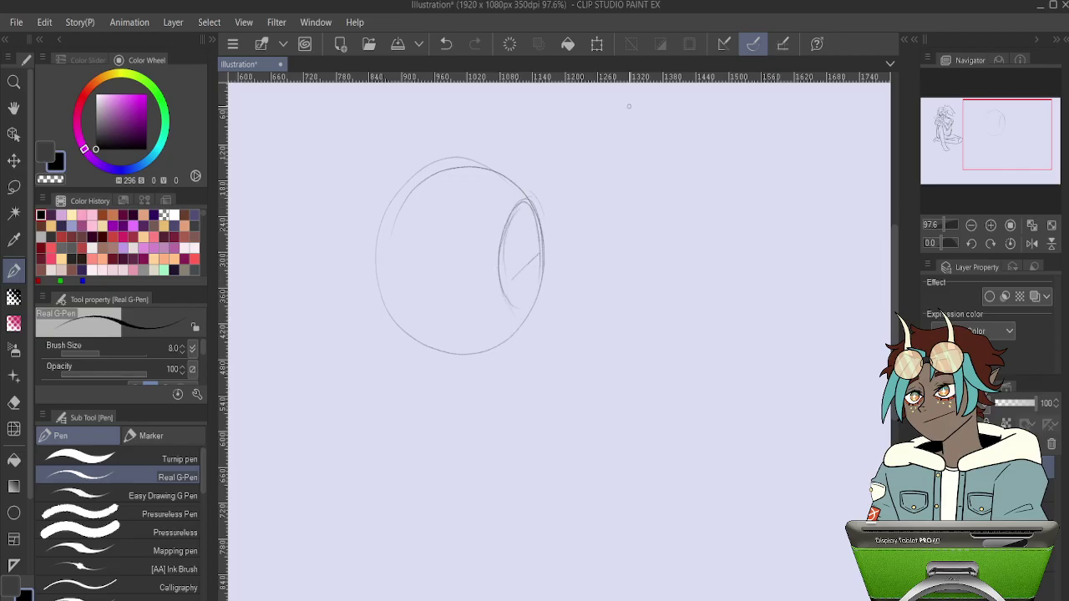
Draw hairline, brow and nose guidelines across the head, continuing each as a slanted line over the side oval.
mouse_move(499, 284)
left_mouse_down()
mouse_move(390, 294)
mouse_move(470, 290)
left_mouse_up()
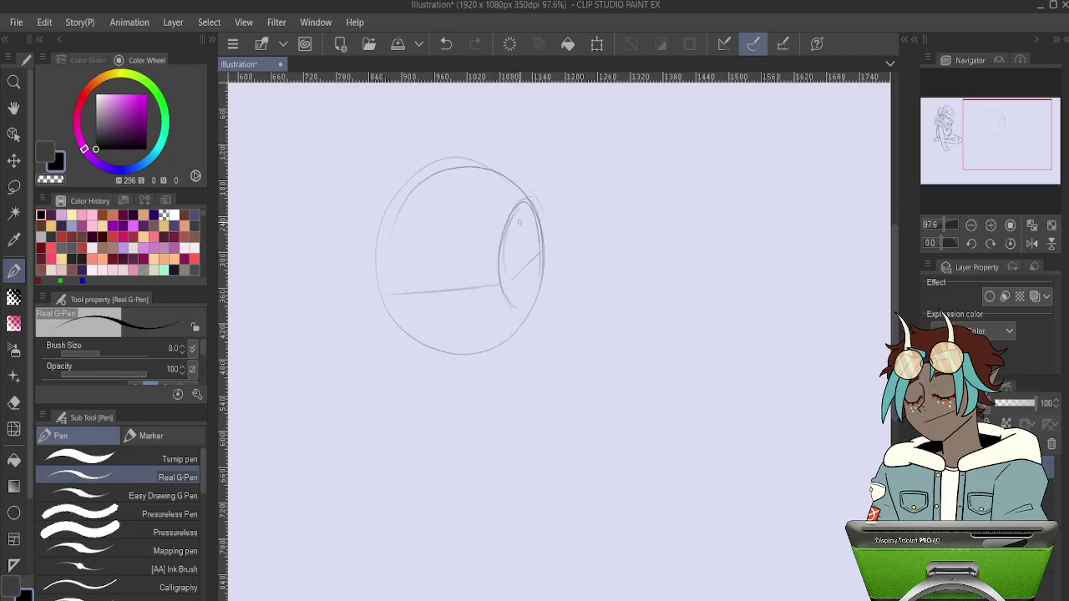
left_click_drag(521, 197, 497, 224)
left_click_drag(421, 225, 470, 221)
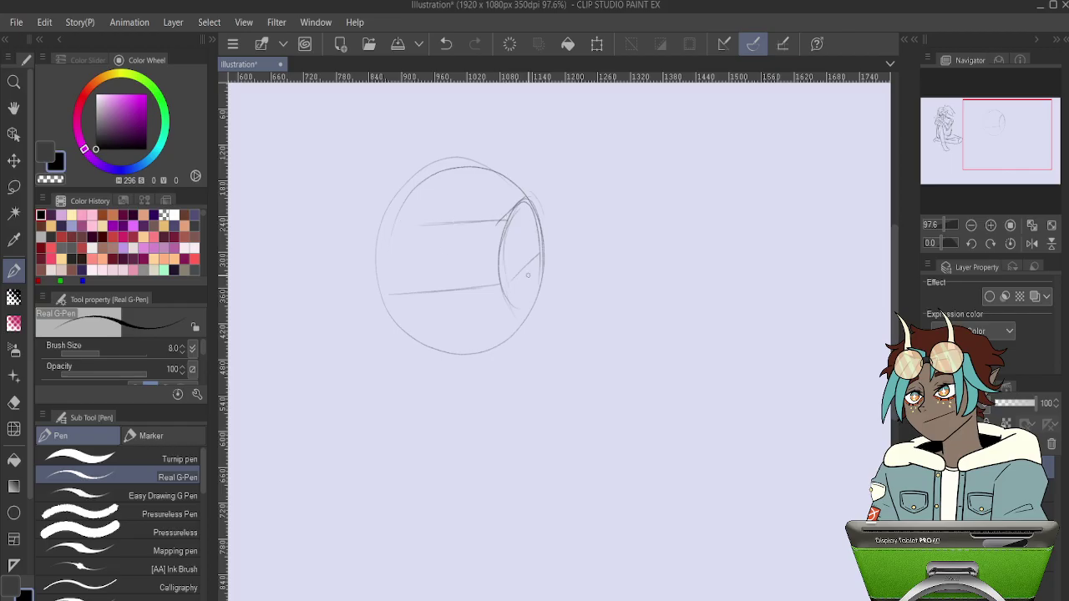
left_click_drag(397, 330, 513, 321)
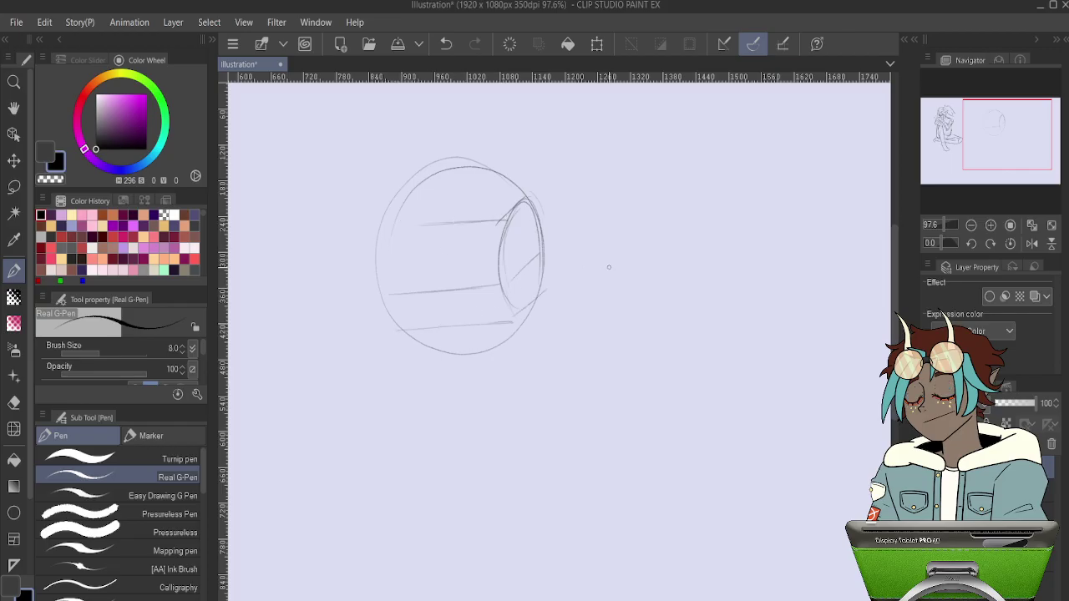
left_click_drag(513, 272, 537, 248)
left_click_drag(515, 207, 500, 223)
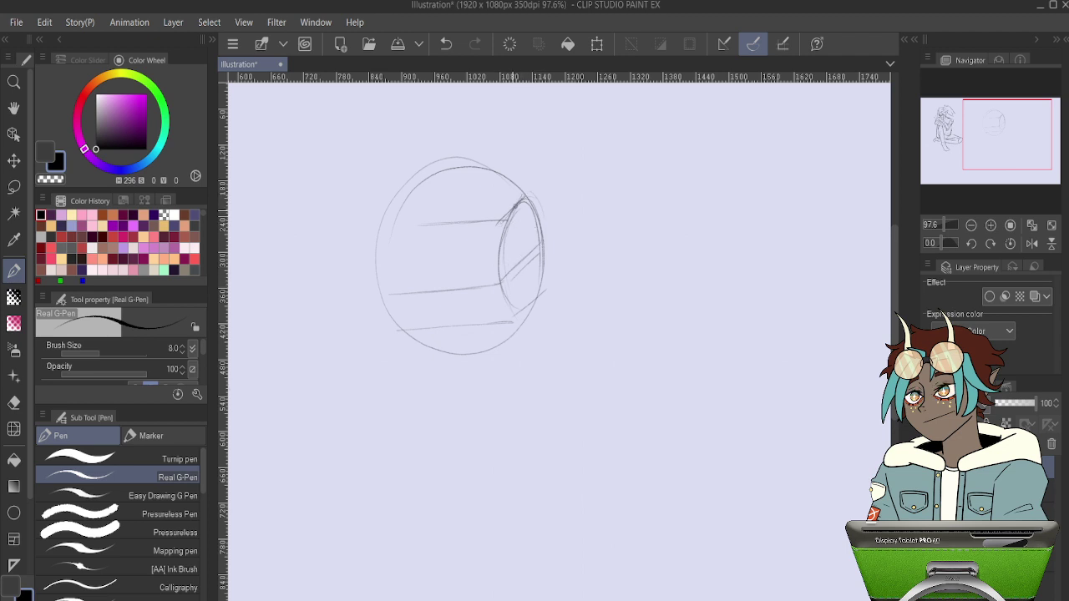
left_click_drag(433, 226, 376, 233)
left_click_drag(508, 330, 426, 335)
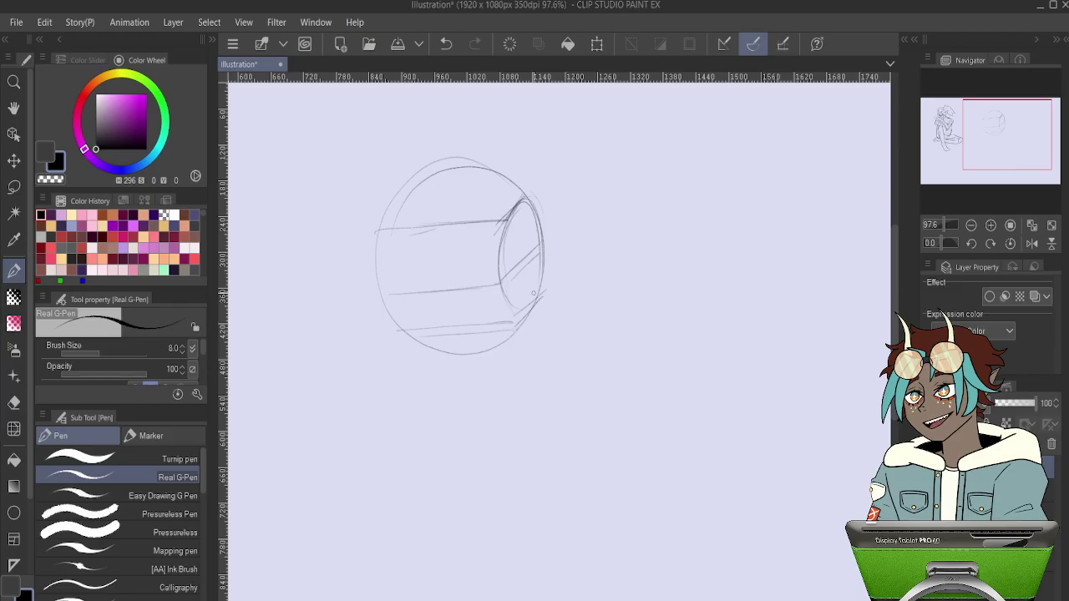
Draw the vertical centre line down to the chin and outline the far side of the face from forehead to chin.
left_click_drag(434, 231, 452, 395)
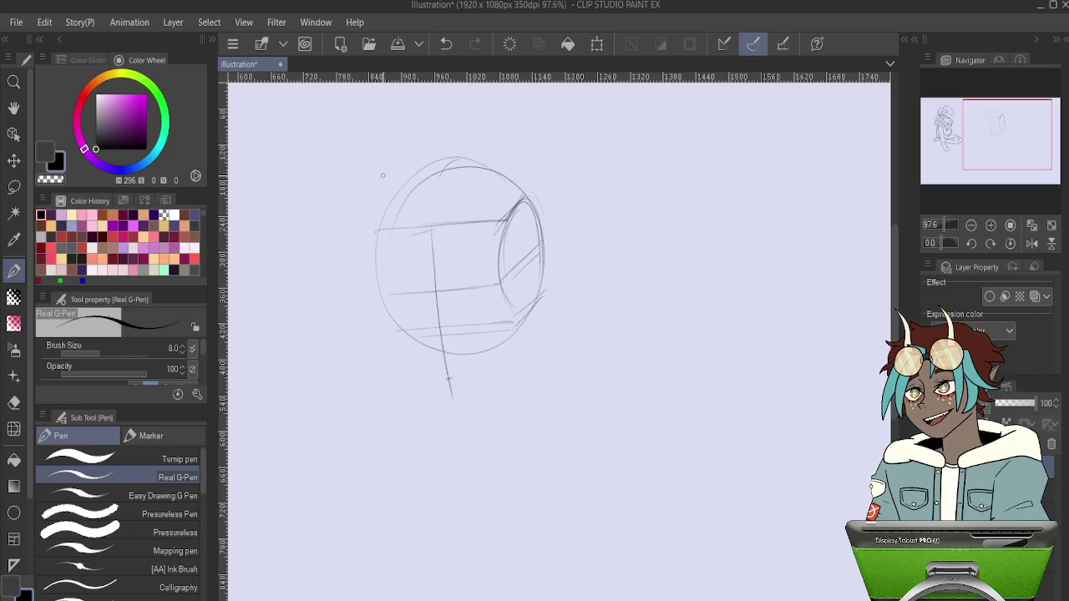
left_click_drag(396, 194, 385, 221)
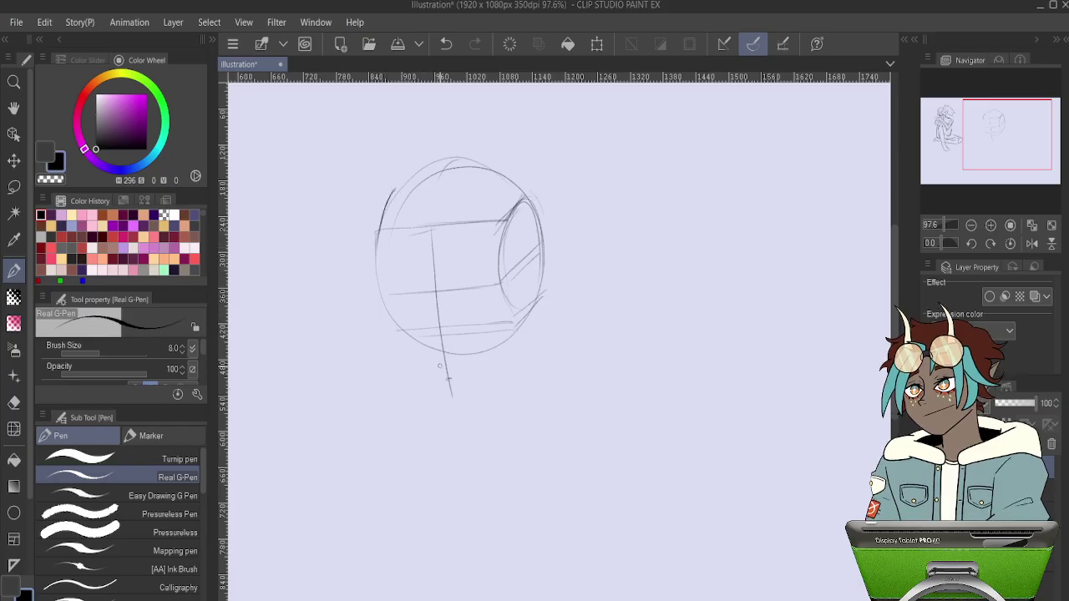
left_click_drag(376, 230, 378, 294)
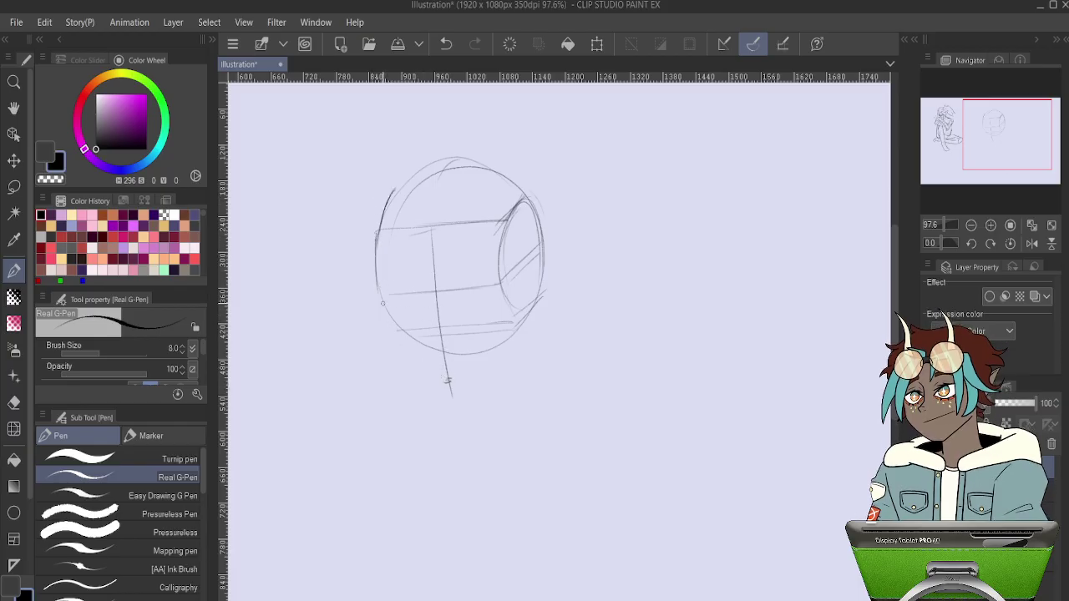
mouse_move(400, 331)
left_mouse_down()
mouse_move(422, 368)
mouse_move(450, 382)
left_mouse_up()
left_click_drag(385, 314, 376, 263)
left_click_drag(434, 377, 455, 386)
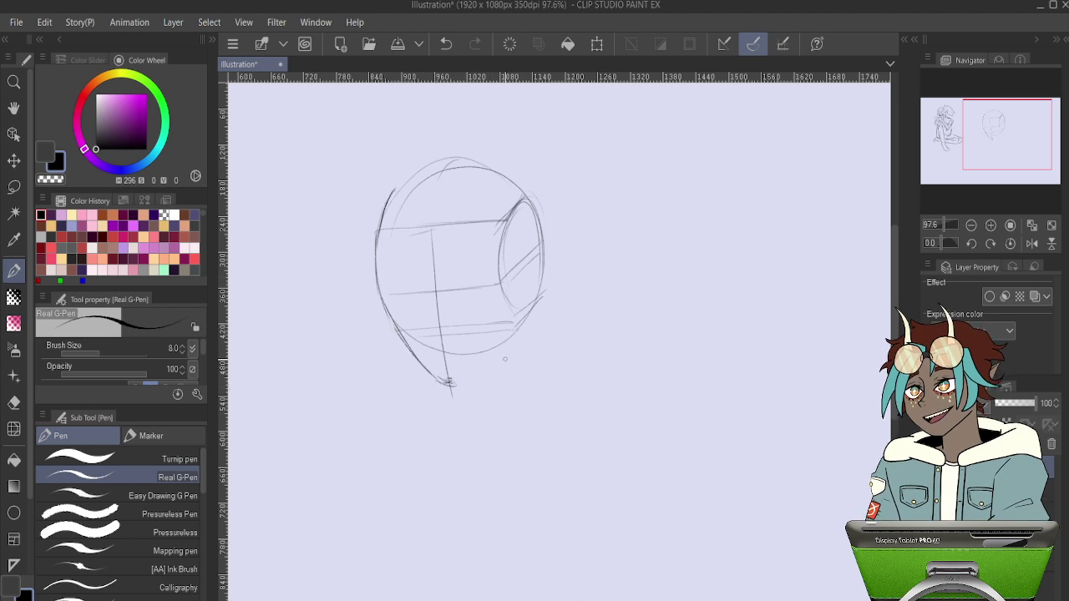
Draw the near jaw line down to the chin and reinforce the top and back curve of the skull.
left_click_drag(517, 334, 483, 365)
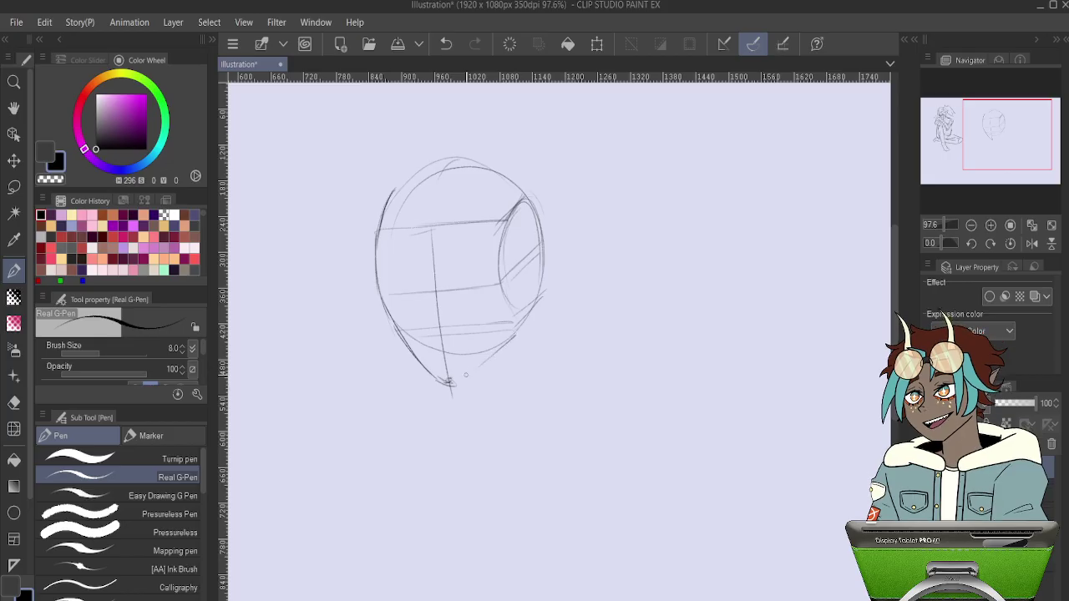
left_click_drag(532, 268, 518, 324)
left_click_drag(489, 357, 454, 382)
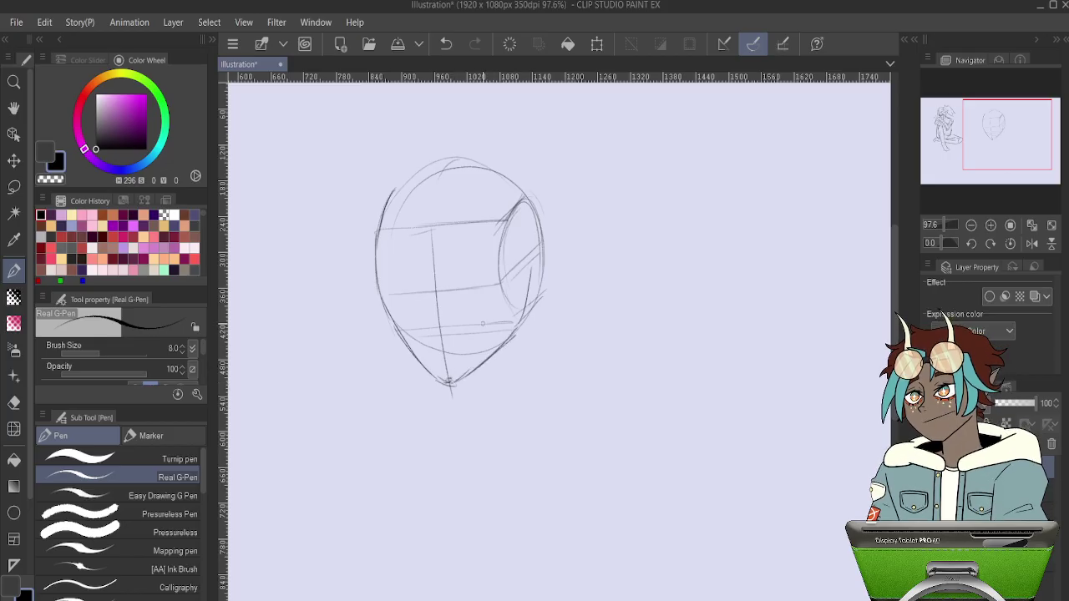
mouse_move(390, 200)
left_mouse_down()
mouse_move(500, 151)
mouse_move(459, 161)
mouse_move(520, 181)
left_mouse_up()
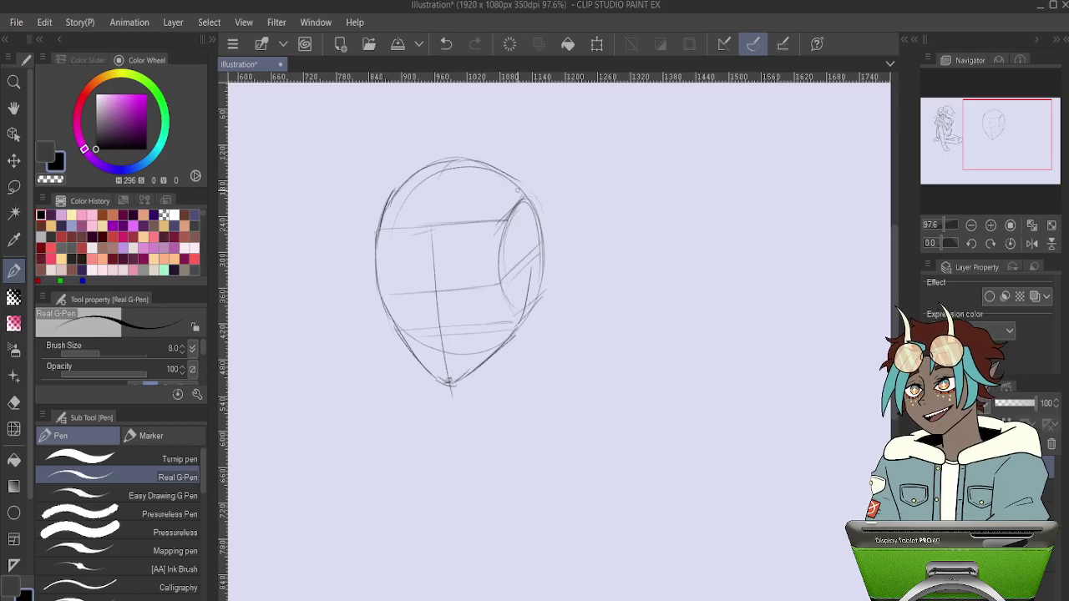
left_click_drag(541, 228, 499, 167)
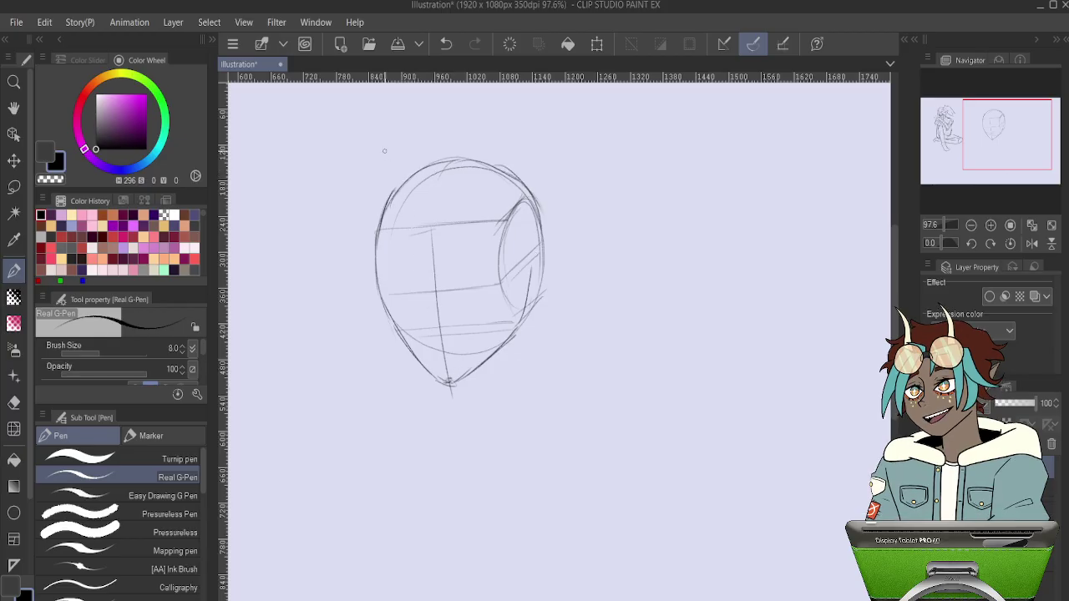
Erase the far contour of the face with the Hard eraser and redraw it from the forehead down to the cheek.
key("e")
left_click_drag(370, 229, 402, 166)
key("ctrl+z")
left_click_drag(373, 242, 371, 276)
key("[")
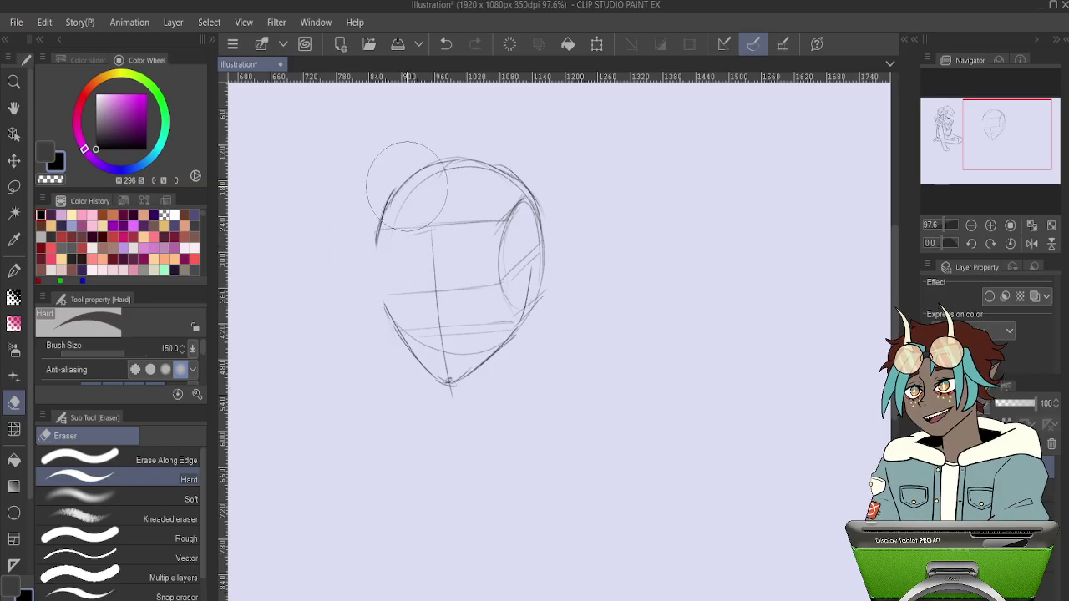
key("p")
mouse_move(389, 209)
left_mouse_down()
mouse_move(380, 270)
mouse_move(386, 255)
mouse_move(391, 299)
mouse_move(373, 254)
mouse_move(392, 326)
left_mouse_up()
left_click_drag(374, 243, 402, 341)
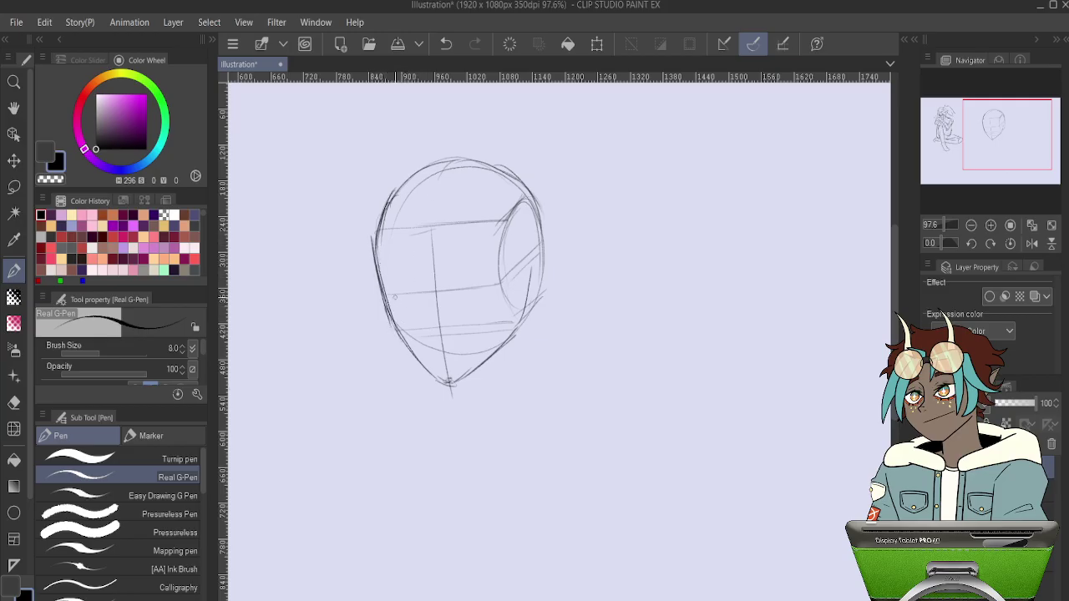
Erase the lower far jaw line and sketch a small nose and a short mouth mark beside the centre line.
key("e")
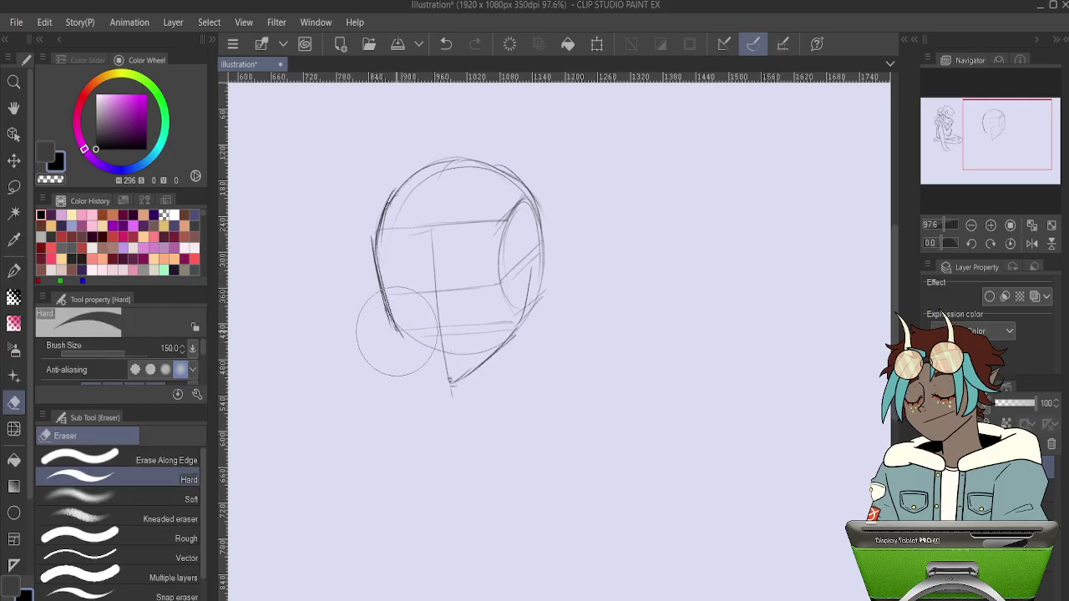
key("p")
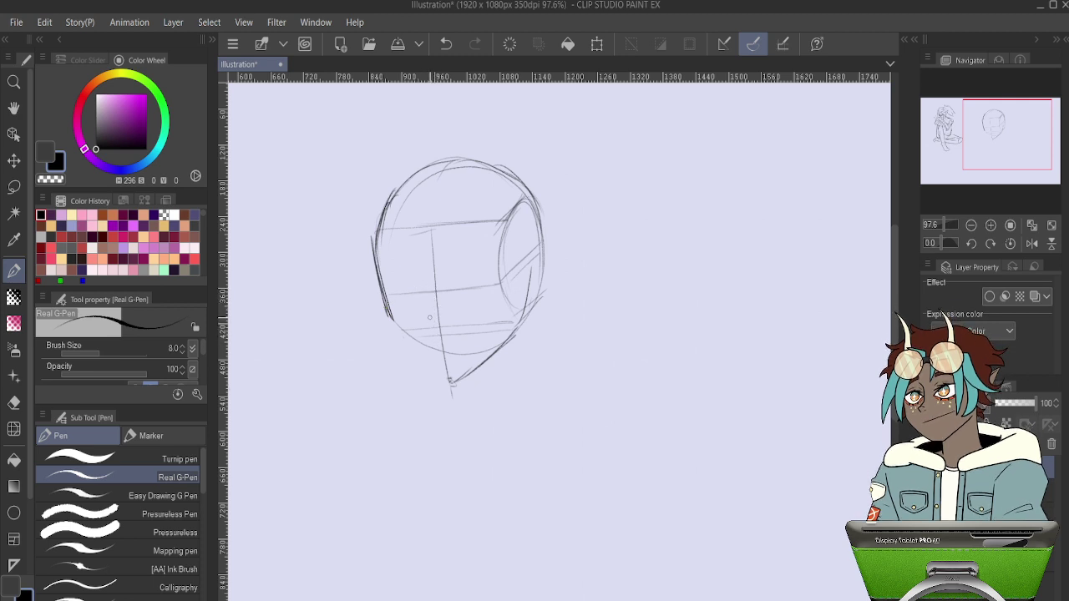
left_click_drag(433, 331, 422, 343)
left_click_drag(432, 366, 444, 365)
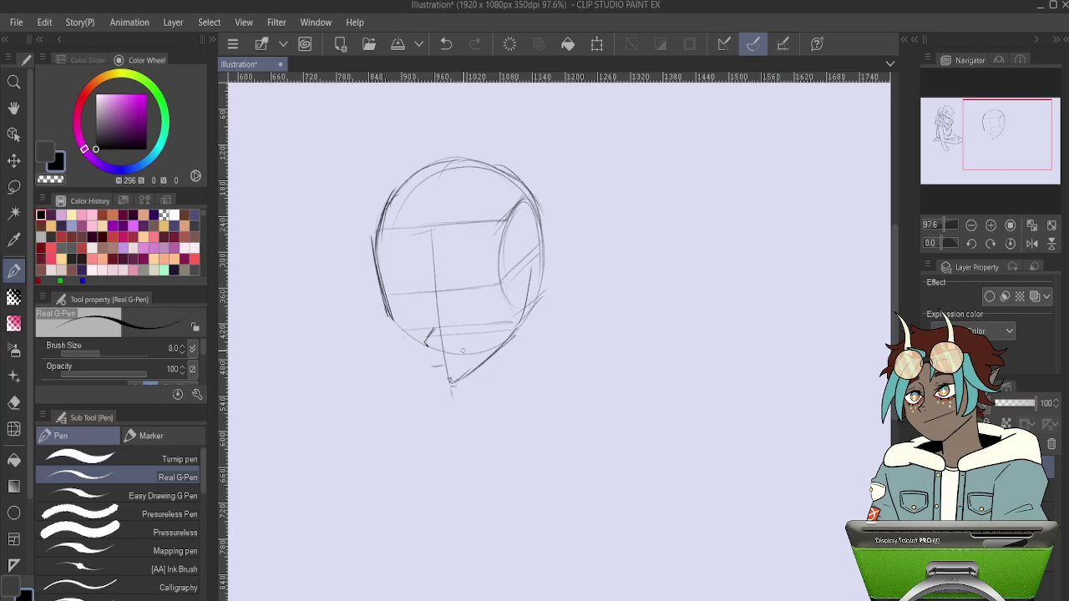
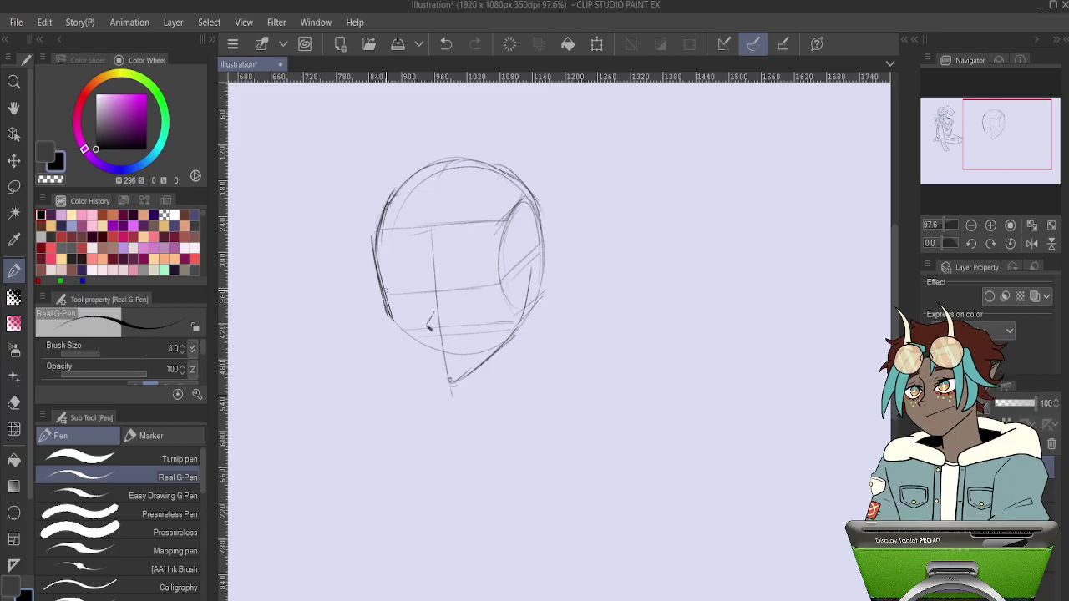
Erase the far brow and cheek contour with the Hard eraser and return to the pen.
key("e")
left_click_drag(376, 264, 381, 292)
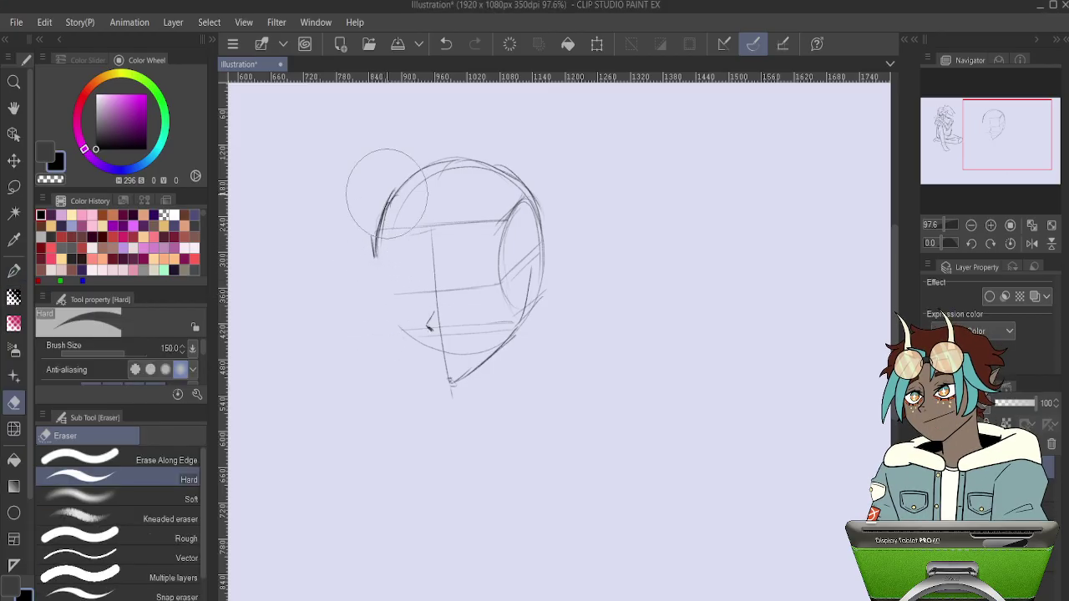
key("p")
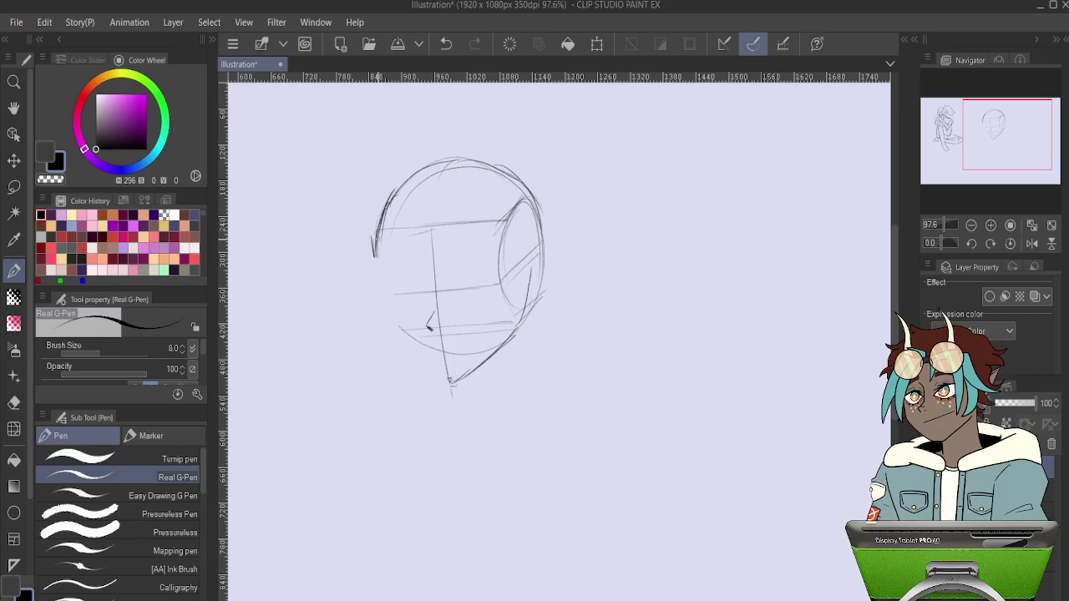
Redraw the far face contour from the brow past the cheek to the chin and darken it with overlapping strokes.
left_click_drag(376, 241, 382, 295)
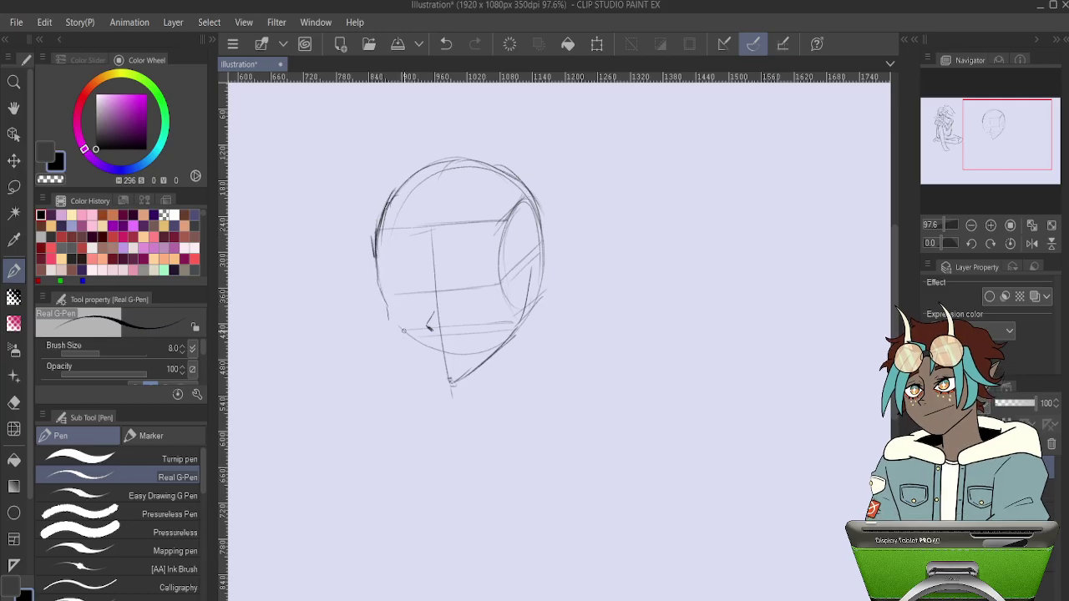
left_click_drag(410, 354, 446, 383)
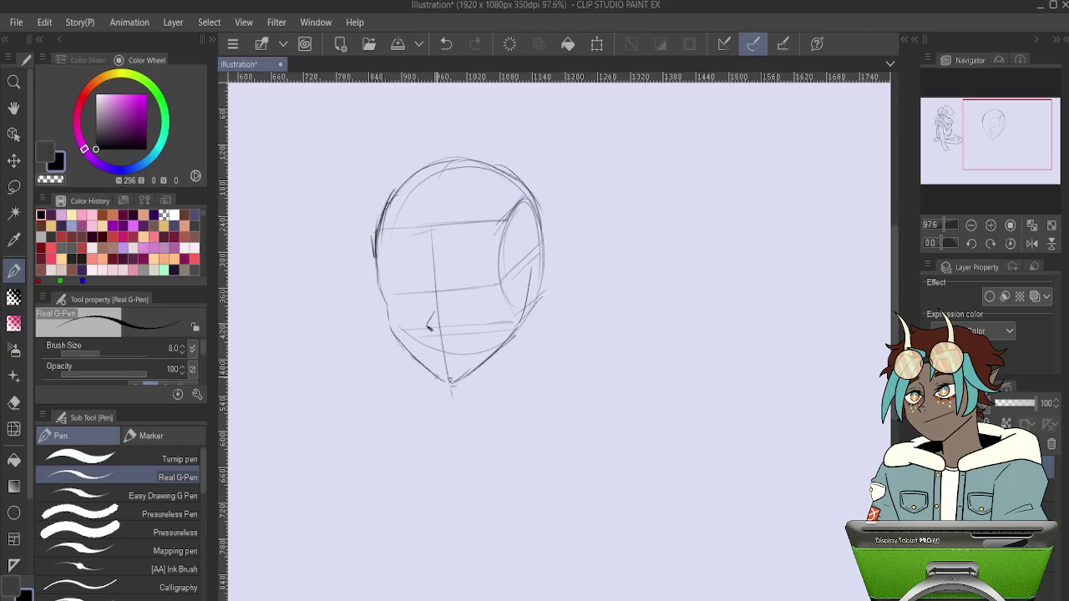
left_click_drag(408, 351, 386, 312)
mouse_move(376, 274)
left_mouse_down()
mouse_move(387, 319)
mouse_move(372, 259)
mouse_move(381, 207)
mouse_move(435, 162)
left_mouse_up()
mouse_move(394, 301)
left_mouse_down()
mouse_move(404, 348)
mouse_move(434, 366)
left_mouse_up()
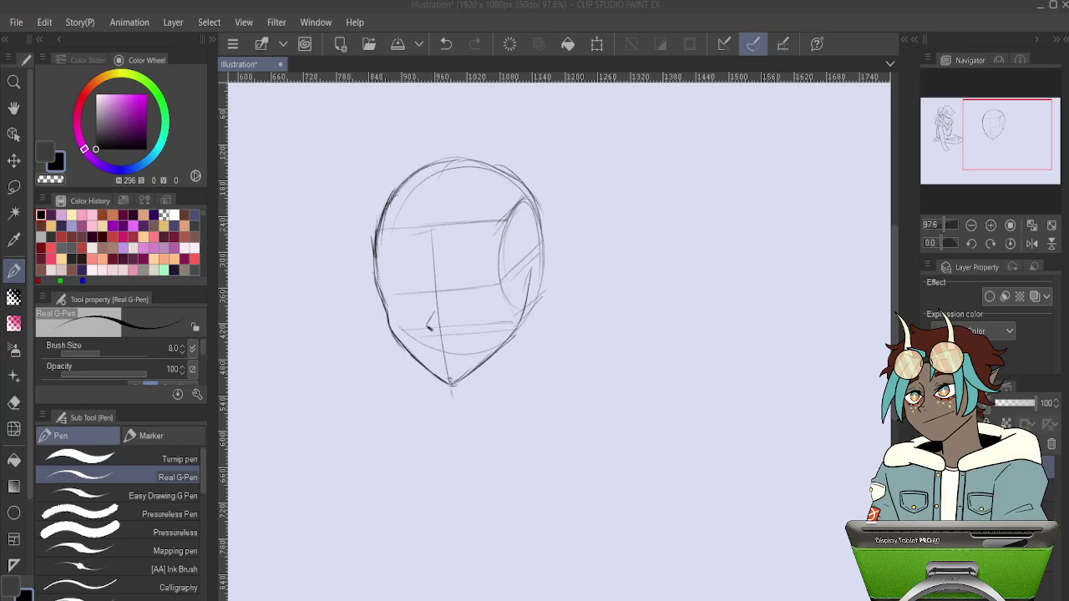
Reinforce the top and back of the skull, and sketch the ear and short brow marks on the eye line.
scroll(501, 360, "up", 1)
mouse_move(467, 130)
left_mouse_down()
mouse_move(451, 134)
mouse_move(523, 148)
mouse_move(554, 247)
left_mouse_up()
left_click_drag(431, 137, 509, 150)
mouse_move(364, 220)
left_mouse_down()
mouse_move(386, 164)
mouse_move(488, 127)
mouse_move(518, 132)
mouse_move(556, 215)
left_mouse_up()
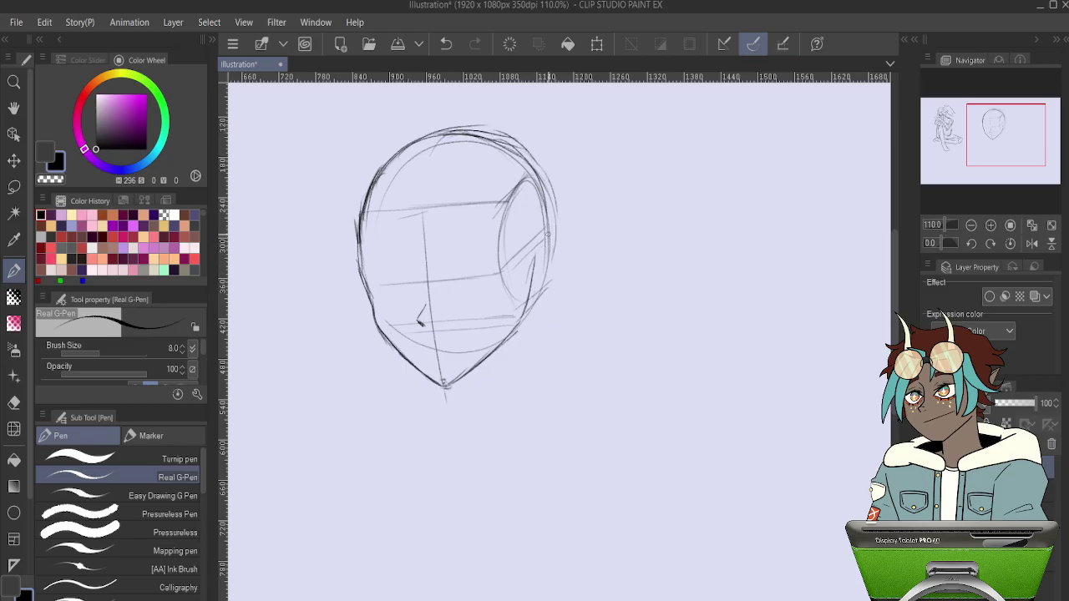
mouse_move(540, 251)
left_mouse_down()
mouse_move(554, 240)
mouse_move(553, 299)
mouse_move(564, 271)
mouse_move(542, 293)
mouse_move(552, 277)
left_mouse_up()
mouse_move(416, 272)
left_mouse_down()
mouse_move(422, 278)
mouse_move(394, 278)
left_mouse_up()
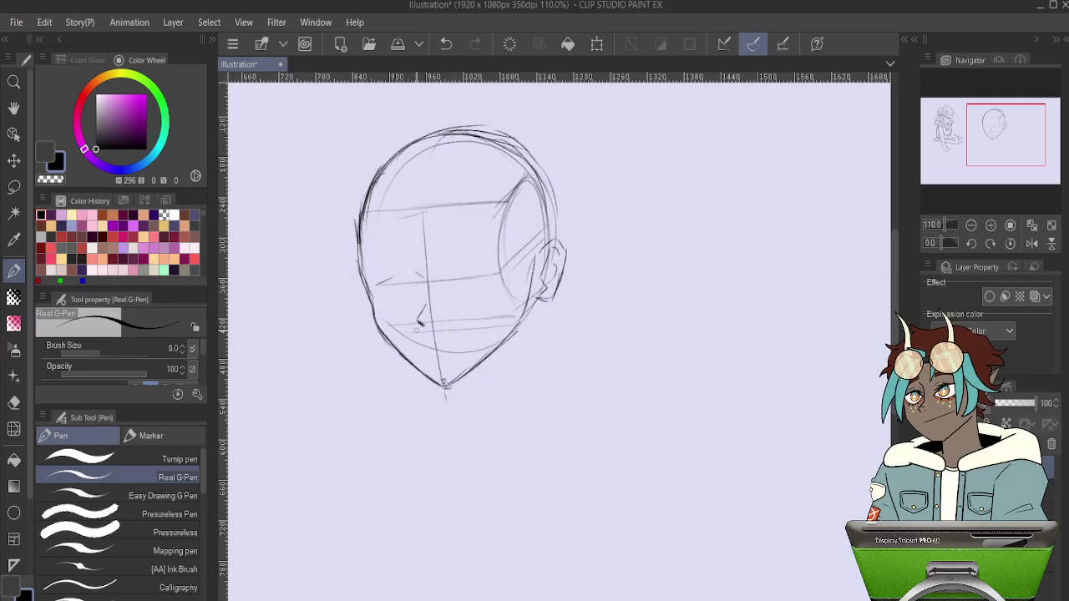
Erase both lower jaw lines with the Hard eraser and return to the pen.
key("e")
mouse_move(358, 309)
left_mouse_down()
mouse_move(449, 390)
mouse_move(490, 377)
mouse_move(483, 339)
left_mouse_up()
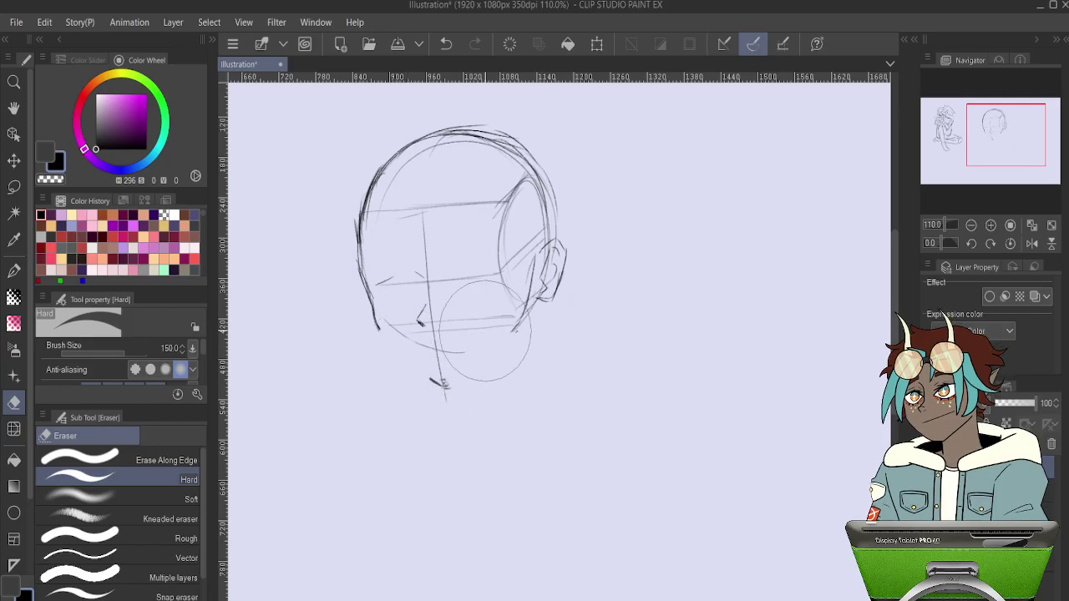
key("p")
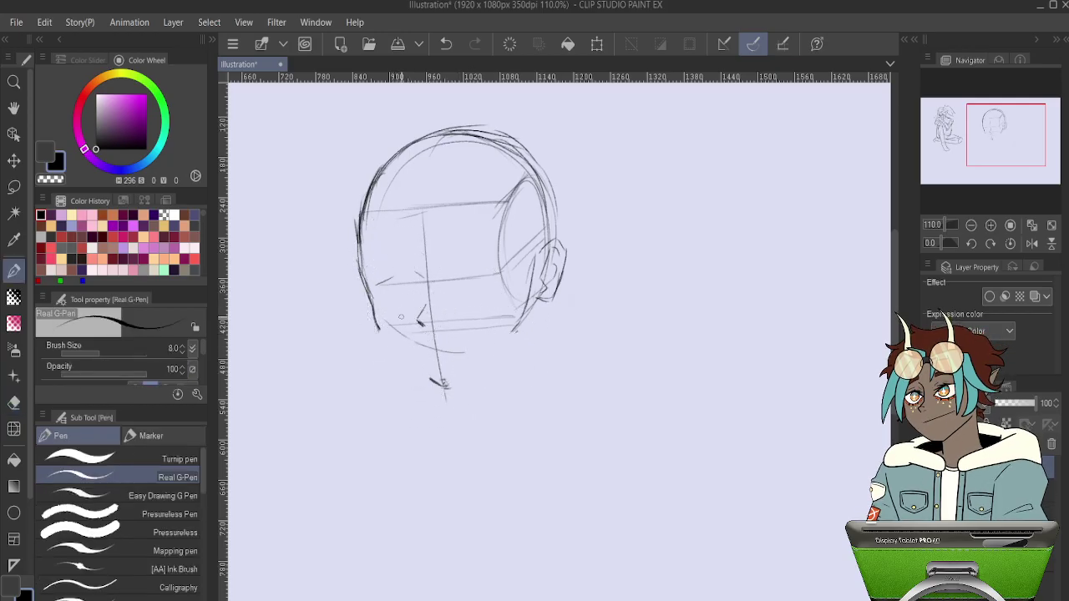
left_click_drag(377, 320, 437, 382)
key("ctrl+z")
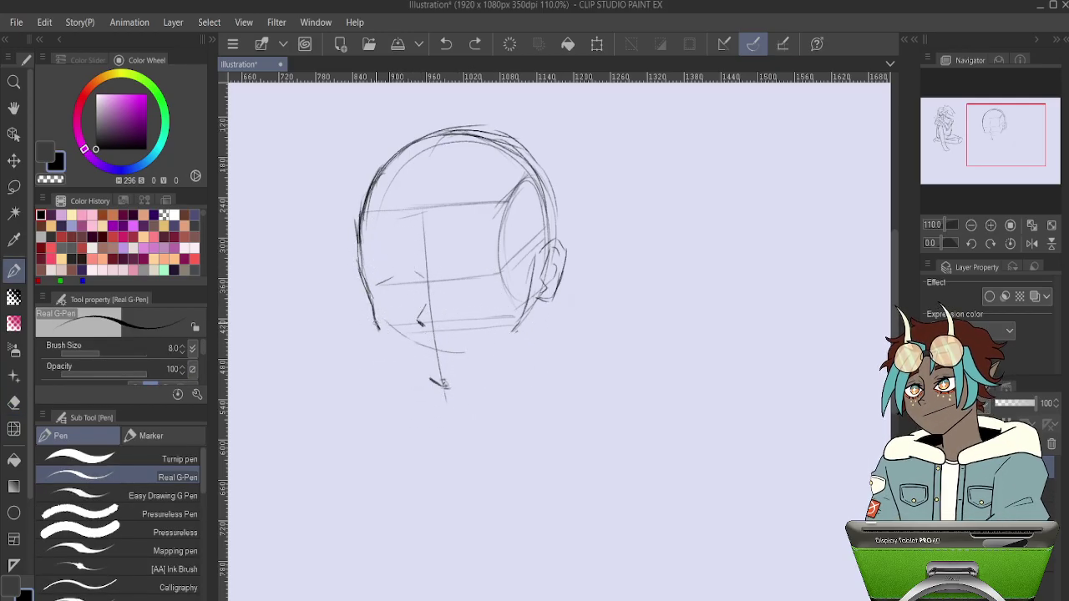
left_click_drag(374, 324, 447, 387)
key("ctrl+z")
key("ctrl+z")
left_click_drag(372, 294, 393, 360)
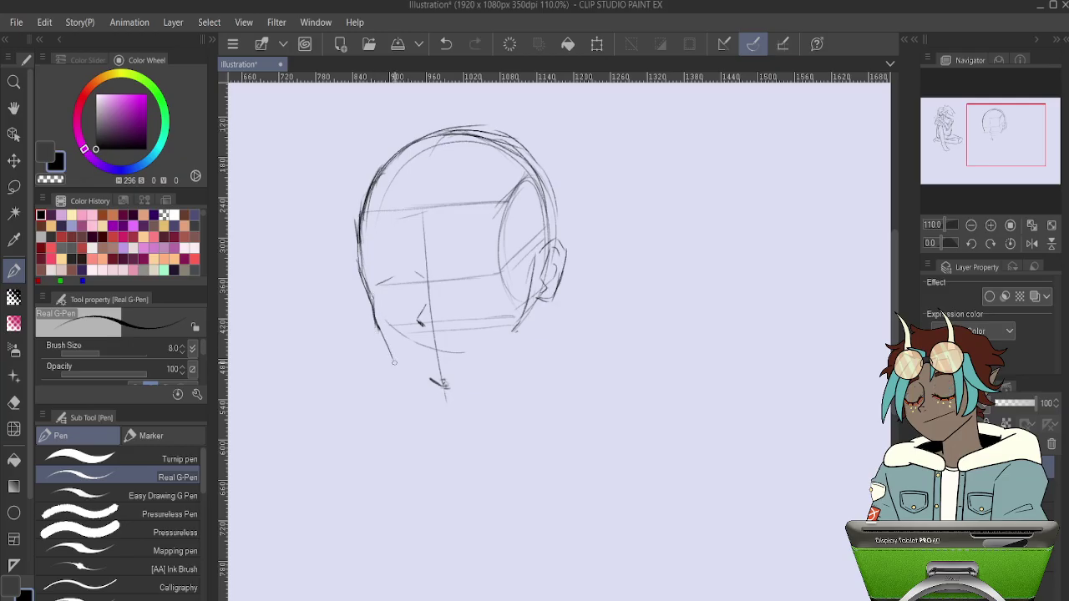
key("ctrl+z")
mouse_move(370, 305)
left_mouse_down()
mouse_move(389, 356)
mouse_move(448, 387)
left_mouse_up()
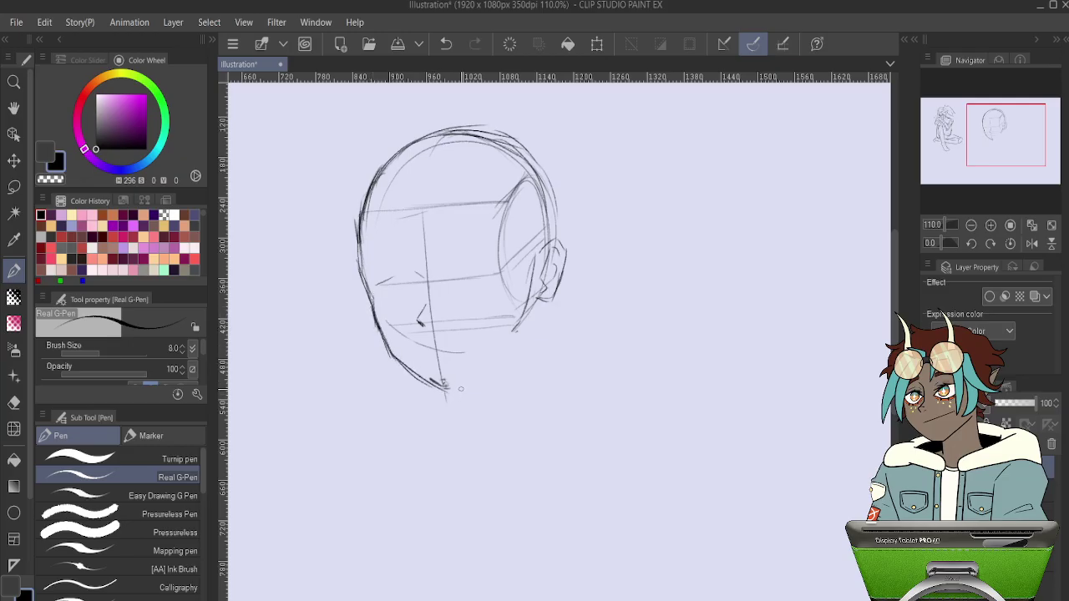
key("ctrl+z")
key("ctrl+z")
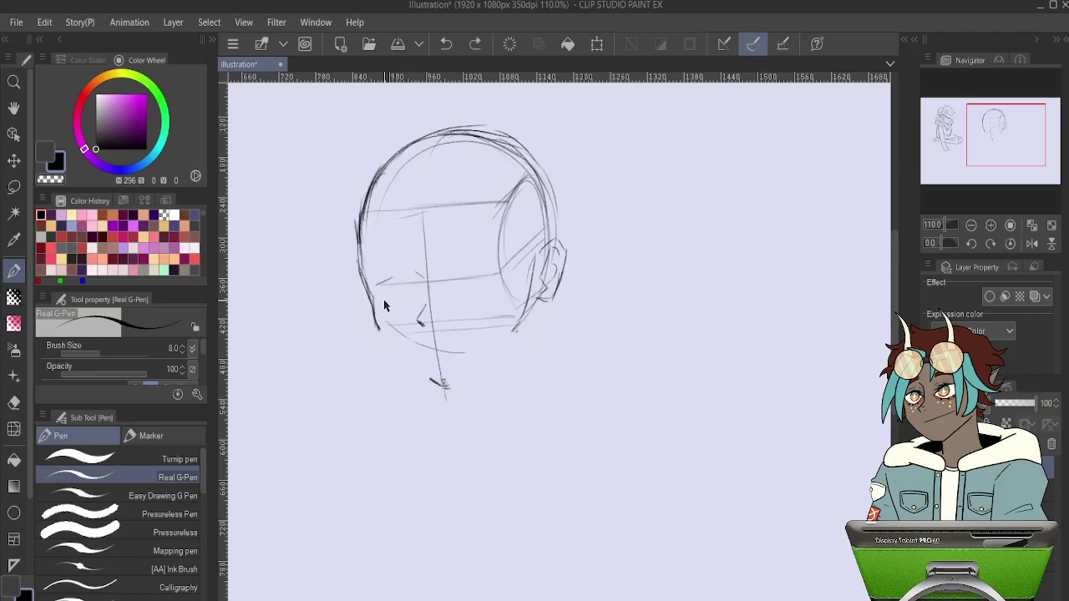
left_click_drag(374, 298, 412, 371)
key("ctrl+z")
key("ctrl+z")
key("ctrl+z")
key("e")
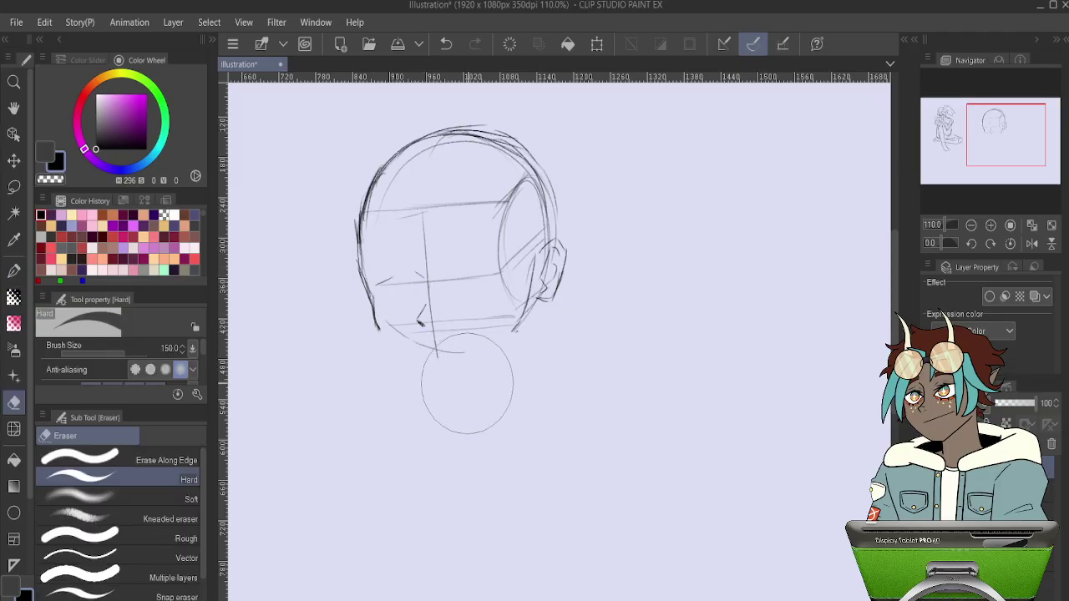
key("p")
mouse_move(376, 326)
left_mouse_down()
mouse_move(427, 400)
mouse_move(458, 405)
left_mouse_up()
key("ctrl+z")
key("ctrl+z")
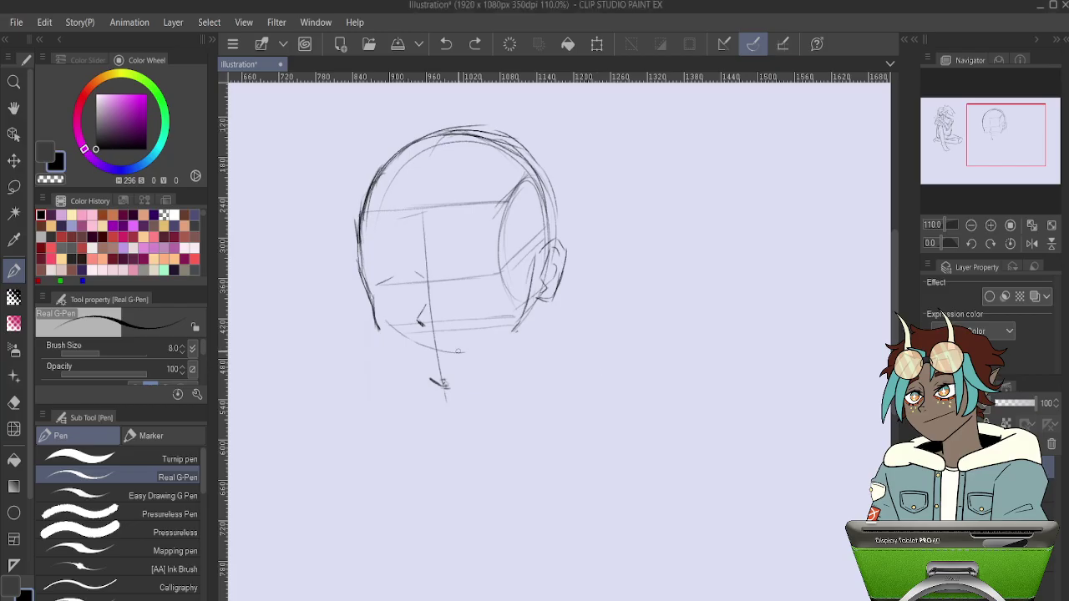
Erase the leftover chin marks and rotate the head sketch slightly clockwise until the eye line is level.
scroll(451, 334, "up", 2)
key("e")
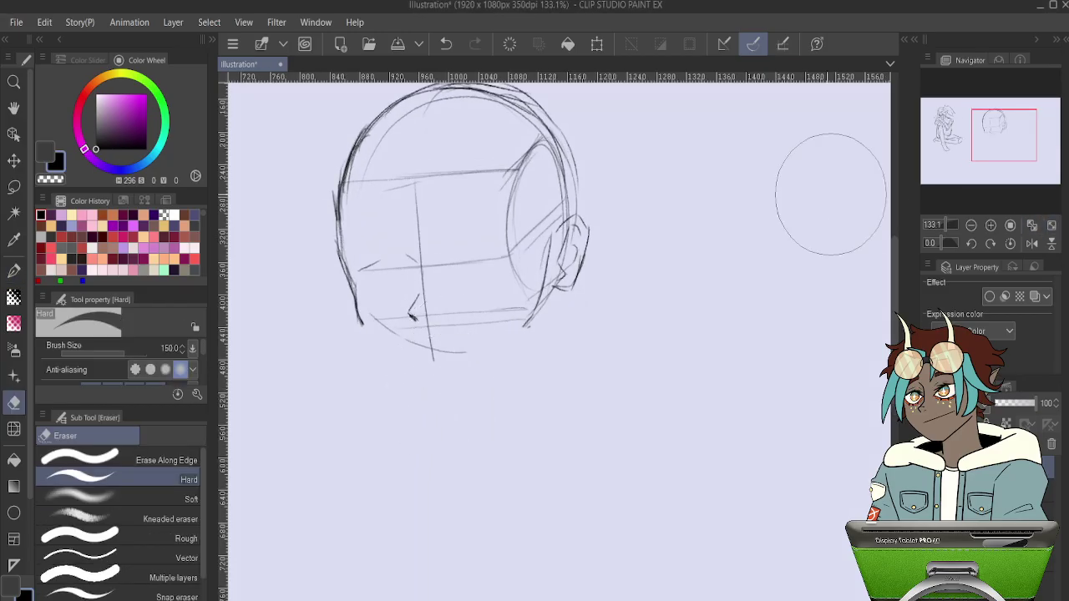
key("ctrl+t")
left_click_drag(665, 210, 666, 210)
key("Return")
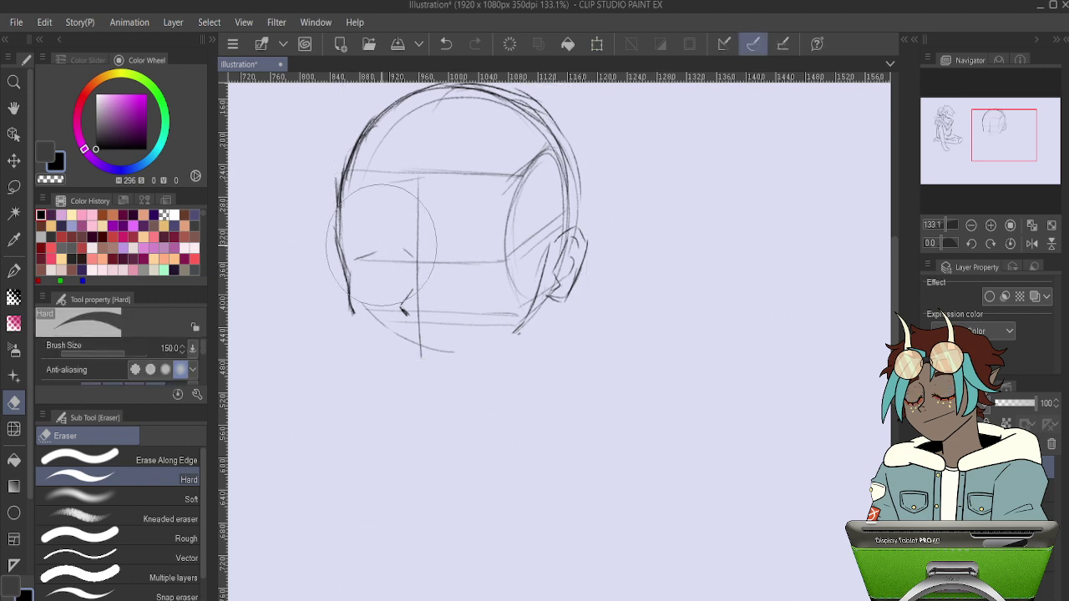
Erase the old near jaw stroke in front of the ear and draw a vertical guide down through the side oval.
key("p")
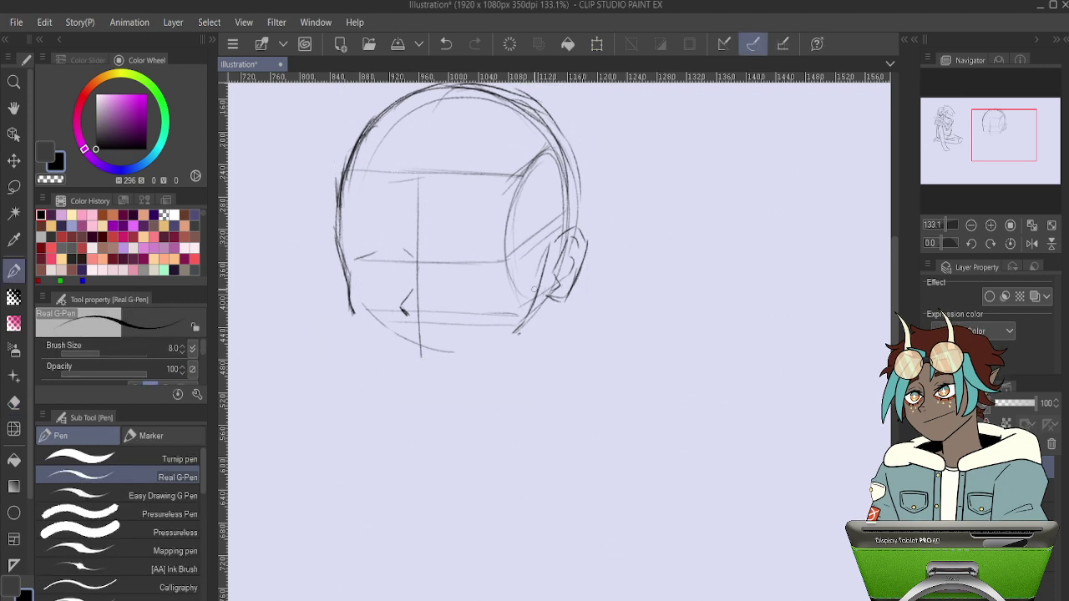
key("e")
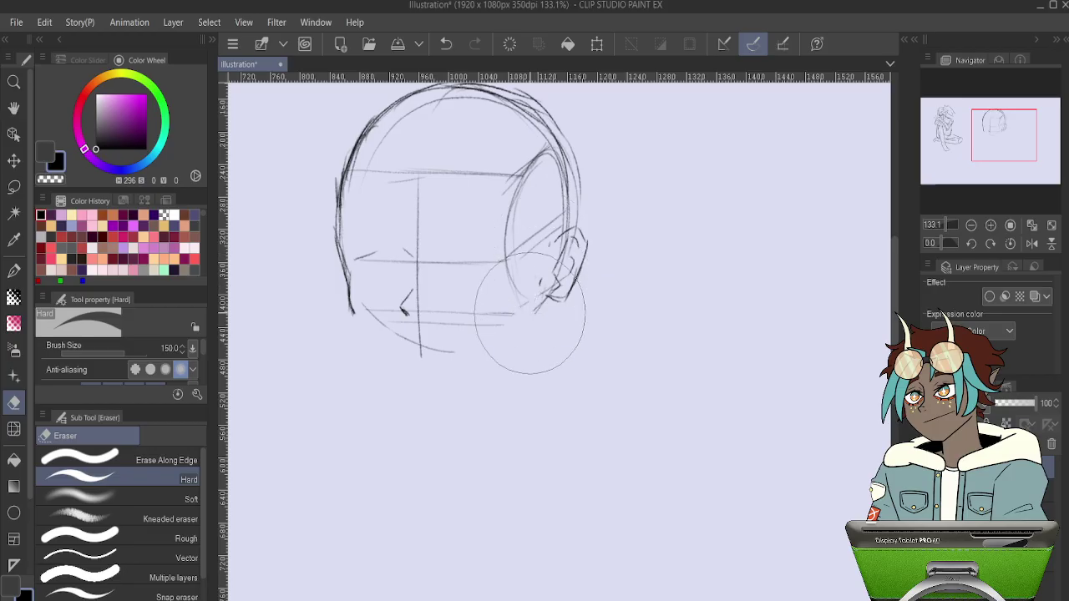
key("p")
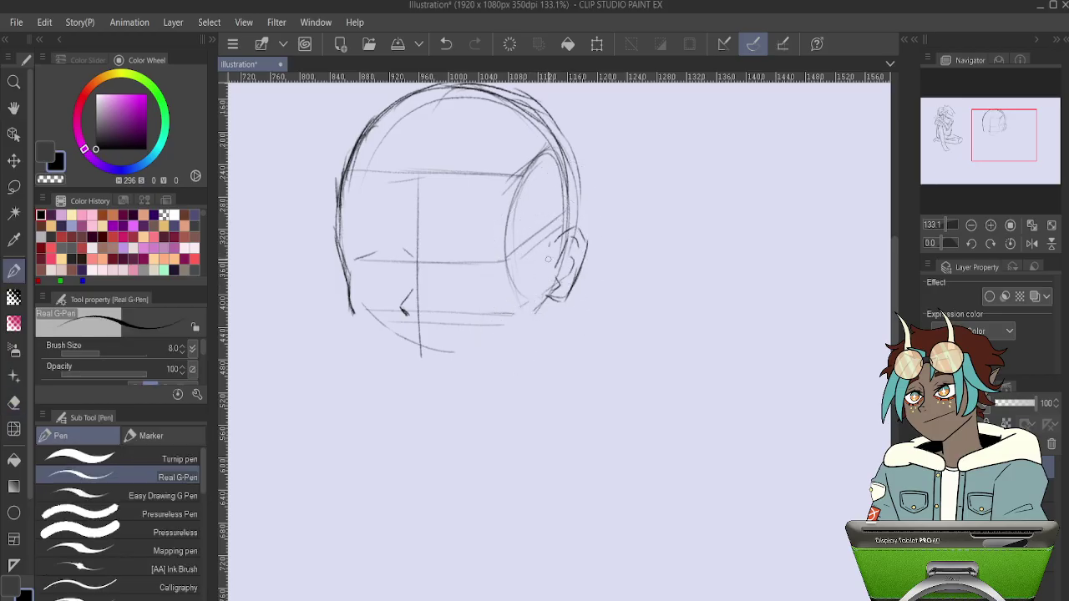
left_click_drag(543, 153, 548, 291)
mouse_move(545, 234)
left_mouse_down()
mouse_move(538, 335)
mouse_move(537, 324)
left_mouse_up()
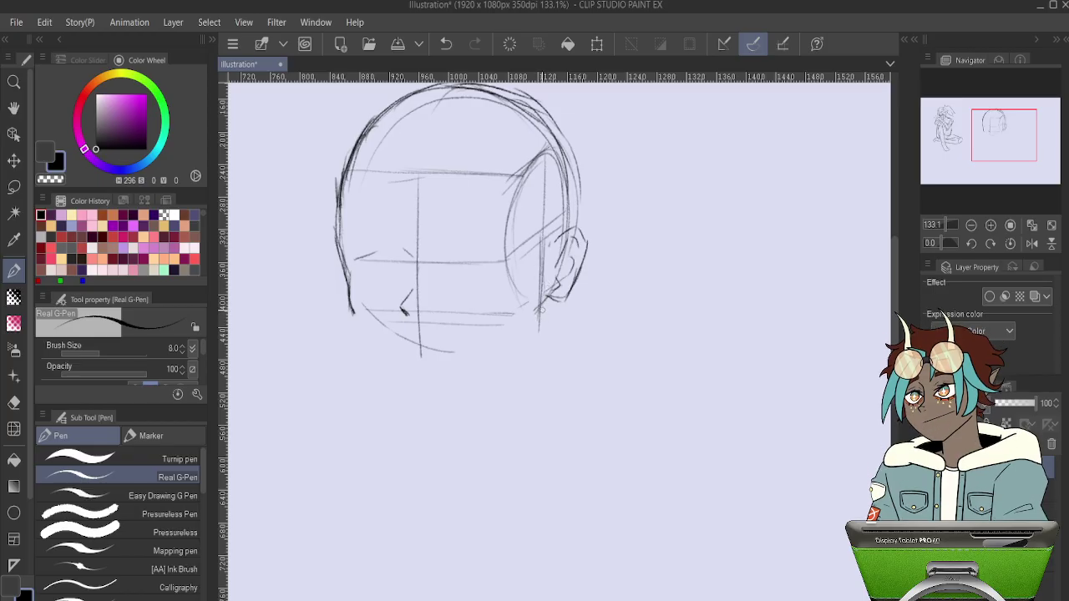
Draw an angular near jaw line from the bottom of the vertical guide to the chin.
mouse_move(543, 289)
left_mouse_down()
mouse_move(527, 349)
mouse_move(451, 414)
left_mouse_up()
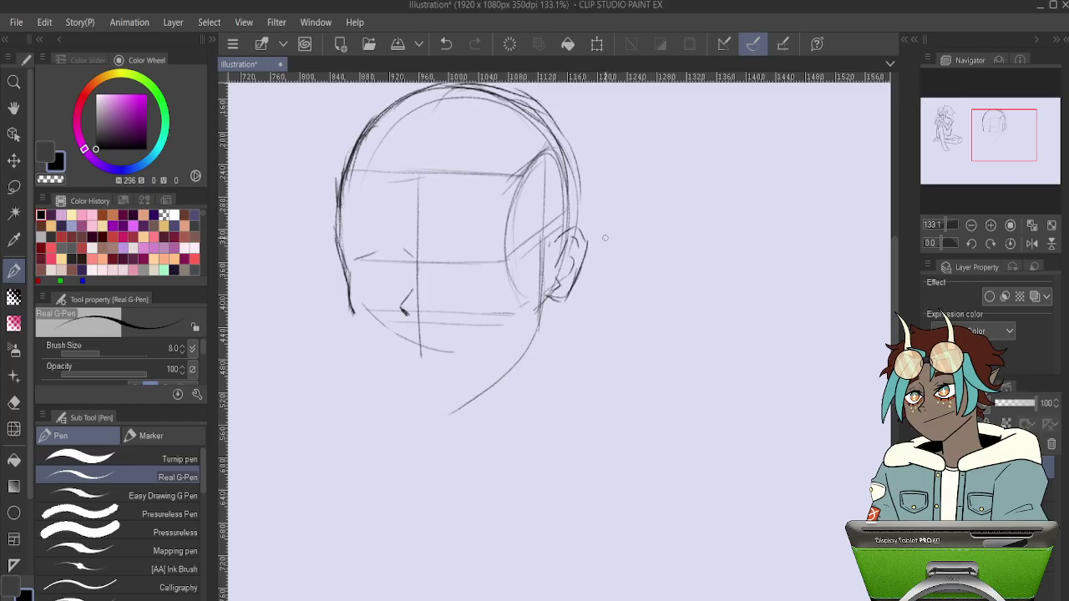
key("ctrl+z")
mouse_move(541, 315)
left_mouse_down()
mouse_move(511, 360)
mouse_move(419, 411)
left_mouse_up()
key("ctrl+z")
left_click_drag(539, 330, 434, 393)
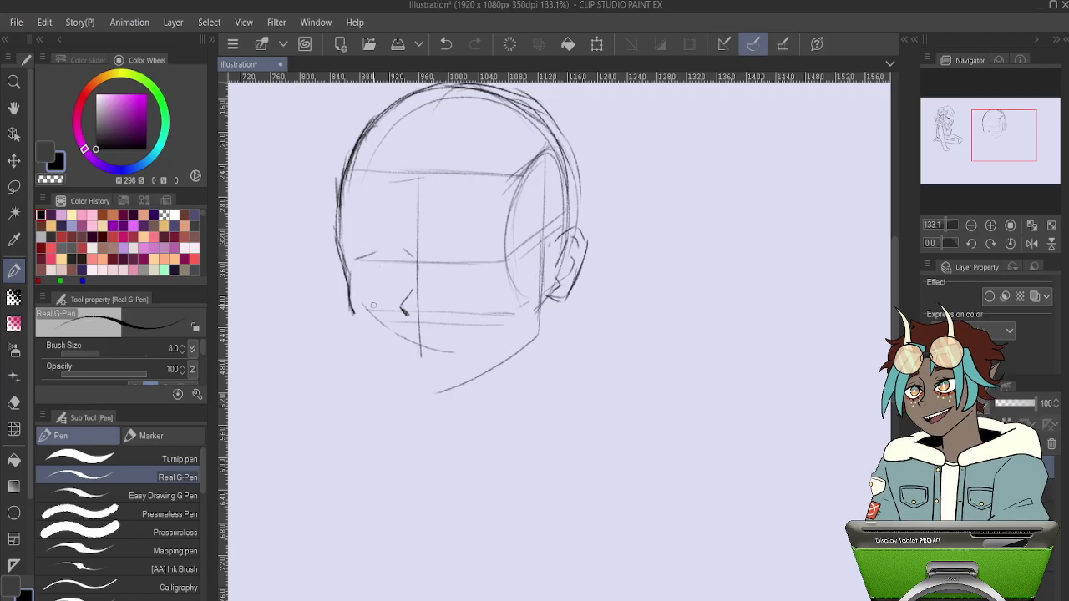
Draw the far jaw line from the cheek down to a narrow chin with overlapping strokes.
left_click_drag(354, 317, 391, 374)
key("ctrl+z")
left_click_drag(361, 328, 416, 387)
left_click_drag(351, 310, 421, 392)
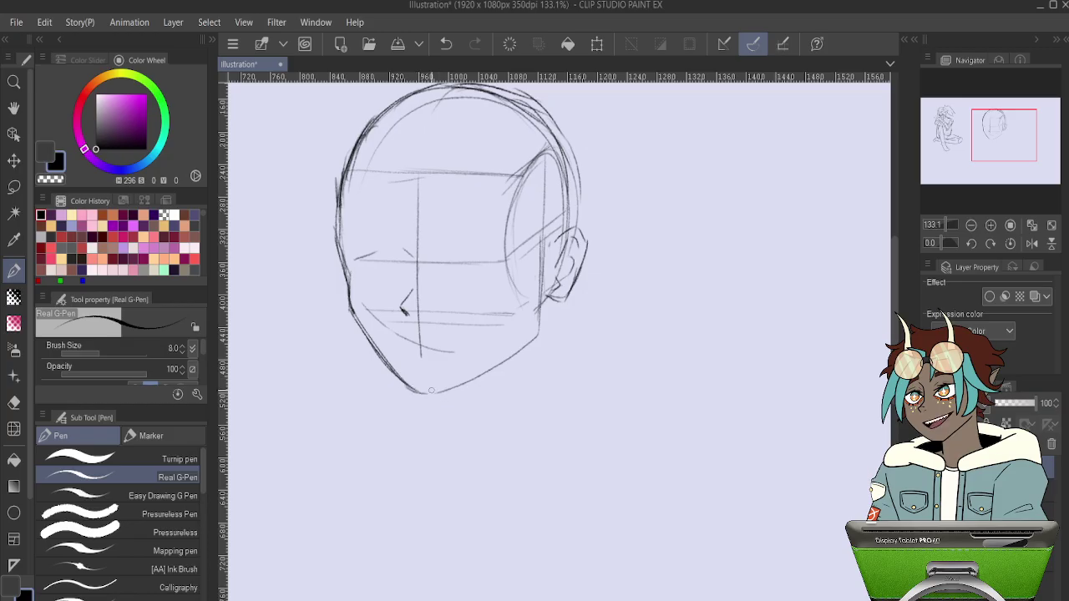
Erase the near jaw corner below the ear and redraw the jaw as a smoother curve running to the chin.
key("e")
left_click_drag(541, 321, 535, 338)
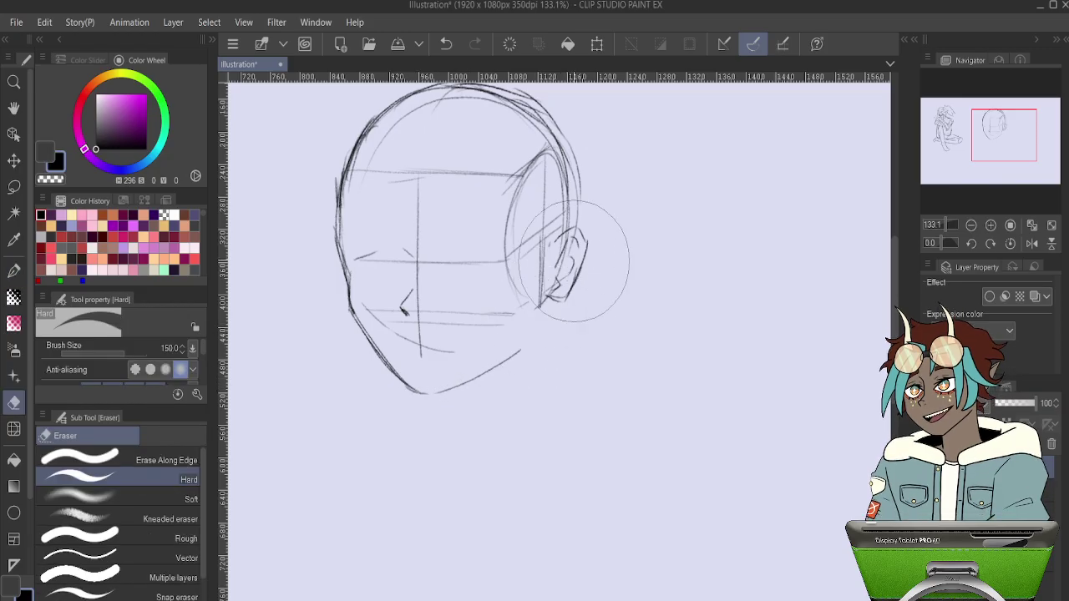
key("p")
left_click_drag(540, 292, 525, 342)
key("ctrl+z")
key("ctrl+z")
mouse_move(532, 297)
left_mouse_down()
mouse_move(503, 349)
mouse_move(428, 396)
left_mouse_up()
key("ctrl+z")
key("ctrl+z")
left_click_drag(517, 324, 431, 392)
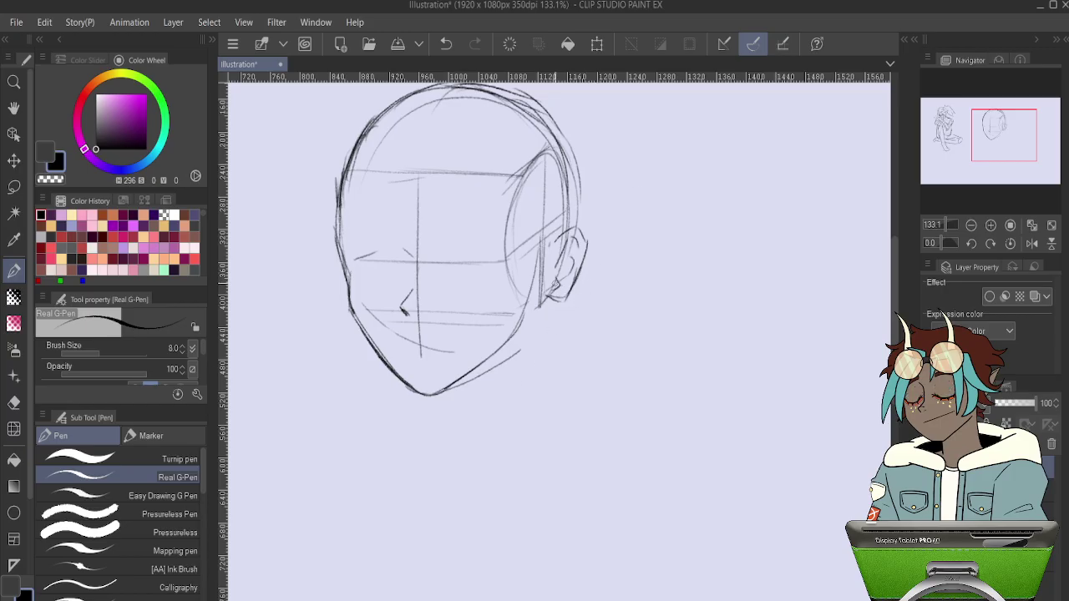
Extend the near jaw curve up toward the ear and drop a vertical neck line below the ear.
left_click_drag(536, 268, 524, 322)
left_click_drag(548, 249, 537, 332)
key("ctrl+z")
left_click_drag(538, 250, 537, 390)
key("ctrl+z")
left_click_drag(540, 255, 537, 374)
key("ctrl+z")
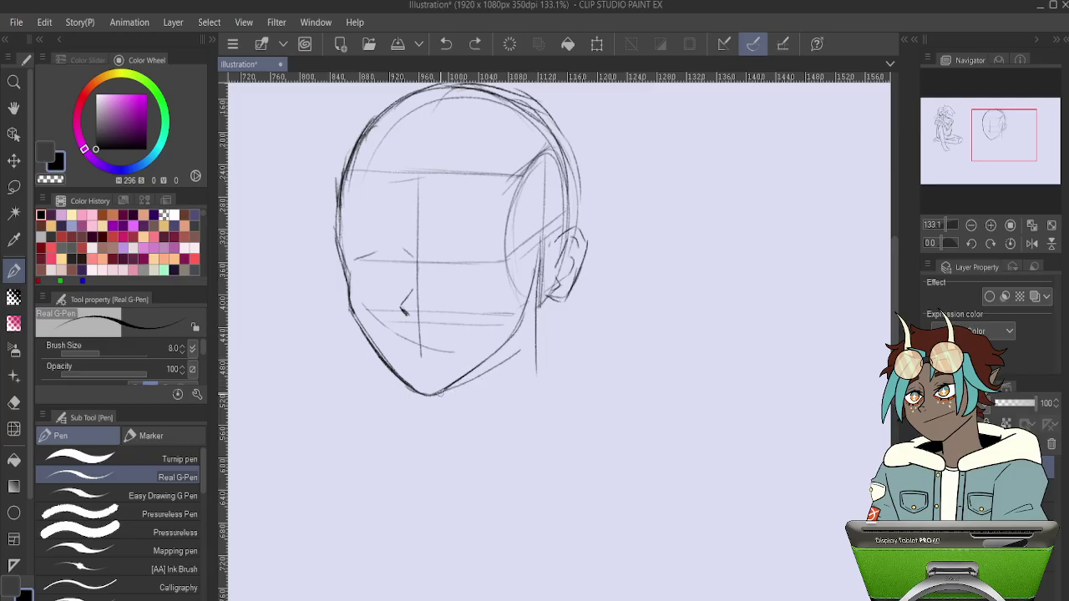
Darken the near jaw from the ear to the chin with repeated strokes and add a short neck mark under the chin.
left_click_drag(528, 303, 461, 377)
mouse_move(504, 346)
left_mouse_down()
mouse_move(451, 387)
mouse_move(506, 348)
left_mouse_up()
mouse_move(536, 269)
left_mouse_down()
mouse_move(522, 326)
mouse_move(456, 388)
left_mouse_up()
left_click_drag(518, 337, 469, 376)
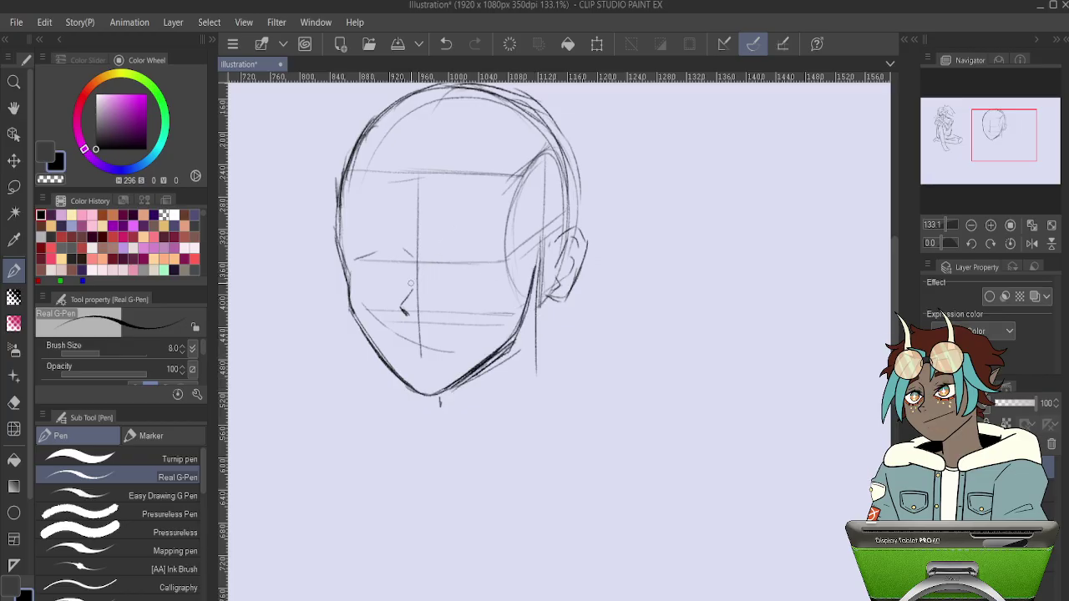
Darken the nose wedge and sketch curved brow and eyelid strokes along the eye line.
left_click_drag(412, 291, 406, 313)
key("ctrl+z")
mouse_move(411, 297)
left_mouse_down()
mouse_move(402, 311)
mouse_move(423, 314)
left_mouse_up()
key("ctrl+z")
mouse_move(445, 263)
left_mouse_down()
mouse_move(469, 252)
mouse_move(492, 259)
mouse_move(474, 251)
mouse_move(501, 263)
left_mouse_up()
mouse_move(477, 265)
left_mouse_down()
mouse_move(448, 276)
mouse_move(399, 255)
mouse_move(353, 264)
mouse_move(495, 257)
mouse_move(491, 276)
left_mouse_up()
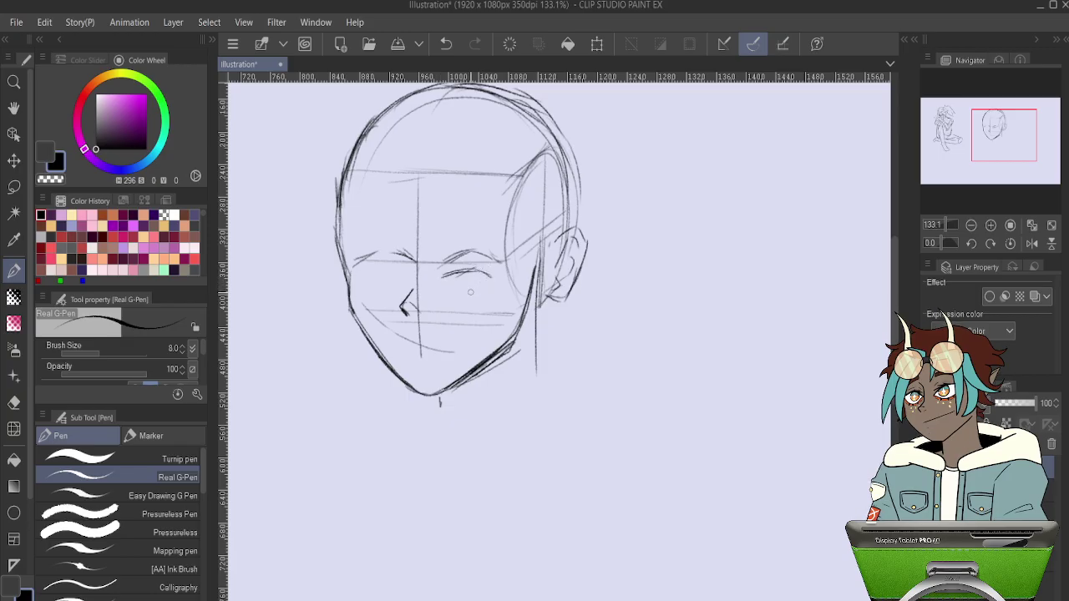
Erase the brow and eyelid strokes with the Hard eraser, and clean up and redraw the far cheek contour as a single line.
key("e")
mouse_move(481, 285)
left_mouse_down()
mouse_move(468, 268)
mouse_move(481, 274)
left_mouse_up()
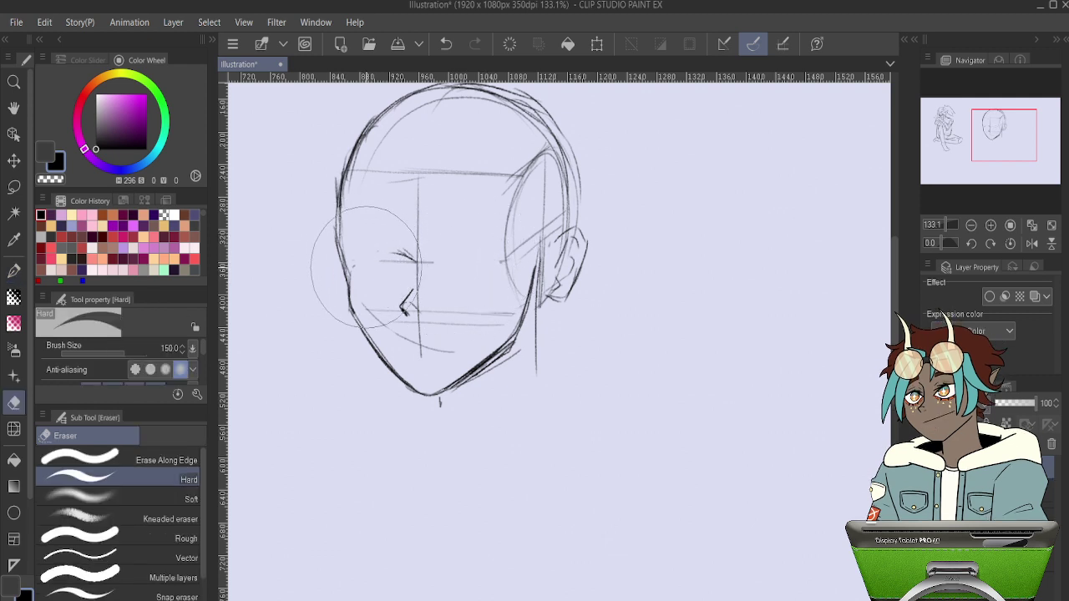
mouse_move(348, 314)
left_mouse_down()
mouse_move(366, 357)
mouse_move(406, 392)
left_mouse_up()
key("p")
mouse_move(336, 234)
left_mouse_down()
mouse_move(350, 305)
mouse_move(405, 386)
left_mouse_up()
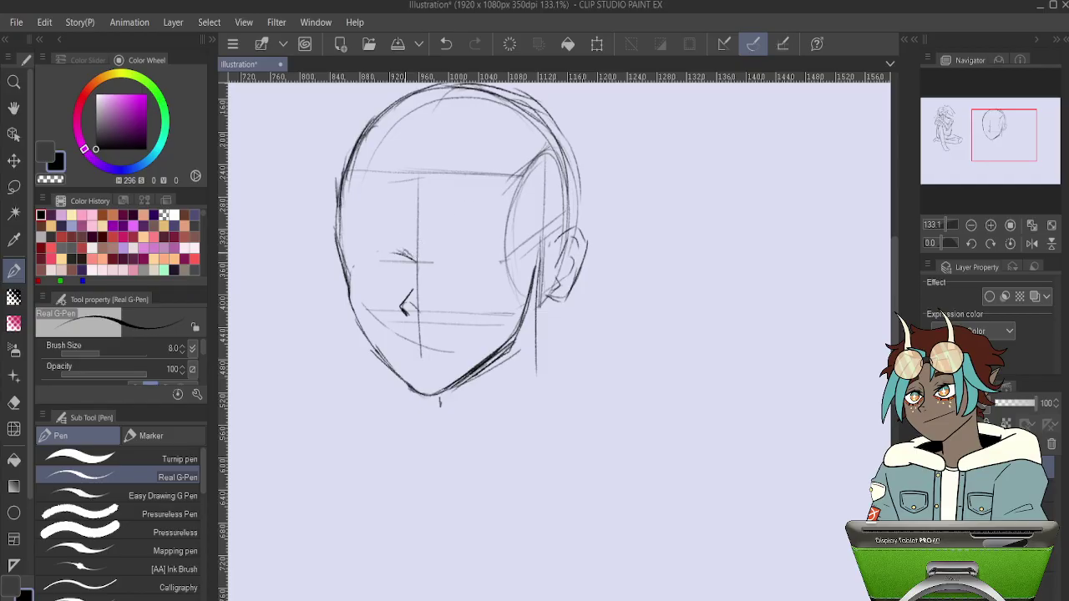
key("e")
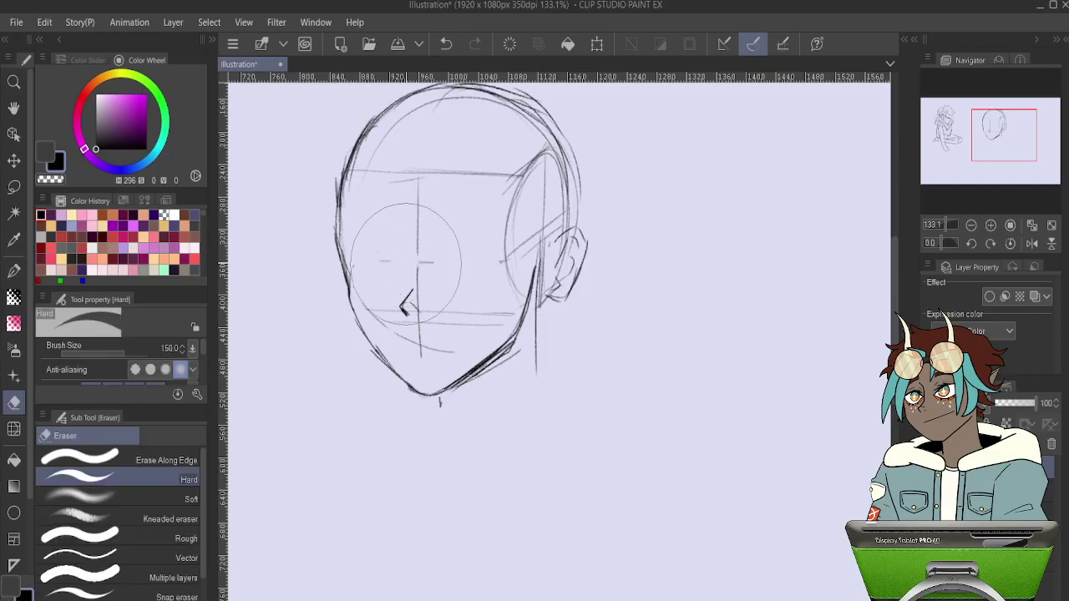
key("p")
left_click_drag(439, 275, 496, 282)
key("ctrl+z")
key("ctrl+z")
mouse_move(434, 265)
left_mouse_down()
mouse_move(465, 253)
mouse_move(493, 274)
left_mouse_up()
key("ctrl+z")
key("ctrl+z")
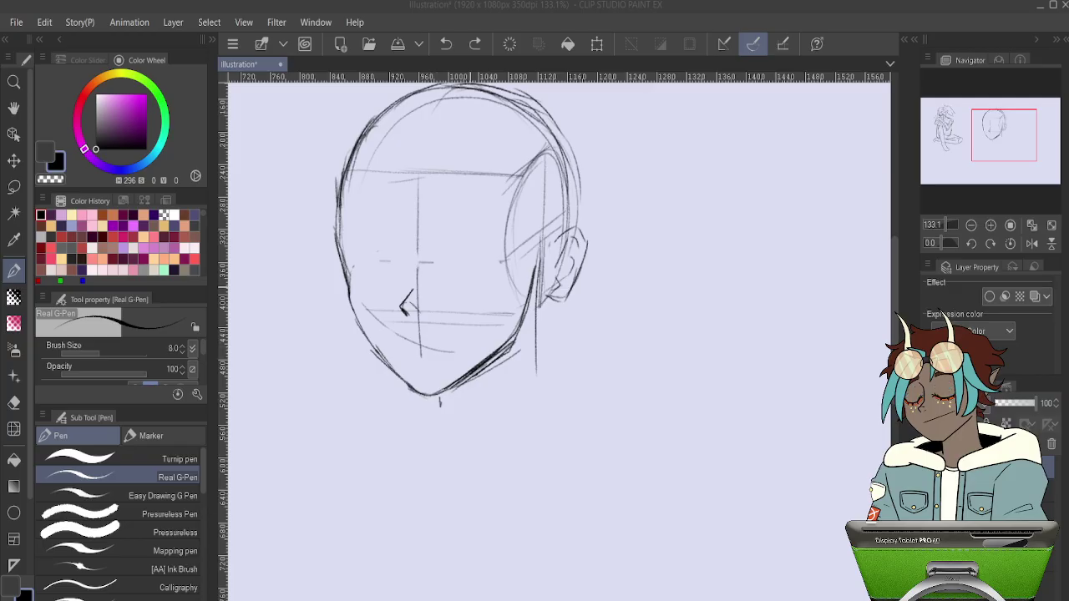
left_click(471, 282)
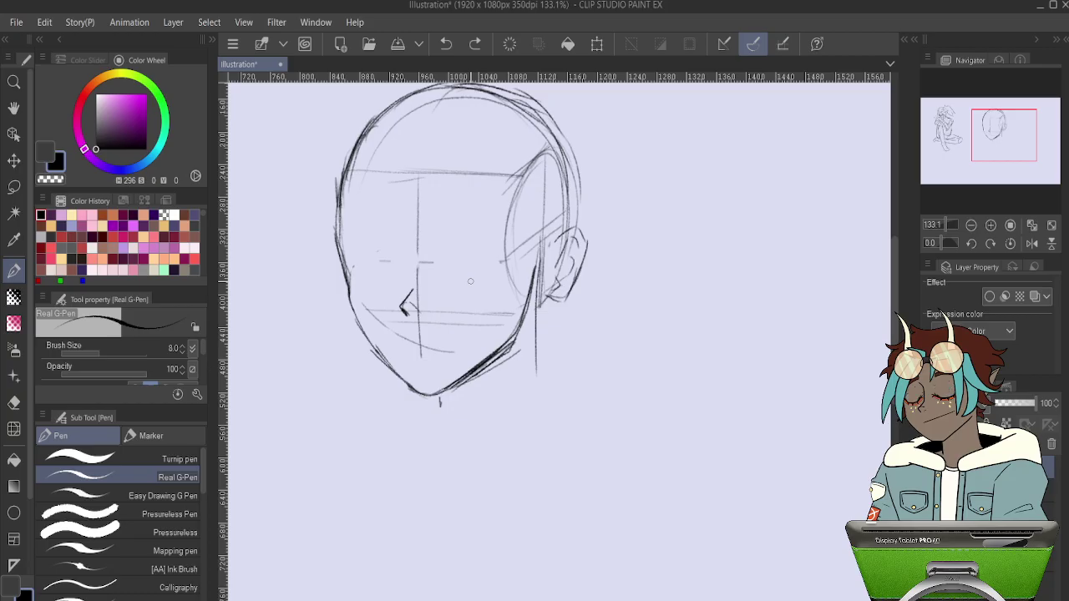
Draw the far eye's curved upper lid beside the nose and sketch a light brow arc above it.
scroll(471, 282, "up", 5)
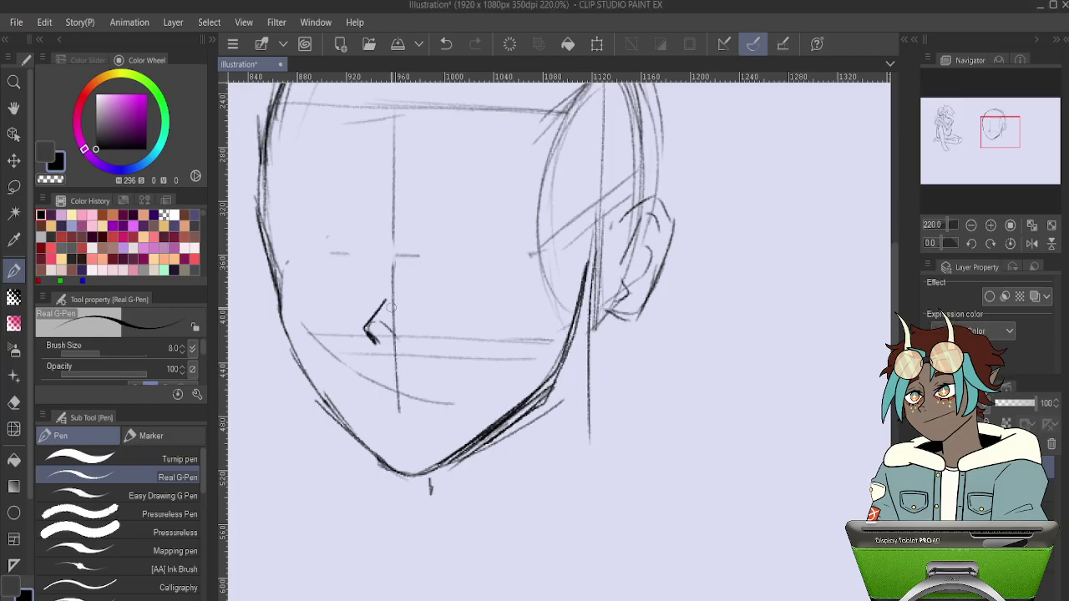
mouse_move(299, 281)
left_mouse_down()
mouse_move(348, 262)
mouse_move(372, 280)
left_mouse_up()
key("ctrl+z")
mouse_move(299, 270)
left_mouse_down()
mouse_move(351, 268)
mouse_move(297, 269)
mouse_move(371, 286)
mouse_move(321, 265)
left_mouse_up()
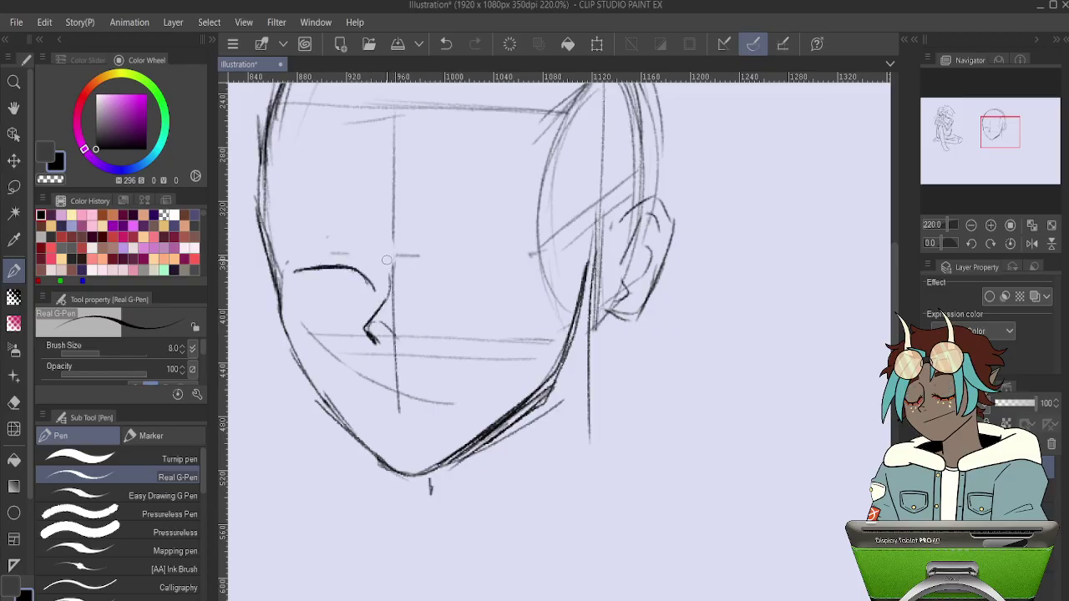
mouse_move(383, 255)
left_mouse_down()
mouse_move(353, 236)
mouse_move(316, 244)
left_mouse_up()
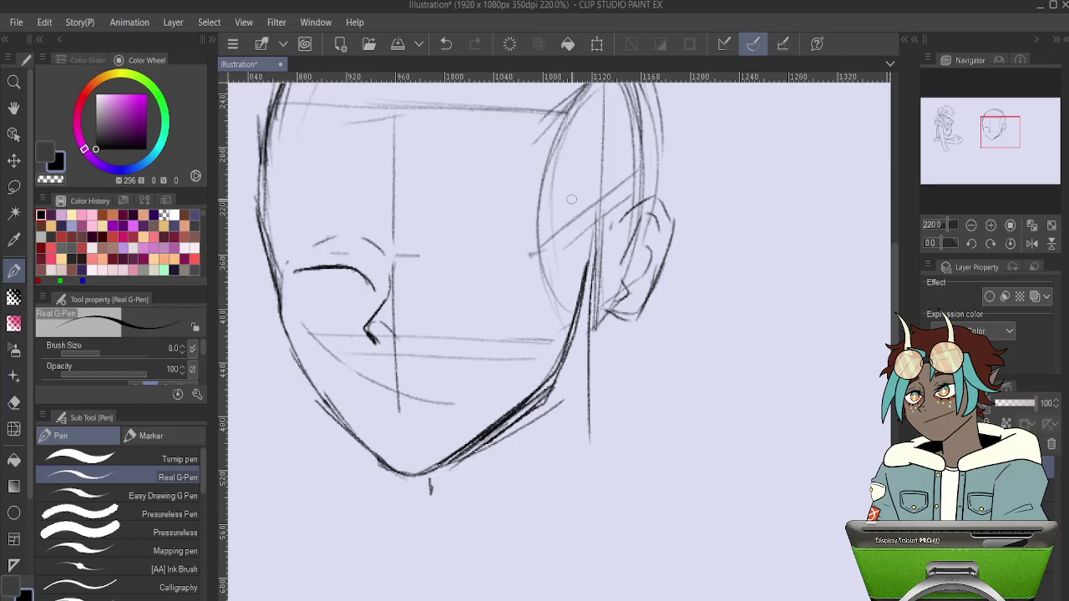
Undo the light brow strokes above the far eye and mirror the canvas to check the head's proportions.
key("ctrl+z")
key("ctrl+z")
key("h")
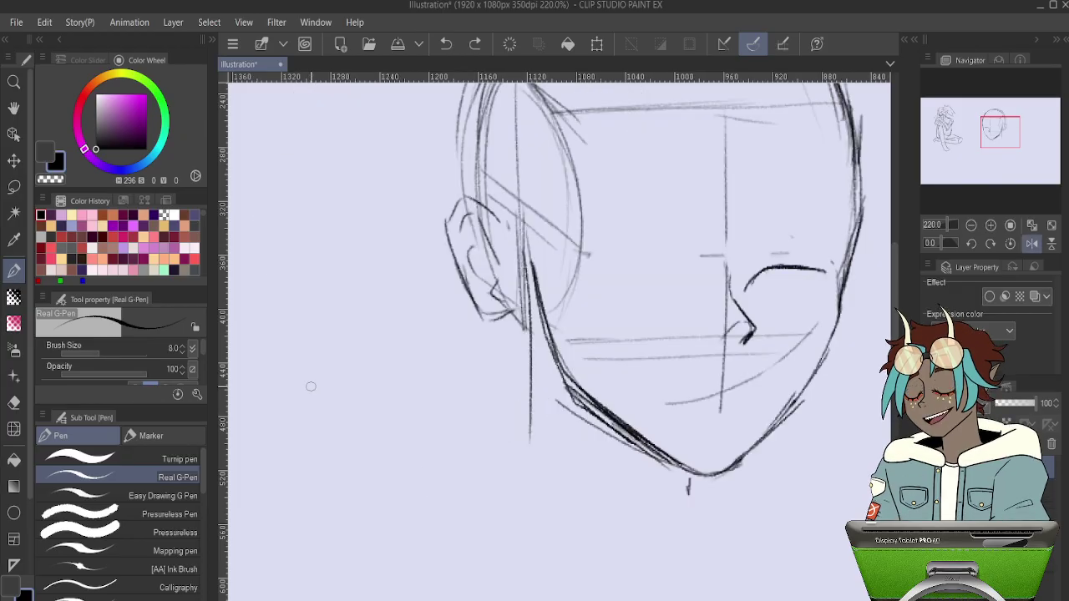
scroll(310, 386, "down", 14)
scroll(531, 341, "up", 5)
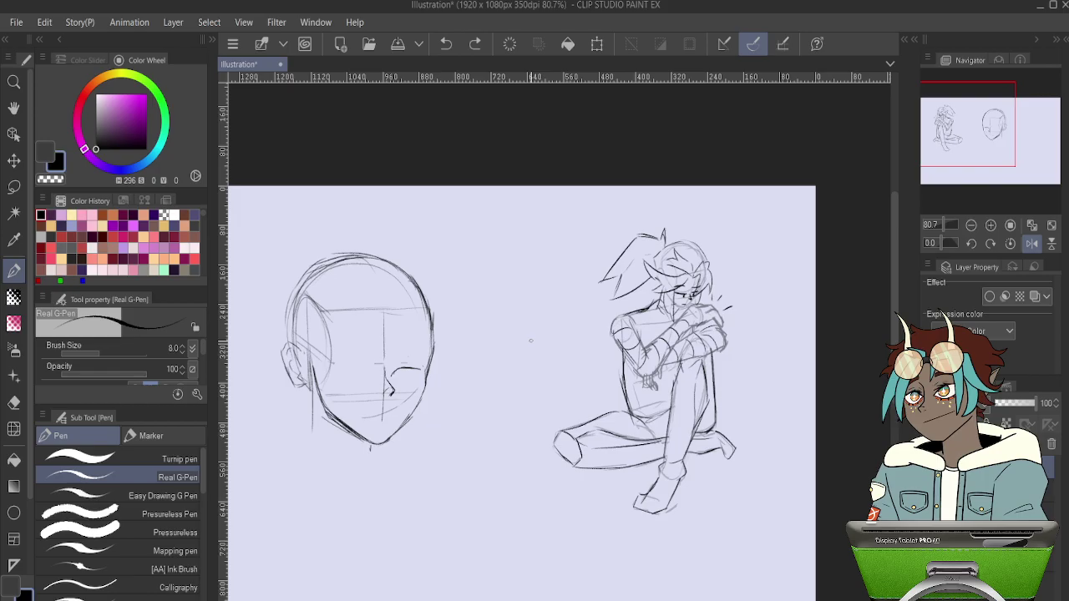
key("h")
scroll(532, 341, "down", 3)
scroll(635, 379, "up", 3)
key("h")
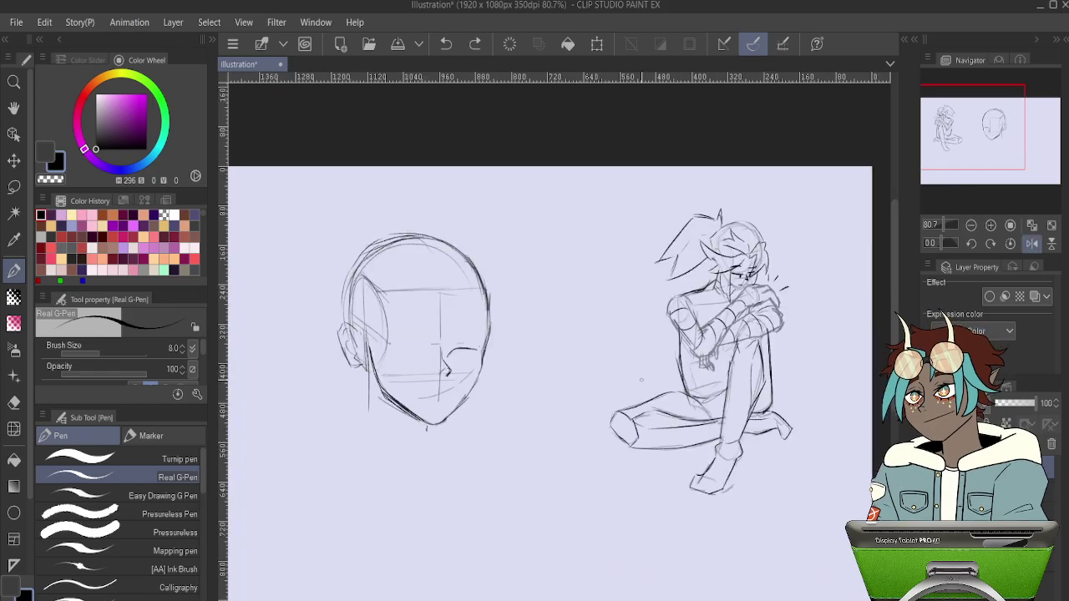
scroll(373, 347, "up", 2)
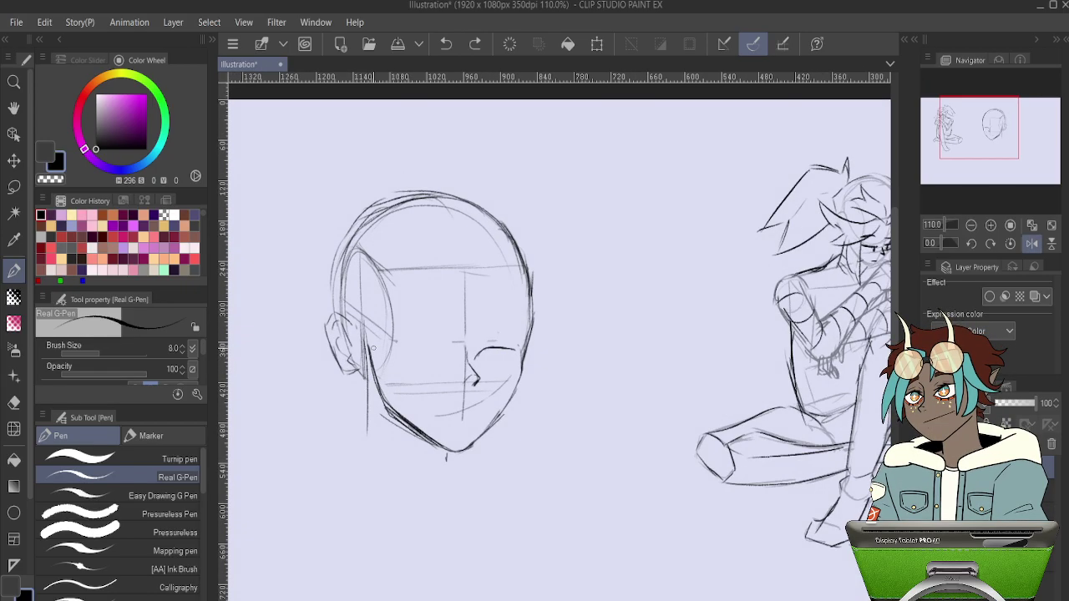
Lasso the far side of the face, shift it slightly inward with a transform, and restore the unmirrored view.
key("m")
mouse_move(464, 437)
left_mouse_down()
mouse_move(546, 220)
mouse_move(479, 191)
mouse_move(459, 435)
left_mouse_up()
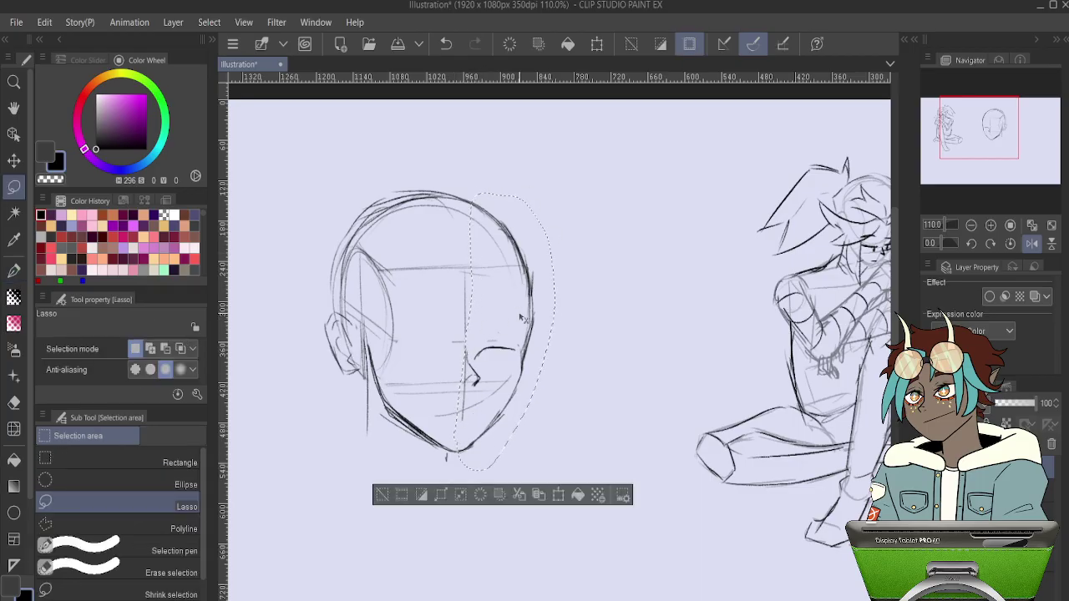
key("ctrl+t")
left_click_drag(553, 332, 556, 320)
key("Return")
key("ctrl+d")
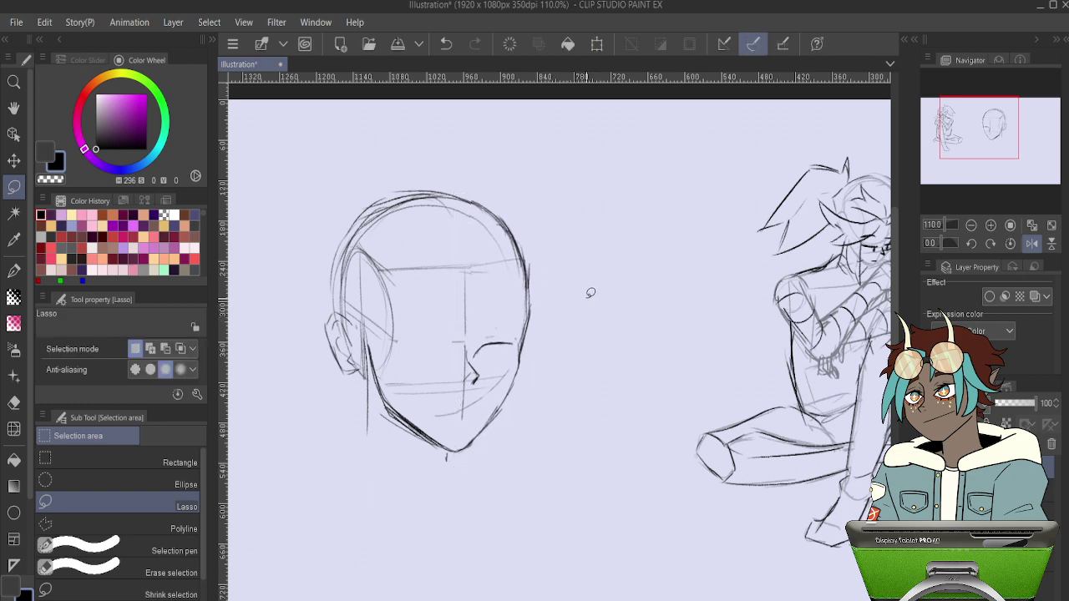
key("h")
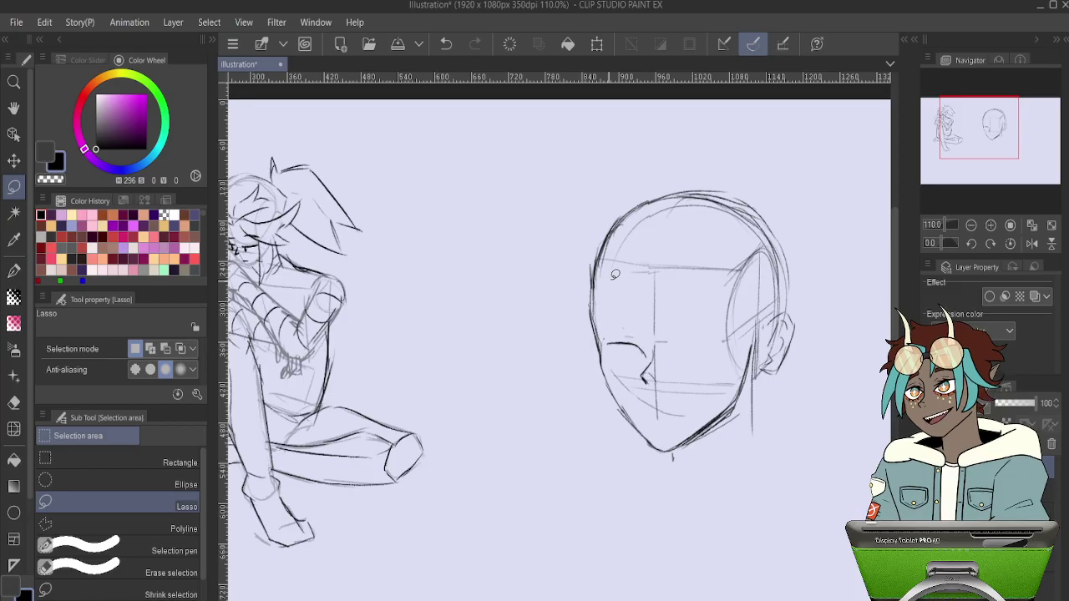
Try to draw the near eye's upper lid with the Real G-Pen along the eye line.
scroll(615, 274, "down", 2)
scroll(640, 274, "up", 7)
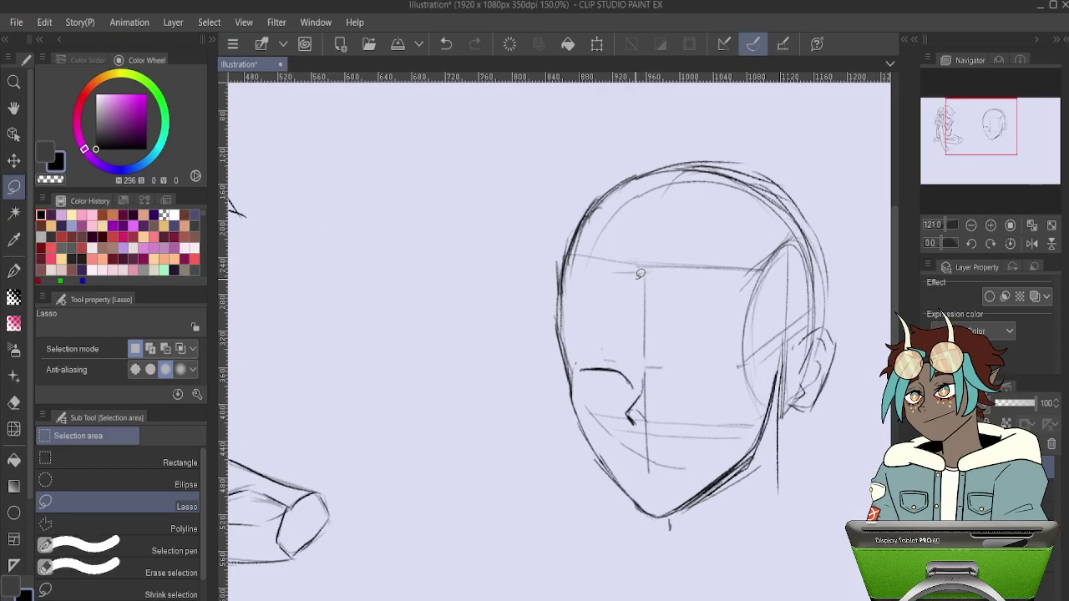
scroll(640, 274, "down", 10)
scroll(672, 279, "up", 3)
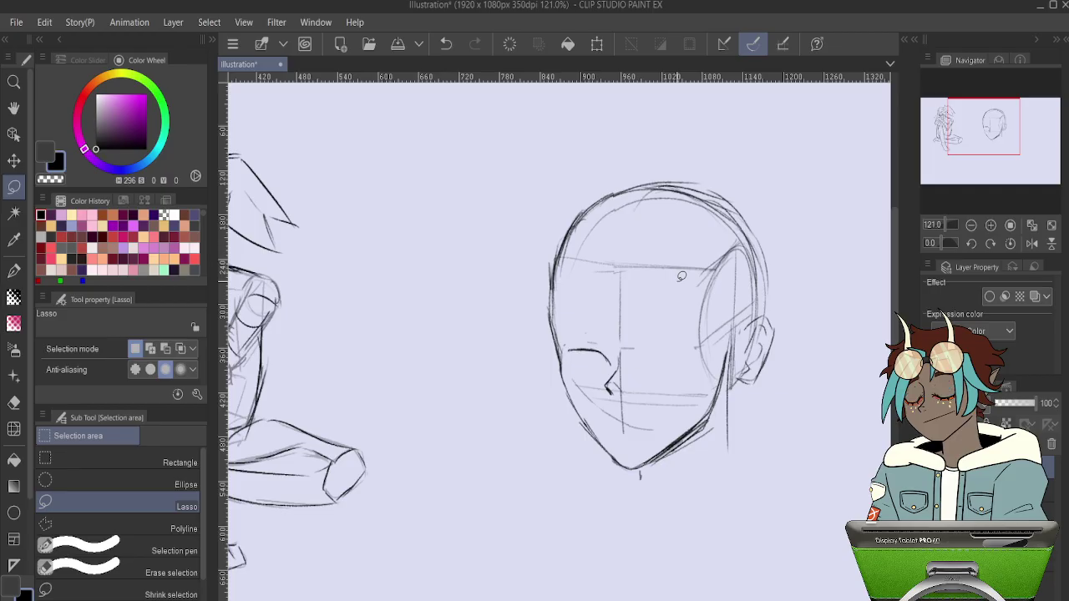
scroll(681, 276, "up", 1)
key("p")
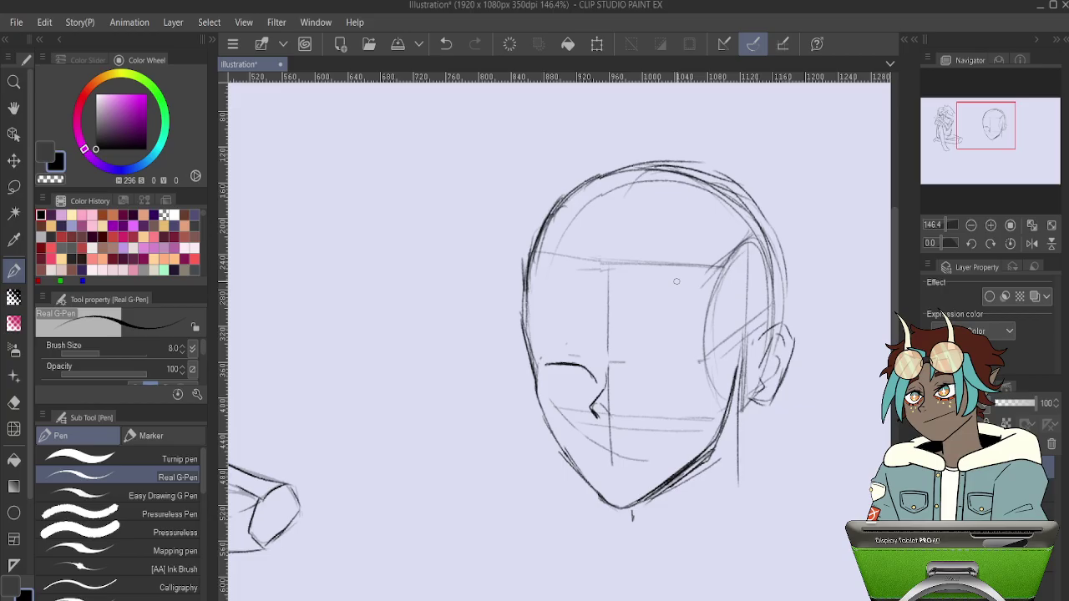
left_click_drag(637, 385, 702, 364)
scroll(719, 343, "up", 2)
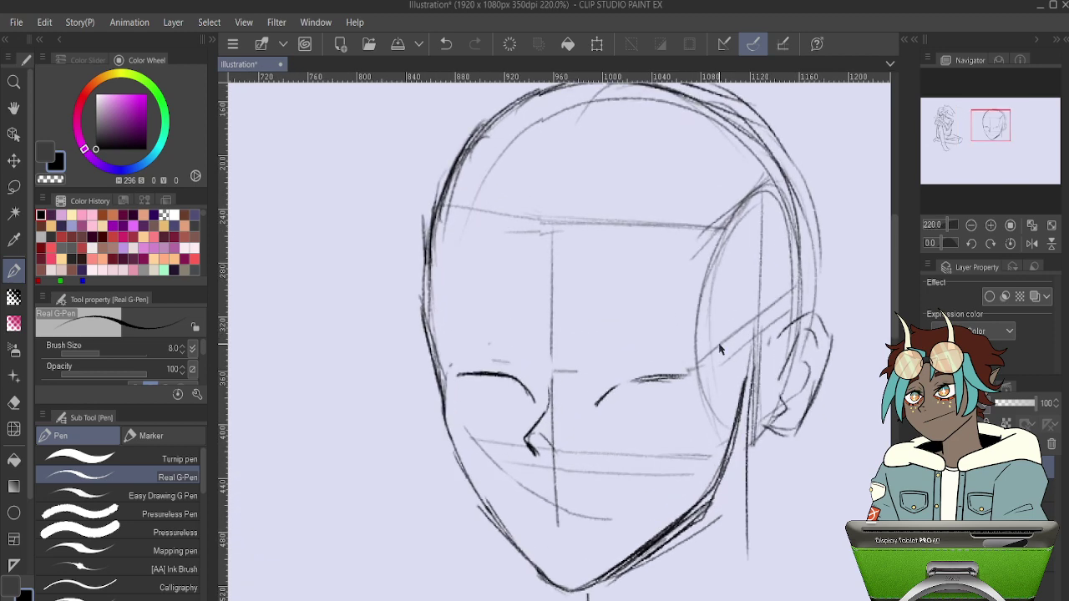
key("ctrl+z")
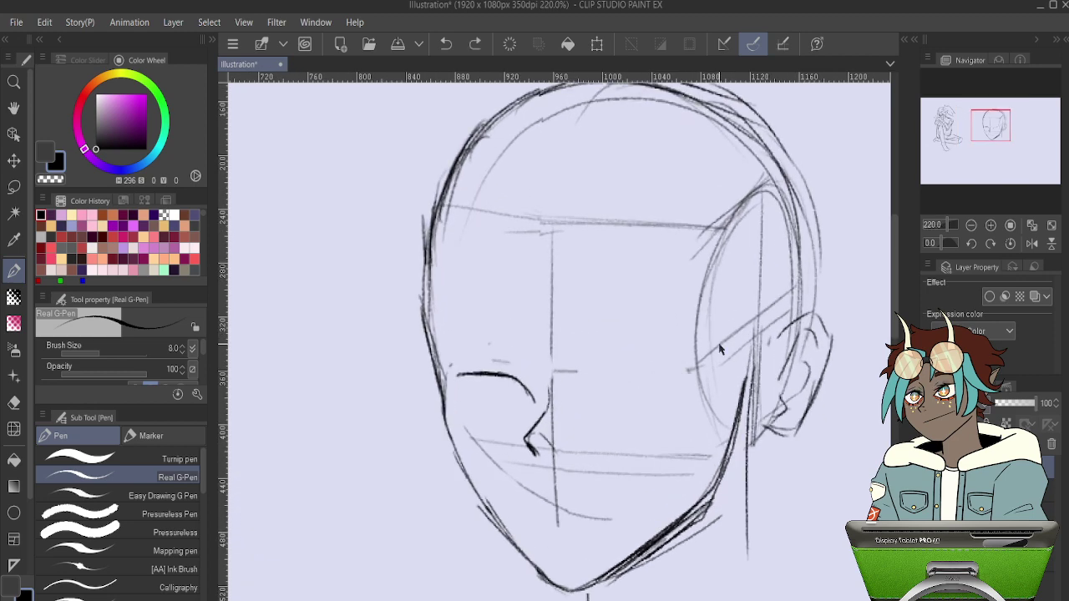
Try to rework the far eye's upper lid and outer corner with short extra strokes.
left_click_drag(502, 343, 548, 367)
key("ctrl+z")
left_click_drag(453, 392, 497, 373)
key("ctrl+z")
key("ctrl+z")
mouse_move(452, 368)
left_mouse_down()
mouse_move(522, 385)
mouse_move(501, 412)
left_mouse_up()
mouse_move(452, 373)
left_mouse_down()
mouse_move(474, 405)
mouse_move(478, 396)
left_mouse_up()
key("ctrl+z")
key("ctrl+z")
key("ctrl+z")
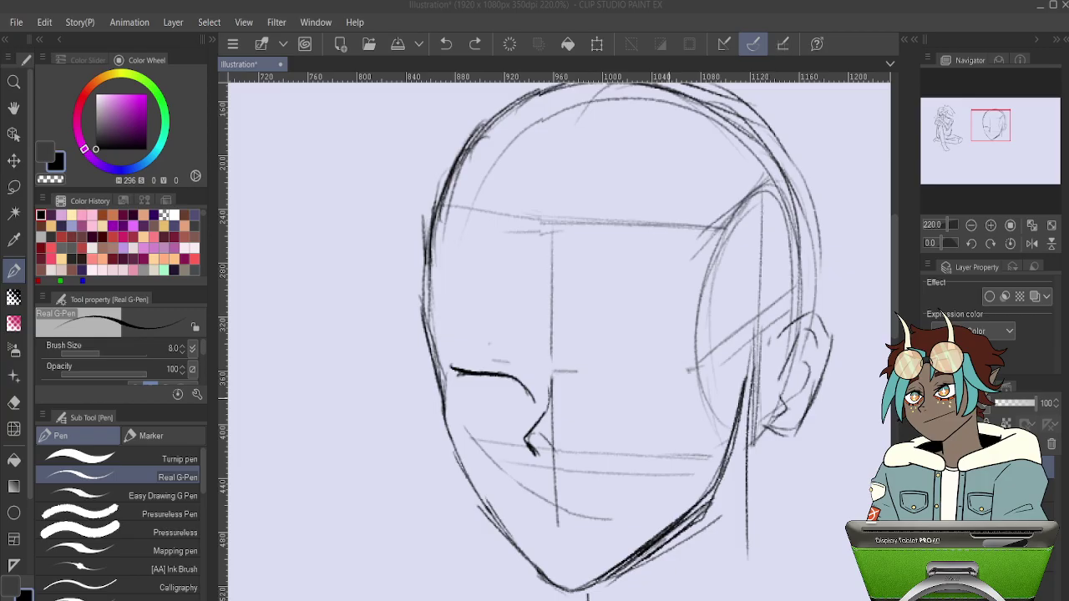
Erase the far eye's upper lid with the Hard eraser and draw a thick, nearly flat upper lid for the near eye.
scroll(580, 354, "up", 2)
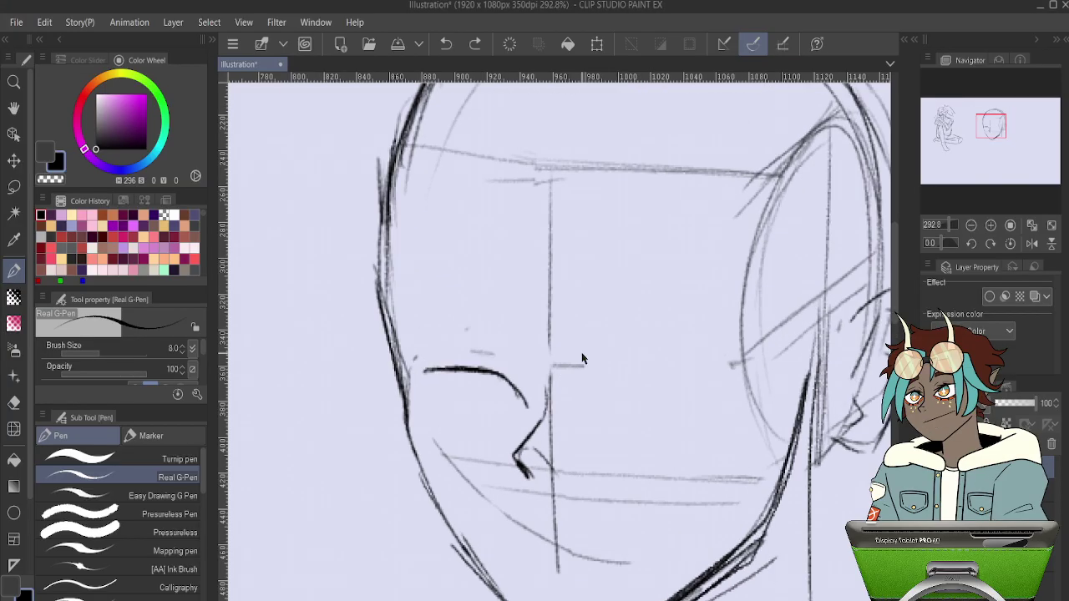
key("e")
left_click_drag(442, 358, 501, 353)
key("p")
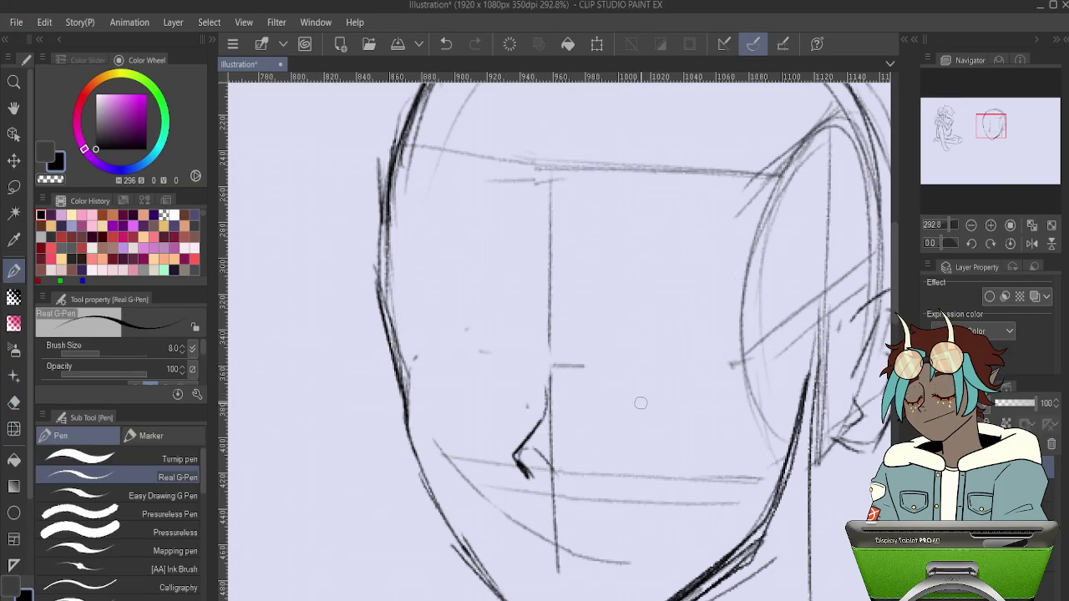
mouse_move(594, 401)
left_mouse_down()
mouse_move(717, 401)
mouse_move(587, 398)
mouse_move(725, 406)
left_mouse_up()
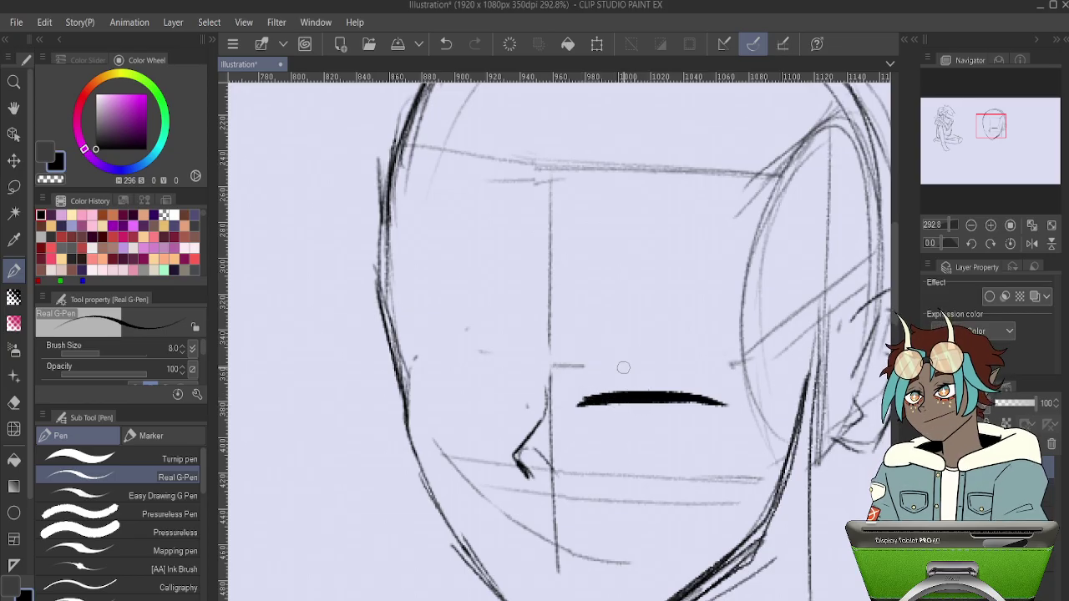
left_click_drag(628, 401, 571, 401)
Try to sketch the near eye's side edges and lower lid beneath the thick upper lid.
left_click_drag(707, 415, 615, 452)
left_click_drag(588, 408, 660, 451)
mouse_move(710, 408)
left_mouse_down()
mouse_move(688, 449)
mouse_move(631, 456)
left_mouse_up()
key("ctrl+z")
key("ctrl+z")
key("ctrl+z")
left_click_drag(718, 408, 696, 443)
key("ctrl+z")
mouse_move(719, 407)
left_mouse_down()
mouse_move(689, 447)
mouse_move(623, 448)
left_mouse_up()
key("ctrl+z")
key("ctrl+z")
key("ctrl+z")
Try to sketch an alternative eye shape with a curved upper lid above the near eye.
mouse_move(593, 332)
left_mouse_down()
mouse_move(631, 294)
mouse_move(720, 295)
mouse_move(681, 339)
left_mouse_up()
left_click_drag(678, 344, 612, 346)
key("ctrl+z")
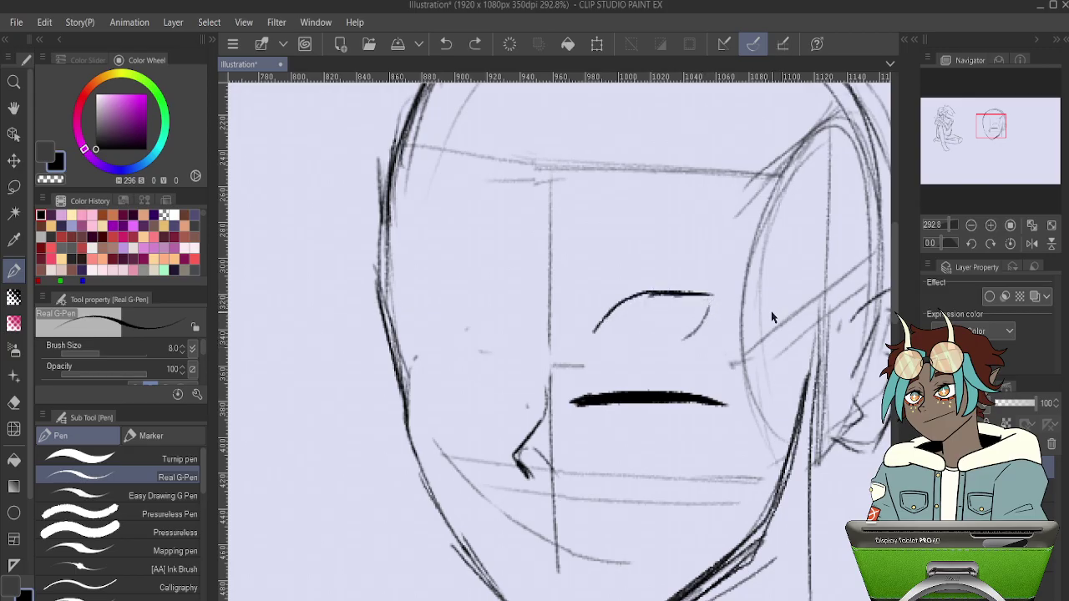
key("ctrl+z")
key("ctrl+z")
key("ctrl+z")
key("ctrl+z")
Draw the near eye's inner corner, slanted outer edge and curved lower lid segments beneath the upper lid.
mouse_move(594, 413)
left_mouse_down()
mouse_move(577, 439)
mouse_move(612, 401)
mouse_move(582, 429)
mouse_move(612, 445)
left_mouse_up()
key("ctrl+z")
key("ctrl+z")
key("ctrl+z")
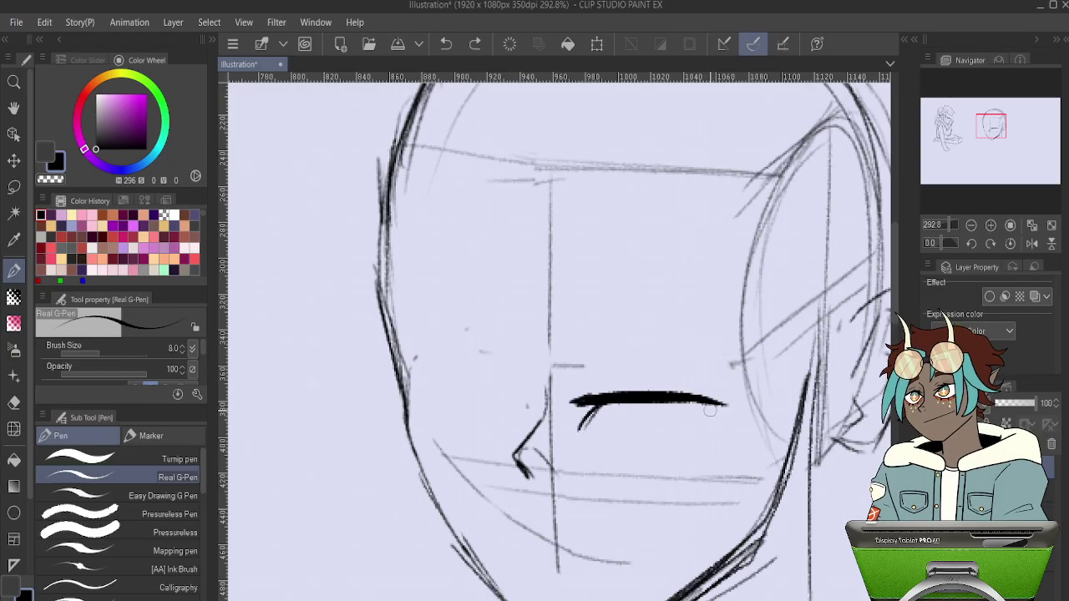
left_click_drag(711, 409, 687, 444)
left_click_drag(578, 436, 598, 407)
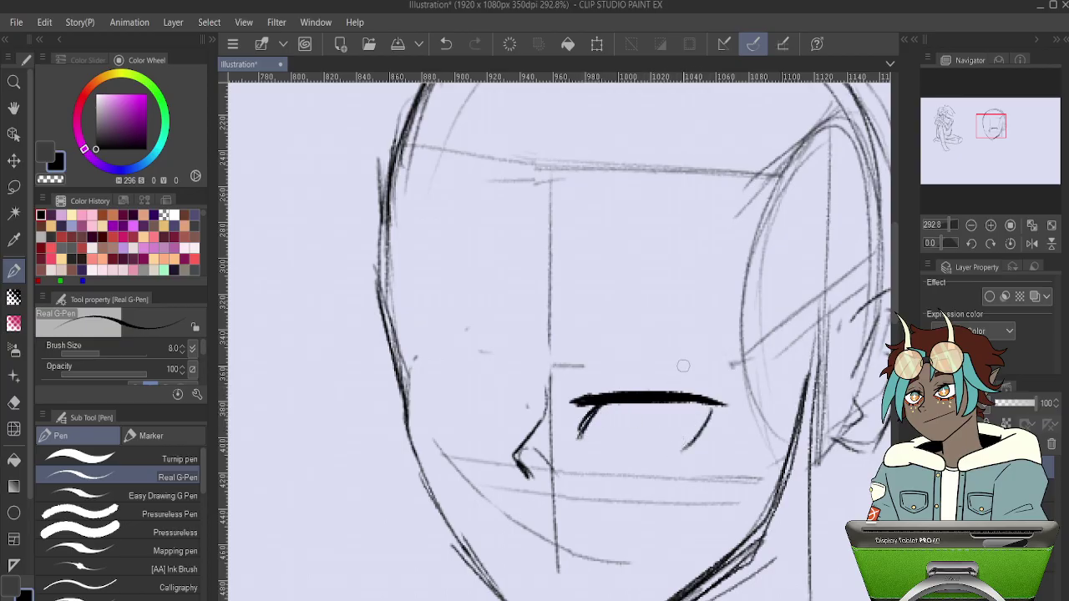
left_click_drag(582, 435, 622, 449)
left_click_drag(692, 445, 654, 452)
left_click_drag(710, 415, 696, 447)
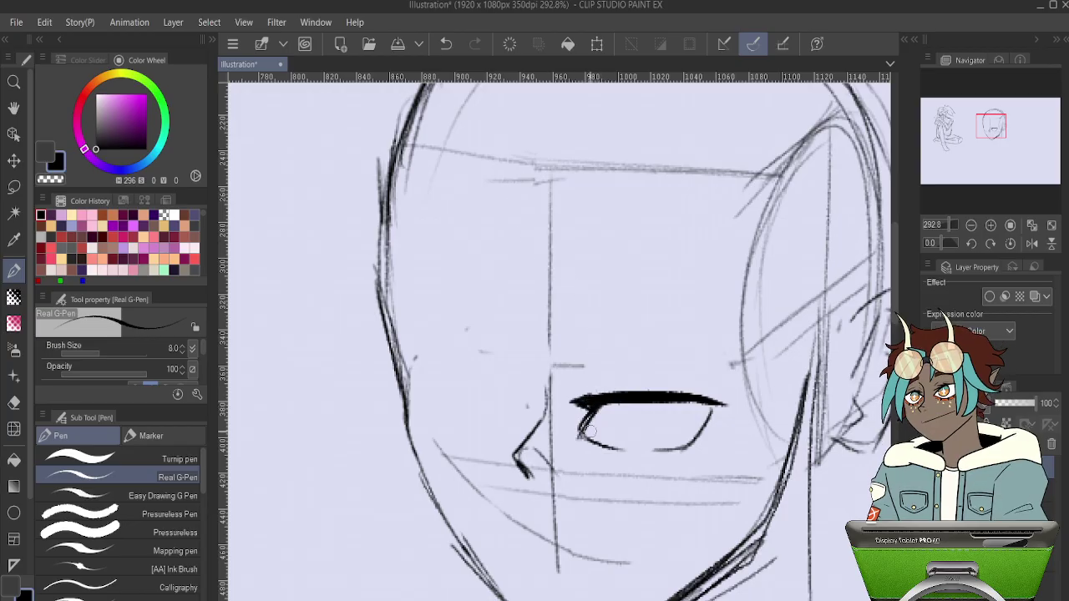
Erase the near eye's slanted inner corner and redraw it as a curve running down into the lower lid.
key("e")
left_click_drag(592, 422, 600, 443)
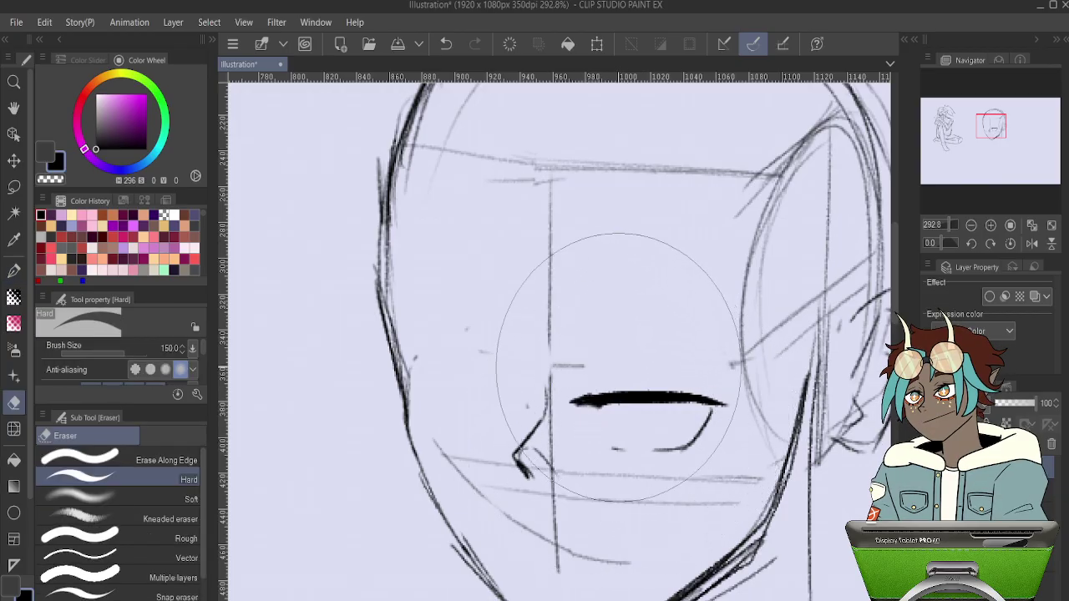
key("p")
mouse_move(589, 405)
left_mouse_down()
mouse_move(603, 432)
mouse_move(659, 450)
left_mouse_up()
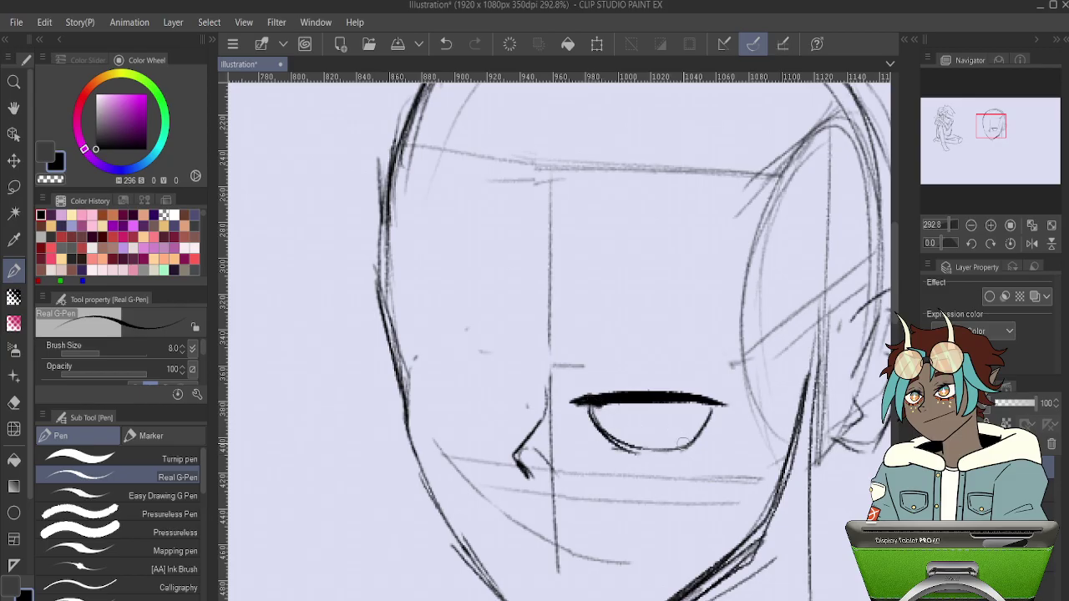
Join and darken the near eye's lower lid and thicken its rim toward the outer corner.
mouse_move(713, 406)
left_mouse_down()
mouse_move(702, 430)
mouse_move(645, 451)
left_mouse_up()
mouse_move(704, 431)
left_mouse_down()
mouse_move(634, 450)
mouse_move(655, 449)
left_mouse_up()
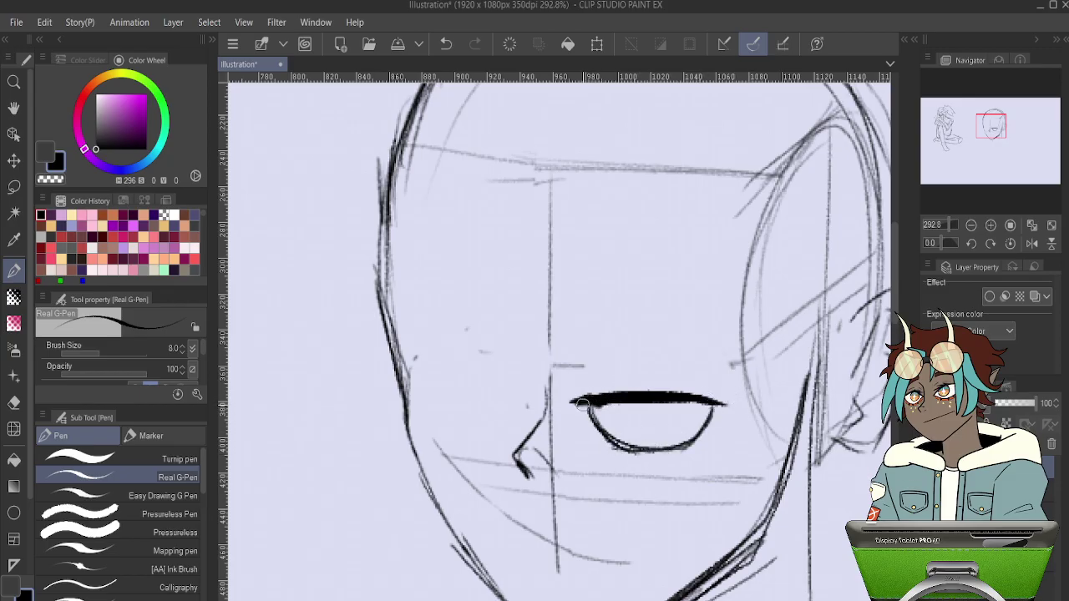
mouse_move(592, 411)
left_mouse_down()
mouse_move(609, 441)
mouse_move(653, 448)
left_mouse_up()
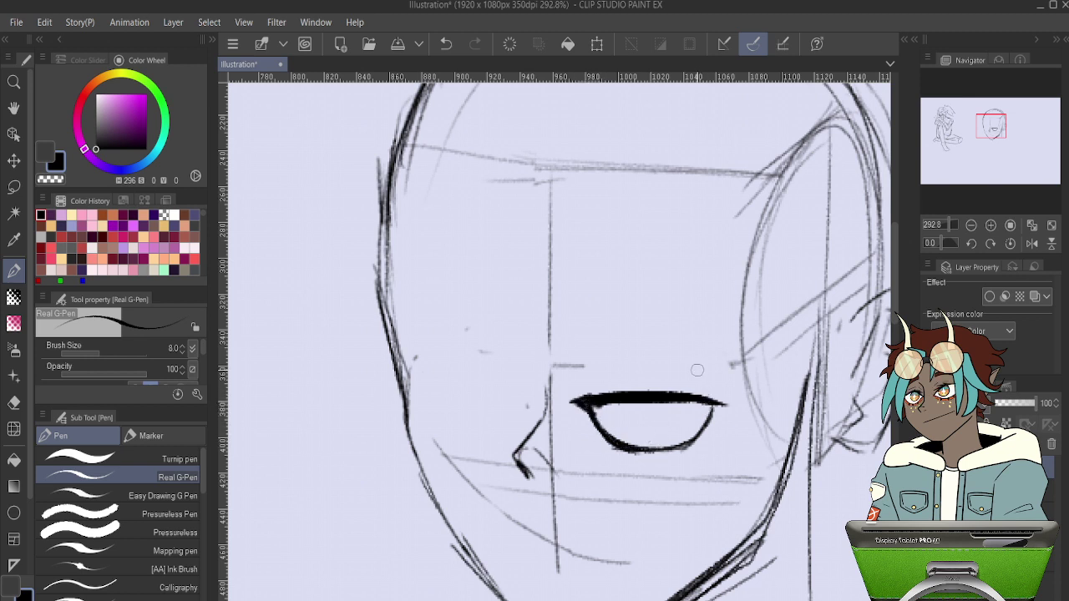
mouse_move(683, 444)
left_mouse_down()
mouse_move(714, 404)
mouse_move(683, 447)
mouse_move(688, 398)
mouse_move(680, 444)
mouse_move(701, 414)
mouse_move(669, 439)
left_mouse_up()
key("ctrl+z")
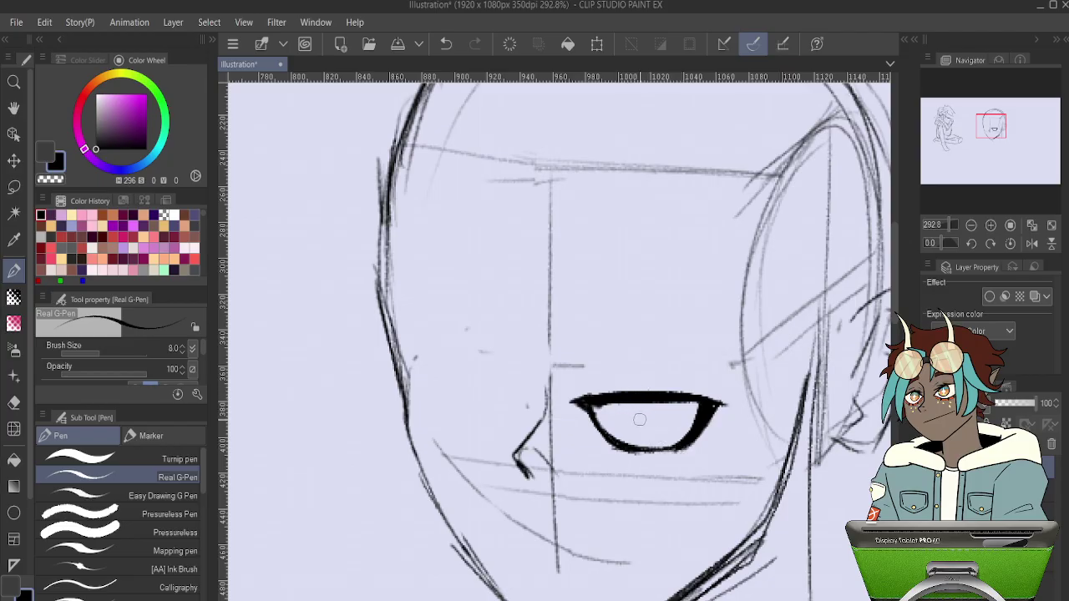
Draw a ringed iris with a vertical pupil in the near eye and a pointed spike under the lower lid.
mouse_move(626, 399)
left_mouse_down()
mouse_move(670, 404)
mouse_move(660, 427)
mouse_move(634, 432)
mouse_move(664, 426)
left_mouse_up()
key("ctrl+z")
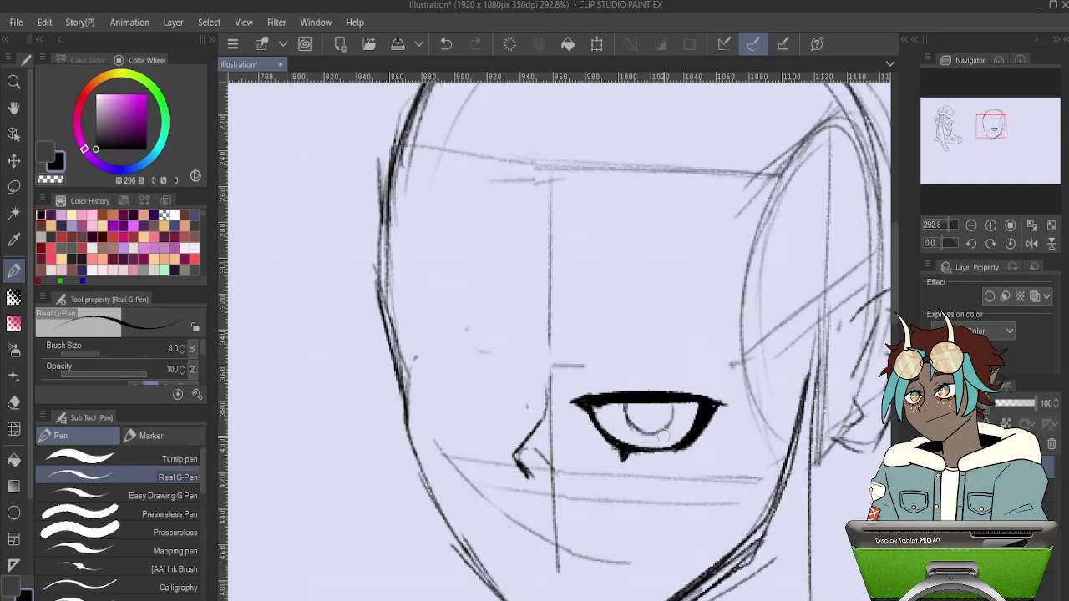
key("ctrl+z")
left_click_drag(589, 408, 592, 413)
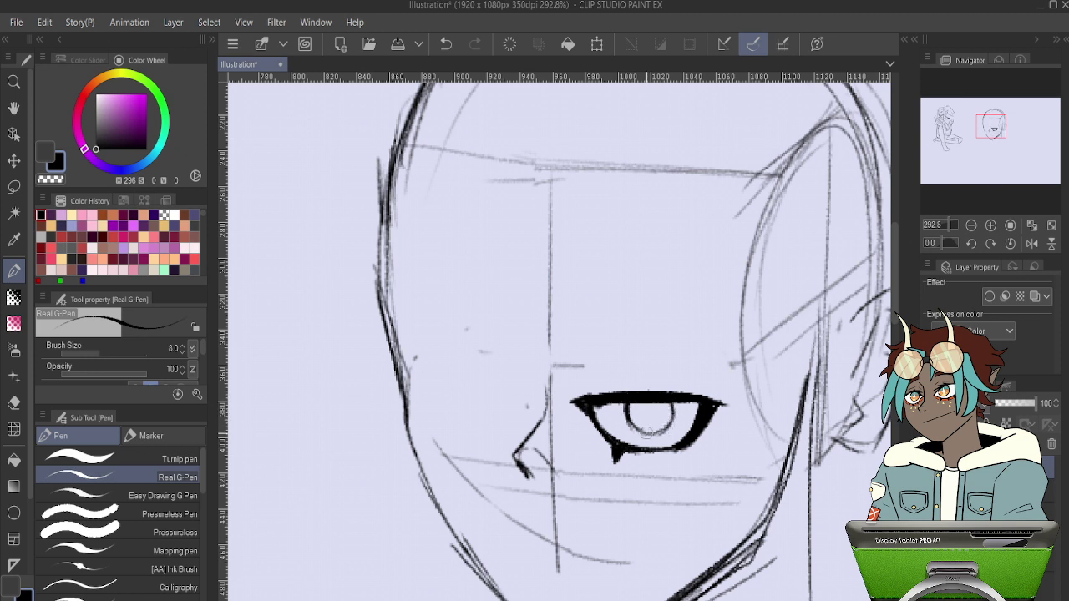
mouse_move(638, 403)
left_mouse_down()
mouse_move(664, 422)
mouse_move(652, 417)
left_mouse_up()
key("ctrl+z")
Try to sketch a first mouth stroke beneath the nose.
left_click_drag(599, 492, 553, 372)
mouse_move(502, 446)
left_mouse_down()
mouse_move(538, 433)
mouse_move(471, 419)
mouse_move(534, 446)
mouse_move(504, 444)
mouse_move(542, 446)
mouse_move(473, 403)
mouse_move(548, 438)
mouse_move(506, 460)
mouse_move(499, 447)
mouse_move(528, 461)
left_mouse_up()
key("ctrl+z")
key("ctrl+z")
key("ctrl+z")
key("ctrl+z")
key("ctrl+z")
key("ctrl+z")
key("ctrl+z")
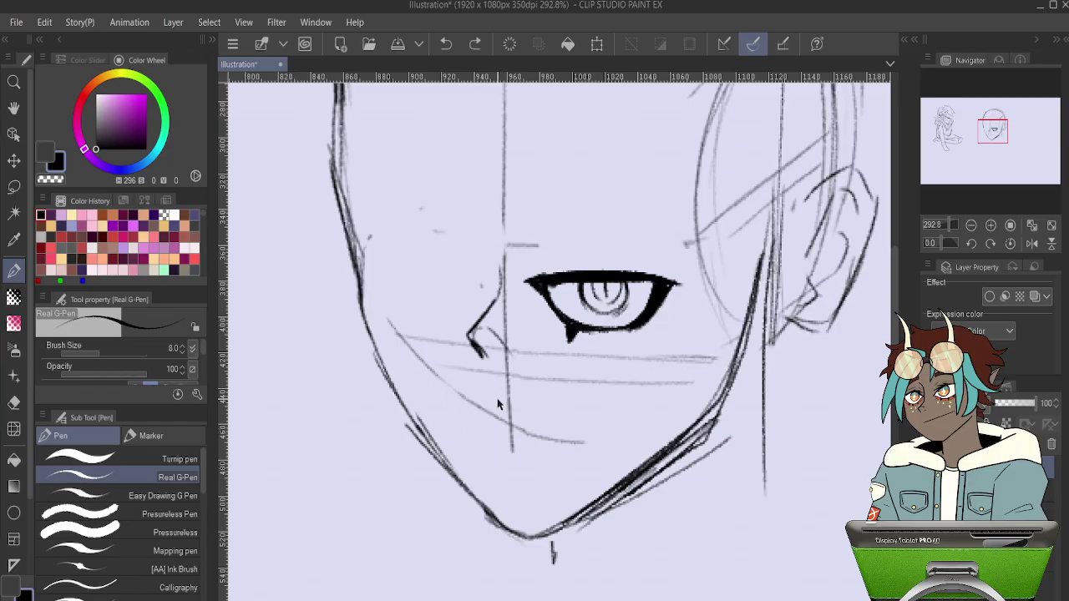
Sketch small curved upper and lower lips on the centre line beneath the nose.
mouse_move(473, 426)
left_mouse_down()
mouse_move(484, 407)
mouse_move(540, 420)
left_mouse_up()
key("ctrl+z")
key("ctrl+z")
mouse_move(292, 444)
left_mouse_down()
mouse_move(295, 470)
mouse_move(332, 451)
mouse_move(338, 472)
mouse_move(308, 474)
left_mouse_up()
key("ctrl+z")
key("ctrl+z")
key("ctrl+z")
mouse_move(477, 403)
left_mouse_down()
mouse_move(484, 421)
mouse_move(486, 397)
mouse_move(524, 413)
mouse_move(499, 426)
mouse_move(499, 446)
mouse_move(522, 437)
mouse_move(506, 446)
left_mouse_up()
key("ctrl+z")
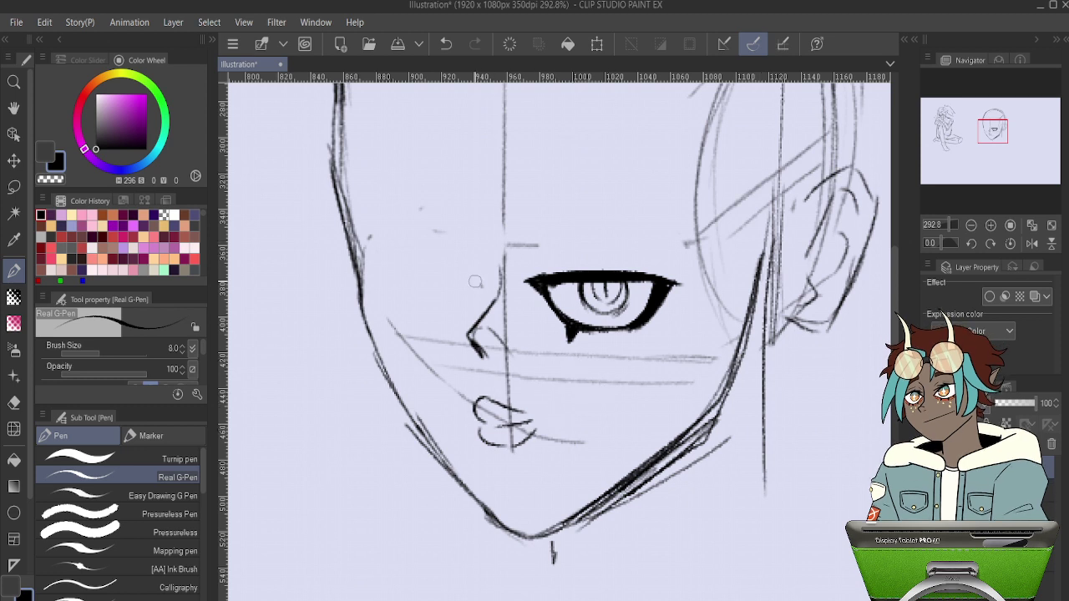
Lasso the nose and move it down the face with a transform.
key("m")
mouse_move(505, 251)
left_mouse_down()
mouse_move(472, 342)
mouse_move(517, 259)
left_mouse_up()
key("ctrl+r")
key("ctrl+t")
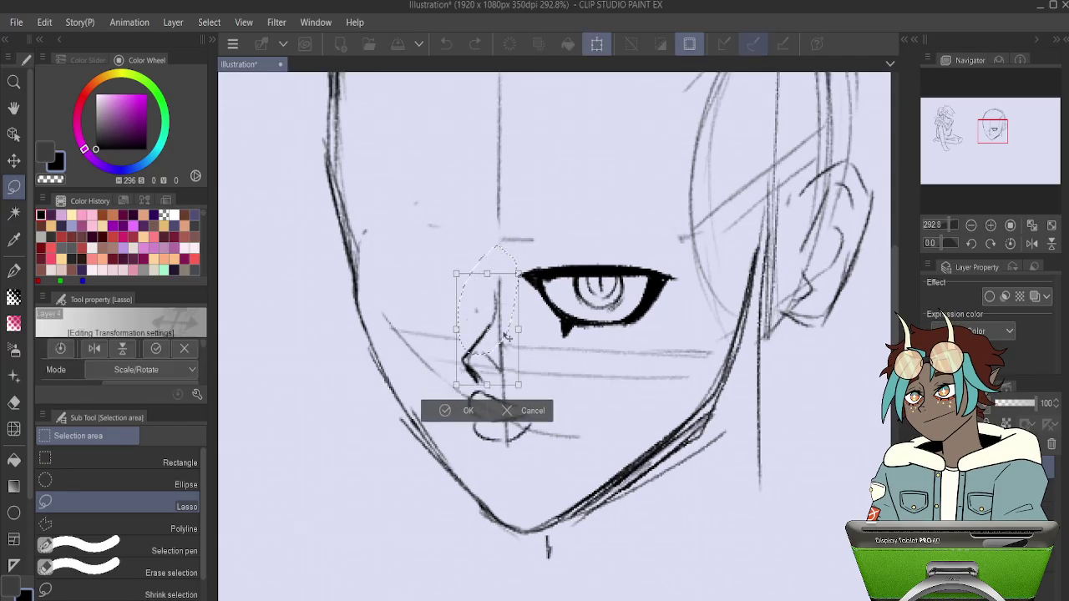
key("Return")
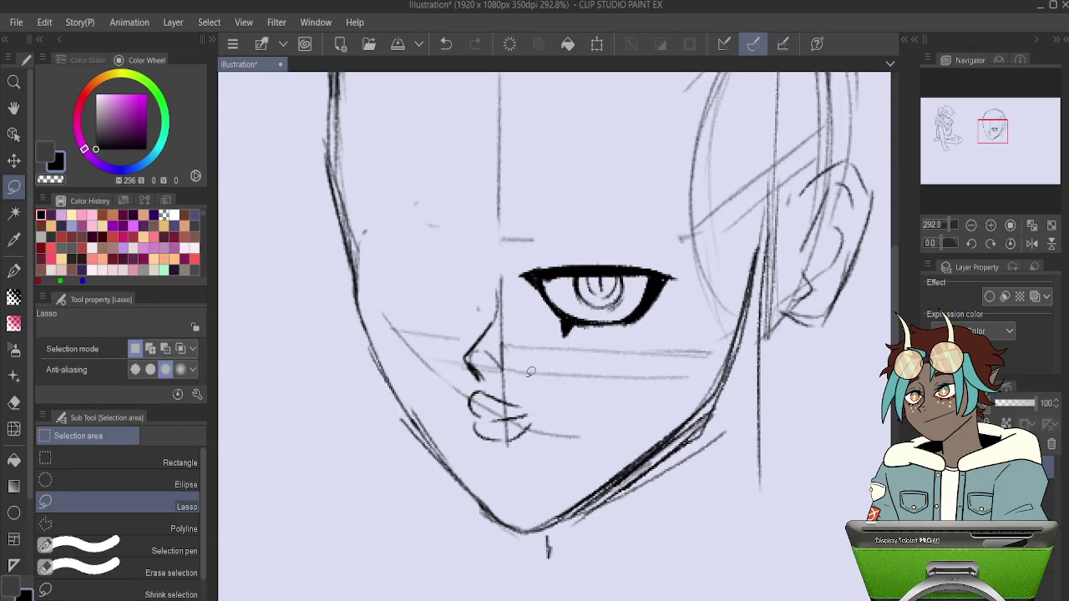
Lasso the lips, move them slightly lower toward the chin with a transform, and clear the selection.
mouse_move(498, 384)
left_mouse_down()
mouse_move(556, 434)
mouse_move(525, 387)
left_mouse_up()
key("ctrl+t")
left_click_drag(532, 431, 539, 449)
key("Return")
key("ctrl+d")
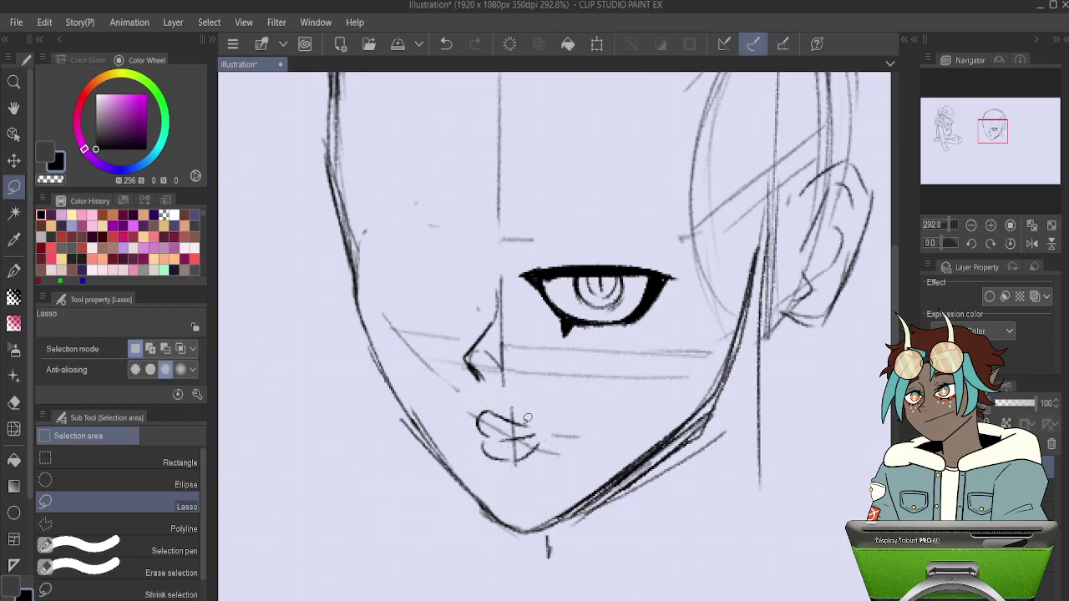
Erase the lips and the guide lines around them with the Hard eraser.
key("e")
key("ctrl+z")
mouse_move(501, 454)
left_mouse_down()
mouse_move(516, 433)
mouse_move(541, 424)
left_mouse_up()
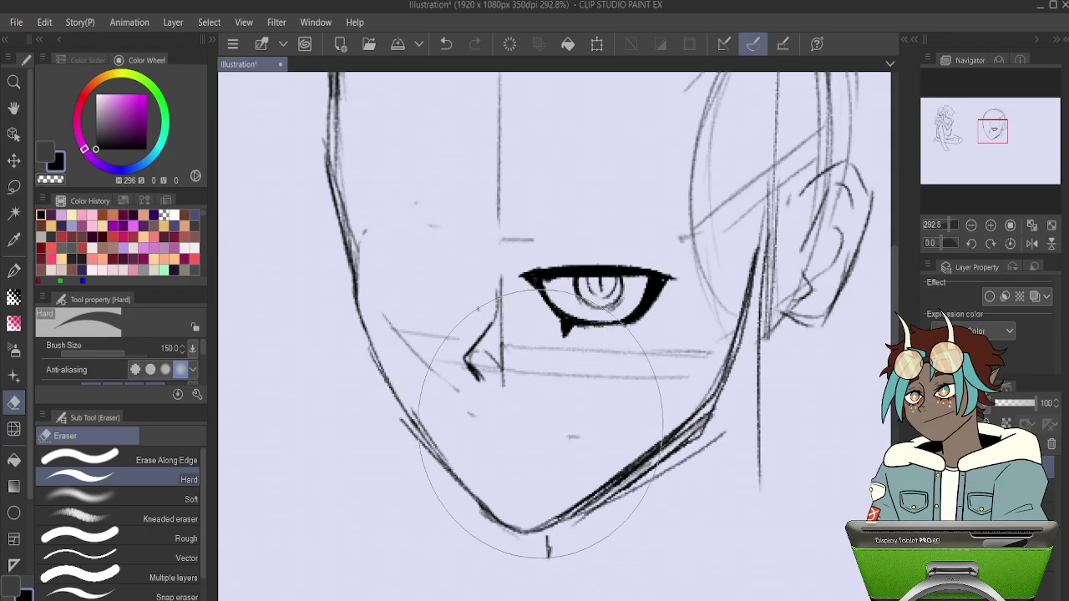
Draw the mouth as a single nearly straight horizontal line between the nose and chin.
key("p")
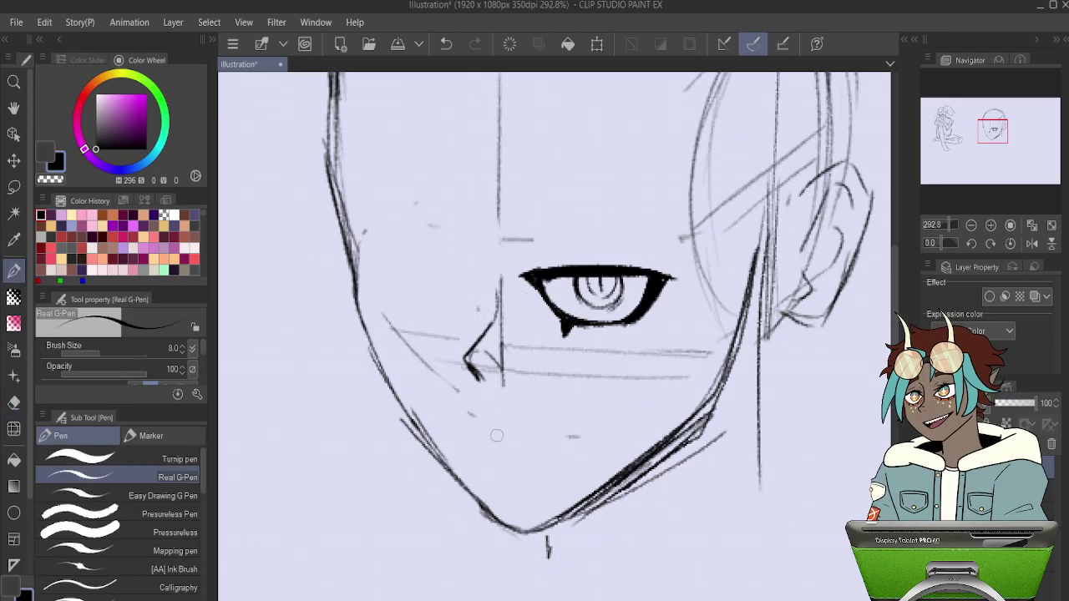
left_click_drag(483, 444, 553, 452)
key("ctrl+z")
left_click_drag(465, 445, 583, 445)
key("ctrl+z")
left_click_drag(488, 446, 598, 448)
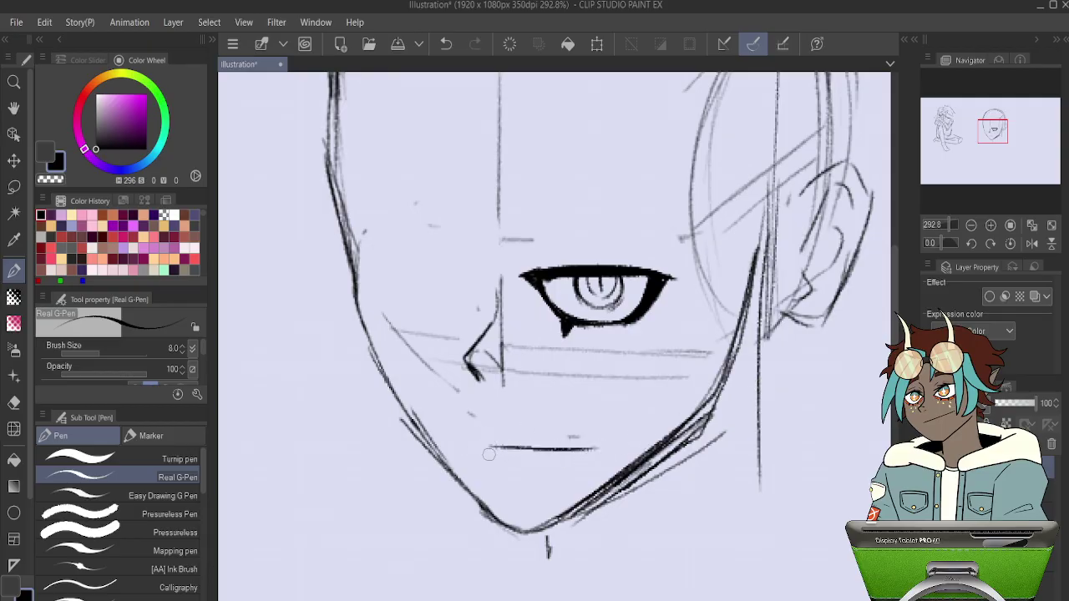
Add a short lower-lip stroke beneath the left end of the mouth line.
left_click_drag(487, 450, 590, 456)
key("ctrl+z")
left_click_drag(514, 460, 588, 449)
key("ctrl+z")
left_click_drag(501, 432, 528, 441)
left_click_drag(679, 241, 603, 329)
key("ctrl+z")
scroll(565, 328, "down", 5)
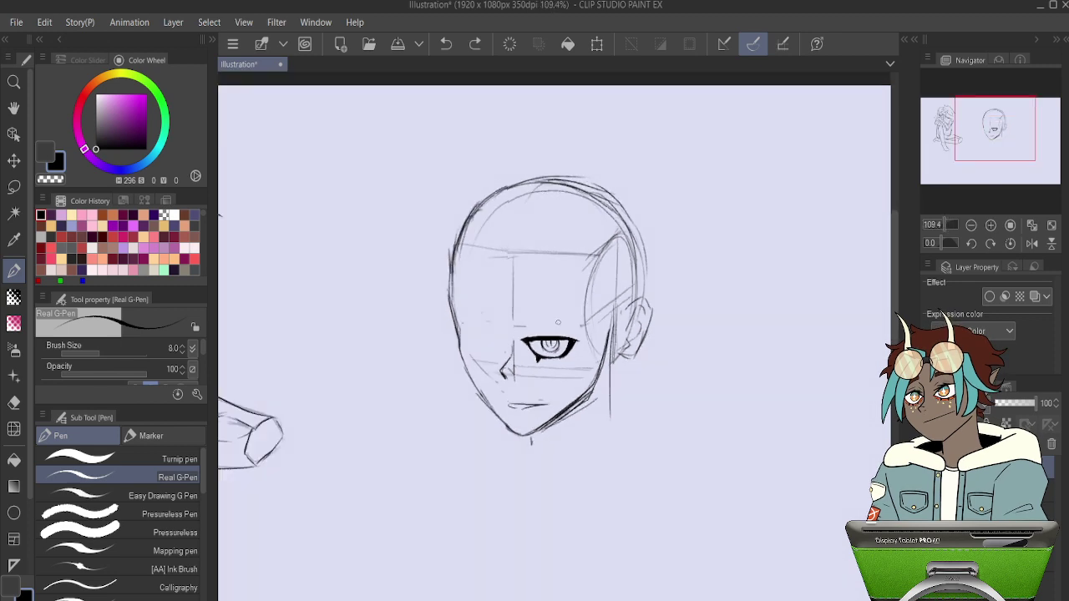
scroll(553, 330, "up", 3)
scroll(524, 367, "up", 2)
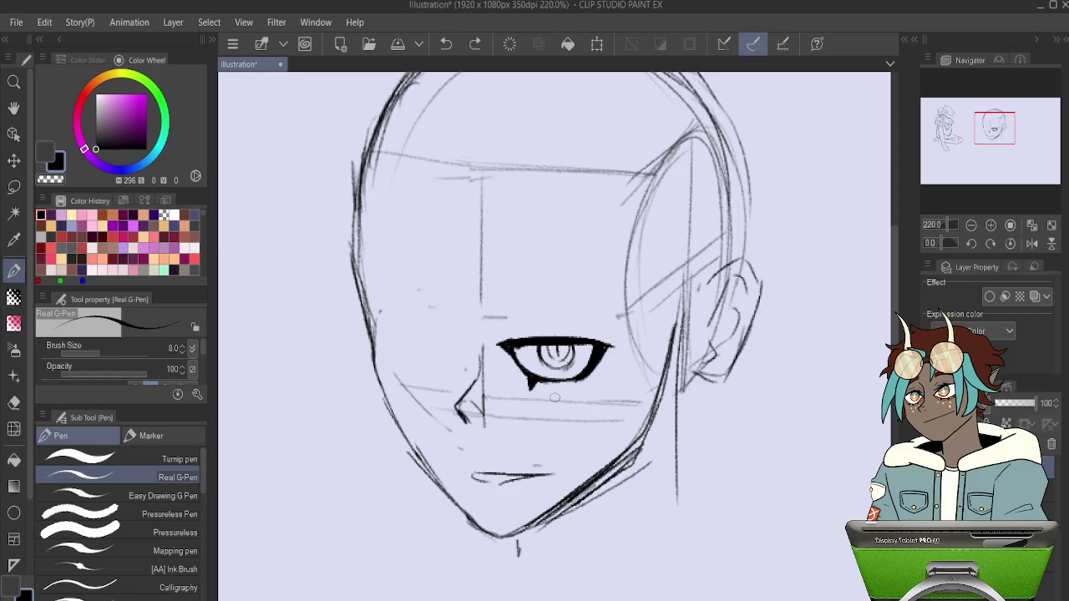
Lasso the mouth, nudge it slightly up and toward the far side of the face with a transform, and clear the selection.
key("m")
mouse_move(577, 453)
left_mouse_down()
mouse_move(468, 489)
mouse_move(579, 459)
left_mouse_up()
key("ctrl+t")
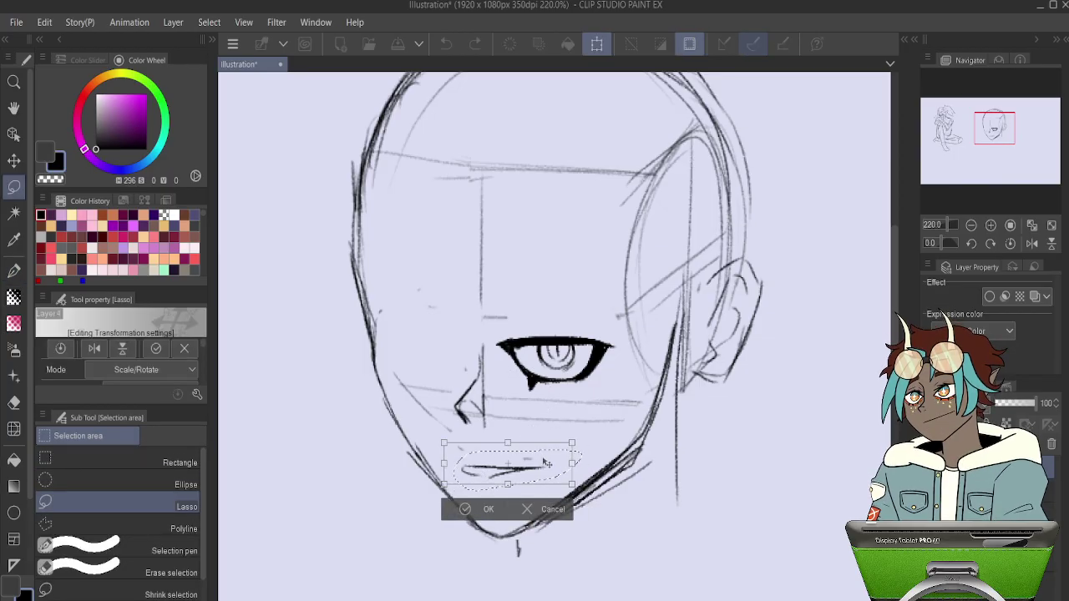
key("Return")
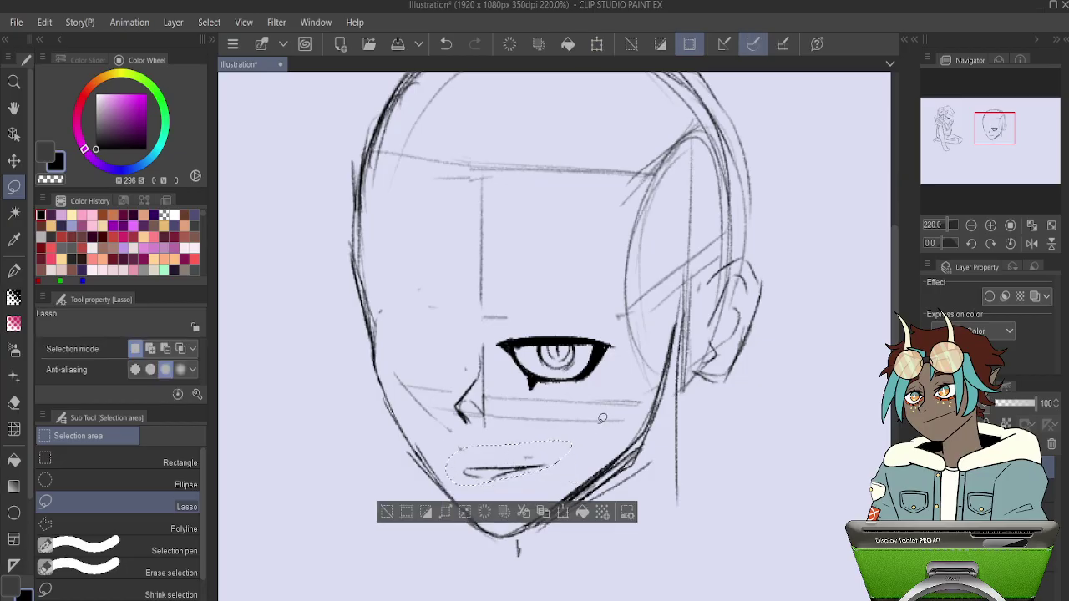
key("ctrl+d")
Lasso the near eye and transform it: shift it away from the nose, tilt its outer corner down slightly and narrow it.
mouse_move(500, 319)
left_mouse_down()
mouse_move(596, 308)
mouse_move(631, 331)
left_mouse_up()
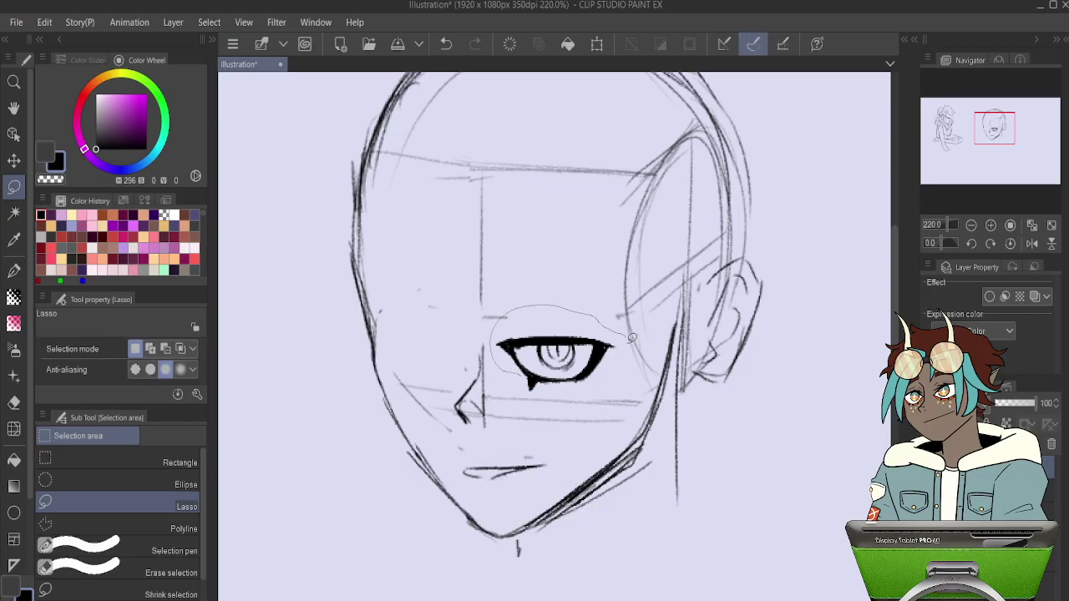
left_click_drag(512, 370, 506, 369)
key("ctrl+t")
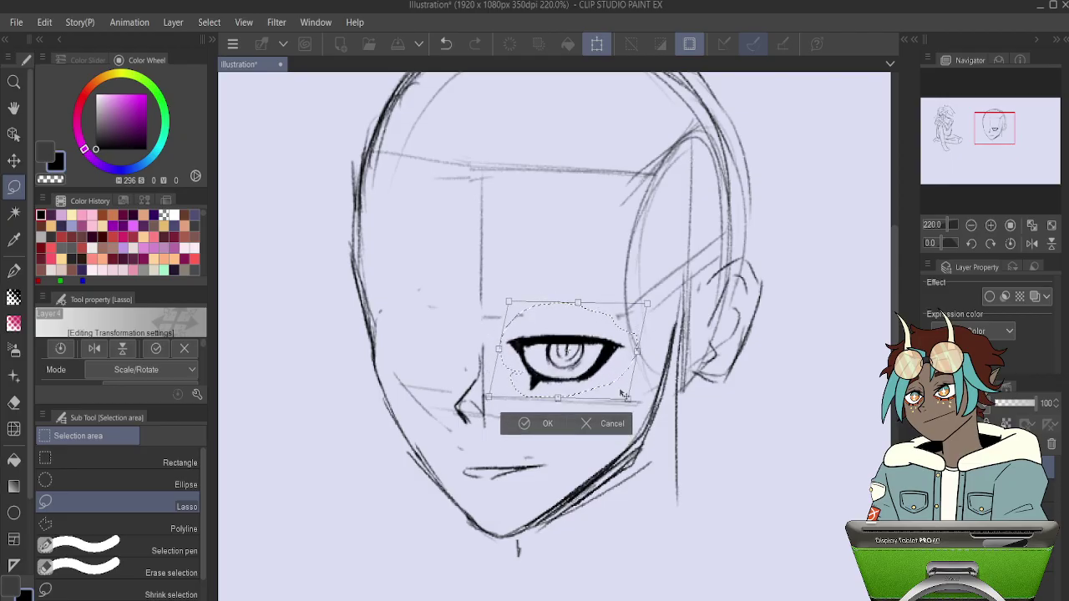
mouse_move(649, 360)
left_mouse_down()
mouse_move(654, 372)
mouse_move(657, 354)
left_mouse_up()
left_click_drag(654, 318, 648, 325)
left_click_drag(515, 294, 511, 300)
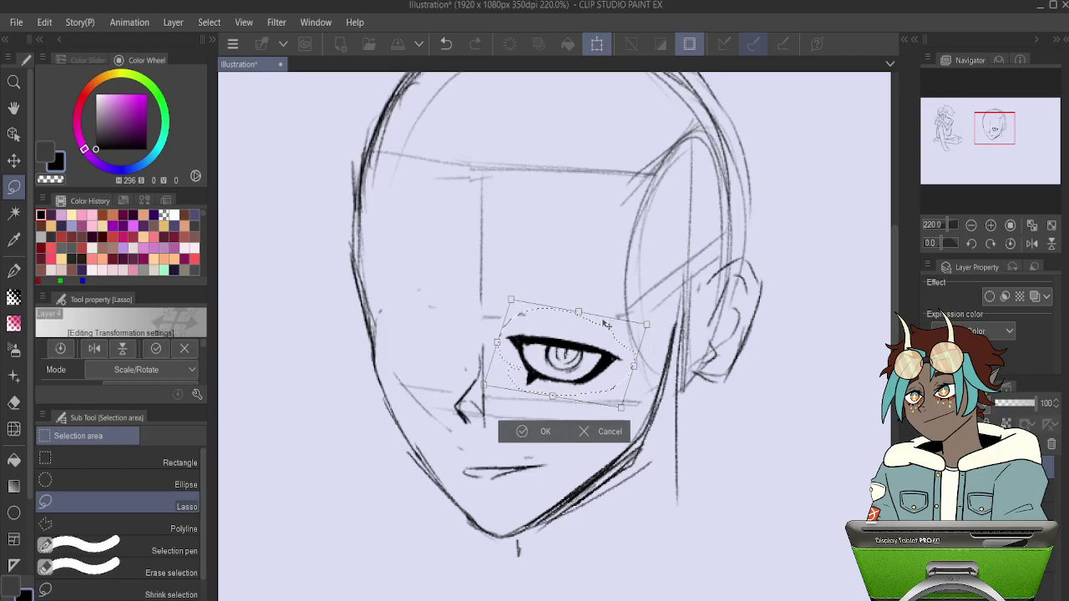
left_click_drag(633, 368, 627, 354)
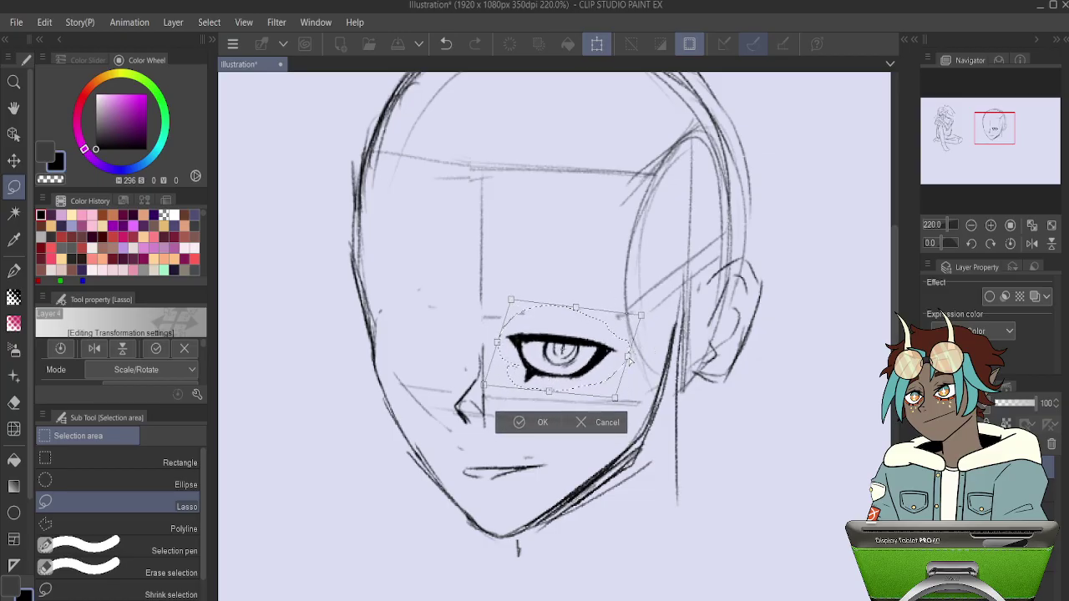
key("Return")
key("ctrl+d")
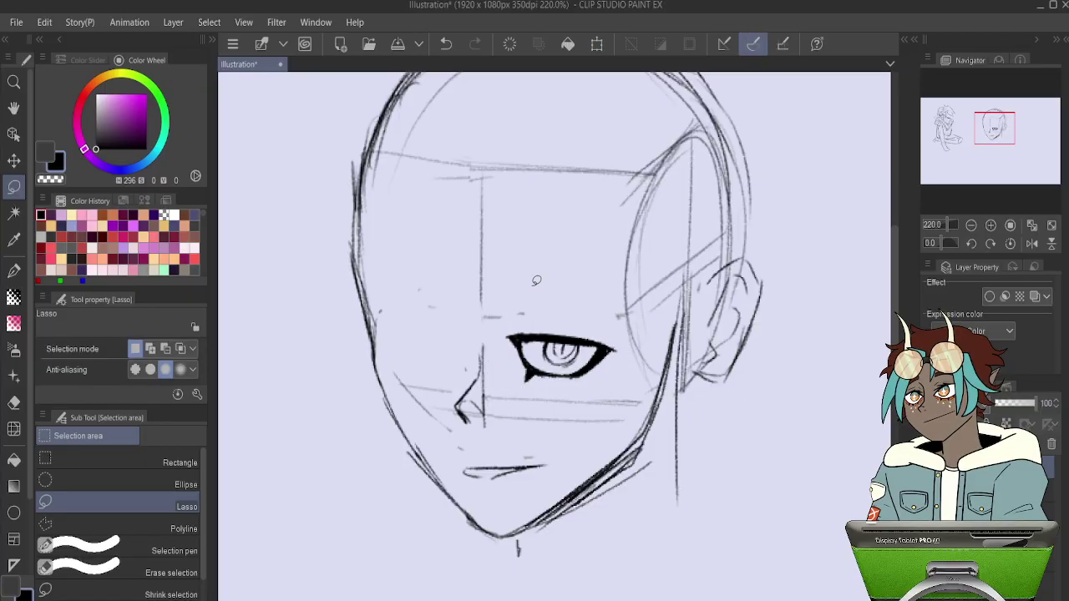
Draw the upper eyelid crease above the near eye with the Real G-Pen and fill it with fine hatching.
key("p")
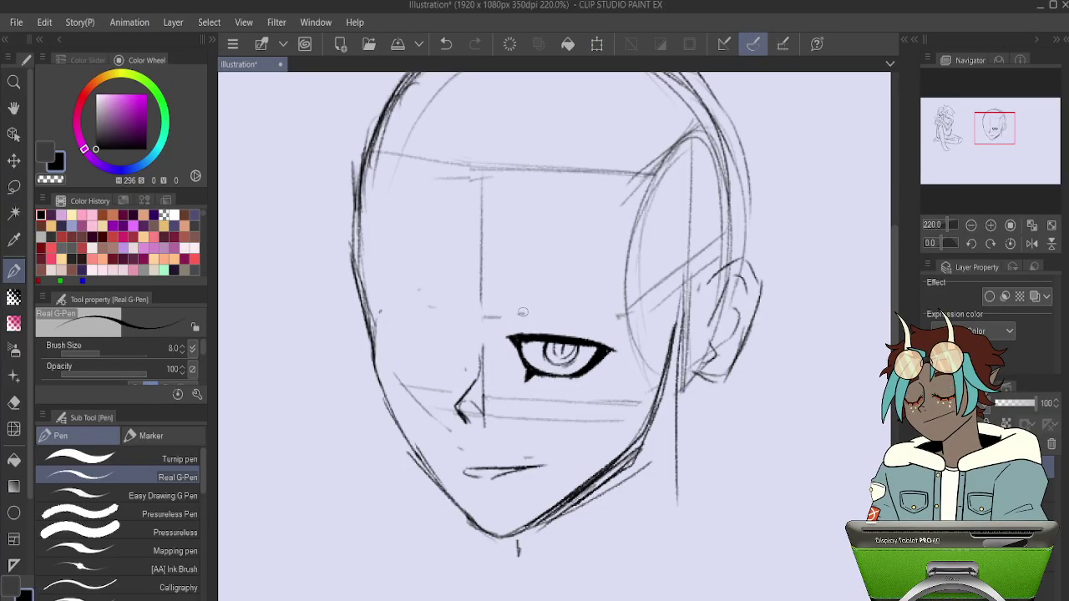
key("p")
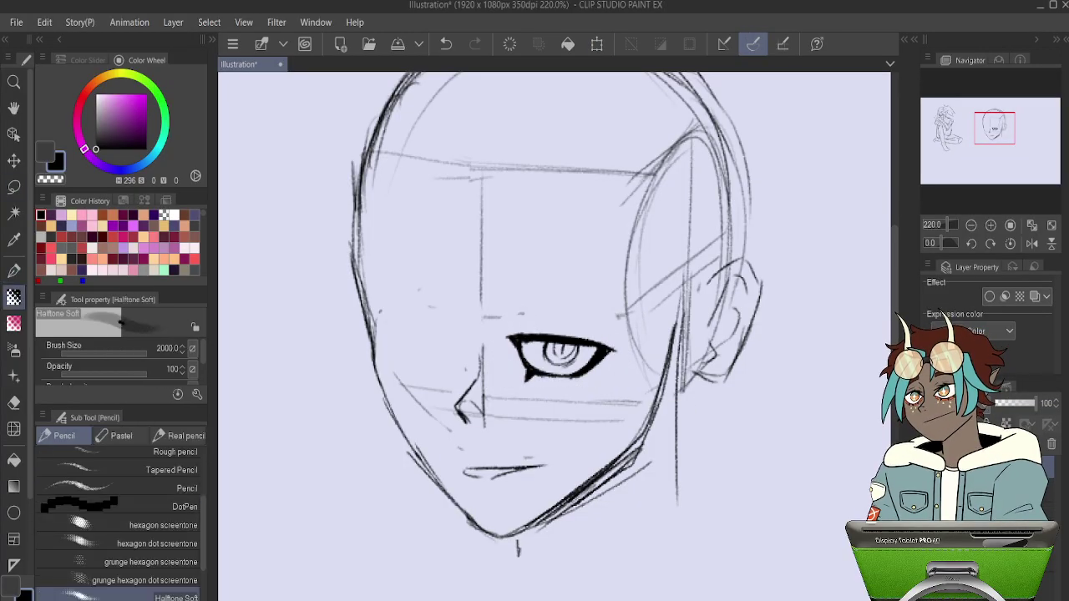
key("p")
left_click_drag(563, 316, 601, 339)
key("ctrl+z")
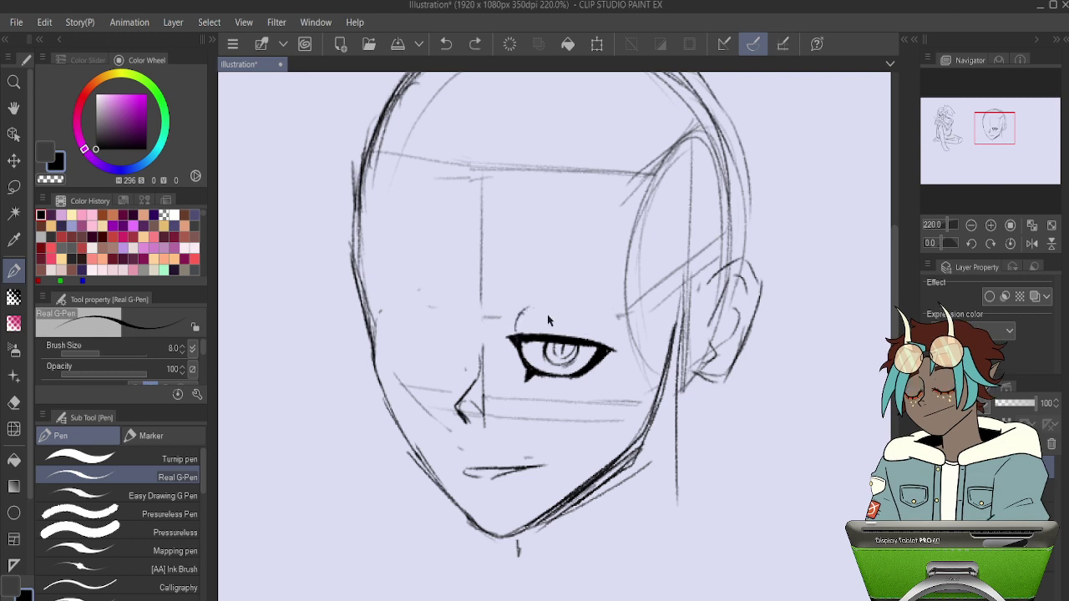
mouse_move(519, 324)
left_mouse_down()
mouse_move(538, 309)
mouse_move(617, 346)
left_mouse_up()
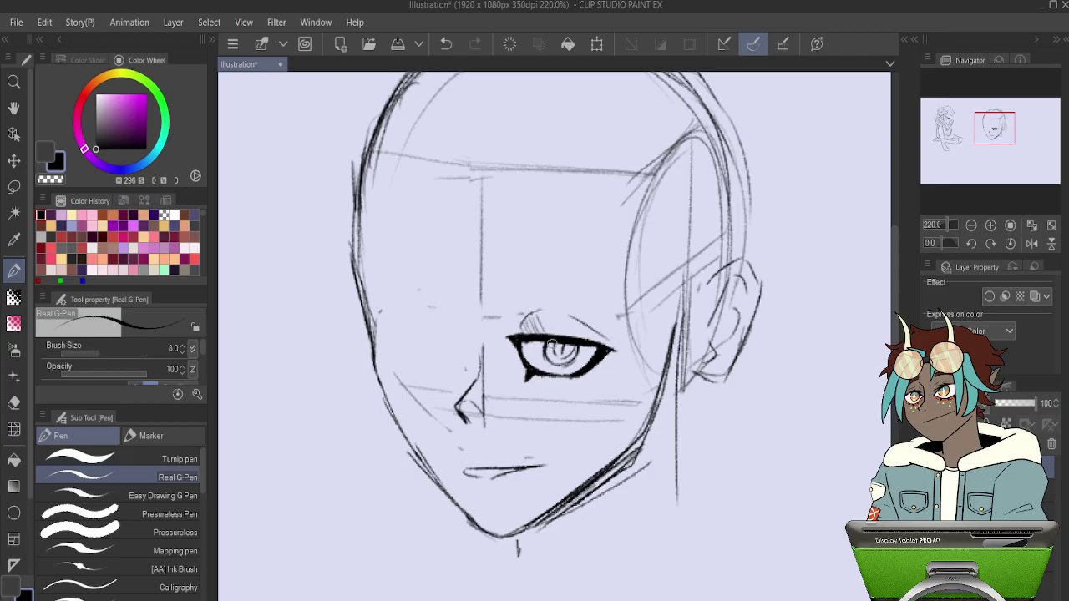
left_click_drag(549, 316, 571, 333)
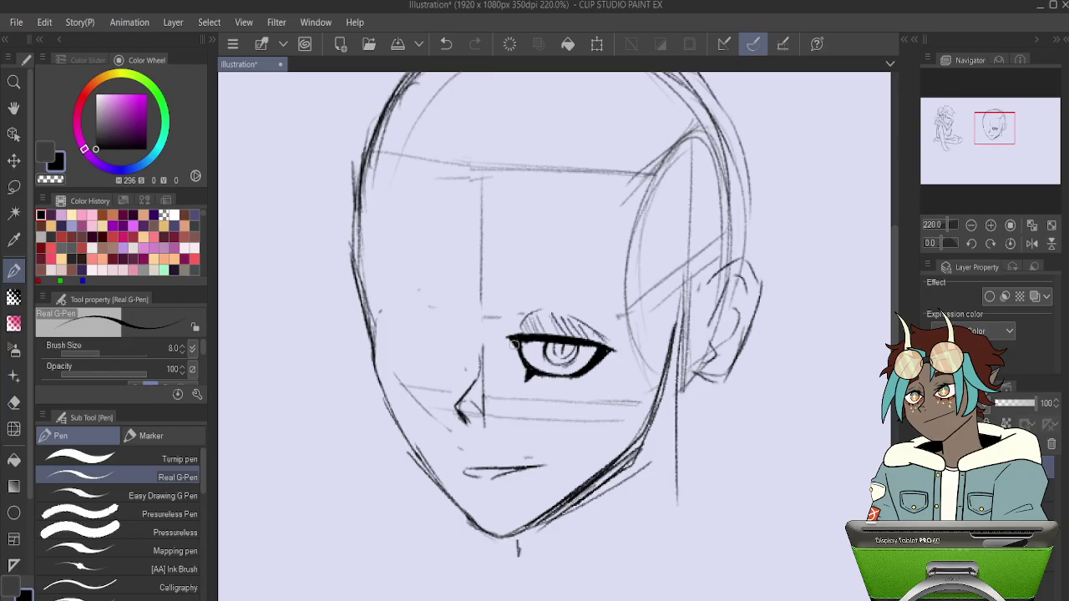
Lasso the near eye with its hatched eyelid and paste a copy of it onto its own layer.
key("m")
mouse_move(542, 371)
left_mouse_down()
mouse_move(505, 335)
mouse_move(522, 300)
mouse_move(601, 295)
mouse_move(629, 334)
left_mouse_up()
left_click_drag(553, 388, 548, 387)
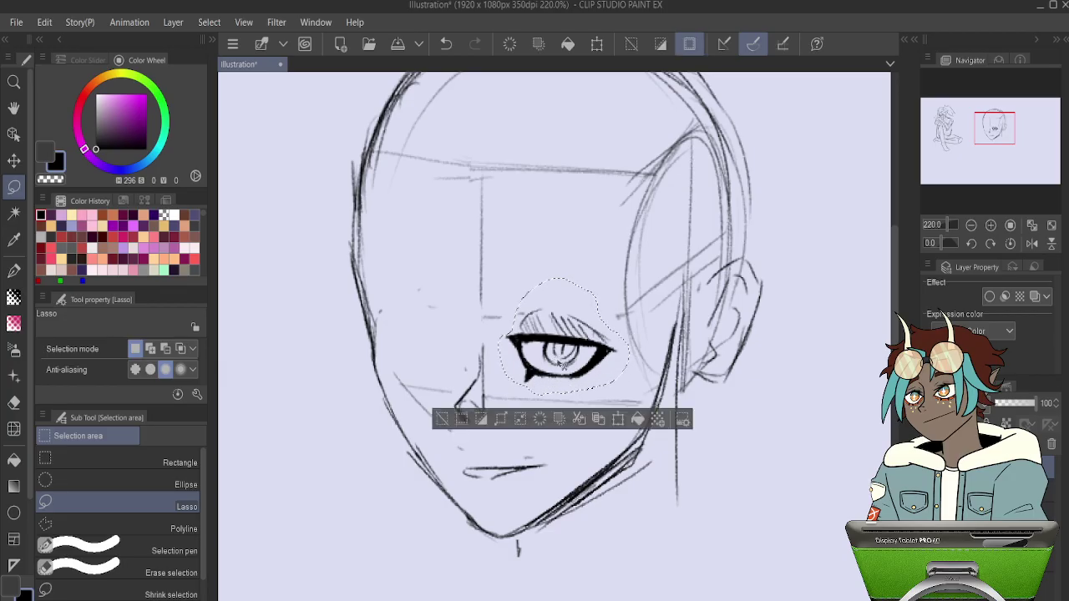
left_click(44, 23)
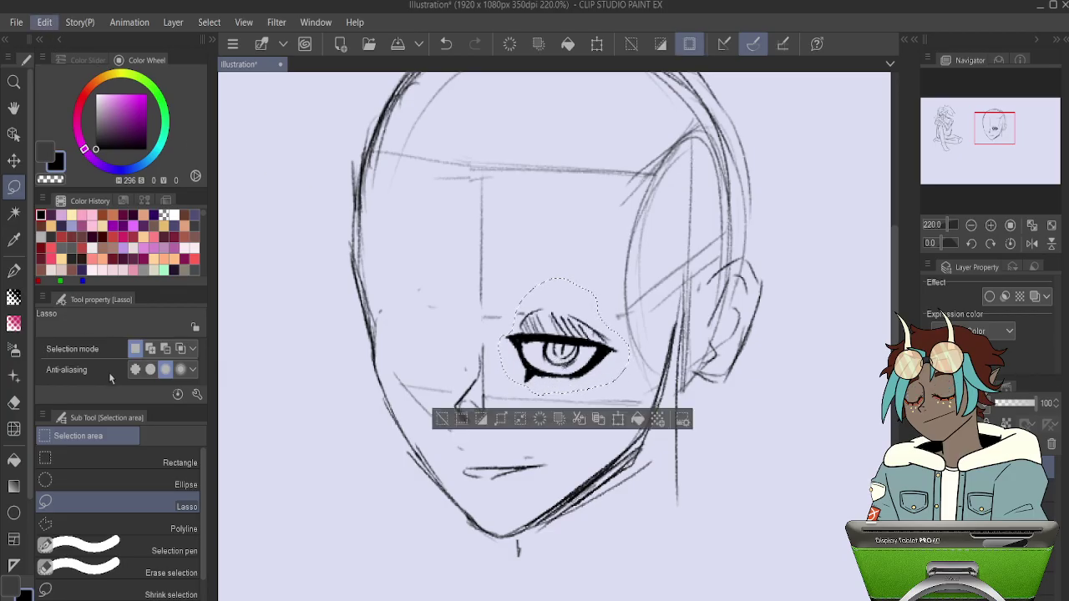
key("ctrl+v")
Mirror the copied eye, place it on the far side of the nose, tilt and narrow it to fit the perspective, and clear the selection.
key("ctrl+t")
left_click_drag(600, 336, 461, 320)
mouse_move(524, 249)
left_mouse_down()
mouse_move(539, 286)
mouse_move(533, 266)
left_mouse_up()
left_click_drag(490, 295, 465, 328)
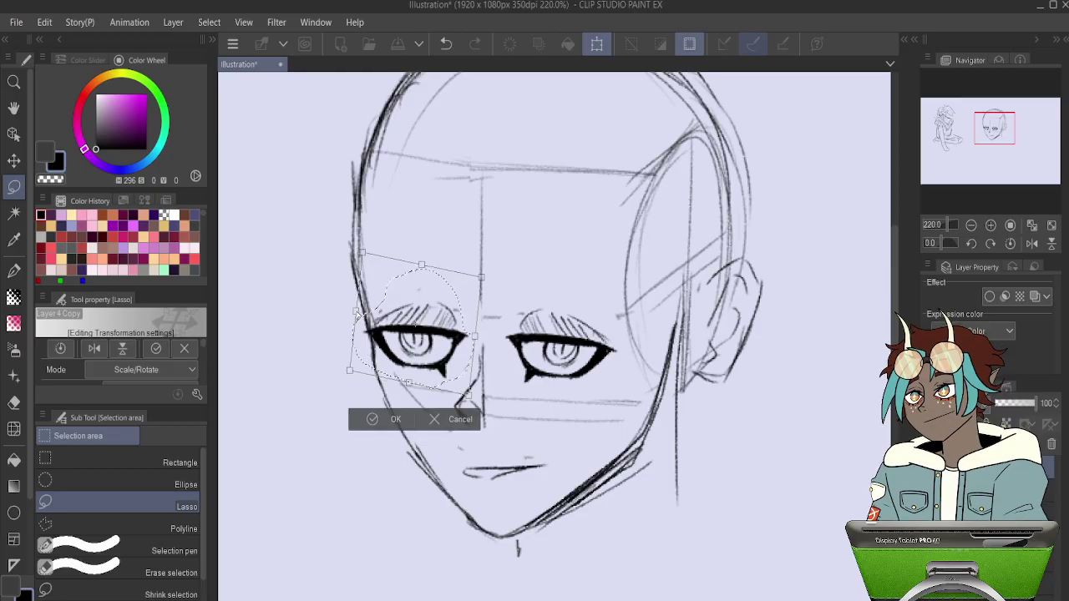
left_click_drag(460, 316, 477, 312)
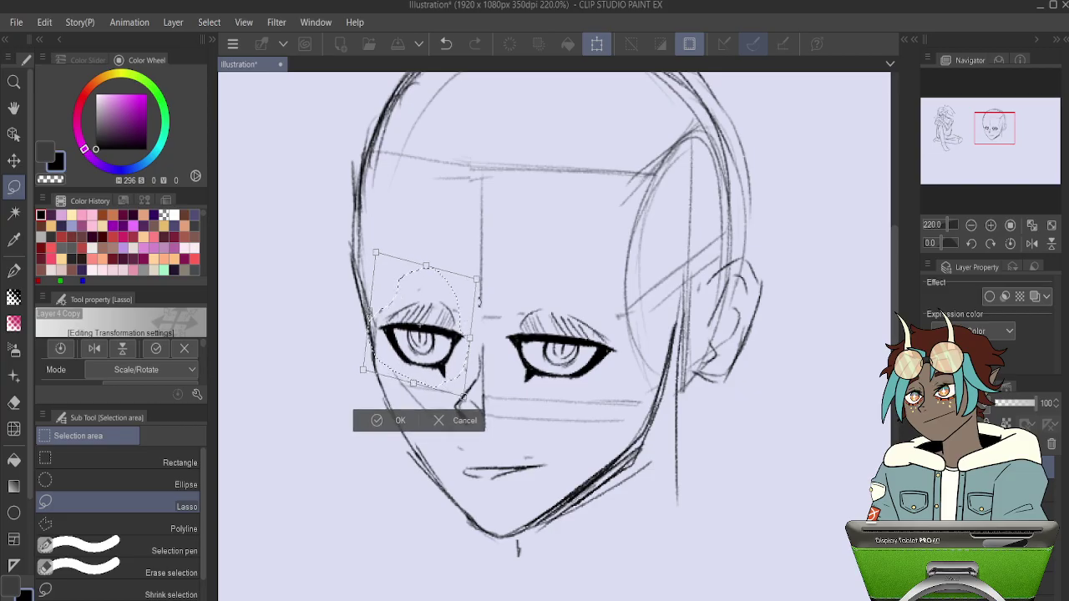
key("Return")
key("ctrl+d")
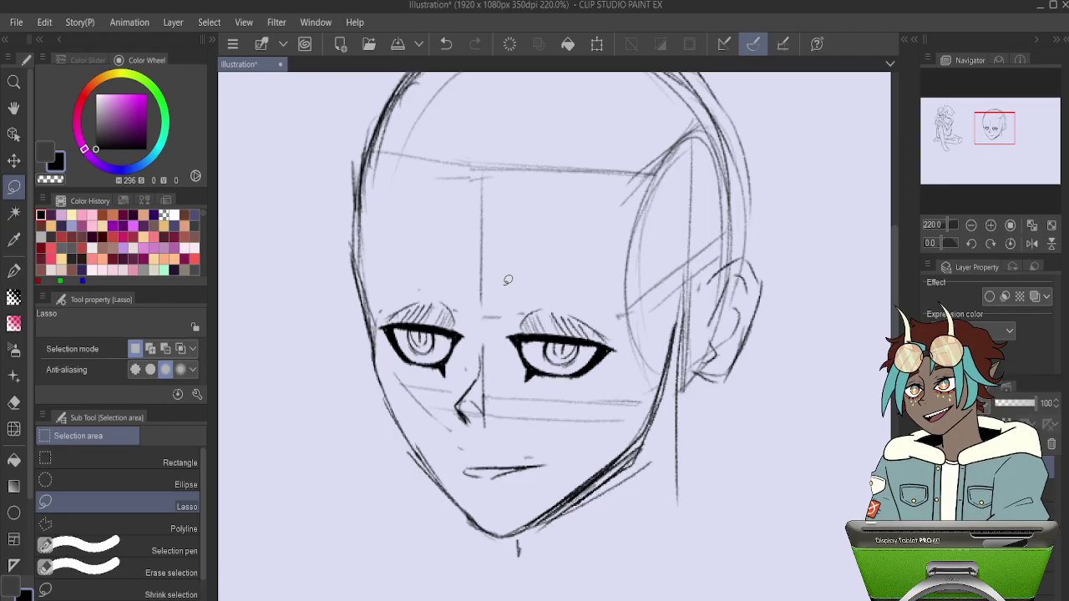
Erase the far eye's iris with the Hard eraser and draw a new curved iris edge closer to the nose.
scroll(507, 281, "up", 3)
key("e")
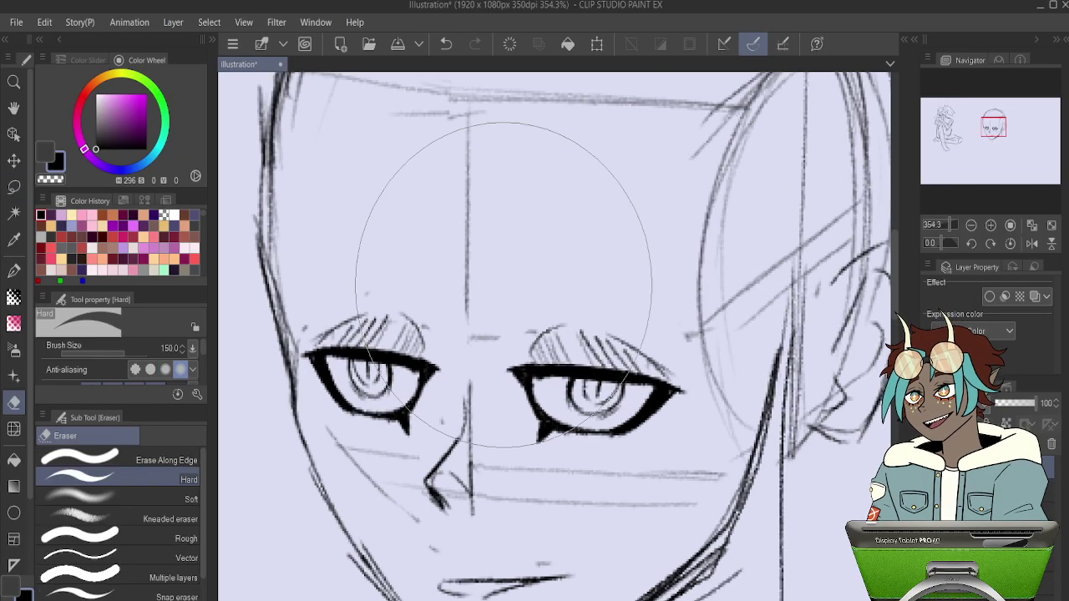
mouse_move(376, 388)
left_mouse_down()
mouse_move(364, 381)
mouse_move(384, 386)
left_mouse_up()
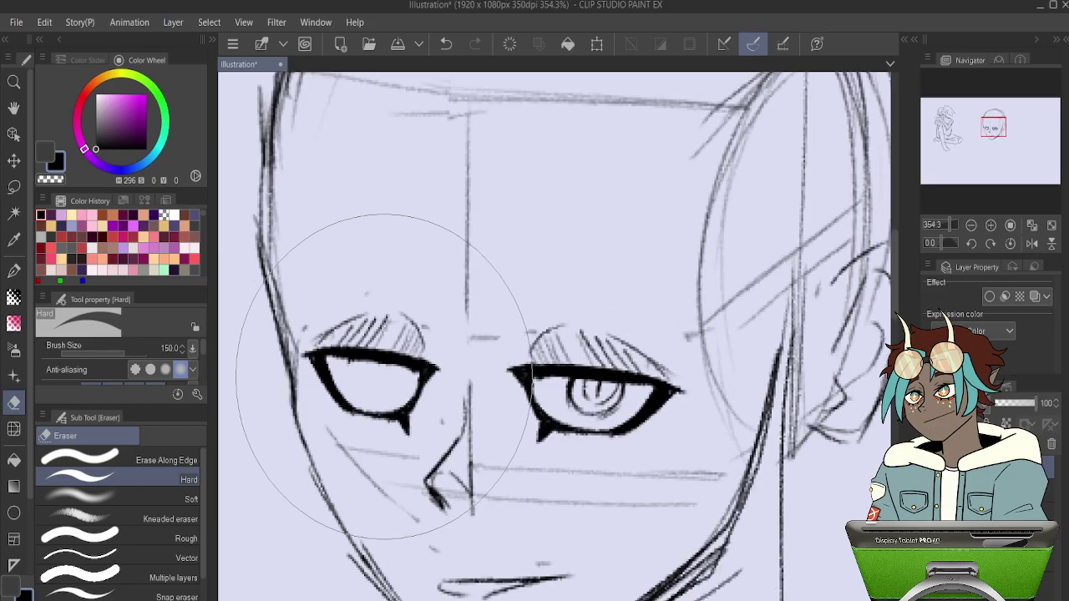
key("p")
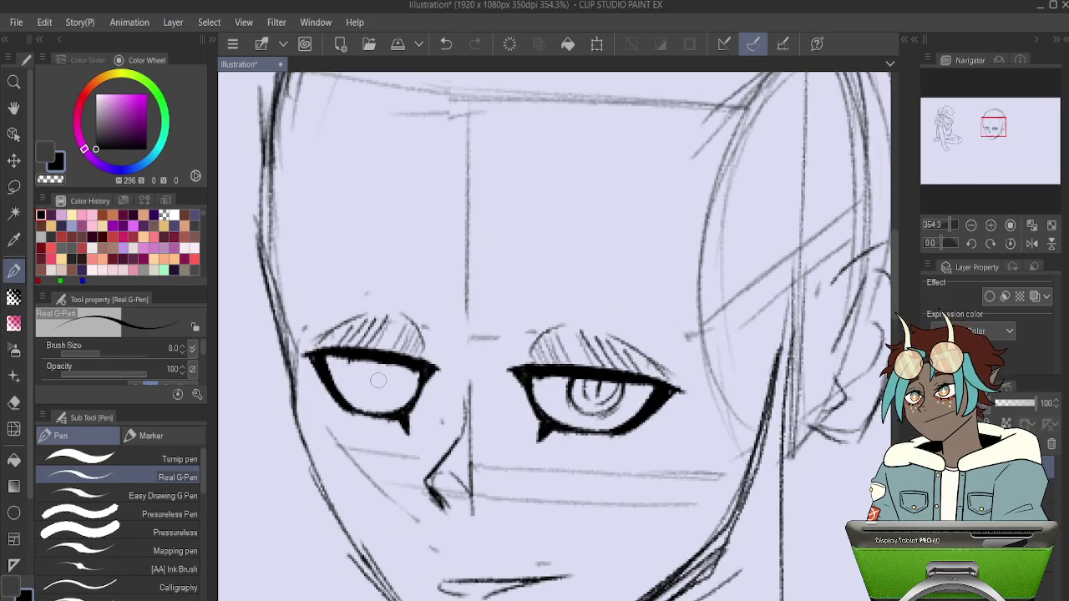
left_click_drag(396, 363, 393, 407)
Erase the near eye's iris with a smaller Hard eraser and redraw its curved edge nearer the outer corner.
key("e")
key("bracketleft")
key("bracketleft")
key("bracketleft")
key("bracketleft")
key("bracketleft")
key("bracketleft")
mouse_move(582, 404)
left_mouse_down()
mouse_move(615, 403)
mouse_move(594, 397)
mouse_move(600, 389)
mouse_move(607, 402)
mouse_move(593, 396)
mouse_move(608, 433)
left_mouse_up()
key("p")
left_click_drag(609, 379, 611, 430)
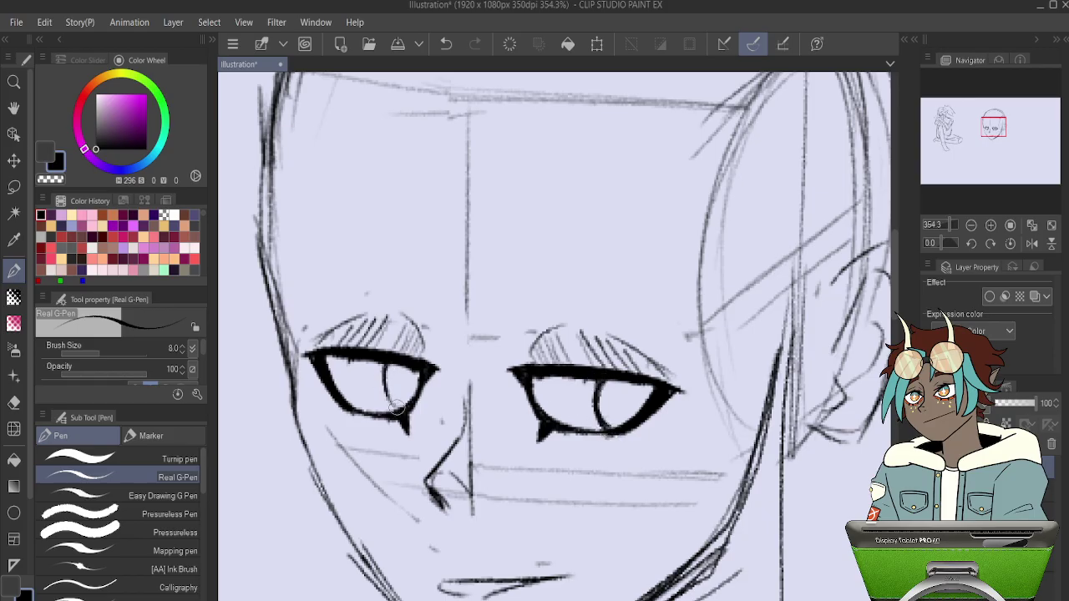
Draw the inner iris and pupil arcs inside both eyes.
mouse_move(411, 368)
left_mouse_down()
mouse_move(417, 393)
mouse_move(406, 393)
left_mouse_up()
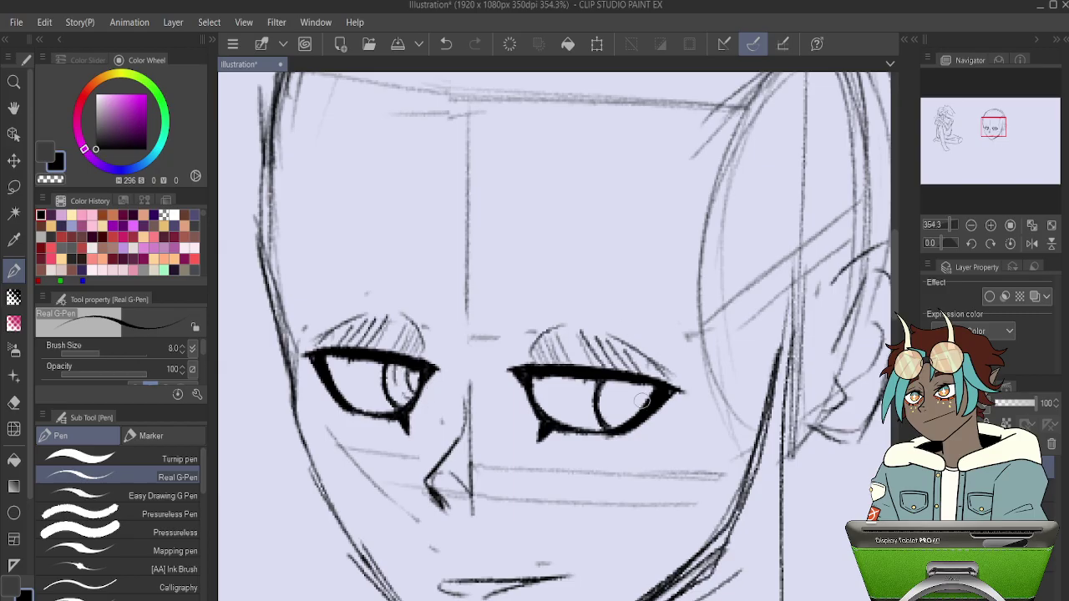
mouse_move(635, 386)
left_mouse_down()
mouse_move(635, 414)
mouse_move(617, 417)
left_mouse_up()
key("ctrl+z")
scroll(542, 346, "down", 12)
scroll(542, 346, "up", 4)
scroll(543, 322, "up", 1)
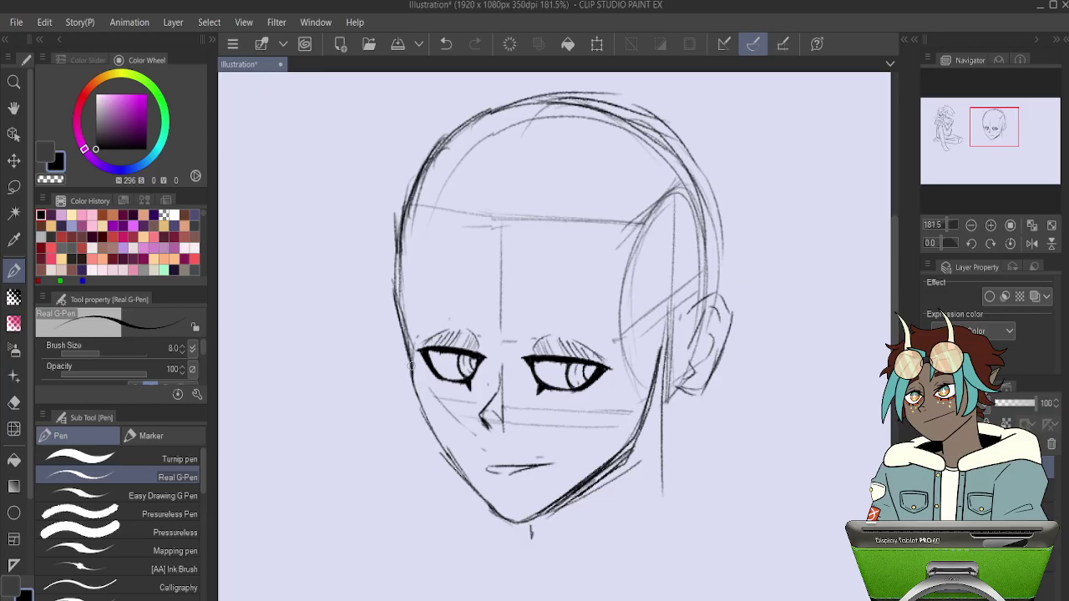
Sketch angular cheekbone contours below both eyes, continuing the near side's planes up the temple toward the ear.
mouse_move(403, 327)
left_mouse_down()
mouse_move(450, 404)
mouse_move(515, 383)
mouse_move(550, 389)
mouse_move(523, 395)
mouse_move(545, 407)
left_mouse_up()
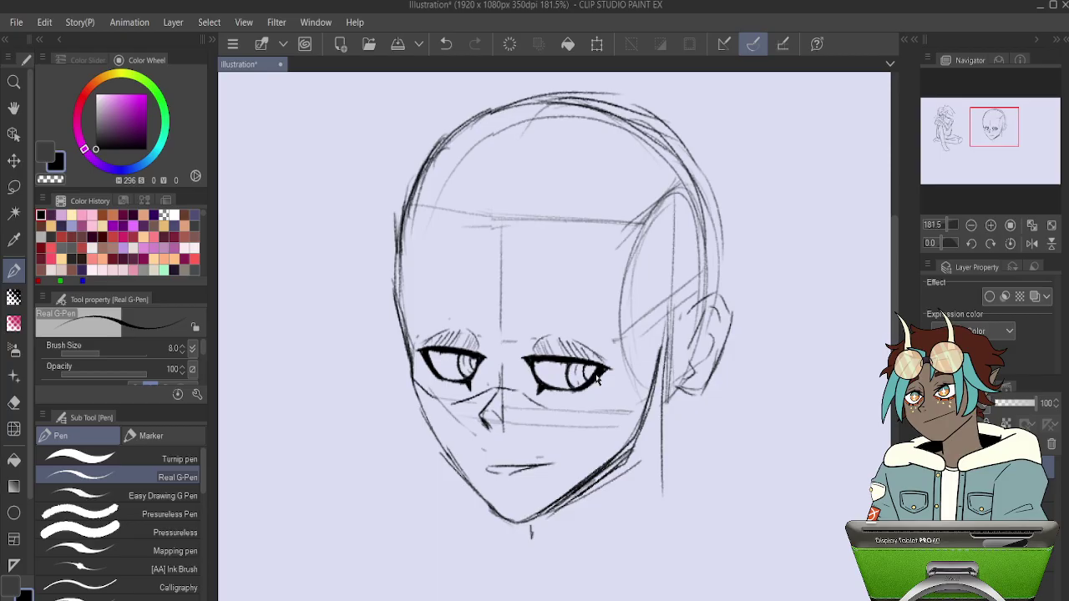
key("ctrl+z")
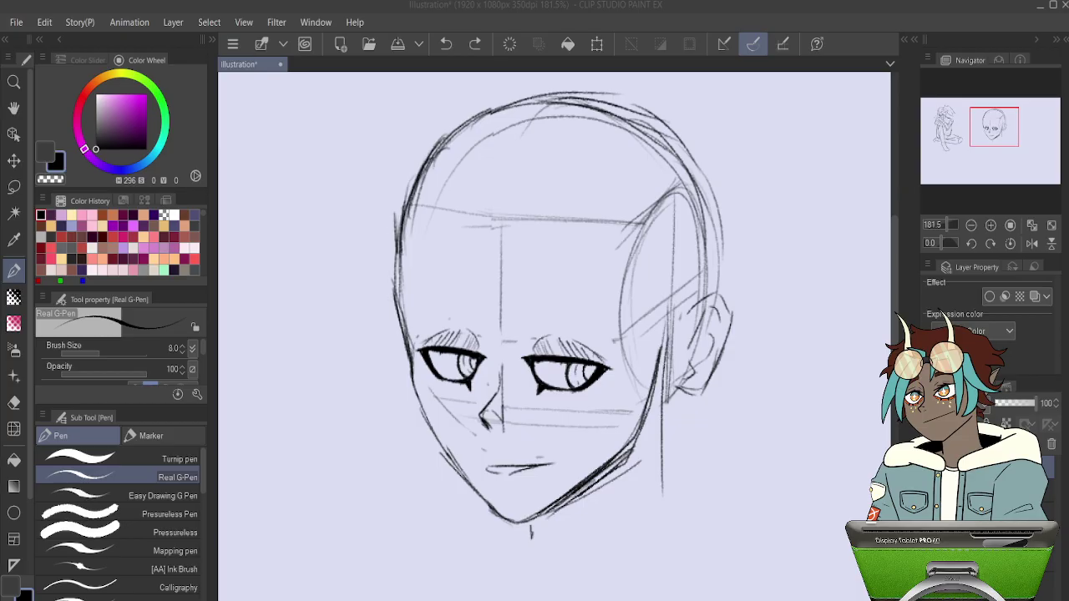
scroll(553, 380, "up", 2)
left_click_drag(555, 386, 562, 406)
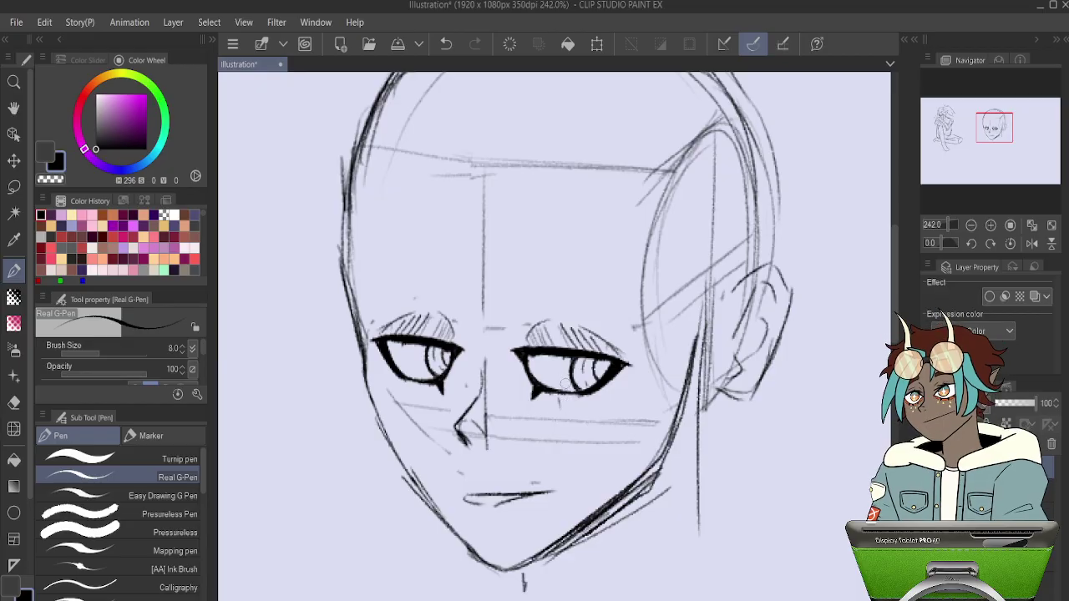
mouse_move(558, 398)
left_mouse_down()
mouse_move(610, 423)
mouse_move(660, 388)
left_mouse_up()
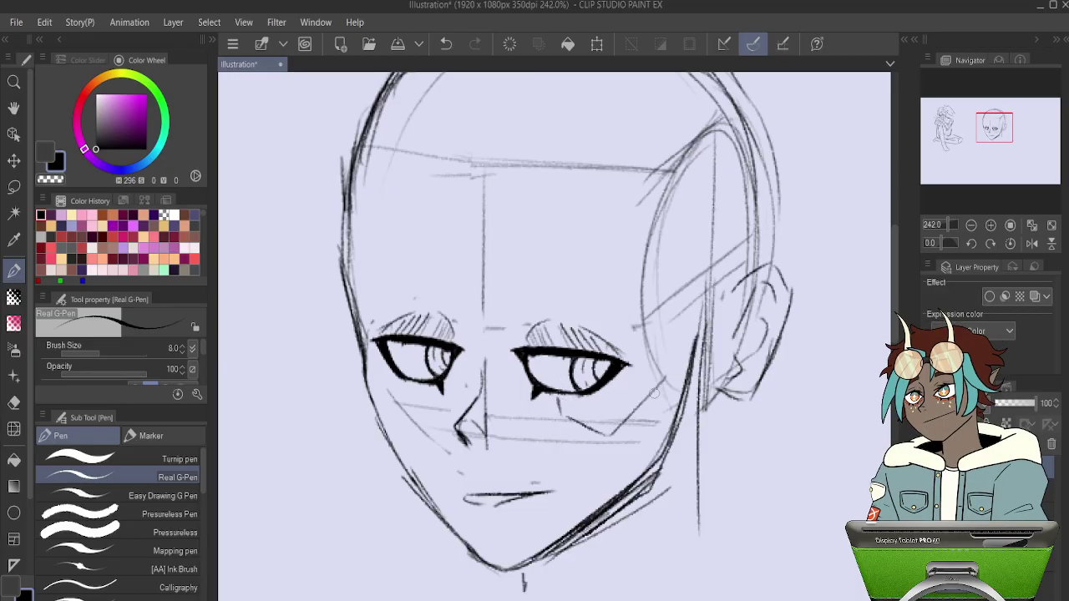
mouse_move(661, 312)
left_mouse_down()
mouse_move(714, 257)
mouse_move(706, 274)
mouse_move(669, 301)
mouse_move(731, 219)
mouse_move(768, 195)
mouse_move(757, 201)
mouse_move(767, 215)
mouse_move(725, 235)
mouse_move(756, 235)
left_mouse_up()
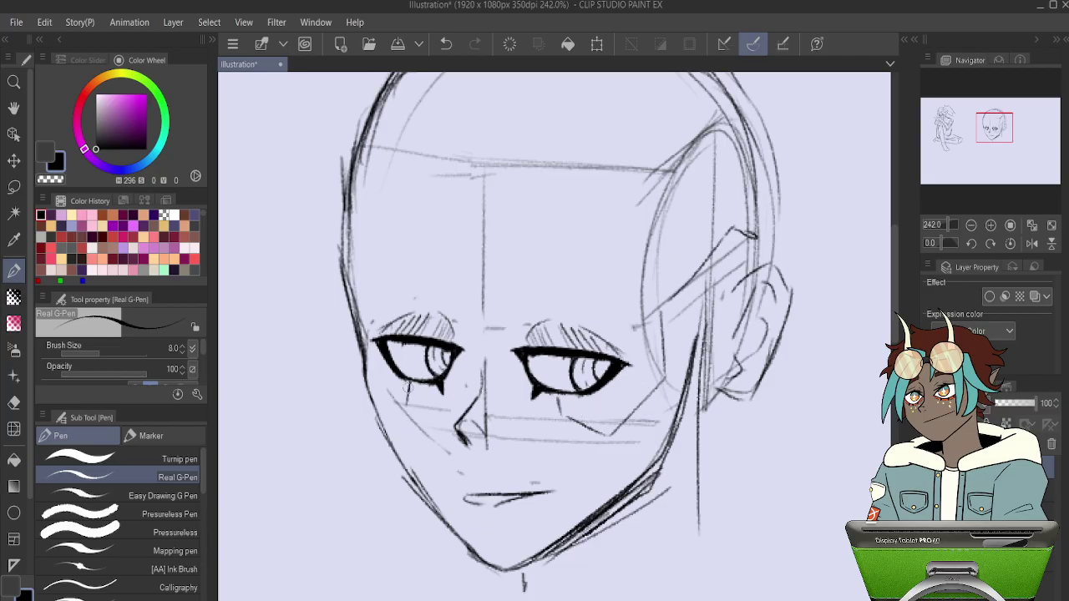
left_click_drag(409, 398, 383, 424)
Darken the lower lip with hatching and draw a thin, gently curved eyebrow above each eye.
mouse_move(465, 501)
left_mouse_down()
mouse_move(520, 499)
mouse_move(490, 498)
left_mouse_up()
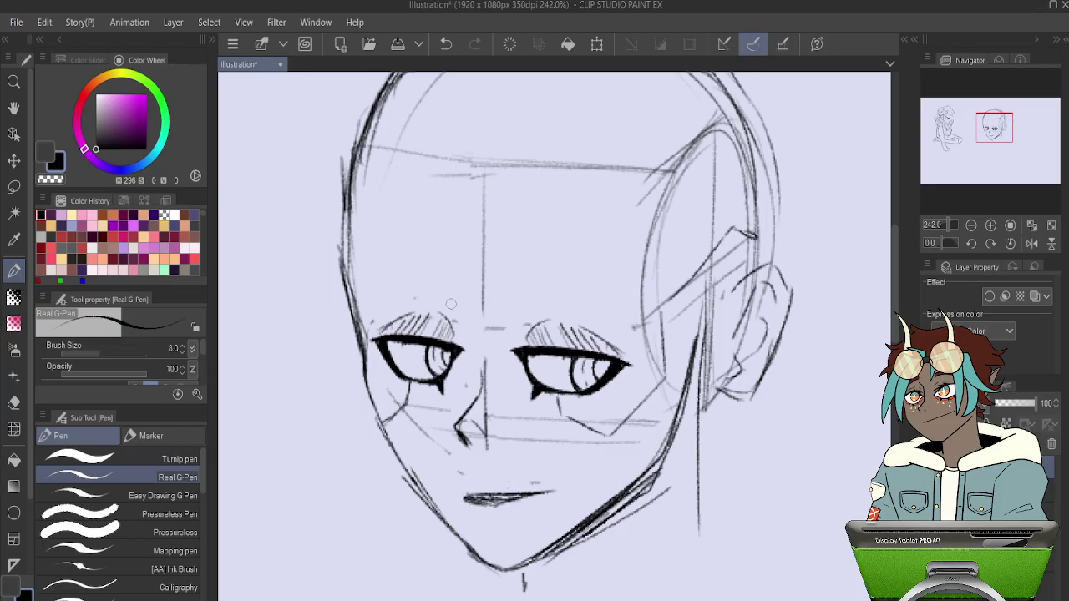
left_click_drag(370, 294, 443, 300)
mouse_move(521, 306)
left_mouse_down()
mouse_move(577, 306)
mouse_move(642, 296)
left_mouse_up()
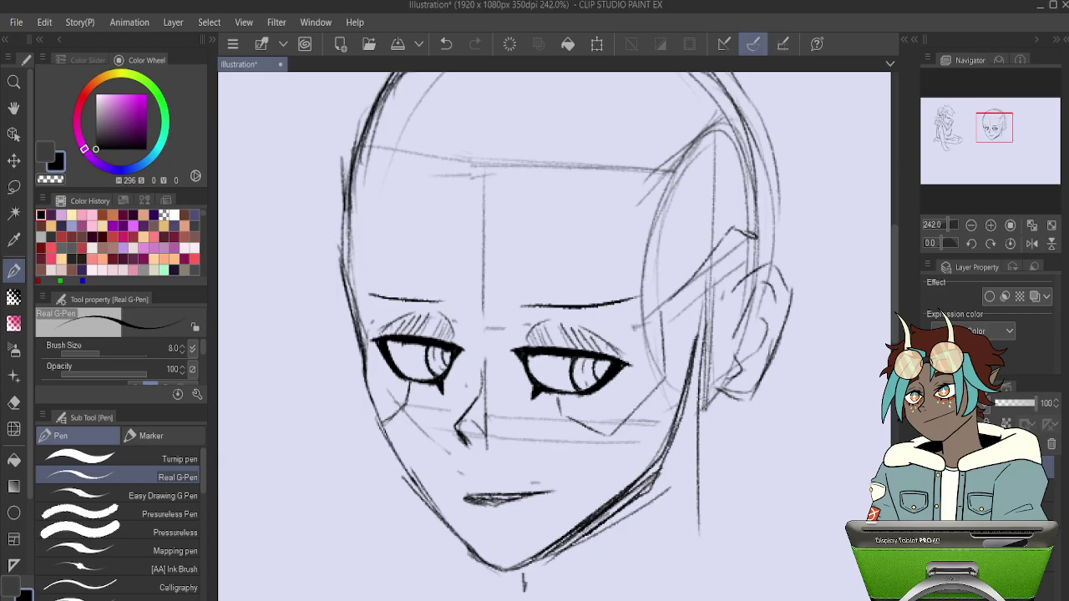
Draw a second long neck line down from the jaw below the ear.
left_click_drag(700, 339, 691, 531)
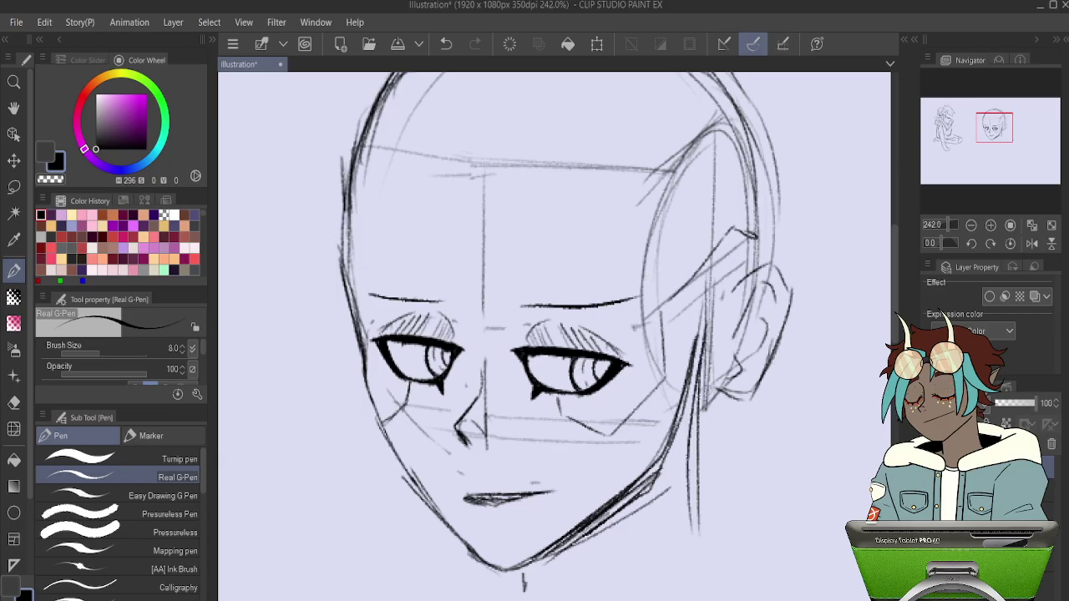
scroll(710, 386, "down", 4)
scroll(710, 386, "up", 1)
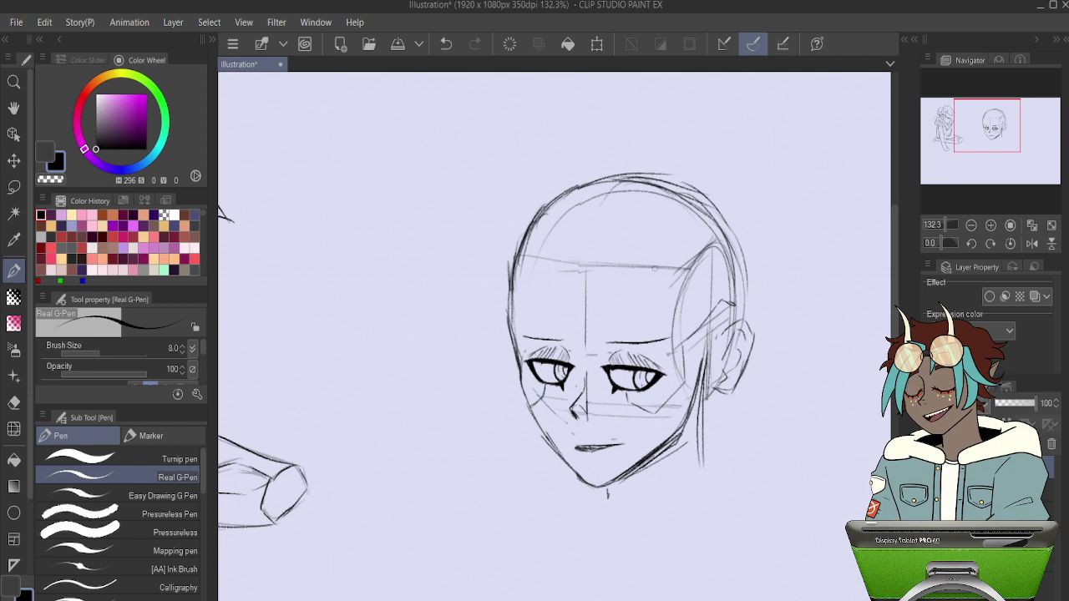
scroll(701, 350, "up", 4)
scroll(701, 350, "down", 5)
scroll(701, 350, "up", 3)
scroll(697, 350, "down", 5)
scroll(694, 347, "up", 5)
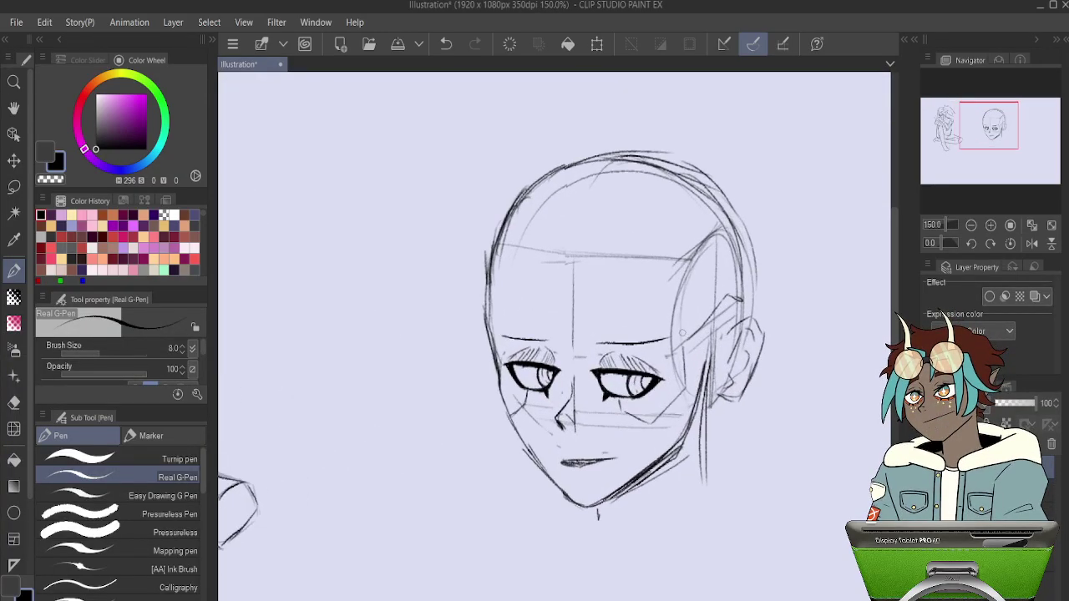
Draw the upper edge of a neckband curving from under the chin to the back line of the neck.
mouse_move(729, 383)
left_mouse_down()
mouse_move(712, 422)
mouse_move(710, 510)
left_mouse_up()
mouse_move(599, 511)
left_mouse_down()
mouse_move(686, 474)
mouse_move(597, 515)
mouse_move(696, 502)
mouse_move(655, 515)
left_mouse_up()
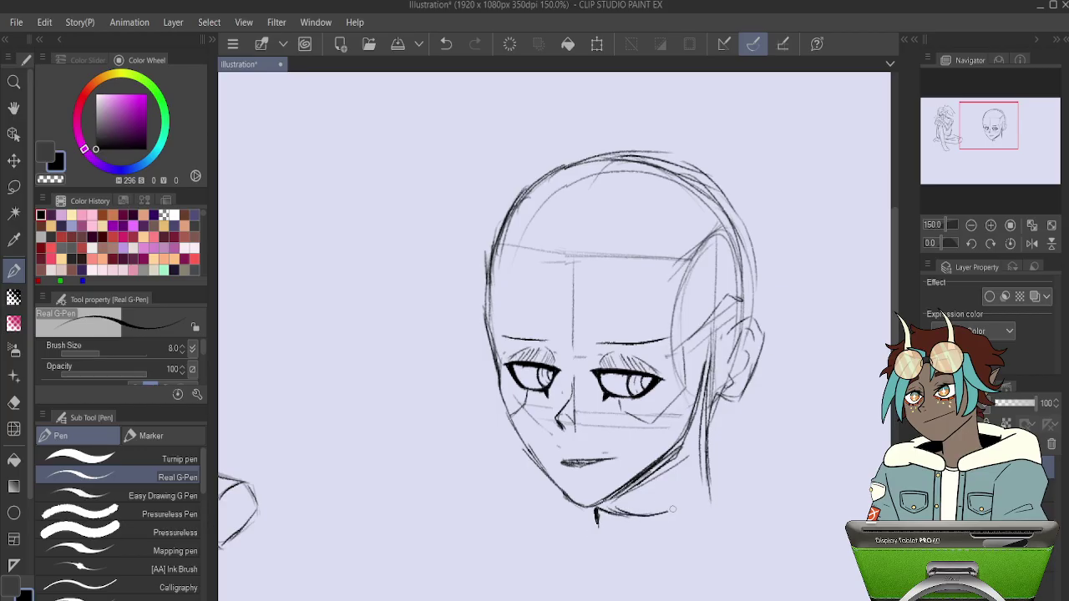
key("ctrl+z")
key("ctrl+z")
key("ctrl+z")
key("ctrl+z")
mouse_move(599, 505)
left_mouse_down()
mouse_move(721, 473)
mouse_move(678, 489)
mouse_move(726, 462)
mouse_move(710, 480)
mouse_move(714, 508)
left_mouse_up()
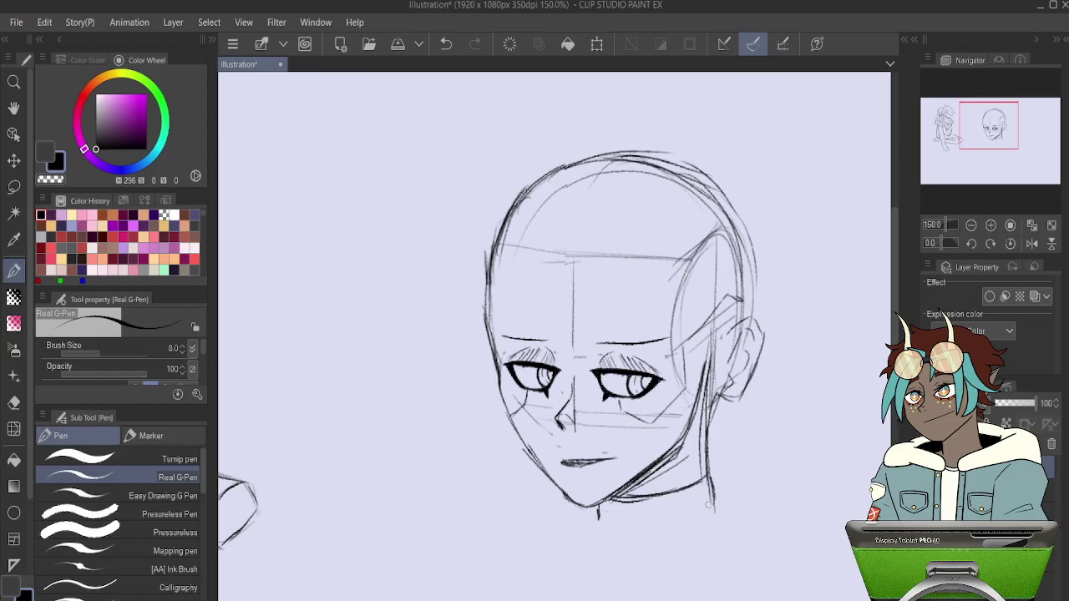
Close the neckband with a short front edge and a parallel lower curve around the neck.
left_click_drag(598, 501, 600, 521)
left_click_drag(599, 510, 633, 525)
key("ctrl+z")
key("ctrl+z")
left_click_drag(715, 503, 674, 521)
mouse_move(599, 510)
left_mouse_down()
mouse_move(649, 526)
mouse_move(690, 519)
mouse_move(646, 527)
left_mouse_up()
Draw the neck below the band, flaring its back line into the shoulder and adding the front line and a short muscle line.
mouse_move(710, 396)
left_mouse_down()
mouse_move(717, 520)
mouse_move(761, 532)
left_mouse_up()
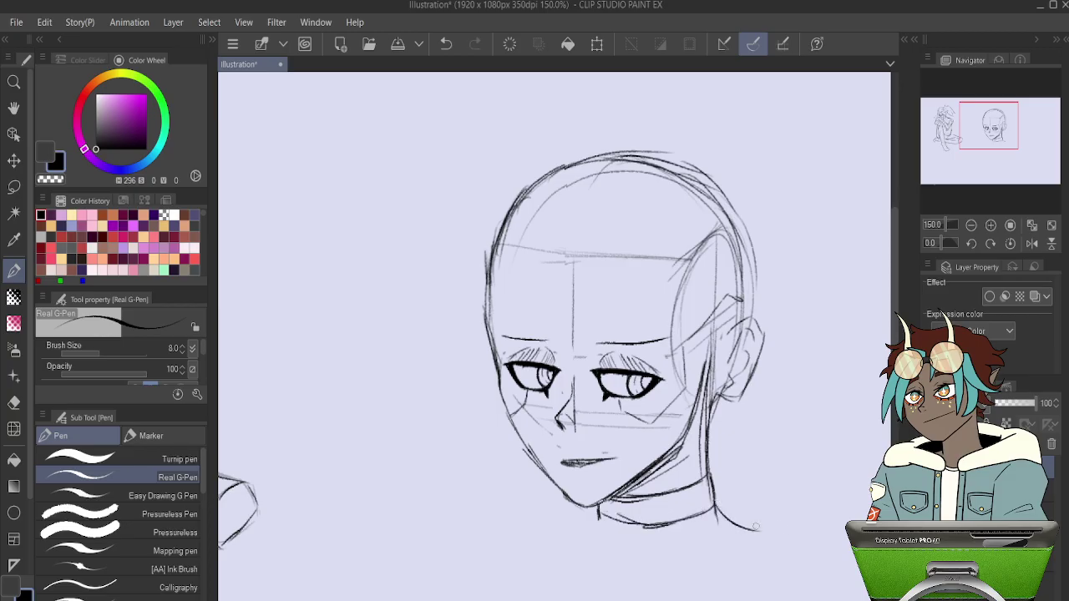
left_click_drag(598, 516, 498, 548)
key("ctrl+z")
left_click_drag(598, 517, 506, 548)
left_click_drag(731, 522, 809, 548)
key("ctrl+z")
key("ctrl+z")
mouse_move(598, 508)
left_mouse_down()
mouse_move(603, 547)
mouse_move(597, 533)
mouse_move(586, 571)
left_mouse_up()
key("ctrl+z")
key("ctrl+z")
left_click_drag(695, 517, 691, 548)
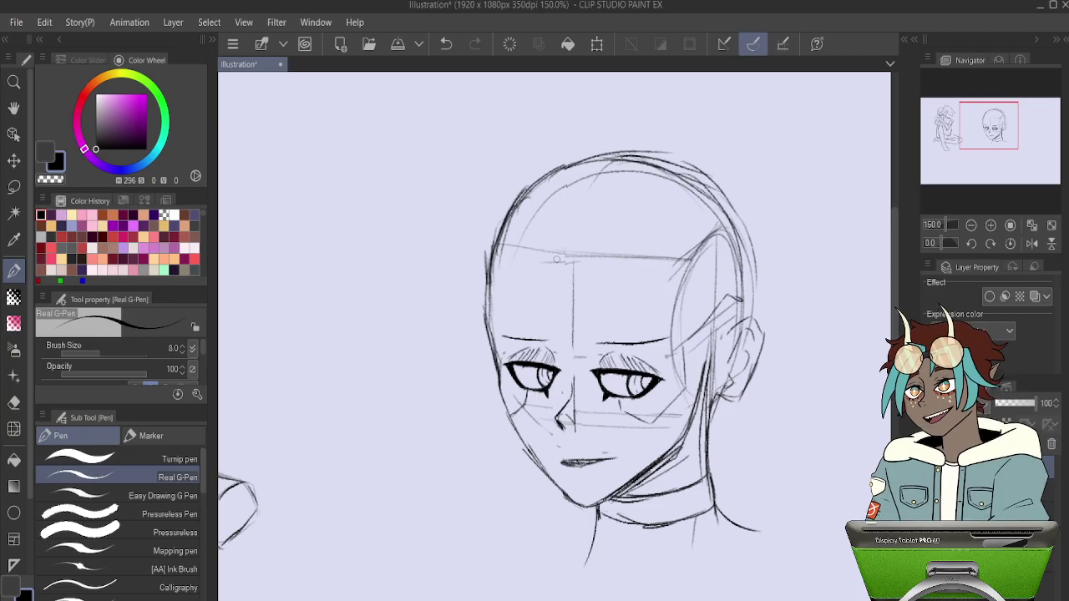
Redraw the hairline as a shallow curve across the forehead with an angled corner at the near temple.
left_click_drag(712, 232, 688, 266)
mouse_move(730, 224)
left_mouse_down()
mouse_move(662, 274)
mouse_move(565, 270)
left_mouse_up()
left_click_drag(486, 254, 630, 255)
left_click_drag(503, 261, 638, 265)
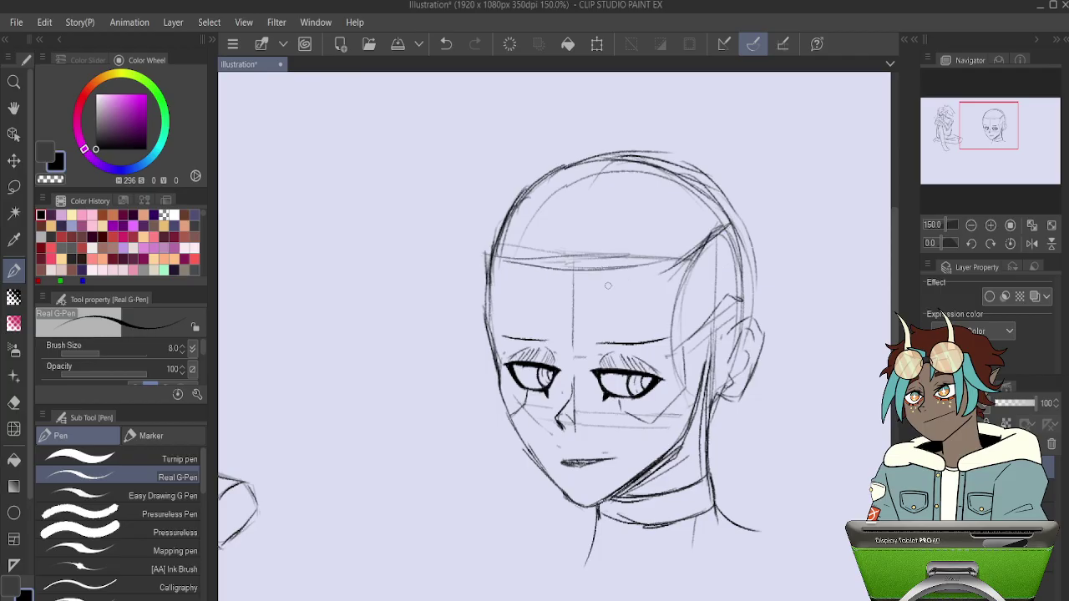
Sketch a looped, pointed lock of hair hanging outside the far side of the forehead.
scroll(616, 174, "down", 4)
scroll(410, 310, "up", 1)
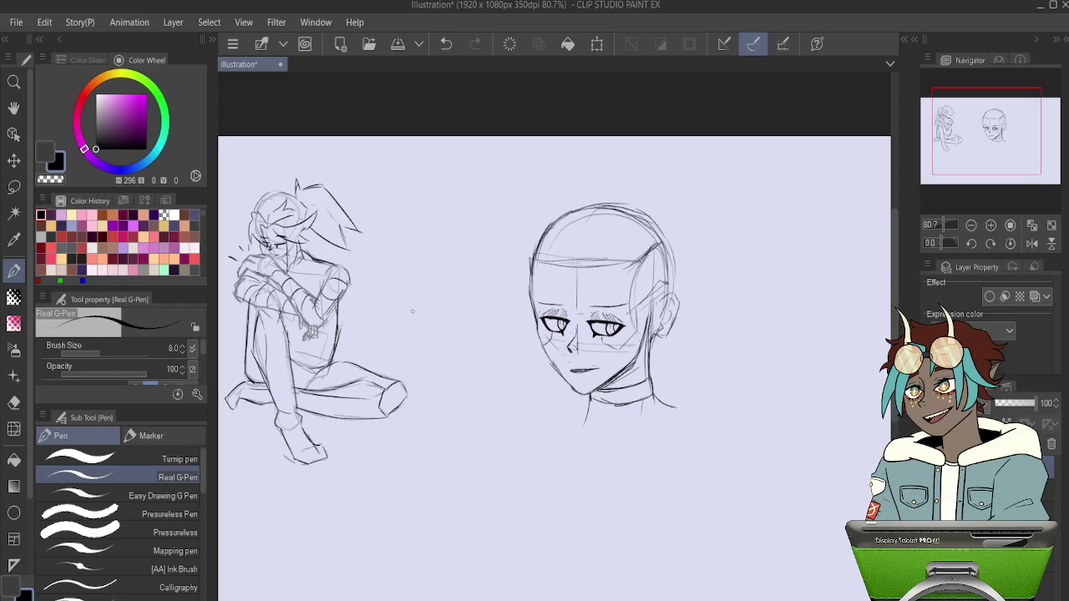
scroll(465, 287, "up", 2)
left_click_drag(993, 130, 986, 128)
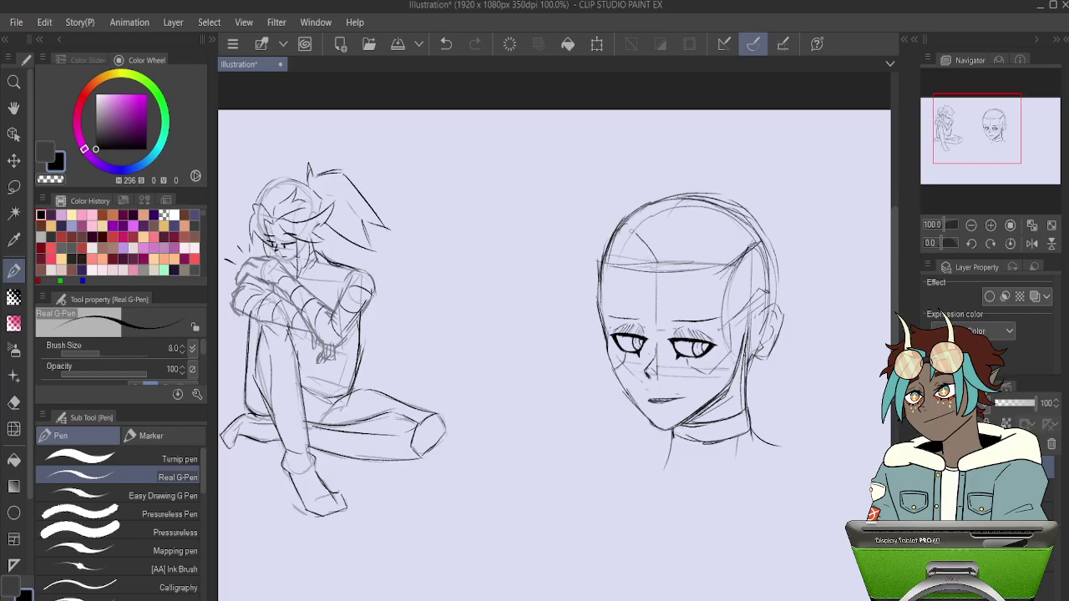
key("ctrl+z")
mouse_move(655, 260)
left_mouse_down()
mouse_move(623, 229)
mouse_move(592, 255)
mouse_move(587, 334)
left_mouse_up()
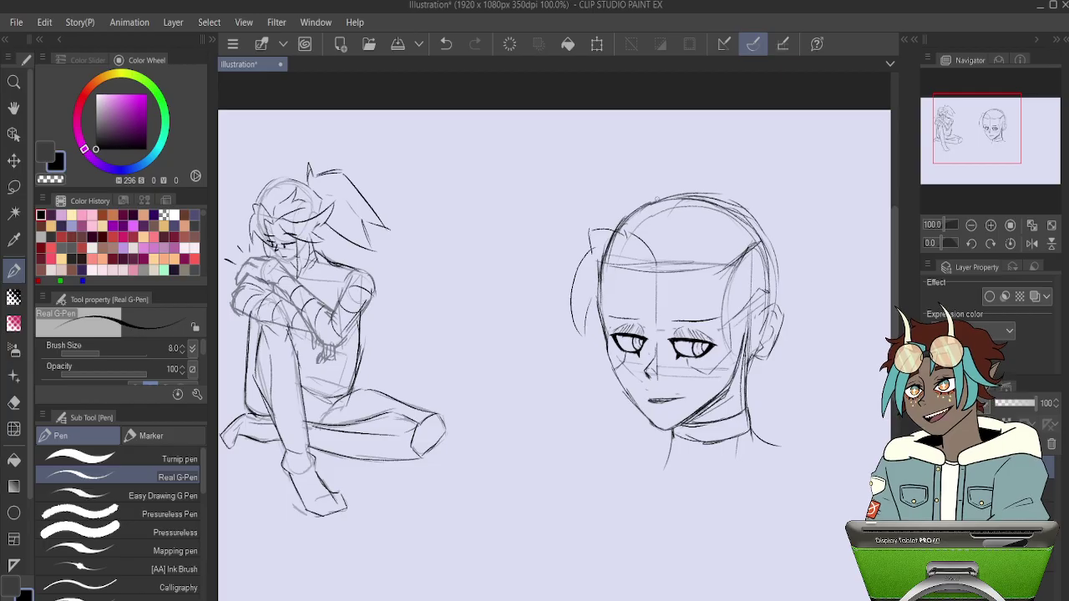
key("ctrl+z")
left_click_drag(589, 293, 582, 340)
left_click_drag(594, 245, 573, 323)
left_click_drag(595, 289, 643, 347)
key("ctrl+z")
key("ctrl+z")
left_click_drag(589, 290, 611, 336)
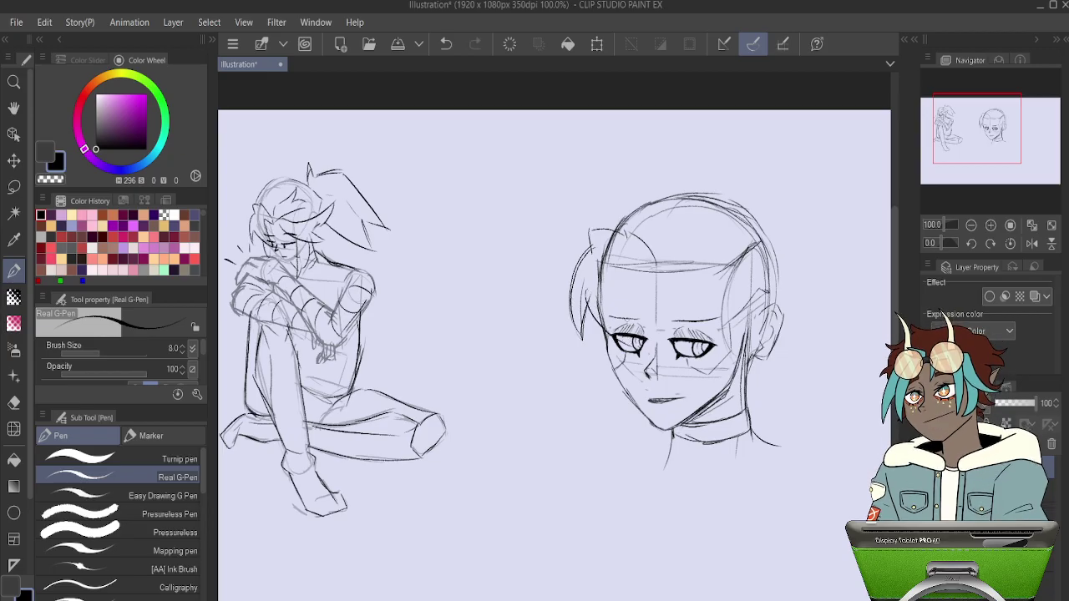
Draw a curved strand from the parting down the far side of the forehead and strengthen the outer lock's contour.
mouse_move(656, 275)
left_mouse_down()
mouse_move(626, 268)
mouse_move(616, 318)
mouse_move(629, 342)
mouse_move(648, 269)
mouse_move(622, 269)
mouse_move(618, 332)
left_mouse_up()
key("ctrl+z")
key("ctrl+z")
key("ctrl+z")
key("ctrl+z")
mouse_move(656, 272)
left_mouse_down()
mouse_move(623, 263)
mouse_move(619, 320)
mouse_move(617, 274)
left_mouse_up()
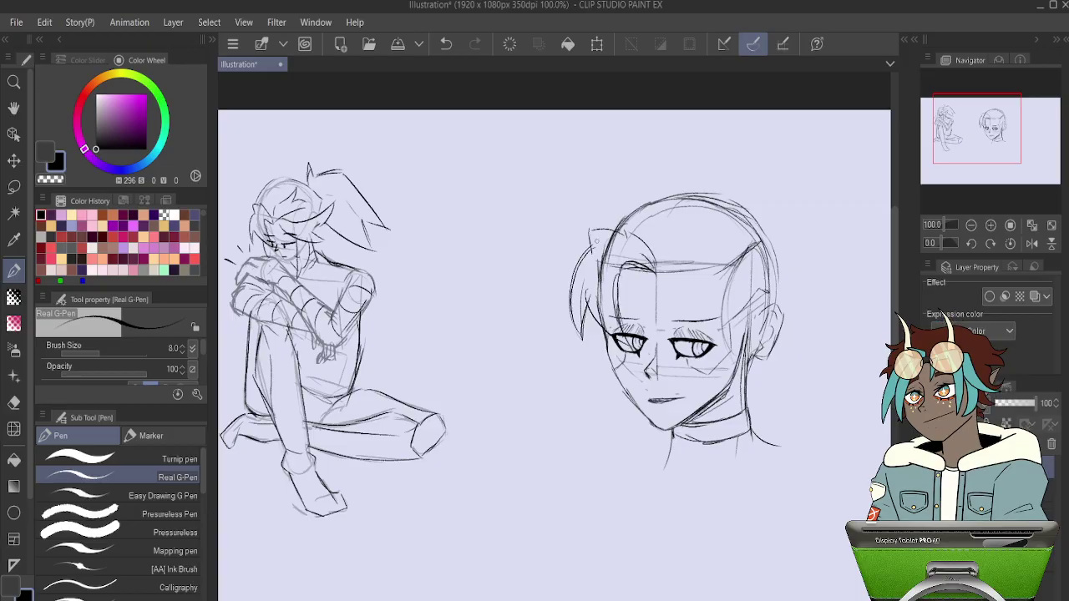
mouse_move(594, 246)
left_mouse_down()
mouse_move(572, 313)
mouse_move(583, 338)
left_mouse_up()
key("ctrl+z")
left_click_drag(595, 251, 635, 238)
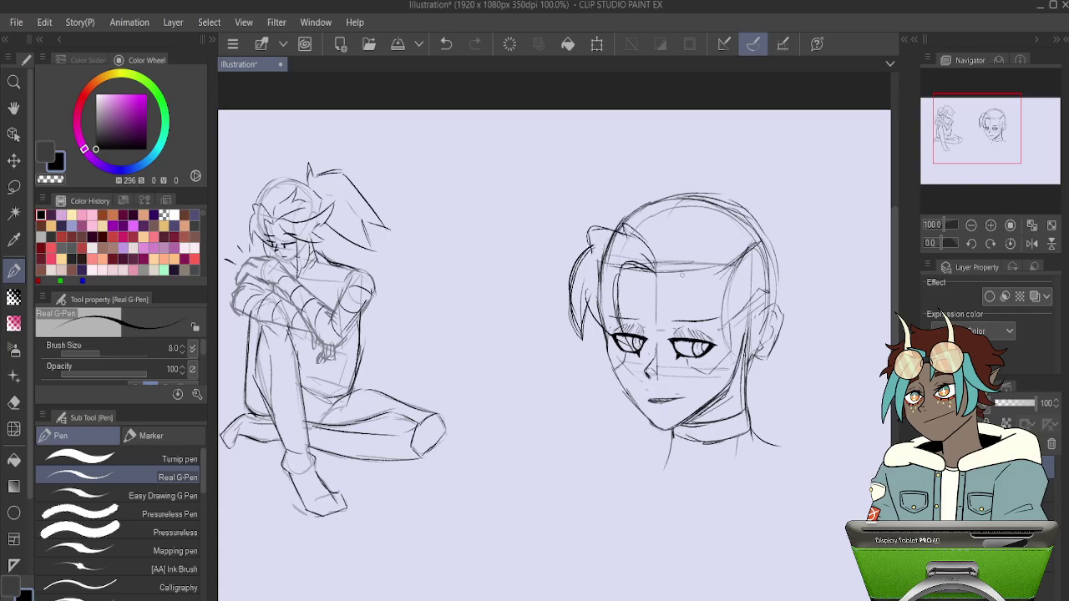
mouse_move(673, 242)
left_mouse_down()
mouse_move(737, 226)
mouse_move(770, 191)
mouse_move(756, 218)
mouse_move(797, 257)
left_mouse_up()
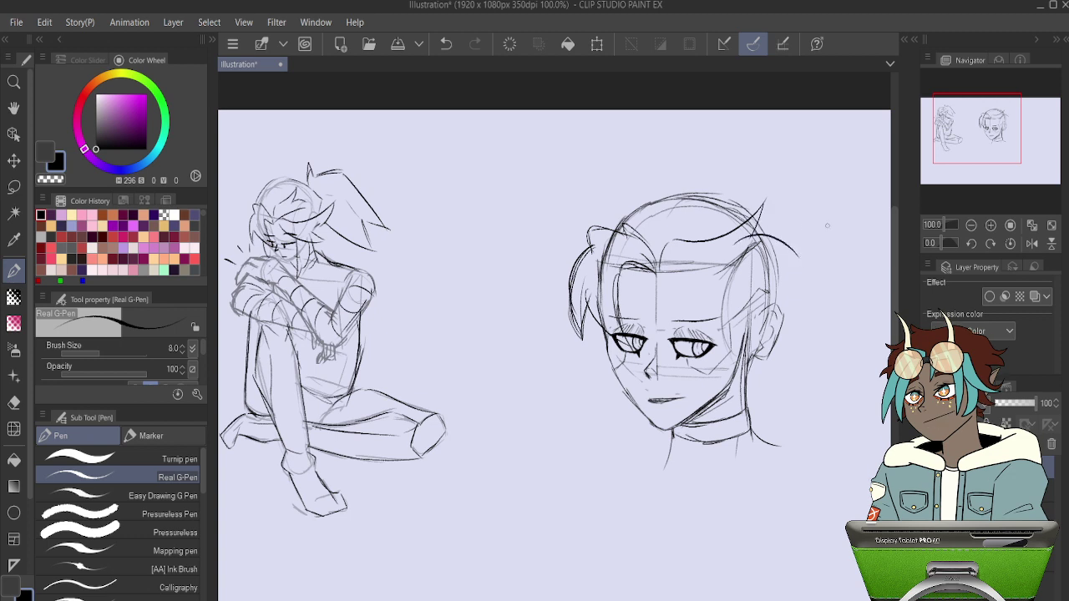
key("ctrl+z")
key("ctrl+z")
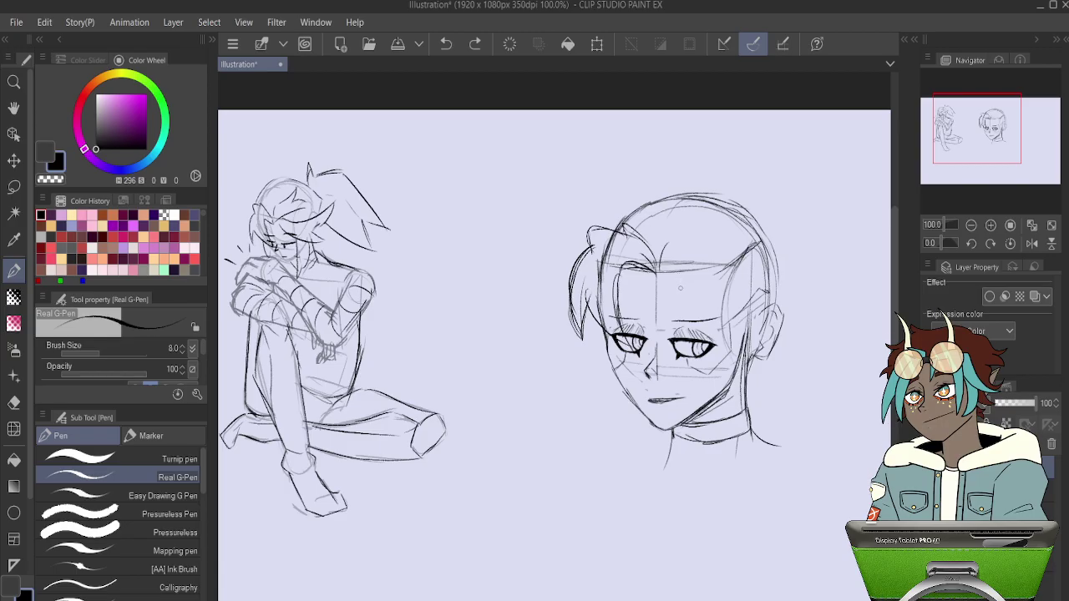
mouse_move(658, 269)
left_mouse_down()
mouse_move(677, 240)
mouse_move(725, 214)
left_mouse_up()
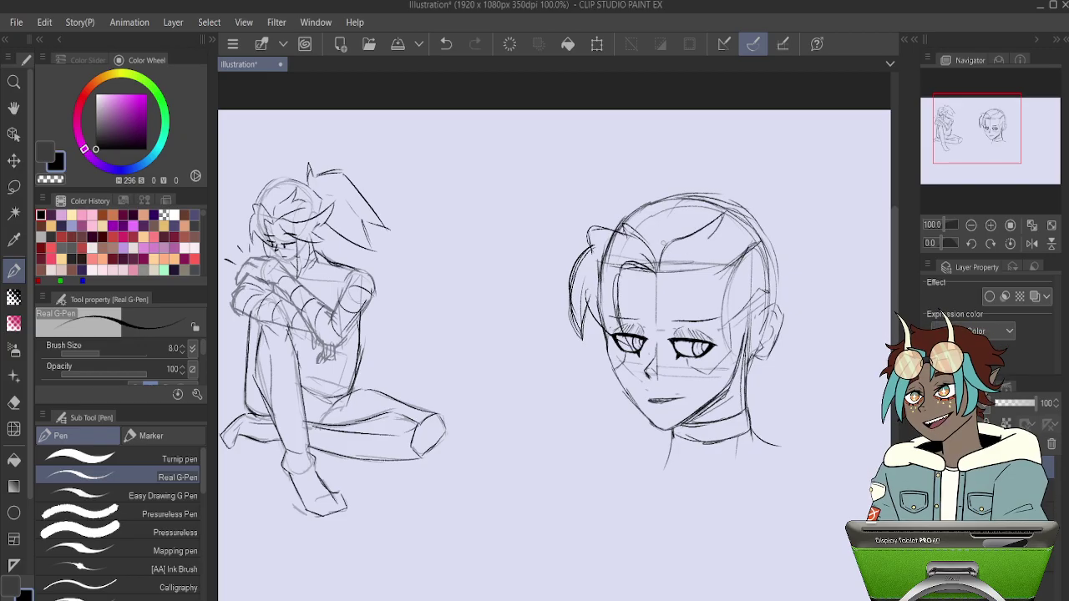
left_click_drag(710, 235, 725, 214)
key("ctrl+z")
key("ctrl+z")
left_click_drag(710, 238, 736, 245)
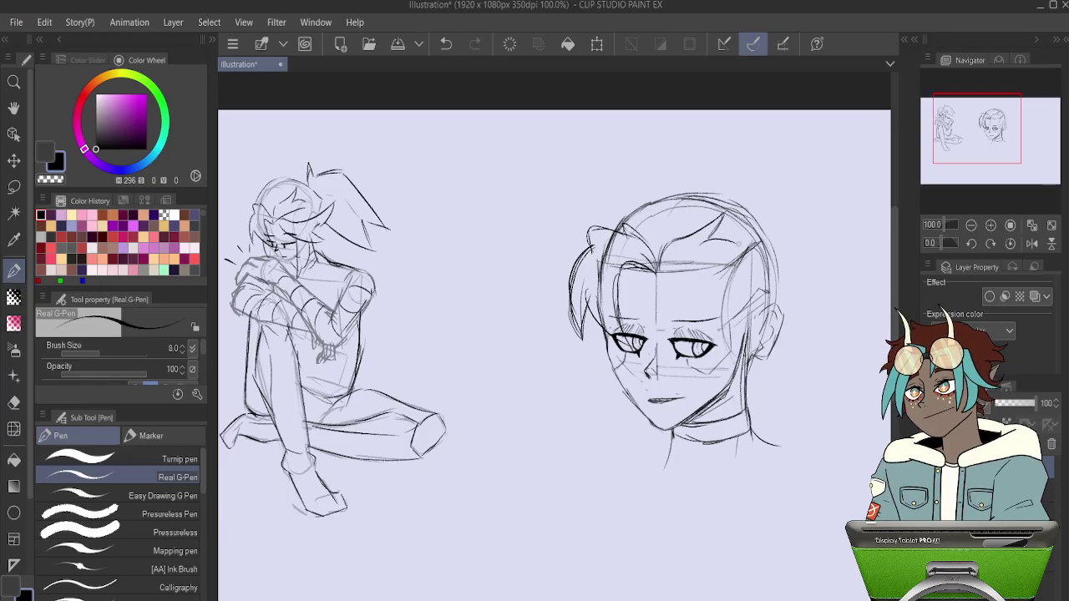
key("ctrl+z")
key("ctrl+z")
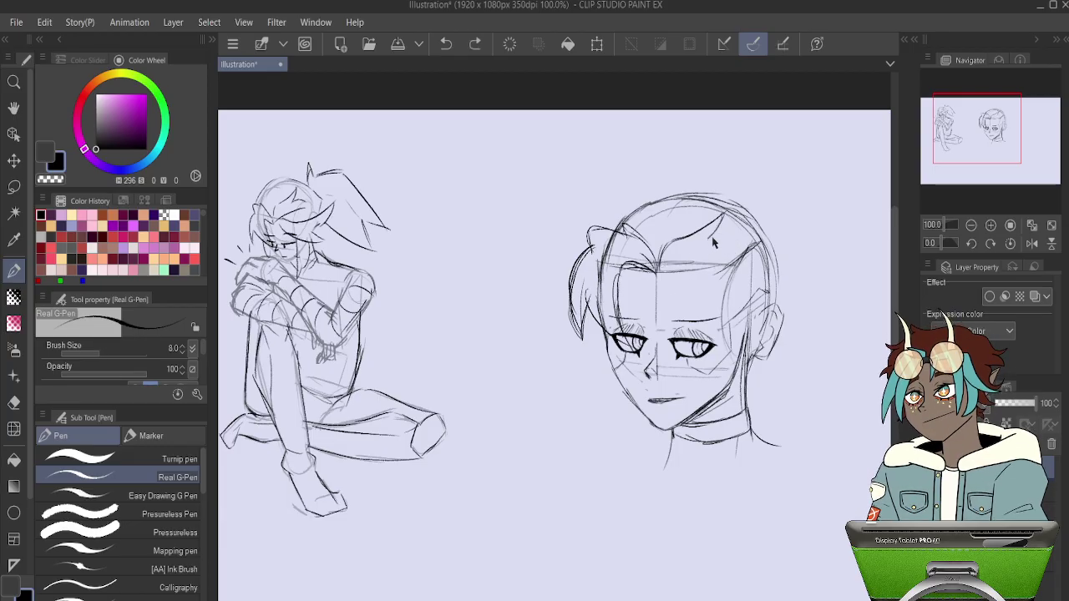
key("ctrl+z")
Draw a short pointed lock sweeping from the parting up over the front of the crown.
left_click_drag(659, 269, 729, 251)
key("ctrl+z")
left_click_drag(660, 270, 735, 252)
key("ctrl+z")
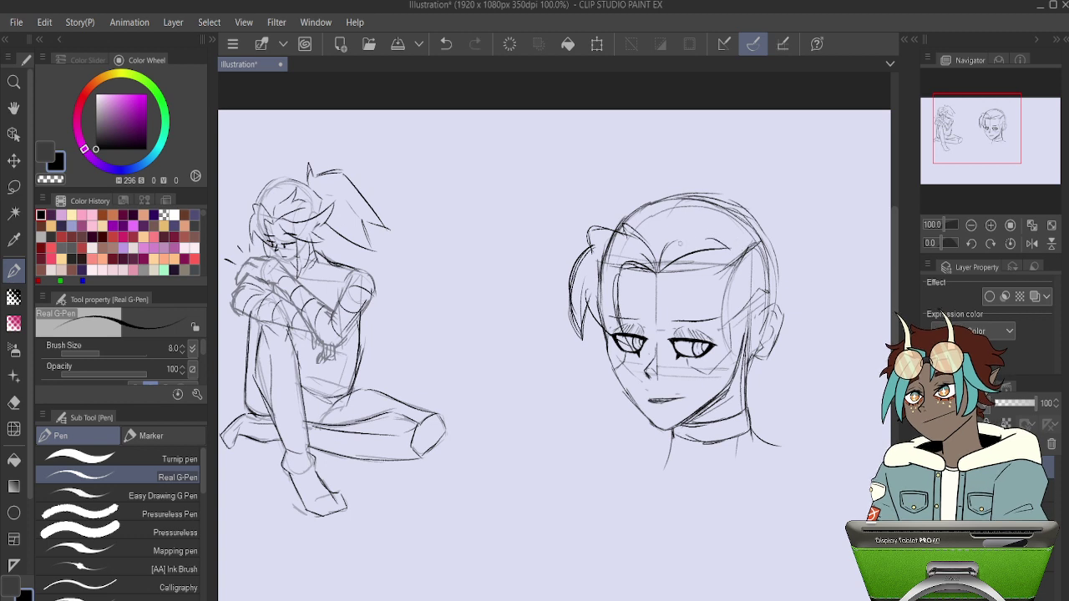
mouse_move(670, 241)
left_mouse_down()
mouse_move(725, 211)
mouse_move(707, 239)
left_mouse_up()
Sweep a larger pointed lock from the parting across the near temple, with strands running back above the ear.
mouse_move(677, 267)
left_mouse_down()
mouse_move(787, 219)
mouse_move(741, 292)
left_mouse_up()
left_click_drag(653, 269, 744, 328)
mouse_move(770, 260)
left_mouse_down()
mouse_move(719, 294)
mouse_move(774, 314)
left_mouse_up()
left_click_drag(773, 318, 717, 322)
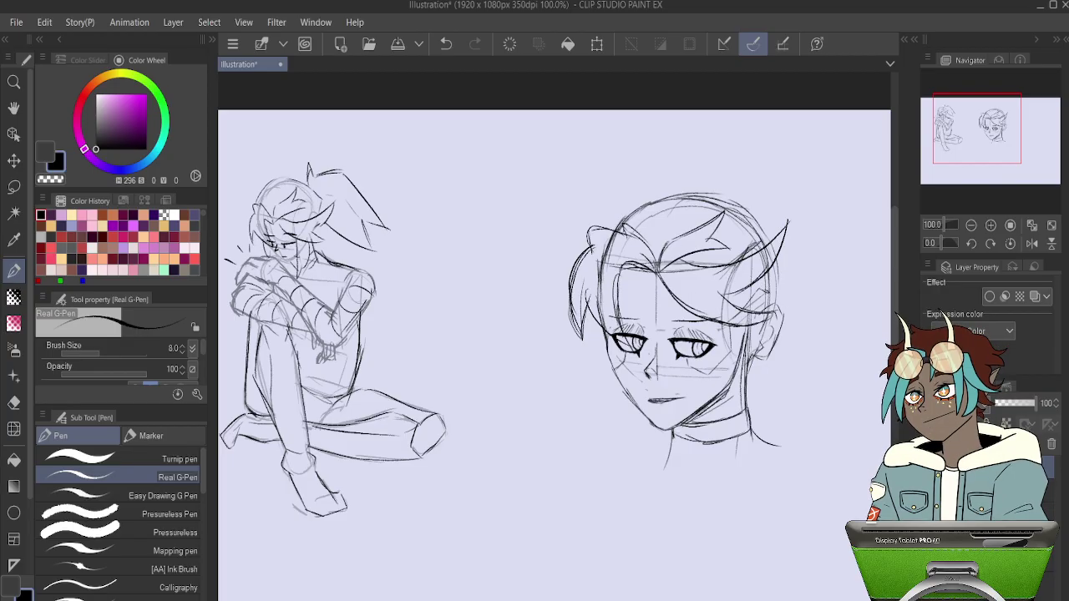
Draw long tapered strands hanging beside the far cheek to below the chin.
left_click_drag(594, 321, 613, 444)
left_click_drag(648, 404, 635, 451)
key("ctrl+z")
key("ctrl+z")
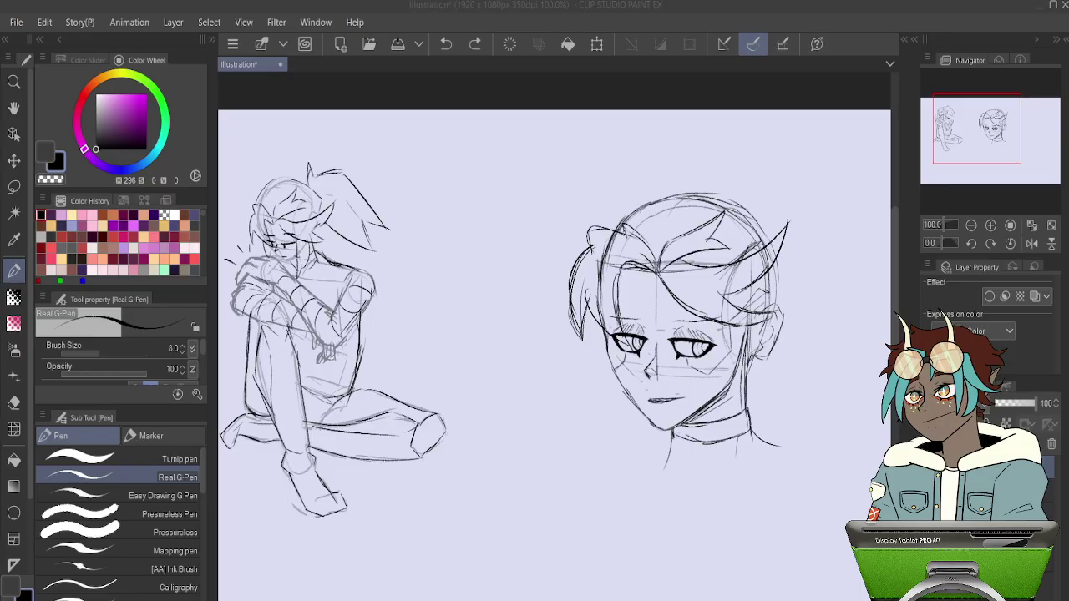
left_click_drag(598, 311, 601, 434)
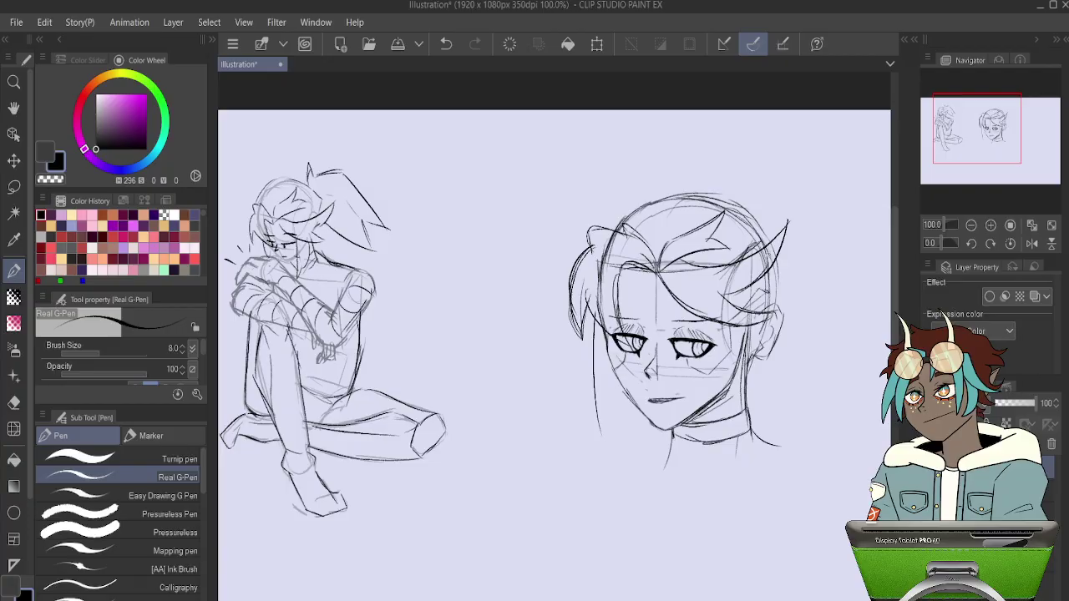
key("ctrl+z")
key("ctrl+z")
left_click_drag(625, 210, 610, 230)
mouse_move(590, 317)
left_mouse_down()
mouse_move(609, 437)
mouse_move(607, 415)
mouse_move(652, 464)
mouse_move(637, 415)
mouse_move(653, 466)
mouse_move(599, 407)
mouse_move(608, 423)
left_mouse_up()
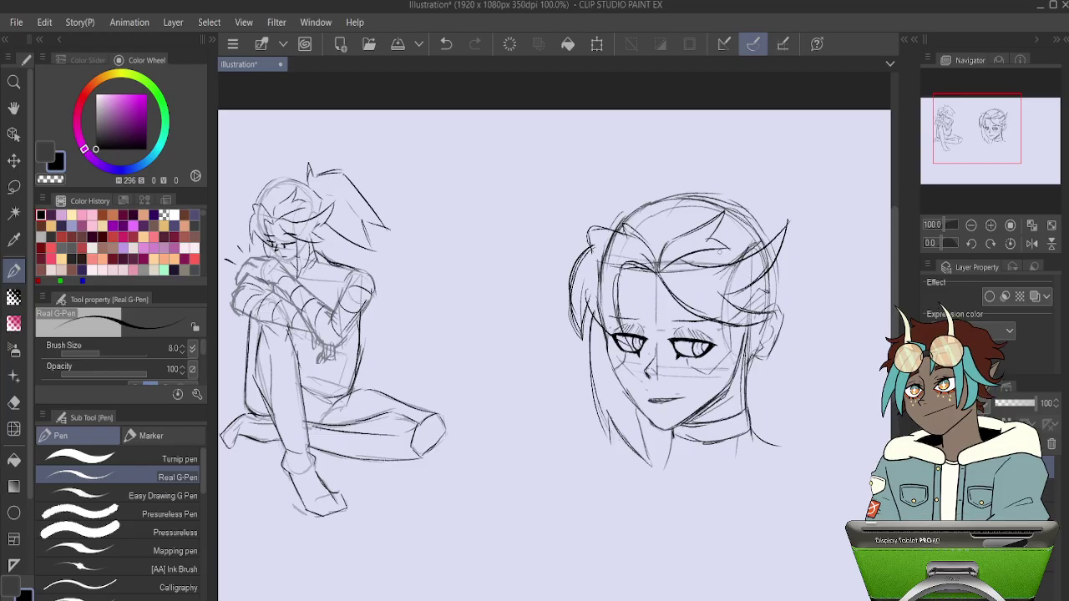
Draw long tapered strands falling around the near ear and down beside the neck.
left_click_drag(727, 461, 747, 424)
left_click_drag(767, 374, 720, 464)
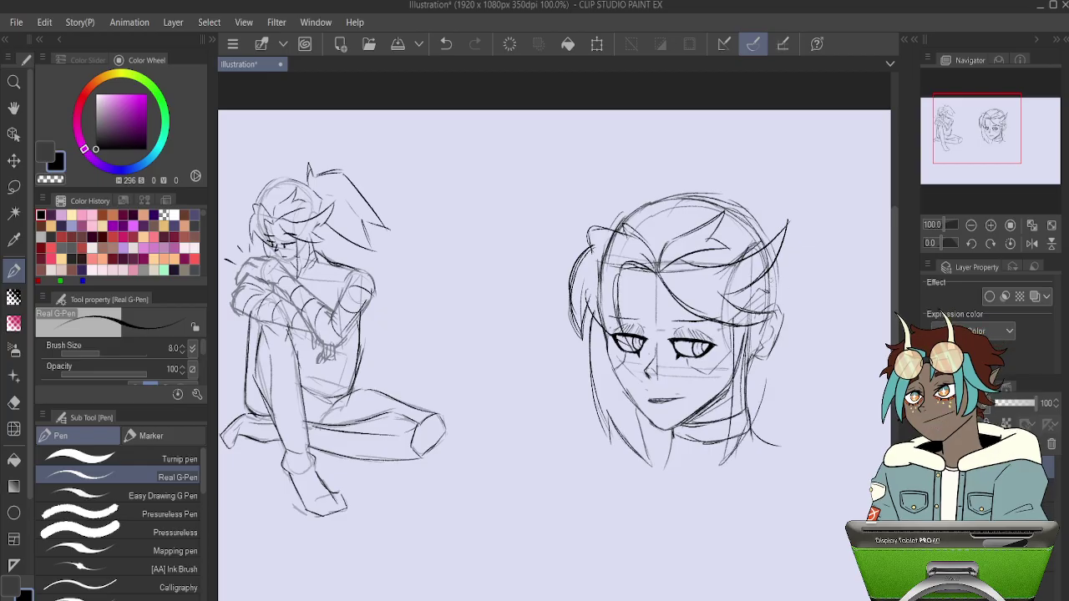
left_click_drag(777, 403, 765, 448)
mouse_move(762, 405)
left_mouse_down()
mouse_move(757, 456)
mouse_move(720, 464)
left_mouse_up()
left_click_drag(733, 378, 723, 455)
left_click_drag(782, 361, 780, 380)
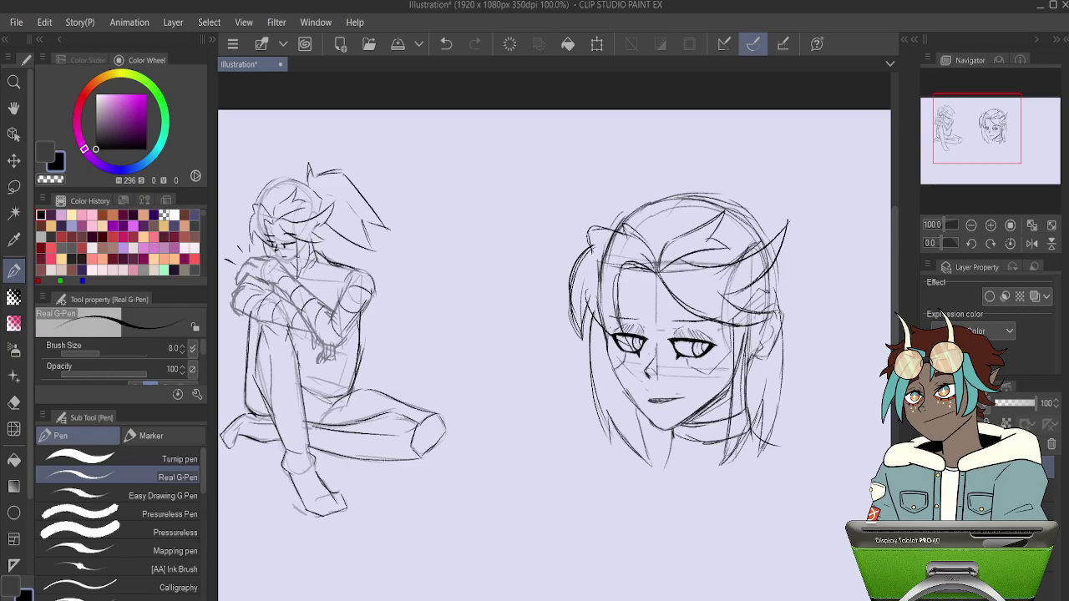
left_click_drag(771, 273, 784, 316)
left_click_drag(785, 302, 780, 381)
Outline the hair's volume with a contour over the crown and down the back of the head.
left_click_drag(625, 209, 705, 182)
key("ctrl+z")
key("ctrl+z")
left_click_drag(608, 232, 656, 192)
mouse_move(678, 187)
left_mouse_down()
mouse_move(725, 192)
mouse_move(773, 221)
mouse_move(787, 302)
left_mouse_up()
key("ctrl+z")
key("ctrl+z")
left_click_drag(784, 234, 793, 255)
Sketch a small hair tie at the upper back of the crown, with strands gathered into it.
mouse_move(751, 198)
left_mouse_down()
mouse_move(773, 161)
mouse_move(697, 228)
left_mouse_up()
key("ctrl+z")
mouse_move(674, 272)
left_mouse_down()
mouse_move(673, 237)
mouse_move(701, 202)
mouse_move(694, 227)
left_mouse_up()
left_click_drag(722, 262, 715, 198)
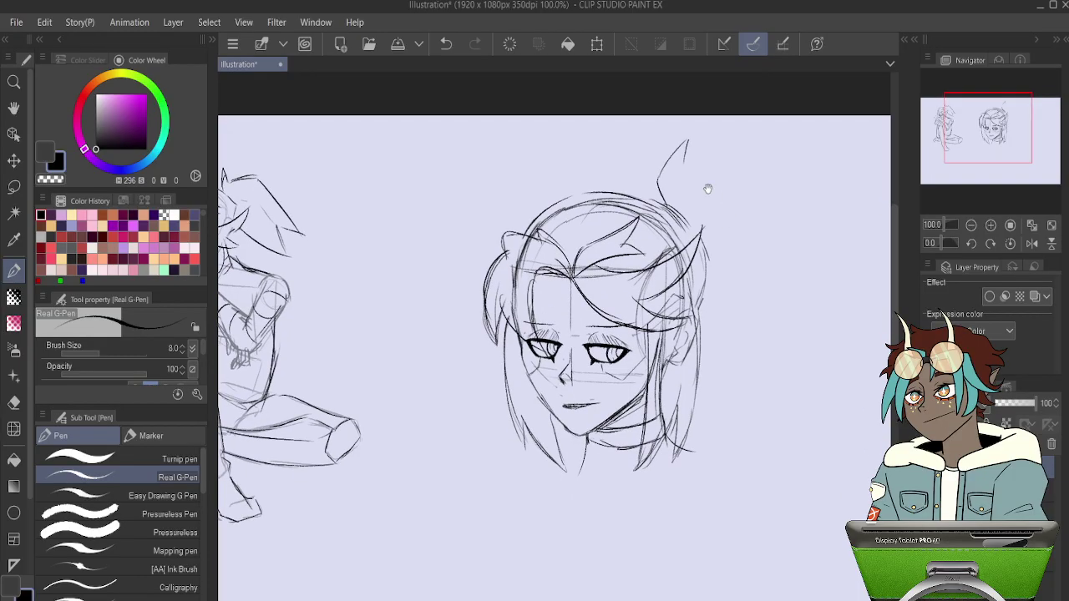
key("ctrl+z")
mouse_move(659, 203)
left_mouse_down()
mouse_move(672, 197)
mouse_move(698, 224)
left_mouse_up()
left_click_drag(694, 208, 698, 218)
mouse_move(668, 195)
left_mouse_down()
mouse_move(669, 152)
mouse_move(661, 157)
mouse_move(704, 117)
left_mouse_up()
mouse_move(701, 175)
left_mouse_down()
mouse_move(760, 250)
mouse_move(734, 218)
mouse_move(740, 243)
mouse_move(711, 200)
left_mouse_up()
key("ctrl+z")
key("ctrl+z")
key("ctrl+z")
key("ctrl+z")
Outline a large angular ponytail with pointed tips flowing back from the hair tie.
left_click_drag(652, 233, 663, 169)
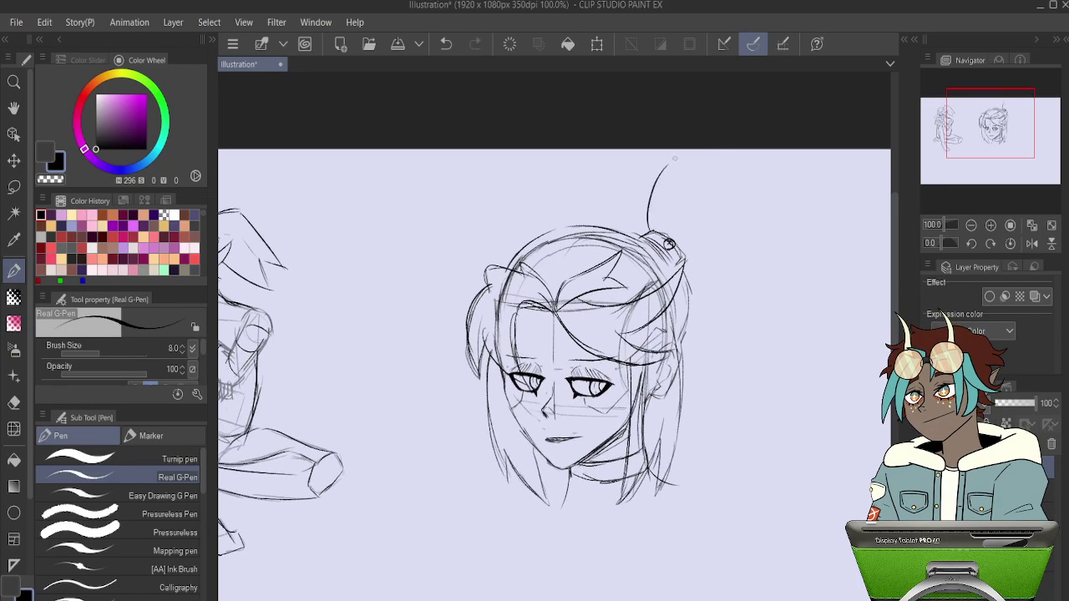
key("ctrl+z")
left_click_drag(652, 231, 666, 166)
mouse_move(665, 167)
left_mouse_down()
mouse_move(664, 191)
mouse_move(801, 175)
mouse_move(716, 167)
mouse_move(773, 173)
mouse_move(798, 321)
mouse_move(842, 318)
left_mouse_up()
key("ctrl+z")
mouse_move(804, 200)
left_mouse_down()
mouse_move(864, 330)
mouse_move(818, 285)
left_mouse_up()
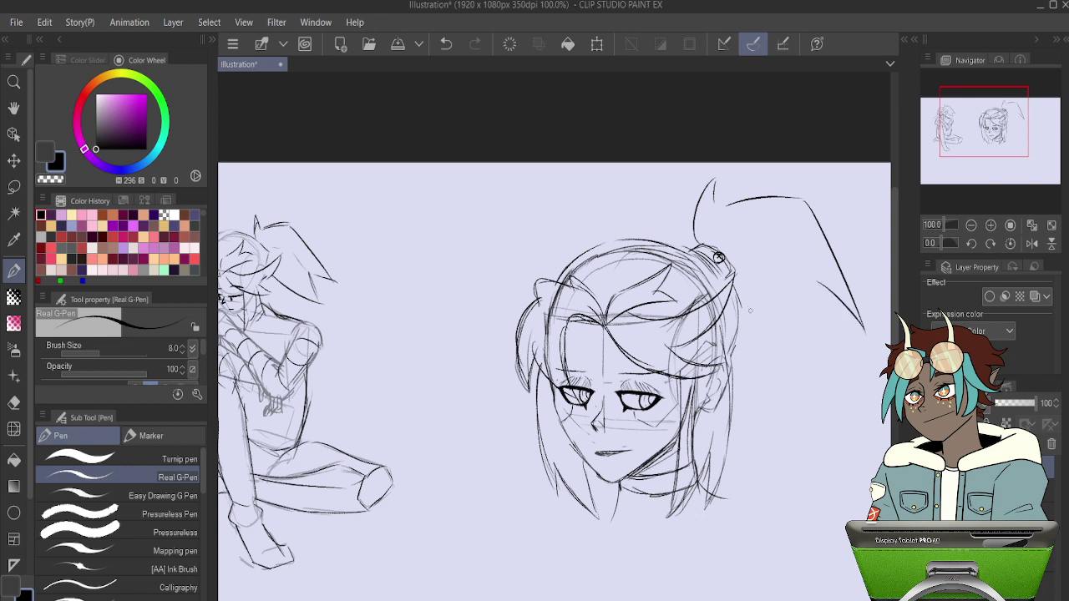
left_click_drag(741, 315, 840, 355)
left_click_drag(817, 288, 840, 359)
Add short curved strand lines inside the ponytail near the hair tie, undoing the surplus ones.
mouse_move(744, 259)
left_mouse_down()
mouse_move(785, 262)
mouse_move(810, 293)
left_mouse_up()
key("ctrl+z")
mouse_move(732, 255)
left_mouse_down()
mouse_move(764, 263)
mouse_move(779, 319)
mouse_move(819, 348)
left_mouse_up()
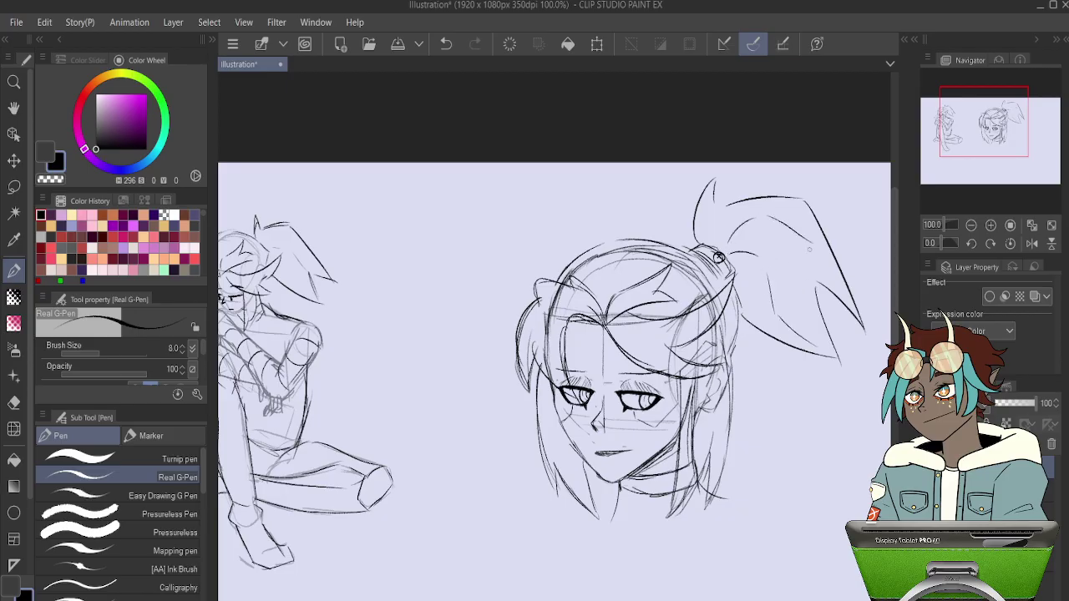
key("ctrl+z")
key("ctrl+z")
key("ctrl+z")
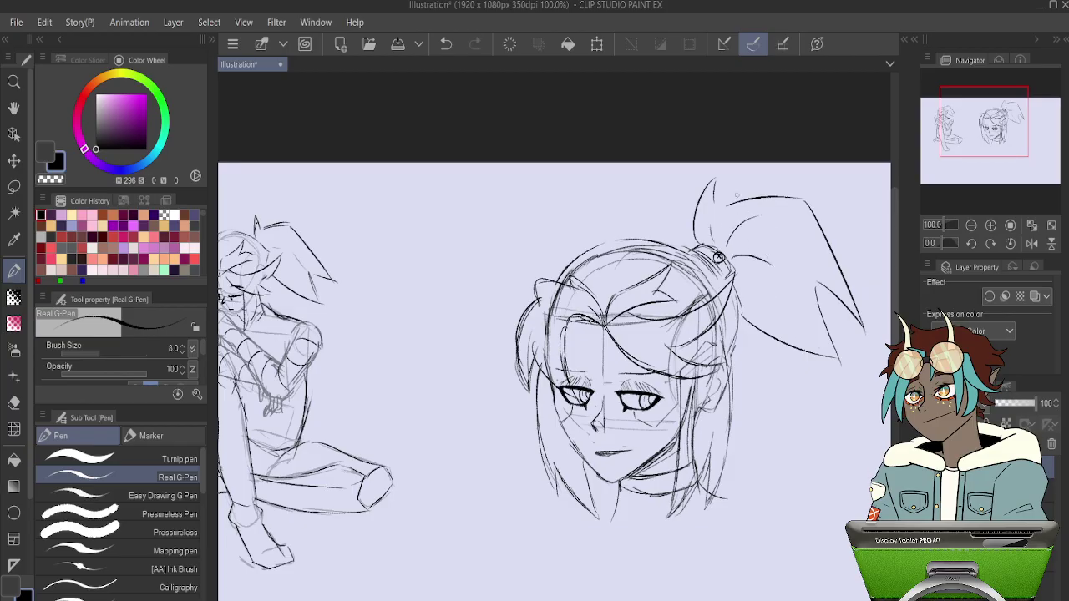
Draw sloping shoulder lines outward from both sides of the neck beneath the hair.
key("space")
left_click_drag(787, 322, 723, 223)
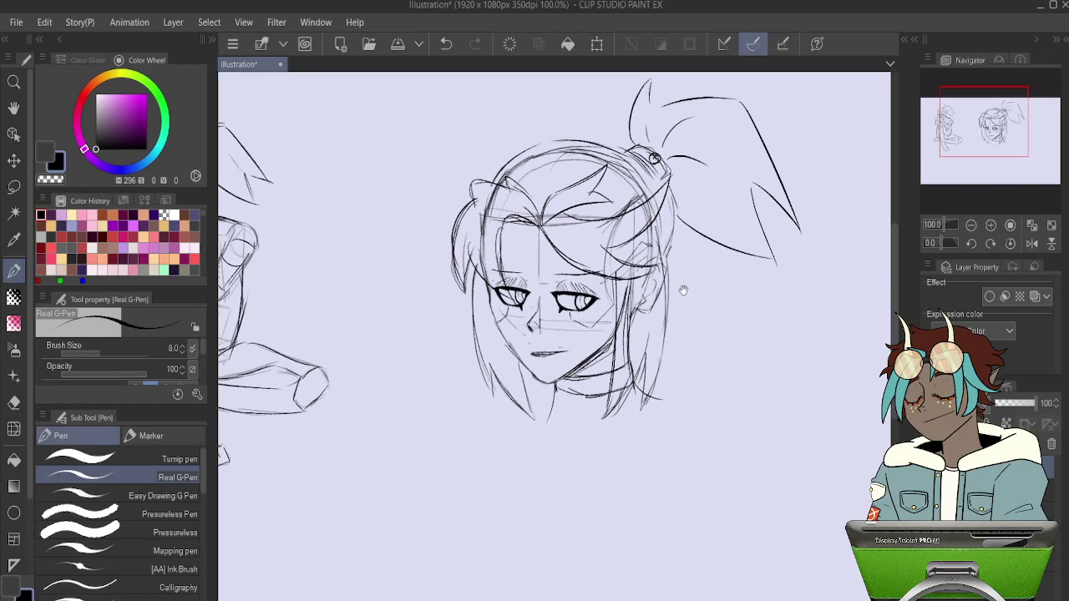
left_click_drag(554, 382, 549, 410)
left_click_drag(665, 399, 705, 408)
left_click_drag(518, 410, 471, 427)
key("ctrl+z")
key("ctrl+z")
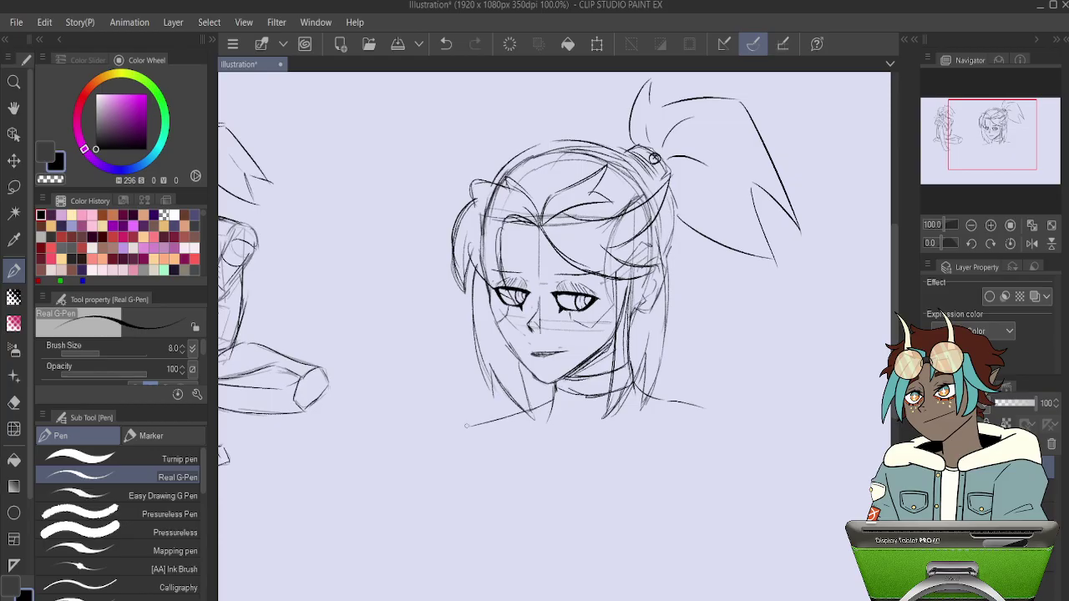
left_click_drag(646, 400, 714, 414)
Sketch the collarbones beneath the shoulder lines, with two short marks at the base of the neck.
mouse_move(491, 426)
left_mouse_down()
mouse_move(576, 436)
mouse_move(535, 431)
mouse_move(560, 434)
left_mouse_up()
key("ctrl+z")
mouse_move(560, 437)
left_mouse_down()
mouse_move(611, 446)
mouse_move(707, 425)
left_mouse_up()
key("ctrl+z")
key("ctrl+z")
key("ctrl+z")
key("ctrl+z")
left_click_drag(470, 428, 560, 445)
mouse_move(614, 445)
left_mouse_down()
mouse_move(598, 451)
mouse_move(706, 424)
left_mouse_up()
Shade the neckband beneath the jaw with hatching.
mouse_move(554, 394)
left_mouse_down()
mouse_move(565, 378)
mouse_move(610, 376)
left_mouse_up()
left_click_drag(603, 390, 615, 375)
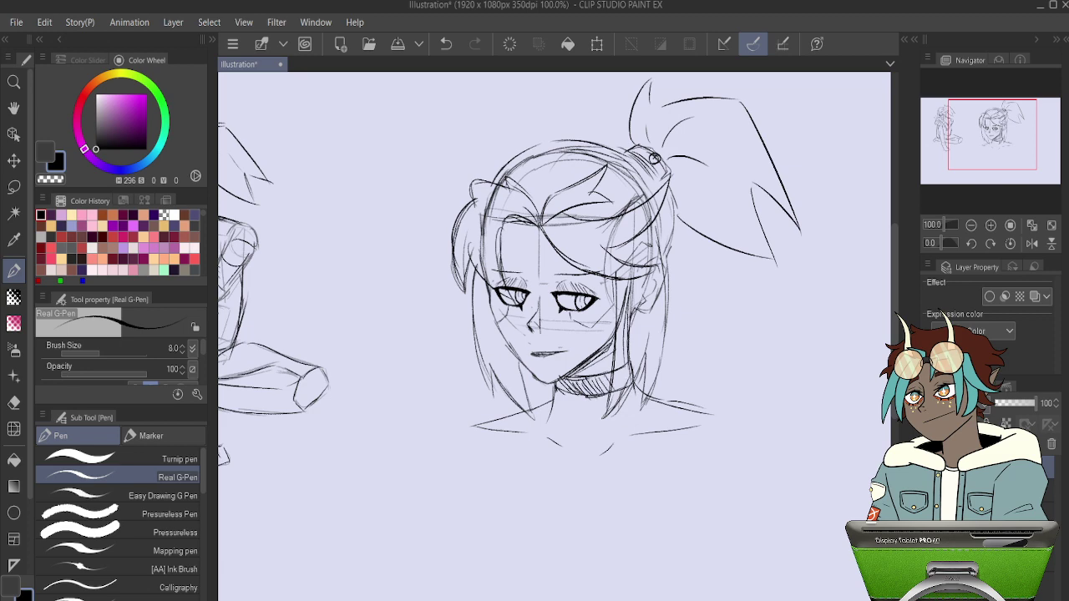
scroll(654, 158, "down", 4)
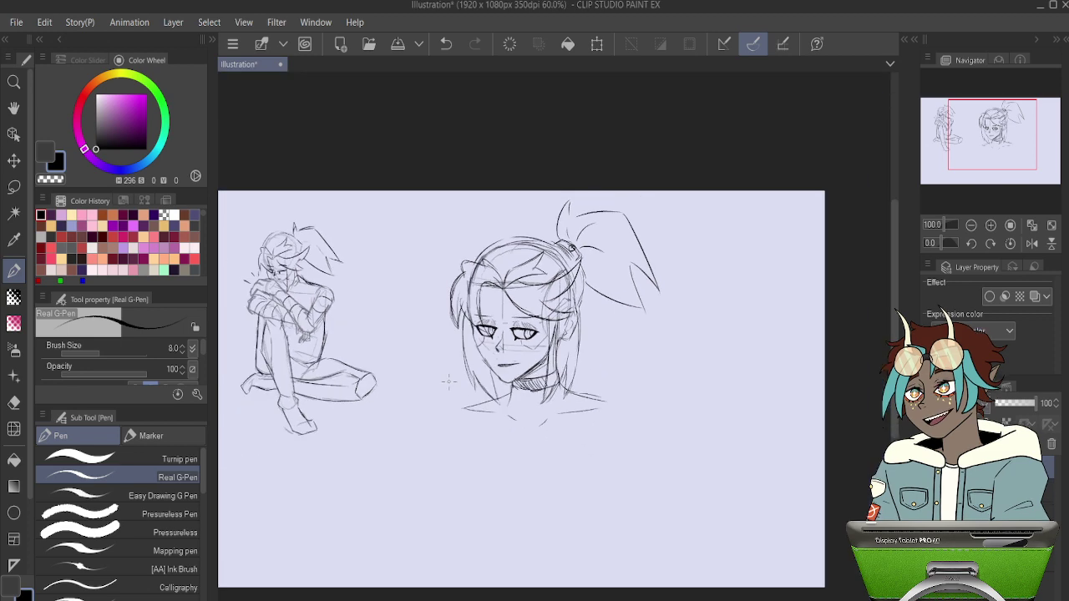
Extend the shoulder lines outward on both sides of the head study, then erase the stray end on the ponytail side.
scroll(594, 186, "up", 4)
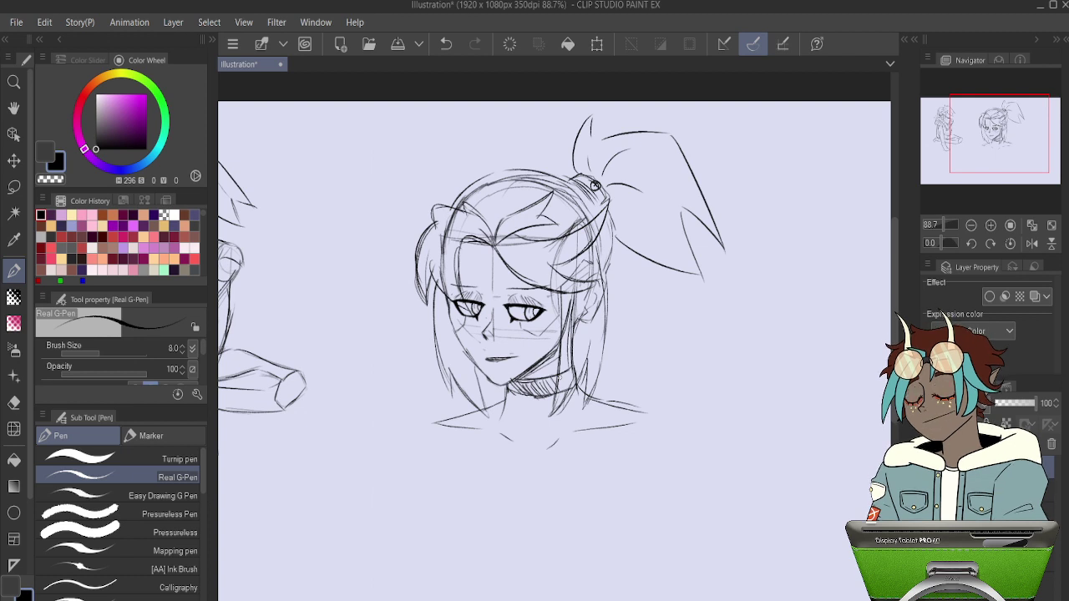
left_click_drag(466, 415, 404, 436)
left_click_drag(664, 411, 694, 422)
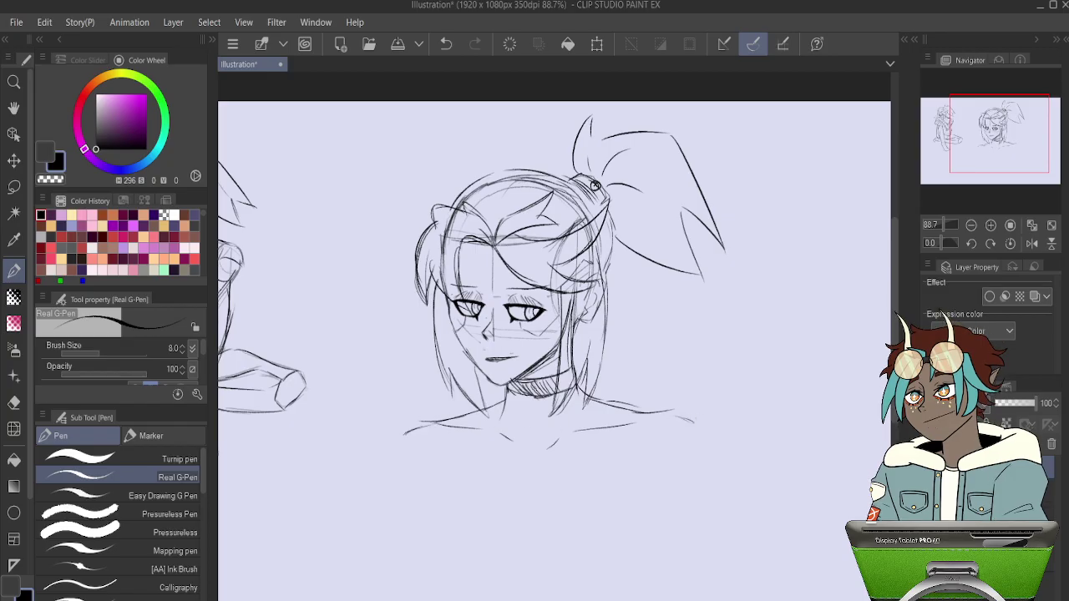
key("e")
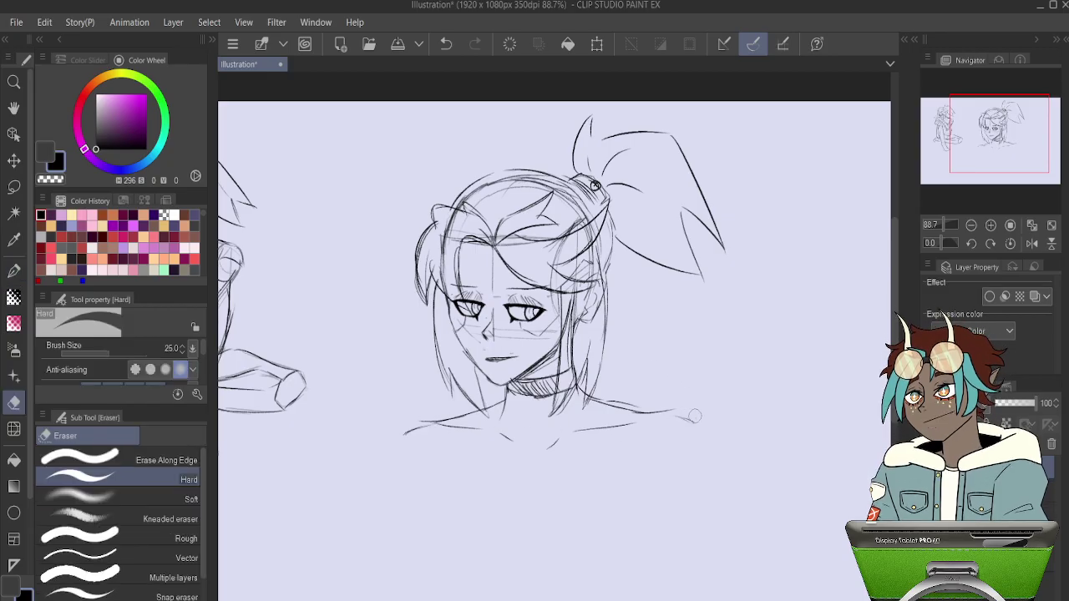
left_click_drag(697, 409, 675, 416)
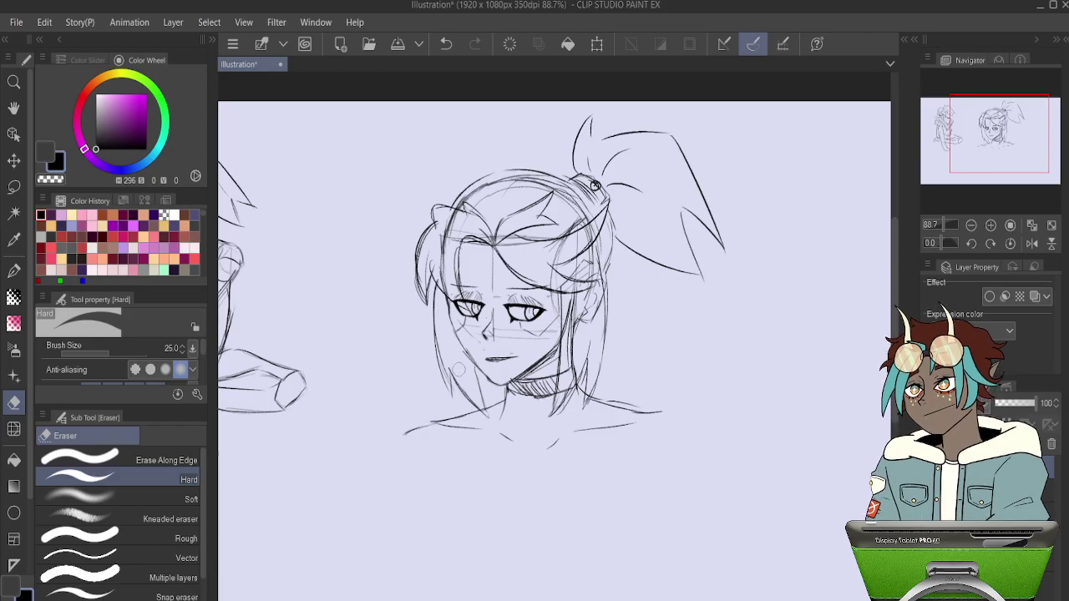
Strengthen both eyebrows with extra curved strokes using the Real G-Pen.
scroll(515, 342, "up", 3)
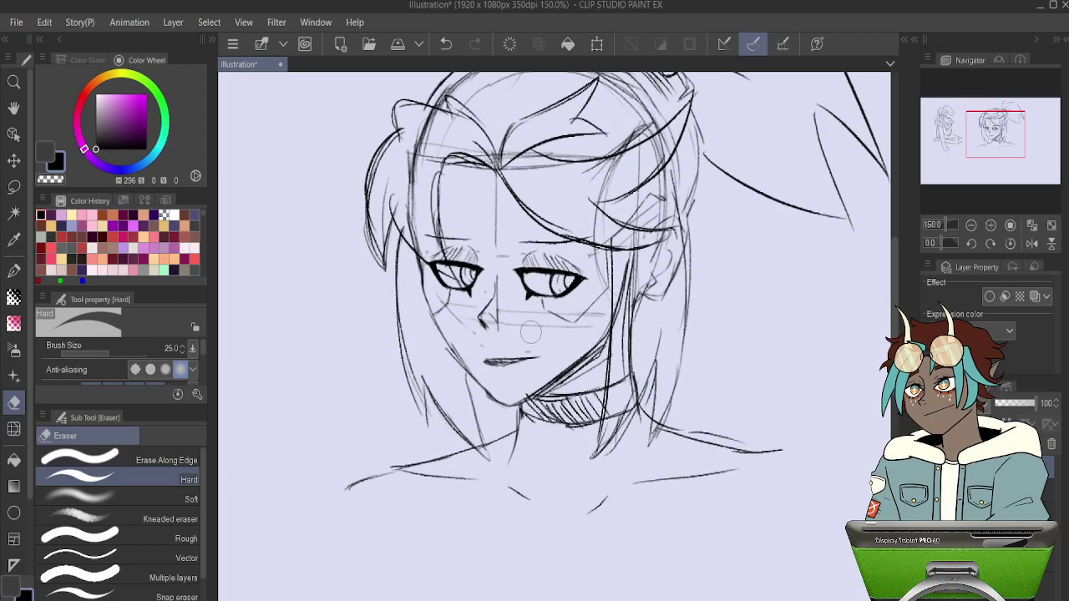
scroll(531, 333, "up", 2)
key("p")
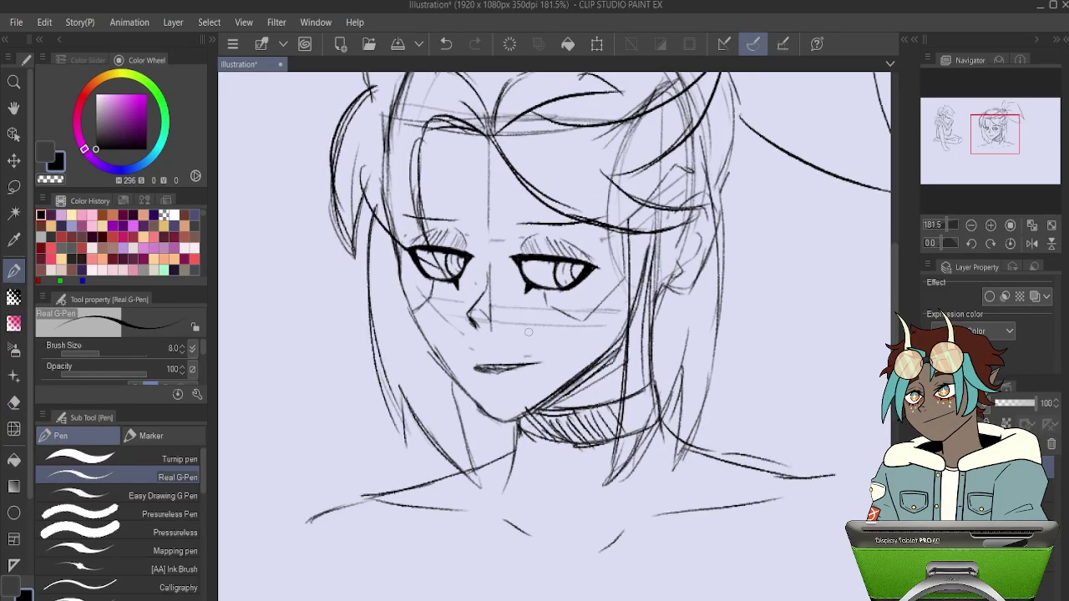
mouse_move(422, 212)
left_mouse_down()
mouse_move(479, 210)
mouse_move(453, 219)
left_mouse_up()
left_click_drag(518, 219, 595, 212)
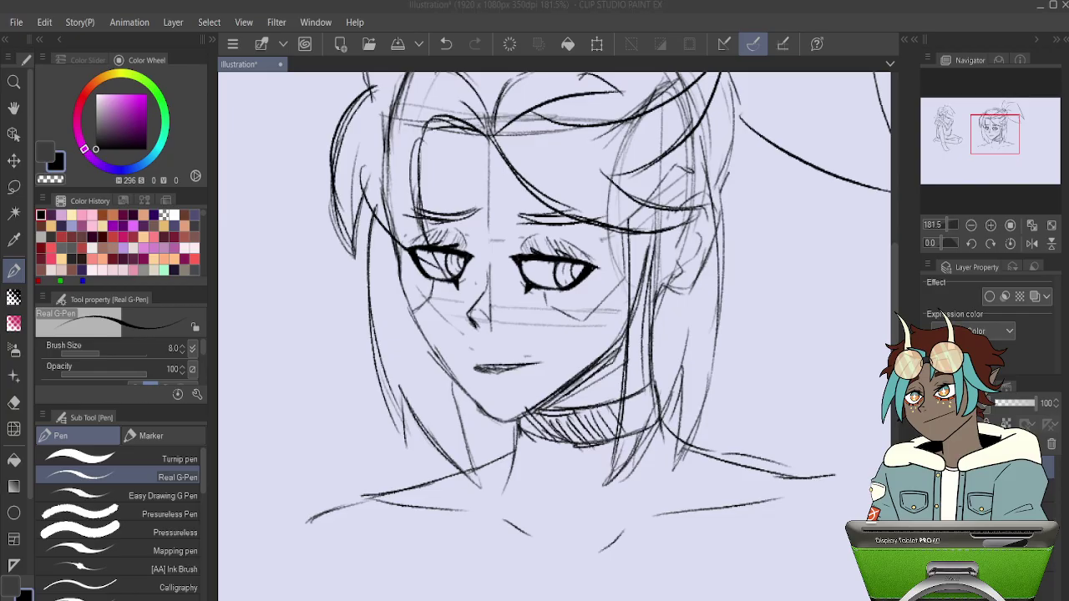
Add a short line under the jaw and a curved line across the neck beneath the neckband.
left_click_drag(590, 377, 642, 359)
mouse_move(519, 455)
left_mouse_down()
mouse_move(603, 472)
mouse_move(675, 445)
left_mouse_up()
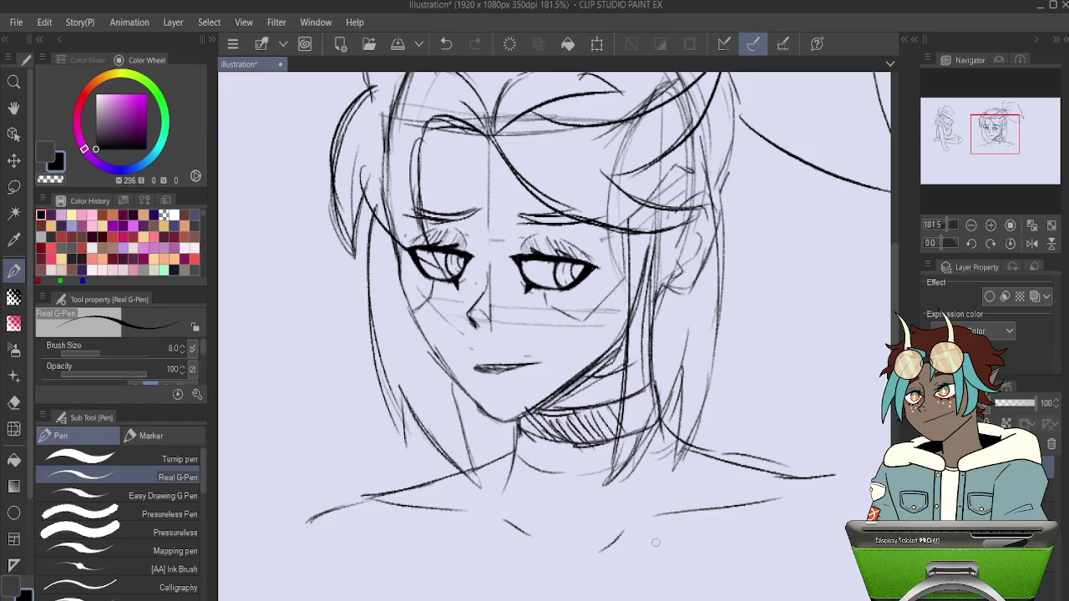
scroll(390, 443, "down", 5)
scroll(390, 443, "up", 2)
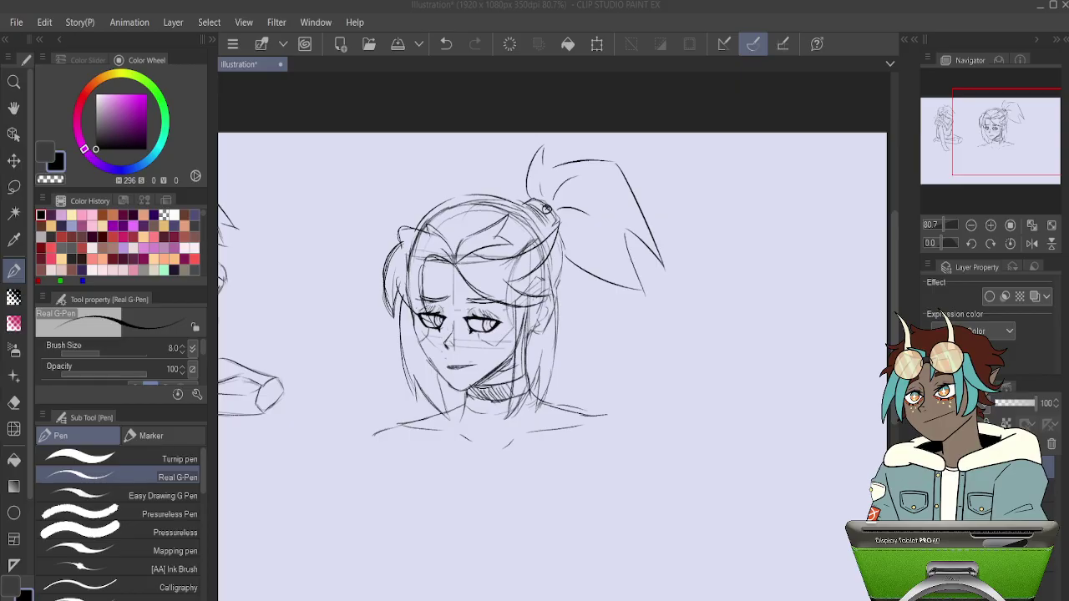
Darken the short marking lines running down the cheeks beneath both eyes.
scroll(499, 338, "up", 6)
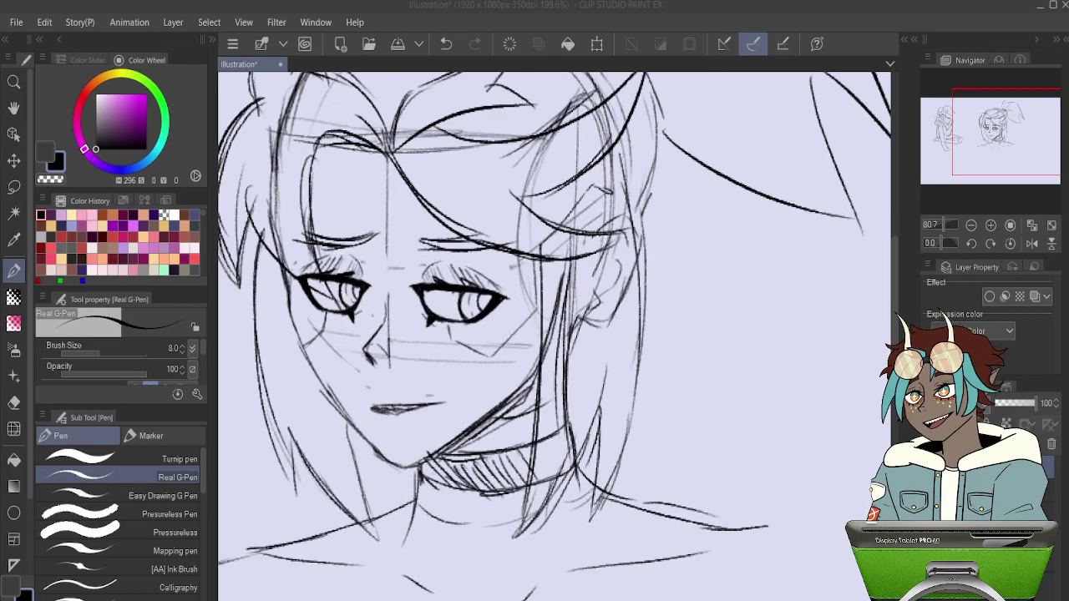
scroll(499, 338, "down", 1)
scroll(340, 332, "up", 2)
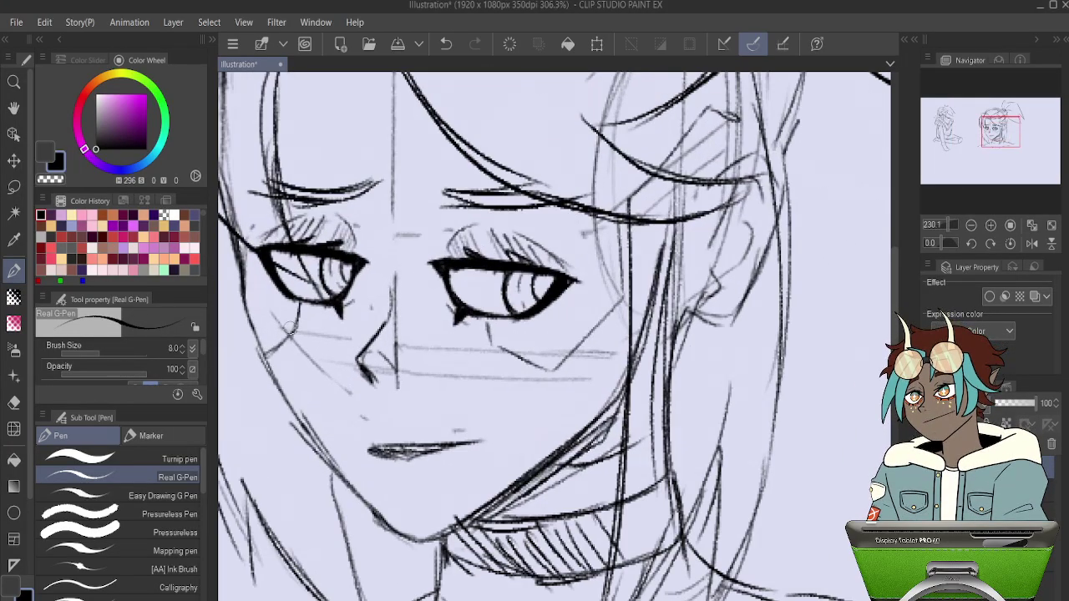
left_click_drag(488, 321, 493, 345)
left_click_drag(305, 307, 275, 357)
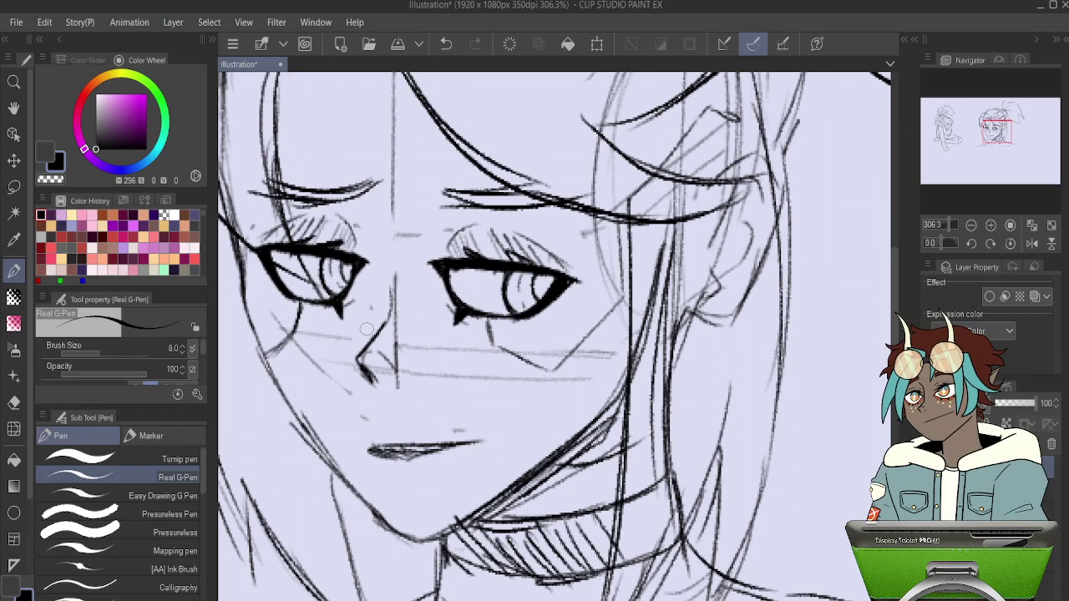
Draw two dark, filled diagonal marks on the cheek nearest the ear, redoing the lower one's first stroke.
left_click_drag(610, 314, 588, 348)
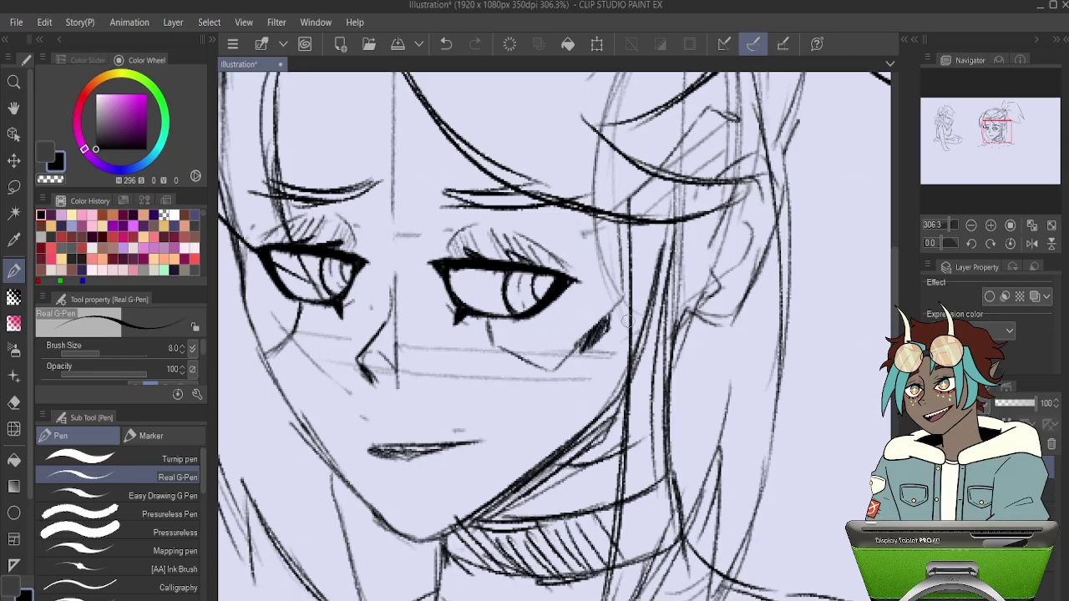
left_click_drag(601, 353, 560, 398)
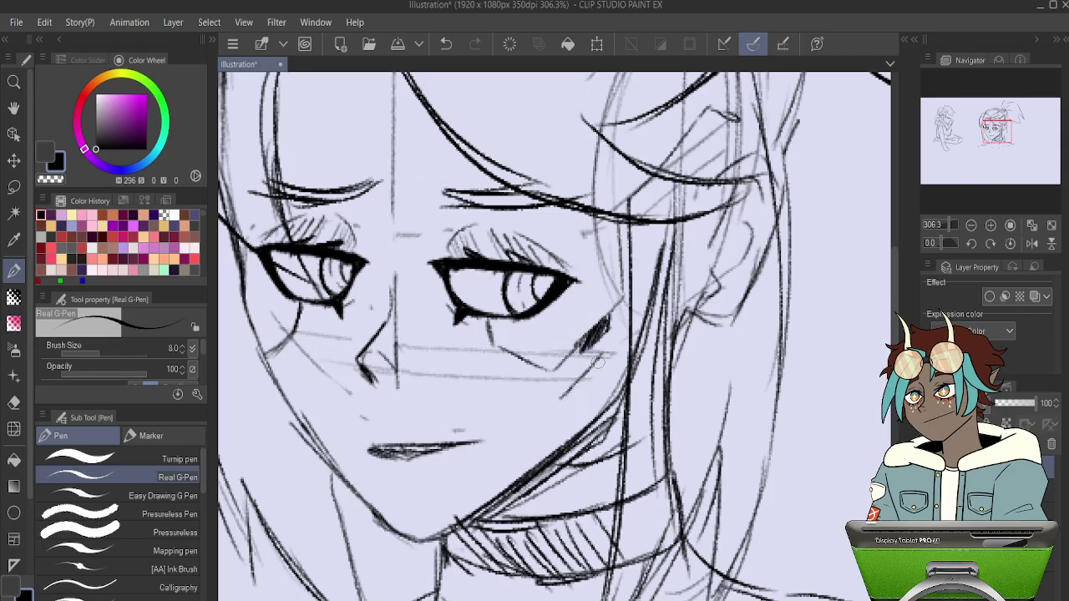
key("ctrl+z")
left_click_drag(605, 358, 564, 400)
mouse_move(610, 360)
left_mouse_down()
mouse_move(562, 414)
mouse_move(594, 386)
left_mouse_up()
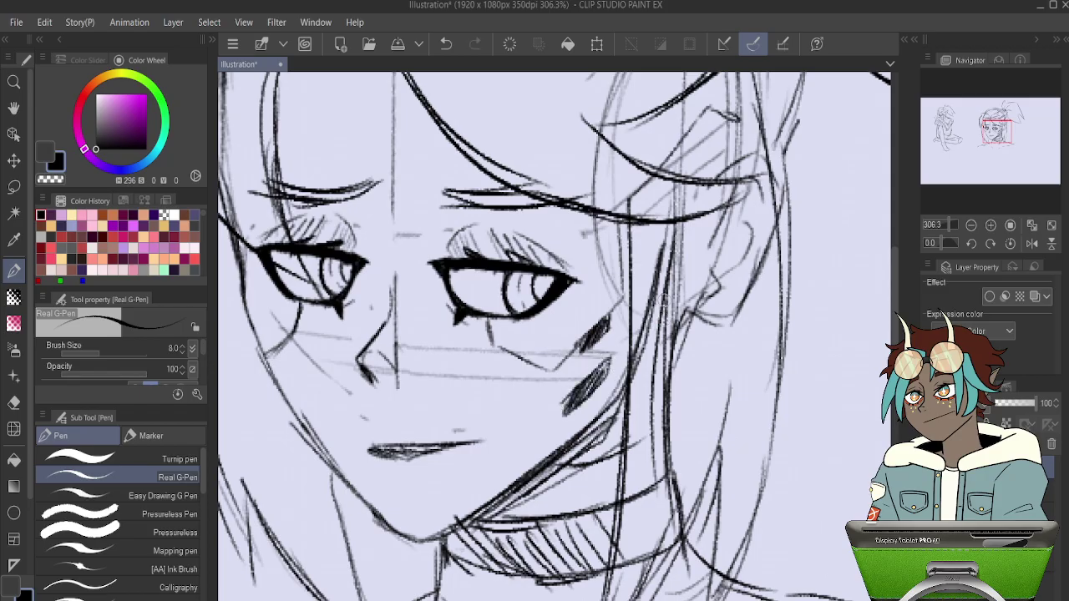
Add a dark mark along the far jawline and try another on the far cheek's edge, undoing the upper one.
left_click_drag(299, 413, 321, 438)
left_click_drag(299, 417, 324, 442)
left_click_drag(273, 354, 264, 364)
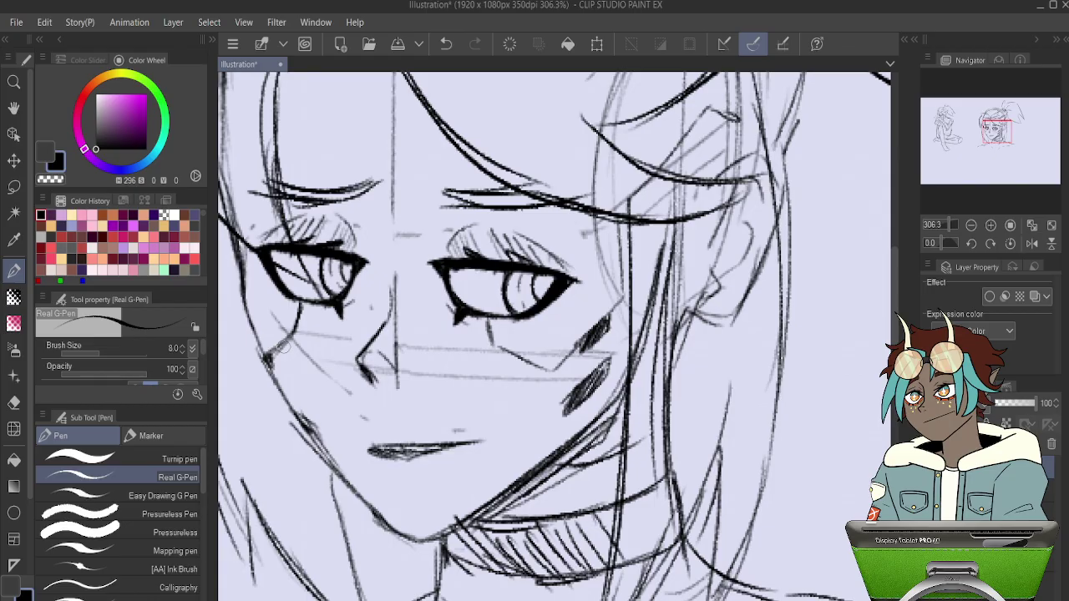
scroll(284, 347, "down", 4)
key("ctrl+z")
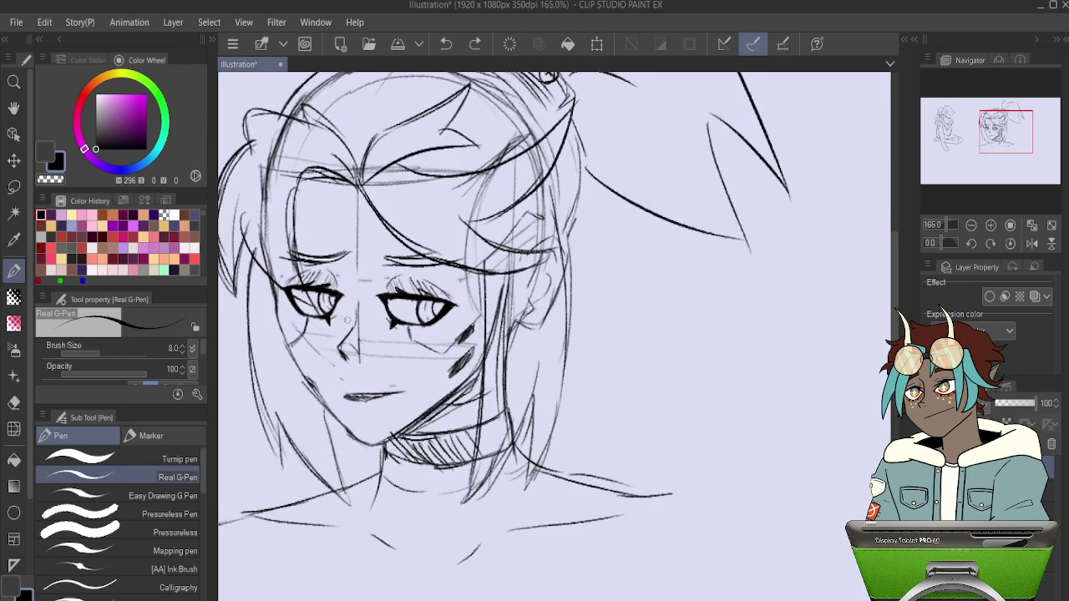
Add a short stroke at the side of the nose.
scroll(345, 320, "down", 1)
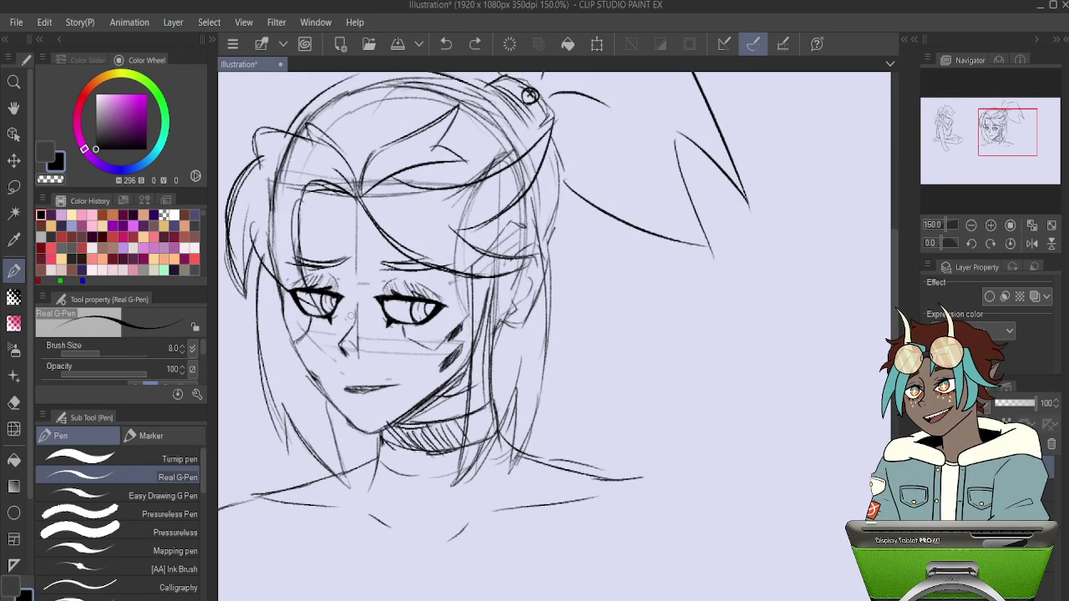
scroll(351, 315, "up", 2)
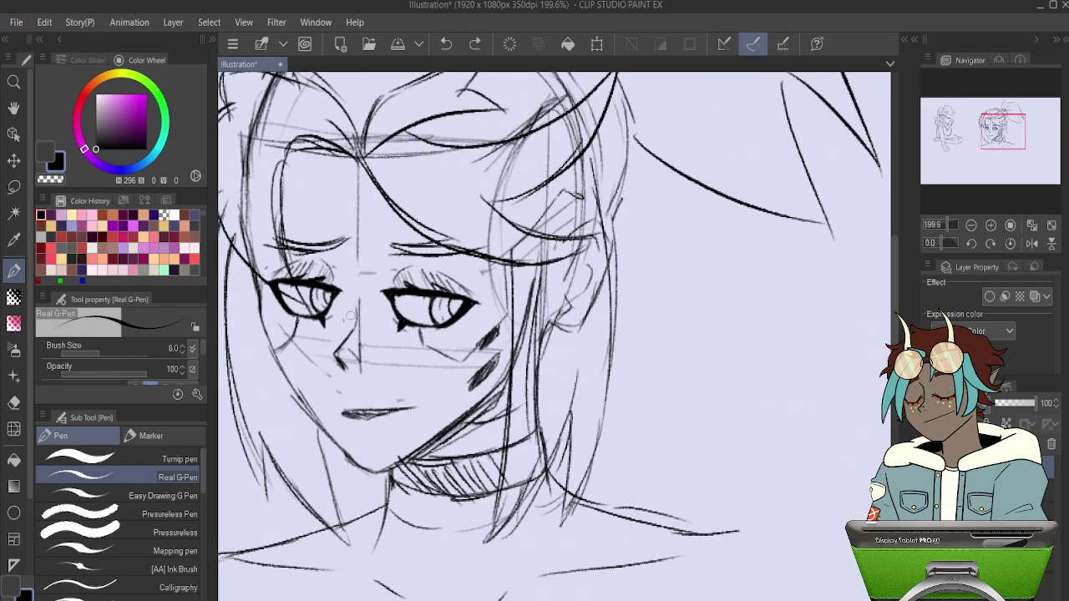
left_click_drag(348, 351, 363, 365)
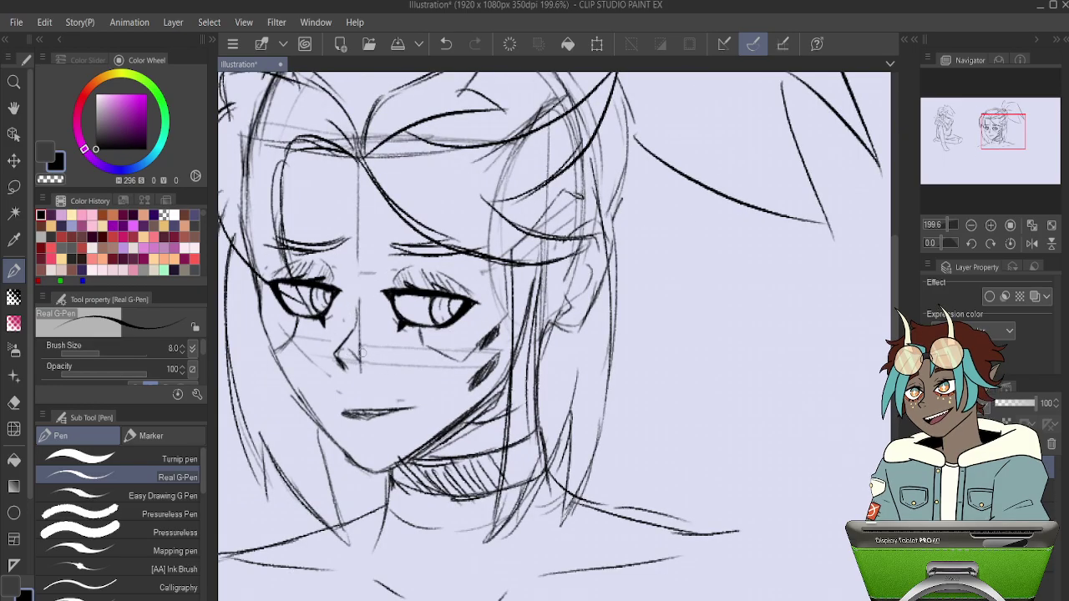
scroll(392, 347, "down", 5)
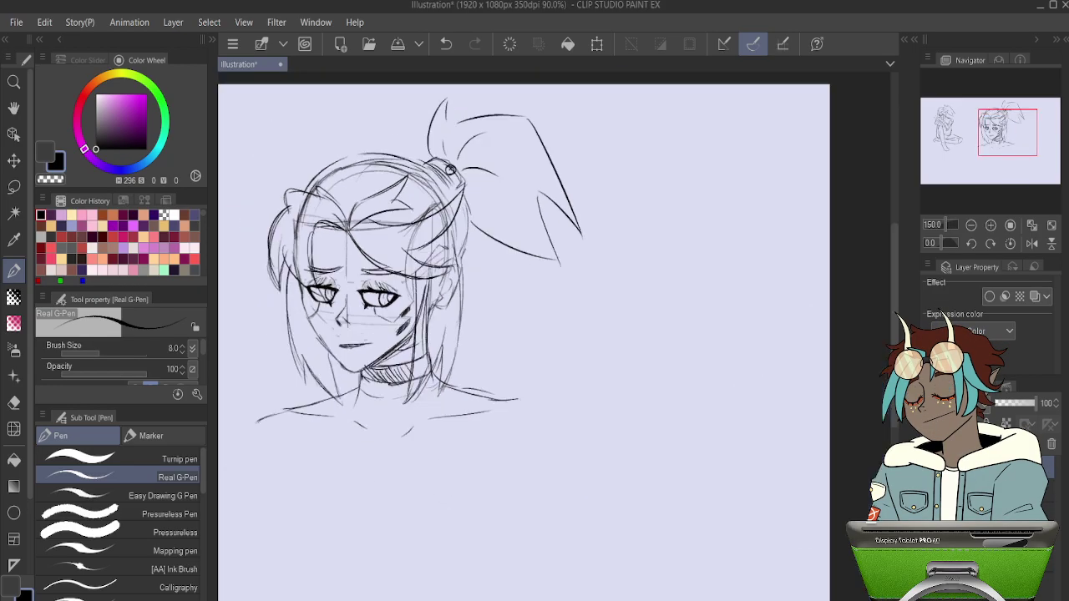
Add a curved hair line over the crown of the head leading toward the hair tie.
scroll(222, 334, "up", 2)
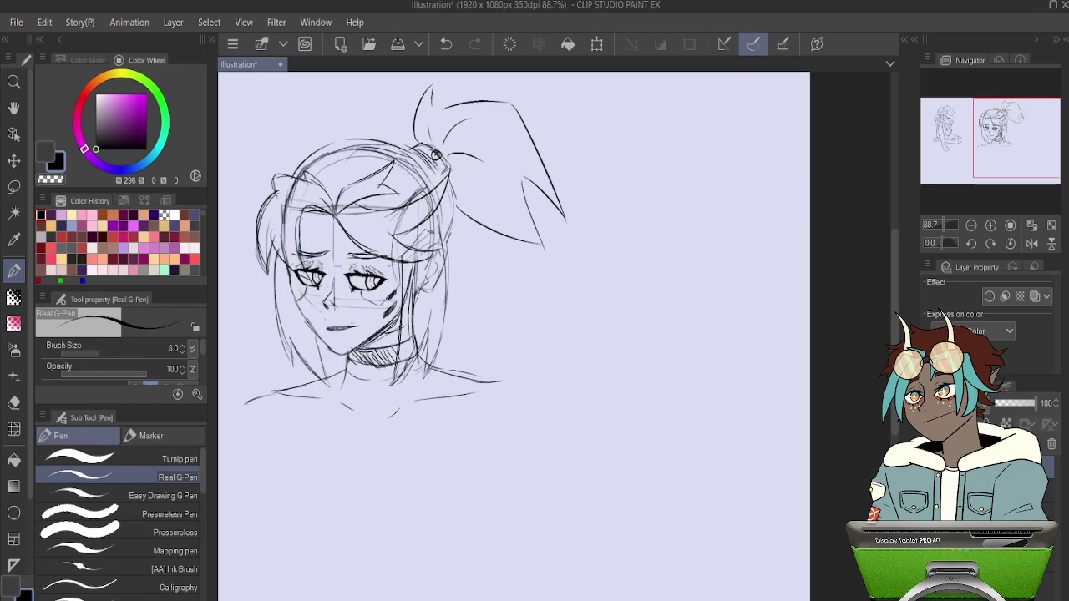
scroll(334, 142, "up", 1)
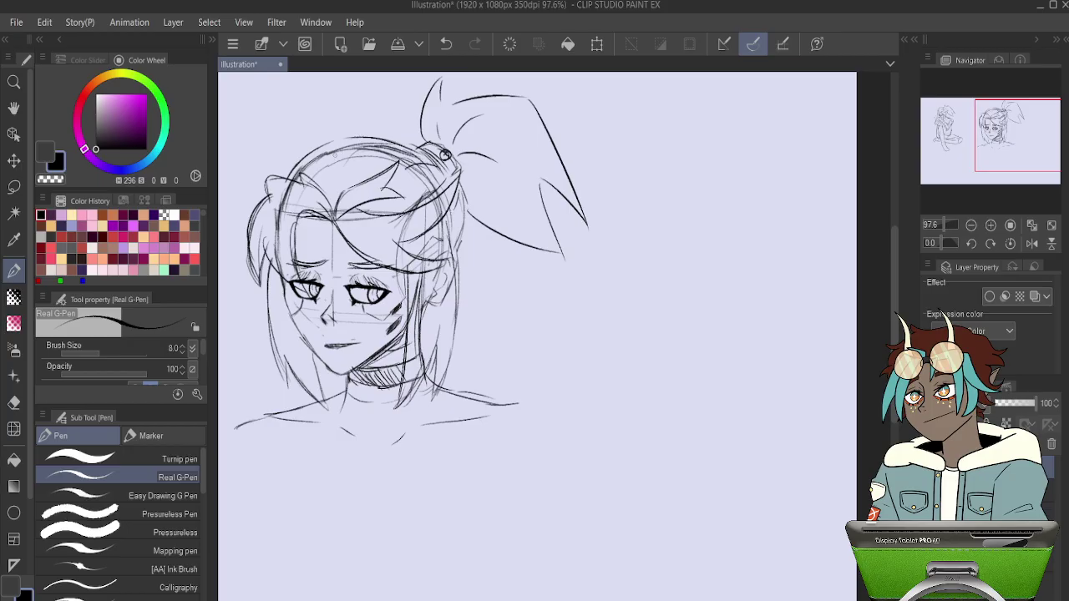
left_click_drag(345, 138, 409, 143)
left_click_drag(480, 335, 492, 335)
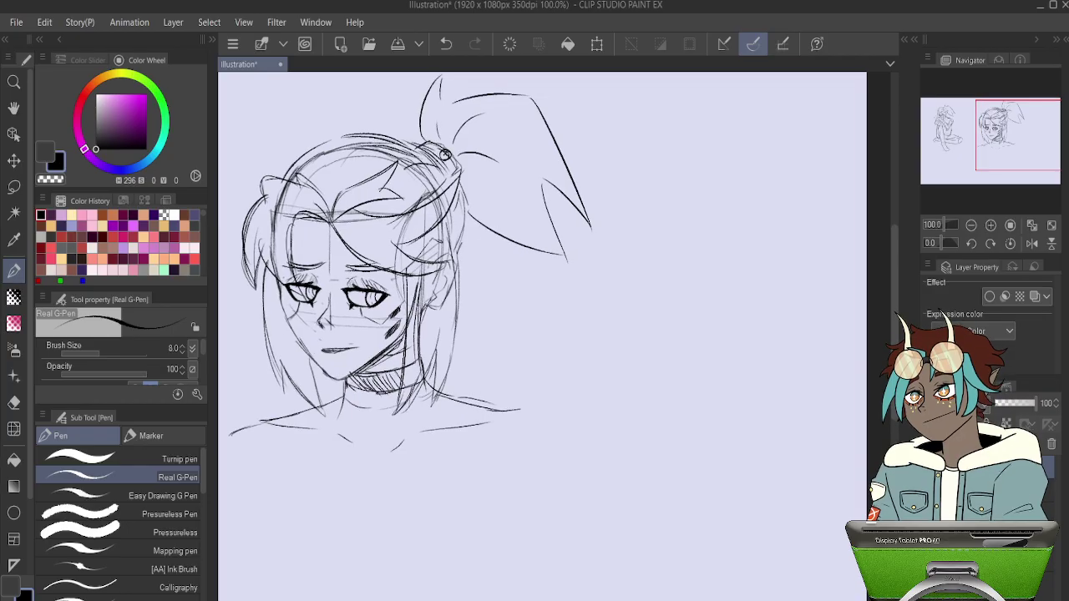
Erase the outer ends of both shoulder lines to narrow the shoulders, then return to the pen.
scroll(526, 376, "down", 3)
scroll(351, 459, "up", 2)
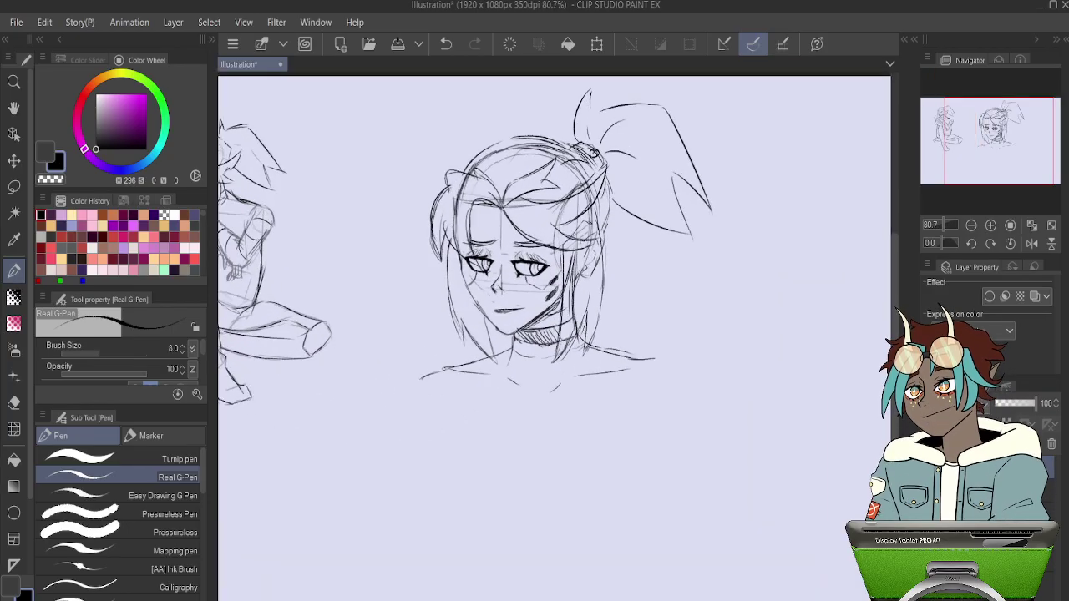
key("e")
mouse_move(443, 375)
left_mouse_down()
mouse_move(429, 370)
mouse_move(439, 378)
left_mouse_up()
left_click_drag(634, 355, 657, 358)
key("p")
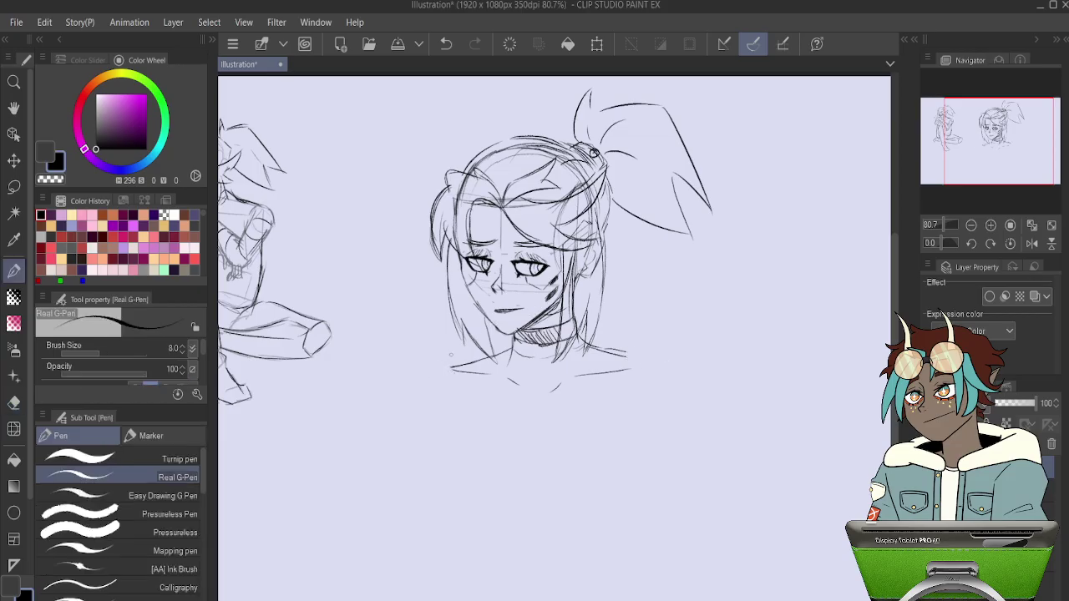
key("ctrl+z")
left_click_drag(451, 389, 458, 366)
key("ctrl+z")
left_click_drag(451, 377, 440, 430)
left_click_drag(628, 370, 627, 403)
left_click_drag(462, 363, 398, 397)
key("ctrl+z")
left_click_drag(460, 368, 403, 400)
key("ctrl+z")
key("ctrl+z")
key("ctrl+z")
key("ctrl+z")
Sketch a rough torso outline beneath the shoulders, with sides tapering down to a curved lower edge.
left_click_drag(468, 365, 439, 389)
left_click_drag(462, 465, 574, 531)
left_click_drag(640, 410, 636, 498)
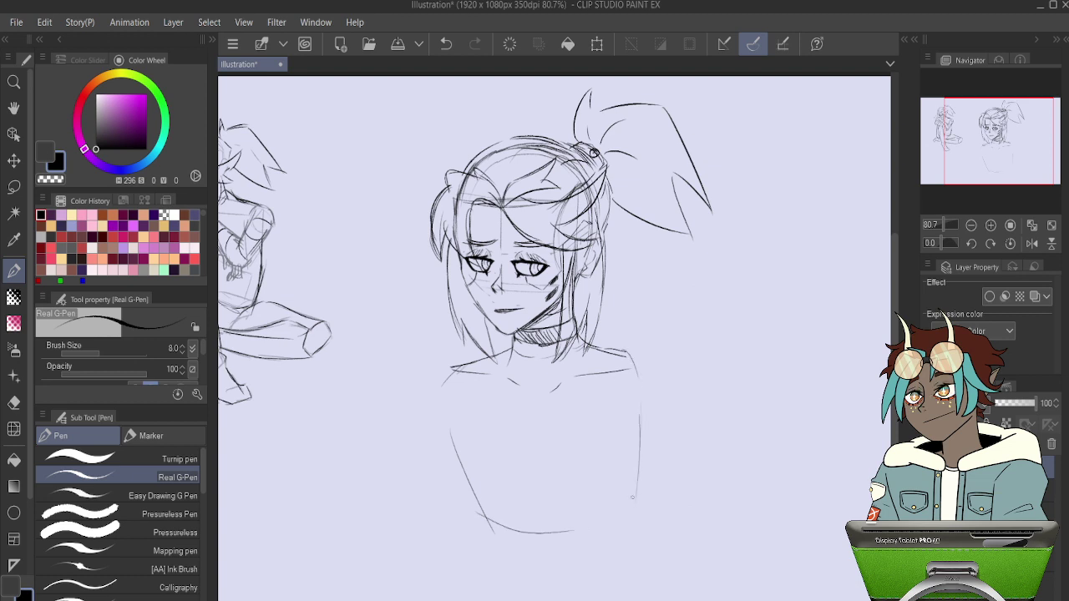
key("ctrl+z")
mouse_move(625, 363)
left_mouse_down()
mouse_move(637, 403)
mouse_move(608, 513)
left_mouse_up()
left_click_drag(629, 444, 609, 516)
left_click_drag(565, 532, 590, 528)
Draw rounded shoulder curves on both sides of the torso and reinforce them with repeated strokes.
left_click_drag(436, 375, 443, 431)
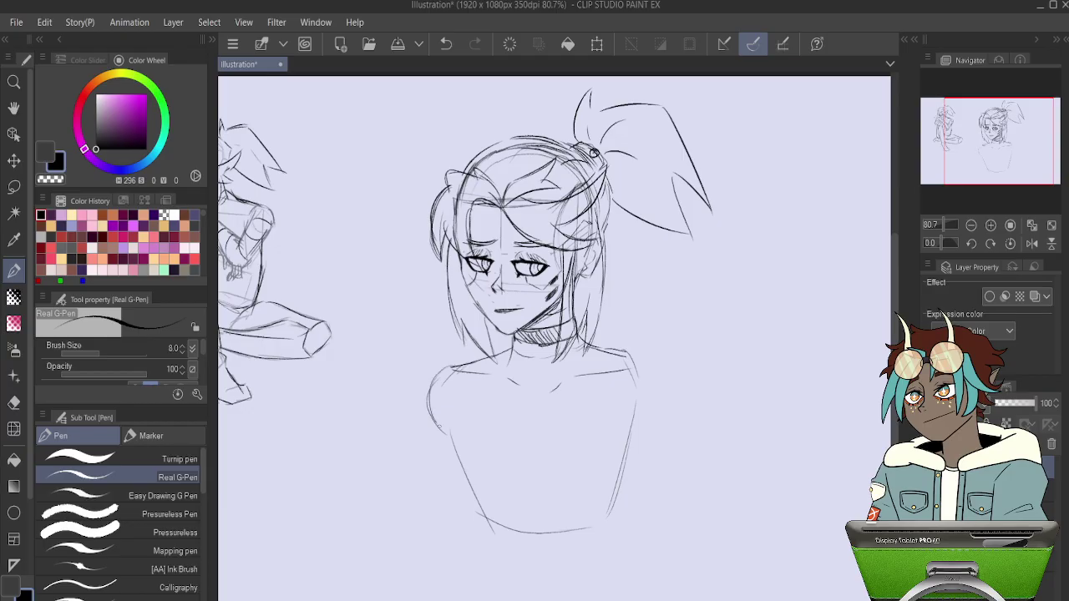
left_click_drag(645, 361, 648, 421)
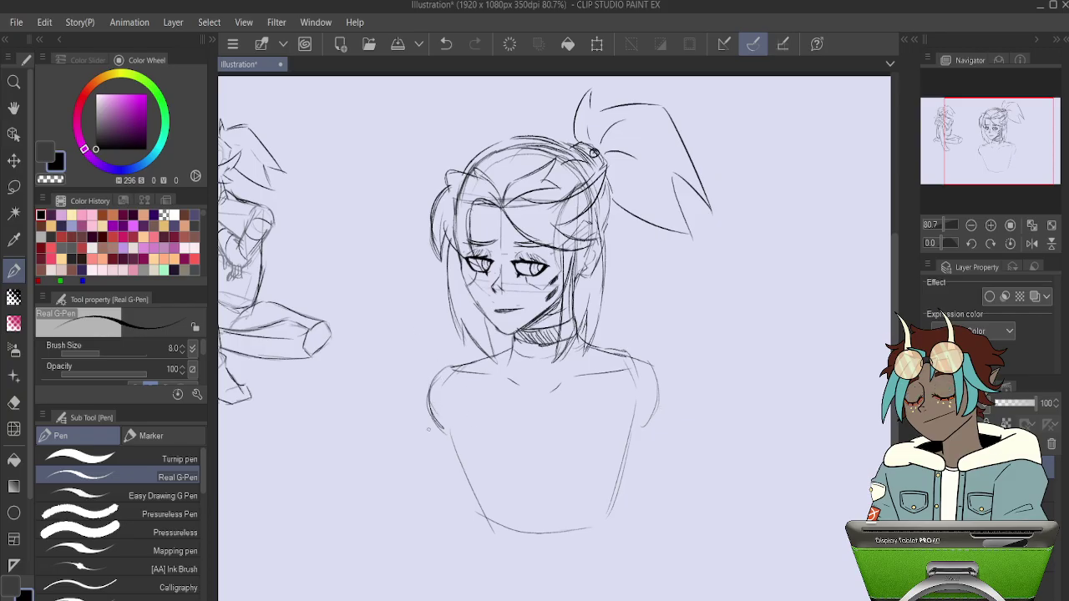
left_click_drag(441, 368, 430, 420)
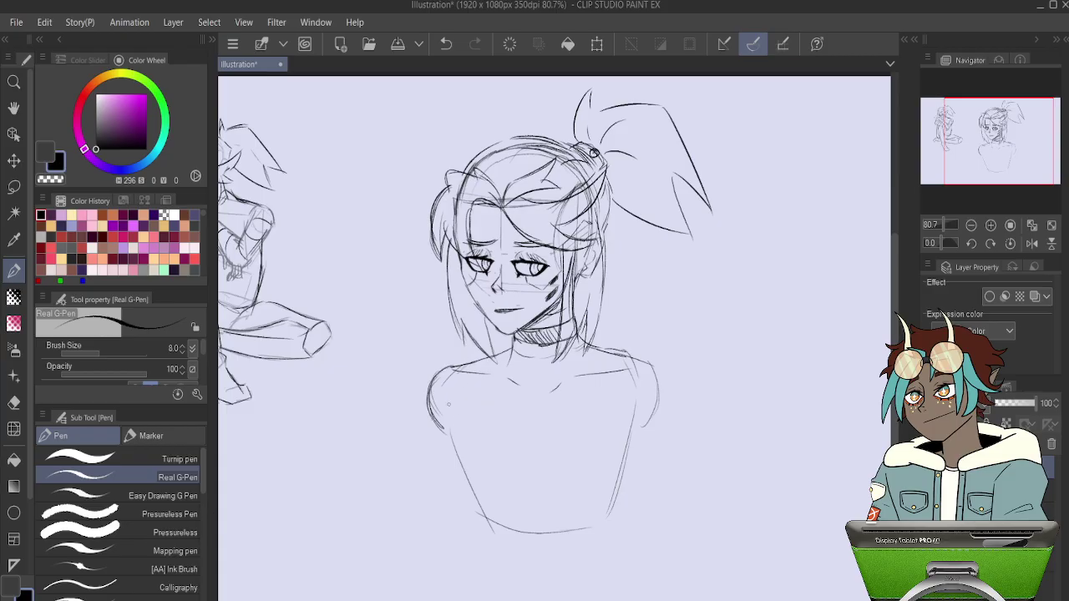
left_click_drag(647, 378, 637, 417)
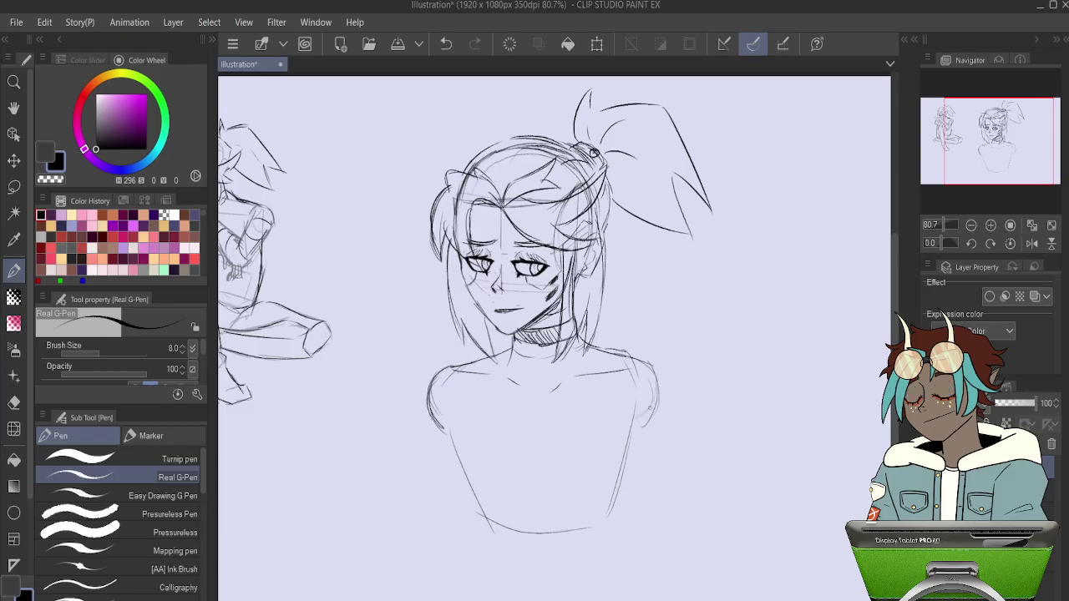
Sketch the outer contours of both upper arms running down from the shoulders.
left_click_drag(431, 378, 415, 521)
left_click_drag(419, 429, 417, 520)
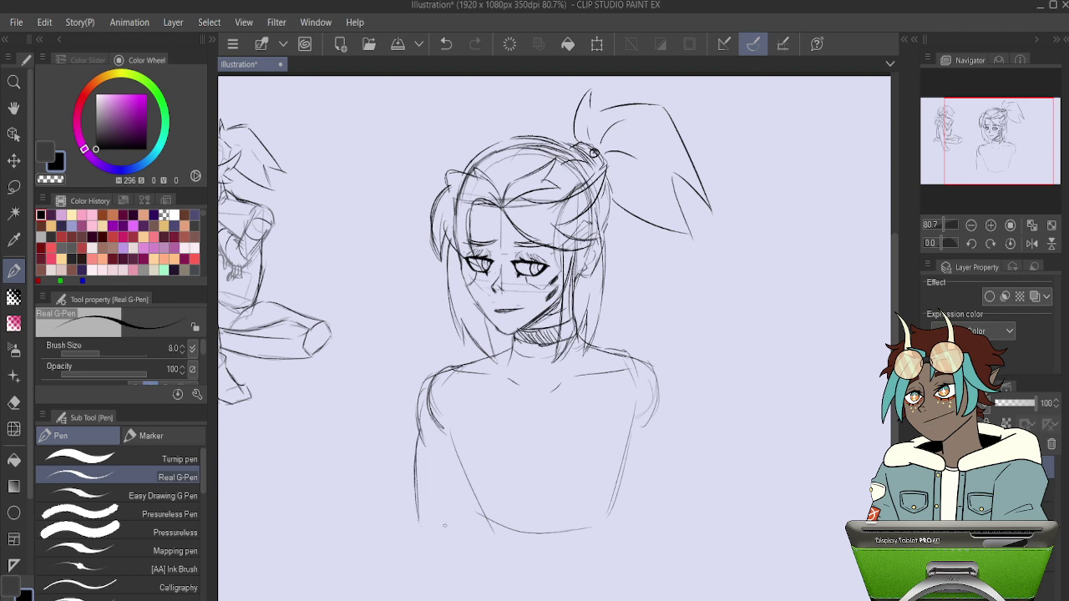
mouse_move(638, 362)
left_mouse_down()
mouse_move(660, 402)
mouse_move(670, 504)
left_mouse_up()
Erase the inner shoulder curve on the side away from the ponytail and redraw that shoulder's outer contour.
key("e")
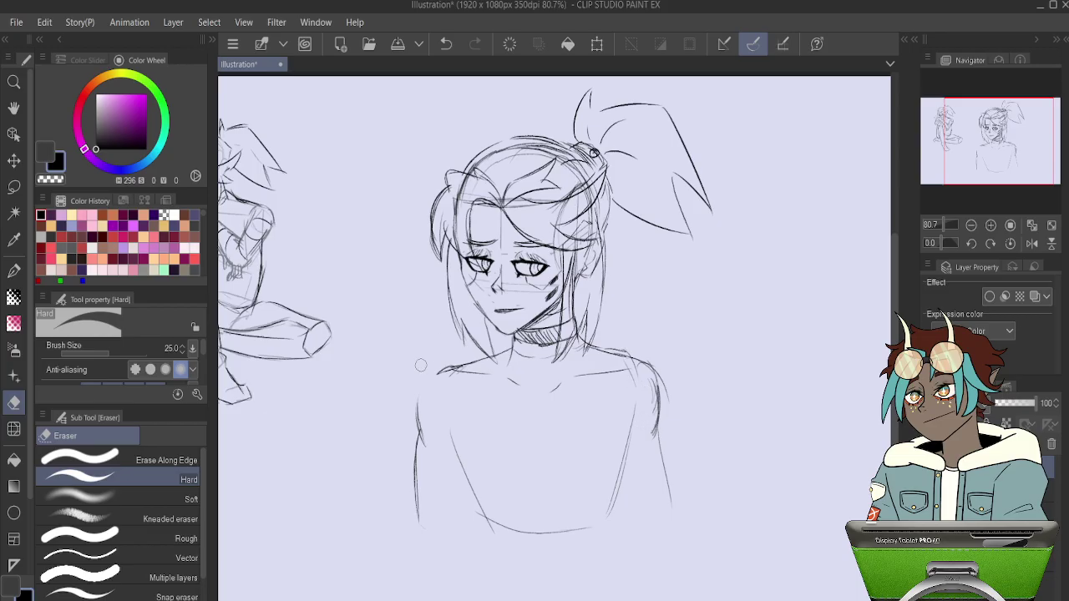
mouse_move(515, 346)
left_mouse_down()
mouse_move(444, 368)
mouse_move(424, 399)
mouse_move(467, 361)
left_mouse_up()
left_click_drag(417, 425, 428, 446)
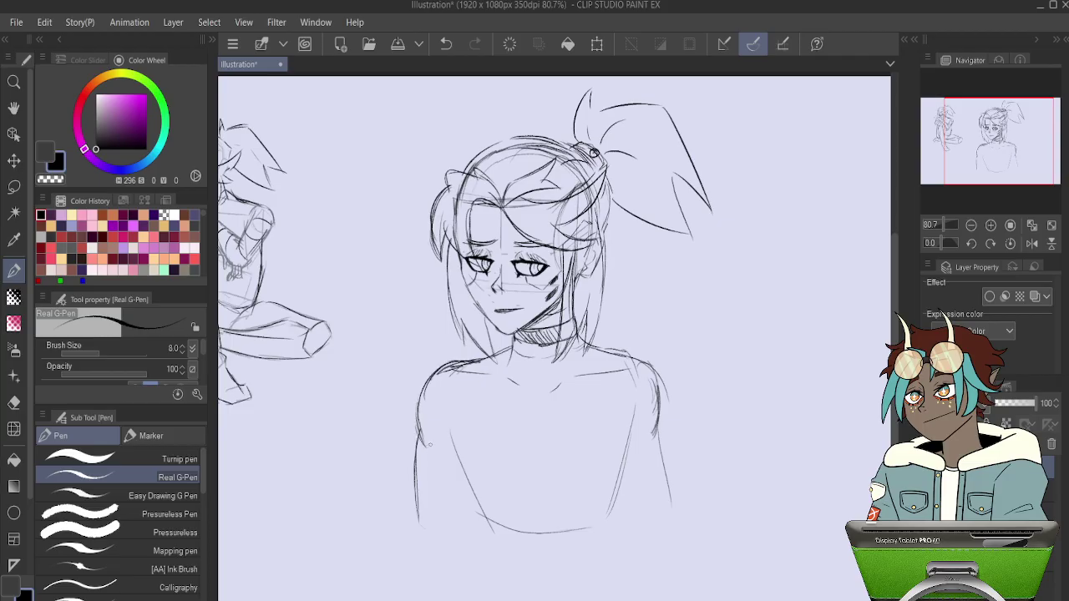
left_click_drag(444, 410, 449, 430)
left_click_drag(636, 401, 640, 415)
left_click_drag(443, 409, 446, 483)
left_click_drag(639, 401, 629, 489)
left_click_drag(447, 455, 481, 517)
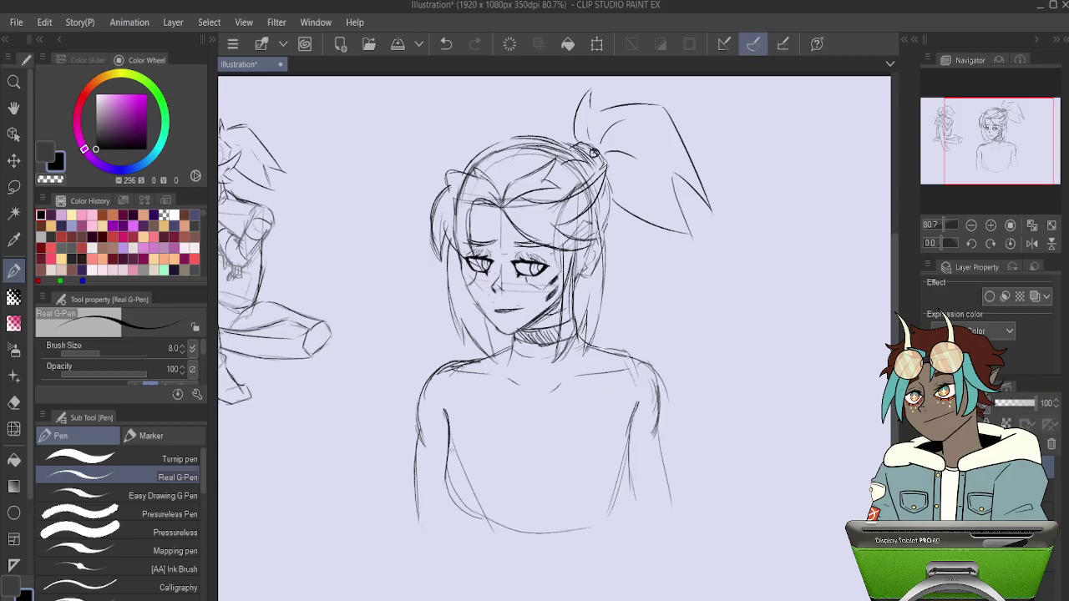
left_click_drag(448, 473, 439, 500)
mouse_move(637, 422)
left_mouse_down()
mouse_move(615, 519)
mouse_move(563, 528)
mouse_move(580, 529)
left_mouse_up()
key("ctrl+z")
left_click_drag(483, 518, 525, 528)
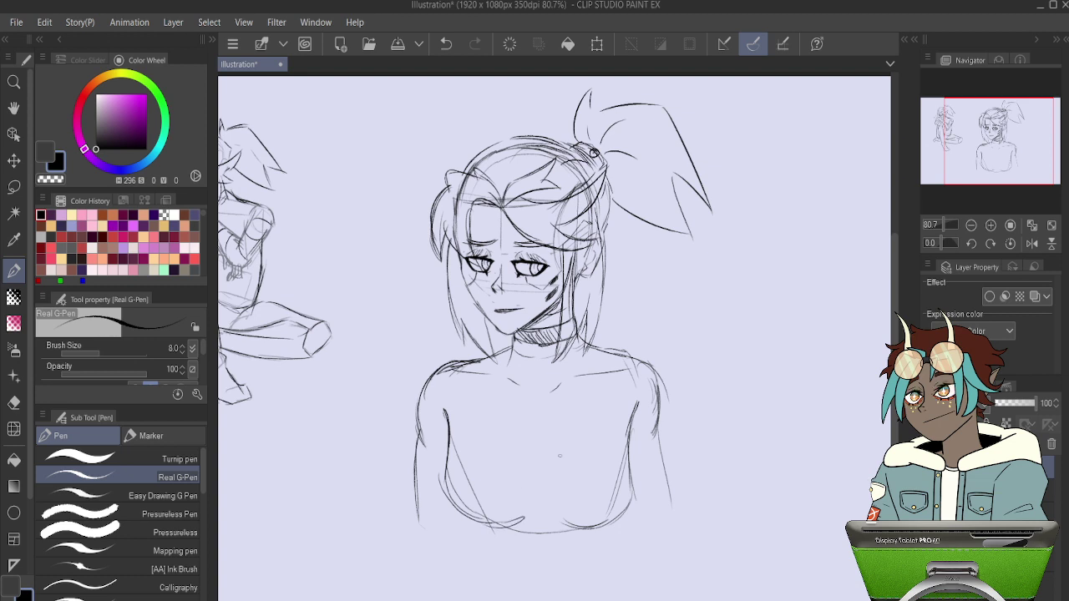
key("ctrl+z")
key("ctrl+z")
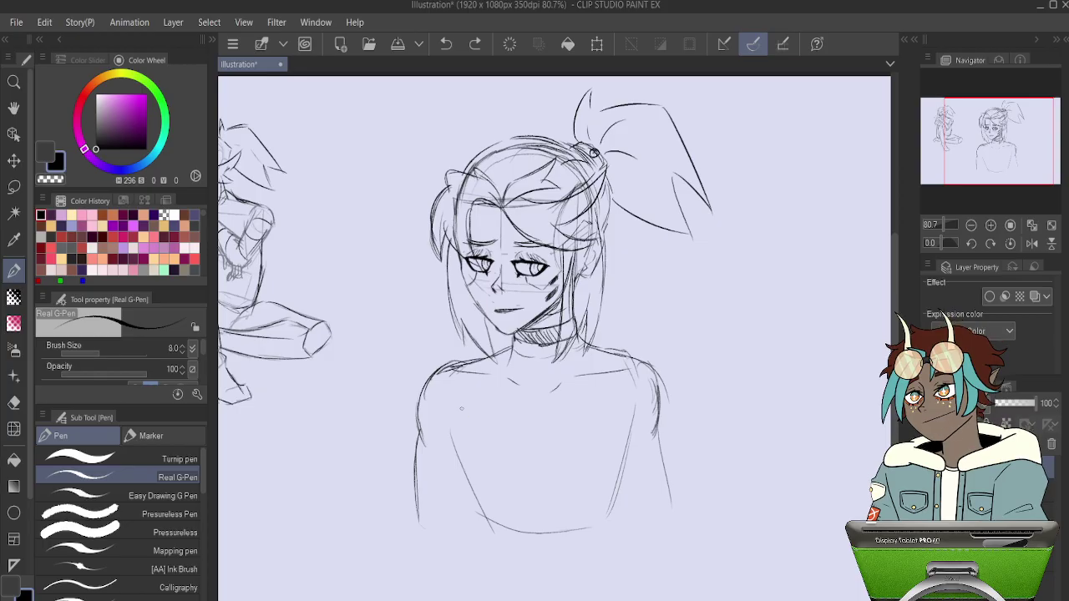
Erase the arms, rounded shoulders, collarbones and torso outline, keeping only the neck and the inner shoulder slopes.
key("e")
left_click_drag(429, 388, 426, 417)
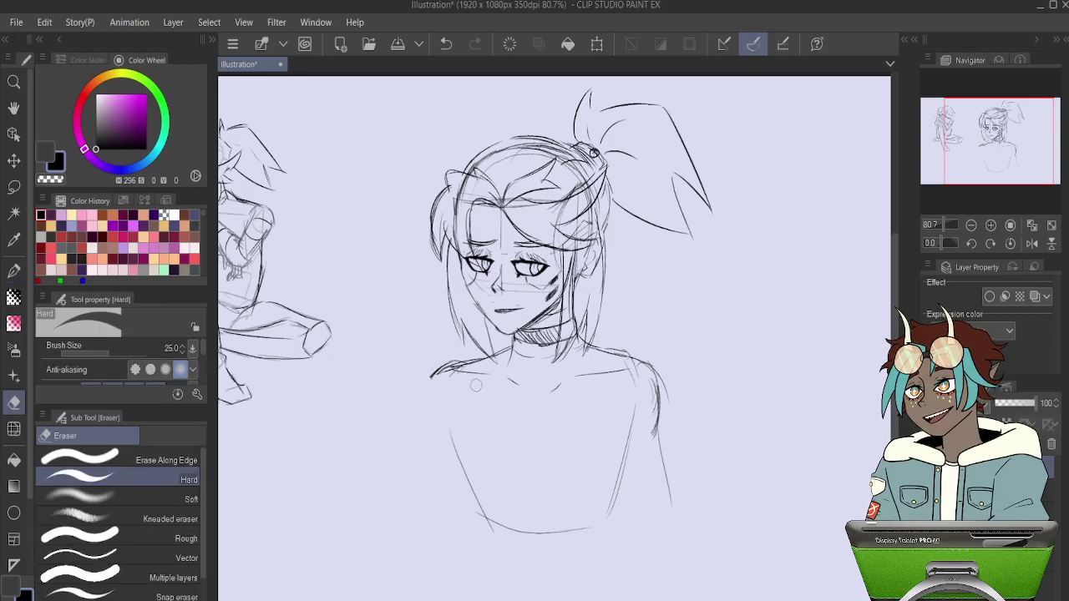
left_click_drag(647, 376, 671, 504)
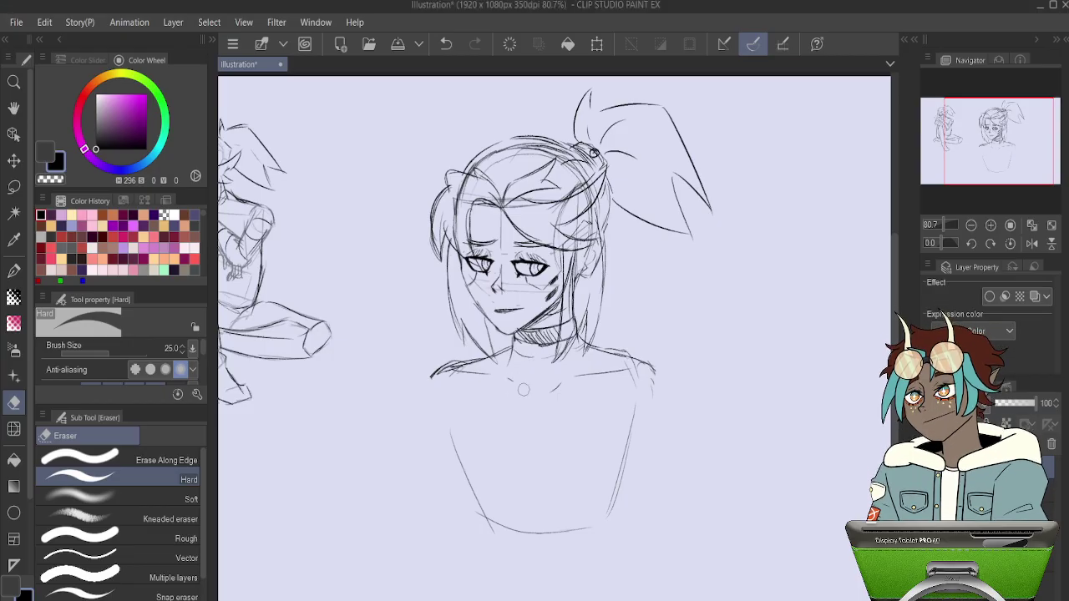
mouse_move(508, 381)
left_mouse_down()
mouse_move(593, 374)
mouse_move(638, 418)
mouse_move(604, 520)
left_mouse_up()
mouse_move(480, 435)
left_mouse_down()
mouse_move(482, 513)
mouse_move(523, 520)
mouse_move(498, 529)
left_mouse_up()
left_click_drag(674, 367, 587, 523)
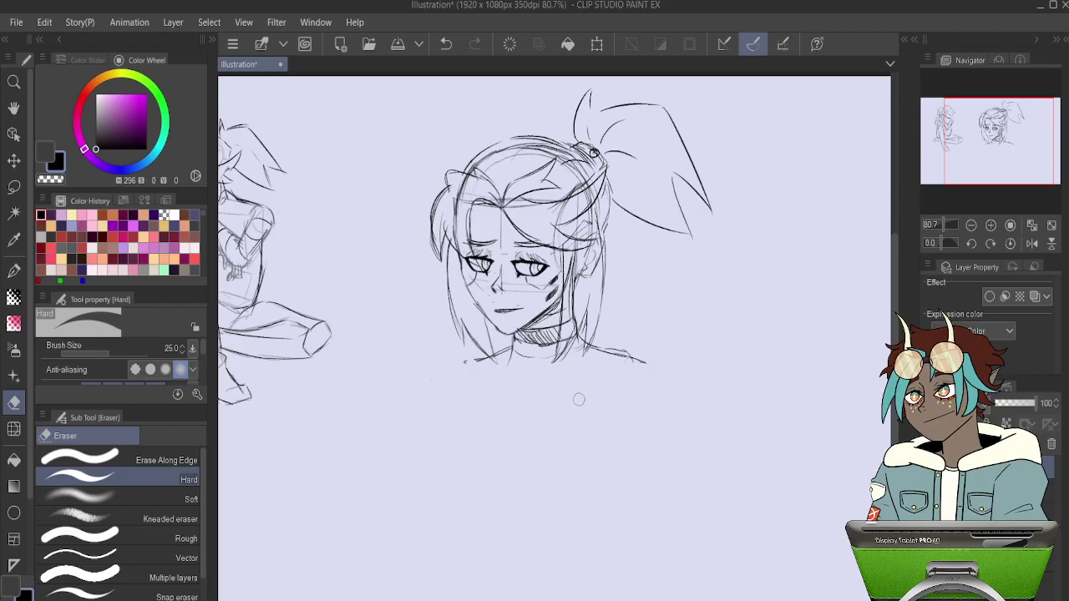
Sketch a vertical torso centre line, then the shoulder slope and inward-tapering torso side beneath the ponytail.
key("p")
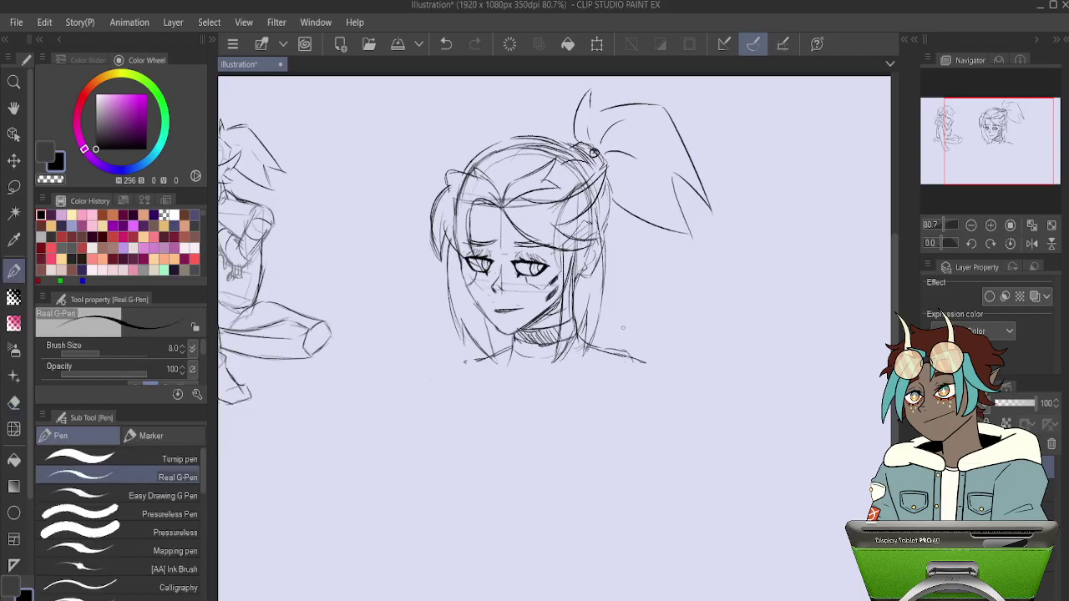
left_click_drag(623, 355, 652, 383)
mouse_move(466, 362)
left_mouse_down()
mouse_move(488, 356)
mouse_move(517, 570)
left_mouse_up()
mouse_move(642, 376)
left_mouse_down()
mouse_move(649, 399)
mouse_move(591, 530)
left_mouse_up()
left_click_drag(635, 433, 596, 515)
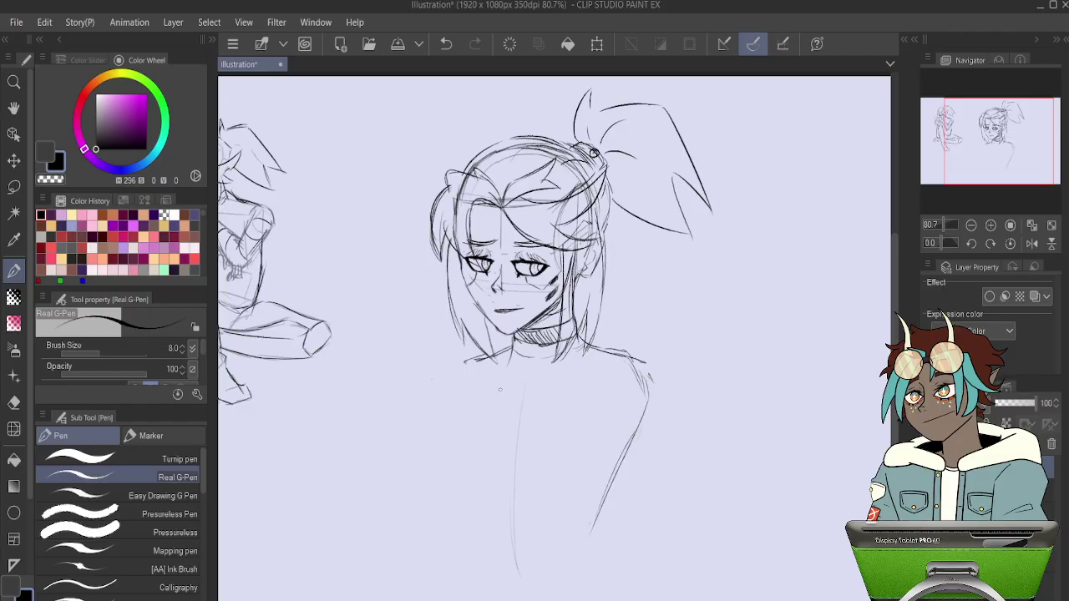
Block in the far side and angled lower edges of the boxy torso, and reinforce the shoulder on the ponytail side.
left_click_drag(469, 362, 455, 500)
mouse_move(451, 516)
left_mouse_down()
mouse_move(470, 535)
mouse_move(526, 511)
mouse_move(570, 514)
left_mouse_up()
left_click_drag(575, 518, 597, 540)
left_click_drag(495, 544, 574, 550)
mouse_move(610, 355)
left_mouse_down()
mouse_move(651, 367)
mouse_move(657, 406)
left_mouse_up()
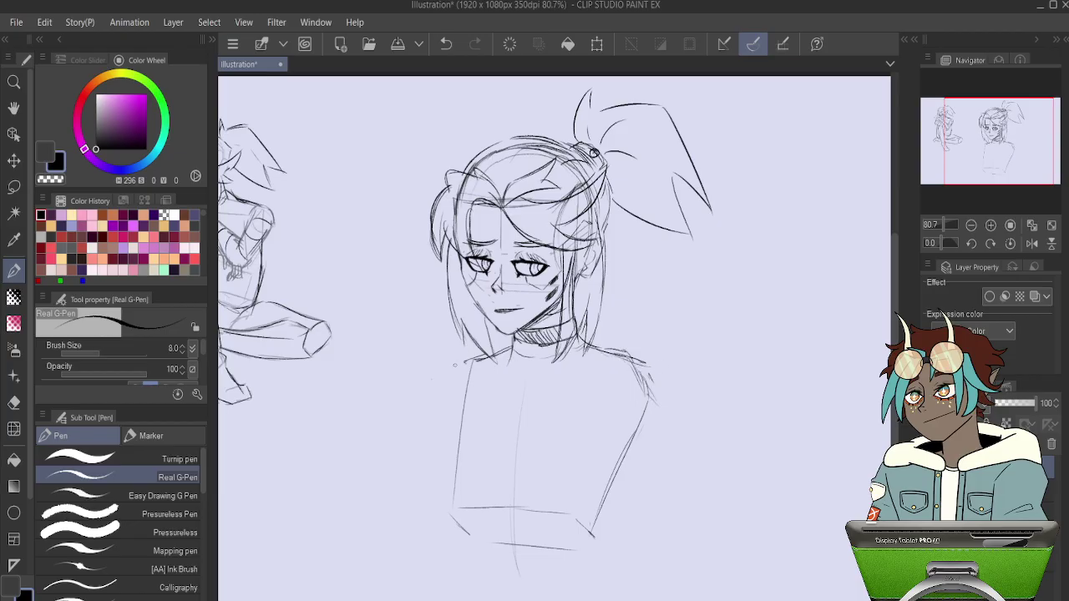
Sketch round shoulder joints at both upper corners of the torso block.
left_click_drag(461, 361, 451, 396)
left_click_drag(466, 358, 451, 400)
left_click_drag(628, 358, 673, 368)
left_click_drag(618, 372, 643, 422)
Add an angular ribcage arch at the torso block's lower edge and sketch the waist contours on both sides below it.
left_click_drag(612, 380, 634, 238)
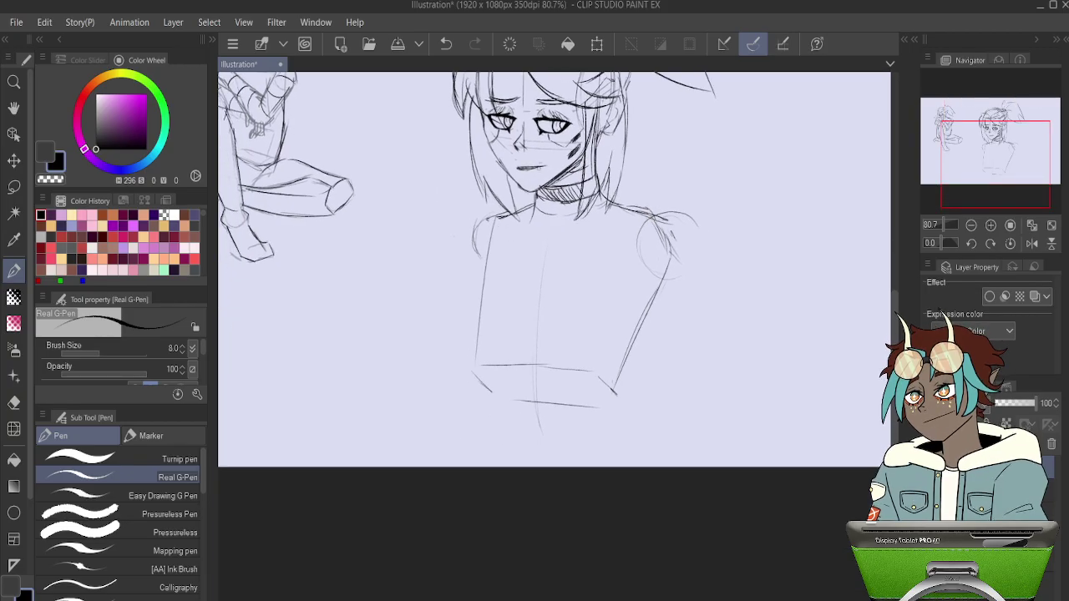
mouse_move(504, 360)
left_mouse_down()
mouse_move(557, 342)
mouse_move(557, 363)
mouse_move(606, 372)
left_mouse_up()
left_click_drag(756, 142, 647, 312)
scroll(557, 359, "down", 1)
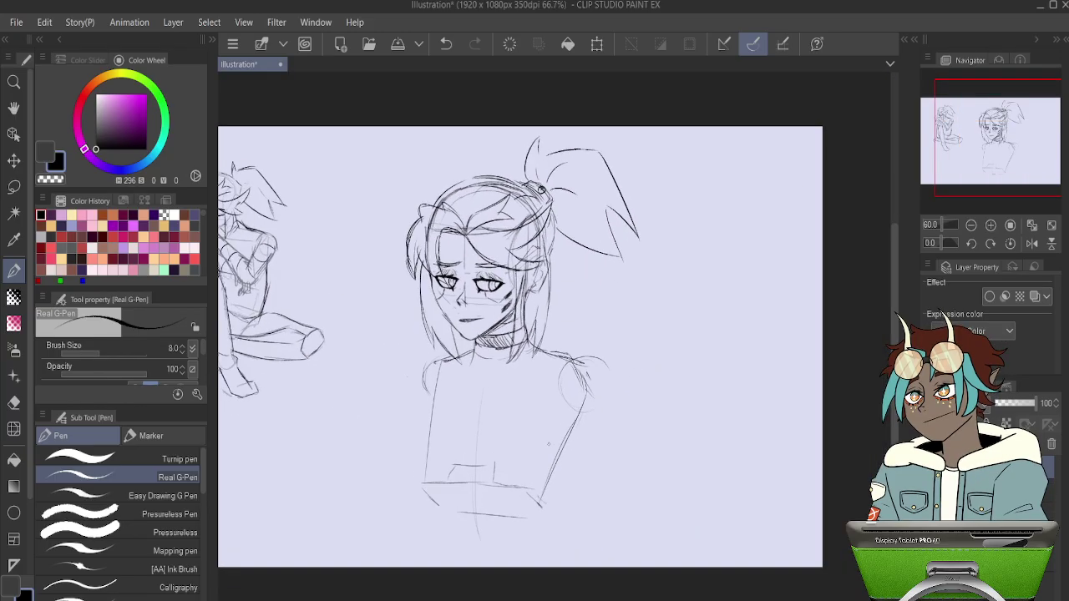
left_click_drag(519, 479, 549, 444)
left_click_drag(540, 527, 550, 550)
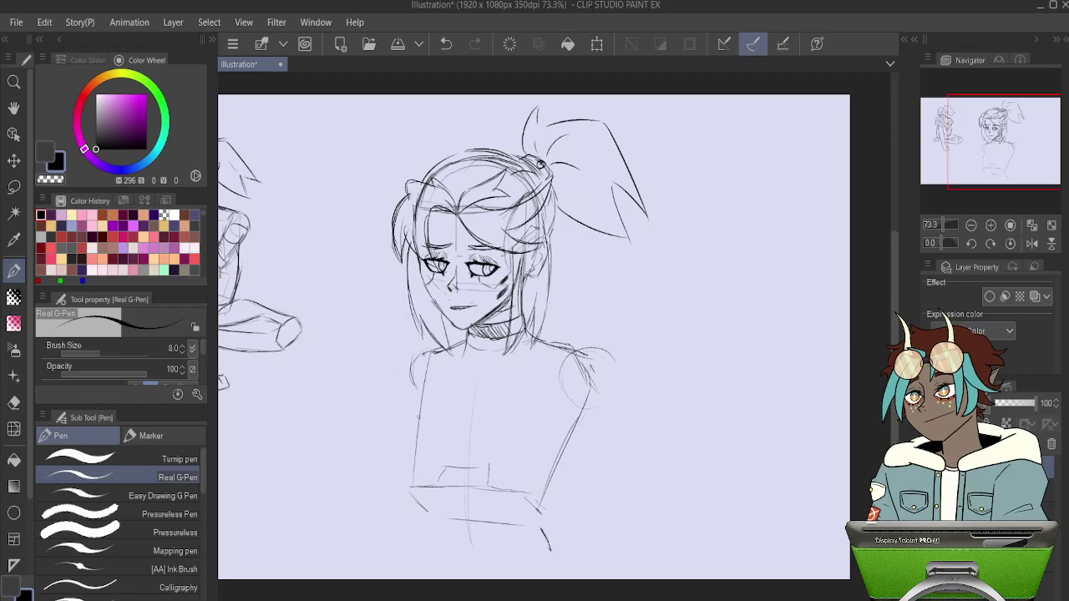
left_click_drag(419, 503, 423, 573)
Sketch the rounded shoulder muscle and armpit on the ponytail side with repeated strokes, and add a line running down the inner arm.
left_click_drag(572, 353, 590, 345)
left_click_drag(451, 312, 454, 319)
left_click_drag(568, 403, 574, 407)
mouse_move(578, 350)
left_mouse_down()
mouse_move(604, 355)
mouse_move(616, 381)
mouse_move(608, 442)
left_mouse_up()
left_click_drag(562, 396, 578, 407)
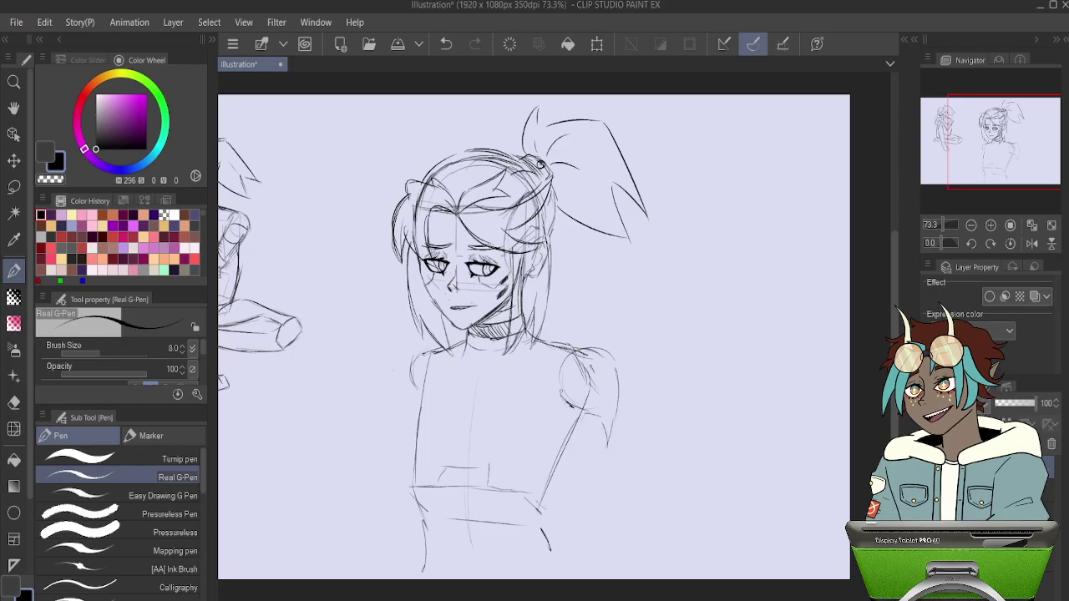
mouse_move(574, 351)
left_mouse_down()
mouse_move(602, 358)
mouse_move(613, 437)
left_mouse_up()
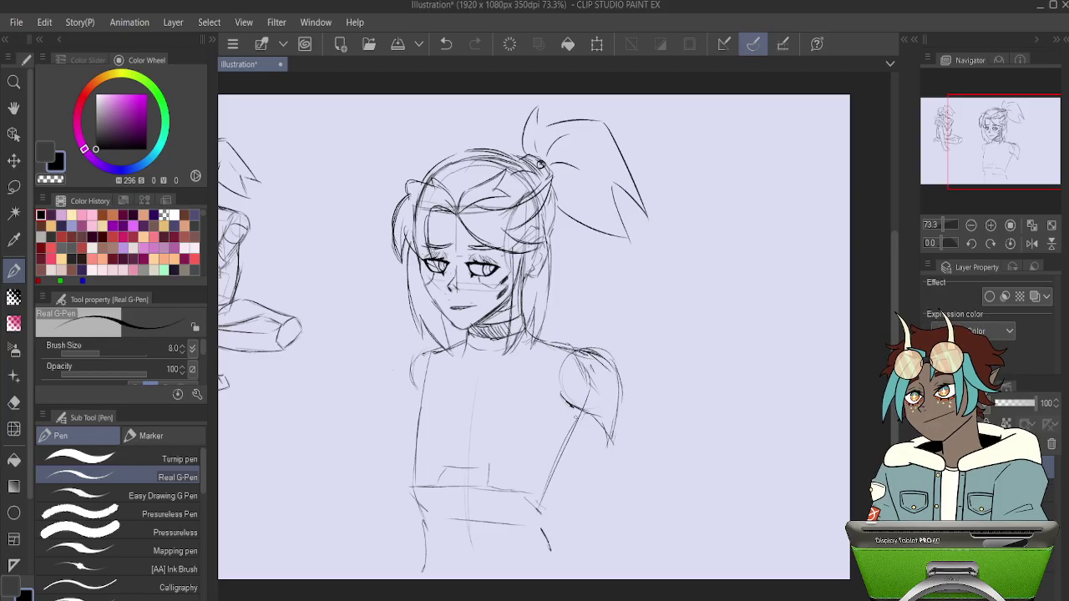
left_click_drag(571, 399, 576, 477)
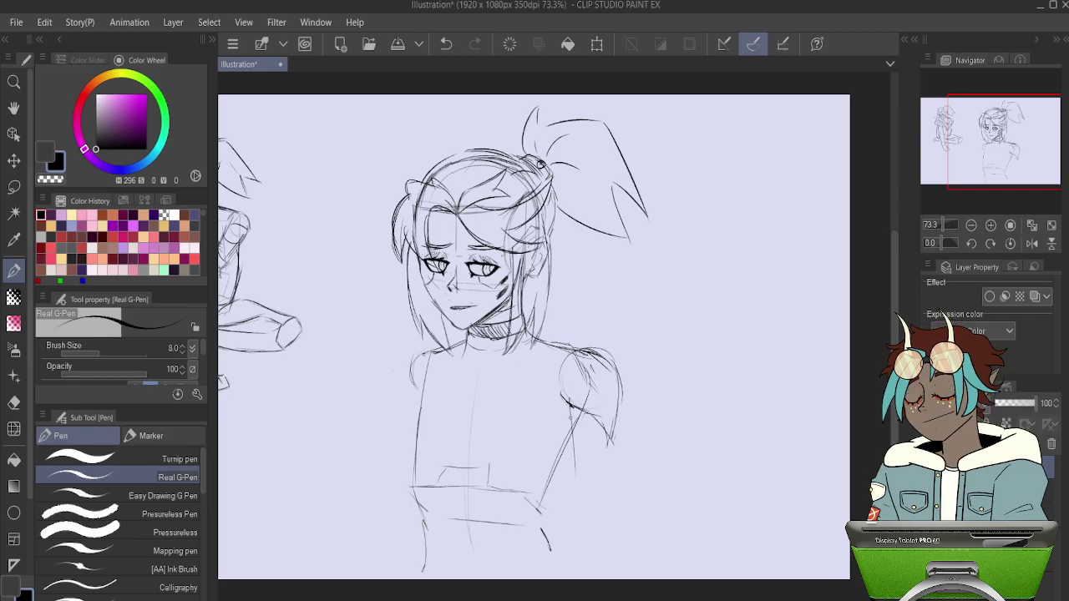
Sketch the upper arm below the shoulder on the figure's viewer-right side, closing it off at the elbow.
left_click_drag(570, 408, 578, 513)
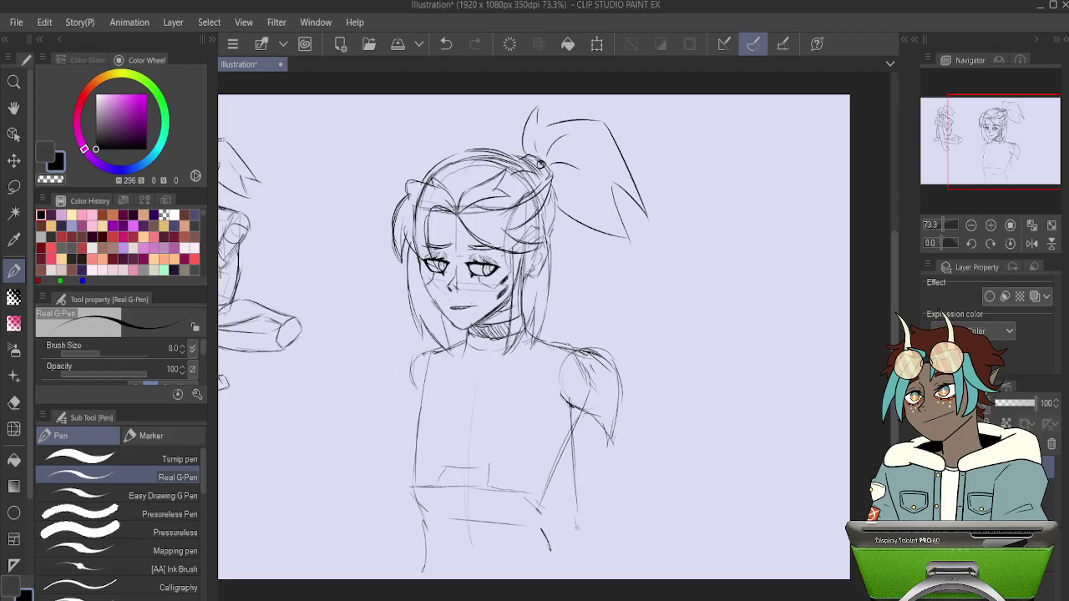
mouse_move(574, 441)
left_mouse_down()
mouse_move(577, 542)
mouse_move(598, 551)
left_mouse_up()
mouse_move(569, 411)
left_mouse_down()
mouse_move(578, 541)
mouse_move(609, 552)
left_mouse_up()
mouse_move(620, 416)
left_mouse_down()
mouse_move(614, 545)
mouse_move(602, 554)
left_mouse_up()
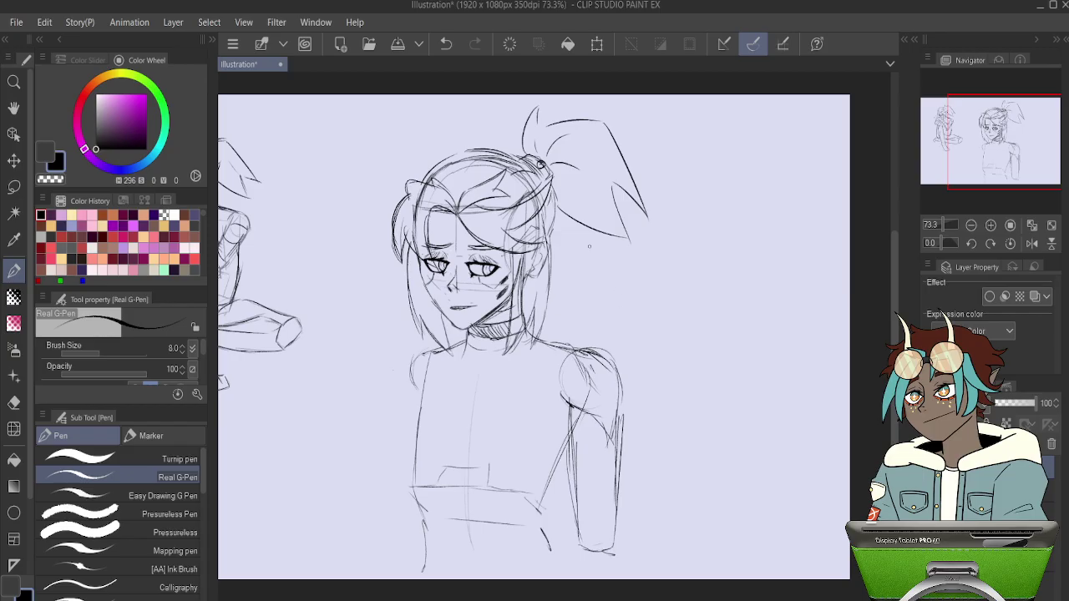
Sketch the shoulder cap and the upper arm hanging down on the figure's viewer-left side.
mouse_move(433, 349)
left_mouse_down()
mouse_move(400, 380)
mouse_move(401, 431)
left_mouse_up()
left_click_drag(423, 382, 407, 421)
left_click_drag(403, 379, 395, 424)
left_click_drag(421, 351, 398, 374)
mouse_move(398, 418)
left_mouse_down()
mouse_move(390, 526)
mouse_move(407, 549)
left_mouse_up()
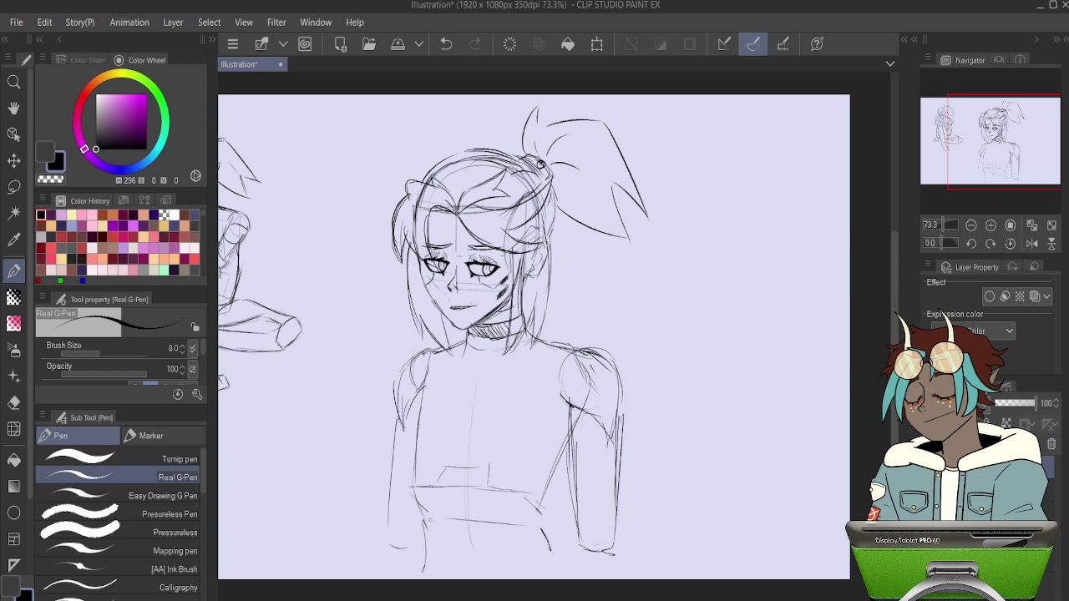
Extend both arms past the elbows toward the canvas edge and touch up the waist lines beside them.
left_click_drag(575, 508, 572, 576)
left_click_drag(616, 519, 616, 570)
left_click_drag(396, 504, 380, 574)
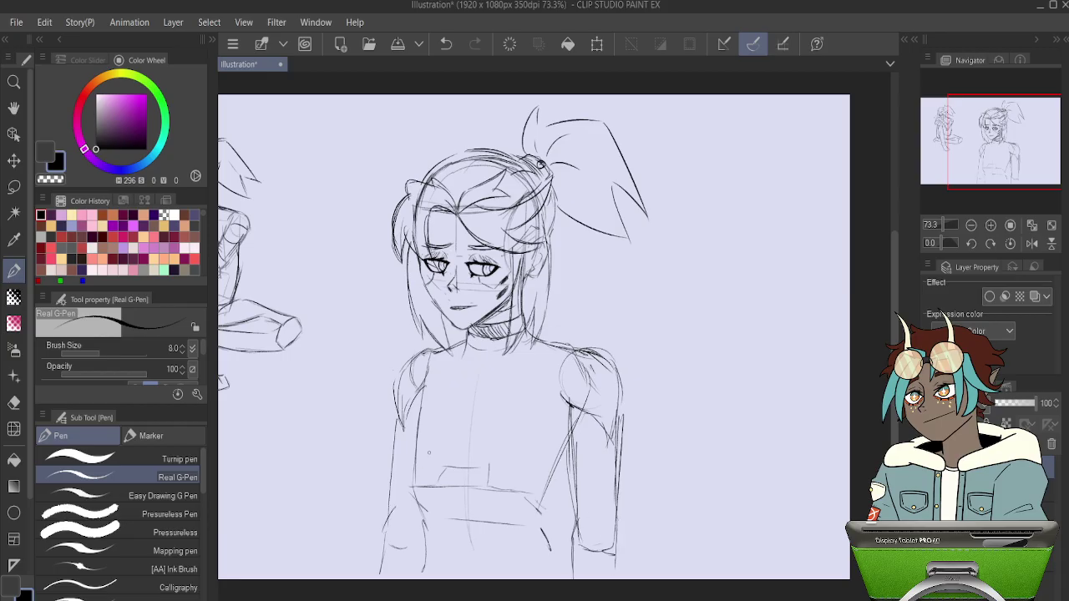
left_click_drag(420, 503, 421, 518)
left_click_drag(549, 484, 544, 528)
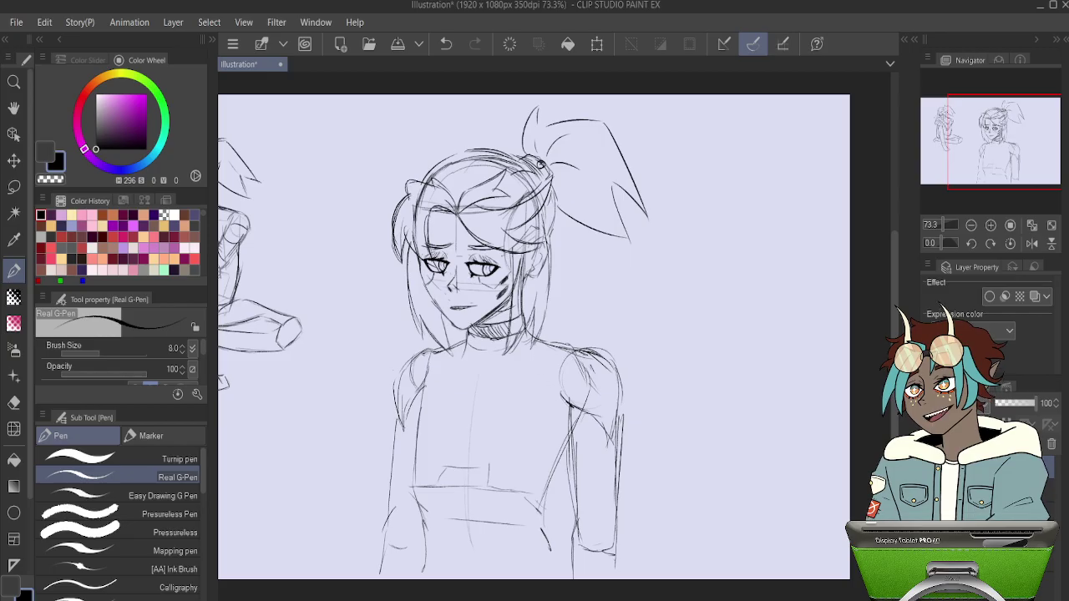
left_click_drag(430, 357, 415, 402)
mouse_move(435, 358)
left_mouse_down()
mouse_move(411, 403)
mouse_move(406, 454)
left_mouse_up()
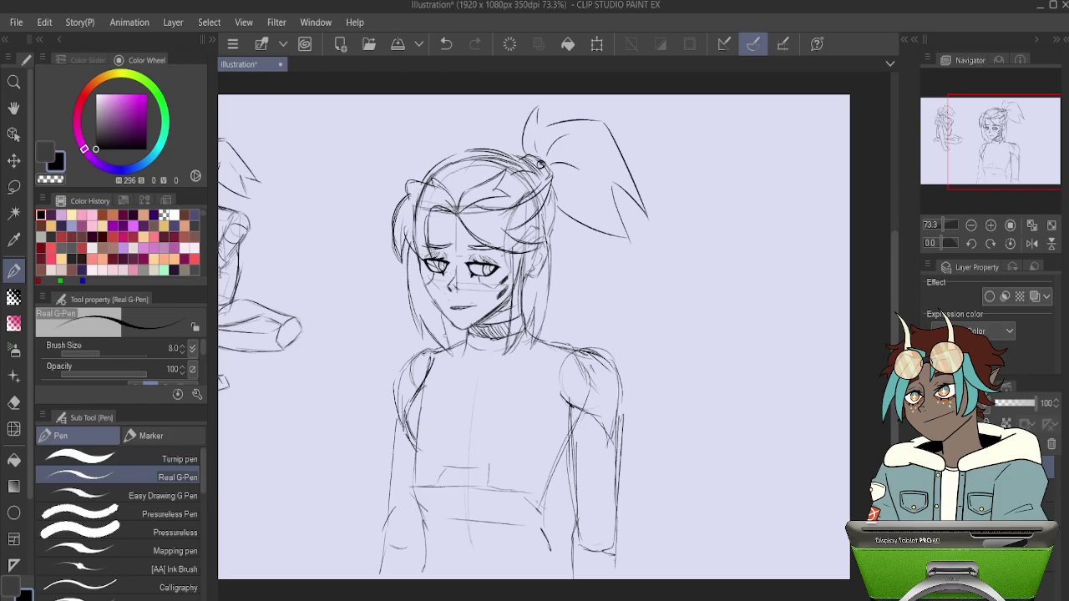
key("ctrl+z")
key("ctrl+z")
key("ctrl+z")
key("ctrl+z")
Sketch the two collarbones and the small notch at the base of the neck, redoing strokes as needed.
left_click_drag(429, 351, 473, 371)
key("ctrl+z")
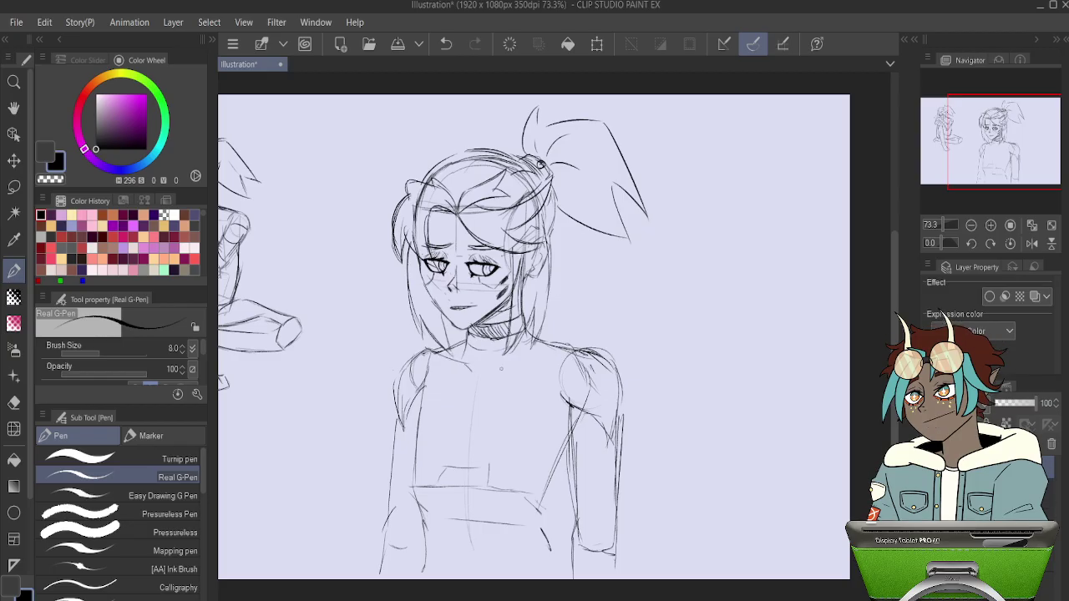
key("ctrl+z")
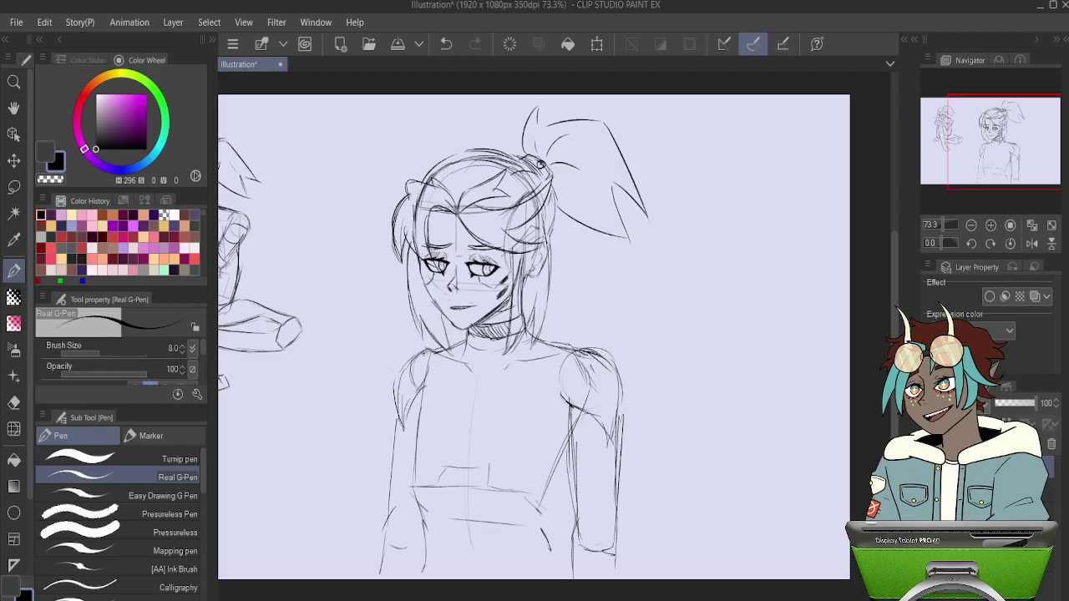
key("ctrl+z")
left_click_drag(438, 351, 468, 358)
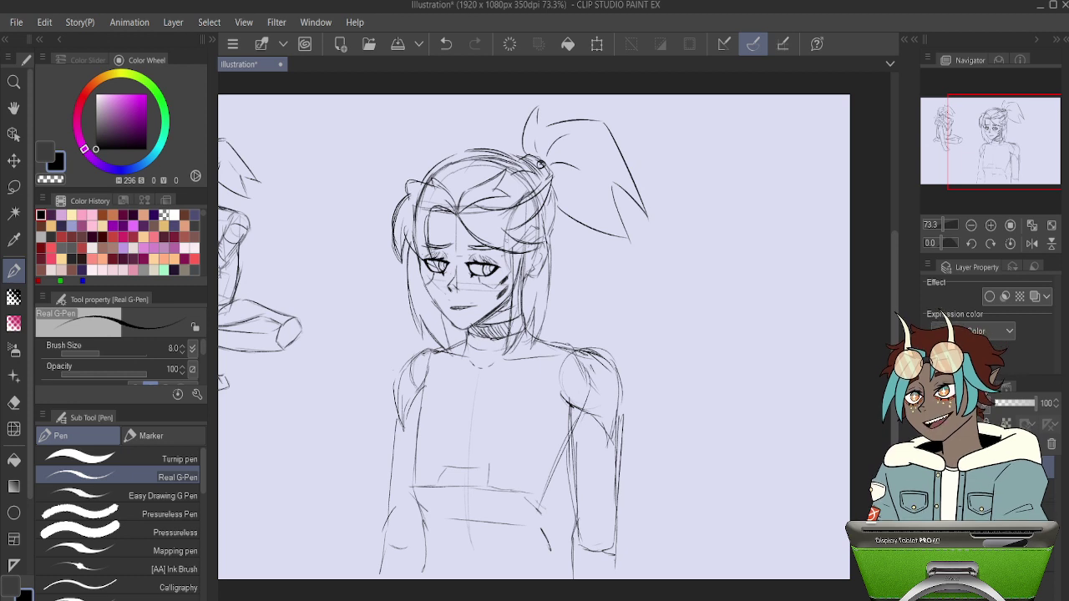
Sketch the chest contour from the viewer-left armpit down, plus the lower chest curves, undoing unsatisfactory strokes.
left_click_drag(427, 361, 406, 456)
mouse_move(438, 422)
left_mouse_down()
mouse_move(406, 456)
mouse_move(411, 433)
mouse_move(447, 438)
mouse_move(438, 450)
mouse_move(518, 452)
left_mouse_up()
key("ctrl+z")
key("ctrl+z")
key("ctrl+z")
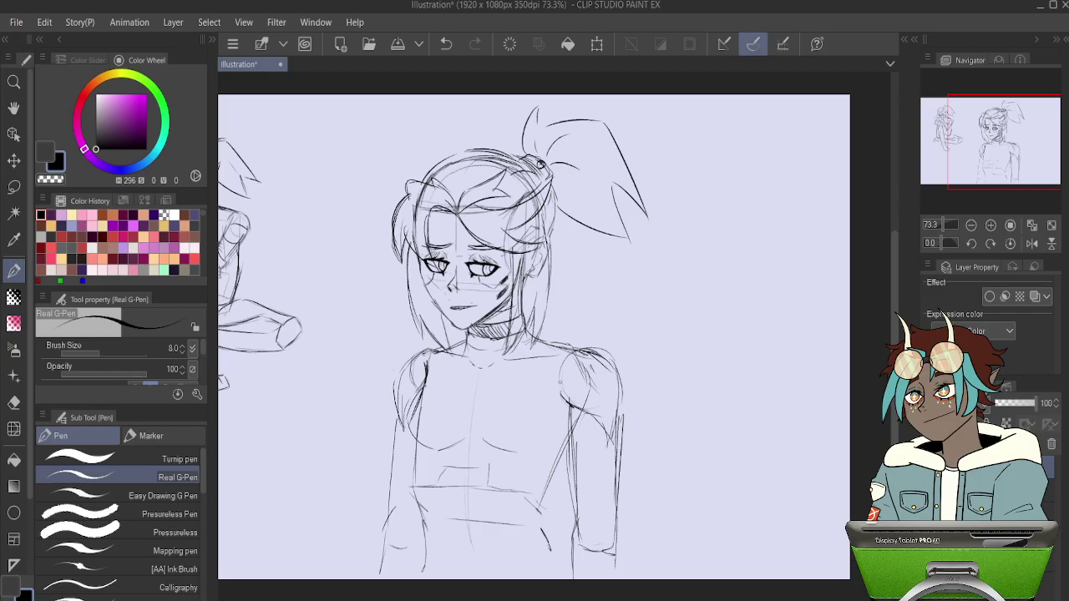
Draw the matching chest contour from the viewer-right armpit down, undoing and redrawing strokes until the curve fits.
mouse_move(565, 417)
left_mouse_down()
mouse_move(534, 451)
mouse_move(509, 453)
left_mouse_up()
key("ctrl+z")
key("ctrl+z")
key("ctrl+z")
left_click_drag(562, 364, 552, 438)
key("ctrl+z")
key("ctrl+z")
mouse_move(550, 434)
left_mouse_down()
mouse_move(504, 454)
mouse_move(516, 453)
mouse_move(484, 439)
mouse_move(508, 455)
left_mouse_up()
key("ctrl+z")
key("ctrl+z")
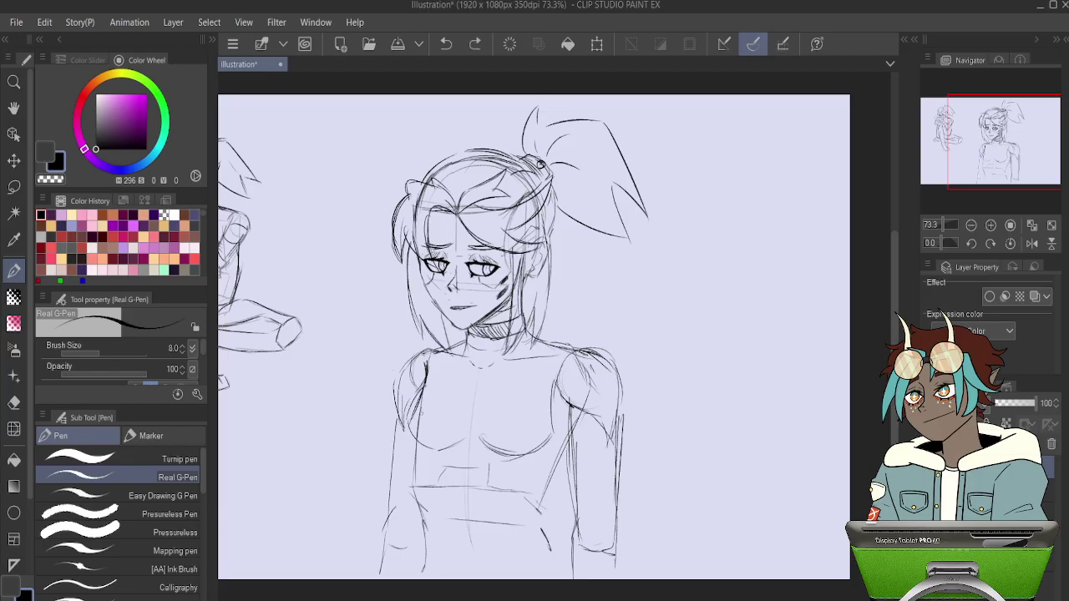
Reinforce the chest contours, erase the stray inner curve ends with the Hard eraser and return to the Real G-Pen.
mouse_move(426, 373)
left_mouse_down()
mouse_move(410, 429)
mouse_move(430, 451)
mouse_move(486, 440)
left_mouse_up()
key("e")
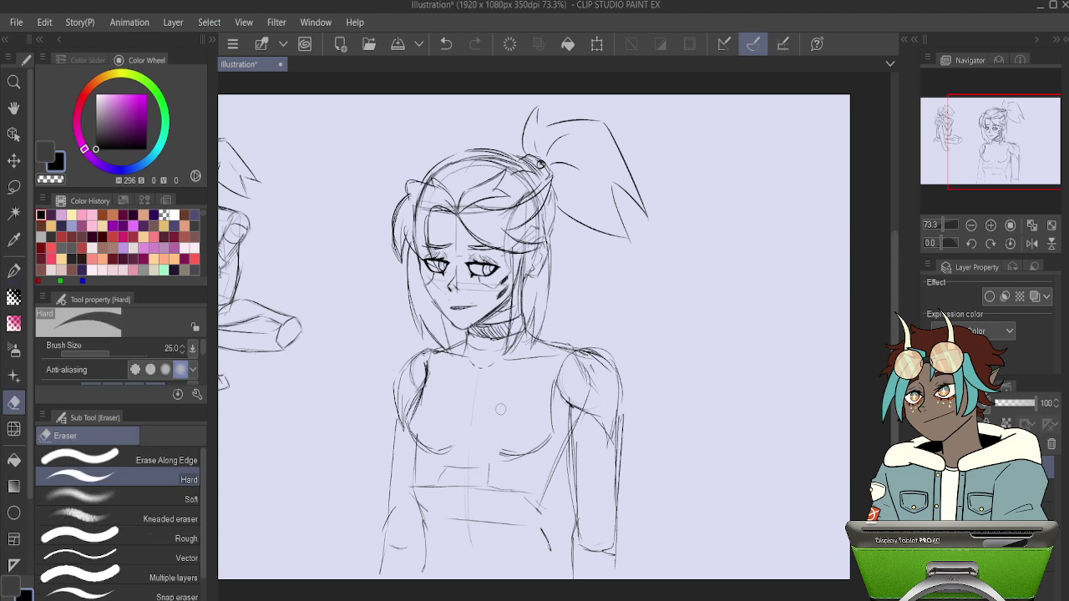
key("p")
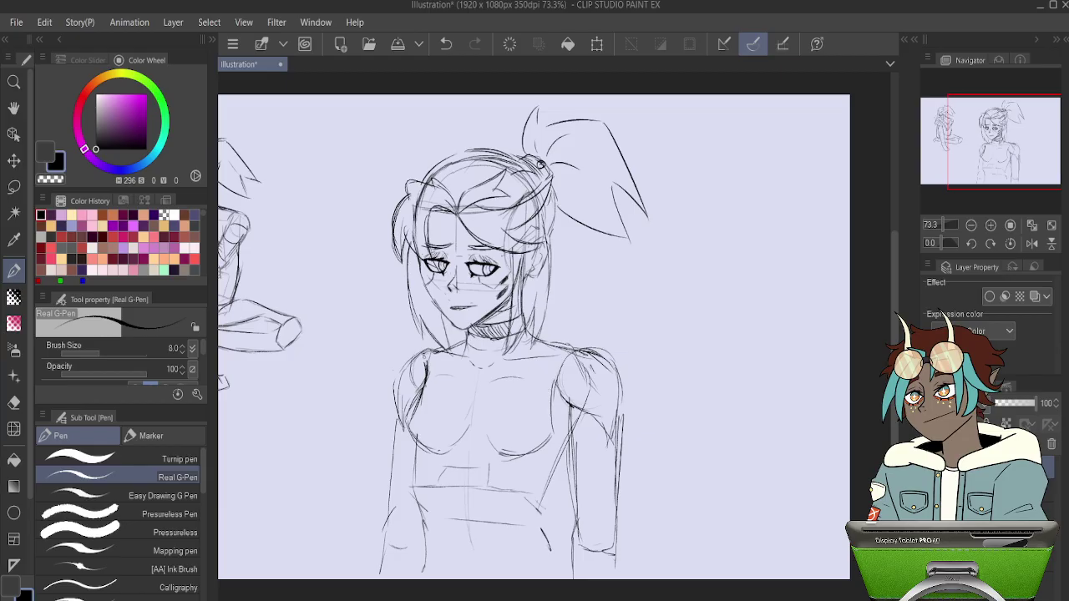
Scale the whole figure sketch down slightly, moving it up, and extend the waist and hip line on its viewer-right side.
key("ctrl+minus")
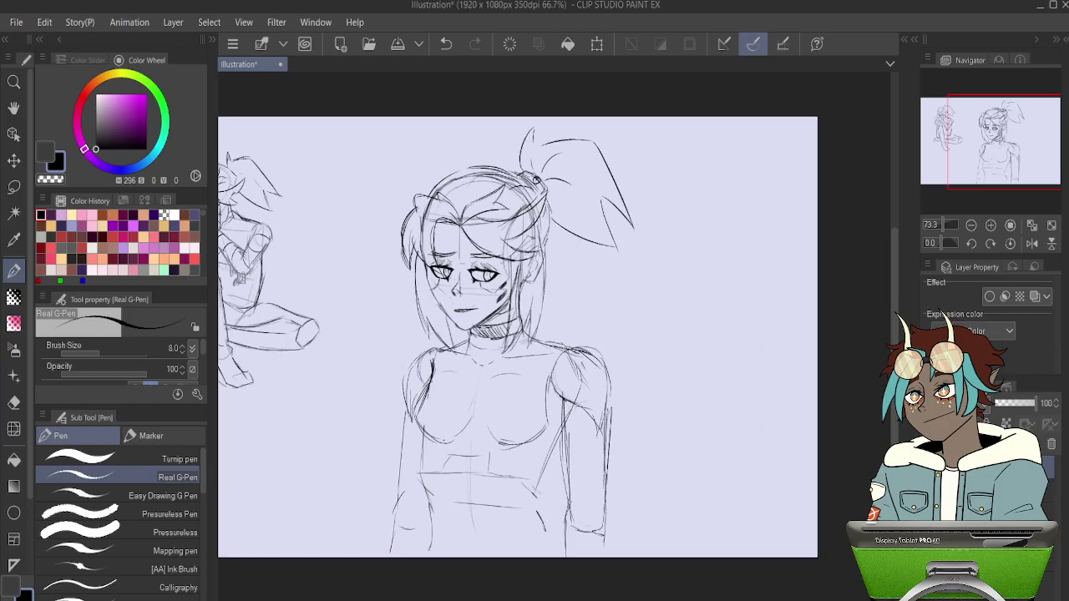
key("ctrl+t")
left_click_drag(634, 127, 609, 173)
left_click_drag(561, 309, 568, 260)
key("Return")
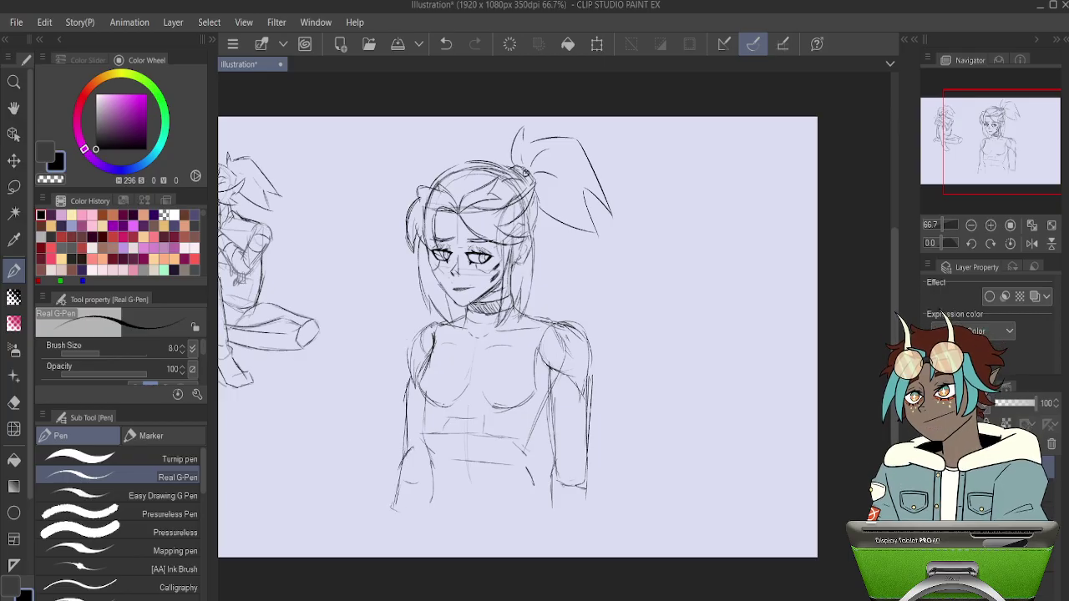
left_click_drag(530, 438, 542, 509)
mouse_move(485, 411)
left_mouse_down()
mouse_move(499, 396)
mouse_move(465, 404)
left_mouse_up()
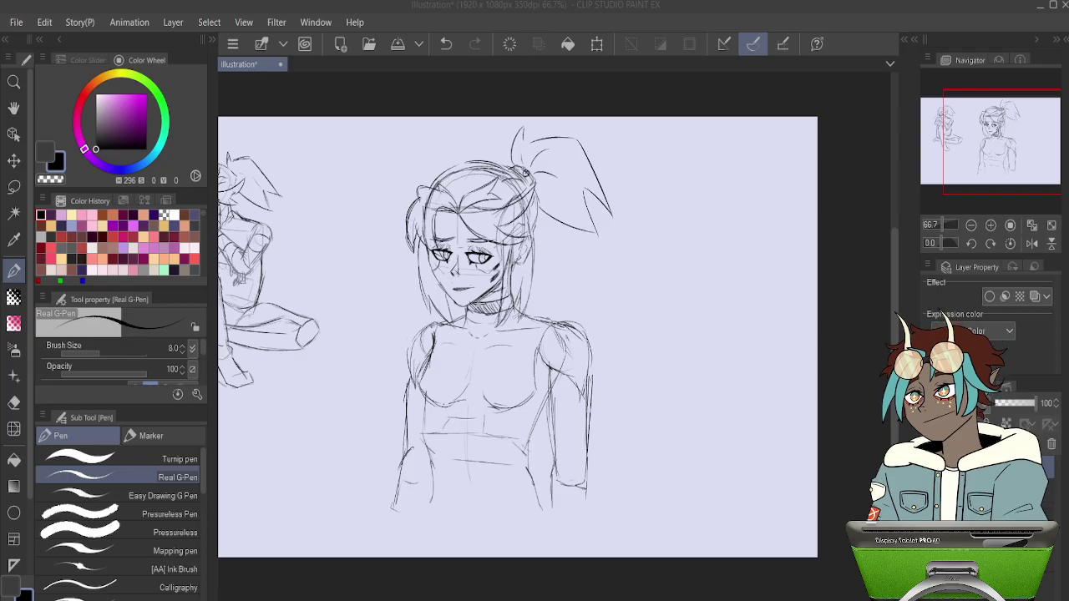
Lower the sketch layer's opacity to 47 and add a new layer for drawing over it.
scroll(524, 406, "up", 2)
scroll(482, 379, "down", 2)
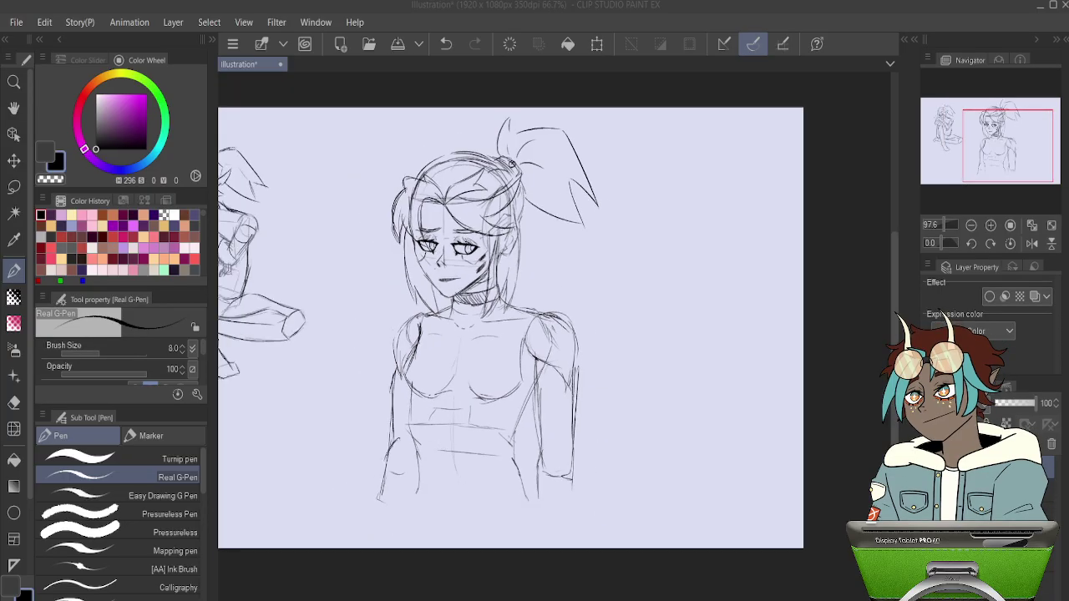
left_click(1014, 404)
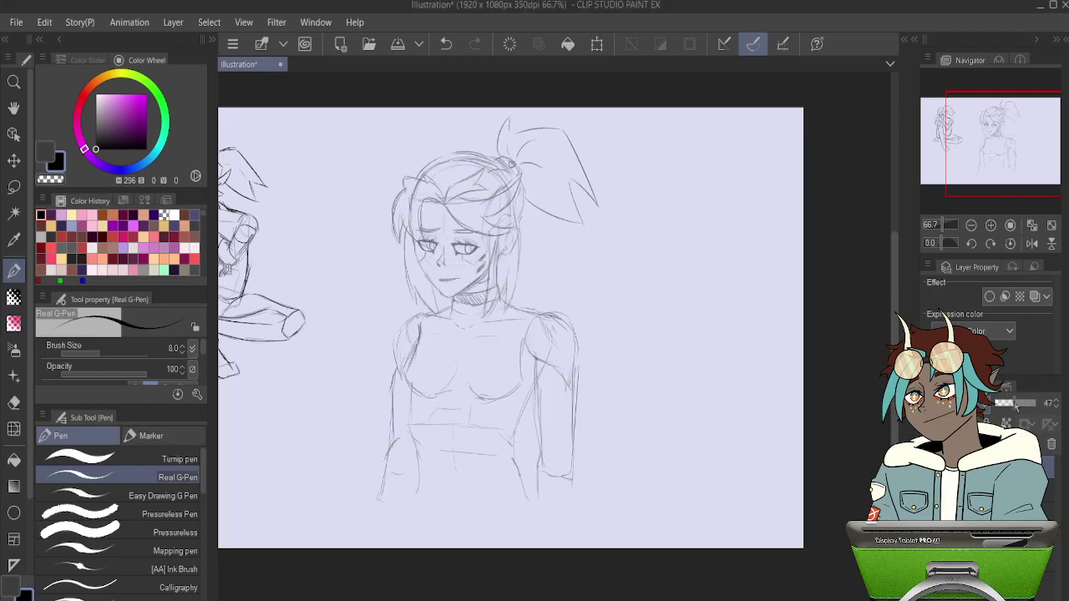
key("ctrl+shift+n")
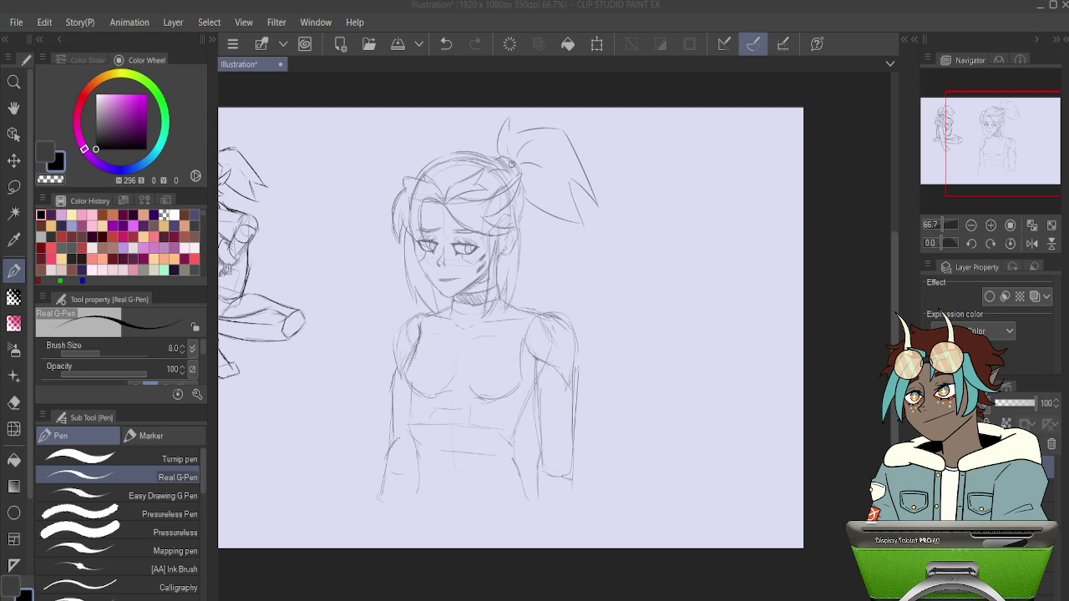
scroll(411, 358, "up", 2)
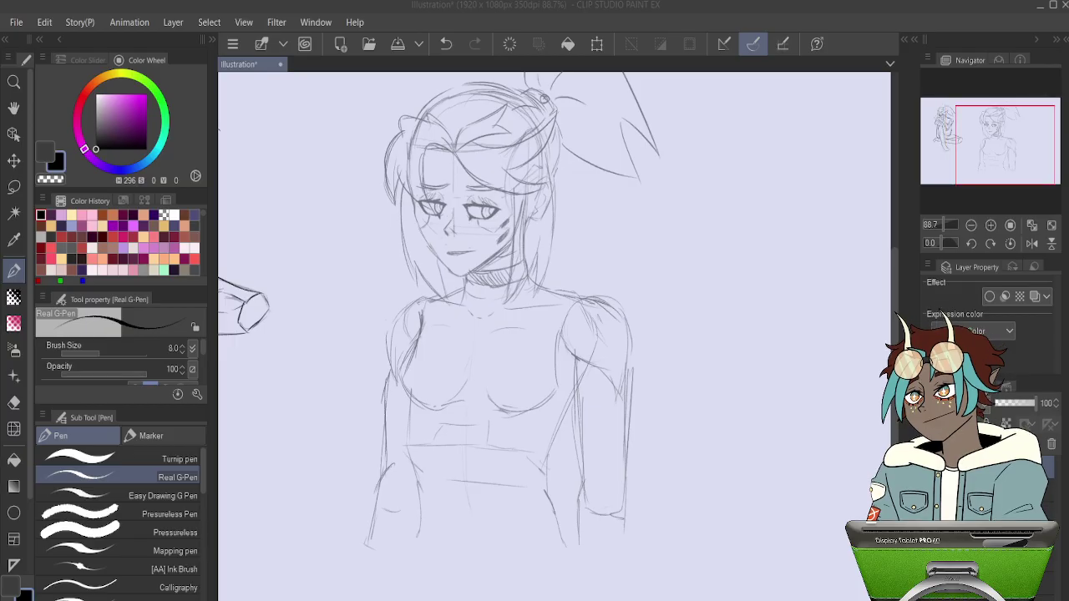
scroll(483, 276, "down", 1)
scroll(483, 276, "up", 1)
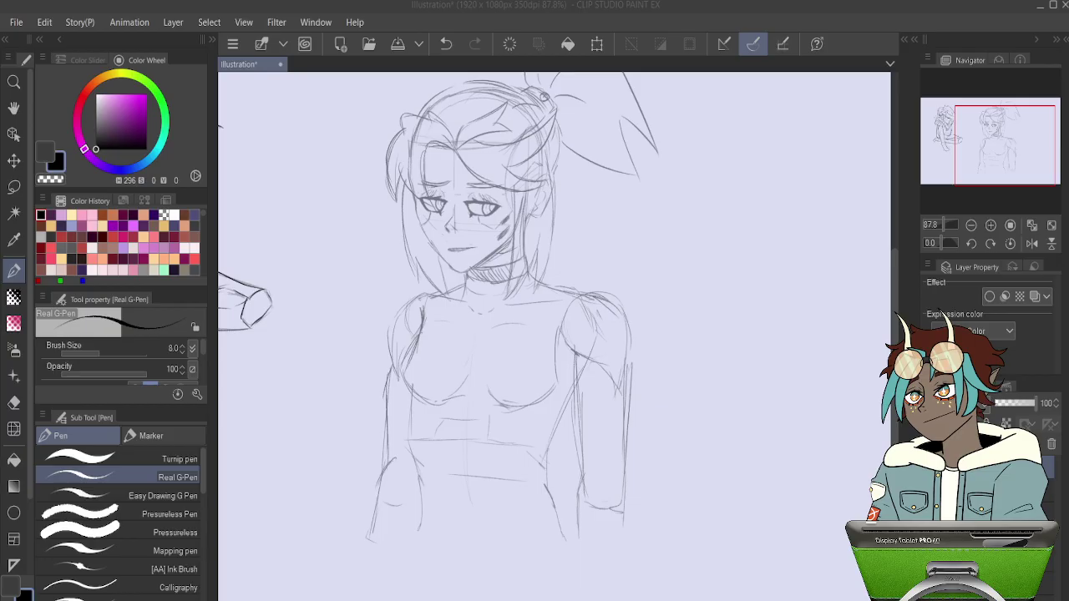
left_click(393, 368)
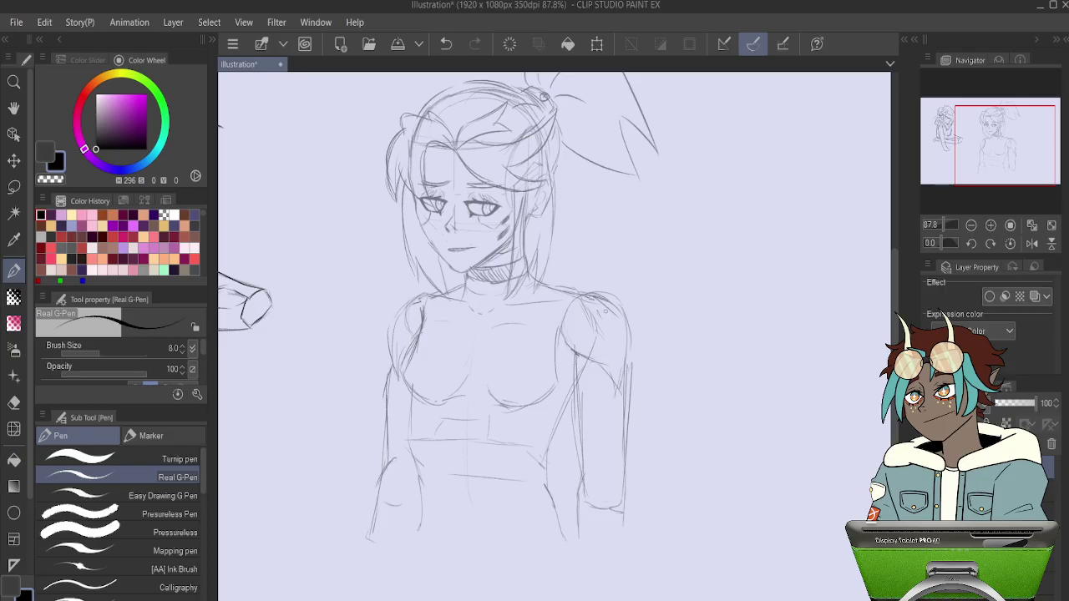
mouse_move(587, 366)
left_mouse_down()
mouse_move(580, 284)
mouse_move(590, 236)
mouse_move(602, 233)
mouse_move(627, 325)
left_mouse_up()
left_click_drag(612, 276, 635, 336)
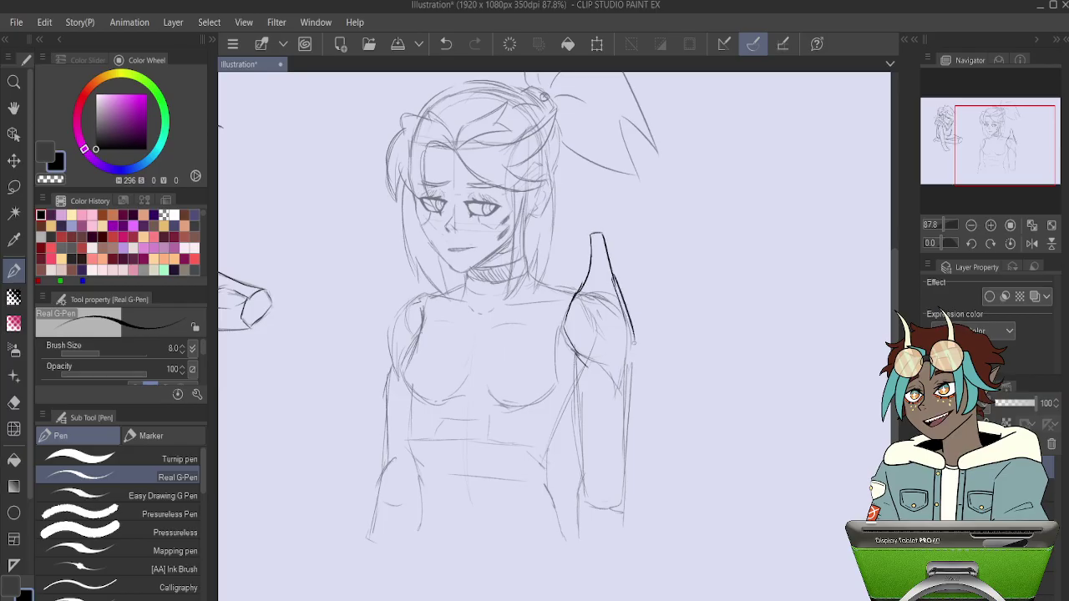
left_click_drag(574, 350, 625, 404)
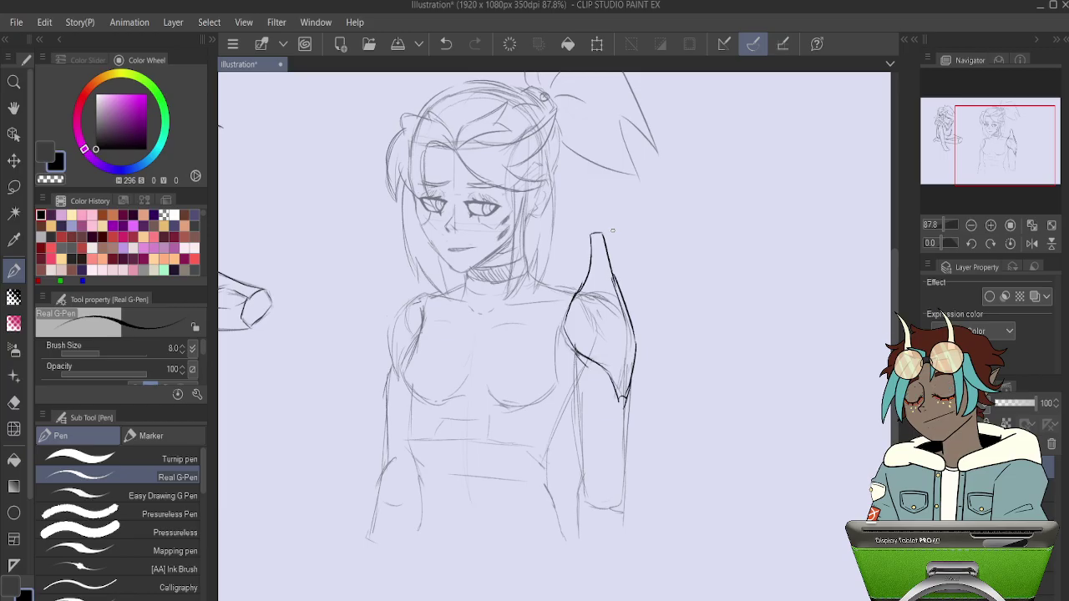
key("ctrl+z")
key("ctrl+z")
key("ctrl+z")
key("ctrl+z")
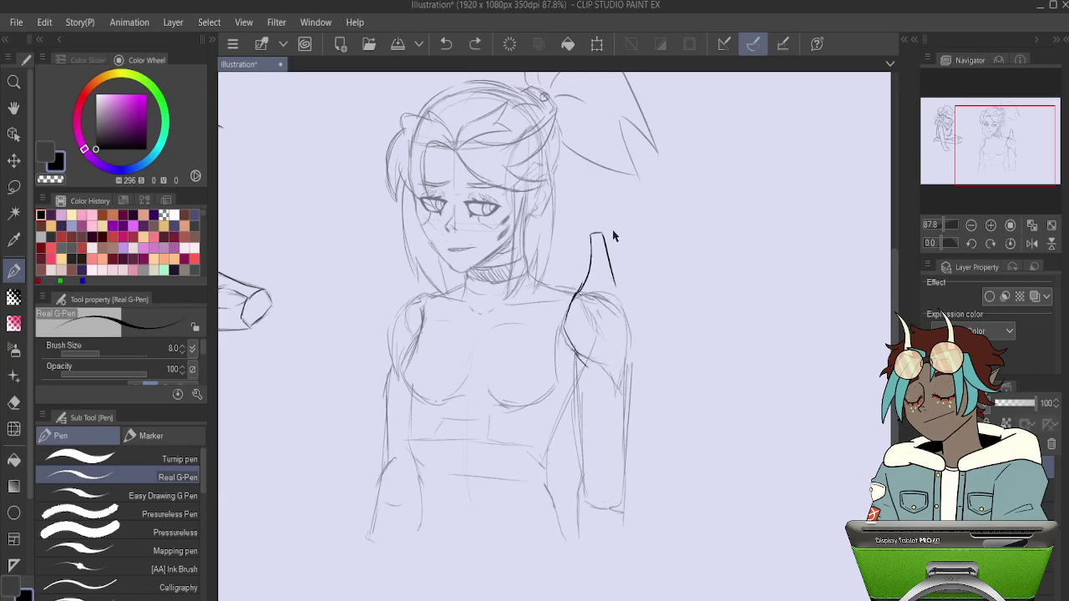
key("ctrl+z")
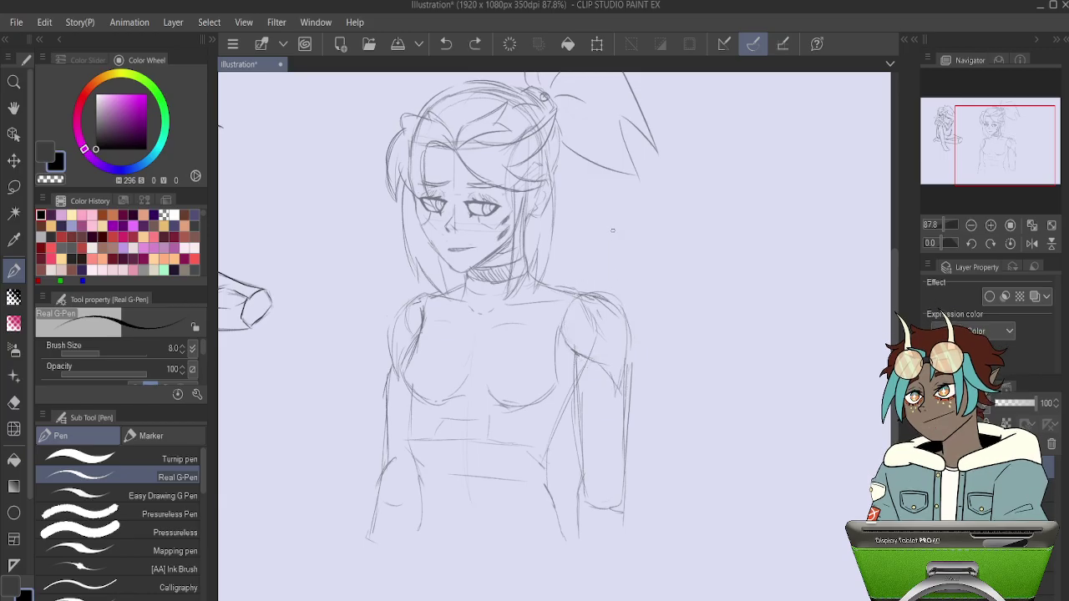
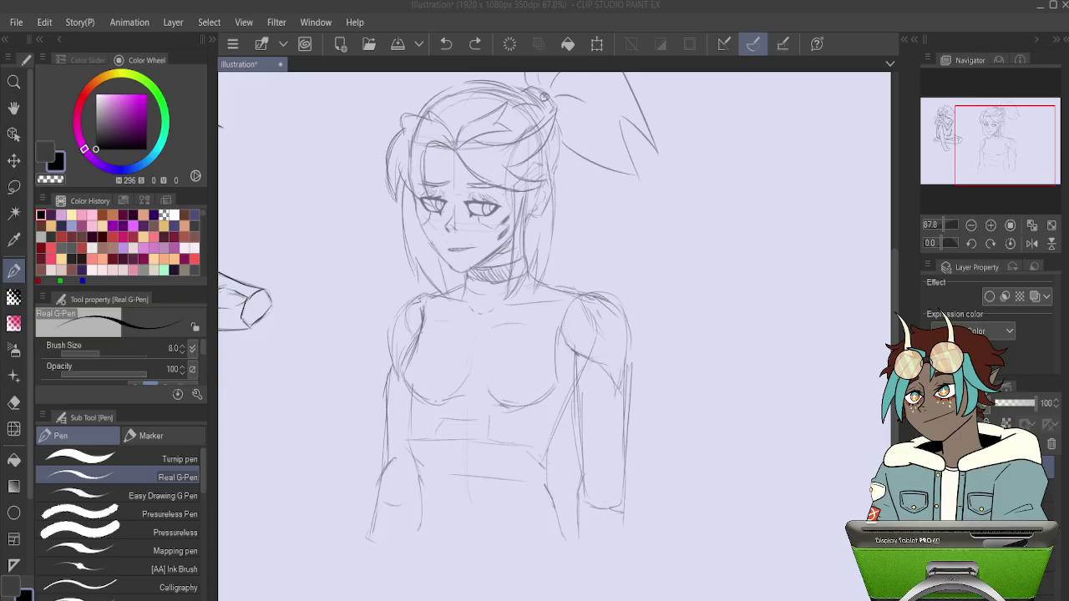
Lasso the head and ponytail on the faded sketch layer, nudge them up slightly and clear the selection.
scroll(554, 336, "down", 1)
scroll(554, 336, "up", 2)
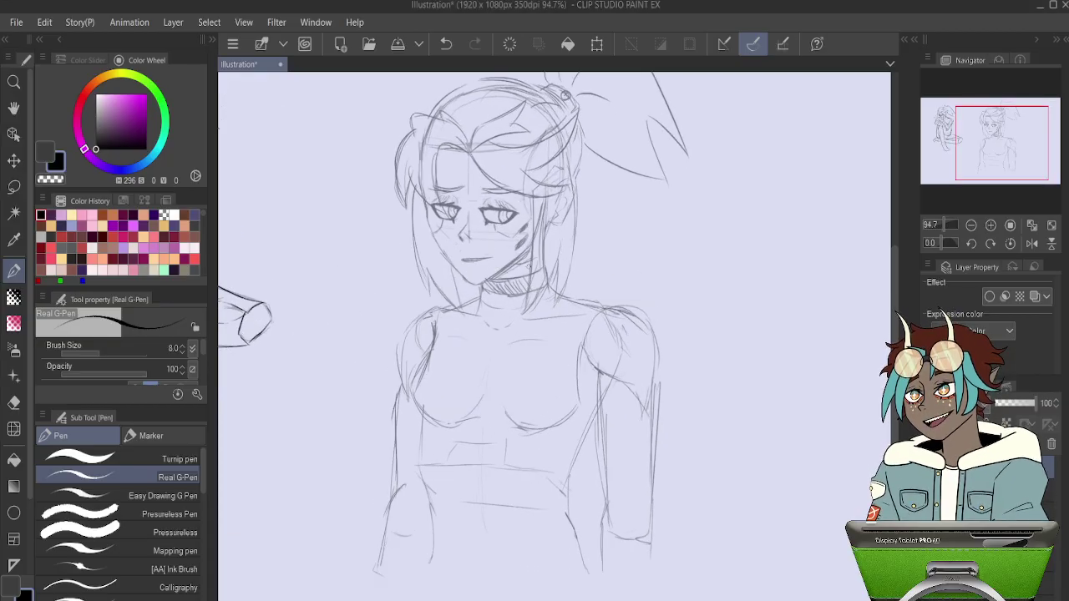
key("m")
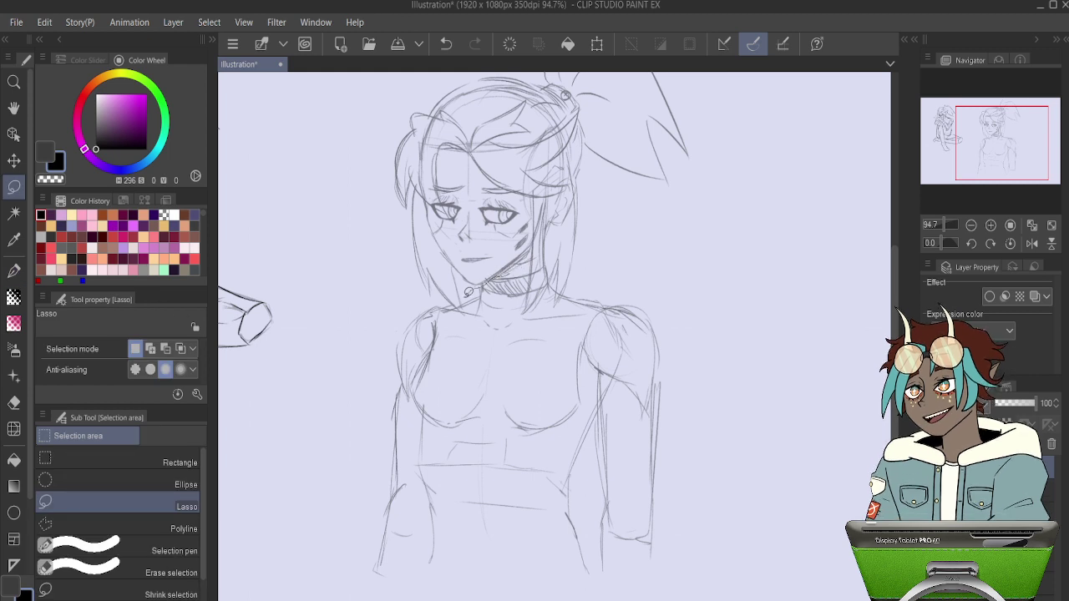
mouse_move(466, 308)
left_mouse_down()
mouse_move(424, 286)
mouse_move(366, 155)
mouse_move(787, 195)
mouse_move(754, 411)
mouse_move(656, 465)
mouse_move(589, 472)
mouse_move(569, 500)
mouse_move(540, 511)
mouse_move(524, 501)
mouse_move(526, 455)
mouse_move(529, 487)
left_mouse_up()
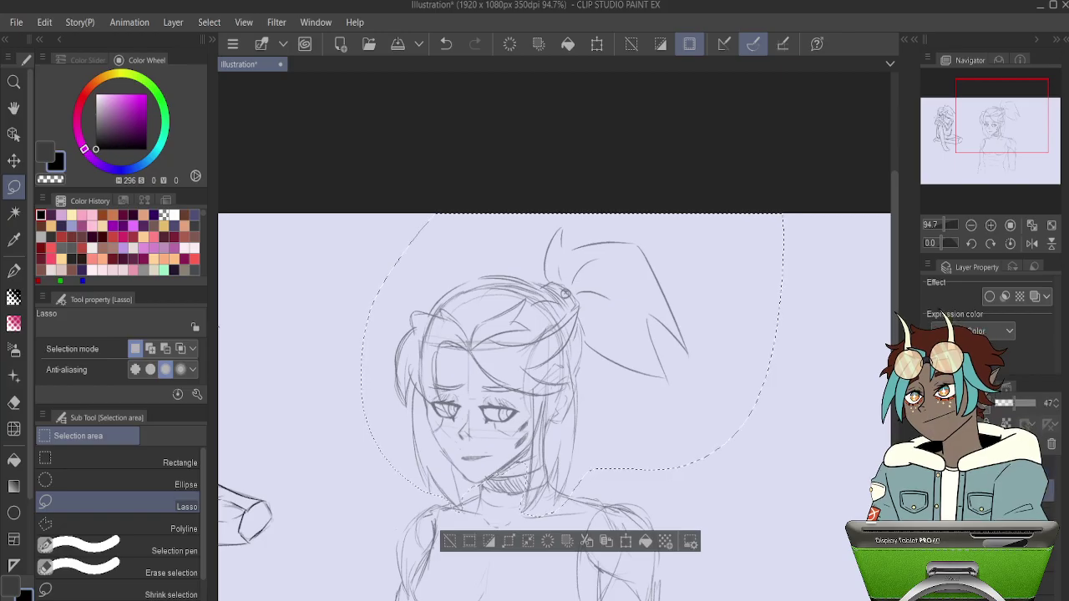
key("ctrl+t")
key("Up")
key("Up")
key("Up")
key("Up")
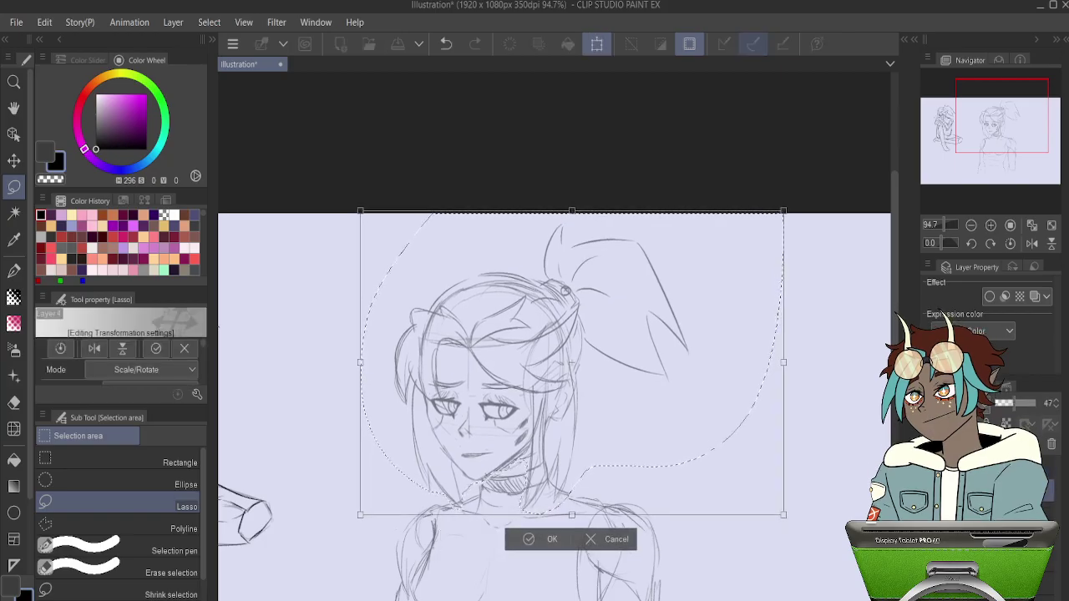
key("Return")
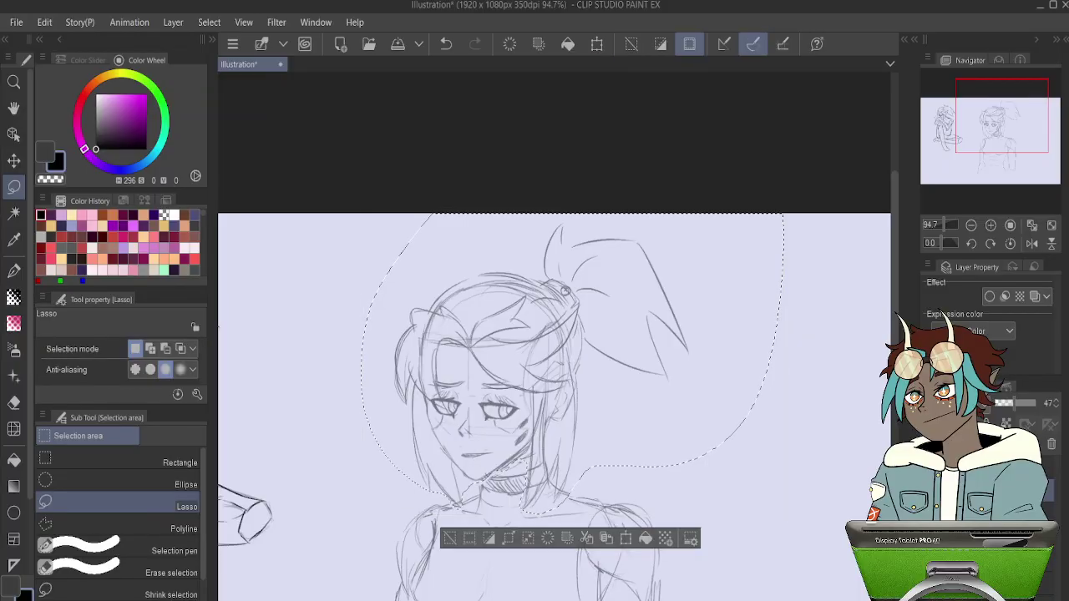
key("ctrl+d")
Redraw the lines running from the neck into both shoulders with the Real G-Pen.
key("p")
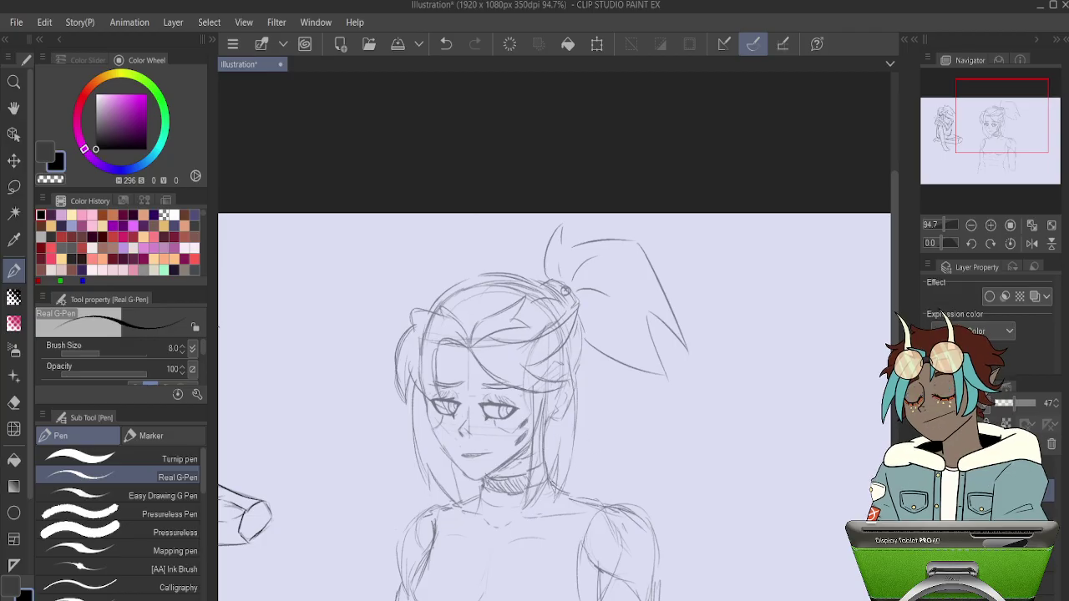
left_click_drag(566, 493, 641, 509)
mouse_move(636, 469)
left_mouse_down()
mouse_move(601, 375)
mouse_move(617, 347)
left_mouse_up()
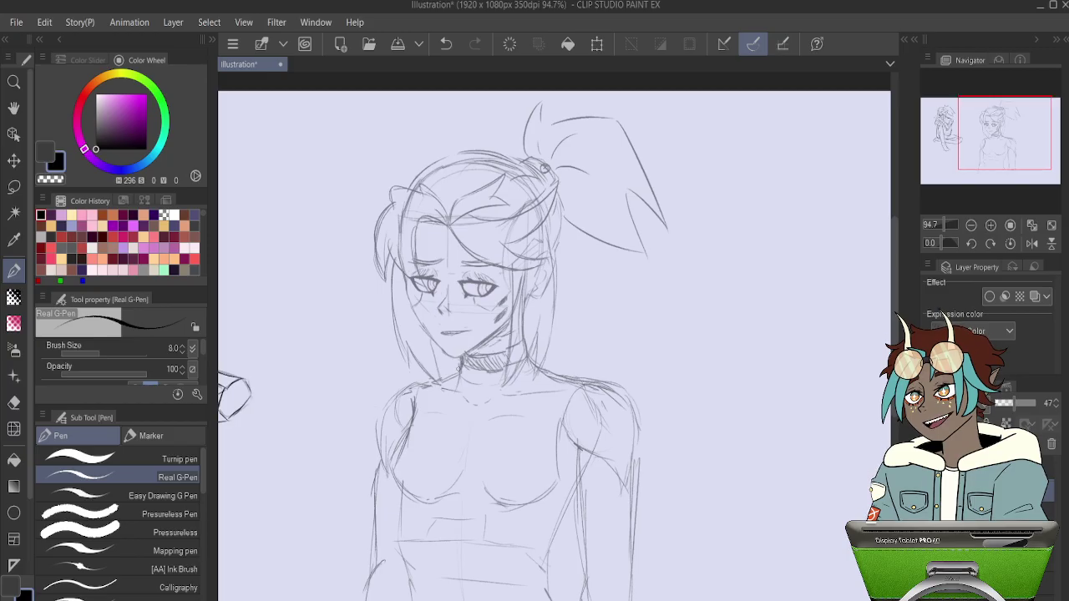
left_click_drag(461, 368, 432, 381)
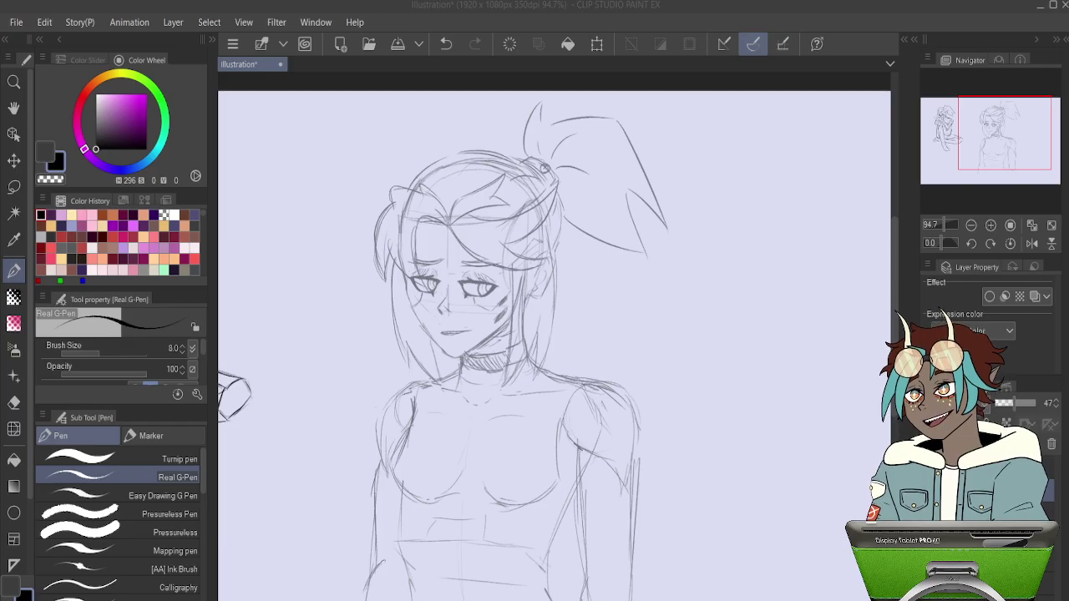
On the new layer, draw a one-shoulder top's diagonal neckline from the viewer-right shoulder across the chest to the opposite armpit.
left_click(1048, 467)
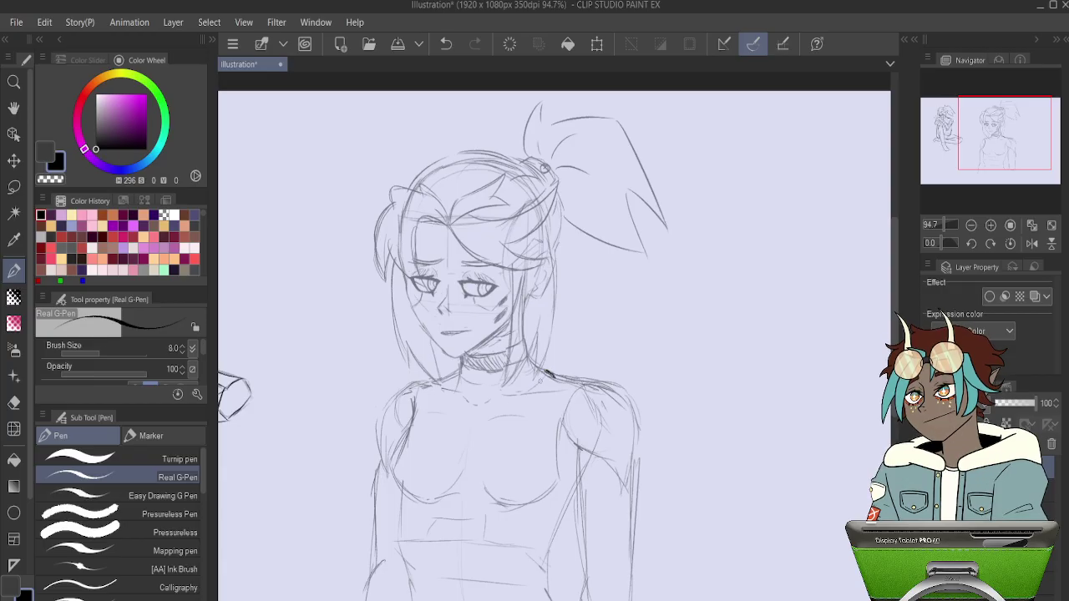
mouse_move(547, 373)
left_mouse_down()
mouse_move(490, 416)
mouse_move(425, 424)
left_mouse_up()
left_click_drag(542, 384, 403, 444)
key("ctrl+z")
mouse_move(544, 378)
left_mouse_down()
mouse_move(505, 408)
mouse_move(408, 436)
mouse_move(547, 376)
left_mouse_up()
key("ctrl+z")
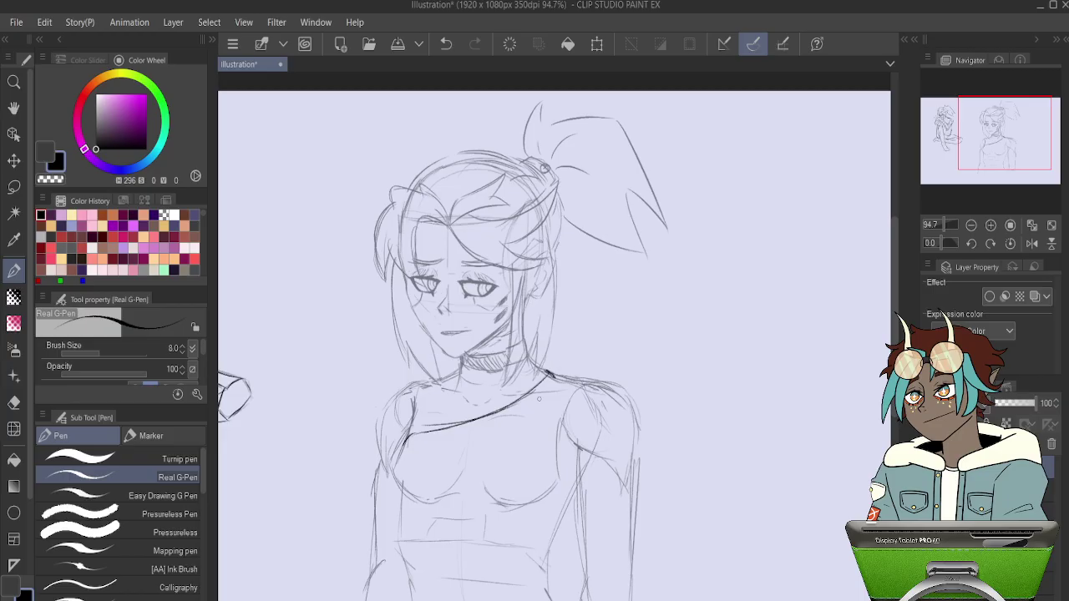
Add the fold stroke at the viewer-right shoulder and draw that side of the top from the shoulder seam to the waist.
mouse_move(533, 421)
left_mouse_down()
mouse_move(541, 426)
mouse_move(573, 380)
left_mouse_up()
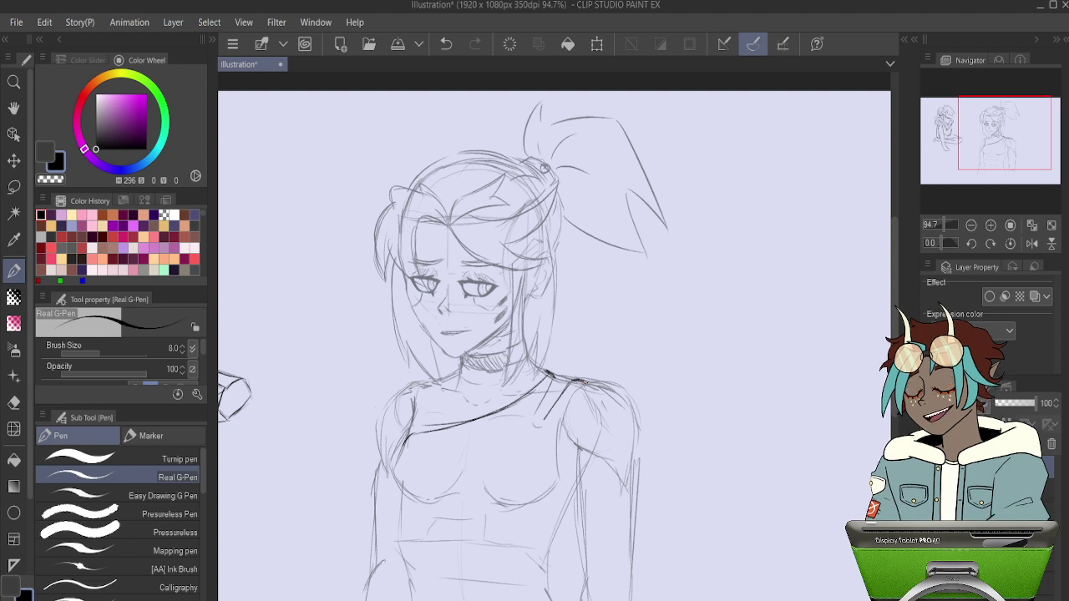
left_click_drag(575, 385, 574, 424)
key("ctrl+z")
key("ctrl+z")
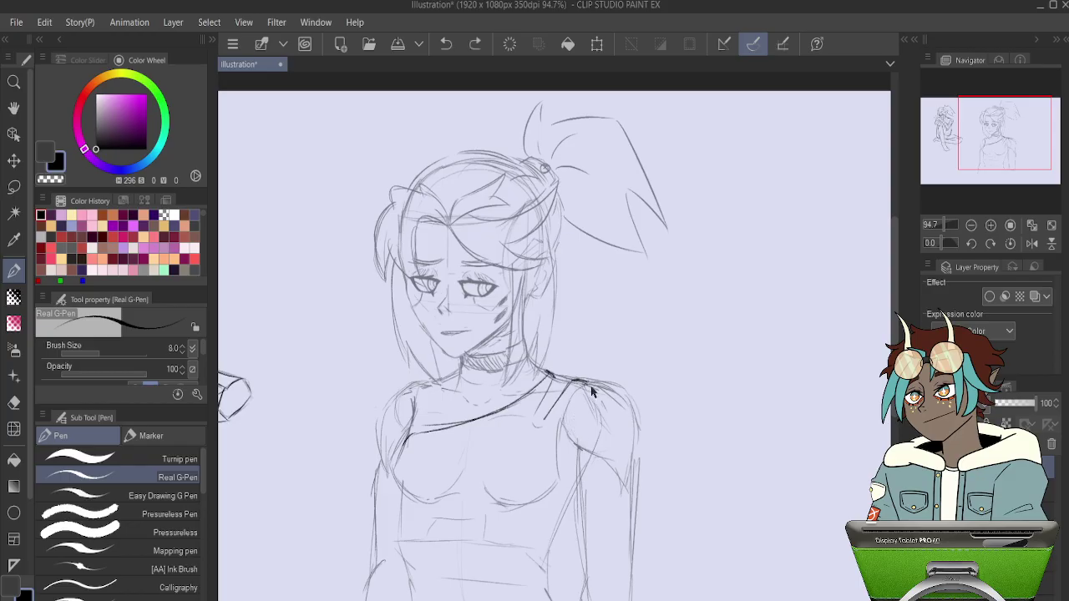
left_click_drag(579, 387, 583, 447)
mouse_move(579, 410)
left_mouse_down()
mouse_move(584, 463)
mouse_move(593, 329)
mouse_move(554, 420)
left_mouse_up()
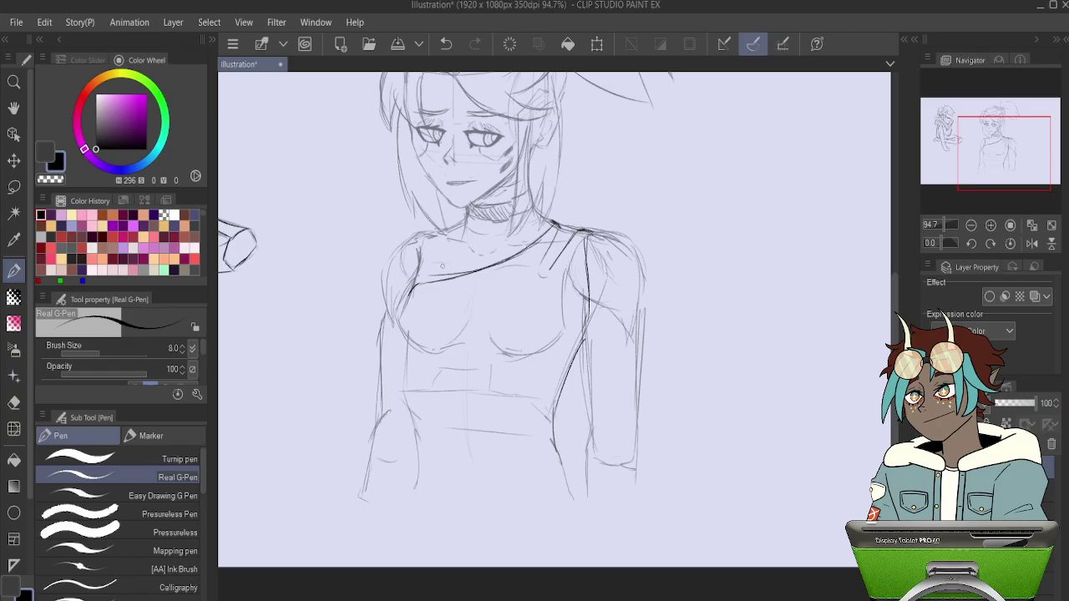
Draw the viewer-left side of the top from the armpit to the waist, redoing strokes for a looser, straighter line.
left_click_drag(396, 313, 402, 343)
key("ctrl+z")
mouse_move(409, 286)
left_mouse_down()
mouse_move(396, 323)
mouse_move(415, 420)
left_mouse_up()
left_click_drag(400, 376, 414, 443)
mouse_move(406, 399)
left_mouse_down()
mouse_move(429, 463)
mouse_move(491, 481)
left_mouse_up()
key("ctrl+z")
key("ctrl+z")
key("ctrl+z")
key("ctrl+z")
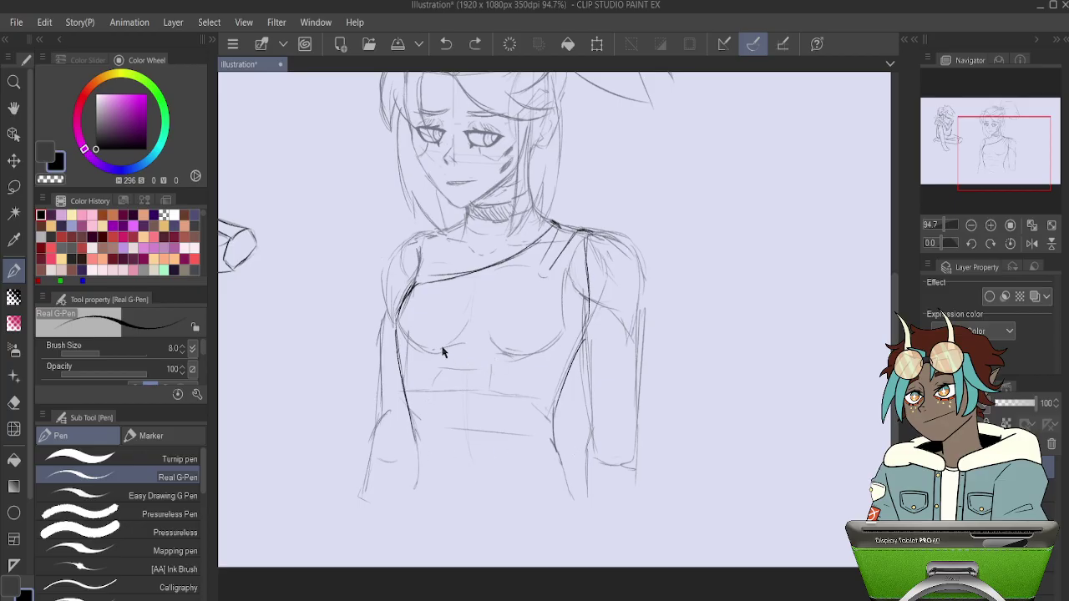
left_click_drag(399, 306, 395, 365)
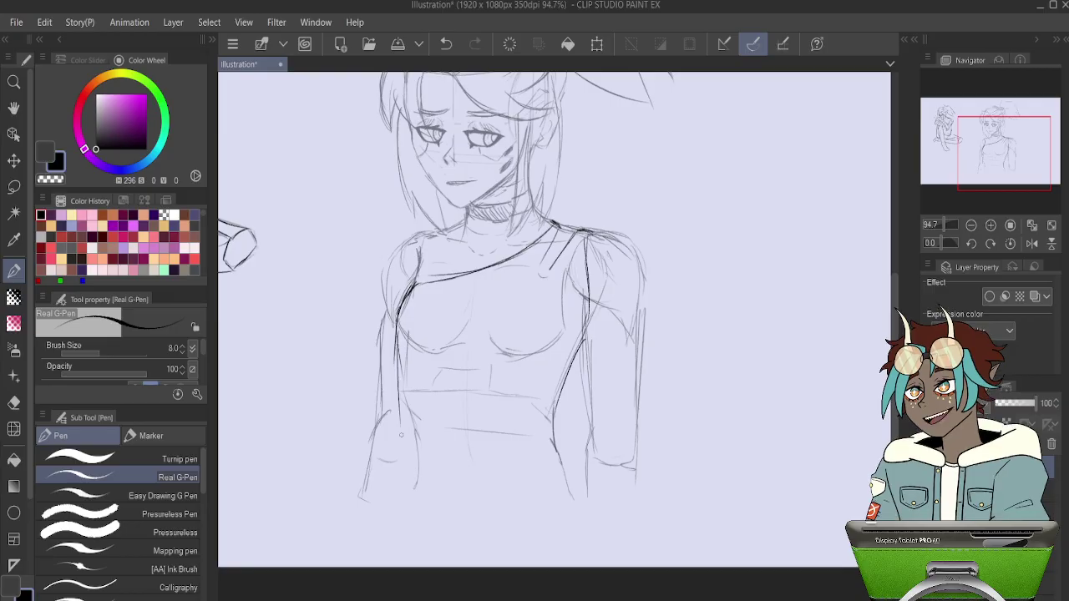
Draw the top's curved bottom hem across the waist and darken the corner where it meets the viewer-left side.
mouse_move(401, 432)
left_mouse_down()
mouse_move(473, 454)
mouse_move(554, 448)
left_mouse_up()
mouse_move(587, 263)
left_mouse_down()
mouse_move(588, 333)
mouse_move(554, 456)
left_mouse_up()
key("ctrl+z")
mouse_move(400, 381)
left_mouse_down()
mouse_move(406, 441)
mouse_move(420, 452)
mouse_move(401, 425)
mouse_move(409, 448)
left_mouse_up()
left_click(490, 384)
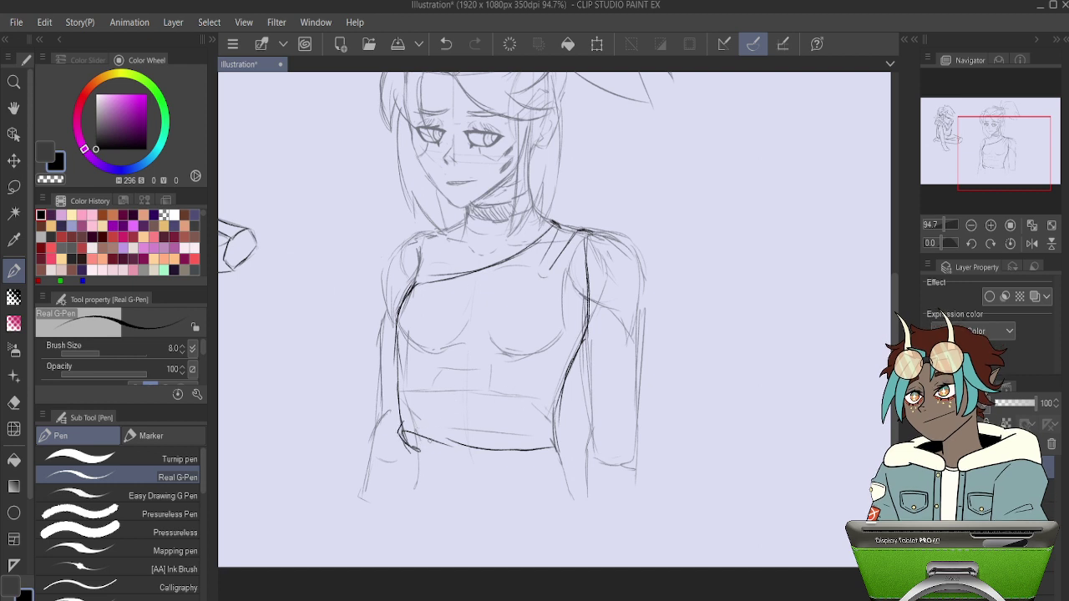
Close the fold near the viewer-right shoulder and reinforce the hem and the viewer-right side seam.
left_click_drag(546, 256, 553, 267)
left_click_drag(411, 447, 418, 452)
left_click_drag(581, 344, 551, 433)
mouse_move(441, 444)
left_mouse_down()
mouse_move(567, 449)
mouse_move(559, 456)
left_mouse_up()
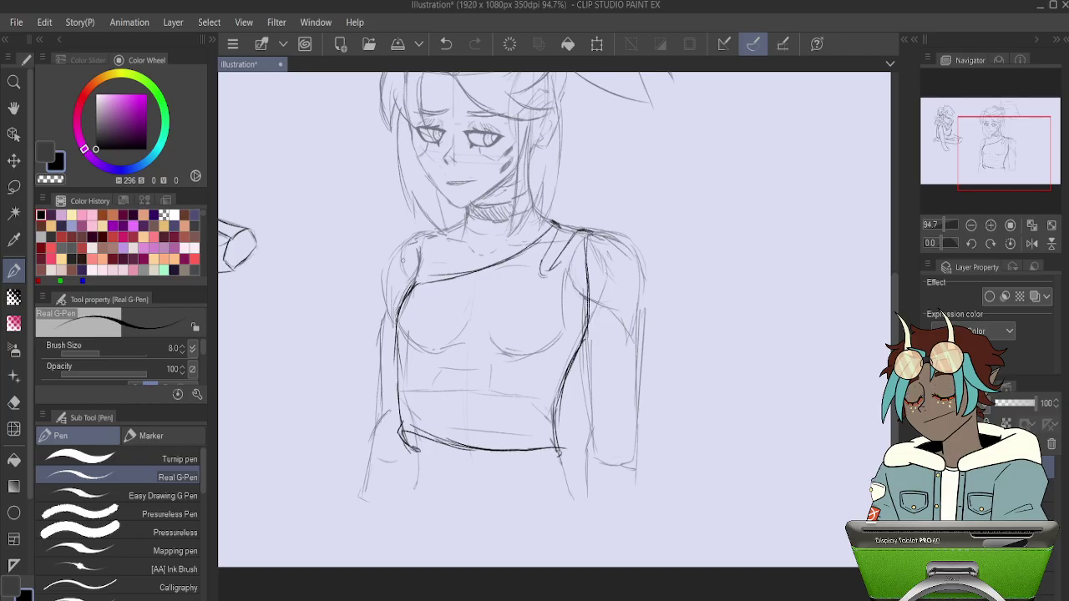
Draw both sides of the bare waist flaring from the hem down to the hips.
left_click_drag(409, 435, 414, 488)
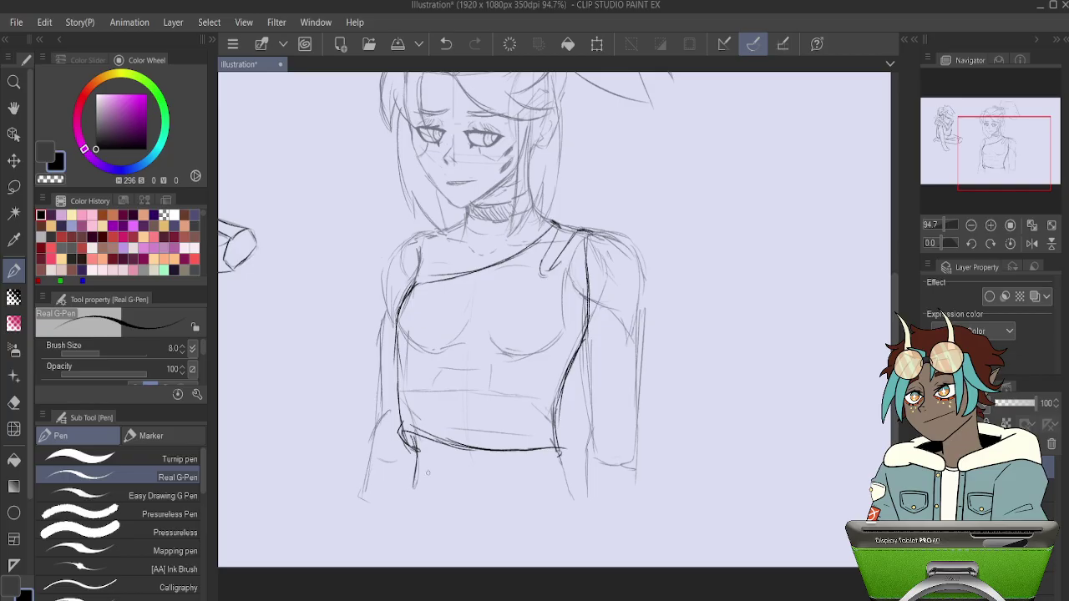
left_click_drag(557, 454, 564, 501)
mouse_move(417, 489)
left_mouse_down()
mouse_move(451, 513)
mouse_move(547, 500)
left_mouse_up()
key("ctrl+z")
left_click_drag(415, 455, 407, 505)
left_click_drag(556, 451, 576, 507)
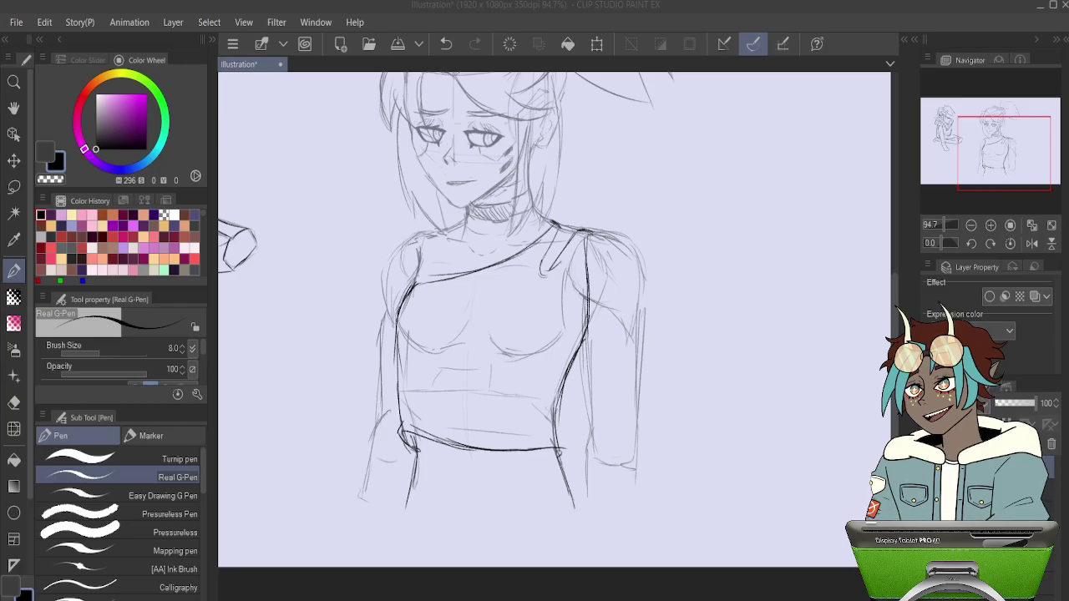
Sketch a curved waistband across the hips with short side strokes starting the trousers.
left_click(559, 515)
left_click_drag(399, 505, 400, 511)
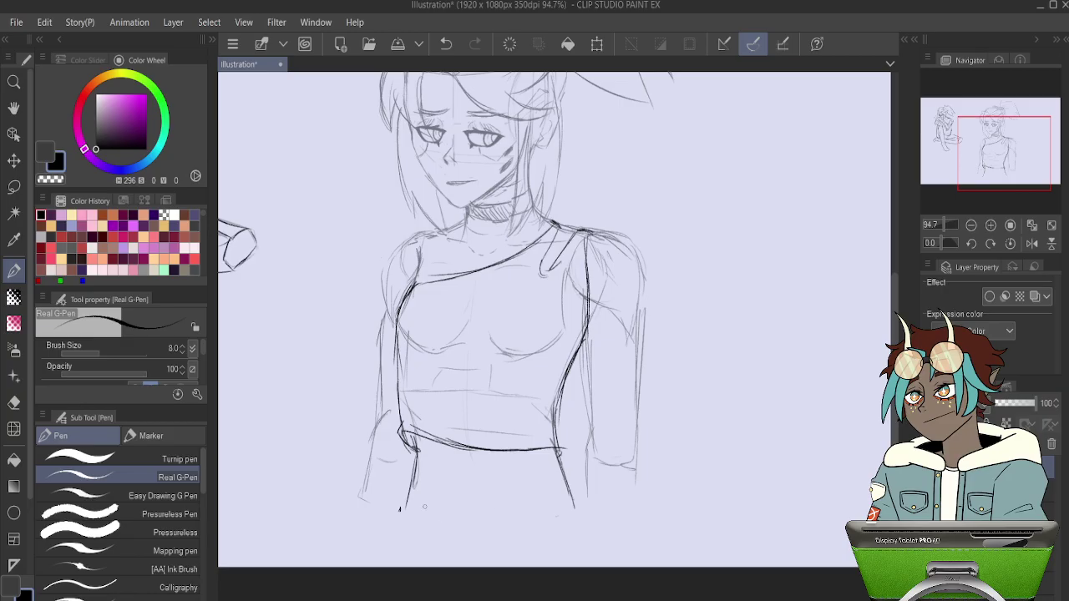
mouse_move(415, 504)
left_mouse_down()
mouse_move(502, 523)
mouse_move(575, 505)
left_mouse_up()
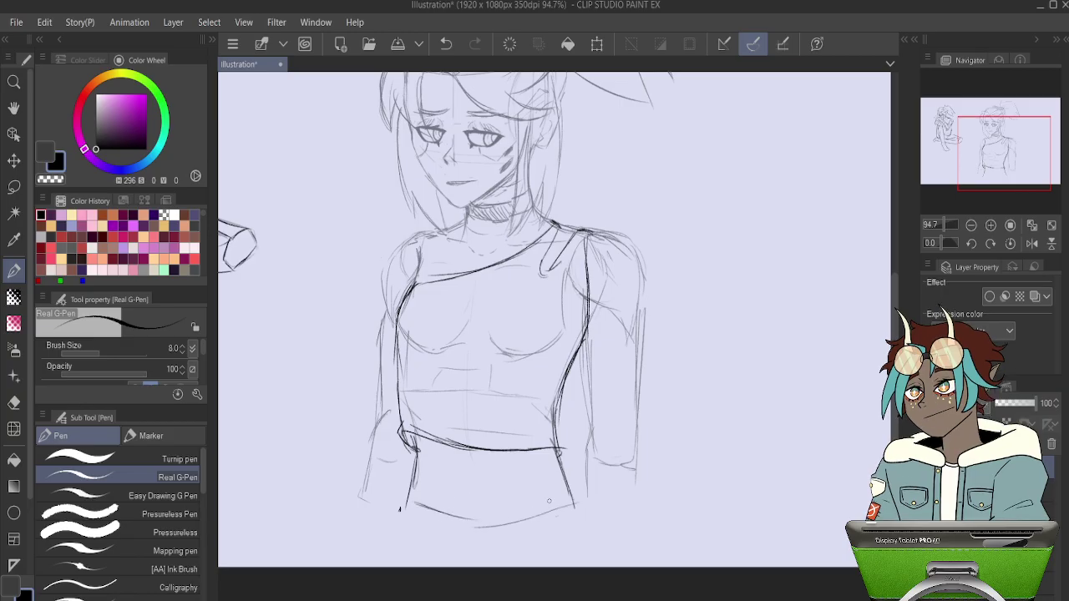
key("ctrl+z")
mouse_move(481, 517)
left_mouse_down()
mouse_move(528, 510)
mouse_move(531, 524)
left_mouse_up()
mouse_move(409, 499)
left_mouse_down()
mouse_move(468, 526)
mouse_move(529, 519)
mouse_move(411, 515)
mouse_move(518, 528)
left_mouse_up()
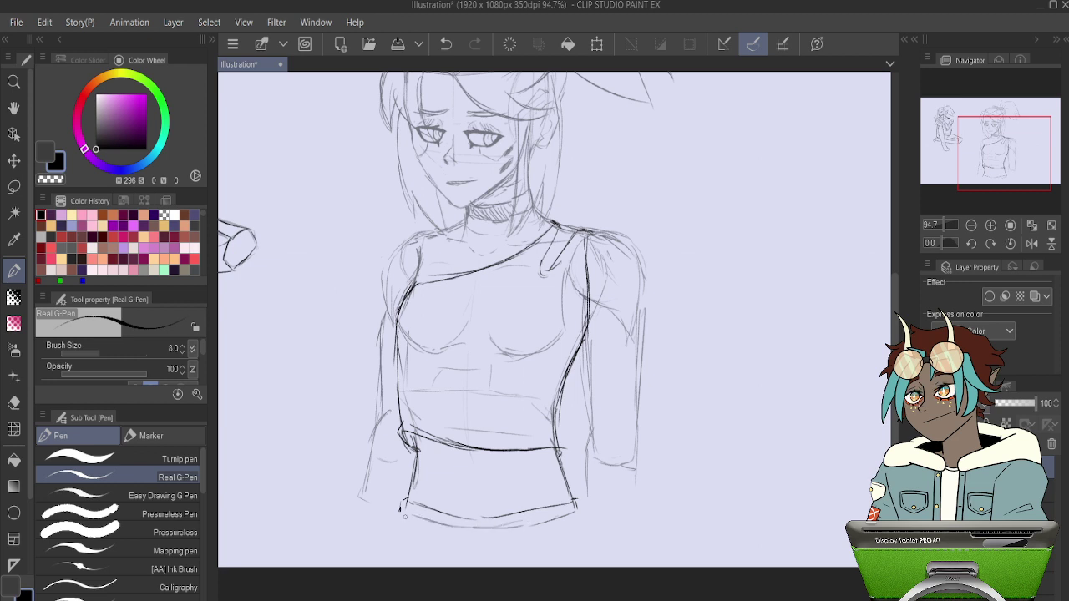
left_click_drag(577, 513, 583, 525)
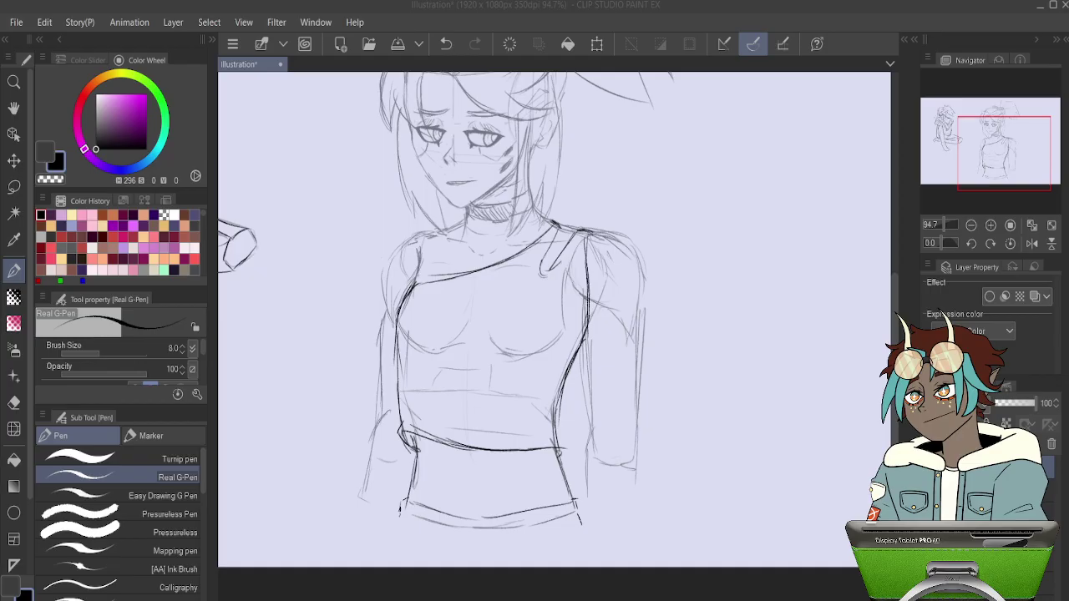
Add small curved detail shapes inside both sides of the waist, between the hem and the waistband.
left_click_drag(413, 441, 428, 496)
left_click_drag(536, 473, 541, 494)
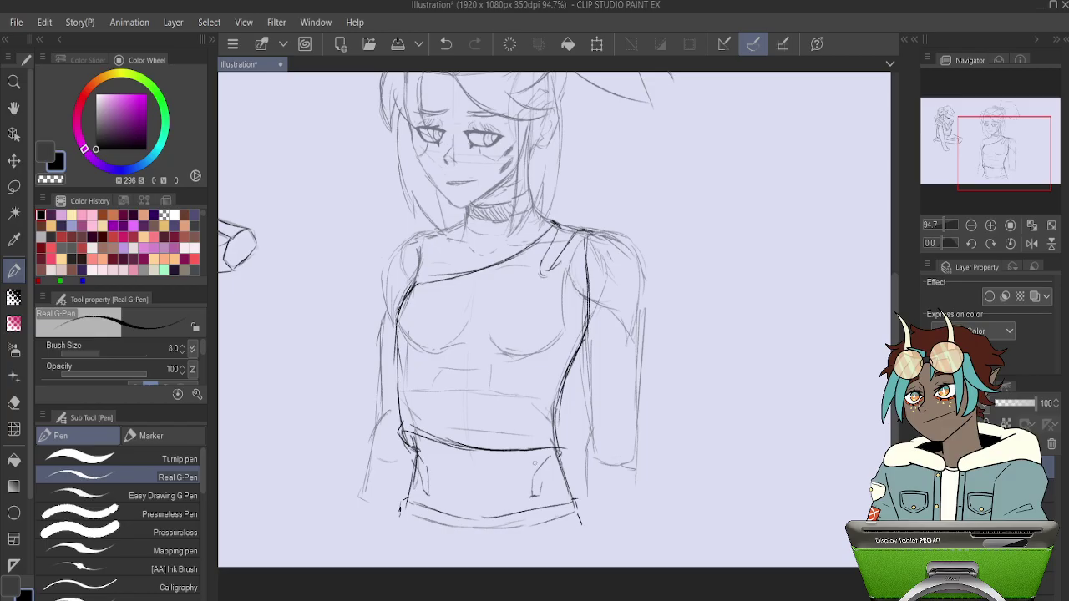
mouse_move(532, 495)
left_mouse_down()
mouse_move(550, 470)
mouse_move(543, 482)
mouse_move(543, 272)
mouse_move(535, 498)
left_mouse_up()
left_click_drag(419, 477, 428, 478)
left_click_drag(539, 489, 530, 499)
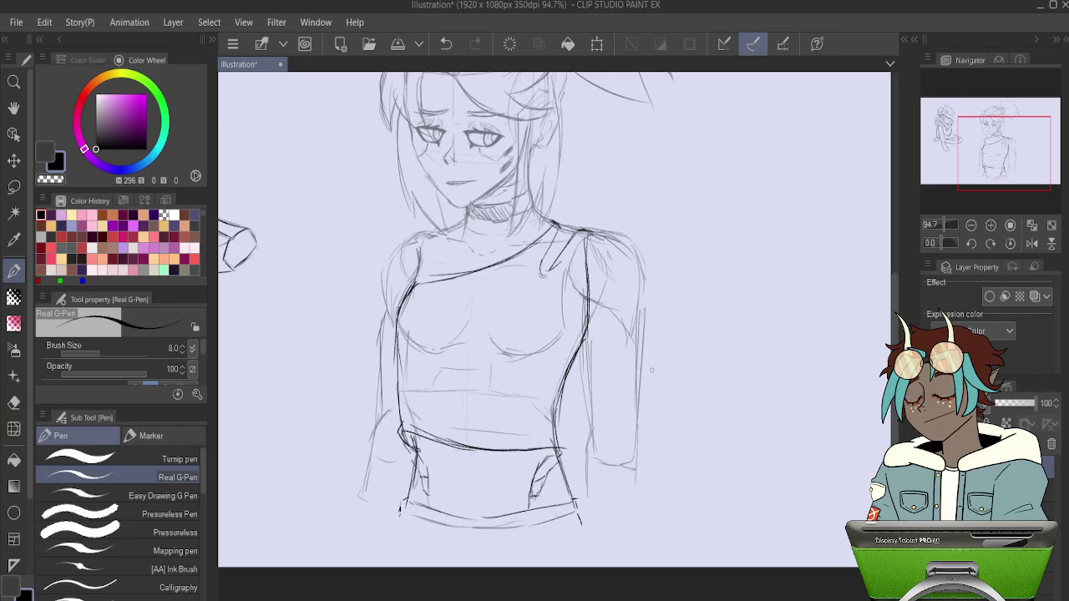
Redraw both rounded shoulders, giving the viewer-right one a pointed sleeve edge with short crease strokes near the armpit.
left_click_drag(603, 304, 639, 340)
left_click_drag(646, 301, 638, 334)
left_click_drag(596, 234, 638, 257)
left_click_drag(602, 287, 598, 296)
mouse_move(436, 232)
left_mouse_down()
mouse_move(398, 256)
mouse_move(396, 247)
mouse_move(383, 278)
mouse_move(385, 424)
left_mouse_up()
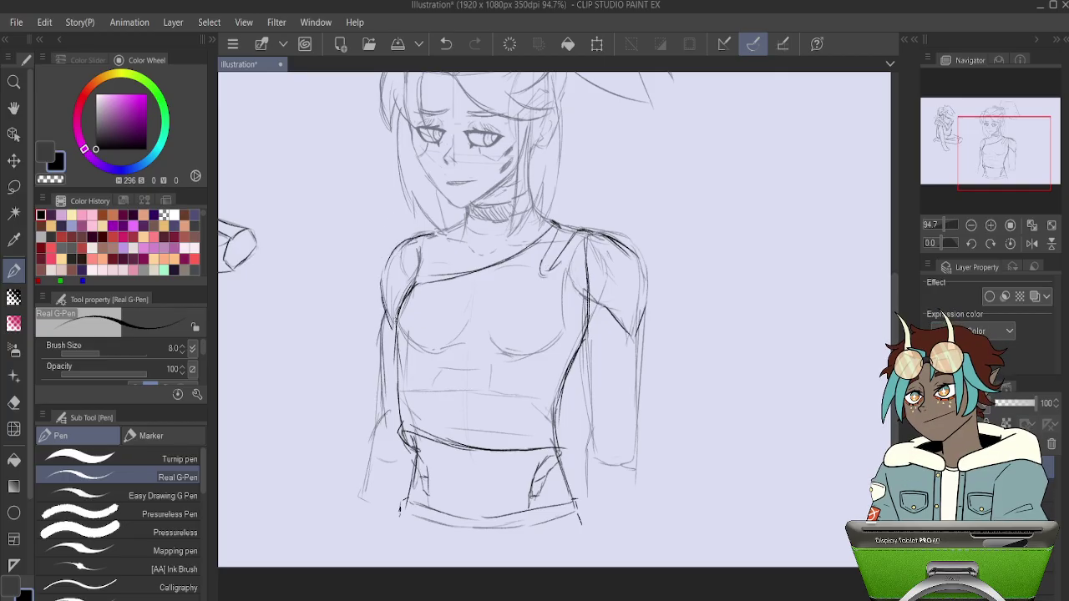
left_click_drag(594, 290, 608, 297)
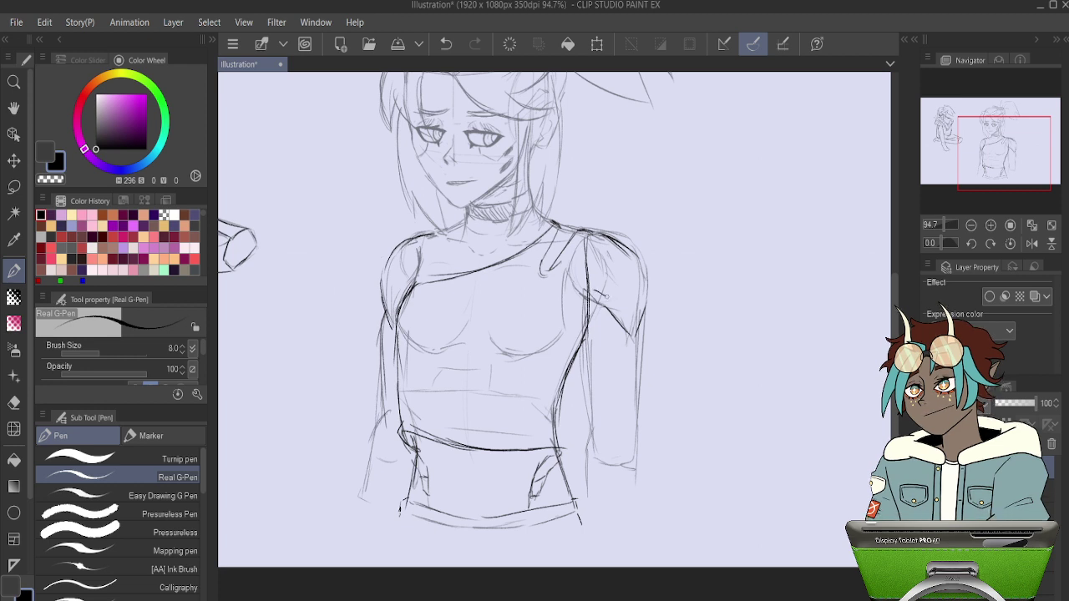
left_click_drag(594, 291, 608, 303)
Redraw the outlines of both arms below the shoulders down to the forearms.
left_click_drag(383, 335, 359, 502)
left_click_drag(647, 321, 635, 447)
left_click_drag(584, 339, 586, 518)
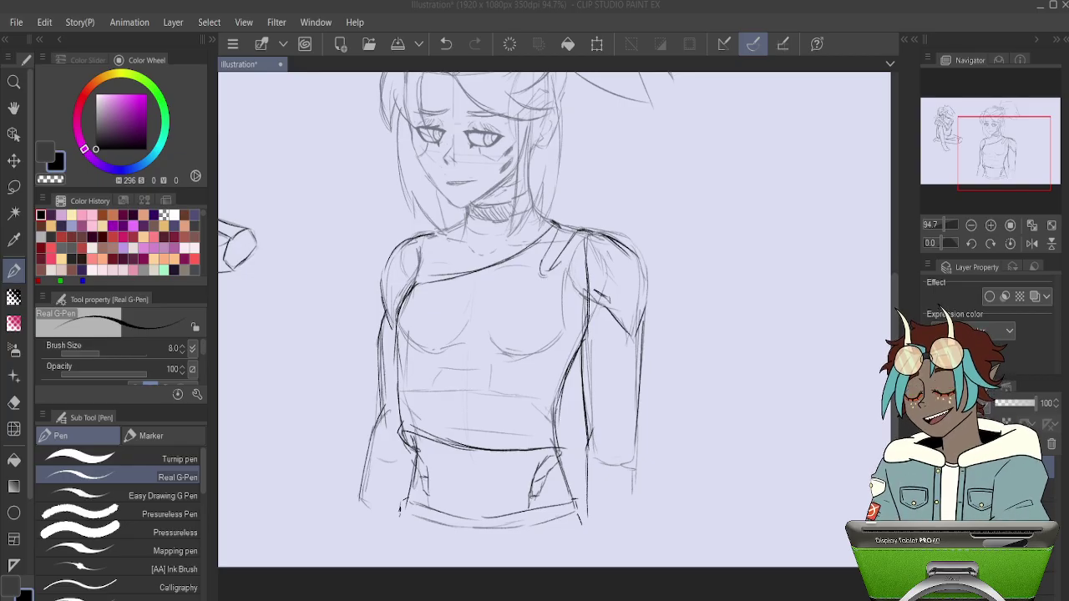
Examine the overall proportions of the standing figure beside the seated sketch.
scroll(583, 329, "down", 3)
scroll(573, 314, "down", 2)
scroll(573, 303, "up", 3)
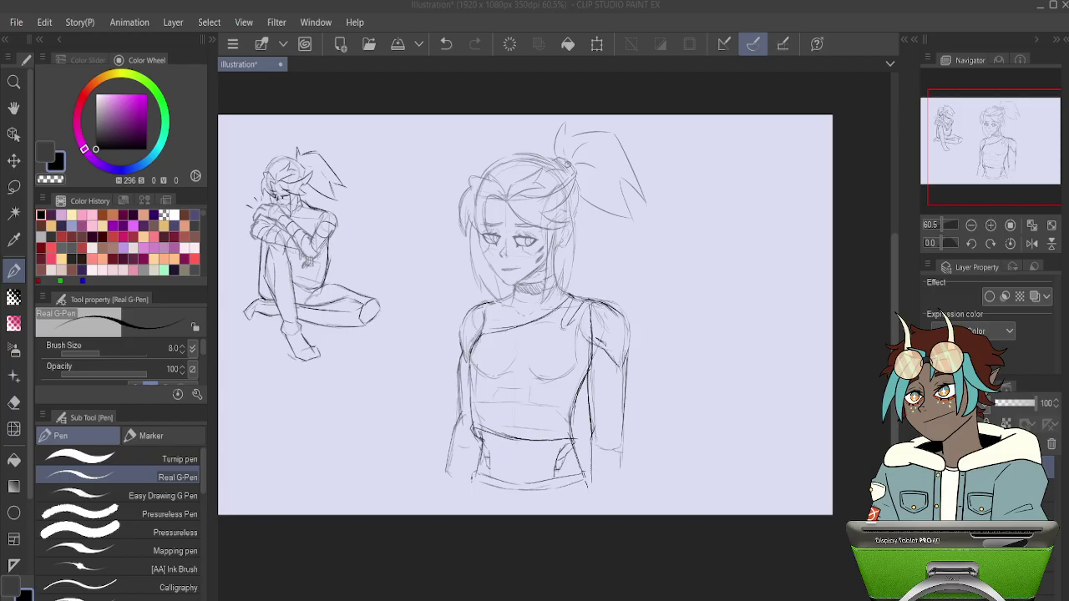
scroll(553, 234, "up", 4)
scroll(553, 233, "down", 1)
scroll(549, 257, "up", 2)
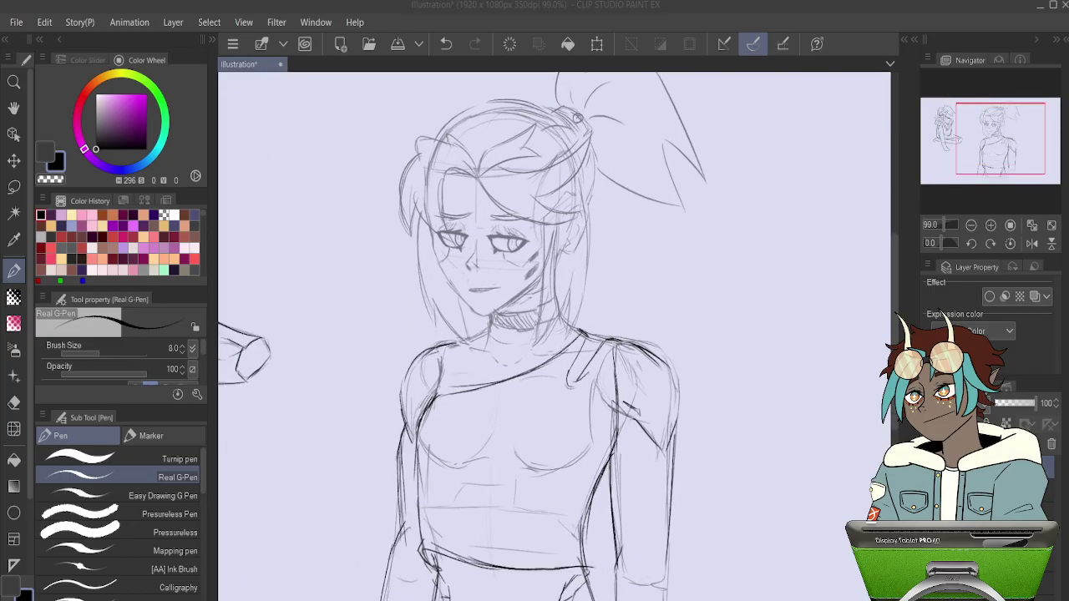
scroll(549, 257, "down", 4)
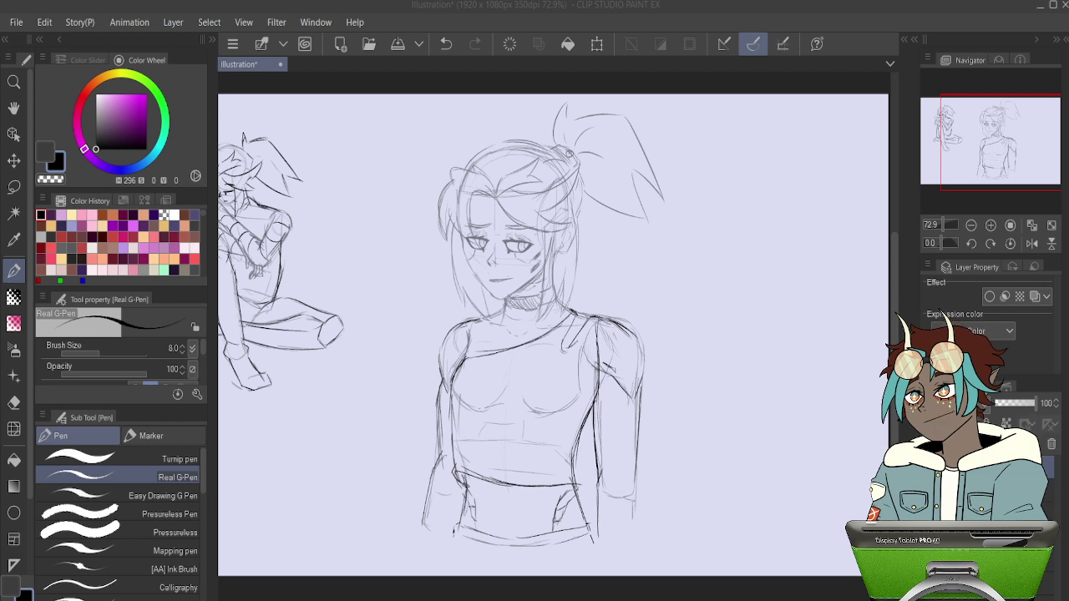
scroll(501, 399, "up", 2)
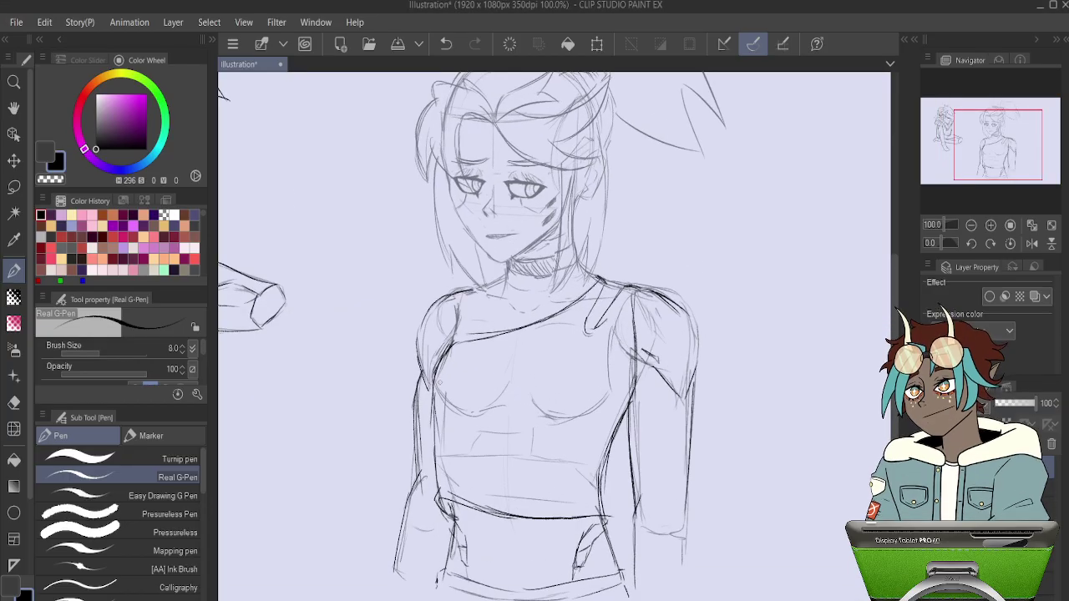
Lightly sketch guide lines under the chest and down the front of the torso.
left_click_drag(510, 380, 594, 393)
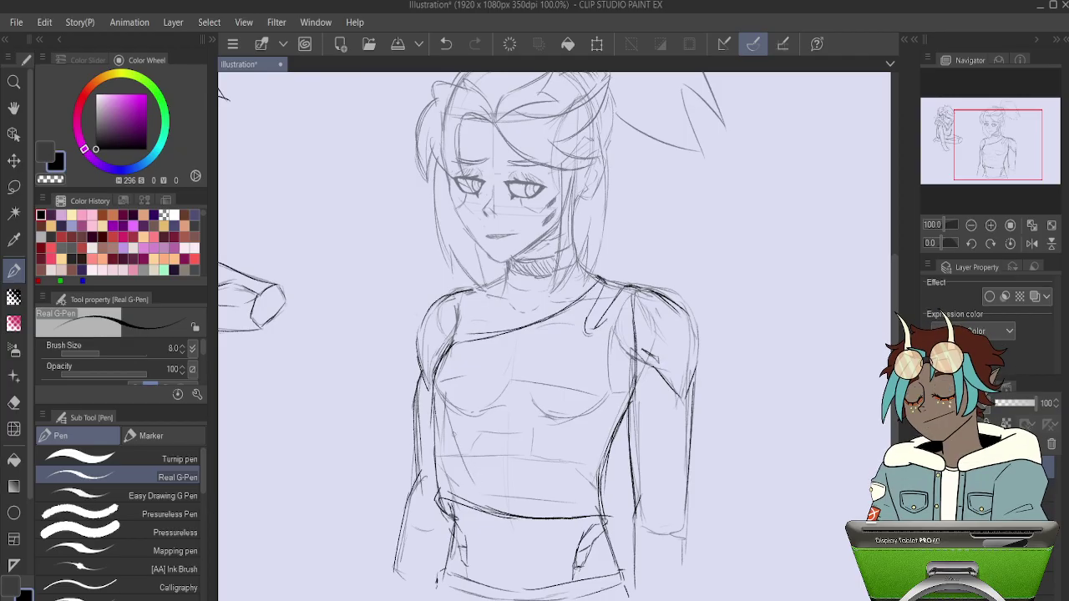
left_click_drag(589, 408, 574, 477)
left_click_drag(495, 402, 501, 491)
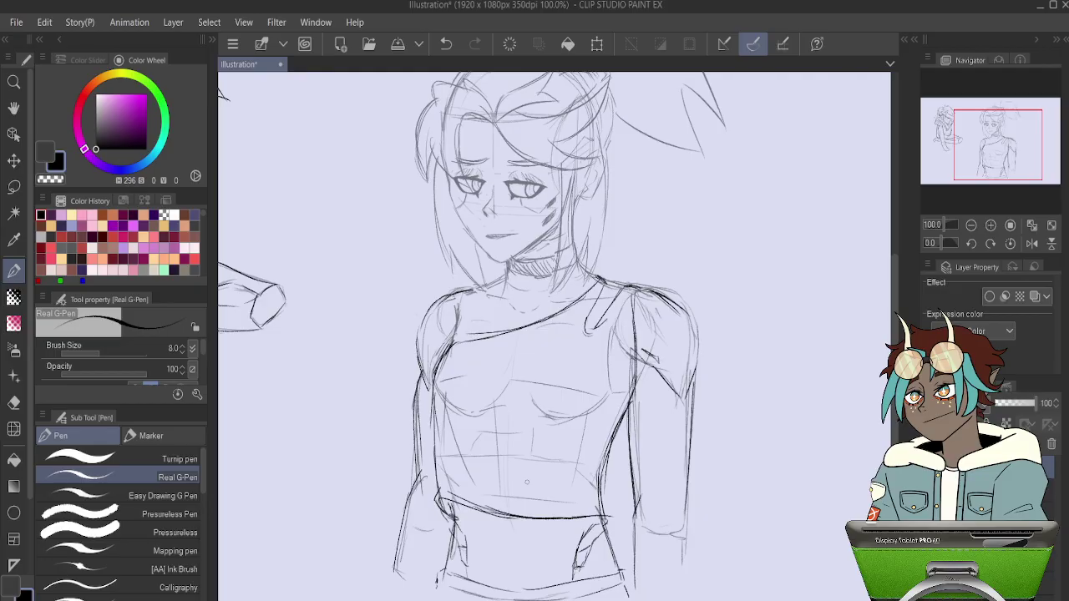
left_click_drag(504, 399, 510, 481)
left_click_drag(539, 412, 535, 446)
Draw several dark wrapped bands around the viewer-left arm, from below the shoulder to the elbow.
scroll(611, 307, "down", 1)
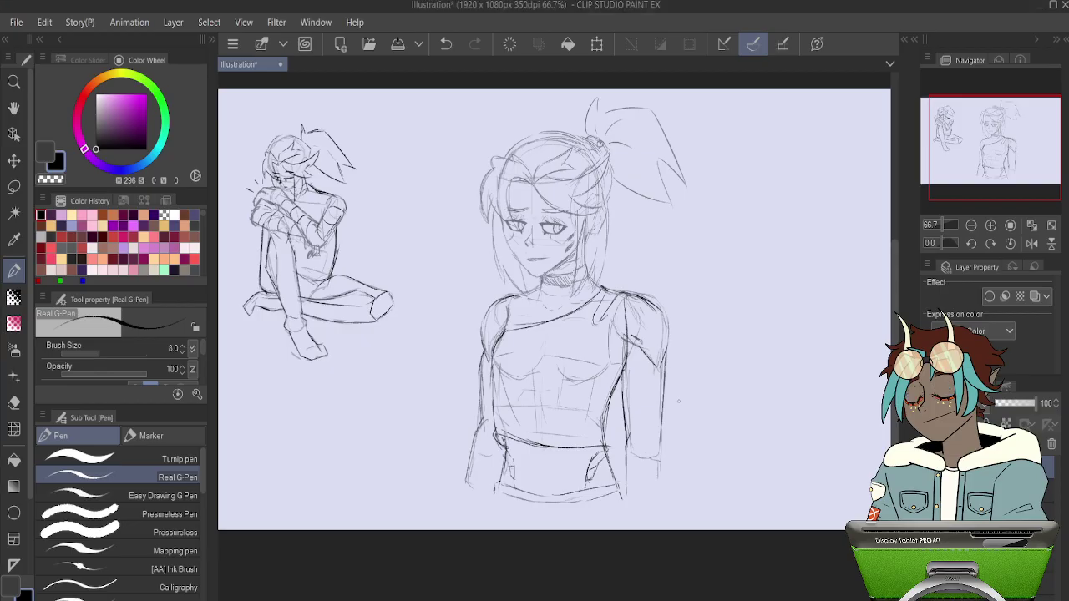
scroll(678, 401, "up", 3)
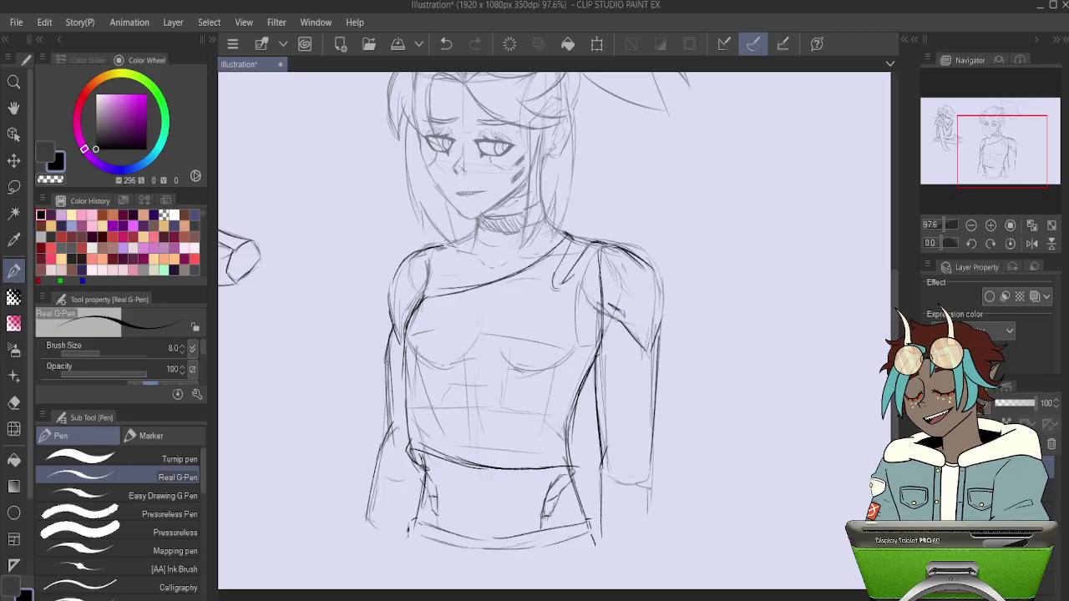
mouse_move(388, 351)
left_mouse_down()
mouse_move(385, 374)
mouse_move(402, 380)
mouse_move(388, 392)
mouse_move(408, 386)
mouse_move(385, 361)
left_mouse_up()
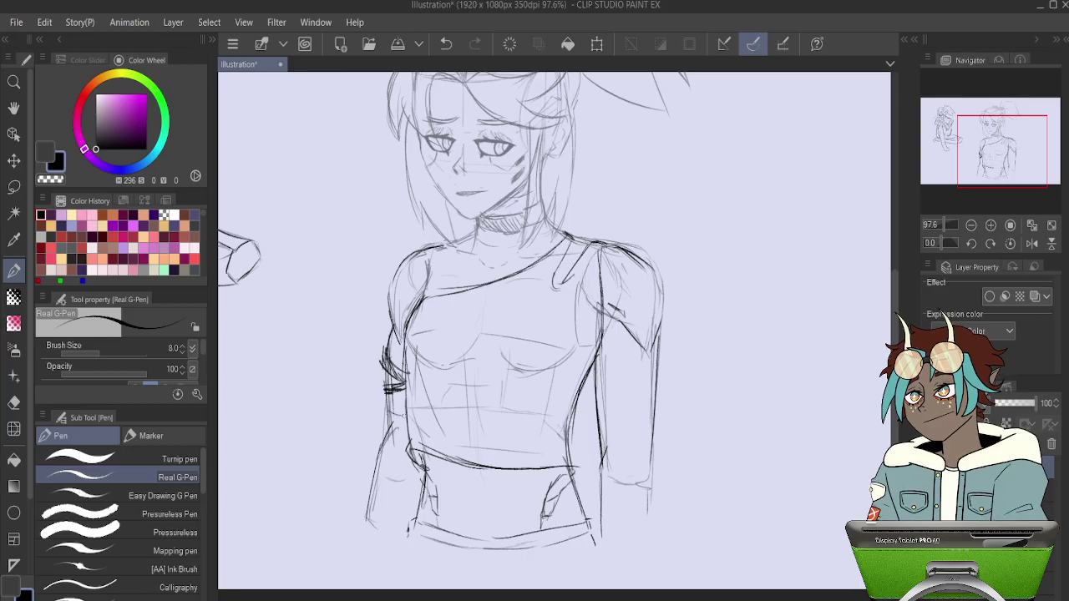
left_click_drag(384, 405, 395, 423)
left_click_drag(390, 421, 410, 418)
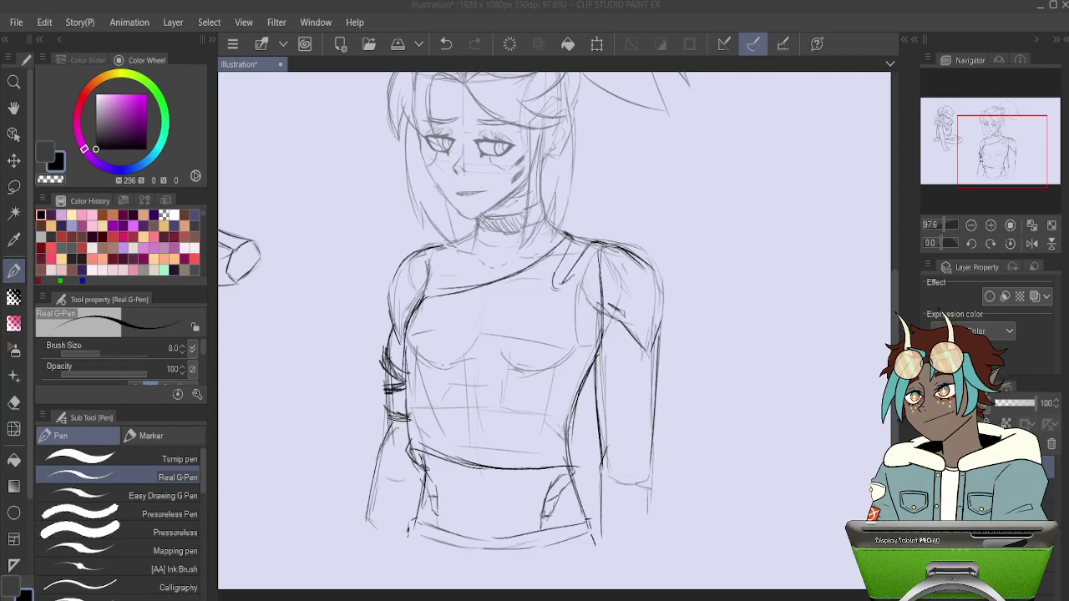
Draw large outlines of the letters D and N across the chest of the top, redoing the D's strokes.
left_click(450, 338)
scroll(450, 338, "up", 4)
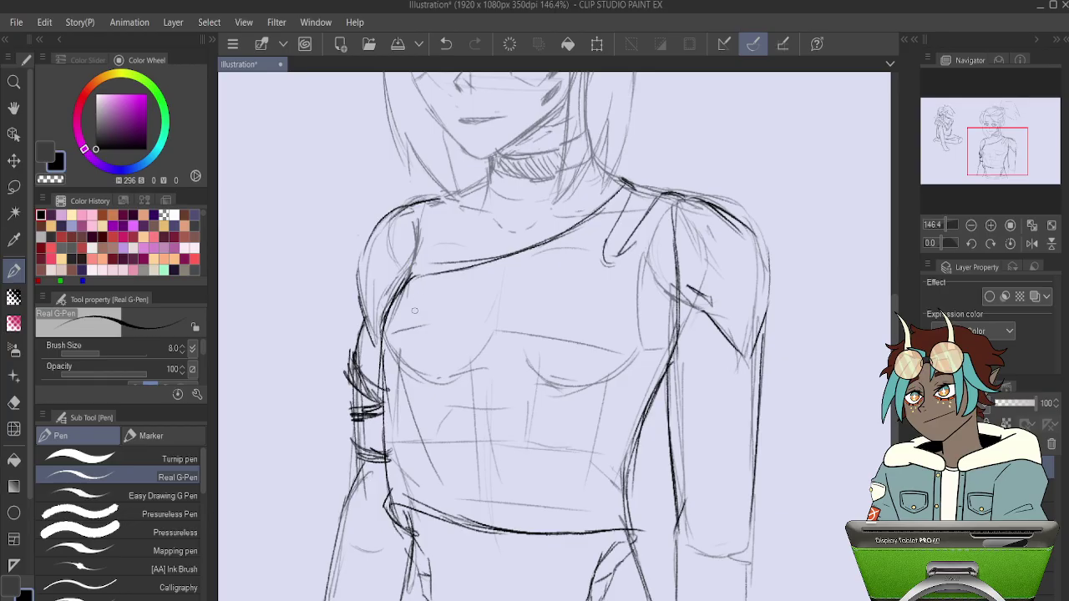
left_click_drag(410, 312, 397, 382)
mouse_move(410, 313)
left_mouse_down()
mouse_move(451, 333)
mouse_move(414, 389)
left_mouse_up()
key("ctrl+z")
key("ctrl+z")
mouse_move(417, 312)
left_mouse_down()
mouse_move(407, 390)
mouse_move(449, 319)
mouse_move(414, 387)
mouse_move(495, 306)
left_mouse_up()
key("ctrl+z")
key("ctrl+z")
mouse_move(479, 388)
left_mouse_down()
mouse_move(490, 329)
mouse_move(542, 384)
mouse_move(478, 385)
left_mouse_up()
mouse_move(544, 389)
left_mouse_down()
mouse_move(548, 315)
mouse_move(522, 319)
mouse_move(520, 358)
left_mouse_up()
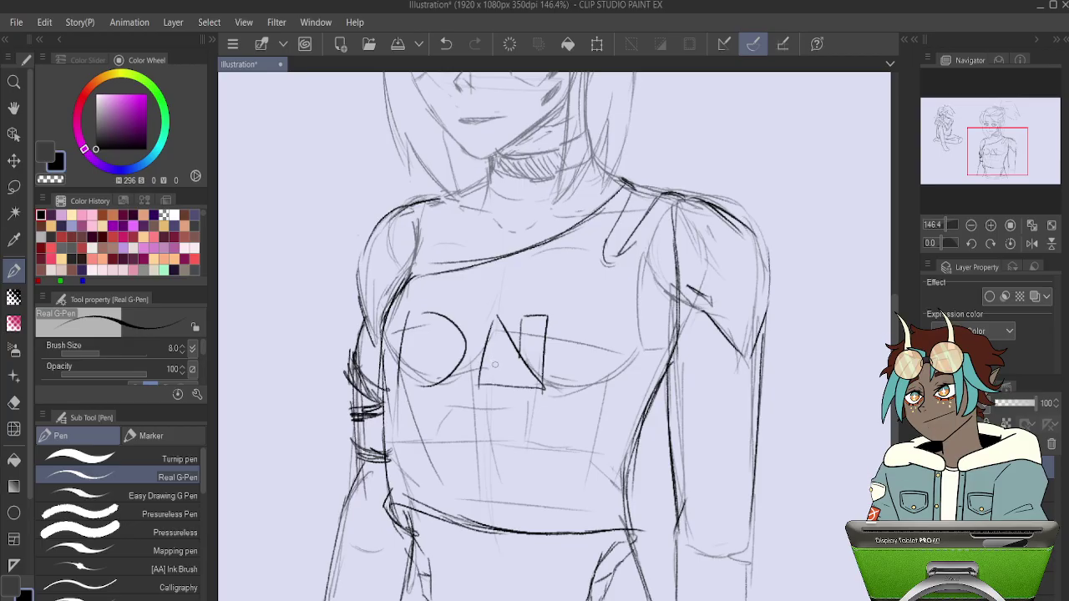
Outline the third block letter on the viewer-right side of the chest and add an inner contour to the D.
mouse_move(588, 320)
left_mouse_down()
mouse_move(577, 381)
mouse_move(586, 322)
mouse_move(618, 330)
left_mouse_up()
left_click_drag(616, 391, 582, 394)
left_click_drag(591, 347, 618, 345)
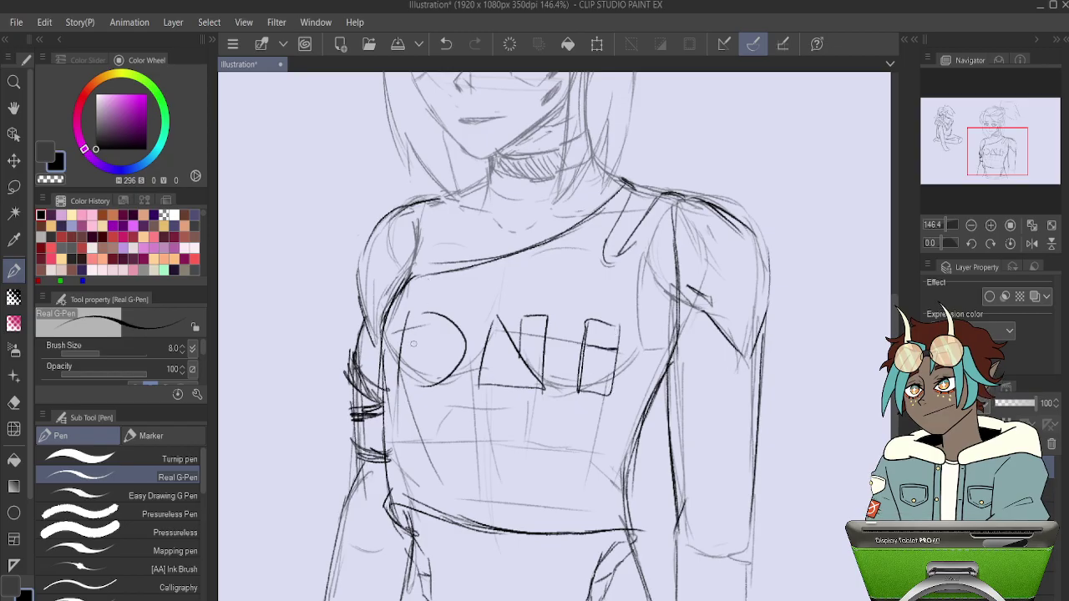
left_click_drag(429, 328, 429, 375)
key("ctrl+z")
key("ctrl+z")
mouse_move(422, 326)
left_mouse_down()
mouse_move(417, 366)
mouse_move(444, 362)
mouse_move(419, 371)
left_mouse_up()
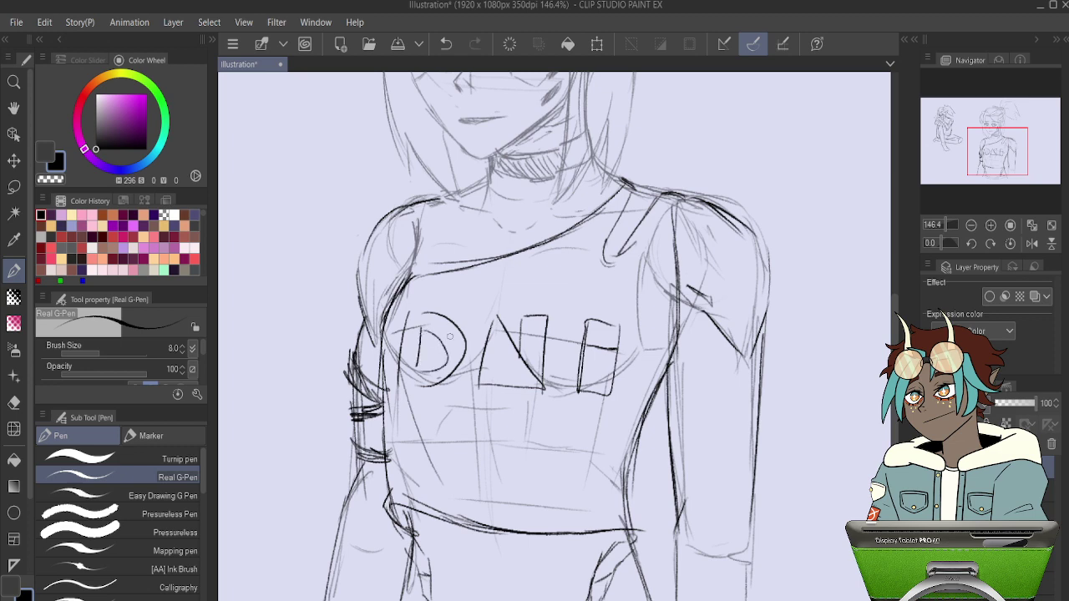
scroll(302, 340, "down", 4)
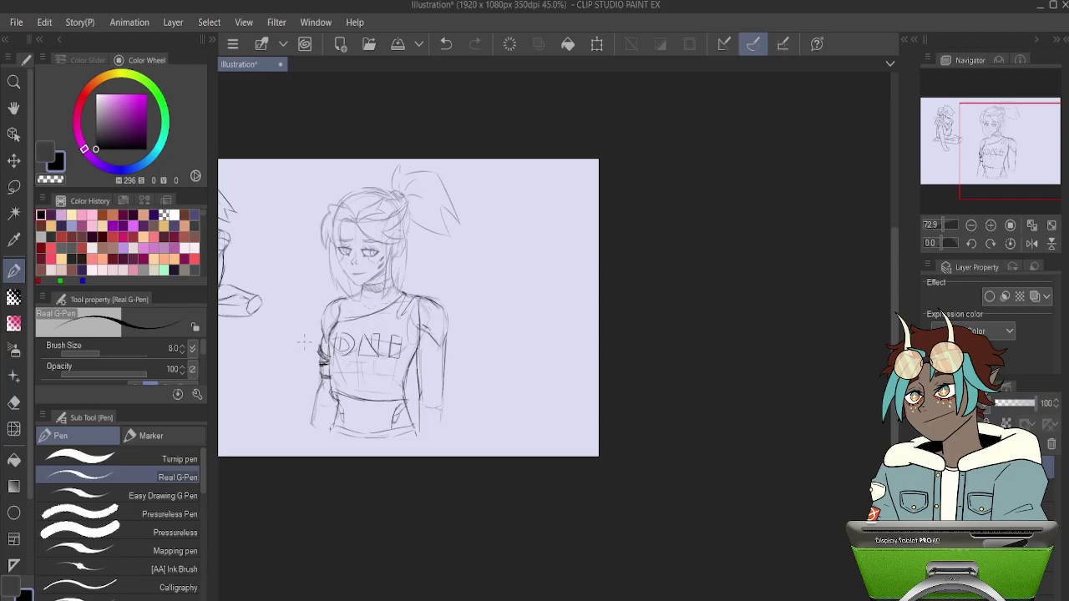
Darken and extend the outlines of both forearms below the elbows.
scroll(304, 341, "up", 2)
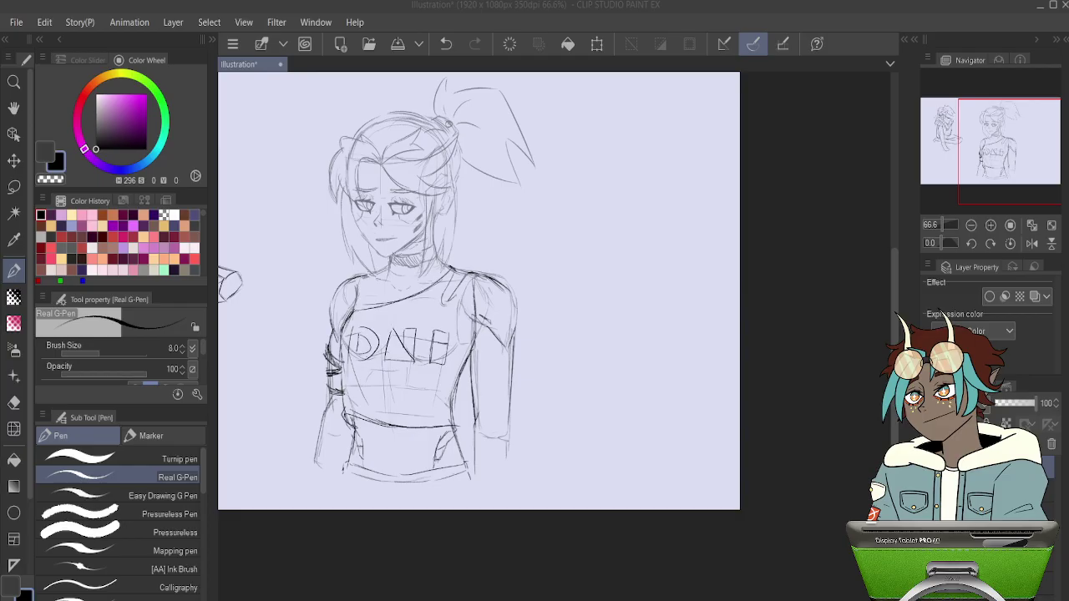
scroll(475, 431, "up", 3)
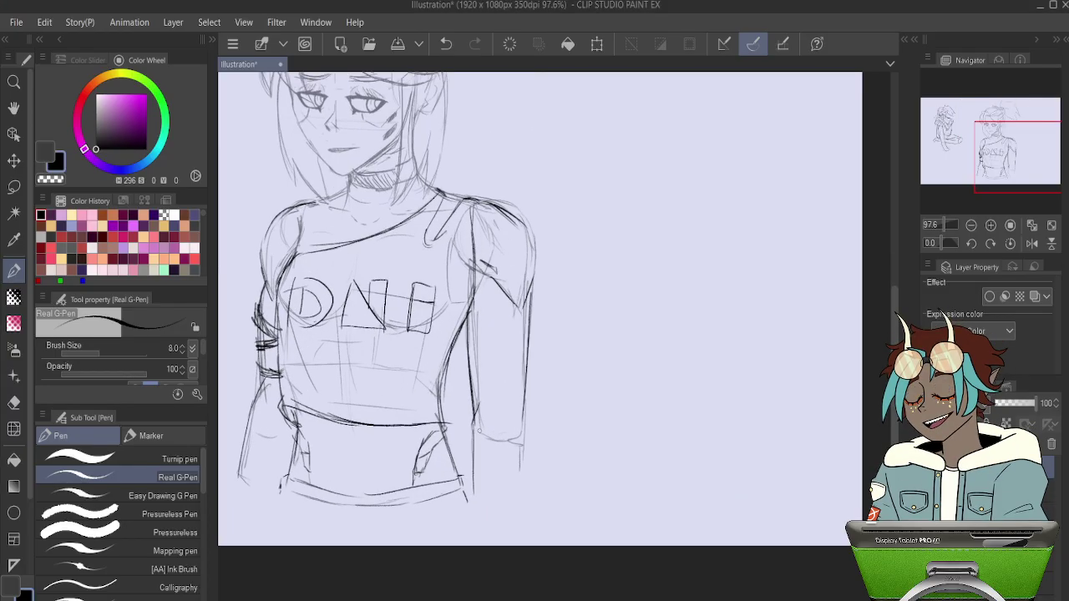
mouse_move(524, 401)
left_mouse_down()
mouse_move(476, 433)
mouse_move(521, 488)
left_mouse_up()
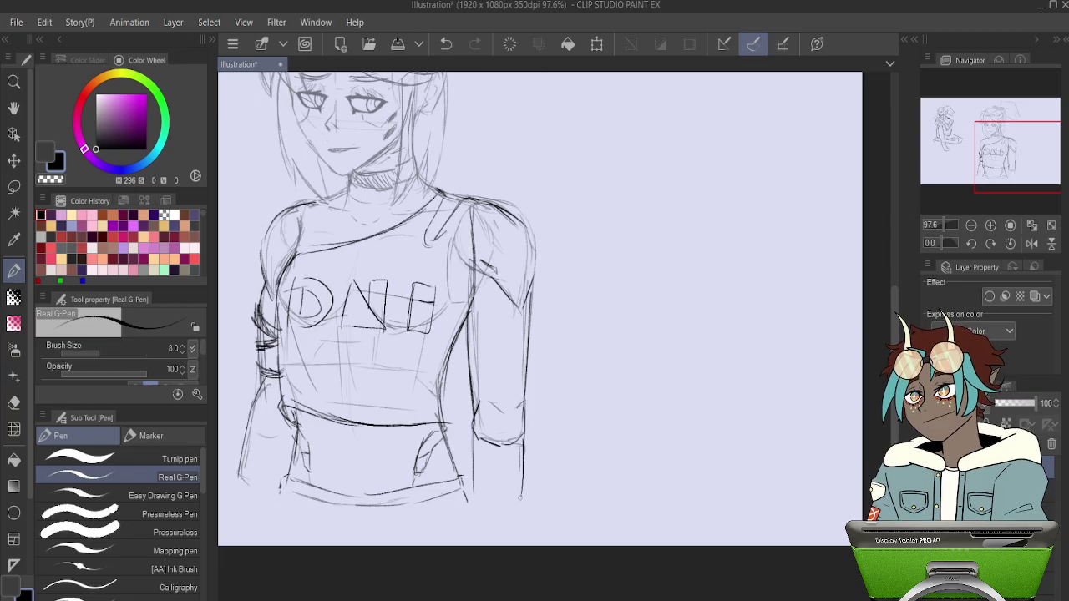
left_click_drag(263, 383, 238, 489)
left_click_drag(1037, 138, 1023, 127)
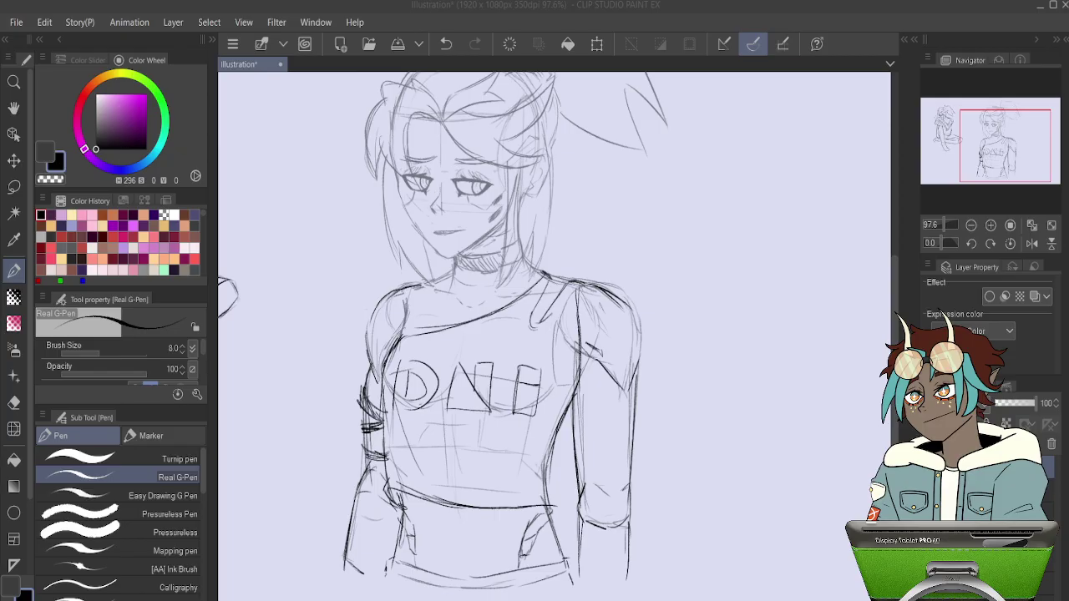
scroll(437, 338, "down", 2)
scroll(437, 314, "up", 2)
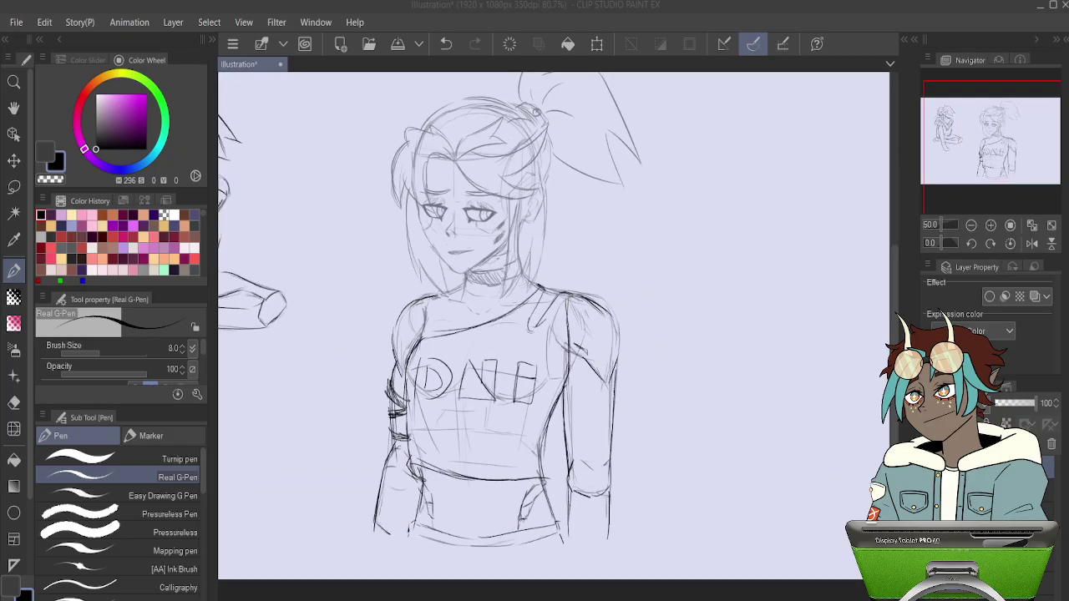
left_click(1045, 466)
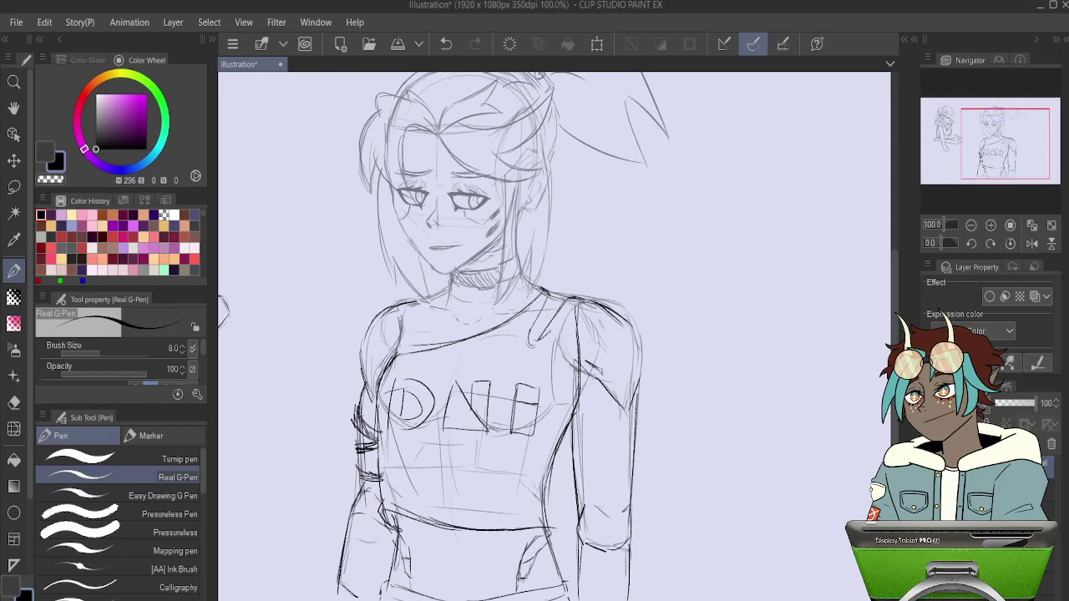
key("ctrl+z")
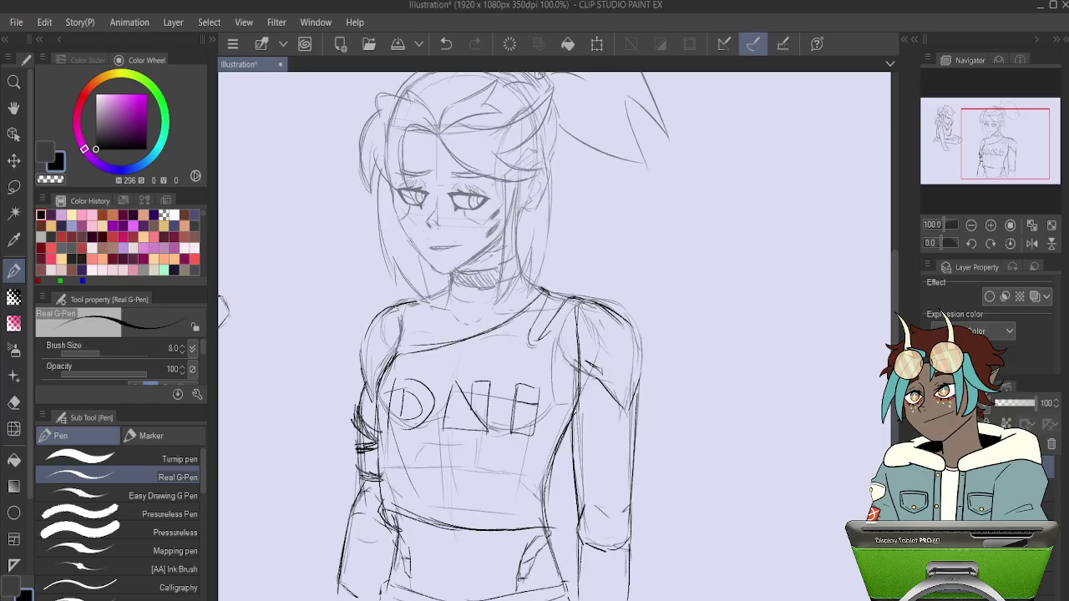
Draw small rectangles around the neck and viewer-left arm, plus two larger overlapping ones beside the viewer-left elbow.
key("ctrl+plus")
key("ctrl+plus")
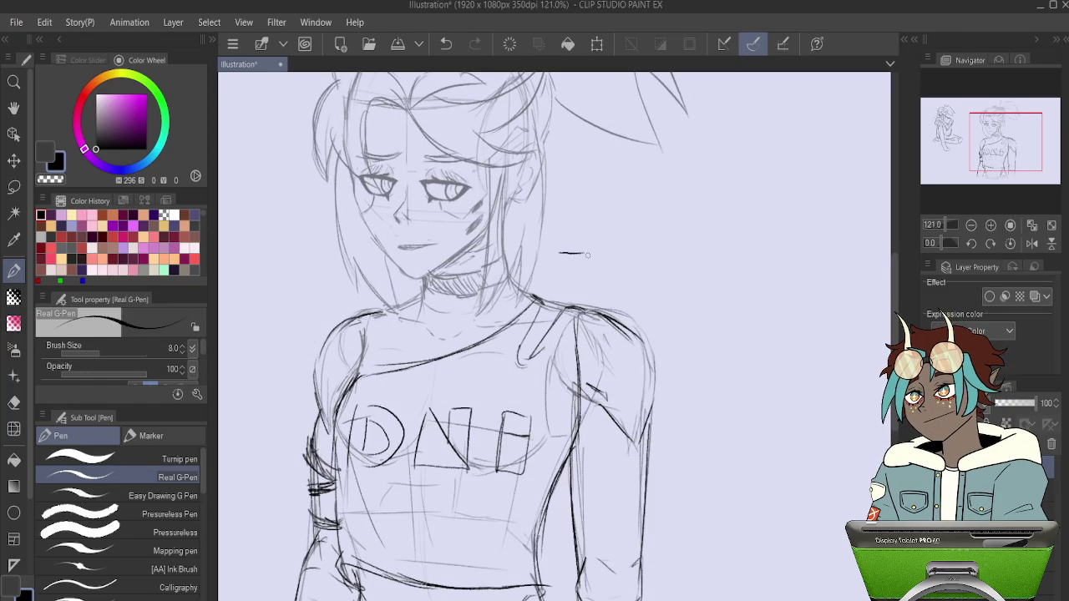
left_click_drag(583, 262, 560, 254)
mouse_move(320, 285)
left_mouse_down()
mouse_move(449, 245)
mouse_move(451, 256)
left_mouse_up()
left_click_drag(443, 256, 452, 256)
left_click_drag(546, 342, 607, 216)
mouse_move(482, 326)
left_mouse_down()
mouse_move(445, 330)
mouse_move(442, 370)
mouse_move(402, 372)
left_mouse_up()
key("ctrl+z")
mouse_move(487, 332)
left_mouse_down()
mouse_move(447, 335)
mouse_move(445, 364)
mouse_move(400, 370)
mouse_move(437, 416)
mouse_move(481, 405)
mouse_move(491, 336)
left_mouse_up()
mouse_move(729, 299)
left_mouse_down()
mouse_move(709, 291)
mouse_move(622, 359)
mouse_move(632, 364)
left_mouse_up()
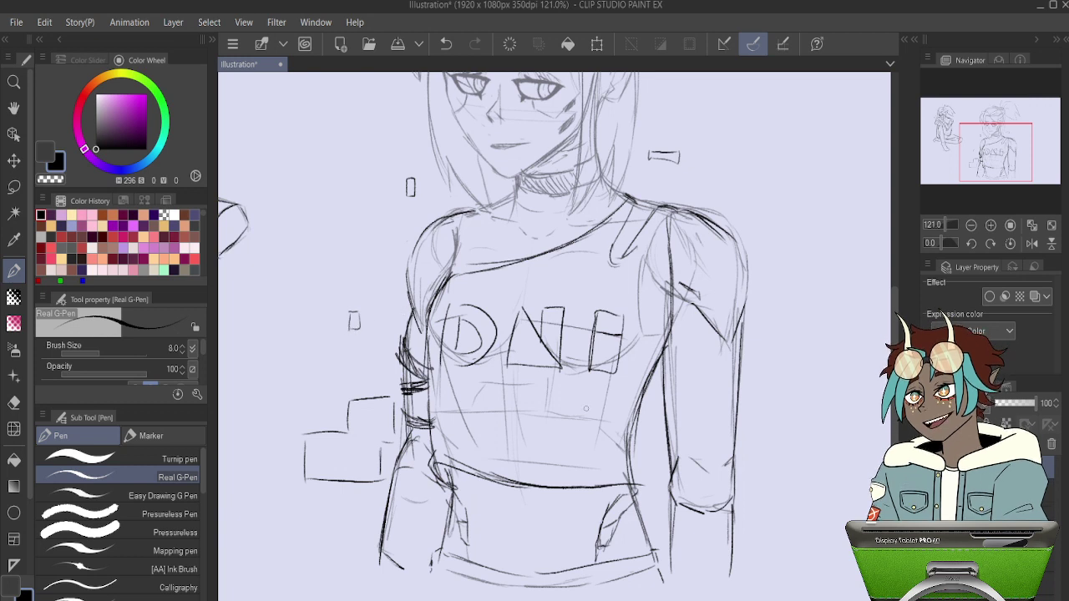
Add tiny squares between the waist and the viewer-right arm, and small rectangles beside that forearm.
mouse_move(647, 428)
left_mouse_down()
mouse_move(555, 325)
mouse_move(510, 344)
mouse_move(490, 308)
left_mouse_up()
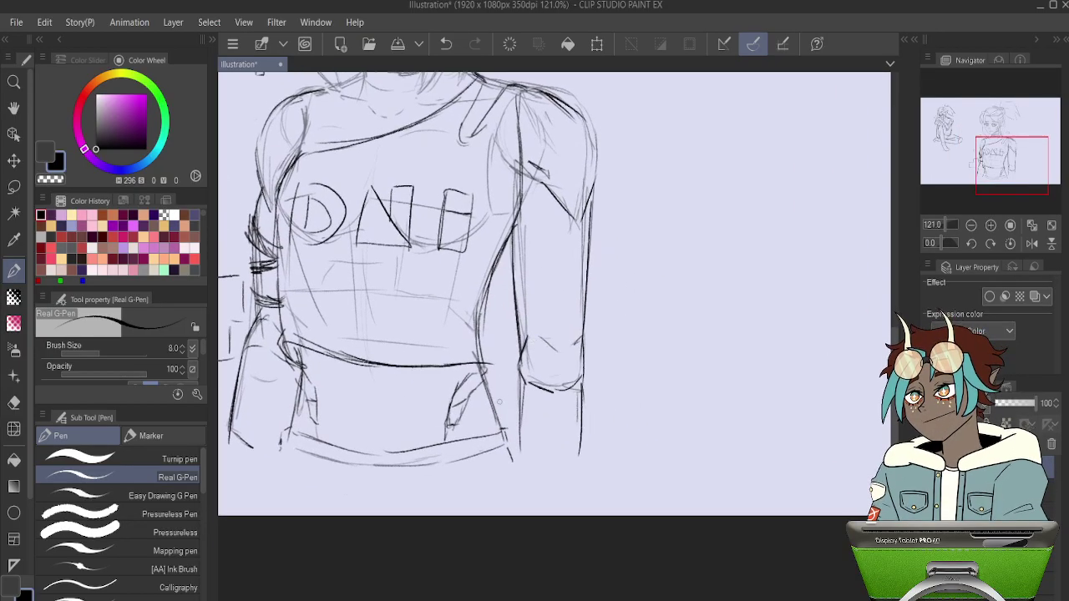
left_click_drag(501, 405, 511, 404)
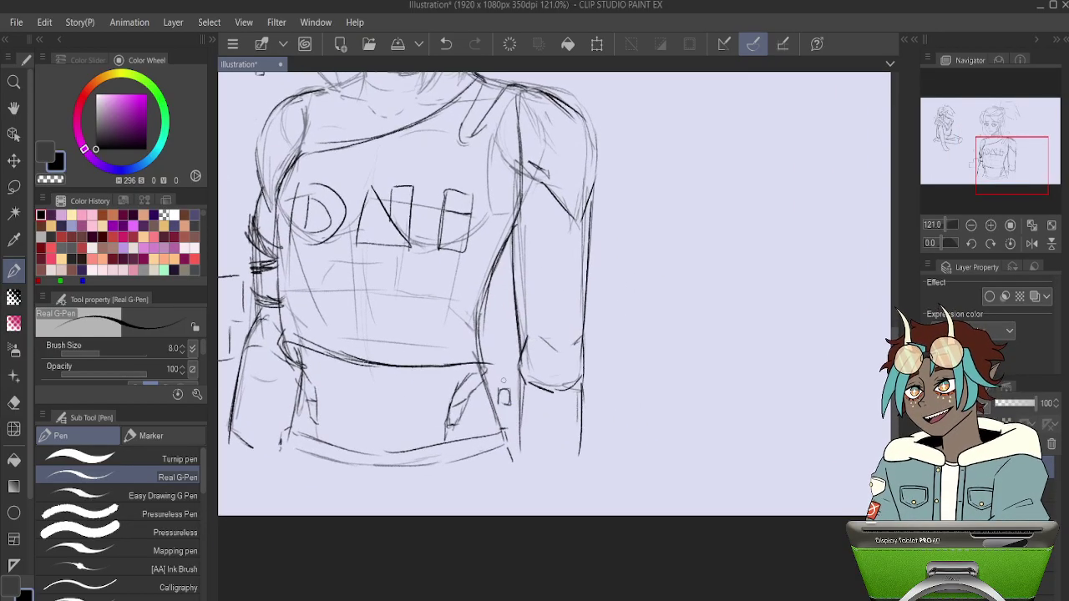
left_click_drag(616, 313, 593, 323)
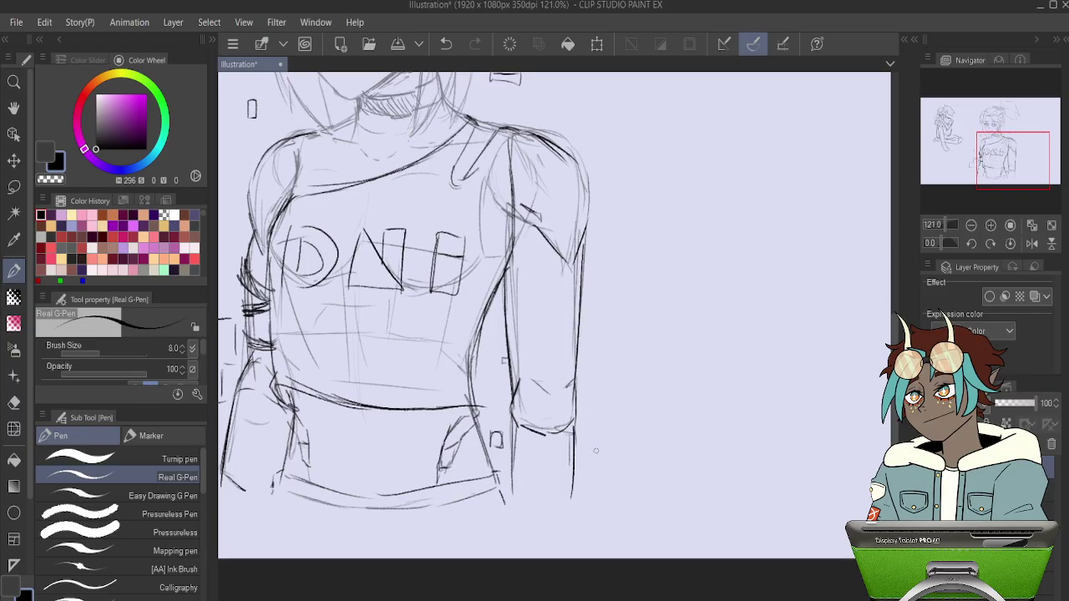
left_click_drag(575, 474, 616, 474)
Draw a group of staggered rectangles outside the viewer-right upper arm and elbow.
scroll(622, 363, "up", 2)
mouse_move(609, 407)
left_mouse_down()
mouse_move(672, 408)
mouse_move(665, 365)
mouse_move(628, 368)
left_mouse_up()
mouse_move(605, 406)
left_mouse_down()
mouse_move(605, 372)
mouse_move(636, 367)
left_mouse_up()
mouse_move(655, 290)
left_mouse_down()
mouse_move(613, 317)
mouse_move(687, 326)
mouse_move(679, 292)
mouse_move(643, 243)
mouse_move(725, 254)
left_mouse_up()
mouse_move(645, 243)
left_mouse_down()
mouse_move(675, 245)
mouse_move(728, 291)
mouse_move(680, 293)
left_mouse_up()
left_click_drag(531, 228, 654, 377)
left_click_drag(757, 269, 667, 267)
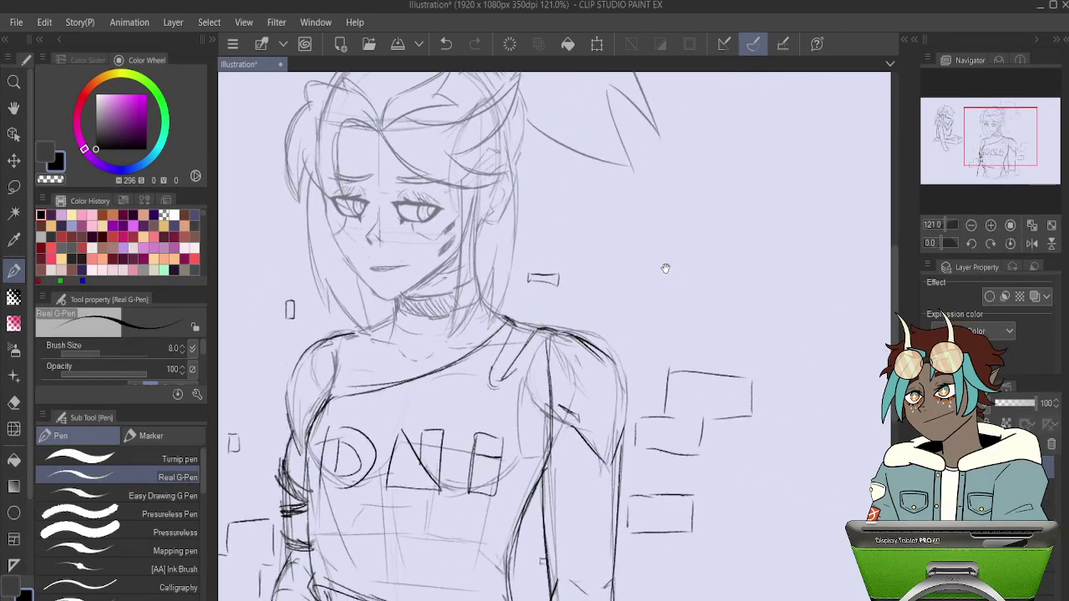
Draw two larger overlapping, partly open rectangles above the viewer-right shoulder, redoing the first stroke.
left_click_drag(582, 297, 655, 292)
key("ctrl+z")
mouse_move(580, 282)
left_mouse_down()
mouse_move(608, 280)
mouse_move(577, 316)
mouse_move(604, 333)
mouse_move(699, 281)
left_mouse_up()
left_click_drag(612, 265, 685, 262)
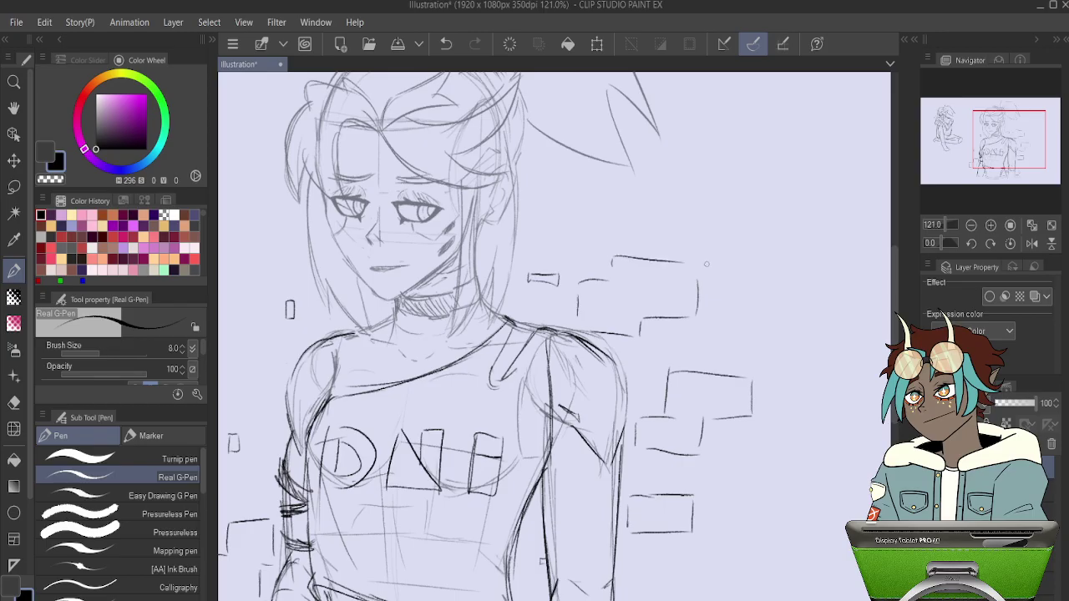
mouse_move(729, 210)
left_mouse_down()
mouse_move(839, 312)
mouse_move(904, 339)
left_mouse_up()
Draw a medium square on the viewer-left side of the face, retrying its strokes until the outline is complete.
mouse_move(399, 321)
left_mouse_down()
mouse_move(399, 356)
mouse_move(447, 310)
mouse_move(410, 363)
left_mouse_up()
key("ctrl+z")
key("ctrl+z")
key("ctrl+z")
mouse_move(401, 325)
left_mouse_down()
mouse_move(401, 359)
mouse_move(433, 311)
left_mouse_up()
mouse_move(451, 330)
left_mouse_down()
mouse_move(450, 385)
mouse_move(409, 384)
left_mouse_up()
key("ctrl+z")
key("ctrl+z")
left_click_drag(446, 316, 449, 369)
mouse_move(451, 369)
left_mouse_down()
mouse_move(317, 356)
mouse_move(393, 343)
left_mouse_up()
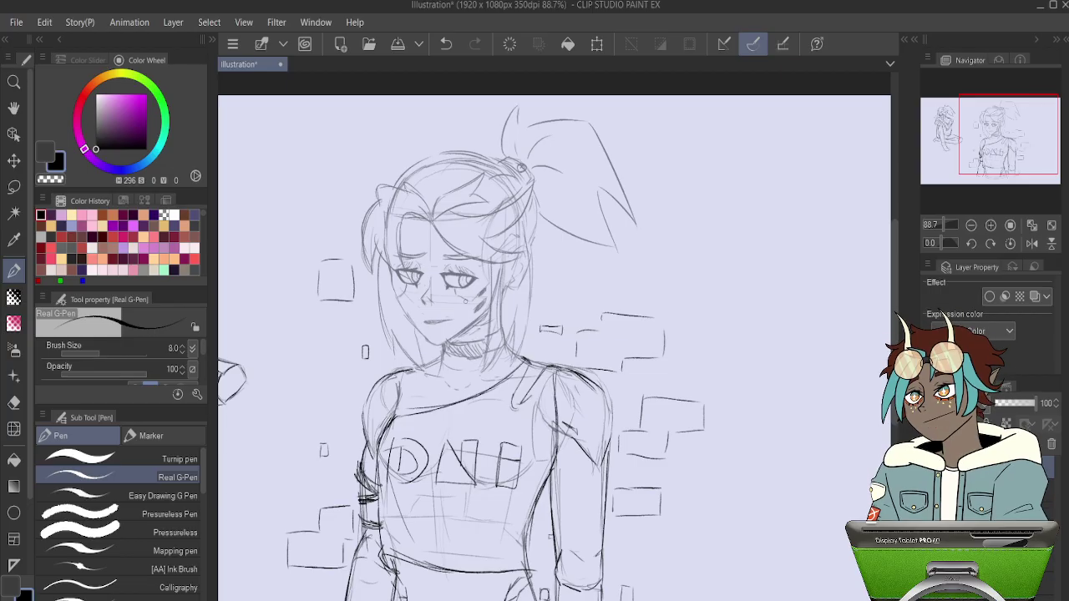
Examine the placement of the rectangles around the character up close and across the whole illustration.
scroll(468, 335, "down", 3)
scroll(468, 335, "up", 4)
scroll(444, 290, "up", 2)
scroll(445, 290, "down", 4)
scroll(408, 329, "up", 1)
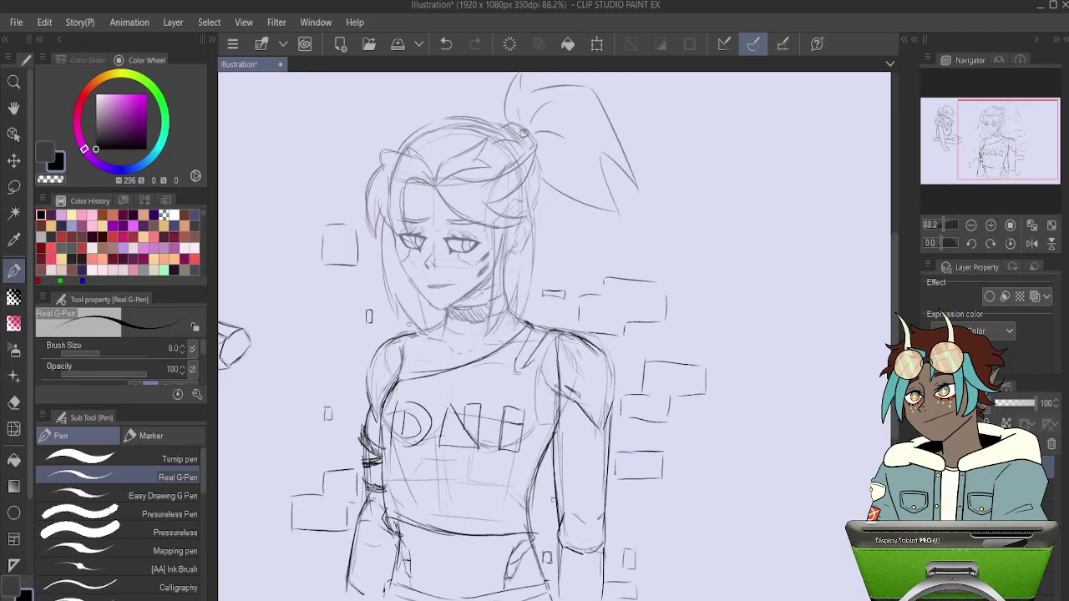
scroll(552, 335, "down", 3)
scroll(552, 334, "up", 1)
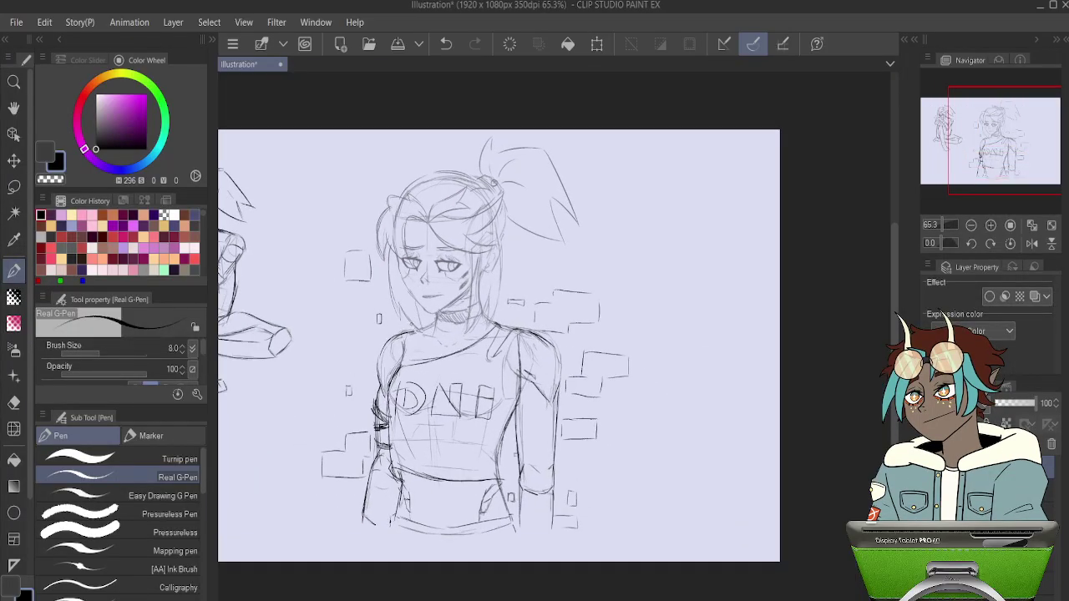
scroll(411, 326, "down", 3)
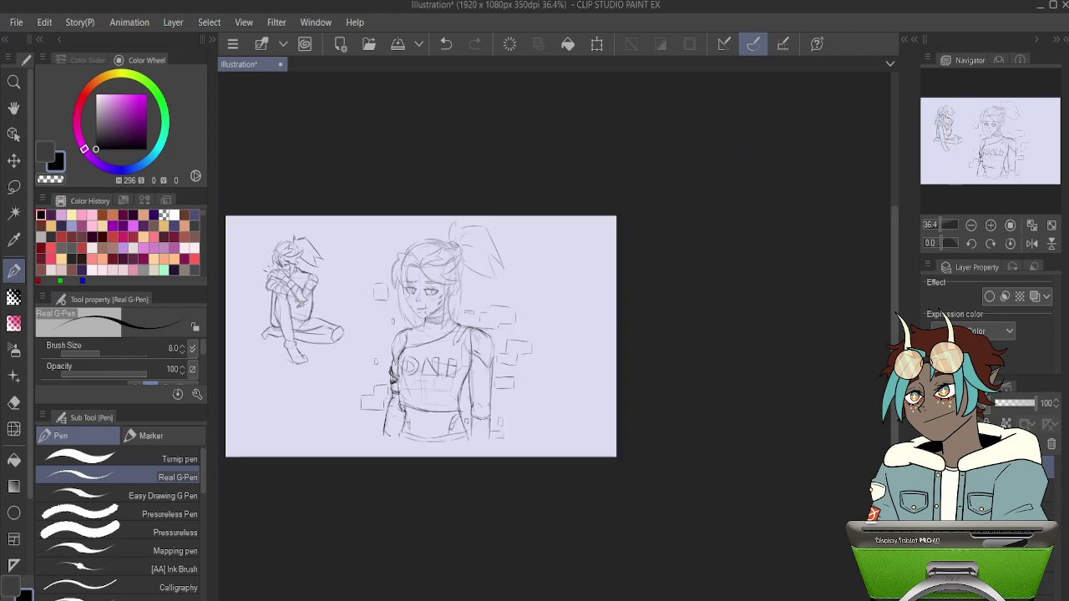
Add small rectangles above the head, at the ponytail tip, beside the hair, and out past the viewer-left shoulder.
scroll(424, 311, "up", 1)
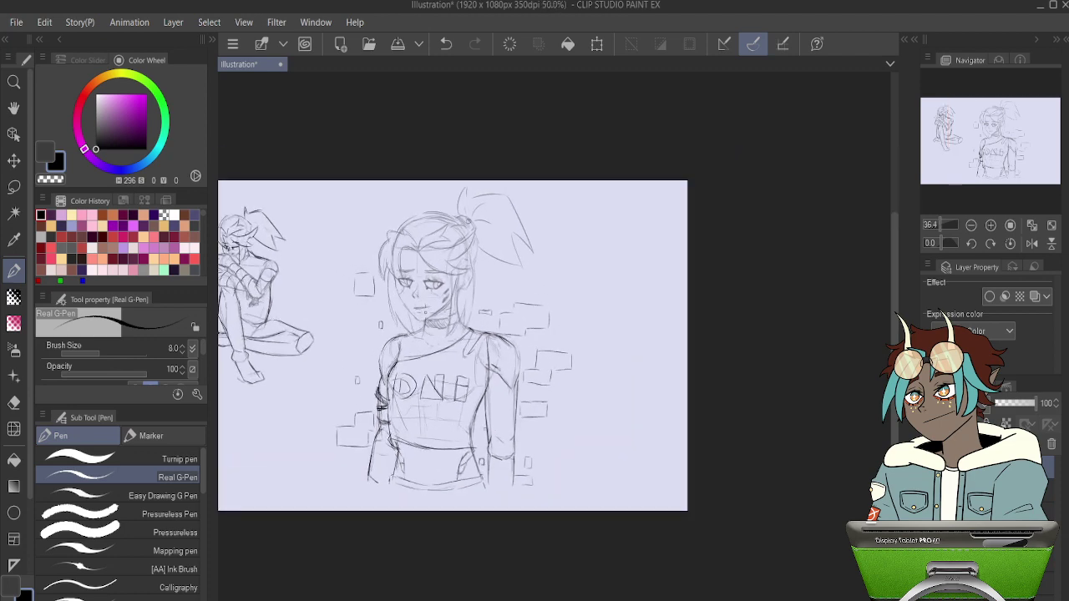
scroll(421, 309, "up", 2)
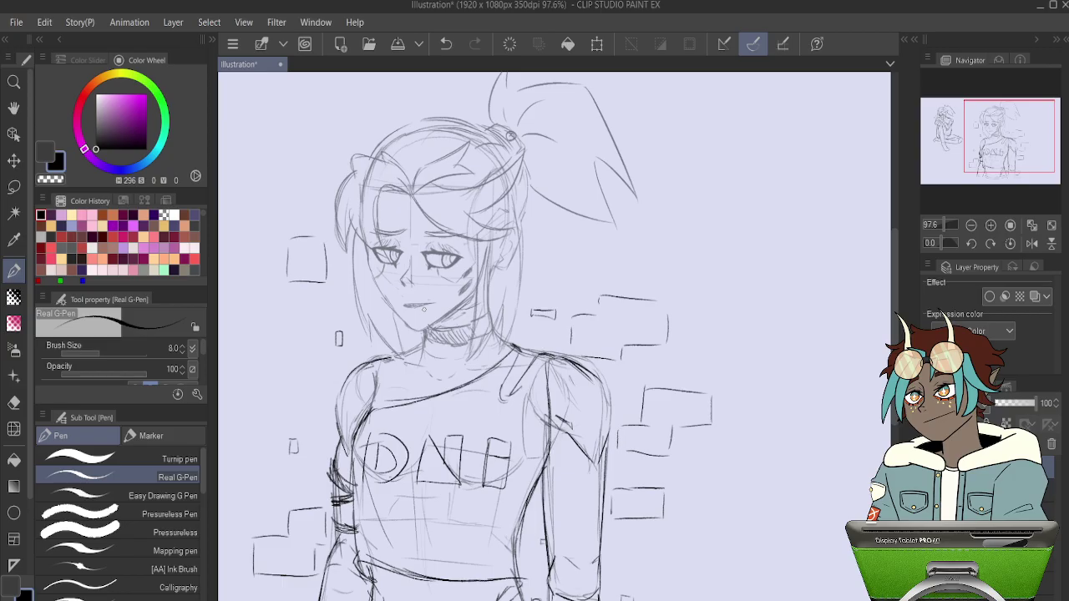
left_click_drag(373, 138, 409, 118)
left_click_drag(344, 144, 348, 164)
left_click_drag(608, 205, 636, 206)
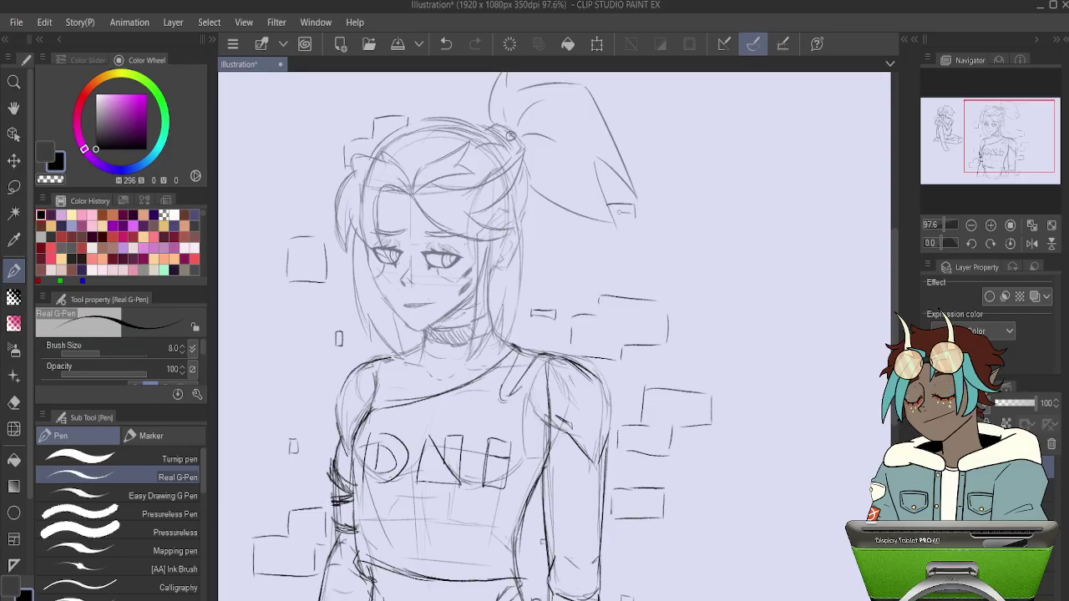
left_click_drag(542, 247, 550, 232)
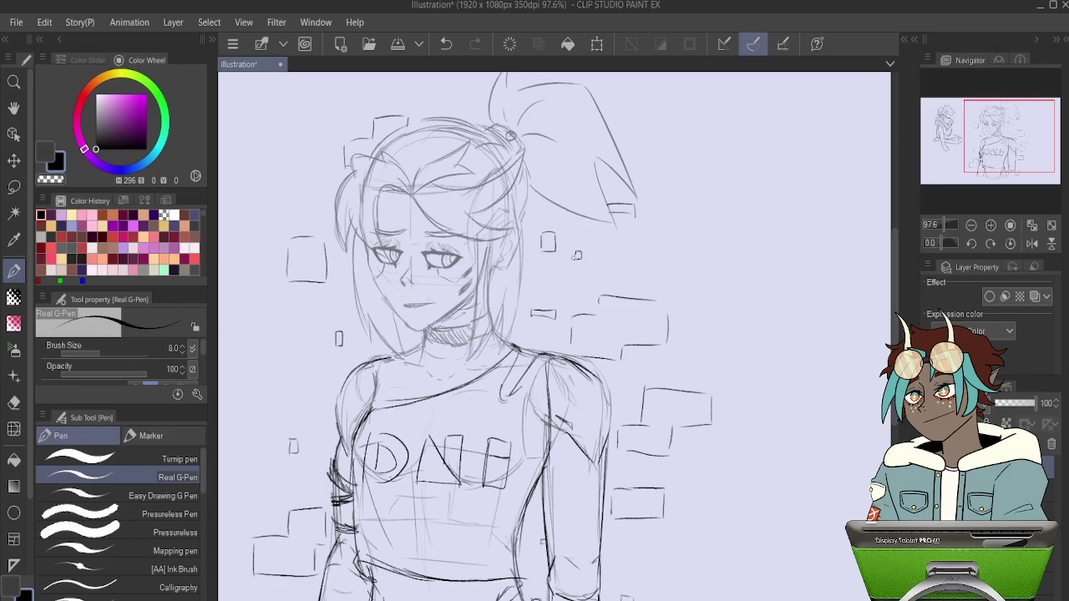
mouse_move(245, 341)
left_mouse_down()
mouse_move(287, 349)
mouse_move(255, 357)
left_mouse_up()
Review the character and its surrounding rectangles at several magnifications, comparing it with the seated figure.
scroll(276, 295, "down", 5)
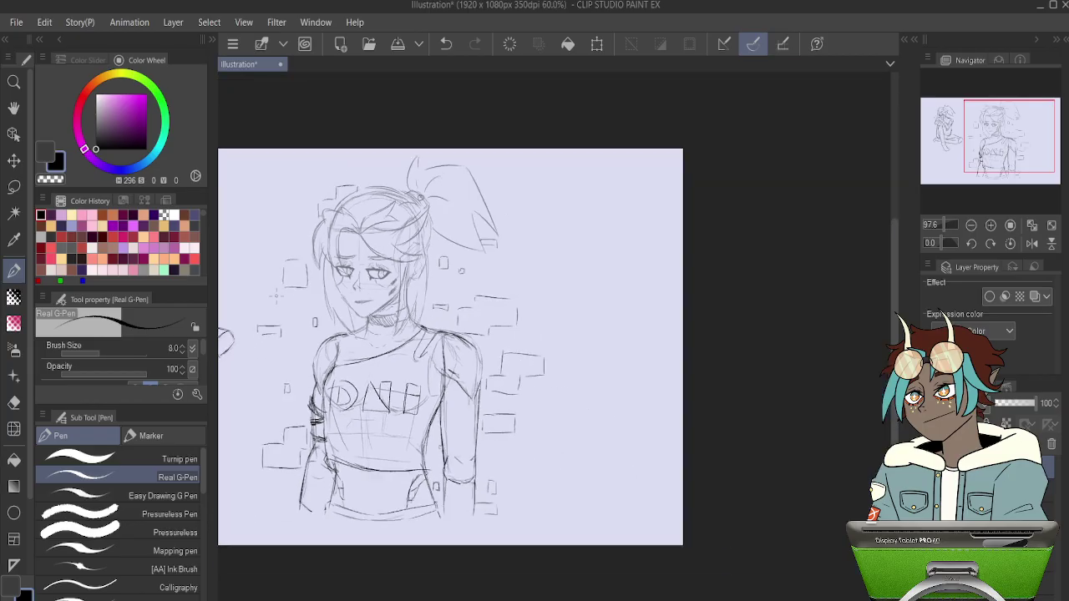
scroll(275, 295, "up", 3)
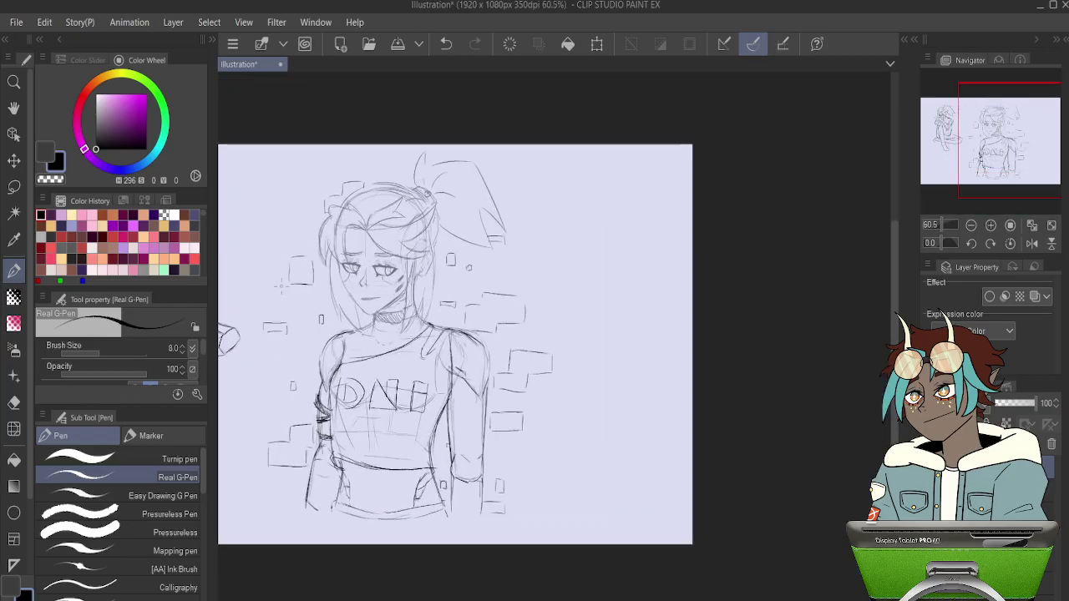
scroll(281, 287, "up", 1)
scroll(281, 287, "down", 3)
scroll(281, 286, "up", 2)
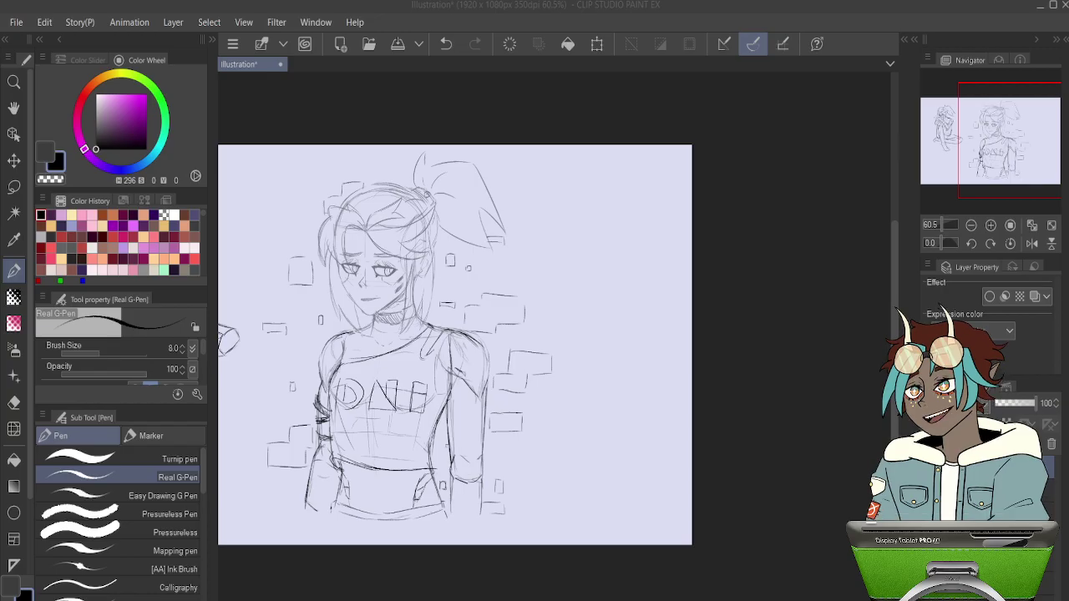
scroll(359, 389, "up", 2)
scroll(359, 389, "down", 2)
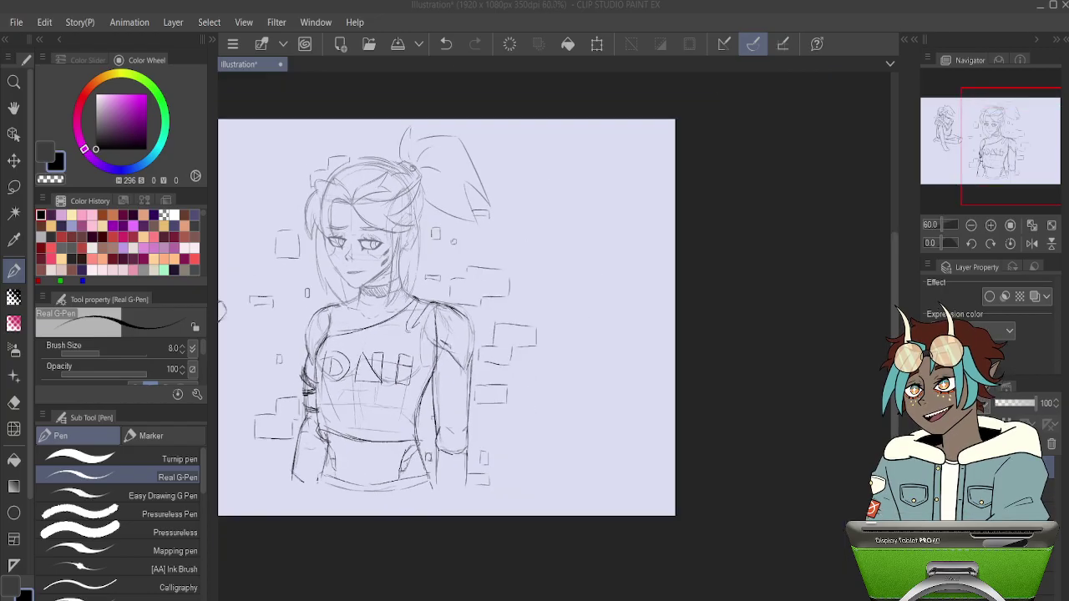
scroll(324, 329, "down", 4)
scroll(308, 256, "up", 6)
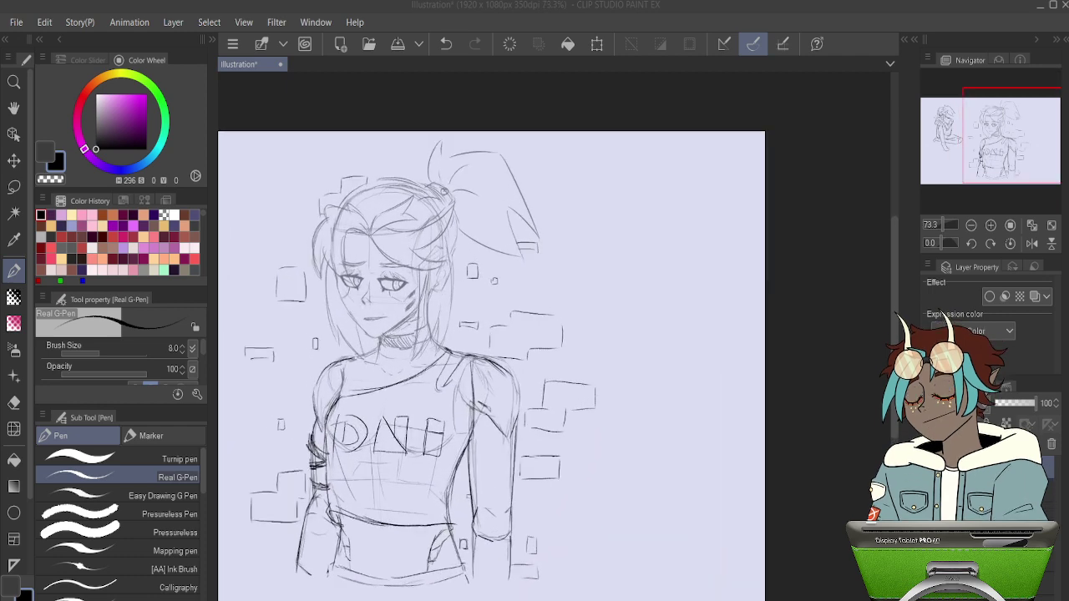
scroll(491, 366, "down", 4)
scroll(428, 342, "up", 1)
scroll(291, 265, "up", 1)
scroll(292, 265, "down", 1)
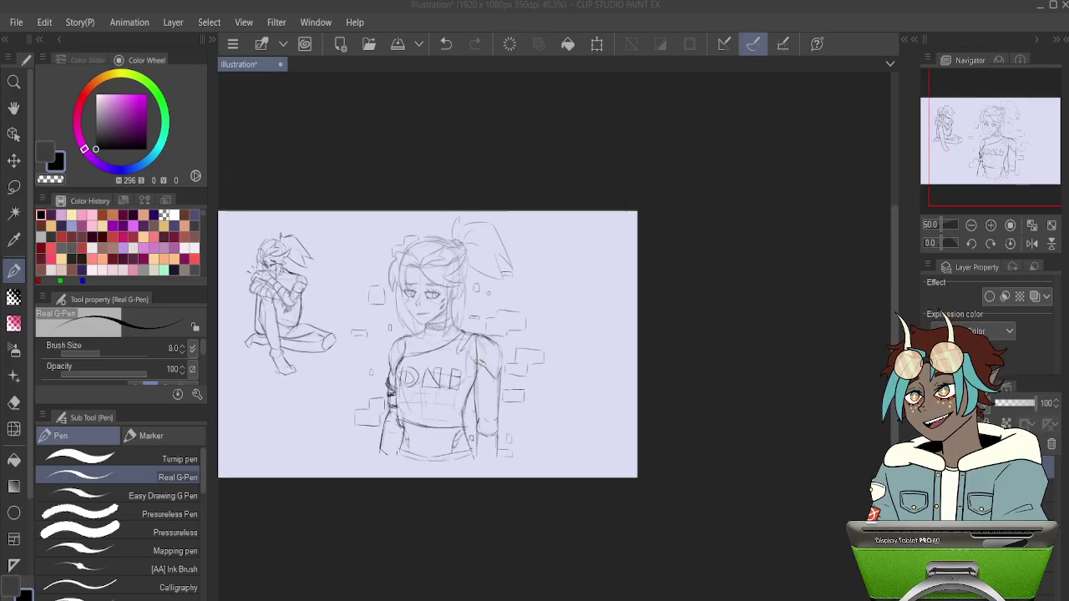
Draw a small round stud on the earlobe of the visible ear.
scroll(432, 284, "up", 3)
scroll(407, 299, "up", 5)
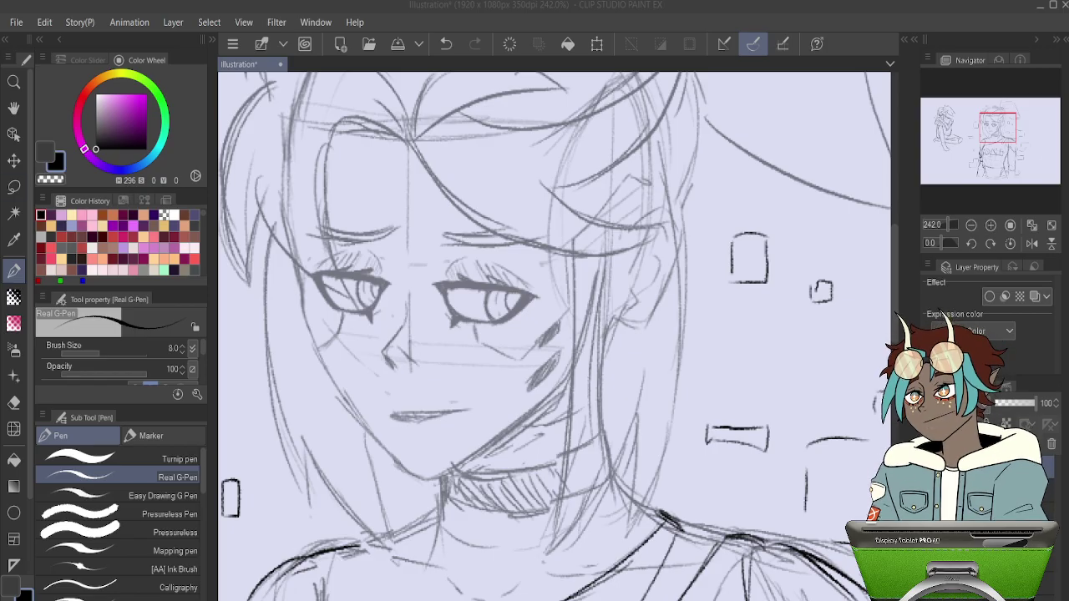
scroll(701, 340, "up", 2)
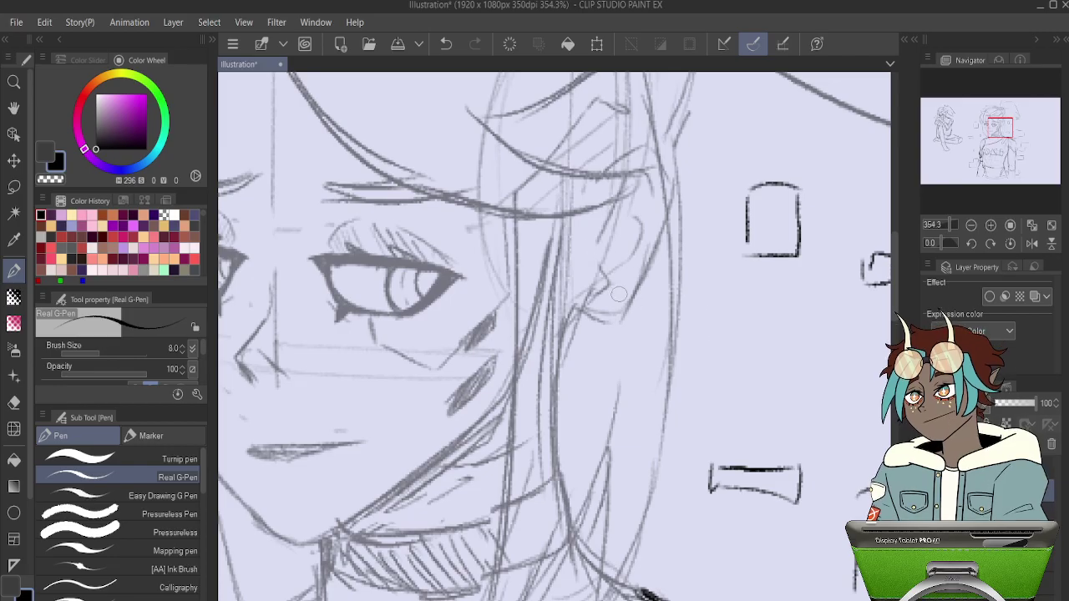
left_click_drag(616, 291, 618, 292)
Try a long tapered pendant hanging from the round ear stud, and undo its strokes.
left_click_drag(612, 311, 600, 389)
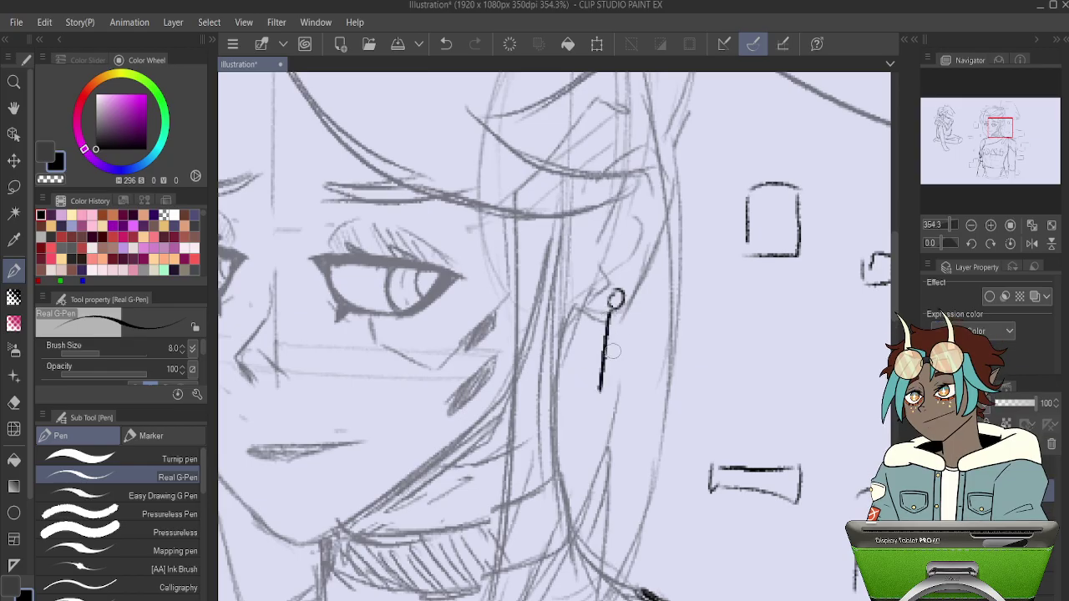
mouse_move(620, 315)
left_mouse_down()
mouse_move(630, 383)
mouse_move(600, 389)
left_mouse_up()
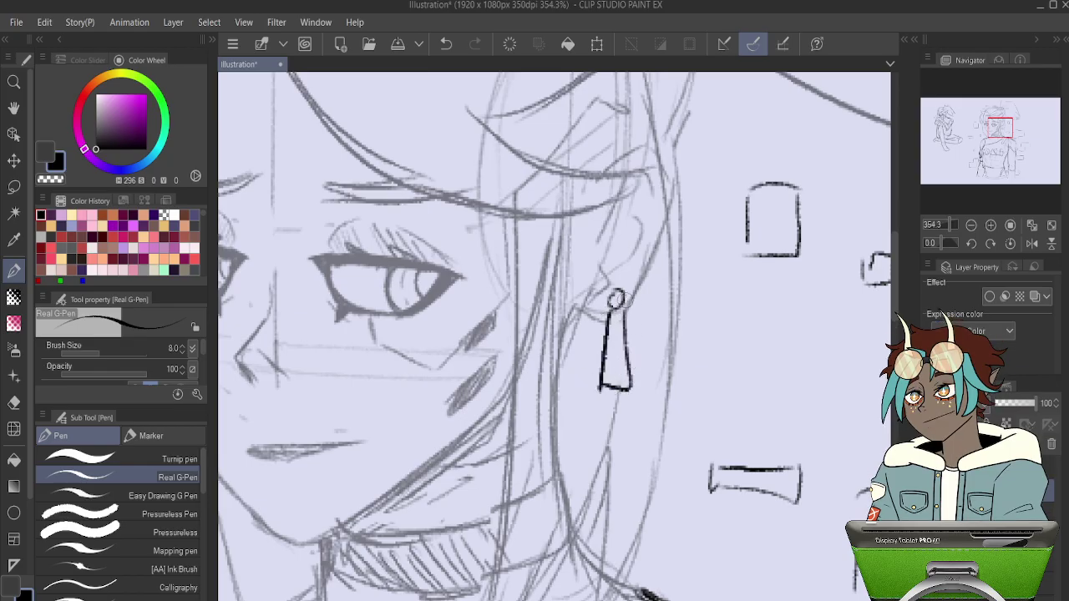
key("ctrl+z")
key("ctrl+z")
Try two small overlapping squares as a dangling earring below the stud, and undo them.
mouse_move(615, 308)
left_mouse_down()
mouse_move(610, 332)
mouse_move(634, 329)
left_mouse_up()
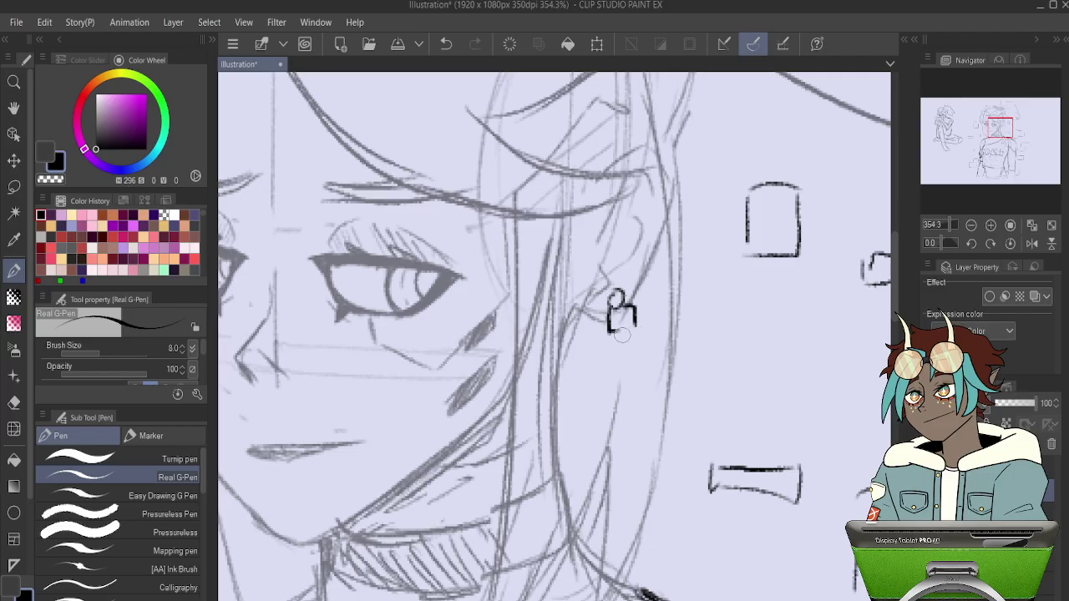
left_click_drag(623, 334, 650, 331)
scroll(665, 331, "down", 4)
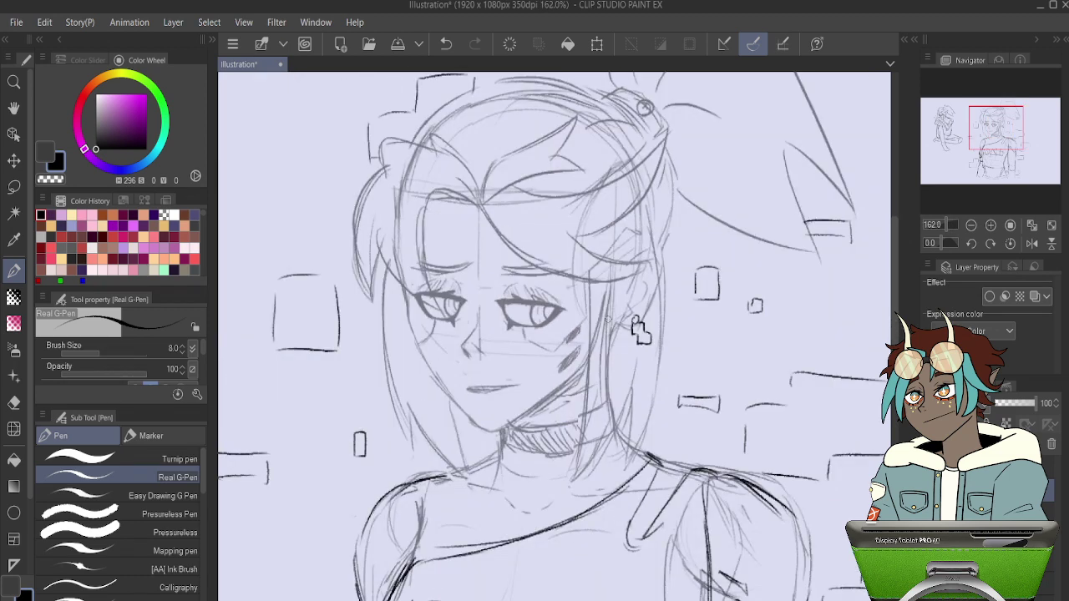
scroll(640, 331, "up", 5)
key("ctrl+z")
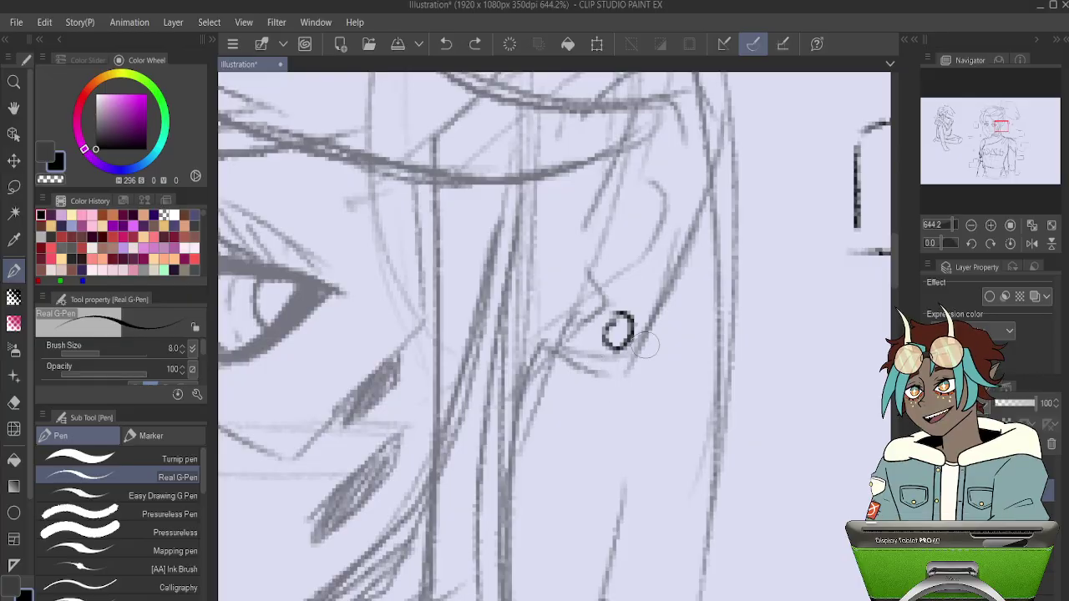
Try a stepped, blocky square pendant hanging from the round ear stud, undoing its strokes.
left_click_drag(617, 343, 618, 380)
key("ctrl+z")
mouse_move(635, 343)
left_mouse_down()
mouse_move(634, 384)
mouse_move(624, 375)
mouse_move(636, 384)
mouse_move(606, 384)
left_mouse_up()
key("ctrl+z")
mouse_move(596, 344)
left_mouse_down()
mouse_move(579, 375)
mouse_move(578, 415)
mouse_move(610, 411)
mouse_move(615, 386)
mouse_move(606, 406)
mouse_move(637, 380)
left_mouse_up()
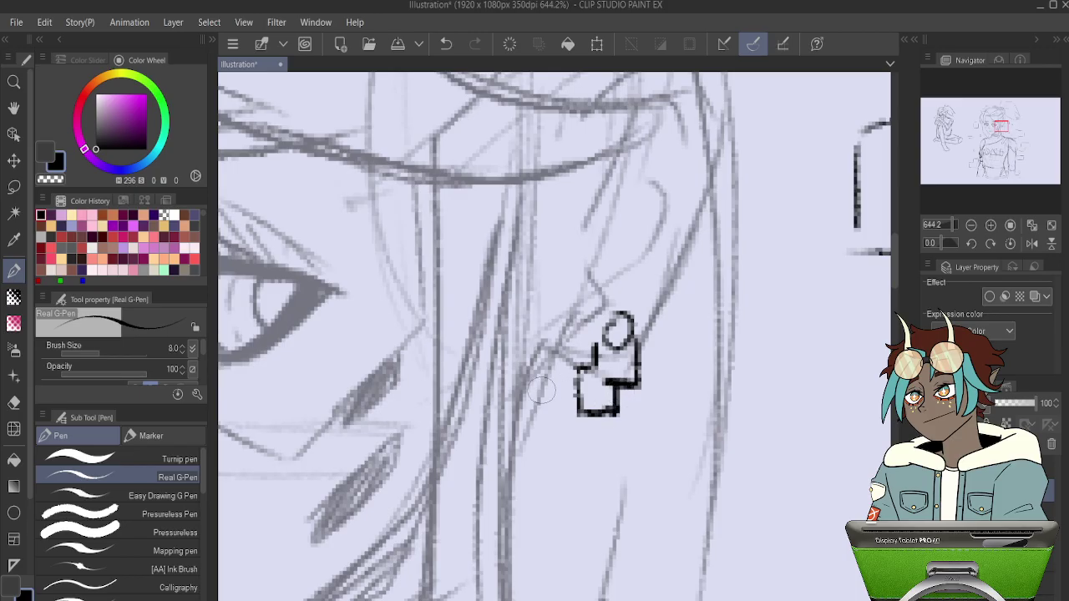
scroll(524, 397, "down", 5)
key("ctrl+z")
key("ctrl+z")
key("ctrl+z")
key("ctrl+z")
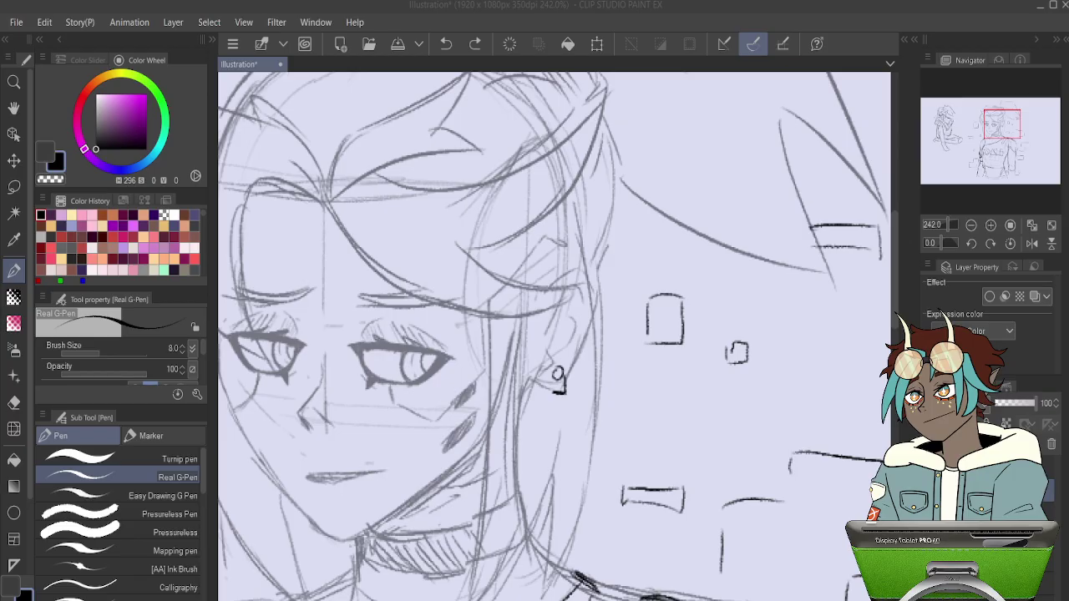
Erase the leftover square pendant strokes and the round stud at the earlobe.
scroll(558, 376, "up", 2)
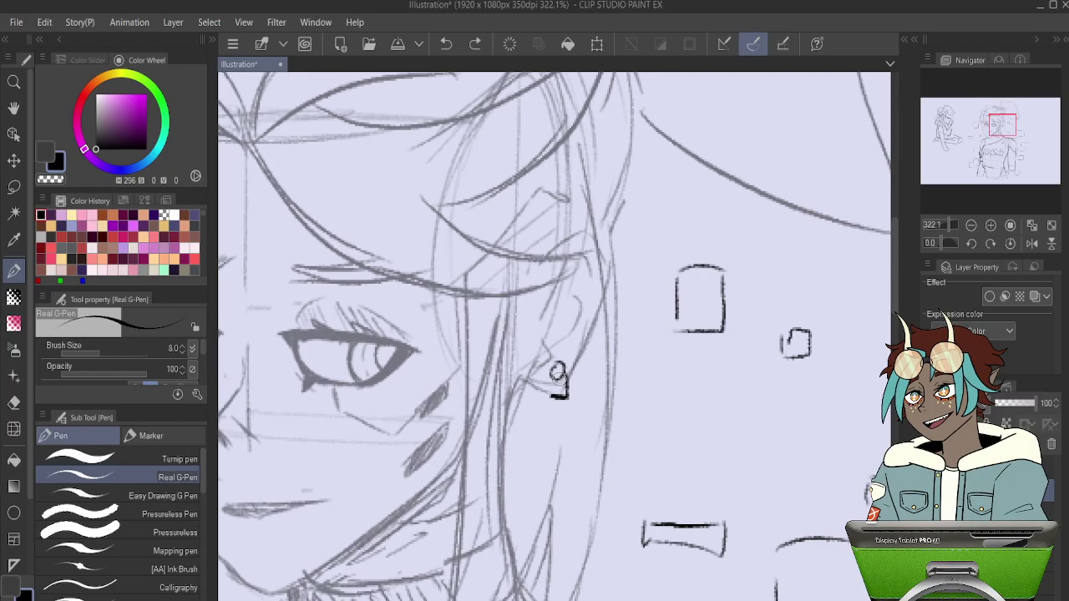
key("e")
left_click_drag(558, 386, 556, 370)
key("p")
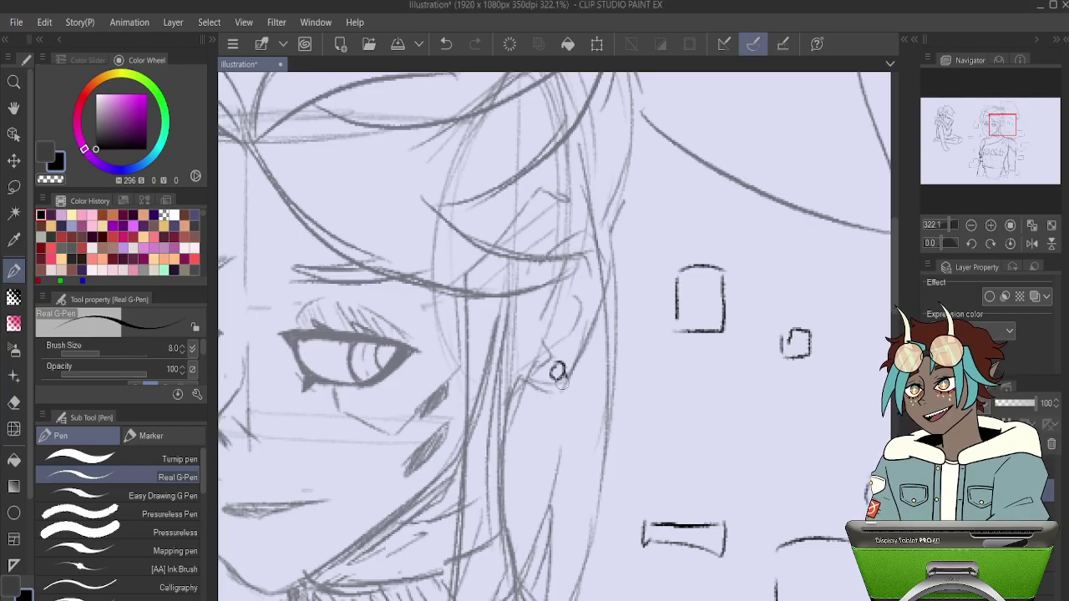
key("e")
key("p")
Draw a spiky winged earring top on the earlobe with a narrow elongated link hanging from its centre.
left_click_drag(584, 357, 570, 390)
mouse_move(584, 345)
left_mouse_down()
mouse_move(568, 372)
mouse_move(567, 354)
mouse_move(566, 370)
mouse_move(568, 358)
mouse_move(553, 377)
mouse_move(533, 375)
mouse_move(552, 379)
mouse_move(533, 377)
mouse_move(528, 385)
mouse_move(555, 398)
mouse_move(529, 387)
mouse_move(556, 397)
left_mouse_up()
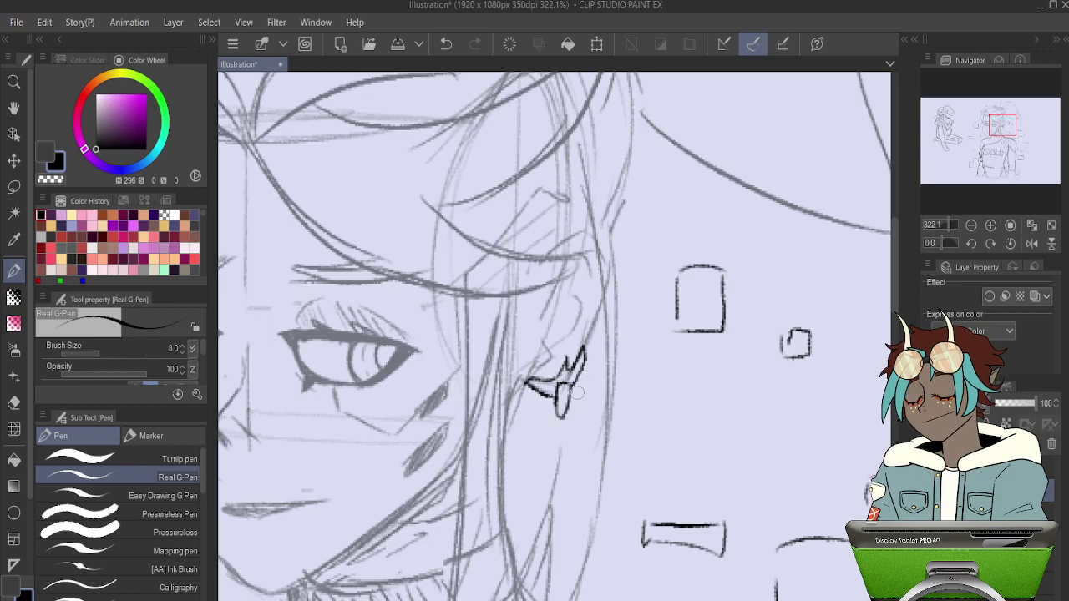
left_click_drag(558, 403, 551, 420)
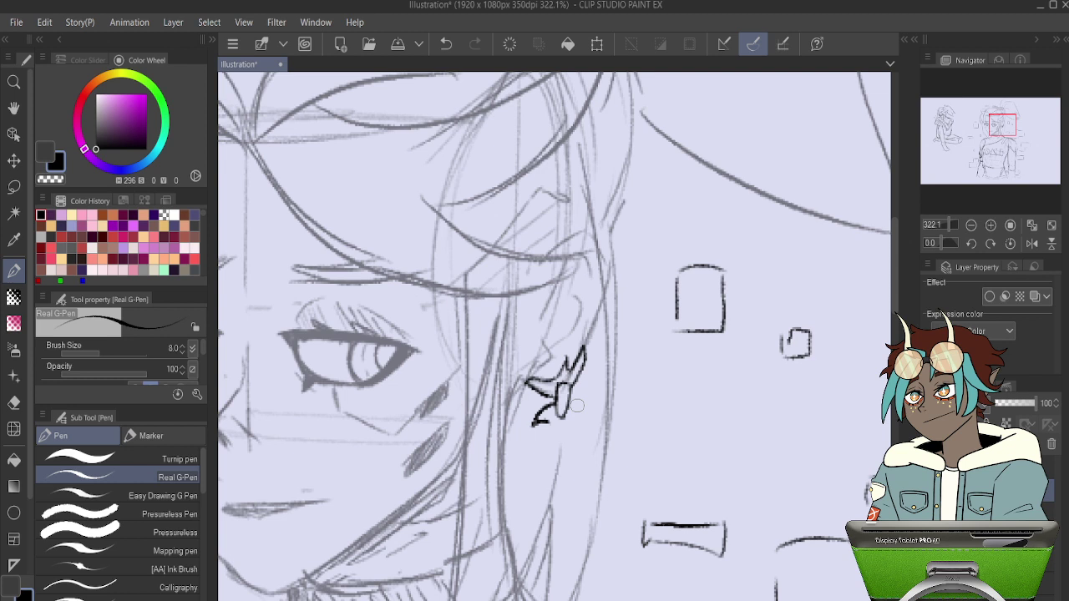
key("ctrl+z")
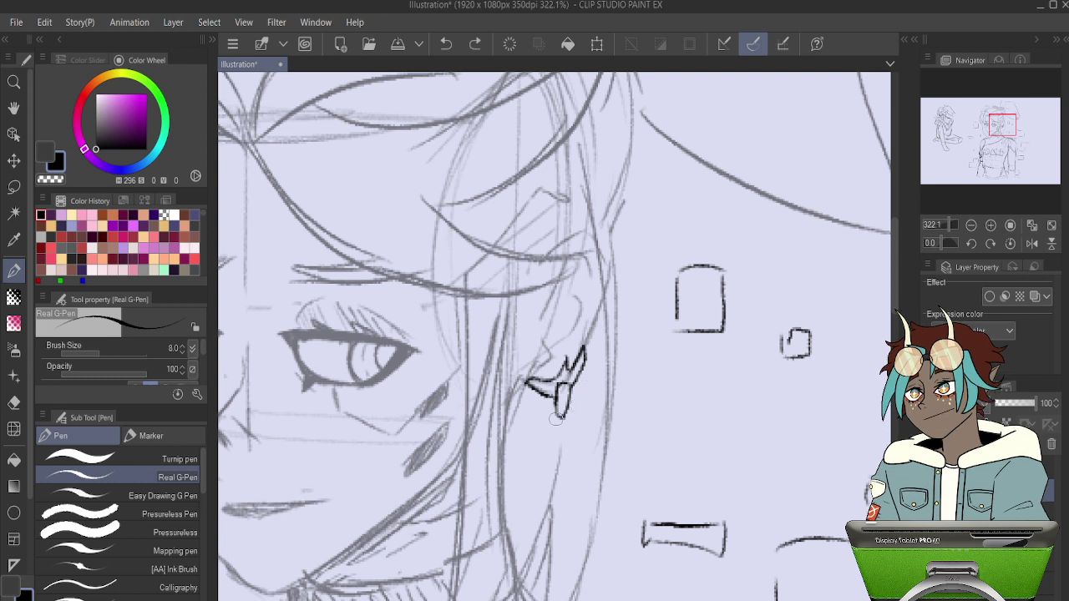
mouse_move(562, 405)
left_mouse_down()
mouse_move(536, 431)
mouse_move(573, 409)
left_mouse_up()
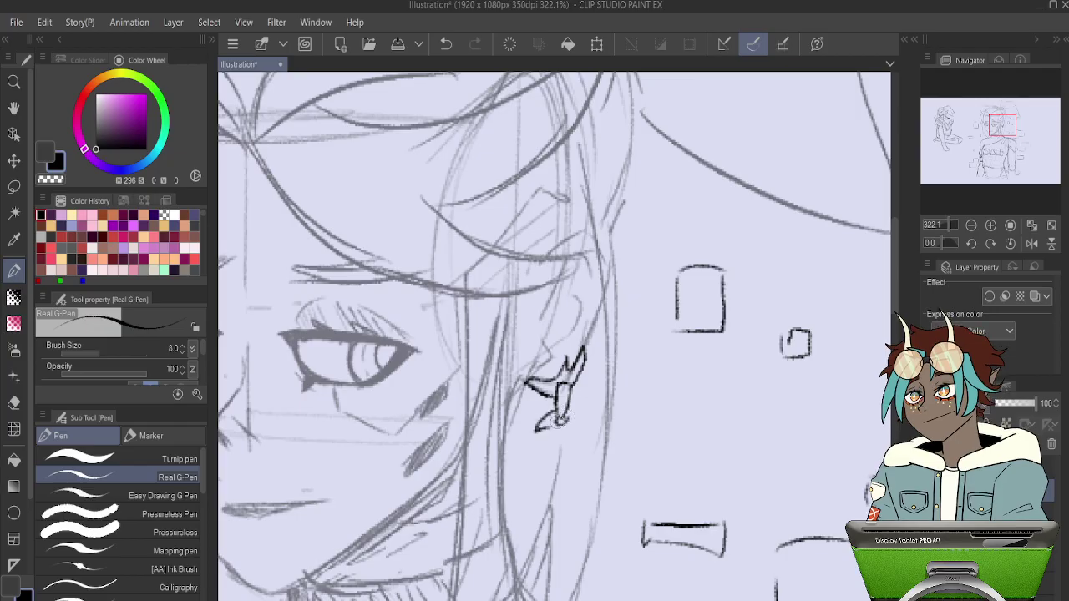
Draw a barbed crescent-shaped blade hanging below the earring's link.
key("ctrl+z")
mouse_move(569, 414)
left_mouse_down()
mouse_move(574, 432)
mouse_move(589, 413)
mouse_move(590, 448)
mouse_move(520, 475)
mouse_move(578, 439)
mouse_move(554, 464)
mouse_move(518, 476)
left_mouse_up()
key("ctrl+z")
mouse_move(555, 437)
left_mouse_down()
mouse_move(525, 475)
mouse_move(594, 429)
left_mouse_up()
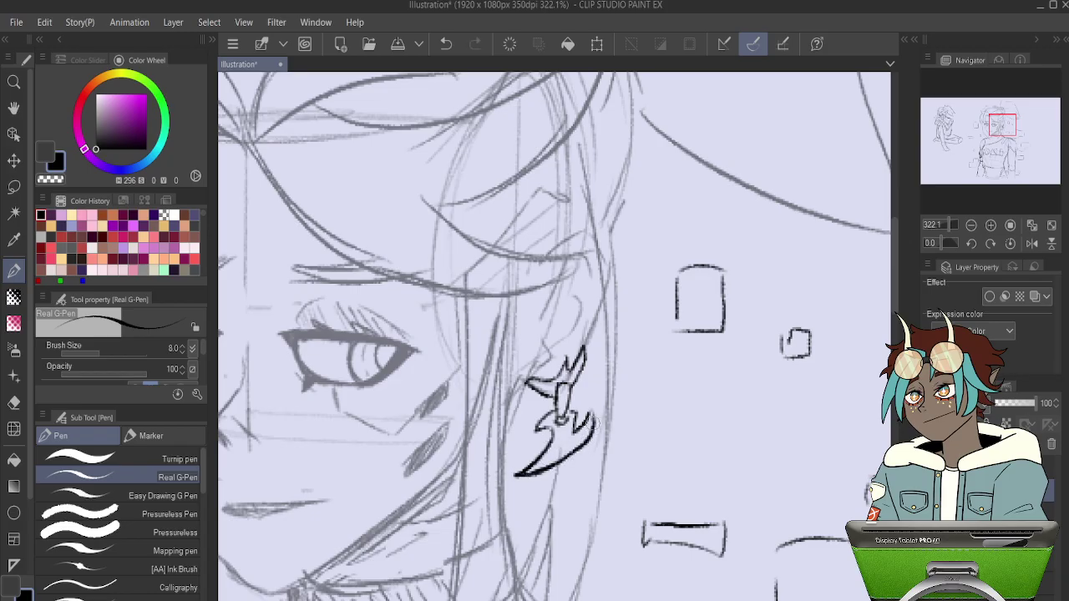
scroll(480, 363, "down", 5)
scroll(479, 363, "down", 2)
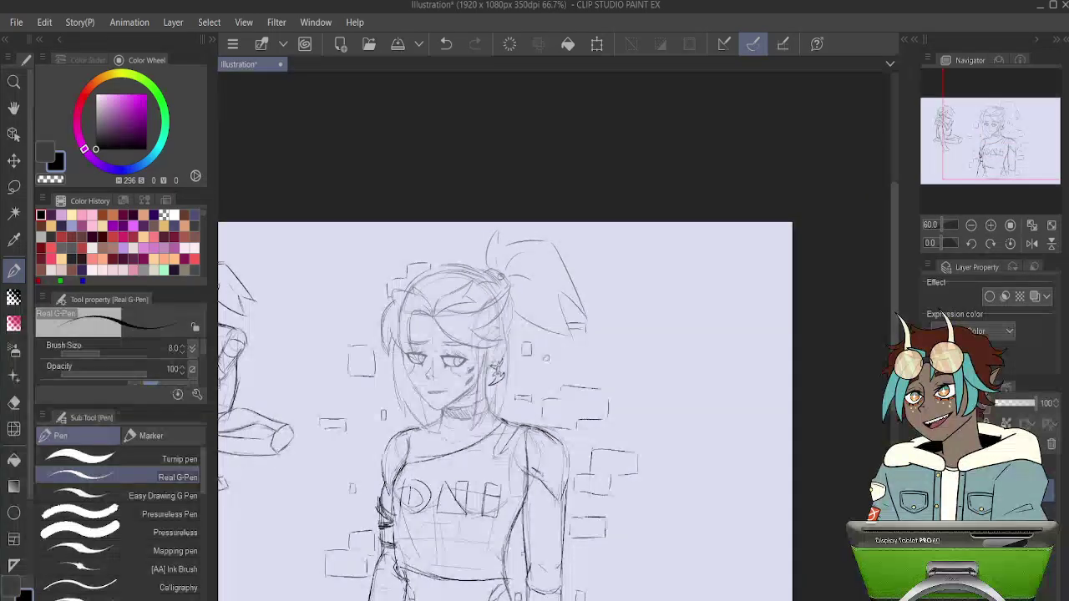
On the faded head sketch layer, erase the overlapping hair strands around the ear and beside the choker.
scroll(463, 365, "up", 5)
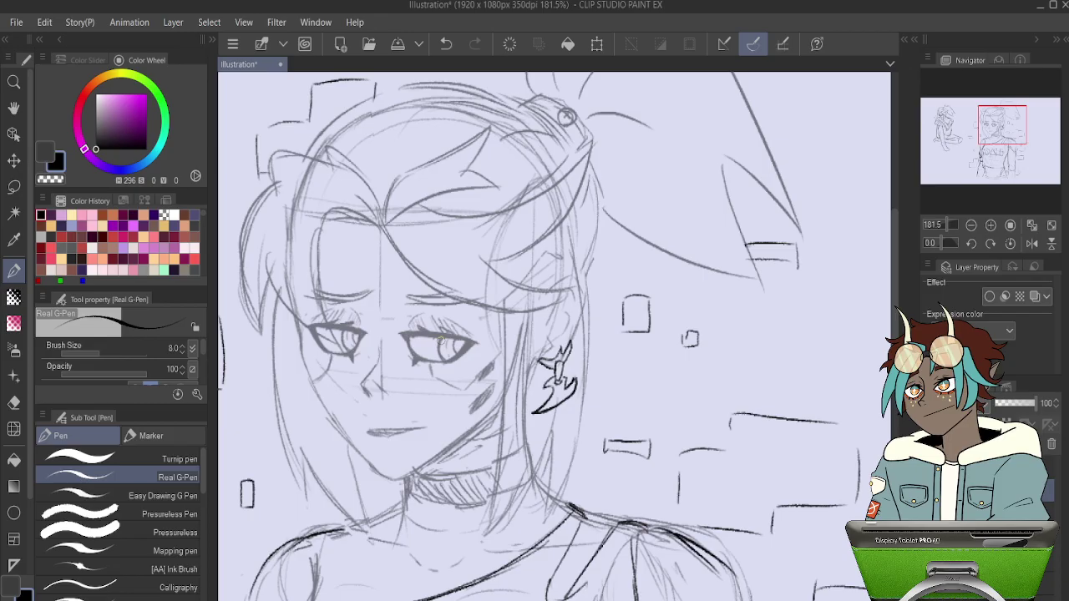
scroll(441, 340, "up", 1)
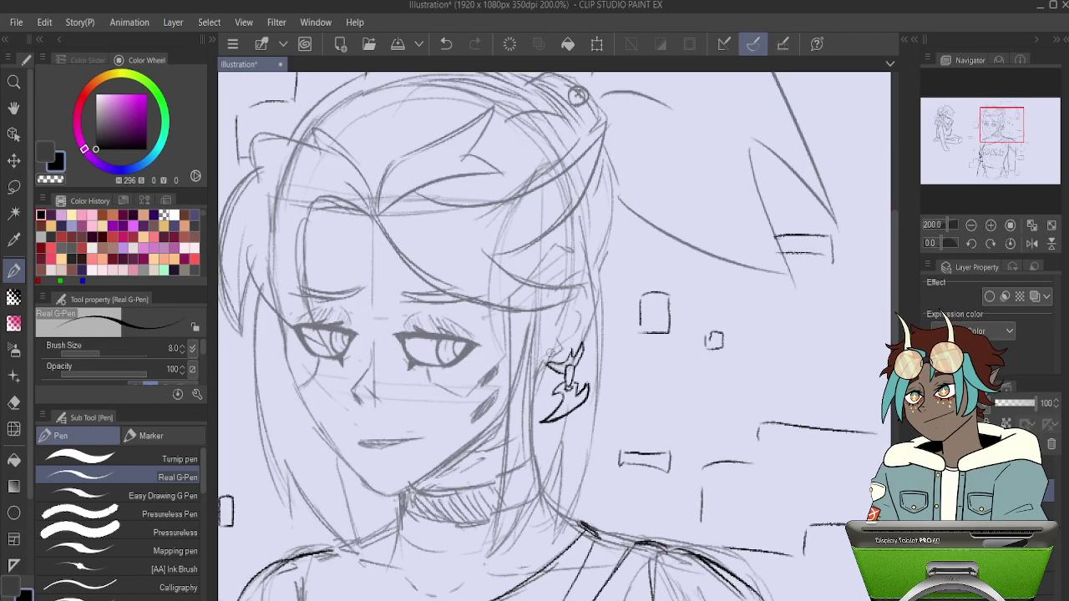
left_click(930, 490)
left_click(930, 491)
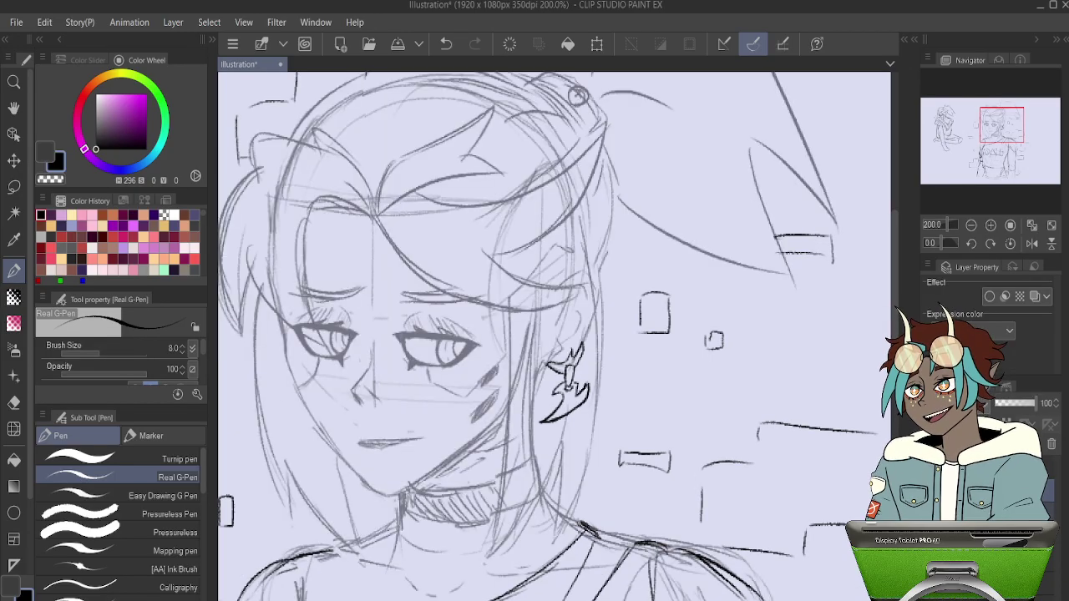
key("ctrl+h")
key("ctrl+h")
key("ctrl+h")
key("ctrl+h")
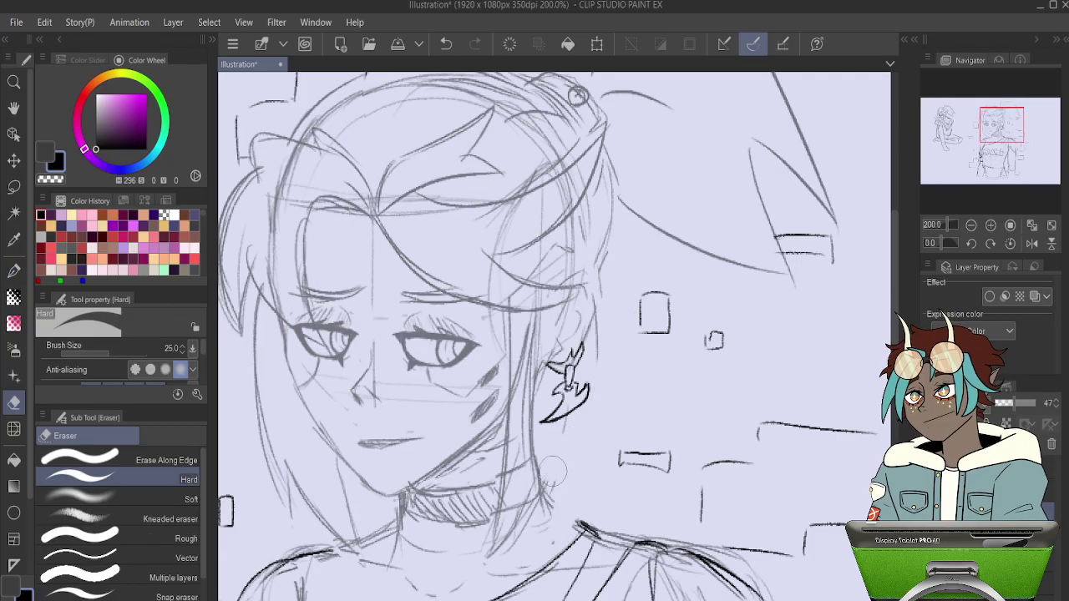
mouse_move(504, 458)
left_mouse_down()
mouse_move(508, 415)
mouse_move(538, 501)
left_mouse_up()
left_click_drag(510, 329, 511, 371)
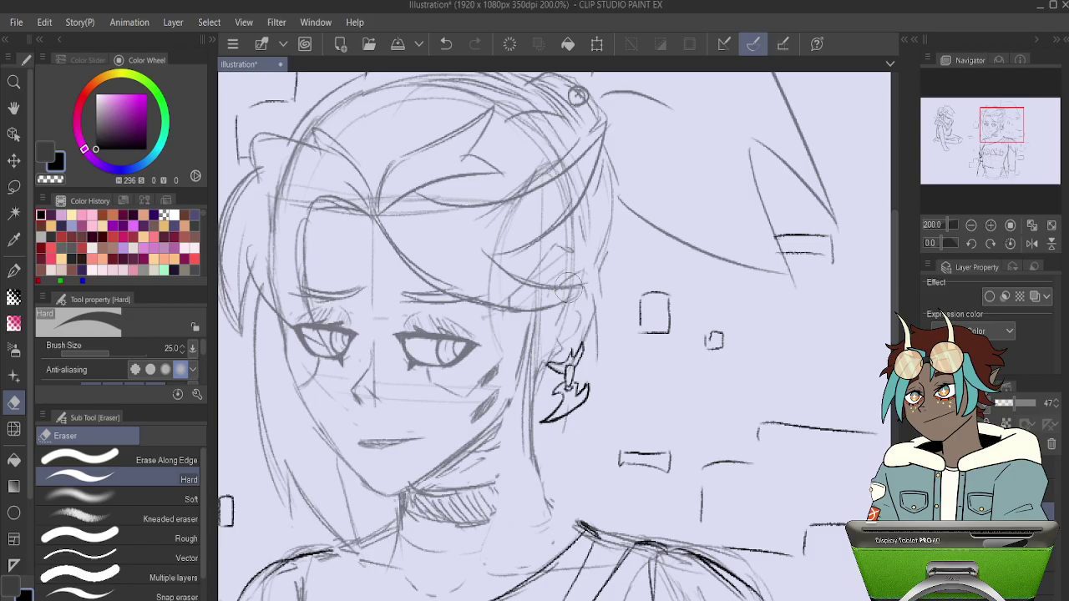
Try new hair strands running from below the ear toward the collarbone, and undo them.
key("p")
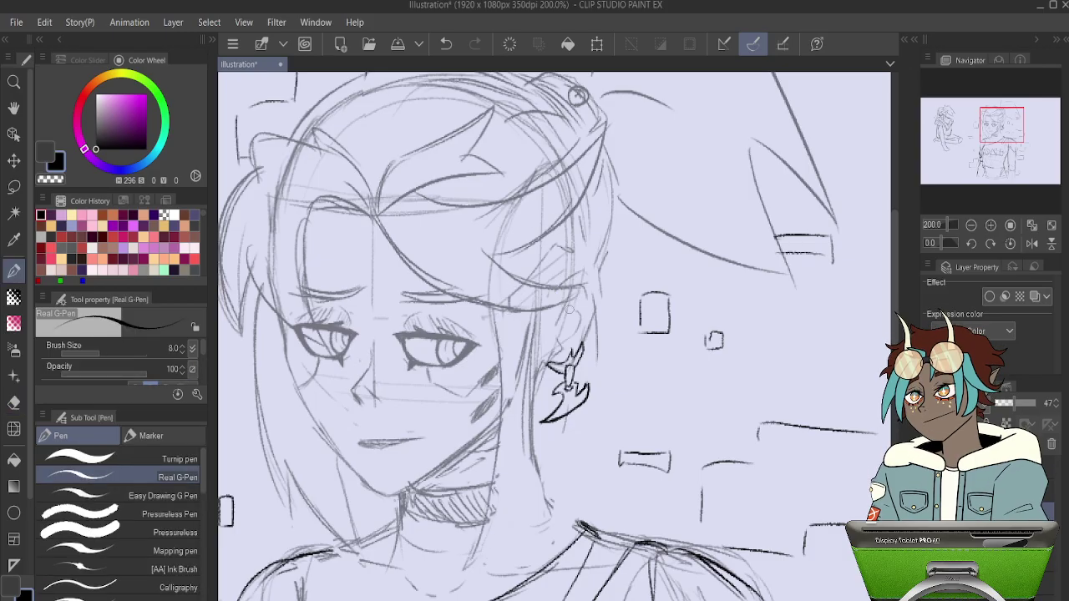
mouse_move(536, 478)
left_mouse_down()
mouse_move(509, 536)
mouse_move(462, 570)
left_mouse_up()
key("ctrl+z")
key("ctrl+z")
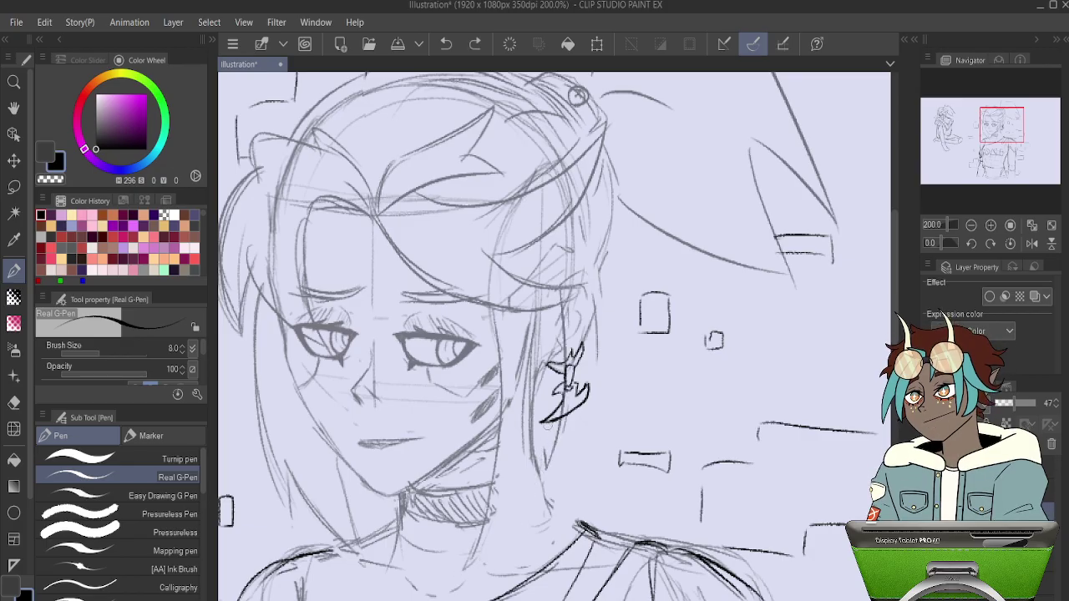
left_click_drag(547, 371, 536, 432)
key("ctrl+z")
left_click_drag(549, 385, 543, 468)
left_click_drag(539, 475, 468, 570)
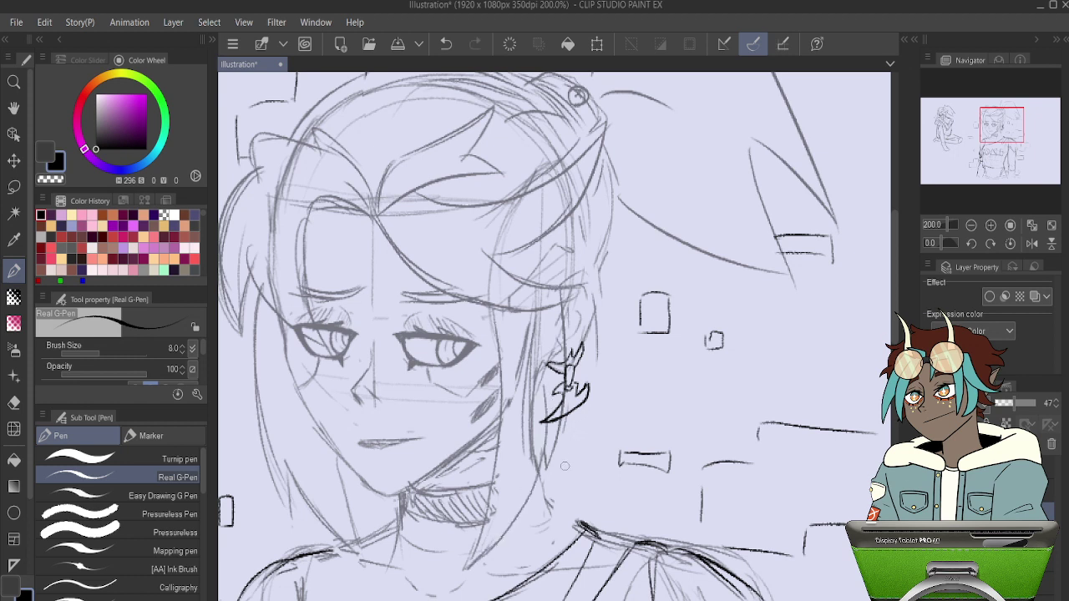
key("ctrl+z")
key("ctrl+z")
key("ctrl+z")
key("ctrl+z")
key("ctrl+z")
key("ctrl+z")
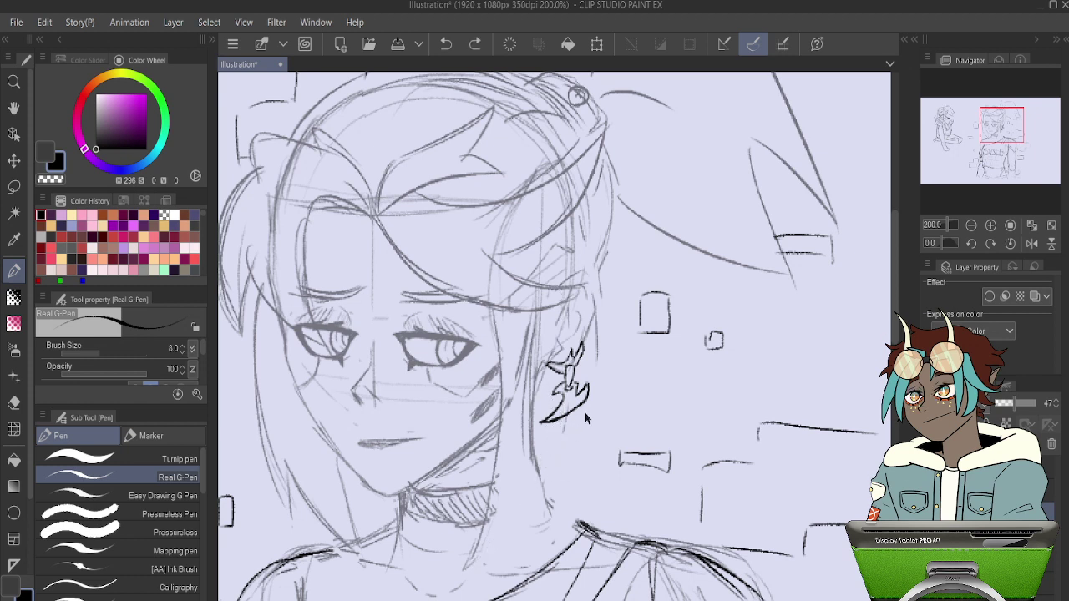
Draw a long pointed hair lock below the ear and sharpen the tips of the front strands on both sides.
left_click_drag(573, 475, 564, 493)
left_click_drag(569, 311, 561, 490)
left_click_drag(569, 437, 551, 509)
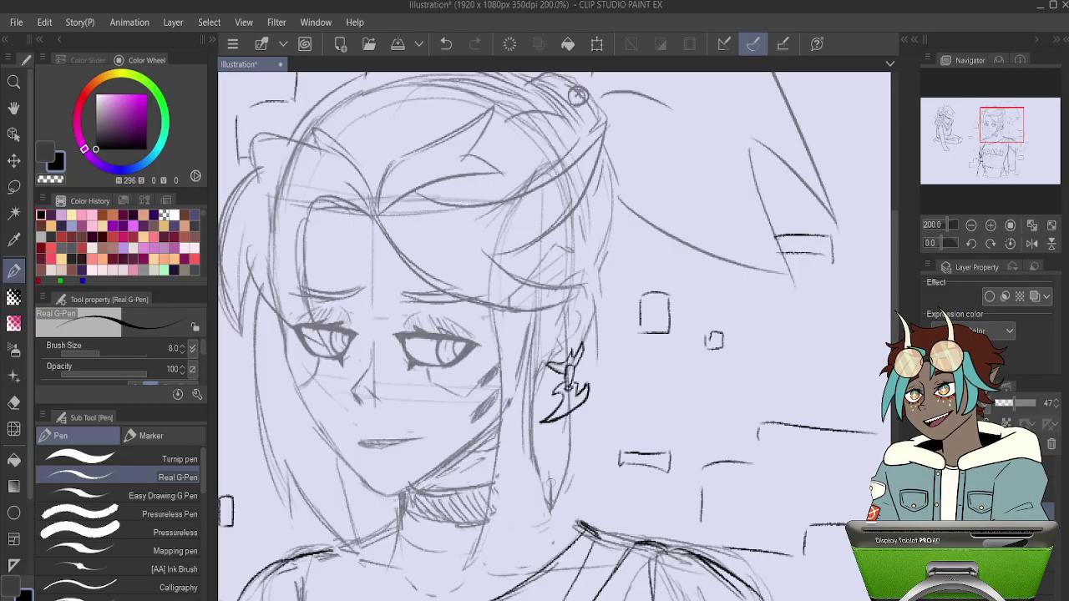
left_click_drag(531, 520, 471, 561)
left_click_drag(339, 538, 371, 568)
left_click_drag(285, 466, 354, 560)
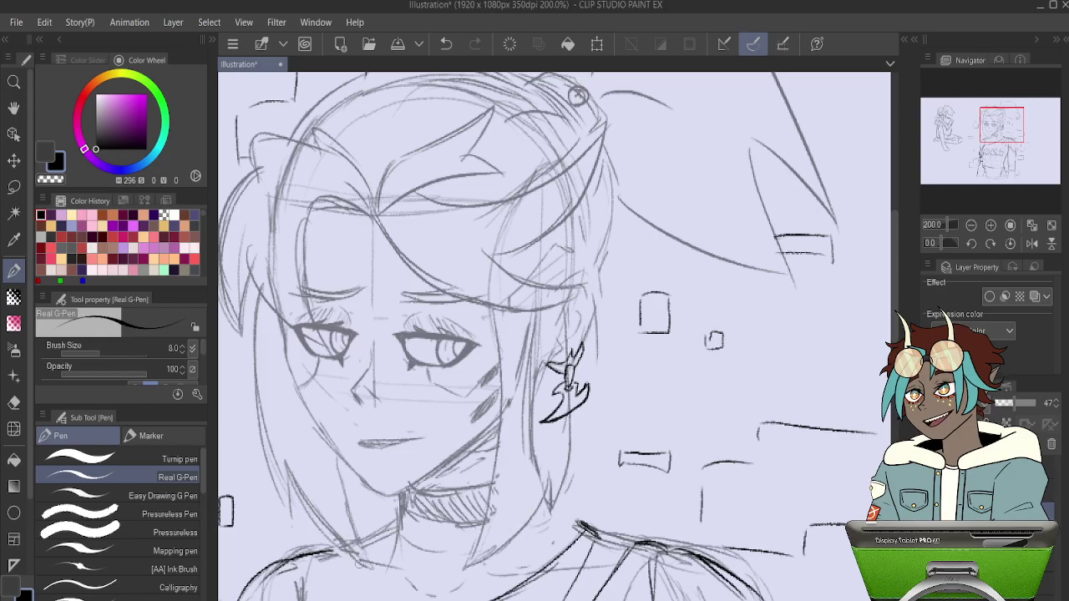
Rework the hair lock crossing the ear and earring down to a point, and reconnect the neck to the shoulder.
left_click_drag(548, 477, 551, 509)
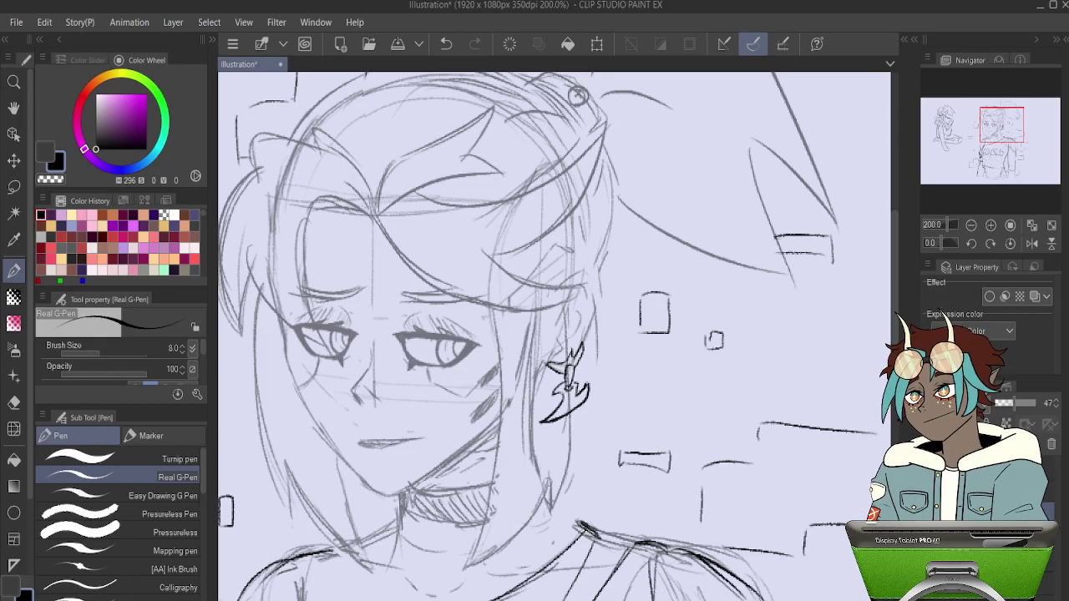
left_click_drag(568, 306, 562, 352)
left_click_drag(569, 302, 571, 364)
key("e")
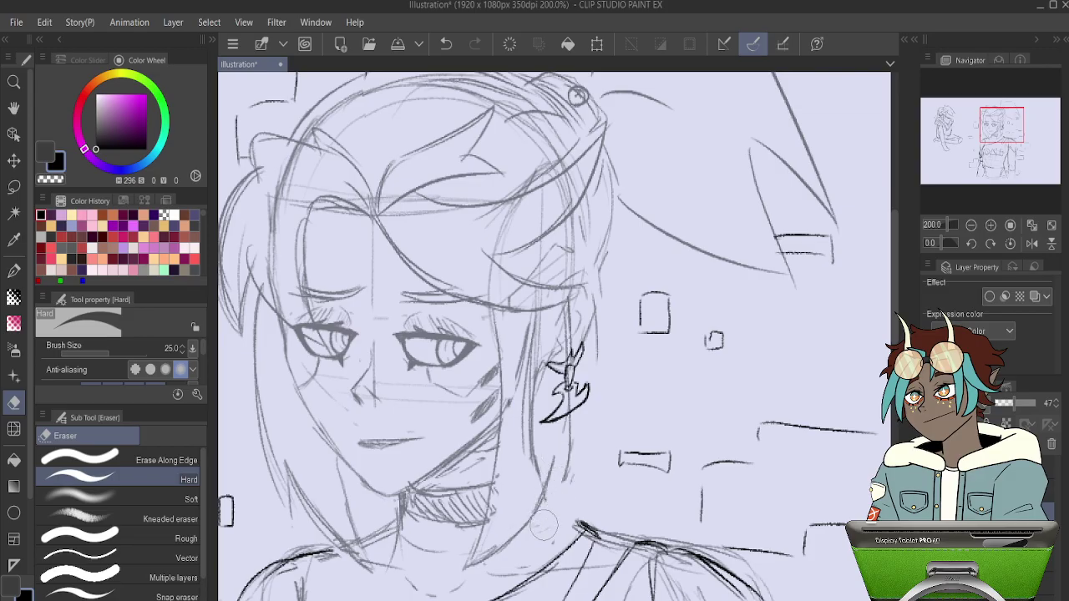
key("p")
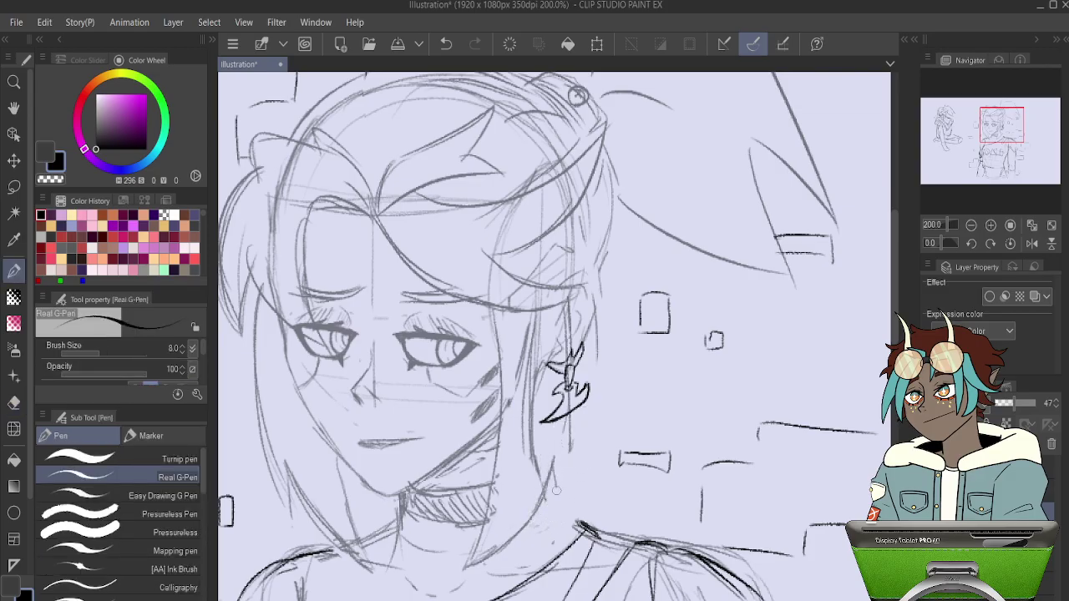
mouse_move(572, 390)
left_mouse_down()
mouse_move(556, 510)
mouse_move(583, 535)
left_mouse_up()
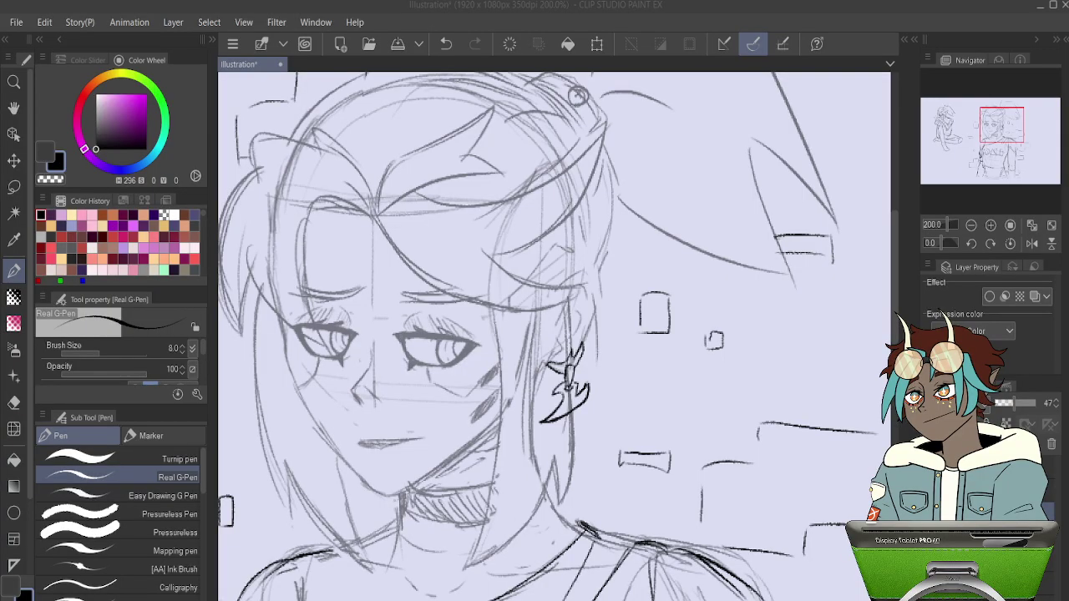
scroll(418, 390, "down", 5)
scroll(389, 467, "up", 2)
scroll(410, 461, "up", 1)
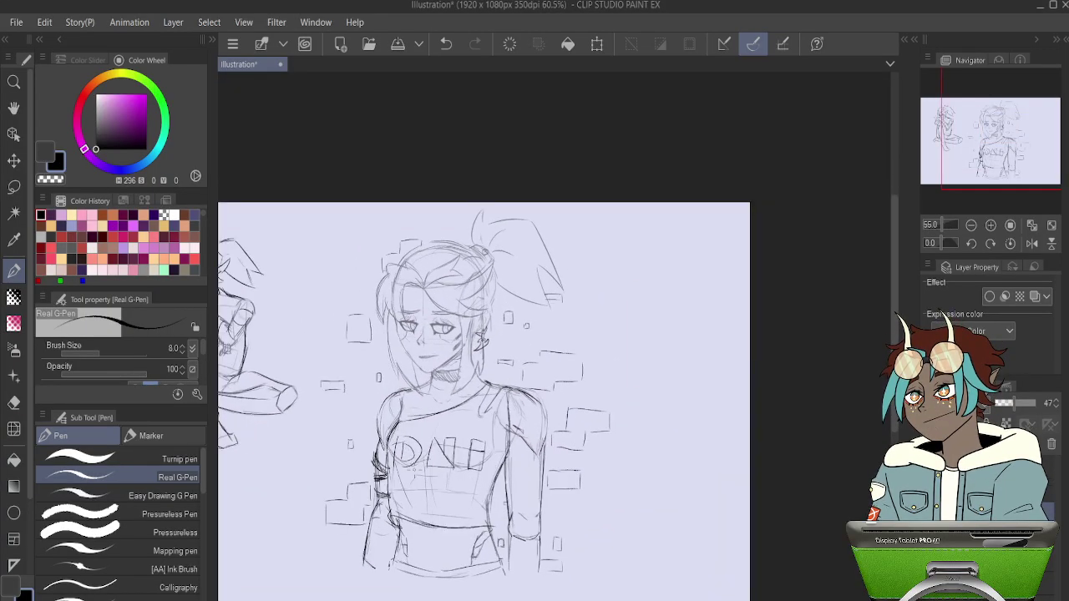
scroll(375, 459, "up", 1)
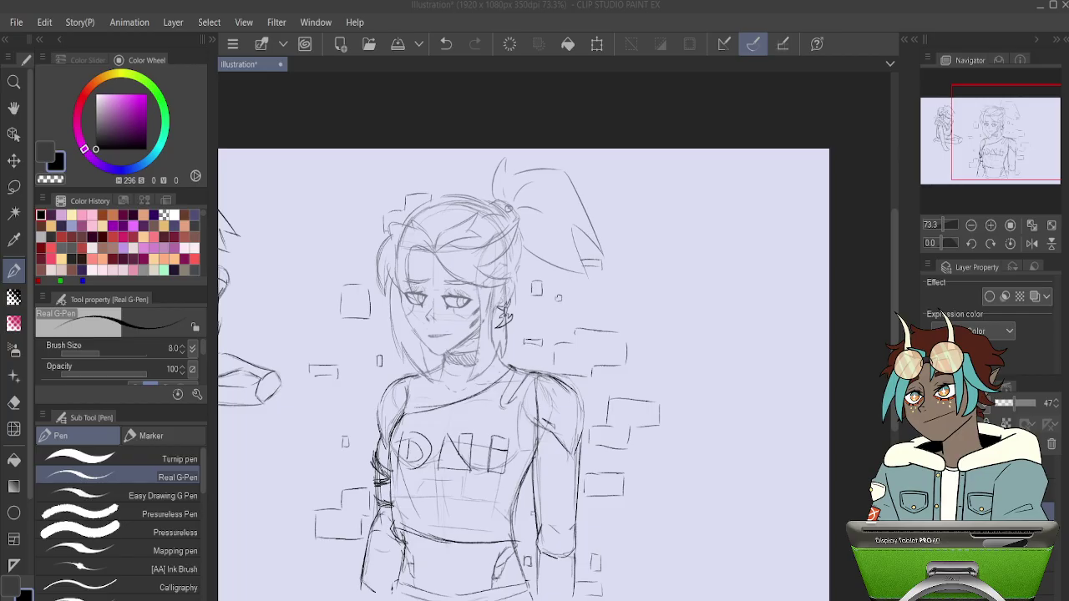
On the earring's layer, erase the half of the earring covered by the hair lock.
left_click(1047, 489)
left_click(1047, 468)
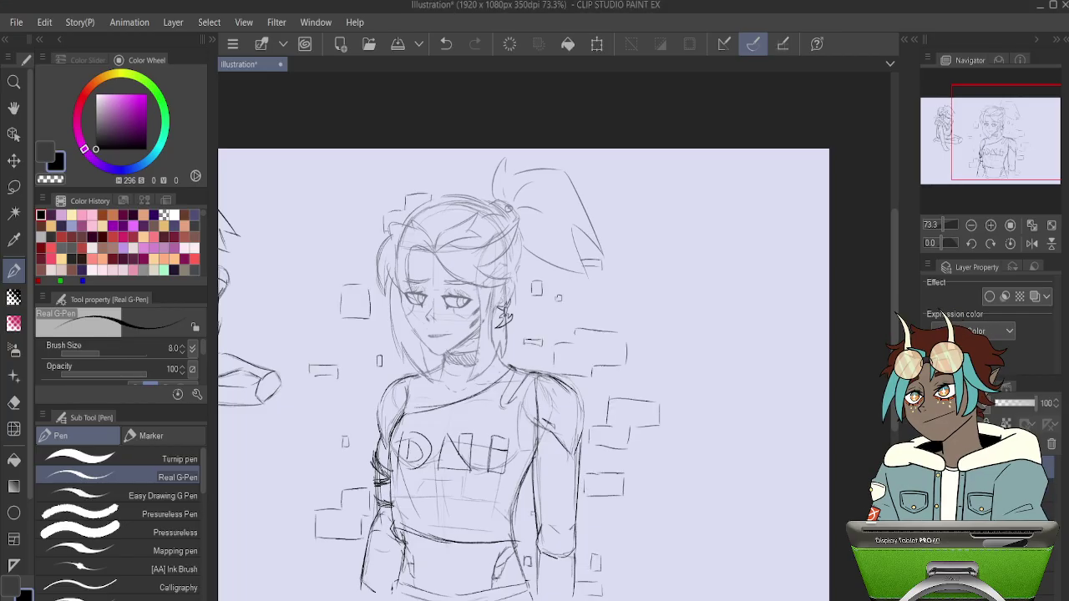
left_click(934, 489)
left_click(933, 489)
left_click(1047, 490)
scroll(491, 289, "up", 3)
key("e")
mouse_move(514, 344)
left_mouse_down()
mouse_move(515, 397)
mouse_move(522, 368)
mouse_move(525, 390)
mouse_move(507, 417)
mouse_move(519, 377)
left_mouse_up()
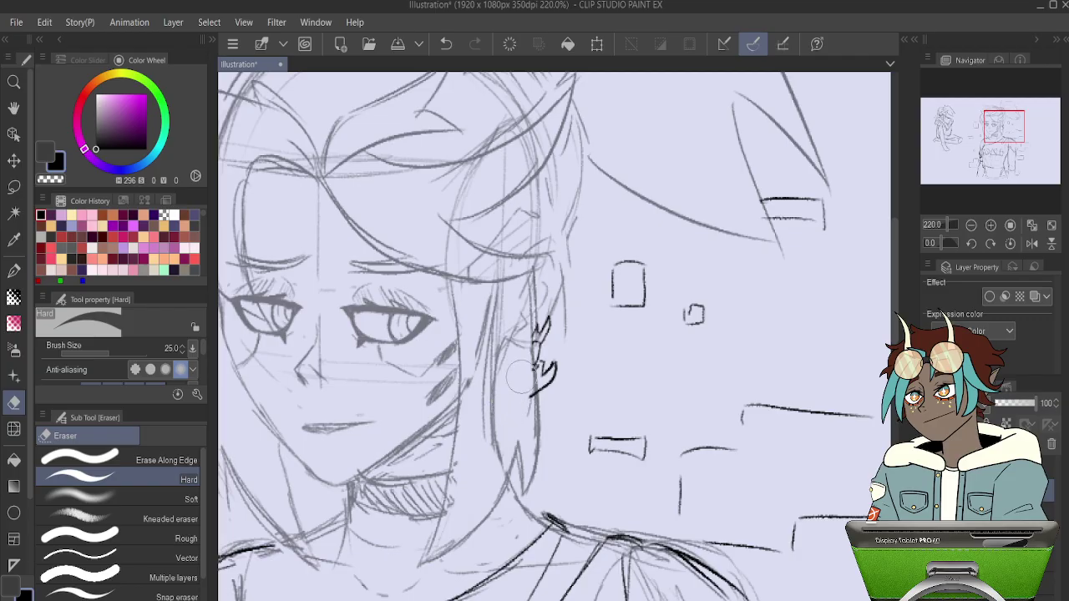
scroll(520, 377, "down", 6)
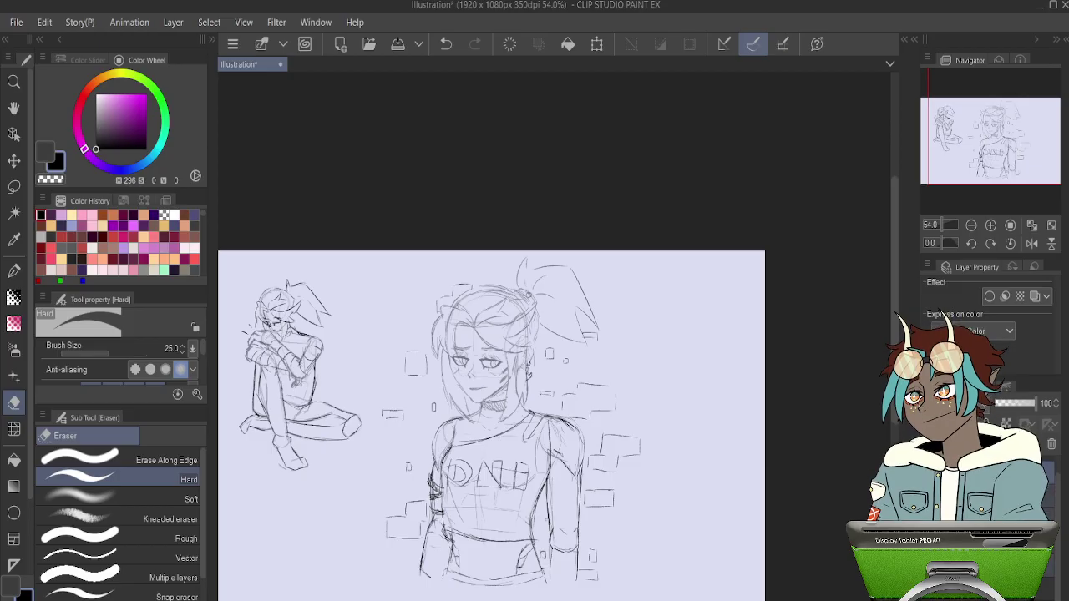
Lower the opacity of the whole character sketch and add a new layer.
left_click_drag(1003, 488, 1003, 468)
left_click(930, 468)
left_click(930, 467)
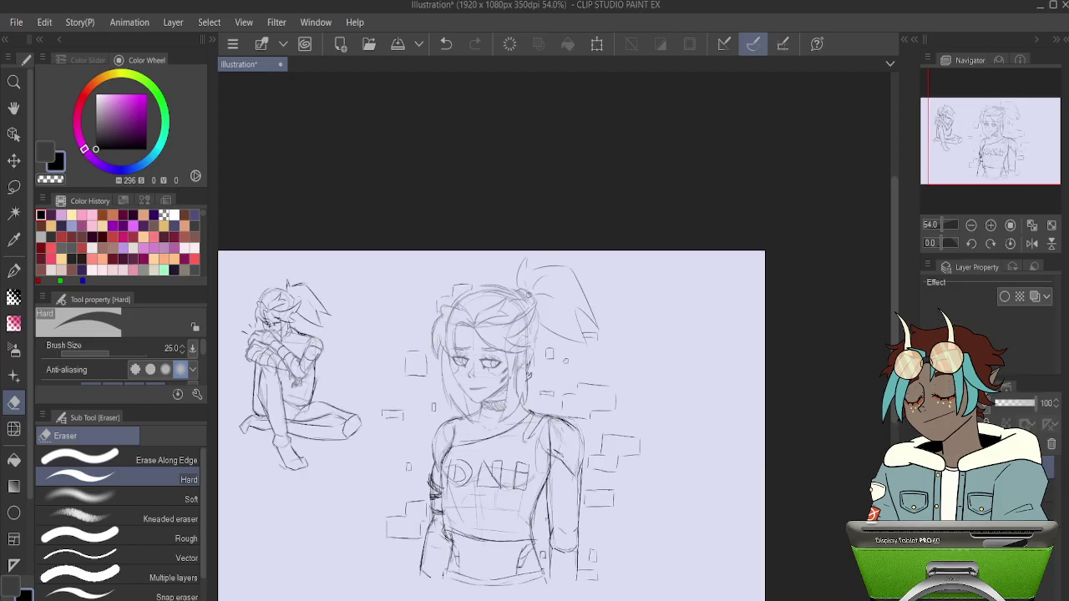
left_click(1018, 410)
key("ctrl+shift+n")
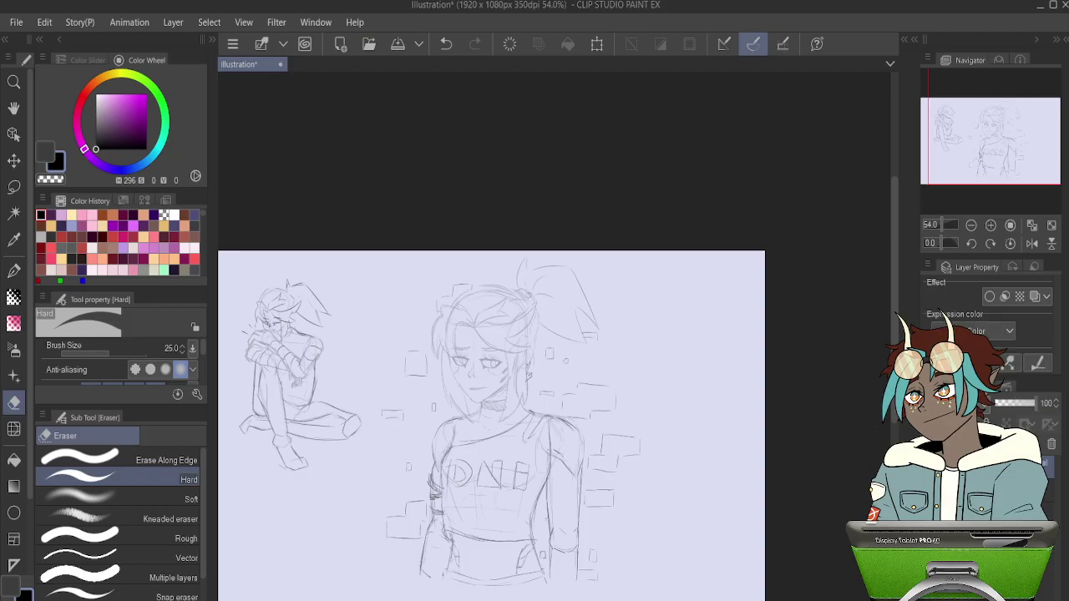
scroll(643, 368, "up", 5)
scroll(610, 364, "down", 4)
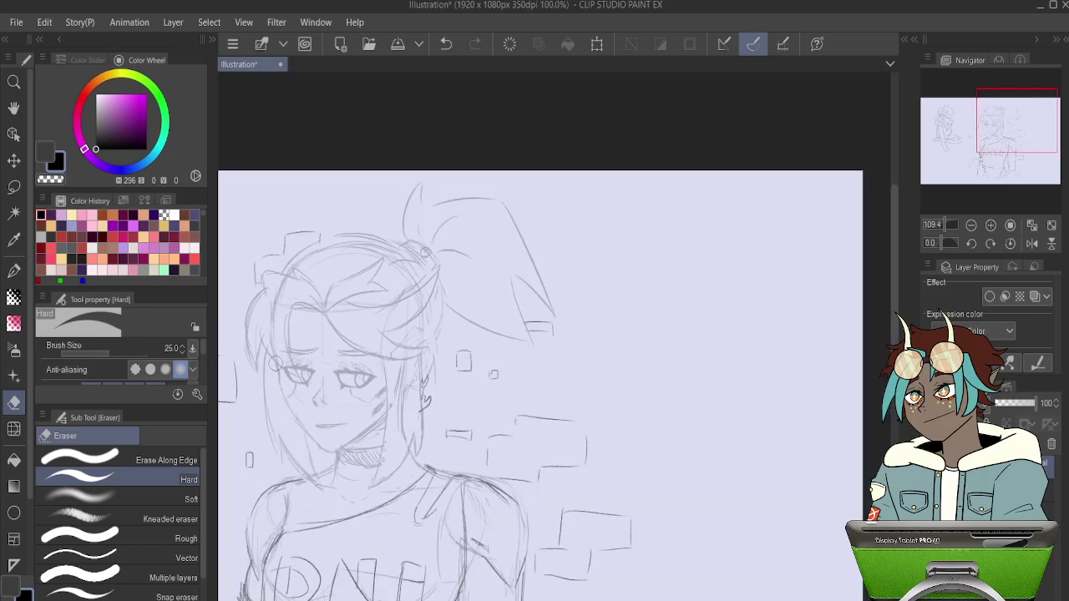
scroll(499, 429, "down", 3)
scroll(417, 451, "up", 7)
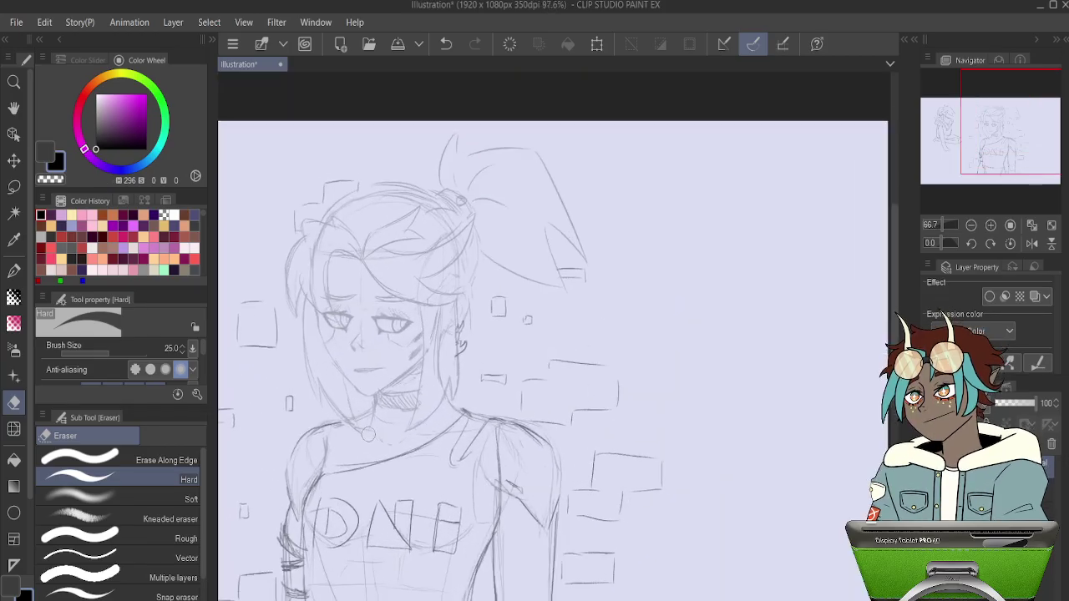
scroll(265, 286, "up", 3)
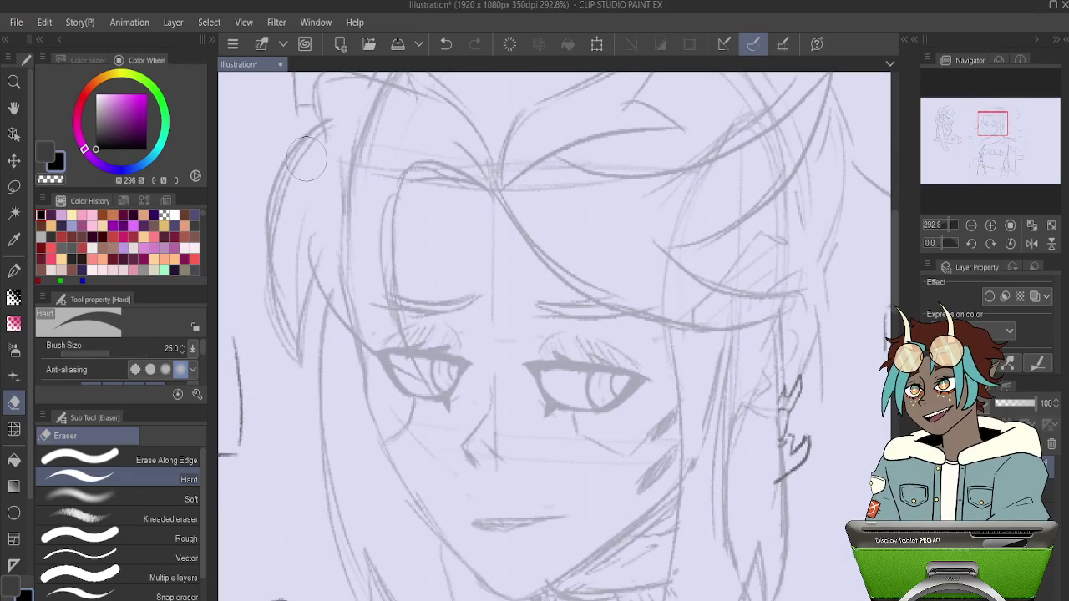
Choose the Turnip pen and reduce its brush size to 8 for the line art.
key("p")
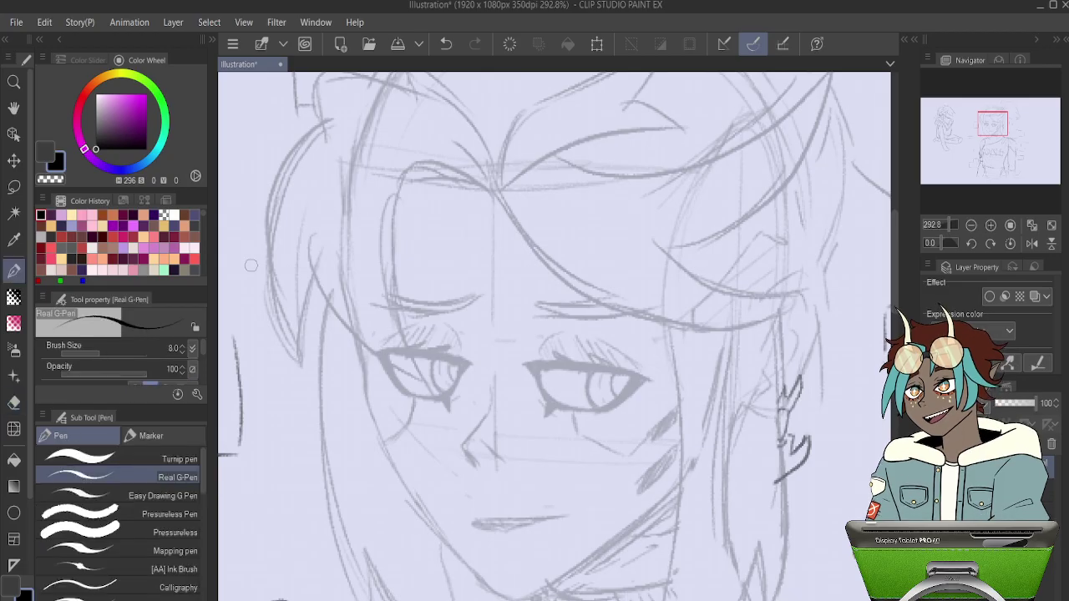
left_click_drag(425, 226, 477, 284)
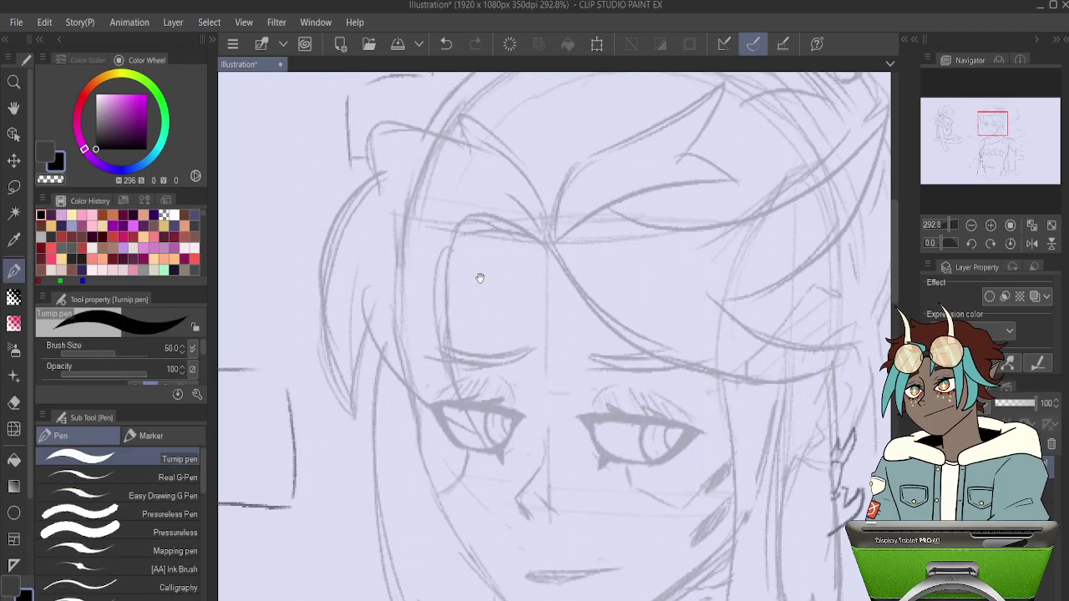
key("bracketleft")
key("bracketleft")
key("bracketleft")
mouse_move(390, 167)
left_mouse_down()
mouse_move(359, 197)
mouse_move(346, 411)
left_mouse_up()
key("ctrl+z")
key("bracketleft")
key("bracketleft")
key("bracketleft")
key("bracketleft")
key("bracketleft")
key("bracketleft")
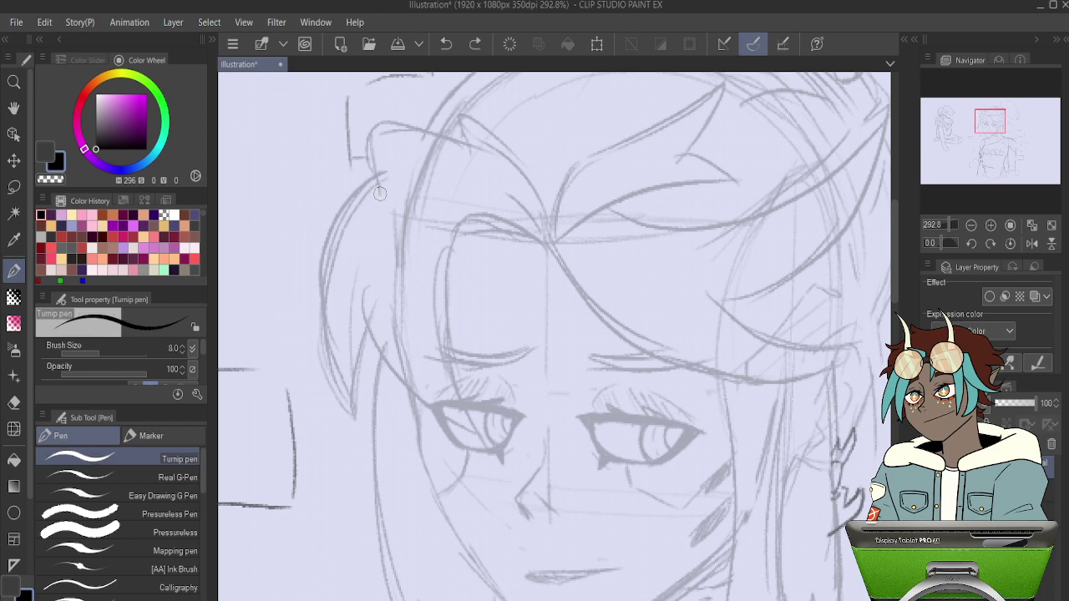
left_click_drag(387, 171, 359, 409)
key("ctrl+z")
mouse_move(389, 170)
left_mouse_down()
mouse_move(326, 240)
mouse_move(361, 416)
left_mouse_up()
left_click_drag(421, 365, 330, 365)
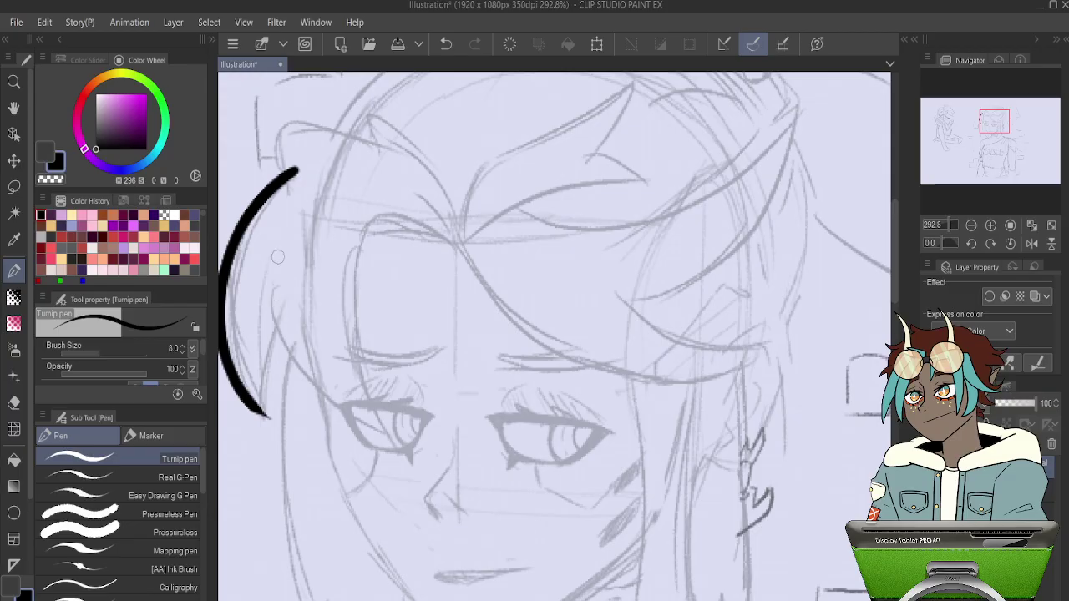
mouse_move(281, 234)
left_mouse_down()
mouse_move(276, 249)
mouse_move(382, 435)
left_mouse_up()
key("ctrl+z")
mouse_move(281, 234)
left_mouse_down()
mouse_move(273, 315)
mouse_move(386, 432)
left_mouse_up()
key("ctrl+z")
mouse_move(280, 235)
left_mouse_down()
mouse_move(272, 266)
mouse_move(386, 436)
left_mouse_up()
mouse_move(451, 241)
left_mouse_down()
mouse_move(337, 280)
mouse_move(386, 436)
left_mouse_up()
key("ctrl+z")
mouse_move(454, 243)
left_mouse_down()
mouse_move(418, 217)
mouse_move(349, 250)
mouse_move(357, 385)
mouse_move(392, 437)
left_mouse_up()
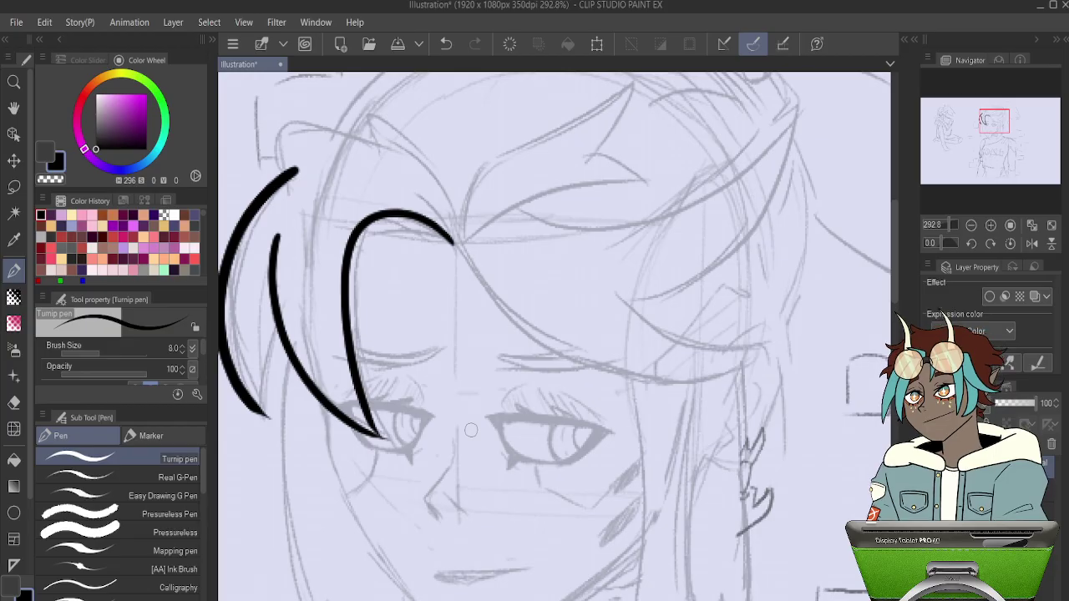
scroll(471, 430, "down", 10)
scroll(453, 380, "up", 9)
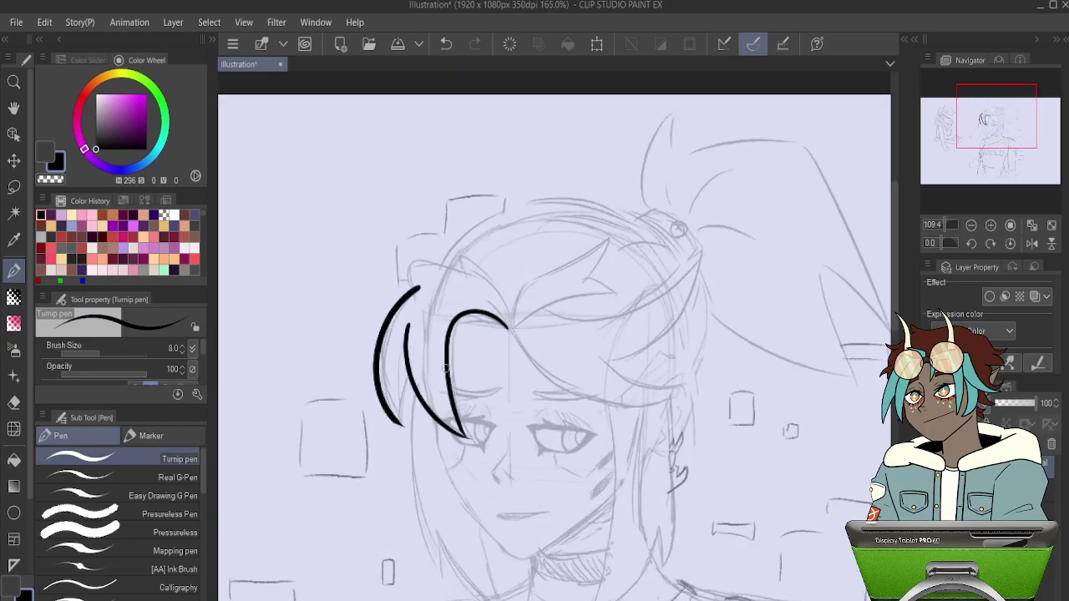
Ink the outer curve of the left side hair and the front lock curving from the parting to a point over the left eye.
scroll(441, 365, "up", 3)
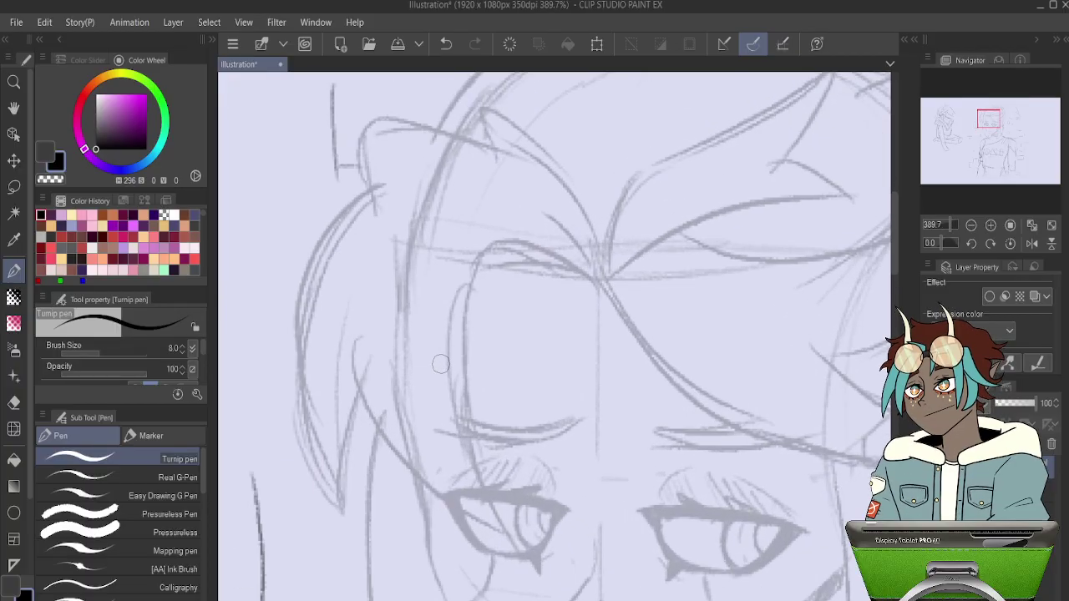
mouse_move(373, 190)
left_mouse_down()
mouse_move(294, 334)
mouse_move(310, 465)
left_mouse_up()
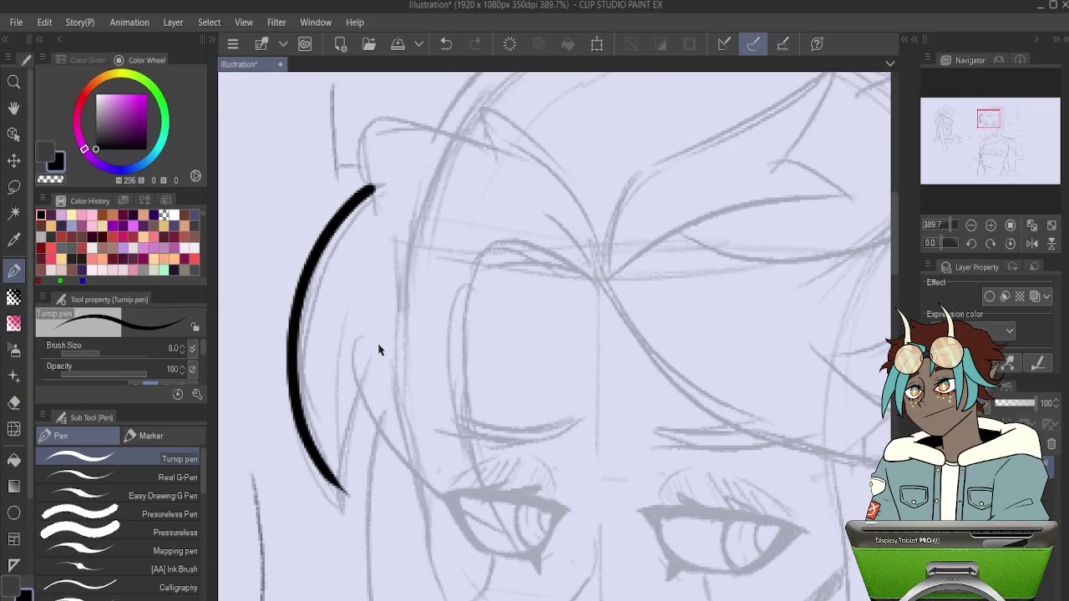
key("ctrl+z")
mouse_move(373, 190)
left_mouse_down()
mouse_move(314, 266)
mouse_move(341, 489)
left_mouse_up()
key("ctrl+z")
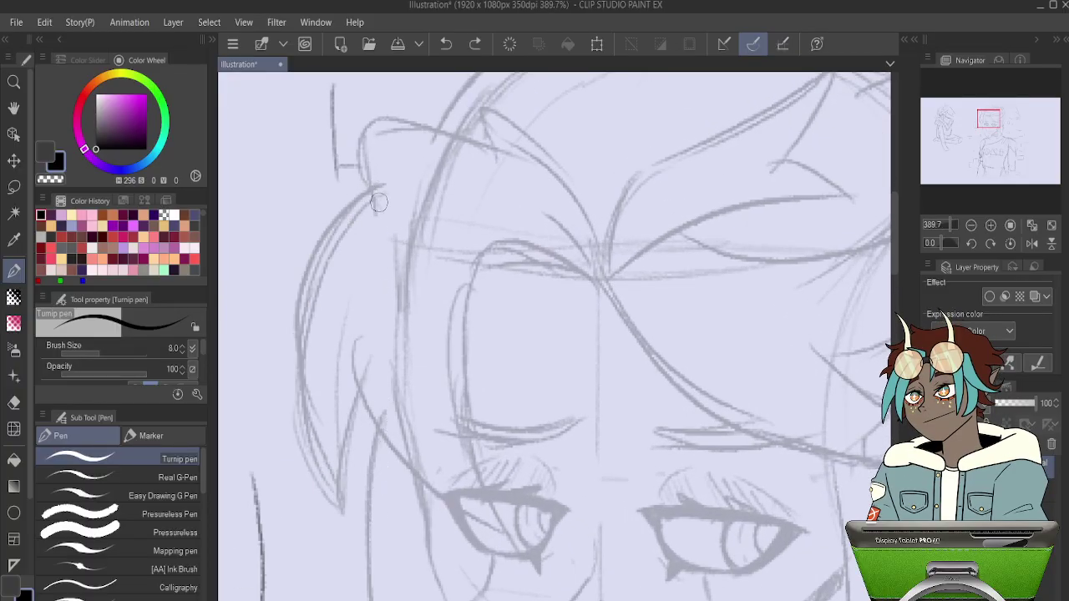
mouse_move(373, 189)
left_mouse_down()
mouse_move(303, 332)
mouse_move(344, 488)
left_mouse_up()
left_click_drag(359, 368, 521, 534)
mouse_move(578, 285)
left_mouse_down()
mouse_move(490, 301)
mouse_move(488, 284)
mouse_move(368, 413)
mouse_move(434, 552)
mouse_move(422, 547)
left_mouse_up()
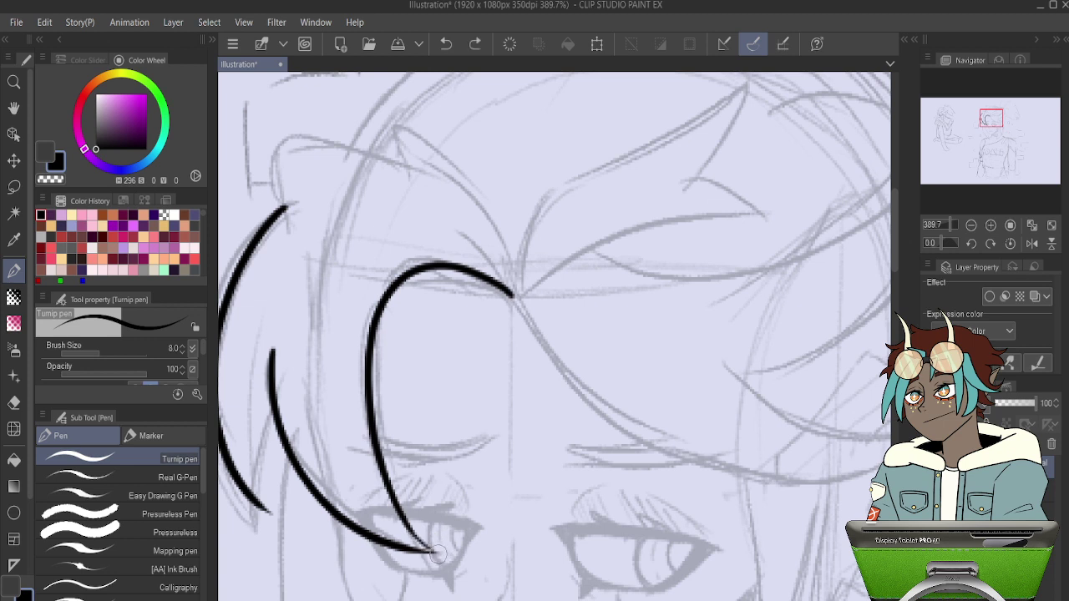
Ink the short inner edge that closes the tip of the outer left hair lock.
left_click_drag(377, 396, 523, 374)
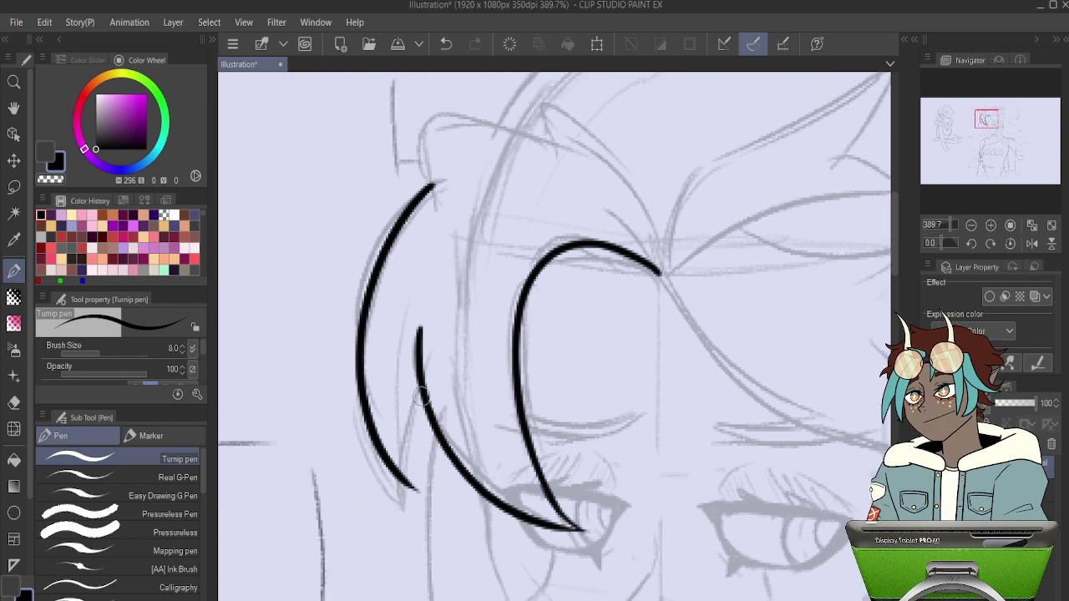
mouse_move(411, 396)
left_mouse_down()
mouse_move(409, 464)
mouse_move(422, 501)
left_mouse_up()
key("ctrl+z")
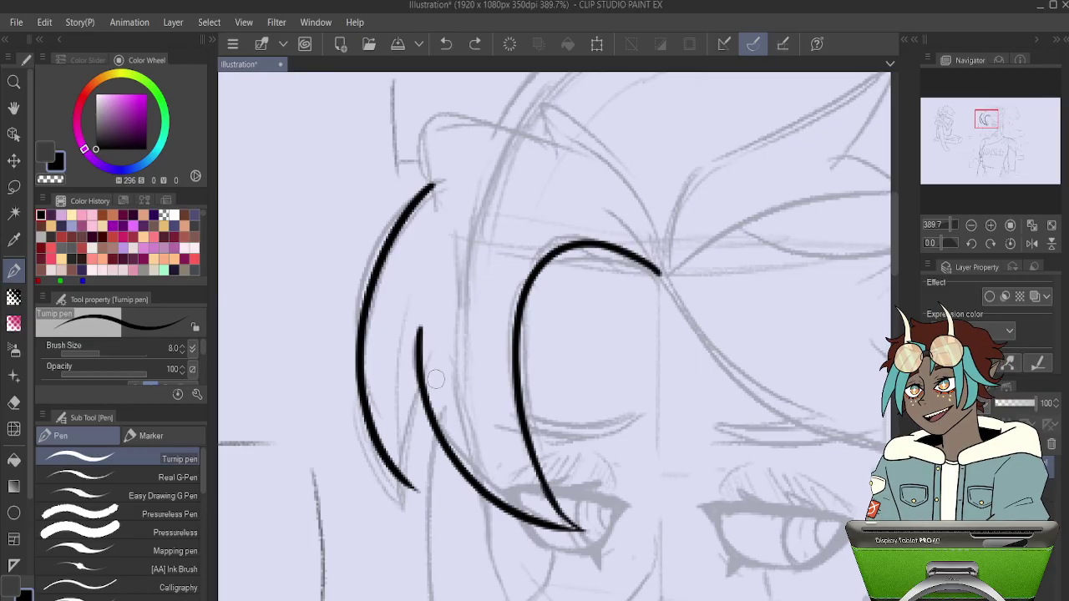
left_click_drag(425, 404, 417, 485)
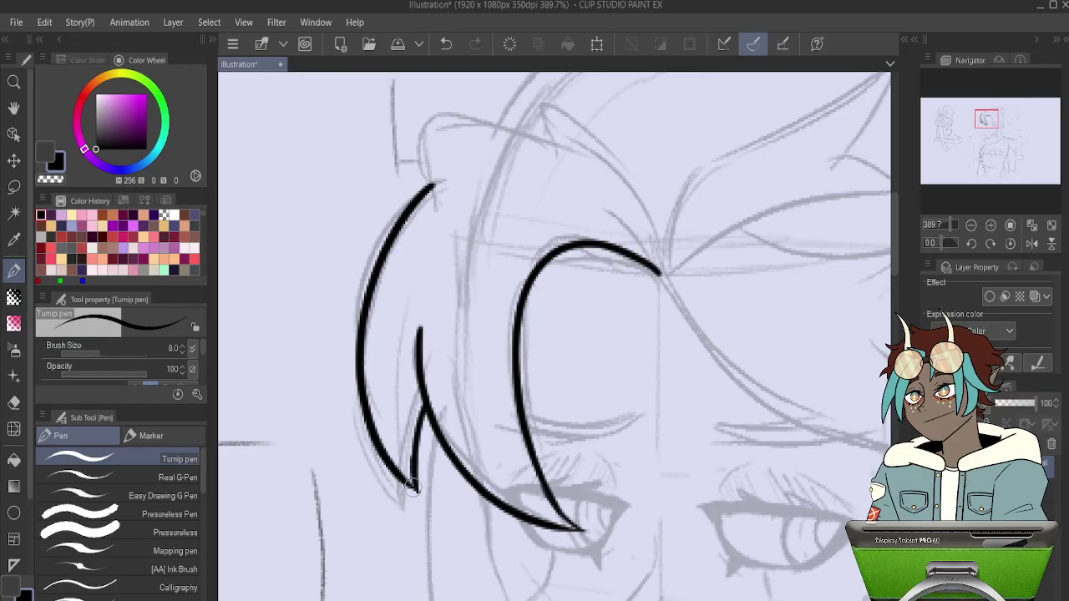
Ink the top of the left fringe, with a pointed peak above the parting and a rounded bump down to the outer lock.
left_click_drag(522, 224, 379, 359)
mouse_move(351, 403)
left_mouse_down()
mouse_move(368, 315)
mouse_move(475, 359)
mouse_move(573, 453)
left_mouse_up()
key("ctrl+z")
mouse_move(467, 353)
left_mouse_down()
mouse_move(460, 292)
mouse_move(544, 381)
mouse_move(575, 476)
left_mouse_up()
mouse_move(466, 347)
left_mouse_down()
mouse_move(382, 320)
mouse_move(350, 384)
left_mouse_up()
key("ctrl+z")
mouse_move(466, 349)
left_mouse_down()
mouse_move(439, 328)
mouse_move(349, 318)
mouse_move(351, 369)
left_mouse_up()
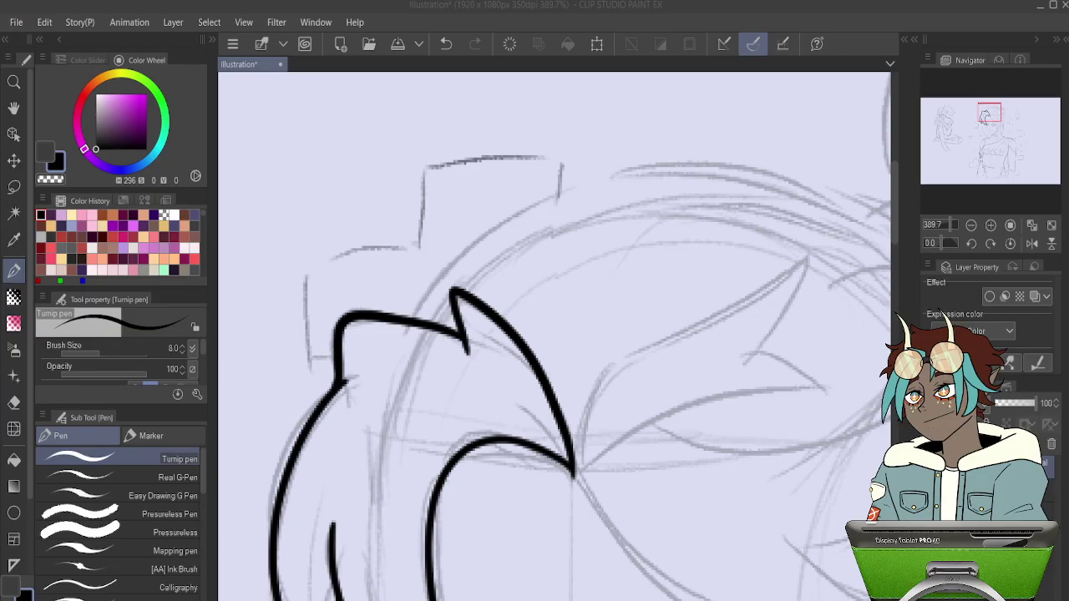
Ink the forked tuft sweeping up and right from the parting, with both edges ending in pointed tips.
scroll(589, 465, "up", 1)
mouse_move(566, 478)
left_mouse_down()
mouse_move(624, 349)
mouse_move(765, 269)
mouse_move(864, 191)
left_mouse_up()
left_click_drag(819, 294, 579, 313)
key("ctrl+z")
mouse_move(331, 499)
left_mouse_down()
mouse_move(376, 369)
mouse_move(503, 308)
mouse_move(652, 206)
mouse_move(640, 228)
mouse_move(628, 218)
mouse_move(623, 255)
mouse_move(558, 350)
mouse_move(618, 394)
mouse_move(532, 400)
mouse_move(434, 430)
mouse_move(345, 493)
left_mouse_up()
key("ctrl+z")
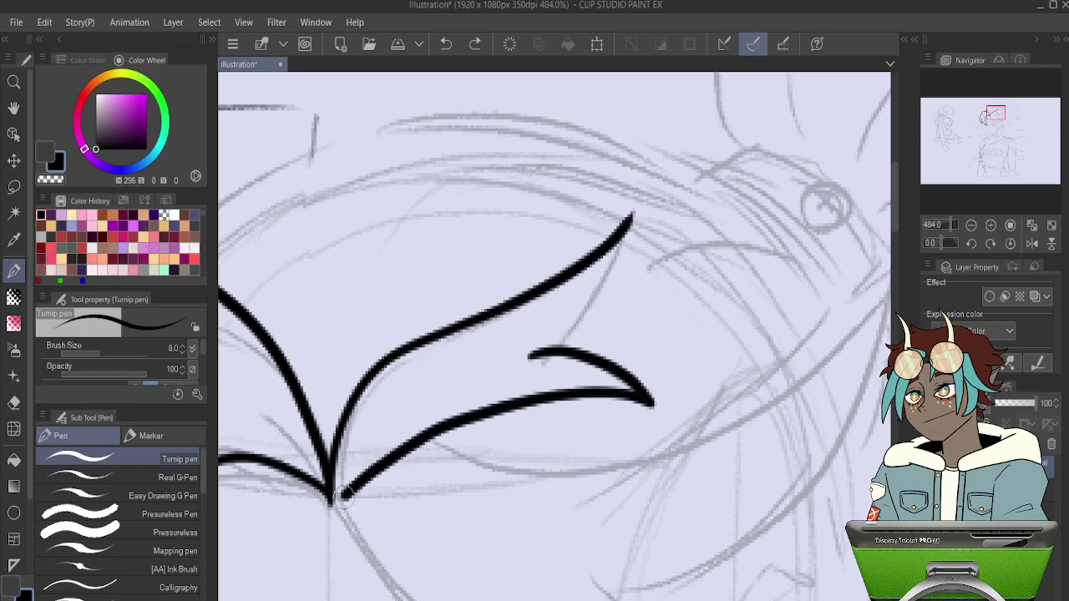
key("ctrl+z")
mouse_move(654, 404)
left_mouse_down()
mouse_move(642, 394)
mouse_move(506, 401)
mouse_move(426, 428)
mouse_move(331, 502)
left_mouse_up()
mouse_move(631, 217)
left_mouse_down()
mouse_move(606, 281)
mouse_move(549, 351)
left_mouse_up()
Ink the long lower edge of the fringe, sweeping from the parting across the forehead to the right.
mouse_move(451, 364)
left_mouse_down()
mouse_move(769, 371)
mouse_move(482, 353)
mouse_move(411, 260)
mouse_move(317, 227)
left_mouse_up()
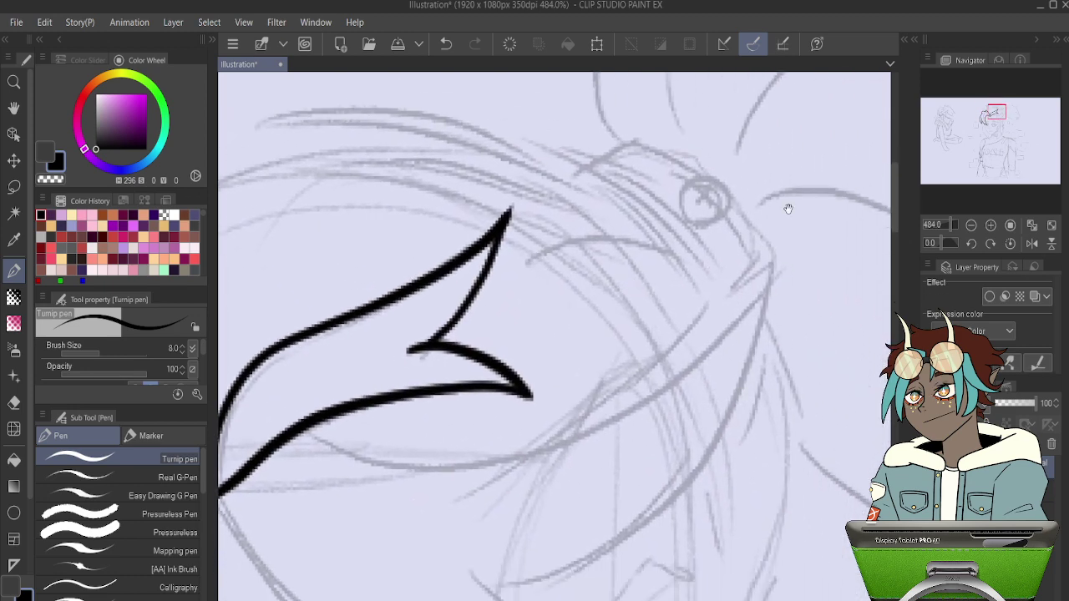
mouse_move(734, 406)
left_mouse_down()
mouse_move(785, 243)
mouse_move(815, 195)
left_mouse_up()
left_click_drag(712, 316, 710, 266)
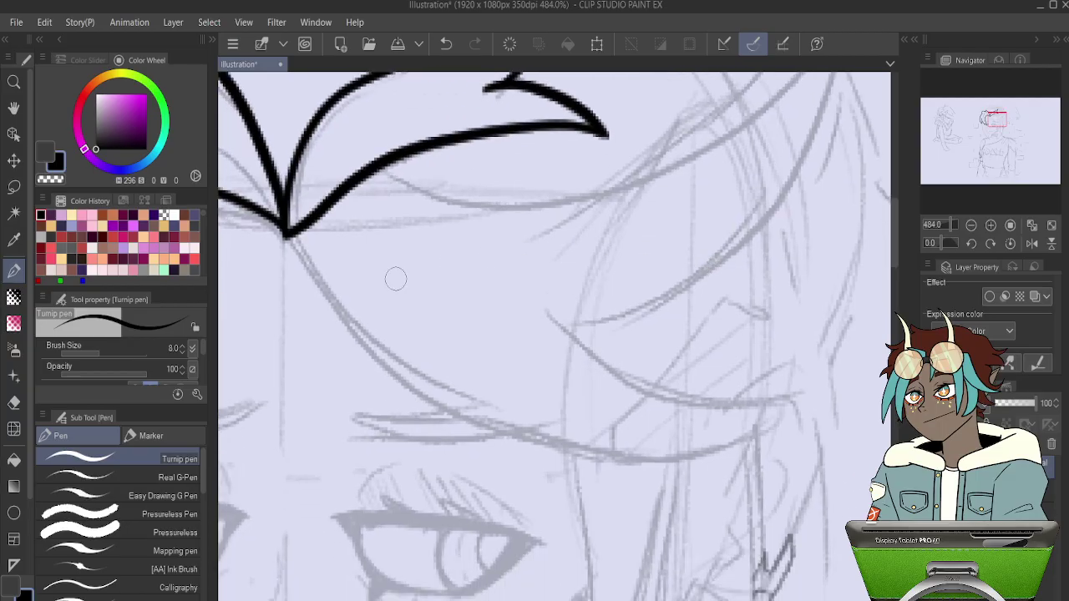
left_click_drag(602, 305, 621, 336)
mouse_move(249, 269)
left_mouse_down()
mouse_move(345, 383)
mouse_move(769, 422)
left_mouse_up()
key("ctrl+z")
mouse_move(249, 266)
left_mouse_down()
mouse_move(301, 354)
mouse_move(780, 428)
left_mouse_up()
Ink two curved strands converging below the ponytail base and the short curve closing the fringe's tip above the ear.
left_click_drag(834, 371, 639, 476)
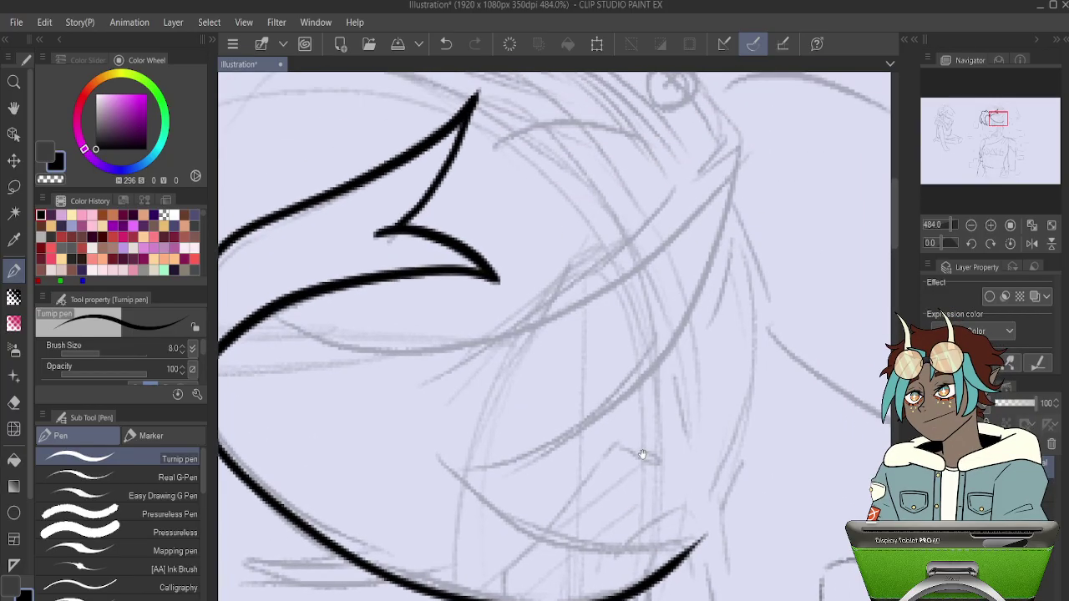
mouse_move(457, 473)
left_mouse_down()
mouse_move(585, 431)
mouse_move(727, 167)
left_mouse_up()
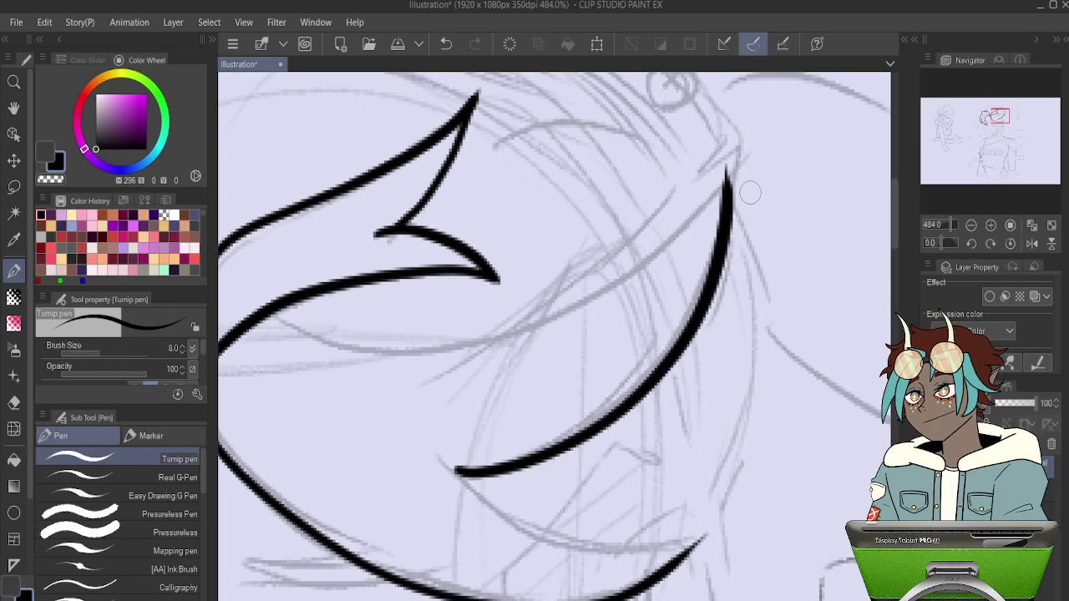
mouse_move(267, 306)
left_mouse_down()
mouse_move(490, 334)
mouse_move(720, 185)
left_mouse_up()
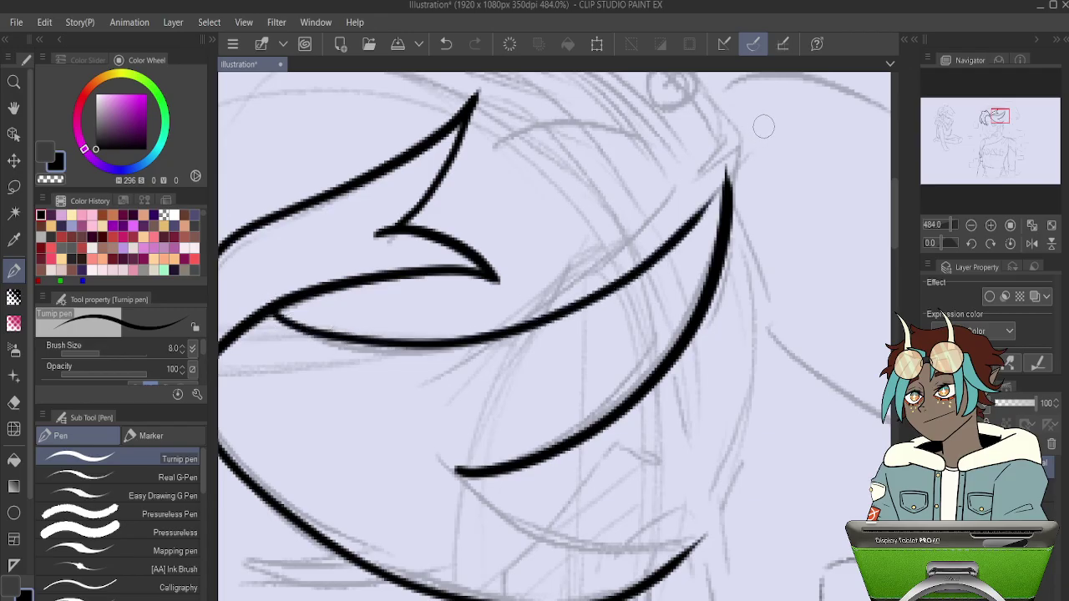
key("ctrl+z")
left_click_drag(705, 202, 698, 212)
key("ctrl+z")
left_click_drag(726, 169, 694, 224)
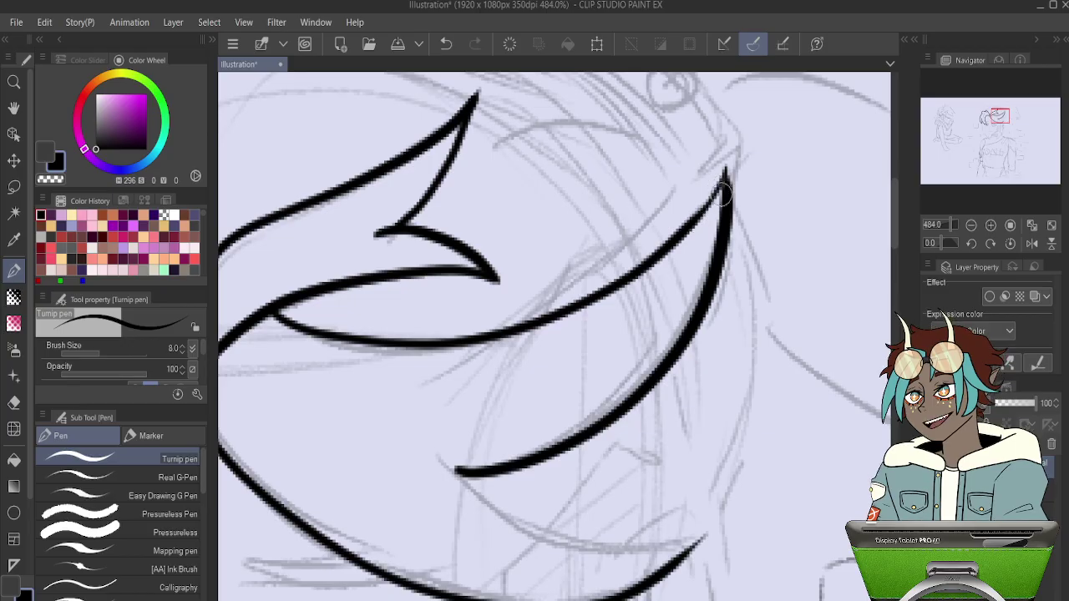
left_click_drag(687, 350, 718, 158)
mouse_move(496, 285)
left_mouse_down()
mouse_move(729, 351)
mouse_move(699, 372)
left_mouse_up()
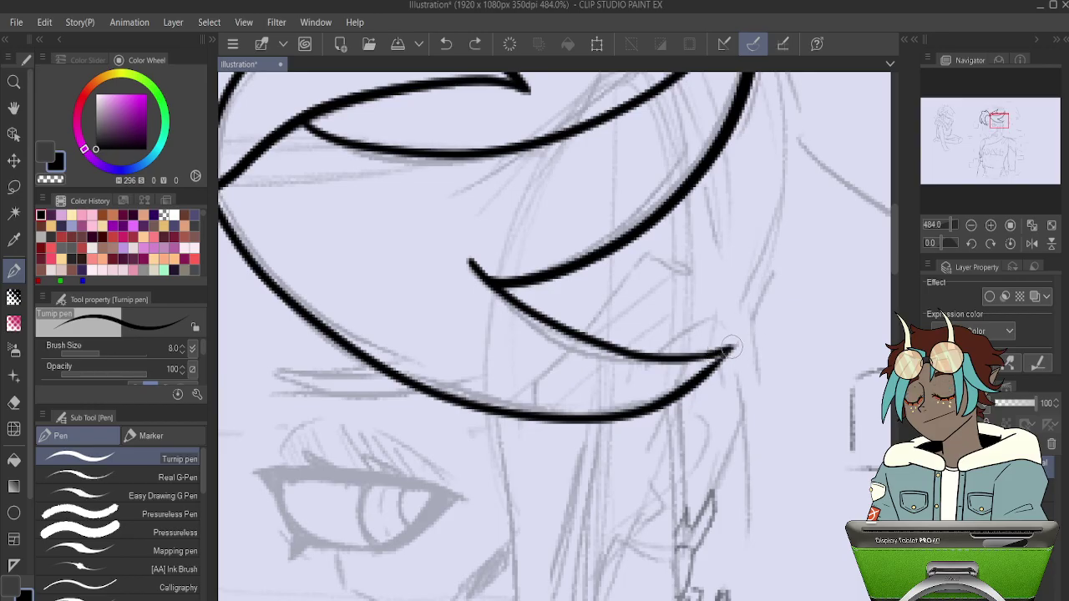
Ink the long side lock framing the left of the face, with its outer line and a second strand reaching the shoulder.
scroll(623, 231, "down", 5)
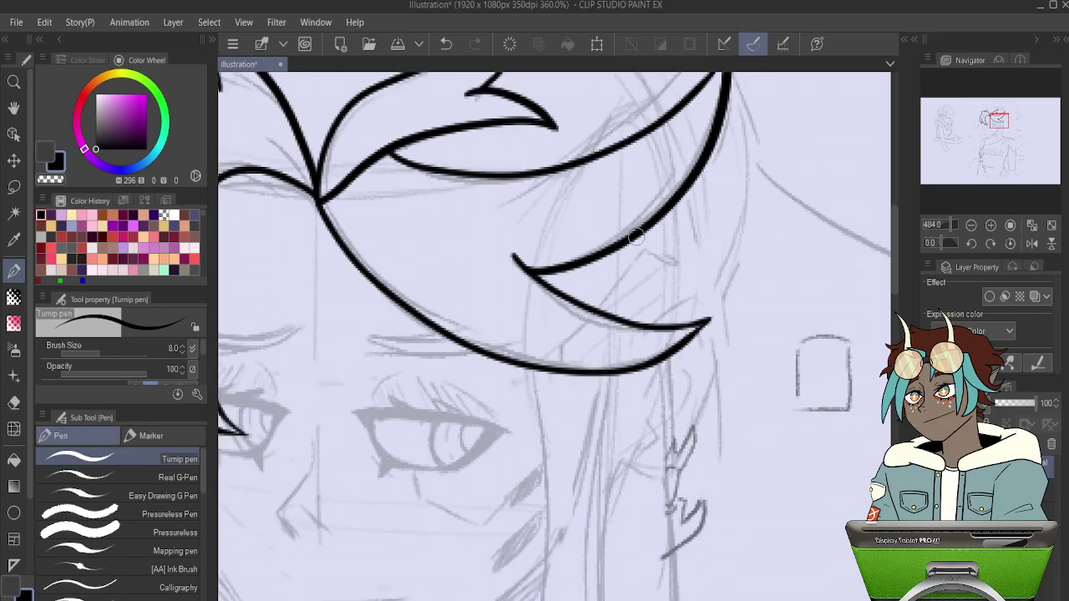
scroll(324, 318, "up", 2)
scroll(369, 475, "up", 3)
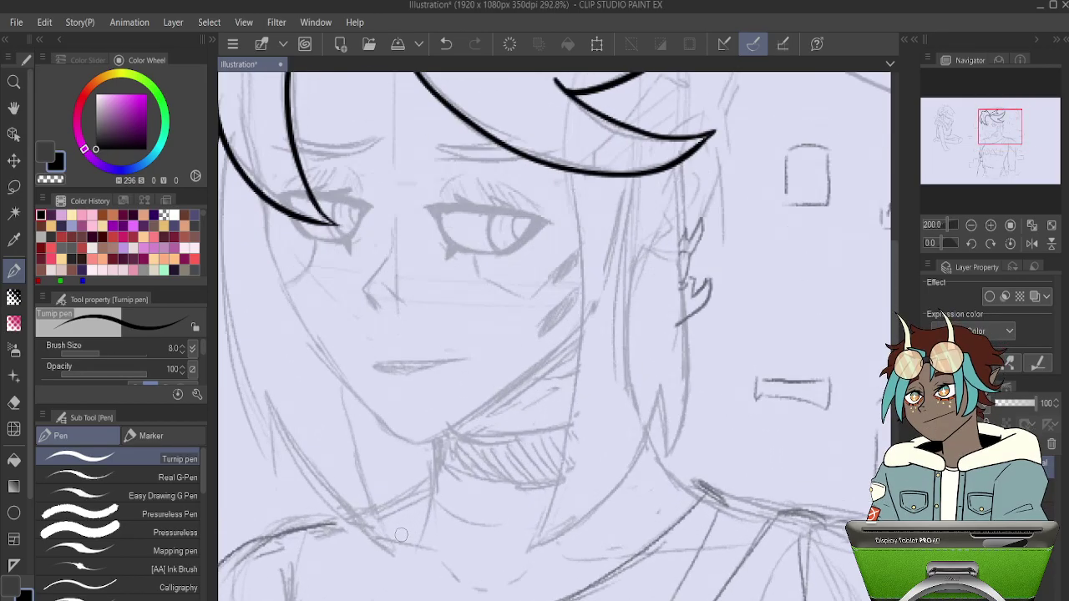
left_click_drag(401, 533, 557, 325)
mouse_move(343, 177)
left_mouse_down()
mouse_move(333, 256)
mouse_move(369, 454)
left_mouse_up()
key("ctrl+z")
mouse_move(341, 171)
left_mouse_down()
mouse_move(360, 456)
mouse_move(380, 500)
left_mouse_up()
key("ctrl+z")
mouse_move(338, 172)
left_mouse_down()
mouse_move(335, 266)
mouse_move(388, 499)
left_mouse_up()
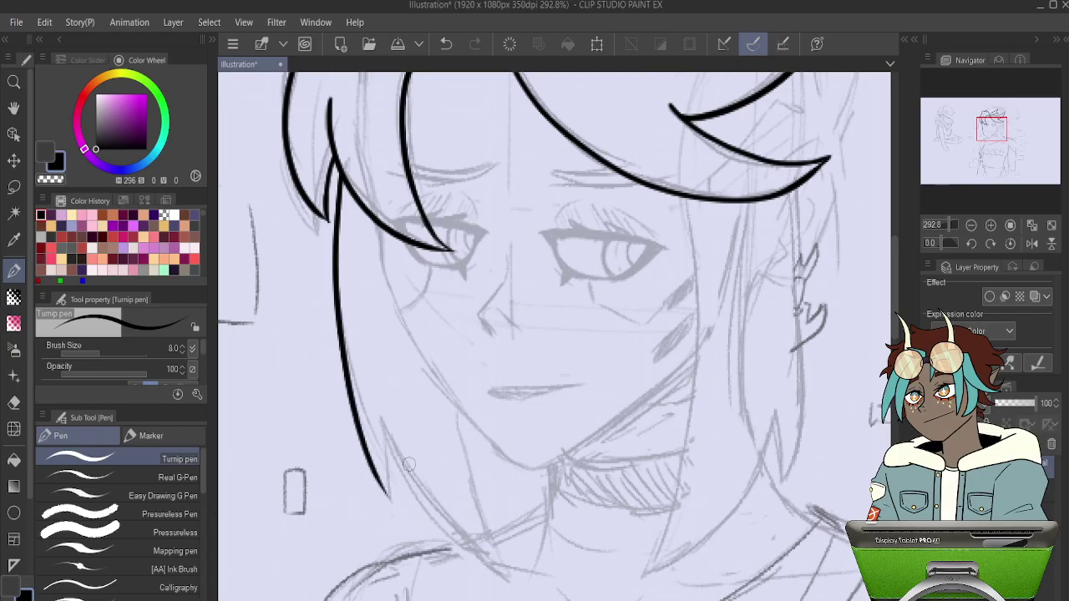
mouse_move(377, 410)
left_mouse_down()
mouse_move(483, 576)
mouse_move(508, 588)
left_mouse_up()
Ink the left cheek and jawline from beneath the front lock down to the chin.
left_click_drag(512, 330, 466, 404)
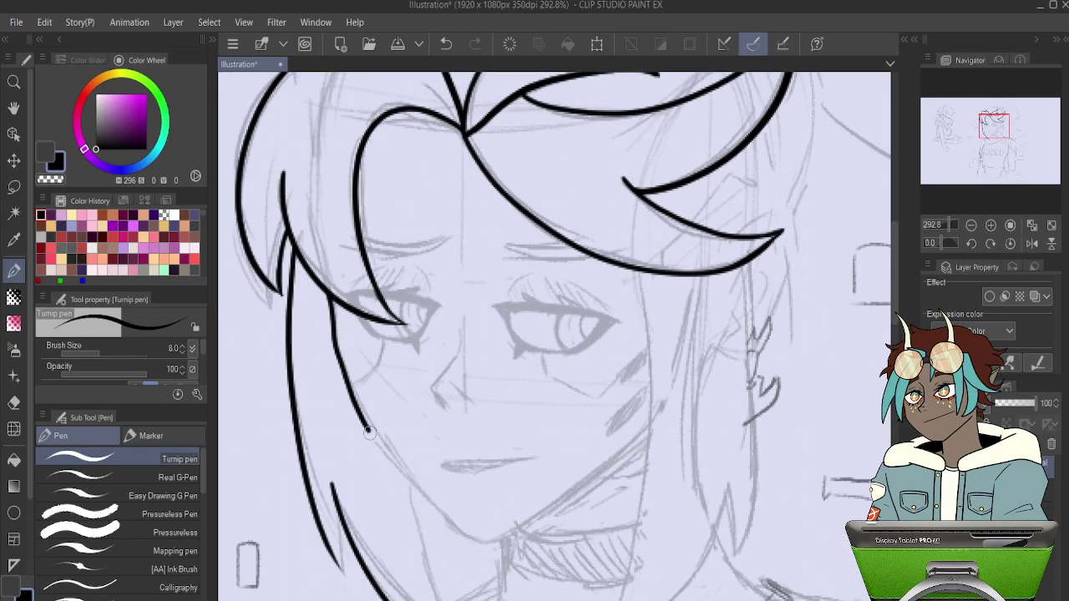
left_click_drag(413, 493, 455, 527)
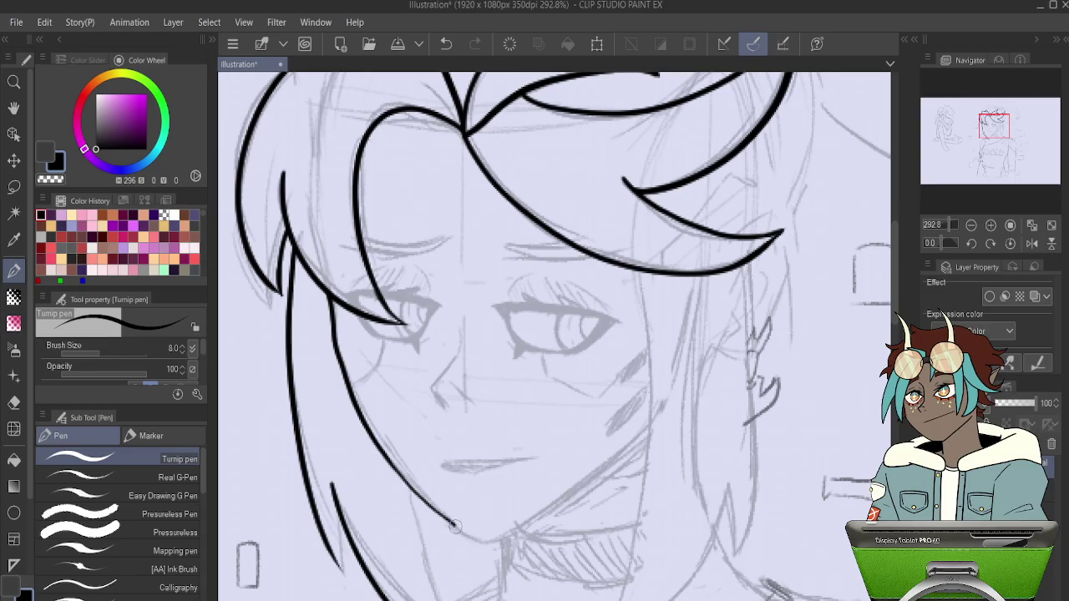
left_click(895, 189)
left_click_drag(459, 351, 480, 8)
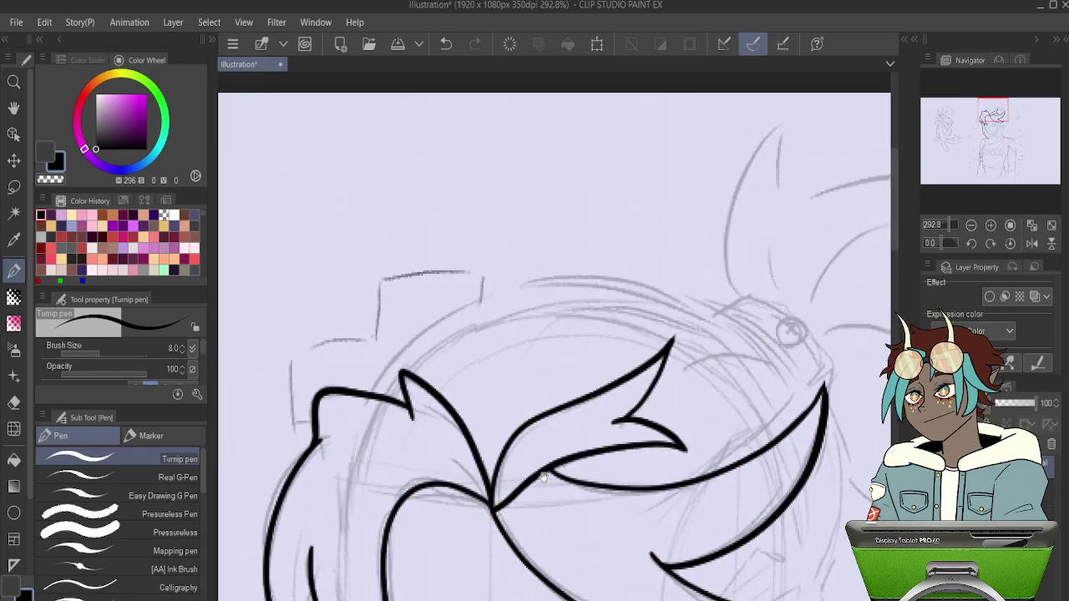
Ink the inner edge of the right side lock from the fringe down past the choker to a point.
left_click_drag(544, 475, 464, 4)
left_click_drag(494, 371, 486, 342)
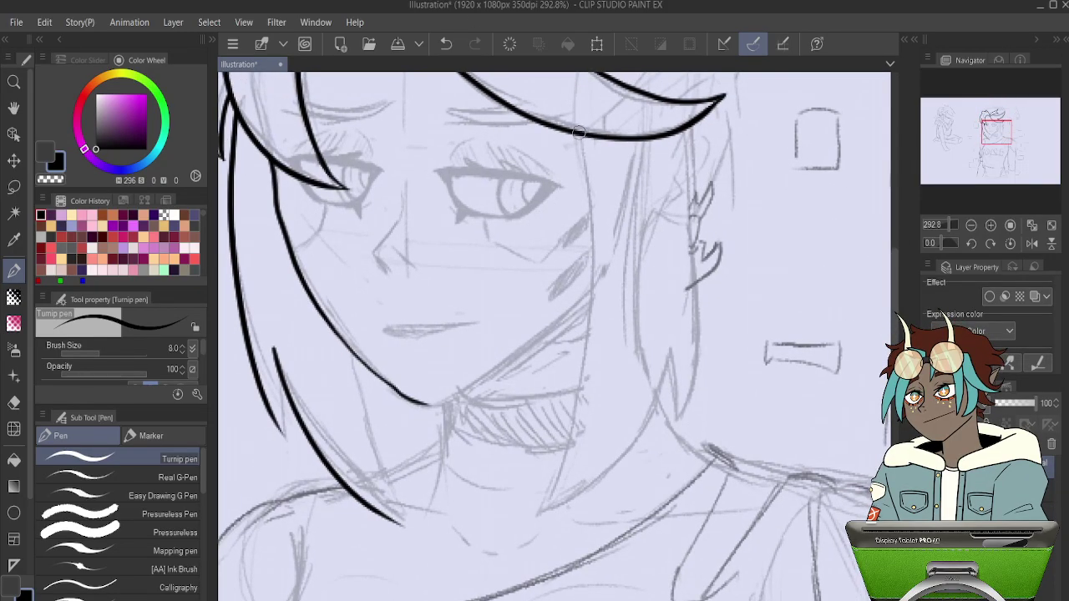
mouse_move(584, 153)
left_mouse_down()
mouse_move(575, 431)
mouse_move(555, 499)
left_mouse_up()
key("ctrl+z")
mouse_move(580, 136)
left_mouse_down()
mouse_move(587, 314)
mouse_move(541, 512)
left_mouse_up()
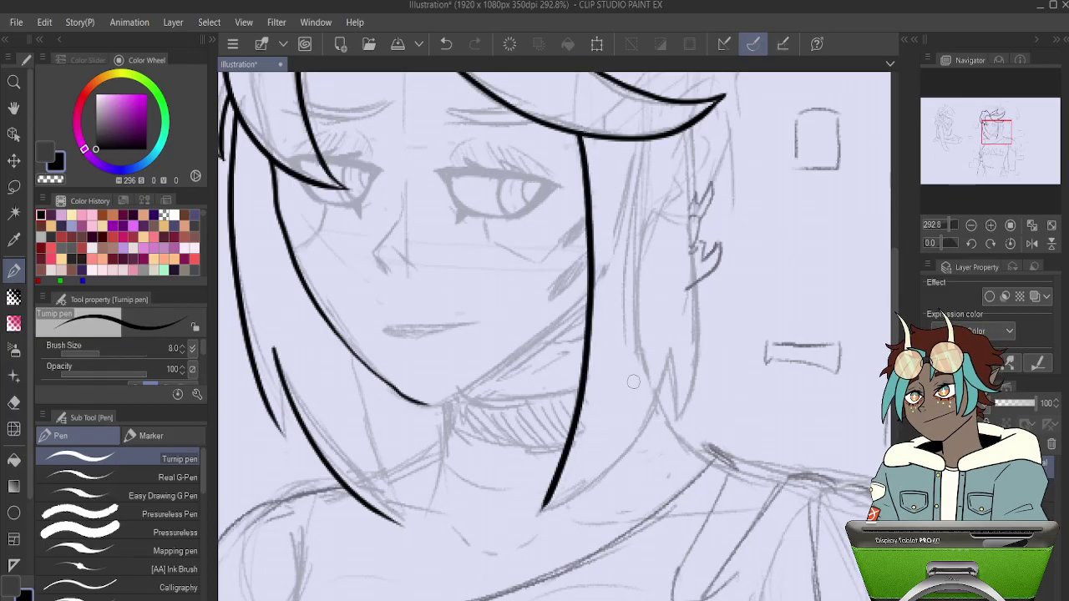
Ink the right jawline from the side lock to the chin and join it smoothly with the left jawline.
scroll(741, 230, "up", 3)
mouse_move(543, 378)
left_mouse_down()
mouse_move(720, 336)
mouse_move(758, 354)
mouse_move(759, 342)
mouse_move(758, 353)
mouse_move(745, 341)
mouse_move(645, 381)
mouse_move(504, 487)
mouse_move(428, 519)
left_mouse_up()
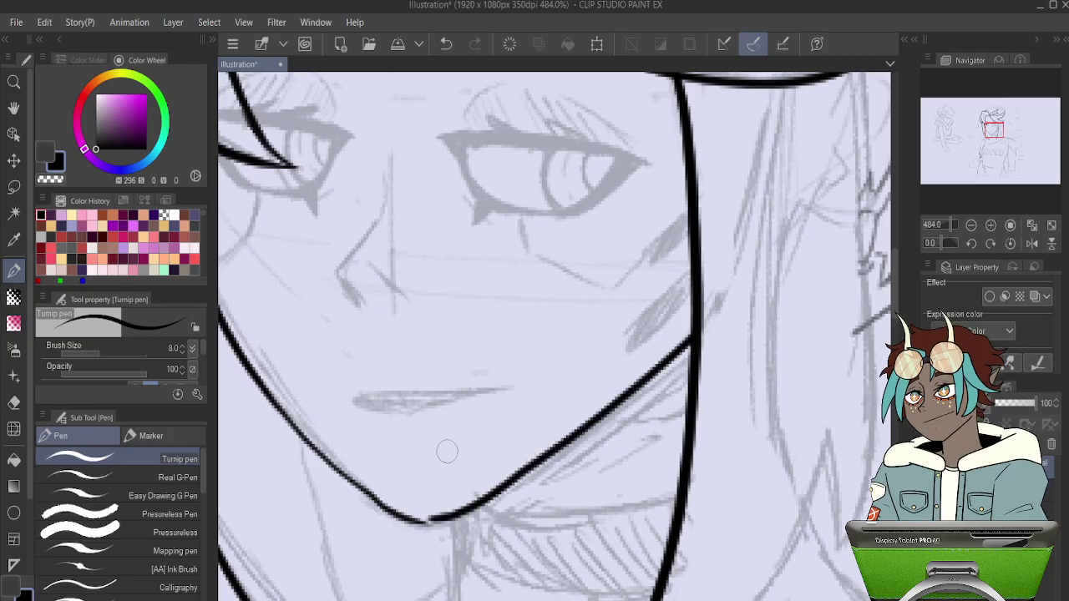
key("ctrl+z")
mouse_move(716, 351)
left_mouse_down()
mouse_move(666, 345)
mouse_move(534, 446)
mouse_move(436, 490)
left_mouse_up()
left_click_drag(375, 337, 417, 376)
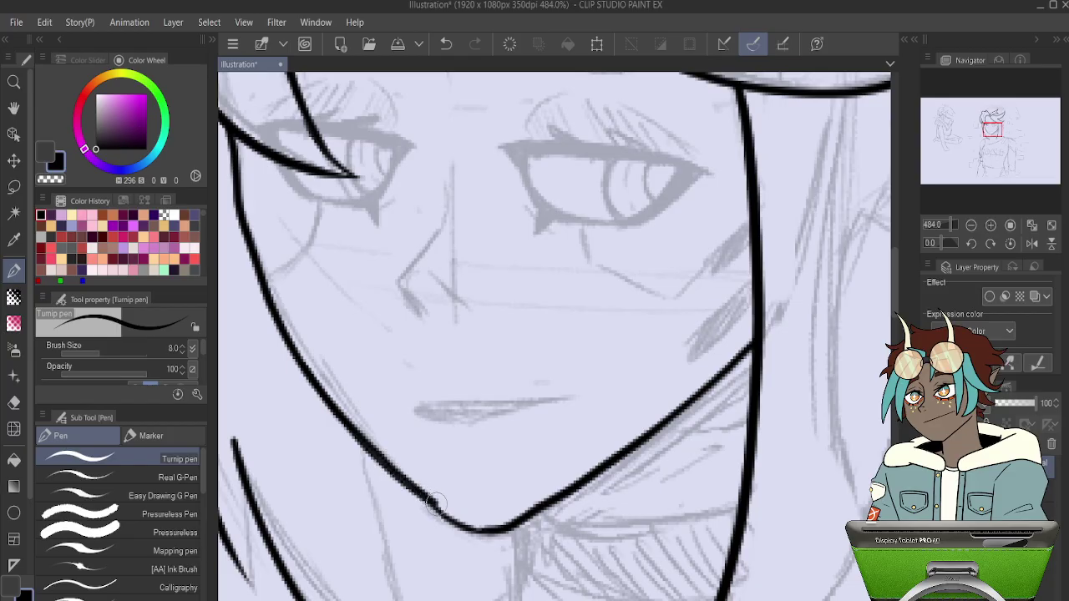
Ink the left side of the neck from the chin to the collarbone, with a small notch at the choker.
scroll(474, 382, "down", 5)
scroll(476, 389, "up", 4)
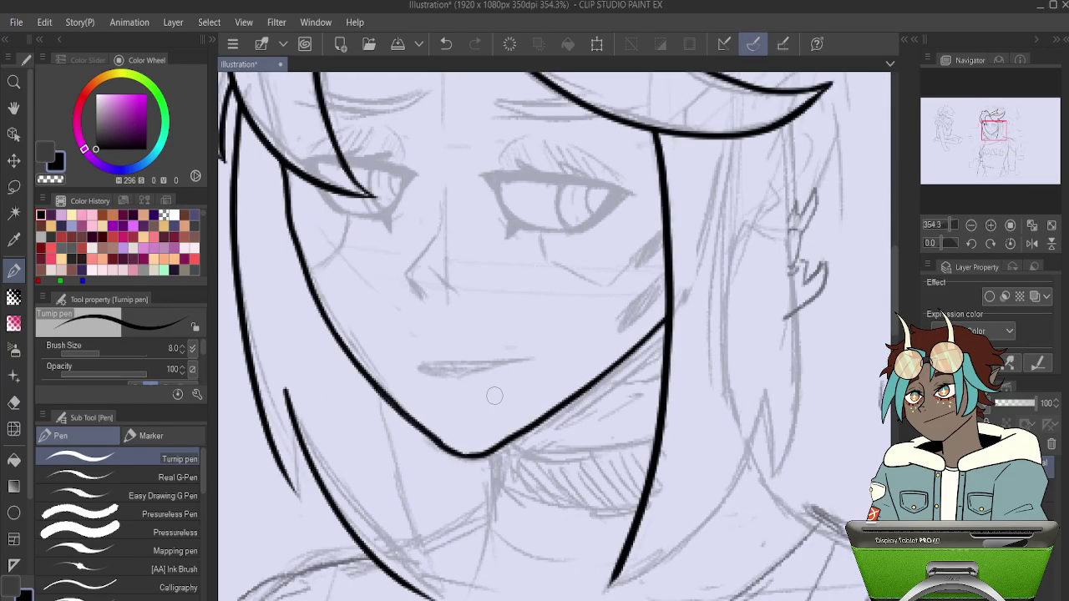
left_click_drag(610, 356, 643, 169)
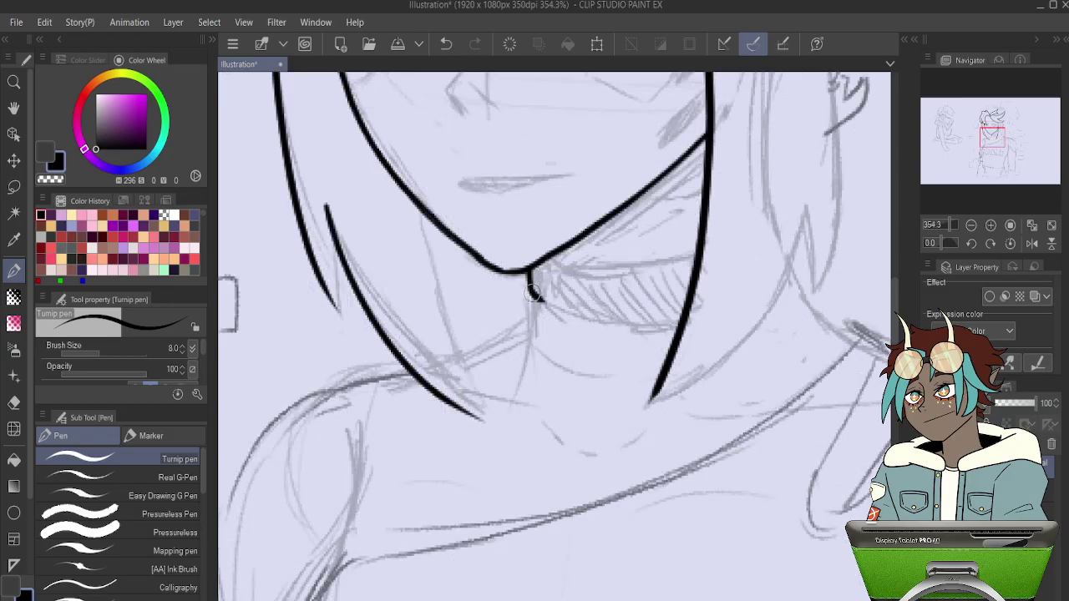
left_click_drag(531, 325, 511, 405)
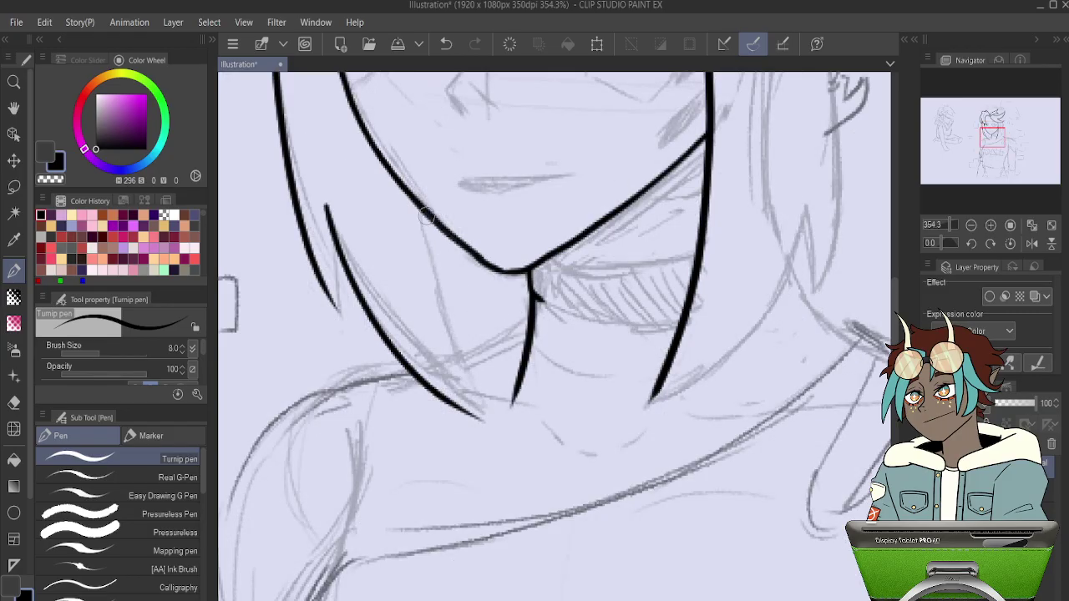
Ink the inner edge of the left side lock from the jawline down to its pointed tip.
left_click_drag(425, 218, 452, 359)
key("ctrl+z")
left_click_drag(425, 210, 489, 422)
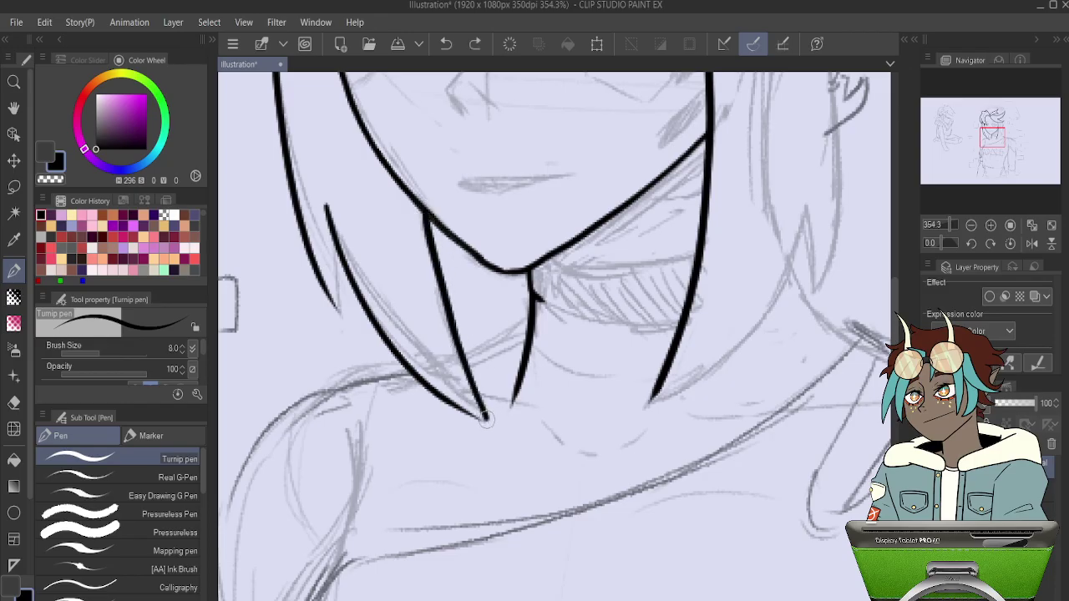
left_click_drag(437, 276, 477, 418)
left_click_drag(450, 343, 464, 364)
key("ctrl+z")
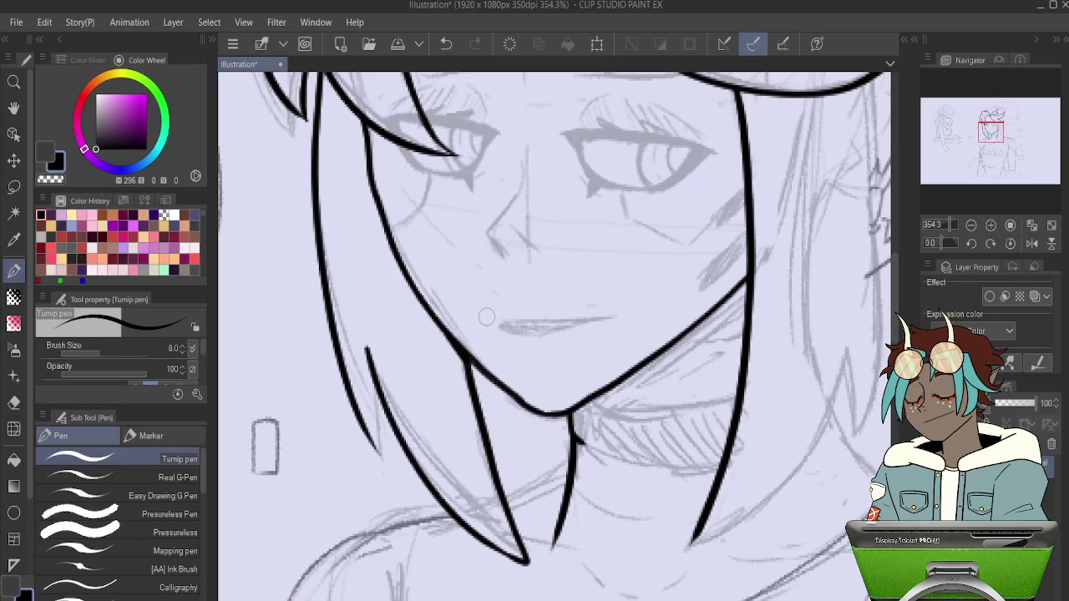
Ink the choker's upper and lower edges across the neck from the right side lock to the left neck line.
scroll(451, 262, "down", 3)
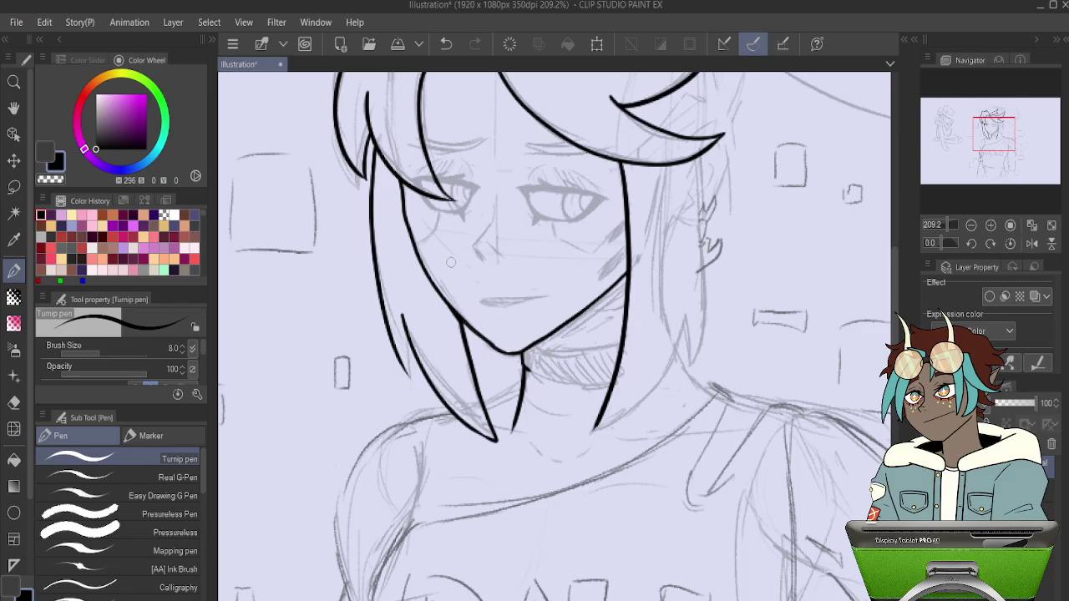
scroll(589, 264, "up", 5)
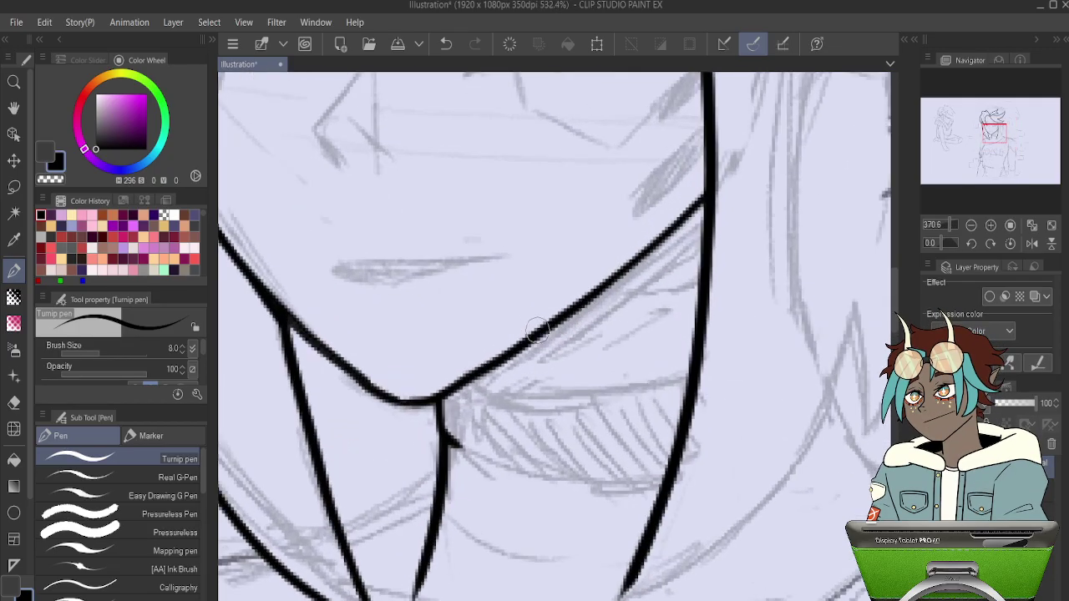
scroll(541, 324, "up", 1)
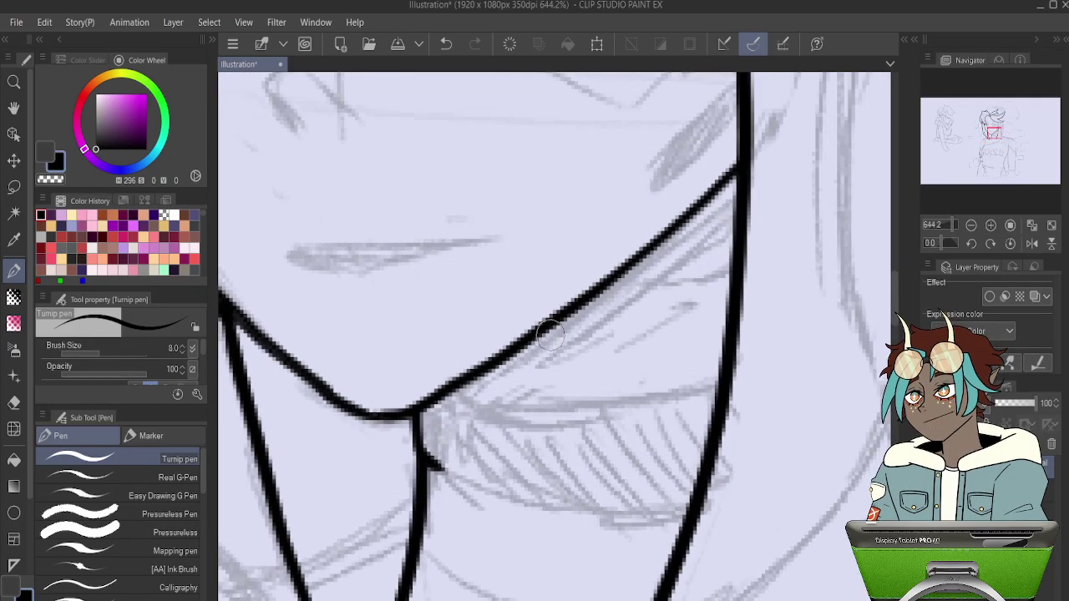
mouse_move(723, 386)
left_mouse_down()
mouse_move(573, 403)
mouse_move(448, 393)
left_mouse_up()
mouse_move(693, 499)
left_mouse_down()
mouse_move(503, 492)
mouse_move(424, 434)
left_mouse_up()
Ink a solid black tapered shadow beneath the right jawline, widest at the side lock and narrowing toward the chin.
mouse_move(741, 163)
left_mouse_down()
mouse_move(557, 318)
mouse_move(467, 367)
left_mouse_up()
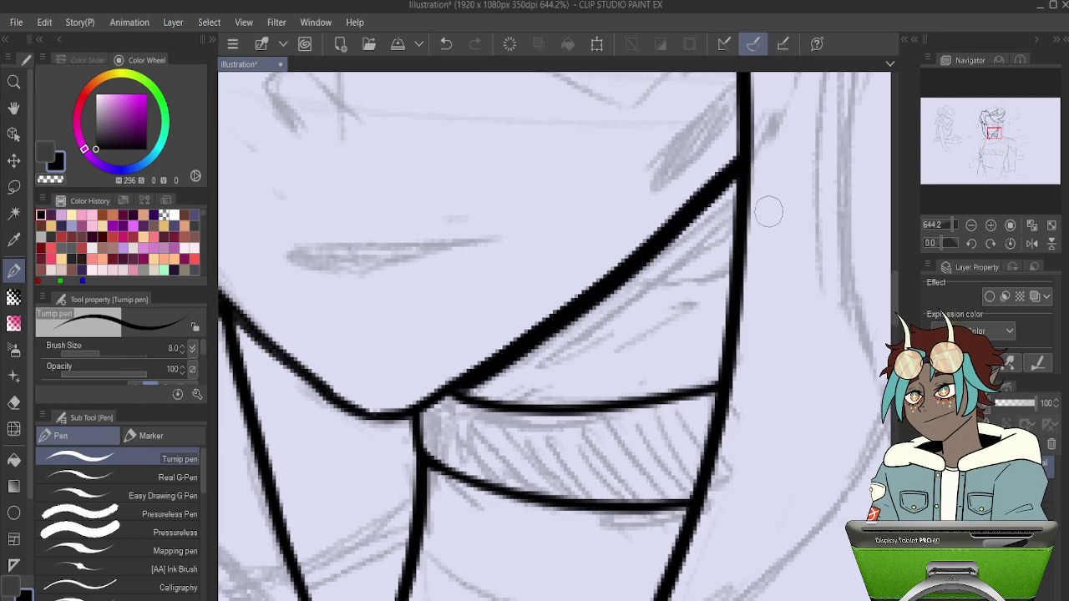
key("ctrl+z")
mouse_move(743, 167)
left_mouse_down()
mouse_move(690, 267)
mouse_move(439, 402)
left_mouse_up()
key("ctrl+z")
mouse_move(739, 173)
left_mouse_down()
mouse_move(693, 263)
mouse_move(452, 393)
left_mouse_up()
key("ctrl+z")
mouse_move(738, 174)
left_mouse_down()
mouse_move(609, 310)
mouse_move(451, 394)
mouse_move(716, 222)
mouse_move(736, 179)
mouse_move(490, 376)
left_mouse_up()
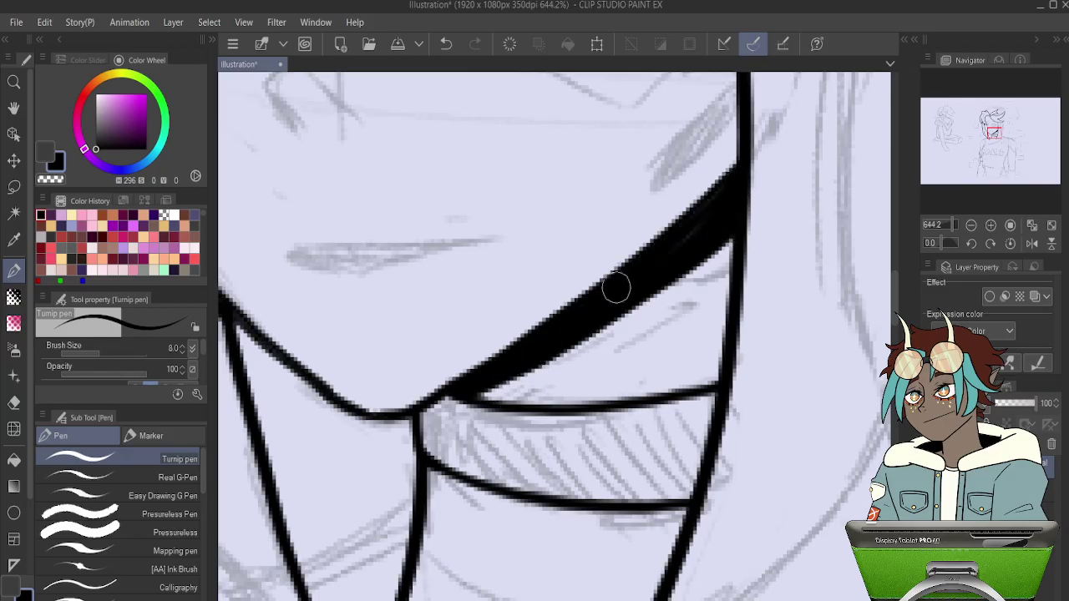
Ink the left shoulder slope from the neck at the choker's lower edge outward behind the side lock.
scroll(616, 287, "down", 6)
scroll(558, 301, "up", 4)
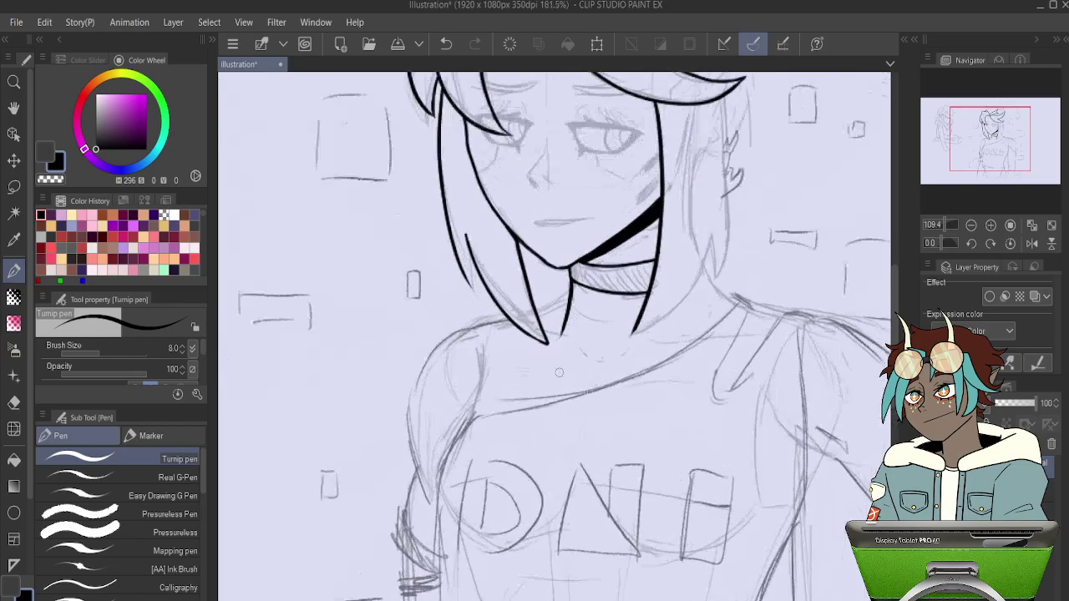
mouse_move(630, 244)
left_mouse_down()
mouse_move(678, 219)
mouse_move(617, 264)
mouse_move(533, 279)
left_mouse_up()
key("ctrl+z")
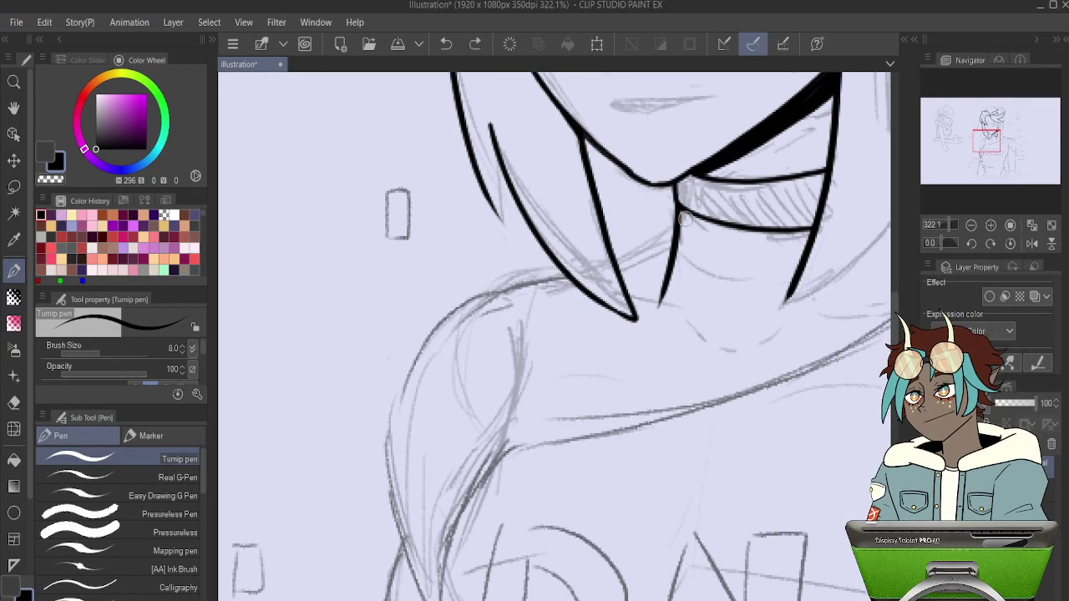
mouse_move(675, 220)
left_mouse_down()
mouse_move(545, 283)
mouse_move(390, 477)
left_mouse_up()
Ink the curved outer edge of the right side lock down to meet its inner edge at the tip.
mouse_move(564, 372)
left_mouse_down()
mouse_move(566, 244)
mouse_move(553, 199)
left_mouse_up()
left_click_drag(469, 97, 462, 219)
left_click_drag(670, 158, 280, 379)
mouse_move(556, 171)
left_mouse_down()
mouse_move(526, 374)
mouse_move(583, 356)
left_mouse_up()
mouse_move(550, 267)
left_mouse_down()
mouse_move(493, 389)
mouse_move(441, 433)
mouse_move(406, 449)
left_mouse_up()
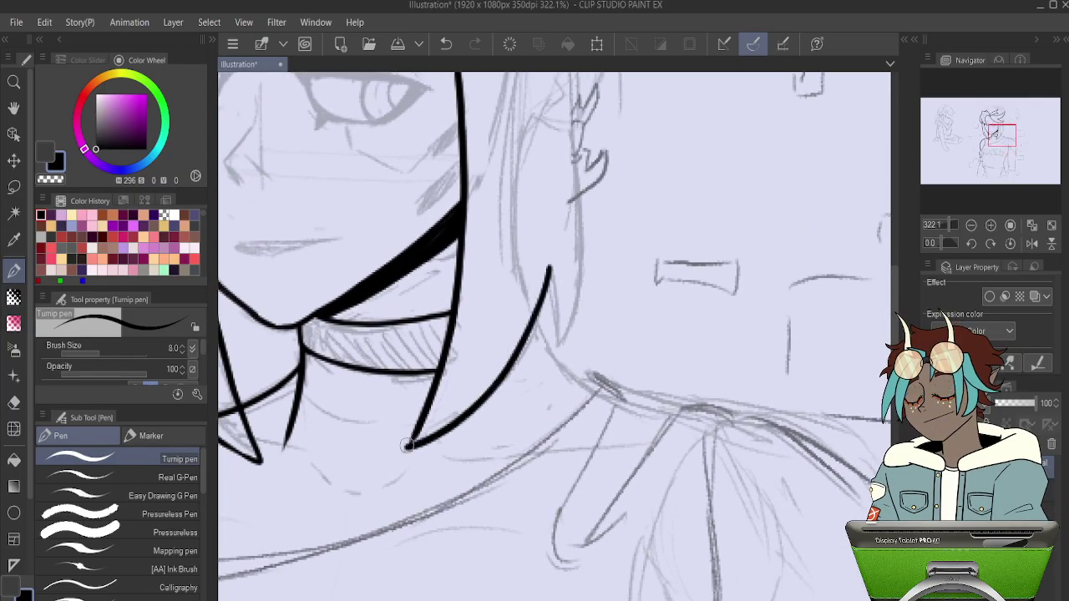
left_click_drag(603, 234, 537, 410)
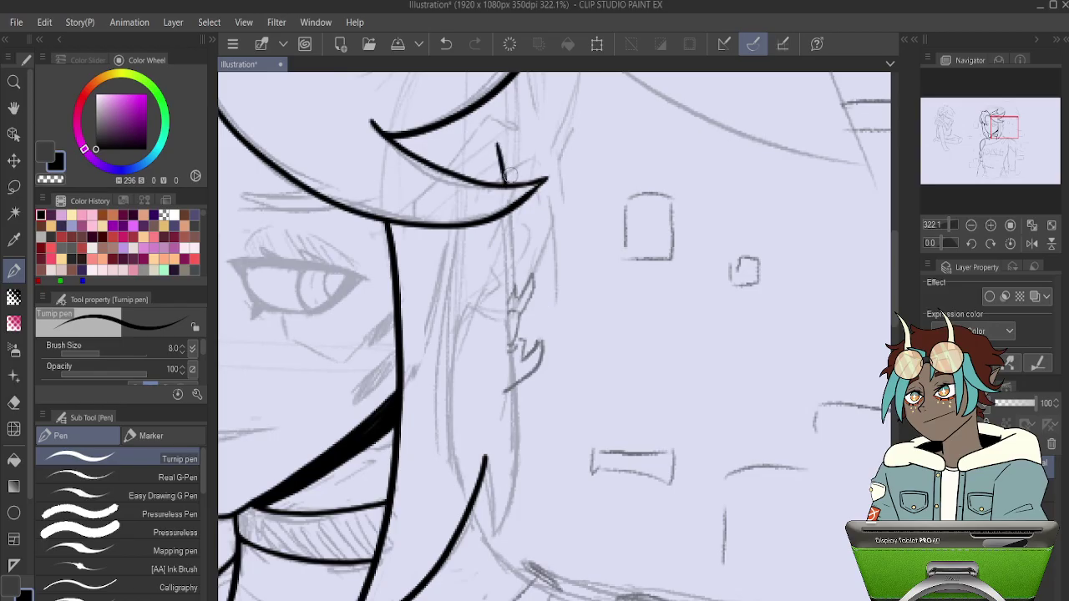
left_click_drag(504, 209, 488, 568)
key("ctrl+z")
mouse_move(490, 145)
left_mouse_down()
mouse_move(511, 274)
mouse_move(512, 483)
left_mouse_up()
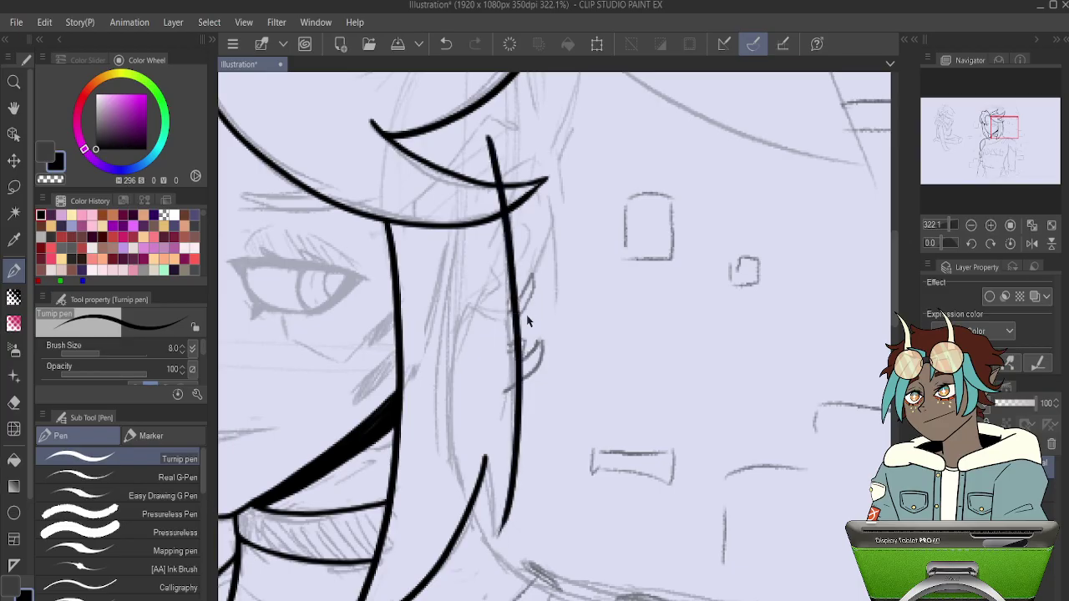
key("ctrl+z")
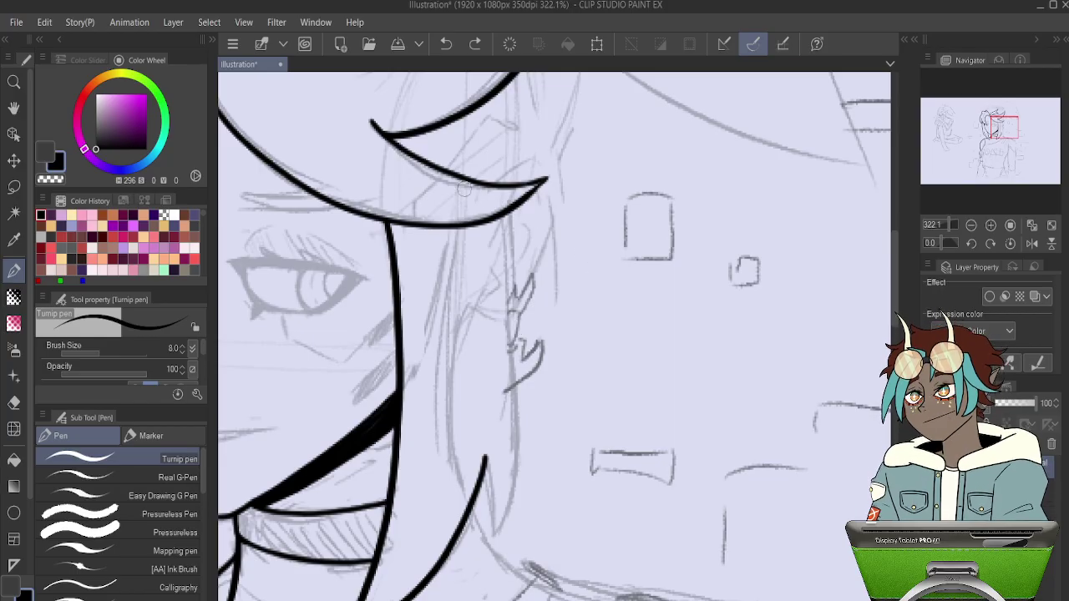
mouse_move(485, 155)
left_mouse_down()
mouse_move(524, 409)
mouse_move(511, 534)
left_mouse_up()
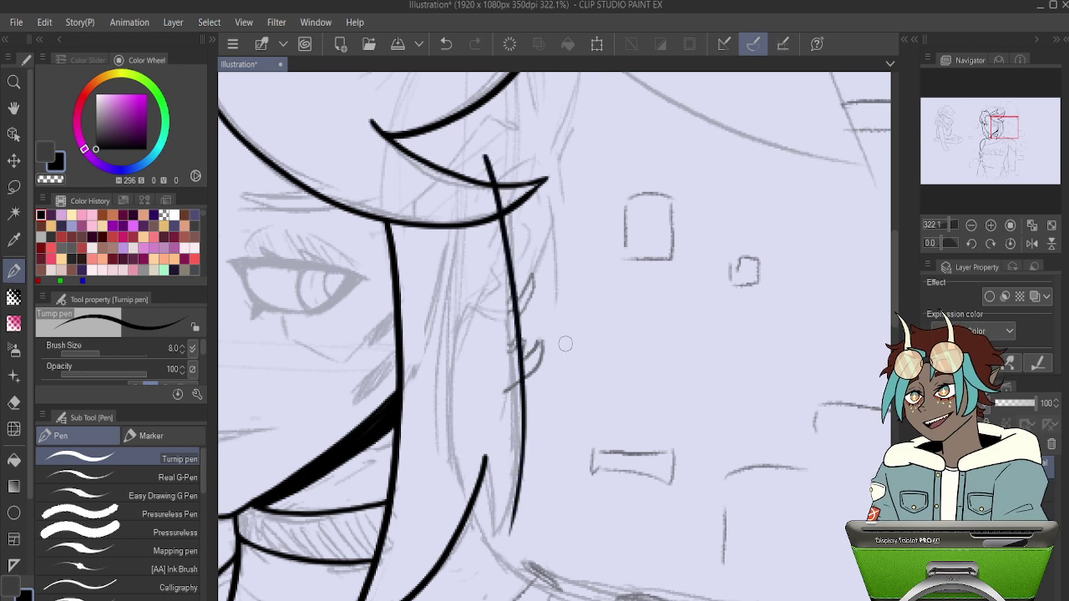
key("ctrl+z")
mouse_move(485, 157)
left_mouse_down()
mouse_move(511, 288)
mouse_move(495, 544)
left_mouse_up()
key("ctrl+z")
mouse_move(482, 157)
left_mouse_down()
mouse_move(516, 274)
mouse_move(517, 458)
mouse_move(501, 535)
left_mouse_up()
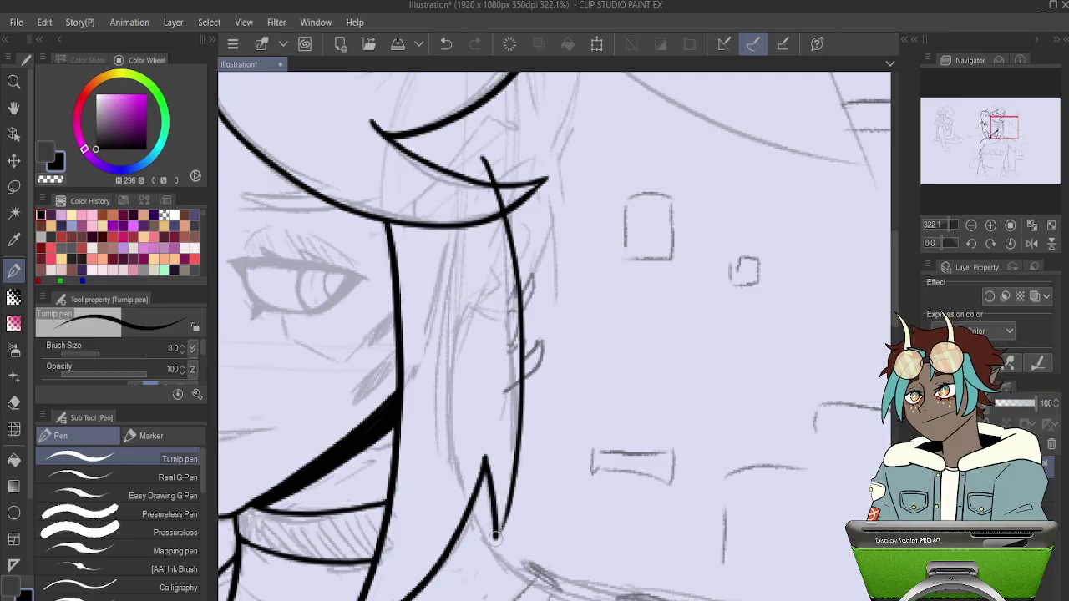
mouse_move(618, 304)
left_mouse_down()
mouse_move(619, 384)
mouse_move(664, 263)
left_mouse_up()
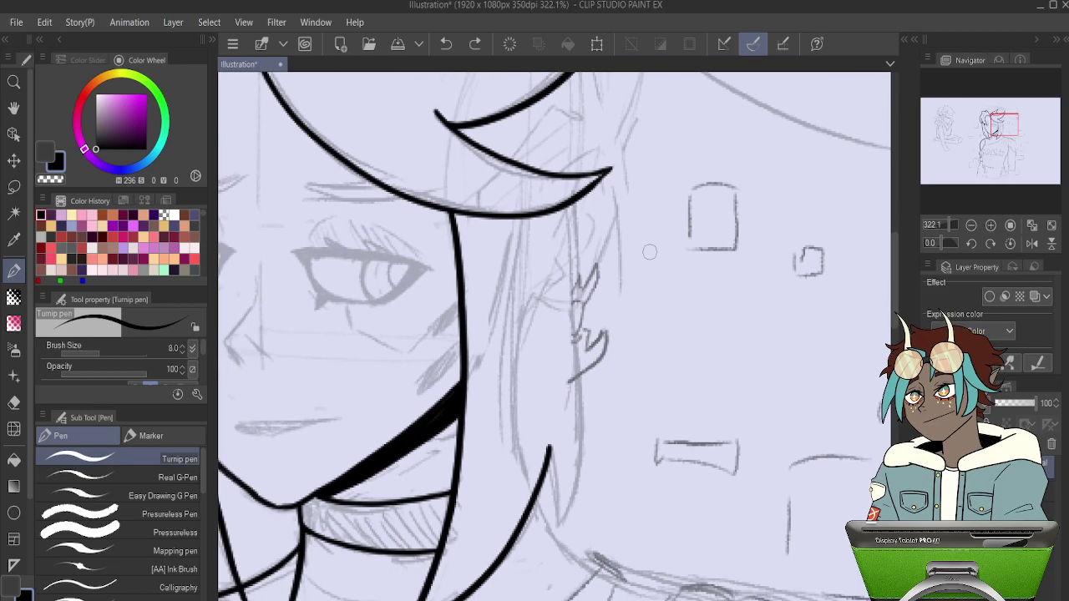
Ink the outer edge of the right hair section from the fringe down and close its small point beside the front lock.
mouse_move(556, 155)
left_mouse_down()
mouse_move(576, 390)
mouse_move(551, 528)
left_mouse_up()
key("ctrl+z")
mouse_move(554, 152)
left_mouse_down()
mouse_move(578, 354)
mouse_move(575, 486)
mouse_move(563, 516)
left_mouse_up()
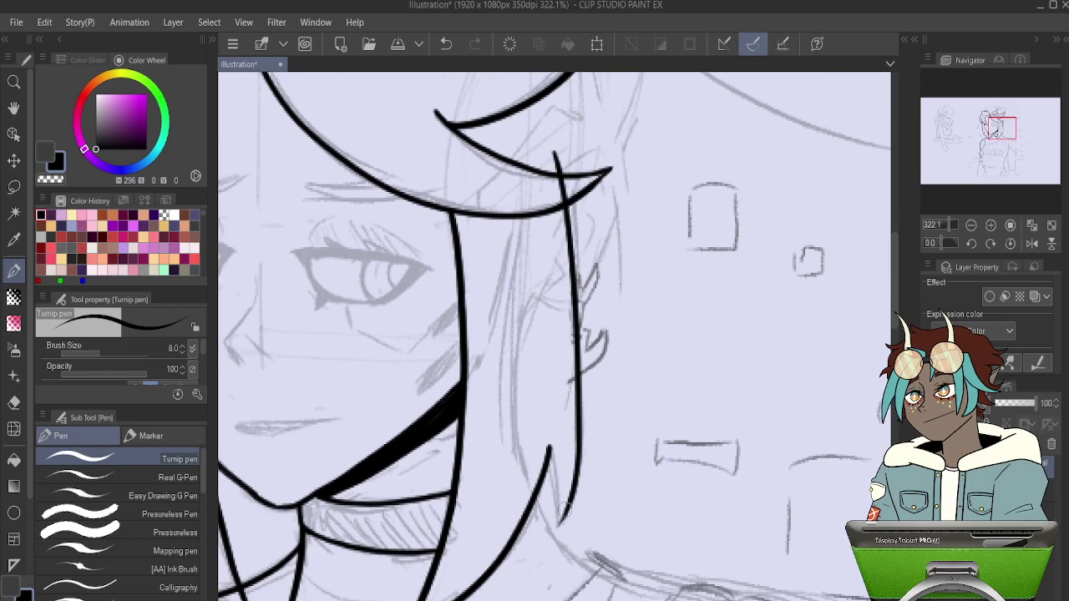
left_click_drag(554, 478, 561, 528)
key("ctrl+z")
left_click_drag(553, 479, 557, 529)
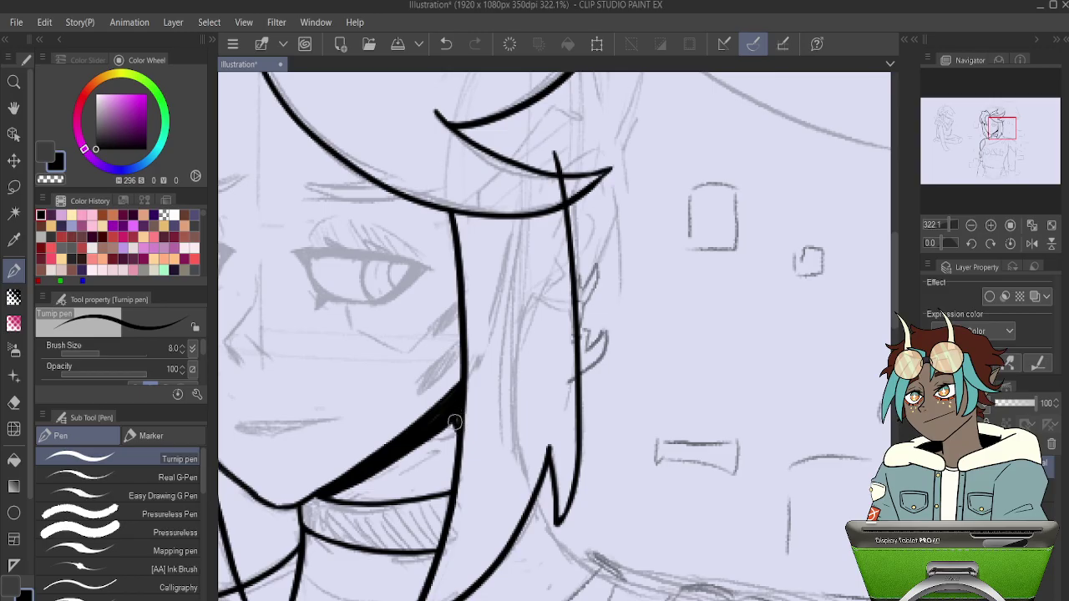
Ink the thick upper lash line of the right eye from its inner to its outer corner.
scroll(476, 431, "down", 4)
scroll(413, 315, "up", 3)
scroll(413, 316, "up", 5)
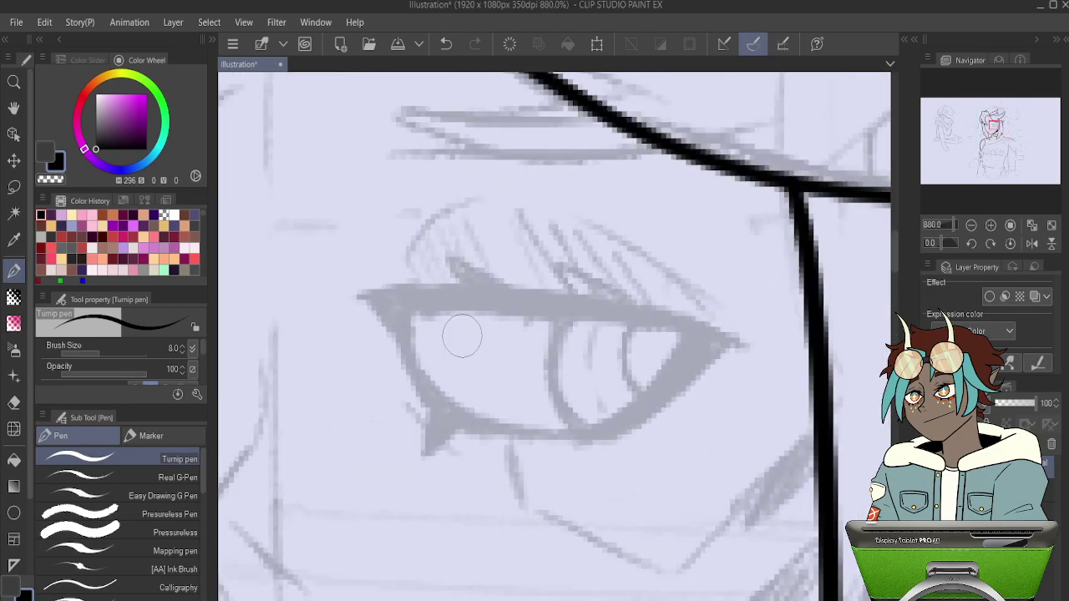
mouse_move(354, 296)
left_mouse_down()
mouse_move(565, 293)
mouse_move(752, 334)
left_mouse_up()
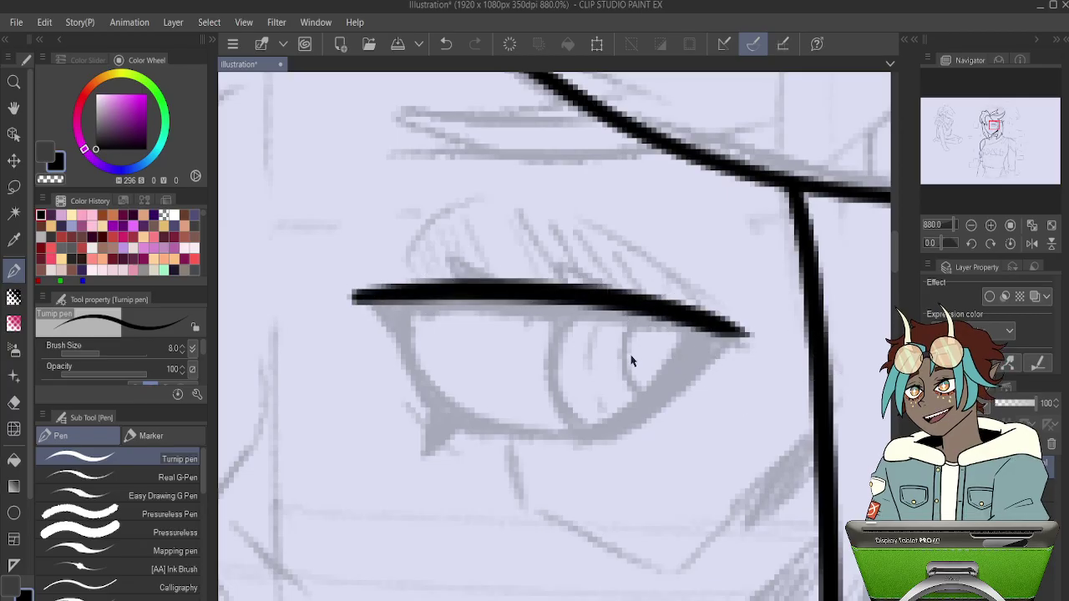
key("ctrl+z")
mouse_move(351, 295)
left_mouse_down()
mouse_move(471, 289)
mouse_move(675, 315)
mouse_move(751, 343)
mouse_move(589, 434)
mouse_move(458, 430)
left_mouse_up()
Ink the right eye's inner corner and lower lid, and fill the thick wedge at the outer corner.
mouse_move(362, 304)
left_mouse_down()
mouse_move(415, 394)
mouse_move(493, 445)
left_mouse_up()
key("ctrl+z")
mouse_move(362, 304)
left_mouse_down()
mouse_move(421, 393)
mouse_move(506, 447)
left_mouse_up()
key("ctrl+z")
mouse_move(360, 300)
left_mouse_down()
mouse_move(425, 392)
mouse_move(493, 443)
left_mouse_up()
mouse_move(687, 333)
left_mouse_down()
mouse_move(620, 406)
mouse_move(685, 337)
mouse_move(654, 388)
mouse_move(604, 433)
left_mouse_up()
key("ctrl+z")
key("ctrl+z")
mouse_move(656, 410)
left_mouse_down()
mouse_move(696, 335)
mouse_move(720, 342)
mouse_move(684, 374)
mouse_move(719, 340)
mouse_move(553, 309)
mouse_move(423, 306)
mouse_move(411, 324)
mouse_move(413, 371)
mouse_move(432, 359)
mouse_move(408, 348)
mouse_move(374, 299)
mouse_move(414, 308)
mouse_move(404, 322)
mouse_move(403, 310)
mouse_move(453, 299)
mouse_move(400, 309)
mouse_move(431, 298)
mouse_move(559, 297)
mouse_move(694, 331)
left_mouse_up()
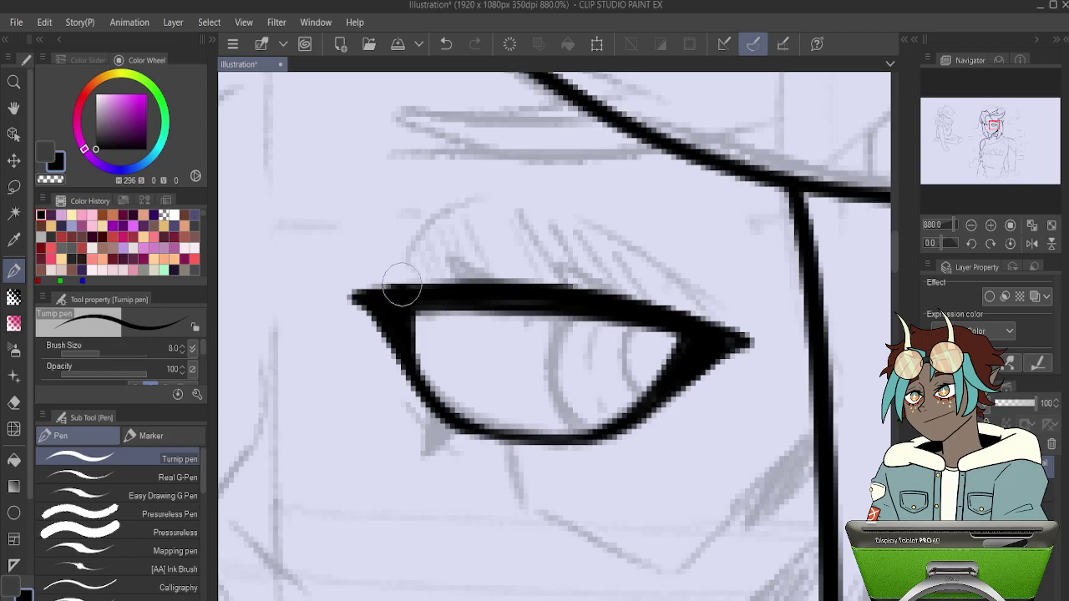
Add two lash spikes above the right eye and one below its inner lower lid.
mouse_move(447, 255)
left_mouse_down()
mouse_move(499, 284)
mouse_move(494, 292)
left_mouse_up()
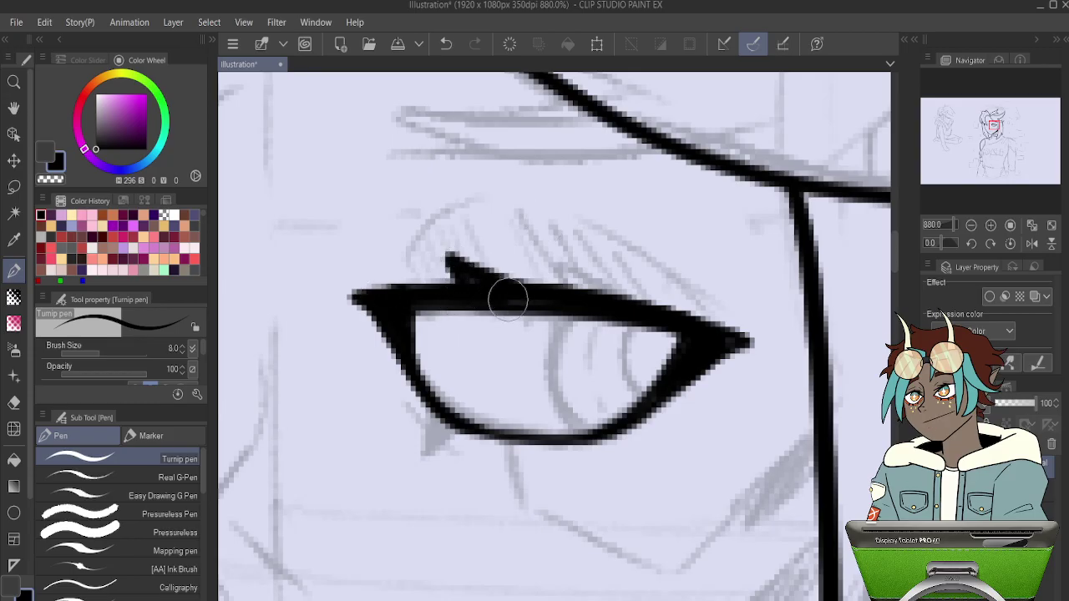
left_click_drag(550, 266, 659, 320)
mouse_move(432, 412)
left_mouse_down()
mouse_move(428, 458)
mouse_move(434, 438)
left_mouse_up()
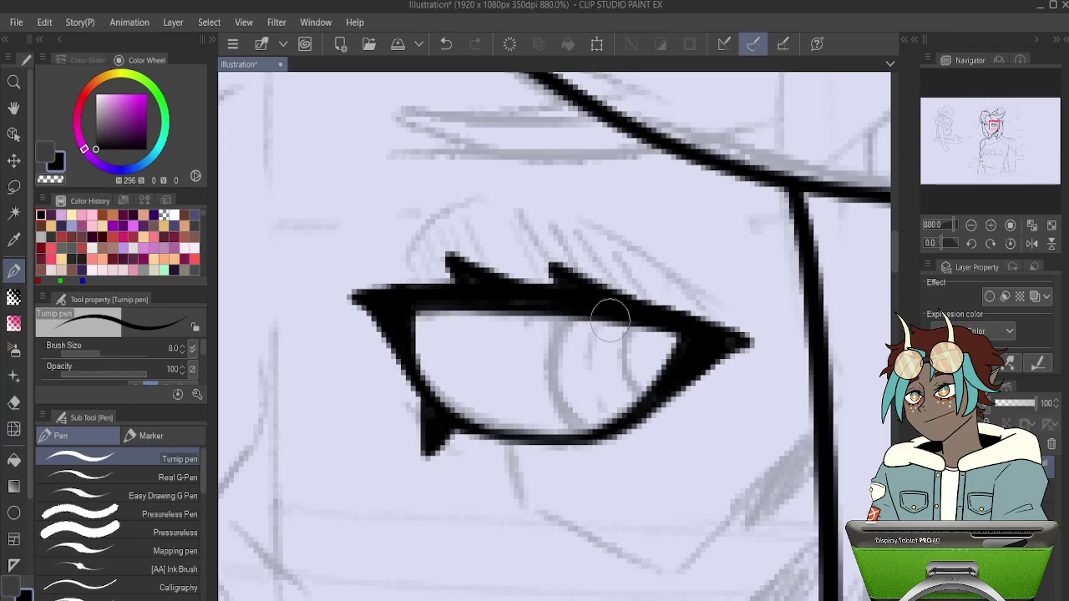
Ink the right eye's iris outline and pupil curve with short detail strokes between them.
mouse_move(581, 309)
left_mouse_down()
mouse_move(558, 407)
mouse_move(642, 422)
mouse_move(630, 329)
left_mouse_up()
key("ctrl+z")
left_click_drag(642, 394, 623, 331)
left_click_drag(607, 420, 595, 391)
left_click_drag(591, 347, 598, 322)
Ink the right eyelid crease as two thin arcs, one above the inner corner and one descending to the outer corner.
left_click_drag(394, 267, 465, 198)
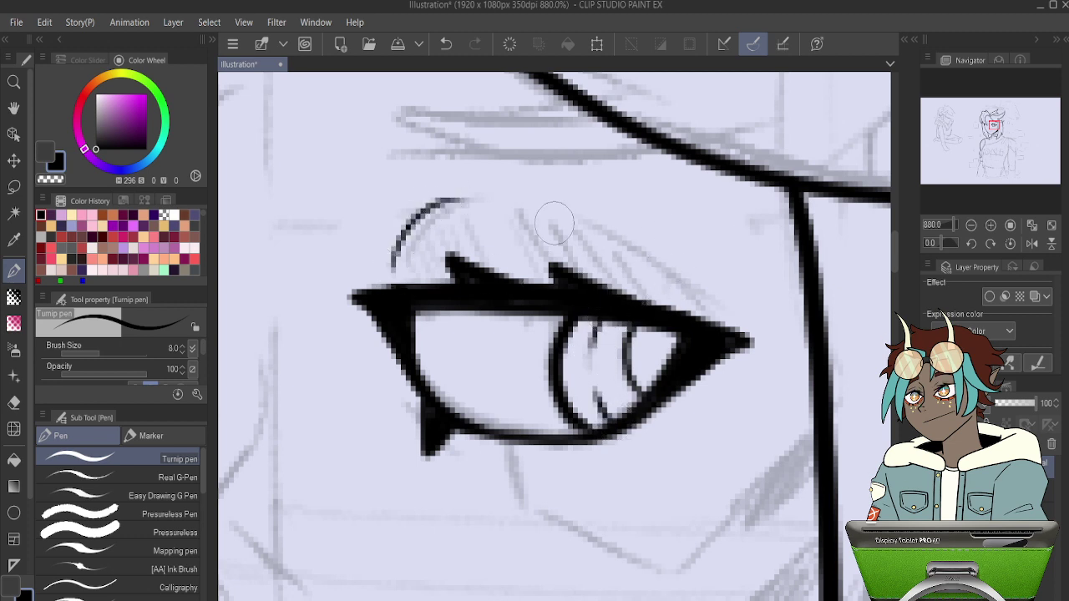
key("ctrl+z")
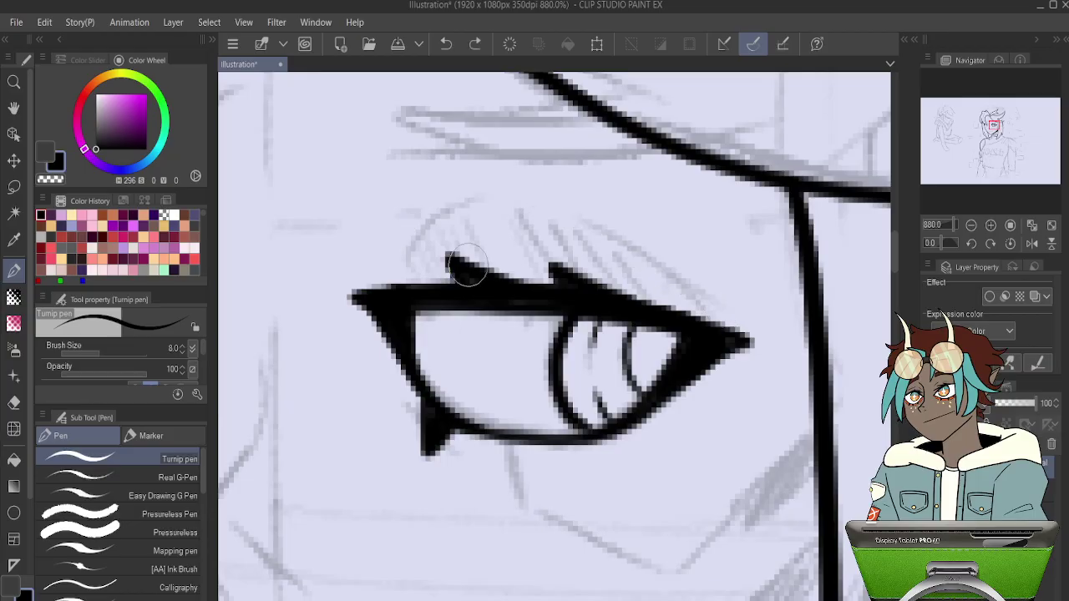
left_click_drag(386, 254, 442, 194)
left_click_drag(518, 195, 702, 312)
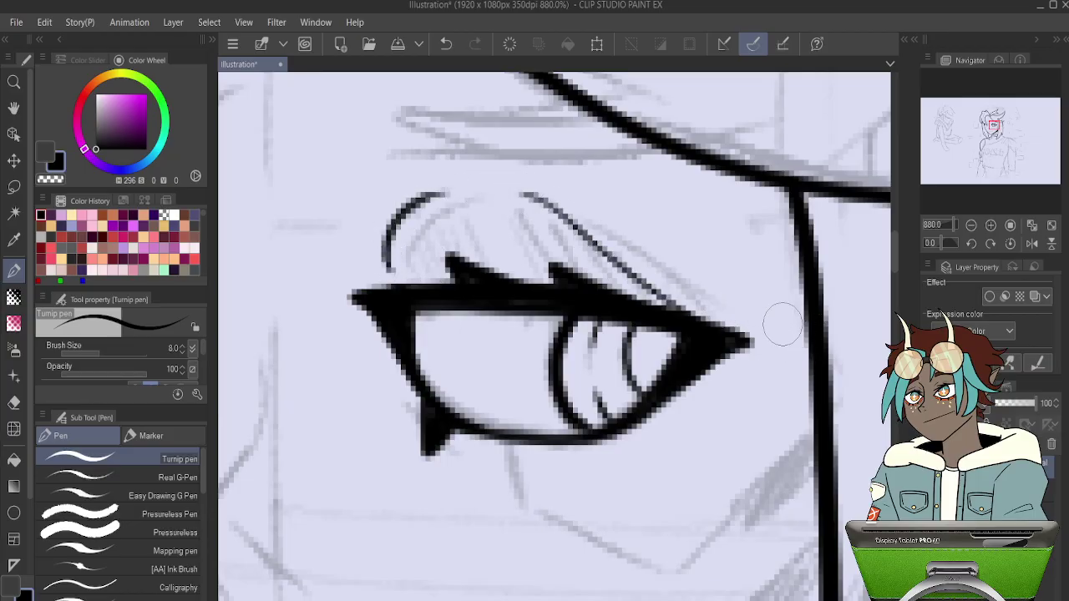
key("ctrl+z")
key("ctrl+z")
left_click_drag(384, 278, 445, 200)
left_click_drag(538, 202, 745, 331)
key("ctrl+z")
left_click_drag(535, 200, 710, 319)
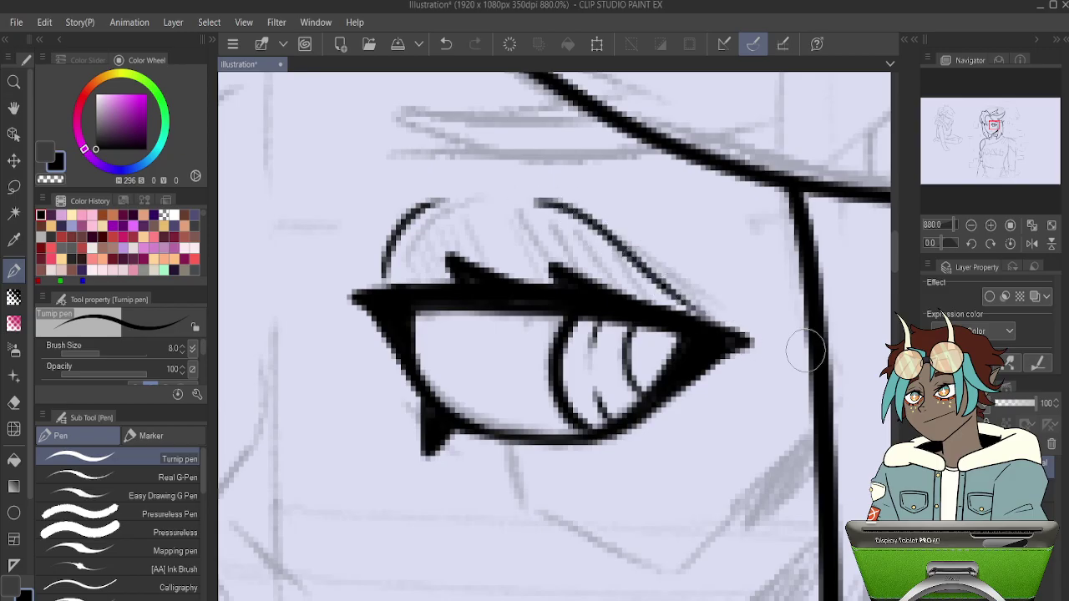
Ink the right eyebrow's upper and lower edges from its inner point to the fringe line.
left_click_drag(453, 244, 518, 359)
mouse_move(751, 268)
left_mouse_down()
mouse_move(619, 271)
mouse_move(510, 247)
mouse_move(463, 216)
mouse_move(628, 210)
left_mouse_up()
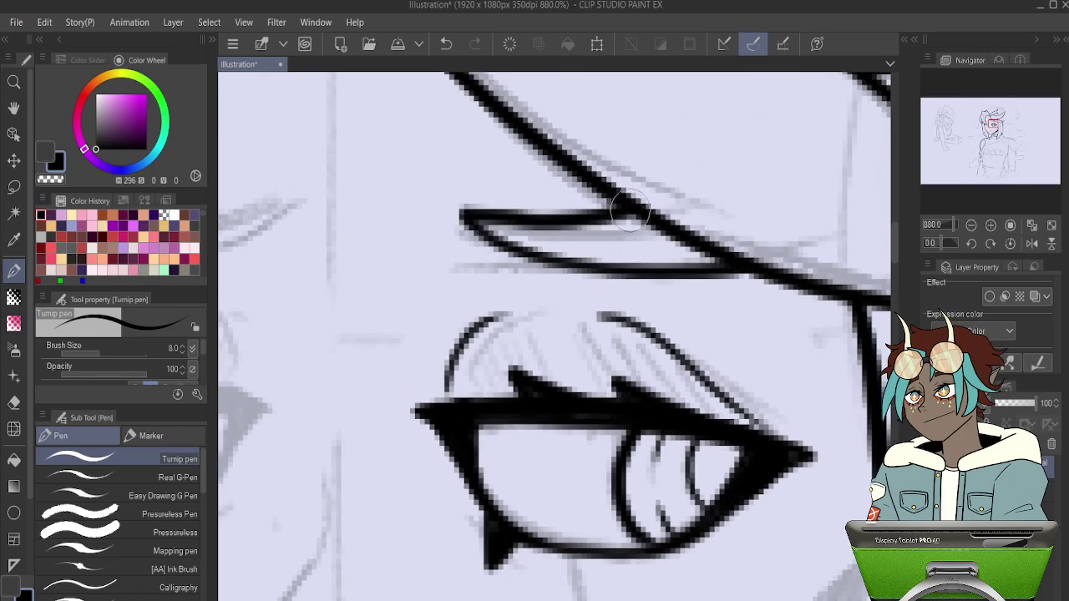
key("ctrl+z")
mouse_move(743, 267)
left_mouse_down()
mouse_move(683, 278)
mouse_move(569, 267)
mouse_move(473, 226)
mouse_move(468, 213)
mouse_move(565, 219)
mouse_move(669, 207)
left_mouse_up()
Ink the left eyebrow as two curved edges running from its inner point to the front lock.
left_click_drag(522, 224, 694, 266)
mouse_move(605, 250)
left_mouse_down()
mouse_move(711, 239)
mouse_move(672, 218)
mouse_move(753, 265)
left_mouse_up()
mouse_move(598, 267)
left_mouse_down()
mouse_move(546, 296)
mouse_move(465, 314)
mouse_move(346, 313)
left_mouse_up()
mouse_move(594, 266)
left_mouse_down()
mouse_move(445, 285)
mouse_move(324, 261)
left_mouse_up()
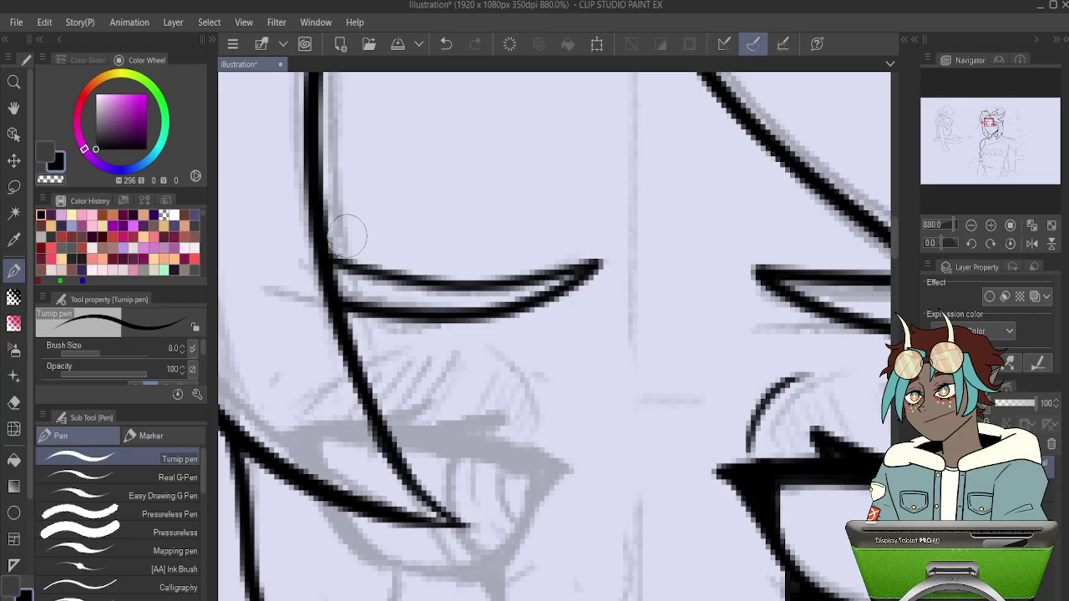
Ink the left eye's visible upper lash line, lower lid and lash spikes around the front lock.
left_click_drag(562, 351, 664, 190)
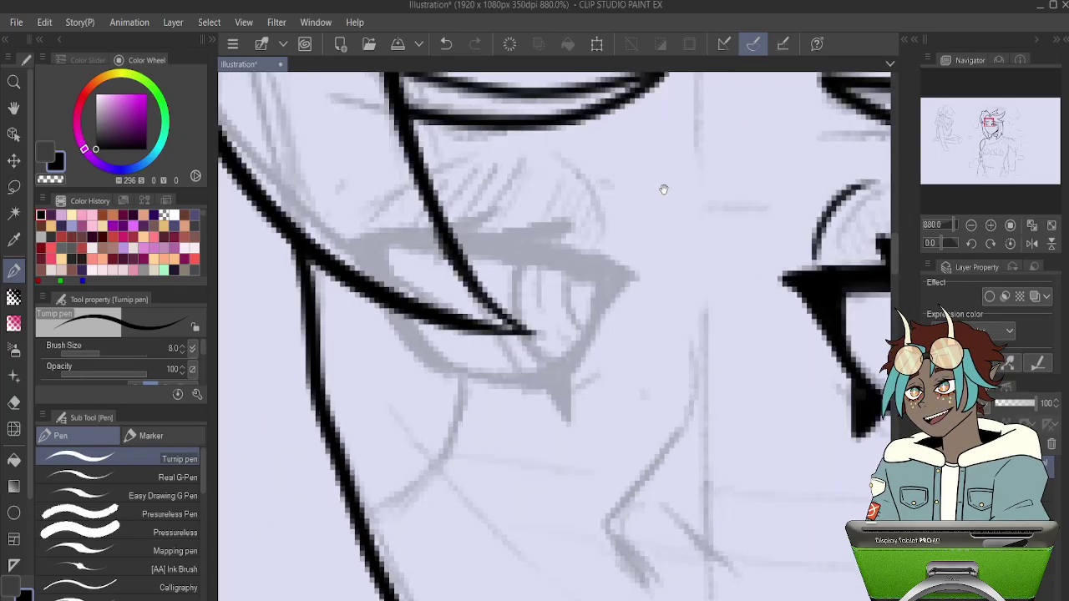
left_click_drag(634, 273, 466, 232)
mouse_move(627, 276)
left_mouse_down()
mouse_move(573, 368)
mouse_move(509, 384)
mouse_move(401, 339)
mouse_move(414, 321)
mouse_move(470, 374)
left_mouse_up()
mouse_move(541, 383)
left_mouse_down()
mouse_move(553, 401)
mouse_move(566, 366)
left_mouse_up()
mouse_move(626, 272)
left_mouse_down()
mouse_move(447, 227)
mouse_move(613, 279)
mouse_move(544, 243)
left_mouse_up()
mouse_move(459, 226)
left_mouse_down()
mouse_move(530, 236)
mouse_move(516, 241)
mouse_move(589, 274)
left_mouse_up()
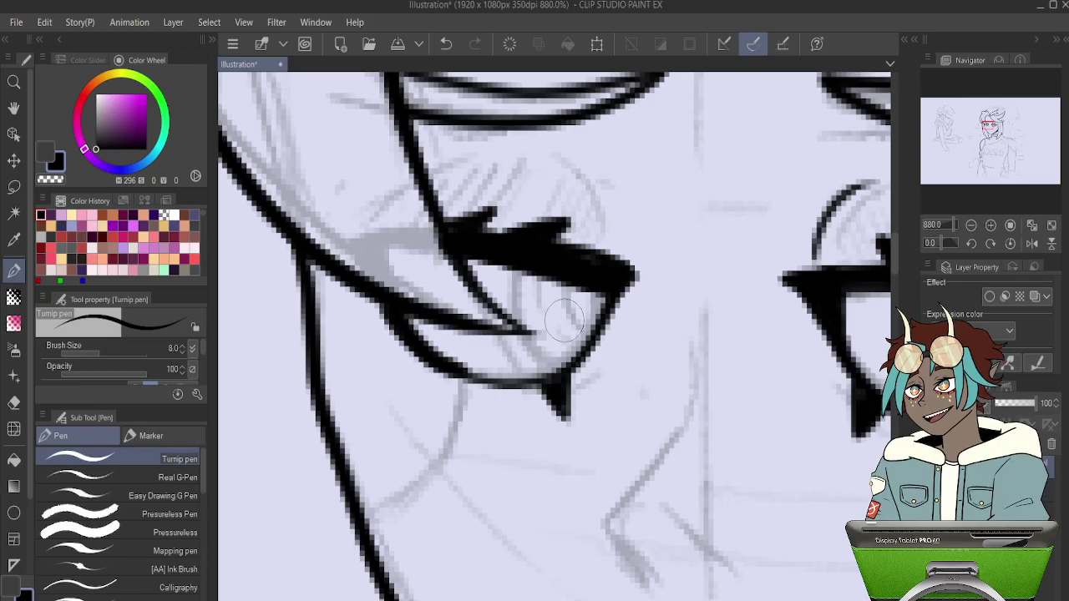
Ink the pupil curve and iris outline in the visible part of the left eye.
mouse_move(589, 280)
left_mouse_down()
mouse_move(562, 339)
mouse_move(569, 324)
left_mouse_up()
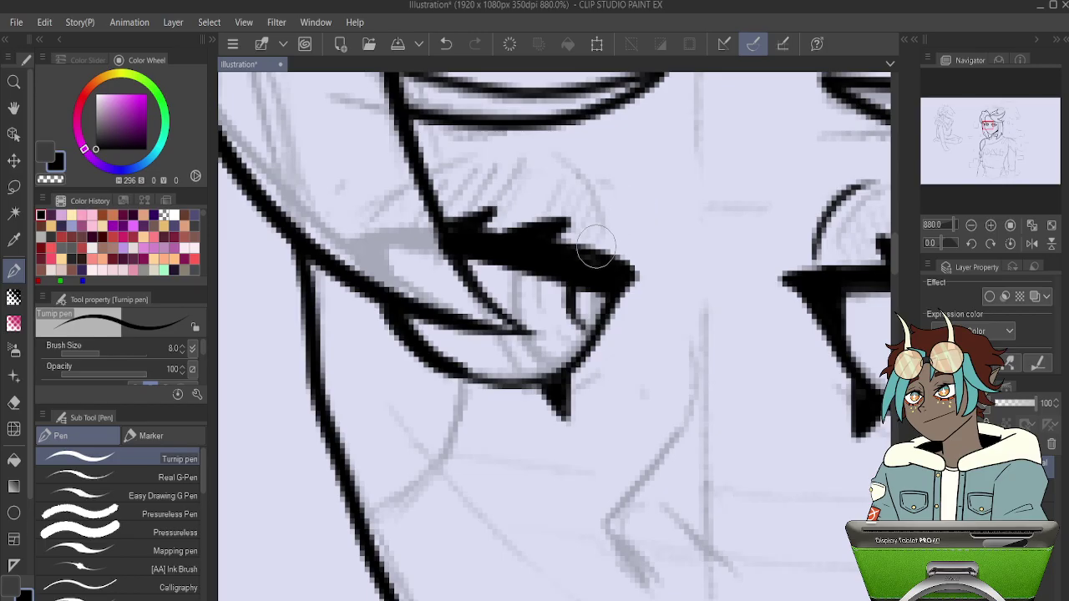
key("ctrl+z")
left_click_drag(568, 286, 593, 333)
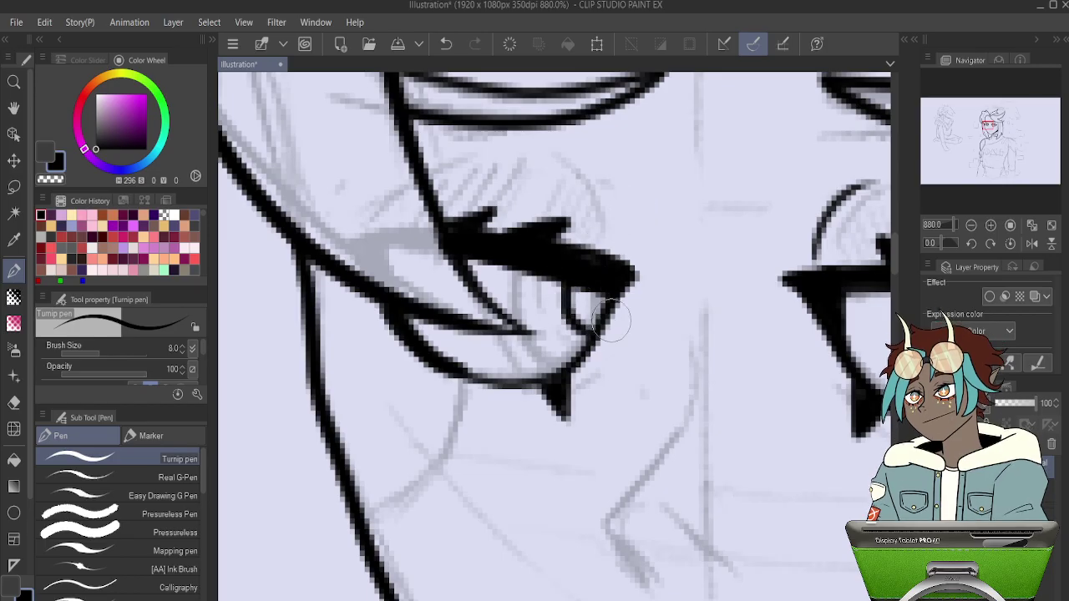
mouse_move(513, 278)
left_mouse_down()
mouse_move(508, 314)
mouse_move(508, 304)
mouse_move(578, 360)
left_mouse_up()
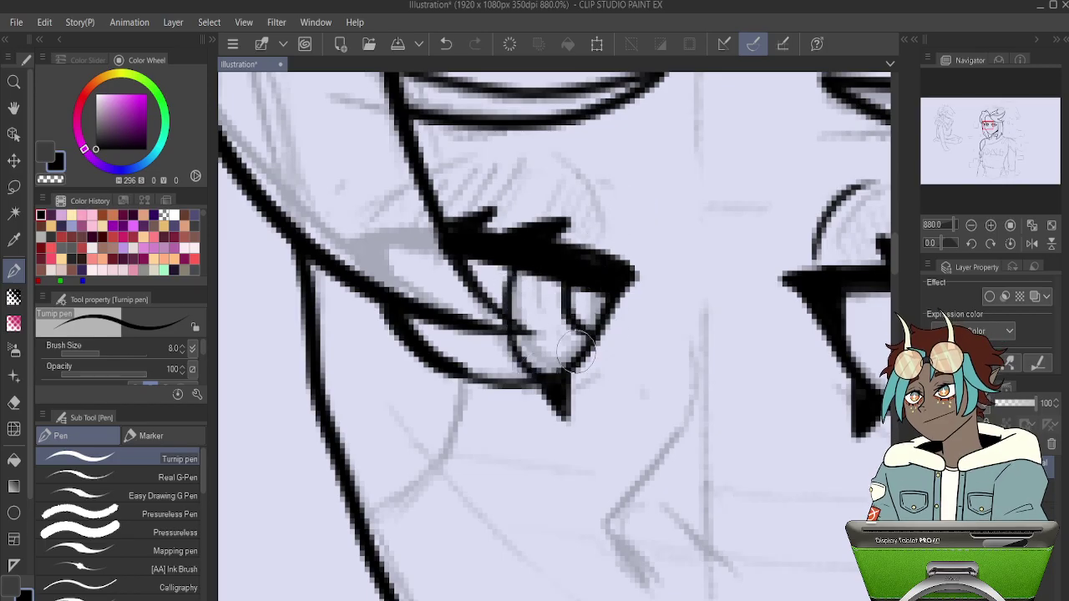
key("ctrl+z")
mouse_move(522, 265)
left_mouse_down()
mouse_move(511, 313)
mouse_move(557, 386)
left_mouse_up()
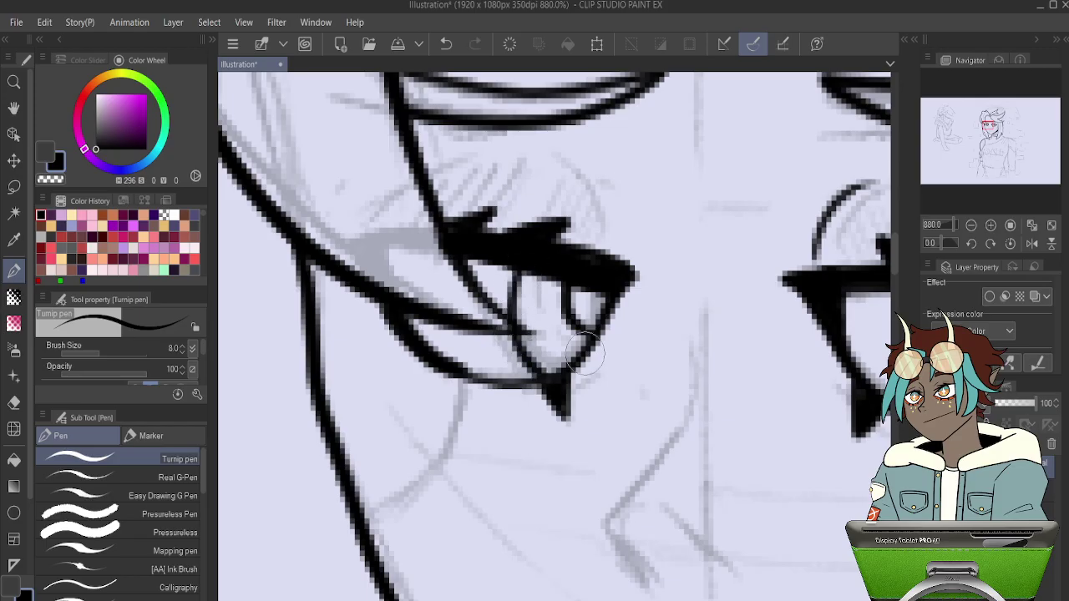
Add short detail lines inside the left eye's iris and ink the curved eyelid crease above it.
left_click_drag(552, 342, 560, 354)
mouse_move(473, 203)
left_mouse_down()
mouse_move(491, 263)
mouse_move(618, 249)
mouse_move(636, 308)
left_mouse_up()
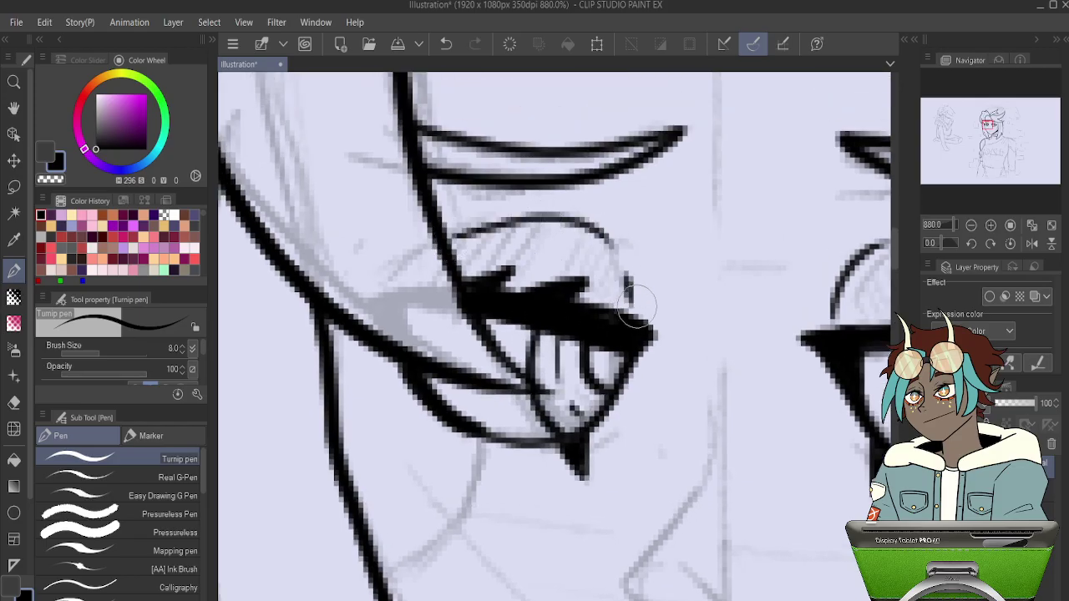
scroll(637, 307, "down", 10)
scroll(740, 342, "up", 6)
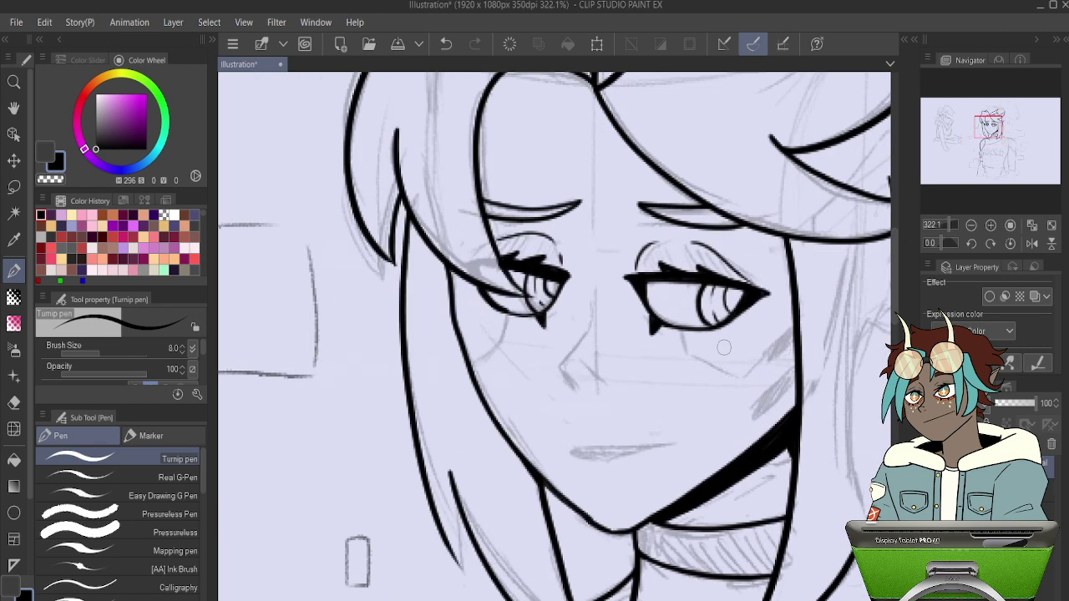
Ink the nose as one line from the bridge to the underside of the tip, with a thin nostril line.
scroll(612, 329, "down", 2)
scroll(531, 261, "up", 2)
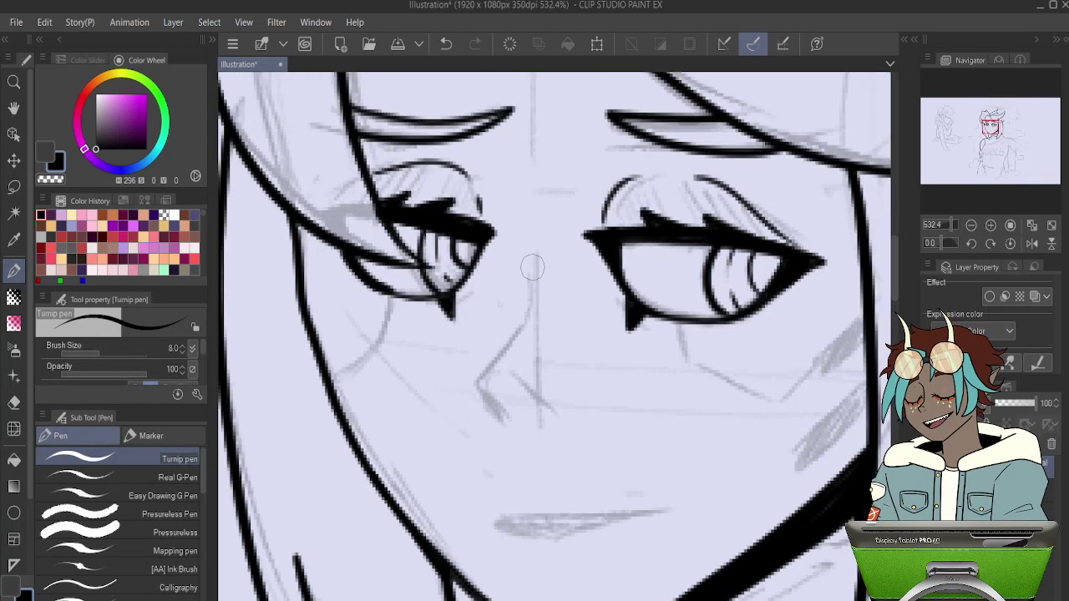
mouse_move(528, 240)
left_mouse_down()
mouse_move(523, 315)
mouse_move(483, 402)
mouse_move(501, 422)
left_mouse_up()
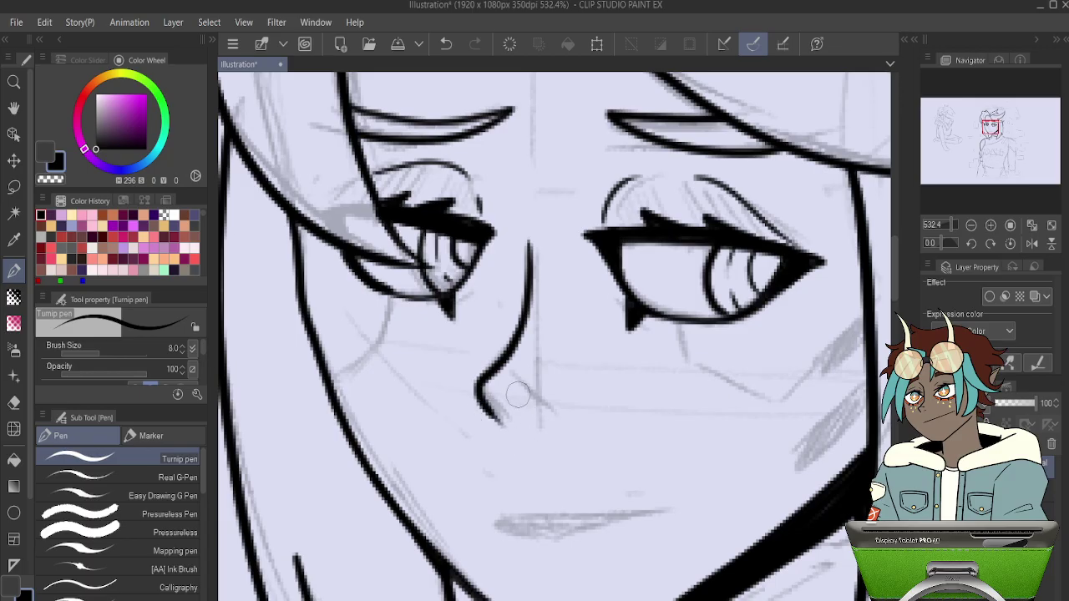
key("ctrl+z")
mouse_move(528, 244)
left_mouse_down()
mouse_move(526, 321)
mouse_move(460, 382)
mouse_move(507, 428)
left_mouse_up()
left_click_drag(466, 388, 654, 441)
key("ctrl+z")
Ink the under-eye markings on both cheeks and fill the thick diagonal stripes at the right cheek's edge.
mouse_move(480, 306)
left_mouse_down()
mouse_move(483, 368)
mouse_move(433, 401)
left_mouse_up()
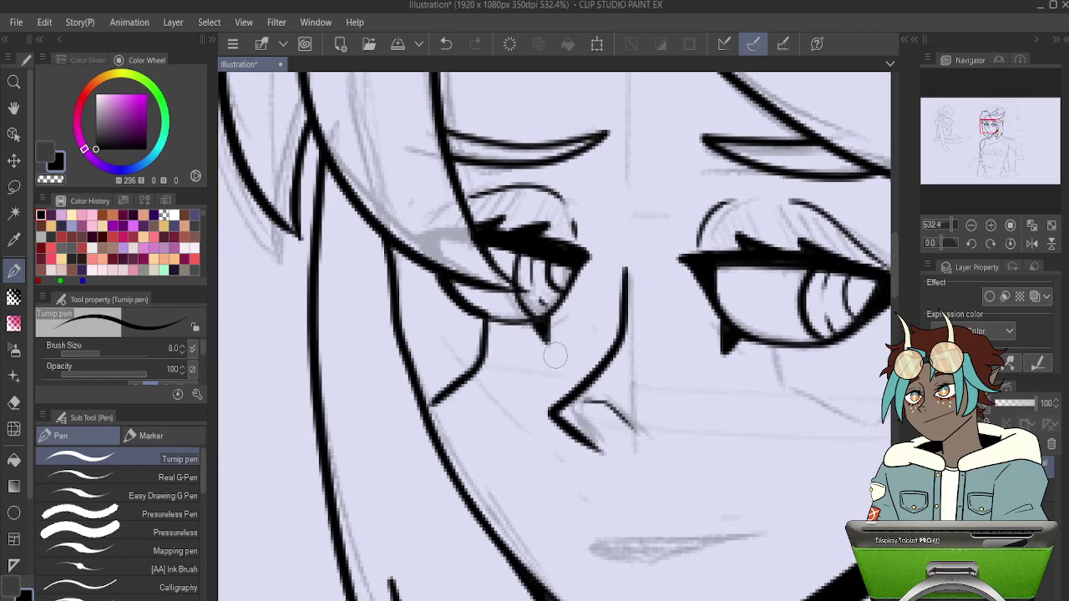
key("ctrl+z")
left_click_drag(704, 346, 396, 364)
left_click_drag(492, 406, 562, 431)
left_click_drag(641, 365, 576, 431)
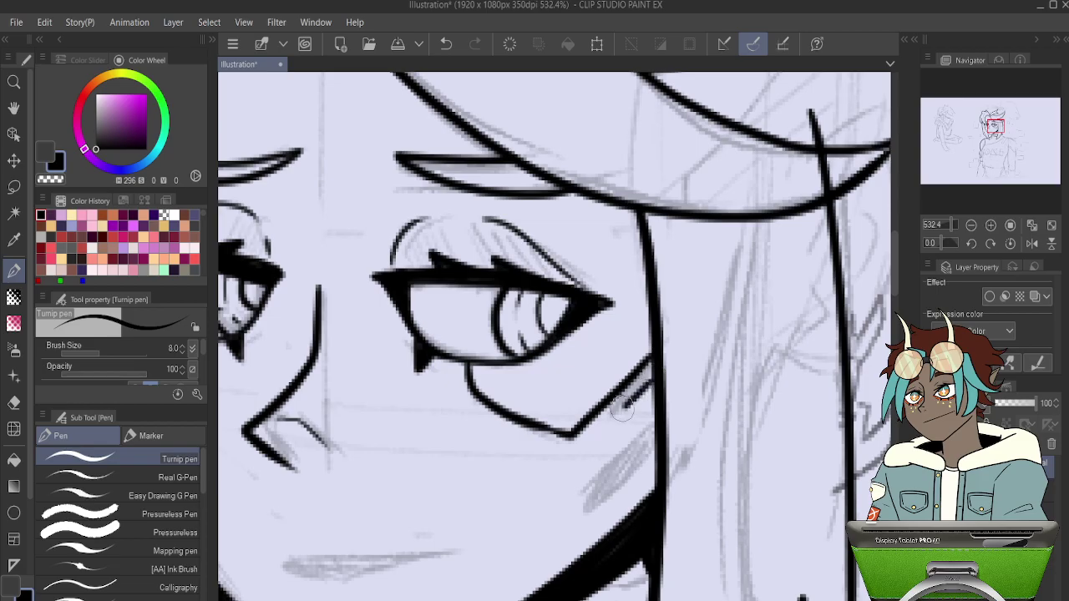
left_click_drag(608, 416, 652, 369)
mouse_move(658, 414)
left_mouse_down()
mouse_move(691, 321)
mouse_move(620, 408)
mouse_move(688, 356)
mouse_move(661, 367)
mouse_move(628, 396)
mouse_move(793, 307)
left_mouse_up()
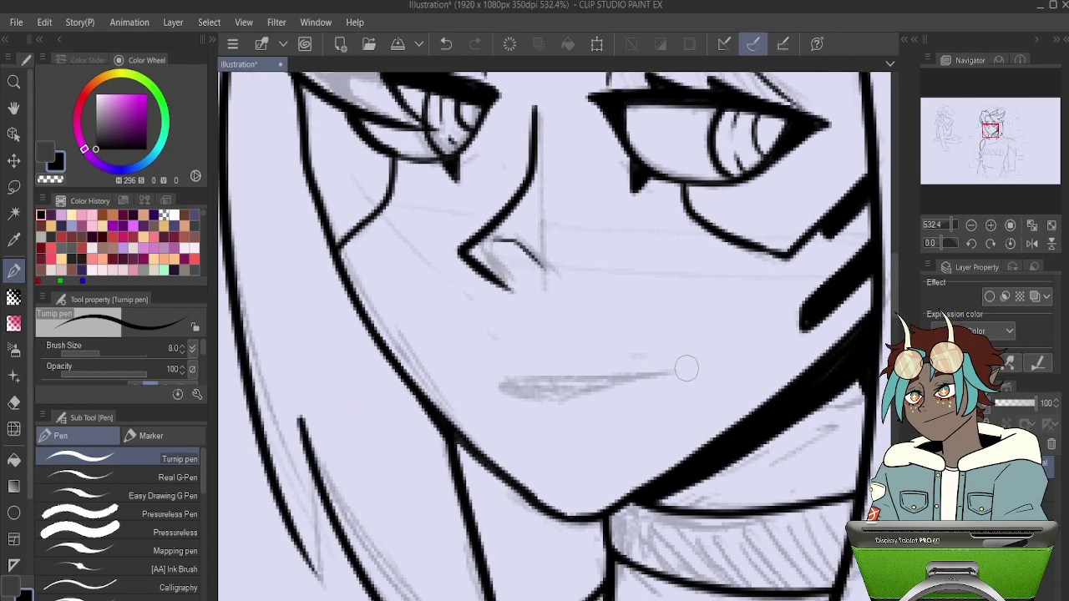
Ink the closed mouth as a thin upper line with a tapered lower edge joined at the left corner.
left_click_drag(661, 373, 540, 382)
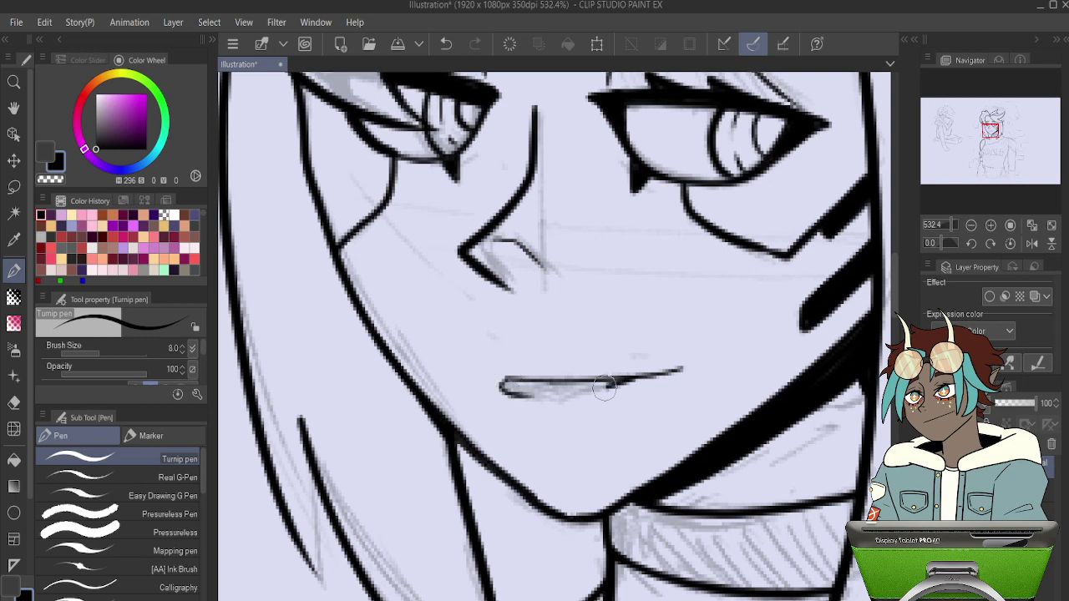
left_click_drag(611, 383, 529, 377)
scroll(682, 425, "down", 5)
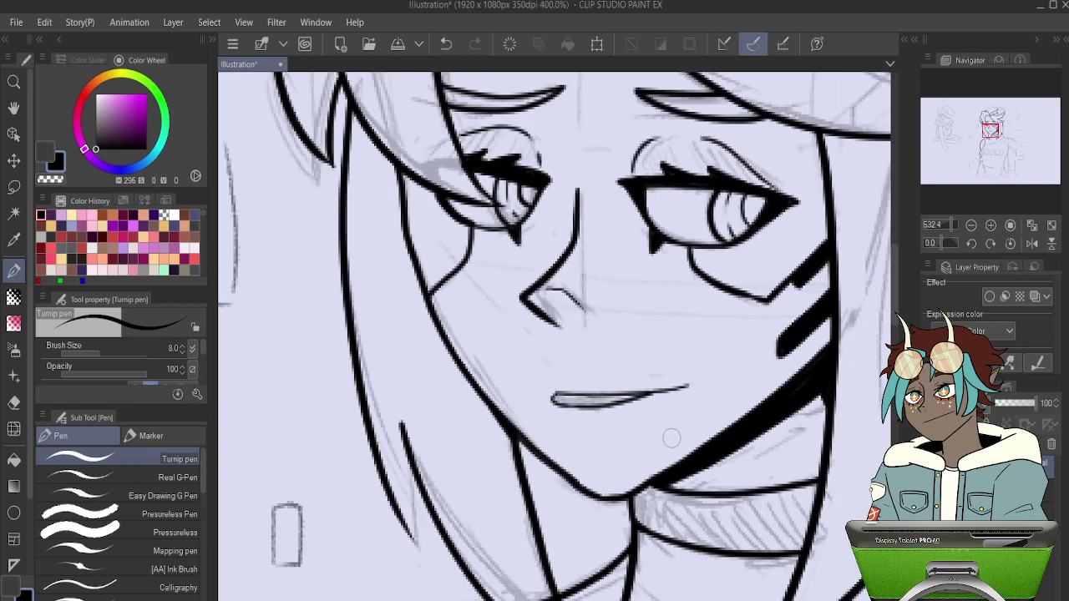
scroll(767, 247, "up", 6)
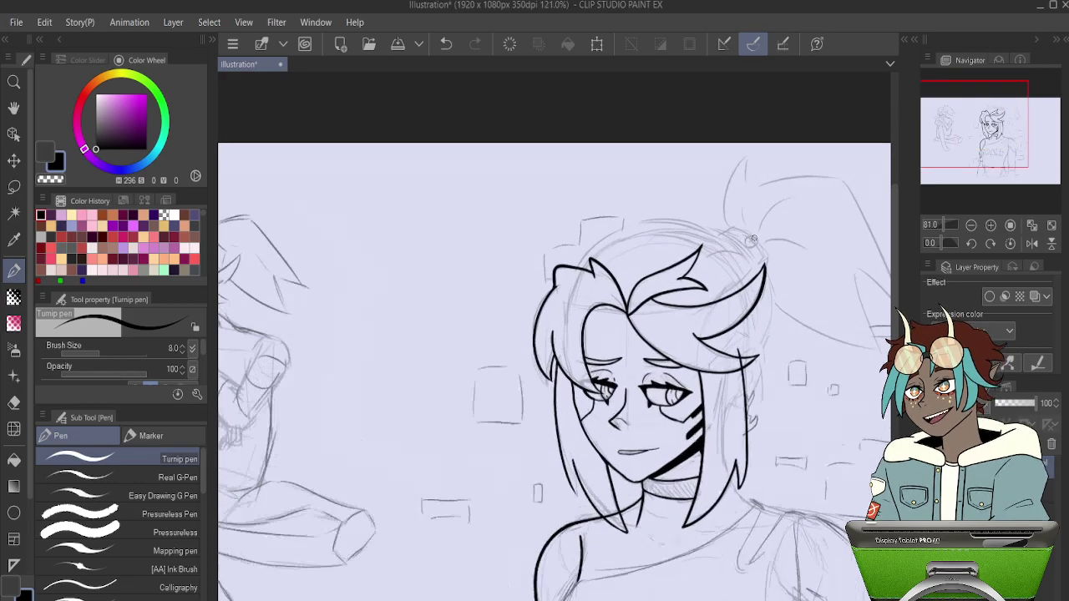
scroll(822, 247, "up", 2)
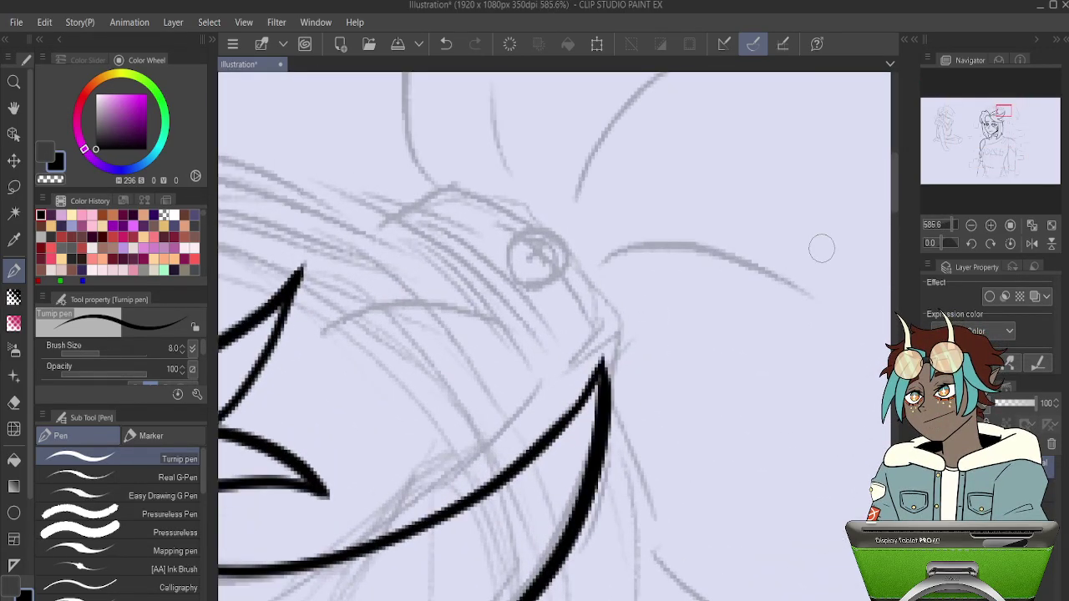
mouse_move(499, 273)
left_mouse_down()
mouse_move(528, 224)
mouse_move(539, 294)
mouse_move(500, 266)
left_mouse_up()
key("ctrl+z")
left_click_drag(545, 216, 576, 281)
mouse_move(542, 213)
left_mouse_down()
mouse_move(493, 250)
mouse_move(547, 308)
left_mouse_up()
mouse_move(576, 268)
left_mouse_down()
mouse_move(552, 303)
mouse_move(499, 281)
left_mouse_up()
mouse_move(533, 238)
left_mouse_down()
mouse_move(554, 274)
mouse_move(525, 285)
mouse_move(508, 268)
mouse_move(511, 252)
mouse_move(557, 240)
left_mouse_up()
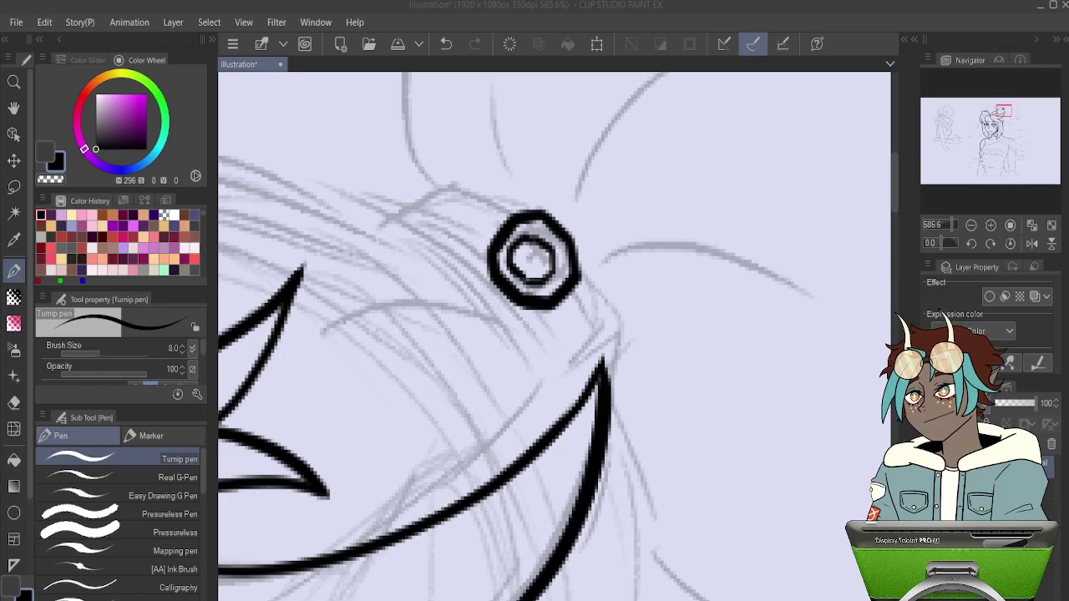
key("e")
mouse_move(535, 259)
left_mouse_down()
mouse_move(490, 268)
mouse_move(490, 225)
mouse_move(554, 236)
left_mouse_up()
key("p")
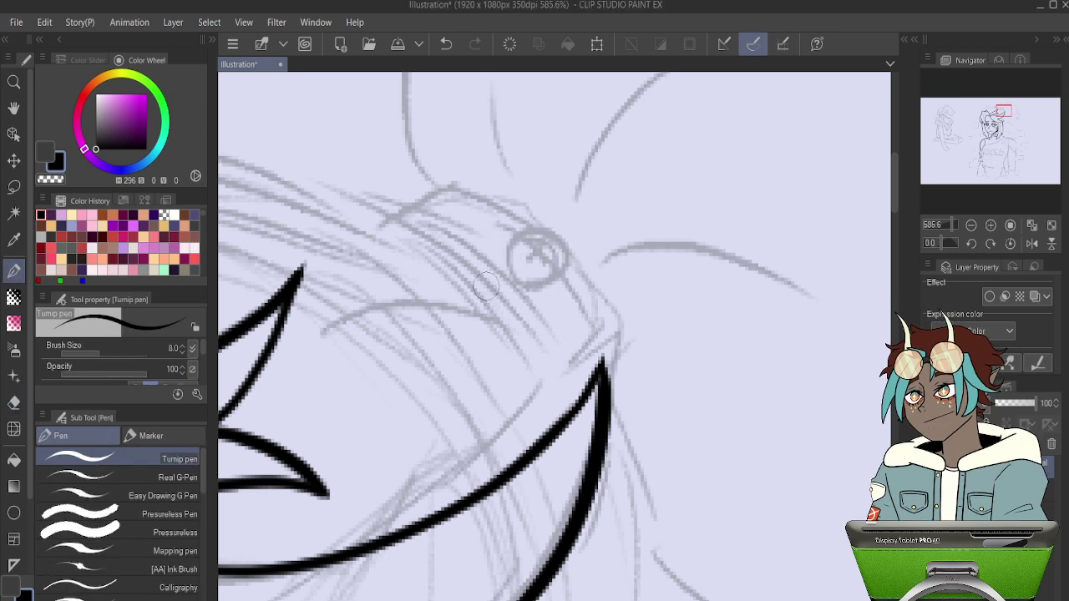
Ink the round hair tie at the ponytail's base as a large circle with a small ring inside.
mouse_move(497, 280)
left_mouse_down()
mouse_move(489, 228)
mouse_move(568, 302)
mouse_move(493, 276)
mouse_move(585, 288)
mouse_move(489, 280)
mouse_move(552, 207)
mouse_move(522, 309)
mouse_move(476, 254)
mouse_move(612, 259)
mouse_move(469, 297)
mouse_move(481, 228)
left_mouse_up()
key("ctrl+z")
key("ctrl+z")
key("ctrl+z")
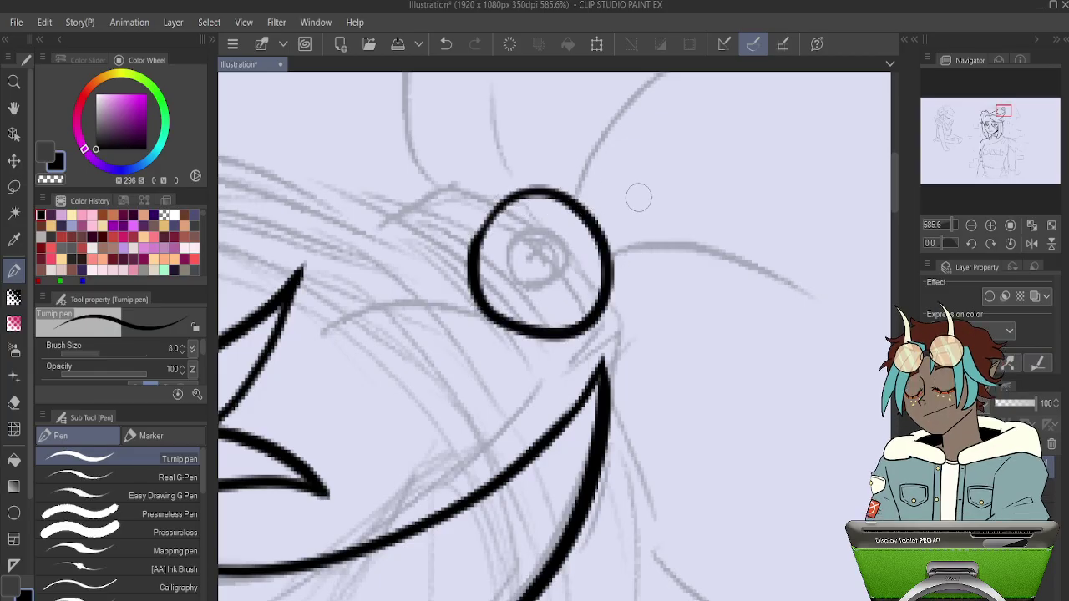
key("e")
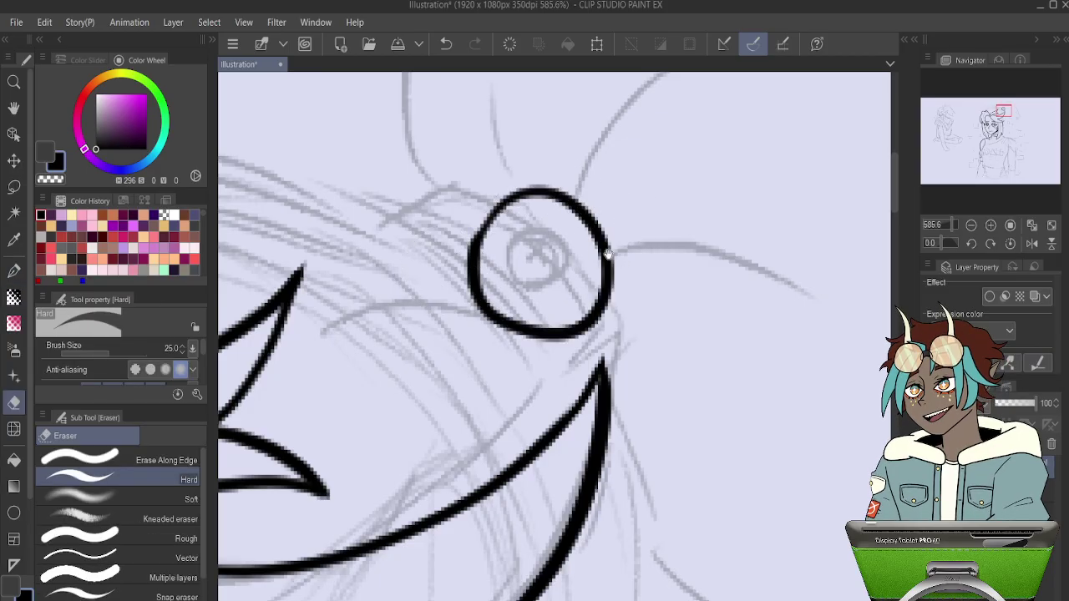
key("p")
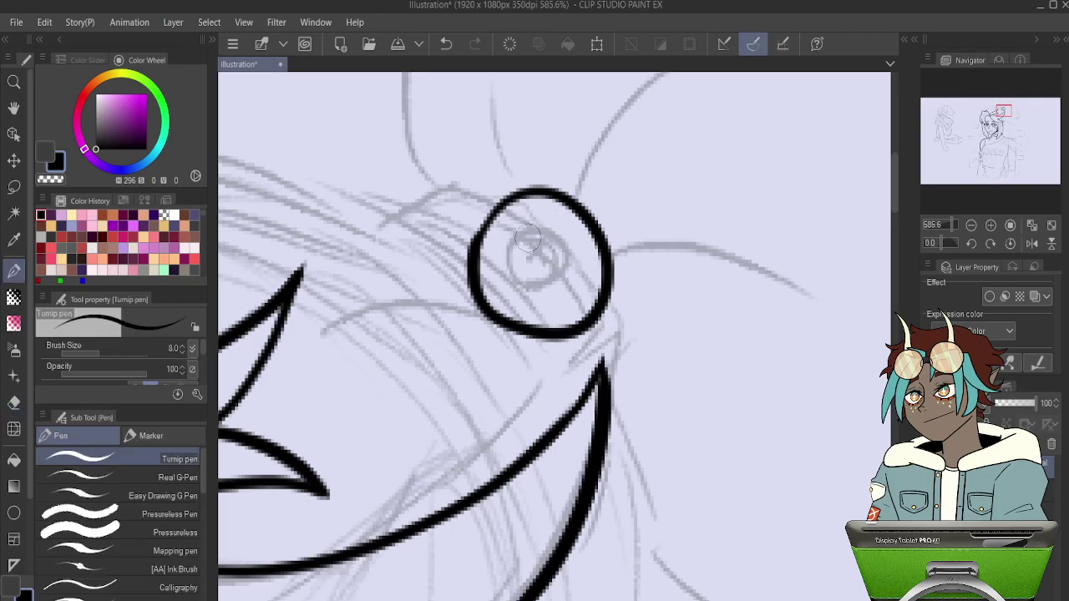
mouse_move(503, 254)
left_mouse_down()
mouse_move(564, 227)
mouse_move(575, 260)
mouse_move(557, 289)
mouse_move(512, 249)
mouse_move(534, 231)
mouse_move(565, 237)
mouse_move(570, 269)
mouse_move(526, 293)
left_mouse_up()
key("ctrl+z")
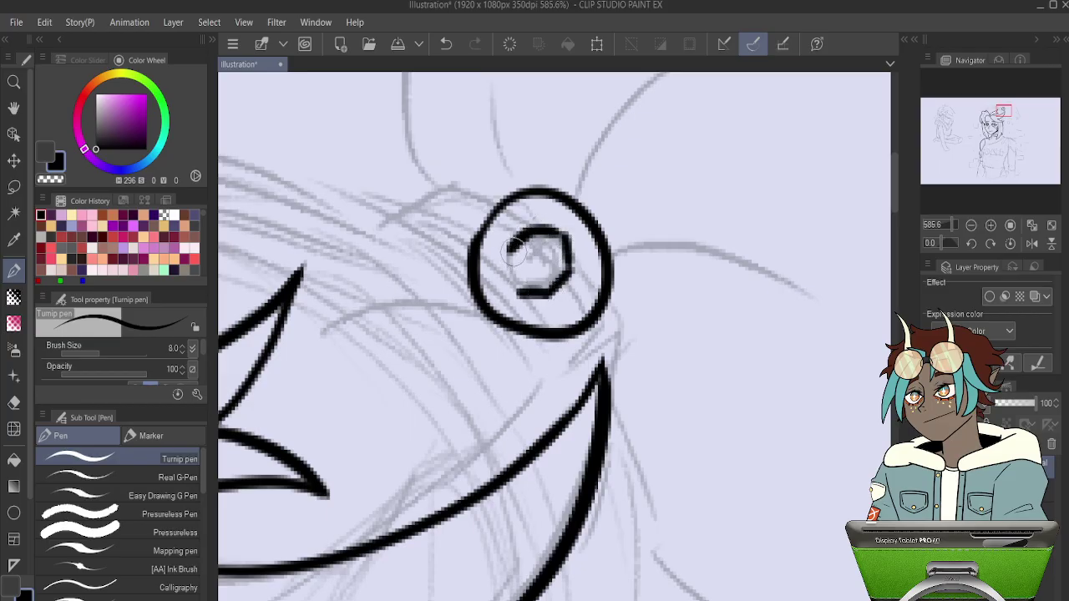
left_click_drag(507, 251, 520, 294)
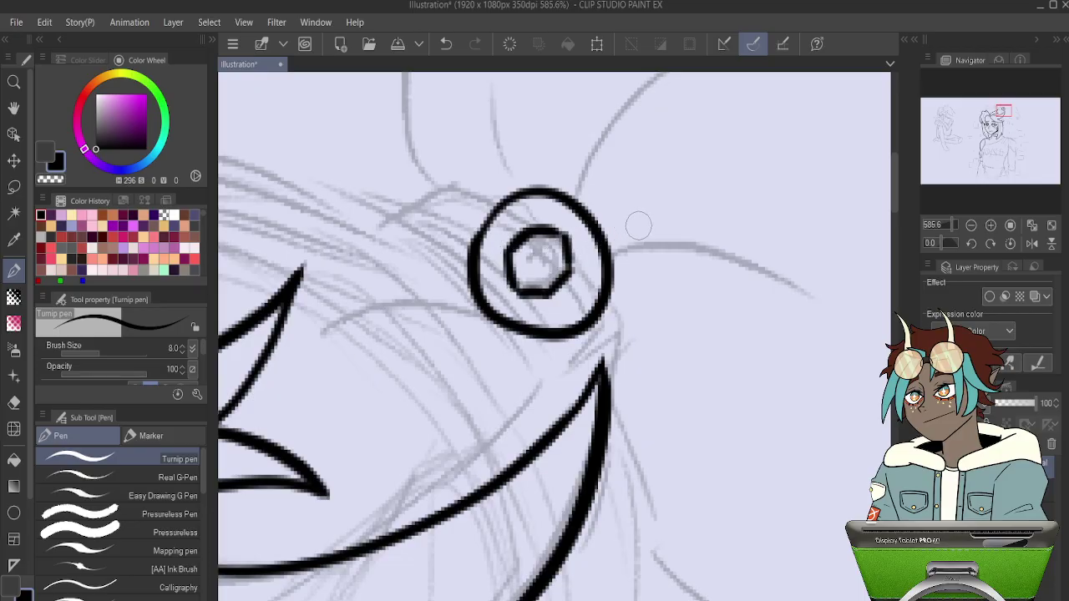
Ink the crown of the head as one long arc from the front locks to just past the hair tie.
scroll(607, 211, "down", 5)
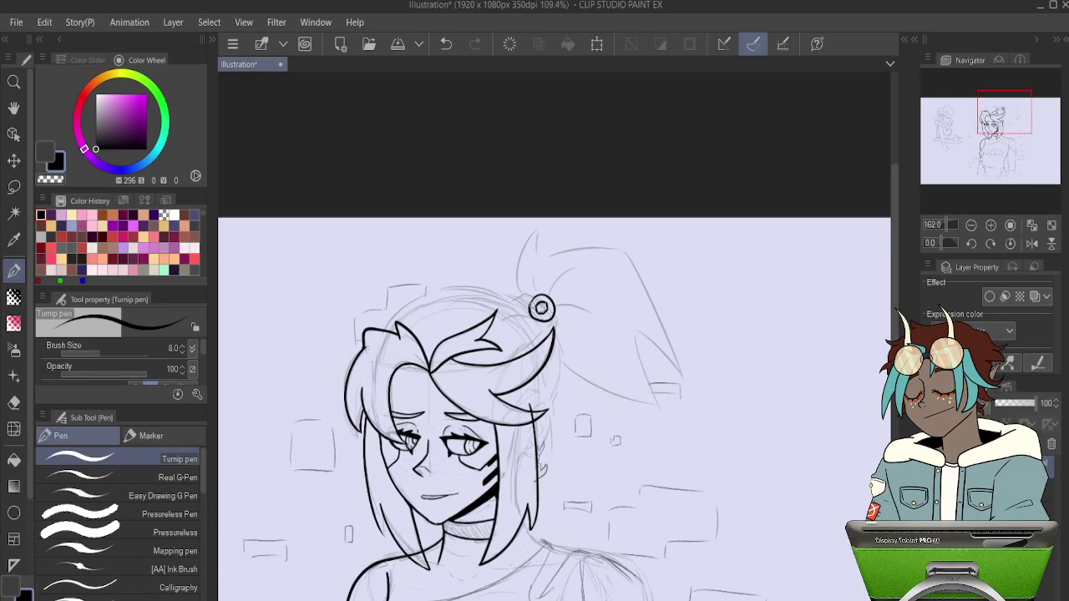
scroll(566, 309, "up", 4)
scroll(566, 309, "up", 2)
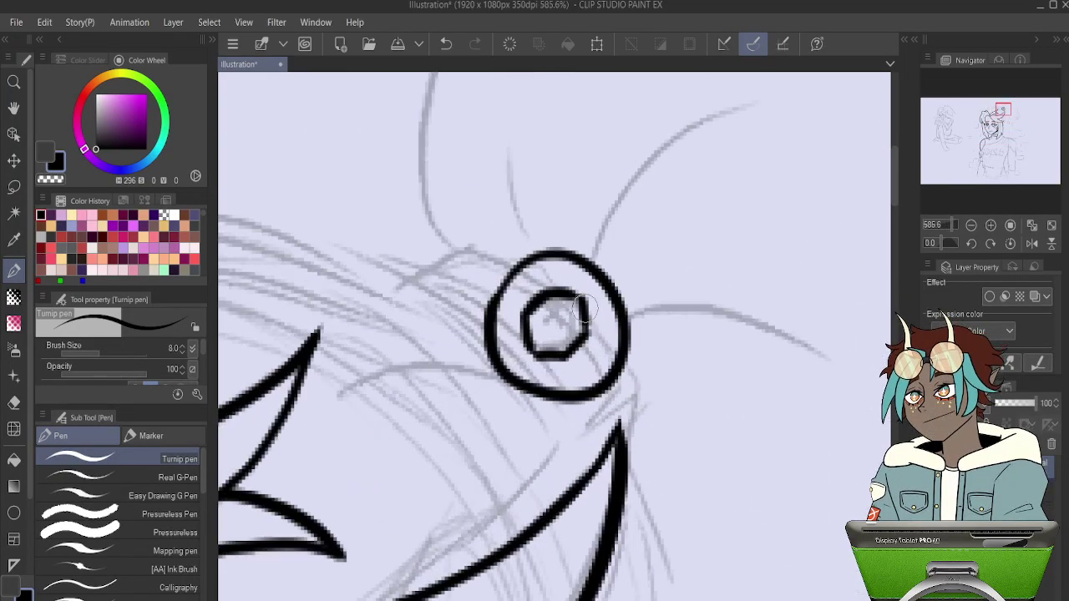
left_click_drag(585, 308, 912, 251)
left_click_drag(468, 241, 807, 200)
left_click_drag(693, 240, 533, 328)
scroll(467, 283, "down", 1)
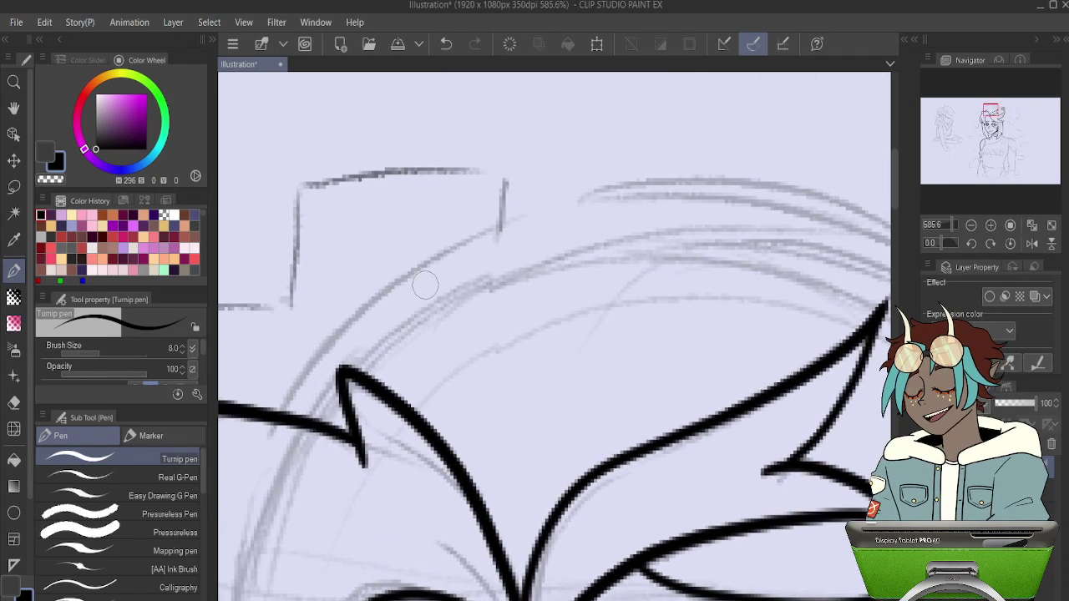
scroll(465, 289, "down", 1)
scroll(465, 289, "down", 3)
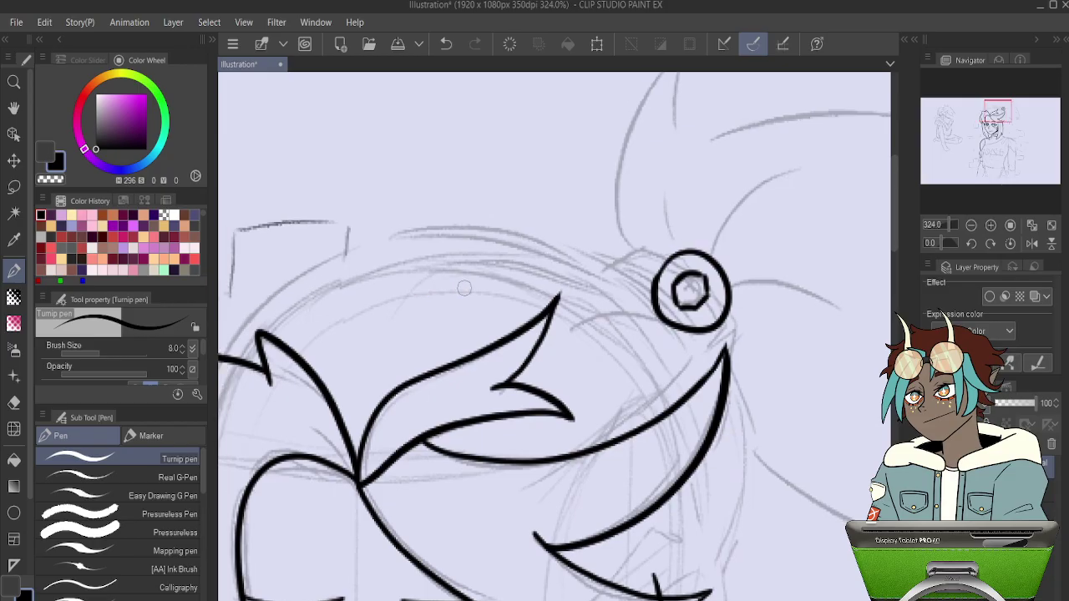
left_click_drag(464, 288, 513, 267)
left_click_drag(266, 330, 365, 257)
key("ctrl+z")
mouse_move(264, 328)
left_mouse_down()
mouse_move(298, 293)
mouse_move(384, 241)
mouse_move(507, 216)
mouse_move(606, 226)
mouse_move(681, 261)
mouse_move(752, 325)
left_mouse_up()
Ink the back contour of the head from below the hair tie down to the ear.
mouse_move(781, 385)
left_mouse_down()
mouse_move(790, 504)
mouse_move(770, 583)
left_mouse_up()
mouse_move(777, 441)
left_mouse_down()
mouse_move(715, 129)
mouse_move(706, 134)
left_mouse_up()
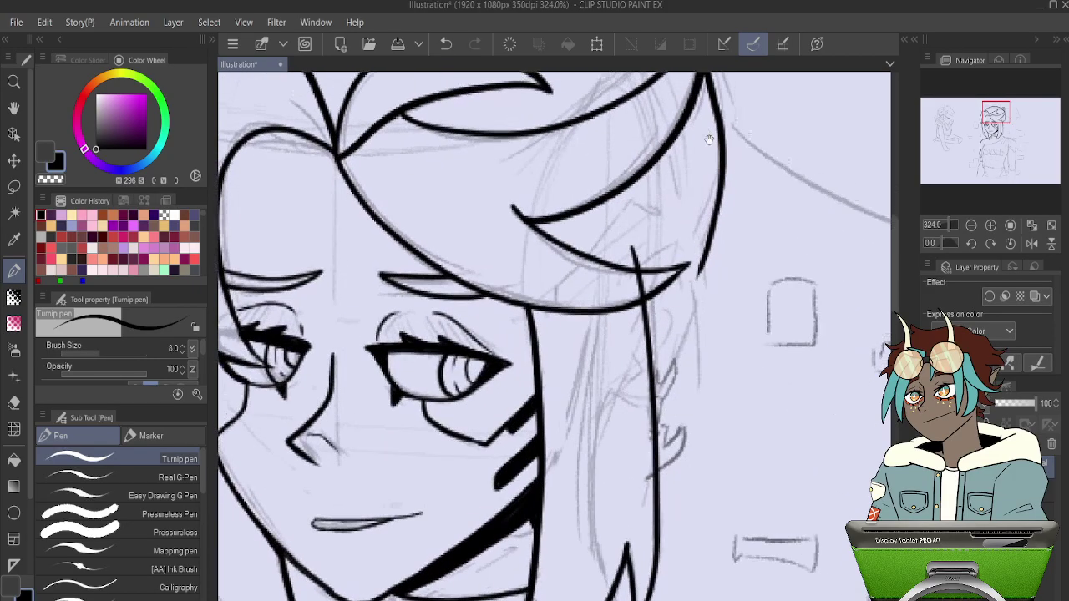
left_click_drag(717, 199, 702, 307)
Ink the inner hair strands above the ear, between the swept fringe and the back contour of the head.
mouse_move(609, 330)
left_mouse_down()
mouse_move(620, 359)
mouse_move(648, 336)
mouse_move(677, 247)
left_mouse_up()
key("ctrl+z")
mouse_move(623, 363)
left_mouse_down()
mouse_move(690, 266)
mouse_move(627, 363)
mouse_move(646, 283)
left_mouse_up()
key("ctrl+z")
key("ctrl+z")
left_click_drag(631, 341, 644, 278)
left_click_drag(641, 355, 699, 289)
key("ctrl+z")
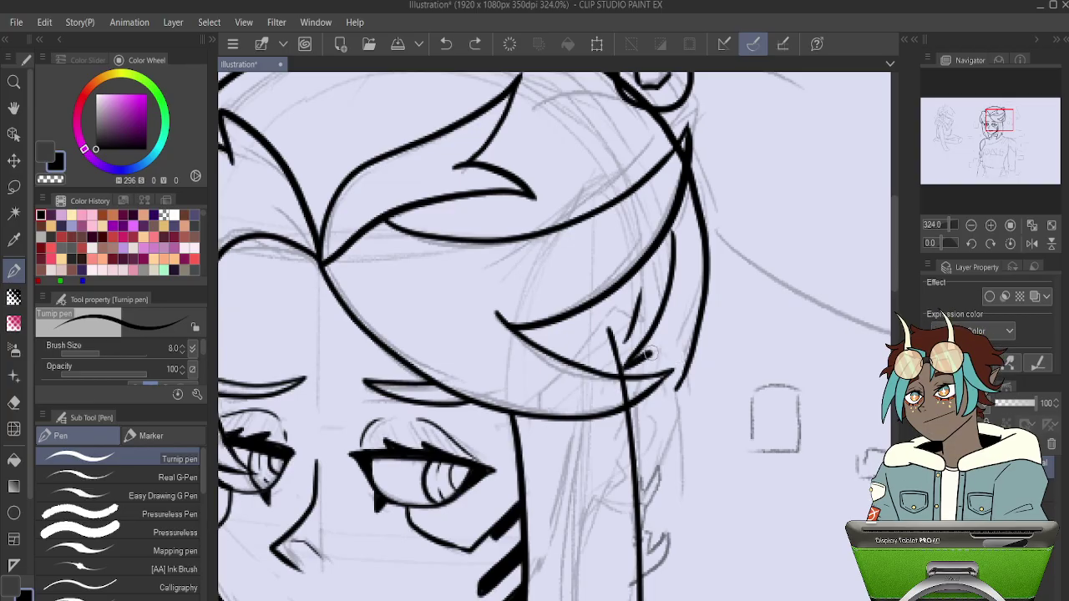
Ink the ear's outer outline and inner fold, along with the earrings hanging beside the long side lock.
left_click_drag(673, 363, 677, 423)
left_click_drag(651, 474, 642, 486)
left_click_drag(714, 412, 717, 273)
left_click_drag(666, 325, 662, 337)
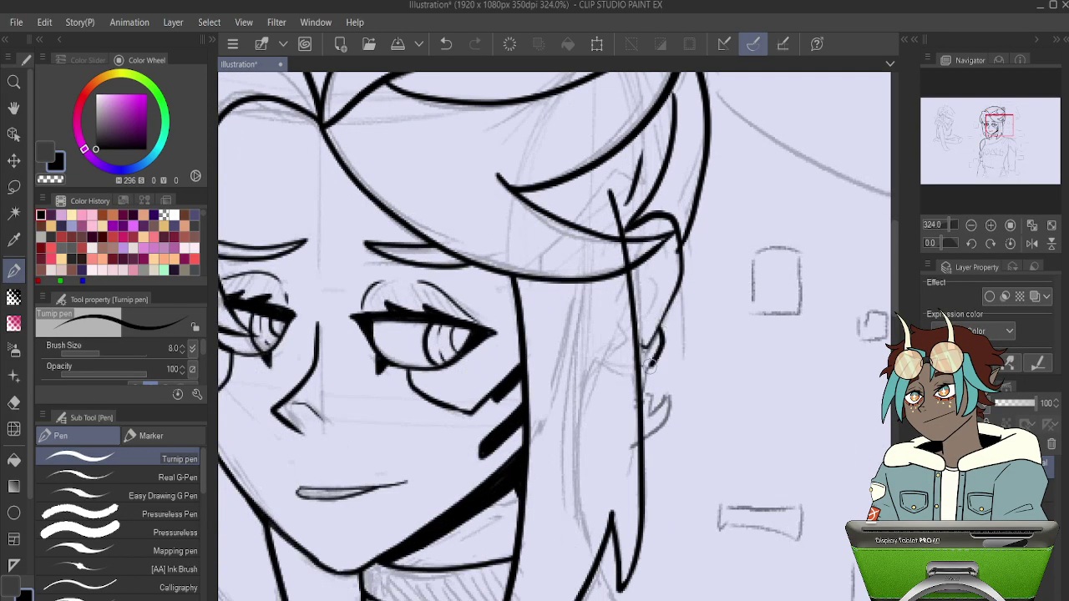
mouse_move(640, 393)
left_mouse_down()
mouse_move(653, 410)
mouse_move(669, 402)
left_mouse_up()
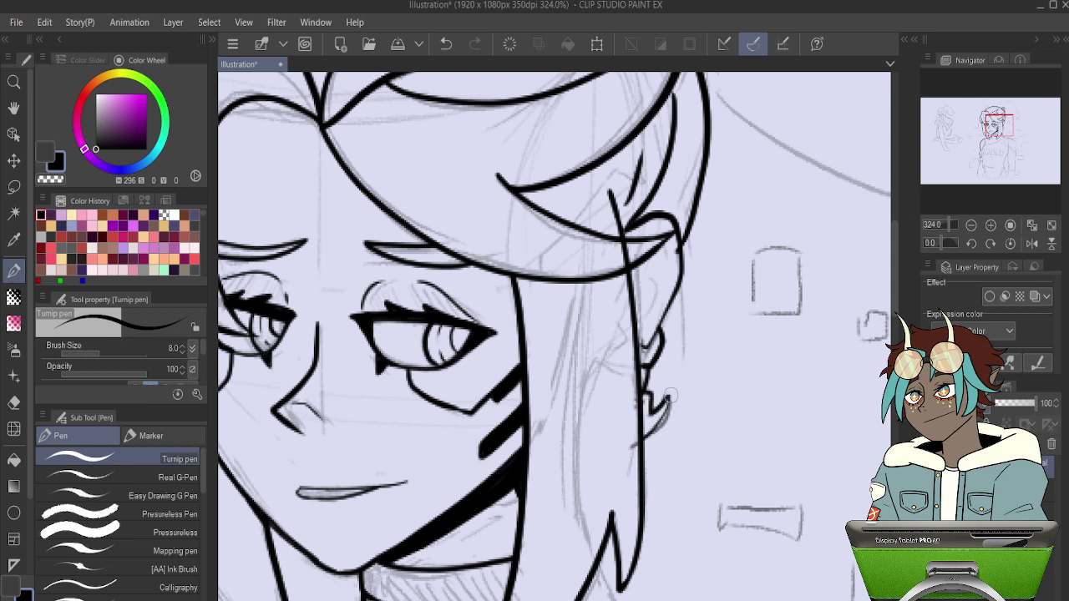
mouse_move(684, 303)
left_mouse_down()
mouse_move(657, 389)
mouse_move(638, 396)
left_mouse_up()
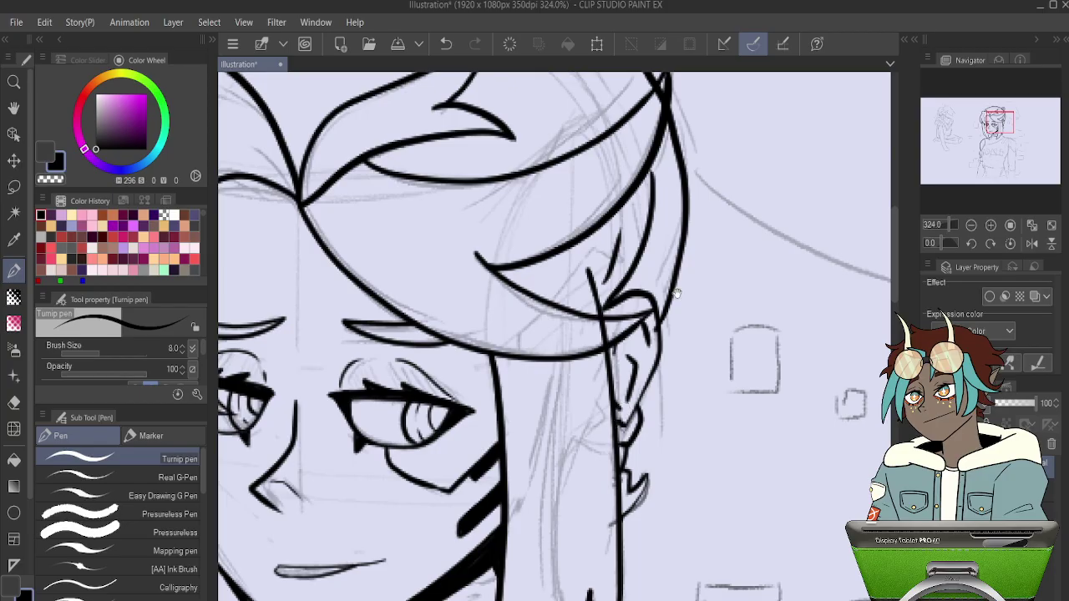
Erase the part of the head contour that runs through the hair tie circle with the Hard eraser.
scroll(666, 318, "up", 5)
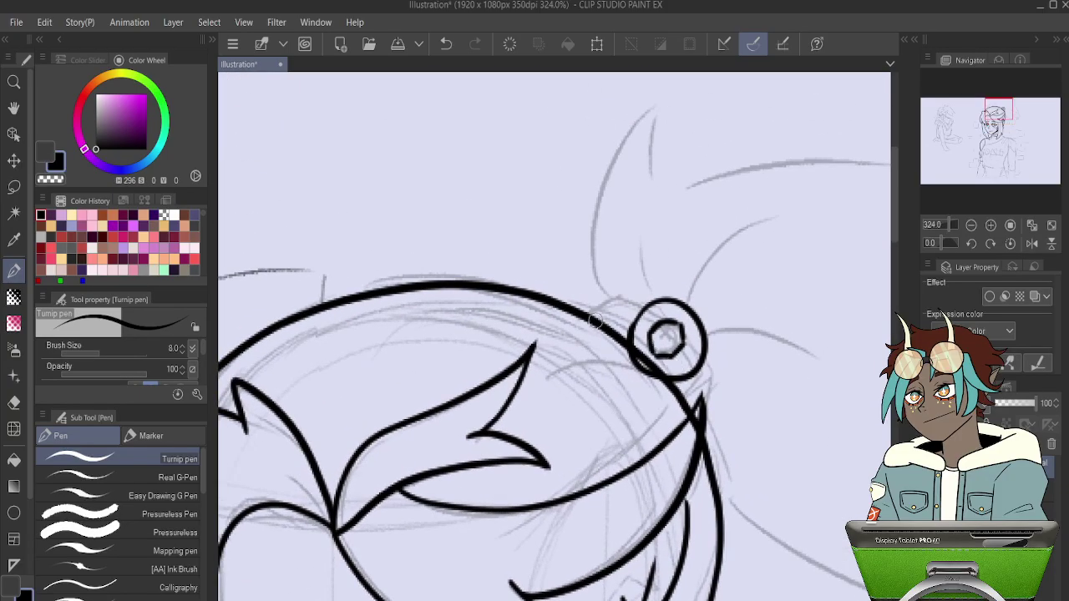
key("e")
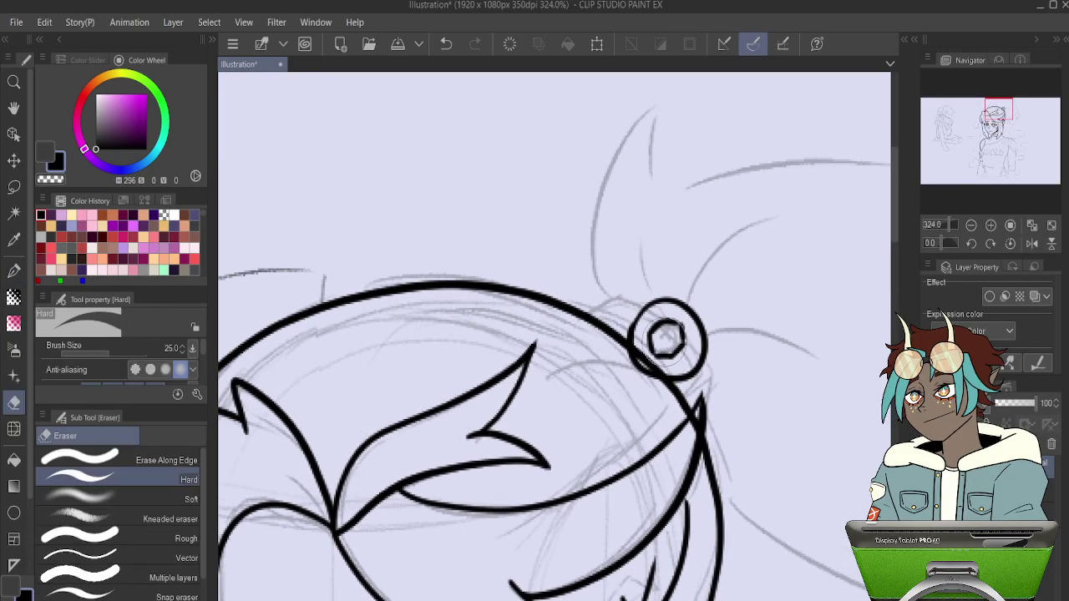
key("ctrl+z")
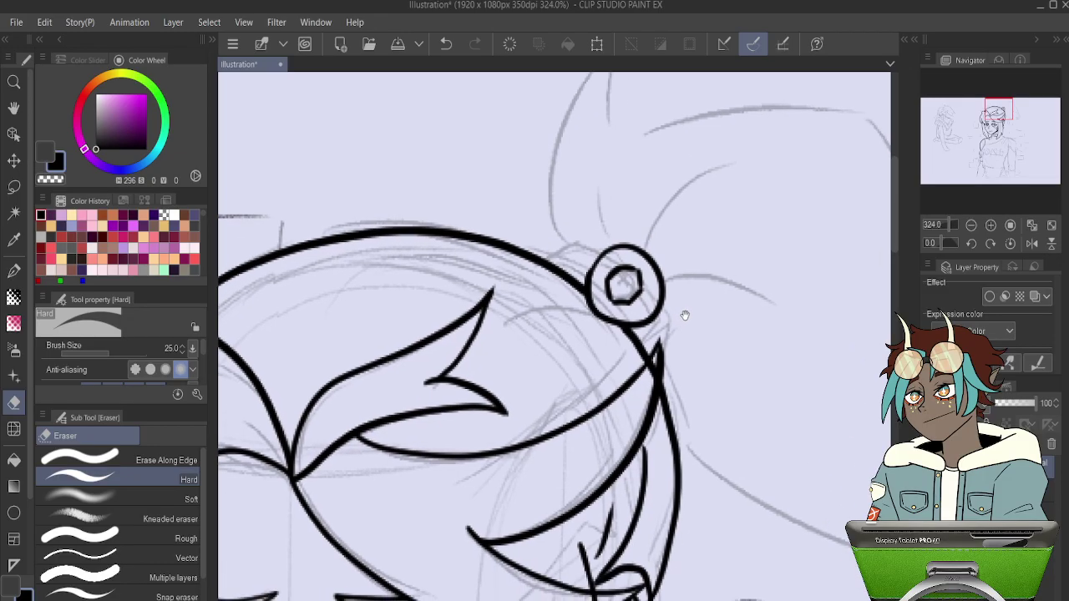
left_click_drag(613, 304, 600, 314)
Erase the long side lock's line where it crosses the fringe beside the ear.
left_click_drag(714, 363, 682, 286)
scroll(620, 318, "down", 5)
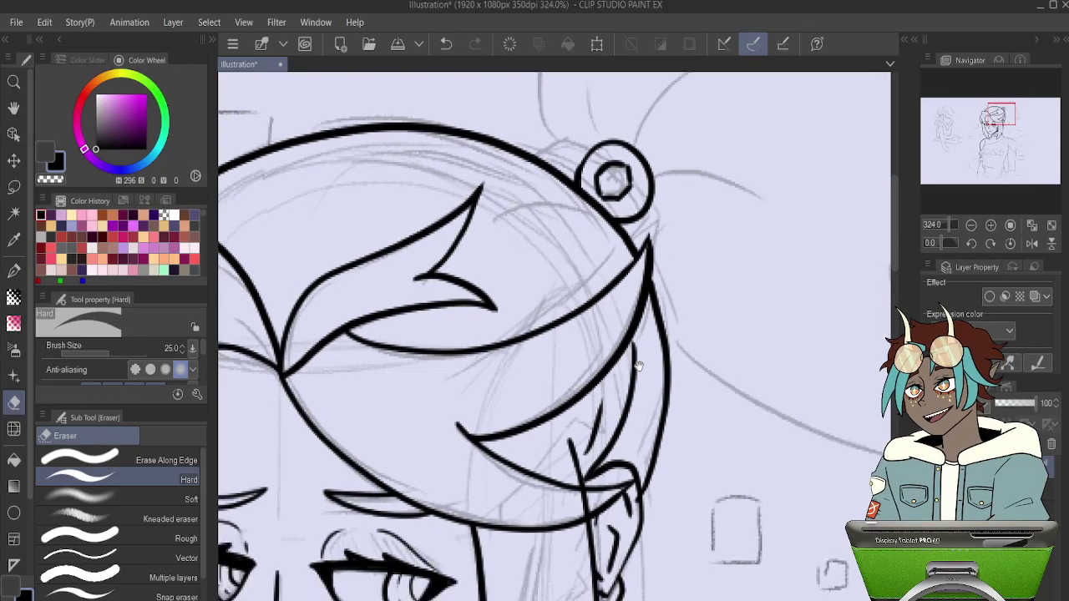
left_click_drag(386, 268, 668, 281)
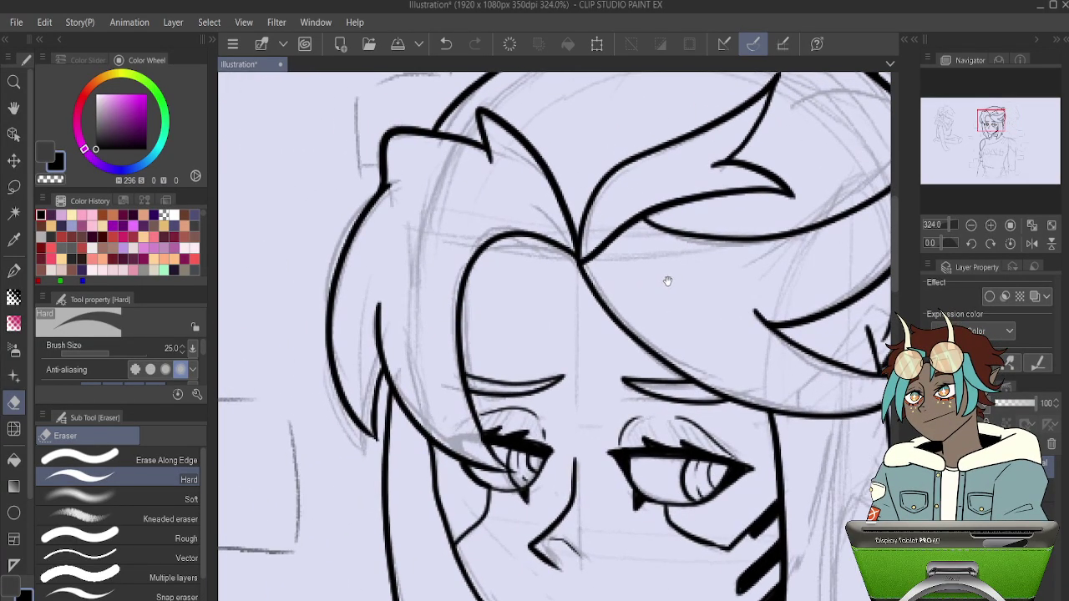
left_click_drag(738, 347, 558, 351)
left_click_drag(785, 366, 680, 201)
mouse_move(616, 468)
left_mouse_down()
mouse_move(622, 283)
mouse_move(777, 345)
left_mouse_up()
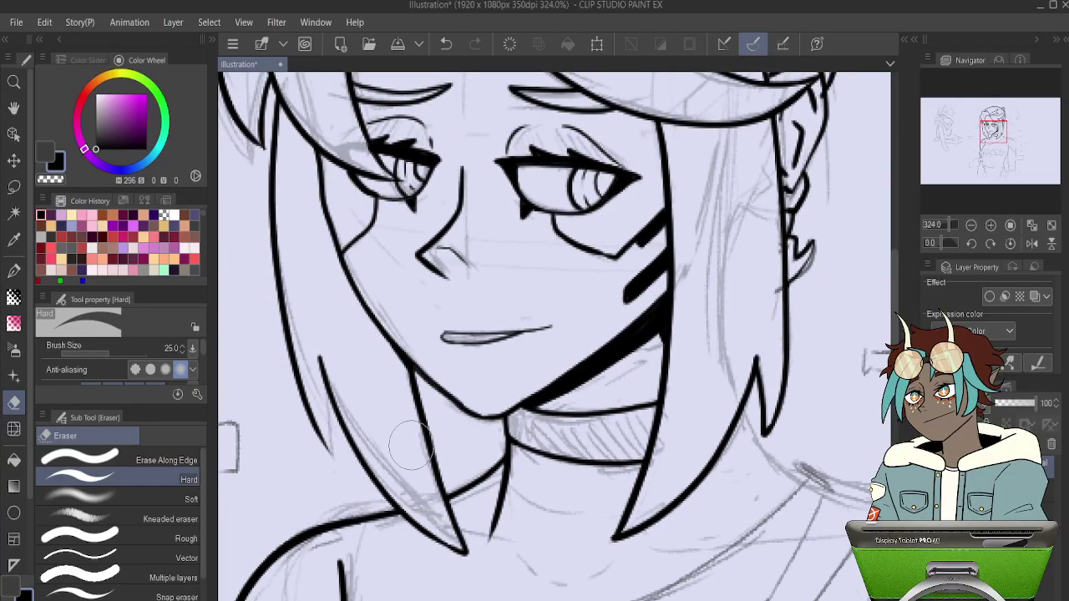
left_click_drag(854, 232, 595, 336)
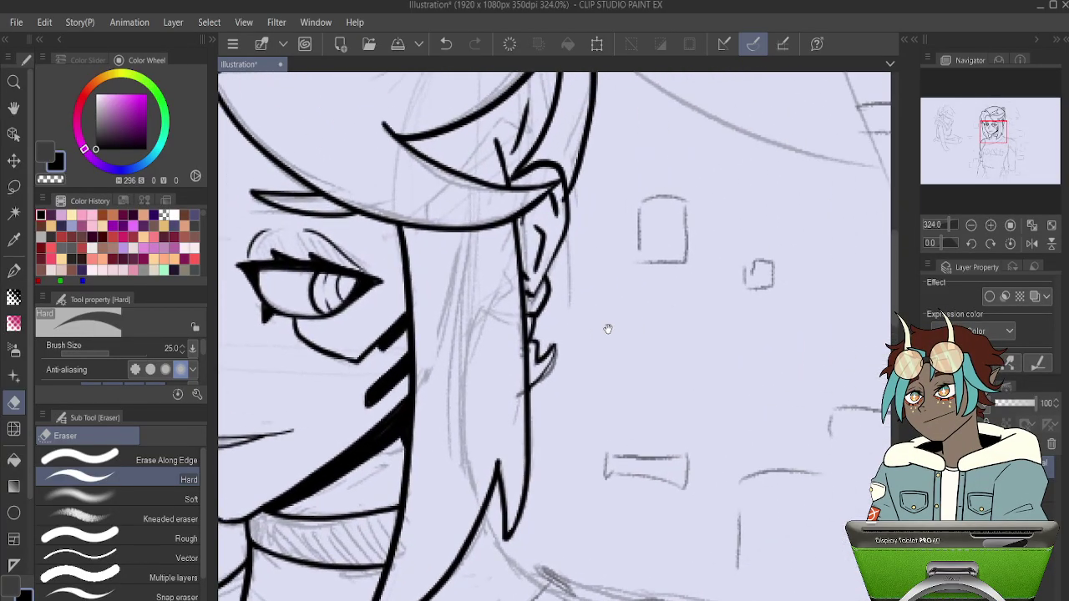
left_click_drag(611, 229, 638, 362)
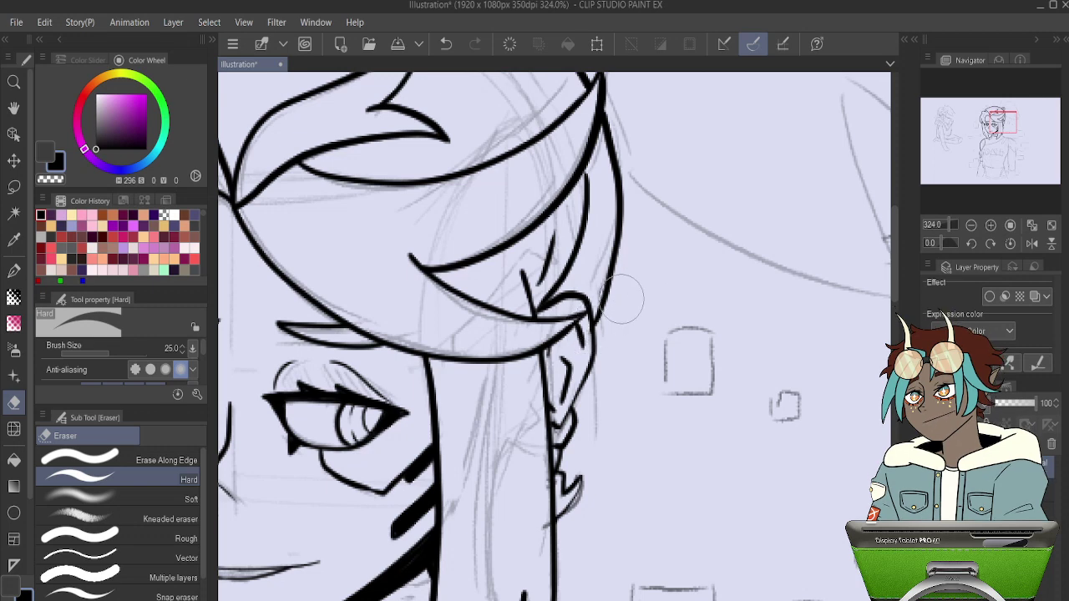
Ink the hair tie's band on both sides of its circle and the curved spike of hair rising above it with the Turnip pen.
key("p")
left_click_drag(635, 249, 781, 477)
mouse_move(713, 221)
left_mouse_down()
mouse_move(764, 261)
mouse_move(702, 299)
left_mouse_up()
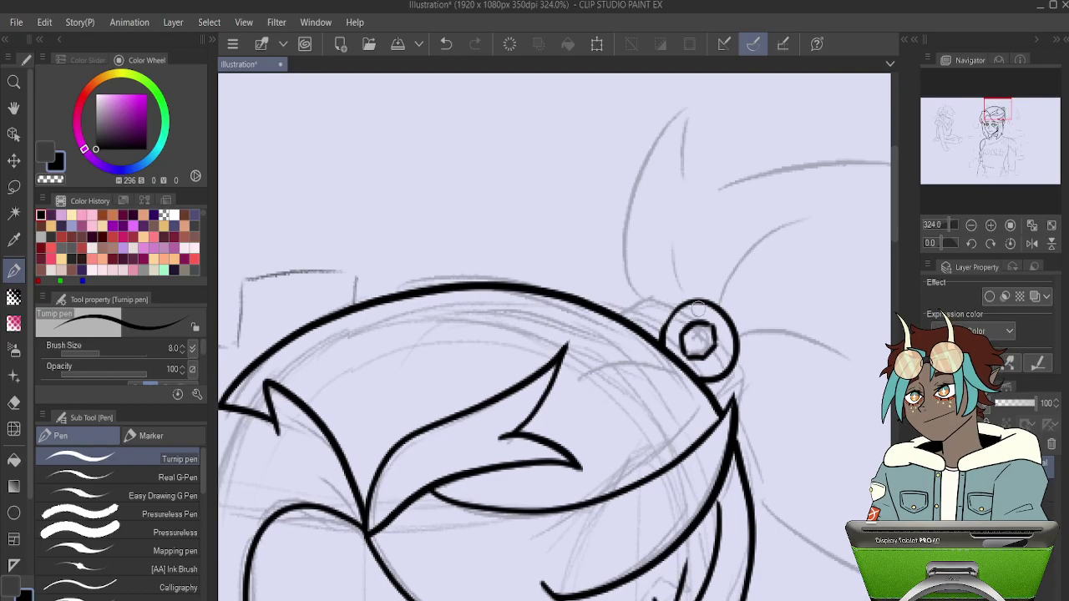
mouse_move(622, 321)
left_mouse_down()
mouse_move(638, 300)
mouse_move(673, 309)
mouse_move(659, 301)
left_mouse_up()
key("ctrl+z")
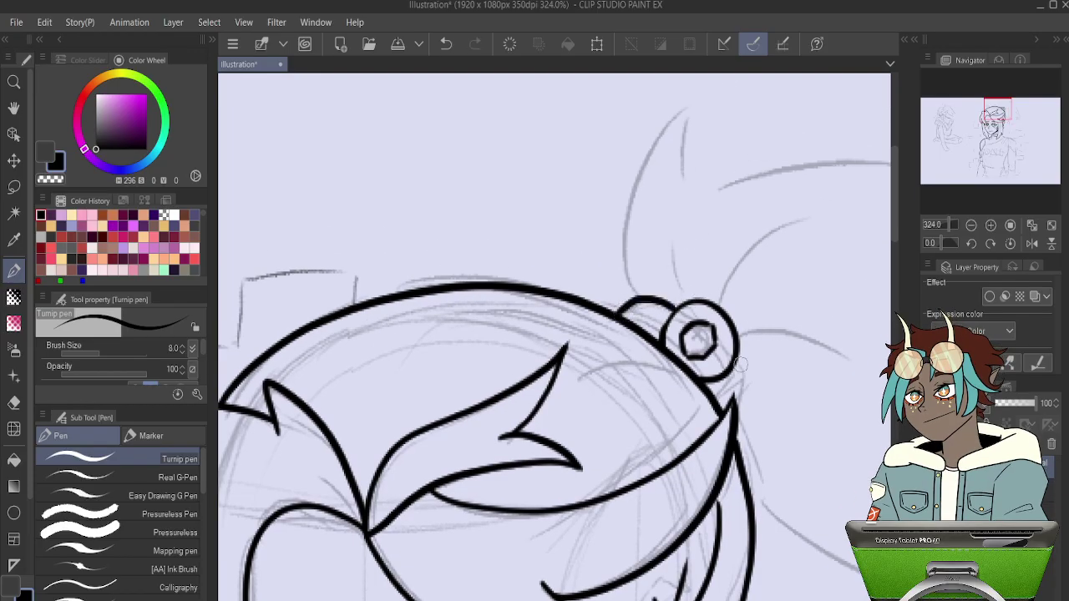
key("ctrl+z")
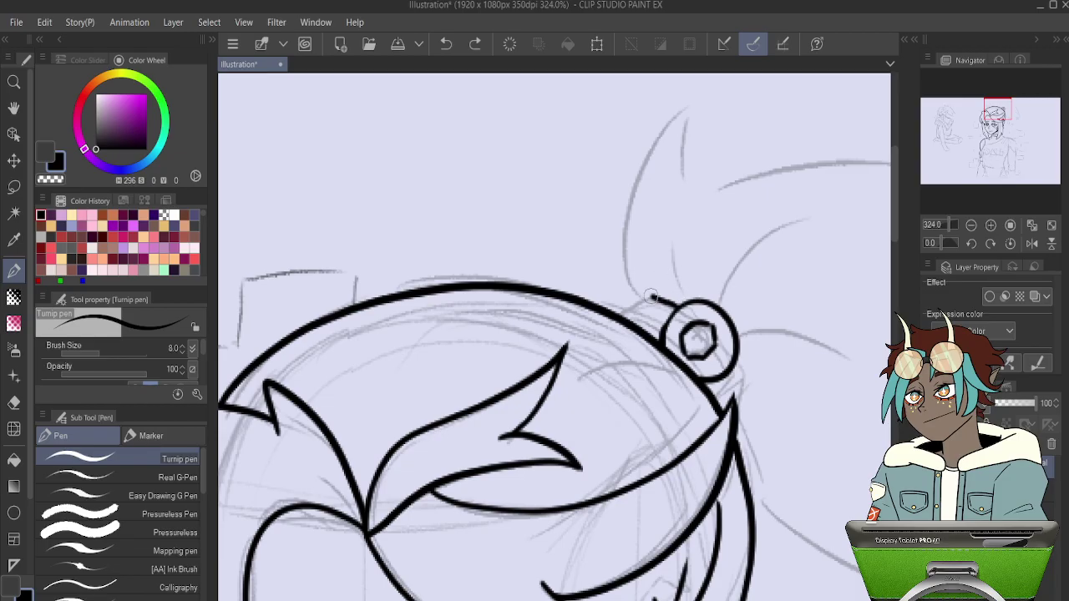
left_click_drag(751, 385, 729, 440)
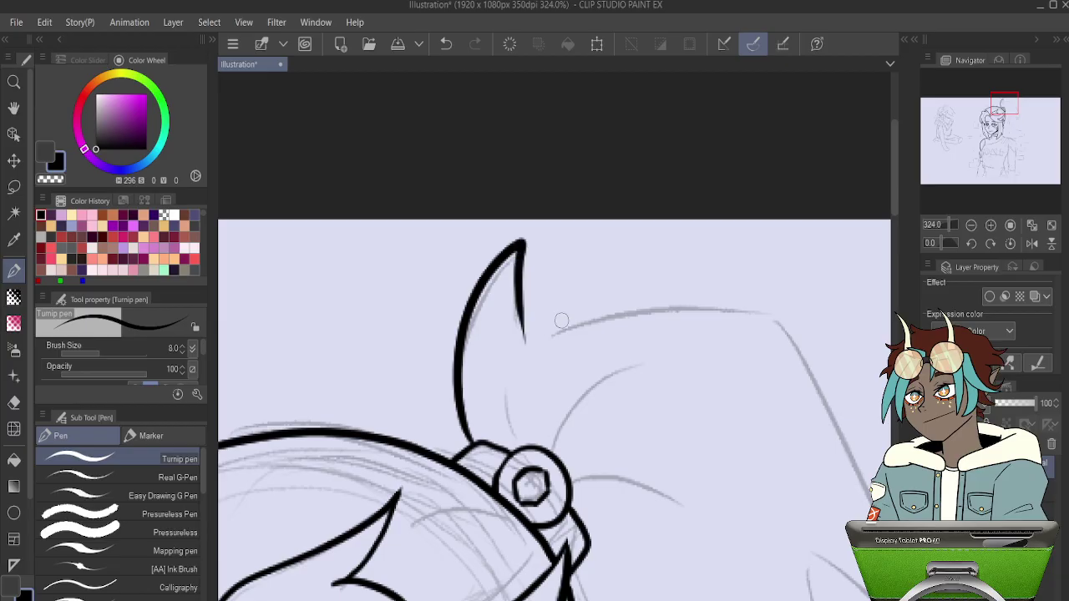
Ink the ponytail's long upper contour from the spike's base to the tip, and its lower contour sweeping out from the back of the head.
mouse_move(702, 325)
left_mouse_down()
mouse_move(568, 191)
mouse_move(472, 119)
left_mouse_up()
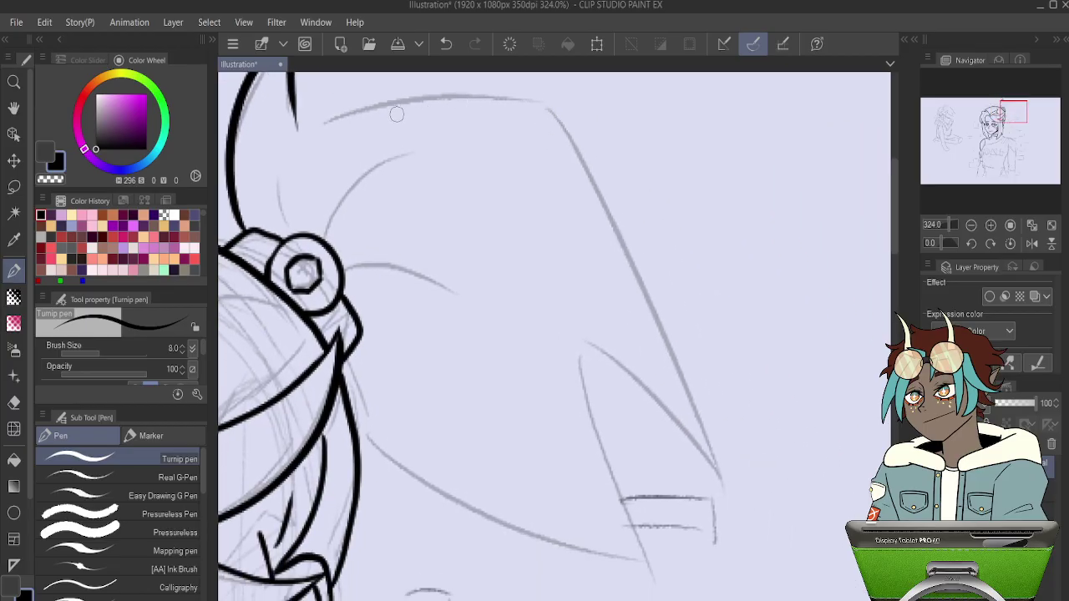
scroll(290, 105, "up", 2)
mouse_move(306, 164)
left_mouse_down()
mouse_move(391, 144)
mouse_move(531, 142)
mouse_move(631, 267)
mouse_move(729, 504)
left_mouse_up()
scroll(728, 504, "down", 3)
mouse_move(360, 347)
left_mouse_down()
mouse_move(394, 376)
mouse_move(675, 480)
left_mouse_up()
mouse_move(595, 266)
left_mouse_down()
mouse_move(607, 332)
mouse_move(673, 482)
left_mouse_up()
key("ctrl+z")
mouse_move(593, 263)
left_mouse_down()
mouse_move(607, 353)
mouse_move(668, 483)
left_mouse_up()
key("ctrl+z")
left_click_drag(593, 259, 651, 456)
left_click_drag(596, 261, 725, 389)
key("ctrl+z")
key("ctrl+z")
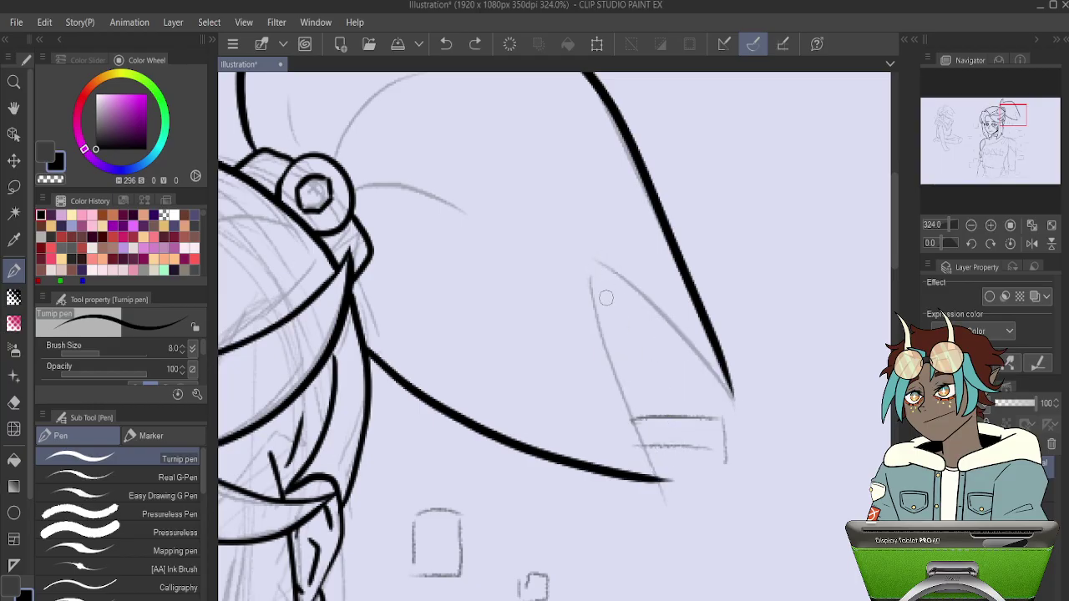
Ink the V-shaped notch at the end of the ponytail, joining the tips of its upper and lower contours.
left_click_drag(593, 262, 661, 478)
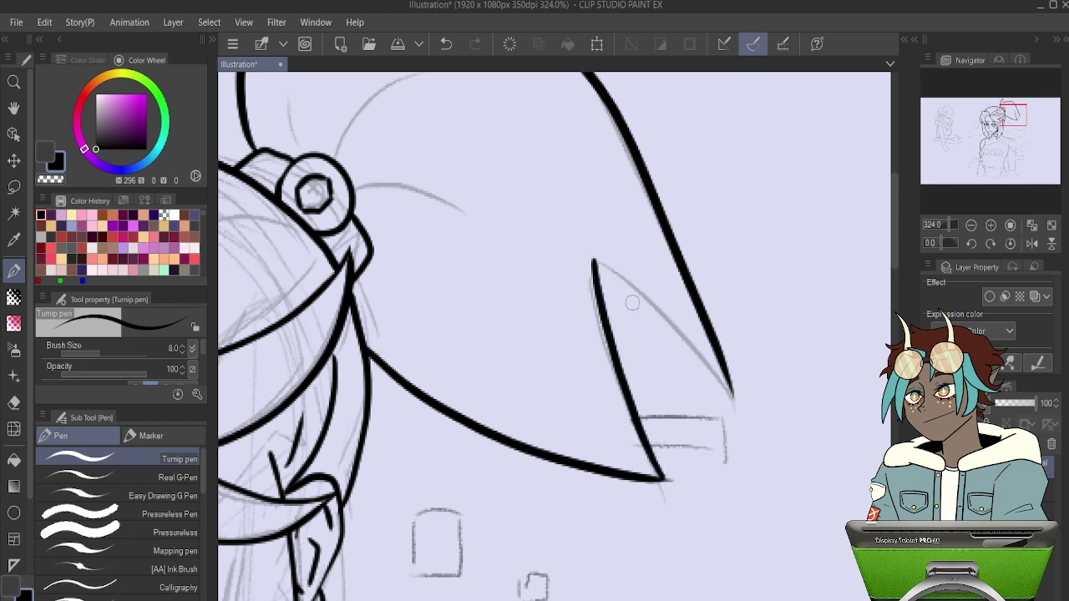
left_click_drag(594, 262, 718, 382)
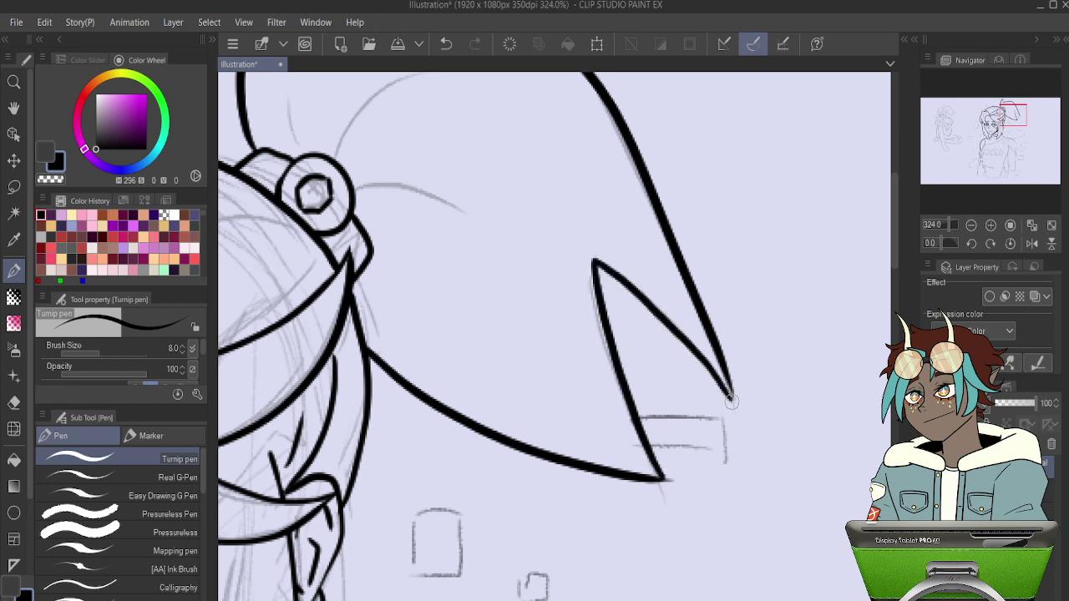
left_click_drag(704, 259, 726, 394)
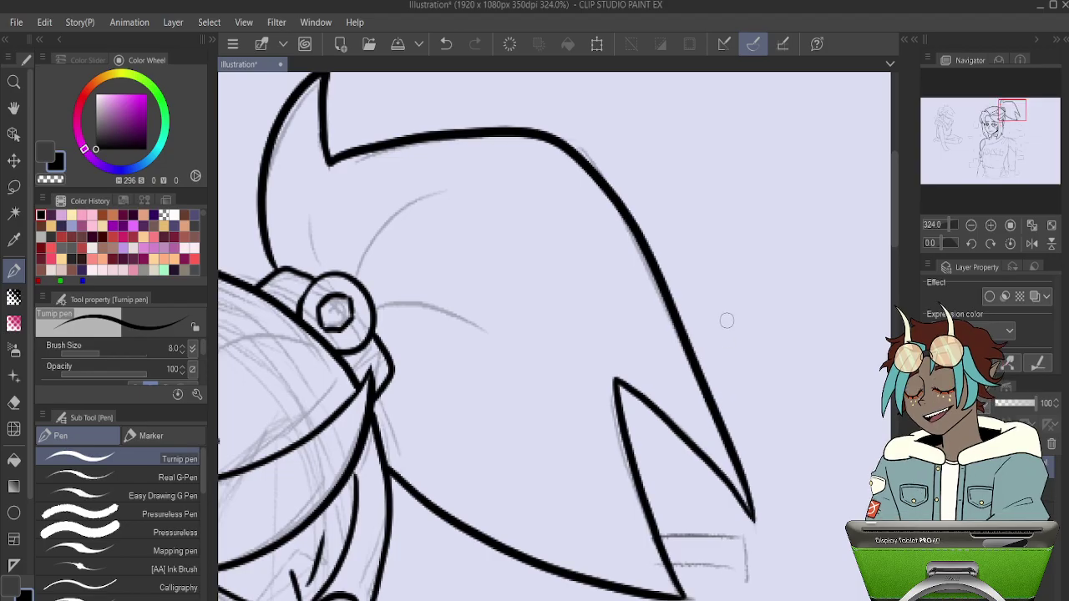
Ink three short tapered strand lines fanning out from the hair tie into the ponytail.
scroll(726, 262, "down", 2)
scroll(725, 261, "up", 4)
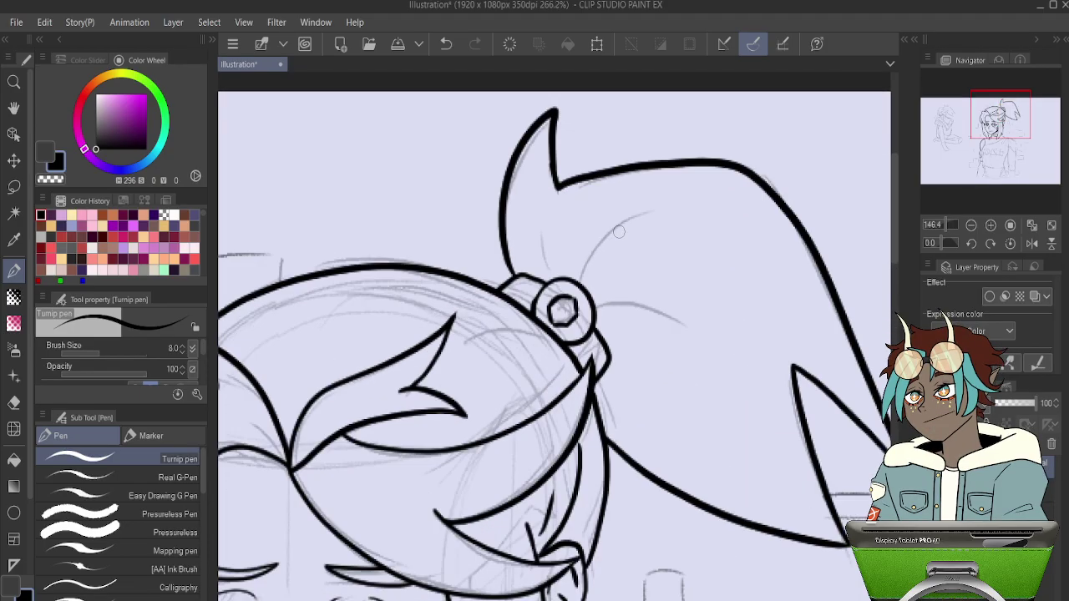
left_click_drag(508, 283, 506, 228)
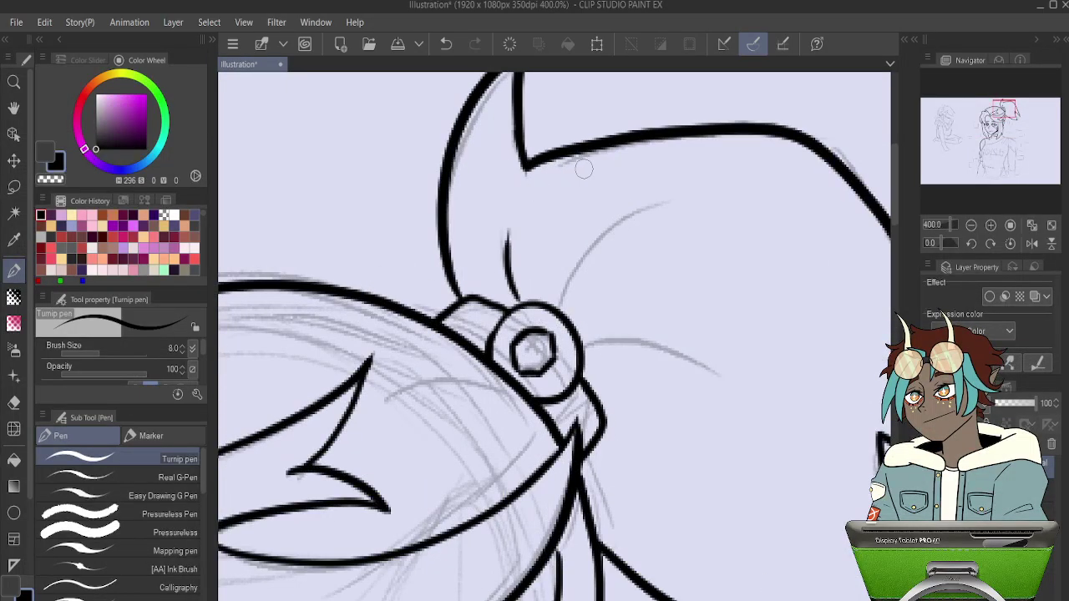
left_click_drag(558, 305, 668, 203)
left_click_drag(586, 340, 733, 374)
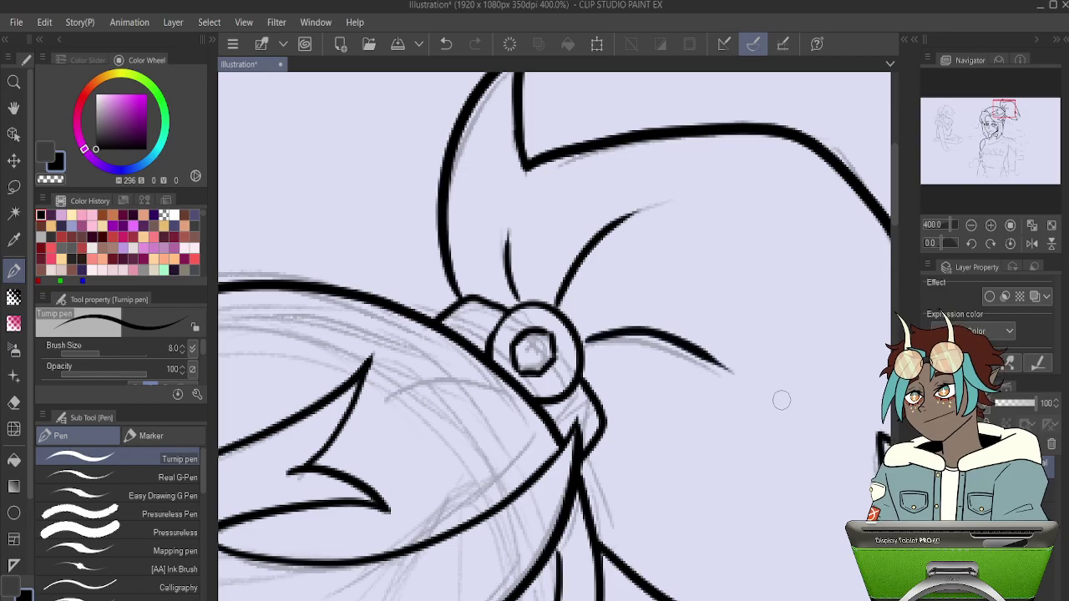
scroll(692, 299, "up", 5)
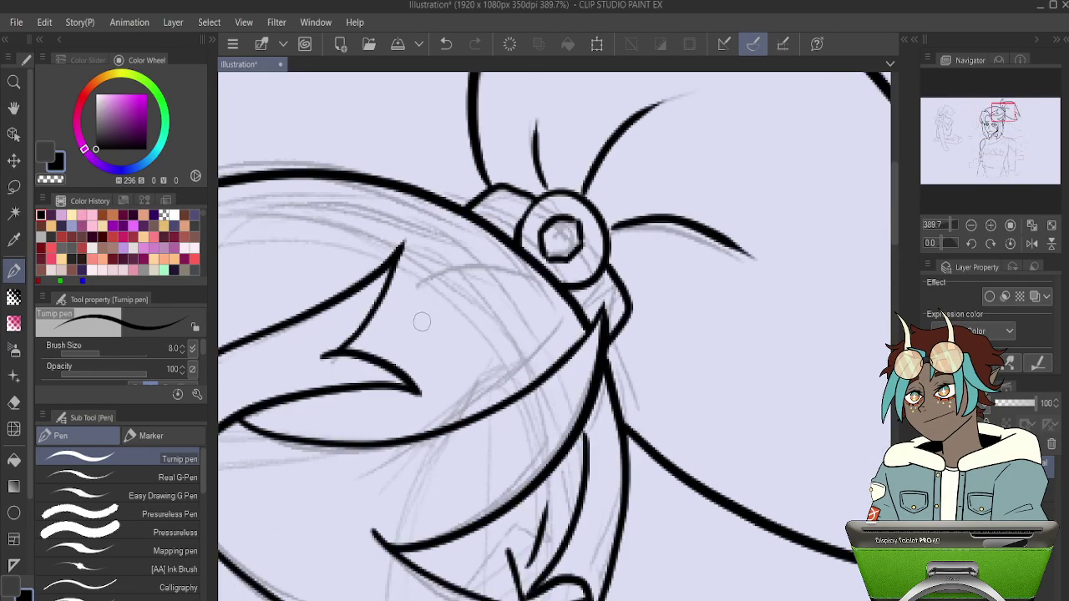
left_click_drag(420, 325, 515, 258)
left_click_drag(569, 308, 478, 378)
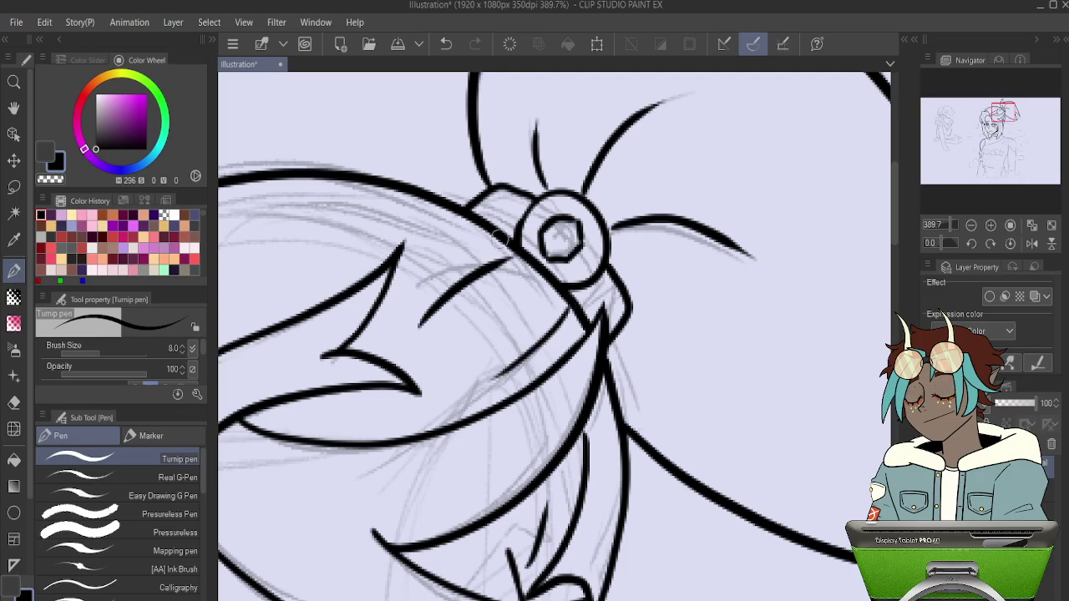
mouse_move(294, 238)
left_mouse_down()
mouse_move(331, 222)
mouse_move(513, 226)
left_mouse_up()
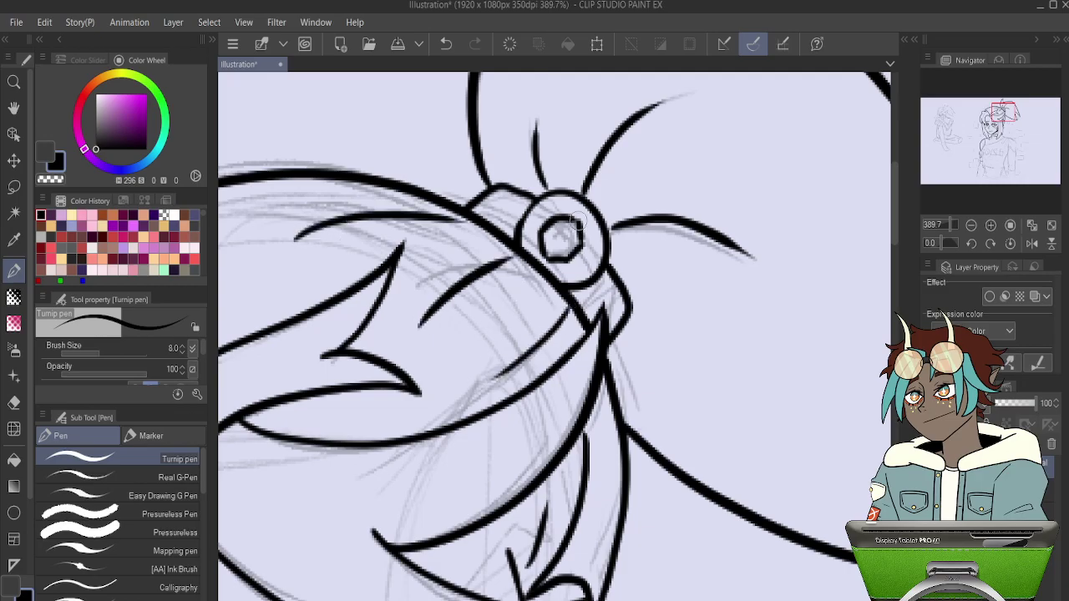
scroll(577, 219, "down", 5)
scroll(463, 188, "up", 4)
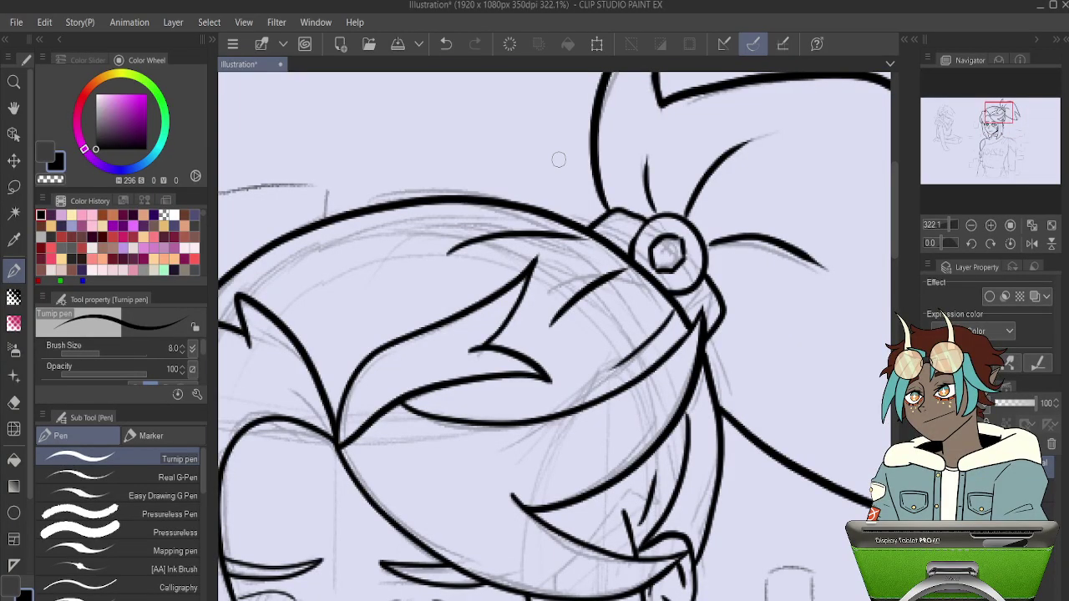
mouse_move(373, 225)
left_mouse_down()
mouse_move(483, 213)
mouse_move(576, 232)
left_mouse_up()
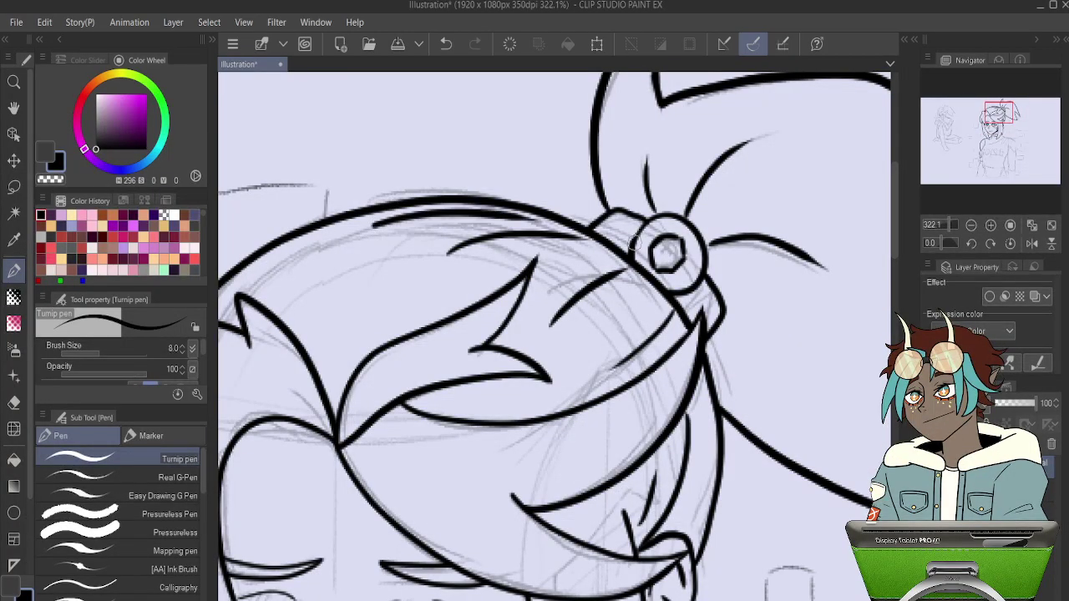
key("ctrl+z")
key("ctrl+z")
key("ctrl+z")
key("ctrl+z")
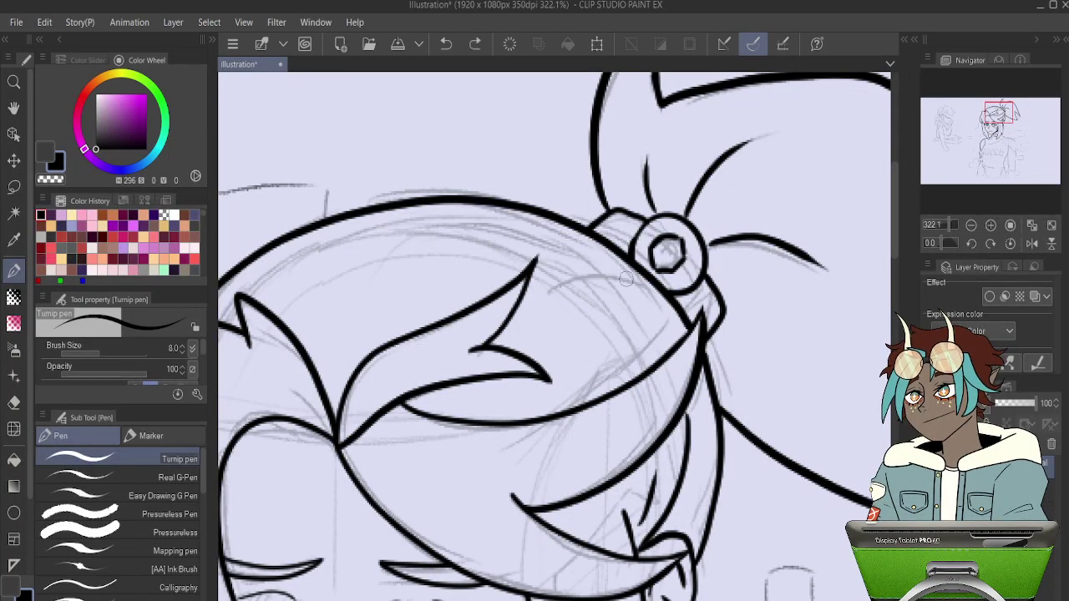
Ink tapered strand lines on the crown of the head, converging toward the hair tie.
mouse_move(545, 322)
left_mouse_down()
mouse_move(716, 273)
mouse_move(624, 376)
left_mouse_up()
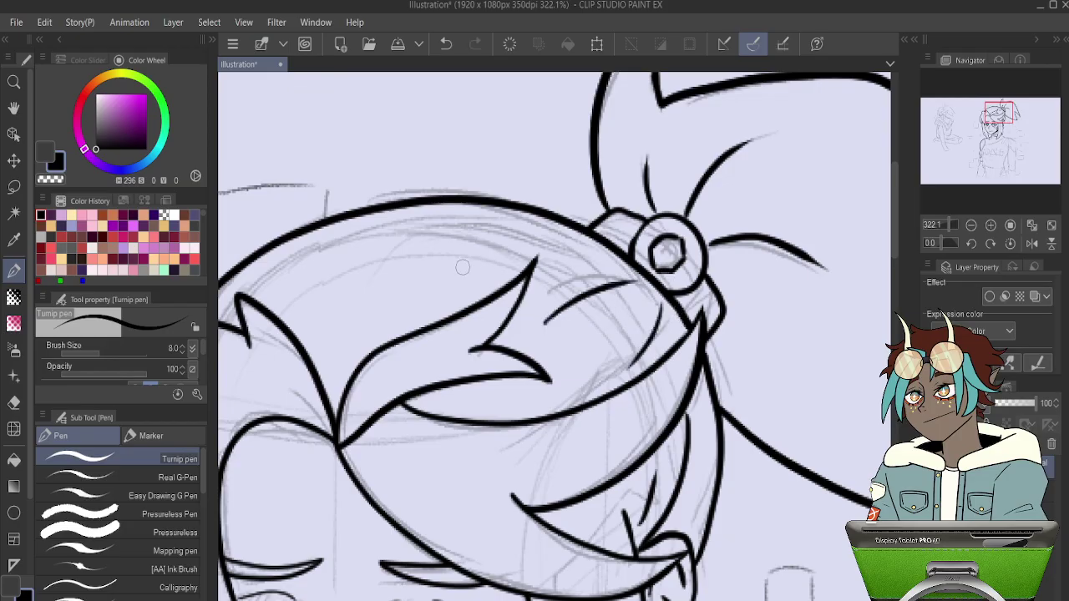
left_click_drag(446, 273, 600, 253)
mouse_move(425, 215)
left_mouse_down()
mouse_move(596, 240)
mouse_move(650, 276)
left_mouse_up()
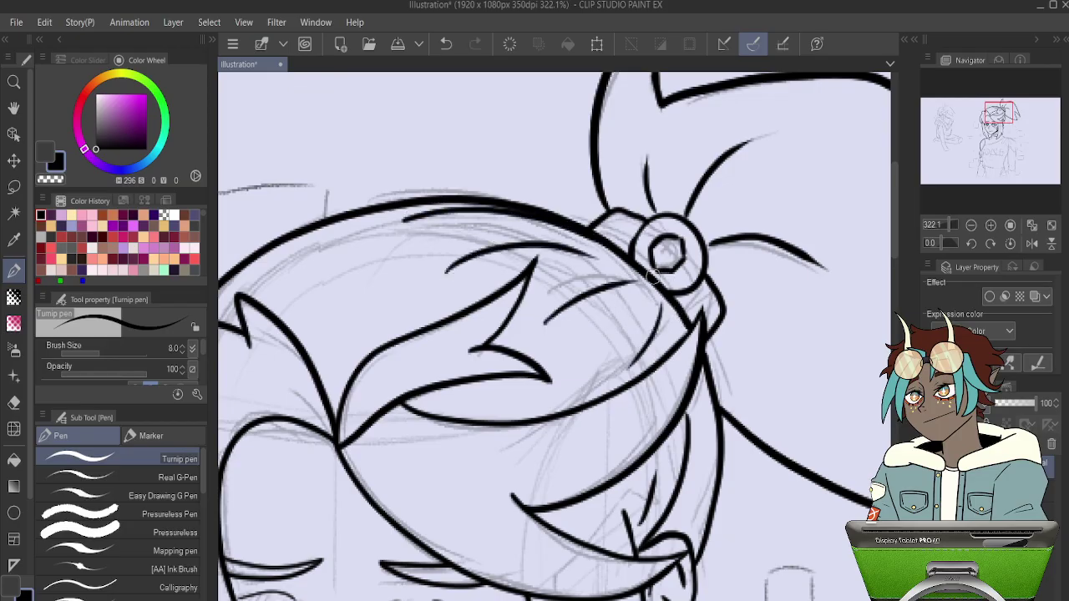
Look over the inked head and hair, then examine the sketched torso below.
scroll(655, 213, "down", 6)
scroll(626, 288, "up", 3)
scroll(554, 310, "up", 2)
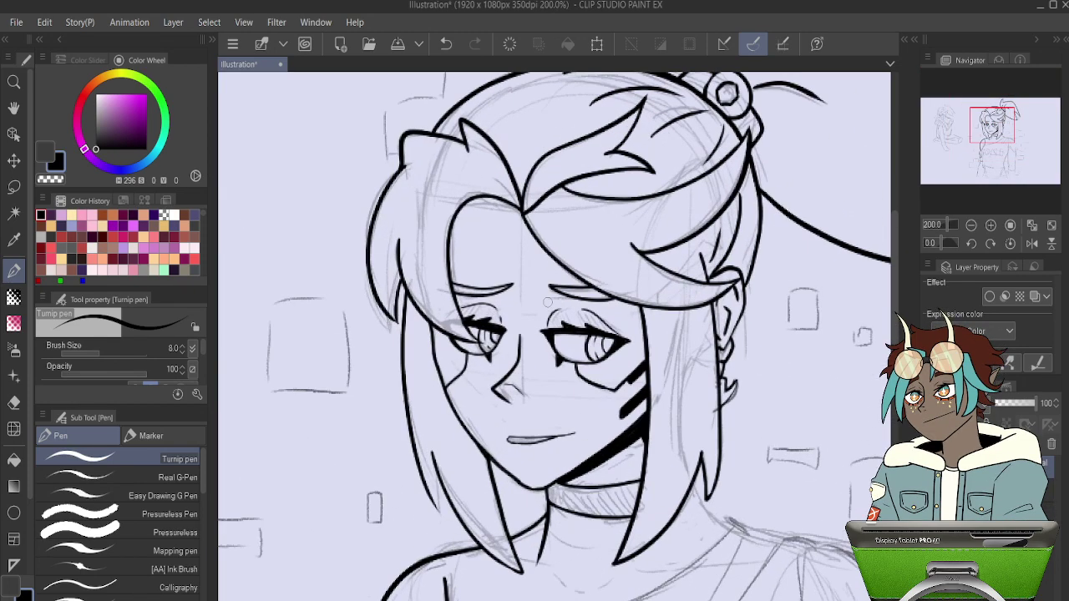
scroll(548, 304, "down", 3)
scroll(527, 492, "down", 1)
scroll(526, 493, "up", 2)
scroll(522, 495, "down", 1)
scroll(521, 495, "up", 3)
scroll(521, 495, "up", 1)
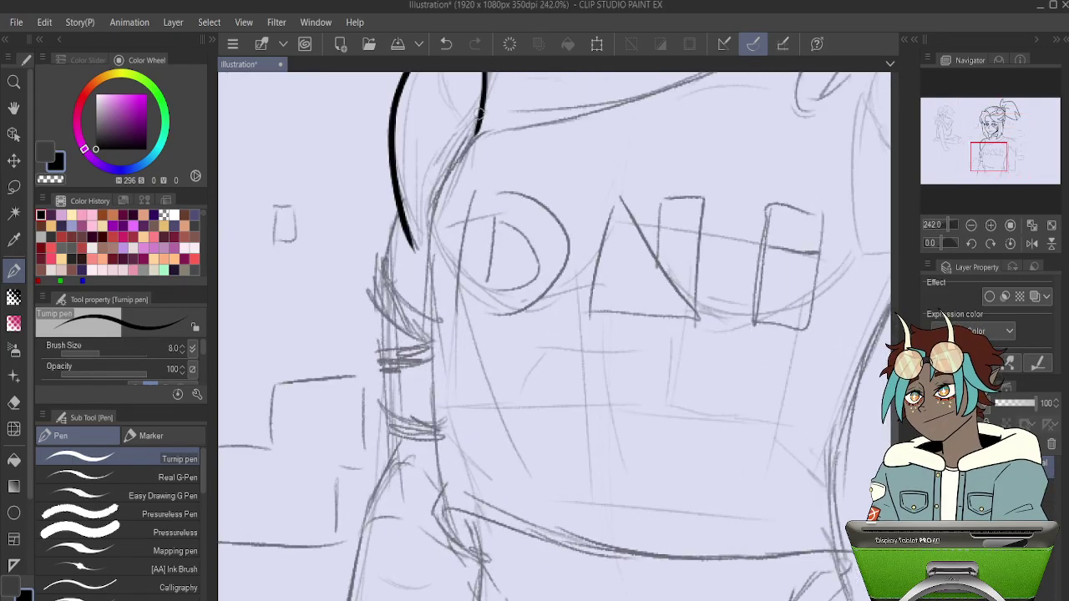
mouse_move(479, 124)
left_mouse_down()
mouse_move(433, 190)
mouse_move(424, 265)
mouse_move(444, 444)
left_mouse_up()
left_click_drag(435, 507, 495, 563)
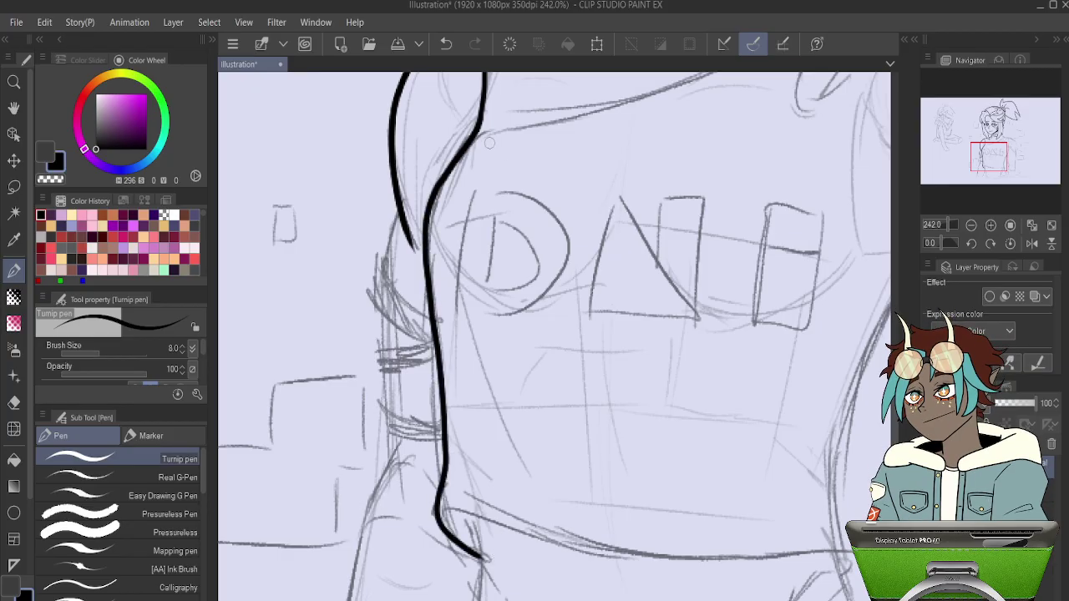
key("ctrl+z")
mouse_move(483, 117)
left_mouse_down()
mouse_move(422, 217)
mouse_move(422, 259)
left_mouse_up()
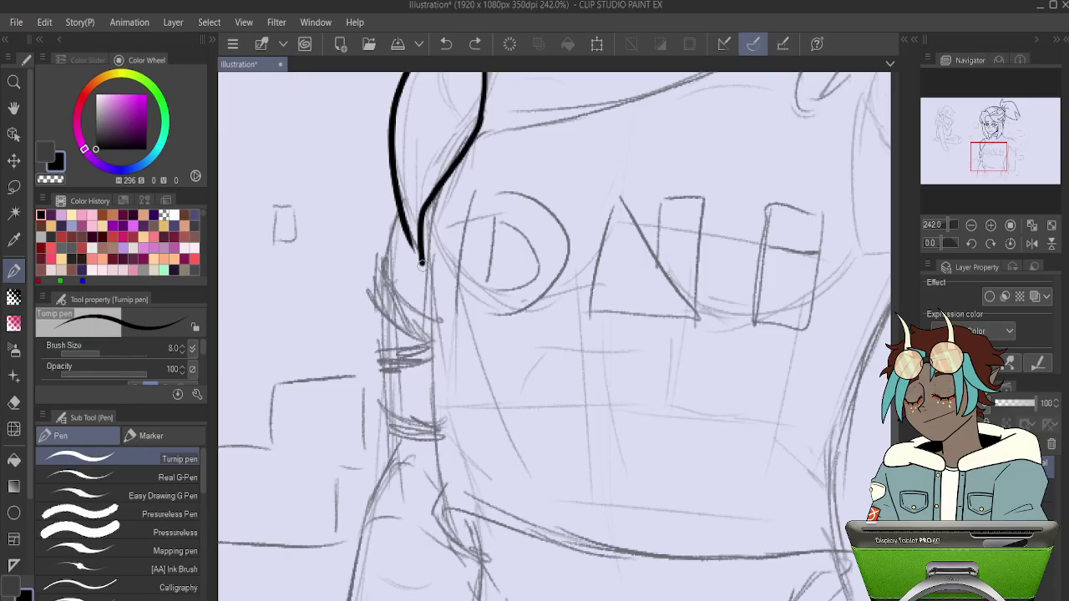
key("ctrl+z")
Ink the torso's left side contour from the armpit to the shirt hem, continuing down the hip to the waistband.
mouse_move(478, 130)
left_mouse_down()
mouse_move(428, 226)
mouse_move(424, 305)
mouse_move(441, 417)
mouse_move(436, 491)
mouse_move(487, 543)
left_mouse_up()
scroll(488, 543, "down", 5)
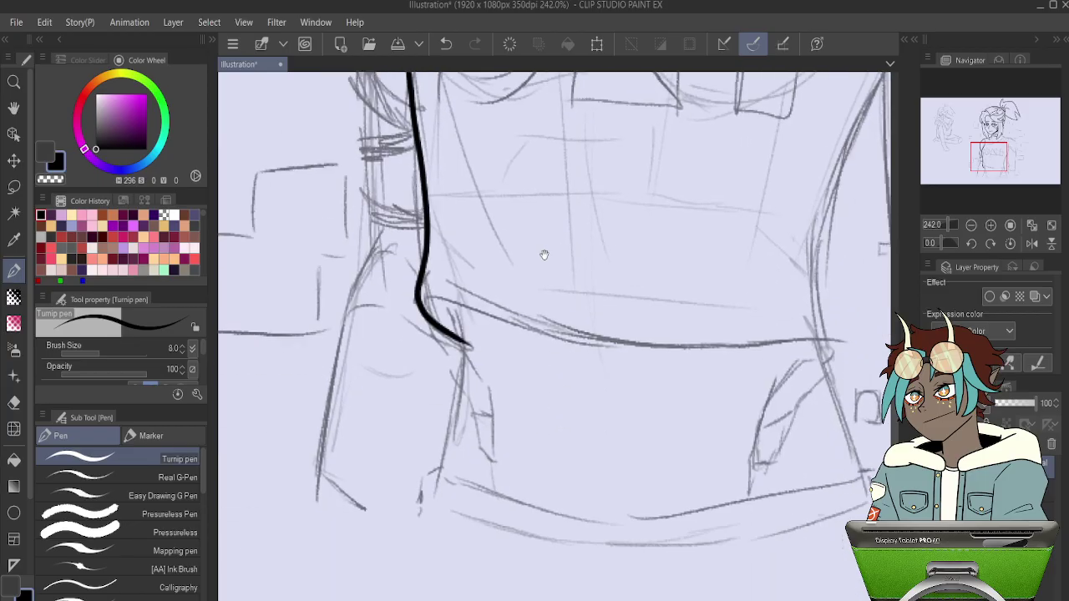
left_click_drag(469, 314, 444, 472)
left_click_drag(545, 307, 443, 352)
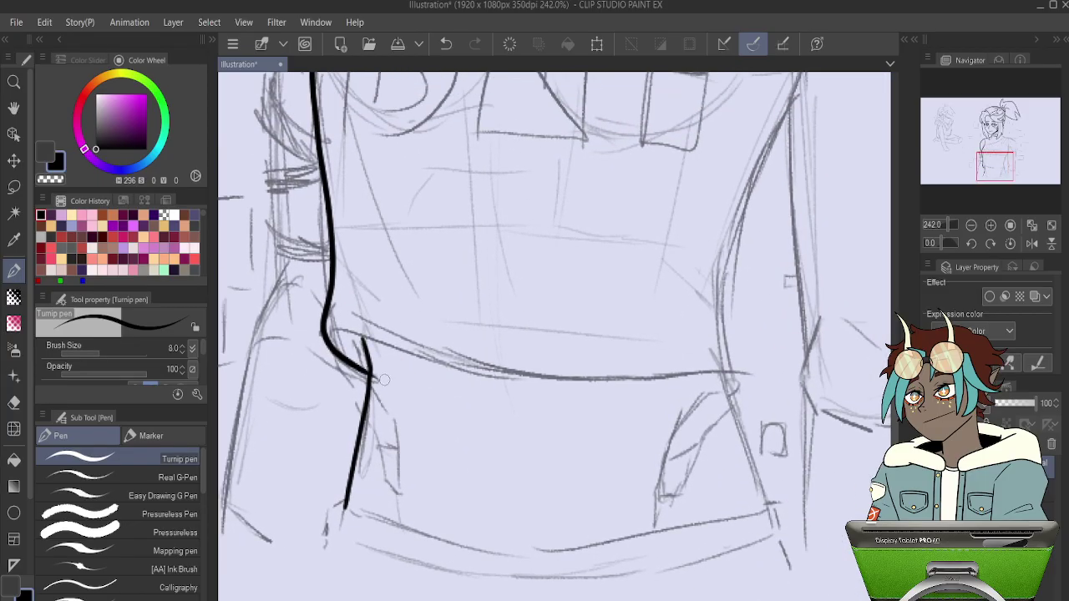
key("e")
key("p")
left_click_drag(413, 431, 456, 323)
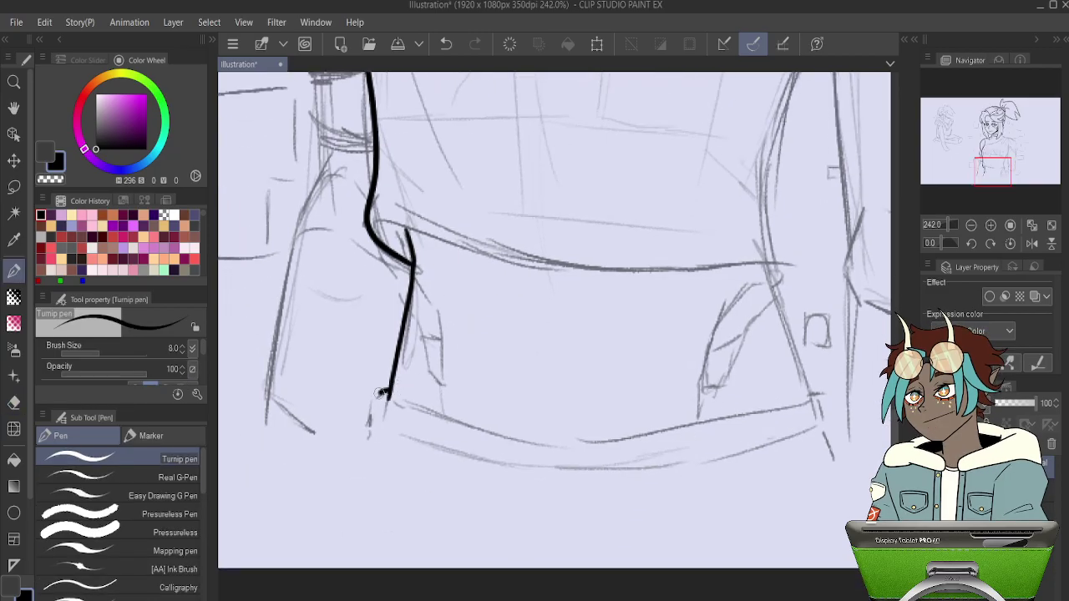
left_click_drag(438, 368, 338, 430)
left_click_drag(690, 285, 554, 333)
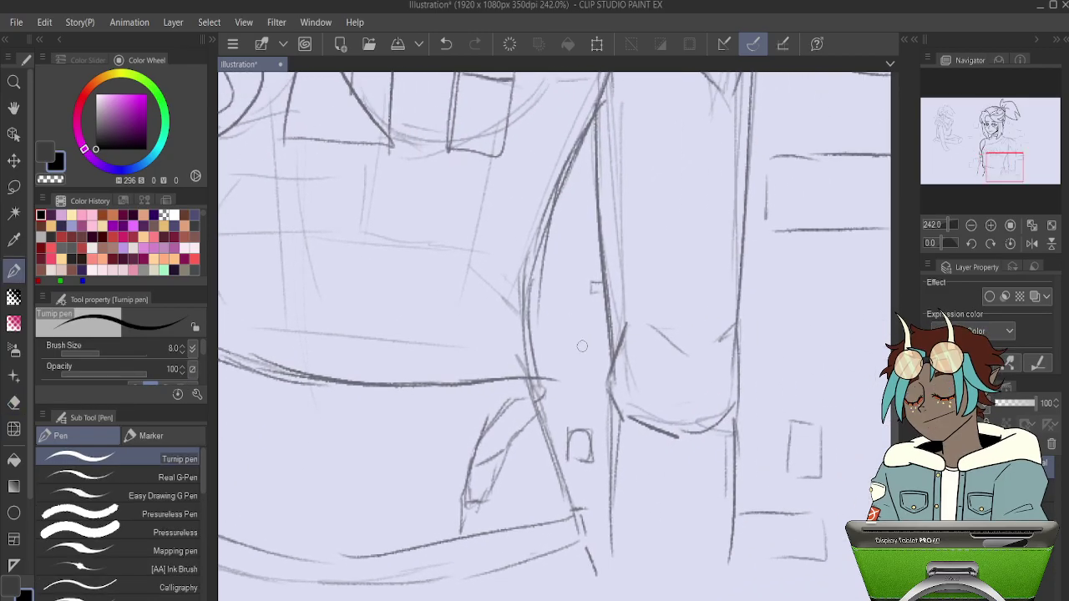
left_click_drag(527, 376, 535, 403)
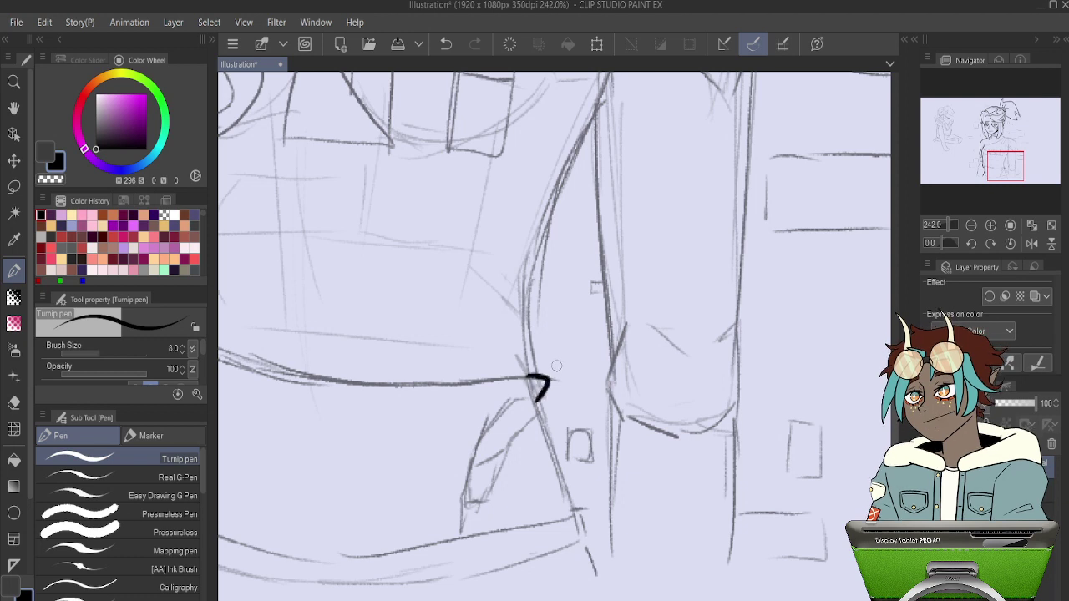
key("ctrl+z")
key("ctrl+z")
key("ctrl+z")
Ink the covered shoulder's contour from the long side lock over the shirt folds and down the outer edge of the sleeve.
mouse_move(585, 209)
left_mouse_down()
mouse_move(569, 307)
mouse_move(494, 451)
left_mouse_up()
left_click_drag(607, 143, 601, 233)
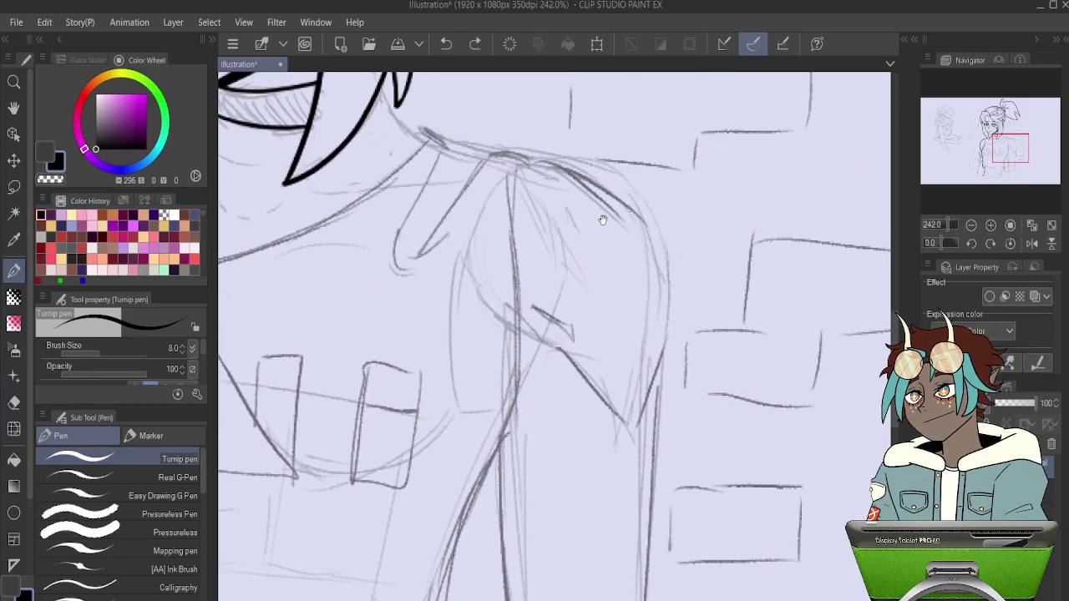
left_click_drag(582, 153, 631, 286)
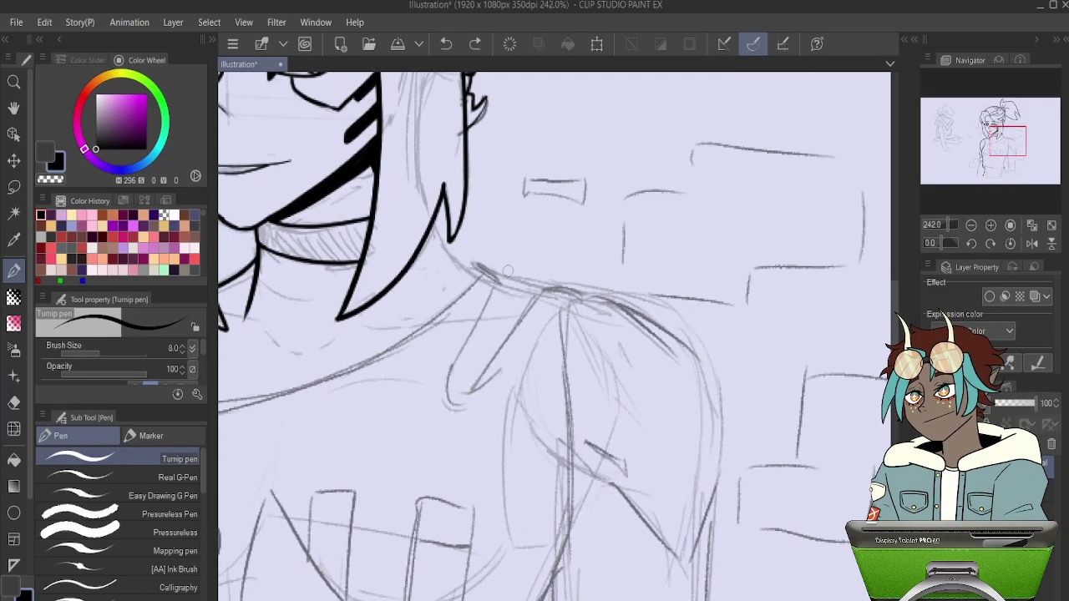
mouse_move(431, 219)
left_mouse_down()
mouse_move(446, 247)
mouse_move(490, 271)
mouse_move(448, 249)
mouse_move(495, 280)
mouse_move(643, 308)
mouse_move(685, 331)
mouse_move(713, 367)
mouse_move(723, 431)
left_mouse_up()
key("ctrl+z")
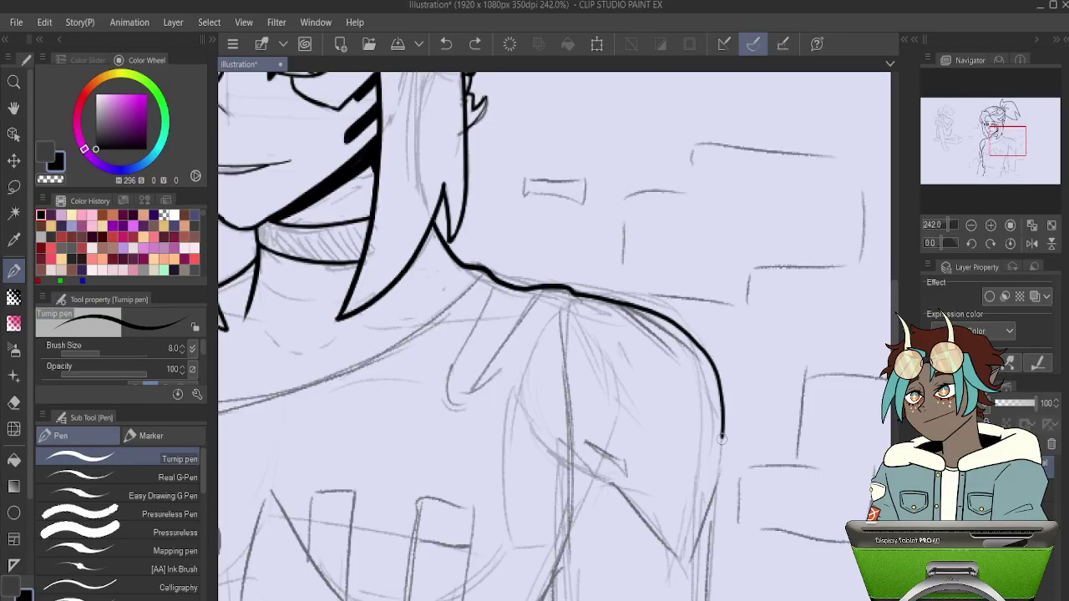
left_click_drag(606, 358, 728, 326)
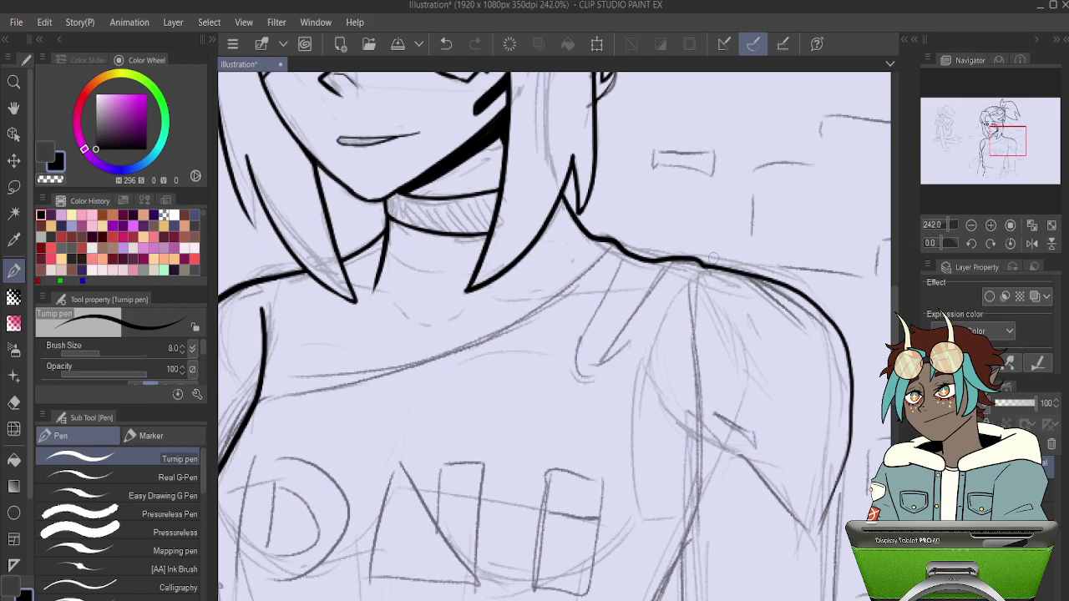
Ink the shirt's slanted neckline from the covered shoulder across the chest to the bare shoulder's armpit.
left_click_drag(609, 284, 671, 341)
mouse_move(678, 295)
left_mouse_down()
mouse_move(588, 357)
mouse_move(445, 418)
mouse_move(327, 445)
left_mouse_up()
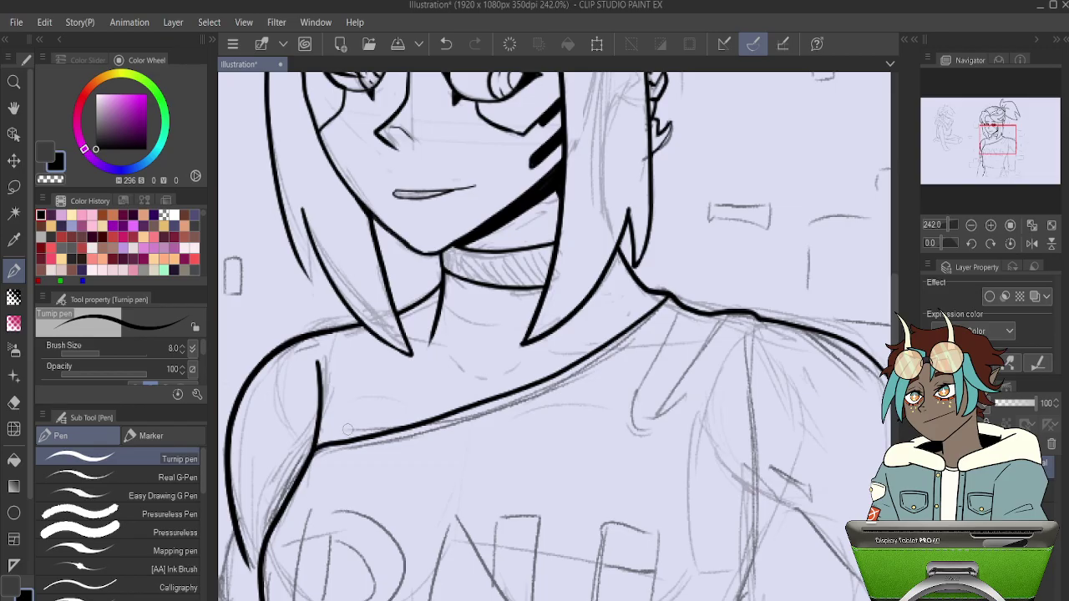
key("ctrl+z")
mouse_move(660, 302)
left_mouse_down()
mouse_move(585, 362)
mouse_move(476, 411)
mouse_move(303, 467)
left_mouse_up()
left_click_drag(719, 354, 682, 336)
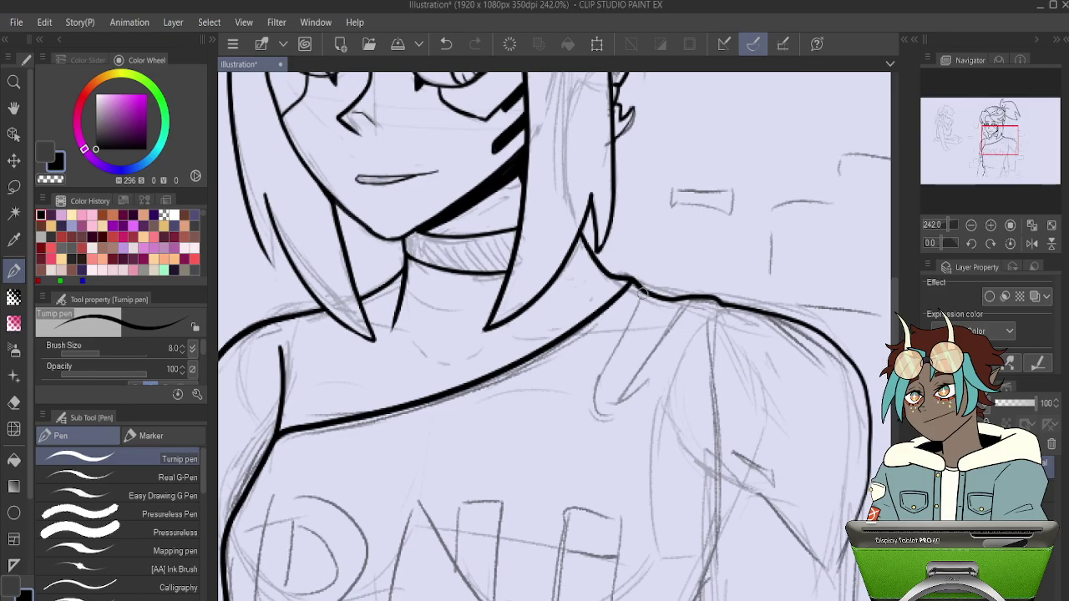
Ink the narrow looped fold hanging from the shirt's neckline at the covered shoulder, redrawing the first stroke.
mouse_move(633, 312)
left_mouse_down()
mouse_move(602, 371)
mouse_move(609, 416)
mouse_move(650, 371)
left_mouse_up()
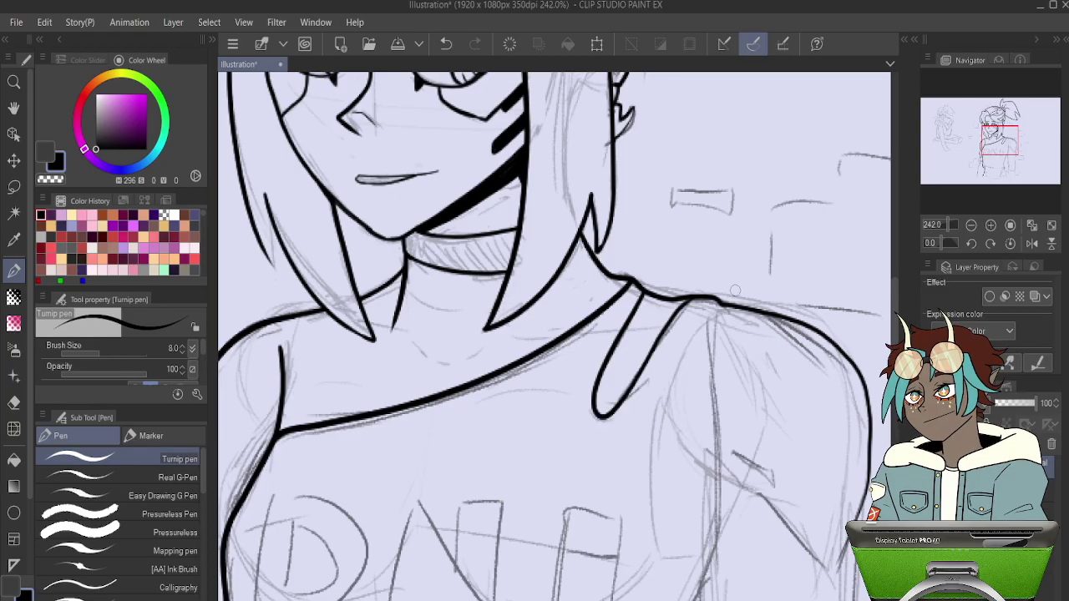
key("ctrl+z")
mouse_move(639, 301)
left_mouse_down()
mouse_move(602, 371)
mouse_move(607, 411)
mouse_move(669, 326)
left_mouse_up()
Ink the shirt's right edge from the covered shoulder around the armhole, down the torso's side and along the hem.
mouse_move(820, 386)
left_mouse_down()
mouse_move(735, 289)
mouse_move(716, 242)
mouse_move(700, 251)
mouse_move(685, 326)
left_mouse_up()
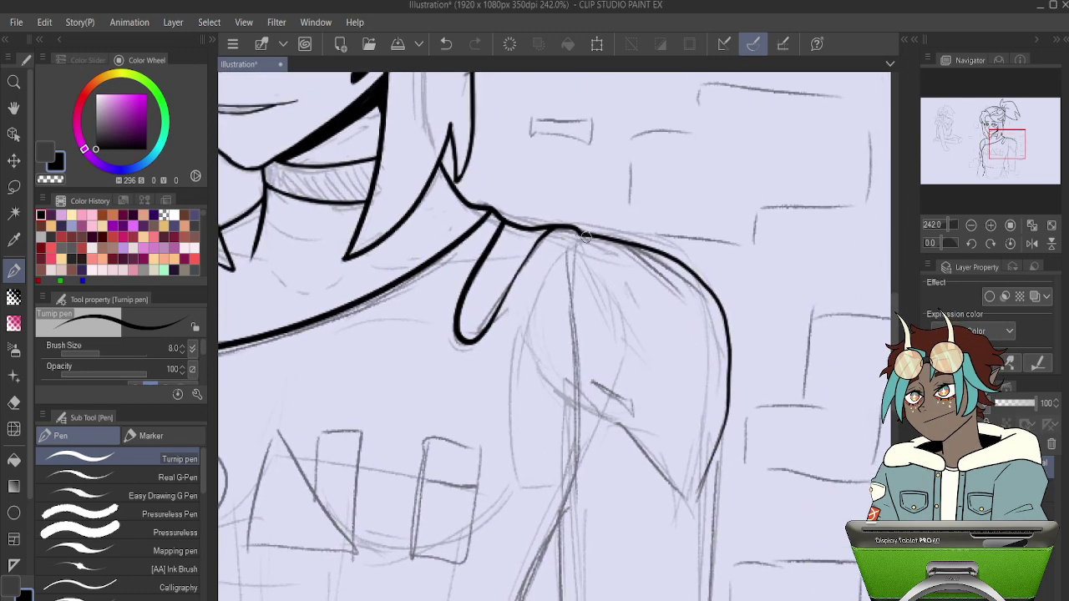
mouse_move(583, 235)
left_mouse_down()
mouse_move(548, 279)
mouse_move(512, 398)
mouse_move(517, 477)
mouse_move(558, 484)
mouse_move(635, 254)
mouse_move(594, 255)
mouse_move(526, 483)
left_mouse_up()
key("ctrl+z")
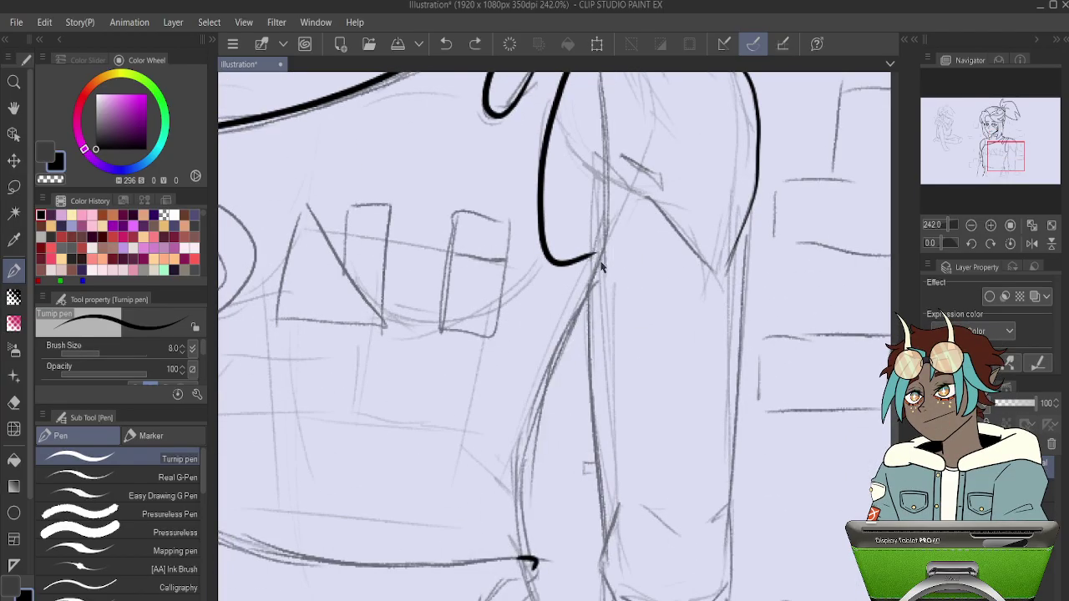
mouse_move(595, 255)
left_mouse_down()
mouse_move(532, 430)
mouse_move(521, 528)
mouse_move(534, 564)
mouse_move(640, 309)
mouse_move(606, 360)
mouse_move(668, 397)
mouse_move(464, 398)
mouse_move(292, 357)
left_mouse_up()
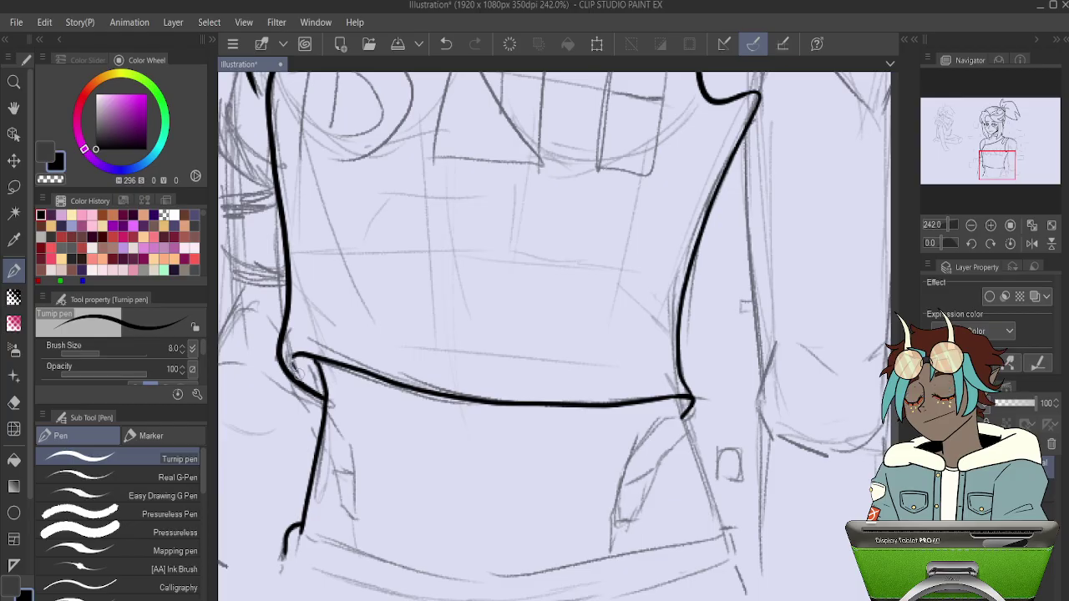
Ink four thin tapering fold lines on the shirt between the sketched lettering and the hem, redoing uneven strokes.
mouse_move(640, 222)
left_mouse_down()
mouse_move(577, 368)
mouse_move(609, 401)
mouse_move(687, 381)
left_mouse_up()
left_click_drag(353, 346, 411, 504)
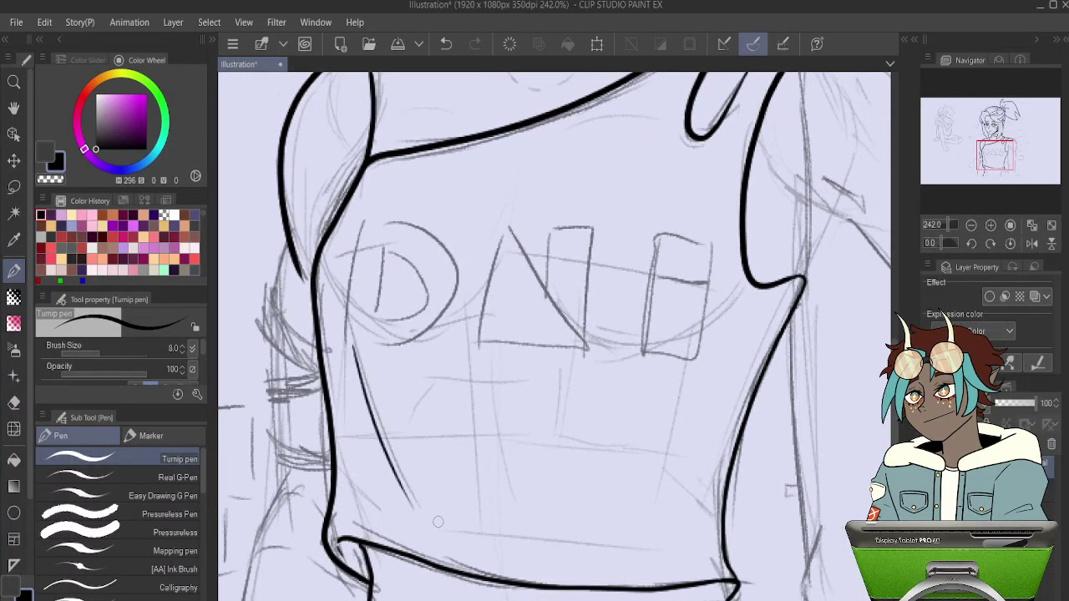
left_click_drag(493, 541, 469, 355)
left_click_drag(536, 537, 573, 388)
key("ctrl+z")
key("ctrl+z")
key("ctrl+z")
left_click_drag(370, 404, 419, 523)
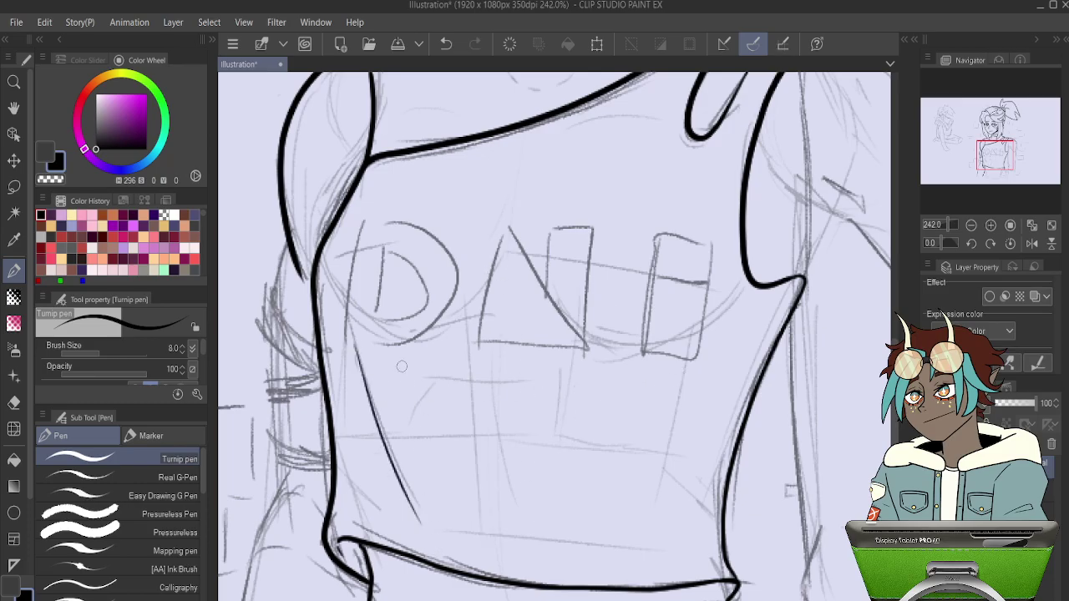
left_click_drag(471, 354, 491, 522)
left_click_drag(555, 529, 600, 404)
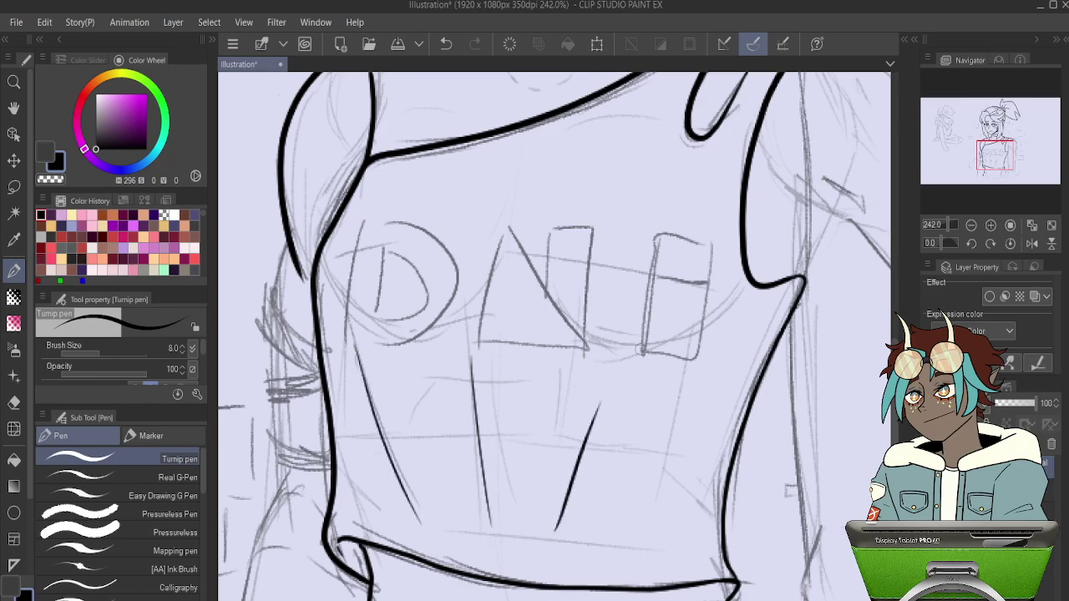
key("ctrl+z")
mouse_move(622, 369)
left_mouse_down()
mouse_move(600, 454)
mouse_move(647, 509)
mouse_move(697, 425)
mouse_move(651, 523)
left_mouse_up()
key("ctrl+z")
key("ctrl+z")
left_click_drag(723, 378, 667, 485)
Ink the sleeve's lower edge from the armhole line across the upper arm to the pointed tip at its outer contour.
left_click_drag(730, 351, 445, 549)
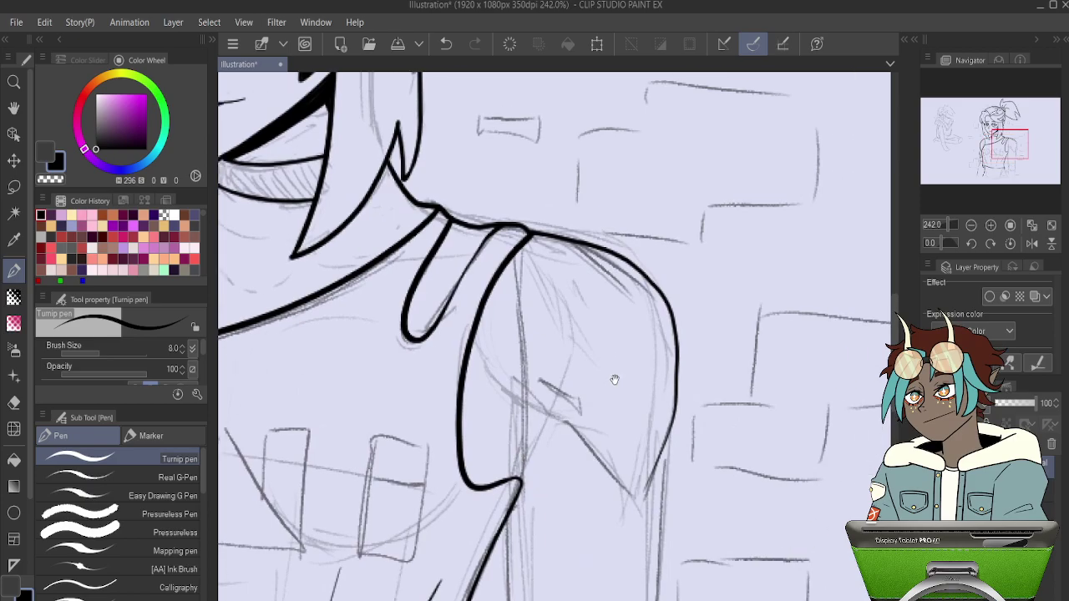
left_click_drag(557, 345, 549, 287)
mouse_move(491, 323)
left_mouse_down()
mouse_move(530, 340)
mouse_move(624, 434)
left_mouse_up()
key("ctrl+z")
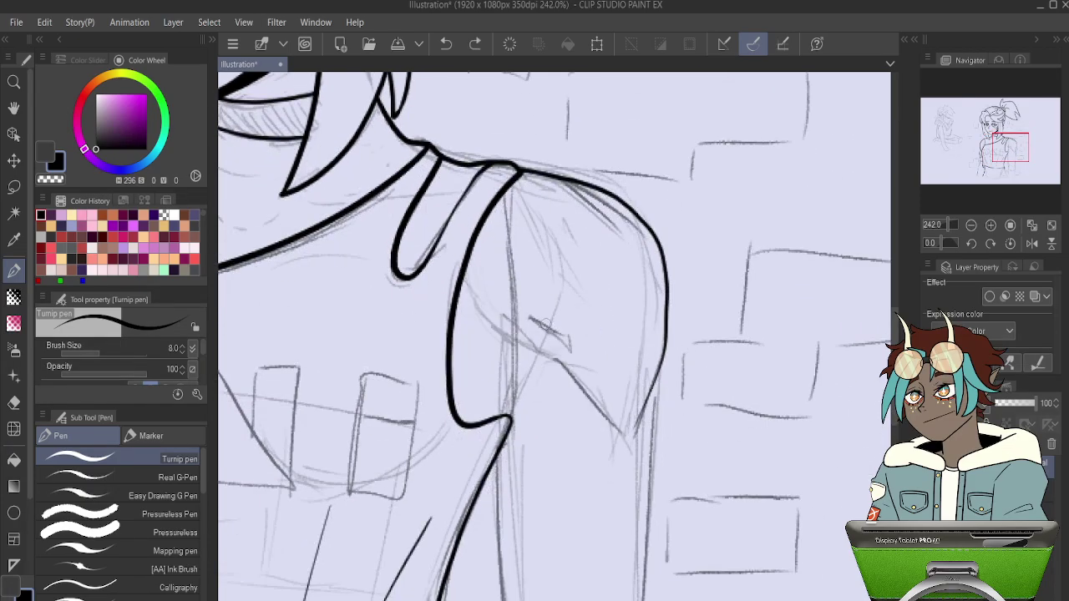
mouse_move(462, 286)
left_mouse_down()
mouse_move(482, 319)
mouse_move(563, 369)
mouse_move(622, 434)
left_mouse_up()
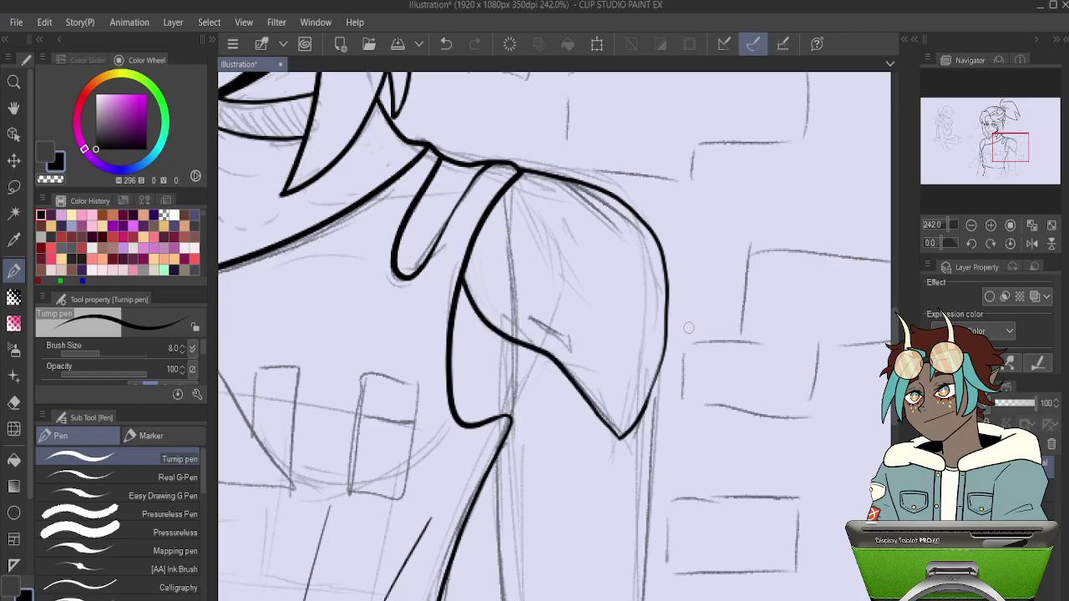
left_click_drag(661, 432, 652, 338)
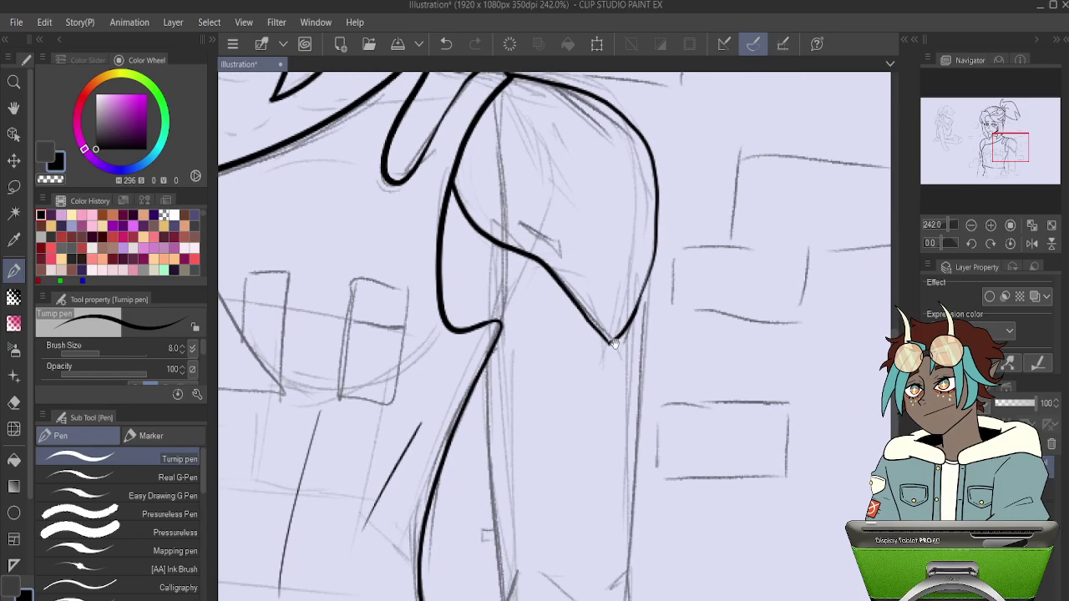
left_click_drag(497, 319, 506, 311)
key("ctrl+z")
key("e")
left_click(499, 327)
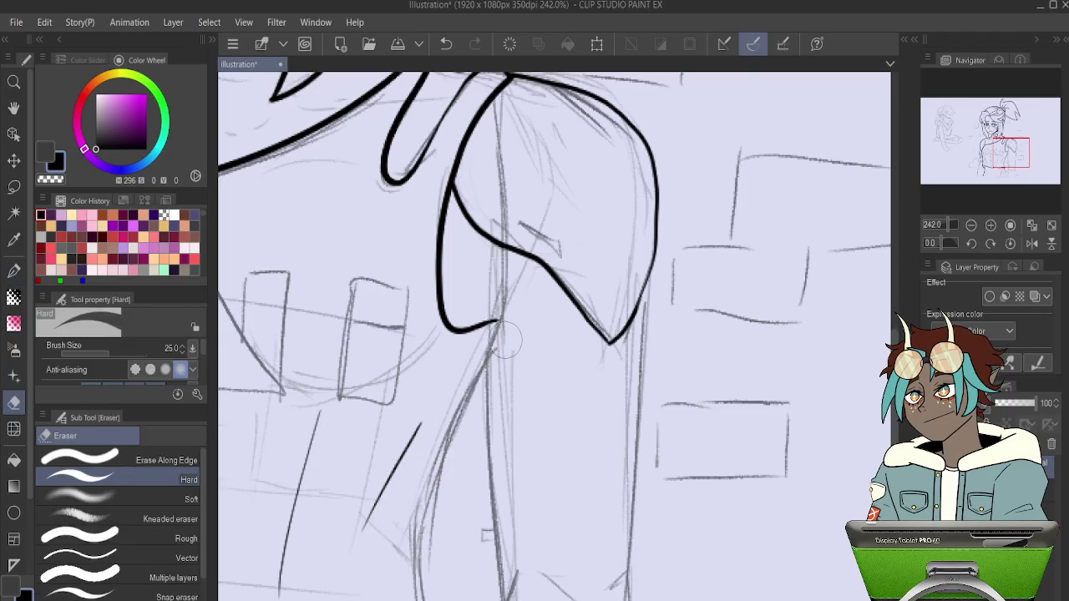
left_click(498, 324)
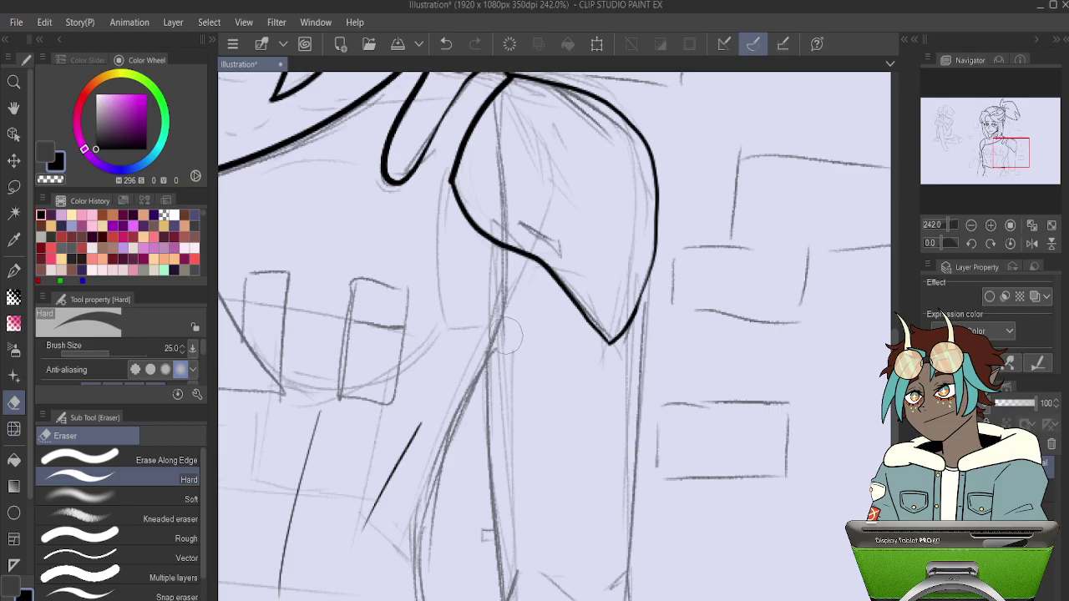
key("p")
key("ctrl+z")
key("ctrl+z")
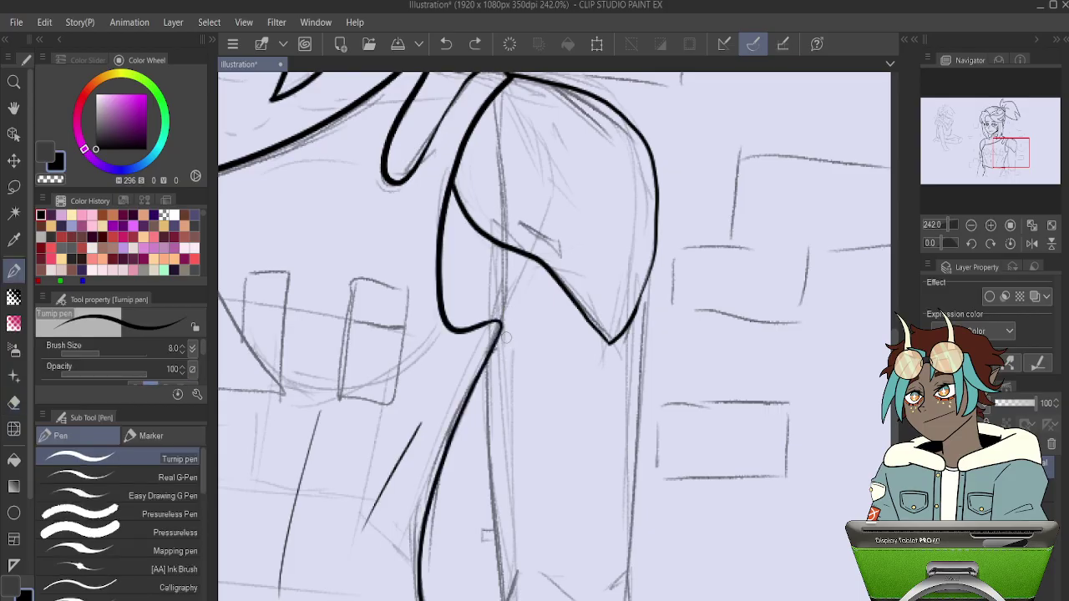
Ink the inner and outer contours of the arm below the pointed sleeve, past the elbow to the sketch's lower end.
scroll(506, 342, "down", 5)
scroll(543, 438, "up", 4)
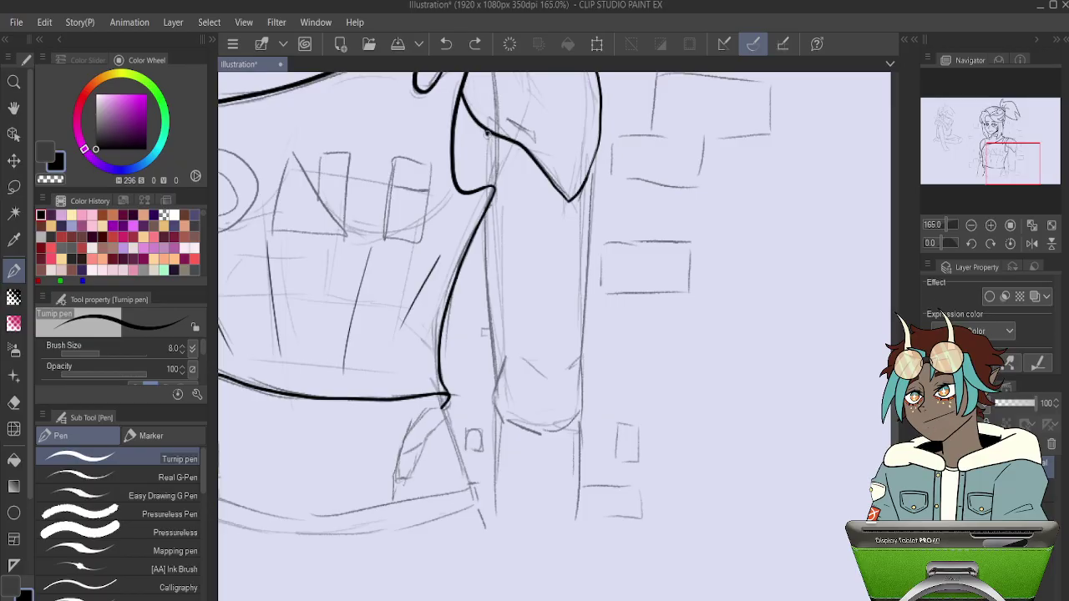
left_click_drag(487, 165, 492, 338)
left_click_drag(494, 379, 500, 538)
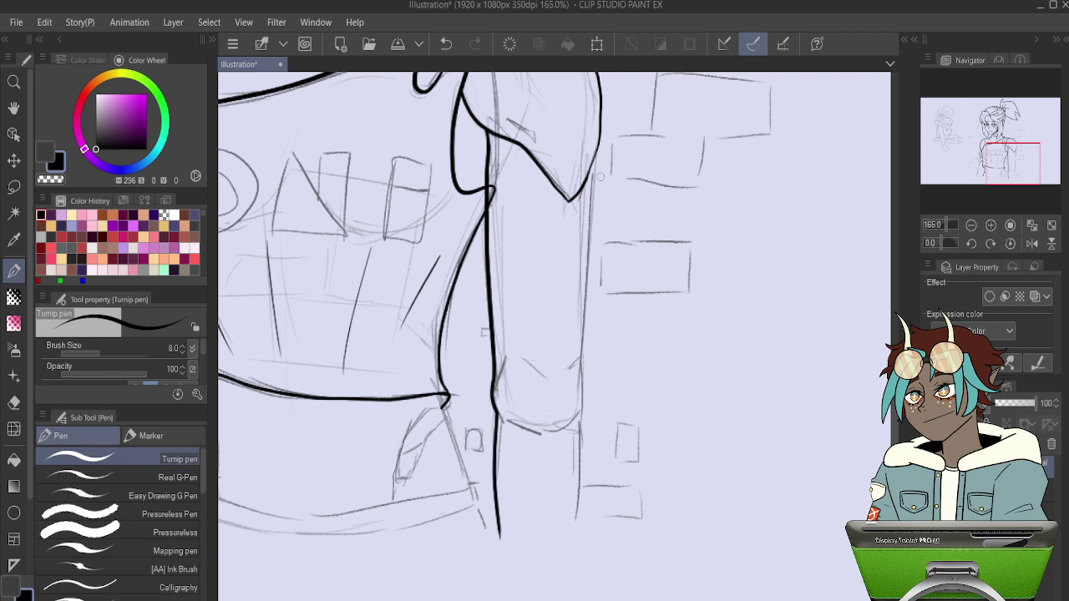
left_click_drag(584, 268, 576, 401)
key("ctrl+z")
left_click_drag(595, 155, 592, 185)
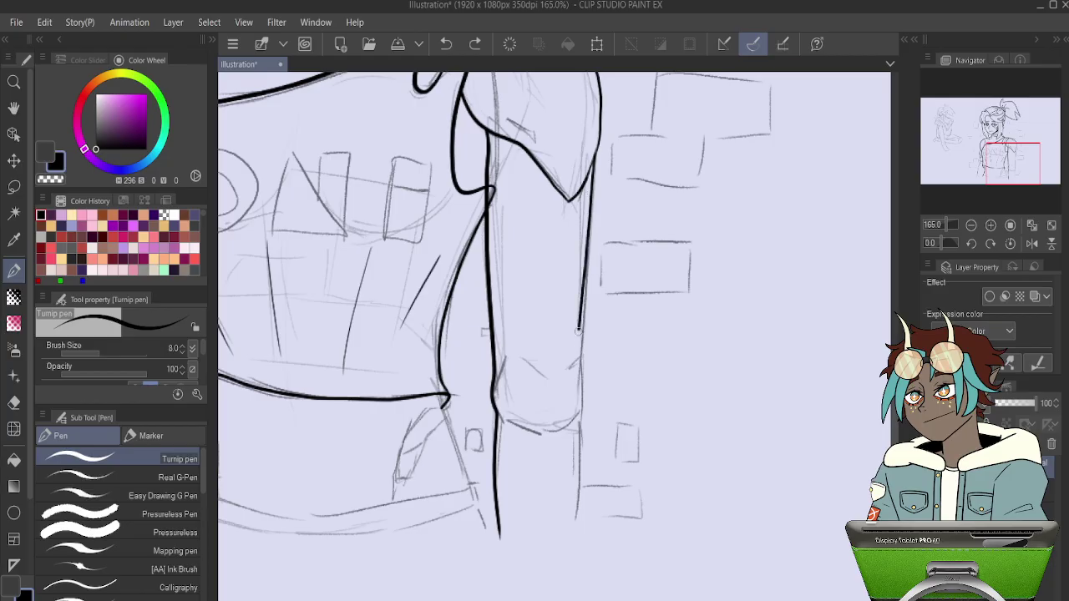
Ink the right waist contour from the shirt hem down past the waistband, and the waistband's curved upper edge.
left_click_drag(545, 409, 759, 271)
scroll(717, 269, "up", 3)
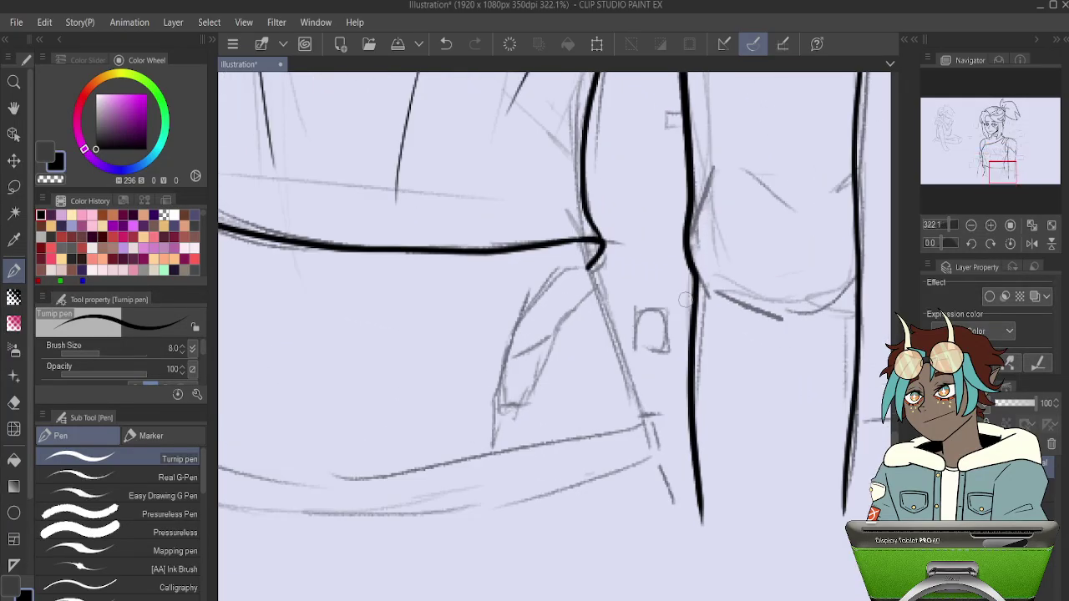
left_click_drag(583, 241, 637, 405)
left_click_drag(659, 454, 679, 528)
mouse_move(673, 415)
left_mouse_down()
mouse_move(822, 410)
mouse_move(750, 448)
mouse_move(480, 473)
mouse_move(269, 420)
left_mouse_up()
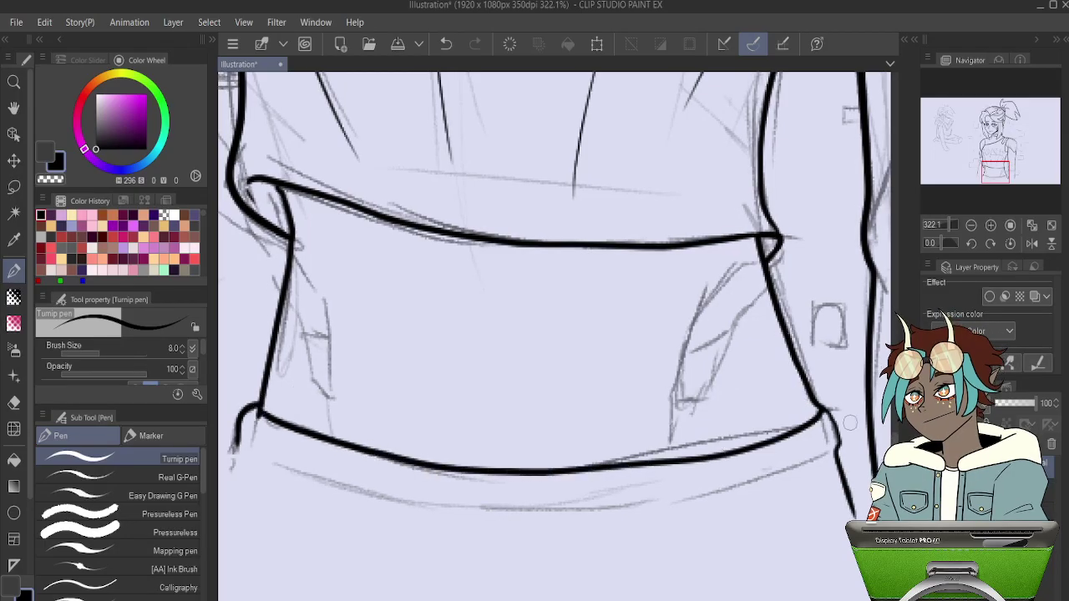
key("ctrl+z")
mouse_move(821, 407)
left_mouse_down()
mouse_move(722, 452)
mouse_move(441, 466)
mouse_move(263, 411)
left_mouse_up()
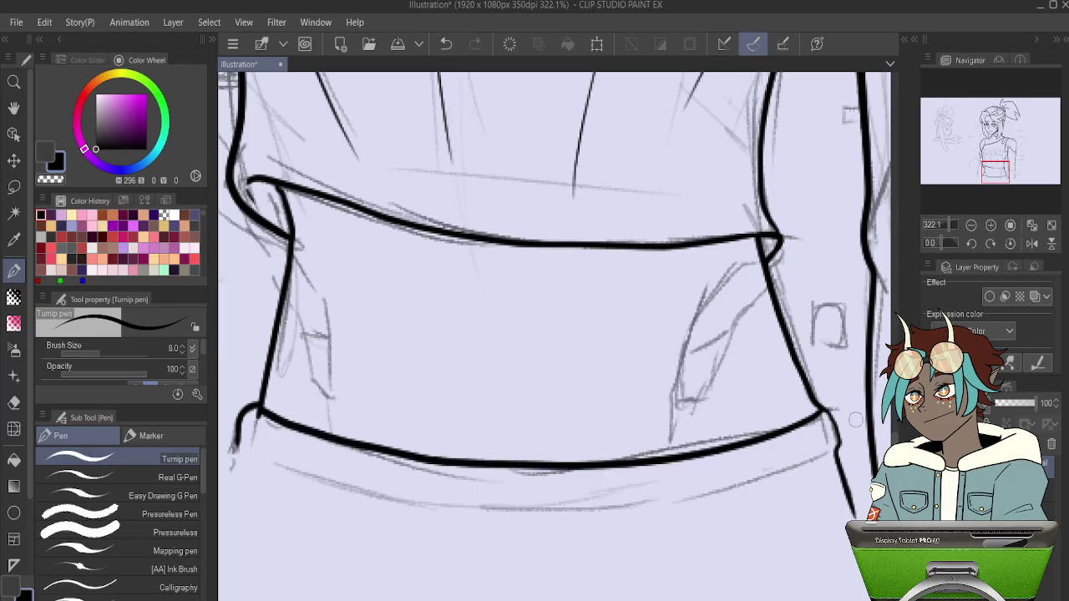
Ink the waistband's curved lower edge from the right hip to the left hip, redrawing it until it runs smoothly.
mouse_move(837, 449)
left_mouse_down()
mouse_move(752, 483)
mouse_move(555, 505)
mouse_move(400, 493)
mouse_move(284, 459)
left_mouse_up()
key("ctrl+z")
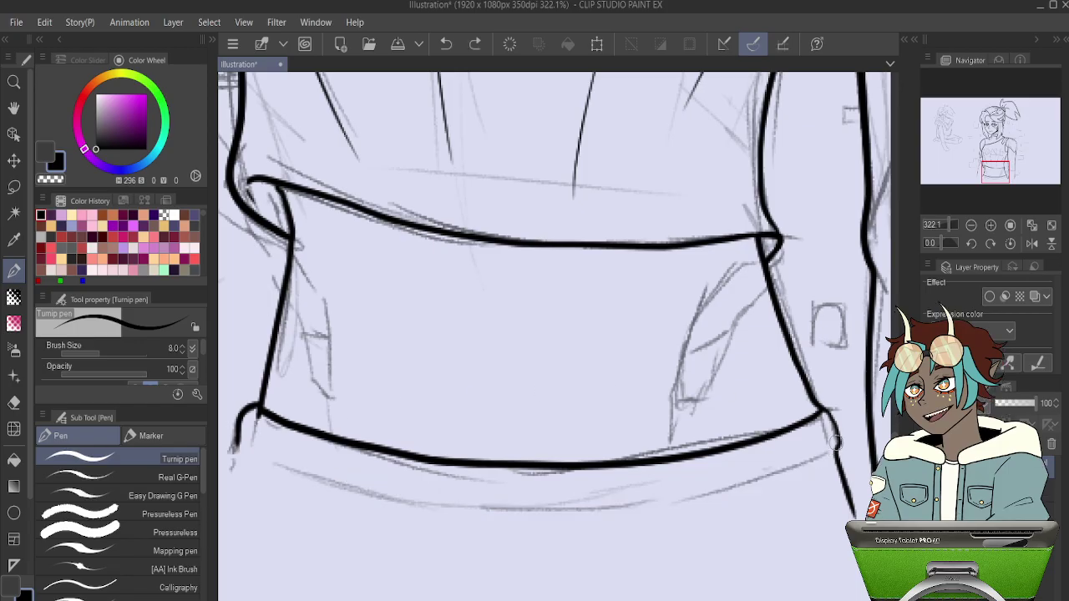
mouse_move(838, 449)
left_mouse_down()
mouse_move(700, 504)
mouse_move(418, 501)
mouse_move(266, 459)
mouse_move(238, 430)
left_mouse_up()
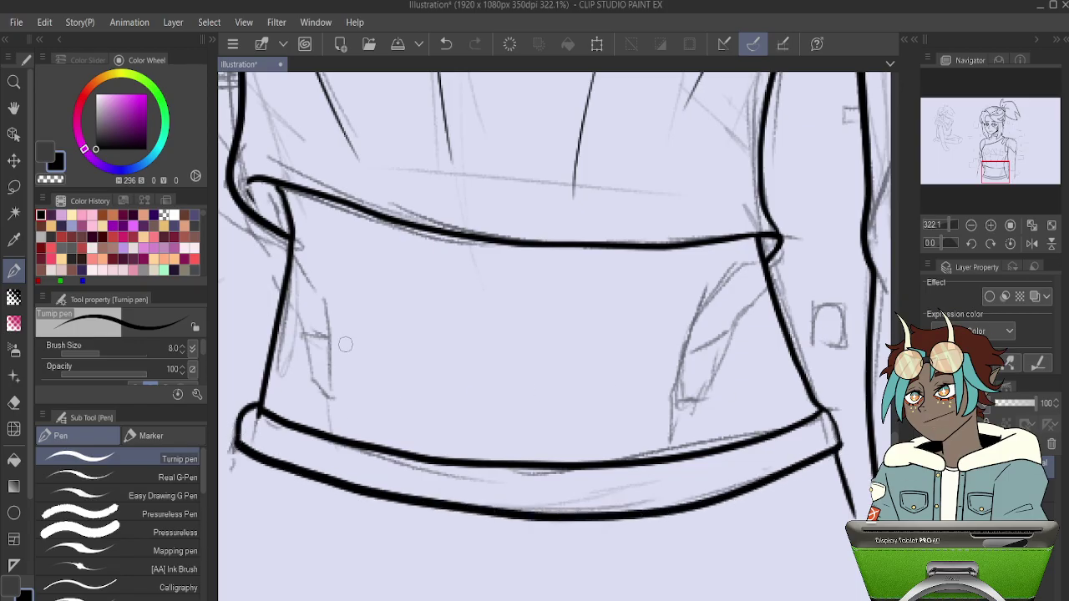
key("ctrl+z")
mouse_move(838, 448)
left_mouse_down()
mouse_move(695, 501)
mouse_move(503, 517)
mouse_move(368, 496)
mouse_move(236, 445)
left_mouse_up()
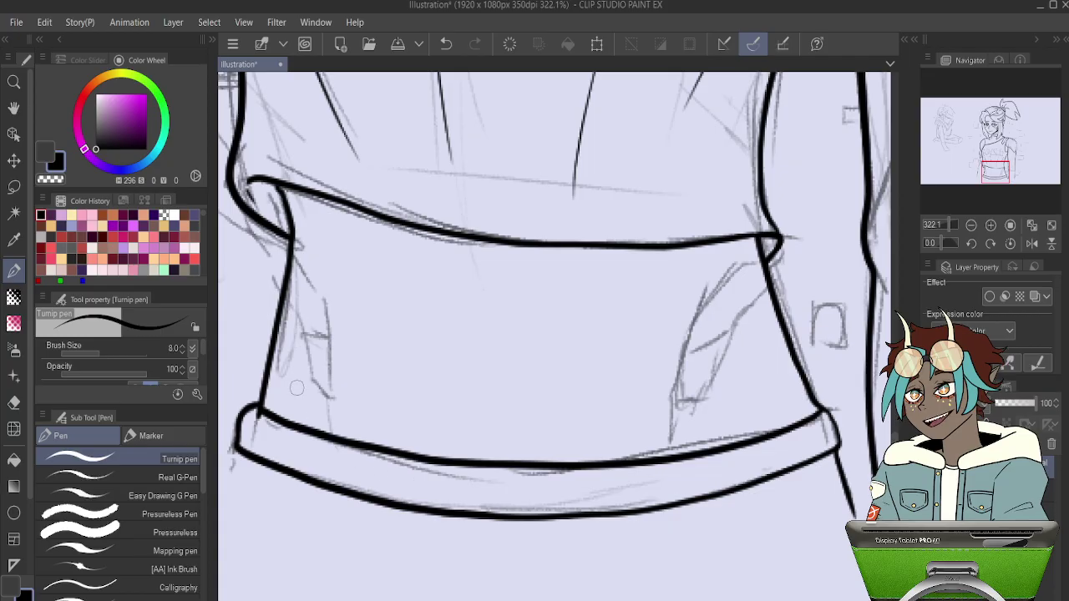
Ink a rounded rectangular belt loop on the waistband near each hip.
mouse_move(274, 475)
left_mouse_down()
mouse_move(292, 423)
mouse_move(297, 478)
mouse_move(293, 420)
mouse_move(302, 467)
left_mouse_up()
key("ctrl+z")
key("ctrl+z")
left_click_drag(655, 350, 516, 326)
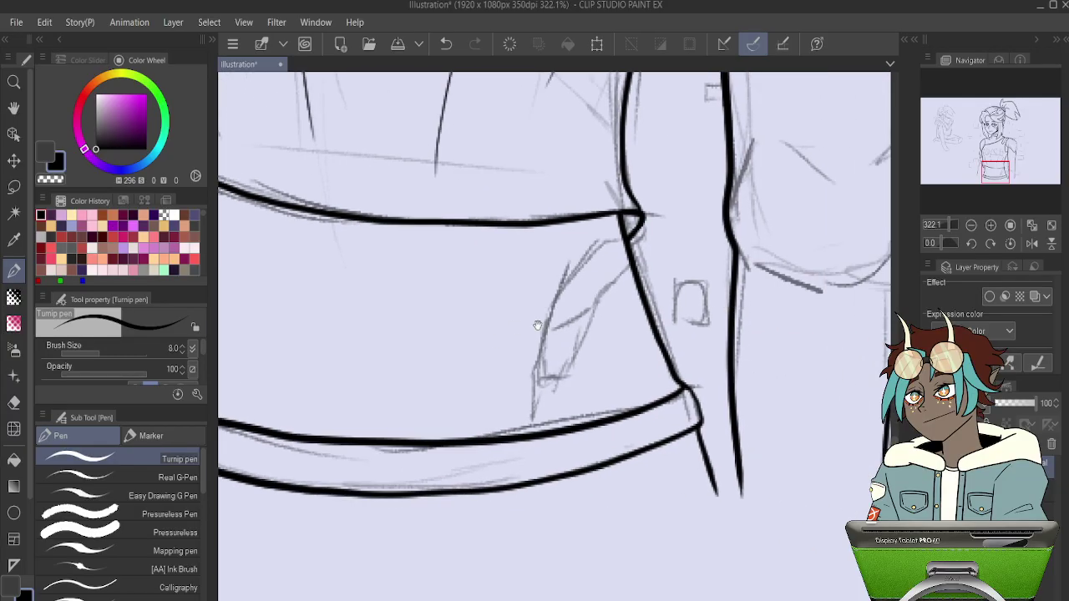
mouse_move(633, 465)
left_mouse_down()
mouse_move(623, 426)
mouse_move(643, 407)
mouse_move(652, 472)
mouse_move(618, 409)
mouse_move(648, 459)
left_mouse_up()
key("ctrl+z")
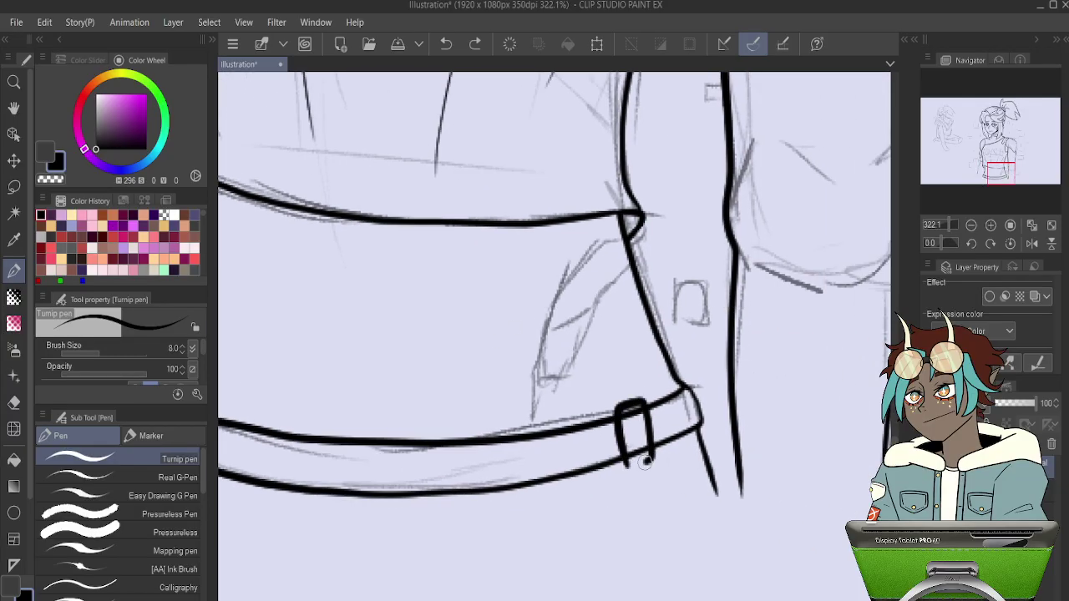
left_click_drag(513, 376, 677, 319)
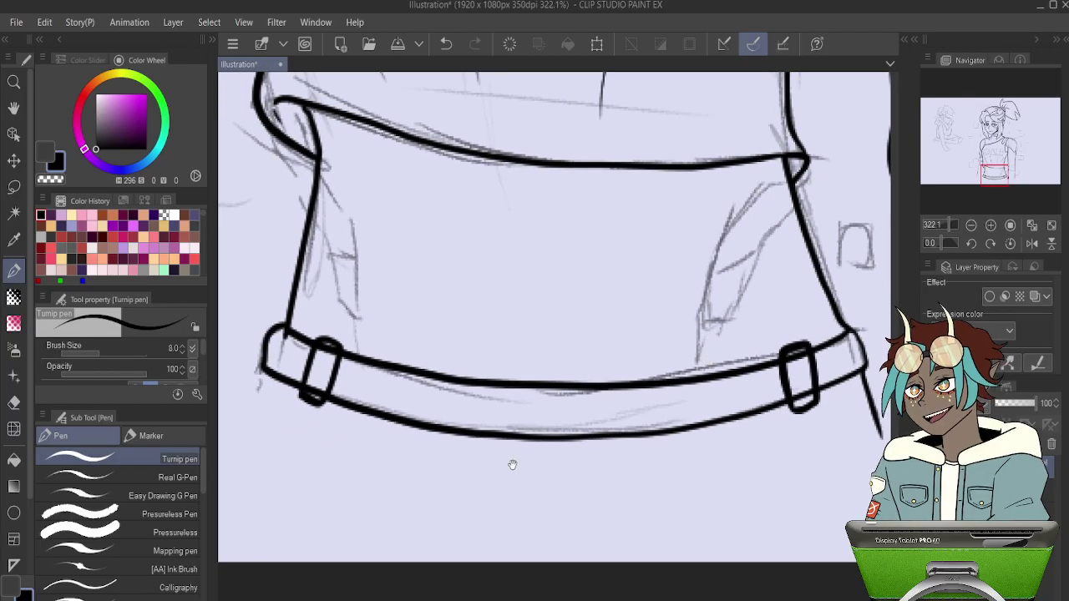
Ink the segmented strap shapes at both sides of the bare midriff between the shirt hem and the waistband.
left_click_drag(512, 465, 537, 568)
mouse_move(342, 283)
left_mouse_down()
mouse_move(370, 319)
mouse_move(384, 418)
mouse_move(367, 409)
mouse_move(355, 358)
left_mouse_up()
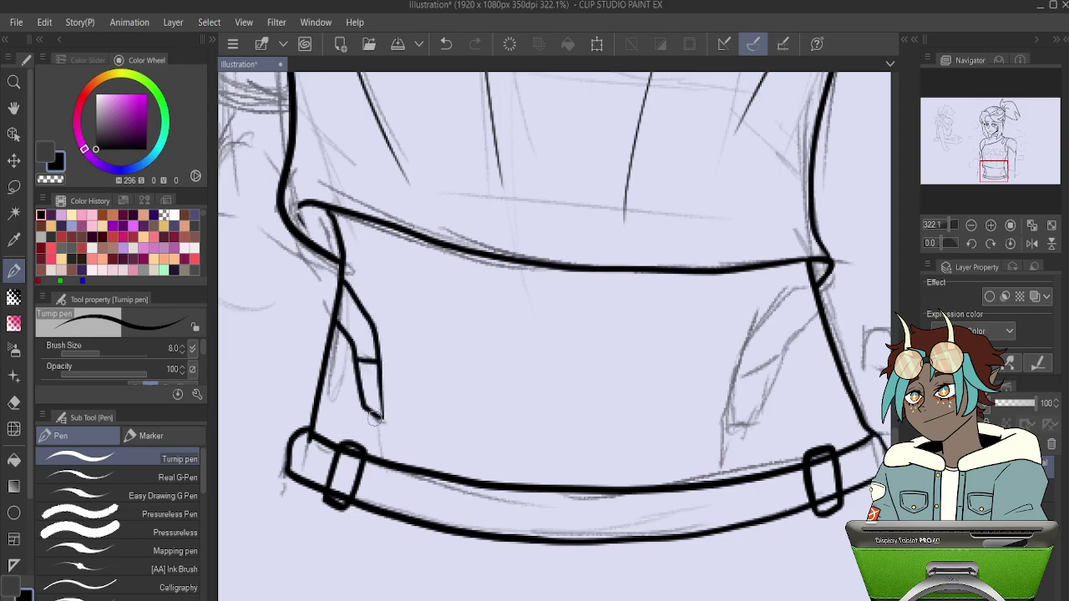
left_click_drag(686, 301, 463, 317)
mouse_move(588, 305)
left_mouse_down()
mouse_move(570, 304)
mouse_move(522, 359)
mouse_move(506, 442)
mouse_move(577, 343)
left_mouse_up()
left_click_drag(513, 391, 550, 381)
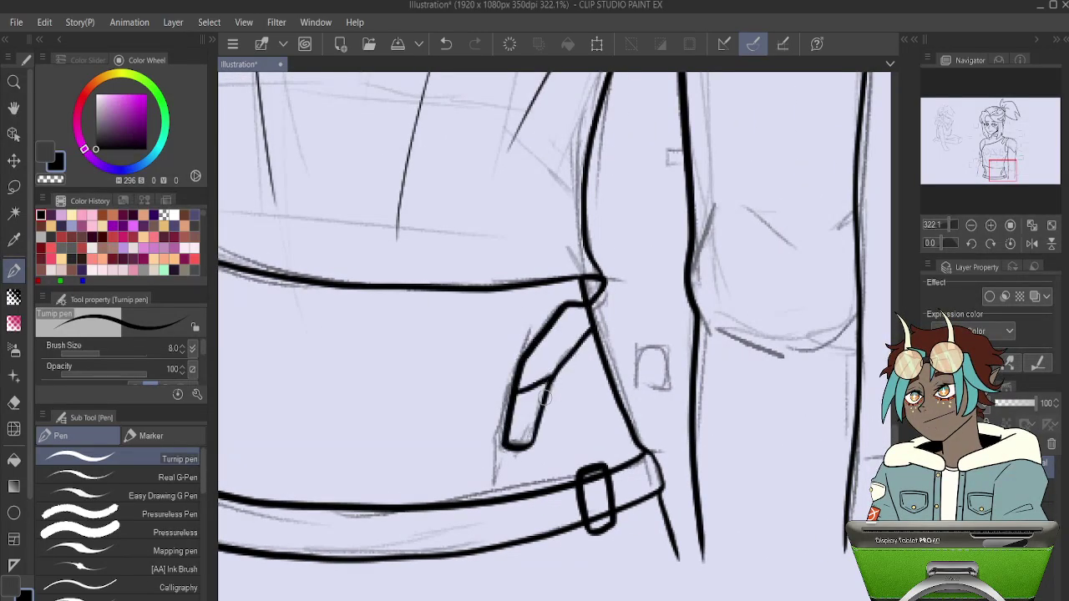
left_click_drag(506, 447, 498, 501)
Undo the right midriff strap, redraw it with cleaner edges, and ink short lines joining the straps to the waistband.
mouse_move(477, 394)
left_mouse_down()
mouse_move(764, 304)
mouse_move(617, 310)
left_mouse_up()
key("ctrl+z")
key("ctrl+z")
key("ctrl+z")
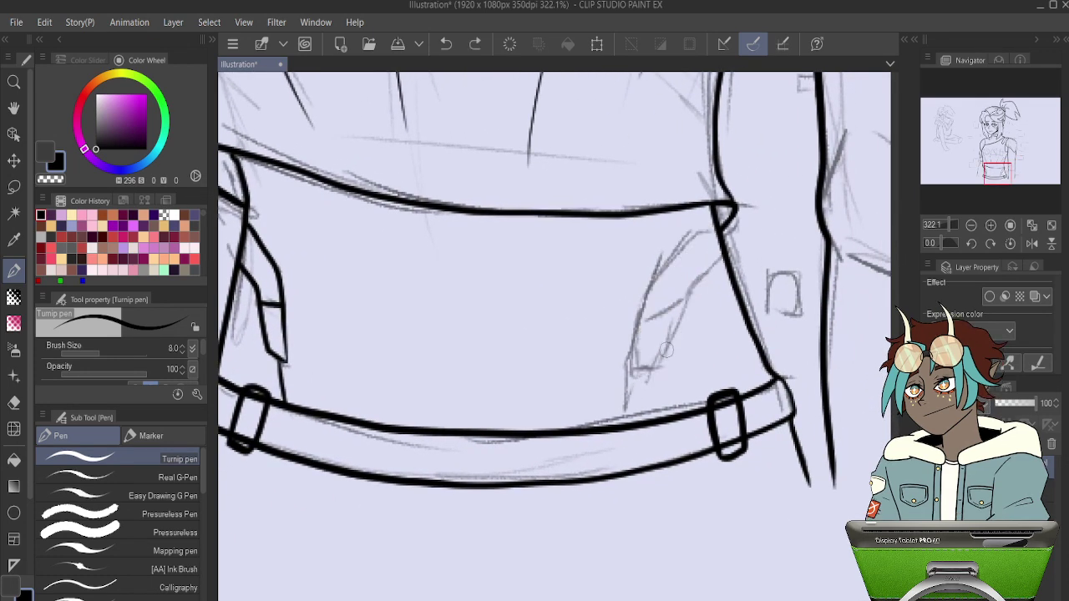
mouse_move(628, 375)
left_mouse_down()
mouse_move(655, 360)
mouse_move(720, 258)
mouse_move(684, 247)
mouse_move(656, 272)
mouse_move(625, 367)
mouse_move(675, 307)
left_mouse_up()
key("ctrl+z")
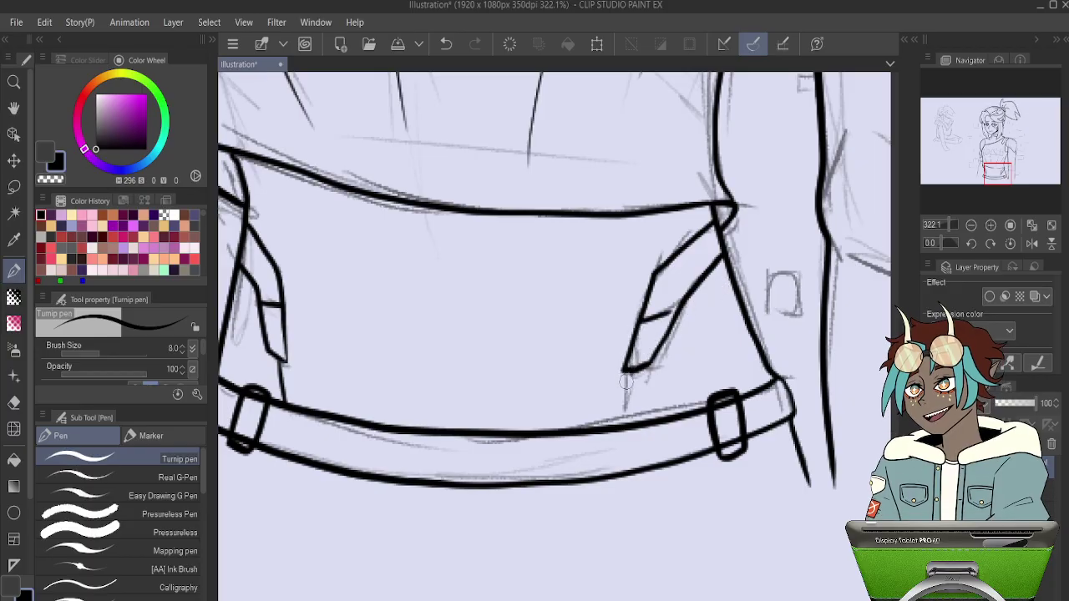
left_click_drag(625, 369, 625, 394)
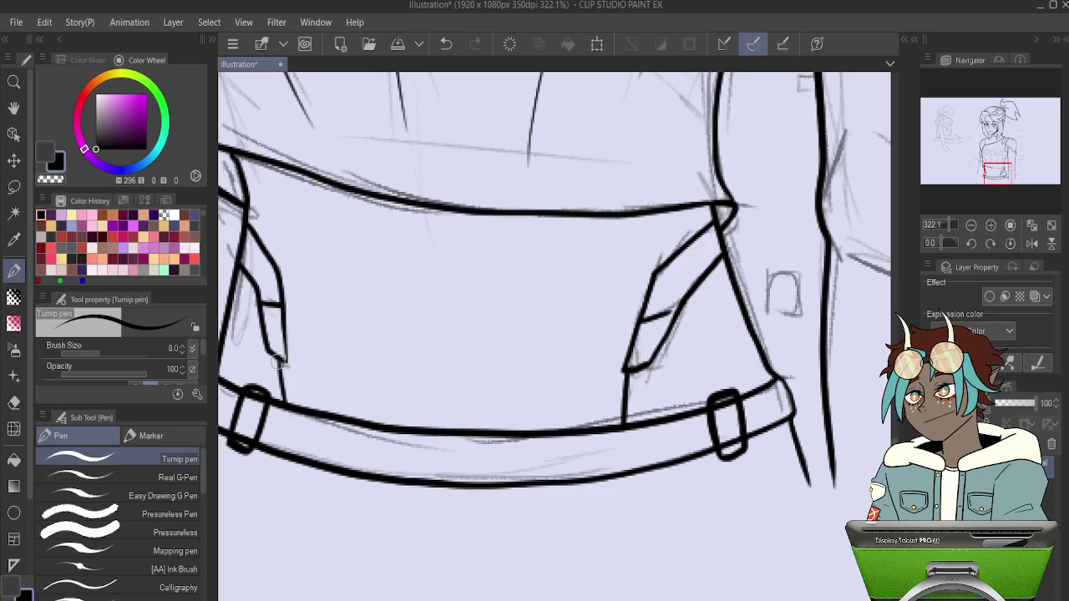
left_click_drag(277, 356, 284, 395)
Erase the waistband lines that cross inside the belt loops with the Hard eraser.
left_click_drag(384, 304, 485, 317)
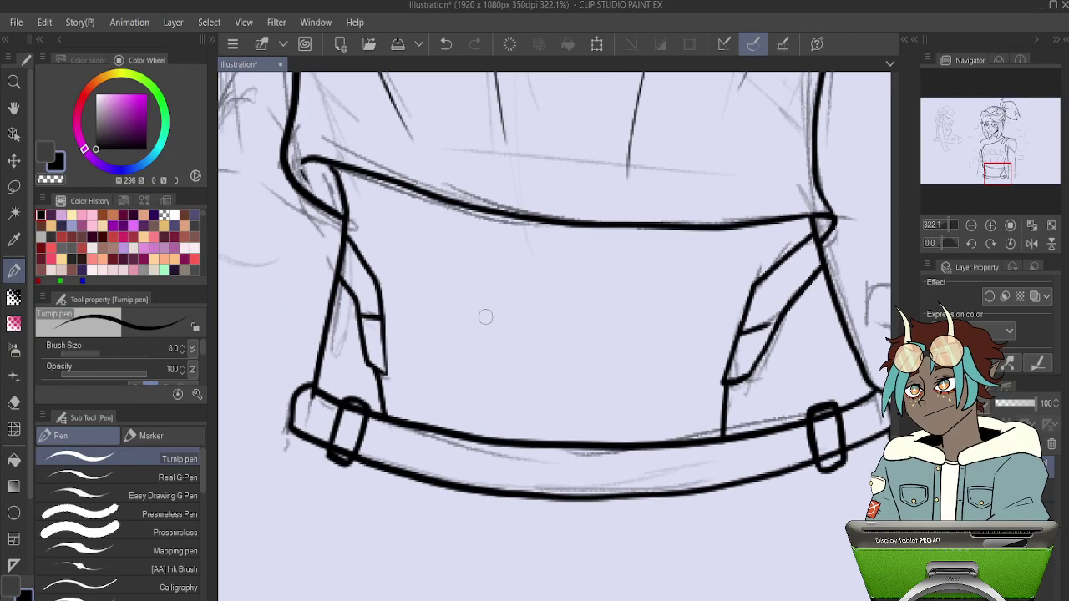
key("e")
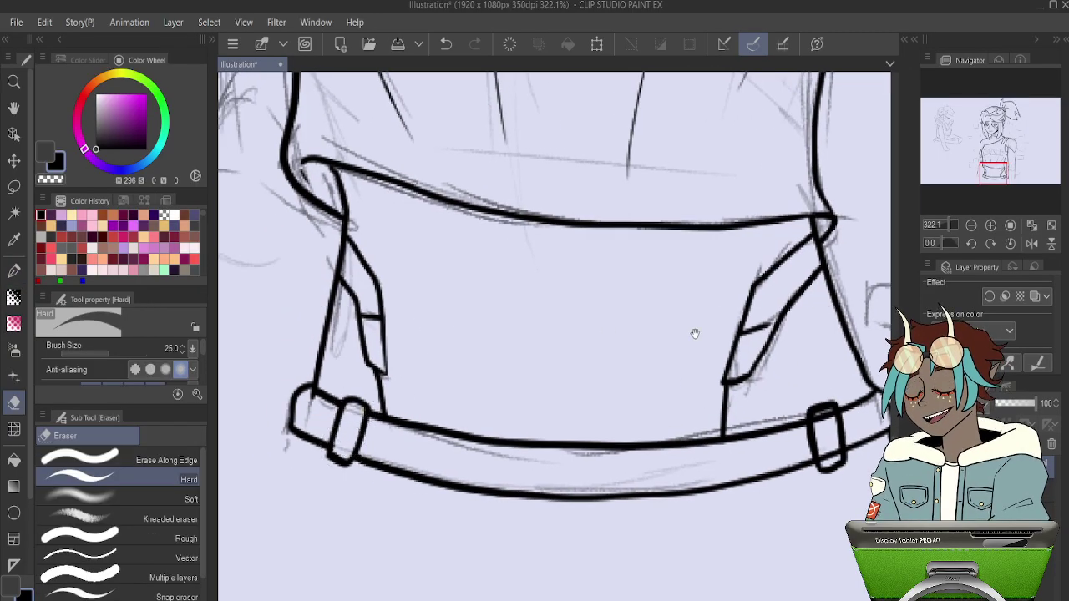
left_click_drag(680, 329, 433, 333)
left_click_drag(582, 417, 572, 418)
Look over the inked shirt front with its sketched lettering, then the whole figure.
mouse_move(463, 195)
left_mouse_down()
mouse_move(642, 249)
mouse_move(646, 295)
left_mouse_up()
left_click_drag(620, 207, 626, 346)
left_click_drag(588, 224, 613, 404)
mouse_move(577, 251)
left_mouse_down()
mouse_move(611, 315)
mouse_move(629, 290)
left_mouse_up()
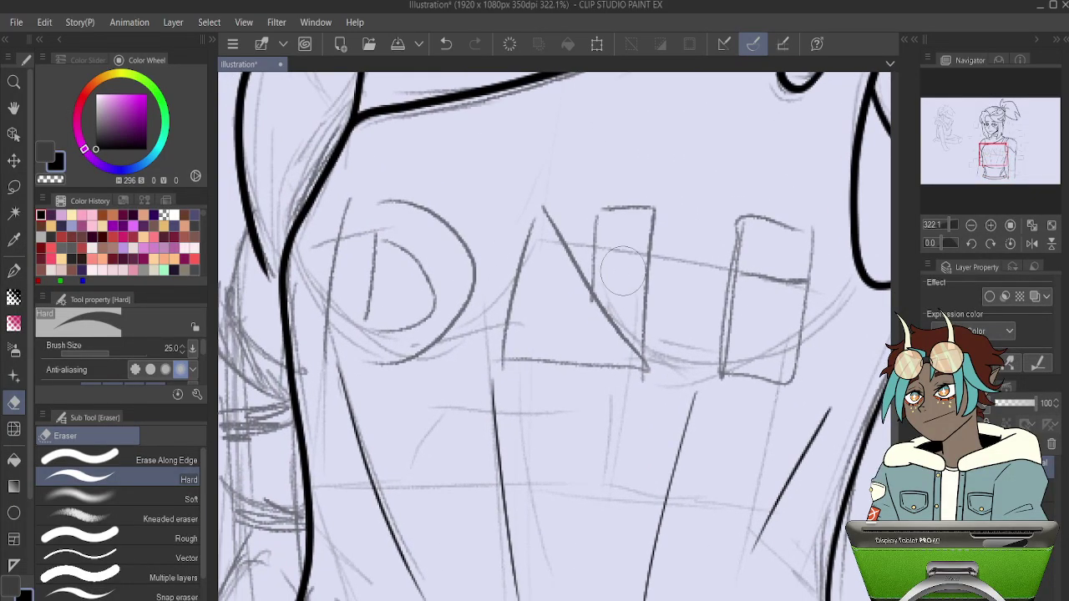
key("p")
scroll(623, 271, "down", 5)
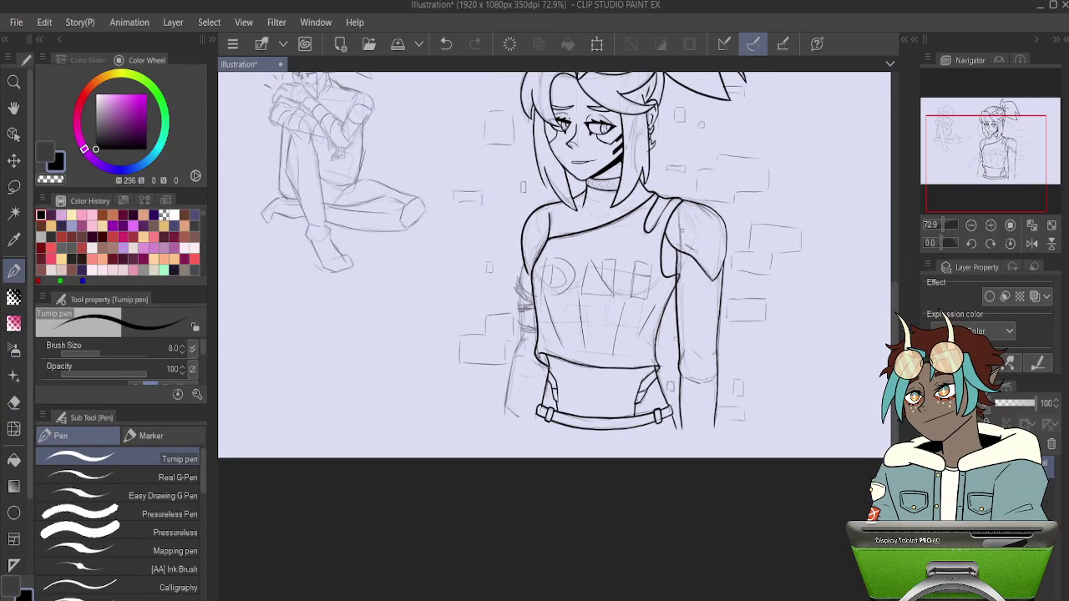
Ink a short, thick angled accent mark on the shoulder pad just above its lower edge, following the sketch.
scroll(683, 225, "up", 3)
scroll(684, 224, "up", 3)
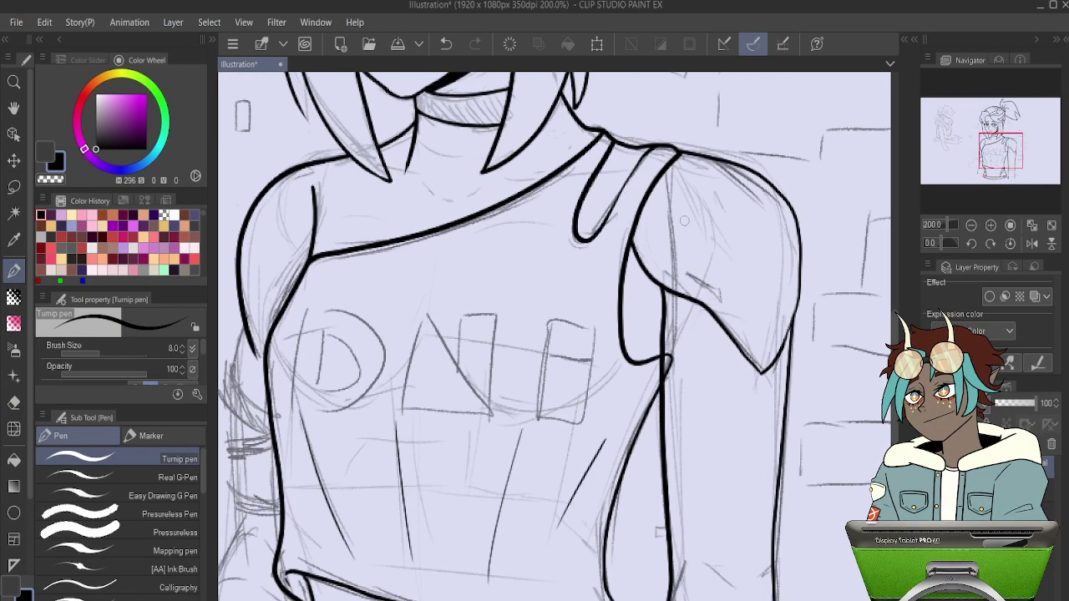
scroll(683, 218, "down", 2)
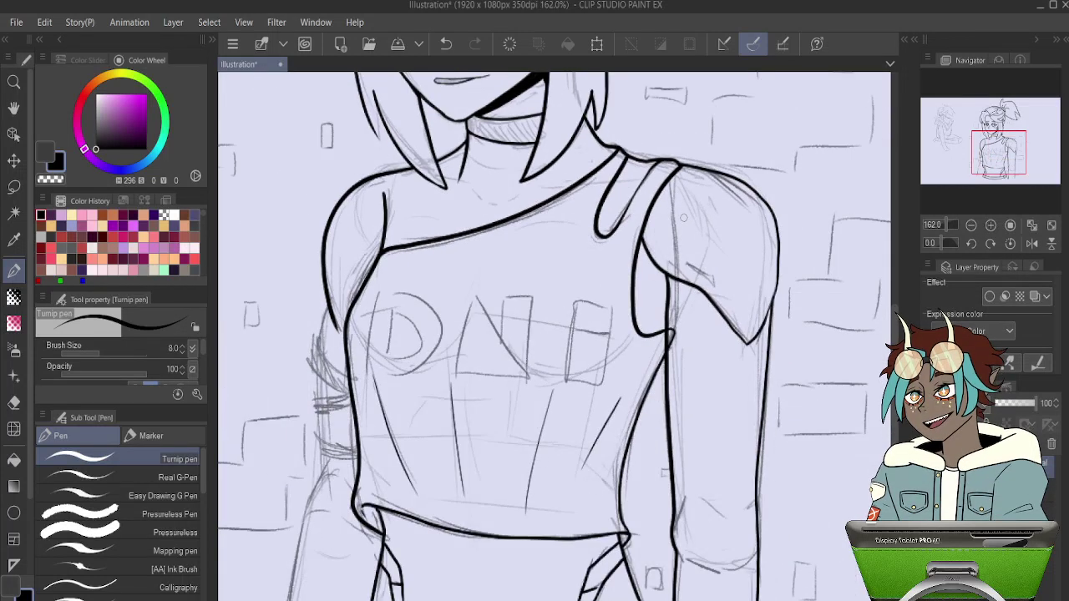
scroll(683, 218, "up", 6)
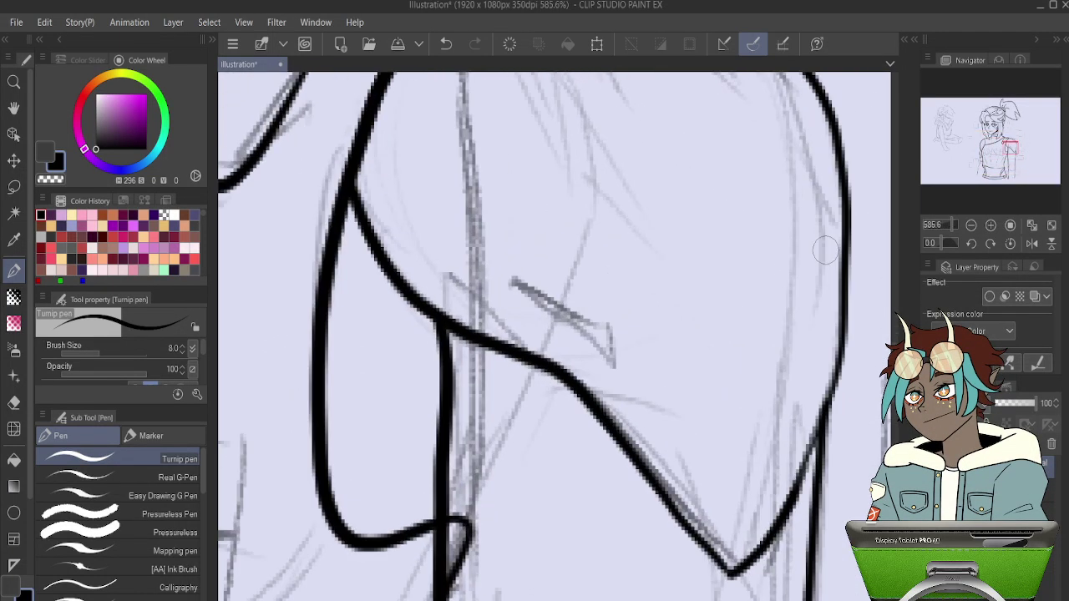
mouse_move(511, 282)
left_mouse_down()
mouse_move(605, 333)
mouse_move(614, 371)
mouse_move(561, 313)
mouse_move(511, 285)
mouse_move(590, 347)
mouse_move(611, 380)
mouse_move(578, 322)
mouse_move(514, 281)
mouse_move(605, 346)
mouse_move(610, 378)
mouse_move(555, 310)
left_mouse_up()
scroll(655, 288, "down", 5)
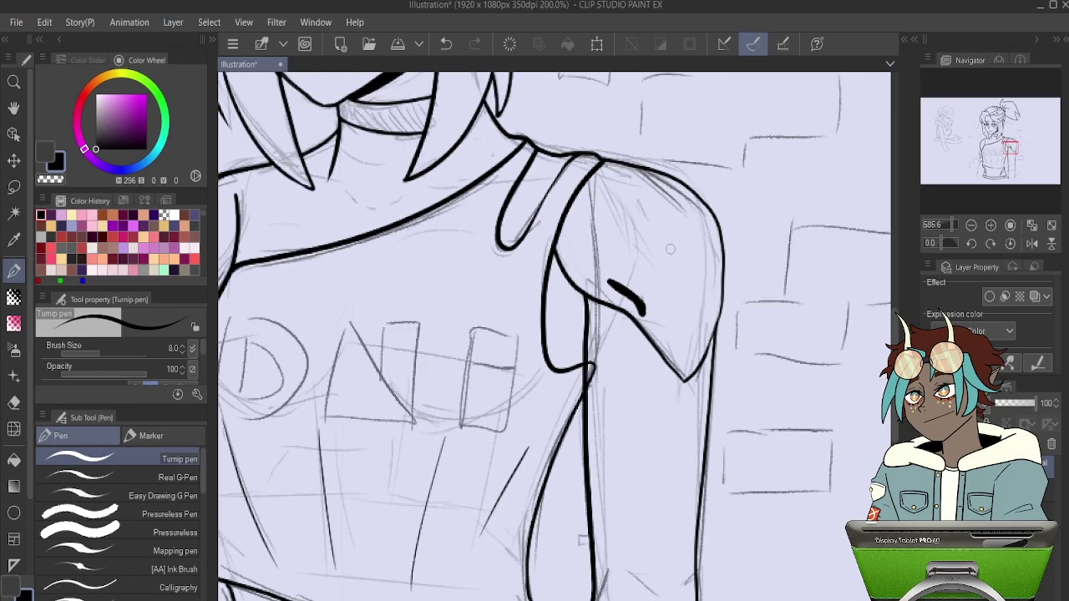
Ink two curved band lines across the elbow of the arm below the shoulder pad, redrawing unsatisfactory strokes.
scroll(713, 490, "up", 4)
scroll(588, 277, "up", 2)
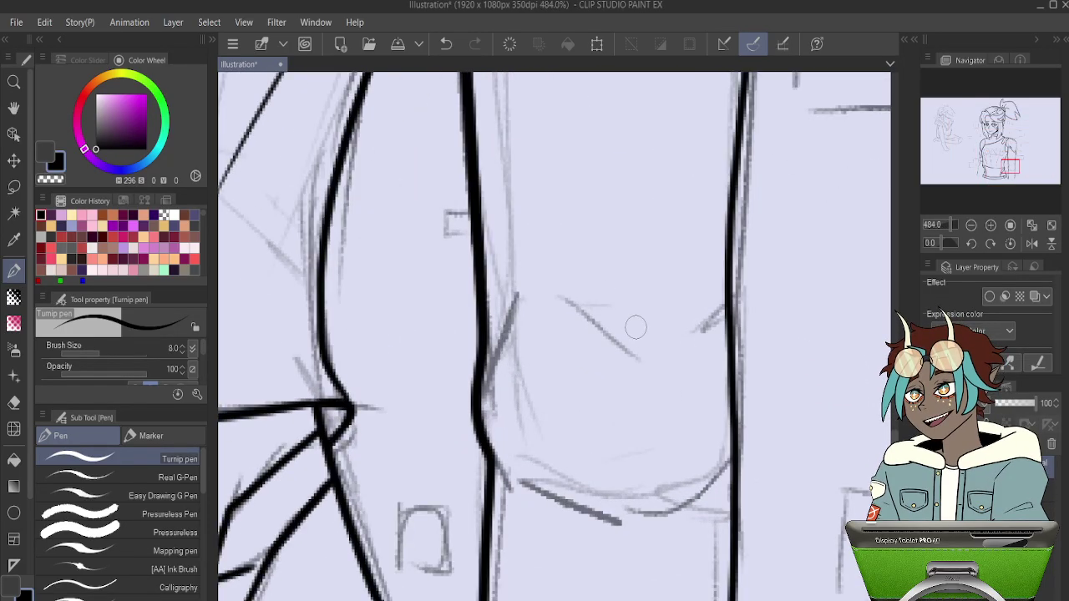
mouse_move(489, 295)
left_mouse_down()
mouse_move(677, 341)
mouse_move(728, 308)
mouse_move(707, 330)
mouse_move(650, 347)
mouse_move(572, 346)
mouse_move(486, 294)
left_mouse_up()
key("ctrl+z")
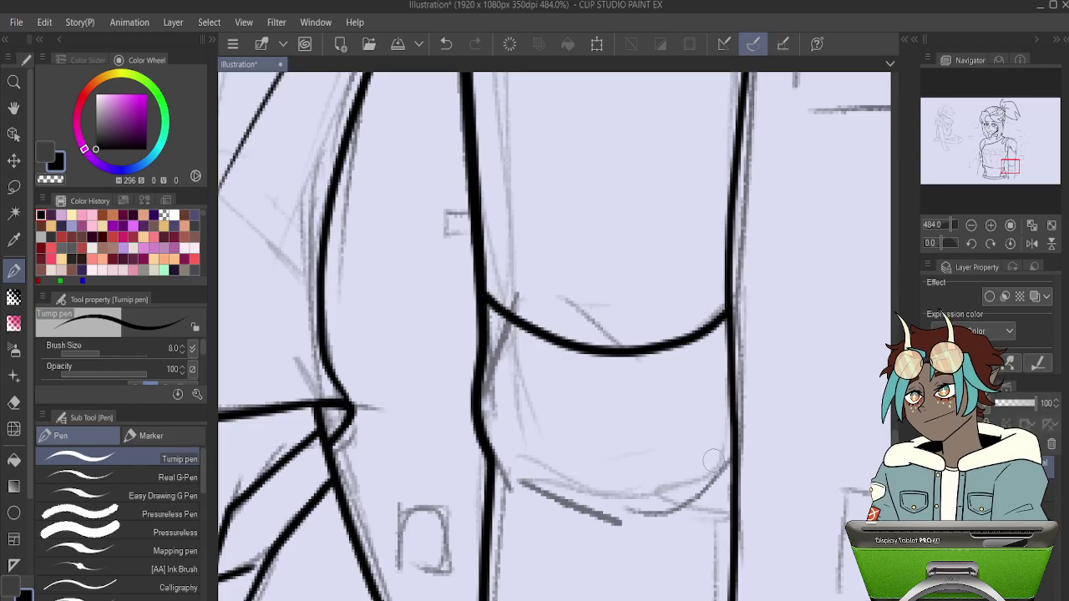
mouse_move(729, 461)
left_mouse_down()
mouse_move(675, 504)
mouse_move(612, 514)
mouse_move(549, 499)
mouse_move(488, 454)
mouse_move(547, 495)
mouse_move(733, 499)
left_mouse_up()
key("ctrl+z")
mouse_move(736, 455)
left_mouse_down()
mouse_move(668, 512)
mouse_move(623, 520)
left_mouse_up()
scroll(585, 394, "down", 3)
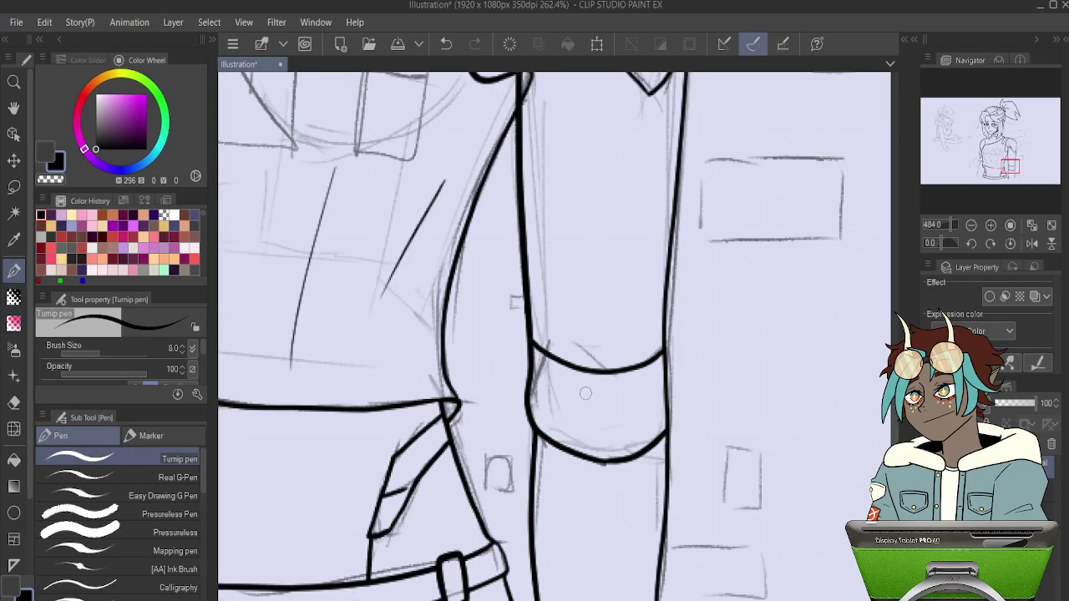
scroll(584, 394, "down", 4)
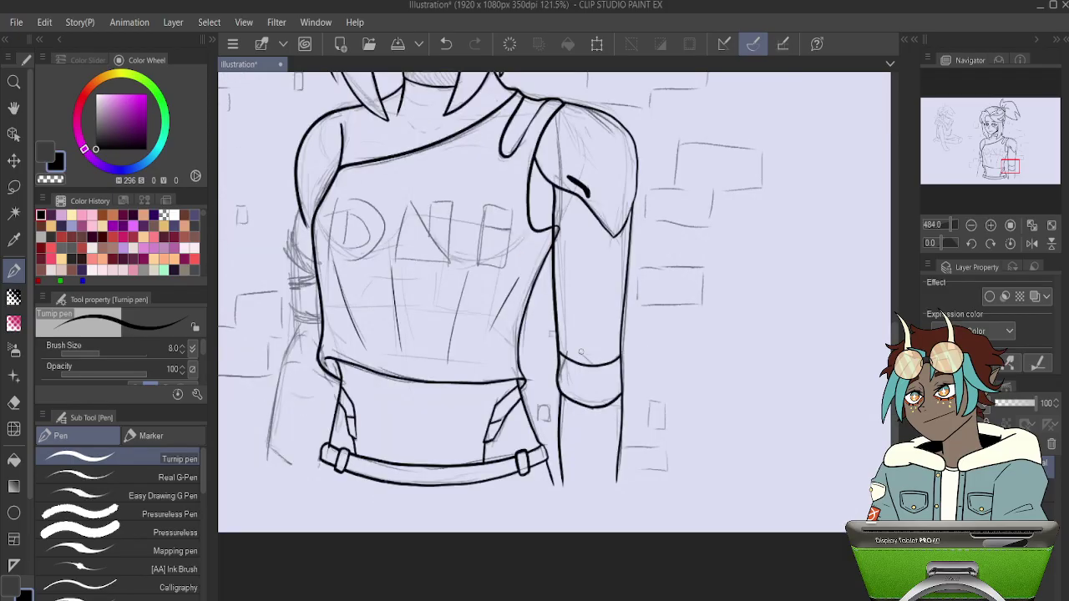
Ink the outer edge of the opposite arm, the flared elbow cuff and the wrapped band just above it.
scroll(245, 247, "up", 6)
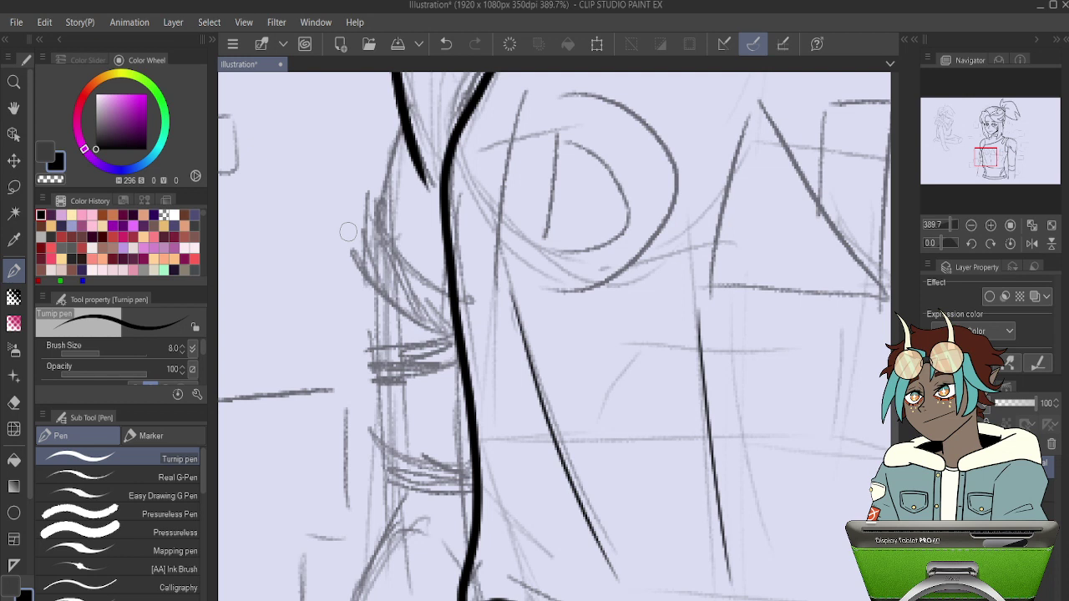
mouse_move(406, 117)
left_mouse_down()
mouse_move(382, 172)
mouse_move(376, 318)
mouse_move(389, 505)
left_mouse_up()
left_click_drag(497, 432, 549, 172)
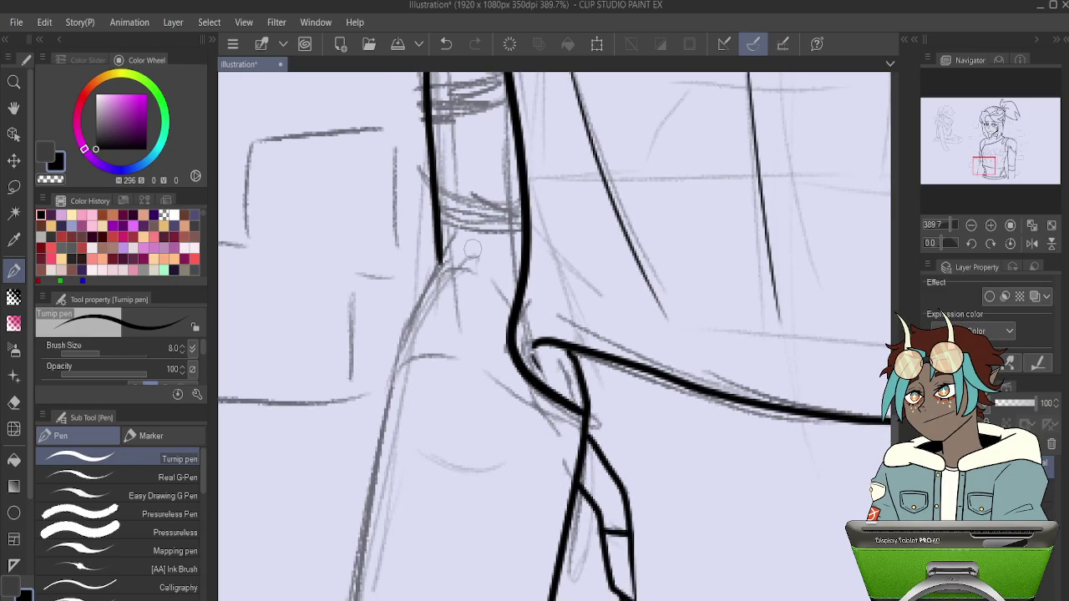
mouse_move(447, 253)
left_mouse_down()
mouse_move(393, 347)
mouse_move(390, 375)
mouse_move(460, 363)
mouse_move(592, 404)
left_mouse_up()
left_click_drag(441, 265, 515, 306)
left_click_drag(530, 228, 537, 367)
mouse_move(440, 324)
left_mouse_down()
mouse_move(439, 352)
mouse_move(442, 328)
mouse_move(517, 337)
left_mouse_up()
left_click_drag(446, 359, 533, 367)
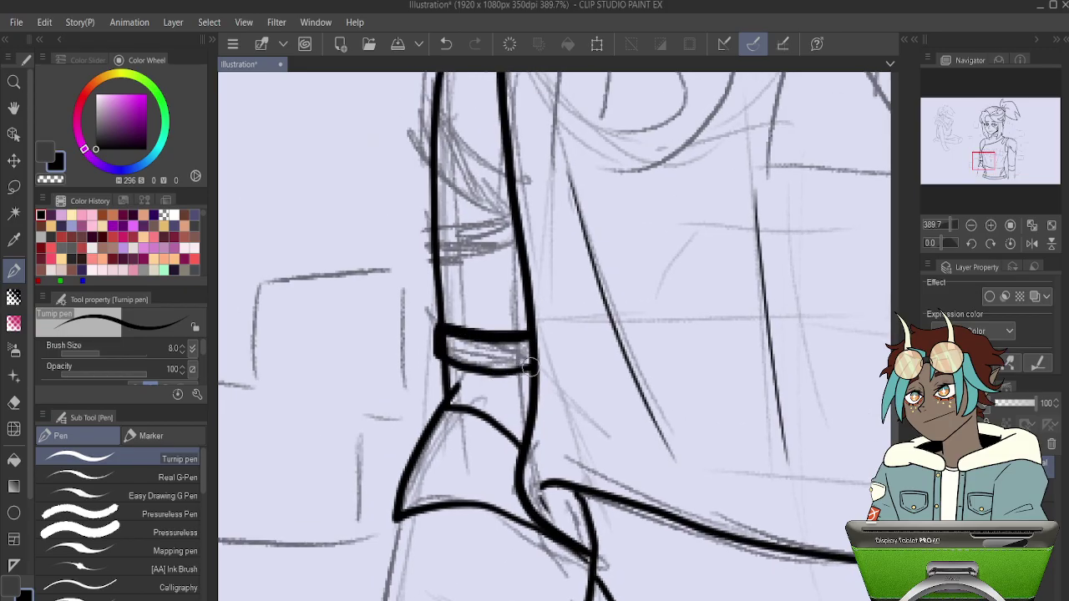
Ink the crossing bandage wraps around that upper arm and erase the arm line crossing them with the Hard eraser.
scroll(446, 371, "up", 5)
mouse_move(458, 373)
left_mouse_down()
mouse_move(508, 354)
mouse_move(450, 311)
left_mouse_up()
mouse_move(449, 224)
left_mouse_down()
mouse_move(430, 267)
mouse_move(448, 305)
left_mouse_up()
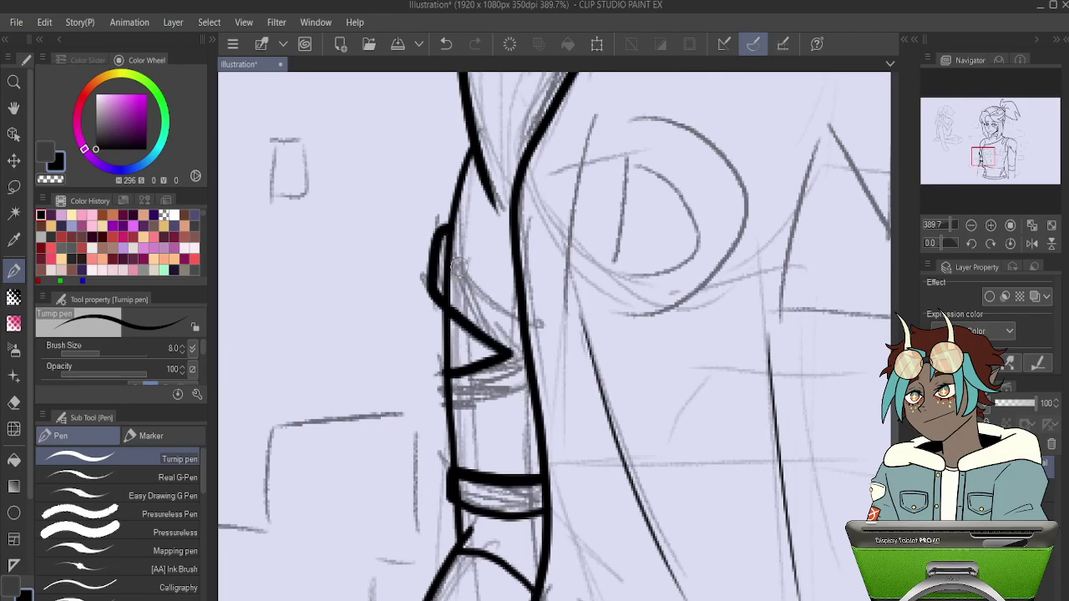
left_click_drag(454, 251, 517, 315)
mouse_move(529, 380)
left_mouse_down()
mouse_move(465, 411)
mouse_move(438, 392)
mouse_move(443, 357)
left_mouse_up()
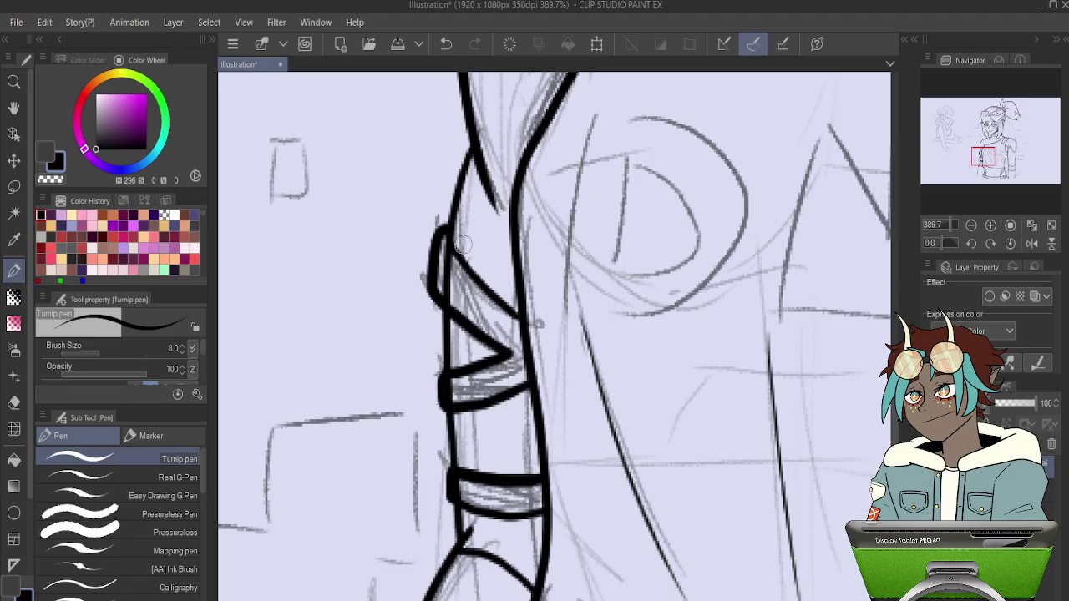
key("e")
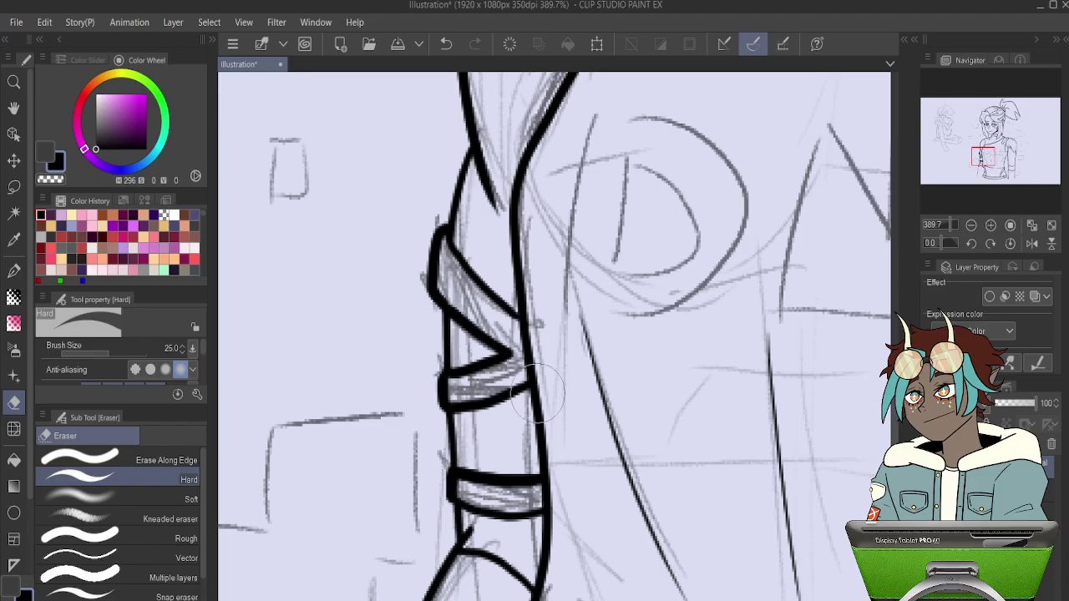
Ink the outer forearm line below the elbow cuff and short hip lines under the waistband with the Turnip pen.
scroll(537, 394, "down", 6)
scroll(543, 466, "up", 3)
key("p")
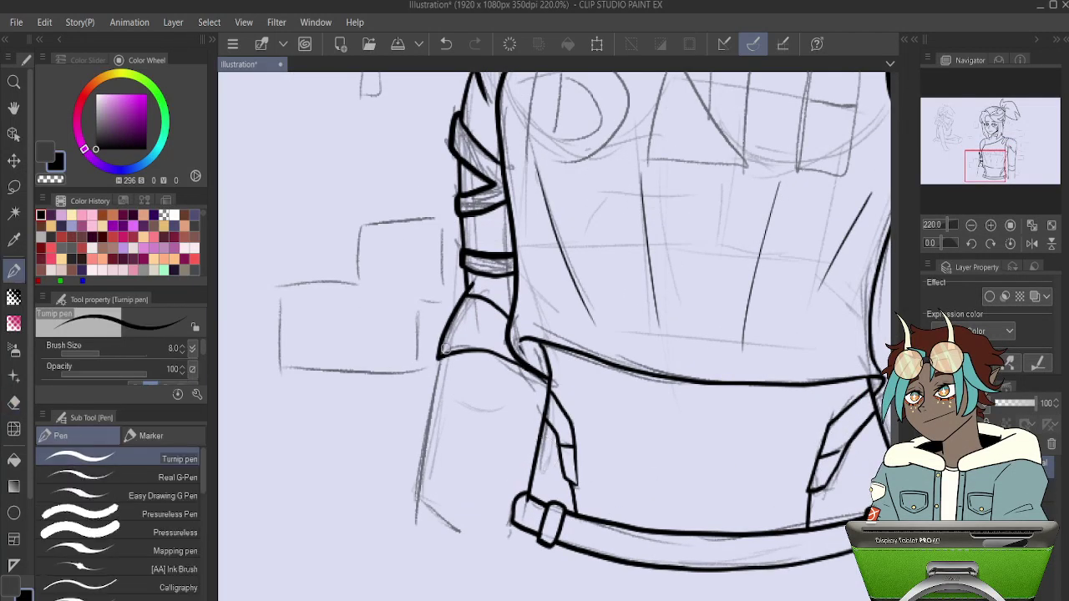
left_click_drag(440, 354, 416, 501)
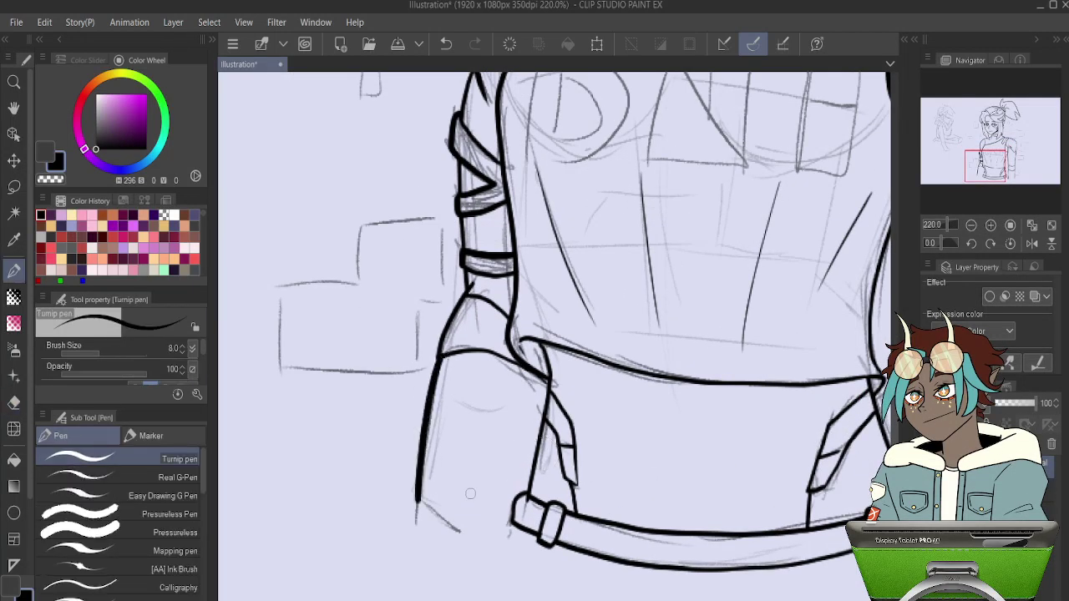
left_click_drag(785, 302, 537, 301)
left_click_drag(550, 419, 657, 309)
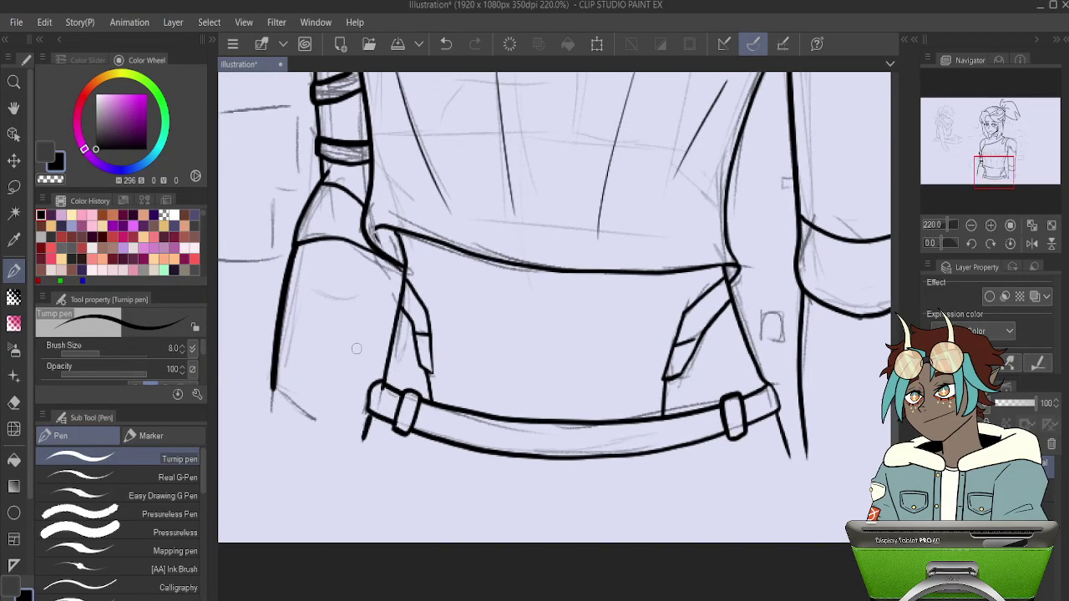
key("ctrl+z")
key("ctrl+z")
mouse_move(815, 314)
left_mouse_down()
mouse_move(727, 327)
mouse_move(544, 282)
mouse_move(665, 453)
mouse_move(635, 352)
mouse_move(658, 419)
mouse_move(674, 380)
mouse_move(677, 313)
mouse_move(639, 363)
left_mouse_up()
Ink small accent marks inside the armhole beside the shoulder pad and at the opposite armpit.
key("e")
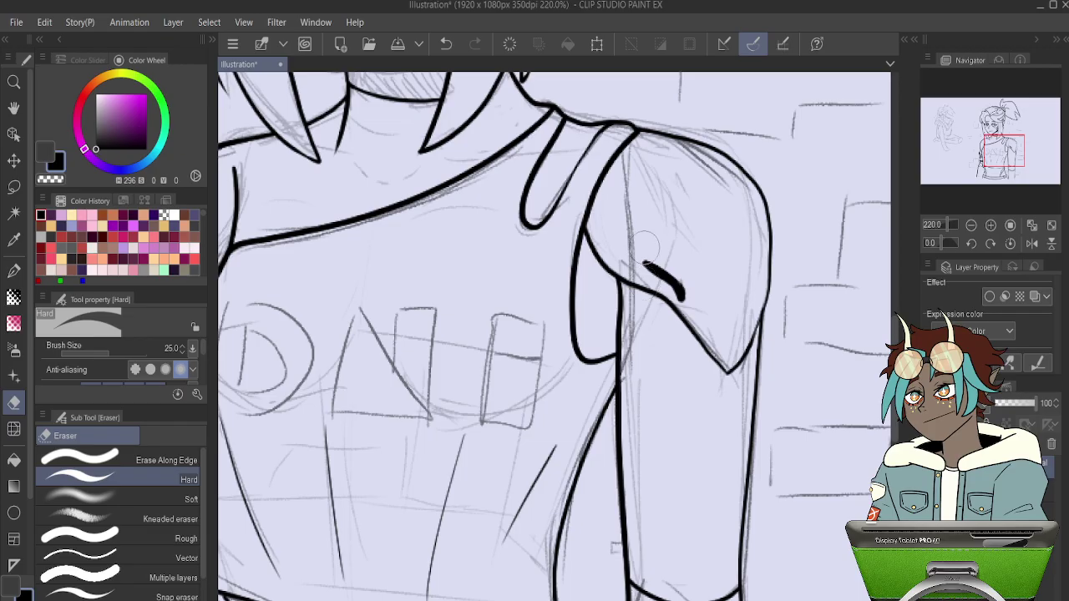
key("p")
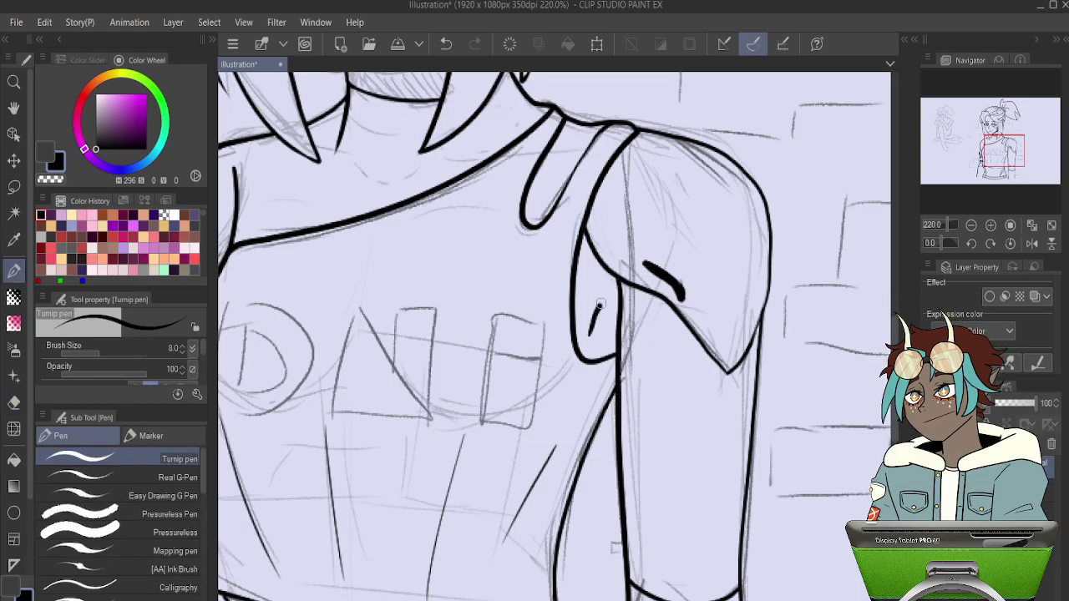
left_click_drag(409, 292, 659, 276)
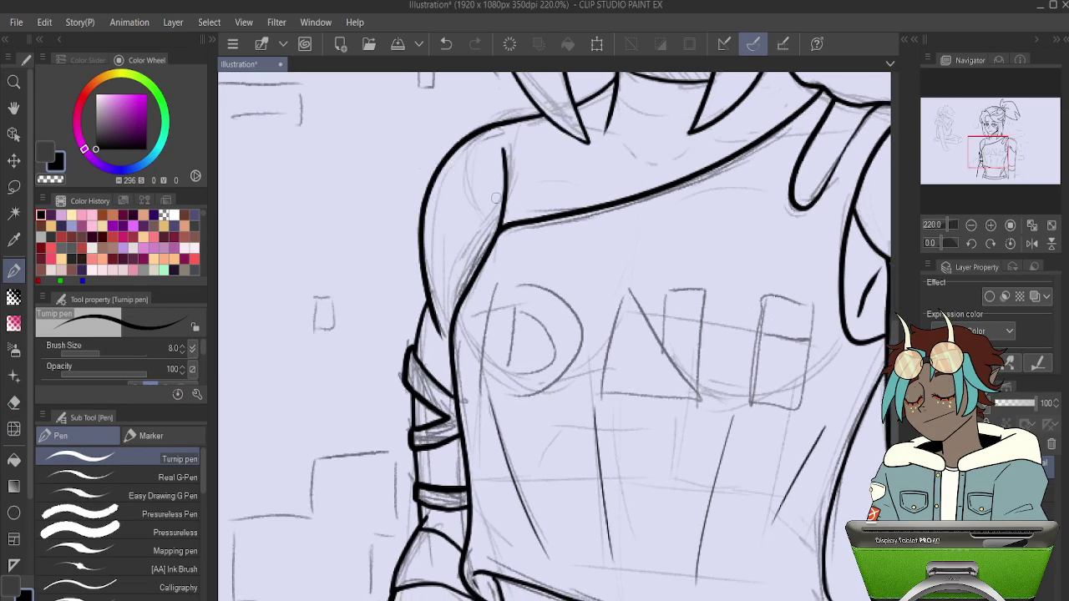
left_click_drag(556, 216, 439, 216)
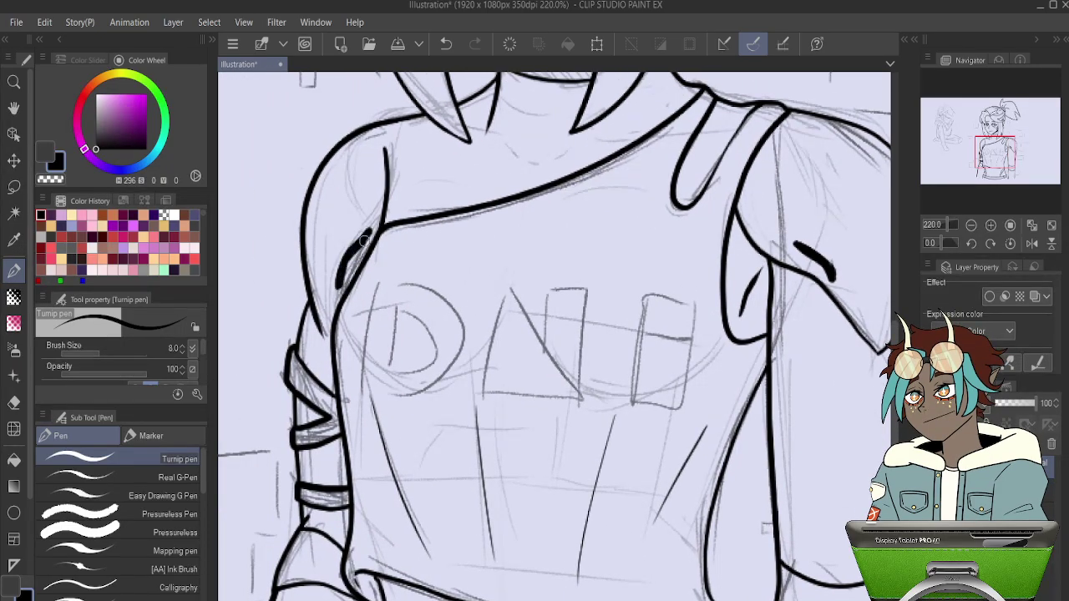
scroll(354, 249, "down", 3)
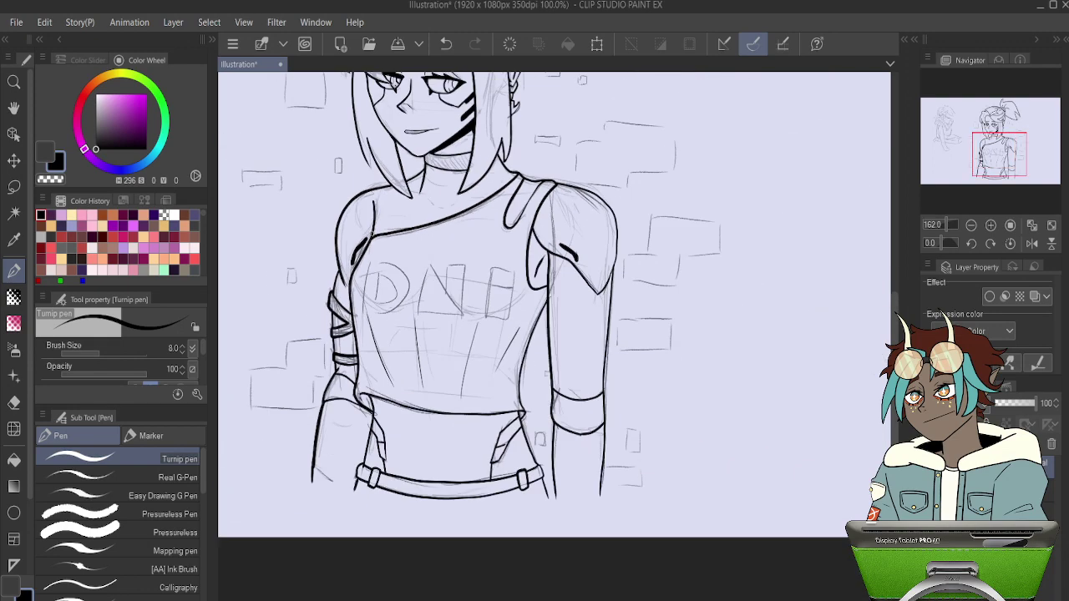
Undo the armpit accent on the bare-shoulder side and redraw it as a short thick mark along the shirt edge.
scroll(373, 232, "up", 3)
key("ctrl+z")
key("ctrl+z")
left_click_drag(301, 345, 325, 306)
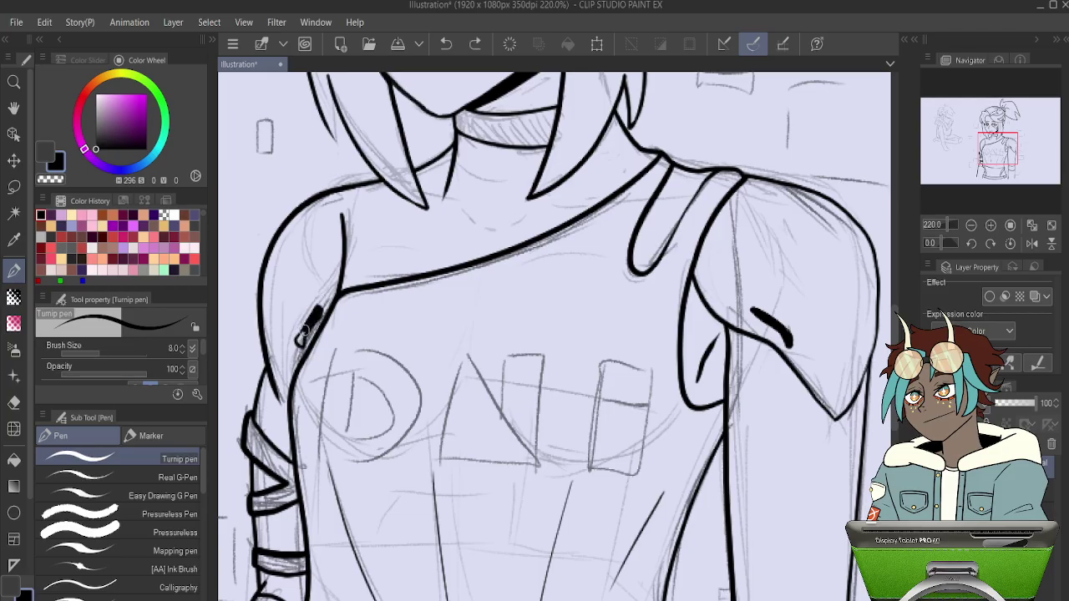
left_click_drag(301, 341, 328, 293)
key("ctrl+z")
Ink thin collarbone lines and a short neck line above the shirt's diagonal neckline, undoing stray strokes.
left_click_drag(511, 319, 438, 426)
left_click_drag(553, 253, 569, 273)
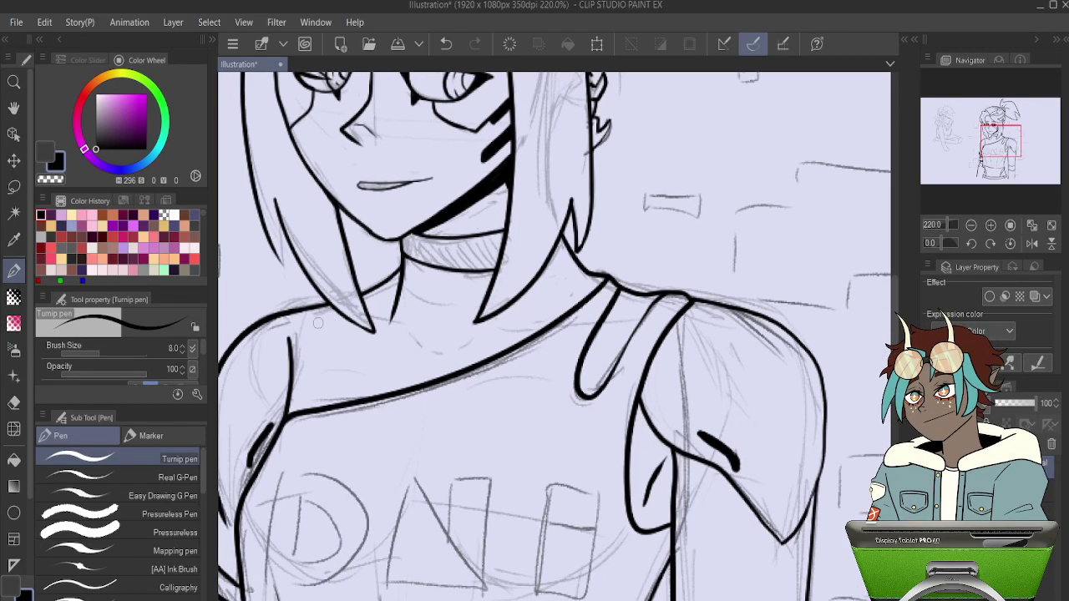
left_click_drag(307, 323, 349, 332)
key("ctrl+z")
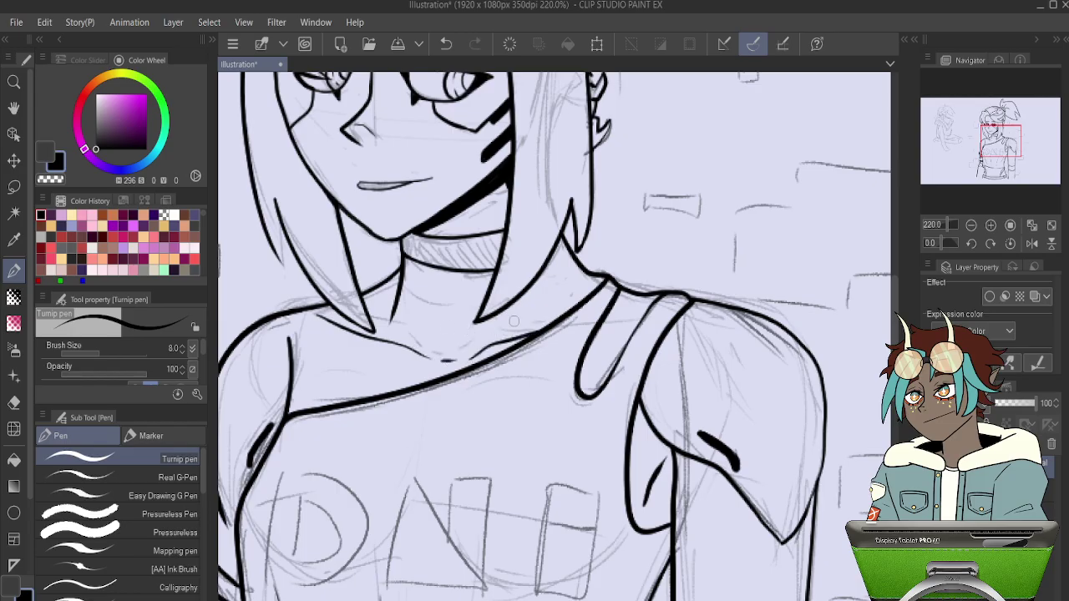
key("ctrl+z")
left_click_drag(401, 261, 419, 313)
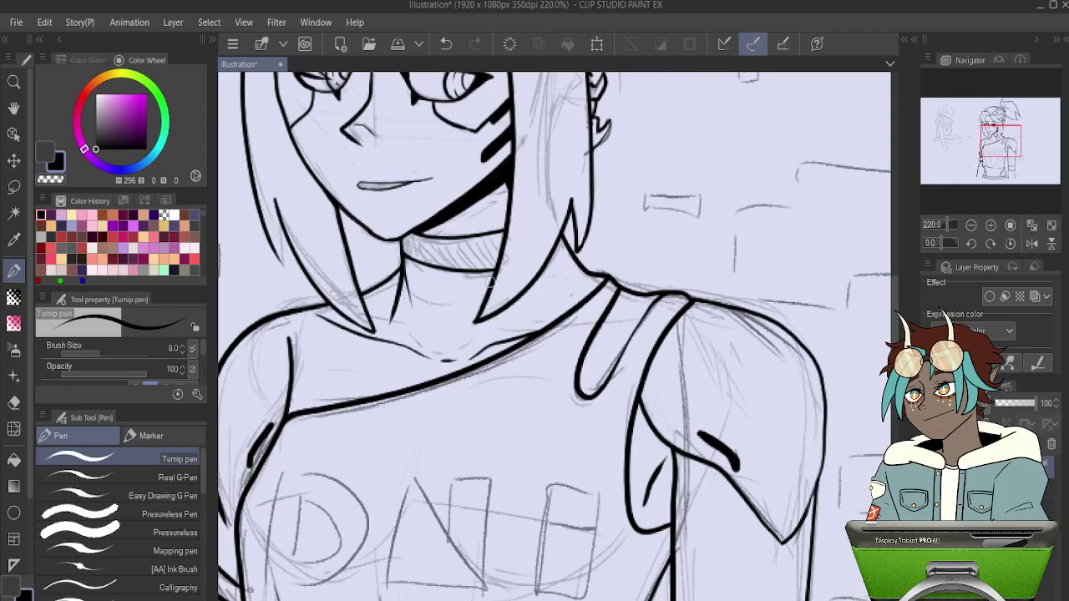
Examine the whole figure's line art with the sketch hidden.
left_click_drag(713, 108, 680, 202)
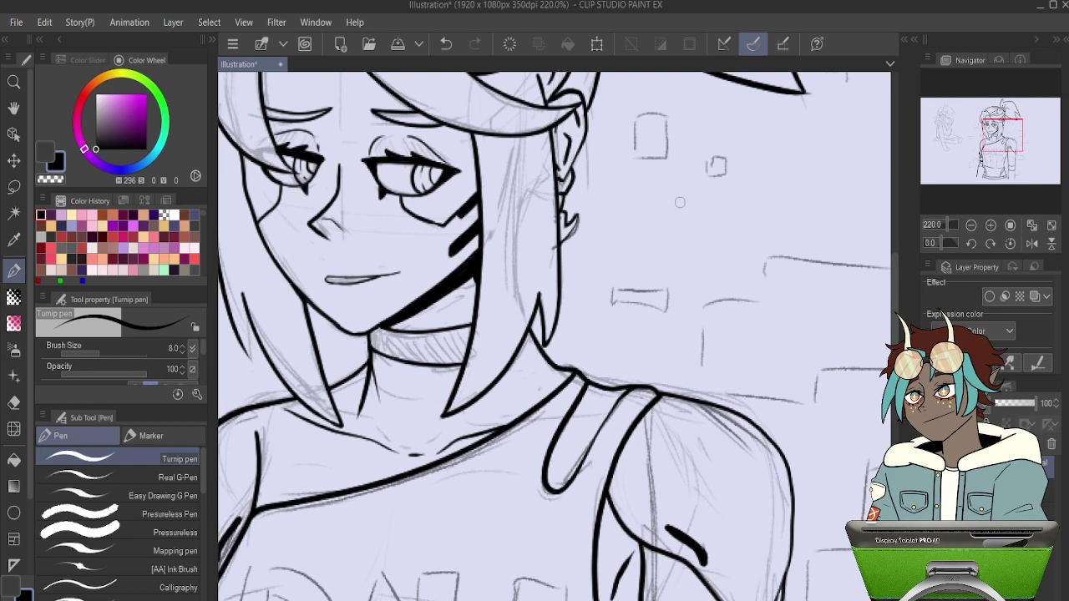
scroll(680, 203, "down", 6)
scroll(665, 323, "up", 2)
scroll(665, 322, "up", 1)
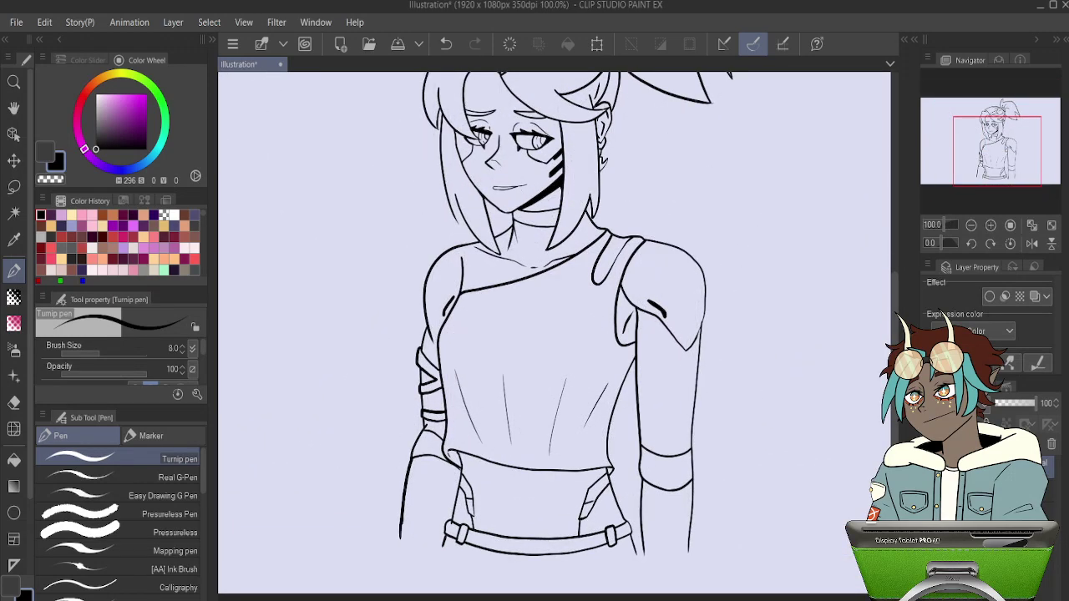
scroll(699, 426, "down", 3)
scroll(681, 312, "up", 3)
scroll(613, 243, "down", 3)
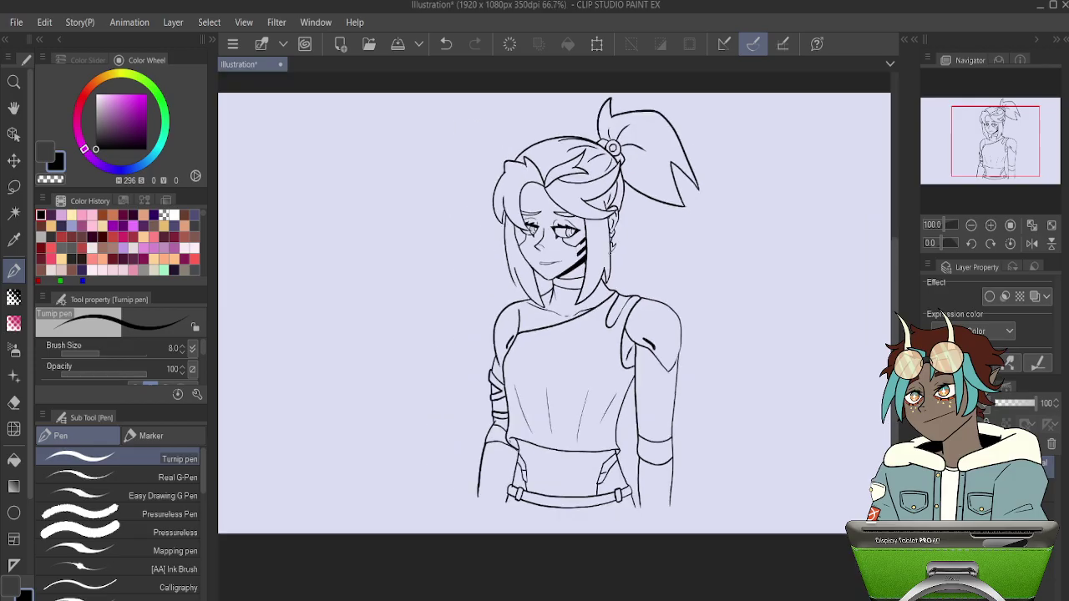
Redraw the upper and lower lines of the mouth with thicker strokes, closing the rounded corner.
scroll(588, 224, "up", 4)
scroll(490, 282, "down", 1)
scroll(490, 282, "up", 3)
scroll(490, 281, "up", 3)
left_click_drag(379, 466, 404, 507)
mouse_move(404, 418)
left_mouse_down()
mouse_move(413, 513)
mouse_move(380, 438)
left_mouse_up()
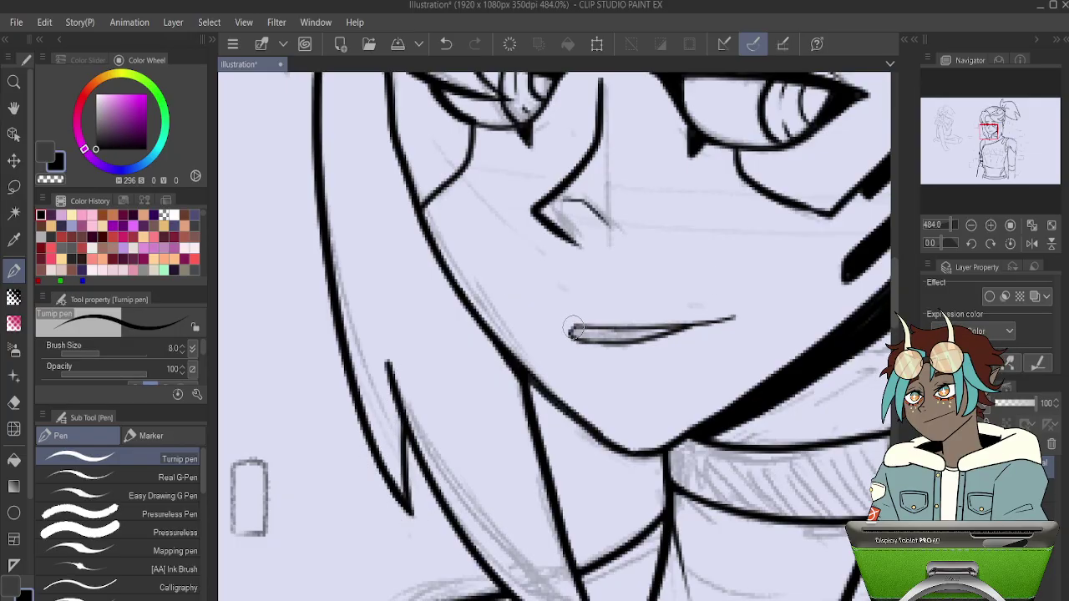
key("ctrl+z")
left_click_drag(571, 332, 724, 316)
left_click_drag(591, 345, 695, 321)
key("ctrl+z")
left_click_drag(585, 341, 719, 318)
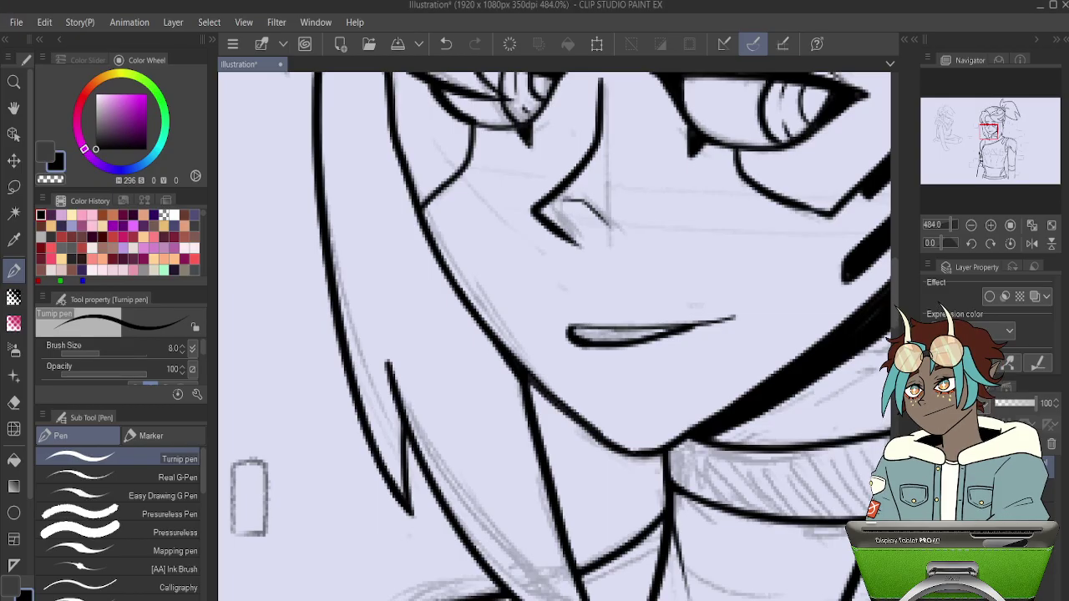
Compare the finished line art of the full figure with the sketch shown and hidden.
scroll(648, 426, "down", 3)
scroll(648, 426, "down", 4)
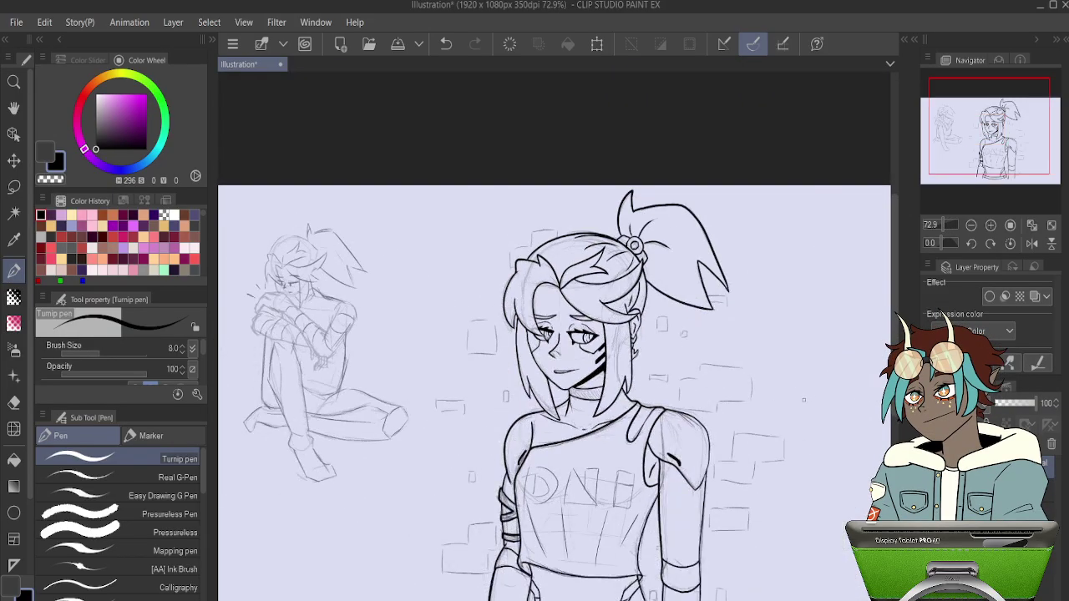
scroll(771, 410, "up", 3)
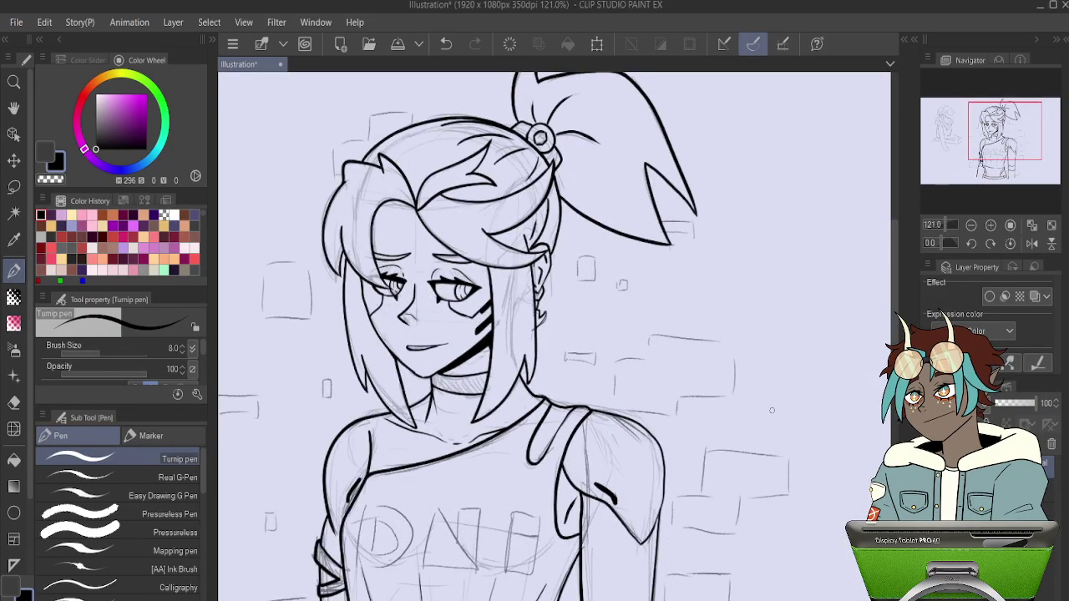
scroll(772, 410, "down", 3)
scroll(726, 290, "up", 2)
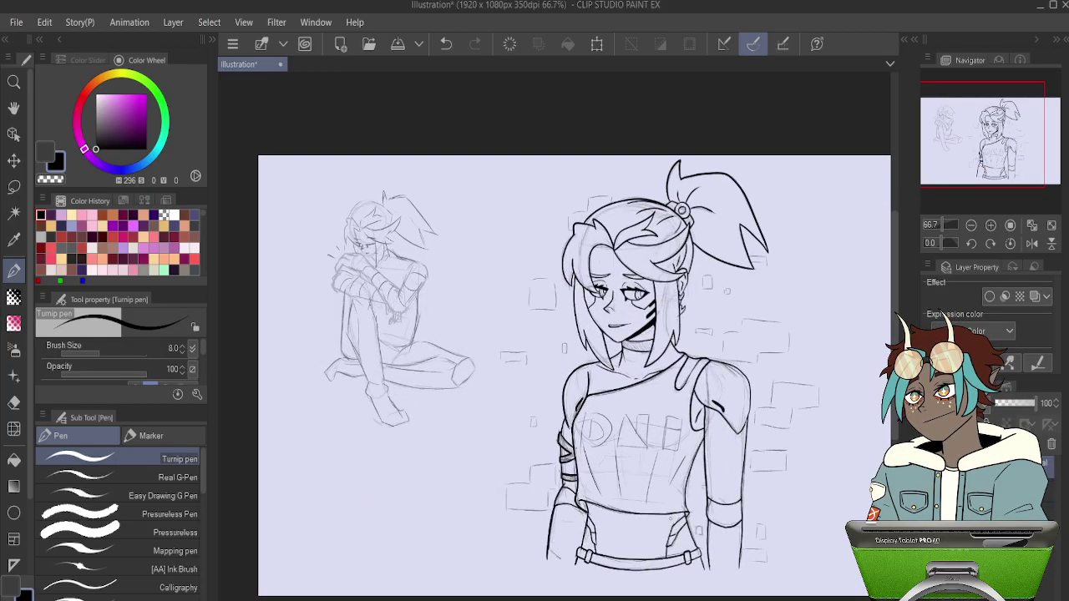
scroll(643, 501, "up", 1)
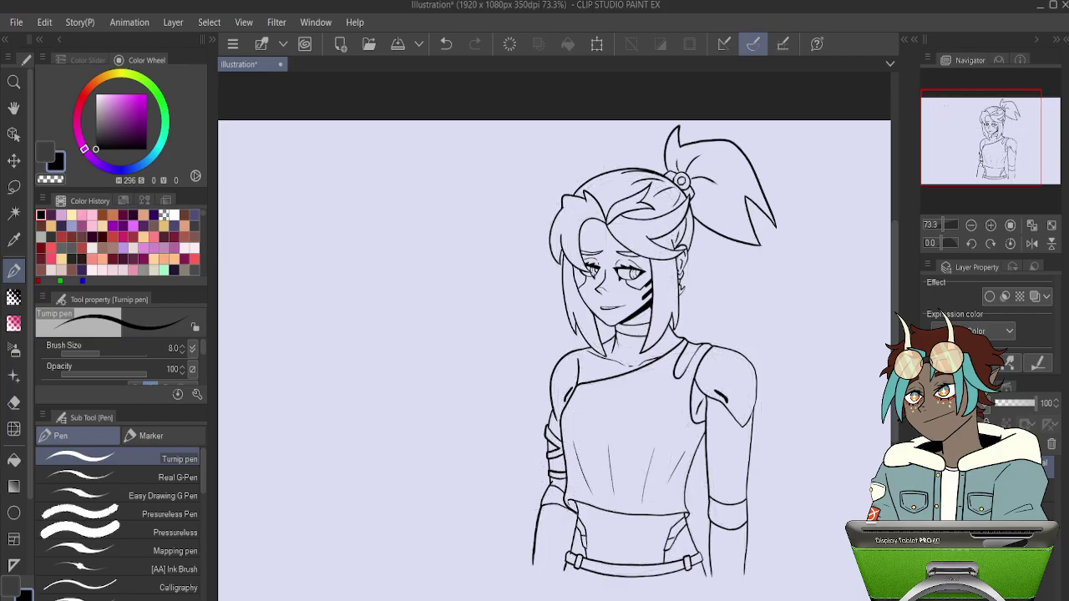
Ink a small pointed hair strand hanging from the parting onto the forehead.
scroll(589, 219, "up", 6)
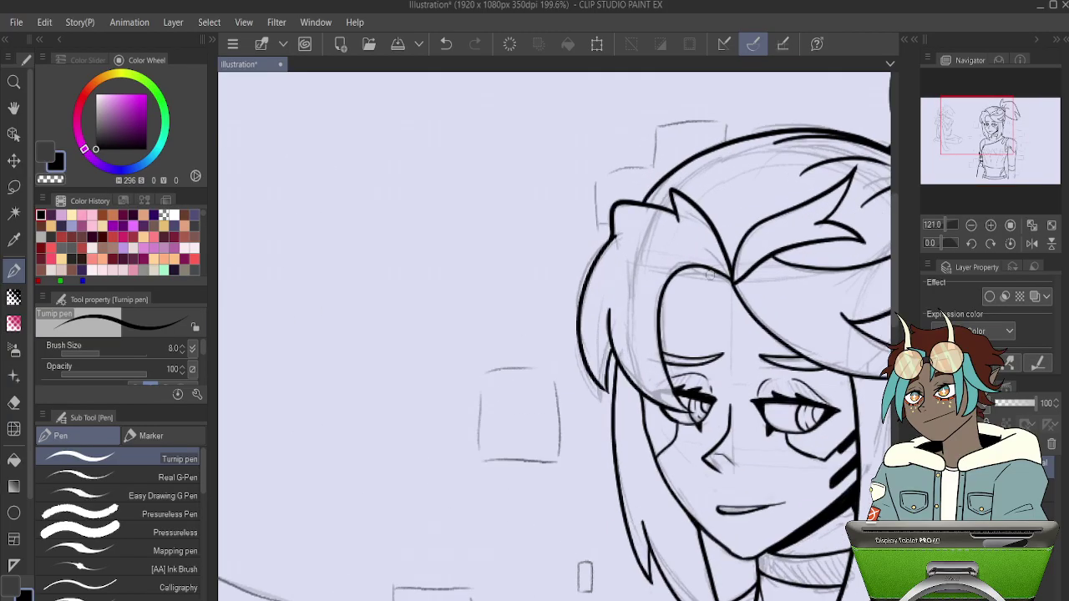
scroll(791, 317, "up", 2)
mouse_move(627, 215)
left_mouse_down()
mouse_move(571, 321)
mouse_move(627, 382)
mouse_move(630, 232)
left_mouse_up()
scroll(628, 238, "down", 6)
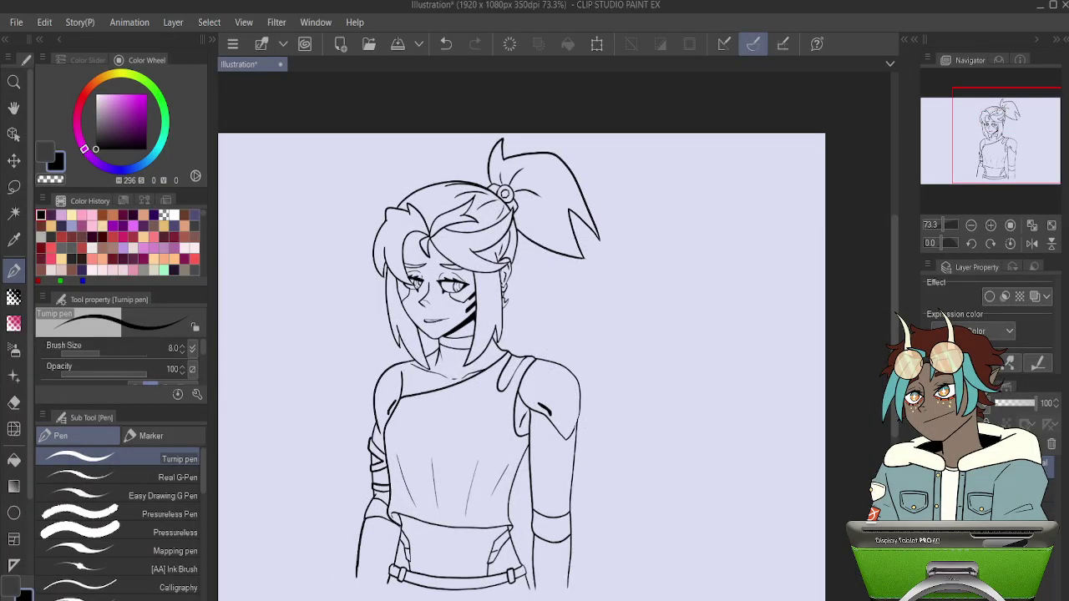
Thicken the face contour beside the partly hair-covered eye and erase the uneven outer edge of the line.
scroll(378, 301, "up", 8)
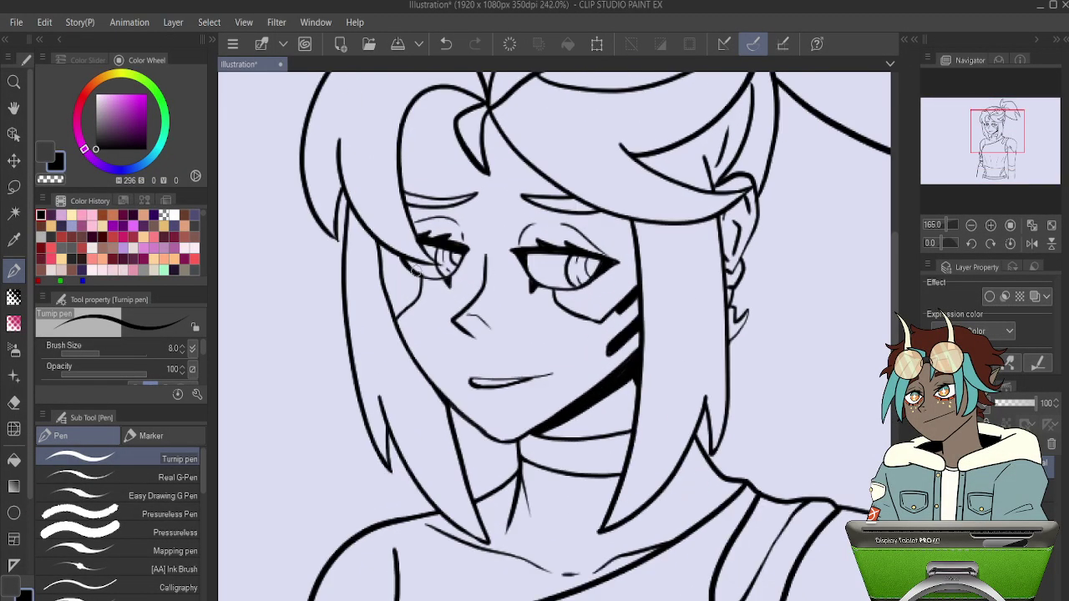
left_click_drag(370, 236, 378, 331)
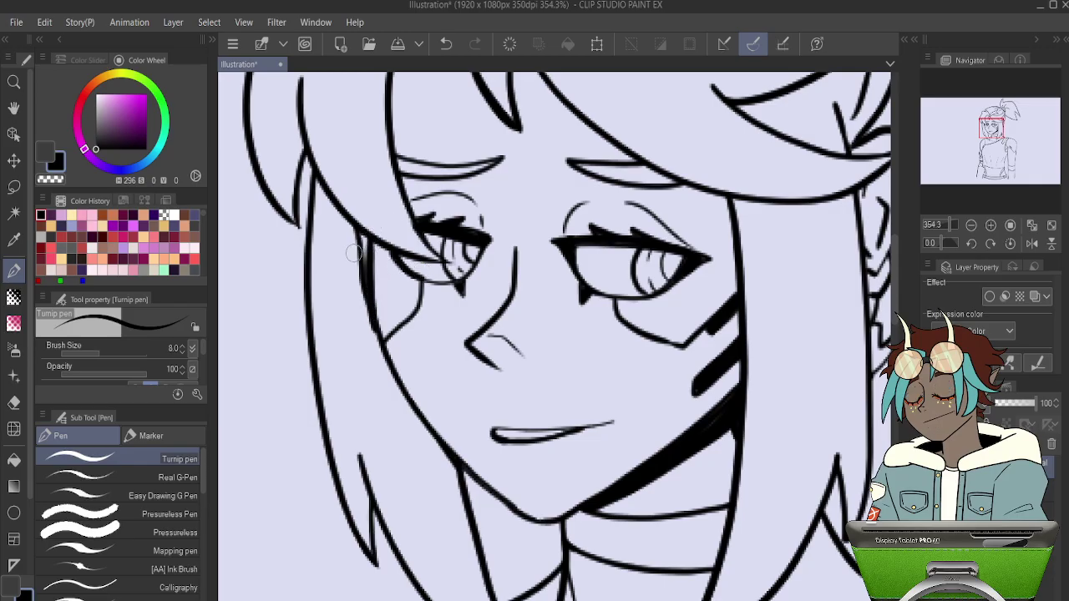
key("e")
left_click_drag(359, 256, 363, 285)
scroll(365, 242, "down", 4)
scroll(361, 242, "down", 3)
scroll(407, 276, "up", 7)
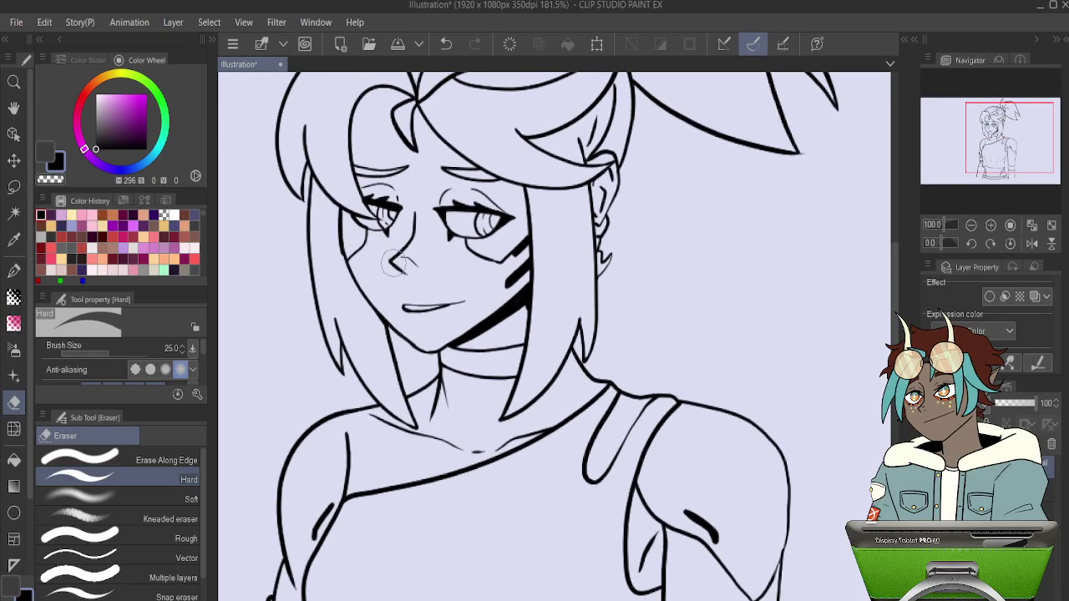
Extend the thicker contour smoothly down the cheek with the Turnip pen, undoing a stray stroke.
key("p")
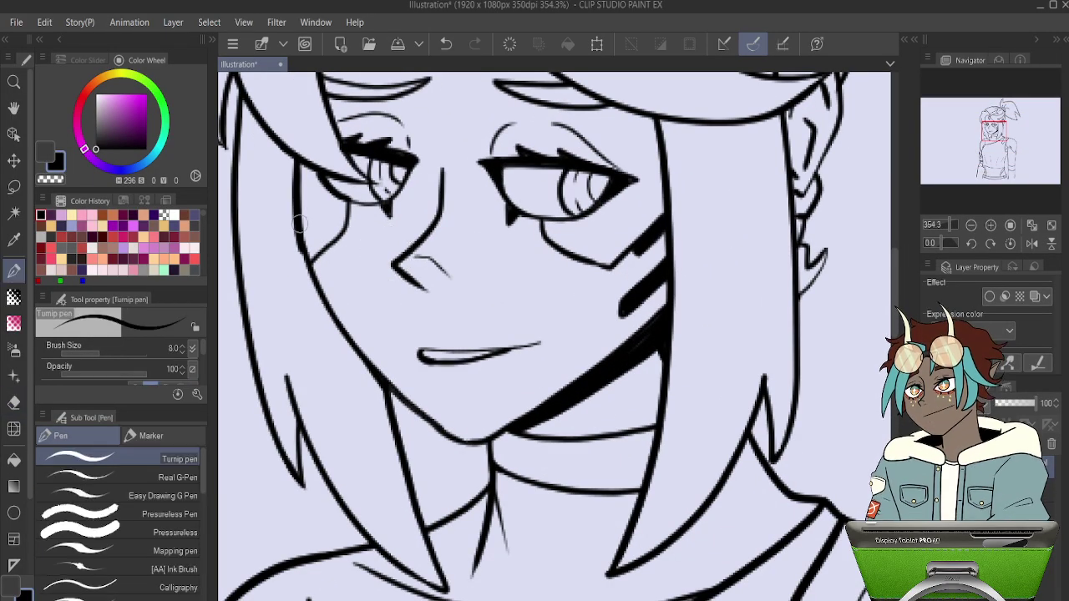
left_click_drag(293, 236, 328, 315)
key("ctrl+z")
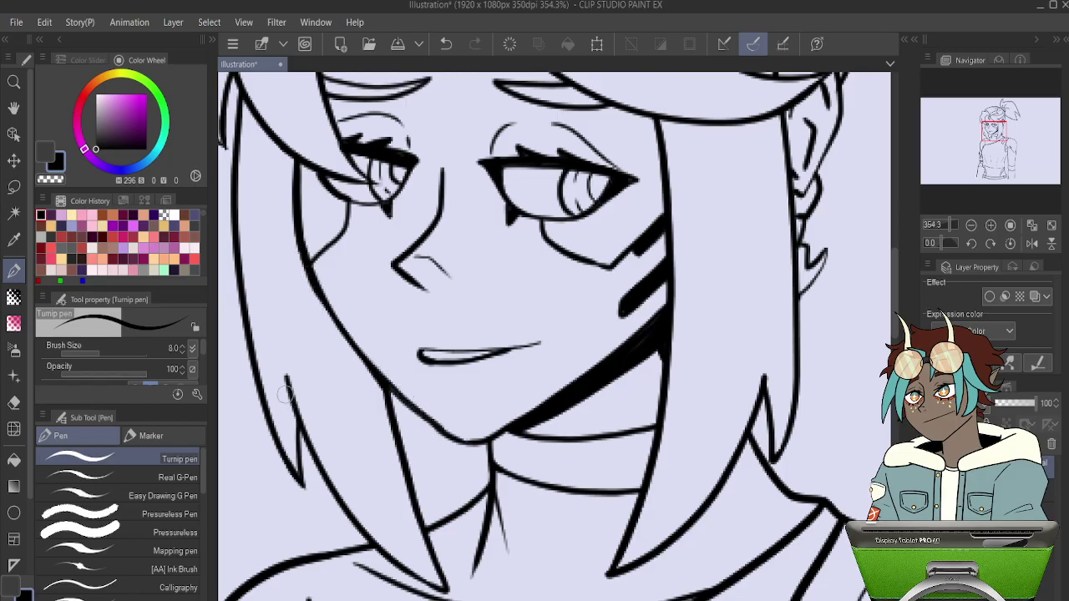
Add line weight to the inner edge of the long side lock and along the underside of the sweeping bangs.
left_click_drag(286, 383, 302, 444)
mouse_move(746, 380)
left_mouse_down()
mouse_move(644, 344)
mouse_move(491, 370)
mouse_move(591, 281)
mouse_move(563, 374)
mouse_move(503, 426)
mouse_move(512, 483)
left_mouse_up()
mouse_move(554, 268)
left_mouse_down()
mouse_move(567, 424)
mouse_move(591, 482)
left_mouse_up()
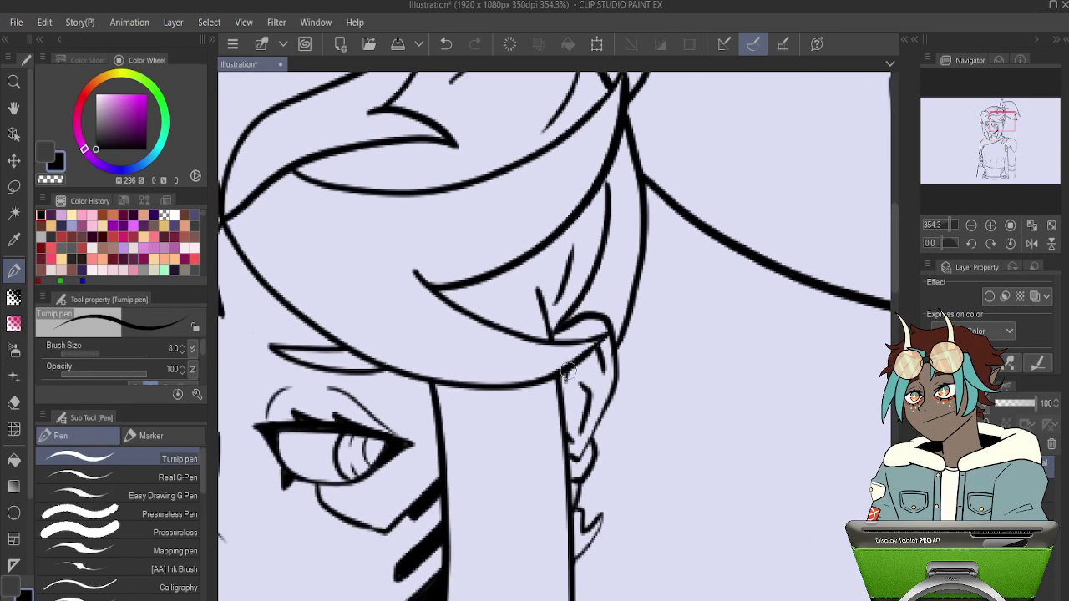
left_click_drag(532, 384, 439, 389)
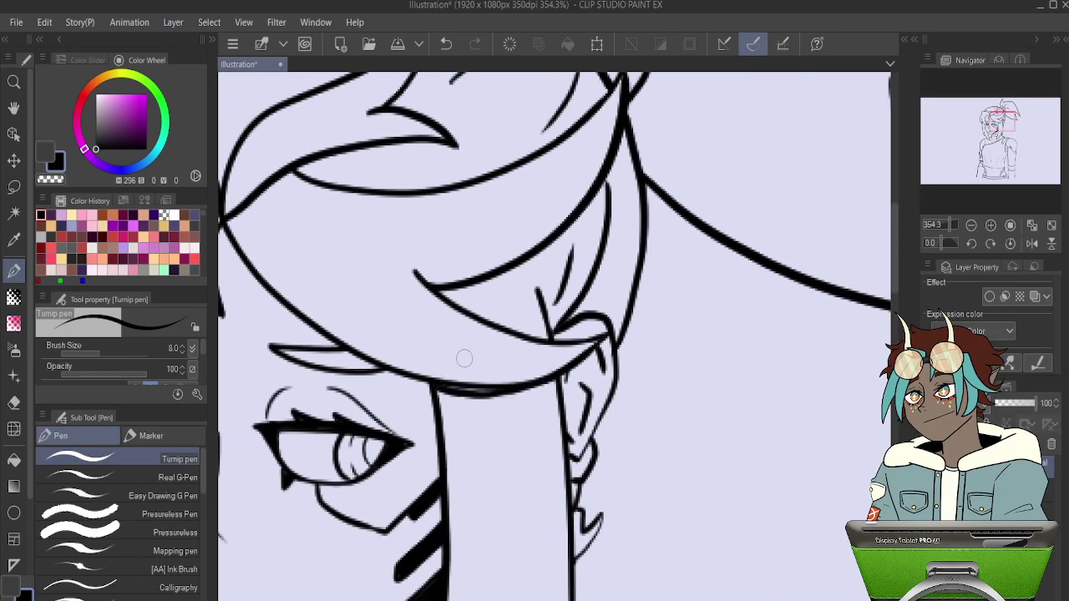
Undo the last stroke and redraw it to thicken the lower edge of the swept bangs above the eye.
key("ctrl+z")
left_click_drag(558, 376, 447, 387)
left_click_drag(470, 317, 654, 399)
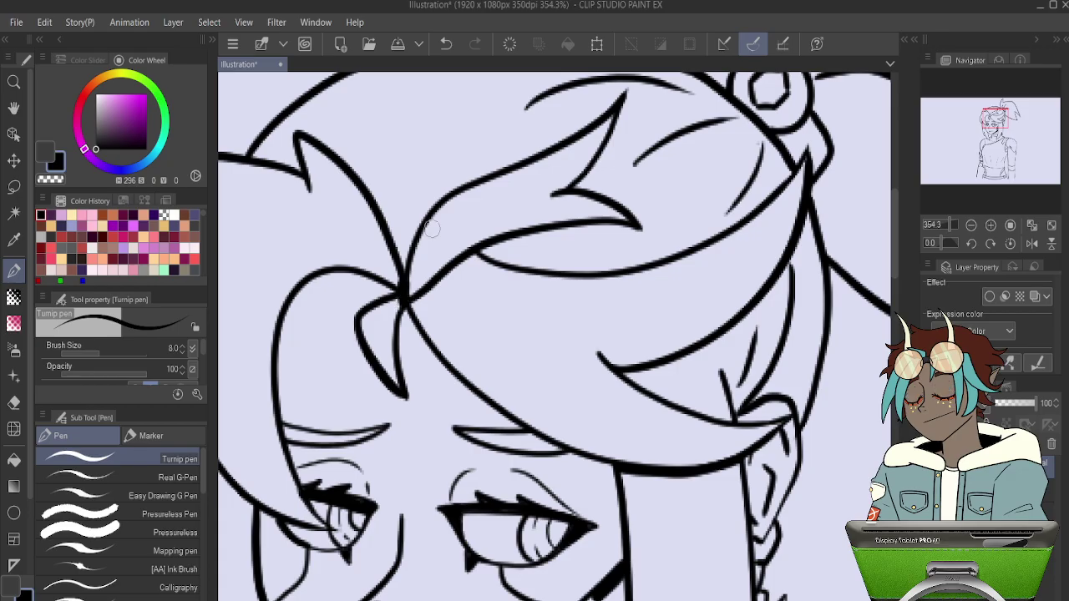
left_click_drag(728, 217, 625, 318)
left_click_drag(759, 234, 588, 311)
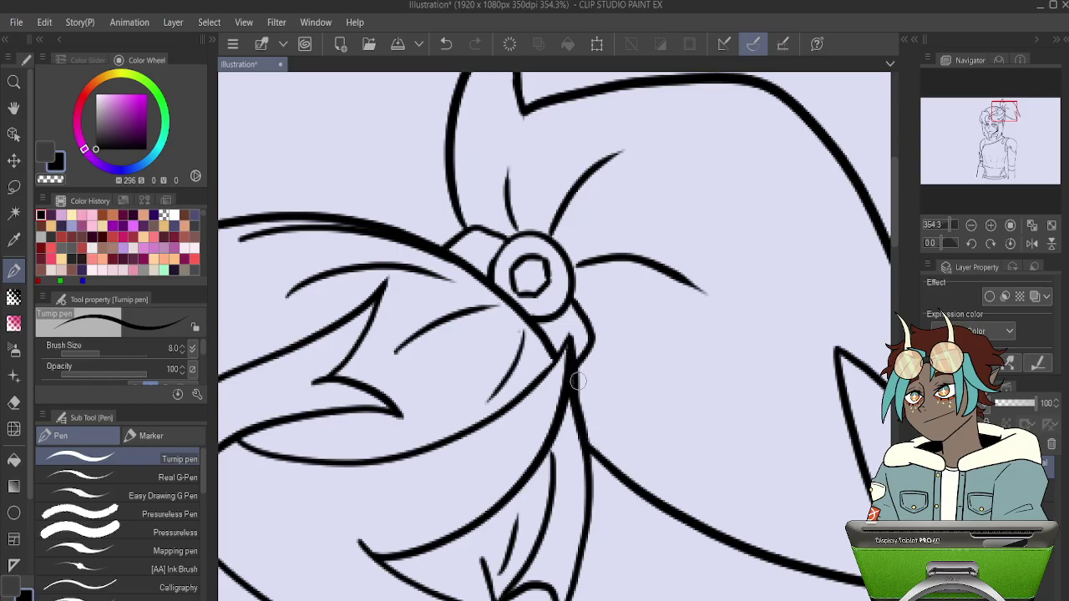
Taper the lower end of the forearm outline using Adjust line width set to Narrow 1.0.
scroll(564, 328, "down", 4)
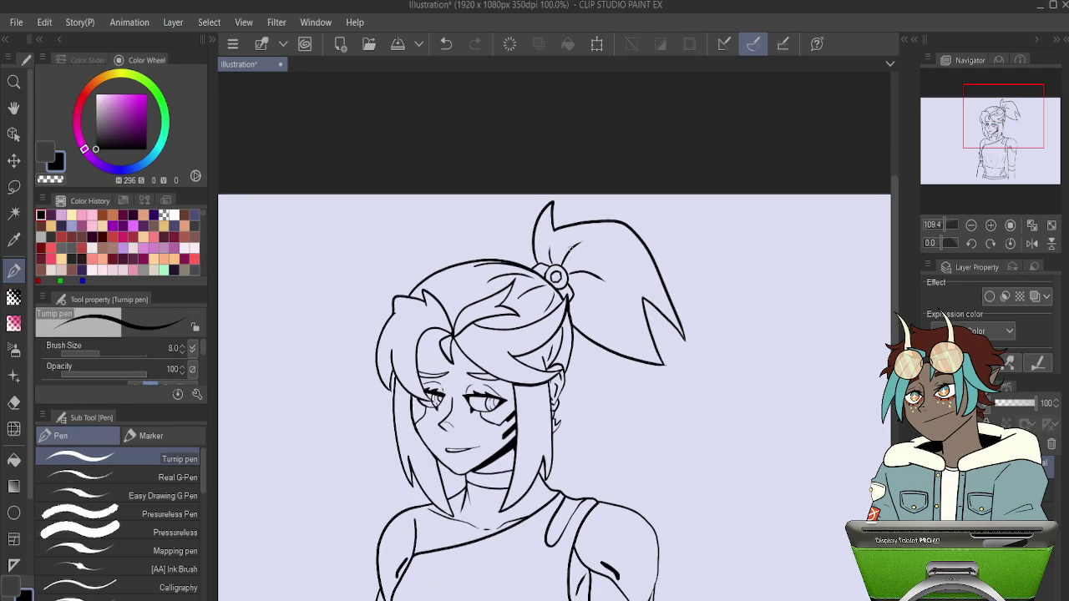
scroll(524, 275, "down", 3)
scroll(518, 368, "up", 5)
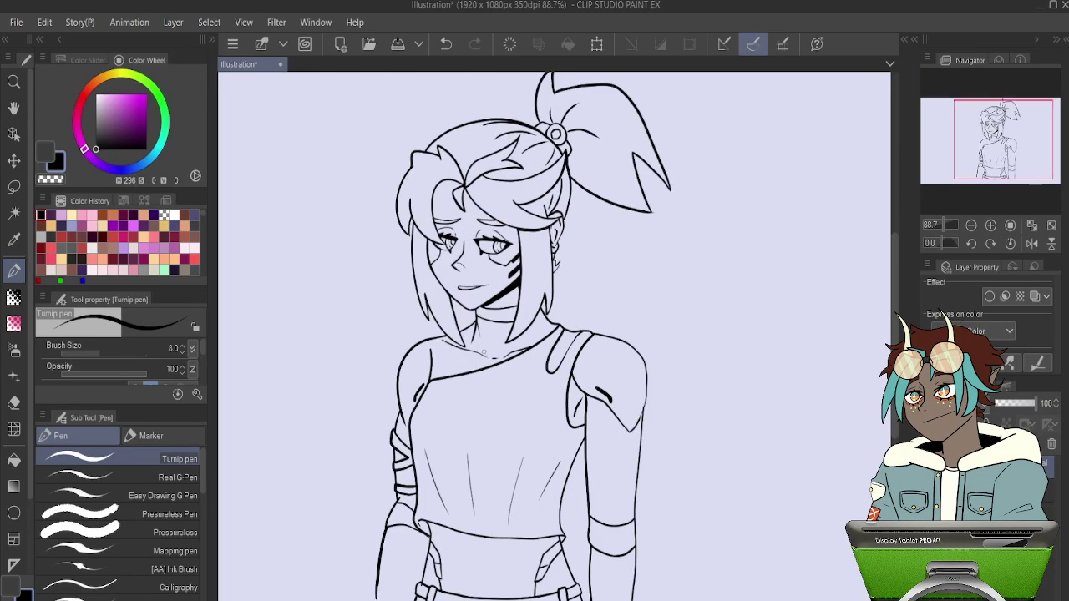
scroll(410, 459, "up", 4)
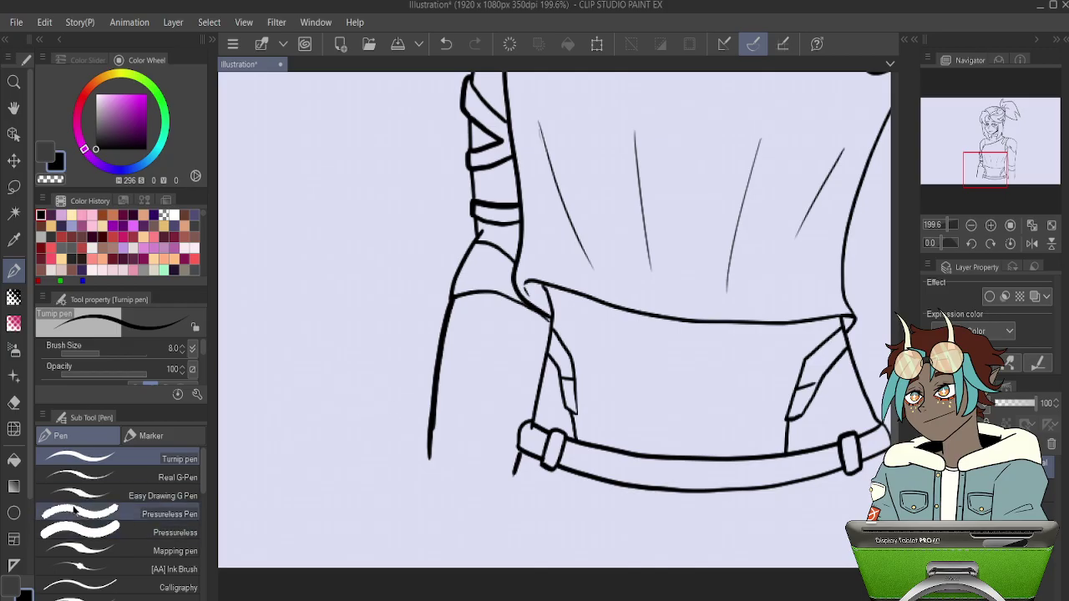
scroll(37, 566, "down", 2)
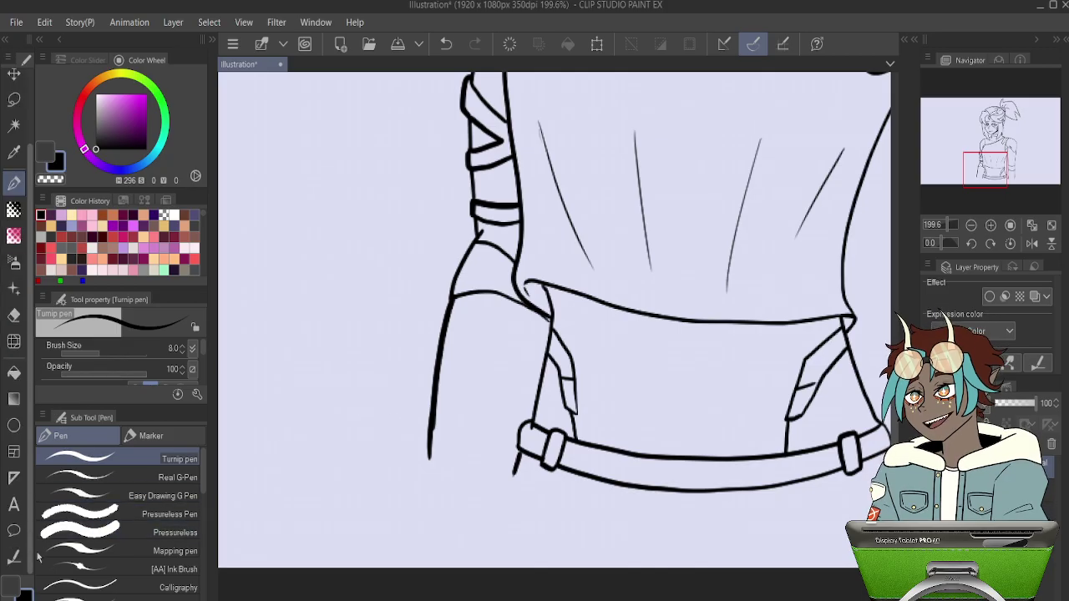
left_click(14, 558)
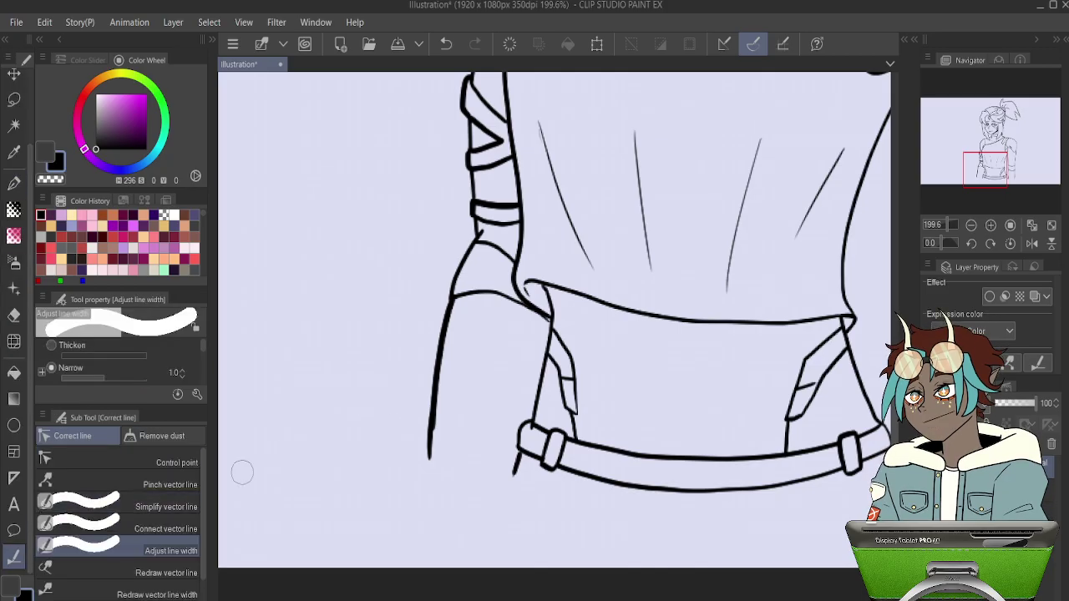
mouse_move(471, 478)
left_mouse_down()
mouse_move(428, 475)
mouse_move(438, 422)
left_mouse_up()
left_click(182, 526)
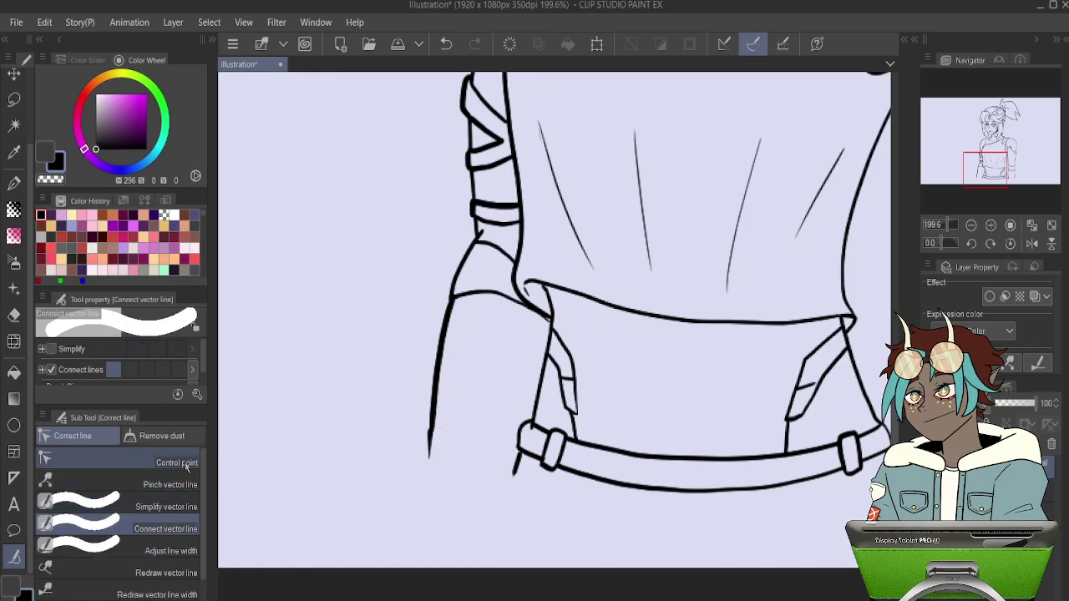
left_click(166, 507)
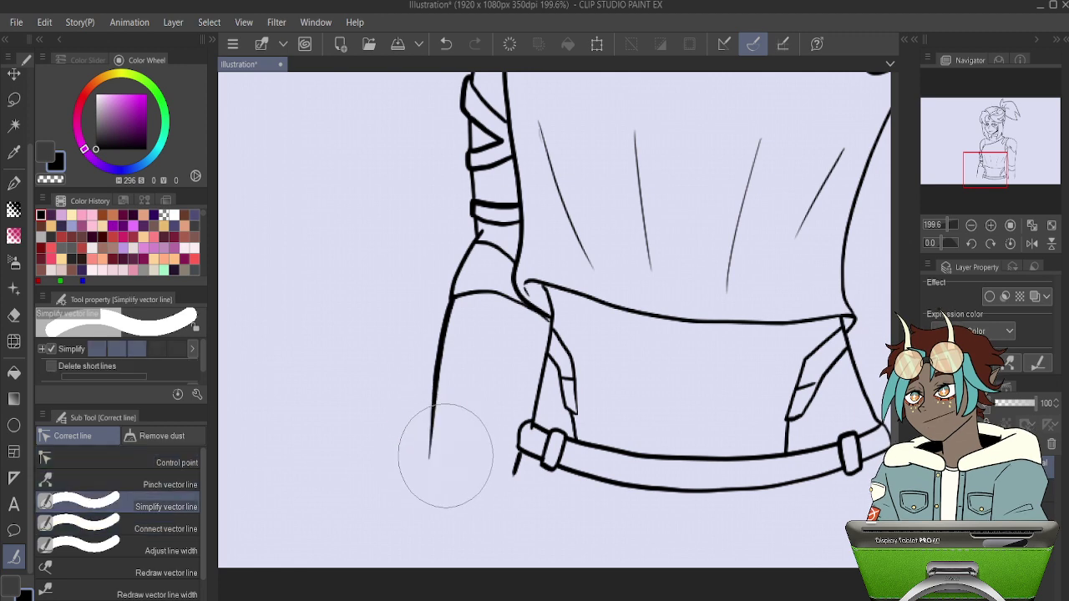
left_click_drag(490, 358, 396, 490)
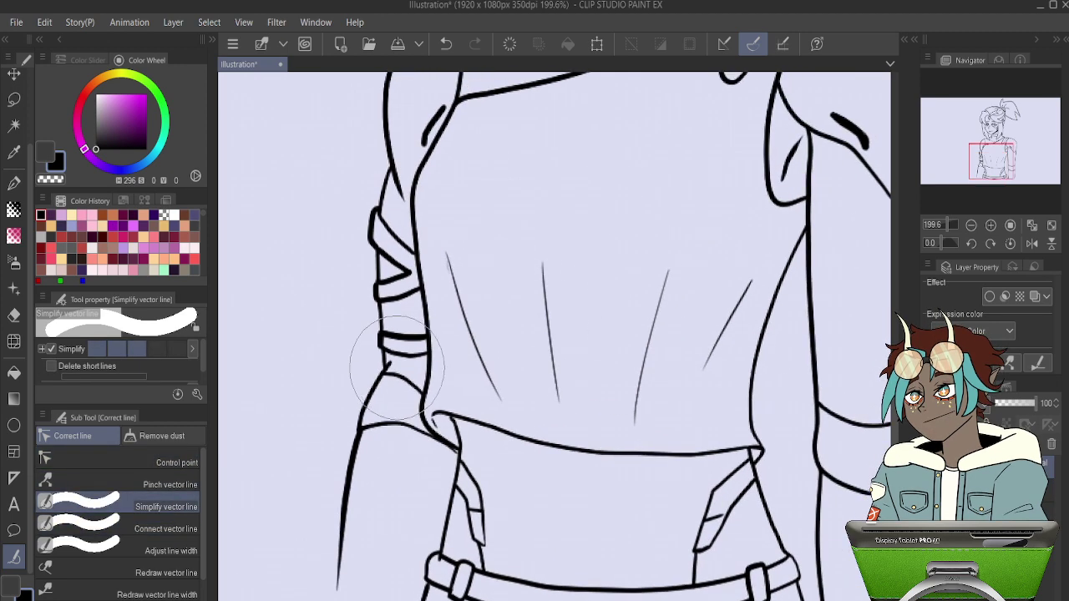
key("e")
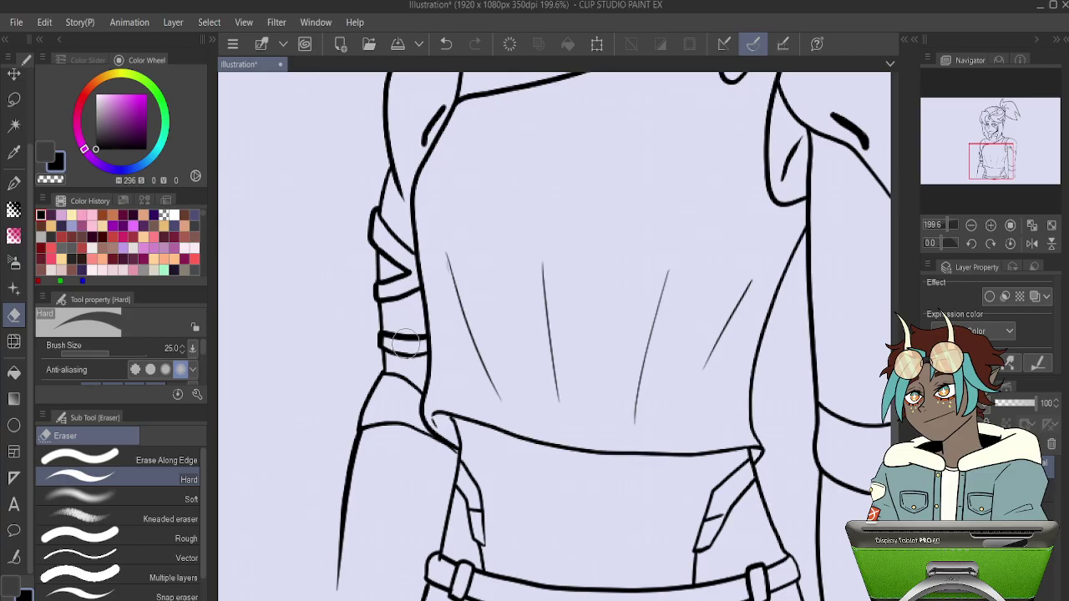
Thicken the lines with the Turnip pen where the forearm meets the shirt hem and around the hem's folded corner.
key("p")
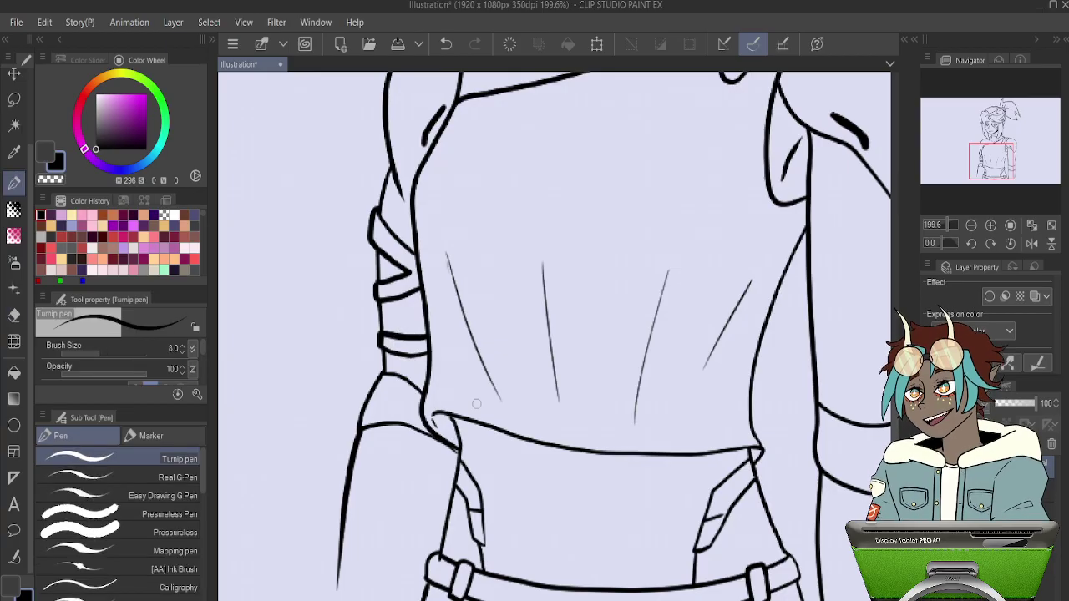
scroll(514, 253, "up", 3)
left_click_drag(440, 426, 435, 277)
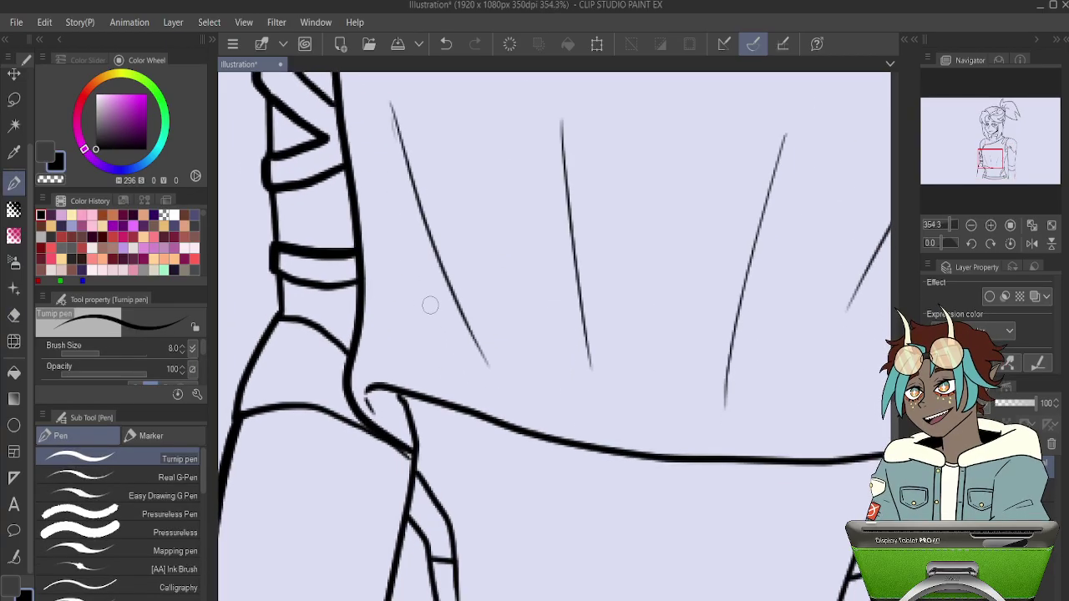
key("ctrl+z")
left_click_drag(359, 418, 401, 453)
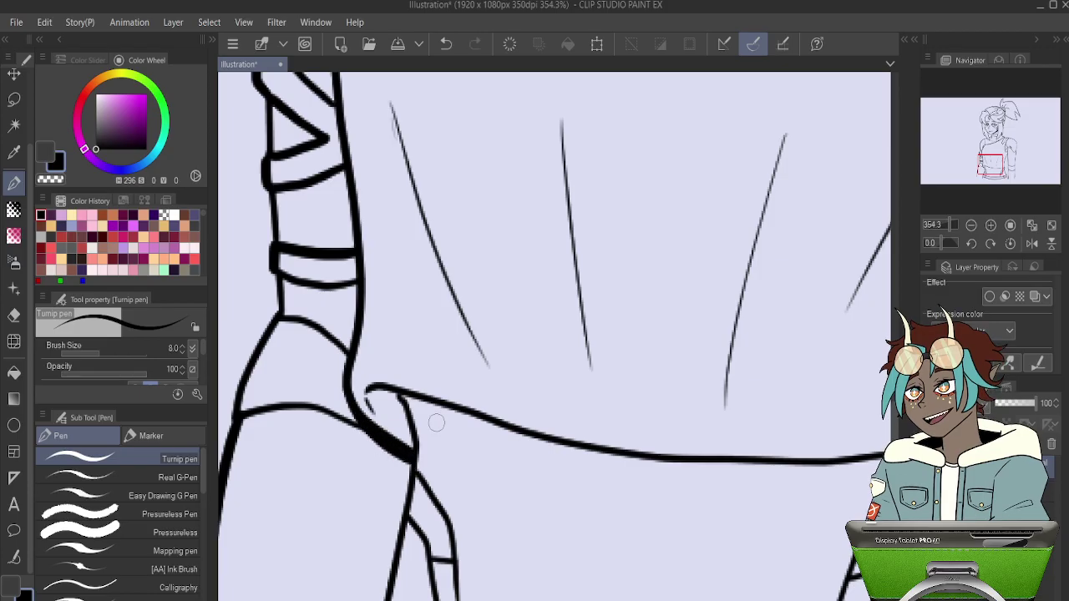
left_click_drag(380, 385, 362, 404)
scroll(585, 339, "down", 2)
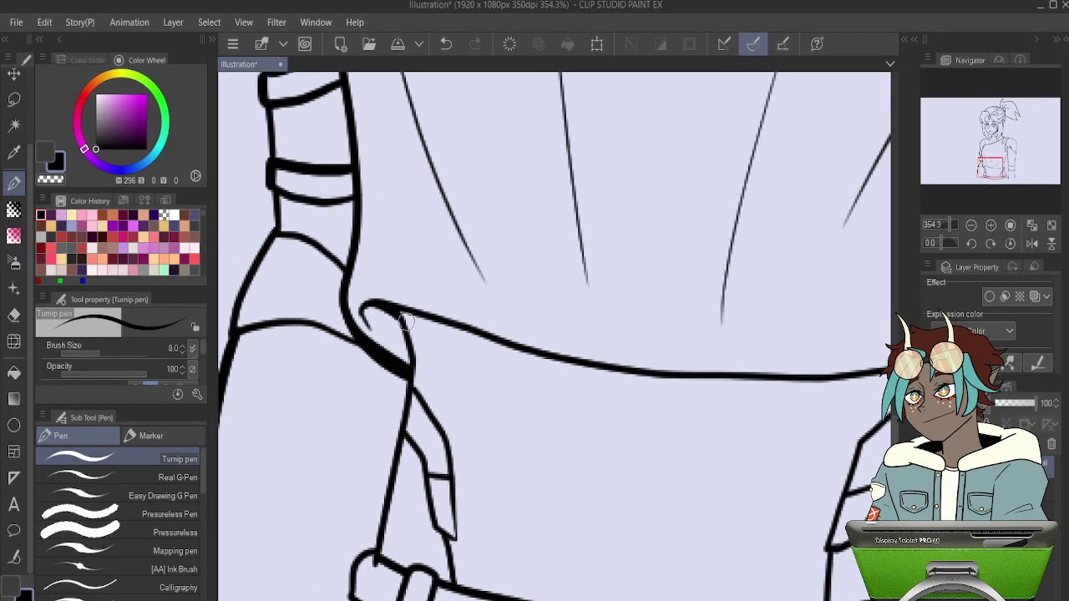
Thicken the hip lines where they emerge below the two ends of the belt.
mouse_move(482, 423)
left_mouse_down()
mouse_move(476, 148)
mouse_move(477, 159)
left_mouse_up()
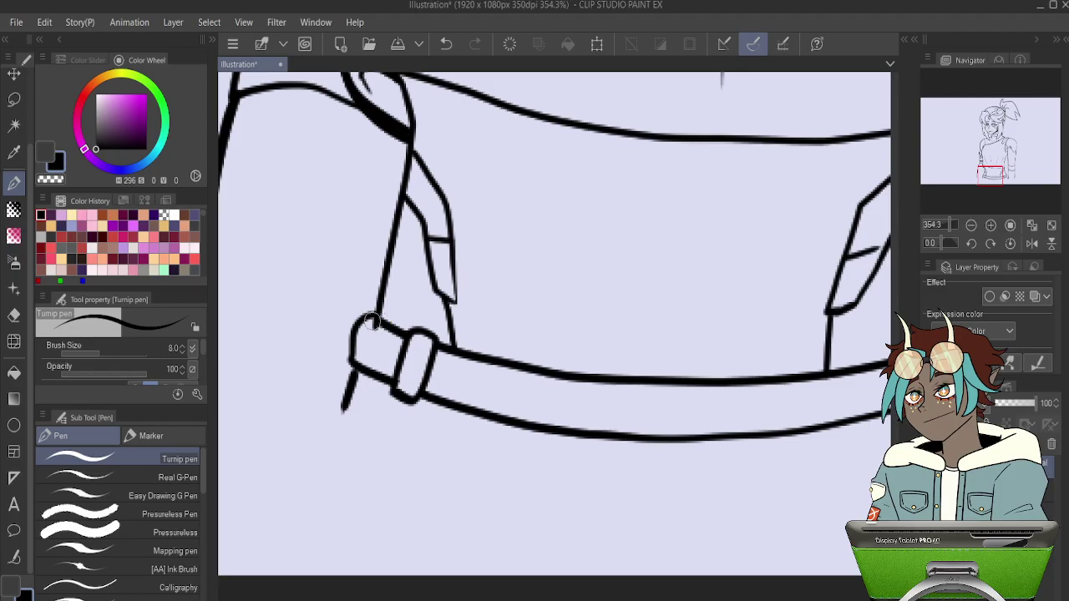
mouse_move(373, 318)
left_mouse_down()
mouse_move(411, 336)
mouse_move(412, 326)
mouse_move(378, 300)
left_mouse_up()
key("ctrl+z")
left_click_drag(351, 366, 347, 381)
mouse_move(676, 293)
left_mouse_down()
mouse_move(597, 317)
mouse_move(264, 329)
left_mouse_up()
left_click_drag(642, 329, 517, 280)
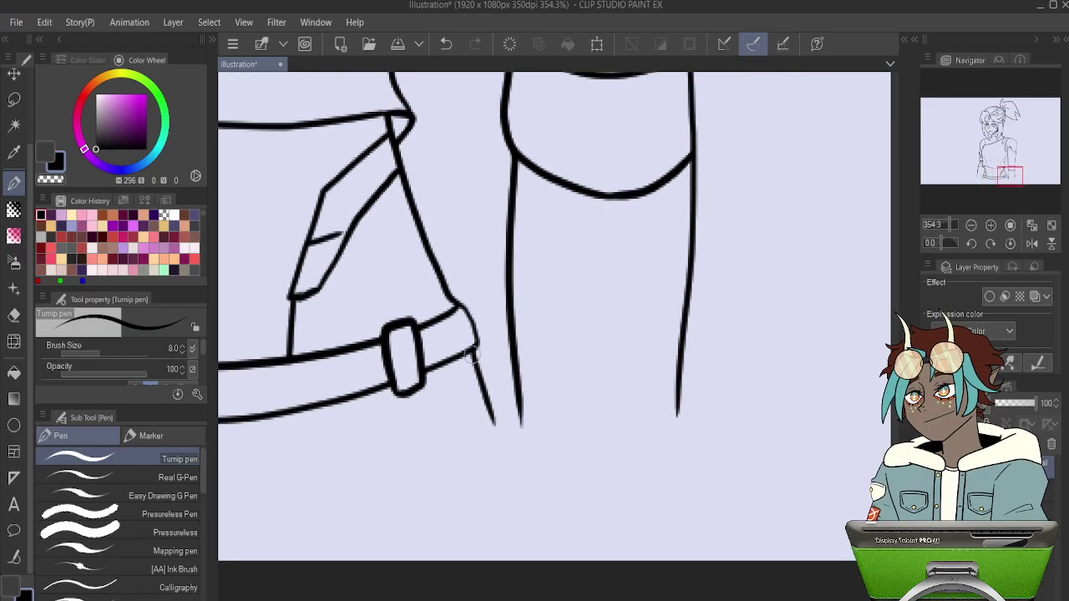
left_click_drag(468, 313, 675, 228)
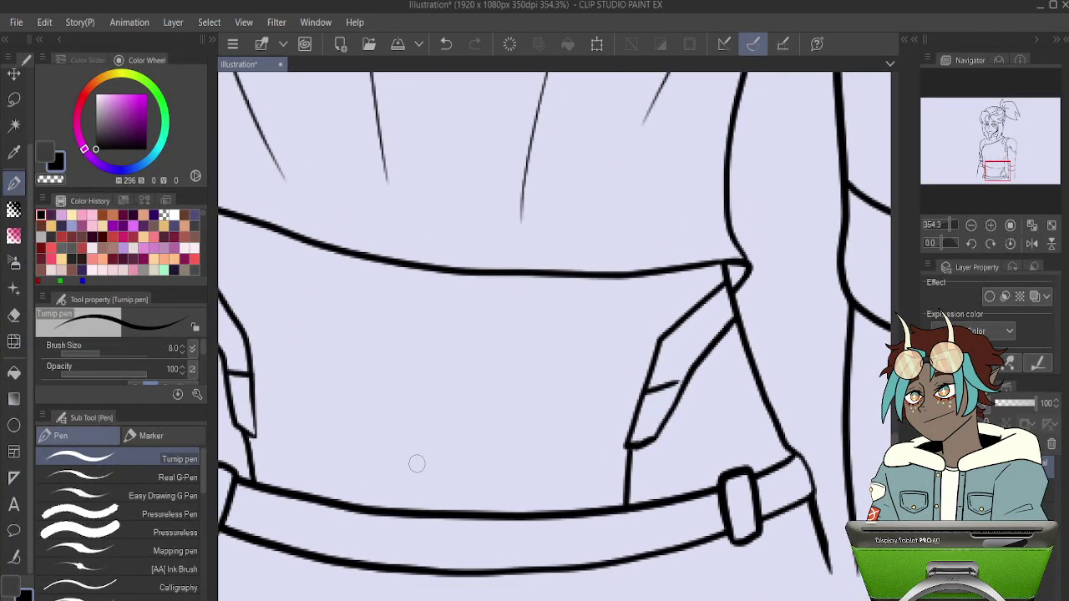
Add line weight with the Turnip pen around the shoulder beside the top's slanted neckline.
scroll(417, 463, "down", 10)
scroll(416, 456, "up", 8)
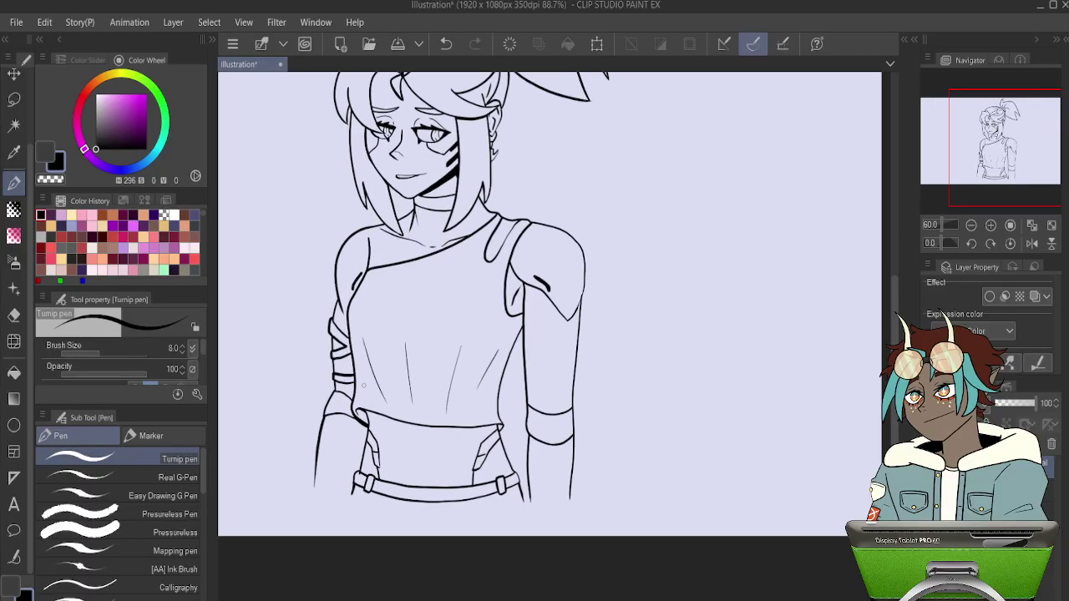
scroll(401, 221, "up", 3)
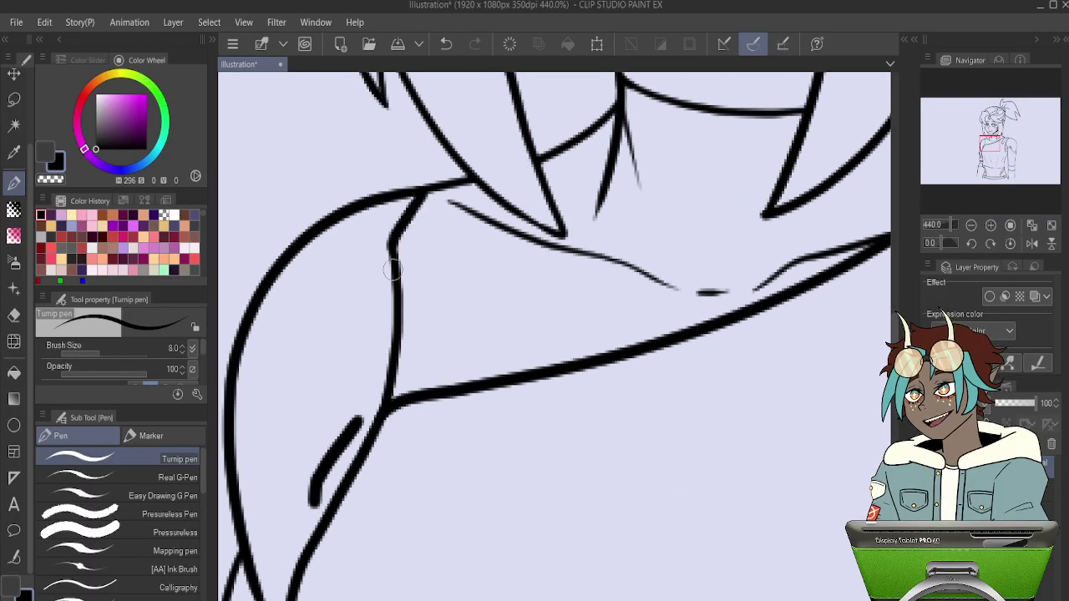
scroll(334, 251, "down", 6)
scroll(317, 273, "down", 2)
scroll(334, 317, "up", 7)
left_click_drag(285, 383, 310, 341)
scroll(355, 280, "down", 8)
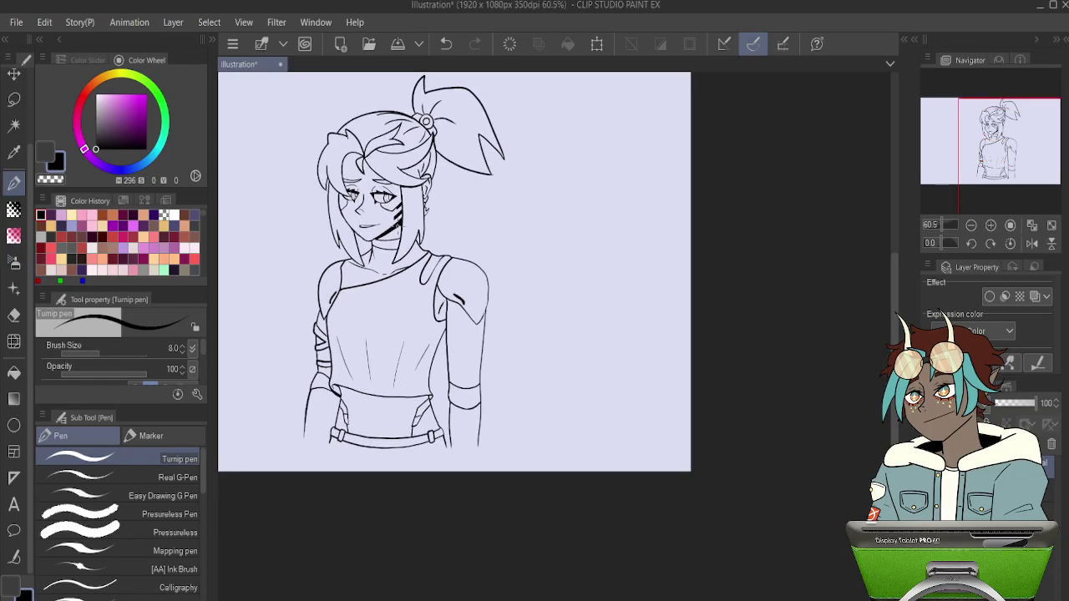
Try thickening the mouth line toward its raised corner.
scroll(376, 251, "up", 3)
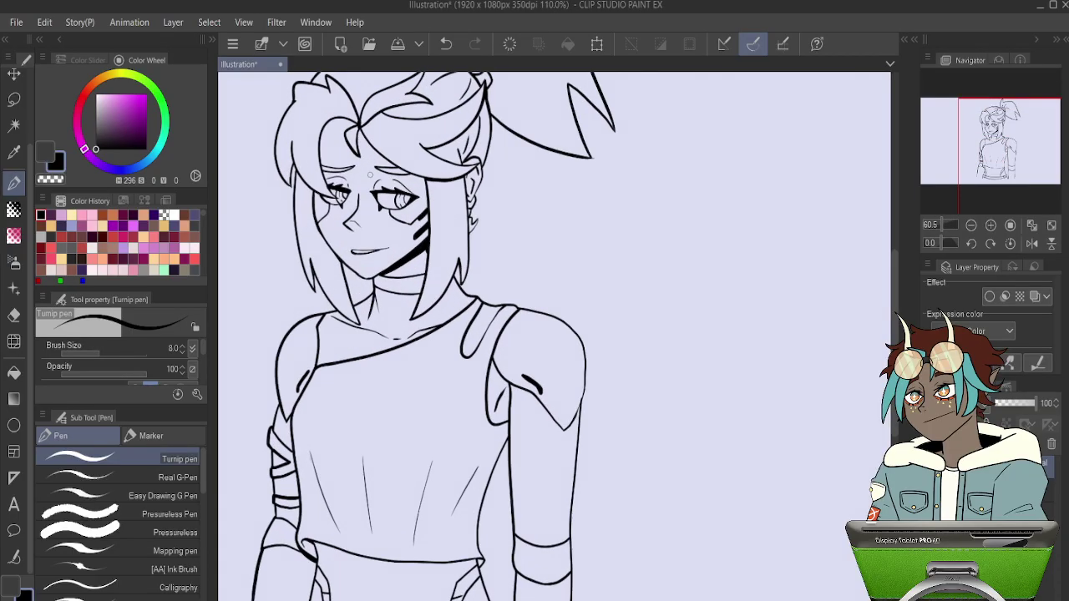
scroll(375, 264, "up", 8)
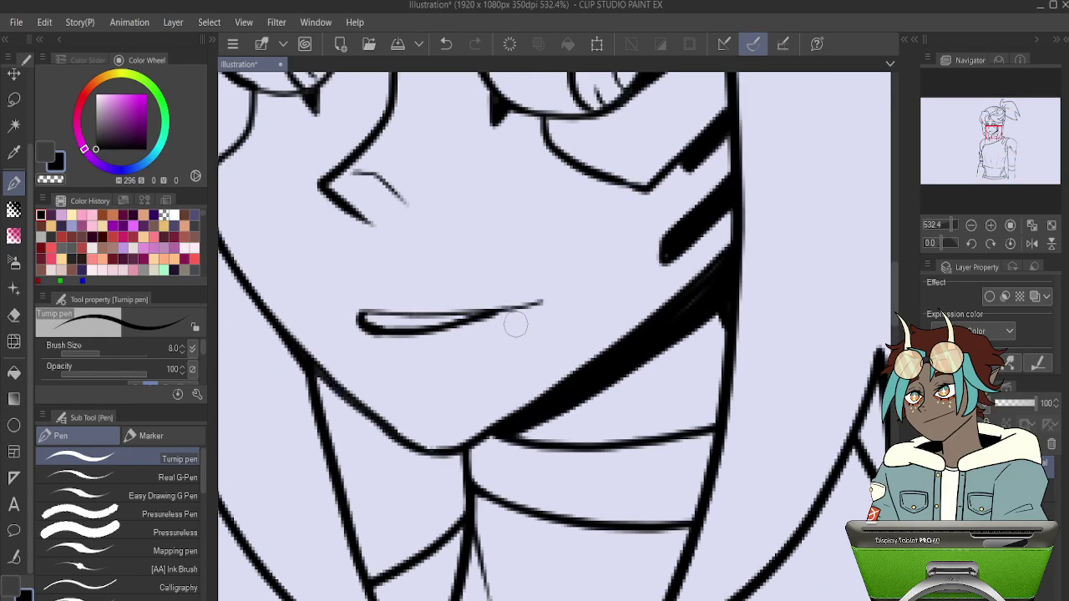
mouse_move(492, 316)
left_mouse_down()
mouse_move(542, 301)
mouse_move(448, 315)
left_mouse_up()
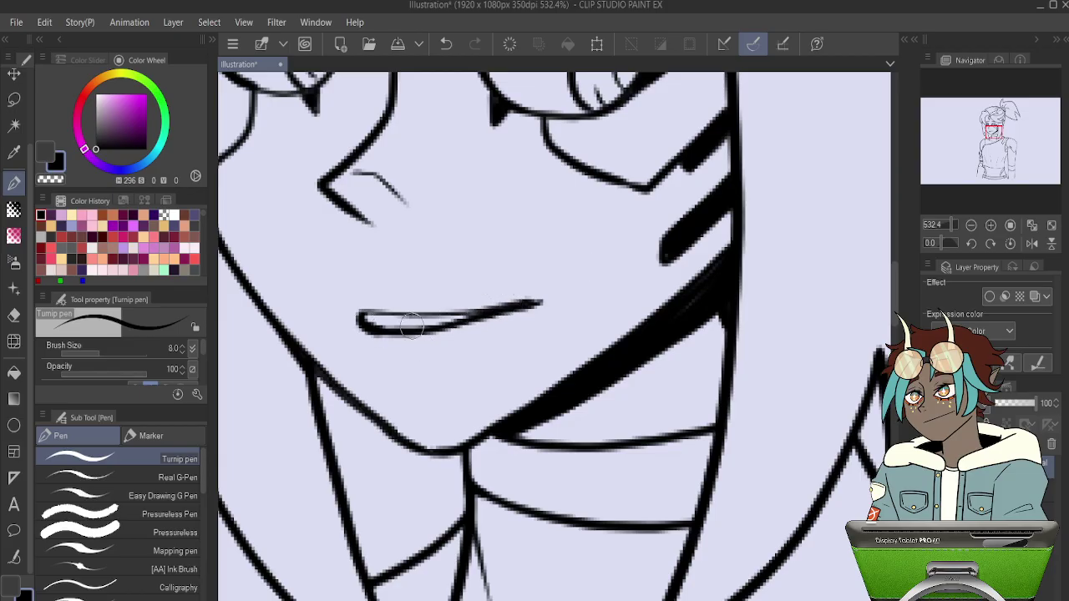
scroll(459, 289, "down", 10)
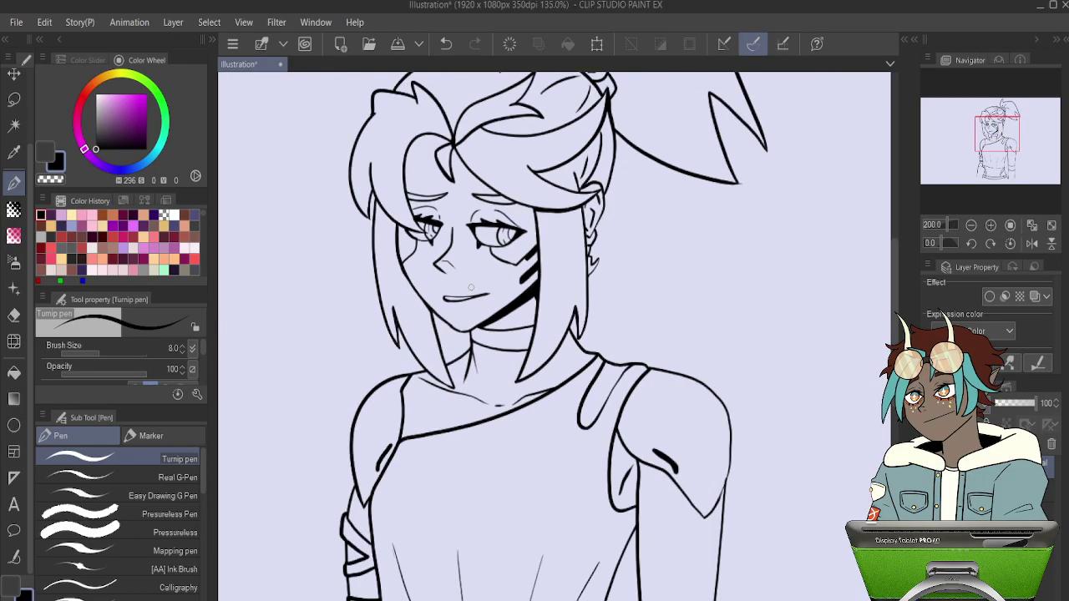
Undo the mouth thickening and try alternative strokes at the mouth's corner and along its upper line.
scroll(468, 273, "up", 2)
scroll(468, 274, "up", 5)
key("ctrl+z")
key("ctrl+z")
left_click_drag(550, 344, 510, 358)
key("ctrl+z")
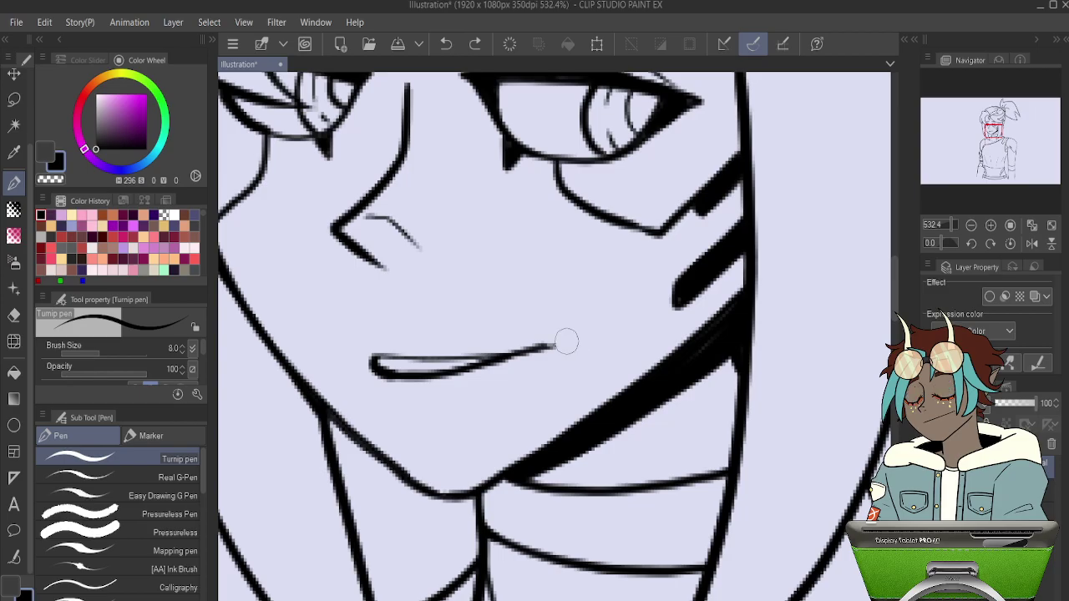
left_click_drag(383, 359, 504, 354)
key("ctrl+z")
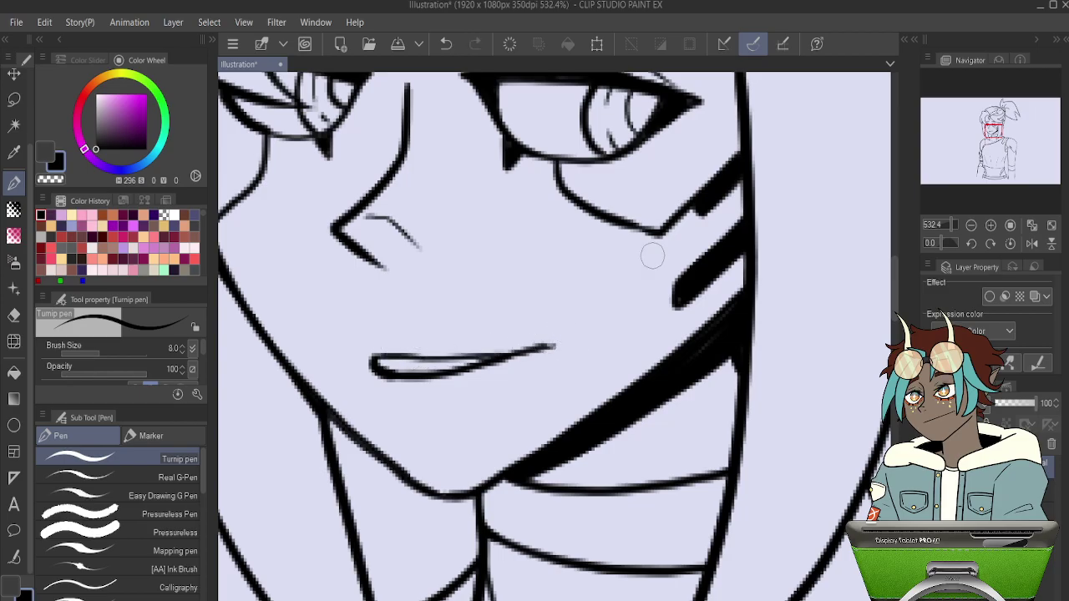
Reinforce the lower line of the eye beside the bangs and add short lower-lash strokes at both eyes.
scroll(653, 257, "down", 10)
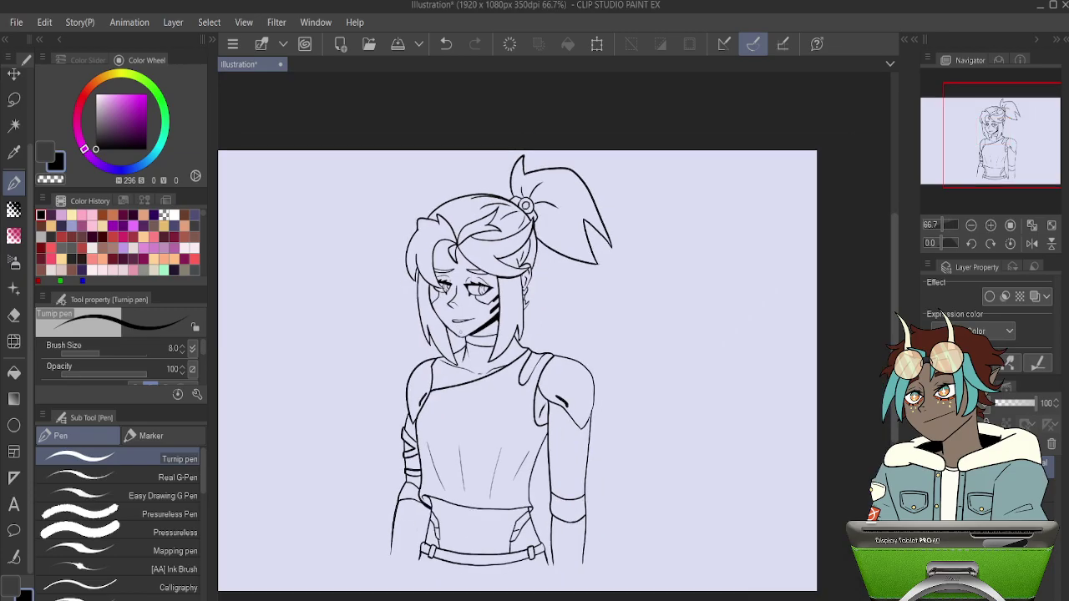
scroll(444, 281, "up", 10)
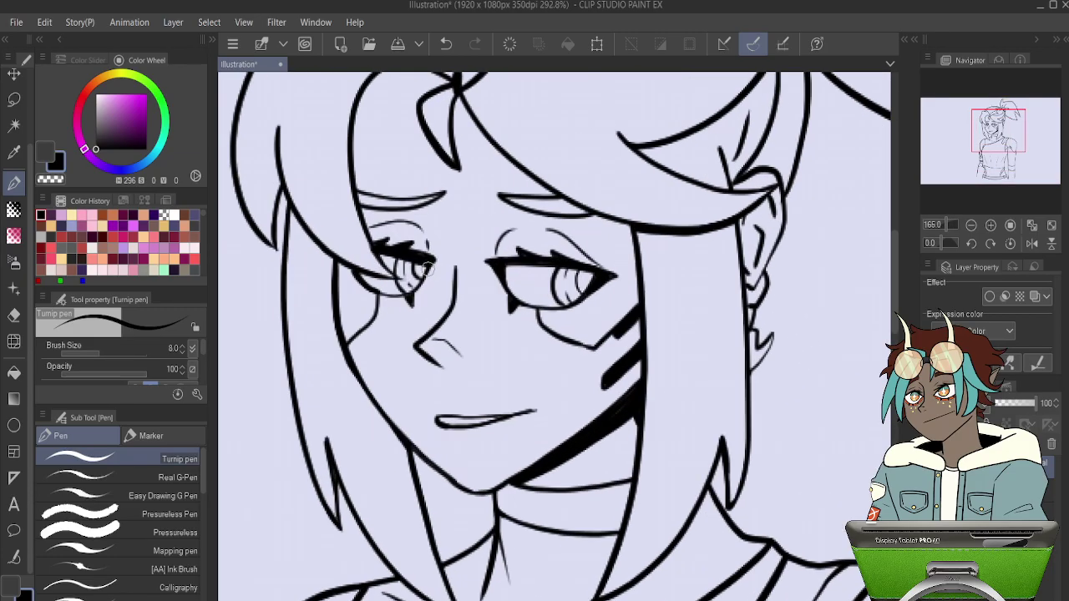
left_click_drag(413, 299, 399, 319)
key("ctrl+z")
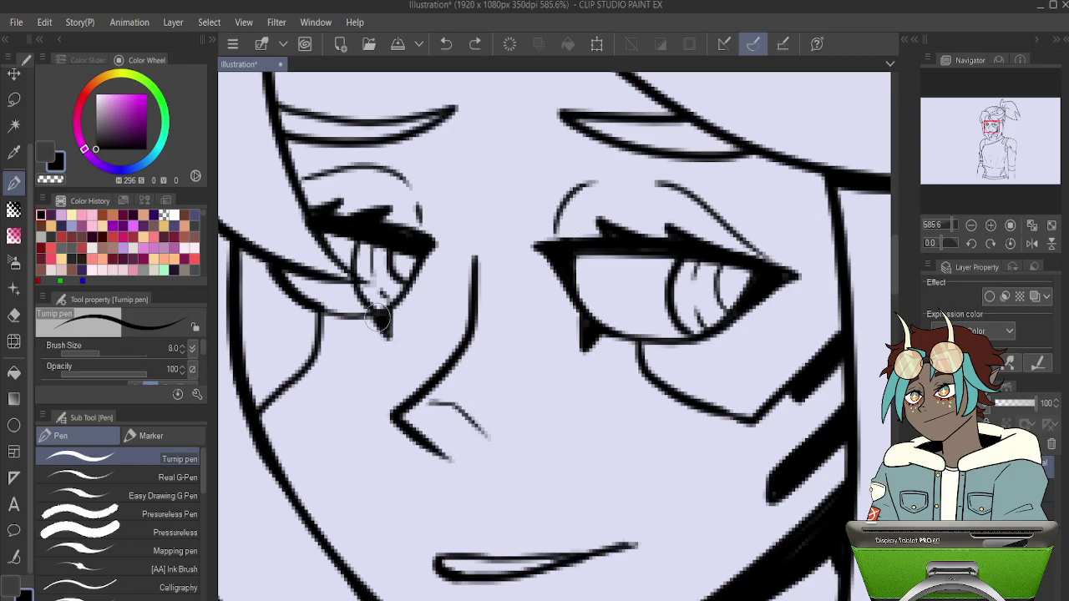
mouse_move(321, 313)
left_mouse_down()
mouse_move(430, 285)
mouse_move(402, 315)
left_mouse_up()
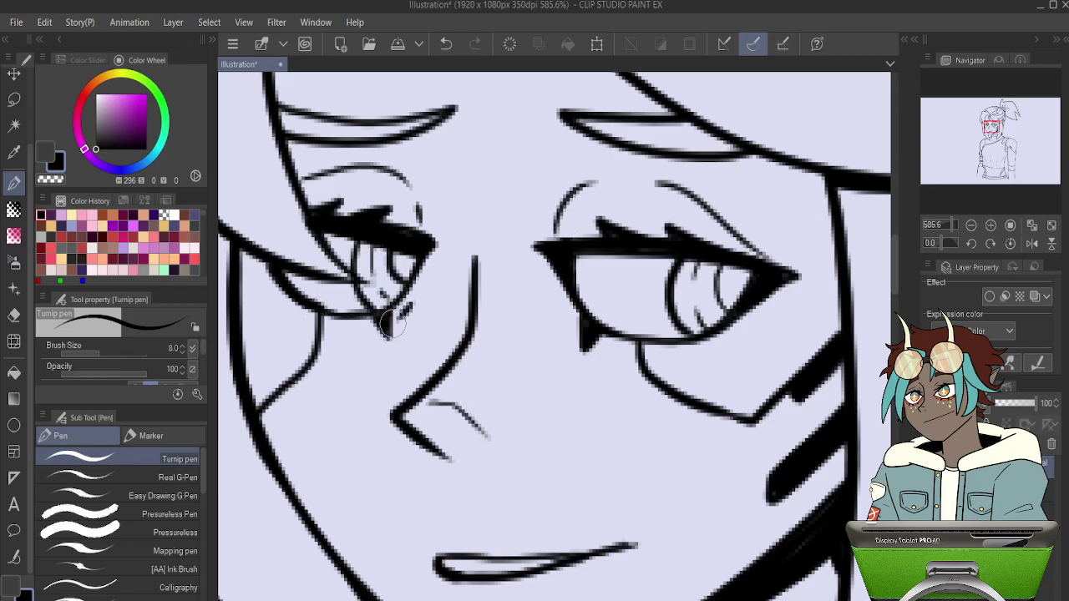
left_click_drag(560, 306, 571, 328)
scroll(587, 314, "down", 10)
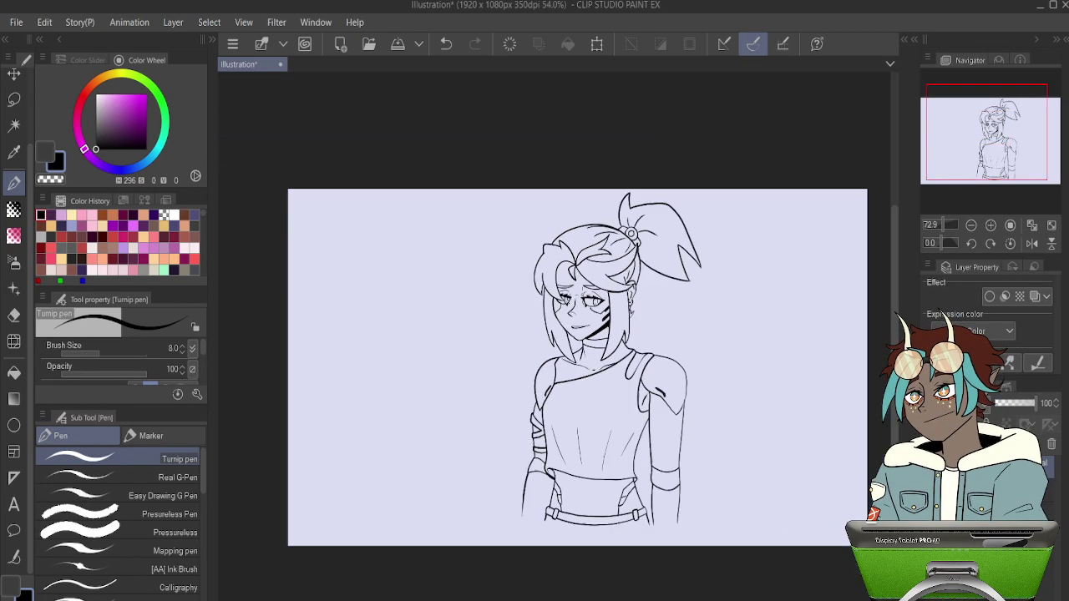
Select the lineart layer's vector lines with the Object tool and set their brush size to 5.0.
scroll(663, 352, "down", 2)
scroll(656, 393, "up", 2)
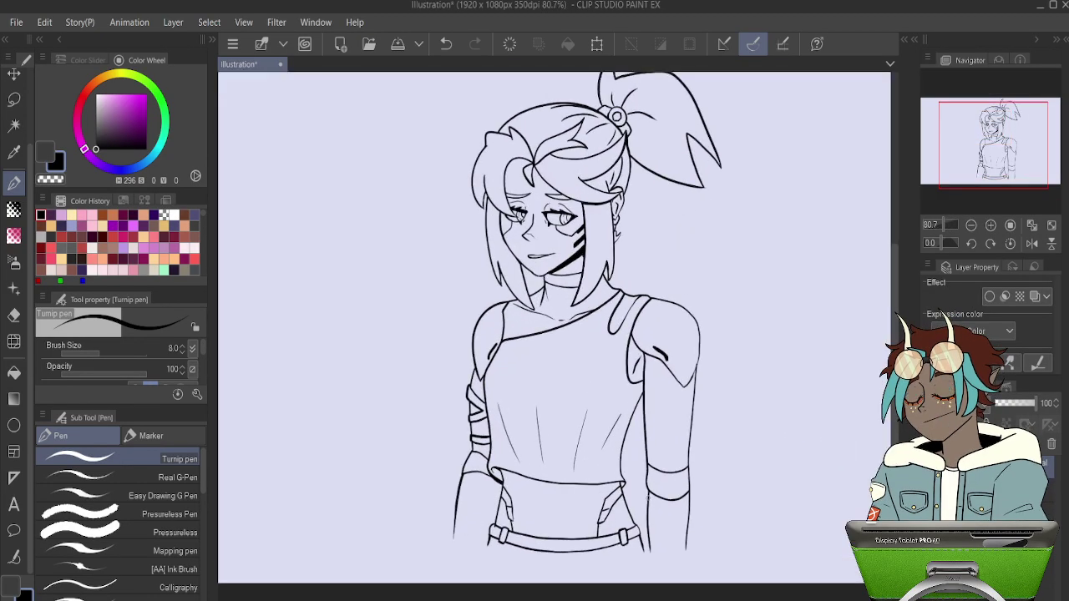
scroll(664, 352, "down", 1)
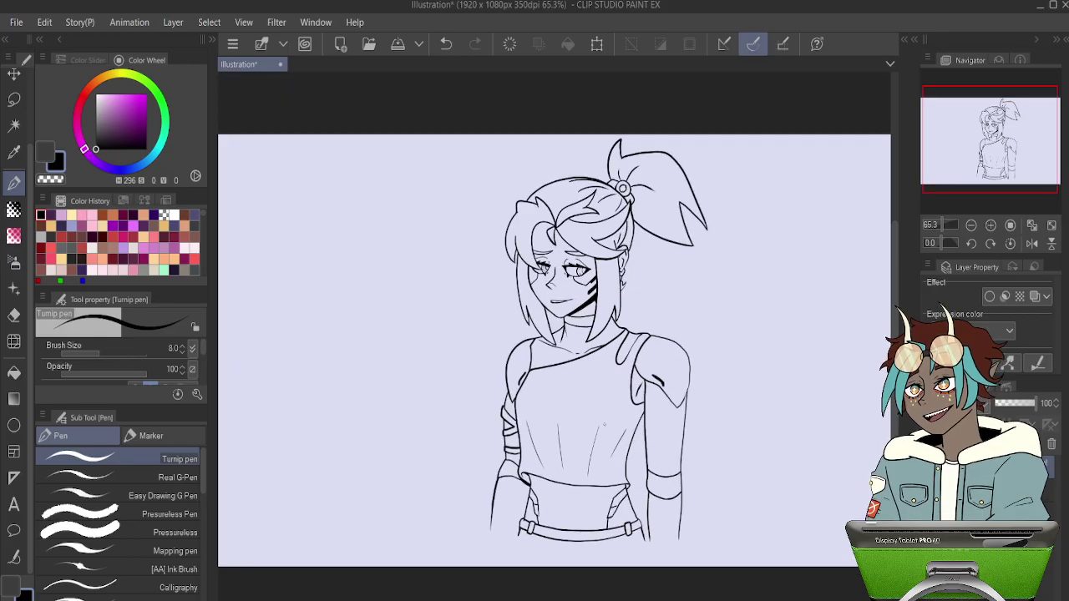
key("o")
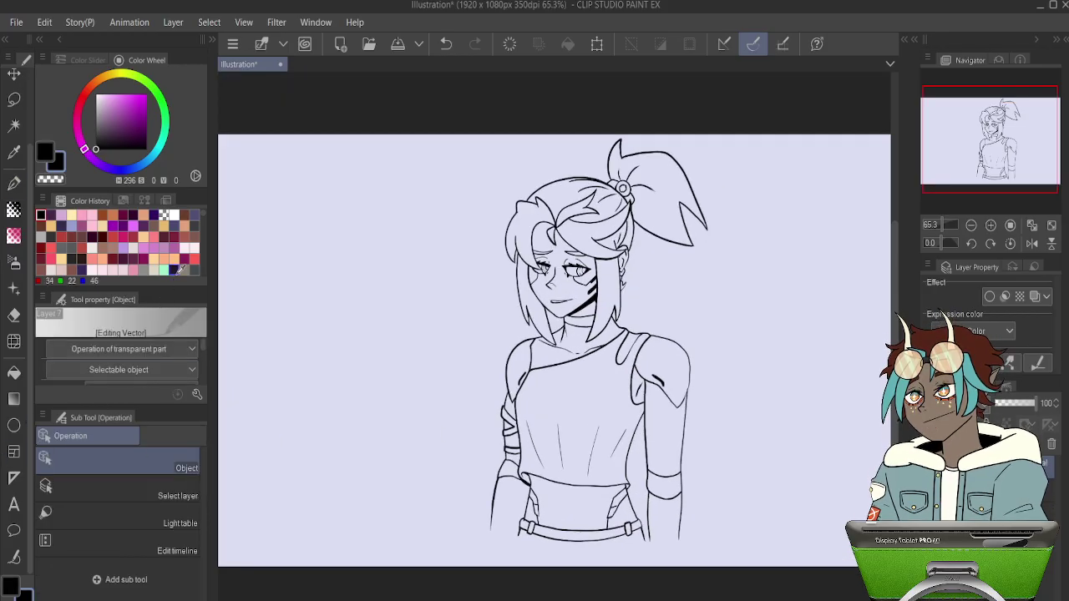
scroll(167, 368, "down", 5)
left_click(183, 362)
left_click(183, 363)
left_click(183, 362)
left_click(183, 363)
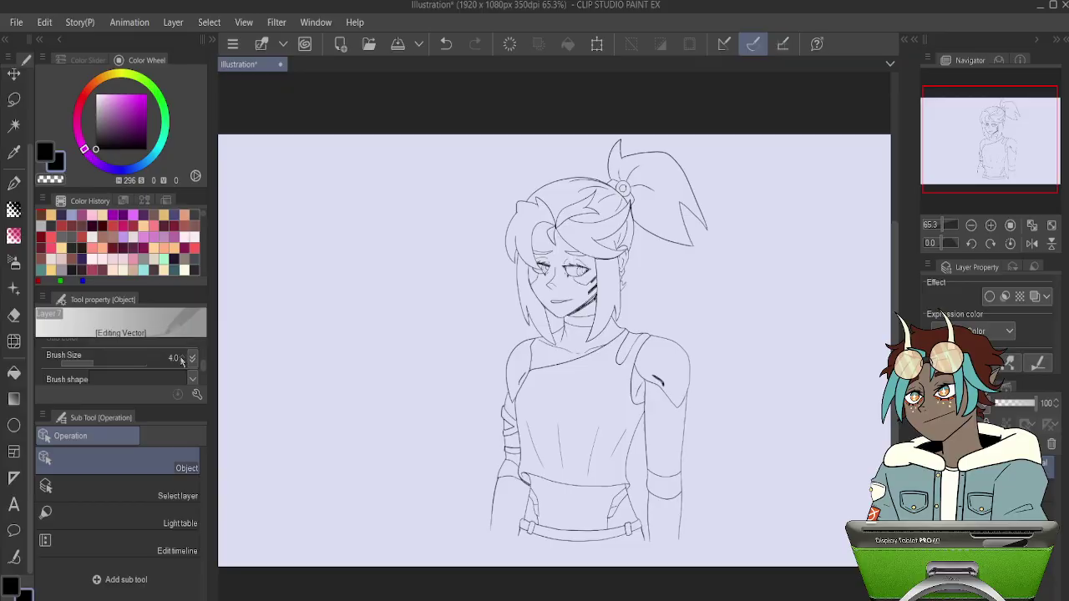
left_click(181, 356)
left_click(182, 356)
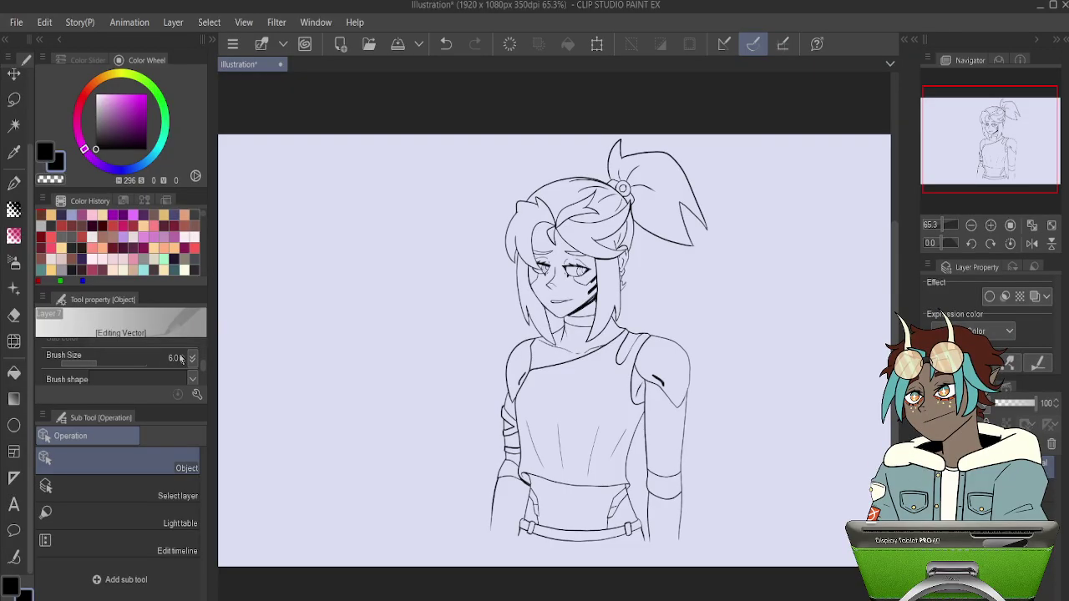
left_click(183, 363)
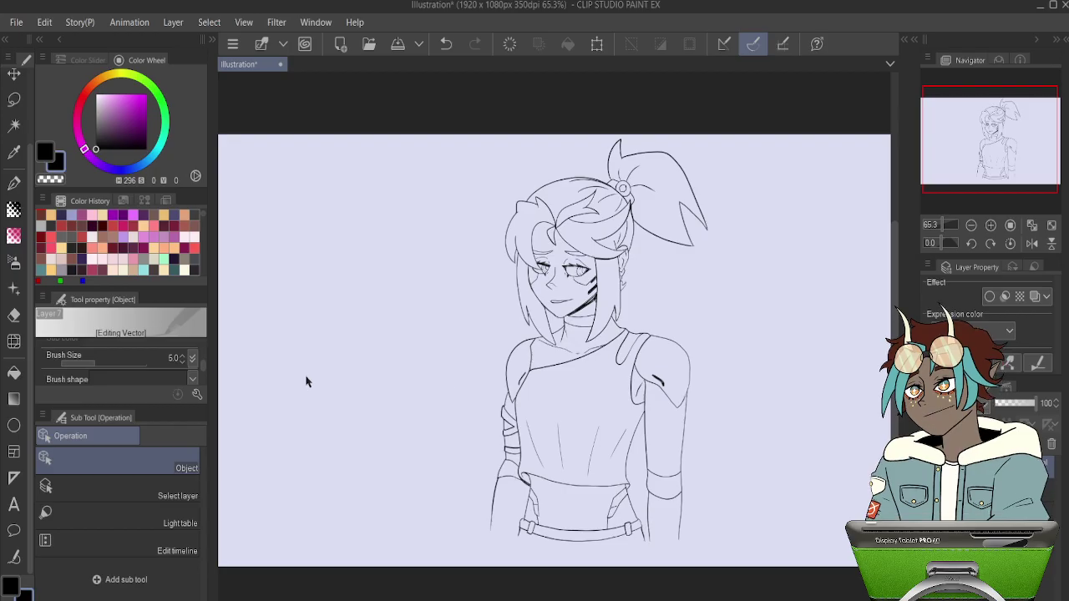
Fill the gaps in the shadow under the jaw solid black with the Turnip pen.
scroll(575, 271, "up", 10)
scroll(573, 272, "up", 2)
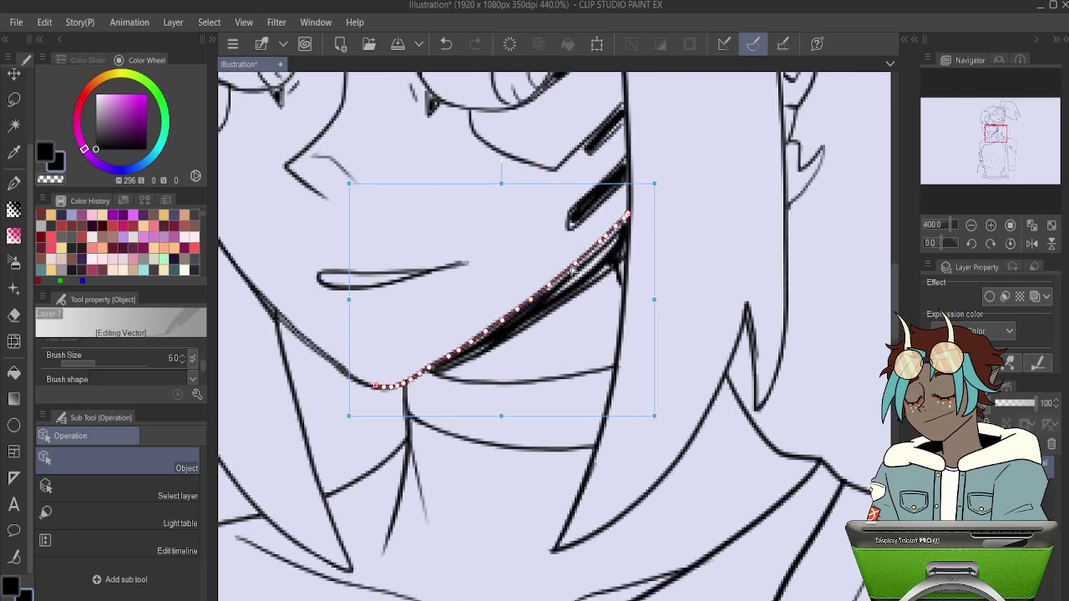
key("p")
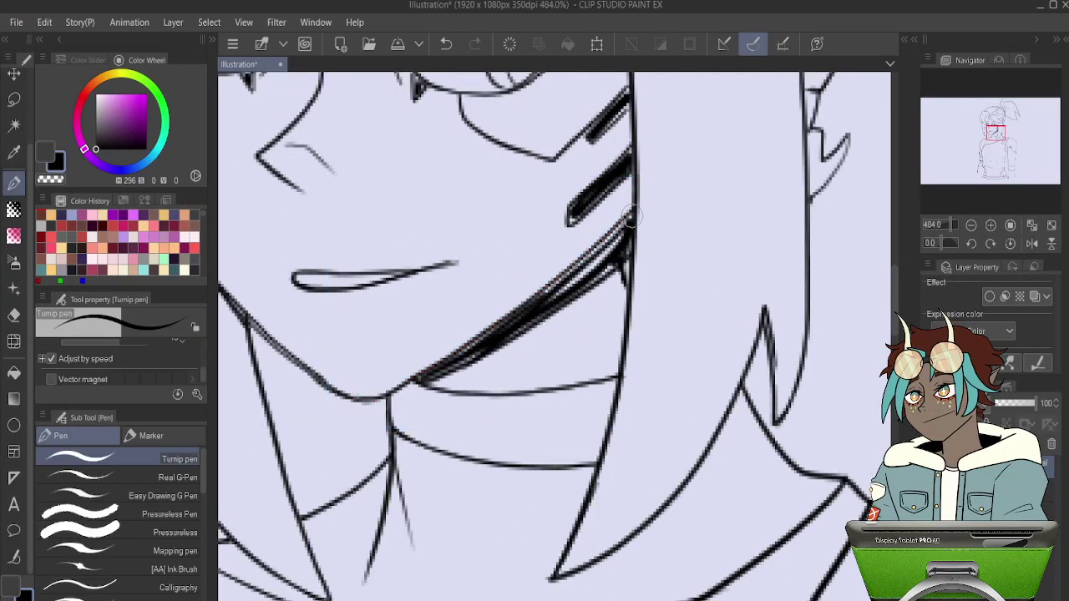
left_click_drag(628, 221, 524, 319)
left_click_drag(620, 241, 577, 277)
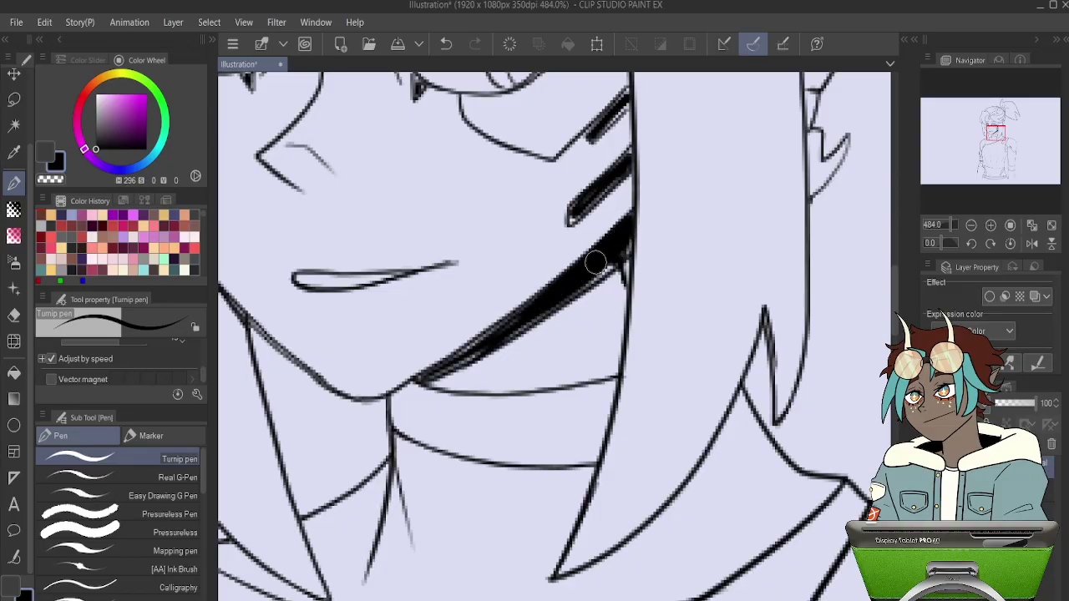
left_click_drag(627, 236, 626, 276)
mouse_move(635, 238)
left_mouse_down()
mouse_move(593, 279)
mouse_move(617, 262)
mouse_move(421, 378)
mouse_move(615, 256)
mouse_move(559, 298)
mouse_move(589, 276)
left_mouse_up()
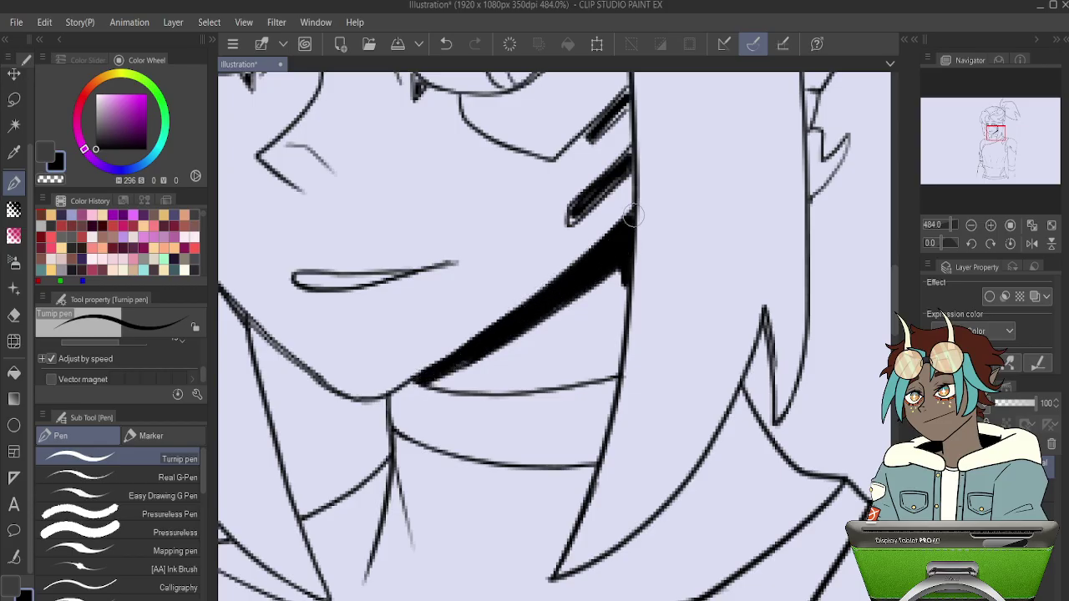
Thicken the jawline from the cheek down to the chin, undoing and redrawing unsatisfactory strokes.
mouse_move(635, 211)
left_mouse_down()
mouse_move(654, 358)
mouse_move(749, 322)
left_mouse_up()
mouse_move(309, 215)
left_mouse_down()
mouse_move(339, 291)
mouse_move(304, 94)
mouse_move(309, 220)
mouse_move(340, 304)
mouse_move(306, 211)
mouse_move(390, 358)
mouse_move(348, 302)
mouse_move(367, 334)
mouse_move(492, 464)
left_mouse_up()
key("ctrl+z")
key("ctrl+z")
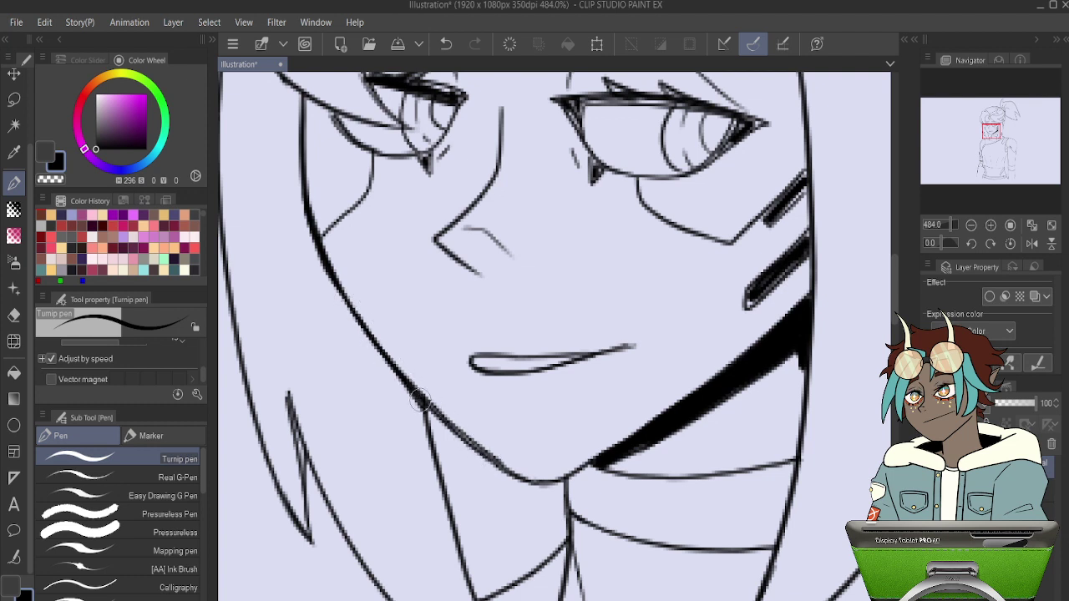
left_click_drag(424, 405, 500, 464)
key("ctrl+z")
left_click_drag(422, 397, 494, 461)
mouse_move(454, 430)
left_mouse_down()
mouse_move(500, 467)
mouse_move(482, 447)
mouse_move(563, 486)
mouse_move(603, 458)
mouse_move(568, 470)
mouse_move(557, 481)
mouse_move(636, 437)
mouse_move(591, 467)
mouse_move(603, 459)
mouse_move(530, 488)
left_mouse_up()
key("ctrl+z")
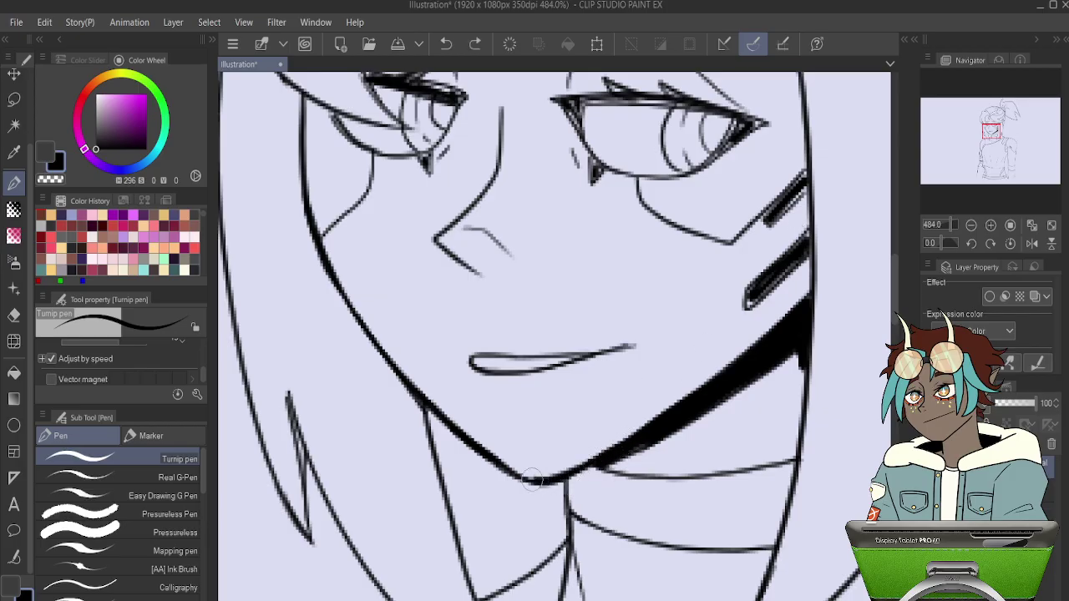
Fill the outer corner of the fully visible eye and the two cheek stripes solid black.
left_click_drag(760, 359, 611, 487)
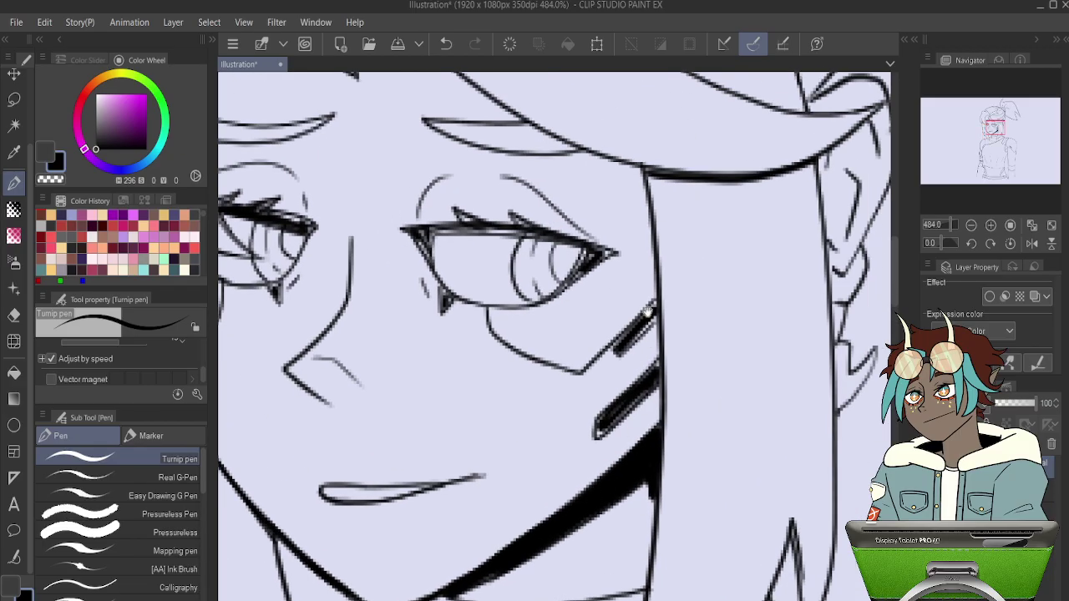
mouse_move(553, 295)
left_mouse_down()
mouse_move(589, 248)
mouse_move(621, 247)
left_mouse_up()
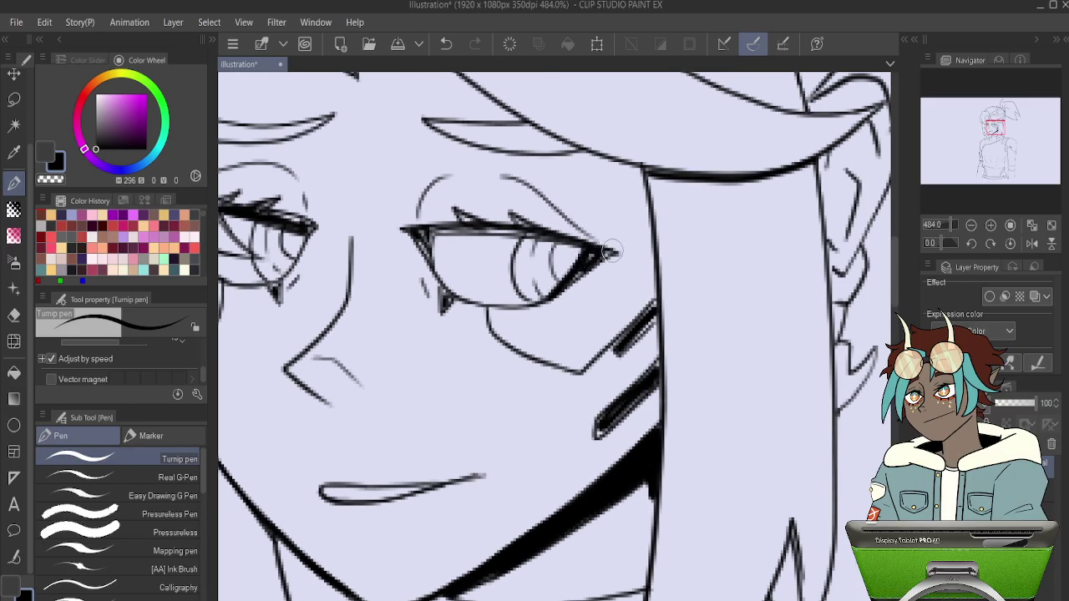
mouse_move(660, 307)
left_mouse_down()
mouse_move(636, 344)
mouse_move(607, 363)
mouse_move(656, 305)
mouse_move(611, 348)
mouse_move(651, 319)
left_mouse_up()
key("ctrl+z")
mouse_move(657, 381)
left_mouse_down()
mouse_move(596, 433)
mouse_move(651, 375)
mouse_move(644, 389)
left_mouse_up()
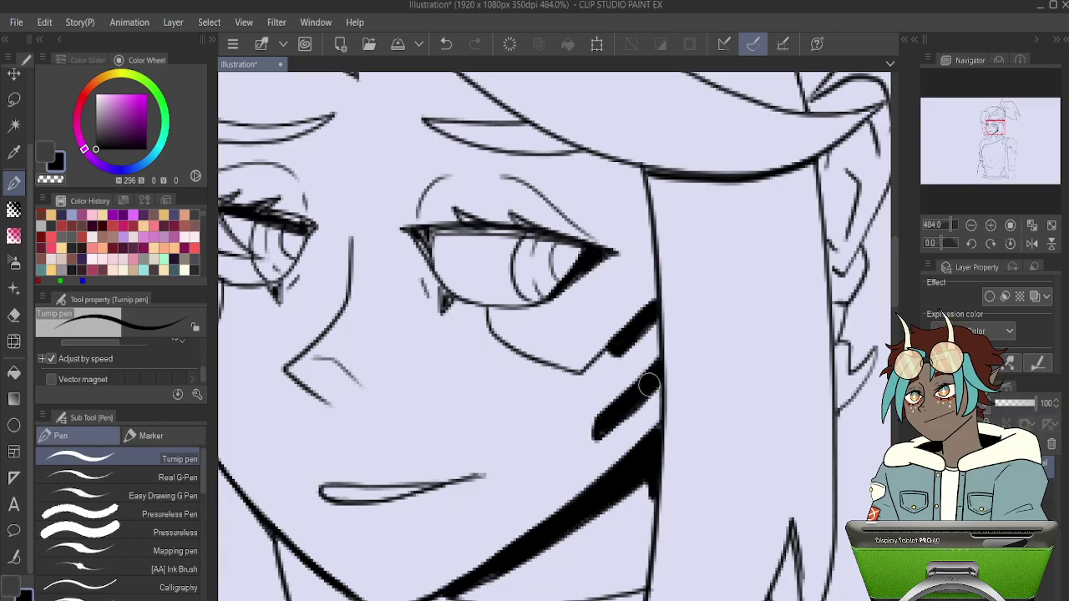
Thicken the upper lash line, outer edge and lower lashes of the eye beside the bangs.
left_click_drag(607, 343, 801, 396)
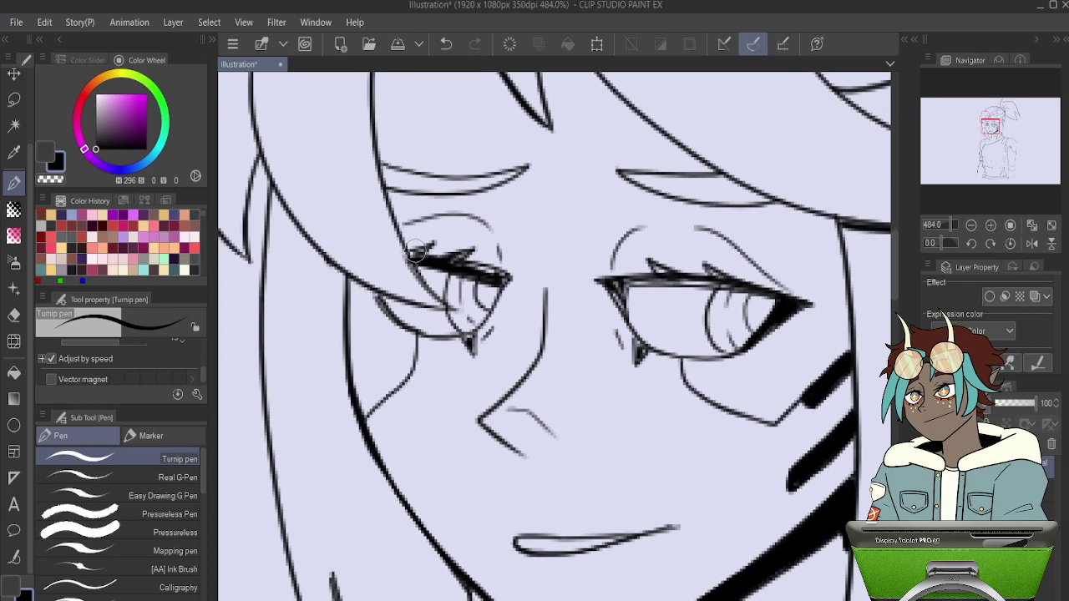
left_click_drag(415, 259, 512, 282)
mouse_move(417, 259)
left_mouse_down()
mouse_move(431, 246)
mouse_move(403, 250)
mouse_move(451, 309)
left_mouse_up()
key("ctrl+z")
left_click_drag(413, 258, 456, 314)
key("ctrl+z")
left_click_drag(410, 256, 451, 310)
mouse_move(376, 297)
left_mouse_down()
mouse_move(416, 329)
mouse_move(473, 339)
mouse_move(473, 349)
left_mouse_up()
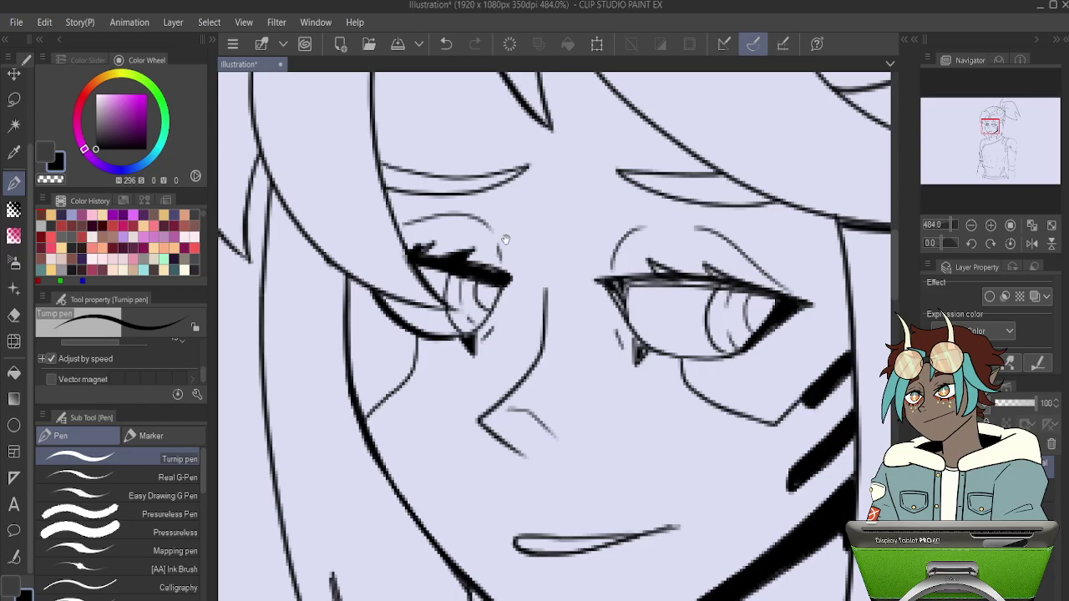
Thicken the upper lash line, inner corner and lower lash of the fully visible eye.
left_click_drag(638, 125, 520, 188)
left_click_drag(486, 350, 513, 391)
key("ctrl+z")
left_click_drag(502, 350, 566, 345)
key("ctrl+z")
left_click_drag(499, 351, 603, 348)
left_click_drag(533, 329, 635, 352)
left_click_drag(507, 392, 519, 416)
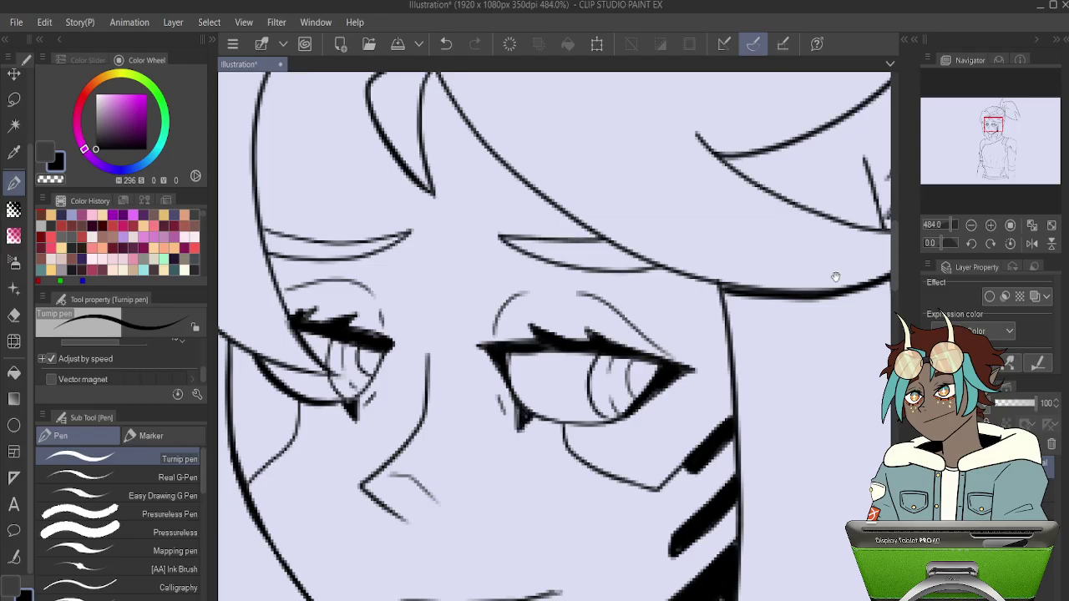
Darken the junction of the hair strands just beneath the ponytail's round hair tie.
left_click_drag(622, 331, 426, 394)
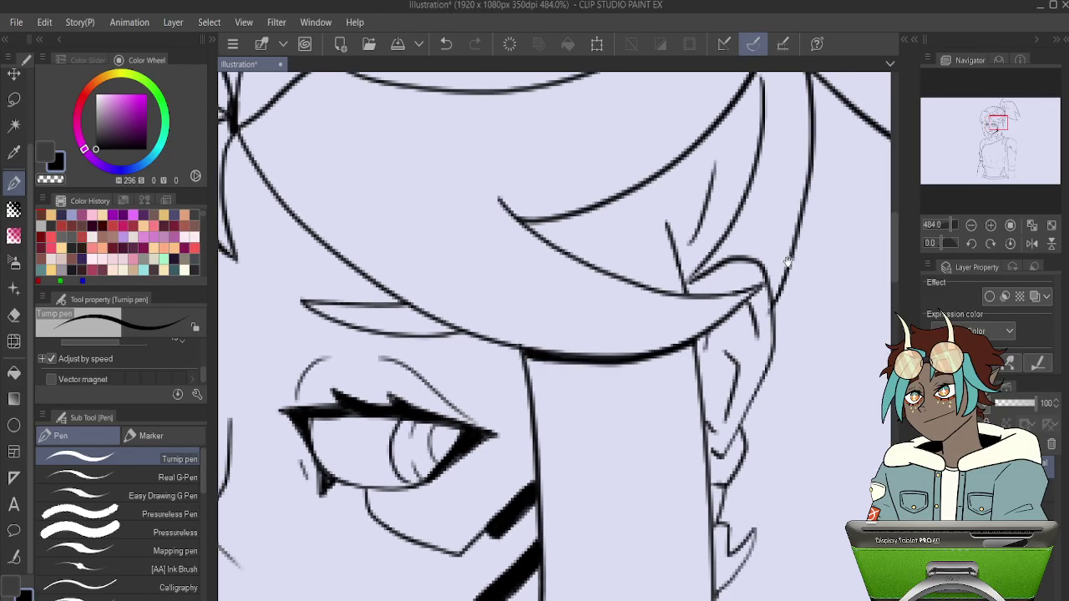
mouse_move(761, 291)
left_mouse_down()
mouse_move(649, 406)
mouse_move(529, 496)
left_mouse_up()
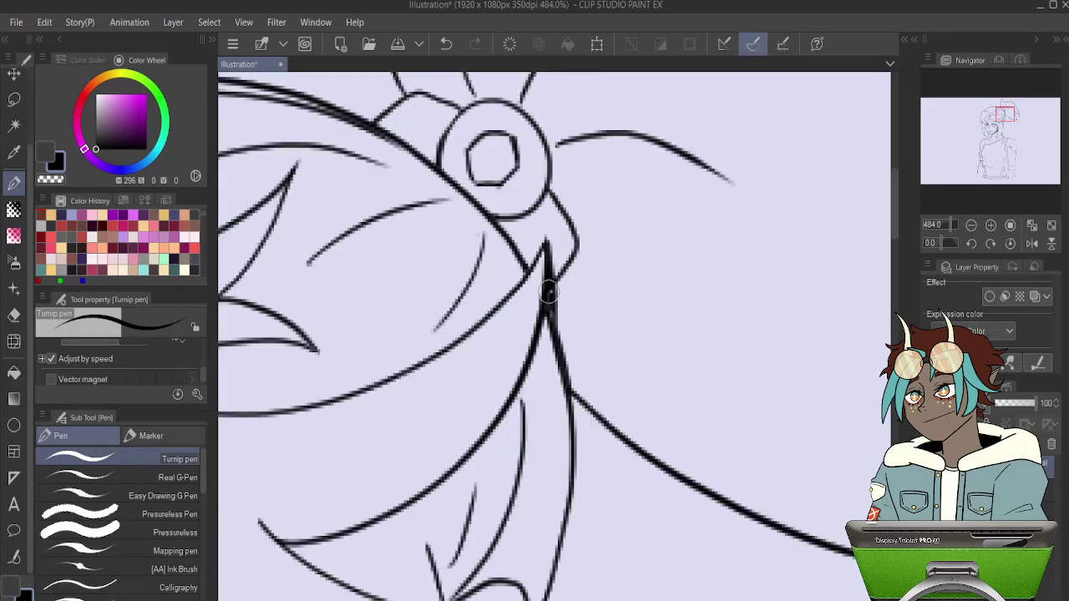
left_click_drag(549, 292, 418, 598)
Fill in the shadow where the wrapped arm meets the folded hem of the top.
left_click_drag(626, 370, 549, 91)
left_click_drag(460, 313, 633, 302)
mouse_move(642, 437)
left_mouse_down()
mouse_move(556, 293)
mouse_move(540, 135)
left_mouse_up()
left_click_drag(369, 290, 392, 432)
left_click_drag(724, 334, 718, 67)
left_click_drag(499, 284, 613, 75)
mouse_move(566, 376)
left_mouse_down()
mouse_move(567, 274)
mouse_move(546, 270)
mouse_move(560, 270)
mouse_move(569, 230)
mouse_move(543, 236)
left_mouse_up()
mouse_move(435, 280)
left_mouse_down()
mouse_move(504, 332)
mouse_move(479, 316)
left_mouse_up()
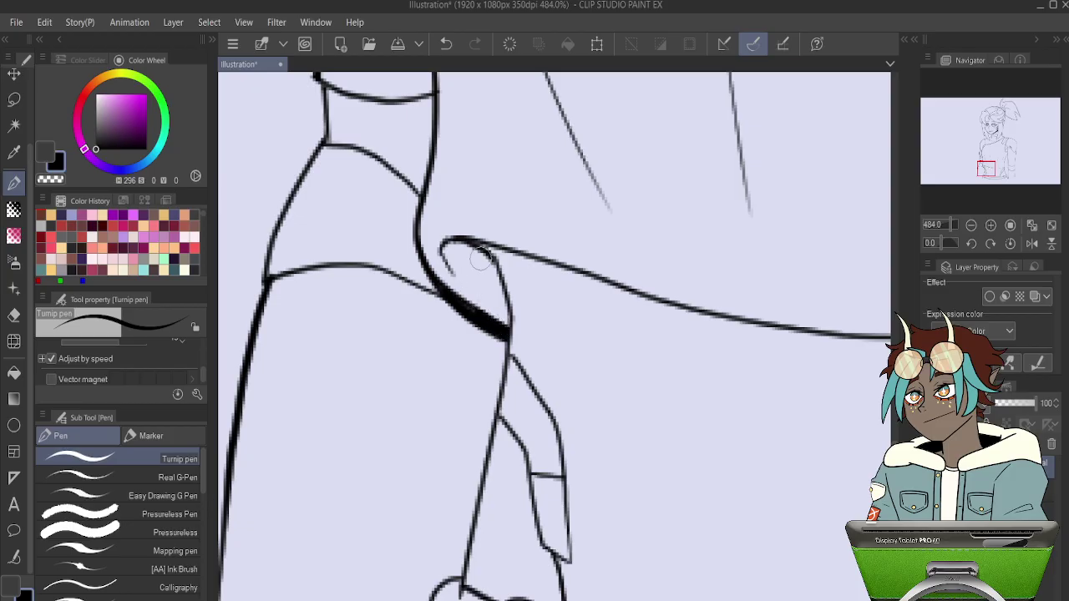
Thicken the inner notch near the tip of the side hair lock above the shoulder.
left_click_drag(531, 344, 597, 45)
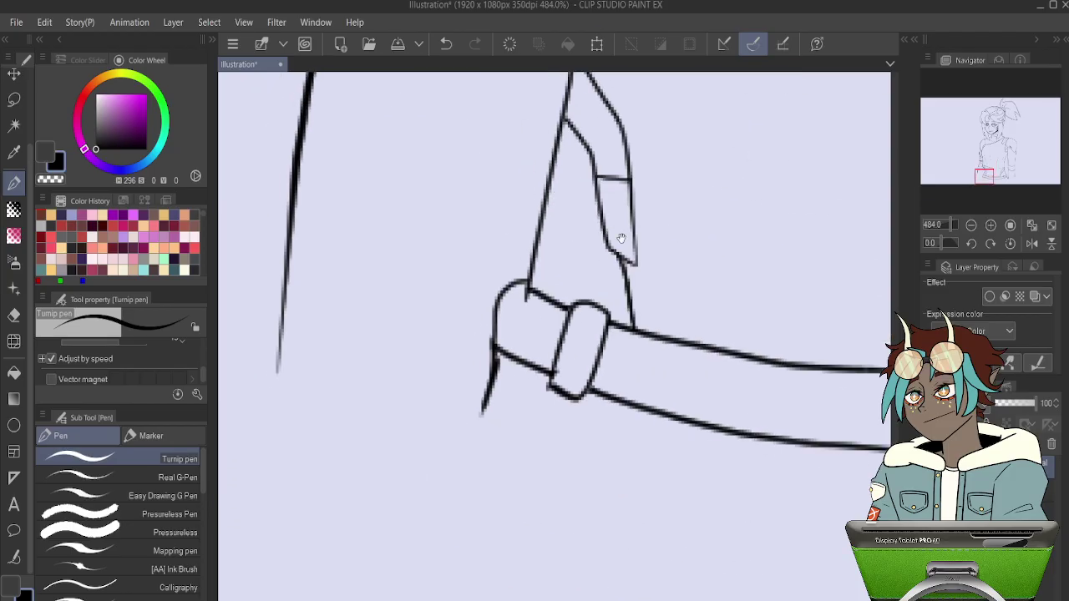
left_click_drag(708, 244, 525, 353)
left_click_drag(773, 167, 427, 296)
mouse_move(787, 282)
left_mouse_down()
mouse_move(649, 181)
mouse_move(534, 419)
mouse_move(429, 485)
mouse_move(477, 279)
mouse_move(465, 269)
left_mouse_up()
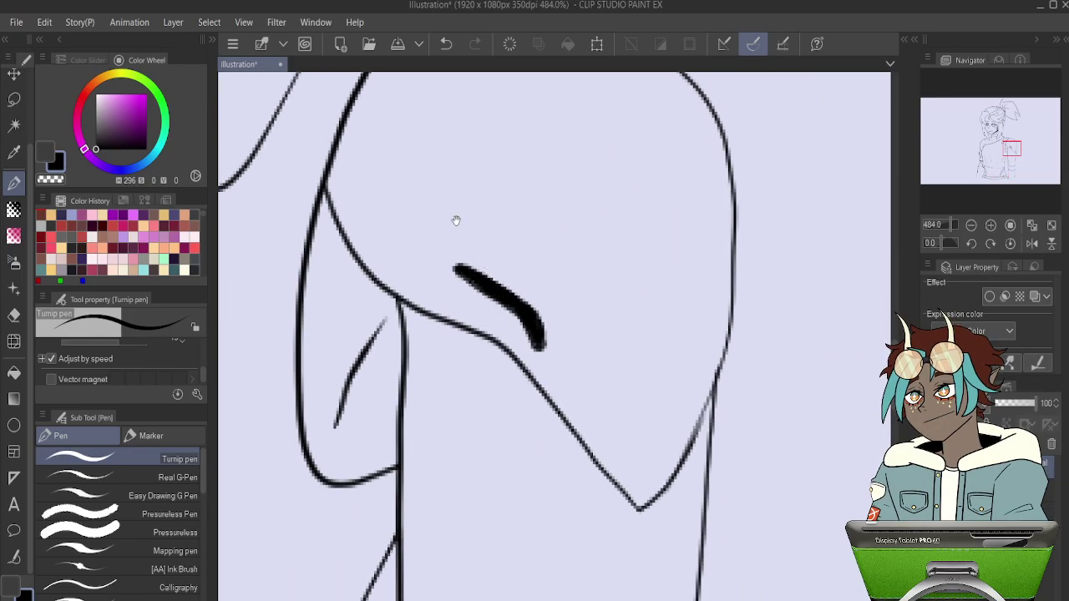
left_click_drag(462, 236, 577, 445)
left_click_drag(540, 244, 610, 427)
left_click_drag(566, 222, 682, 341)
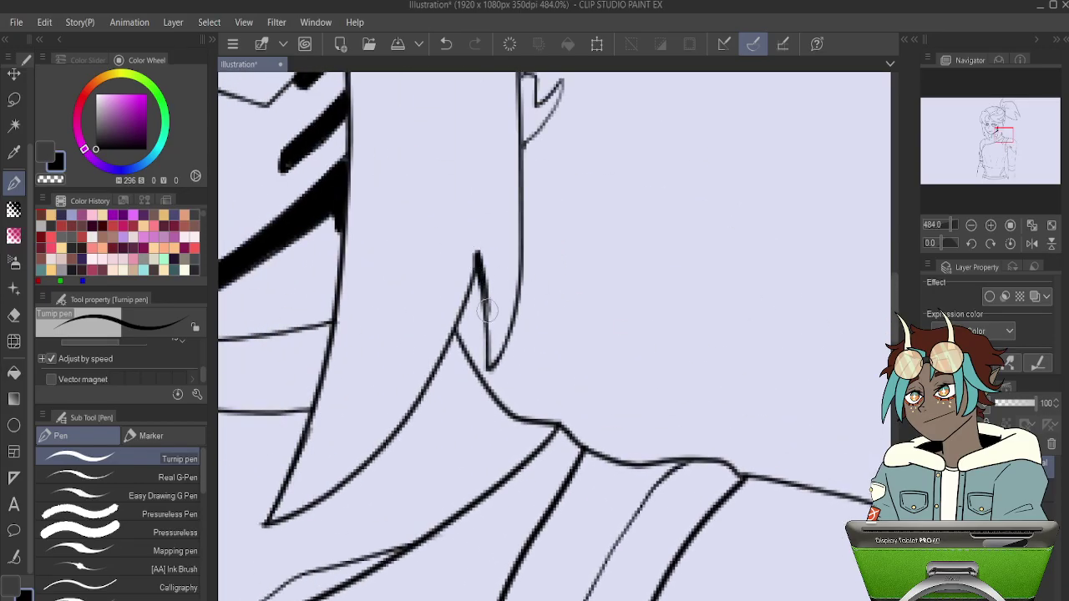
left_click_drag(504, 237, 479, 408)
left_click_drag(493, 249, 496, 318)
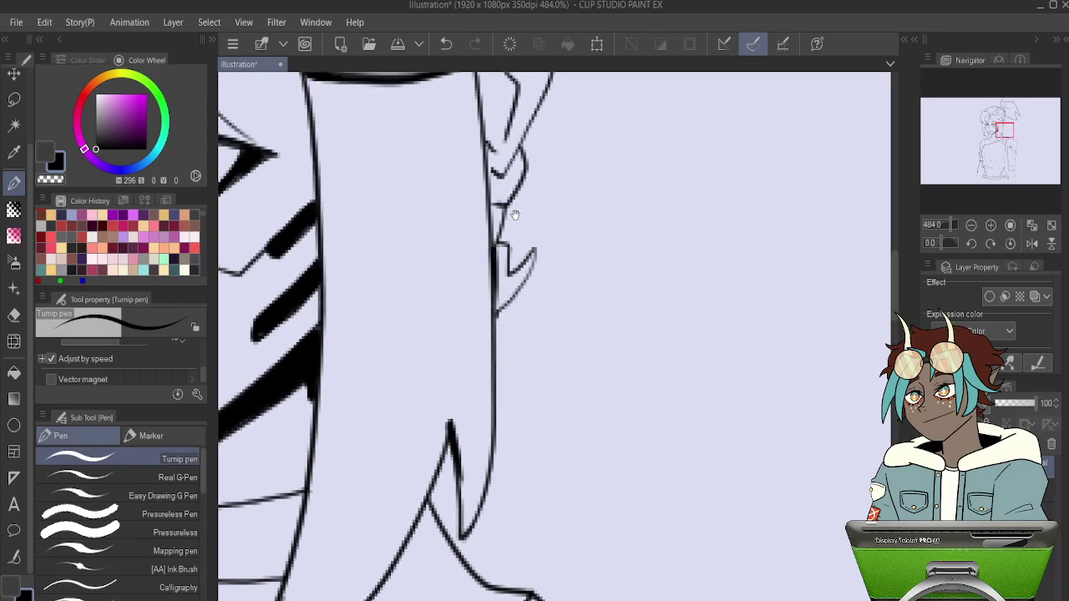
Thicken the side lock's outer edge along the ear up to the hair swept above it.
left_click_drag(510, 224, 497, 360)
left_click_drag(465, 199, 481, 361)
left_click_drag(475, 303, 482, 406)
left_click_drag(493, 224, 485, 401)
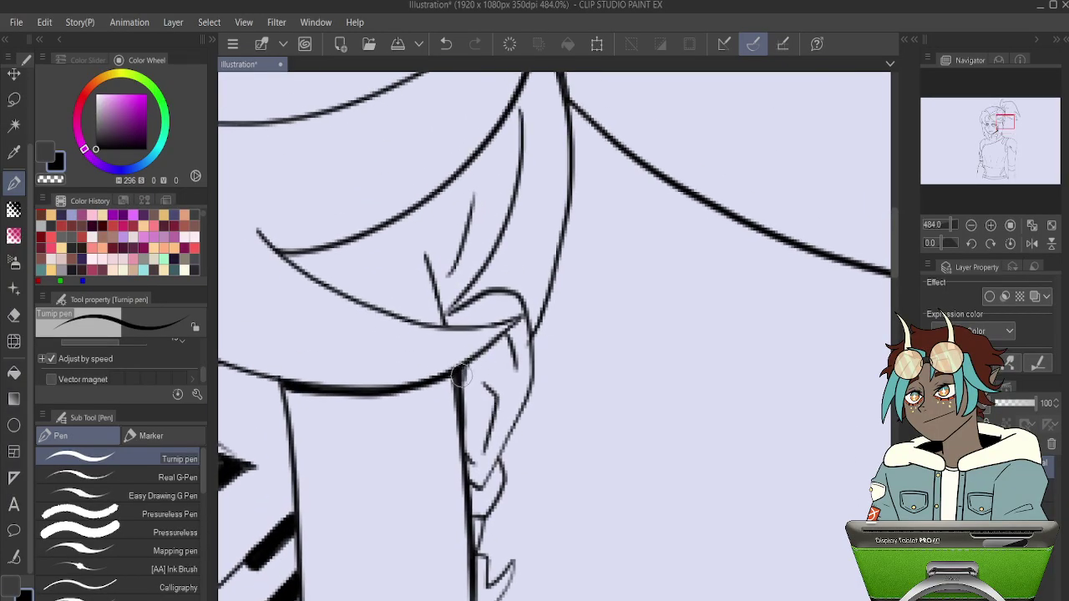
mouse_move(468, 284)
left_mouse_down()
mouse_move(447, 312)
mouse_move(483, 271)
left_mouse_up()
Examine the line weight of the ponytail, the full figure and the torso at different magnifications.
left_click_drag(682, 126, 437, 351)
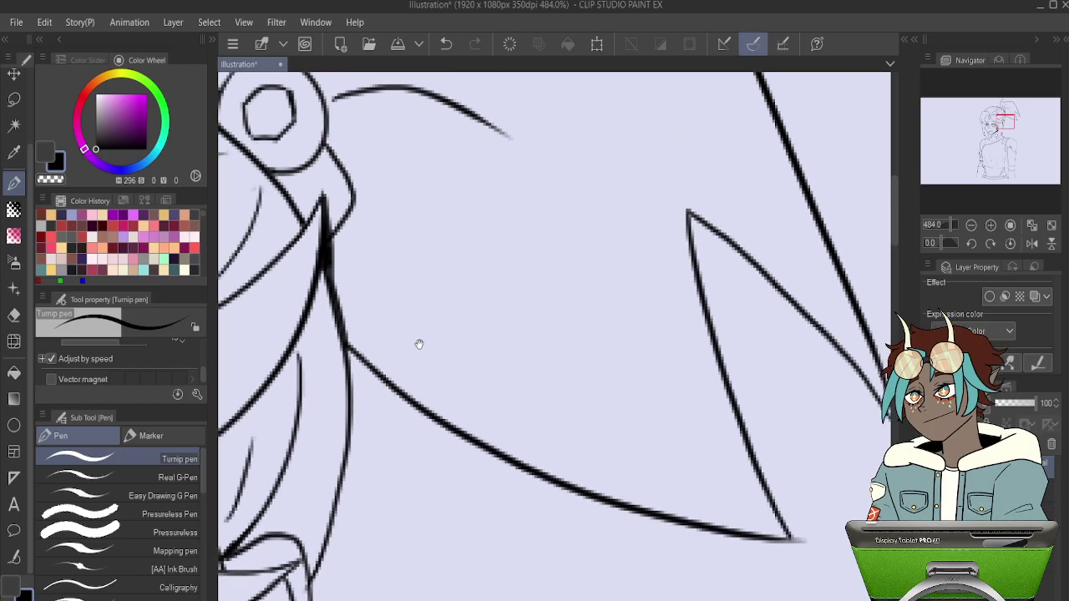
left_click_drag(383, 123, 449, 301)
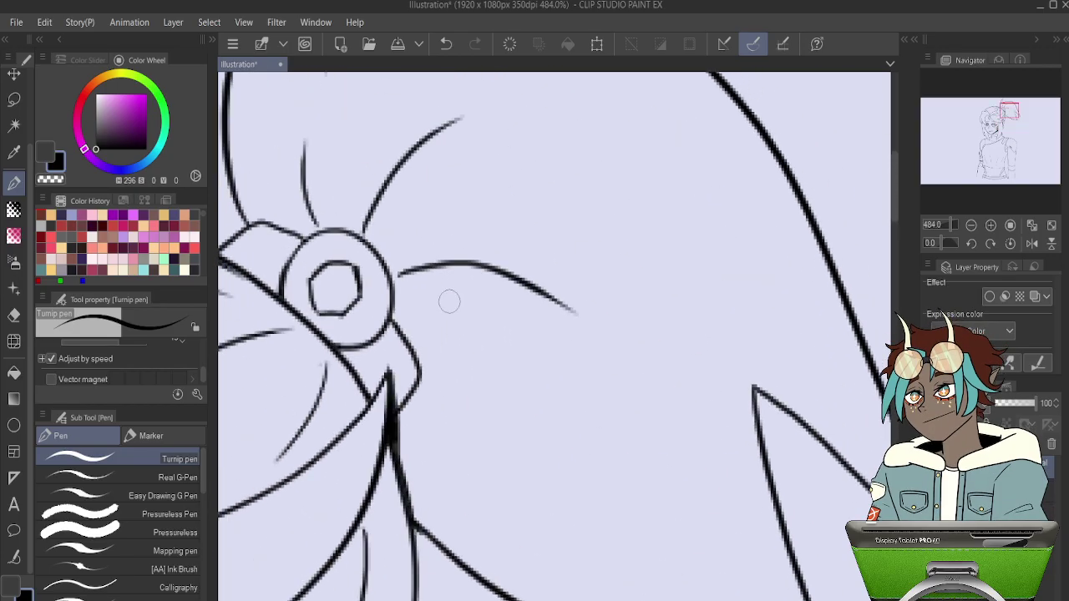
scroll(456, 296, "down", 6)
scroll(473, 281, "down", 6)
scroll(427, 433, "up", 4)
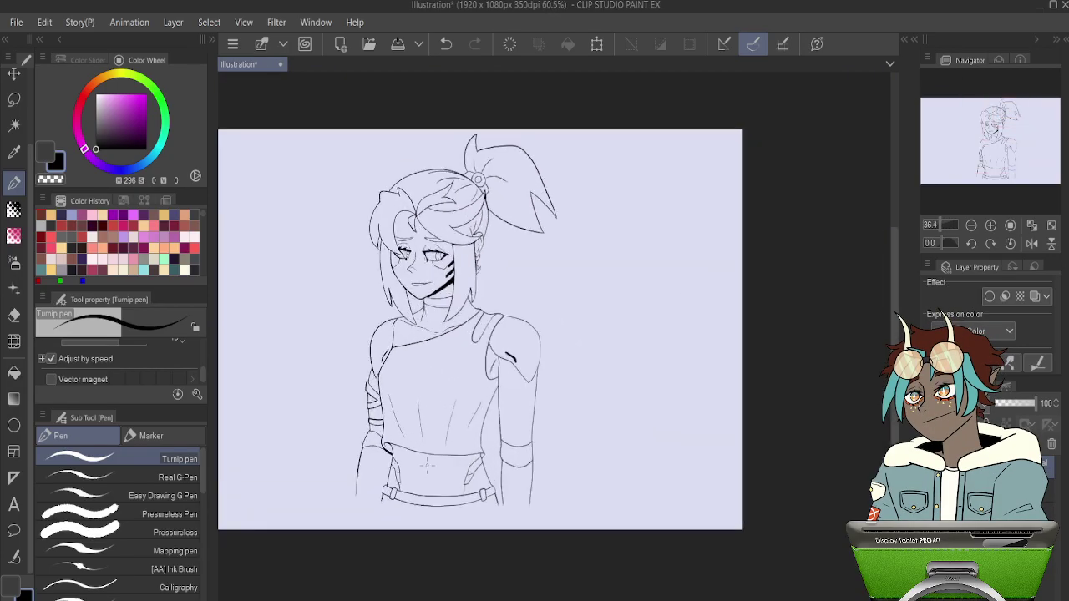
scroll(427, 433, "down", 4)
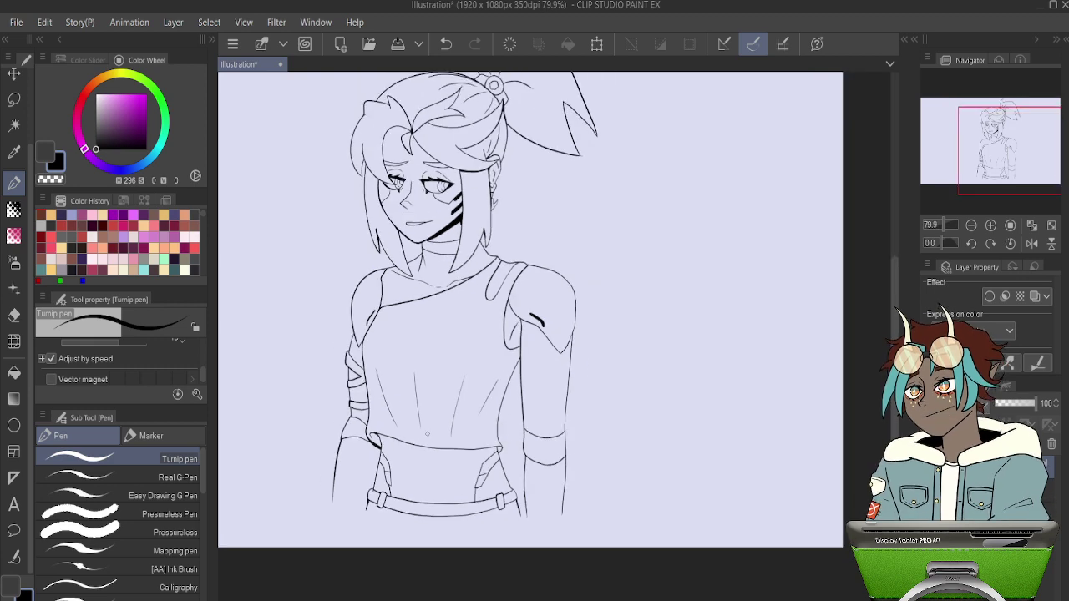
scroll(425, 351, "up", 2)
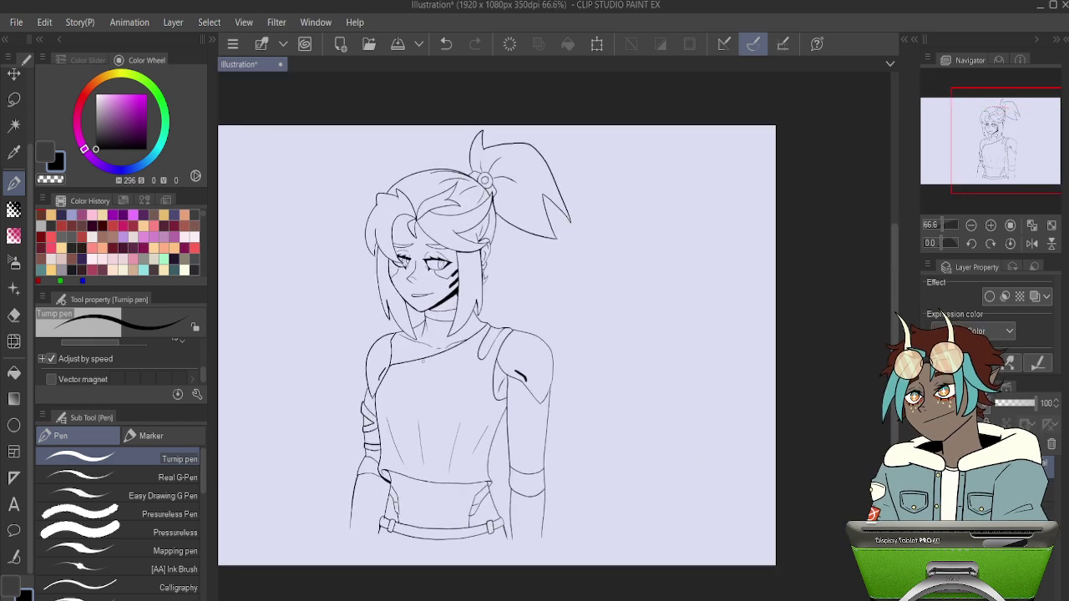
scroll(421, 377, "down", 1)
scroll(421, 378, "up", 5)
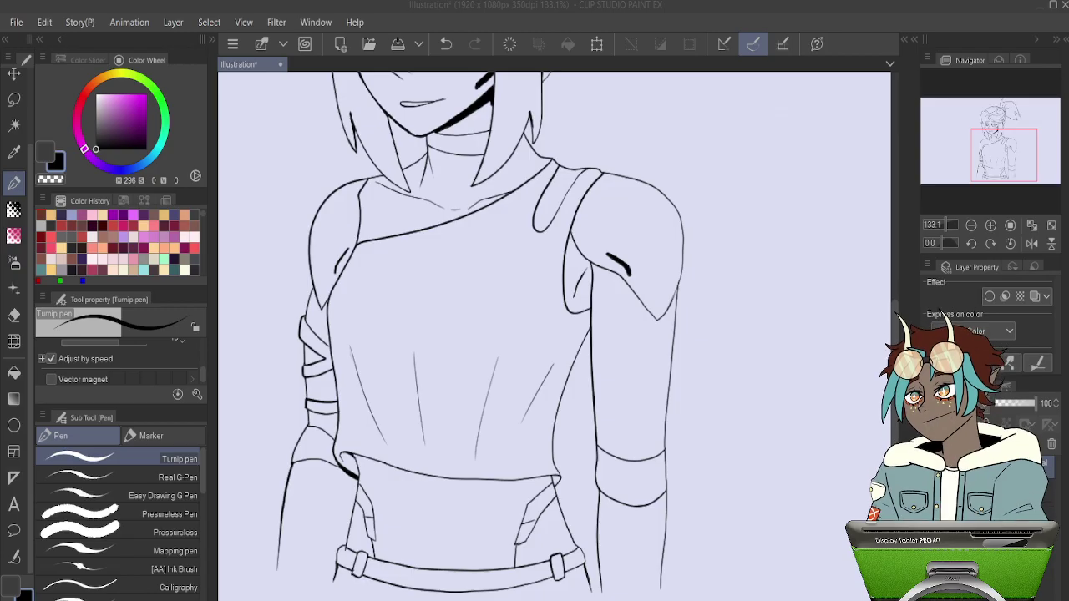
scroll(572, 266, "down", 5)
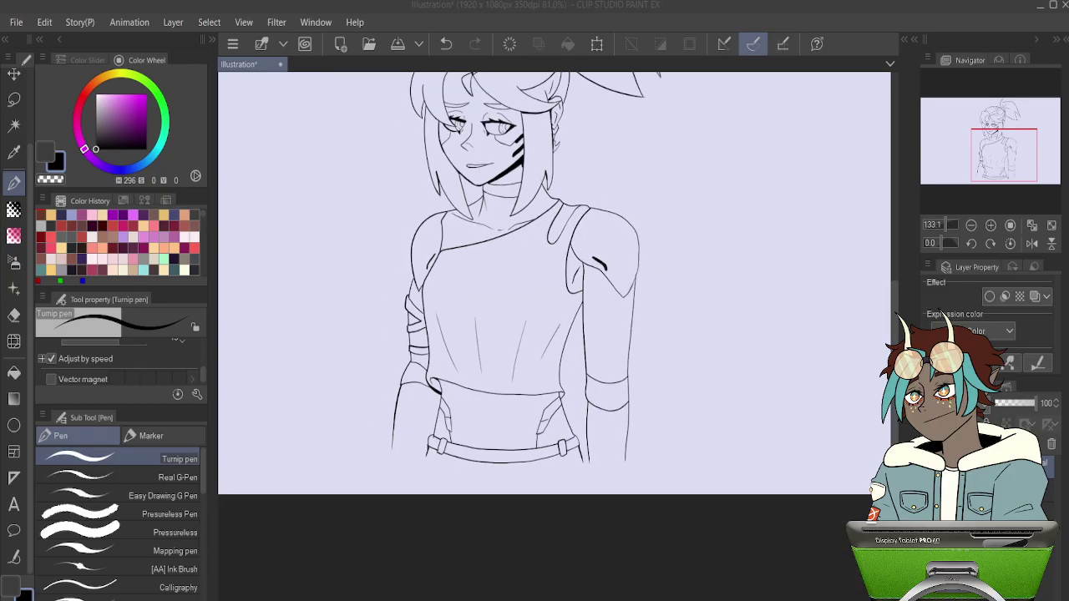
Select the paper layer beneath the lineart and add a new raster layer above it.
left_click(1048, 490)
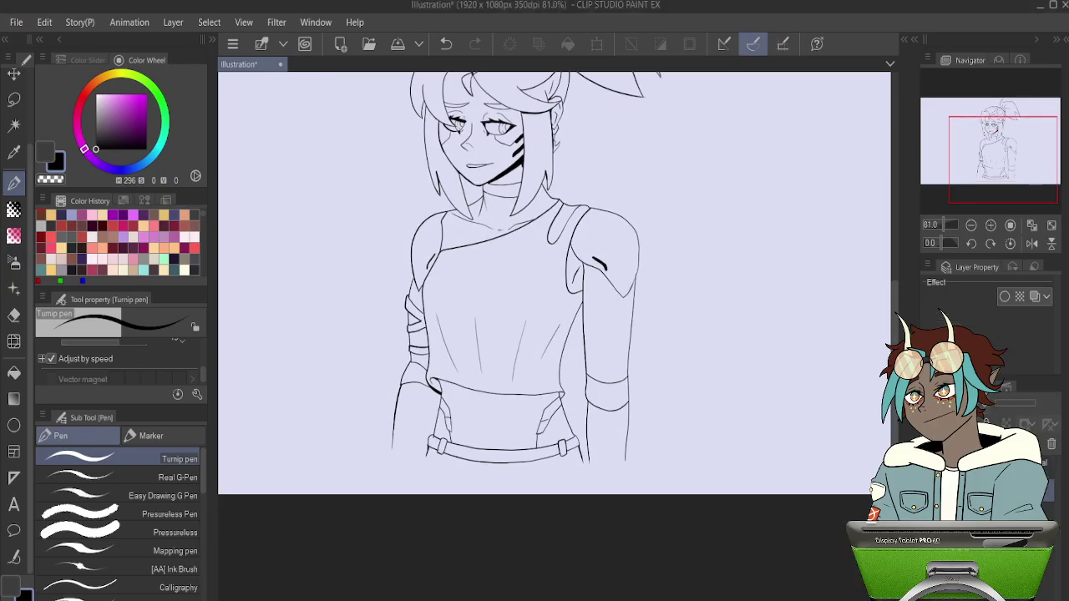
key("ctrl+shift+n")
scroll(376, 343, "down", 2)
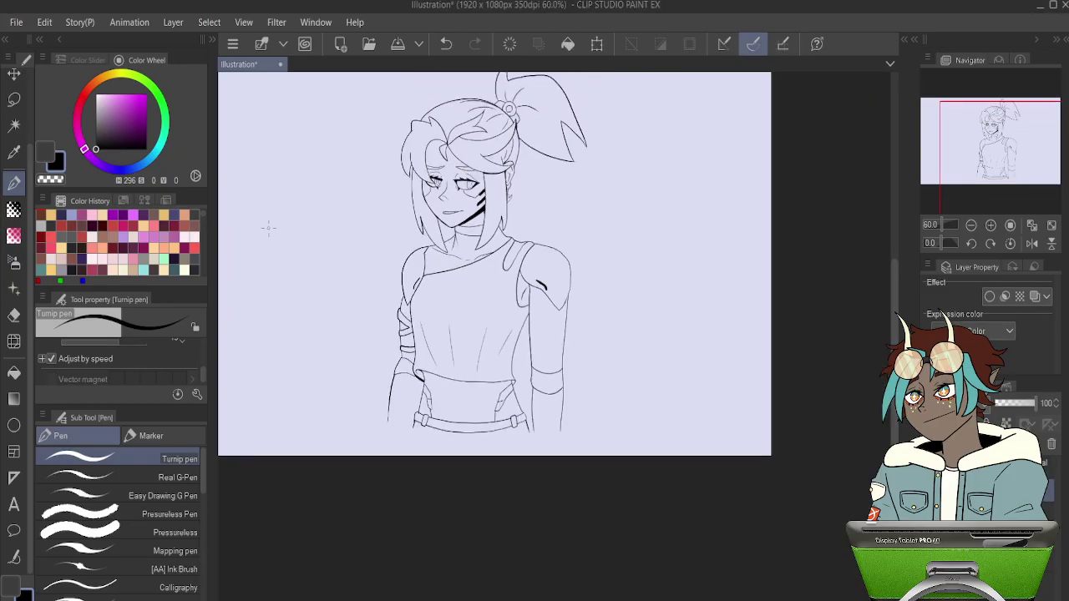
Set the drawing colour to a muted purple (H 296, S 17, V 62).
left_click(107, 112)
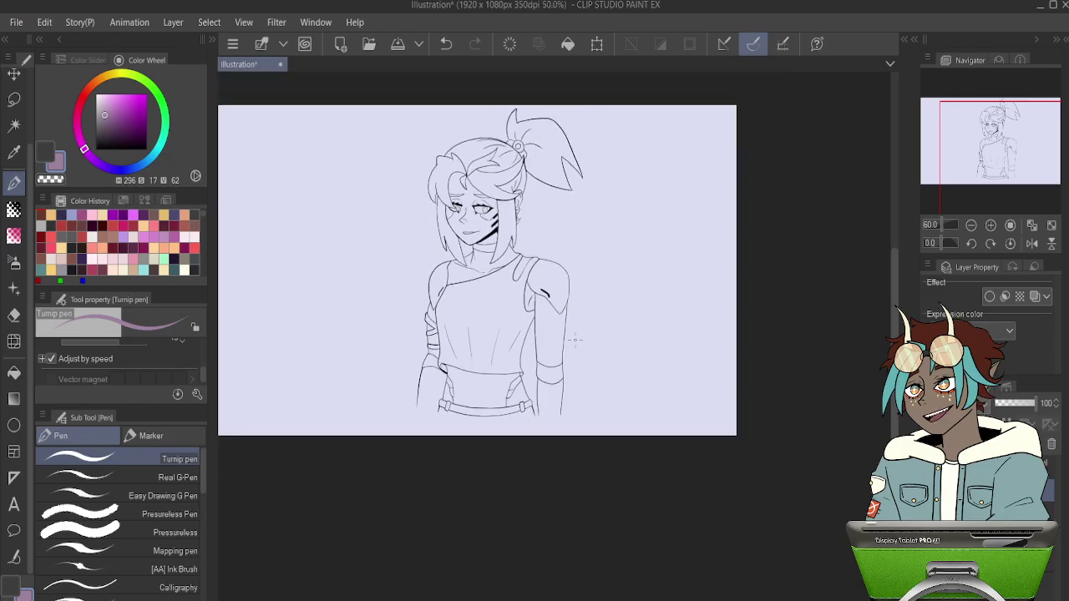
scroll(341, 406, "up", 5)
scroll(341, 405, "up", 4)
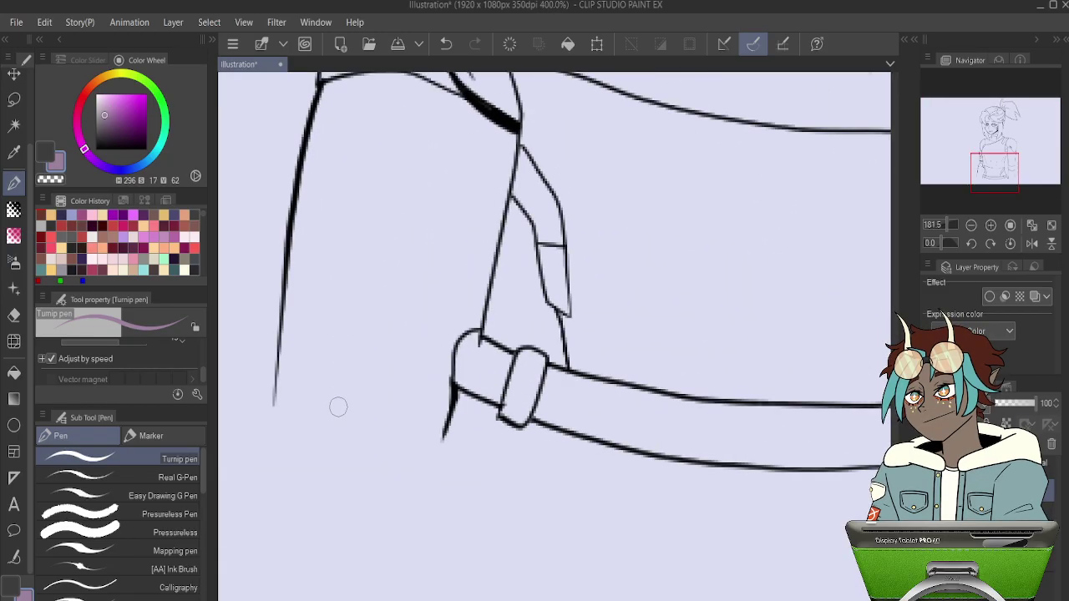
left_click_drag(279, 402, 445, 439)
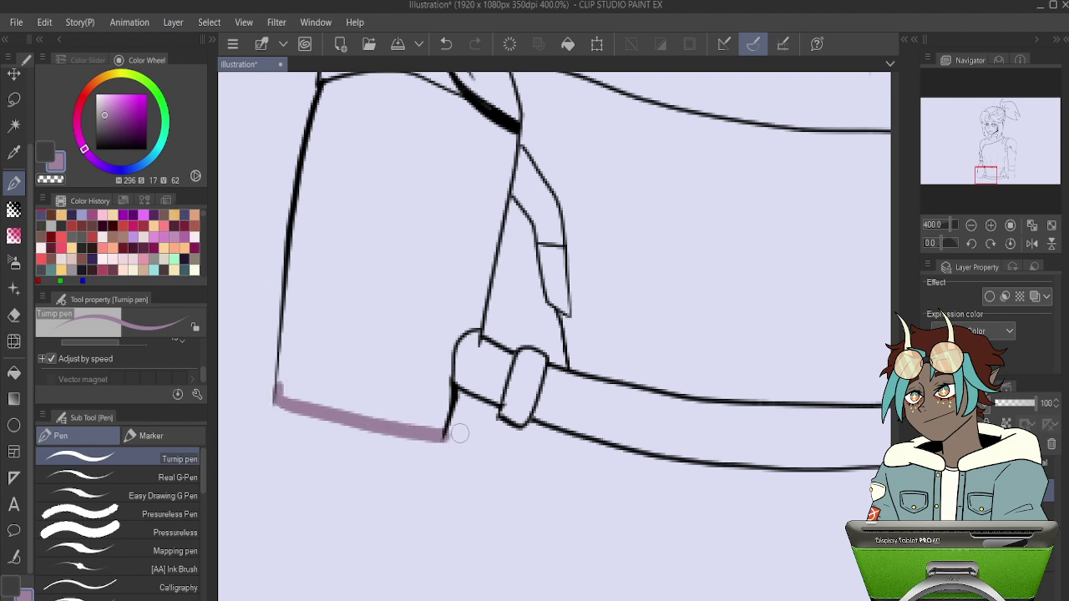
key("e")
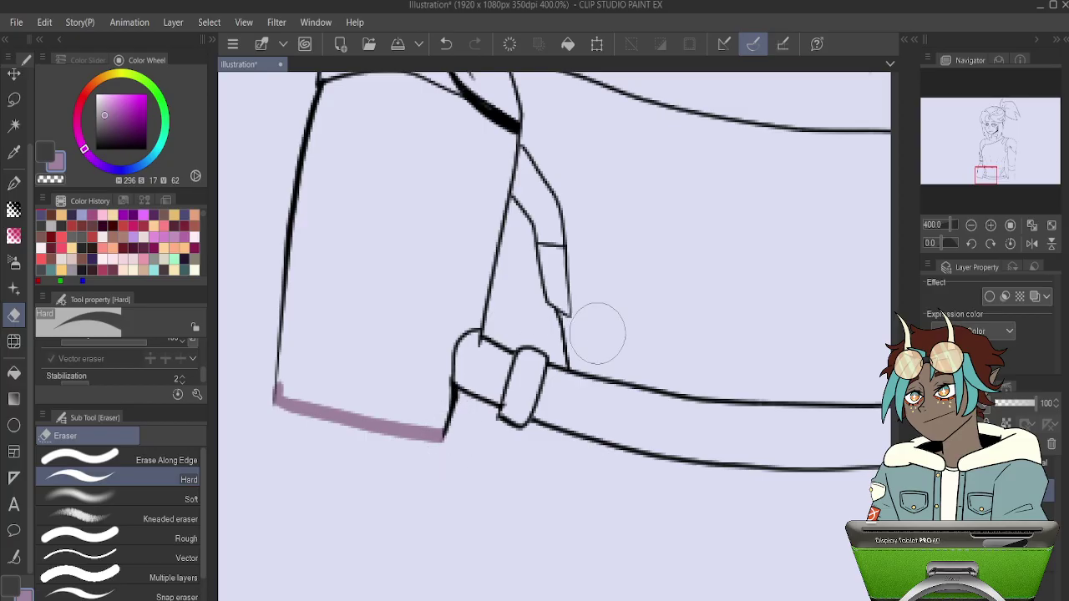
key("ctrl+z")
key("ctrl+z")
mouse_move(571, 353)
left_mouse_down()
mouse_move(541, 334)
mouse_move(523, 338)
left_mouse_up()
mouse_move(710, 363)
left_mouse_down()
mouse_move(590, 403)
mouse_move(406, 348)
left_mouse_up()
left_click_drag(752, 309, 823, 327)
left_click_drag(768, 362, 809, 365)
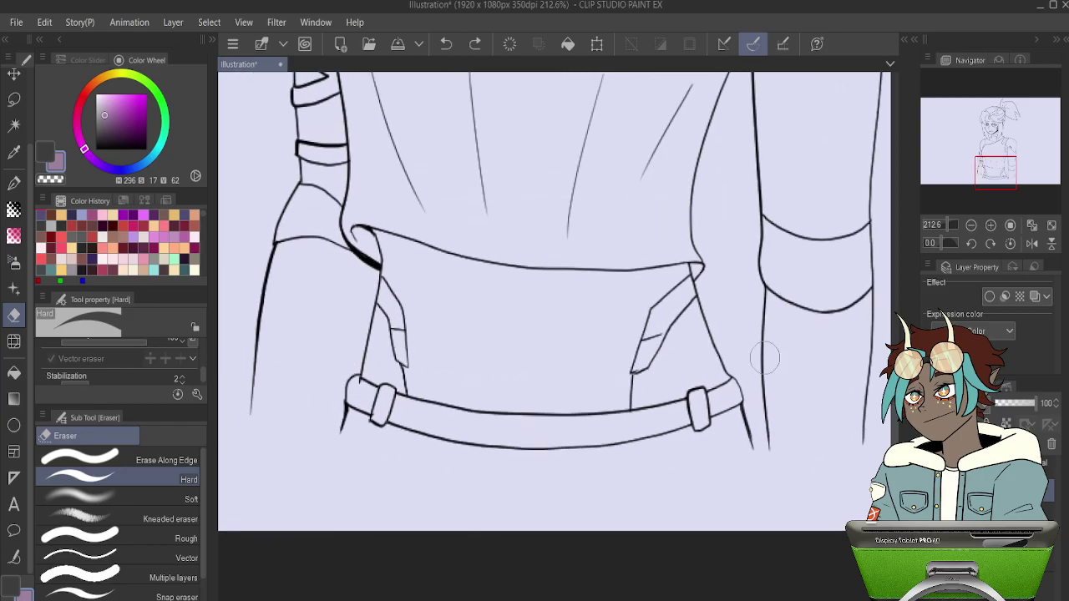
key("p")
mouse_move(864, 443)
left_mouse_down()
mouse_move(841, 461)
mouse_move(617, 497)
mouse_move(371, 455)
left_mouse_up()
key("ctrl+z")
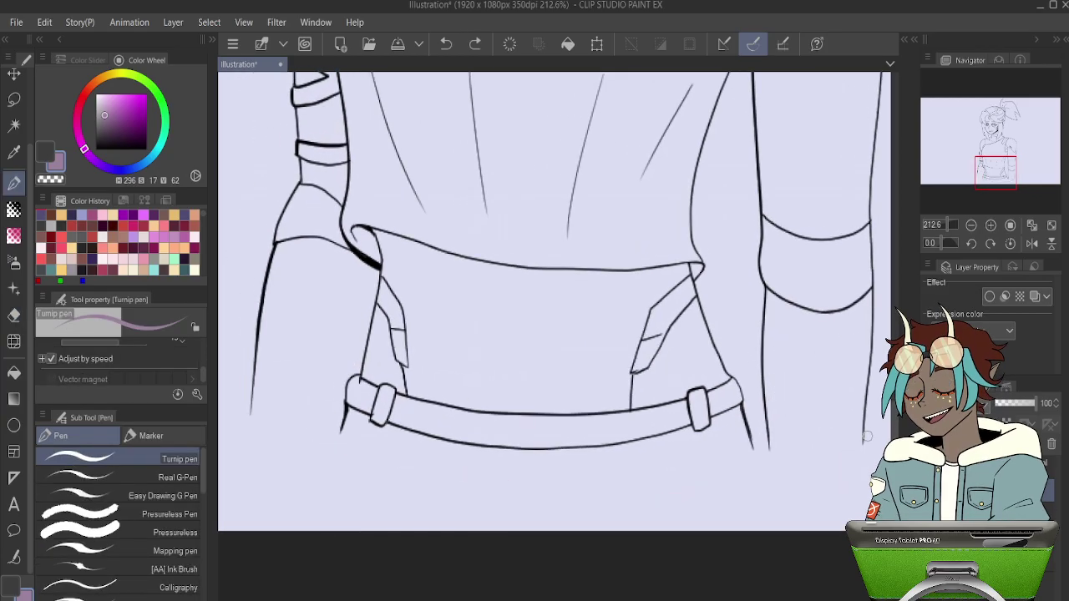
Close the figure's open bottom with one curved Turnip pen stroke between the forearms, erasing the gap beside the hip and the overhanging end.
mouse_move(873, 427)
left_mouse_down()
mouse_move(632, 467)
mouse_move(375, 443)
mouse_move(252, 398)
left_mouse_up()
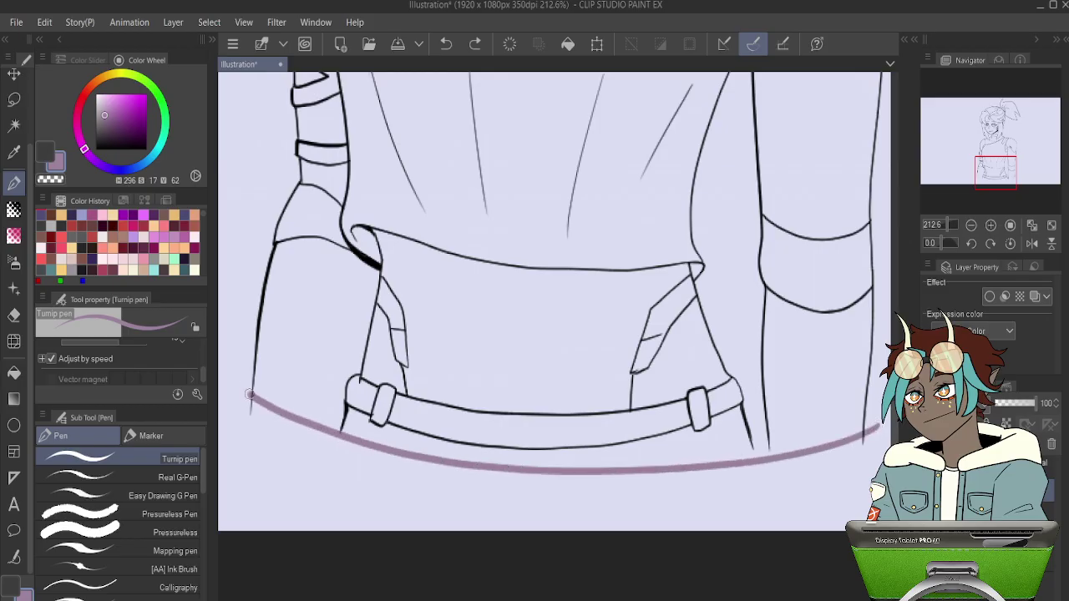
left_click_drag(754, 432, 538, 448)
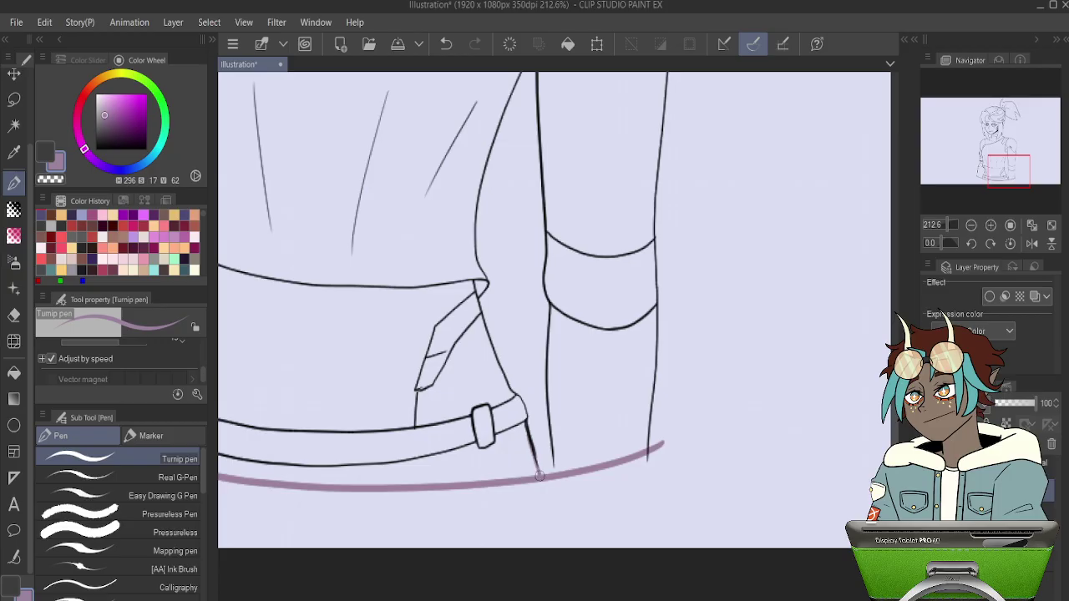
key("e")
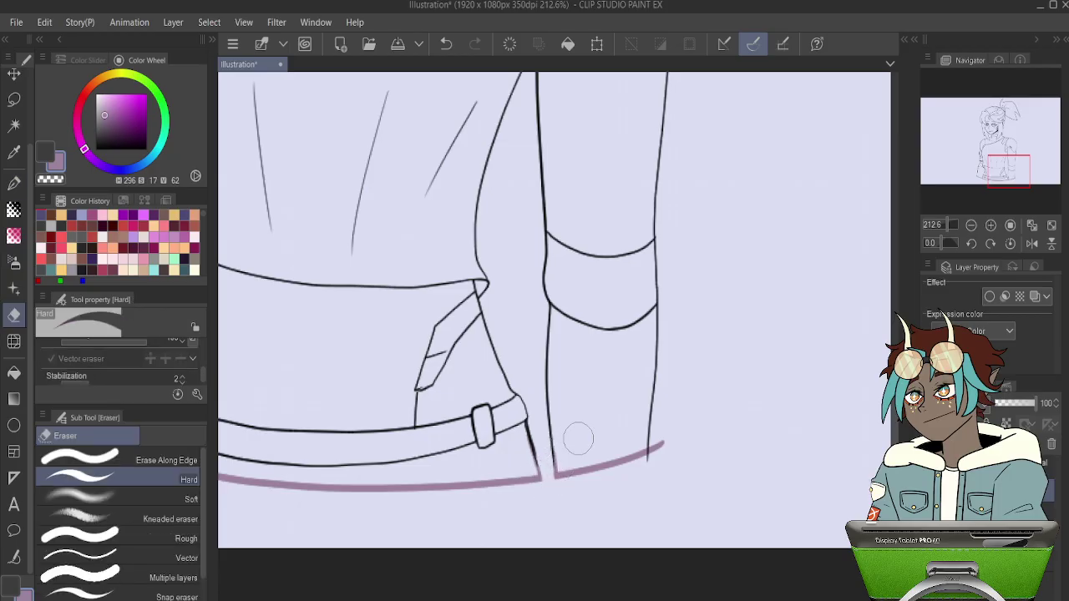
left_click_drag(670, 426, 657, 451)
mouse_move(531, 380)
left_mouse_down()
mouse_move(835, 384)
mouse_move(858, 431)
left_mouse_up()
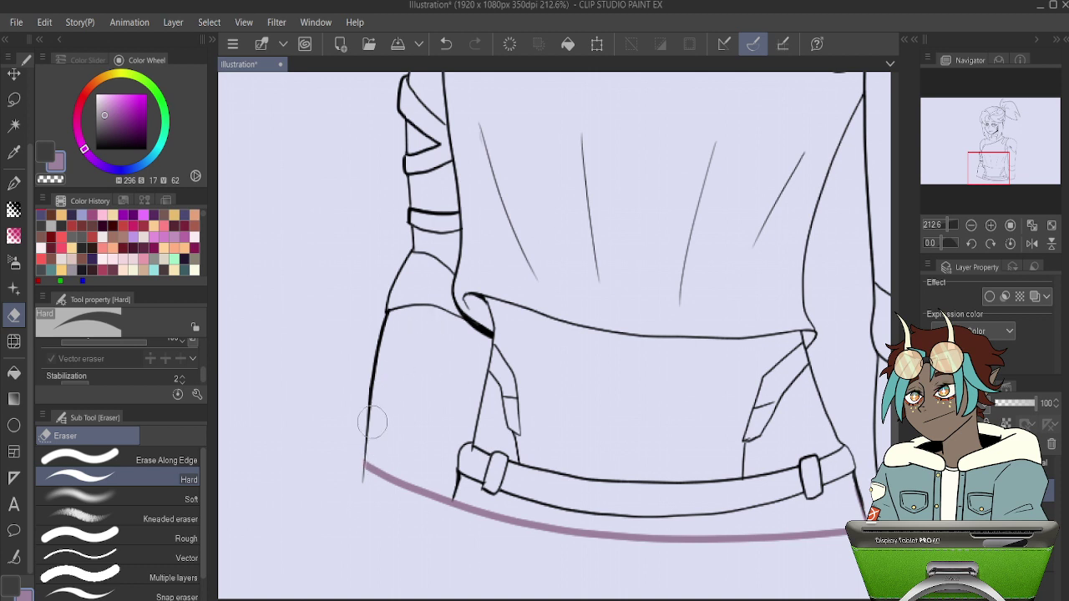
key("p")
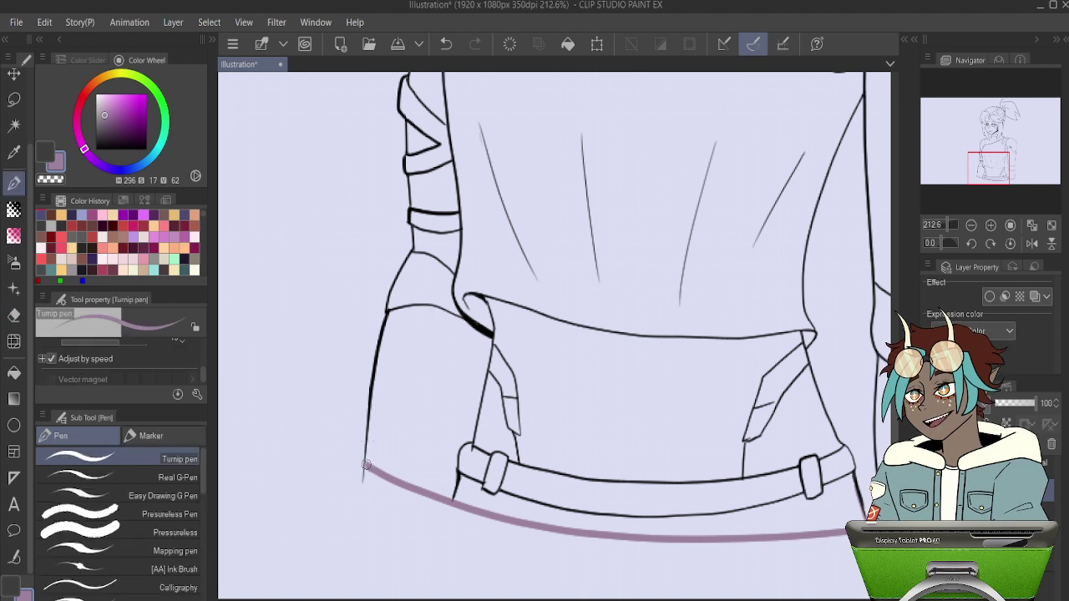
Fill the whole character silhouette beneath the lineart with the muted purple, using the 隙間無く囲って塗るツール sub tool around the figure.
scroll(447, 332, "down", 5)
left_click_drag(632, 249, 592, 382)
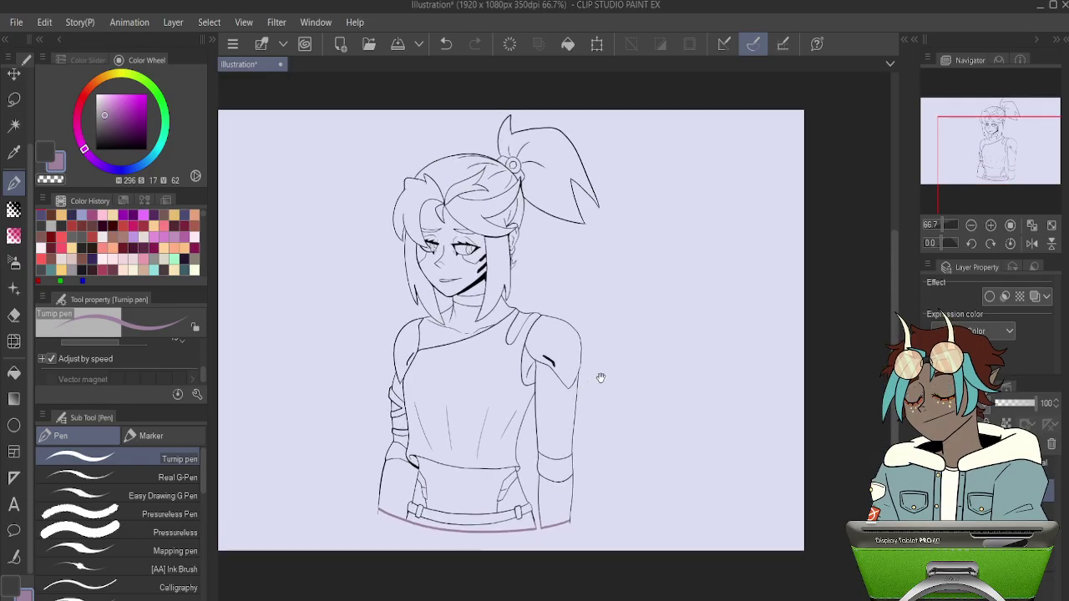
key("w")
left_click(134, 545)
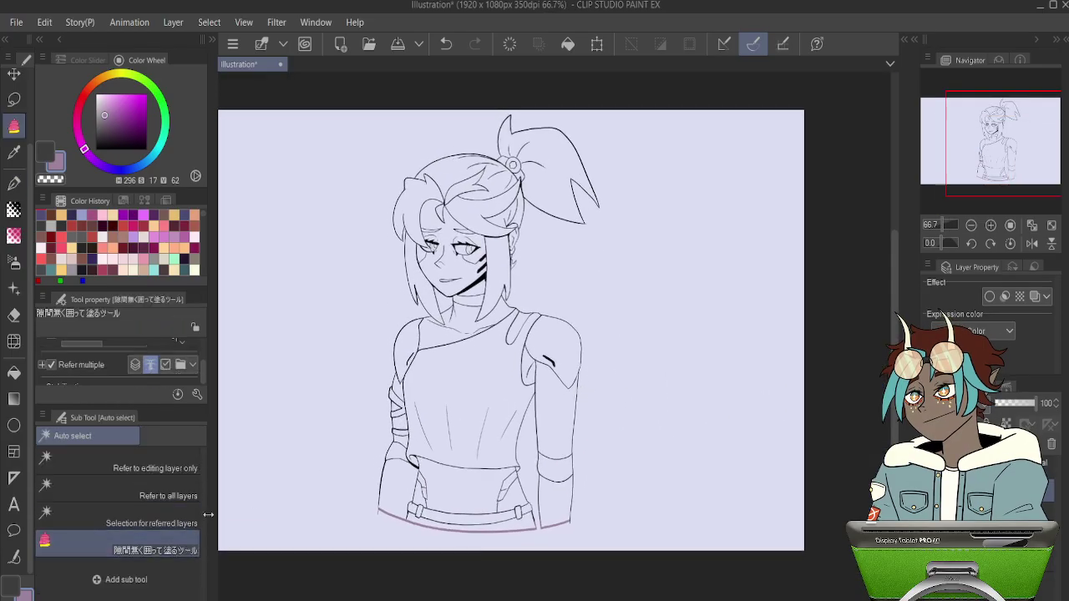
mouse_move(316, 332)
left_mouse_down()
mouse_move(446, 587)
mouse_move(321, 351)
left_mouse_up()
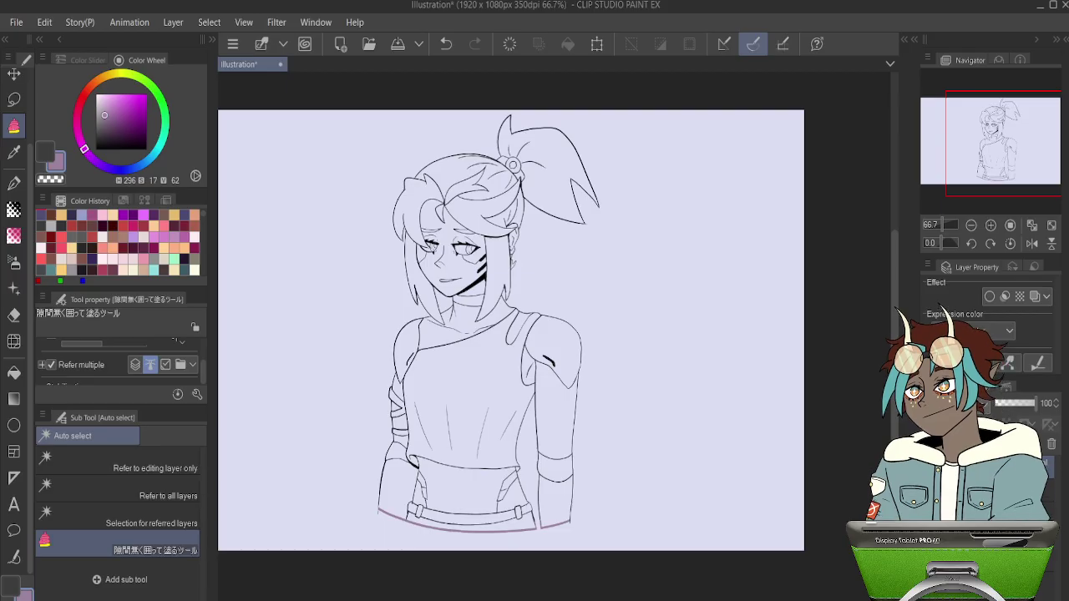
mouse_move(309, 411)
left_mouse_down()
mouse_move(515, 67)
mouse_move(325, 309)
left_mouse_up()
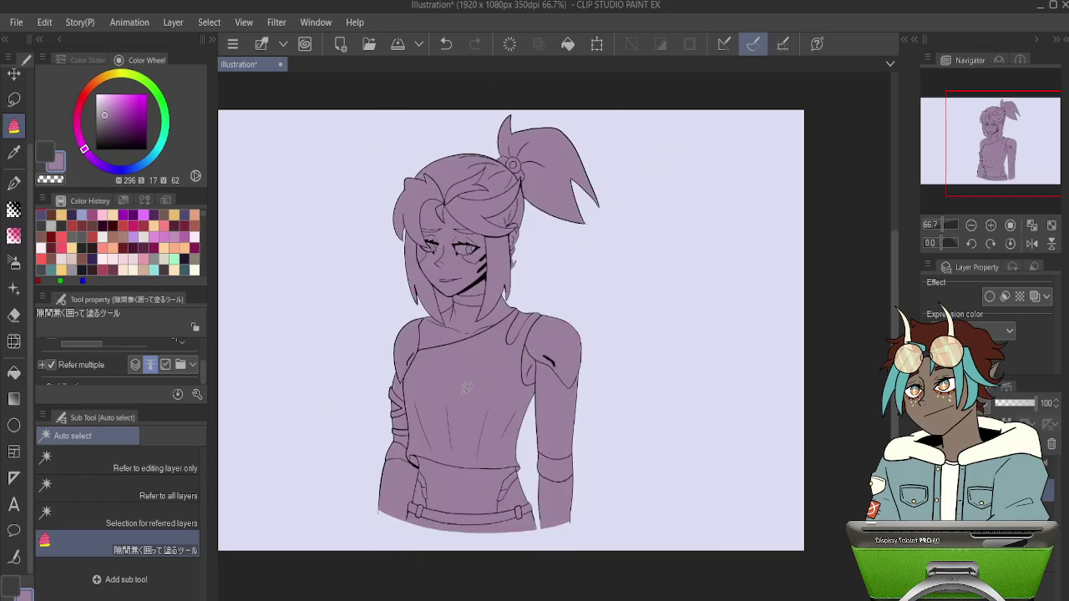
Undo a Hard eraser test stroke beside the chin and switch to the Erase Along Edge eraser.
key("e")
scroll(442, 272, "up", 5)
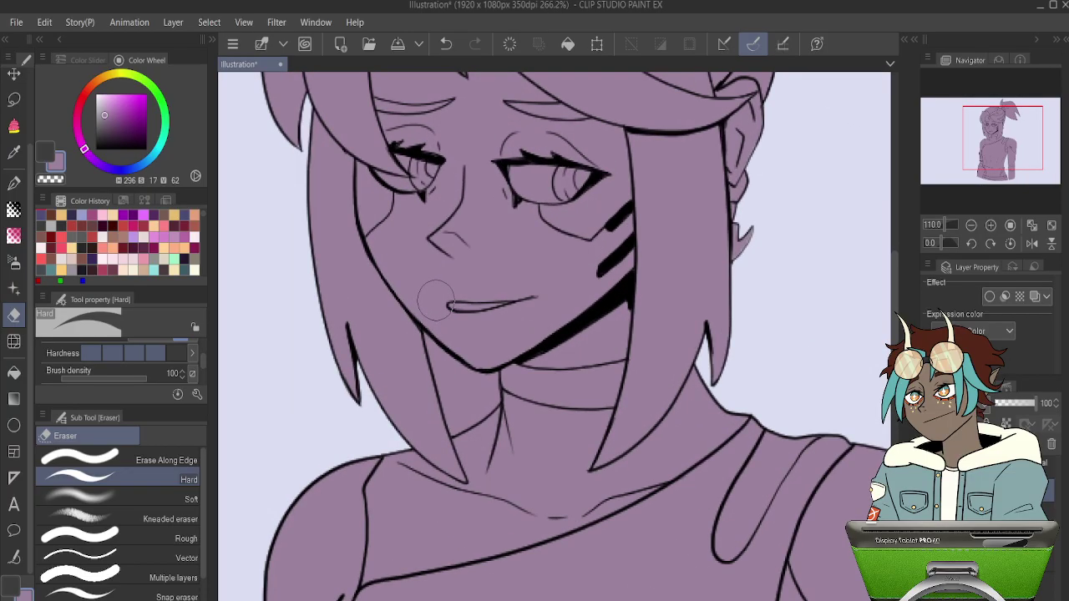
mouse_move(430, 340)
left_mouse_down()
mouse_move(438, 377)
mouse_move(428, 336)
mouse_move(459, 376)
mouse_move(453, 351)
left_mouse_up()
key("ctrl+z")
left_click(100, 460)
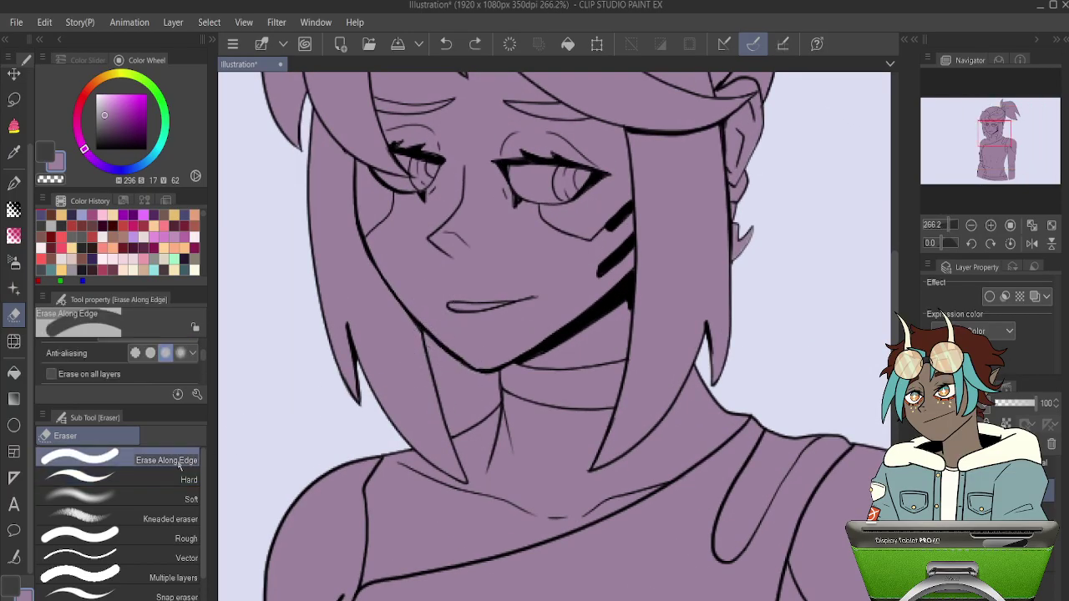
key("ctrl+z")
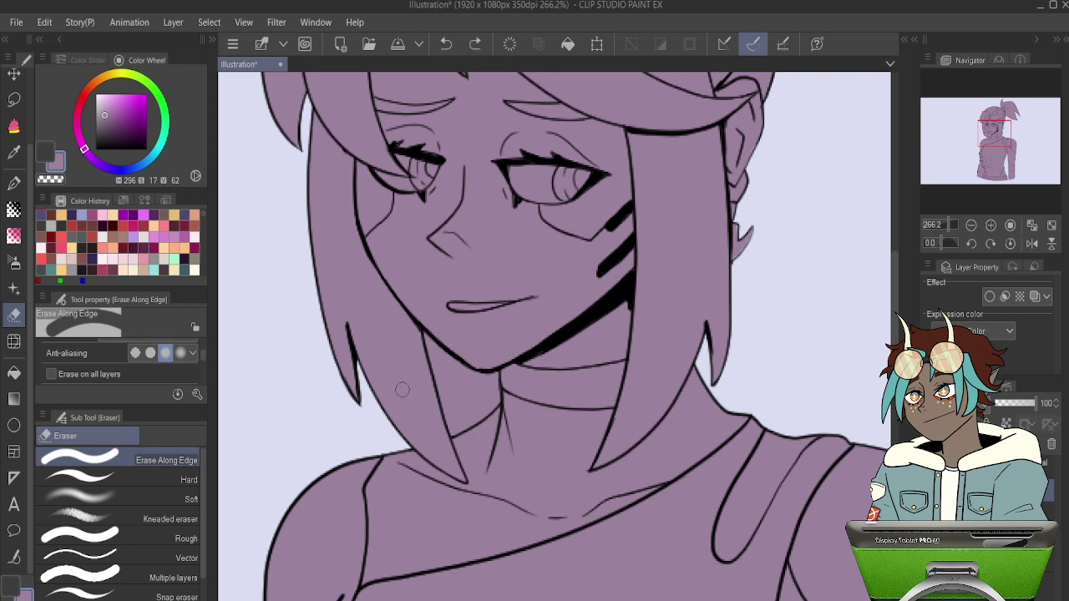
scroll(205, 361, "down", 2)
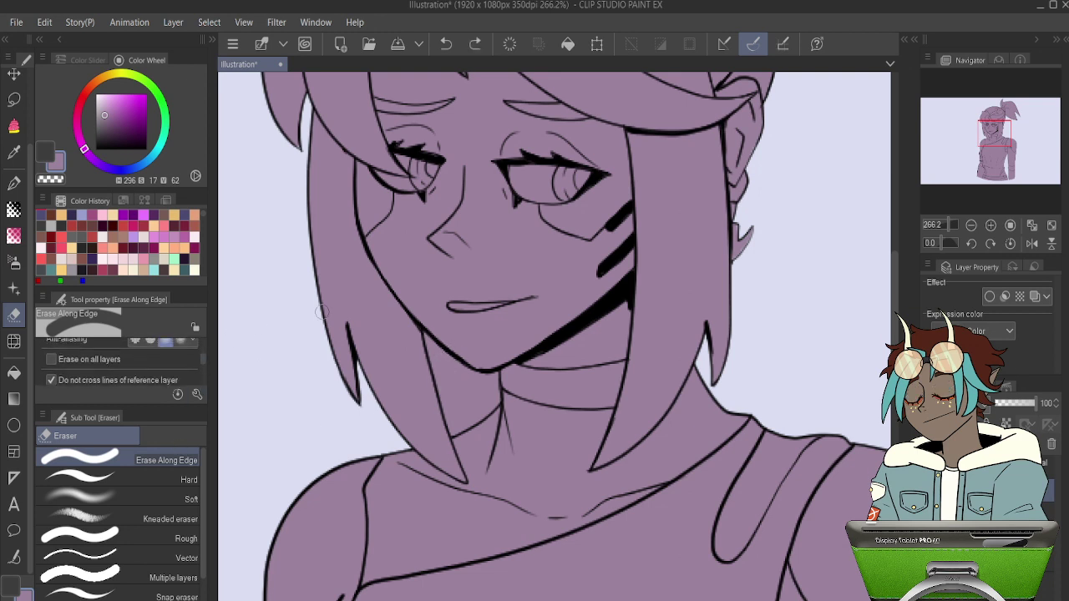
Examine the edges of the silhouette fill around the hair, shoulders, torso and arms.
mouse_move(468, 372)
left_mouse_down()
mouse_move(462, 397)
mouse_move(437, 345)
mouse_move(492, 385)
mouse_move(455, 413)
left_mouse_up()
left_click_drag(762, 304, 645, 371)
left_click_drag(677, 288, 468, 545)
left_click_drag(548, 352, 669, 539)
mouse_move(623, 430)
left_mouse_down()
mouse_move(574, 446)
mouse_move(635, 376)
mouse_move(647, 449)
mouse_move(603, 425)
mouse_move(568, 470)
mouse_move(599, 272)
mouse_move(654, 86)
mouse_move(611, 261)
mouse_move(334, 329)
left_mouse_up()
left_click_drag(707, 232, 673, 434)
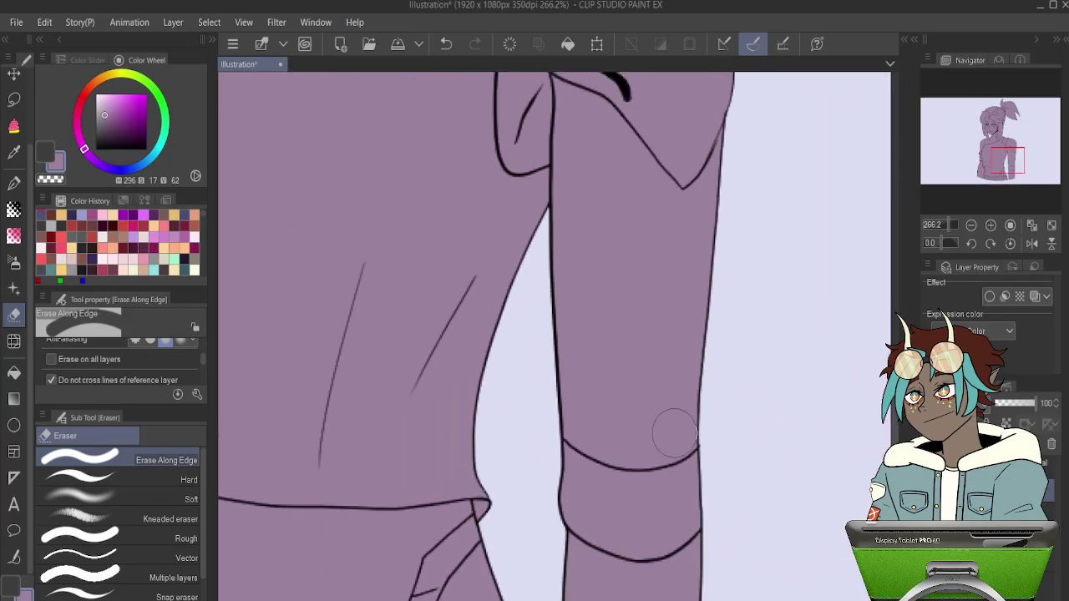
scroll(675, 433, "down", 10)
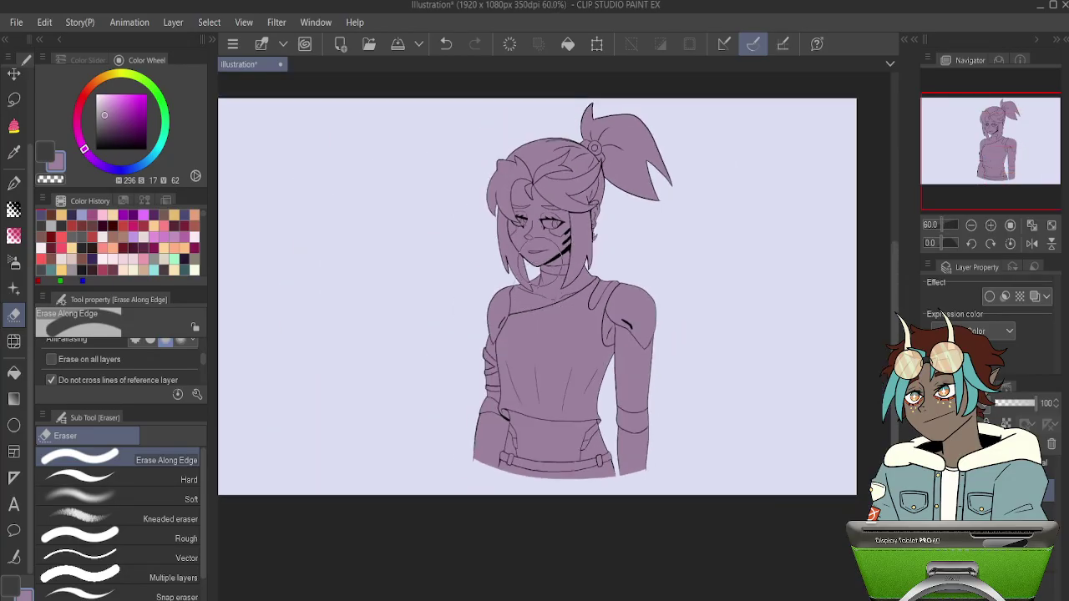
scroll(544, 258, "down", 3)
scroll(549, 233, "up", 4)
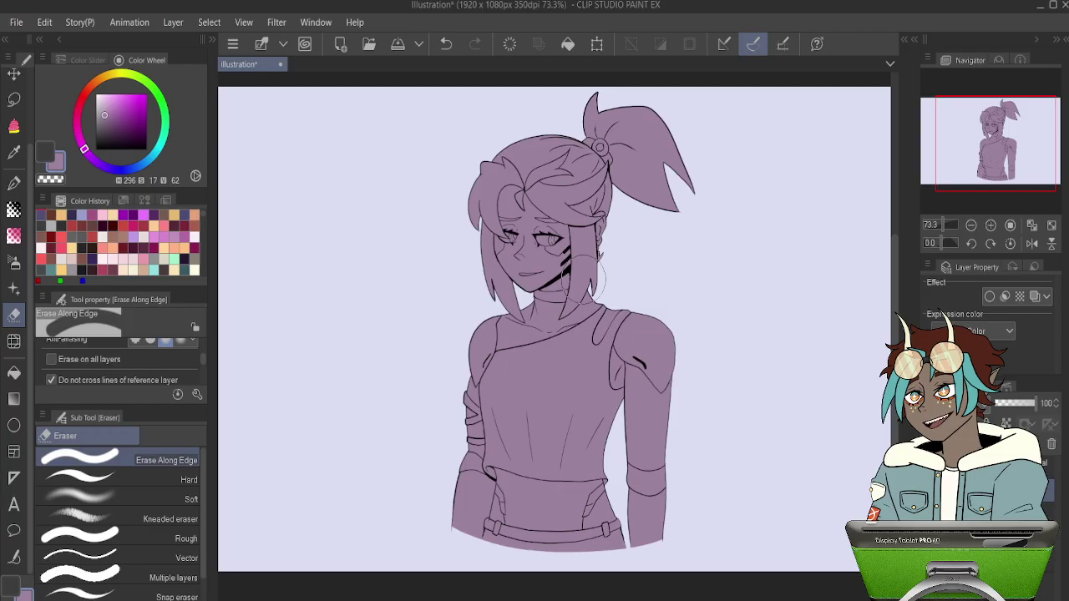
Shift the hue of the silhouette fill to a greyish teal.
key("ctrl+s")
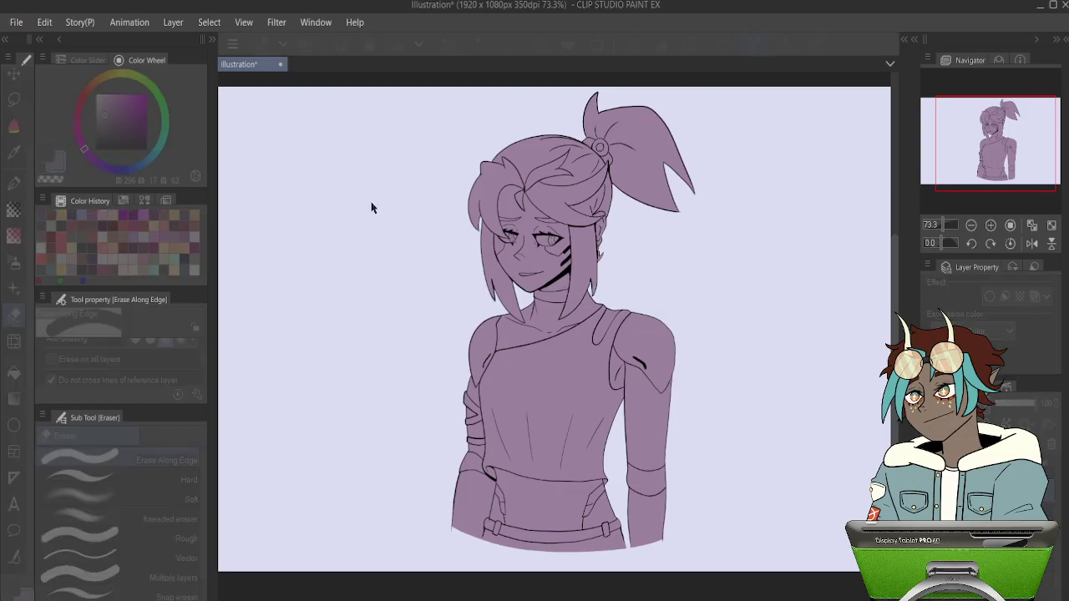
left_click(287, 192)
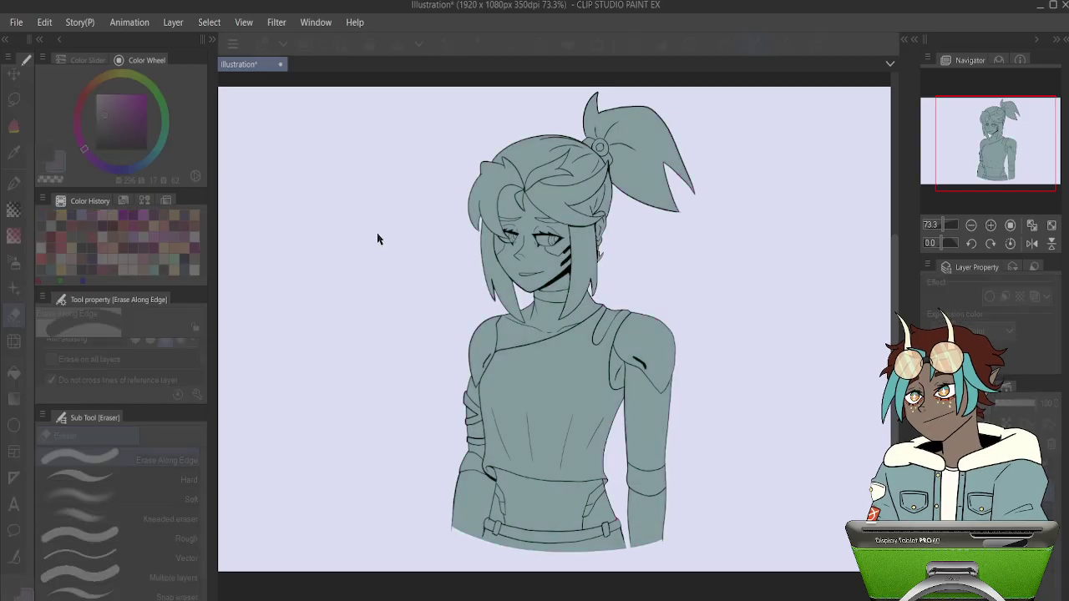
left_click(541, 177)
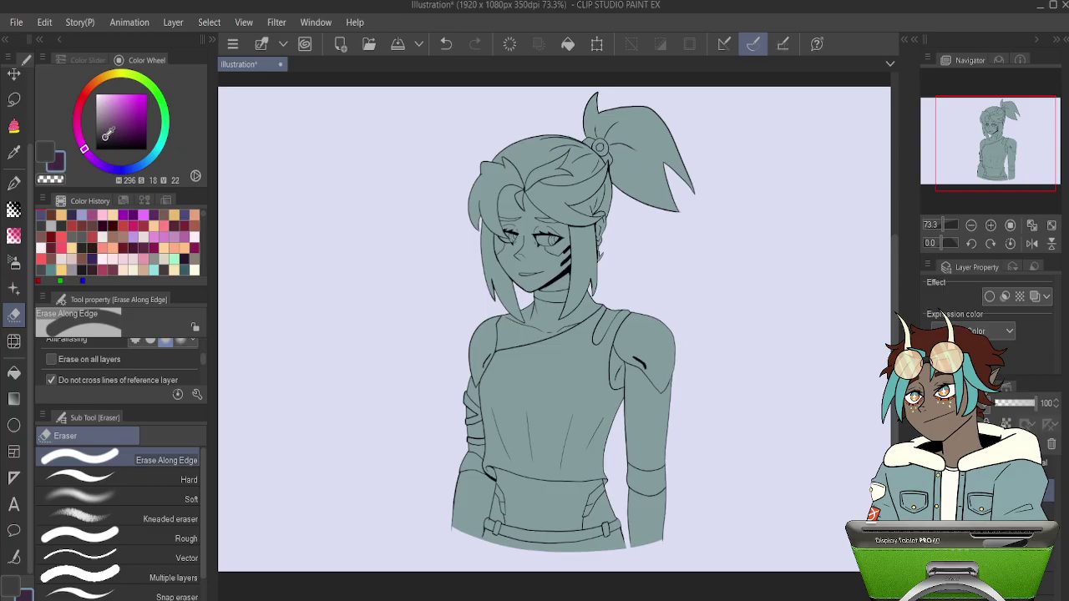
Fill the one-shoulder top and its folded hem with a dark purple (H 296, S 18, V 20), referring to other layers.
scroll(514, 365, "up", 7)
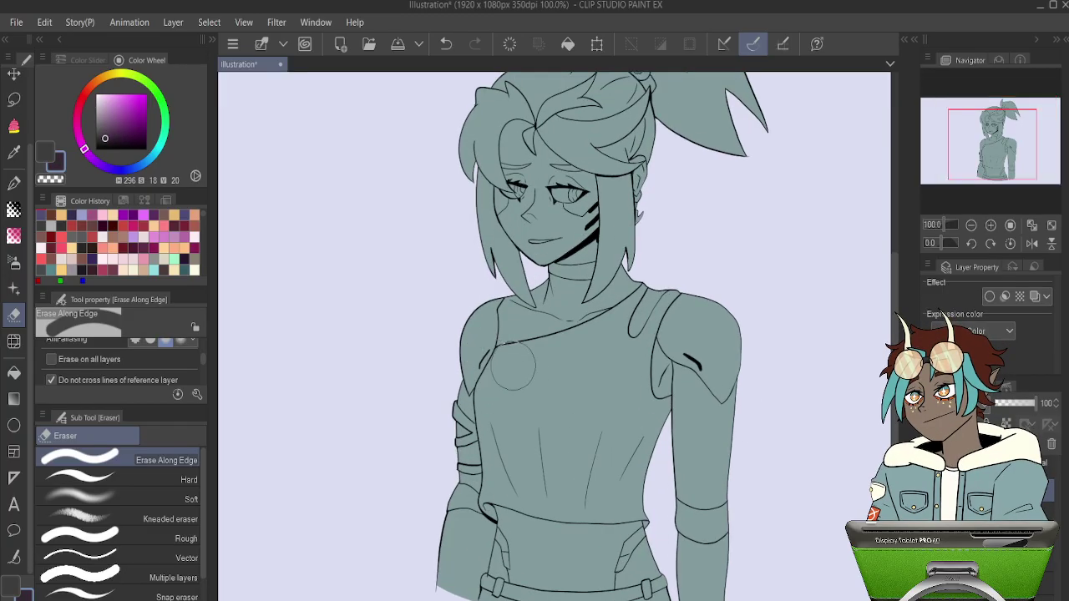
key("g")
left_click(578, 375)
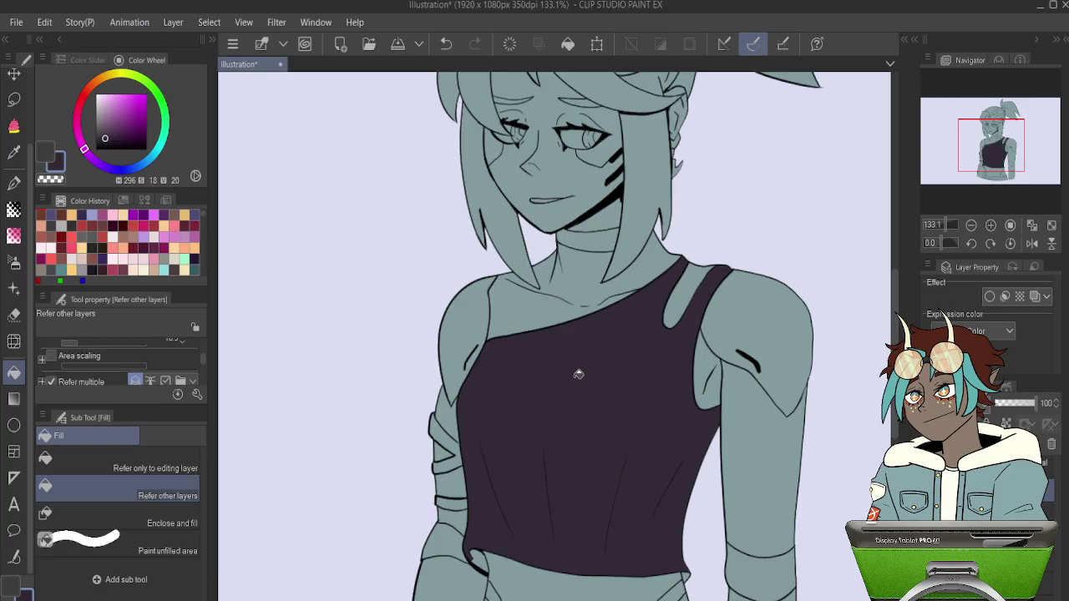
scroll(507, 558, "up", 4)
left_click(474, 560)
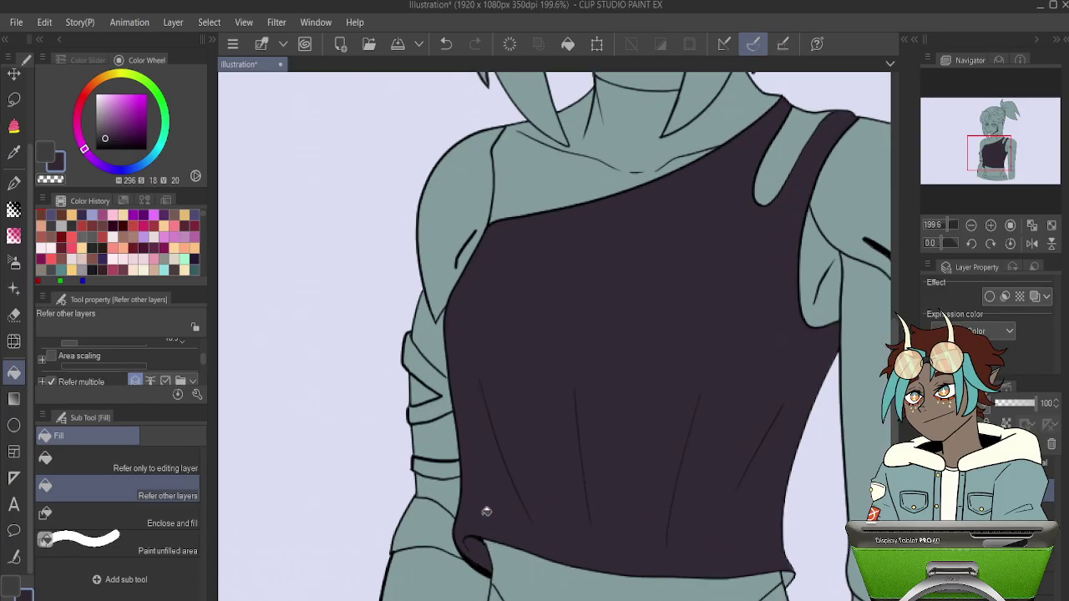
scroll(534, 476, "down", 1)
scroll(848, 571, "up", 2)
scroll(723, 561, "down", 3)
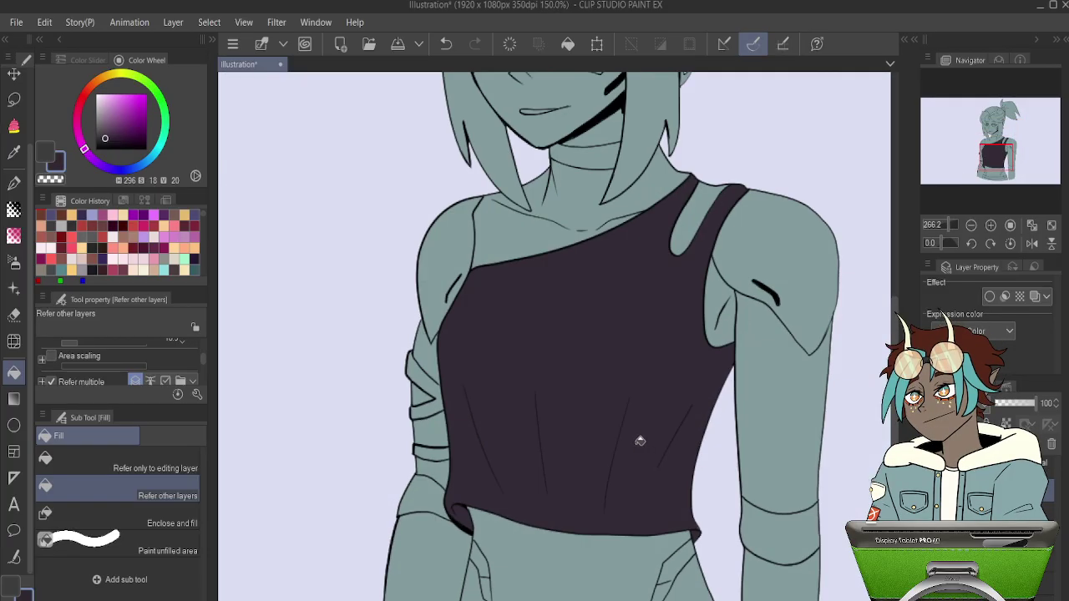
scroll(705, 534, "up", 2)
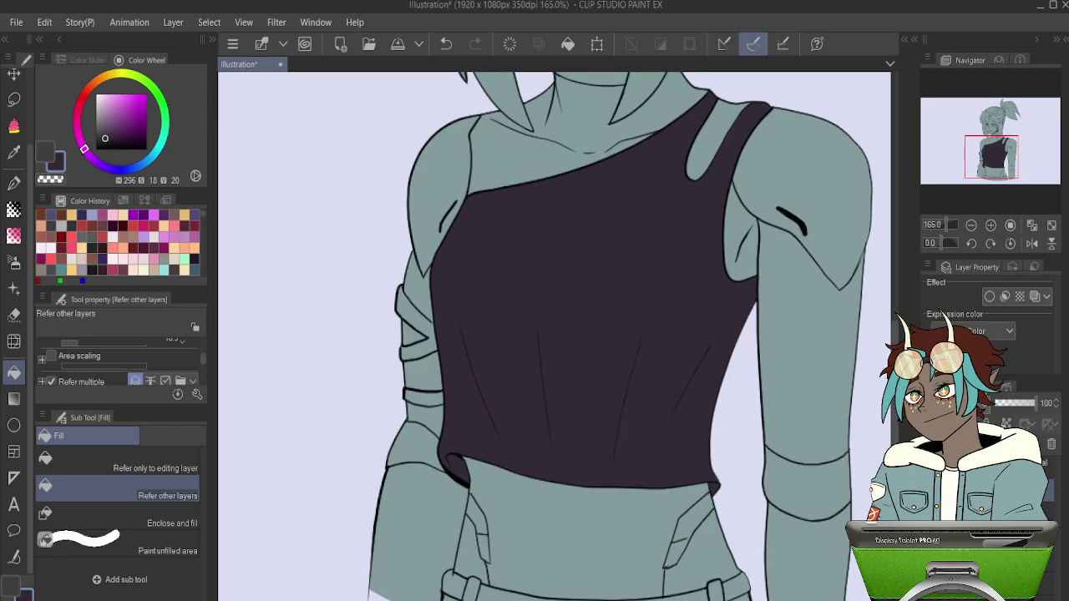
Mix a grey-brown skin colour (H 29, S 12, V 41) and undo the trial fills on the midriff.
left_click(97, 79)
left_click_drag(102, 93, 108, 127)
left_click(438, 537)
left_click(537, 537)
key("ctrl+z")
key("ctrl+z")
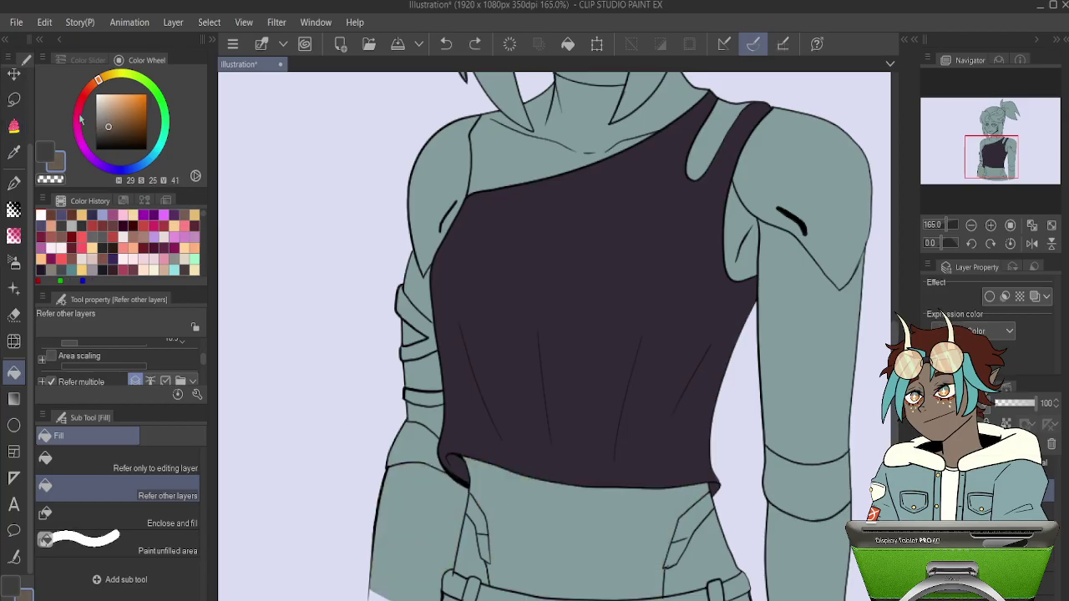
left_click(448, 508)
left_click(580, 525)
scroll(583, 493, "down", 5)
scroll(581, 461, "up", 3)
key("ctrl+z")
key("ctrl+z")
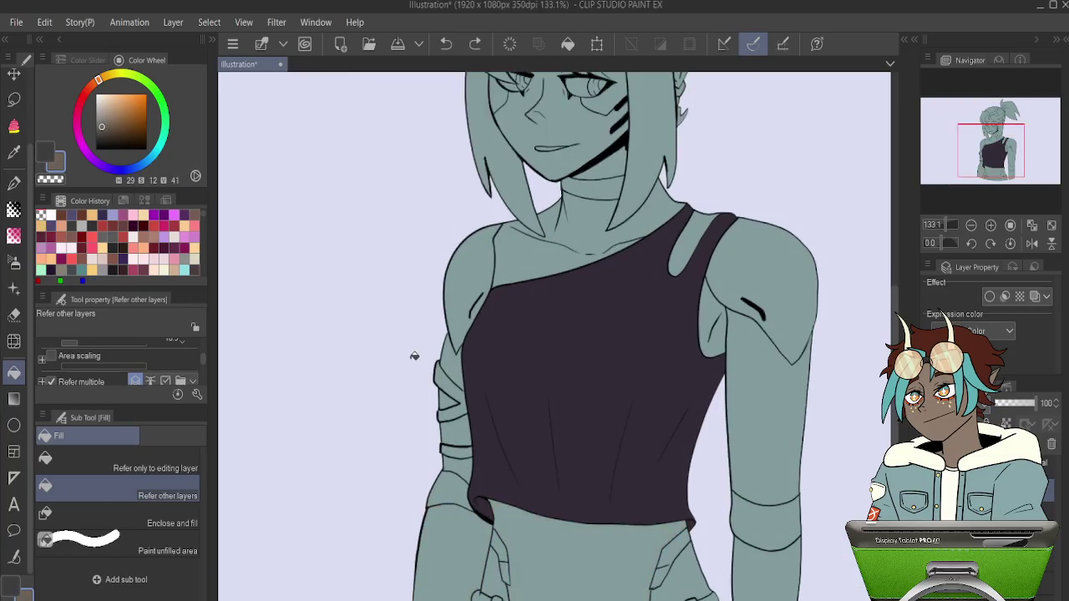
Fill the midriff and both waist sections below the top with the grey-brown skin colour.
left_click(494, 558)
left_click(558, 551)
left_click(693, 574)
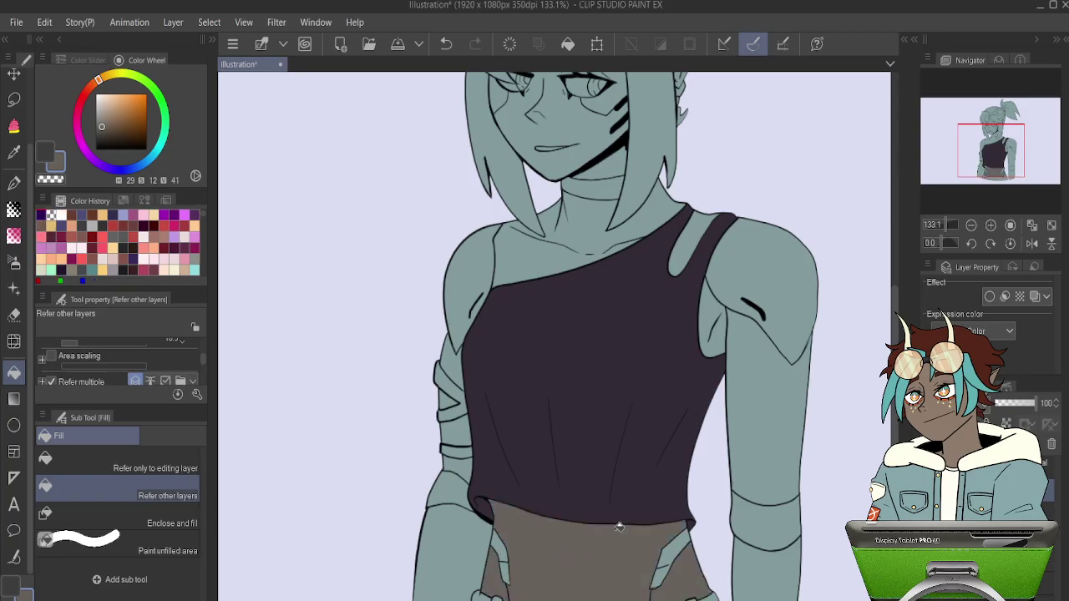
Fill the shoulders, chest, neck, strap gap, armhole and uncovered upper arm with the grey-brown skin colour.
scroll(529, 451, "down", 4)
scroll(529, 441, "up", 3)
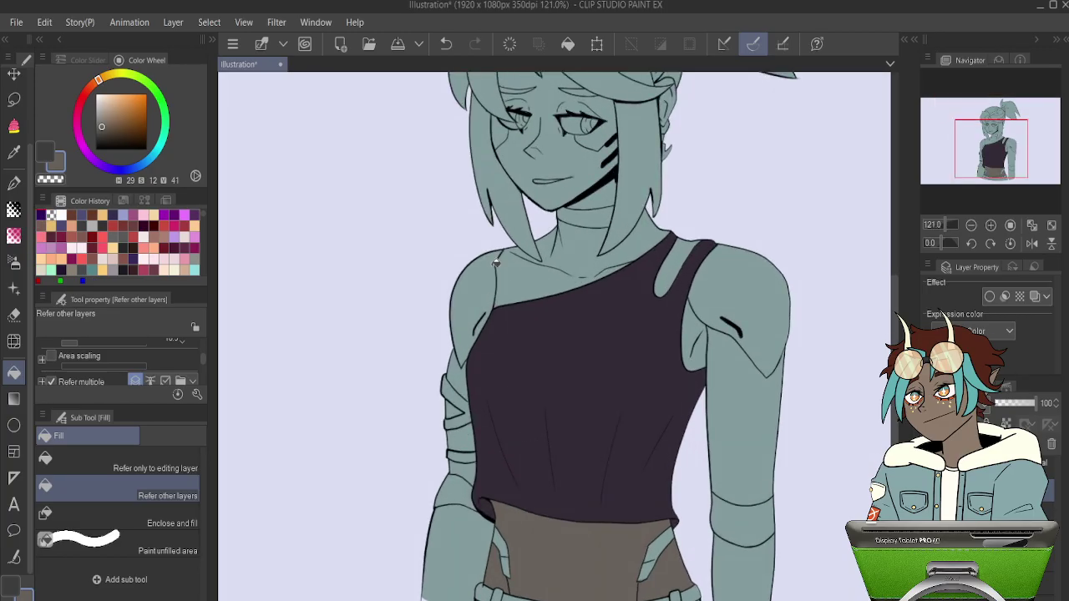
left_click(478, 274)
left_click(478, 274)
scroll(697, 297, "up", 3)
left_click(703, 302)
left_click(695, 359)
left_click(773, 389)
left_click(667, 252)
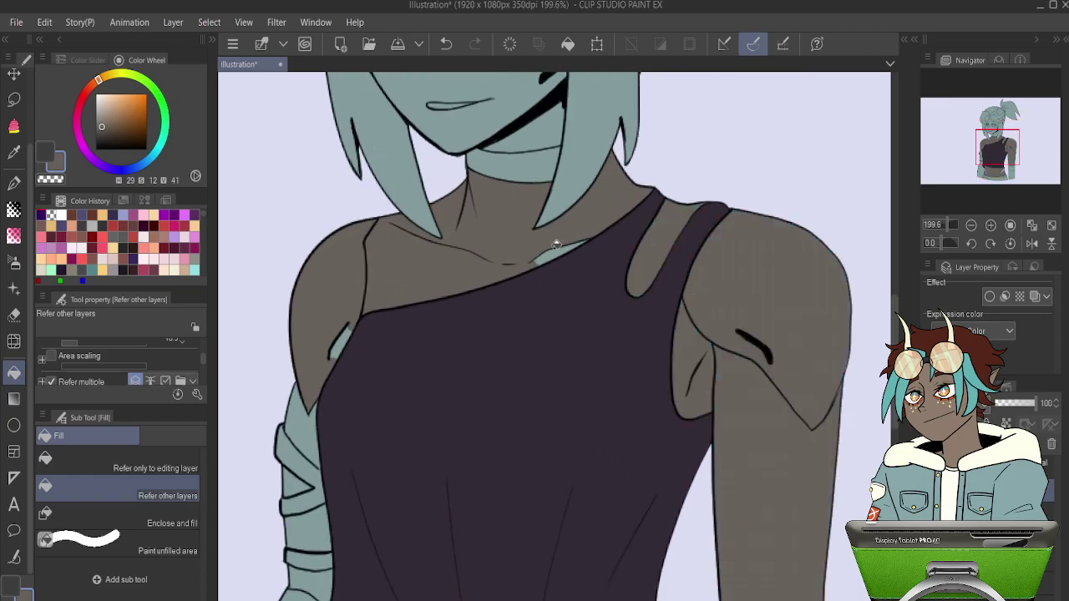
left_click(556, 251)
Fill the bare skin between the arm wraps and on both forearms with the grey-brown skin colour.
scroll(555, 251, "down", 3)
scroll(404, 409, "up", 3)
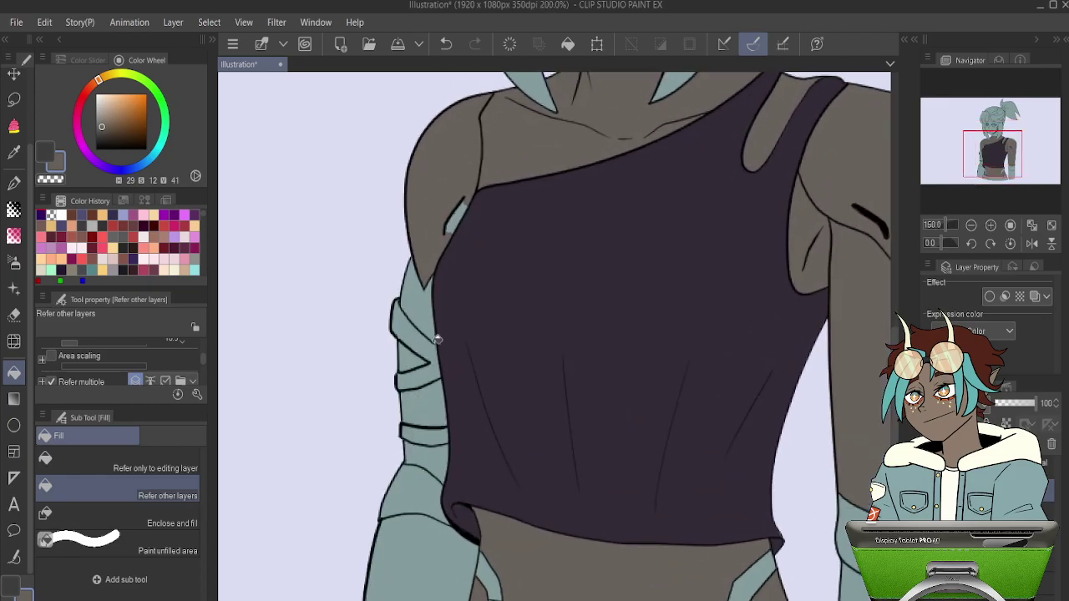
left_click(425, 321)
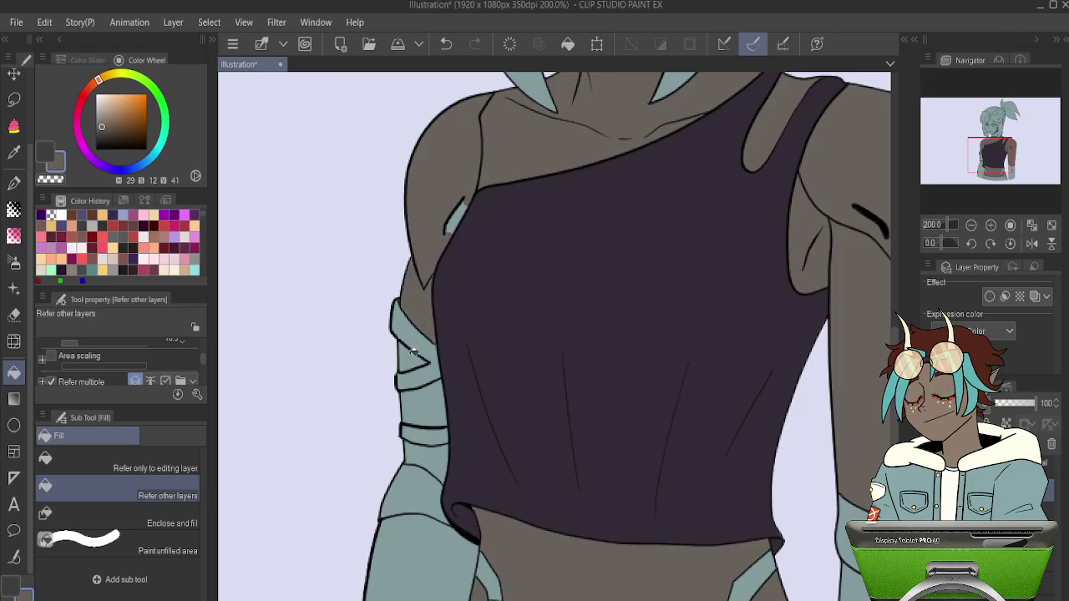
left_click(413, 359)
left_click(424, 405)
left_click(432, 449)
left_click(420, 552)
scroll(631, 517, "down", 3)
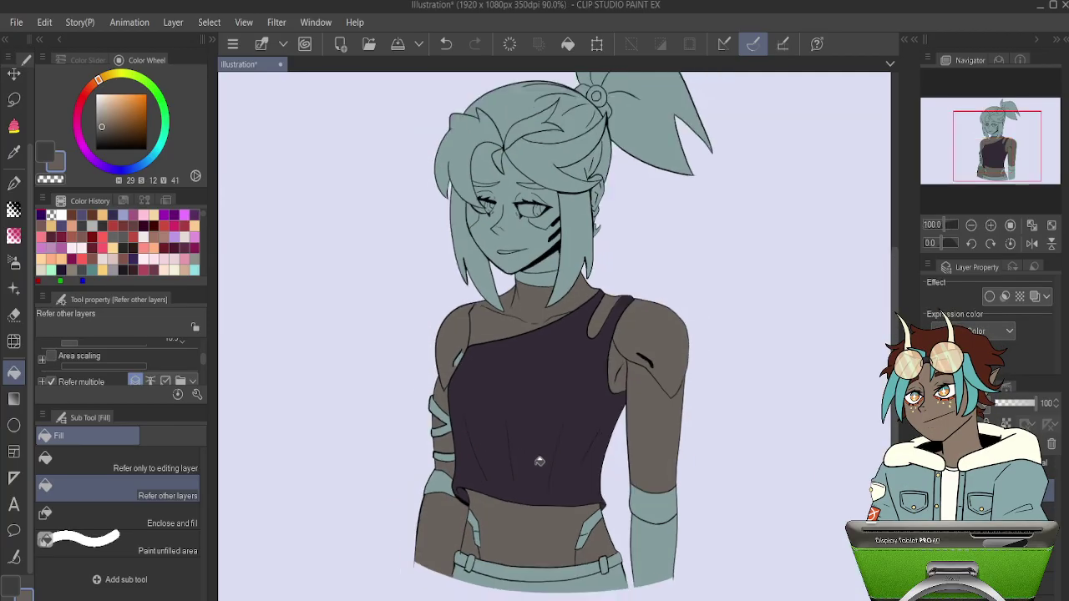
scroll(631, 517, "down", 2)
Fill the face, the cheek area beside the hair and the neck above the choker with the skin colour.
scroll(511, 222, "up", 4)
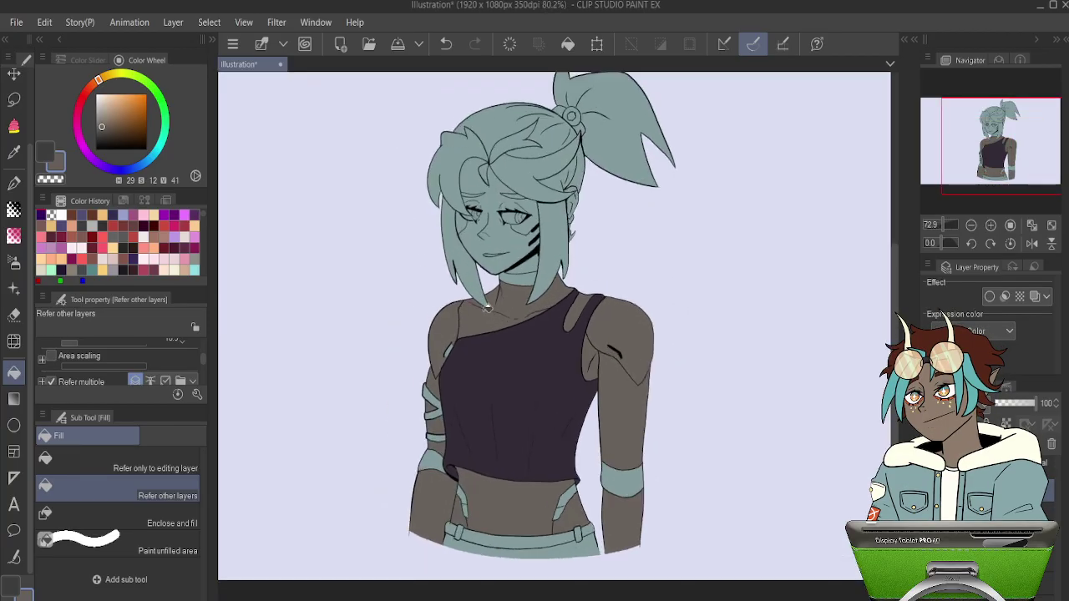
left_click(497, 228)
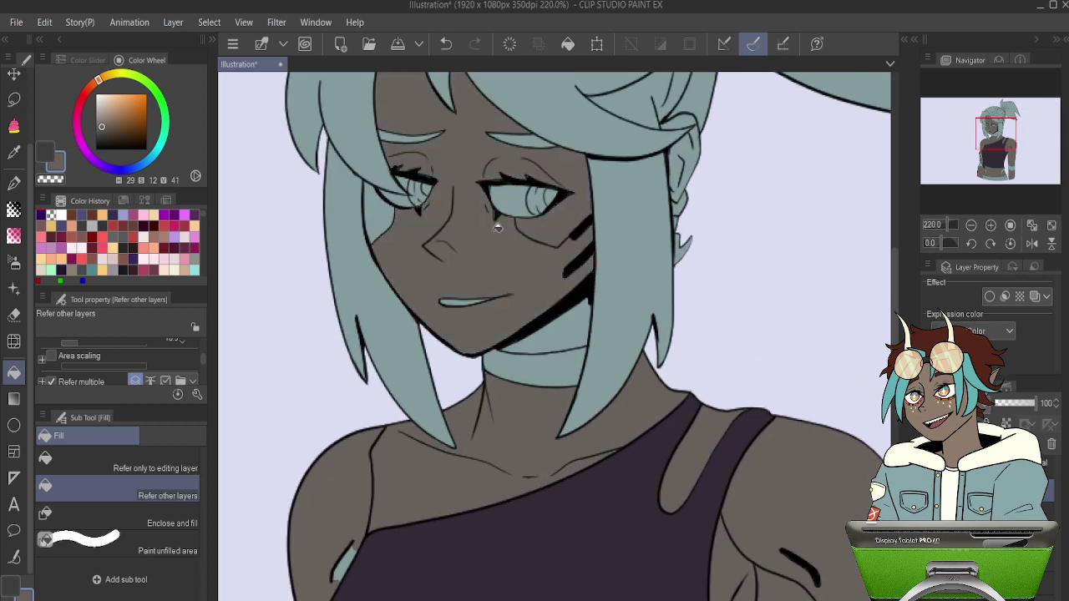
left_click(368, 207)
left_click(573, 332)
scroll(572, 330, "down", 3)
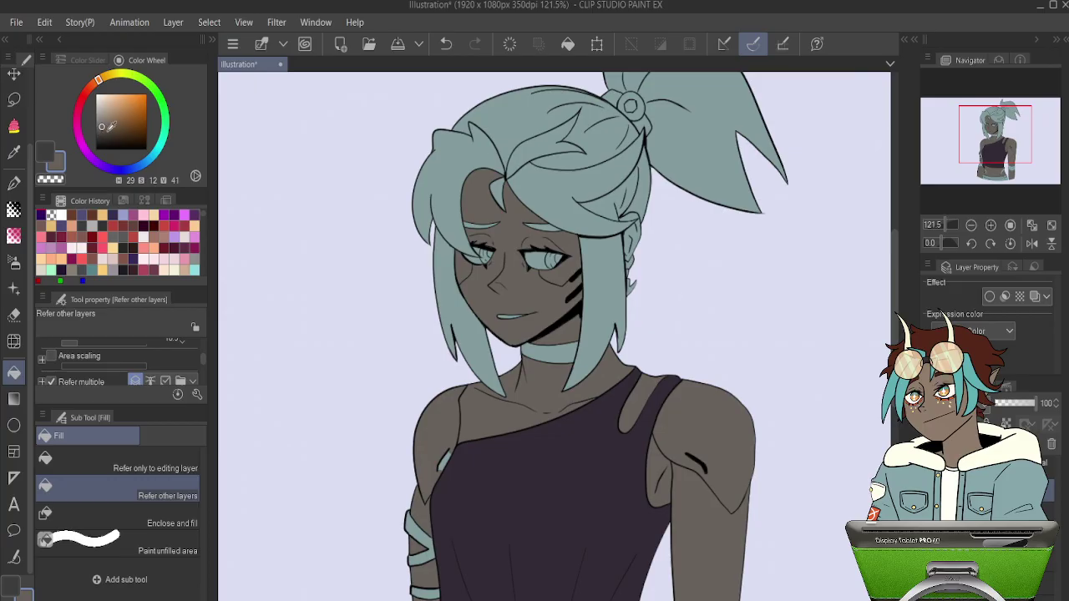
Mix a dark neutral grey (H 0, S 0, V 18) and fill both shoulder pads with it.
key("x")
left_click(440, 432)
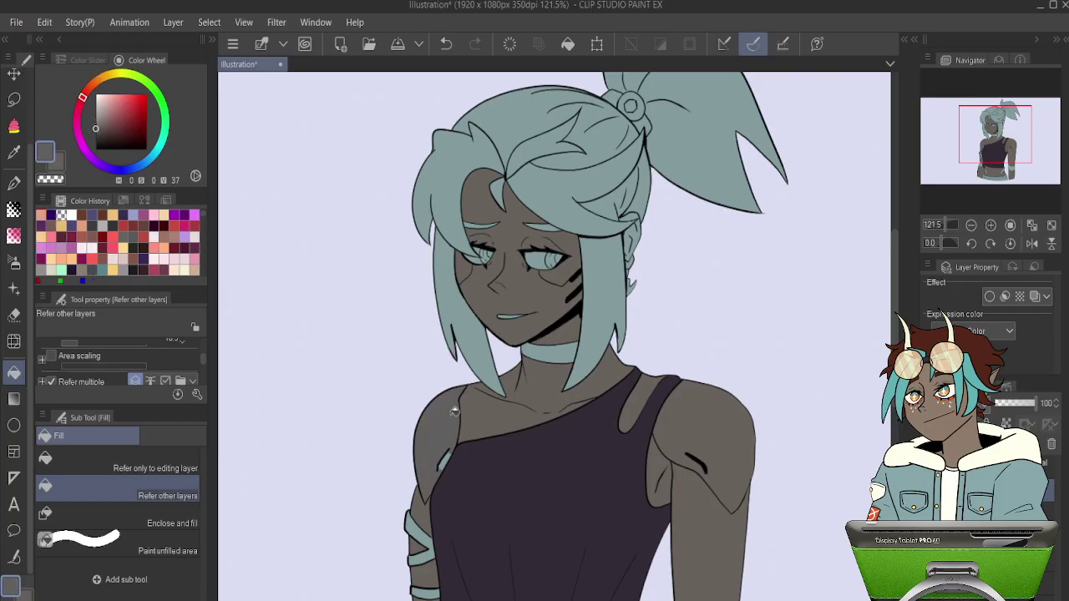
mouse_move(103, 139)
left_mouse_down()
mouse_move(79, 134)
mouse_move(81, 144)
left_mouse_up()
left_click(442, 428)
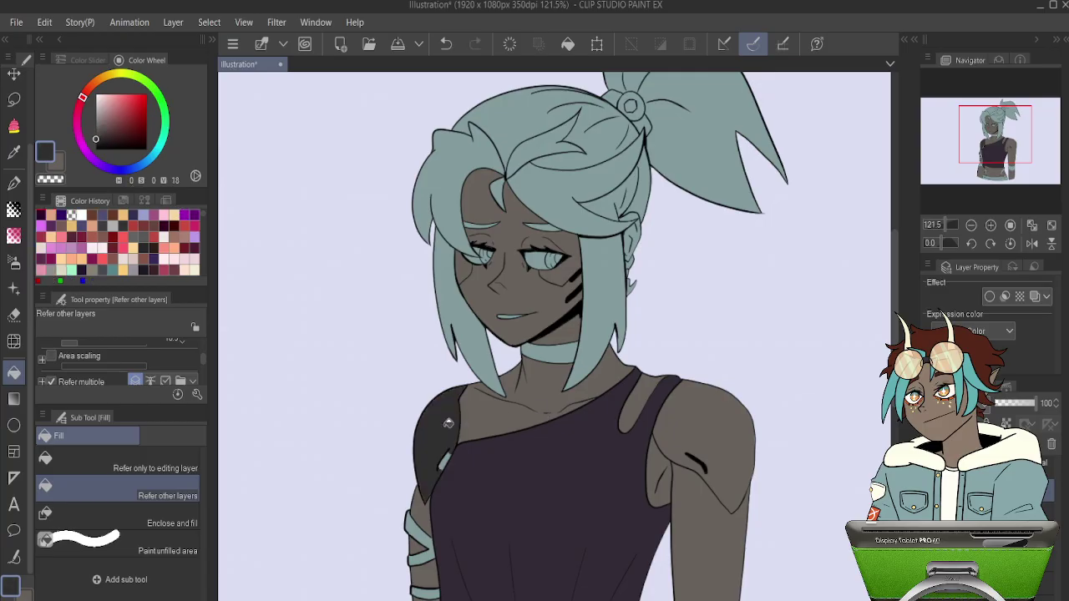
left_click(662, 419)
scroll(443, 451, "up", 5)
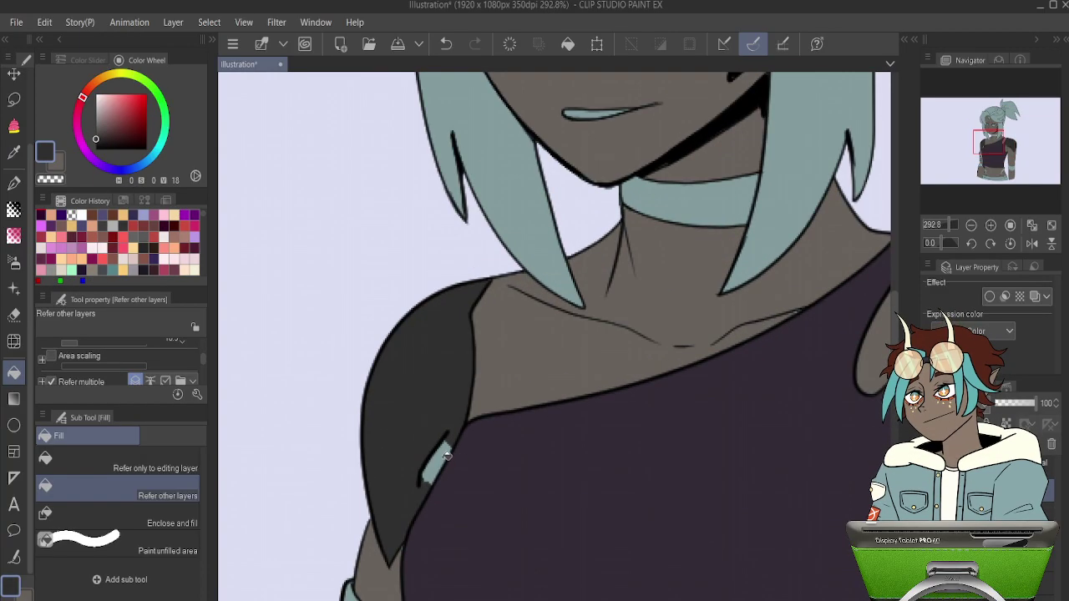
scroll(437, 440, "down", 6)
Fill both elbow bands and the upper parts of the two waist pieces with the dark grey.
scroll(653, 484, "up", 3)
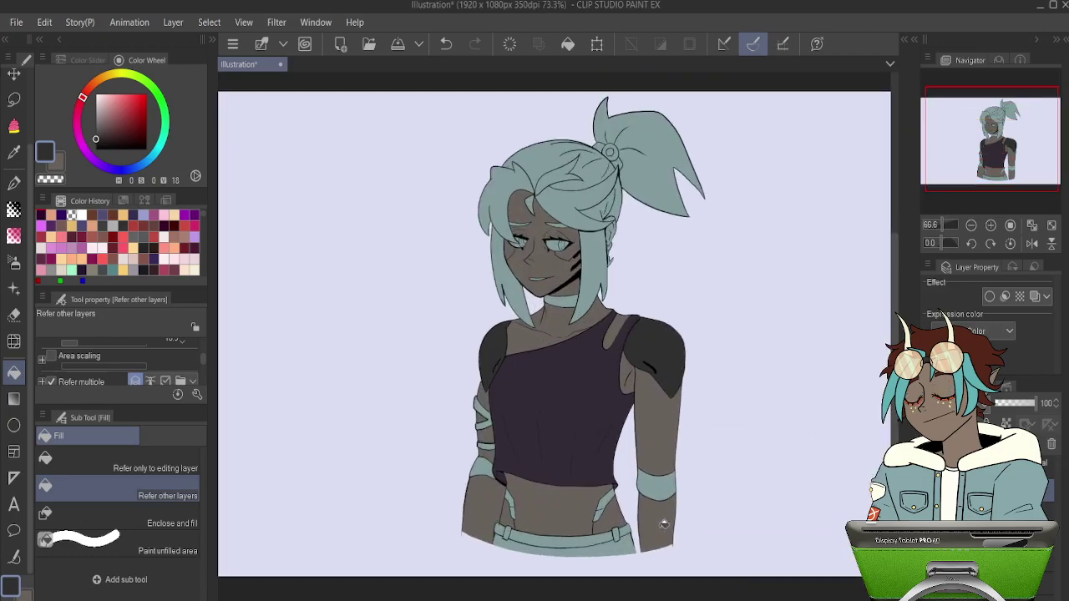
left_click(653, 486)
left_click(424, 443)
scroll(427, 446, "up", 5)
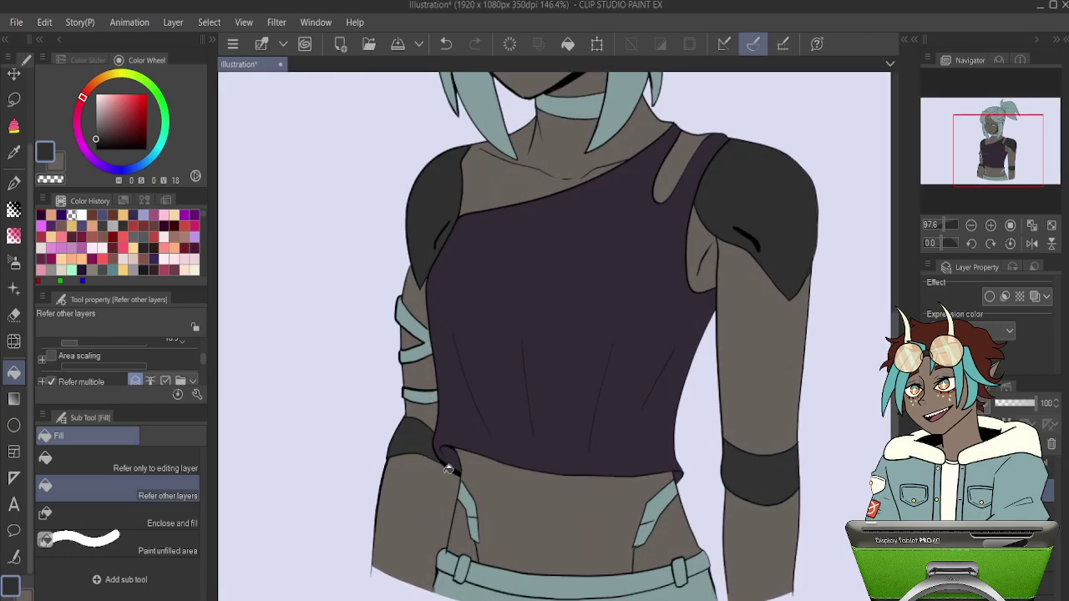
left_click(468, 496)
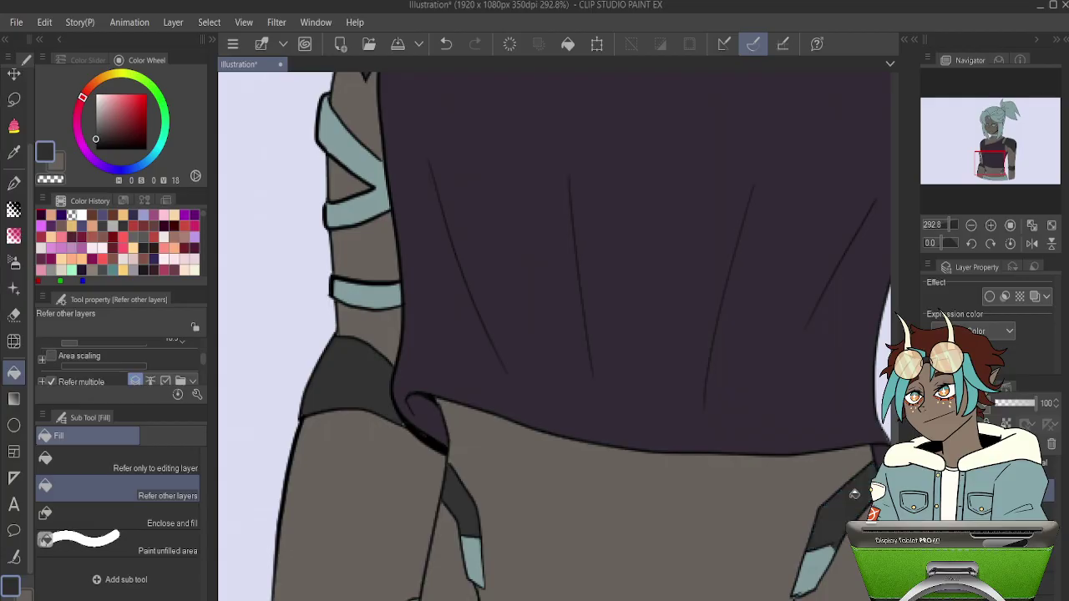
Fill the choker and the ponytail's hair tie with the same dark grey.
scroll(693, 471, "down", 5)
scroll(713, 216, "up", 2)
scroll(712, 215, "up", 1)
left_click(700, 310)
scroll(710, 309, "down", 3)
scroll(754, 125, "up", 4)
left_click(701, 102)
left_click(750, 143)
scroll(751, 144, "down", 5)
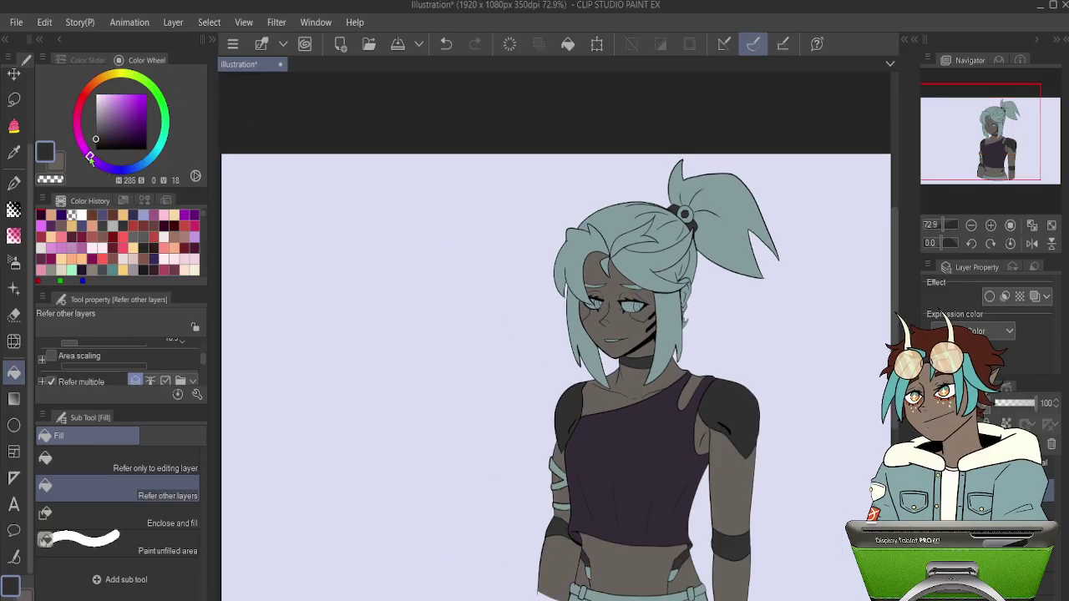
Mix a bright purple (H 288, S 49, V 100) and fill the lower tips of both waist pieces.
left_click(126, 94)
left_click(120, 93)
scroll(659, 527, "up", 3)
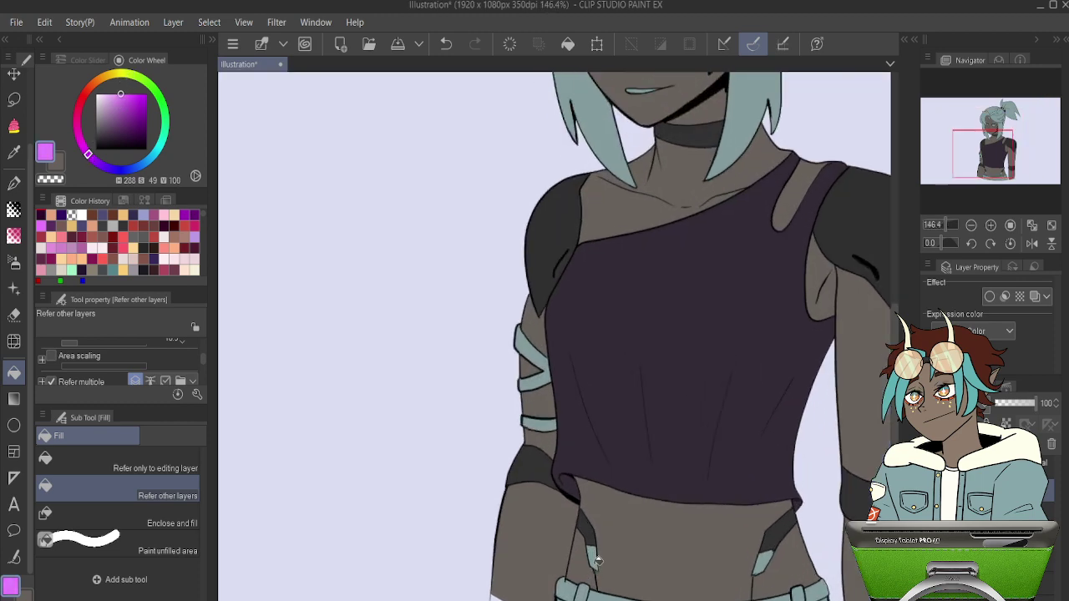
left_click(595, 560)
scroll(769, 555, "down", 3)
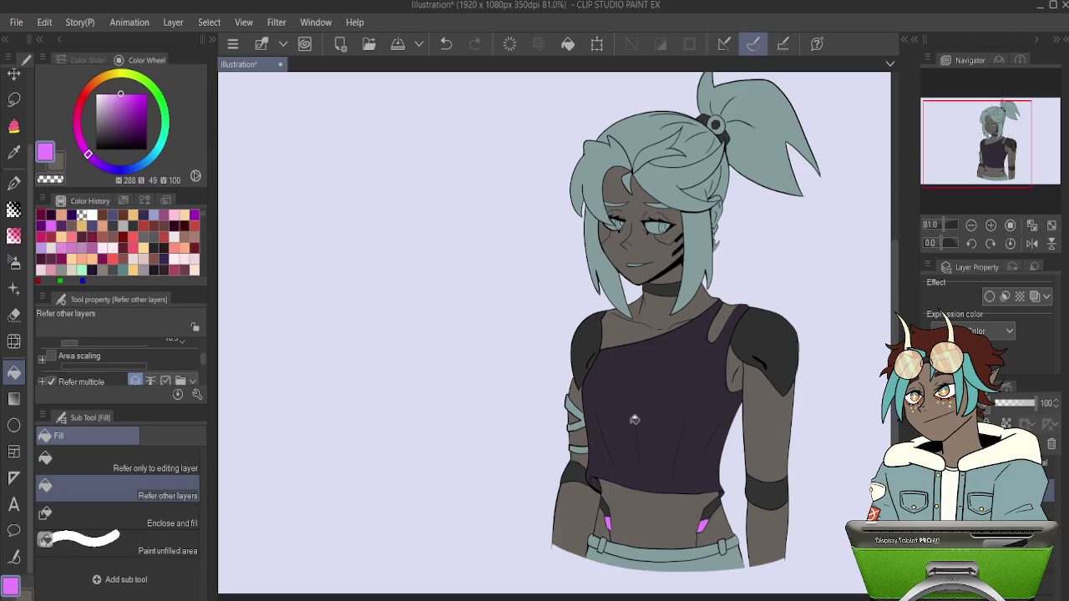
Paint both irises bright purple with the Turnip pen, undoing and redoing stray strokes.
scroll(668, 227, "up", 2)
scroll(668, 228, "up", 5)
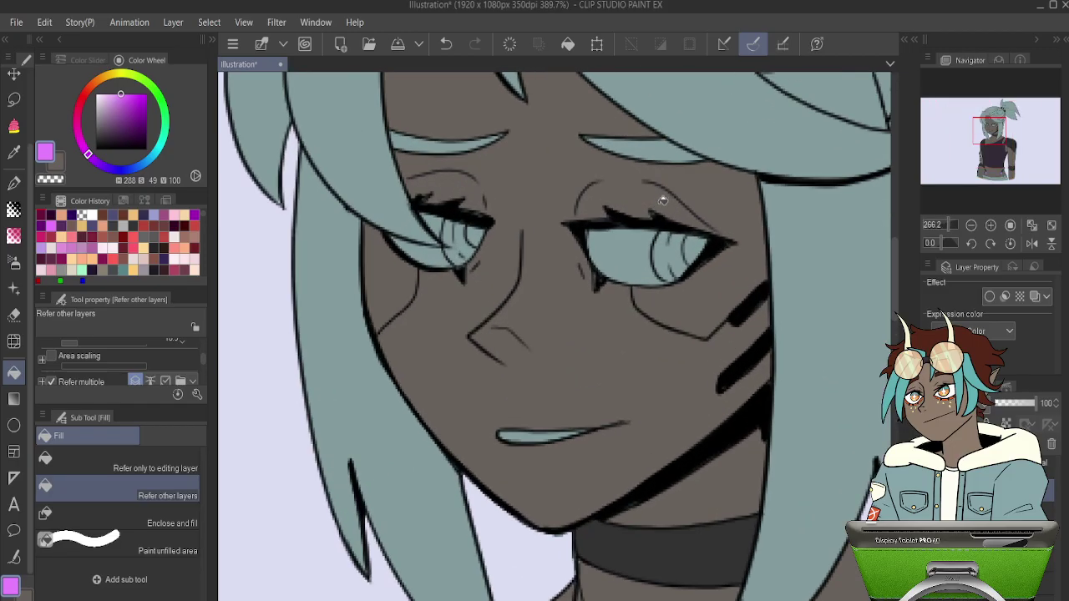
scroll(638, 242, "up", 1)
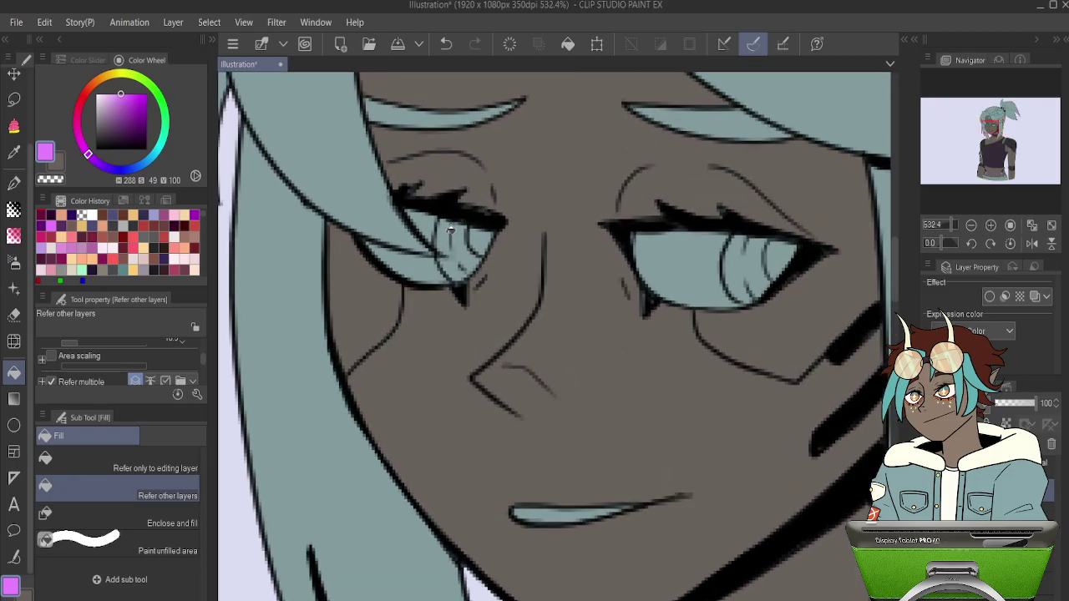
key("p")
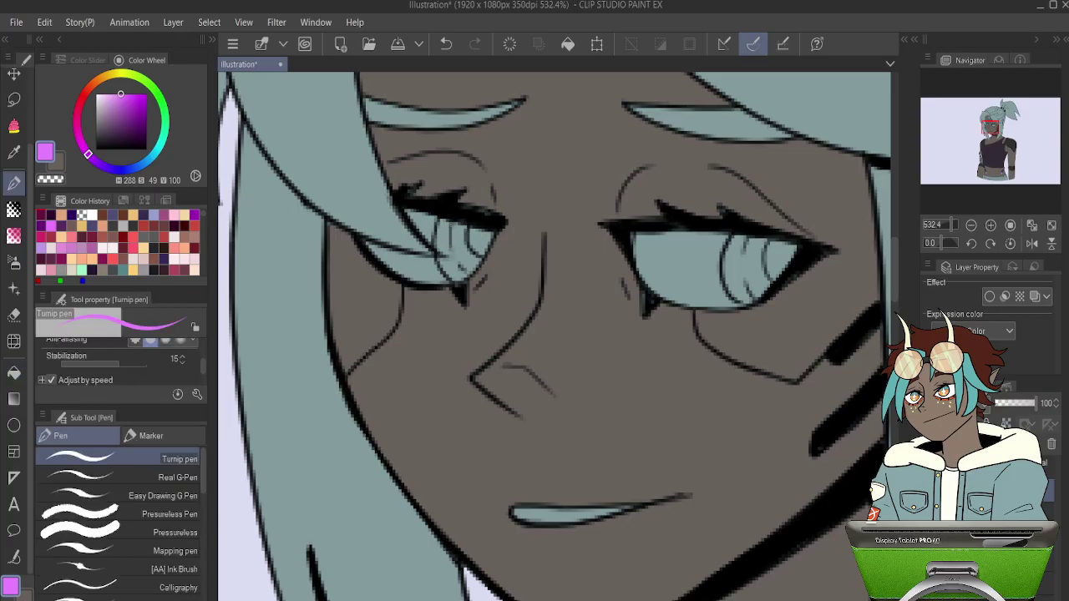
left_click_drag(452, 228, 453, 265)
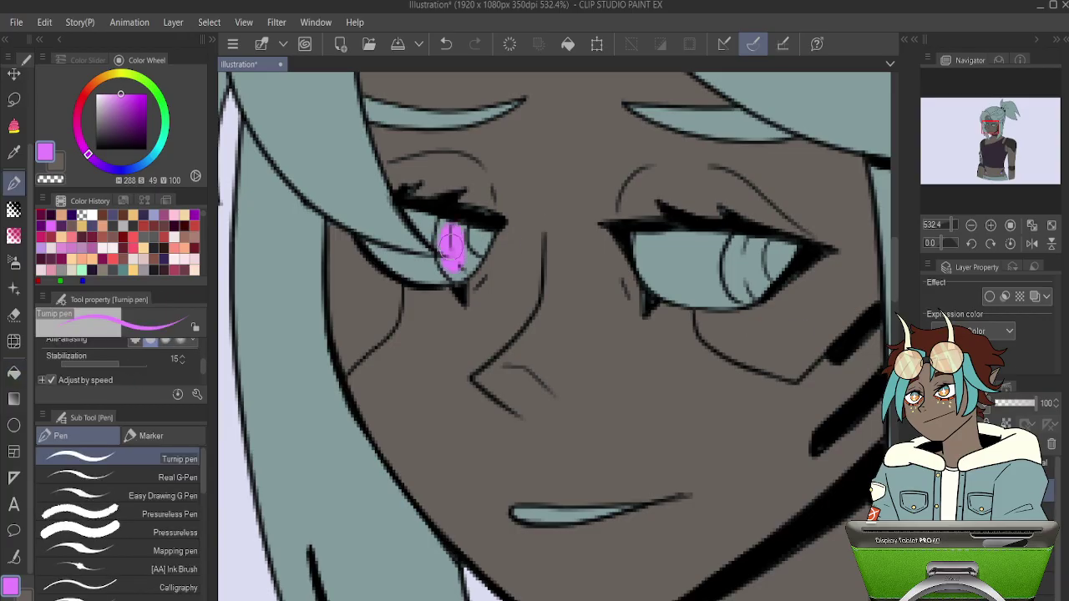
mouse_move(443, 224)
left_mouse_down()
mouse_move(482, 239)
mouse_move(461, 266)
mouse_move(491, 220)
mouse_move(460, 276)
mouse_move(445, 257)
mouse_move(446, 223)
mouse_move(459, 261)
mouse_move(483, 231)
left_mouse_up()
key("ctrl+z")
key("ctrl+z")
left_click_drag(680, 237, 470, 226)
left_click_drag(536, 232, 587, 237)
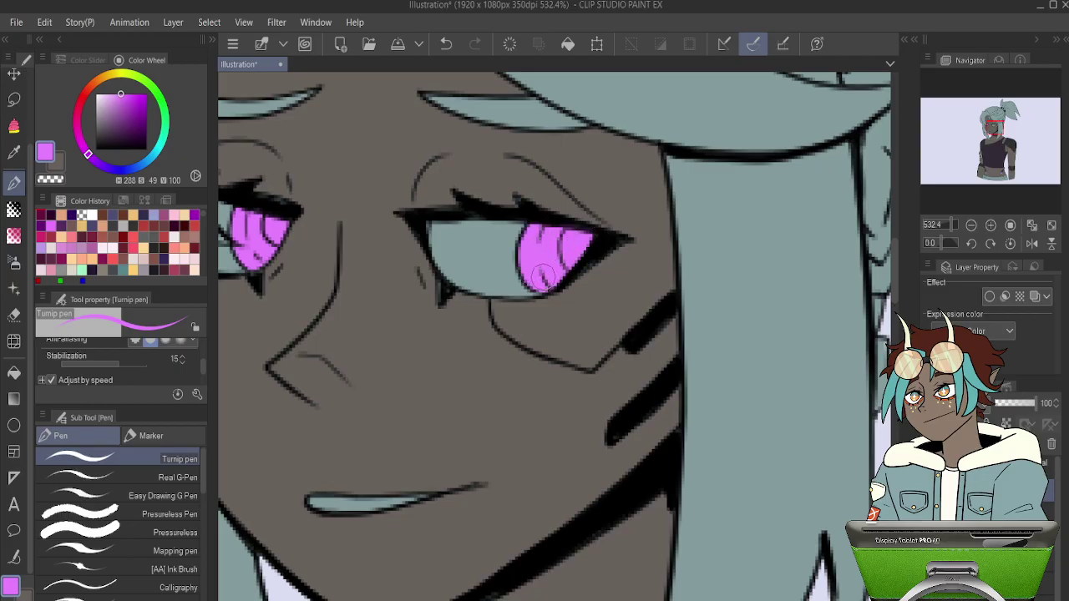
scroll(547, 236, "down", 5)
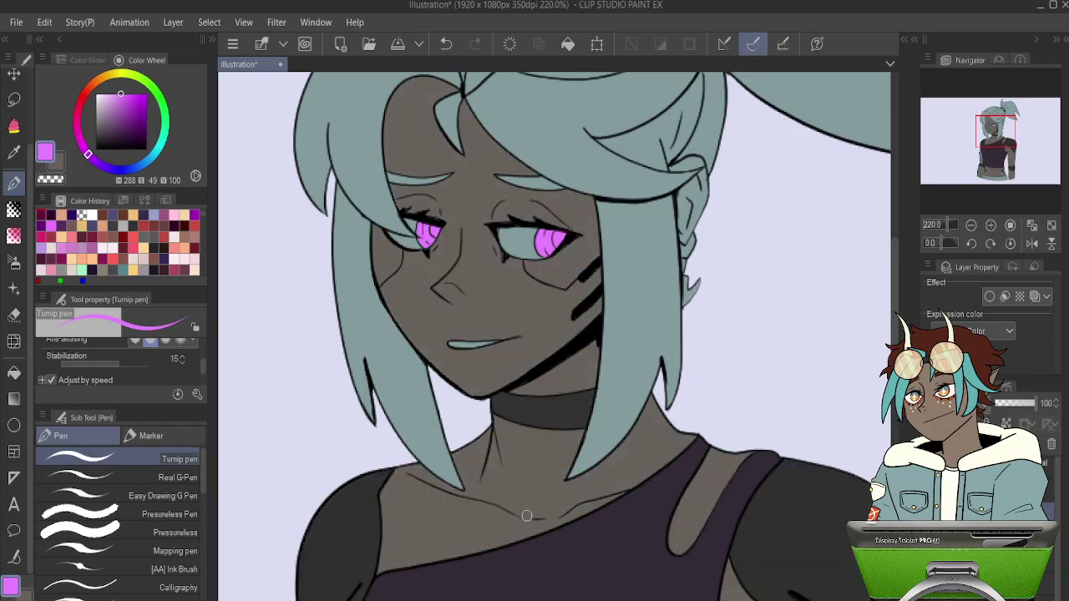
Sample the grey-brown skin colour from the neck and touch up the skin around both eyes with the Turnip pen.
left_click(493, 433, "alt")
scroll(458, 256, "up", 5)
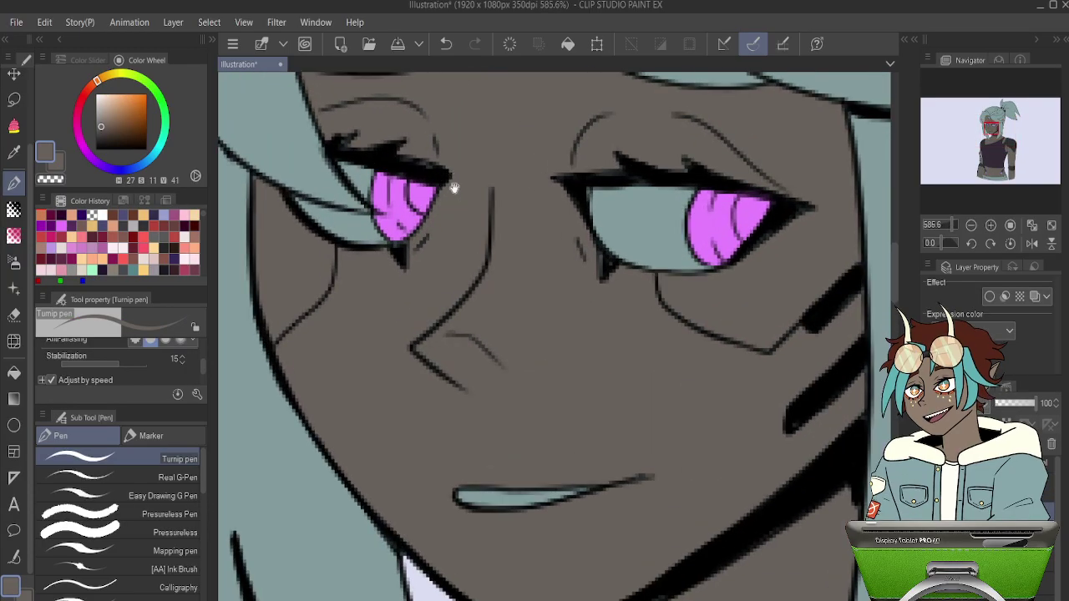
left_click_drag(451, 245, 557, 310)
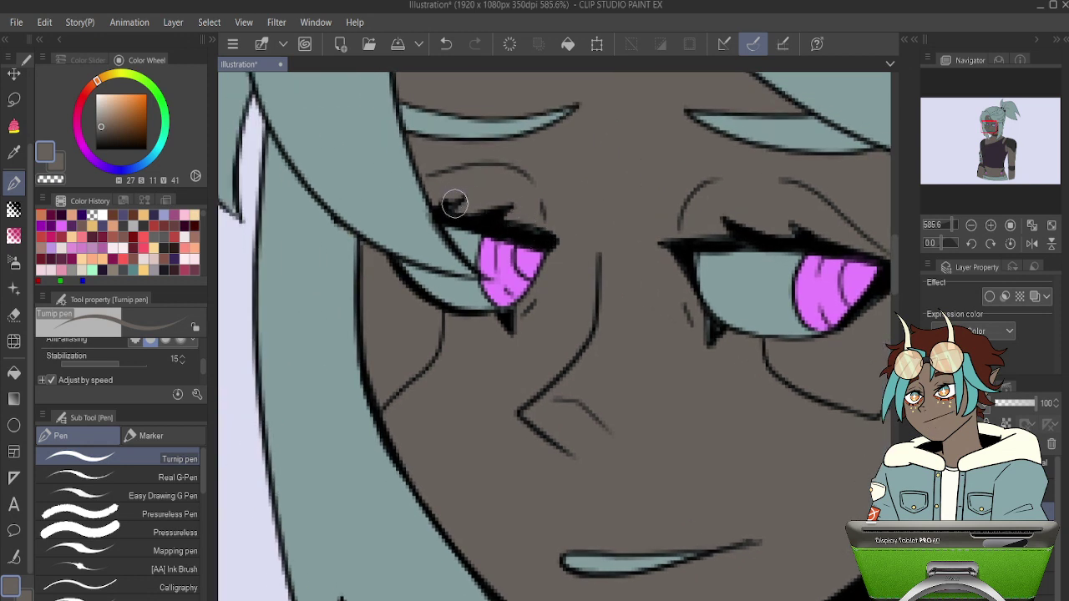
left_click_drag(686, 248, 501, 285)
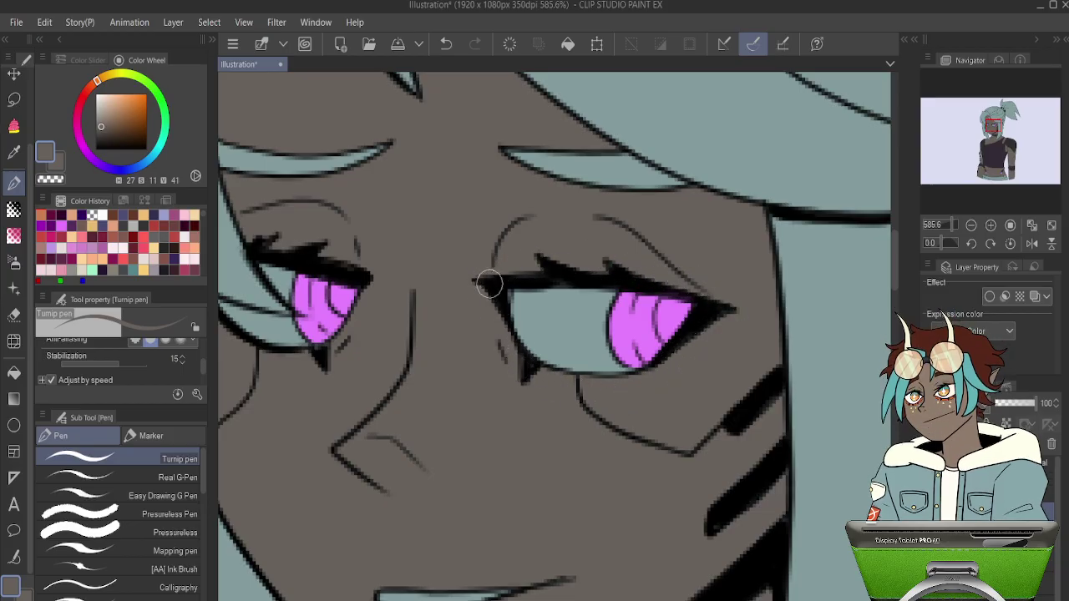
scroll(490, 285, "down", 10)
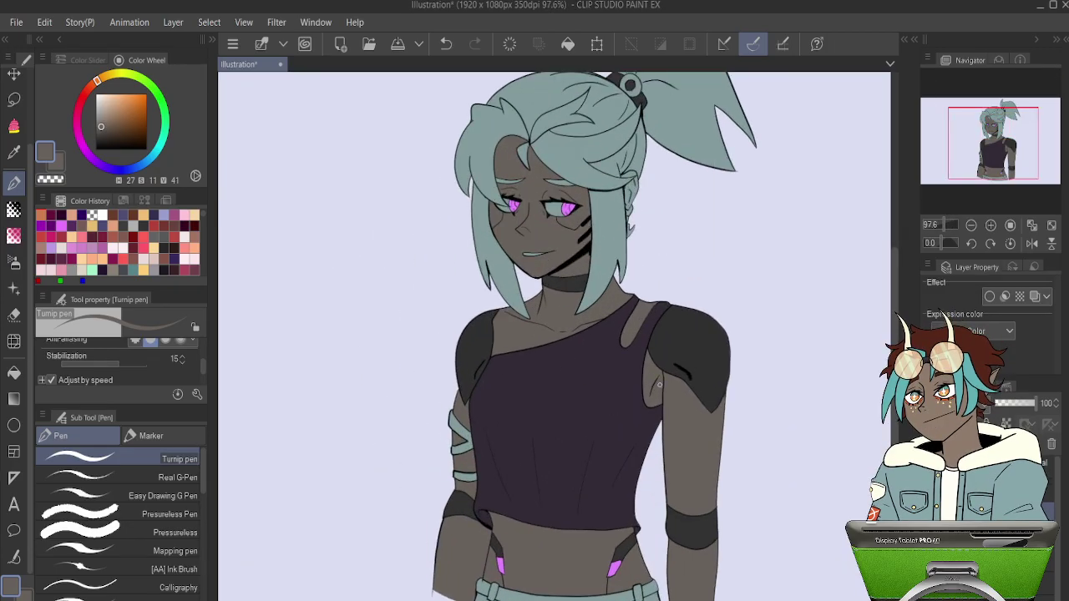
Sample the dark grey from the shoulder pad and fill the inside of the mouth with it.
scroll(660, 385, "up", 2)
left_click(692, 322, "alt")
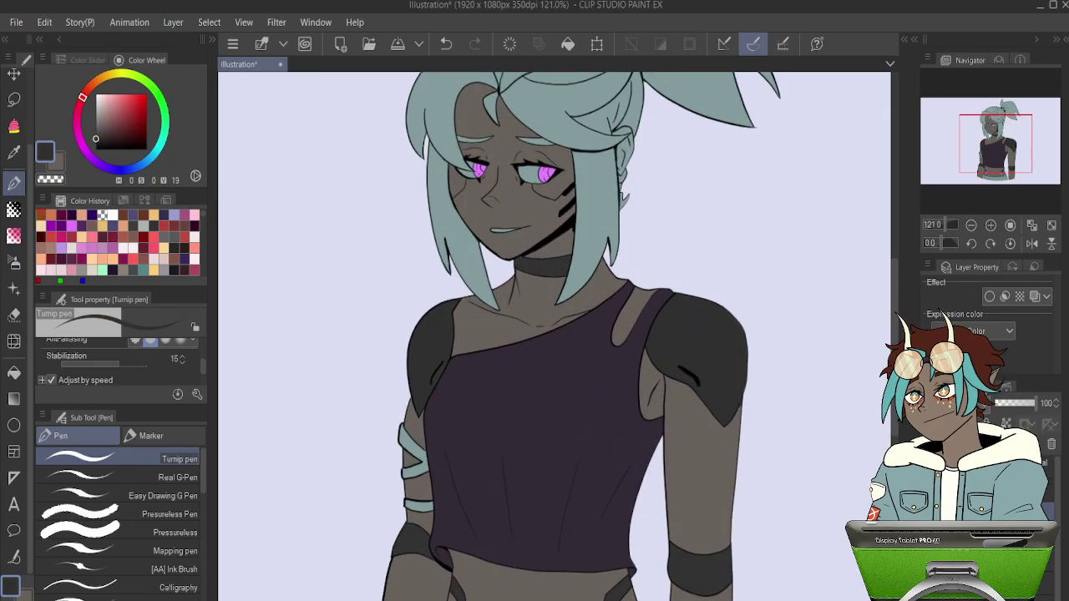
scroll(512, 267, "up", 3)
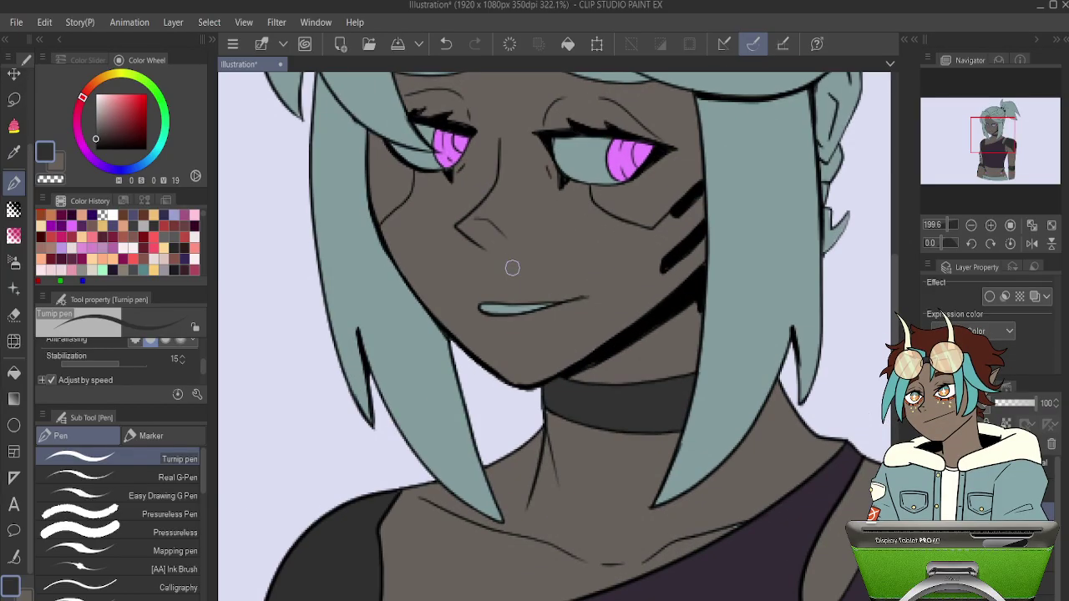
scroll(512, 268, "up", 7)
key("g")
key("g")
left_click(497, 334)
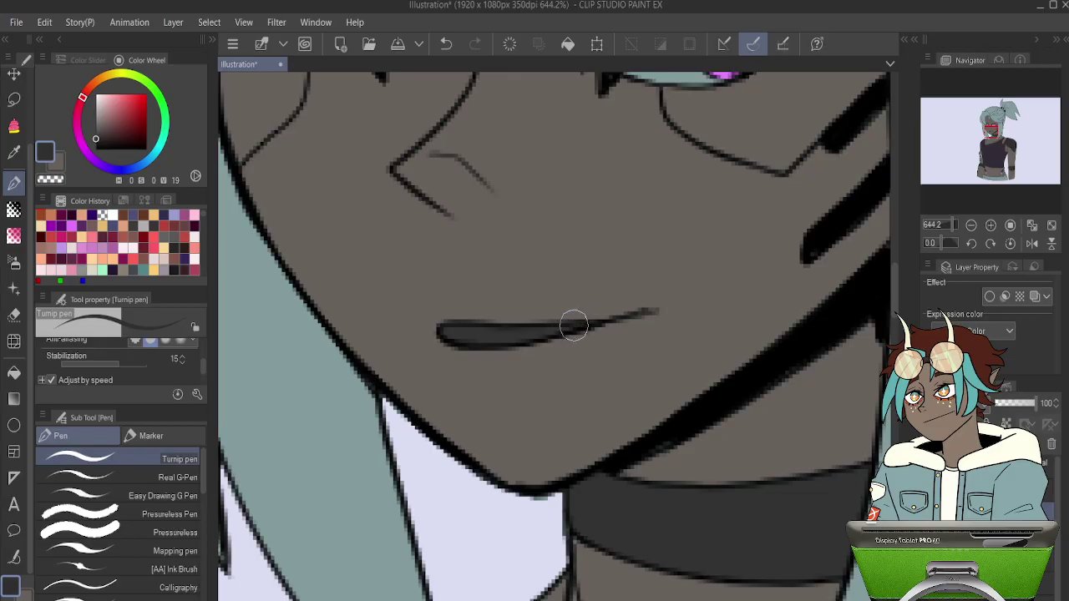
scroll(329, 267, "down", 10)
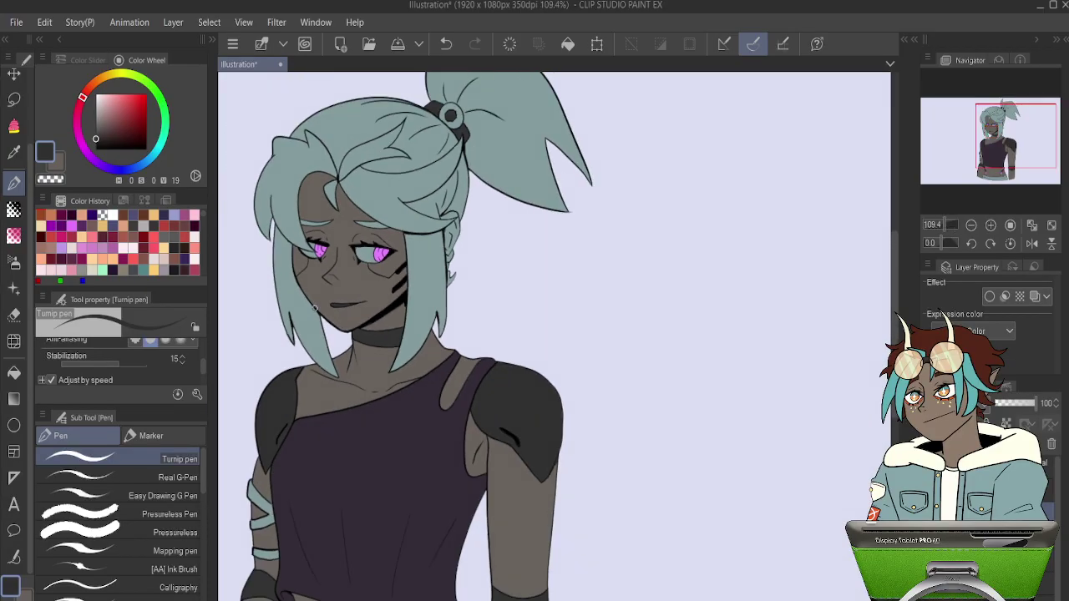
Mix a warm off-white (H 27, S 4, V 95) and paint the white of the eye partly covered by hair.
scroll(282, 297, "up", 10)
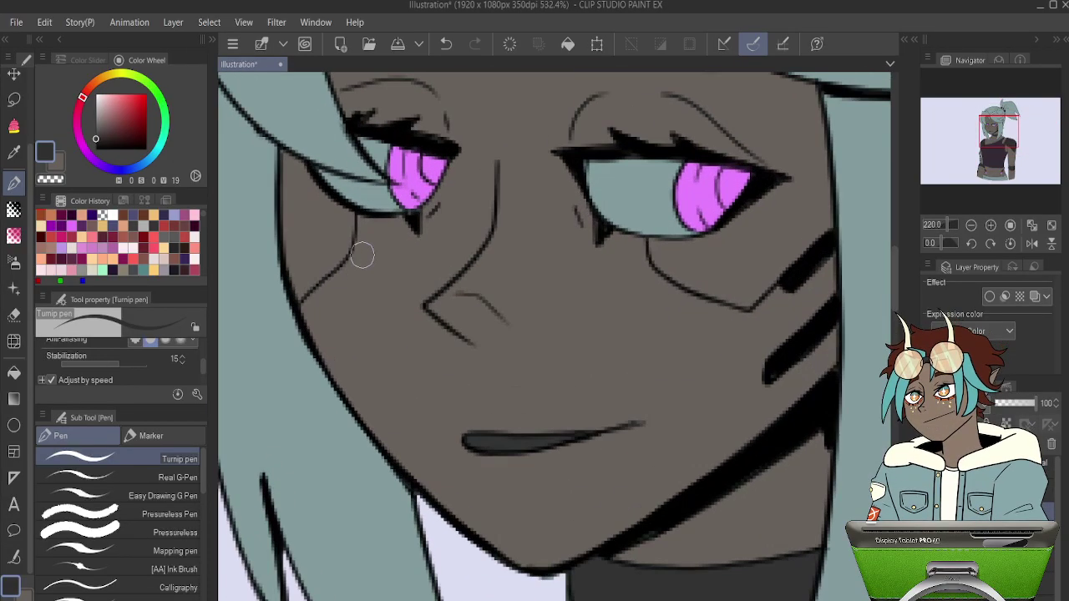
left_click(325, 231, "alt")
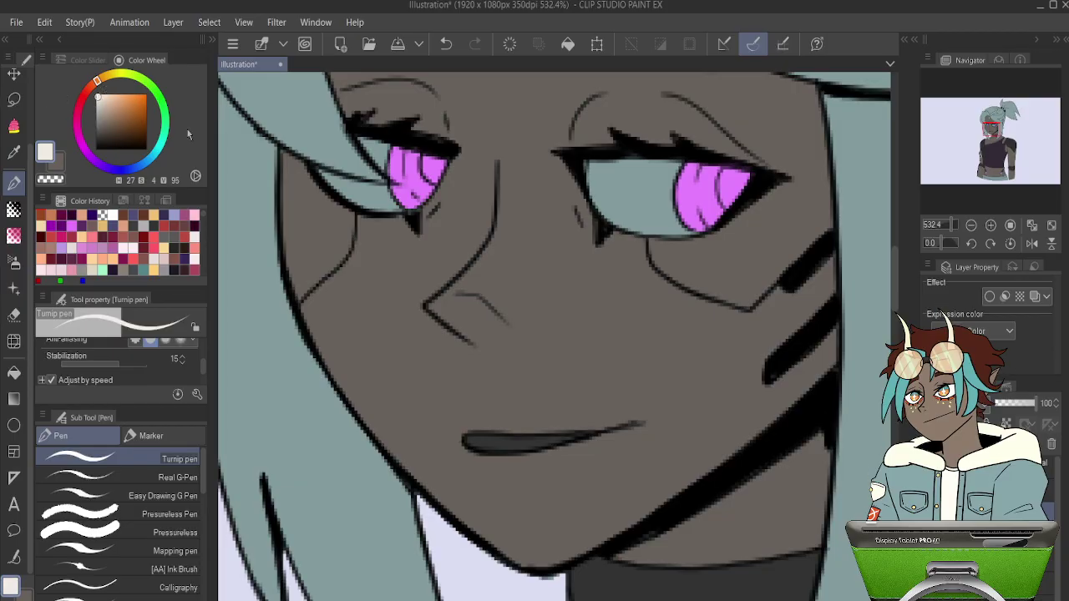
left_click(98, 97)
scroll(390, 163, "up", 2)
mouse_move(339, 130)
left_mouse_down()
mouse_move(353, 146)
mouse_move(366, 140)
mouse_move(364, 165)
mouse_move(284, 167)
mouse_move(359, 200)
mouse_move(317, 190)
mouse_move(358, 194)
left_mouse_up()
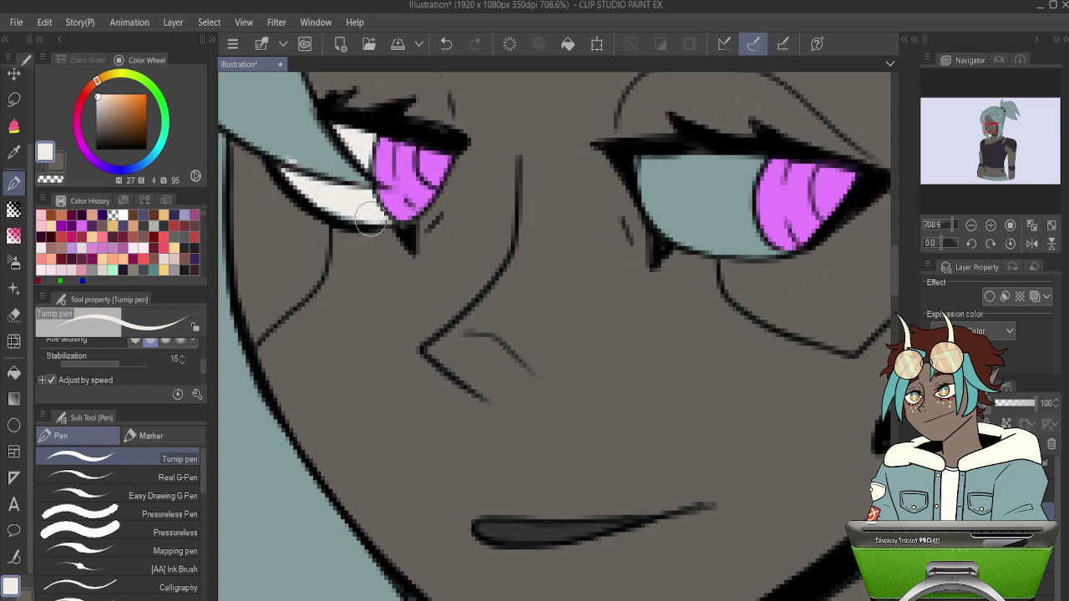
key("ctrl+z")
mouse_move(280, 172)
left_mouse_down()
mouse_move(374, 201)
mouse_move(307, 192)
left_mouse_up()
Fill the white of the other, uncovered eye with the off-white, referring to other layers.
left_click_drag(649, 220, 458, 340)
key("g")
key("g")
left_click(510, 314)
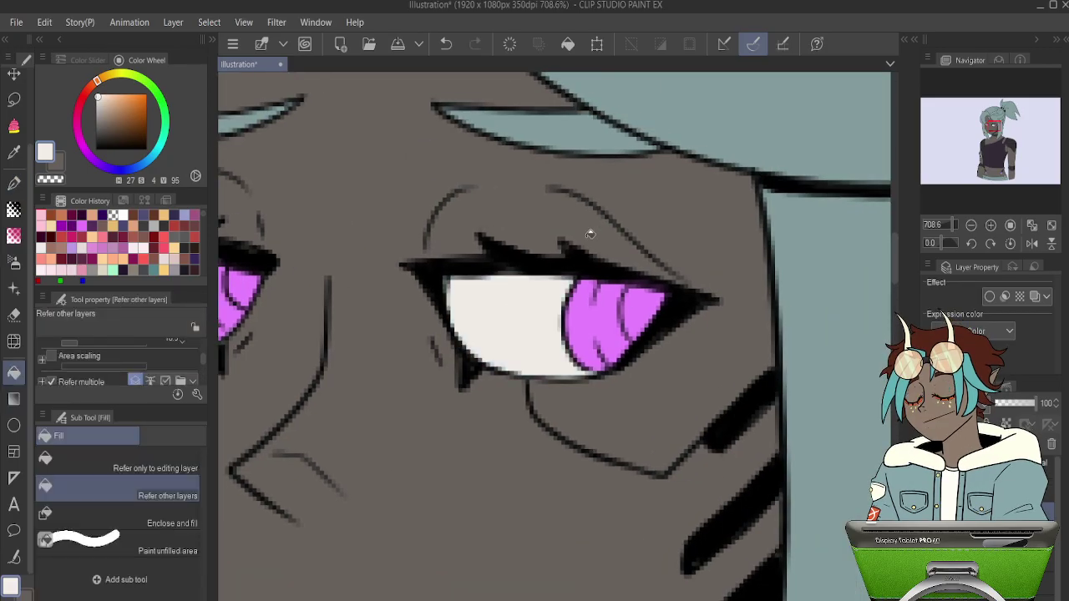
Sample the dark purple from the top and mix a deeper, more saturated purple (H 288, S 77, V 13).
key("p")
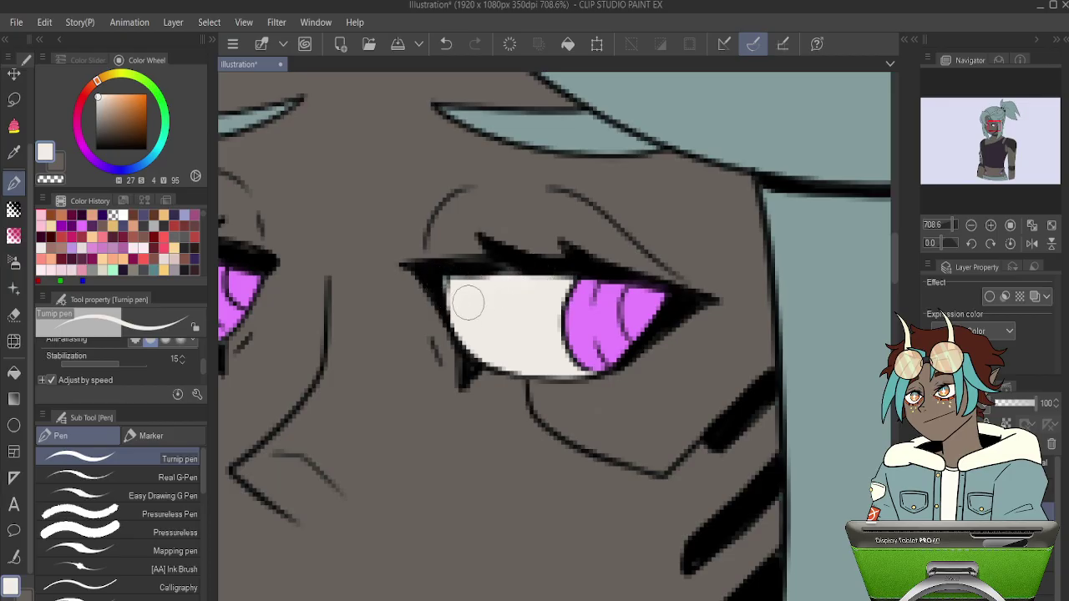
scroll(511, 277, "down", 8)
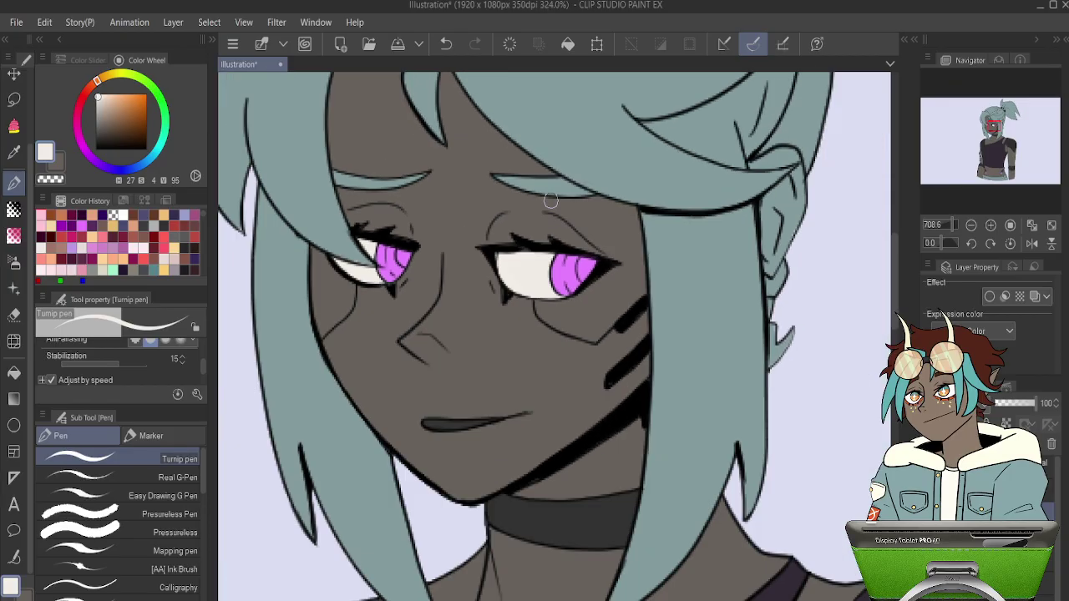
scroll(511, 280, "up", 6)
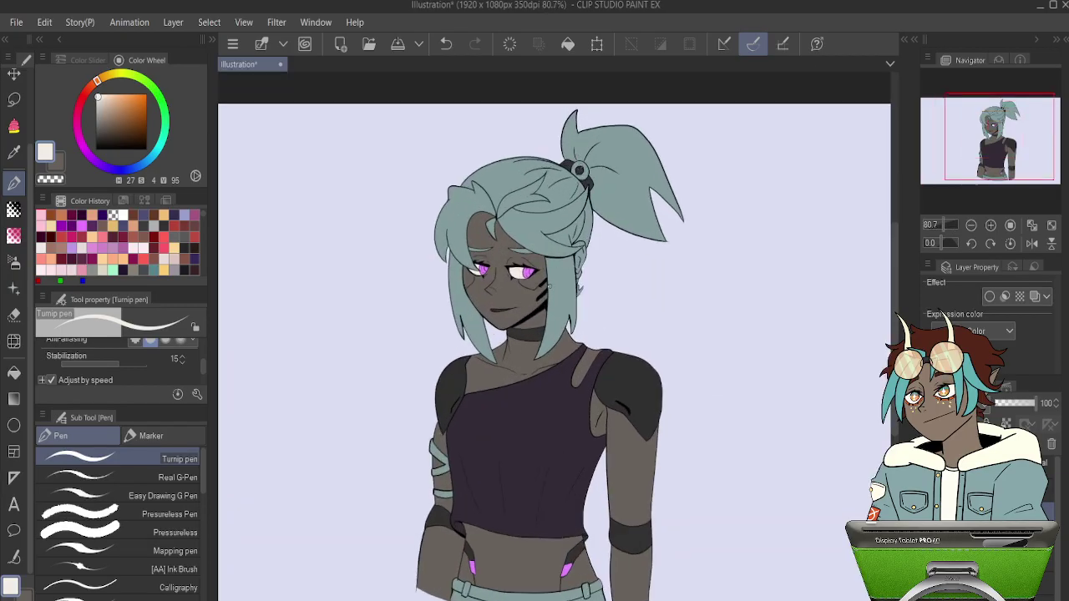
left_click(416, 449, "alt")
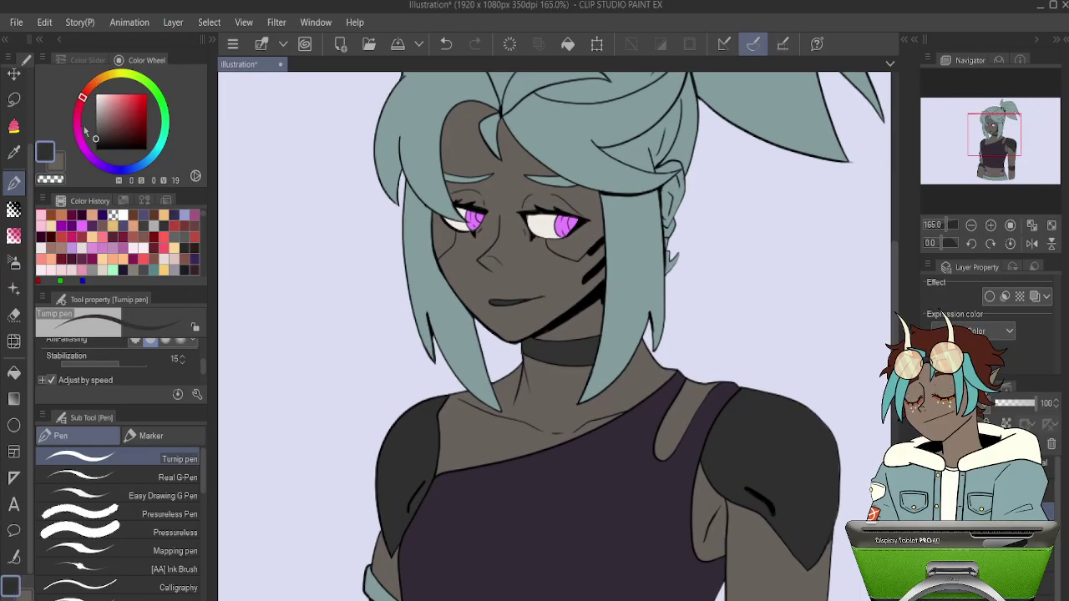
left_click(568, 504, "alt")
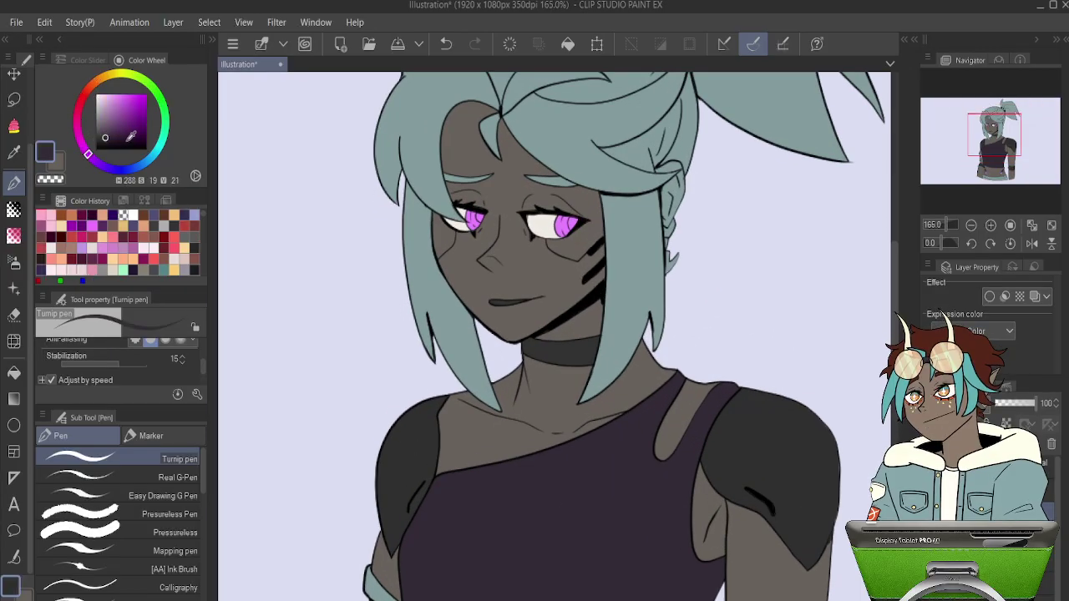
left_click(135, 138)
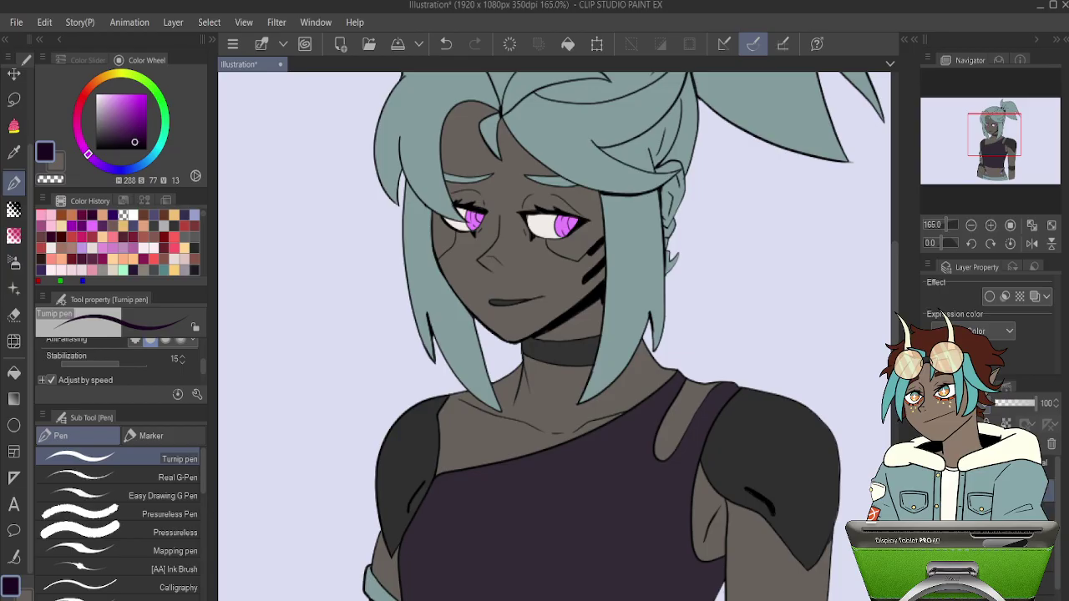
Fill the hair on the head, including the fringe, side locks and back sections, with the dark purple, leaving the forelock streak unfilled.
key("g")
left_click(421, 234)
left_click_drag(496, 202, 407, 361)
left_click(373, 244)
left_click(442, 208)
left_click(497, 291)
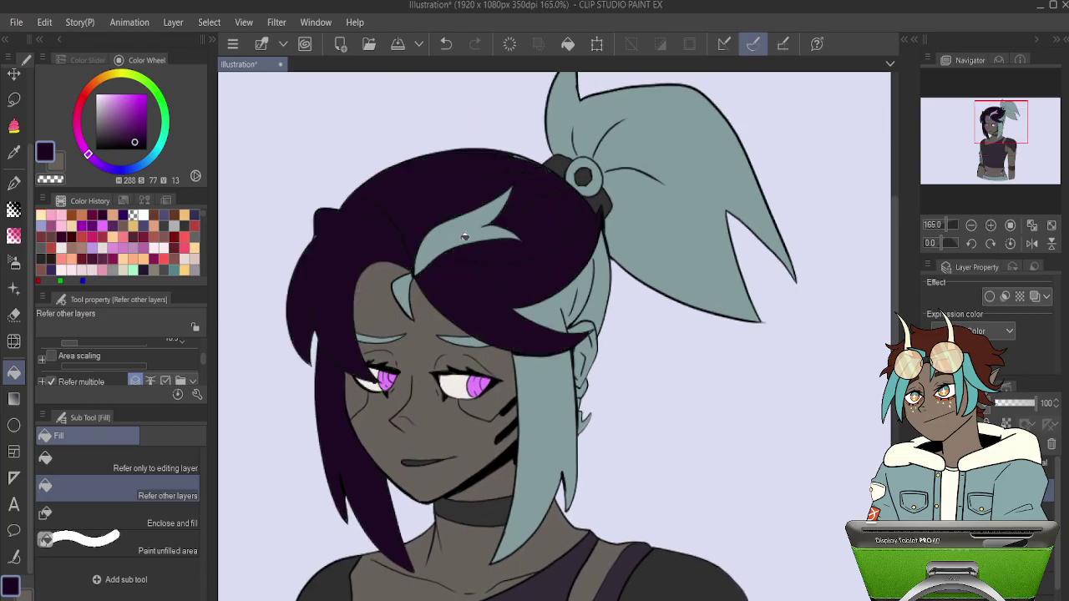
left_click(526, 376)
left_click(600, 299)
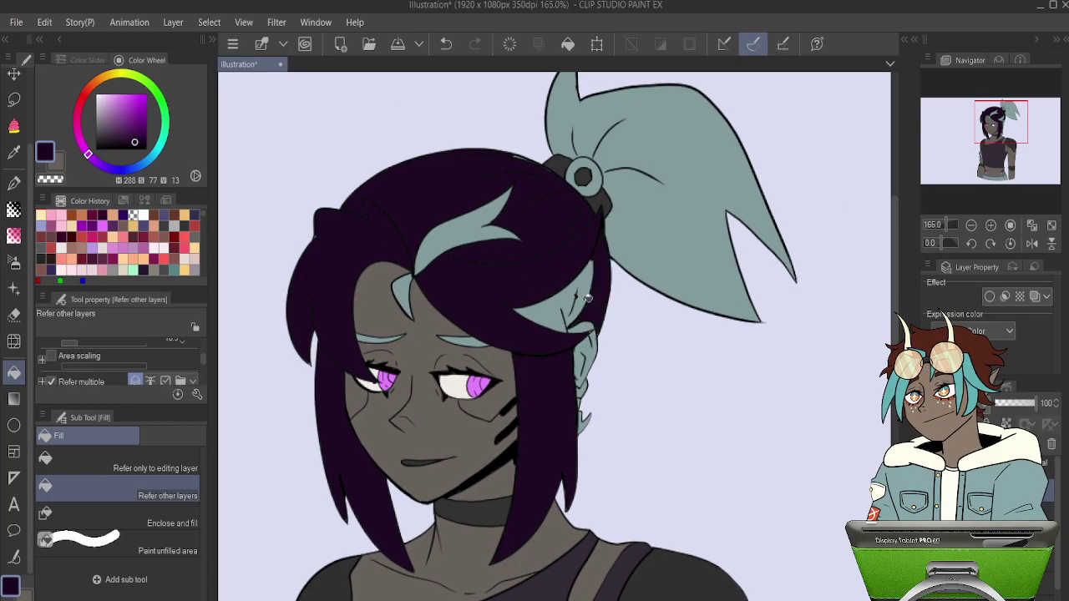
left_click(580, 297)
Fill both eyebrows and the ponytail with the same dark purple.
scroll(483, 299, "up", 2)
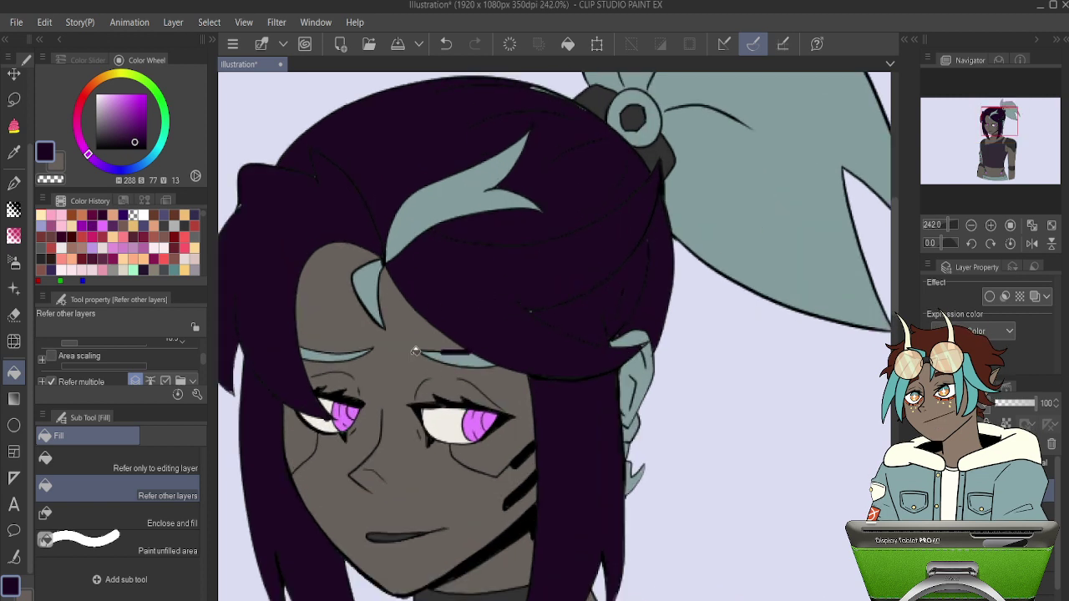
left_click(458, 355)
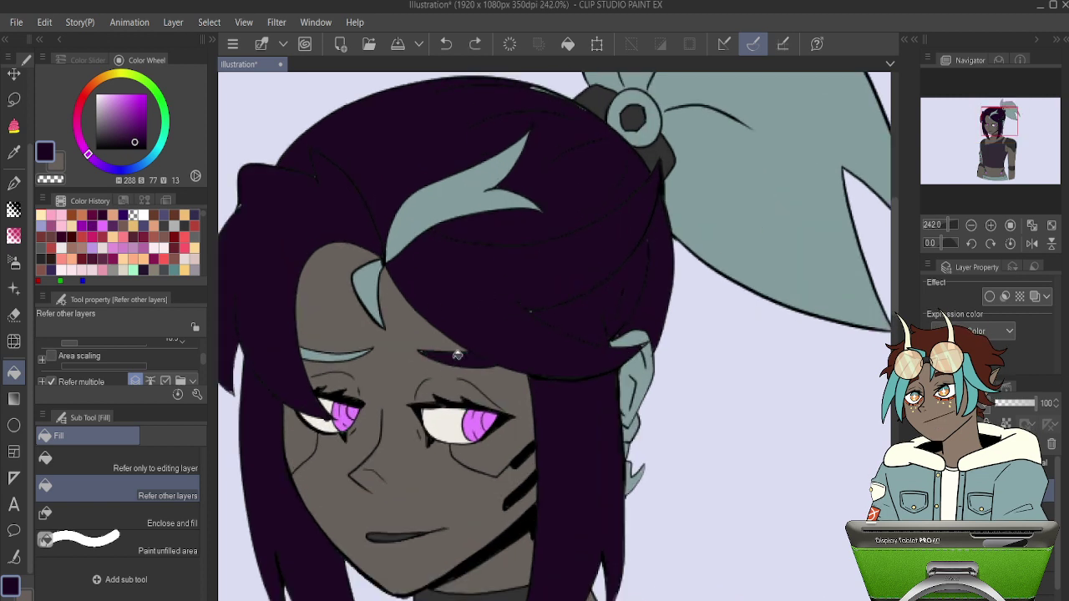
left_click(331, 348)
scroll(332, 347, "down", 3)
scroll(525, 232, "up", 2)
left_click(640, 248)
Paint over the unfilled slivers along the hair strands on the crown and above the ear with the Turnip pen.
scroll(616, 226, "down", 2)
scroll(615, 183, "up", 1)
scroll(456, 187, "up", 2)
scroll(456, 187, "up", 1)
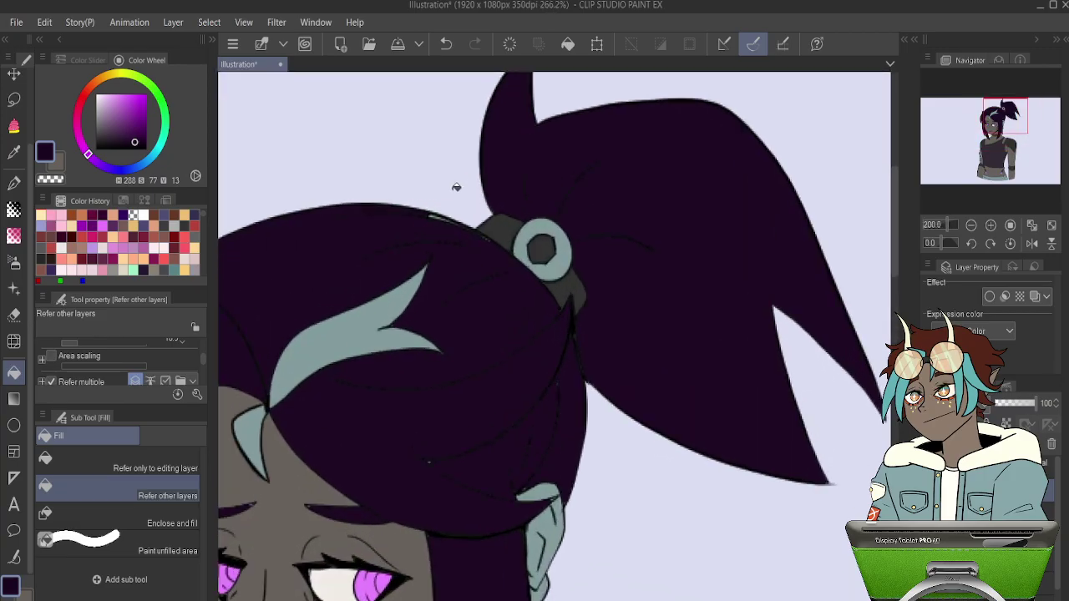
key("p")
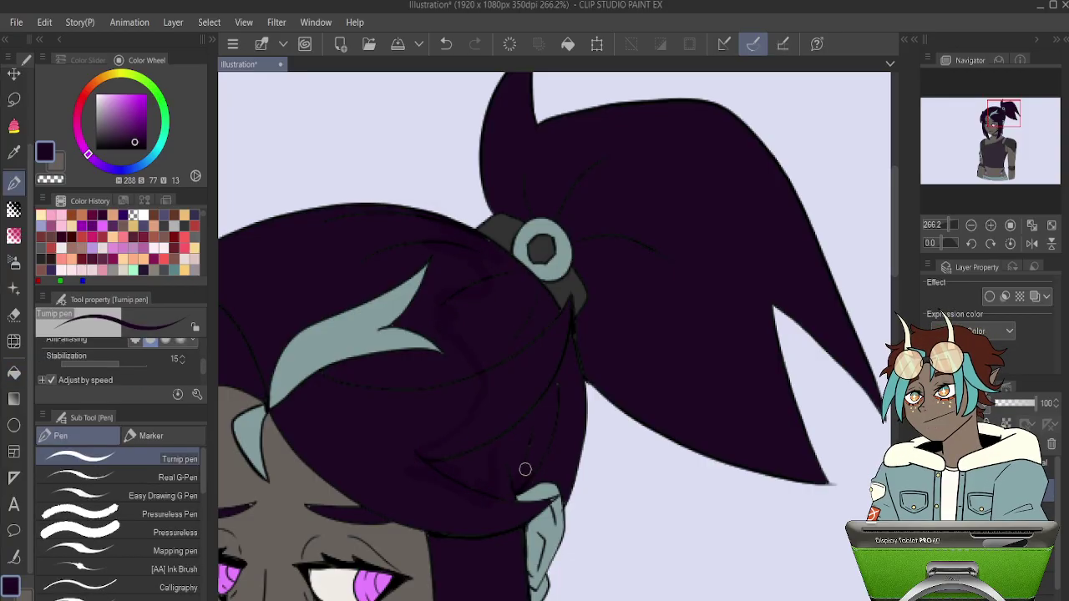
Touch up the remaining gaps in the fringe, the parting and the ponytail edges with the dark purple Turnip pen.
left_click_drag(424, 436, 506, 339)
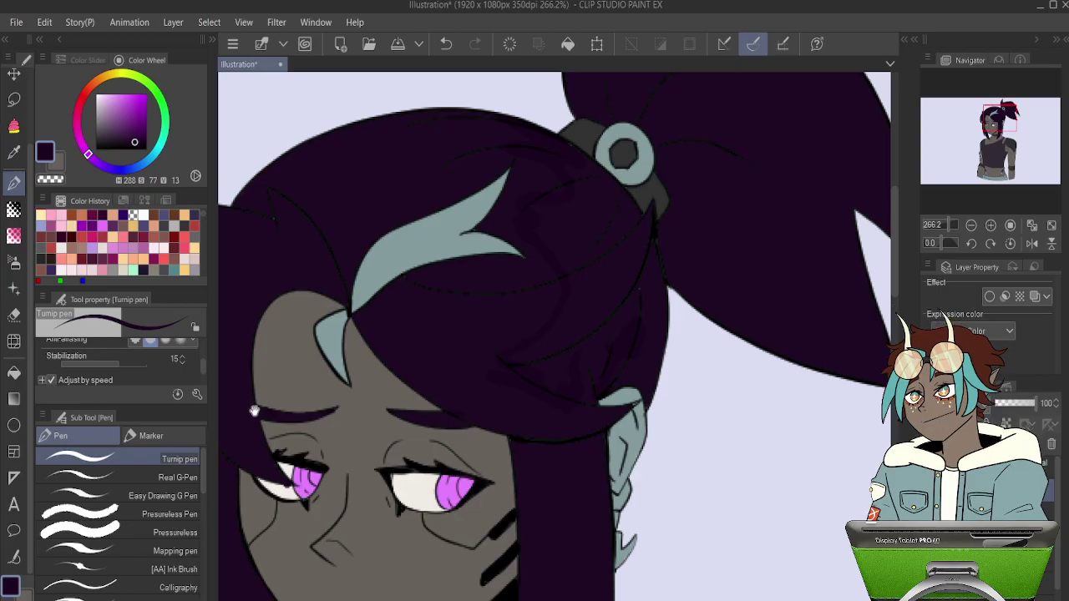
left_click_drag(239, 457, 325, 387)
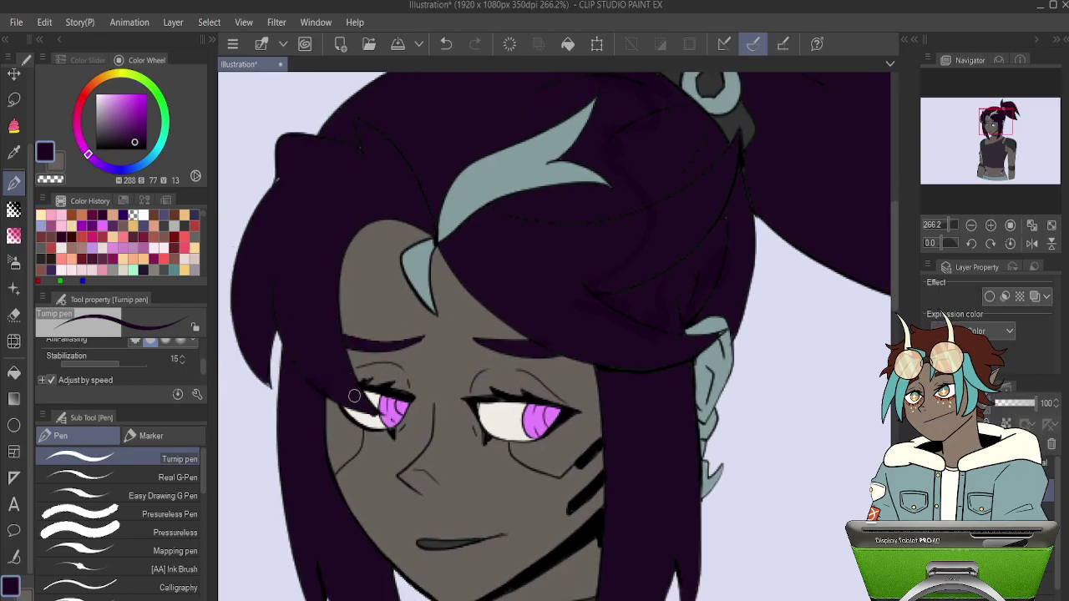
left_click_drag(363, 157, 339, 352)
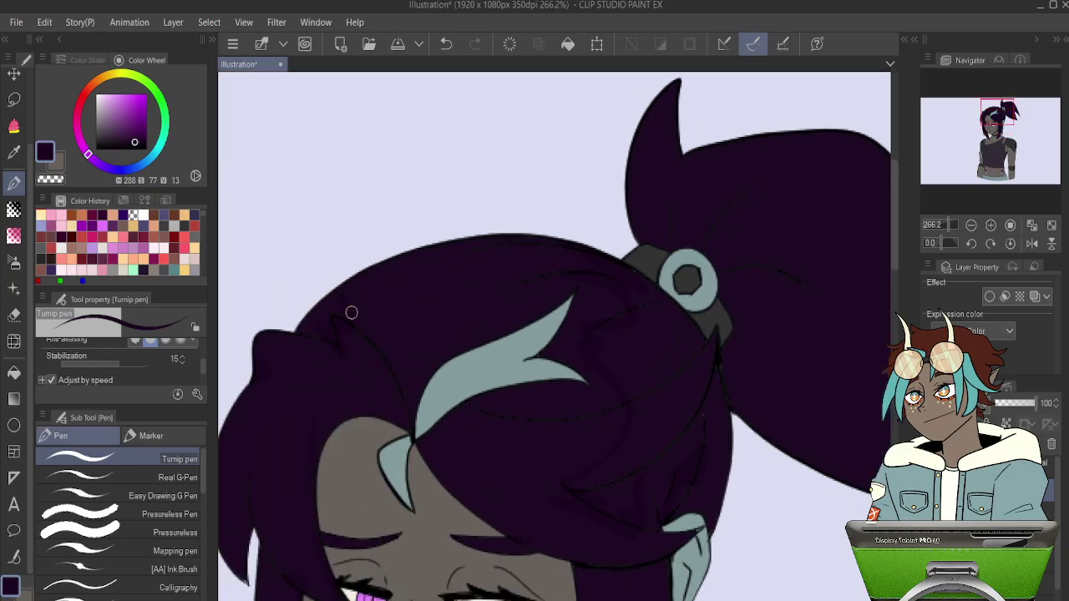
left_click_drag(587, 144, 396, 197)
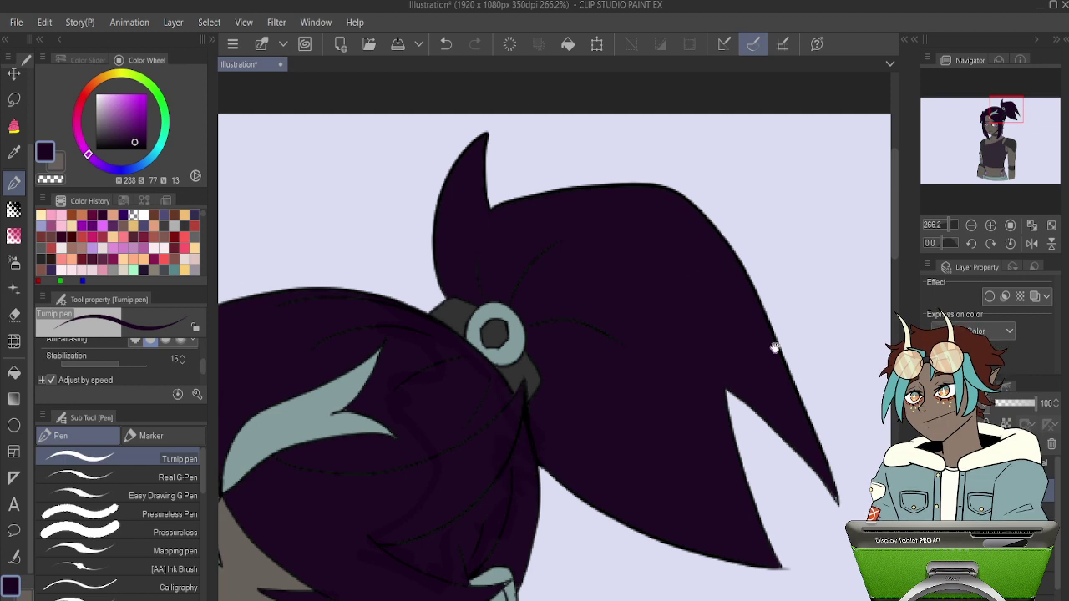
left_click_drag(772, 334, 676, 75)
left_click_drag(602, 229, 695, 79)
left_click_drag(551, 285, 738, 167)
left_click_drag(619, 260, 573, 377)
Sample the skin colour from the face, fill the ear with it, and touch up the ear's edges with the Turnip pen.
left_click(498, 294, "alt")
key("o")
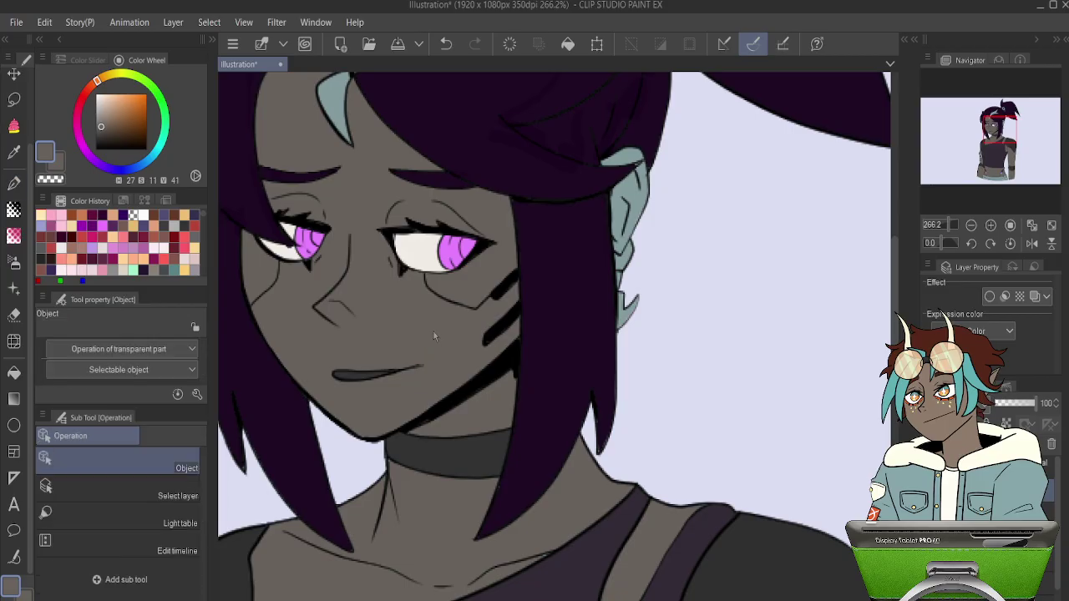
key("g")
left_click(626, 213)
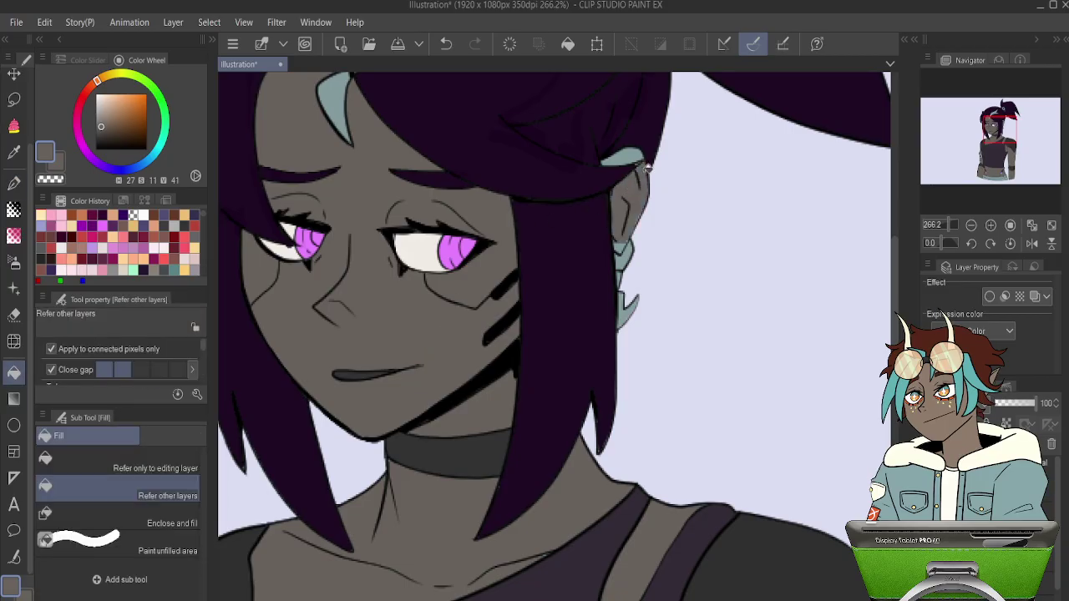
left_click(628, 158)
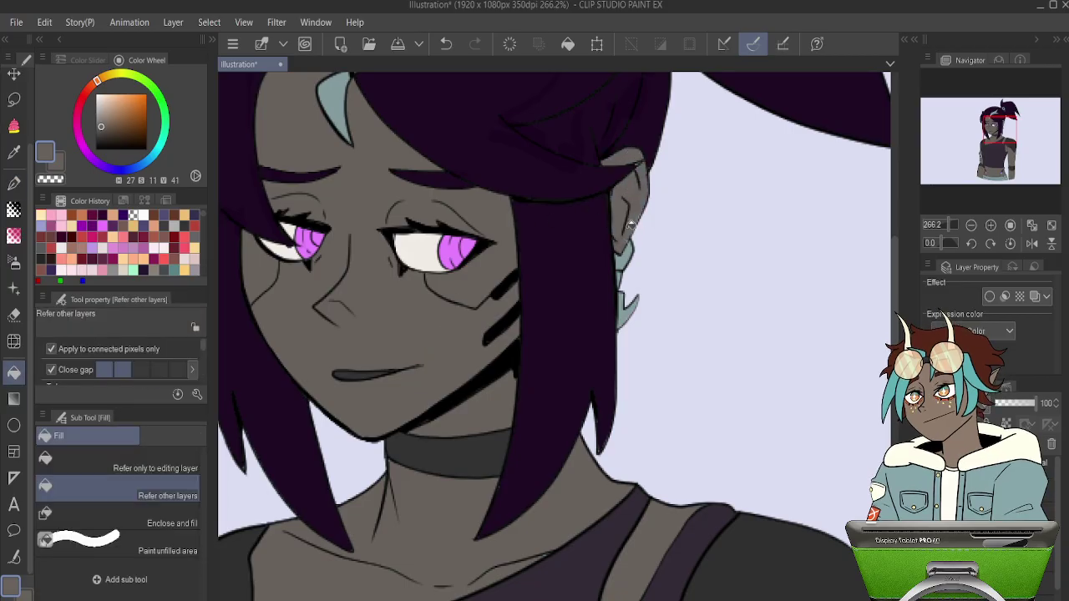
key("p")
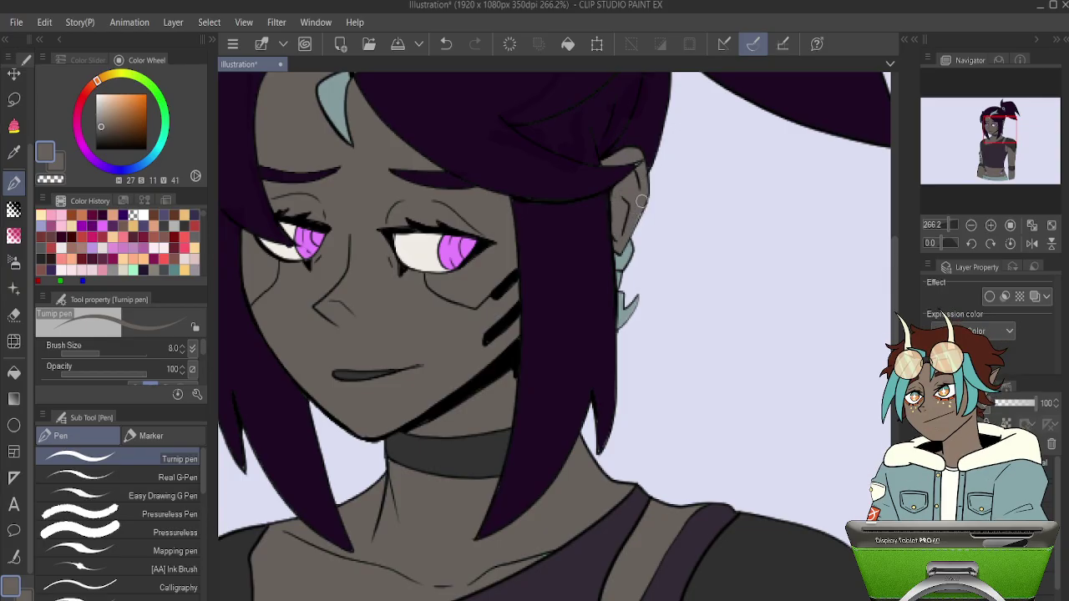
Sample the dark purple from the hair and touch up the lock crossing the ear with the Turnip pen.
left_click(587, 177, "alt")
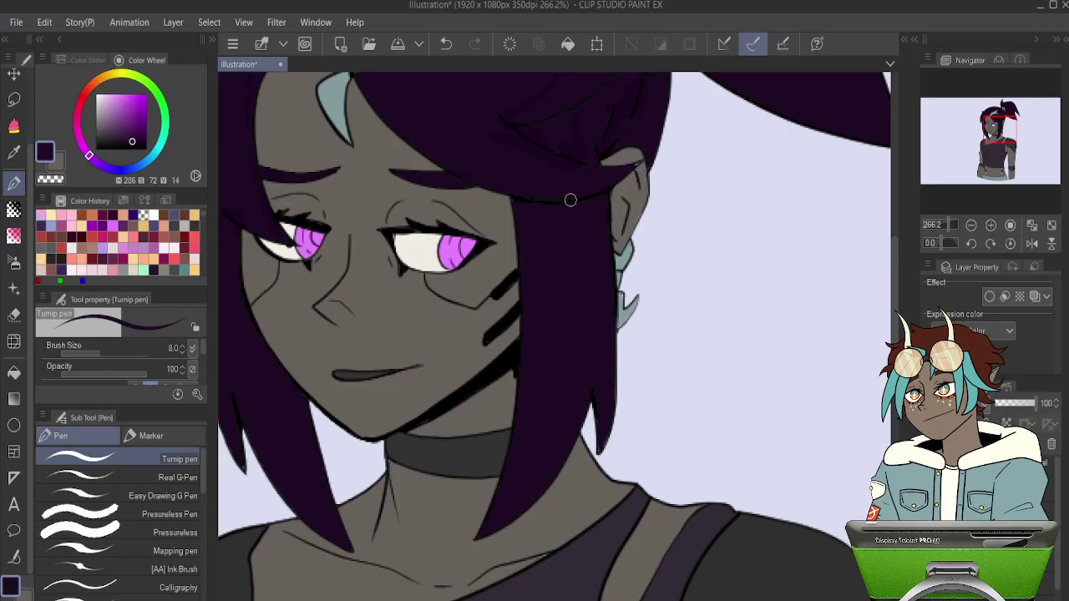
key("o")
key("p")
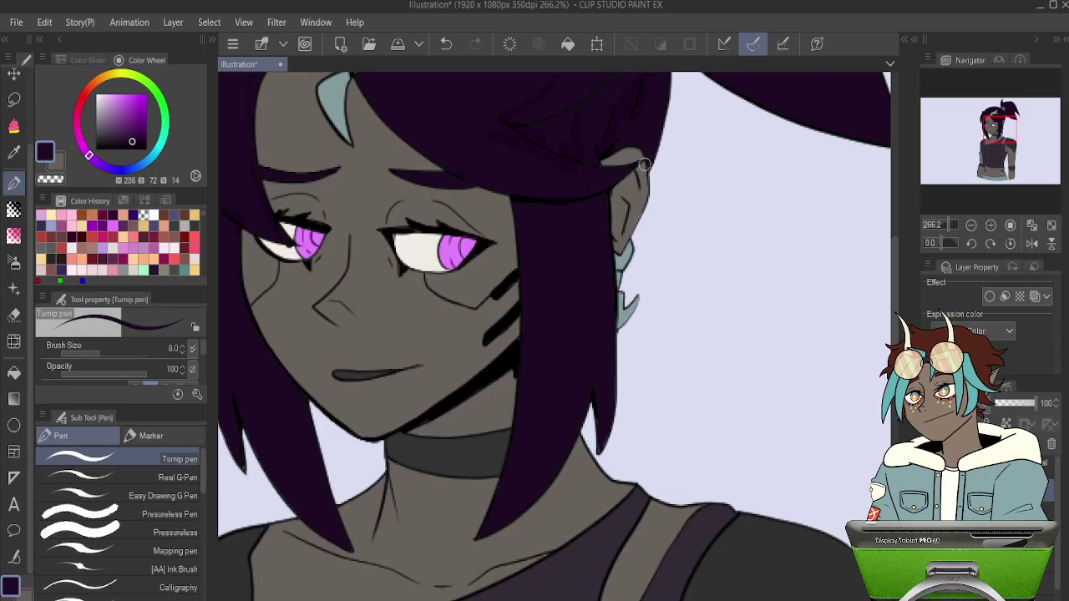
Sample the dark grey from the choker and paint the earrings below the ear with the Turnip pen.
left_click(485, 443, "alt")
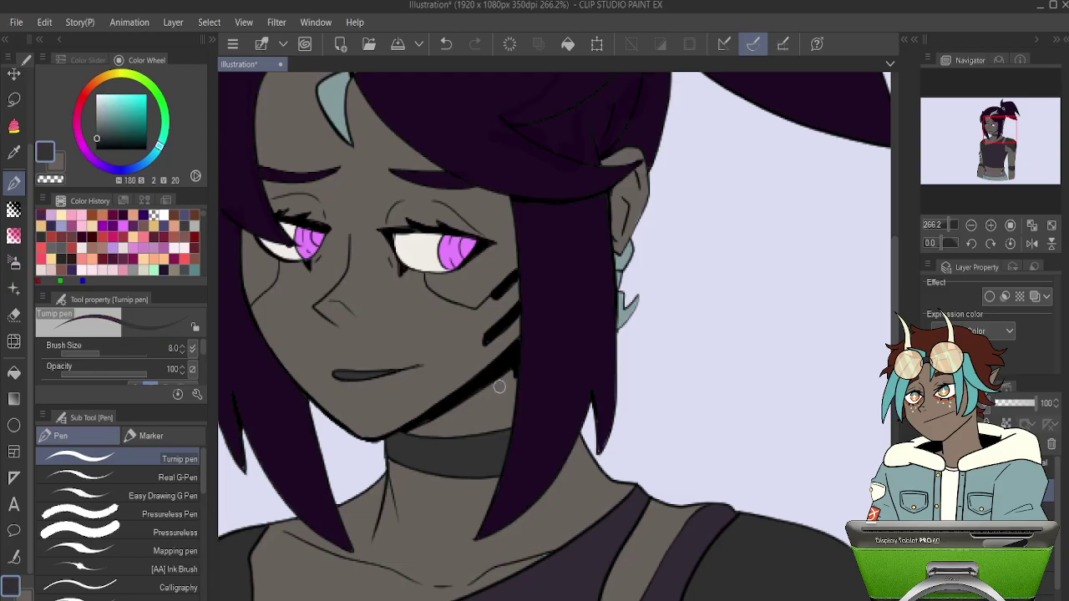
key("p")
key("o")
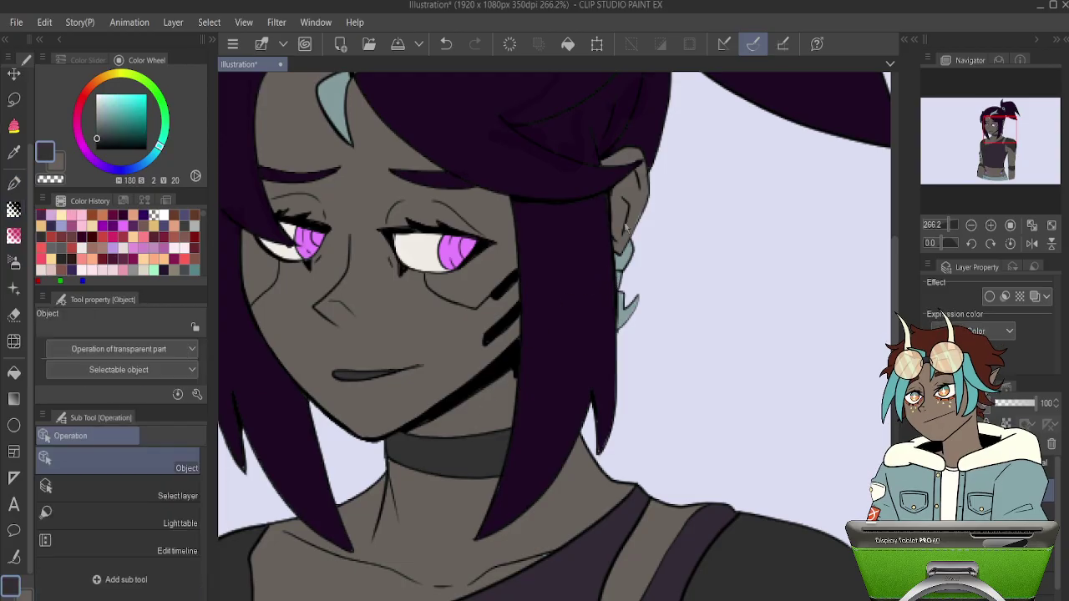
key("p")
mouse_move(637, 297)
left_mouse_down()
mouse_move(622, 329)
mouse_move(624, 277)
left_mouse_up()
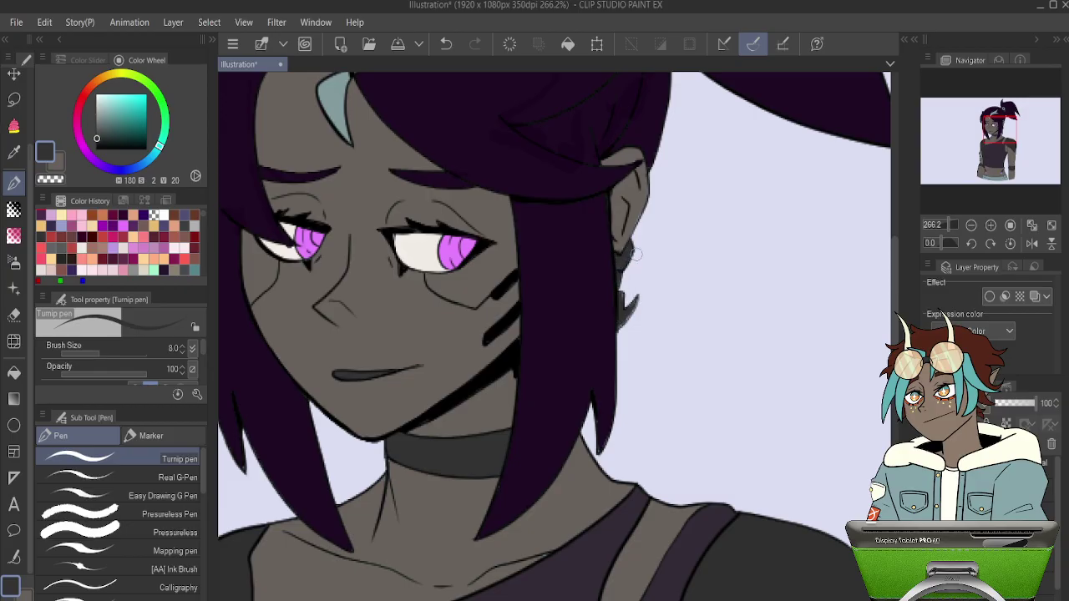
Fill the crossed wraps and the single strap on the upper arm with the dark grey, referring to other layers.
scroll(636, 254, "down", 8)
scroll(628, 307, "up", 2)
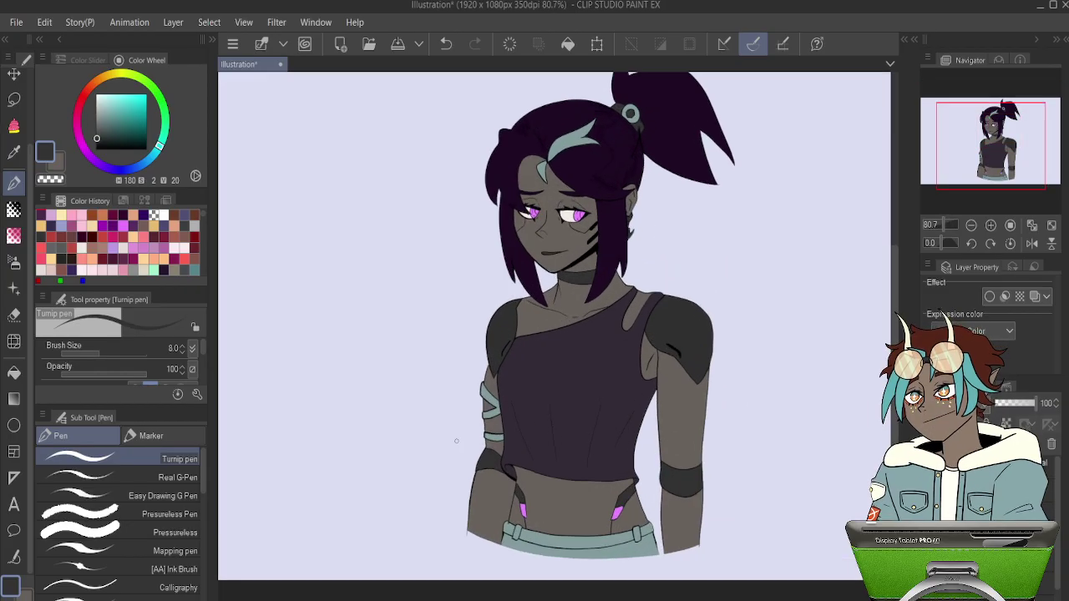
scroll(460, 443, "up", 3)
scroll(535, 368, "down", 2)
scroll(662, 177, "up", 1)
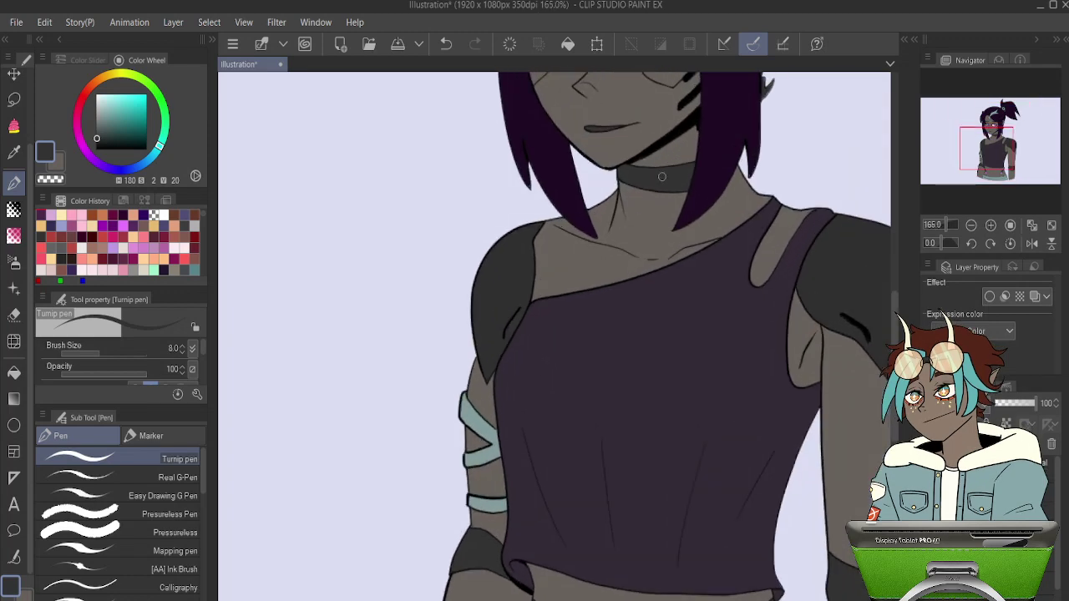
scroll(449, 512, "up", 1)
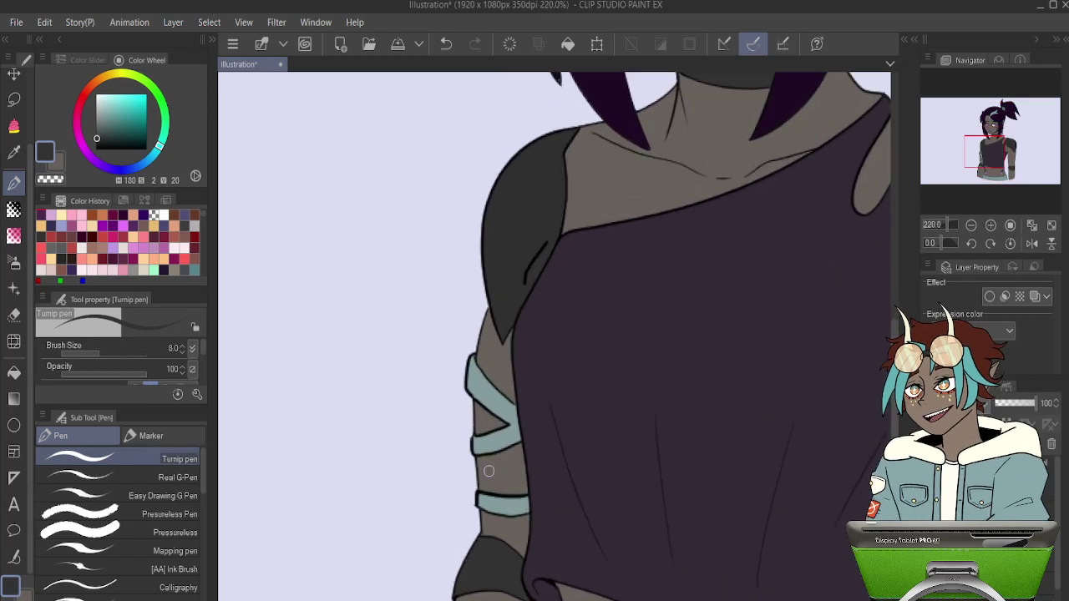
key("g")
left_click(513, 407)
left_click(517, 498)
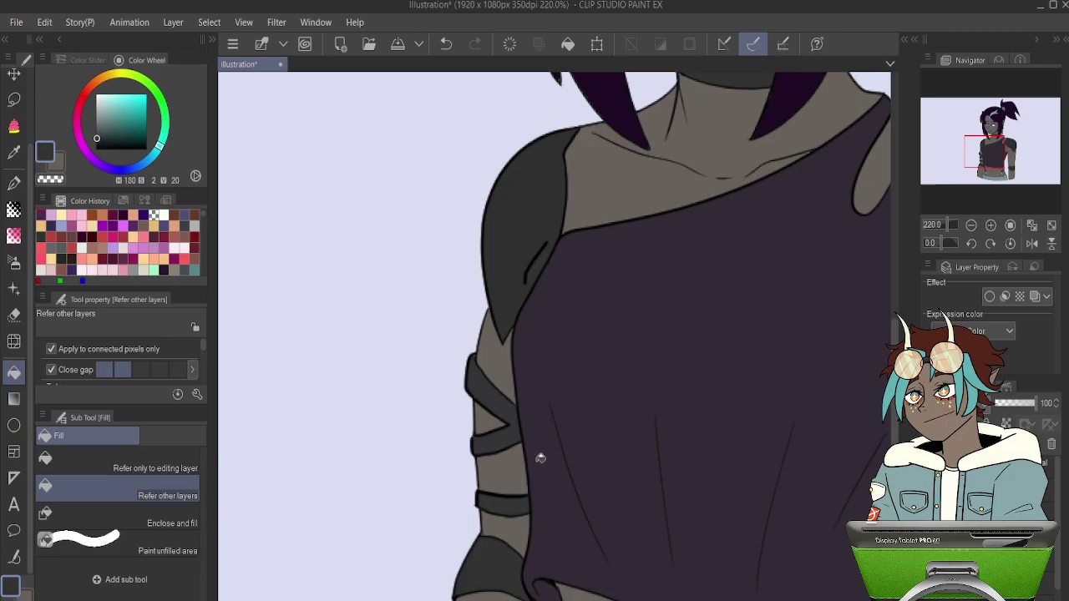
Sample the hair purple, darken it to a near-black (H 286, S 36, V 7), and fill the trousers and waistband.
scroll(535, 436, "down", 4)
scroll(523, 456, "up", 3)
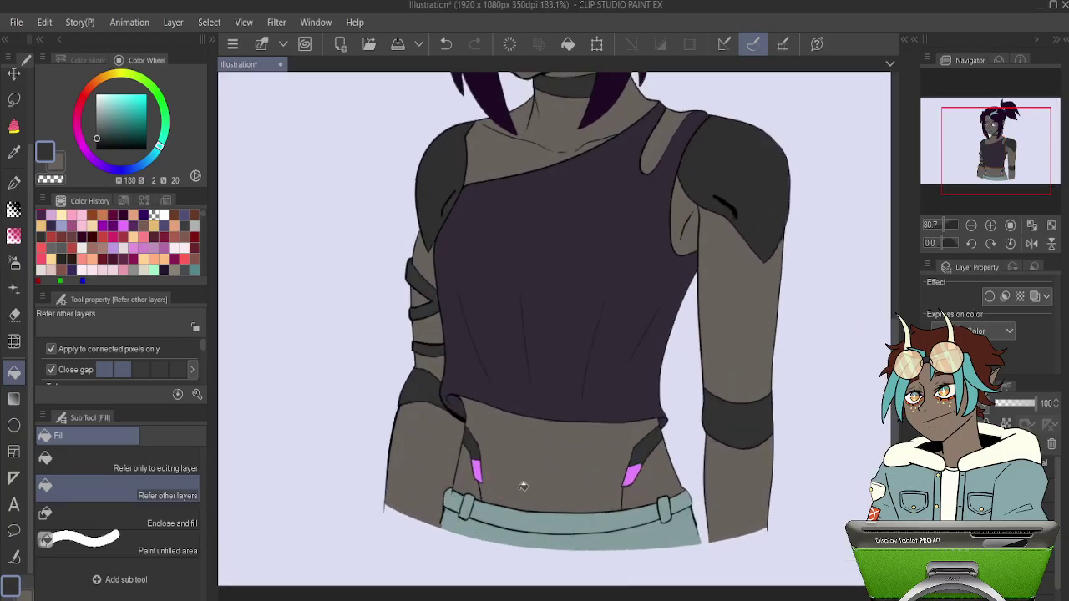
scroll(527, 451, "up", 1)
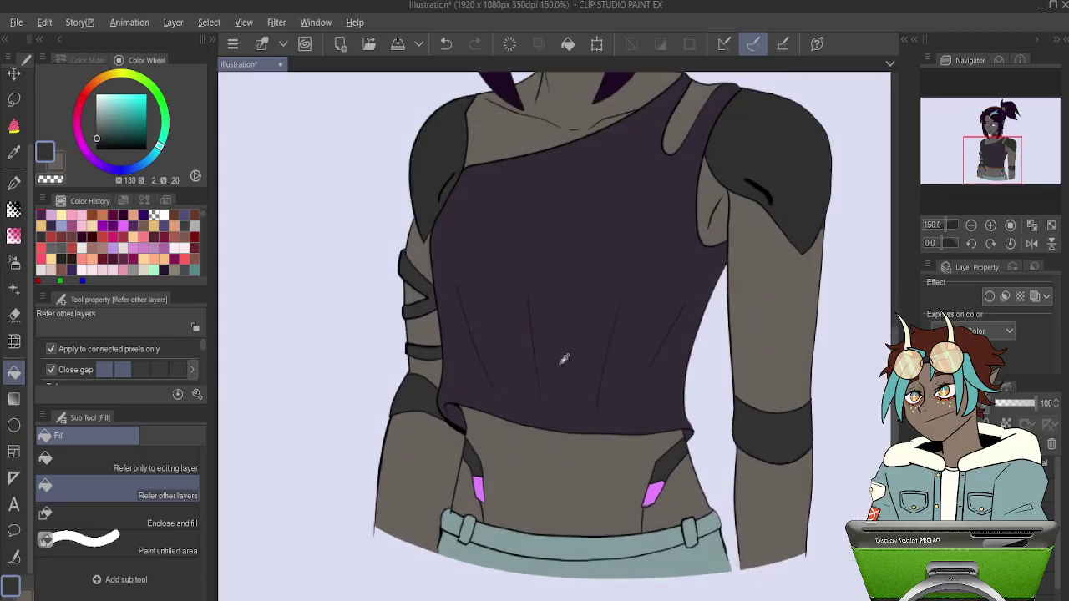
scroll(377, 224, "down", 1)
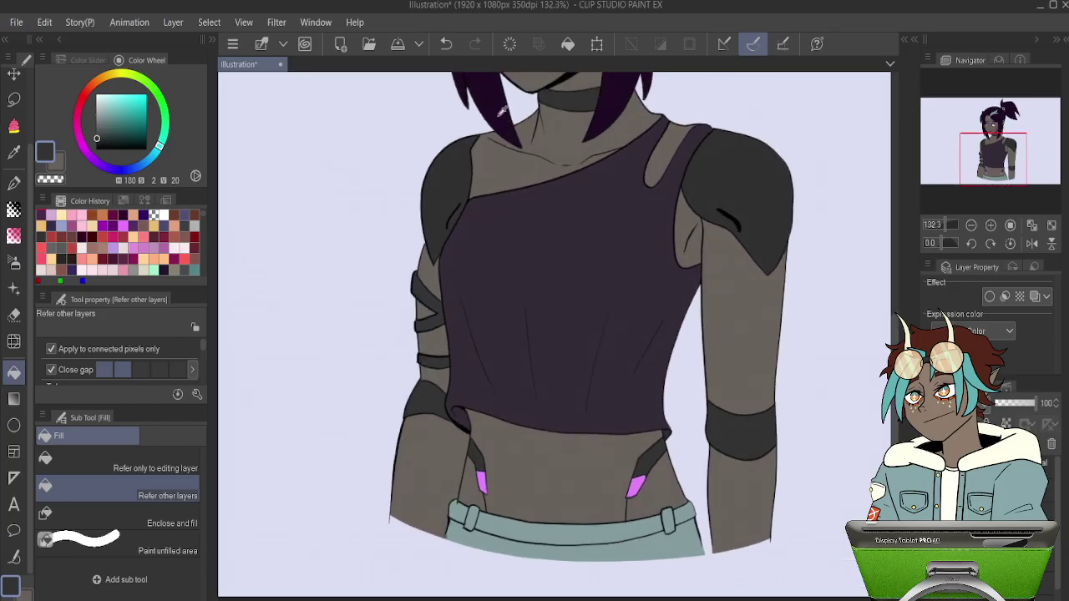
left_click(459, 111, "alt")
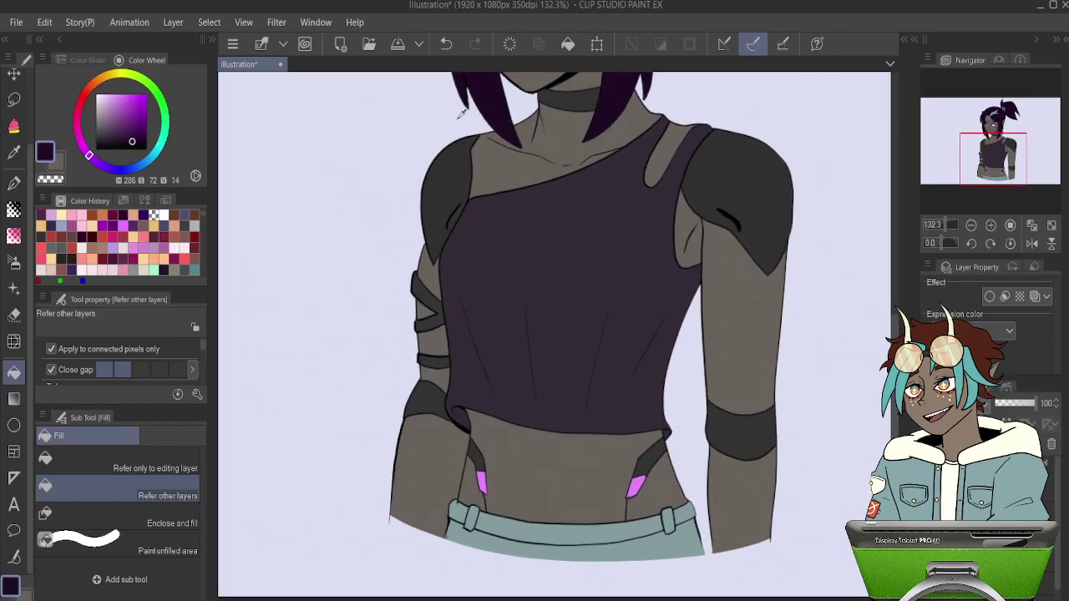
left_click(514, 540)
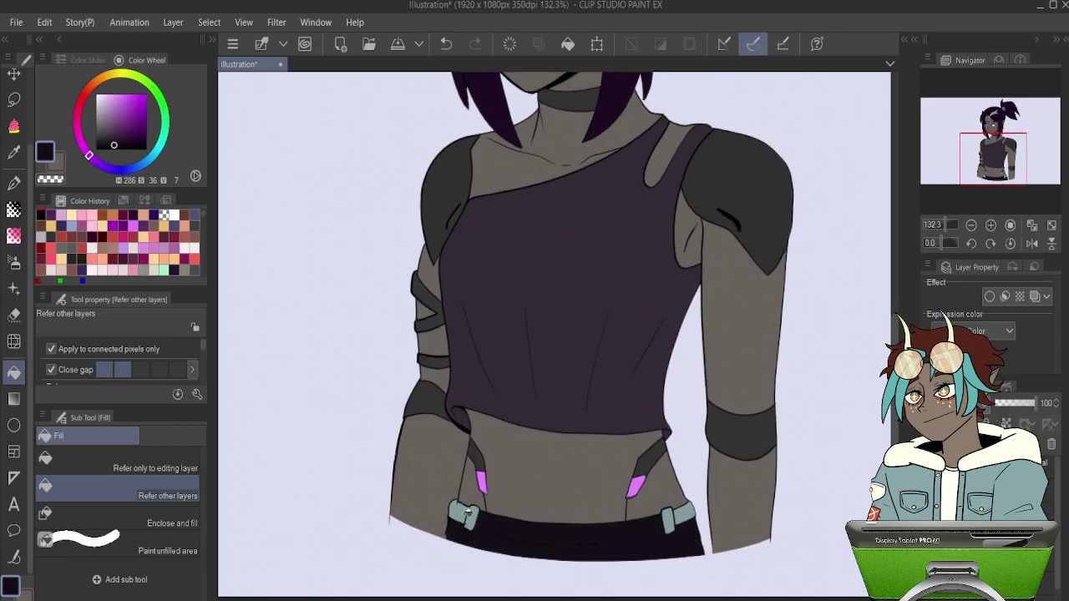
scroll(648, 493, "up", 2)
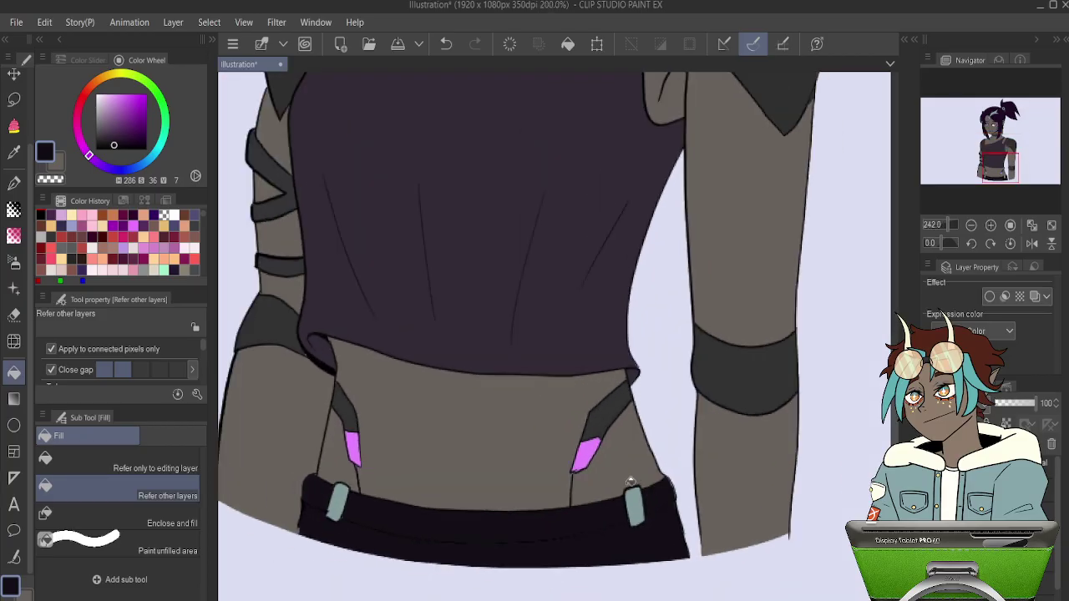
Fill both belt loops on the trousers' waistband with the near-black, referring to other layers.
scroll(399, 496, "up", 2)
left_click(332, 495)
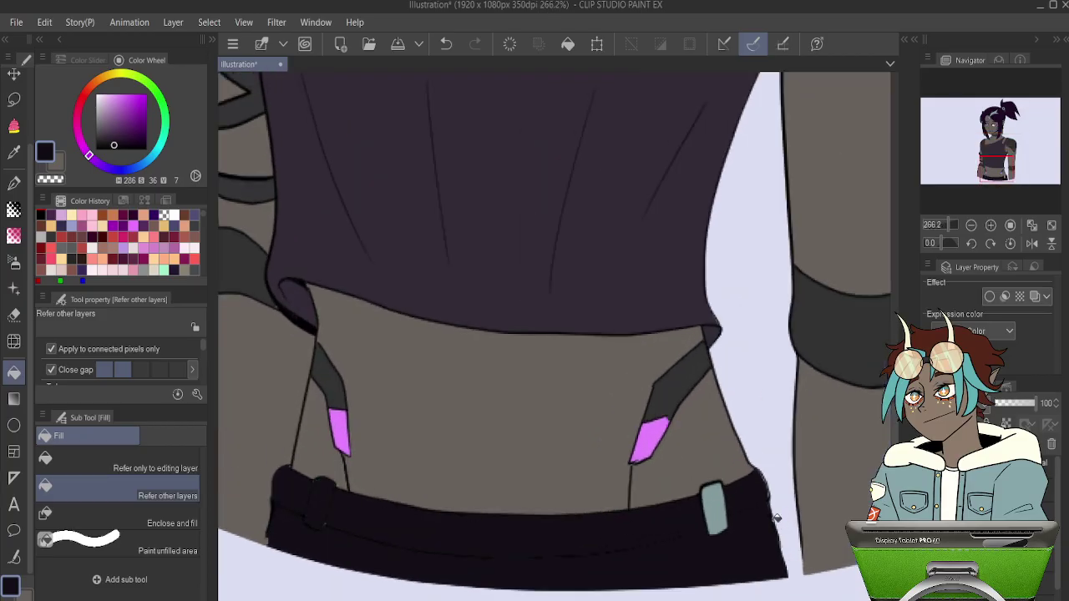
left_click(719, 507)
scroll(718, 502, "down", 5)
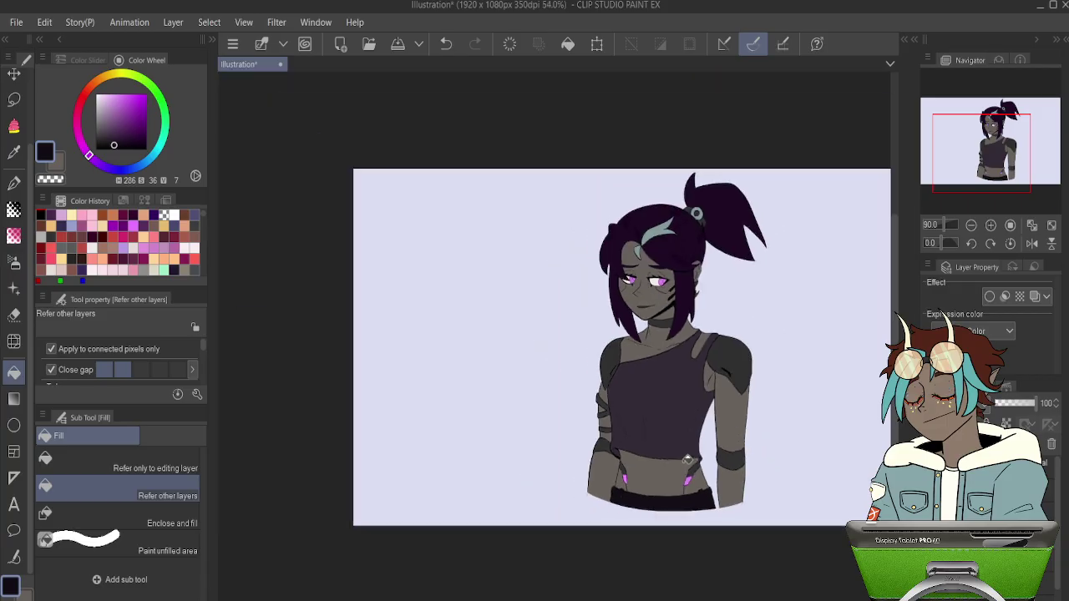
Sample the bright purple from the iris and fill the flame-shaped hair streak and the small lock on the forehead.
scroll(718, 438, "up", 2)
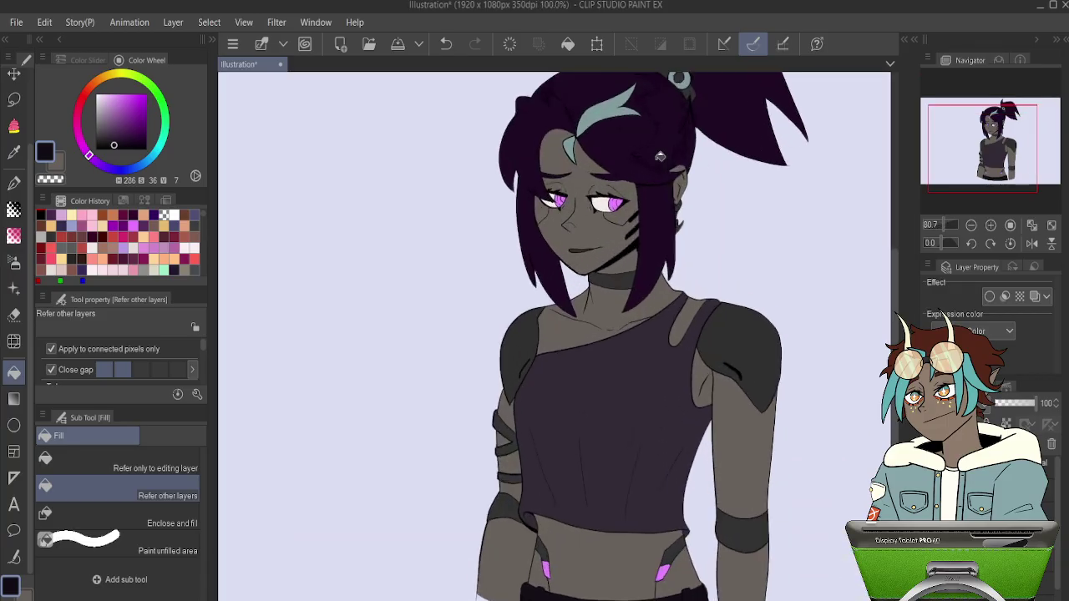
scroll(583, 331, "up", 3)
scroll(583, 332, "up", 3)
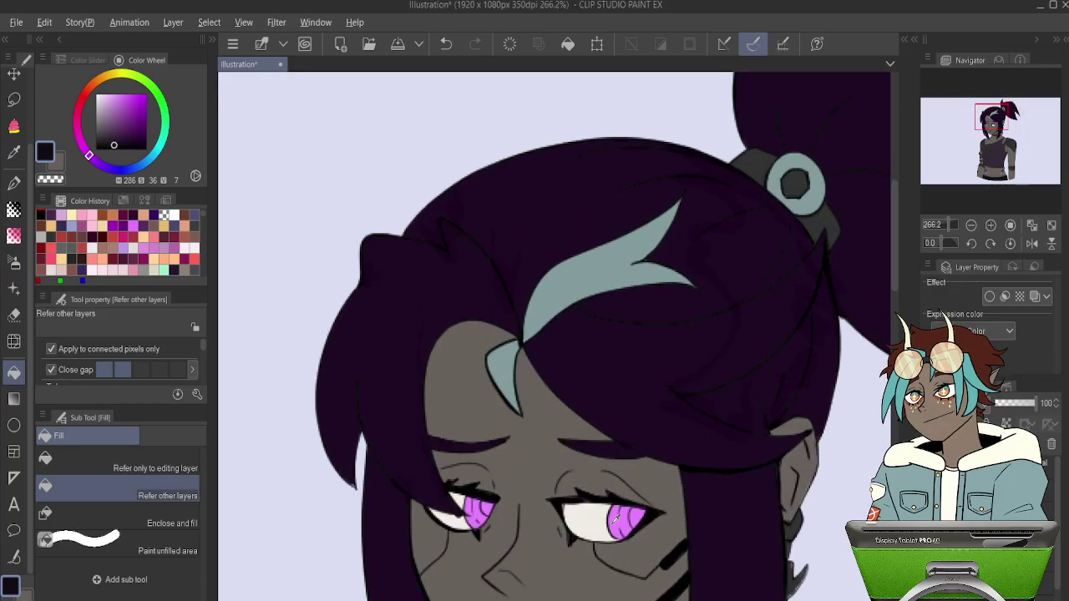
left_click(618, 518, "alt")
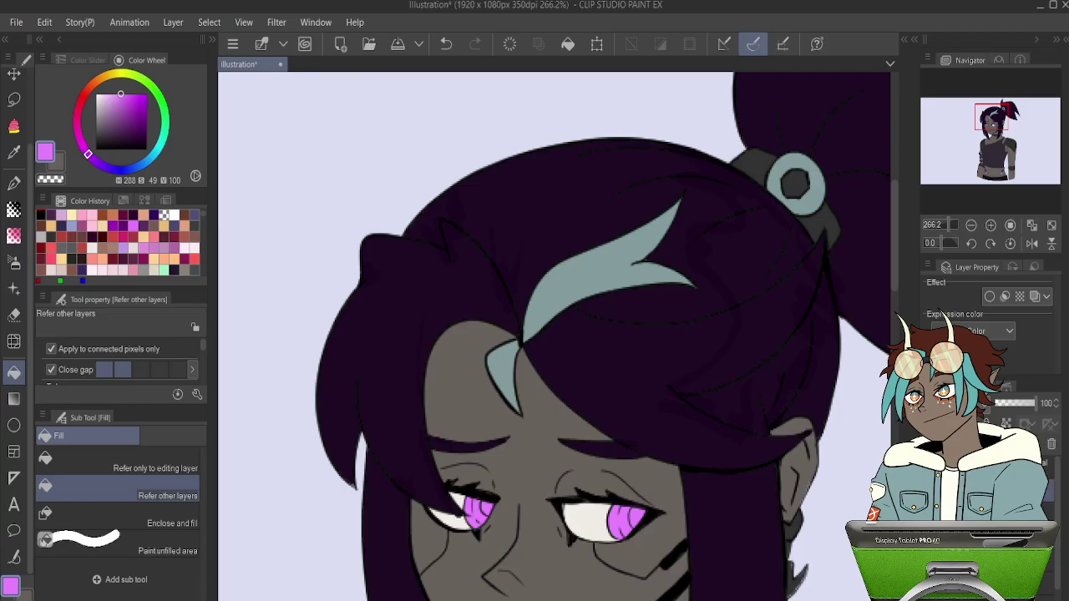
left_click(567, 285)
left_click(513, 351)
scroll(513, 351, "down", 5)
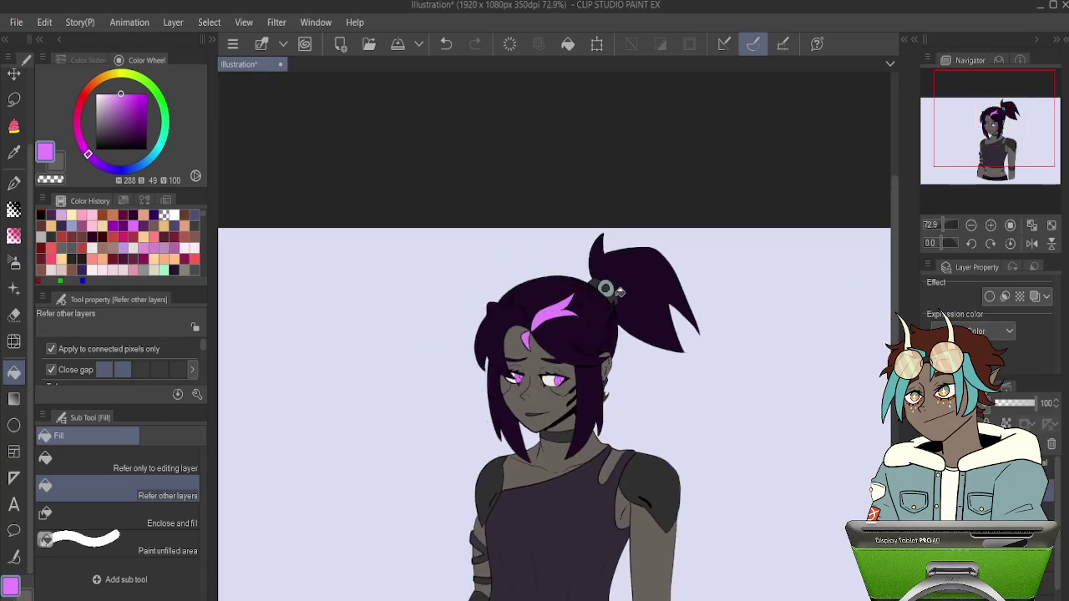
Sample the hair tie's dark grey, lighten it to a mid grey (H 180, S 1, V 62), and try it on the hair tie's ring.
scroll(620, 297, "up", 4)
left_click(583, 266, "alt")
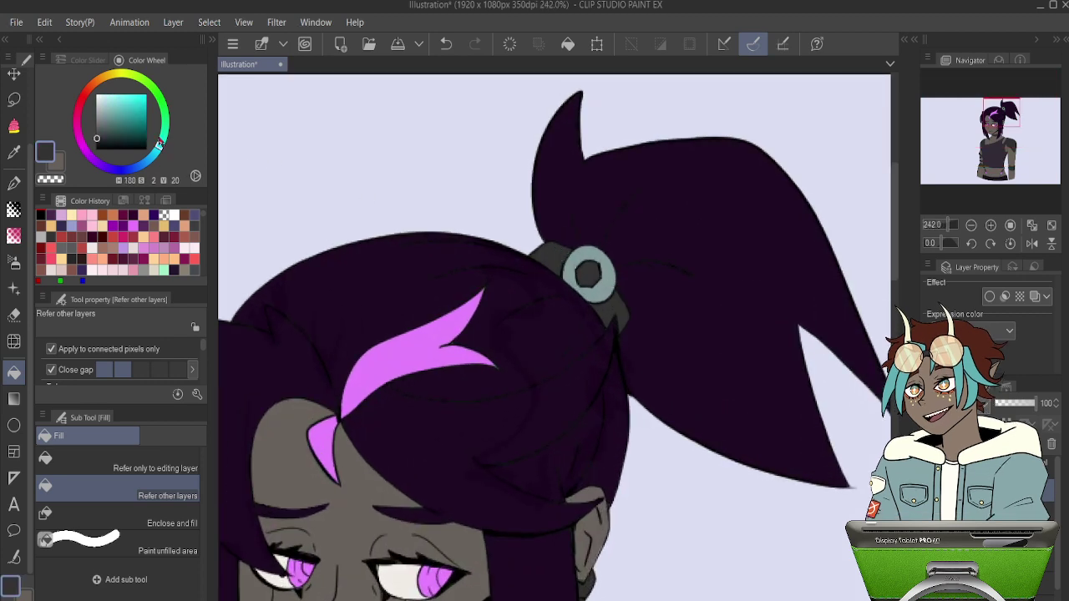
left_click(98, 109)
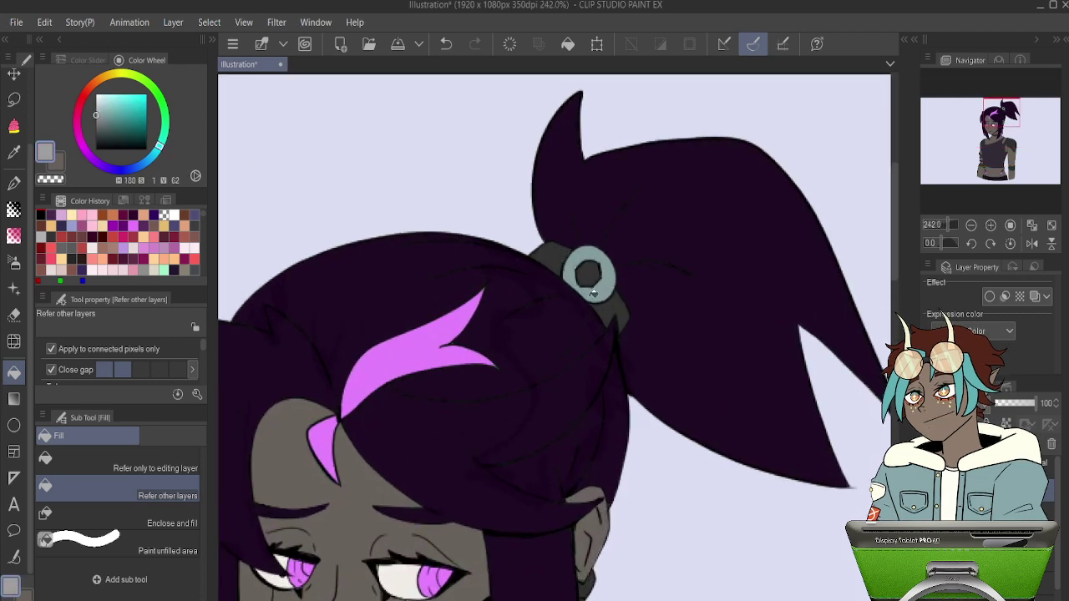
scroll(582, 260, "down", 7)
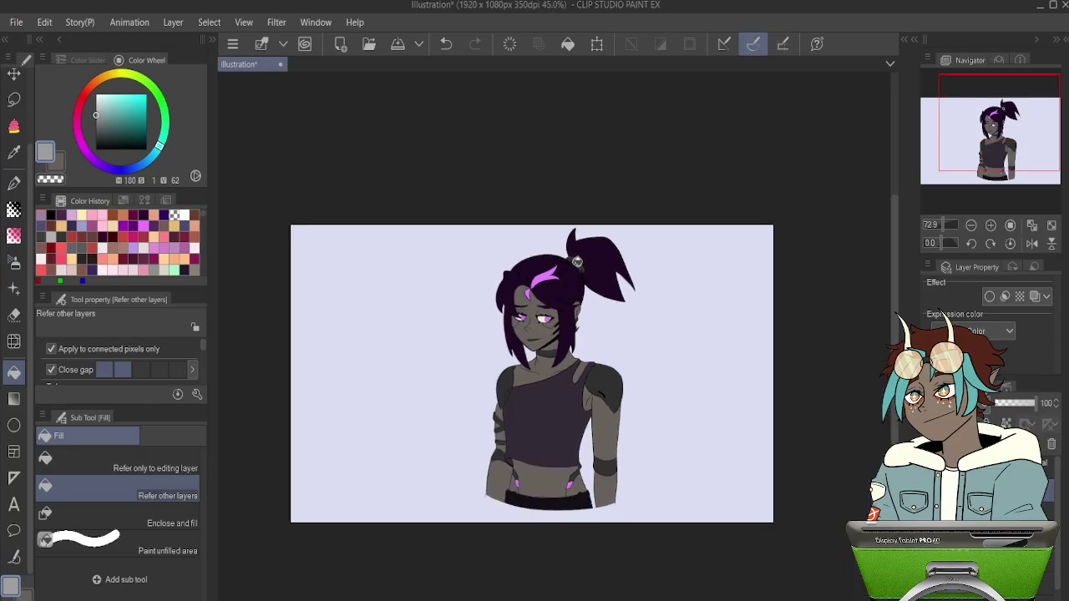
scroll(559, 403, "up", 4)
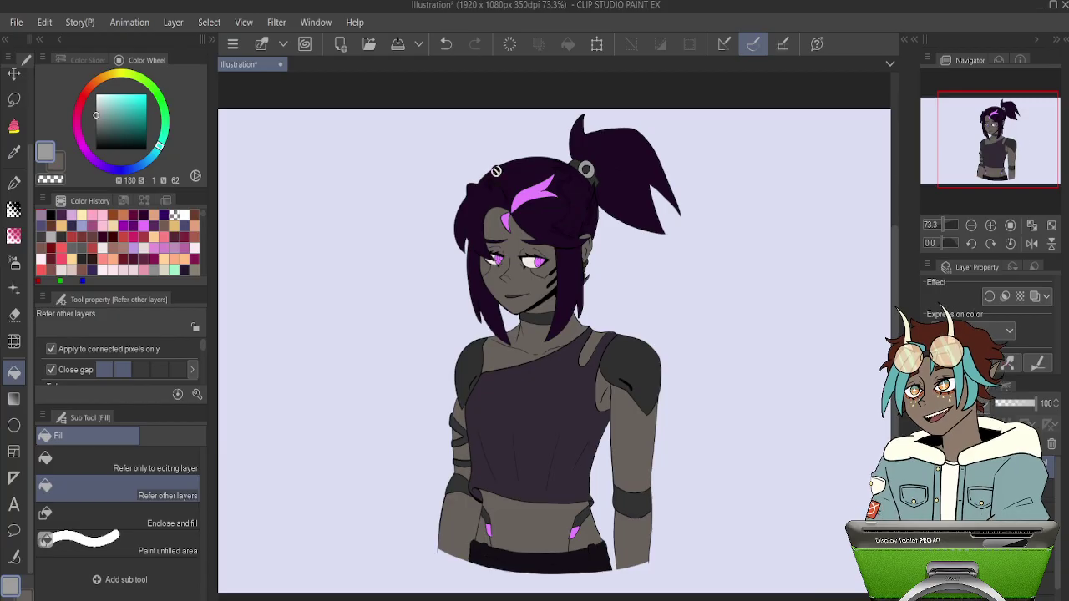
Sample the dark hair purple, refill the small forehead lock with it, and touch up its tip with the Turnip pen.
scroll(559, 172, "up", 7)
left_click(488, 195, "alt")
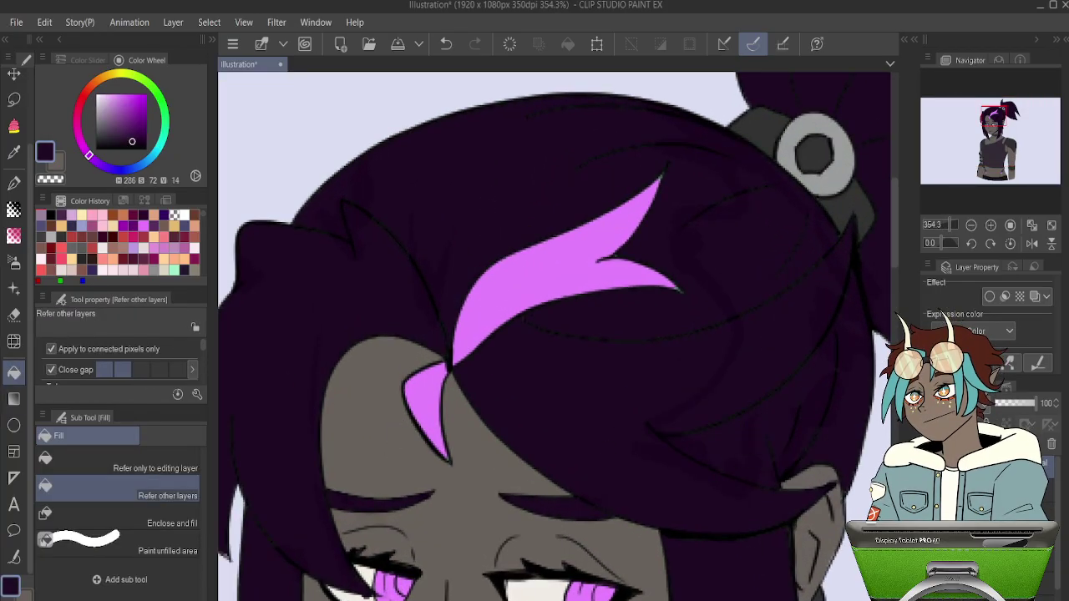
left_click(1044, 491)
left_click(424, 388)
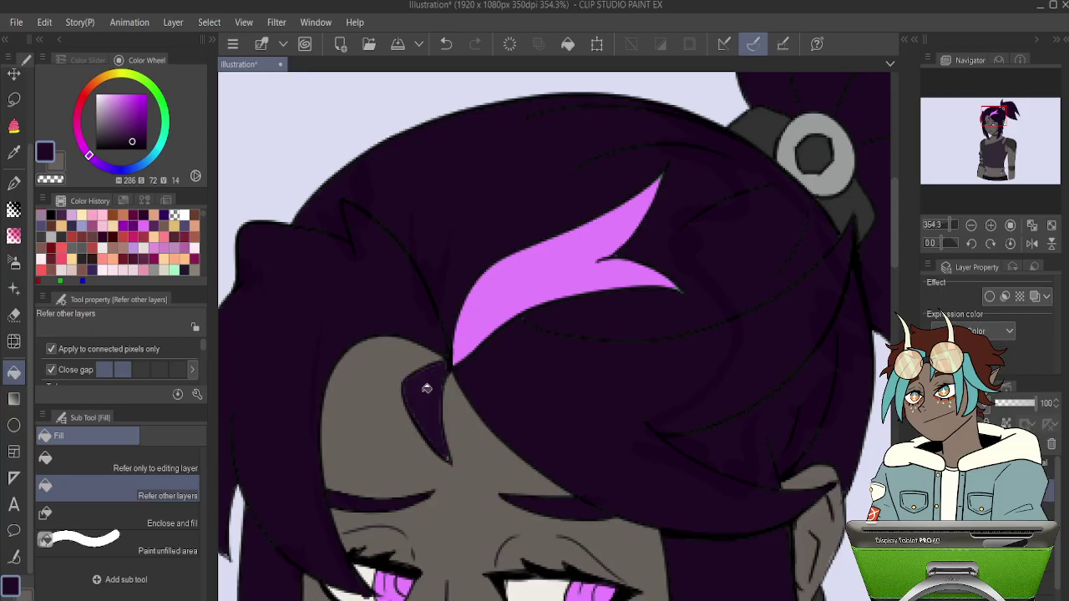
key("ctrl+z")
left_click(430, 391)
key("p")
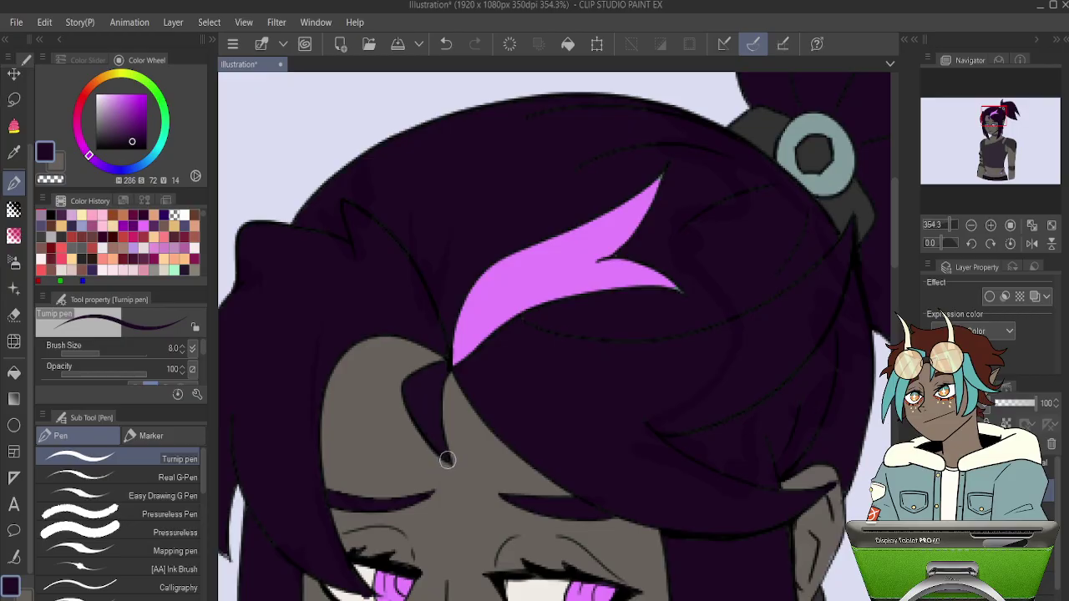
scroll(428, 383, "down", 1)
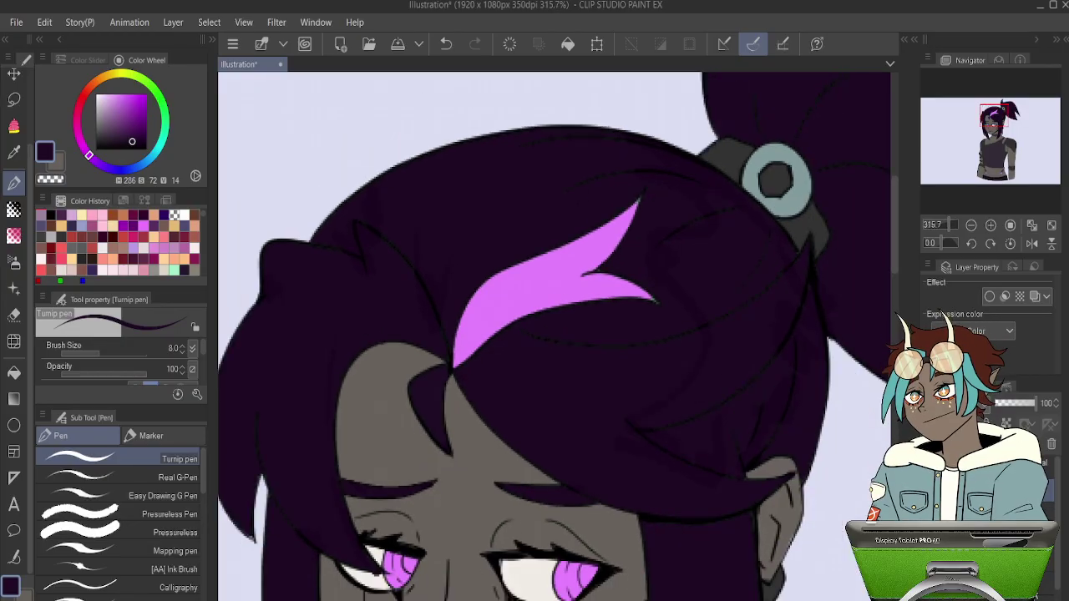
key("ctrl+z")
key("ctrl+y")
Try shading an upper eyelid in dark purple with the とろドット brush at size 12, and undo the stroke.
scroll(528, 414, "down", 3)
scroll(500, 519, "up", 6)
scroll(499, 520, "up", 5)
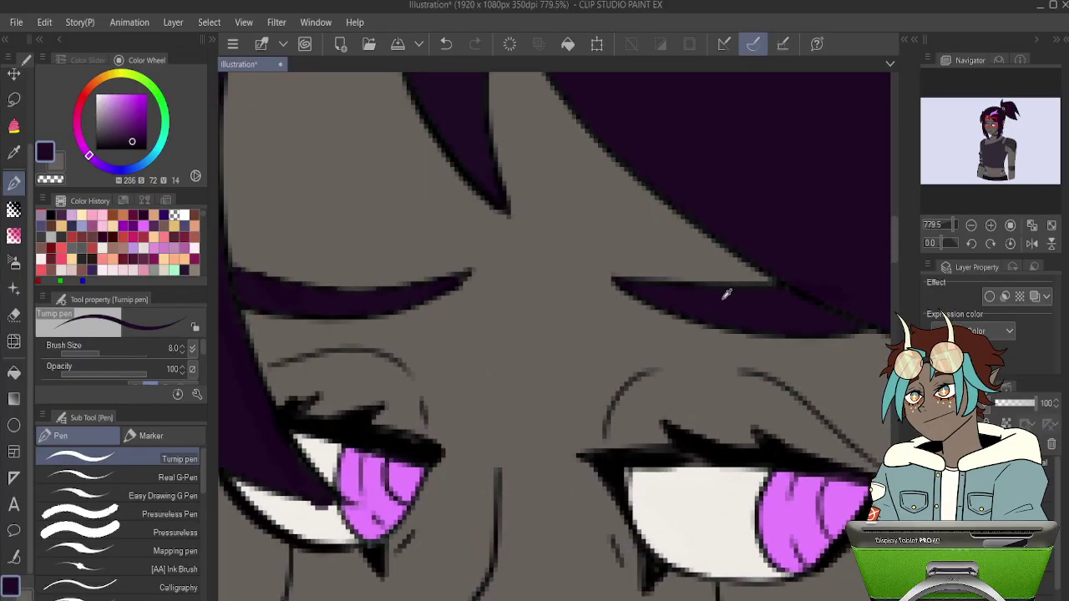
key("b")
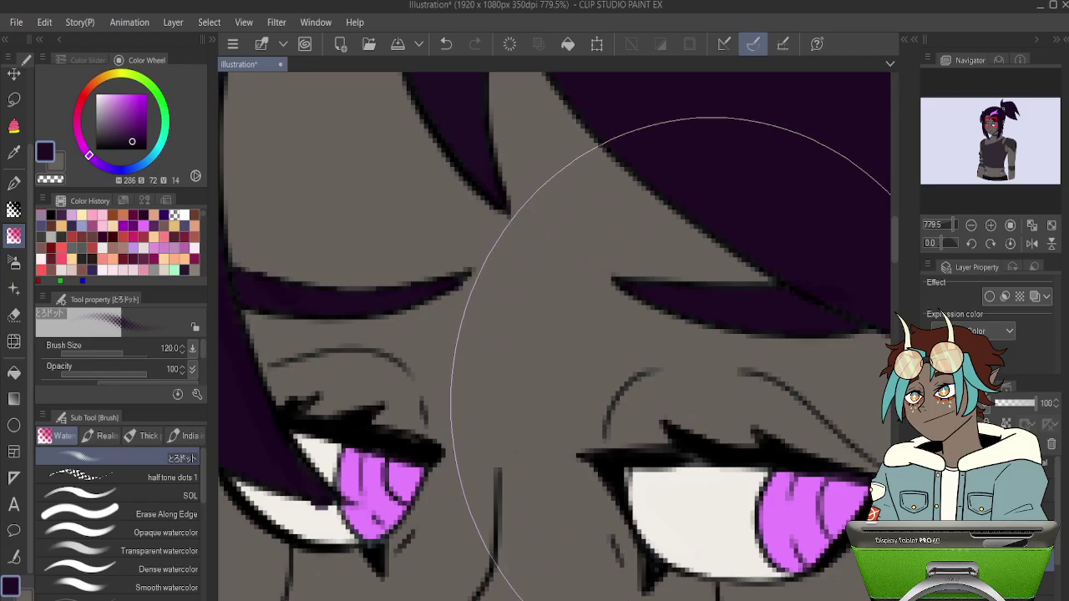
key("bracketleft")
key("bracketleft")
key("bracketleft")
key("bracketleft")
key("bracketleft")
key("bracketleft")
key("bracketleft")
key("bracketleft")
key("bracketleft")
key("bracketleft")
key("bracketleft")
key("bracketleft")
mouse_move(276, 391)
left_mouse_down()
mouse_move(387, 375)
mouse_move(401, 407)
mouse_move(388, 379)
mouse_move(401, 342)
left_mouse_up()
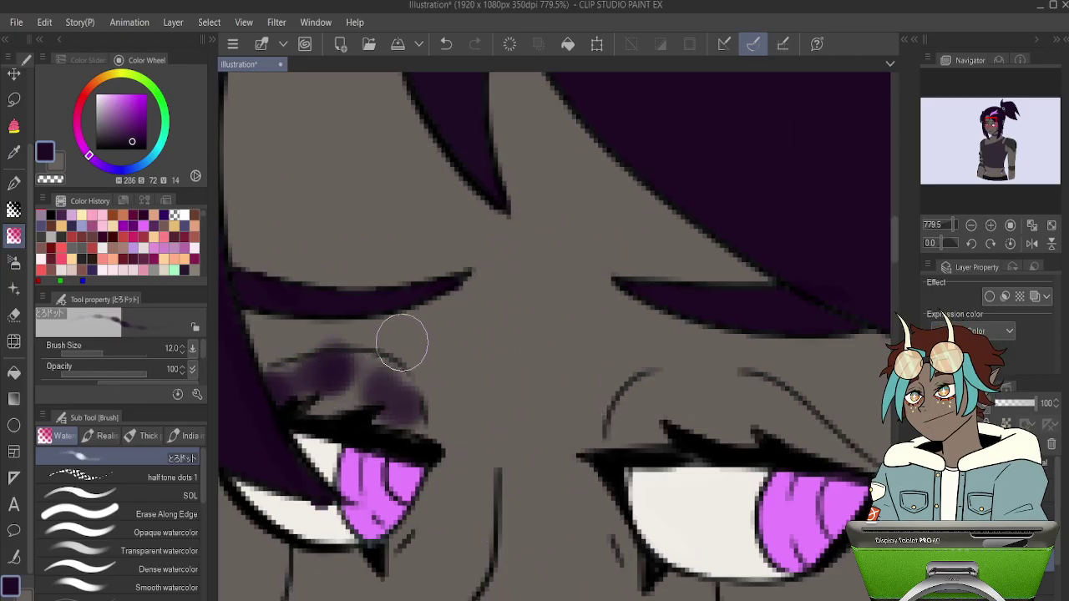
key("ctrl+z")
Paint dark purple eyeshadow over both upper eyelids with the Soft airbrush at size 17.
key("b")
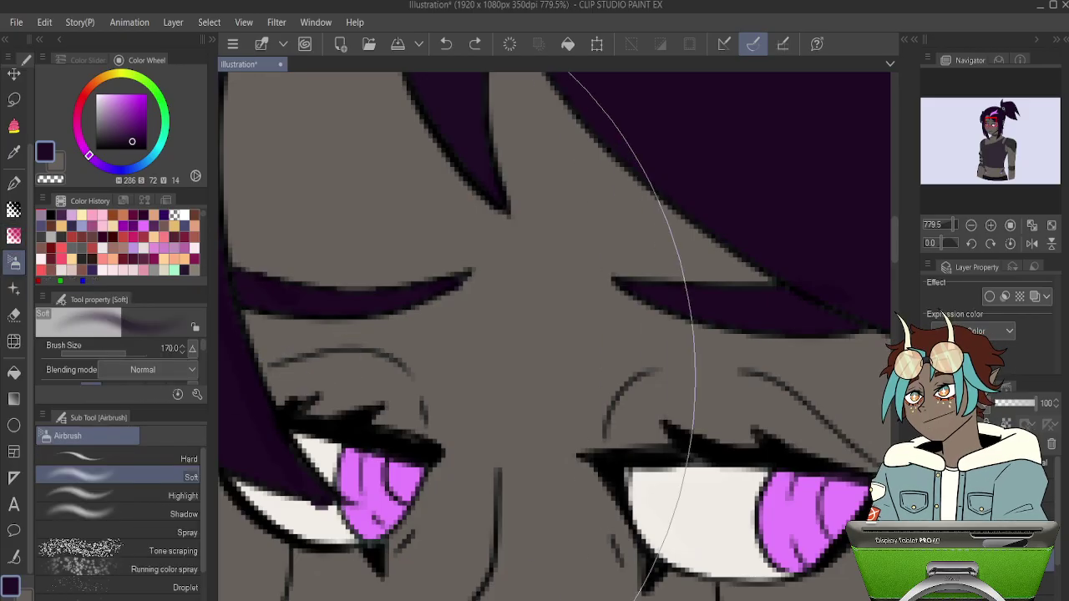
key("[")
key("[")
key("[")
key("[")
key("[")
key("[")
mouse_move(346, 370)
left_mouse_down()
mouse_move(289, 382)
mouse_move(394, 392)
mouse_move(423, 426)
mouse_move(272, 380)
mouse_move(358, 382)
mouse_move(350, 375)
mouse_move(260, 390)
mouse_move(424, 429)
mouse_move(422, 412)
mouse_move(334, 393)
left_mouse_up()
mouse_move(610, 389)
left_mouse_down()
mouse_move(626, 401)
mouse_move(796, 432)
mouse_move(711, 376)
mouse_move(649, 437)
mouse_move(802, 429)
mouse_move(844, 455)
mouse_move(670, 412)
left_mouse_up()
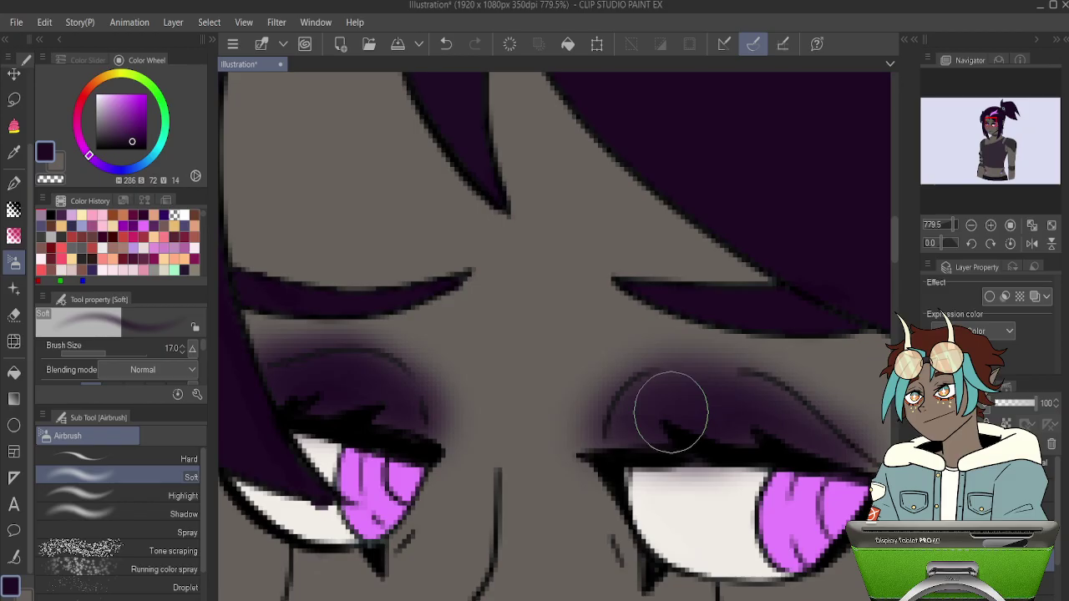
Erase the eyeshadow spilling above both eyelid creases and soften the lids using the Soft airbrush with transparent colour at small sizes.
scroll(327, 315, "down", 7)
scroll(362, 310, "up", 6)
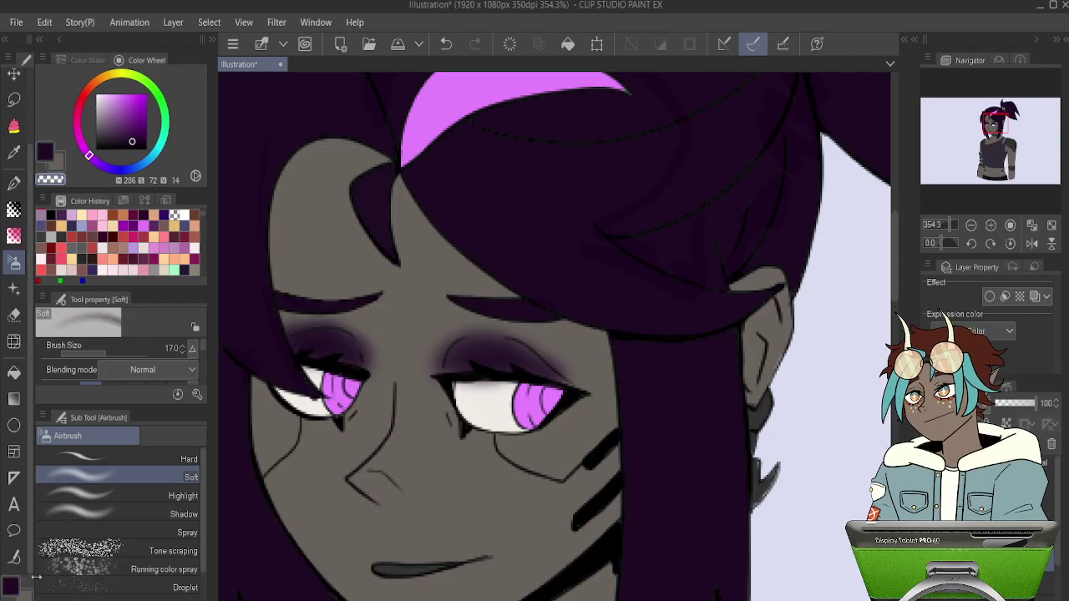
key("[")
key("[")
key("[")
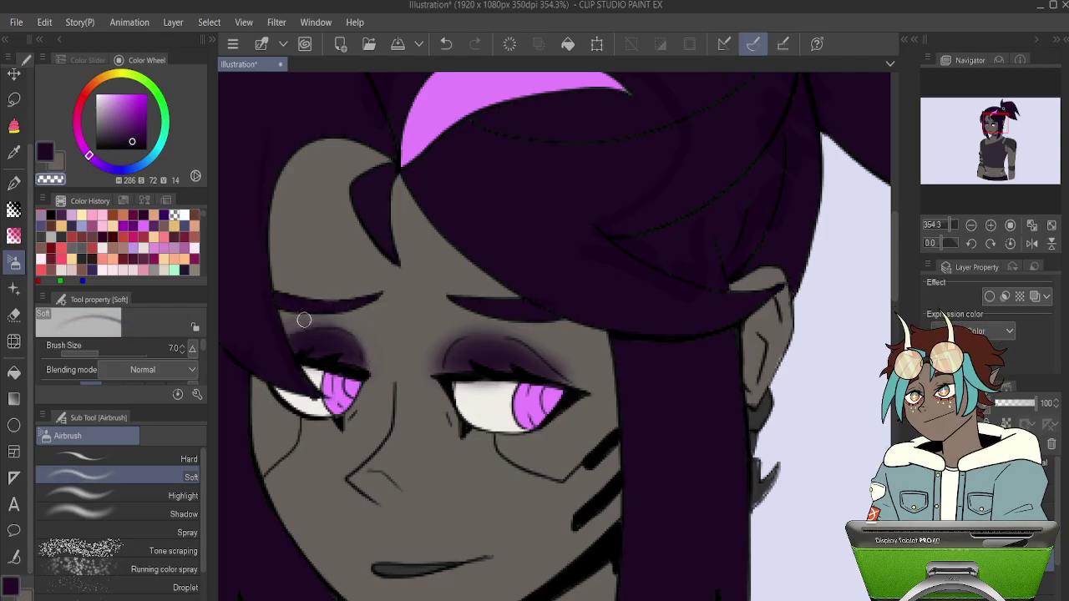
left_click_drag(295, 325, 365, 323)
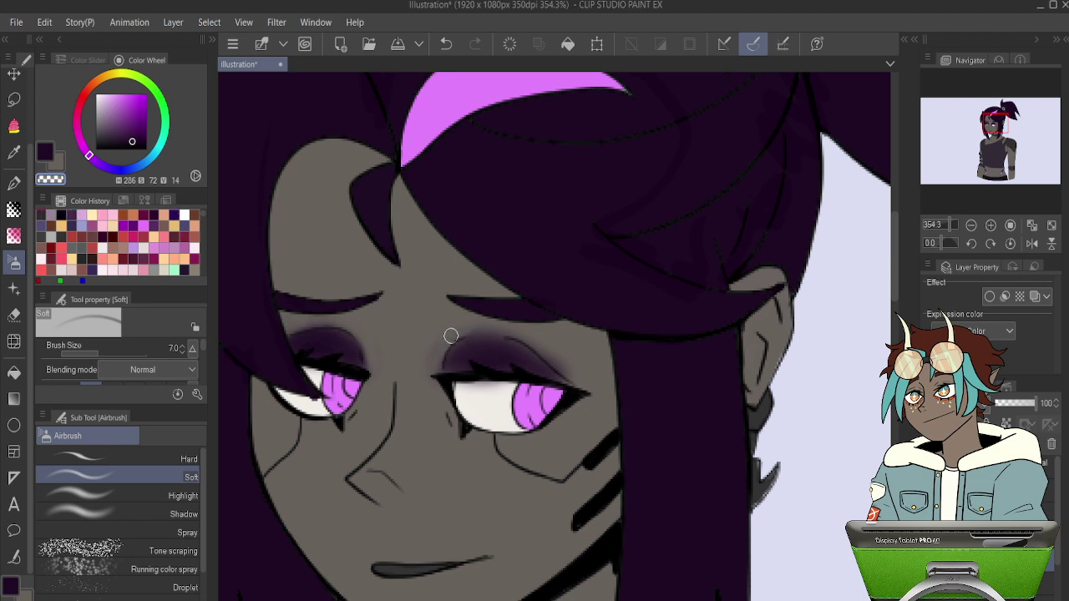
key("bracketright")
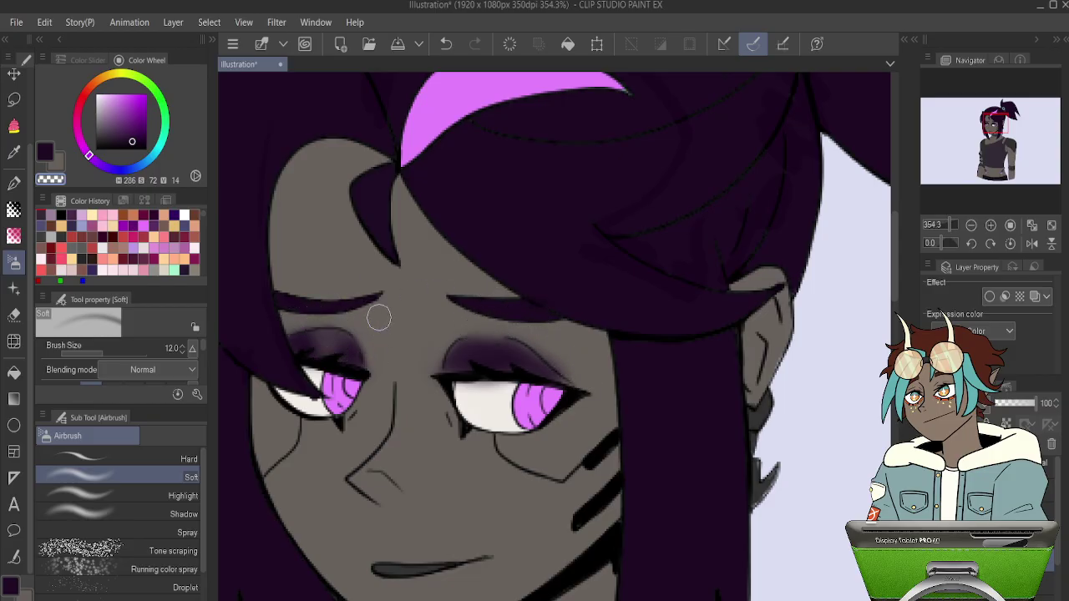
key("ctrl+z")
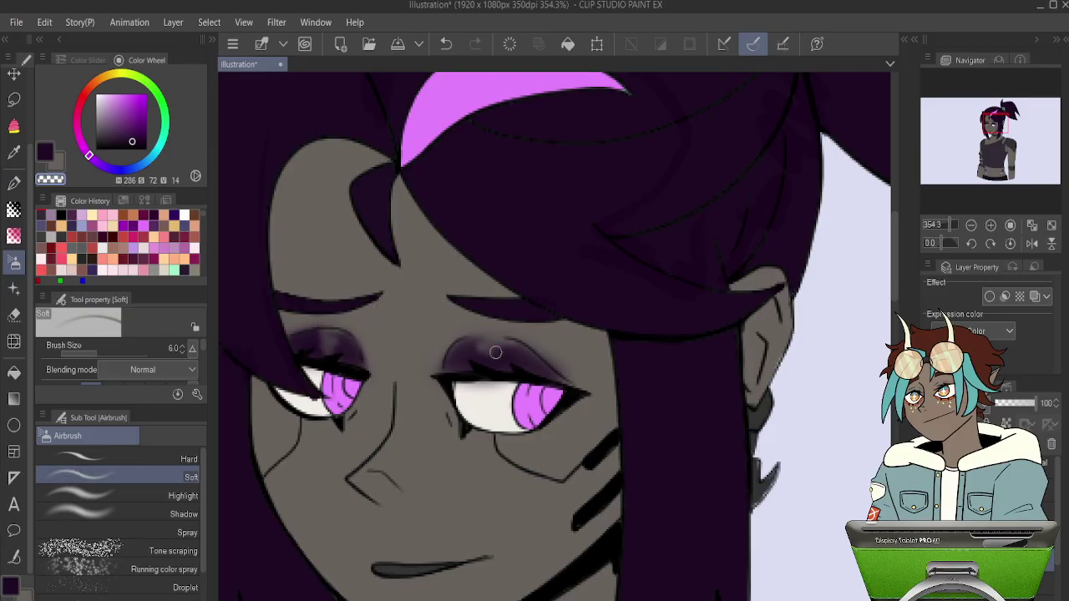
scroll(527, 348, "down", 10)
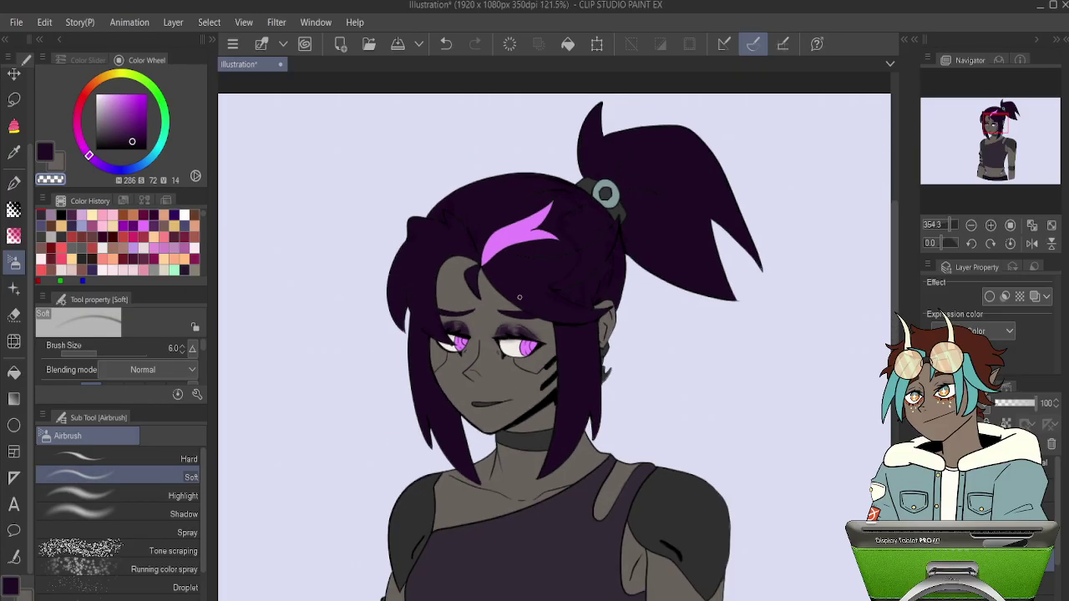
Check the drawing's light and dark values in greyscale, and return to the full-colour view.
scroll(541, 380, "up", 3)
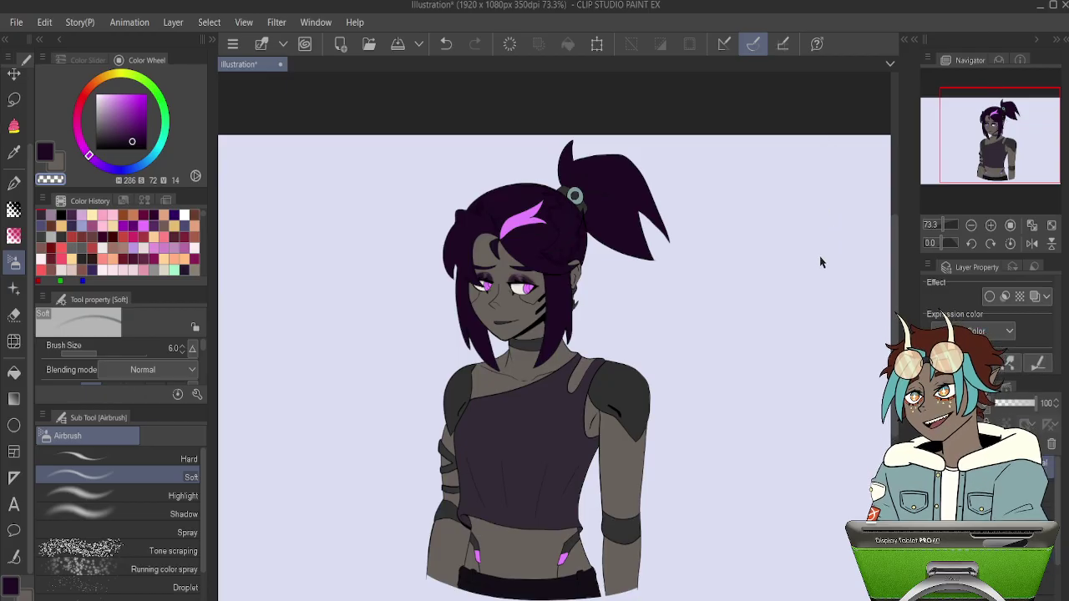
key("ctrl+v")
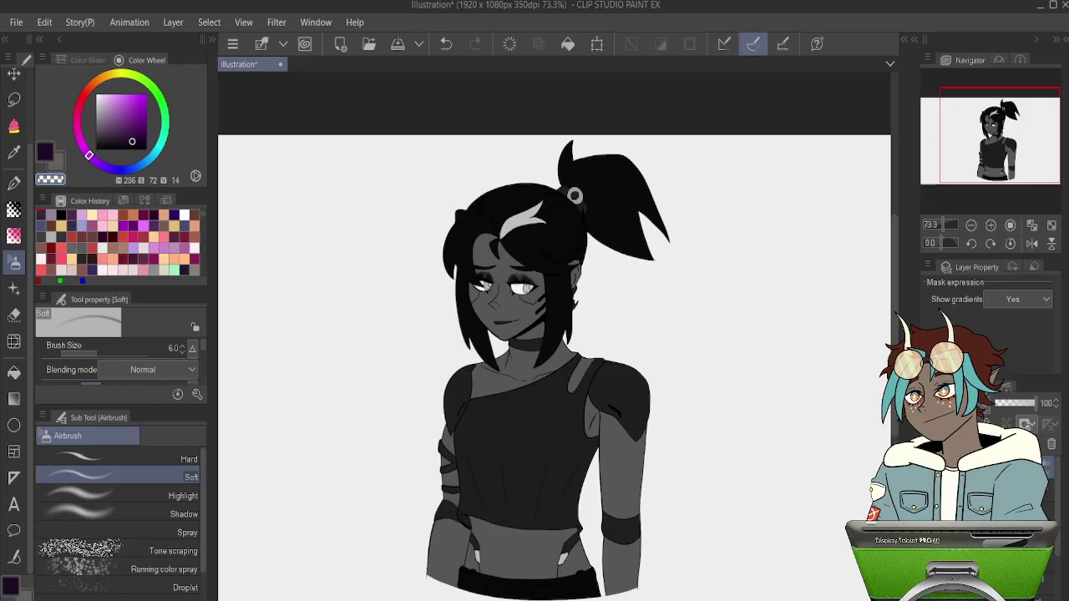
scroll(418, 307, "up", 3)
scroll(424, 306, "down", 3)
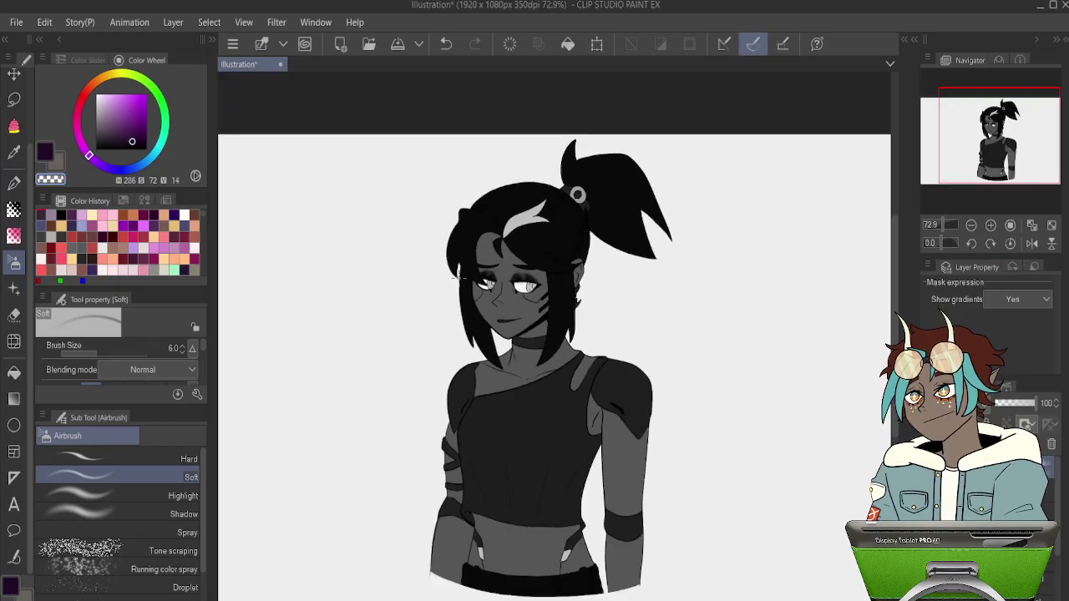
scroll(482, 394, "up", 1)
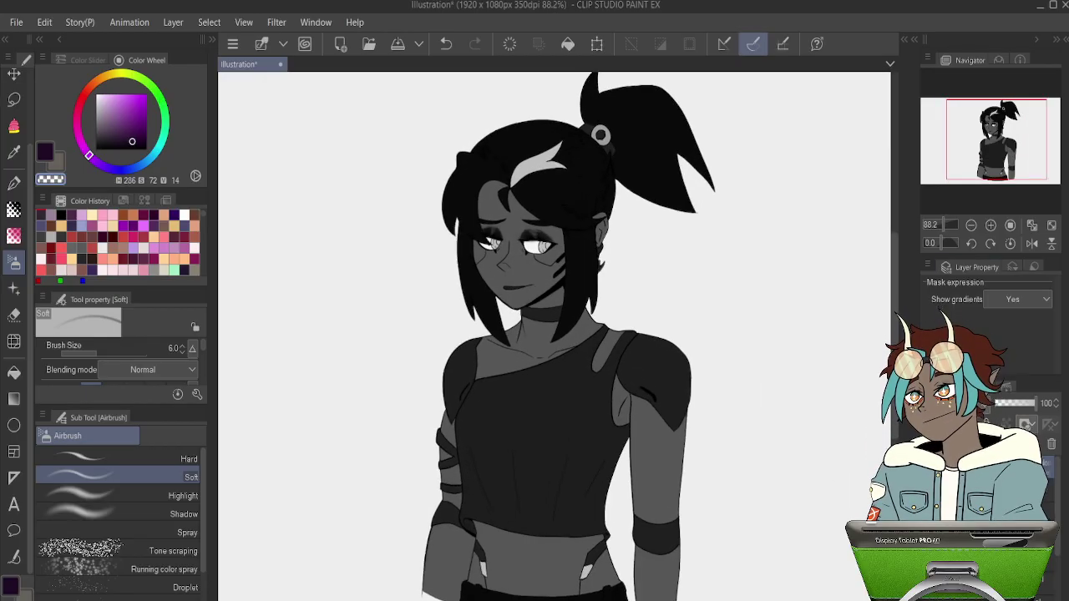
mouse_move(1034, 403)
left_mouse_down()
mouse_move(994, 404)
mouse_move(1036, 404)
left_mouse_up()
scroll(536, 398, "up", 2)
scroll(537, 398, "down", 2)
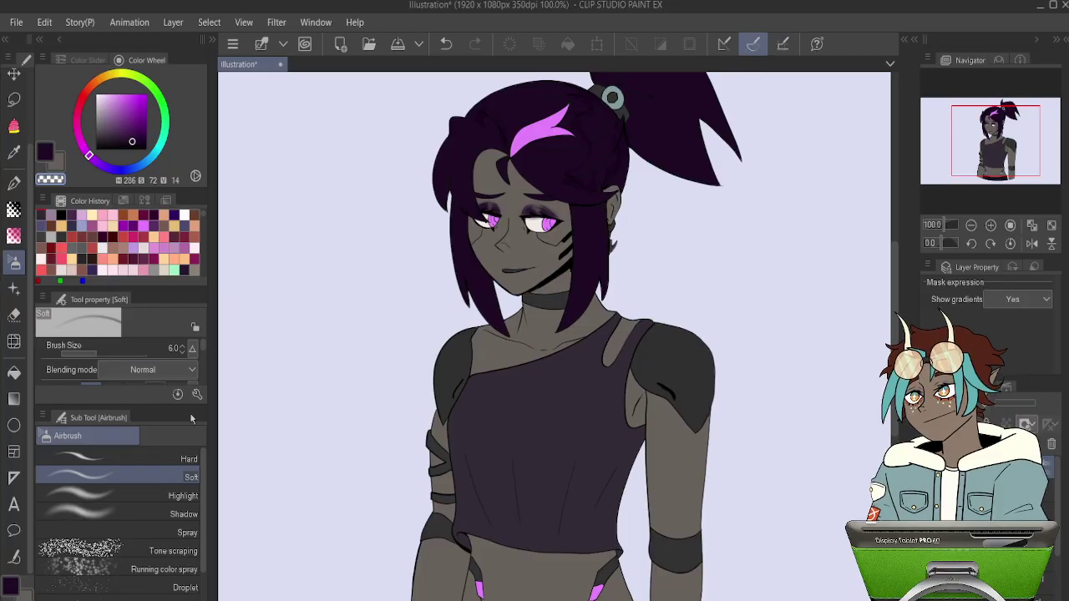
Sample the near-black from the trousers (H 283, S 32, V 9) and fill the one-shoulder top with it.
scroll(524, 424, "up", 2)
scroll(530, 393, "down", 3)
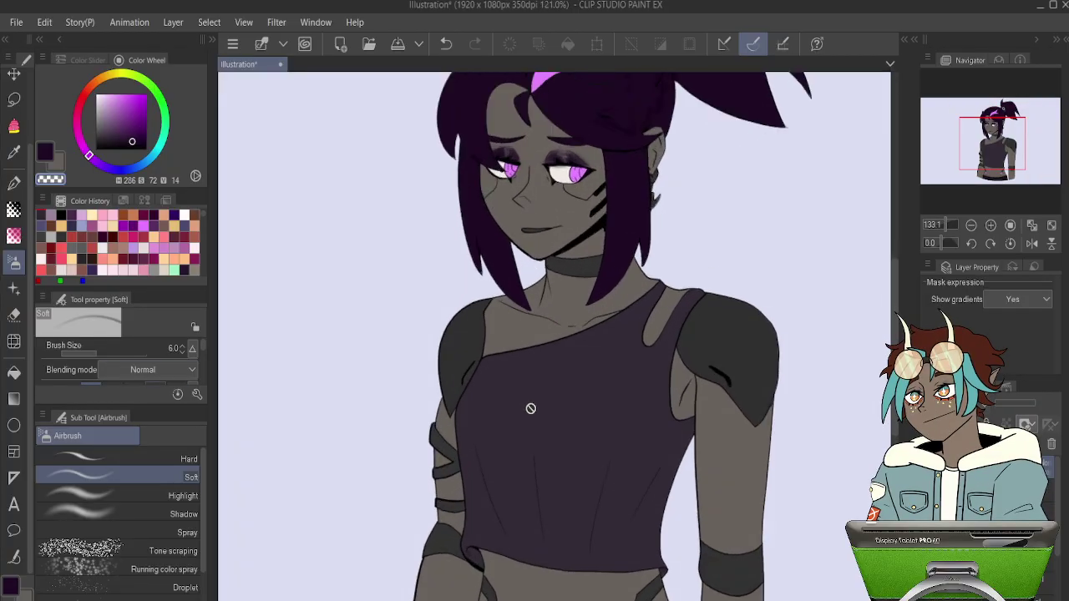
scroll(527, 574, "up", 4)
left_click(534, 568, "alt")
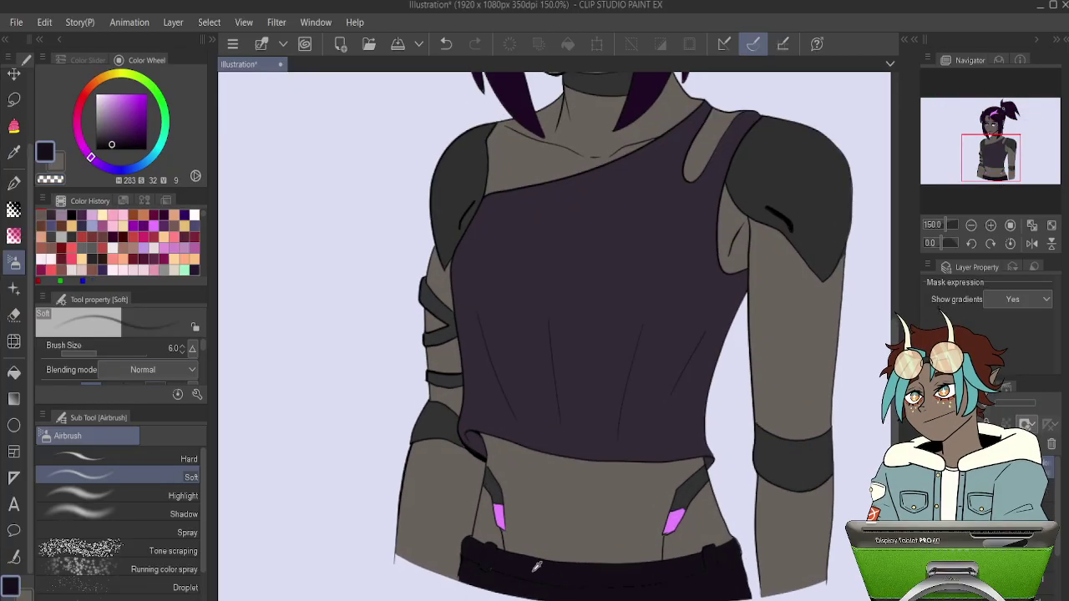
left_click(567, 284, "ctrl")
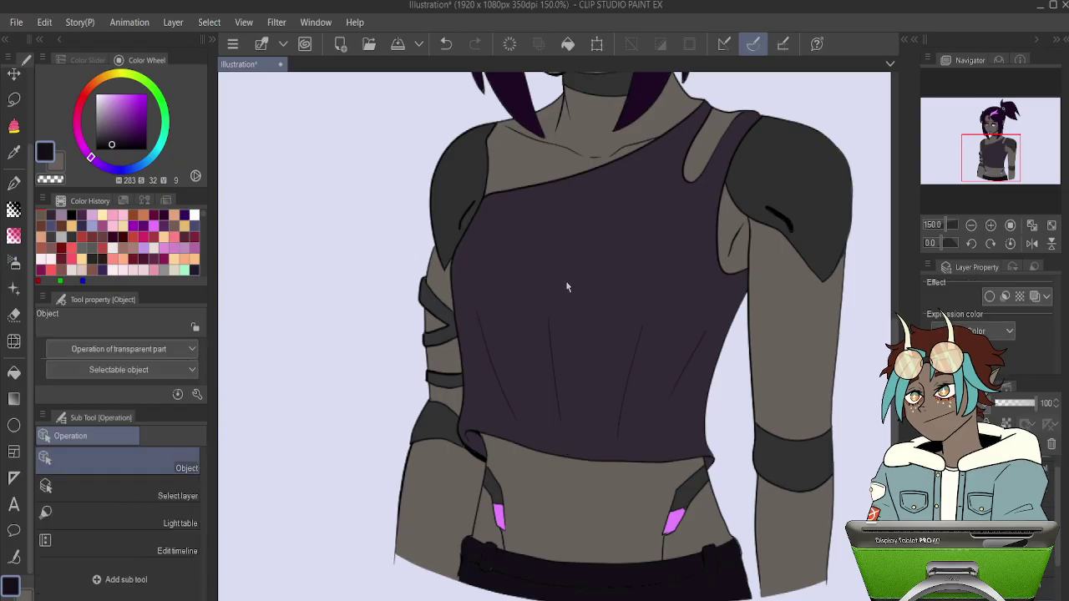
key("g")
left_click(566, 284)
scroll(568, 280, "down", 3)
scroll(595, 284, "down", 2)
scroll(595, 283, "up", 4)
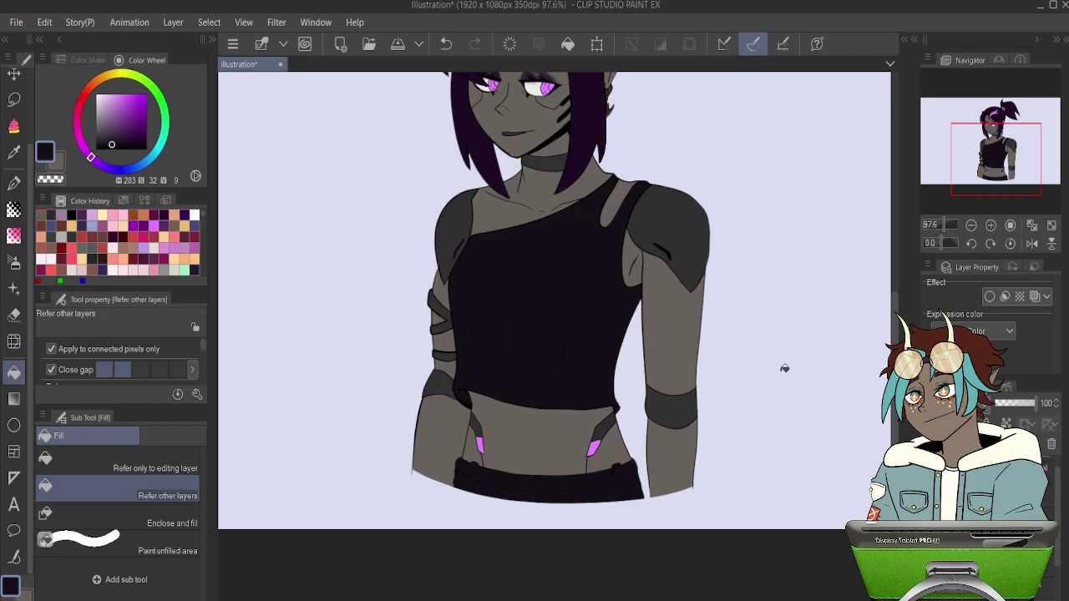
scroll(617, 421, "up", 3)
scroll(508, 425, "down", 5)
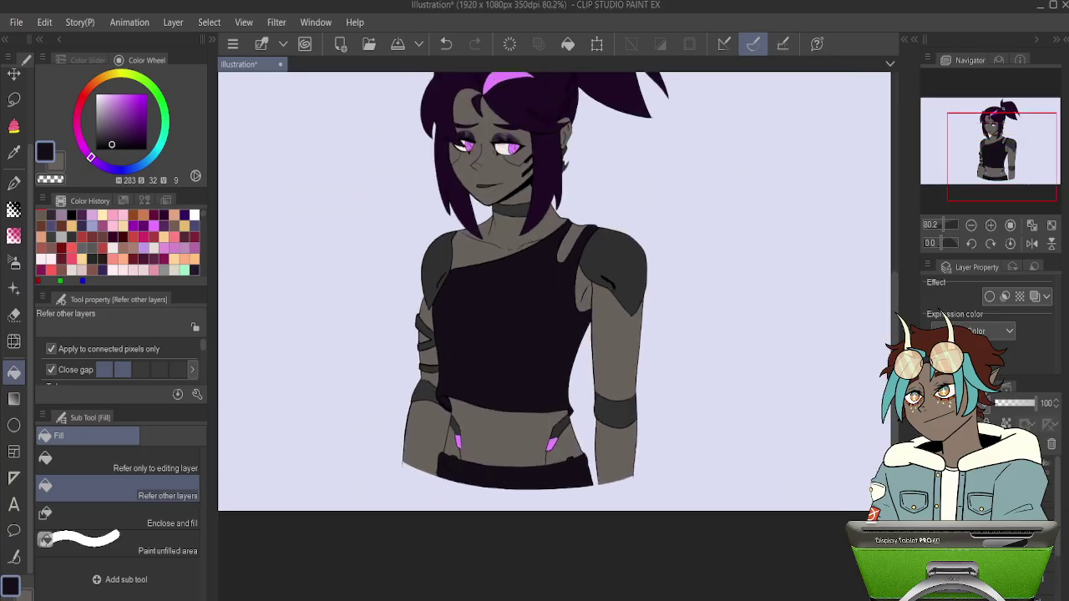
Check how the filled top reads against the skin and armour in greyscale, and return to full colour.
key("ctrl+shift+u")
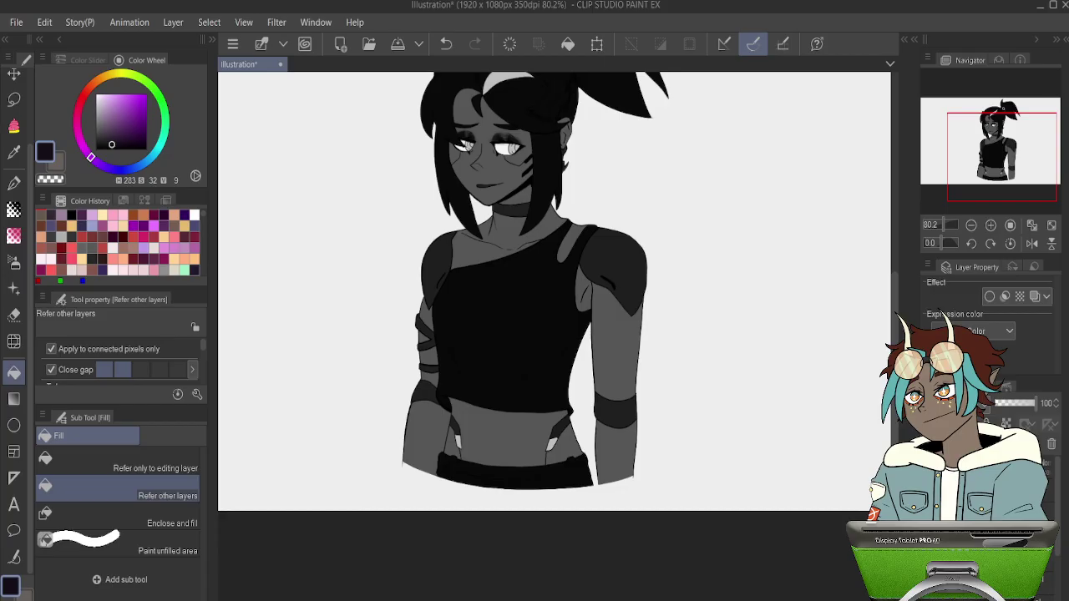
key("ctrl+shift+u")
scroll(438, 358, "down", 3)
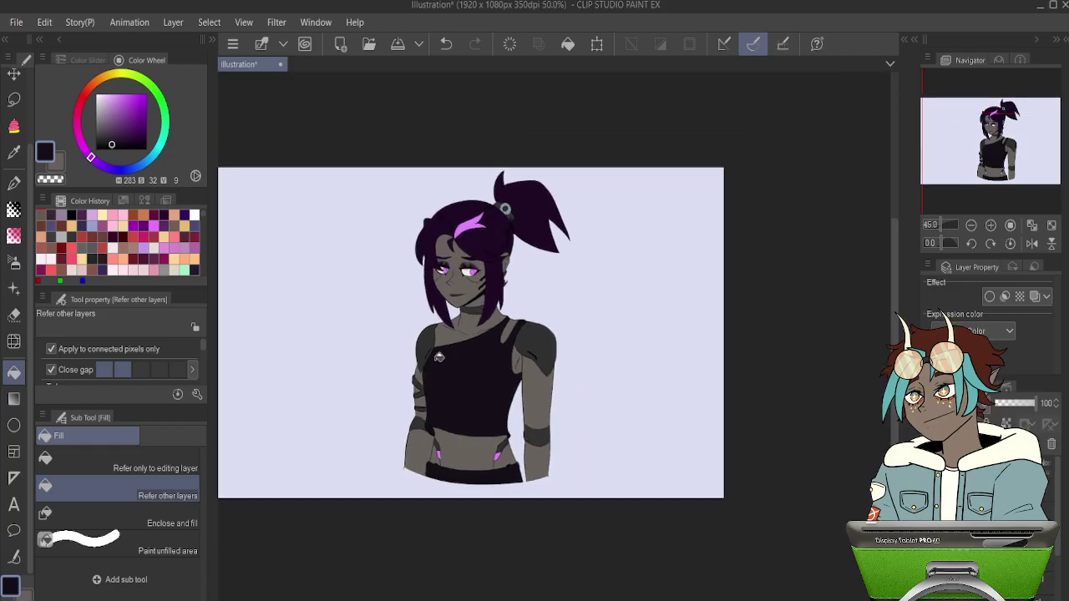
Sample the shoulder armour's grey and darken the drawing colour to H 327, S 10, V 15.
scroll(437, 358, "up", 5)
key("o")
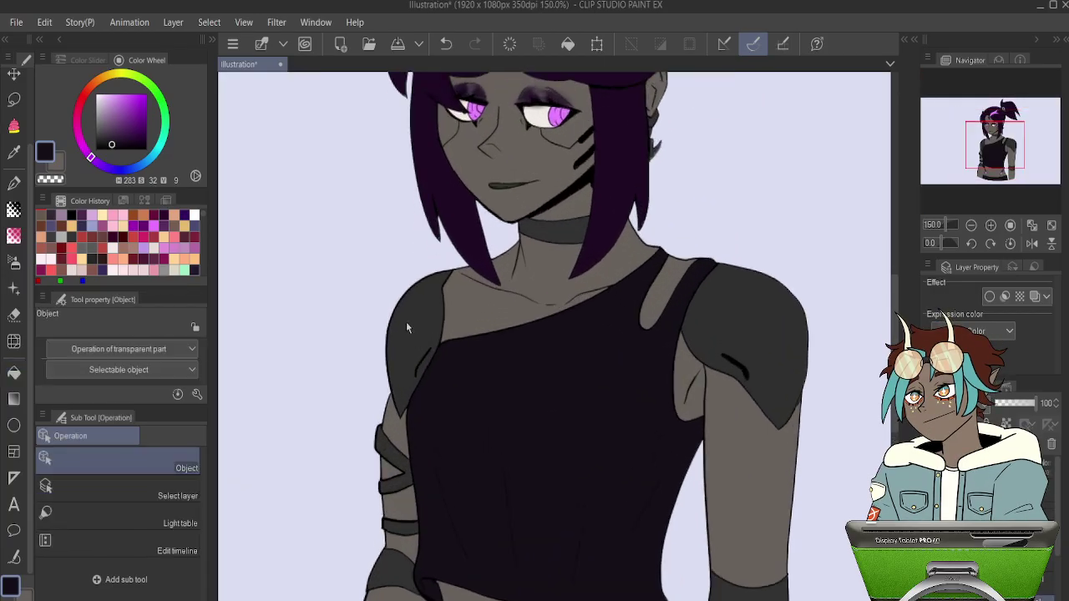
key("i")
left_click(413, 317)
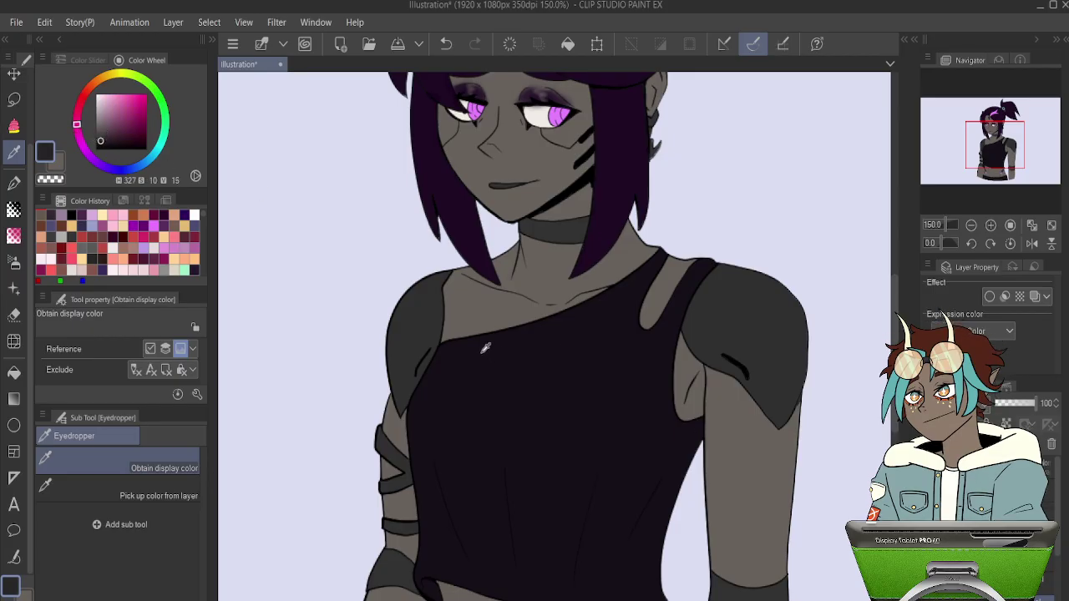
key("o")
key("g")
left_click(425, 313)
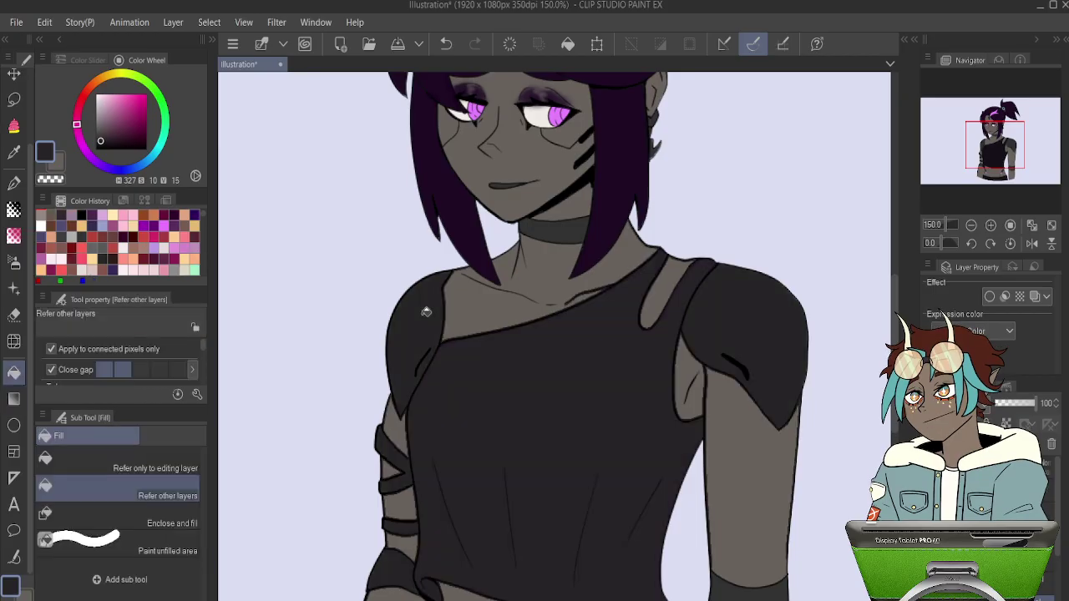
key("ctrl+z")
Auto-select both shoulder armour pieces on the editing layer, fill them with the dark grey and deselect.
key("w")
key("comma")
key("comma")
key("comma")
left_click(426, 324)
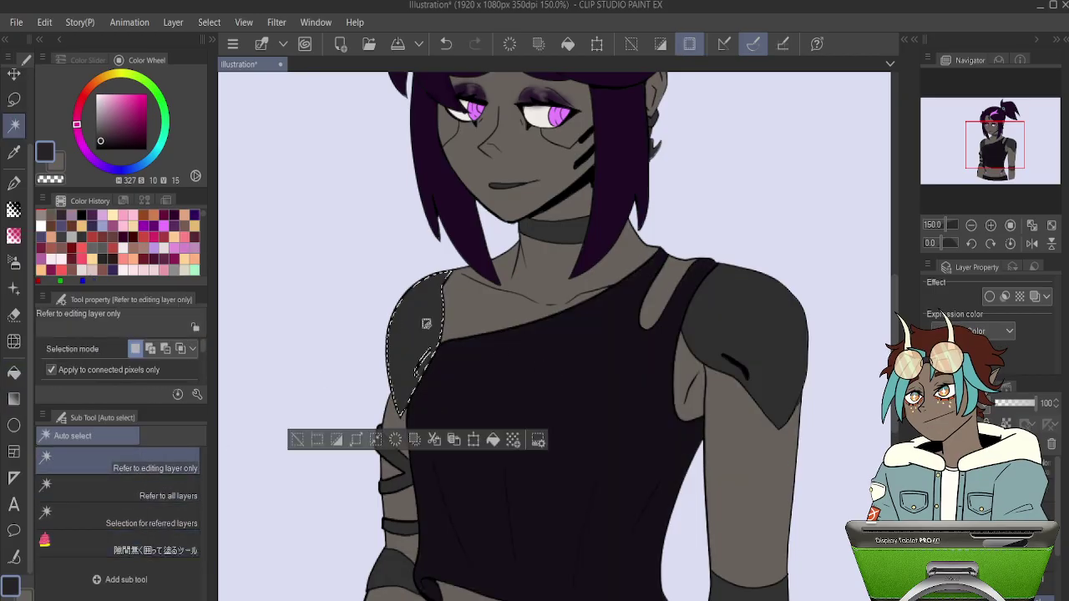
left_click(710, 327, "shift")
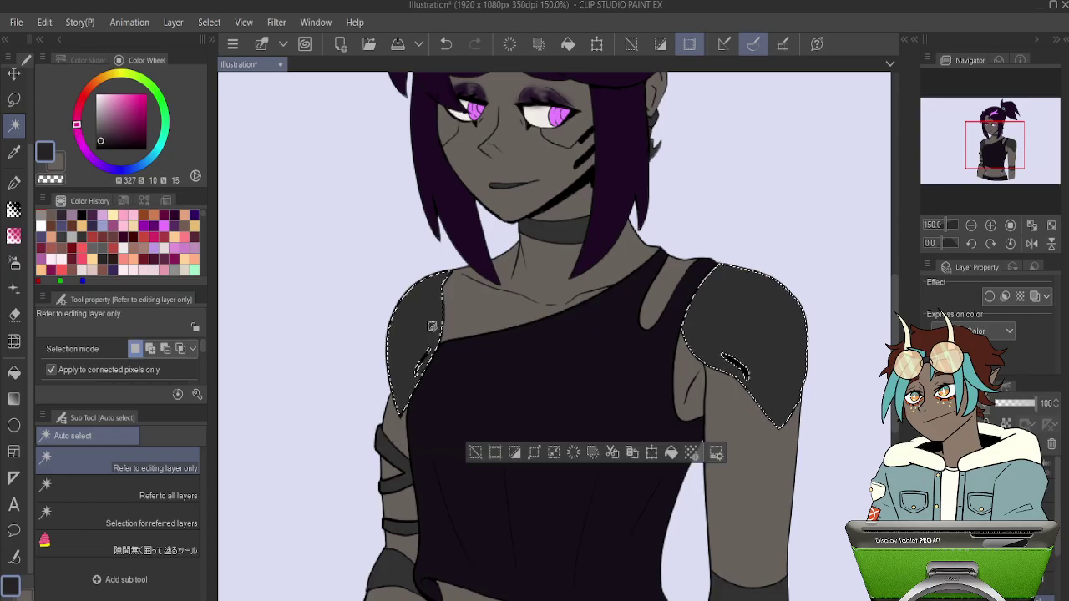
key("o")
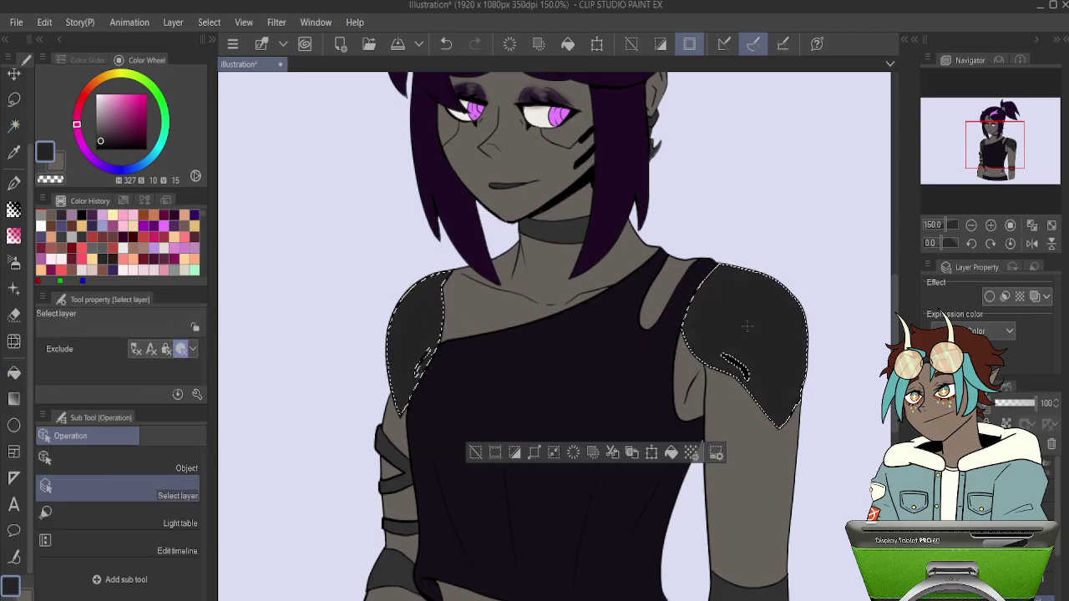
key("ctrl+d")
scroll(744, 330, "down", 3)
scroll(635, 284, "up", 4)
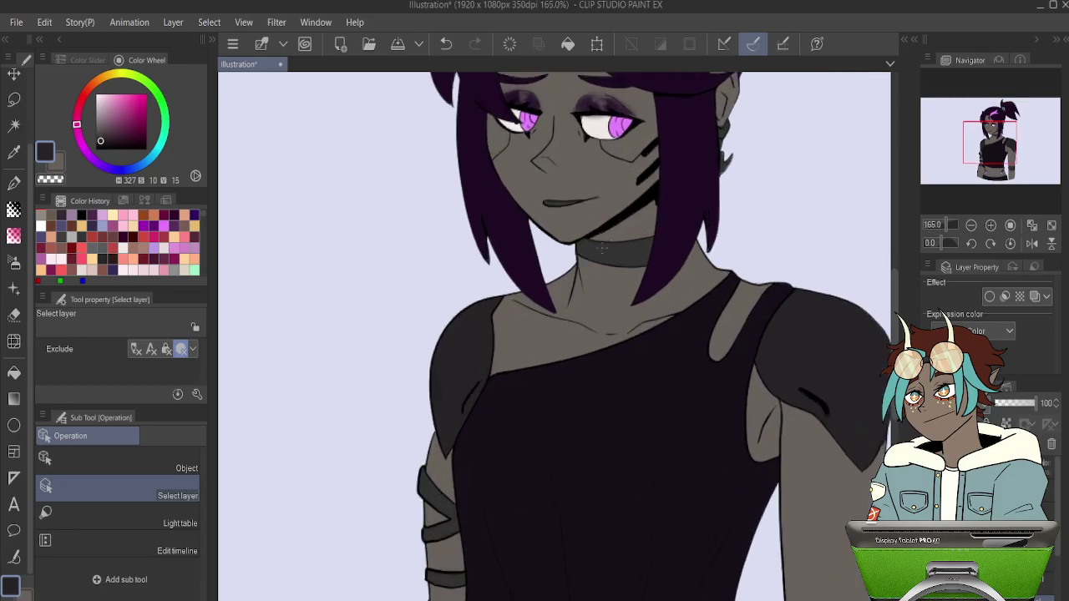
key("g")
left_click(612, 250)
key("ctrl+z")
Auto-select the choker, arm wraps, elbow bands and hip straps, and fill the selected arm pieces with the dark grey.
key("w")
left_click(607, 247)
scroll(607, 247, "down", 3)
scroll(491, 541, "up", 3)
left_click(484, 532, "shift")
left_click(478, 445, "shift")
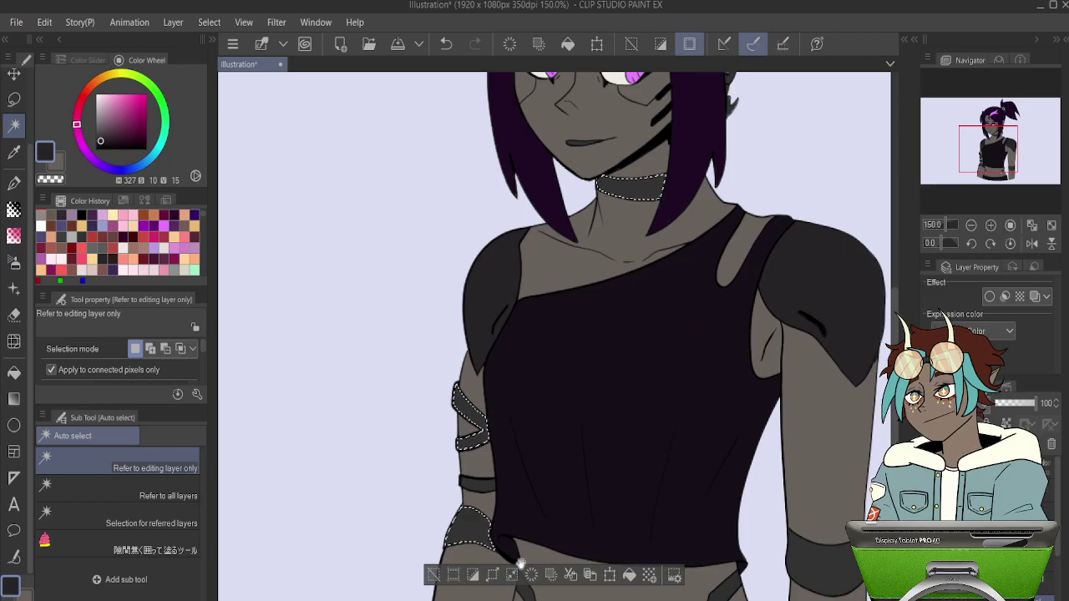
left_click_drag(570, 524, 559, 346)
left_click(515, 411, "shift")
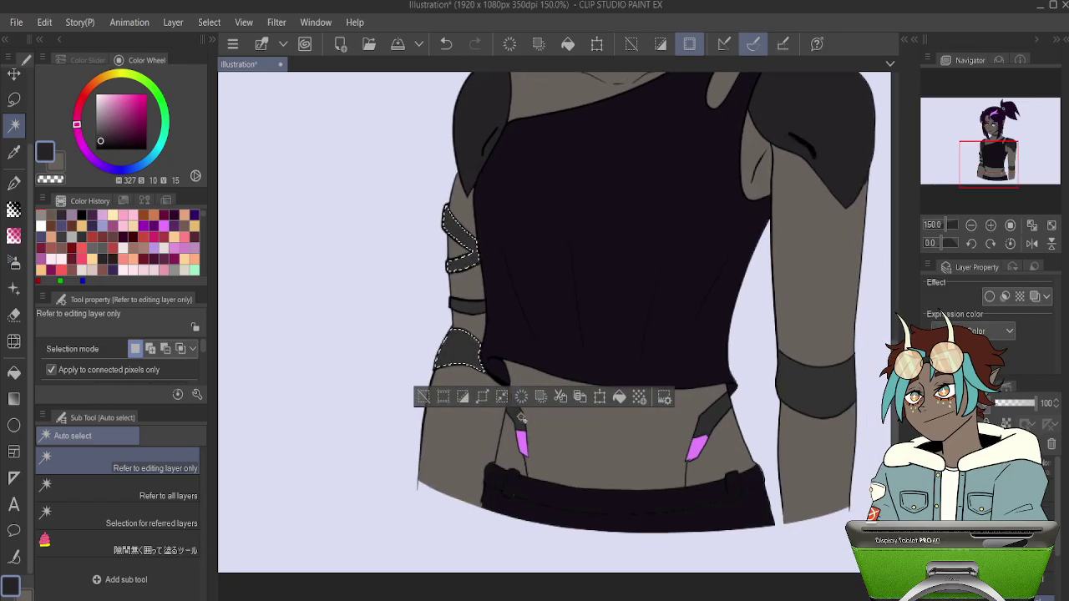
left_click(727, 412, "shift")
left_click(819, 395, "shift")
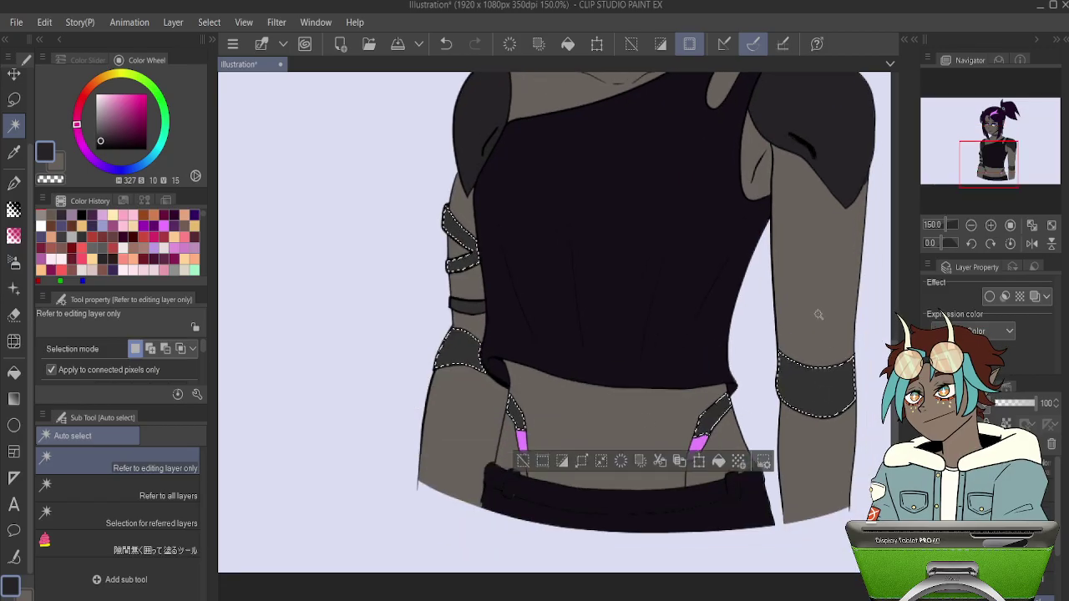
key("g")
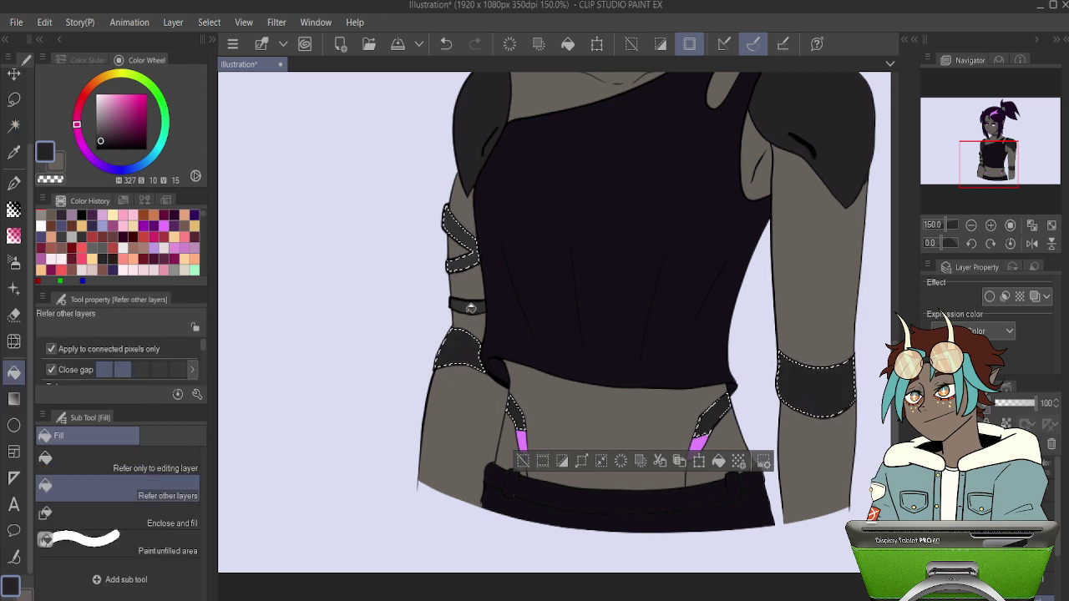
Auto-select the remaining thin band above the elbow, fill it with the dark grey and deselect.
key("w")
left_click(464, 307)
key("g")
left_click(465, 309)
key("ctrl+d")
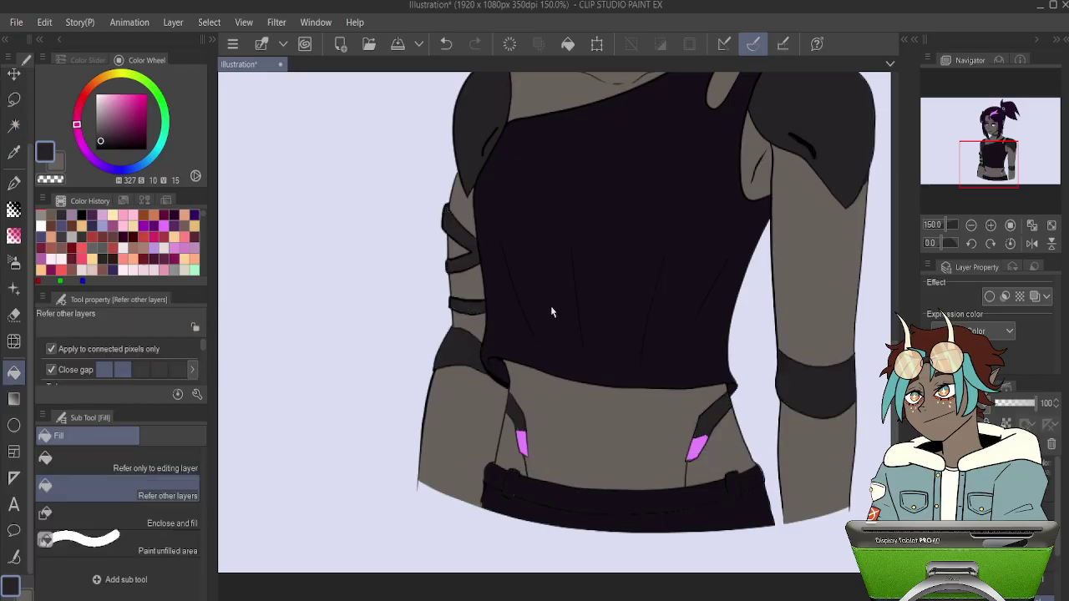
Auto-select the two hip straps above the trousers, fill them with the dark grey and deselect.
scroll(568, 342, "down", 3)
scroll(573, 378, "up", 4)
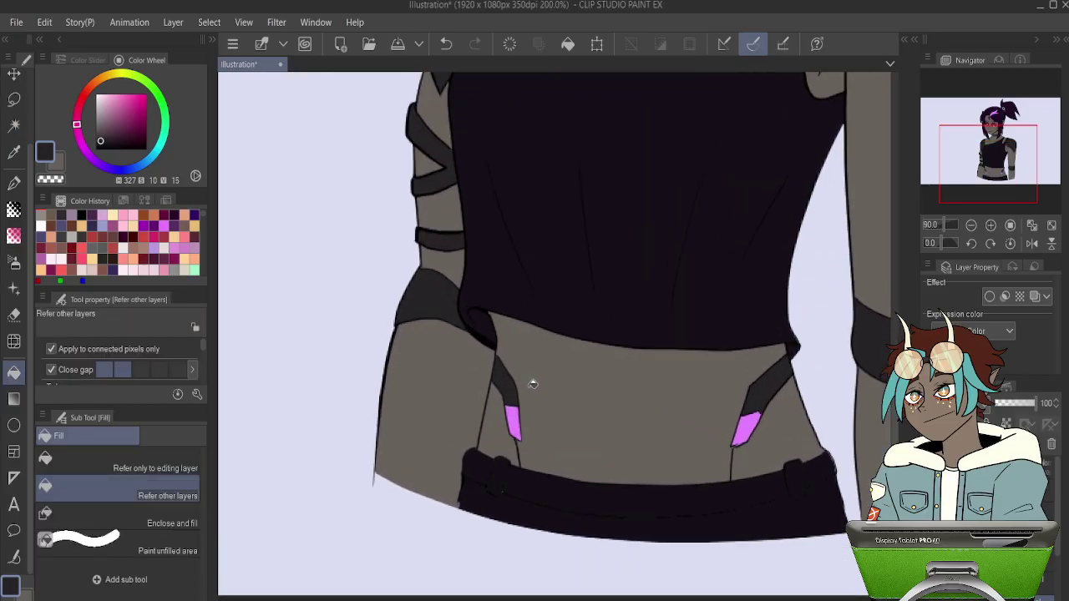
key("w")
left_click(512, 388)
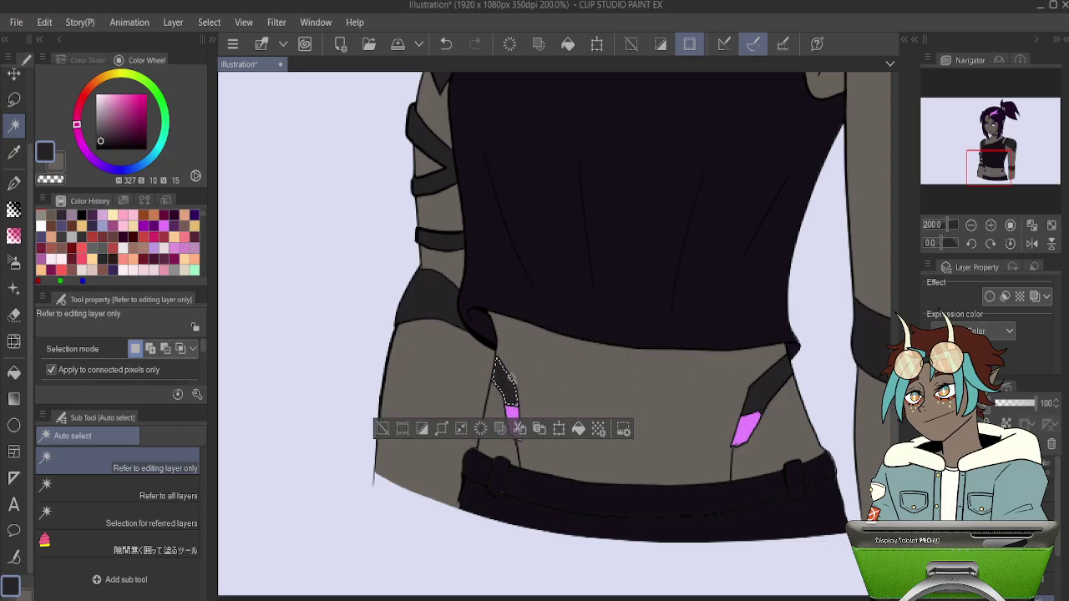
left_click(777, 385)
key("g")
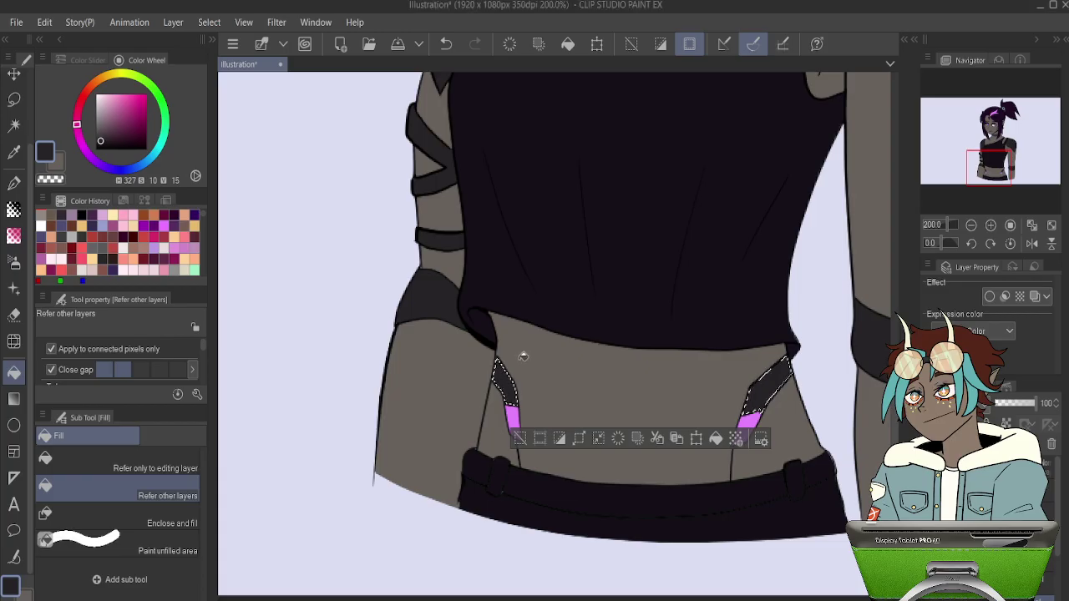
key("ctrl+d")
Auto-select the choker around the neck, fill it with the dark grey and deselect.
scroll(579, 207, "down", 5)
scroll(579, 208, "up", 1)
scroll(579, 207, "up", 4)
key("w")
left_click(562, 206)
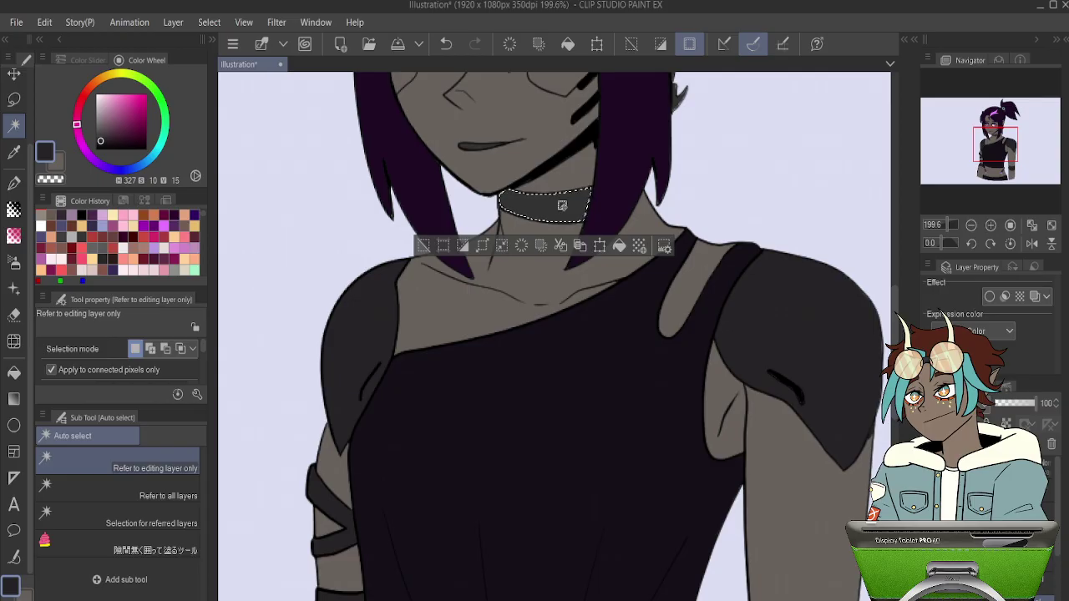
key("g")
key("g")
left_click(563, 206)
key("ctrl+d")
Review the recoloured figure and compare it with and without the latest change, keeping the change.
scroll(560, 204, "down", 3)
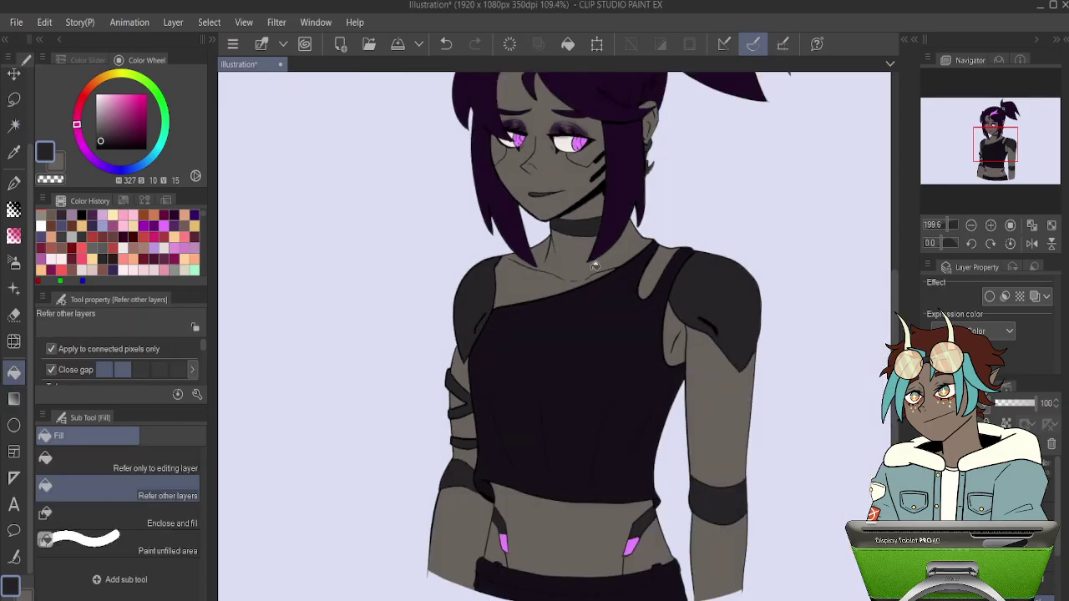
scroll(595, 265, "down", 2)
scroll(598, 236, "up", 2)
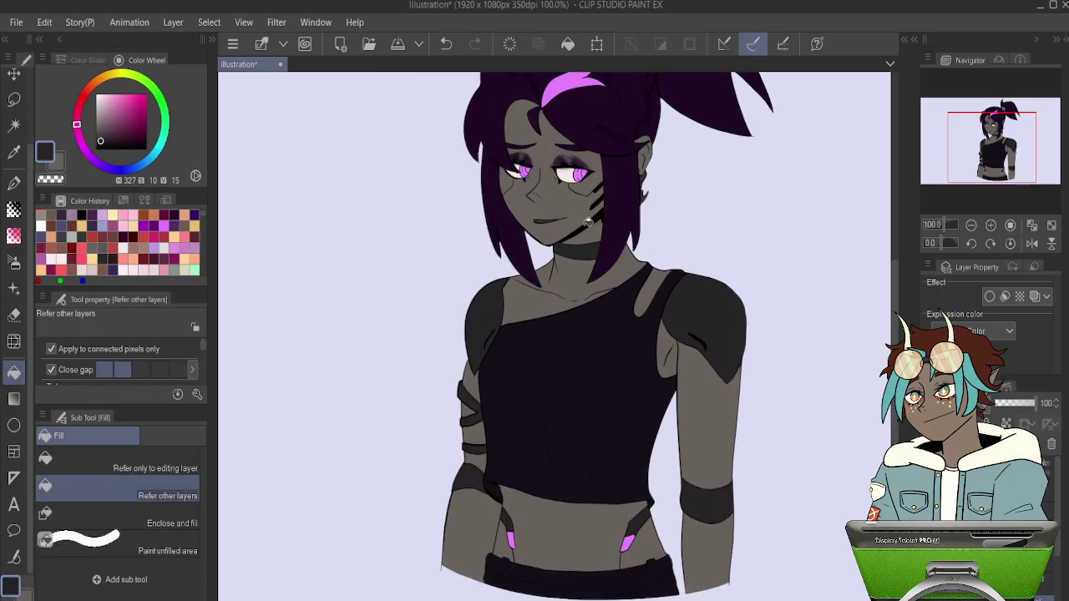
scroll(588, 221, "down", 2)
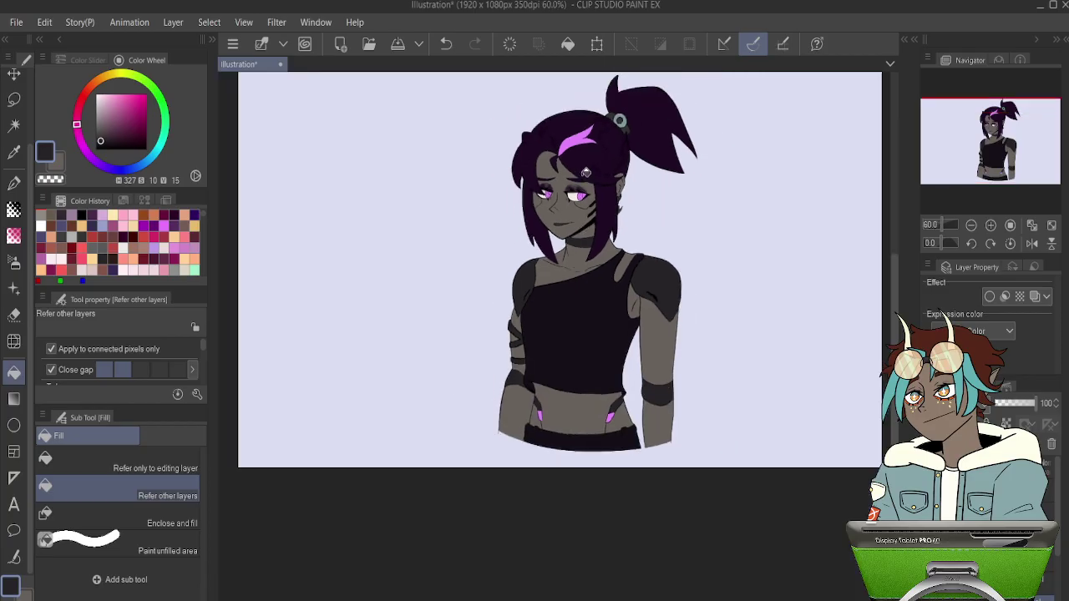
scroll(586, 158, "up", 2)
scroll(606, 172, "down", 2)
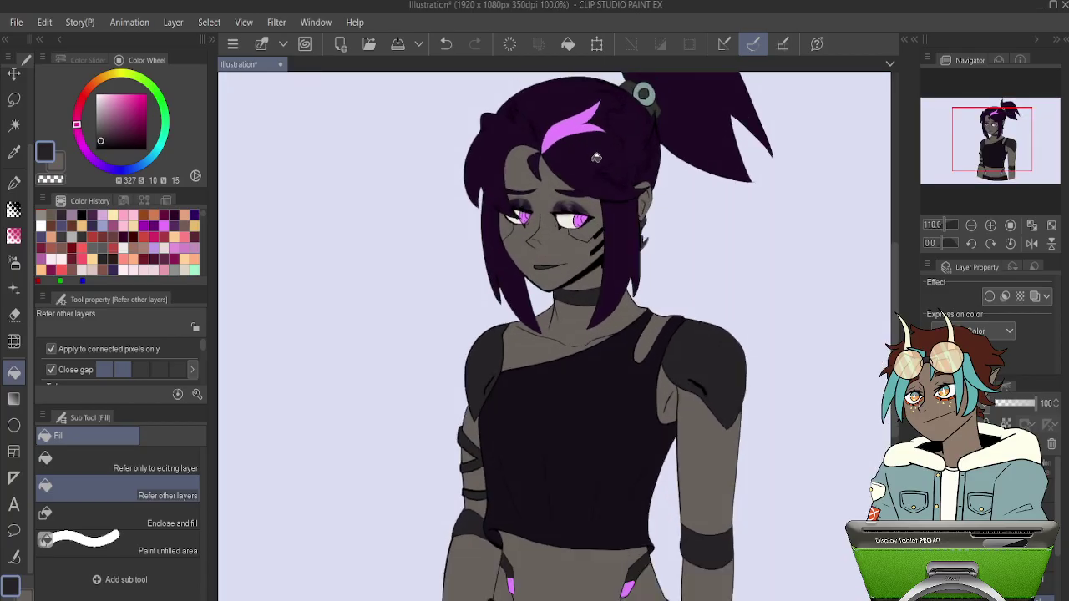
scroll(609, 182, "up", 2)
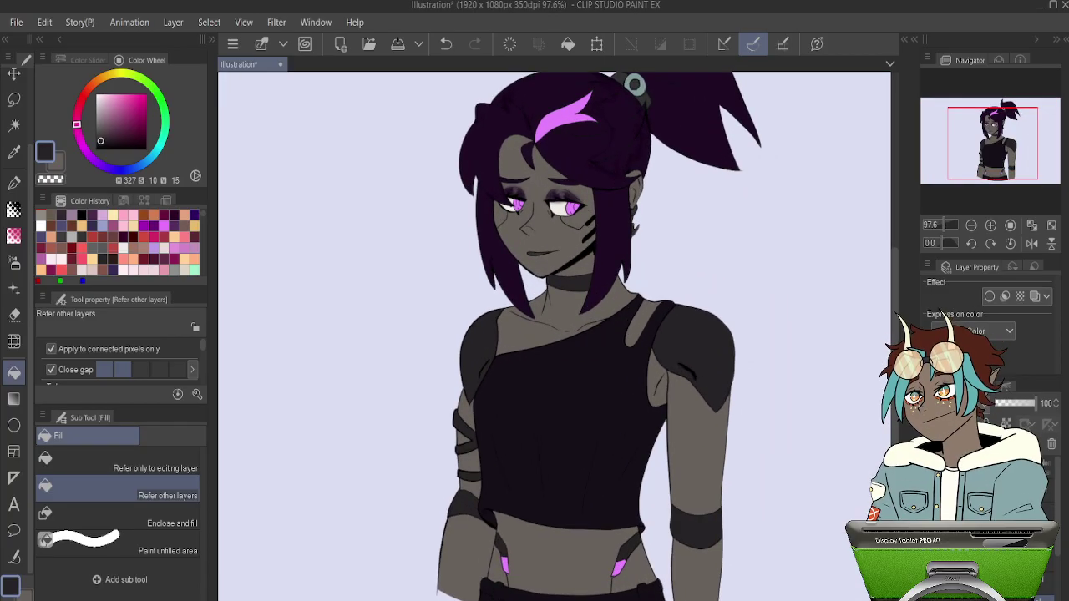
key("ctrl+z")
key("ctrl+y")
key("ctrl+z")
key("ctrl+y")
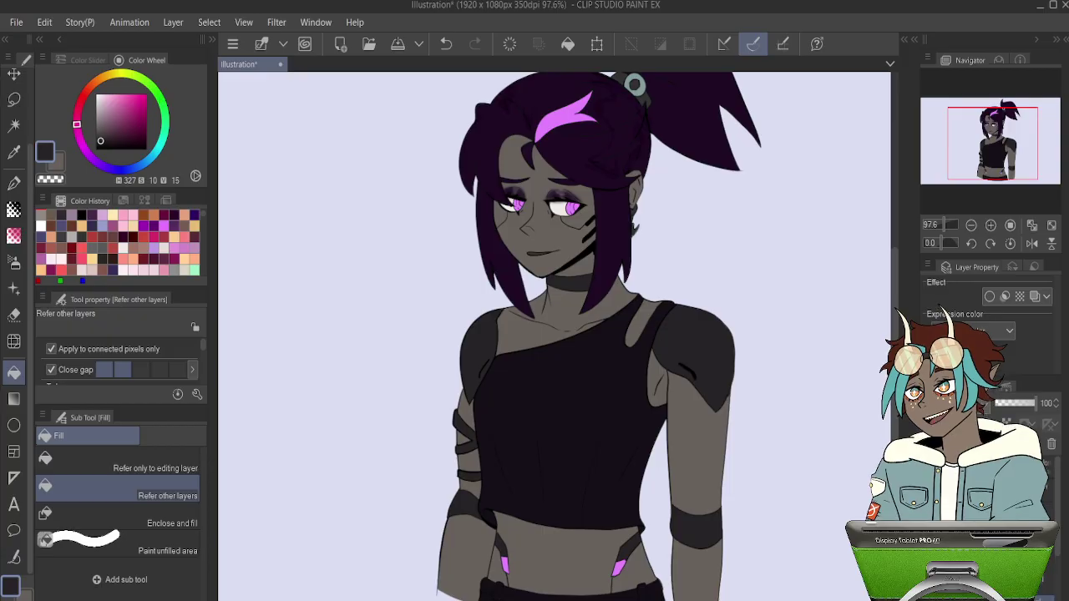
key("ctrl+z")
key("ctrl+y")
key("ctrl+z")
key("ctrl+y")
scroll(733, 307, "down", 2)
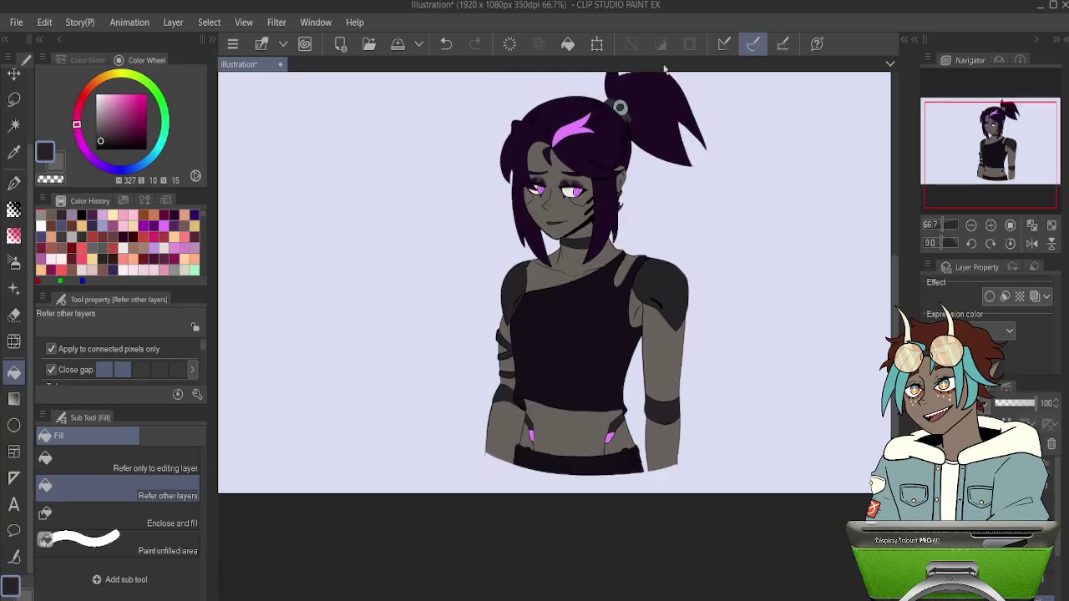
scroll(585, 117, "up", 8)
left_click(566, 110)
key("ctrl+z")
Auto-select the hair tie's band segments and the ring's centre, fill them with the dark grey and deselect.
key("w")
left_click(566, 109)
left_click(600, 132, "shift")
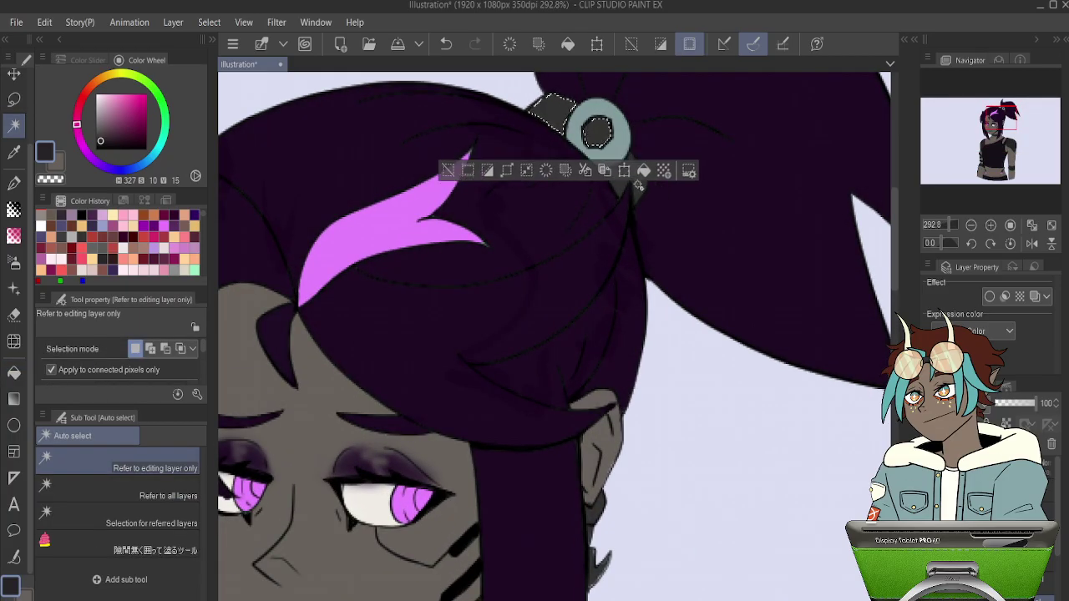
left_click(632, 186, "shift")
key("g")
key("g")
left_click(627, 179)
left_click(597, 133)
left_click(554, 107)
key("ctrl+d")
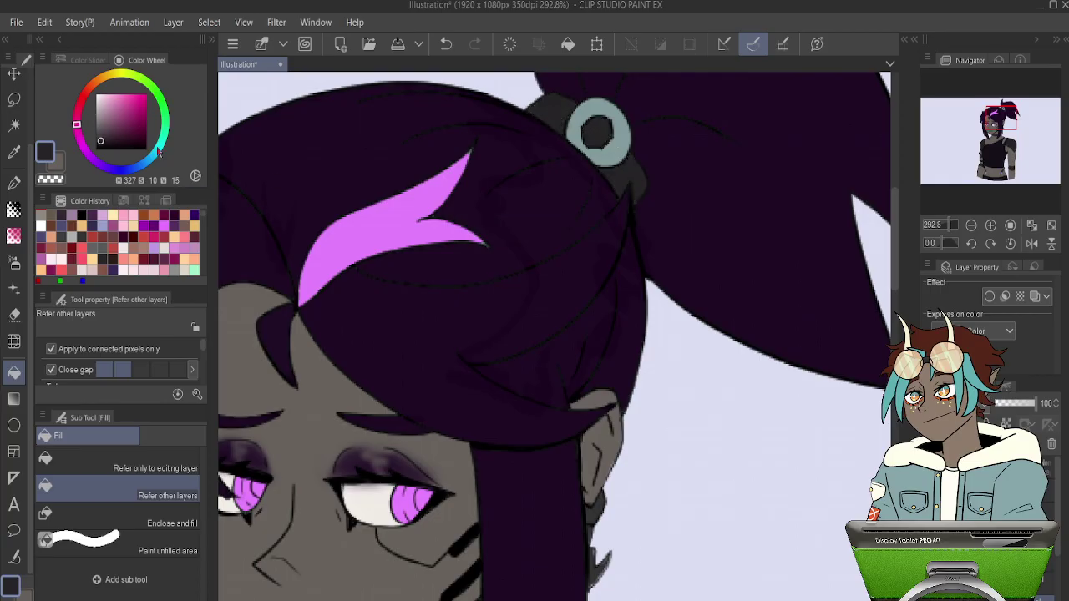
Try a lighter grey, H 327, S 7, V 58, as the drawing colour and look over the figure.
left_click(105, 121)
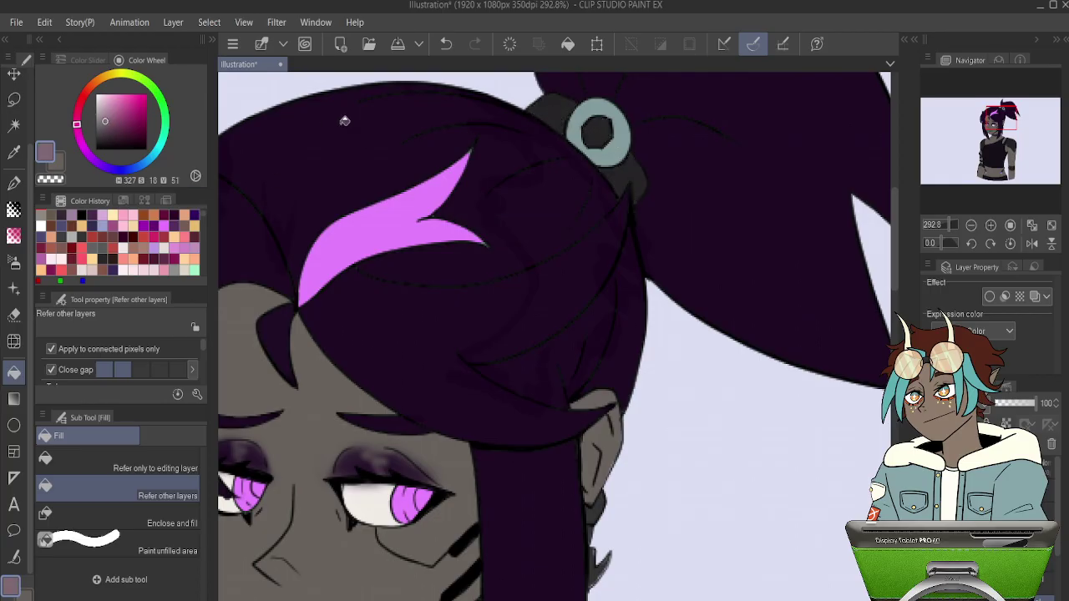
left_click(101, 104)
left_click_drag(101, 100, 102, 111)
scroll(602, 158, "down", 3)
scroll(629, 167, "down", 2)
scroll(629, 167, "down", 3)
scroll(618, 250, "up", 1)
scroll(615, 270, "up", 2)
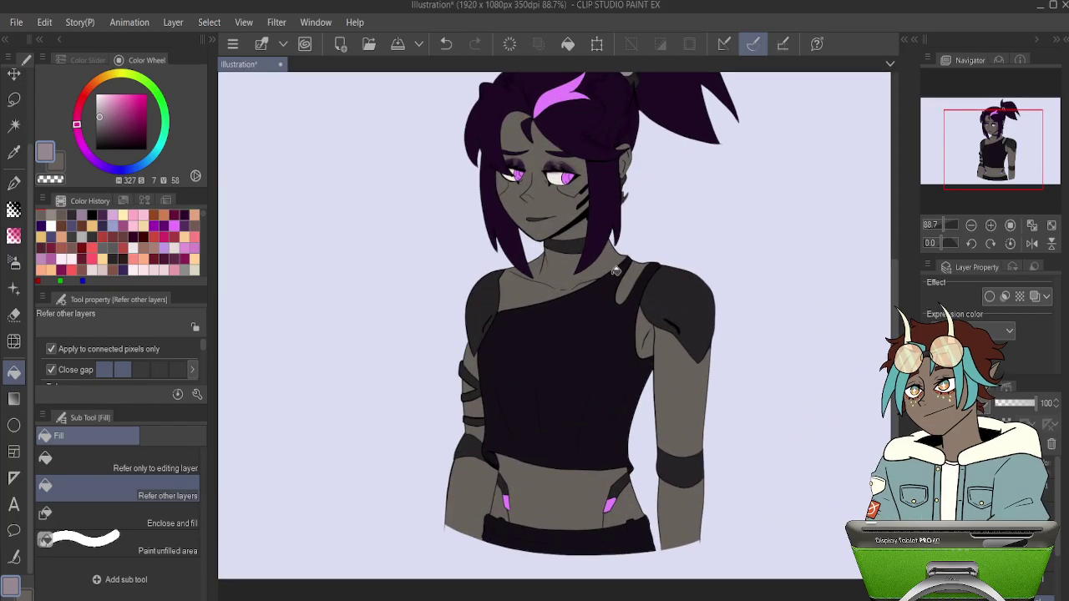
Set the drawing colour to dark purple (H 291, S 39, V 19) and try filling the mouth with it.
scroll(576, 209, "up", 4)
scroll(554, 172, "up", 1)
left_click(474, 430, "alt")
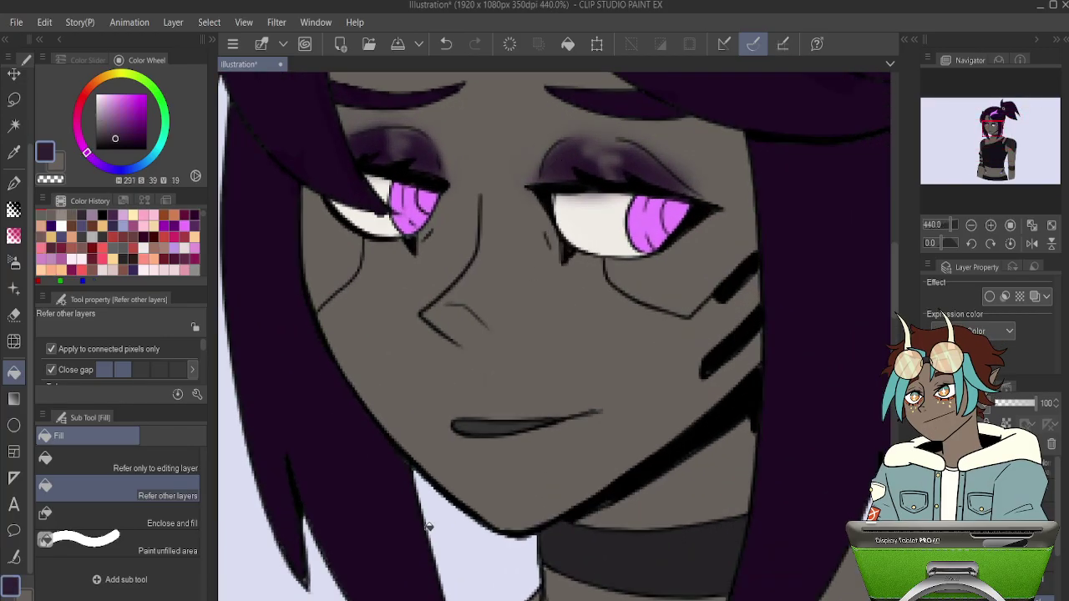
left_click(477, 421)
key("ctrl+z")
key("o")
left_click(472, 430)
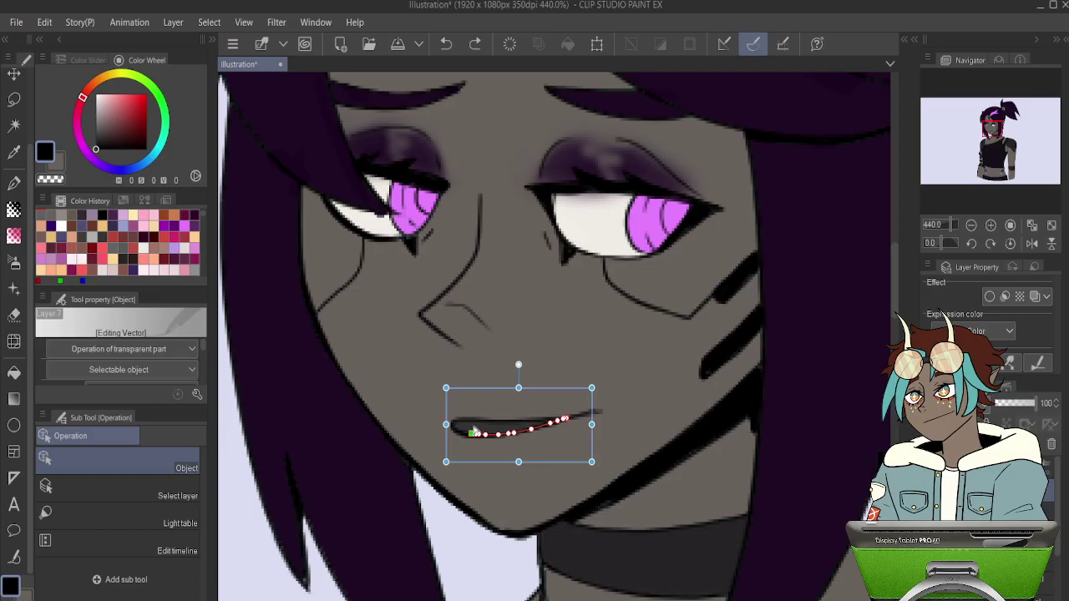
left_click(453, 384)
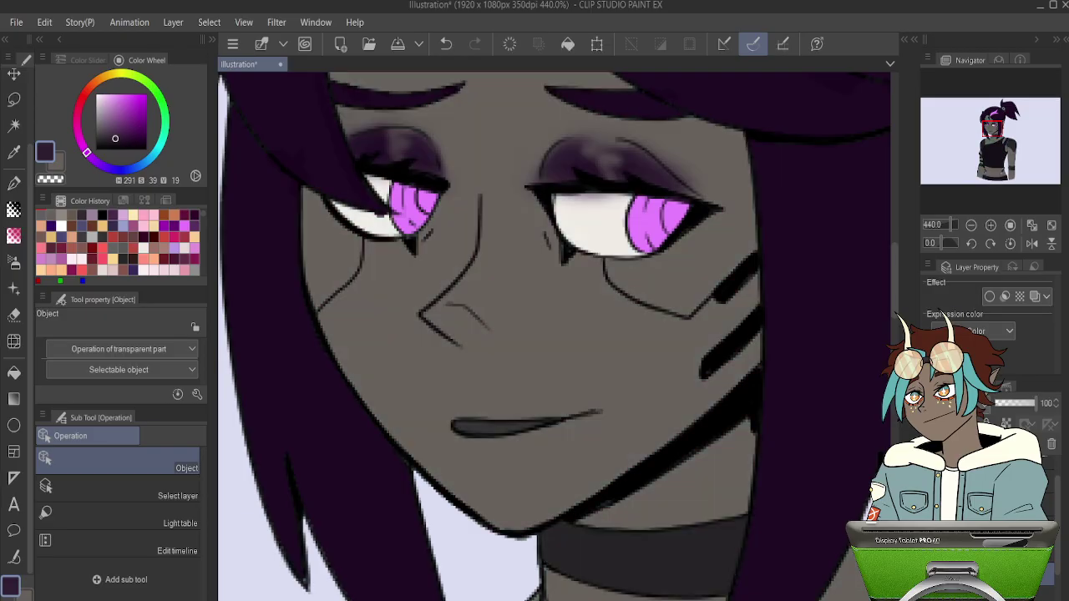
Recolour the mouth interior with a duller, darker purple (H 291, S 23, V 14) using the Turnip pen at size 8.
scroll(367, 390, "up", 4)
key("p")
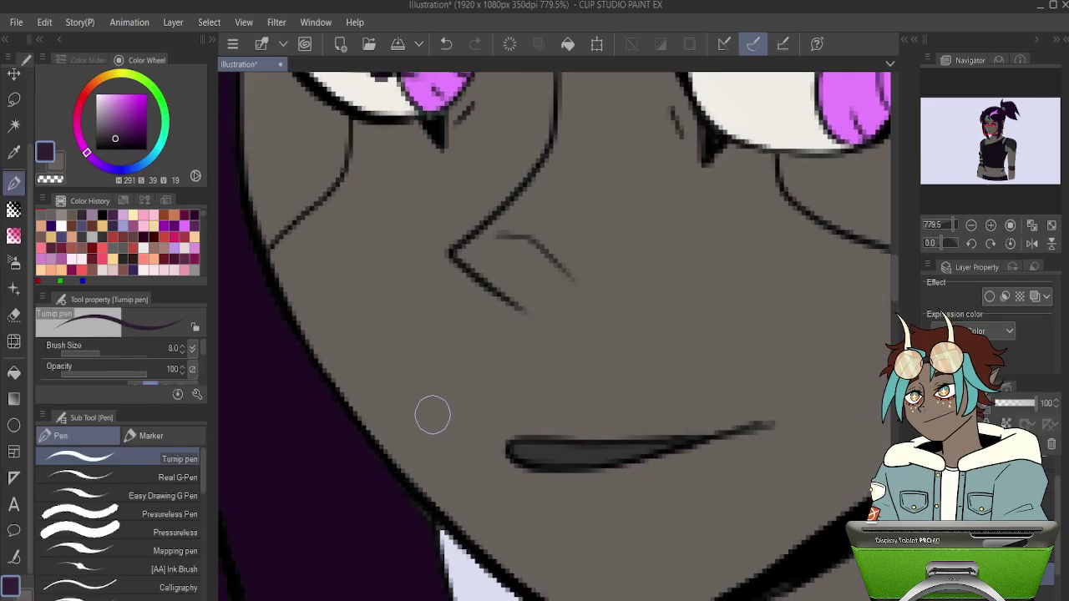
left_click_drag(538, 451, 545, 452)
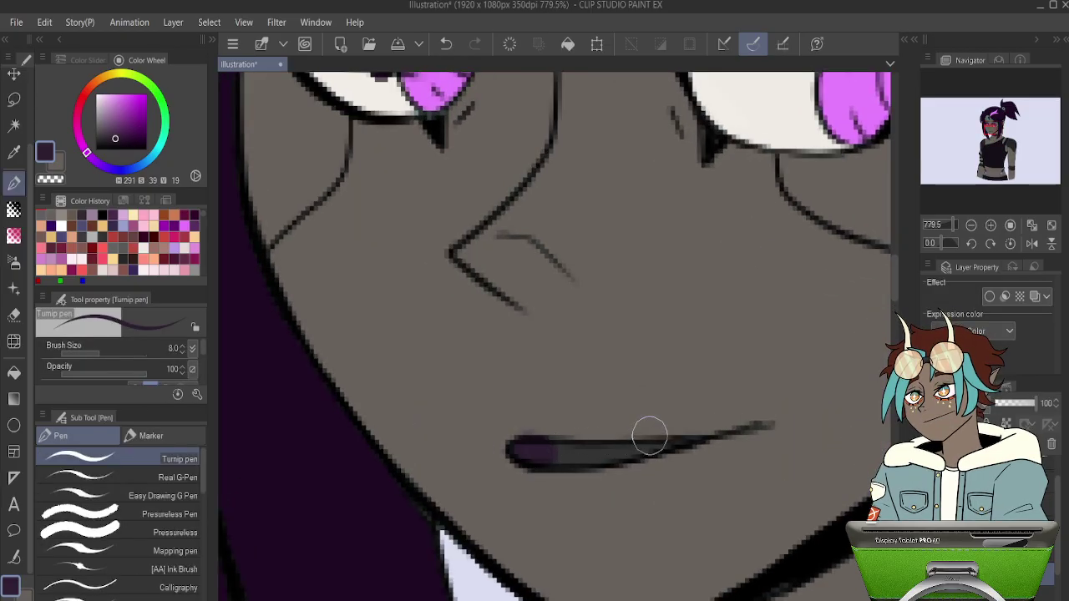
key("ctrl+z")
left_click_drag(118, 135, 110, 141)
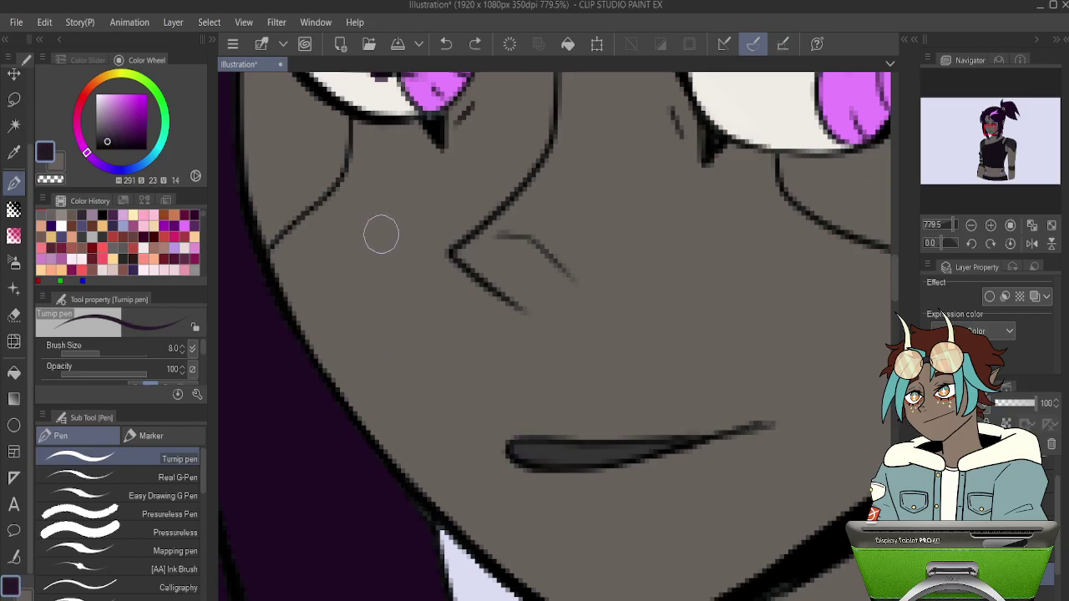
mouse_move(527, 456)
left_mouse_down()
mouse_move(664, 436)
mouse_move(584, 457)
mouse_move(677, 442)
left_mouse_up()
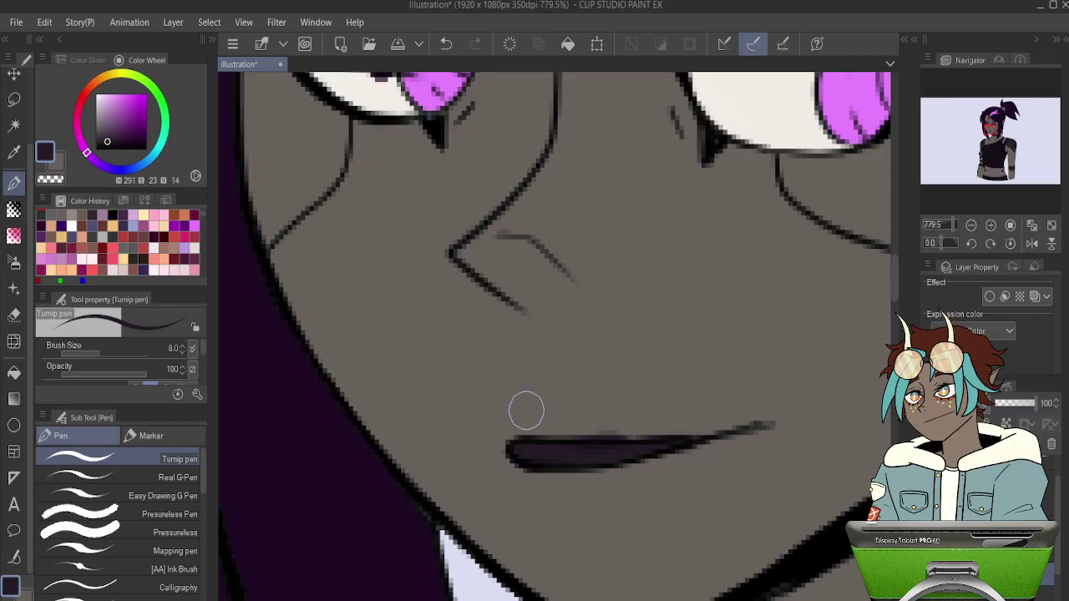
scroll(526, 411, "down", 12)
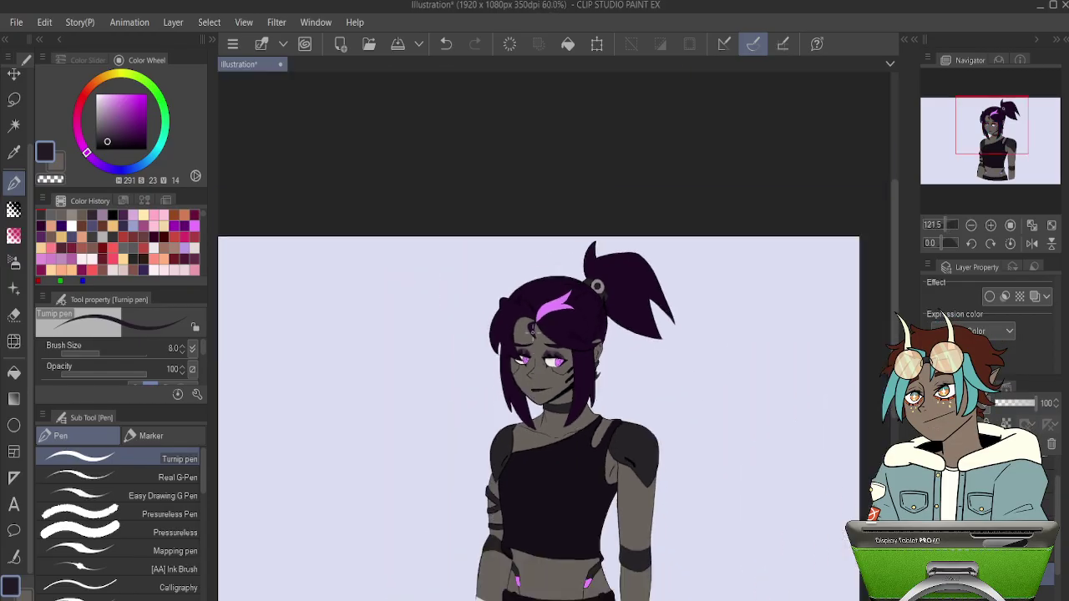
Switch to the eyeshadow's layer and erase the soft spill around the upper lid creases with the Erase Along Edge eraser.
scroll(547, 340, "up", 4)
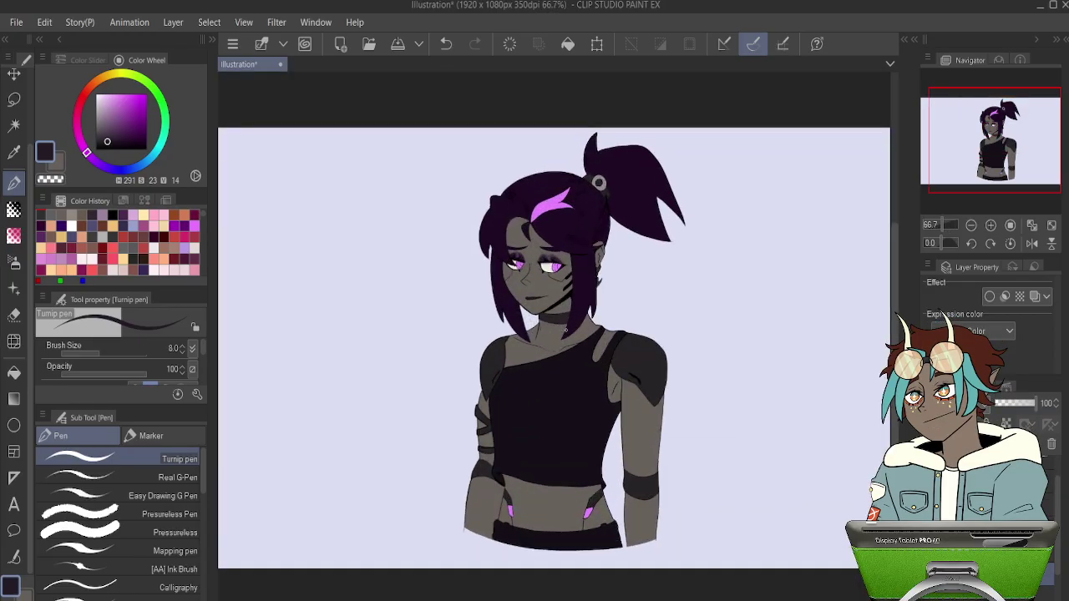
scroll(565, 330, "up", 1)
scroll(520, 180, "up", 5)
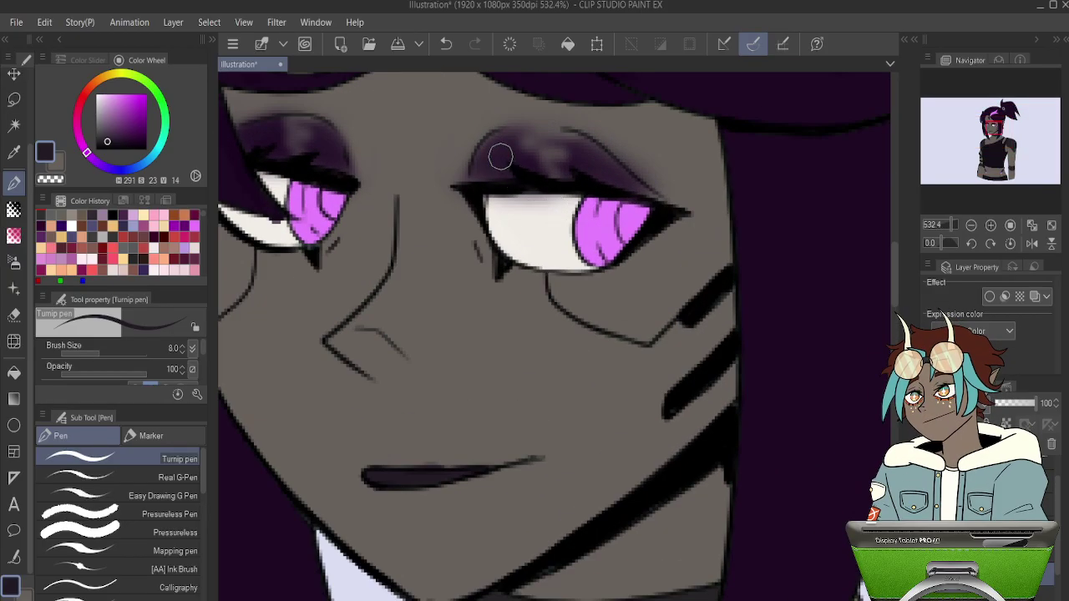
key("o")
key("e")
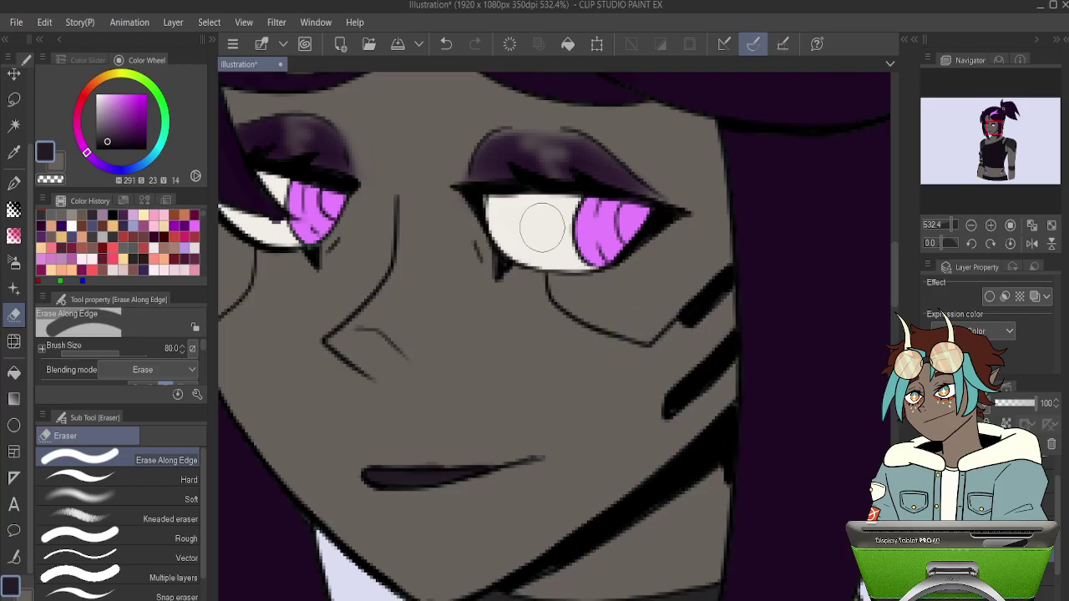
key("o")
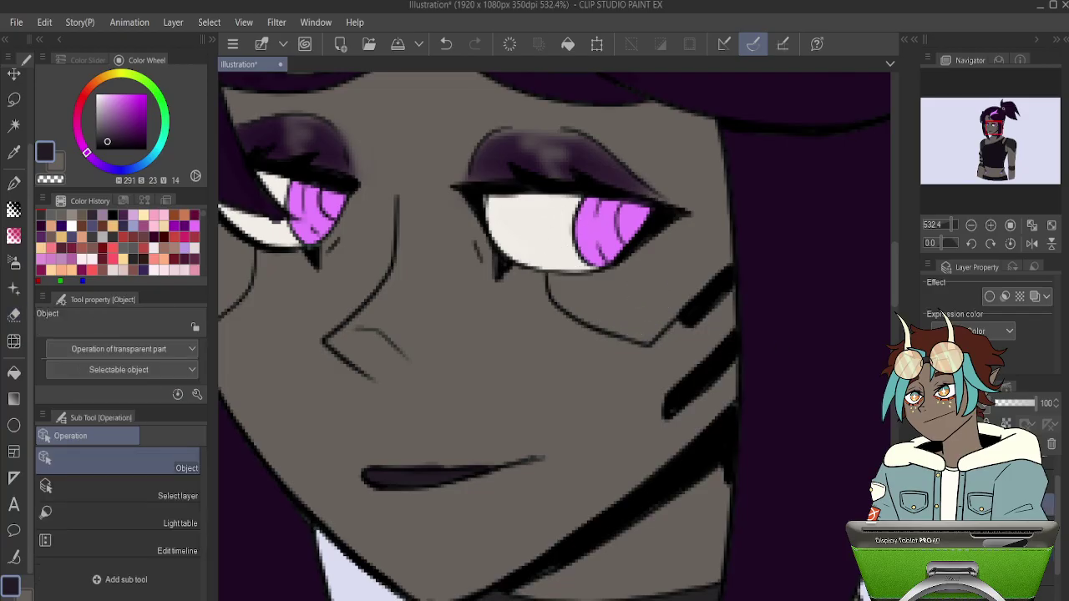
Compare the eyes with and without the latest eyeshadow clean-up, keeping the clean-up.
key("ctrl+z")
key("ctrl+y")
key("ctrl+z")
key("ctrl+y")
key("ctrl+z")
key("ctrl+y")
Derive a violet (H 262, S 69, V 83) from the iris colour and paint the upper band of both irises with it.
scroll(562, 216, "up", 2)
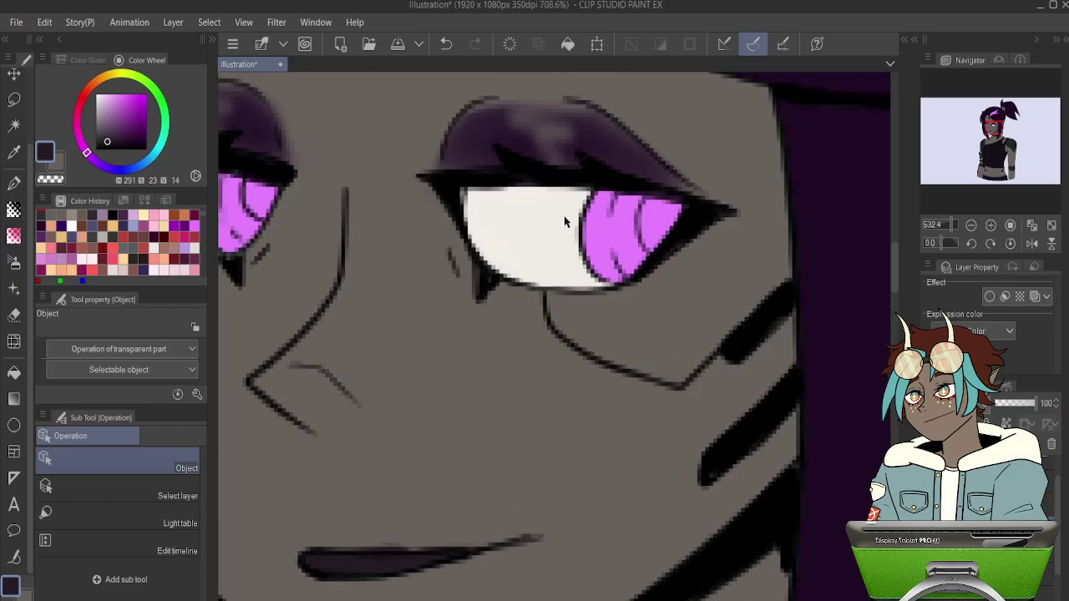
left_click(623, 224, "alt")
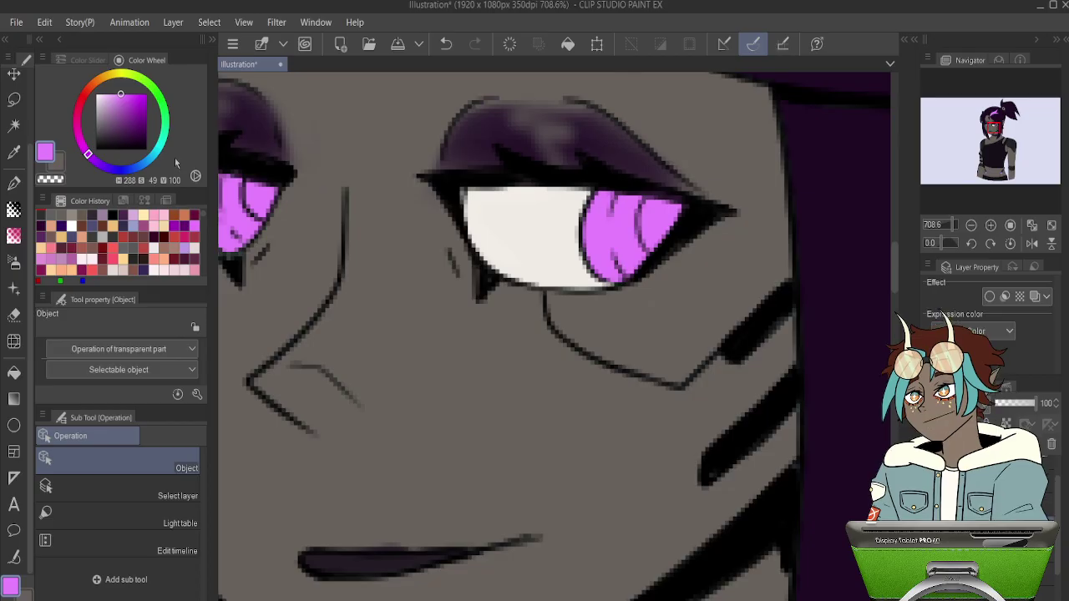
left_click(105, 166)
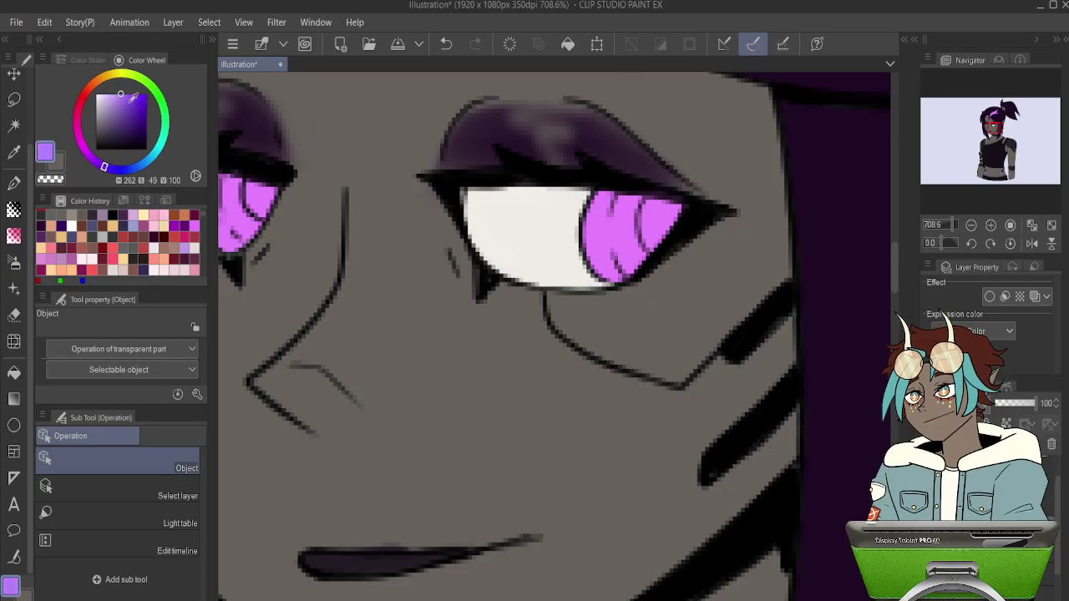
left_click(132, 101)
key("p")
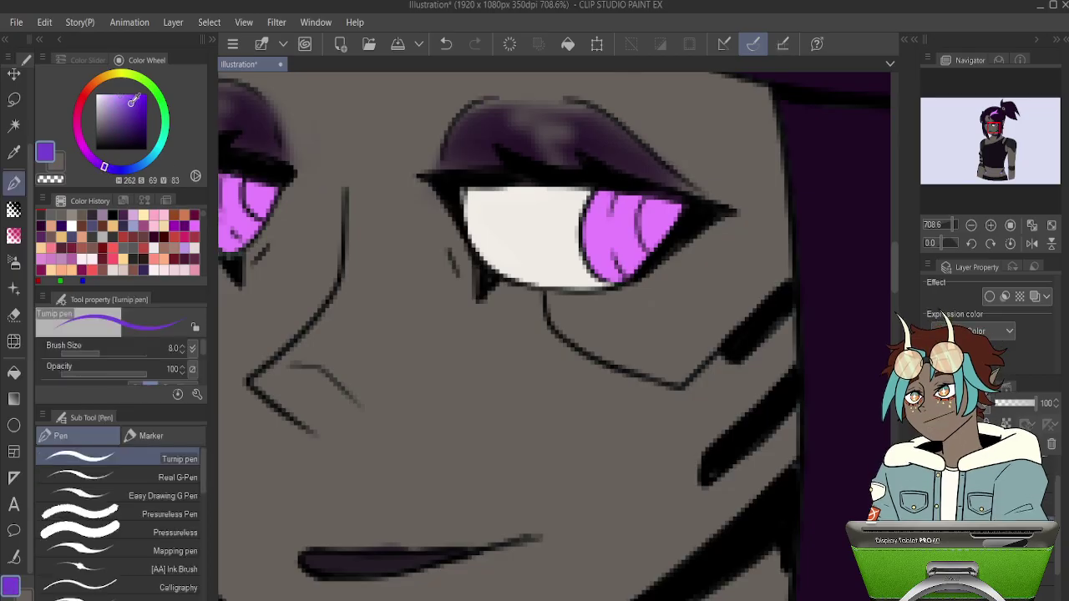
key("ctrl+z")
left_click_drag(581, 199, 706, 213)
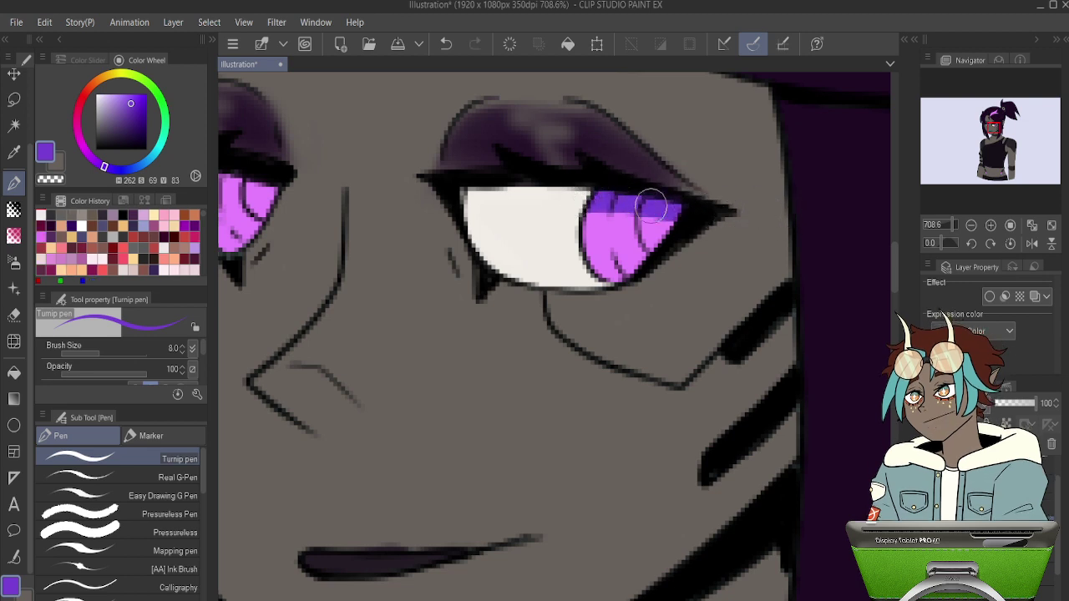
left_click_drag(472, 242, 831, 268)
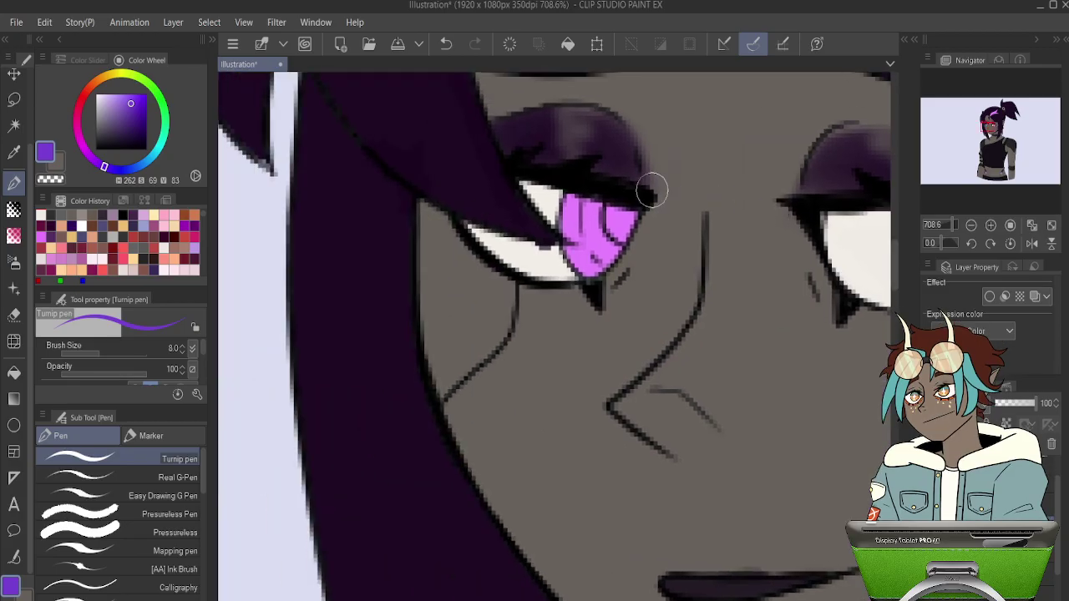
left_click_drag(573, 190, 669, 215)
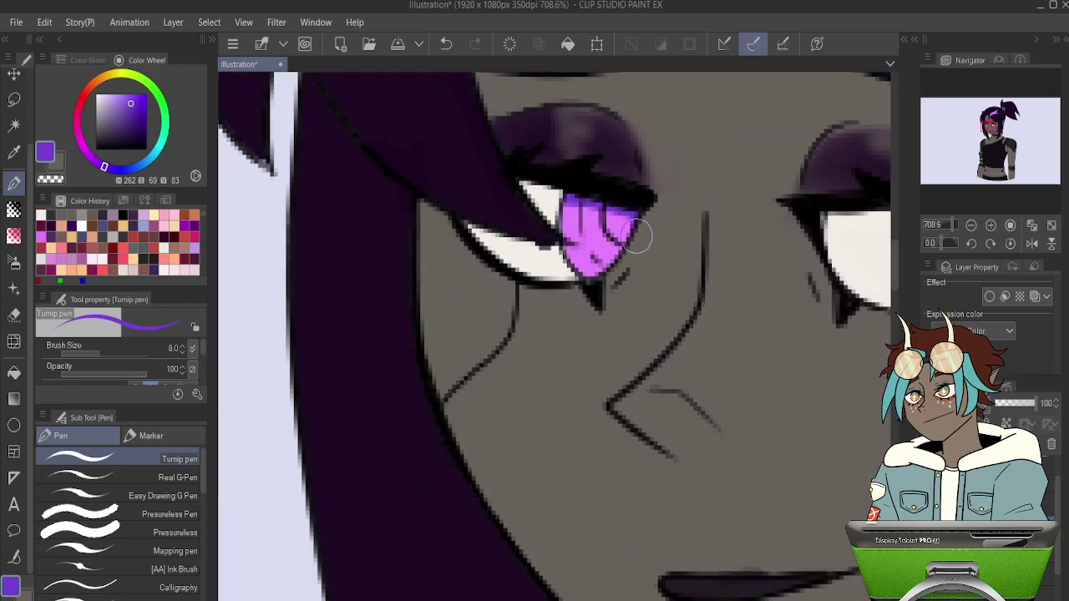
Mix a bright magenta (H 300, S 75, V 100) from the iris purple and paint the pupil area of both eyes.
left_click_drag(862, 222, 521, 198)
left_click(703, 221, "alt")
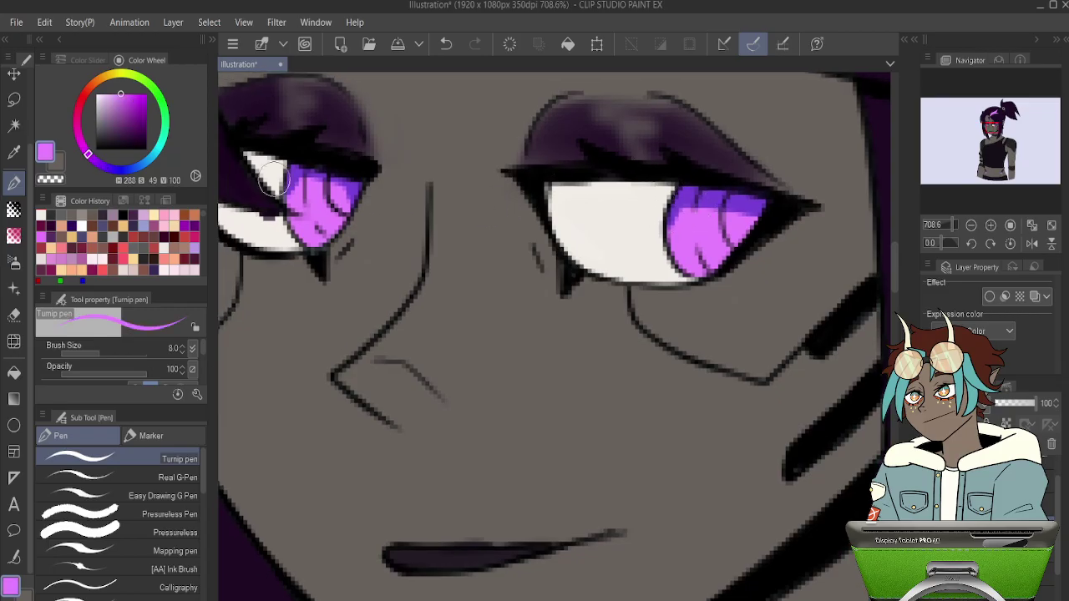
left_click(133, 92)
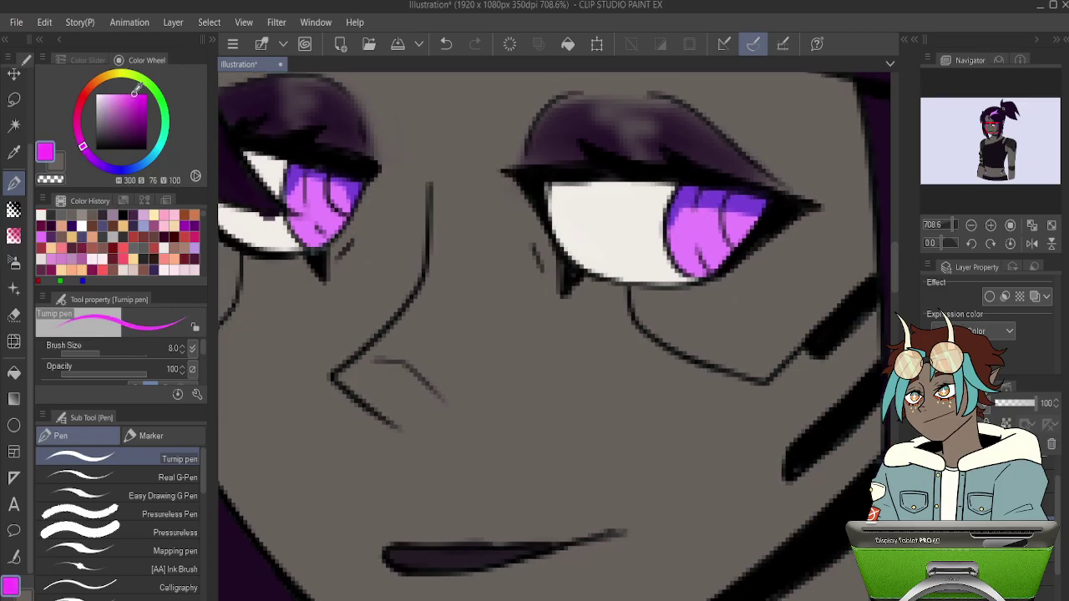
mouse_move(731, 219)
left_mouse_down()
mouse_move(735, 229)
mouse_move(757, 216)
left_mouse_up()
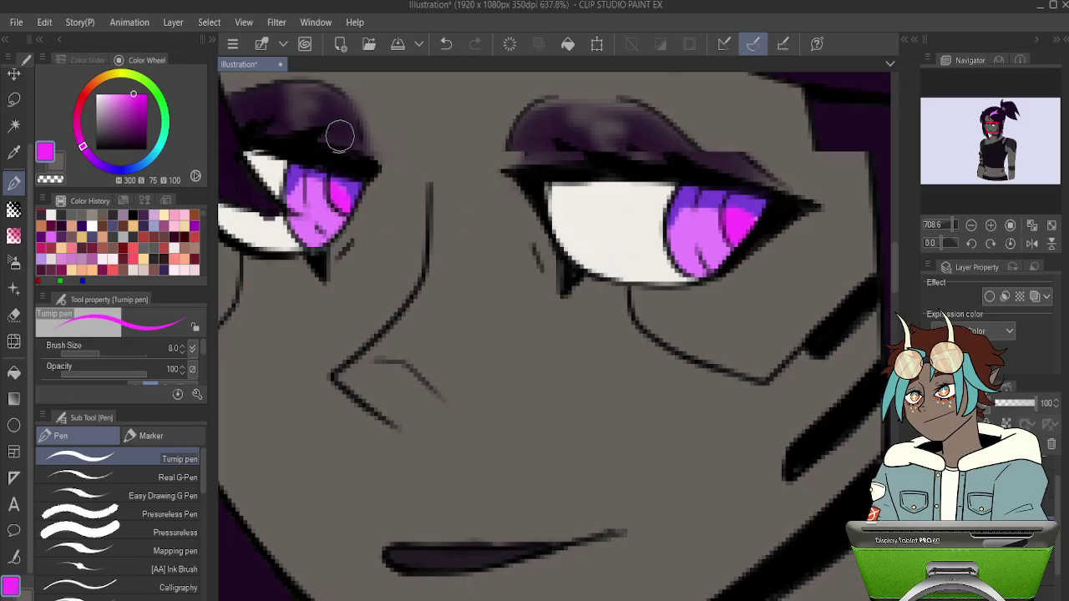
scroll(339, 136, "down", 10)
scroll(361, 143, "up", 2)
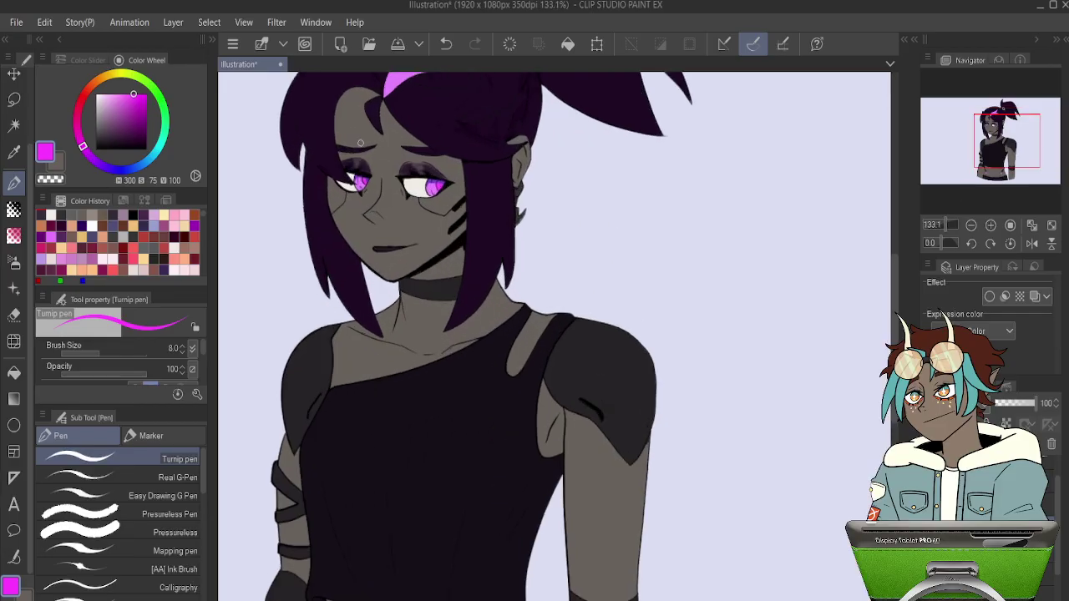
Paint the lower part of both irises pink (H 317, S 49, V 100) and check the eyes against the whole figure.
scroll(361, 143, "up", 10)
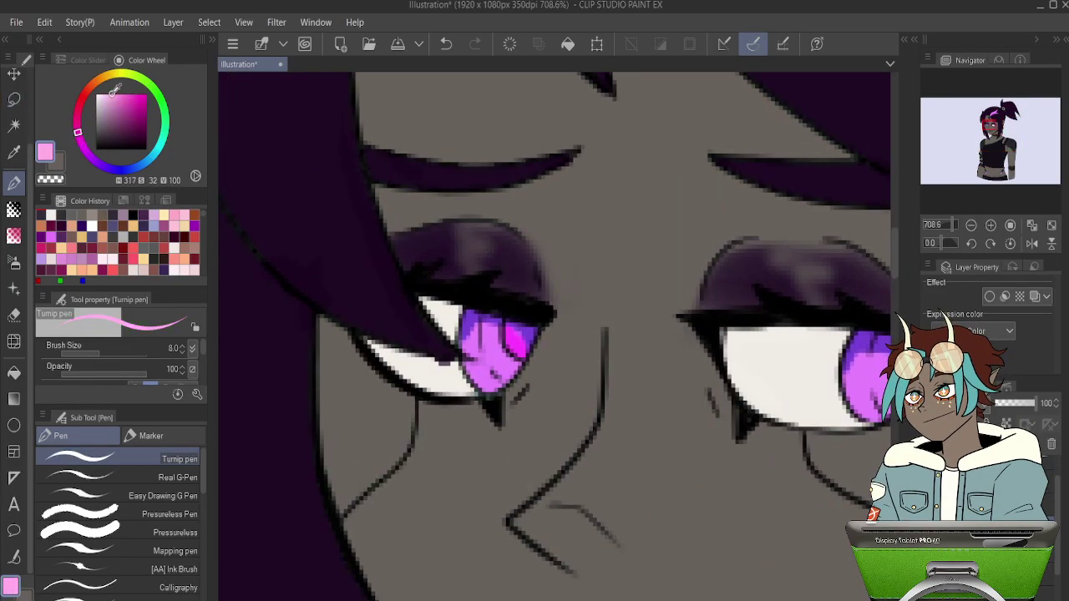
scroll(632, 474, "up", 1)
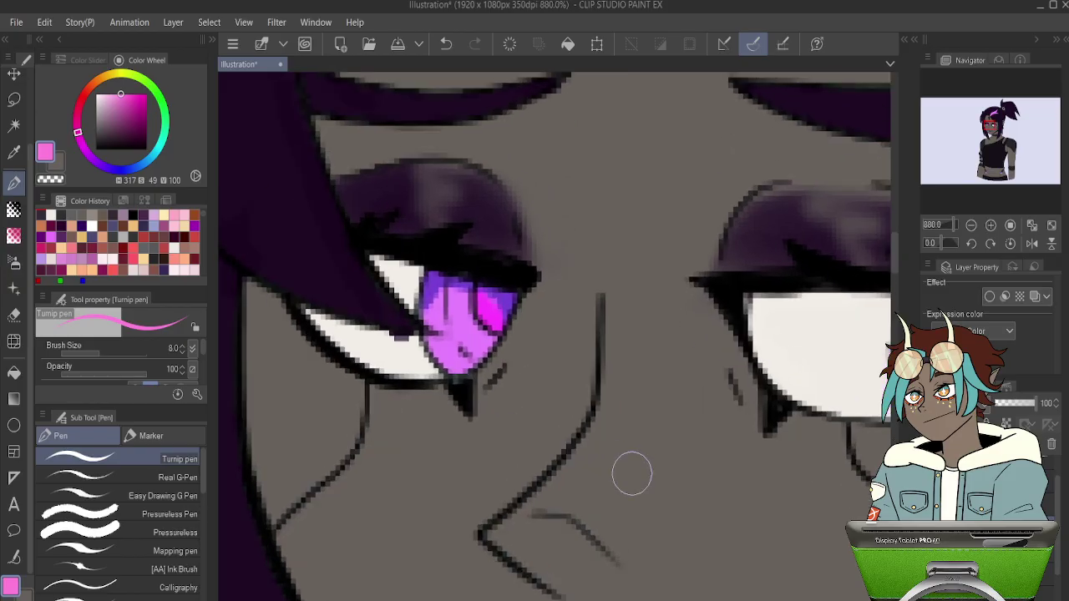
left_click_drag(449, 359, 483, 343)
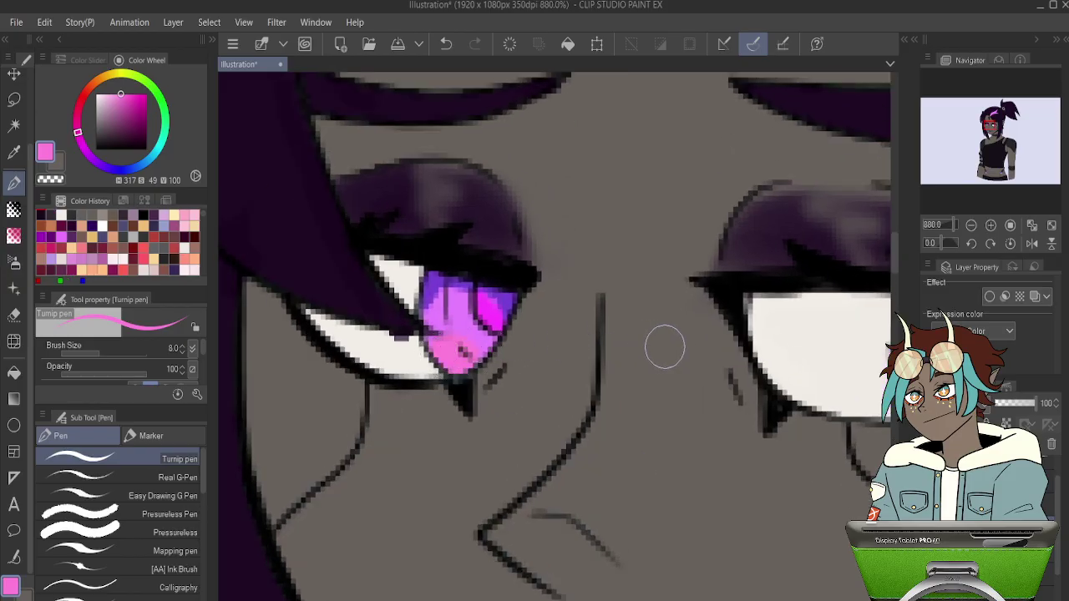
left_click_drag(714, 353, 415, 320)
left_click_drag(641, 359, 614, 326)
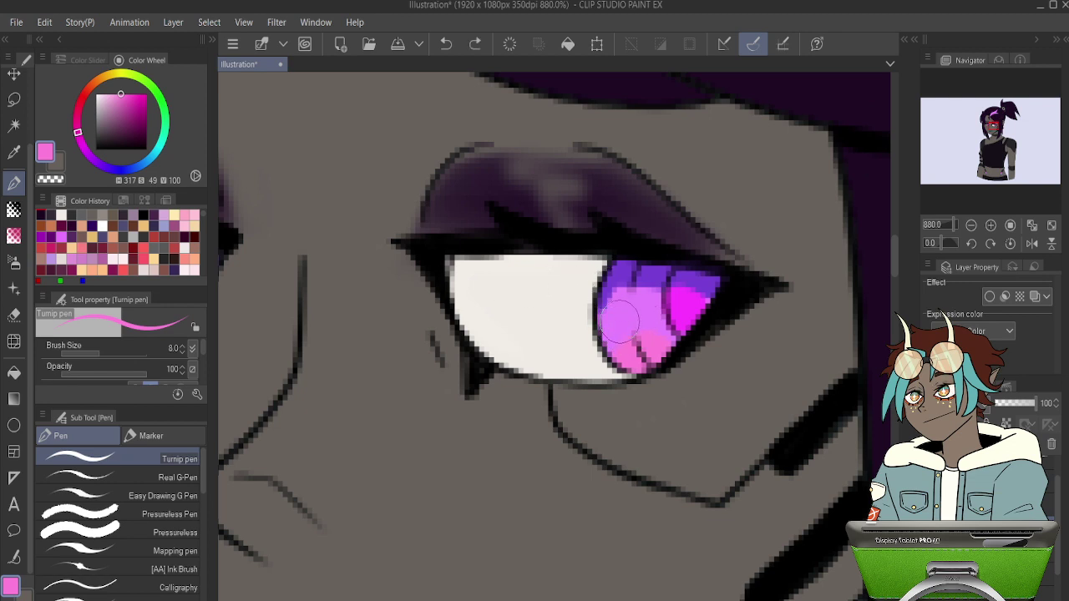
left_click_drag(319, 321, 638, 332)
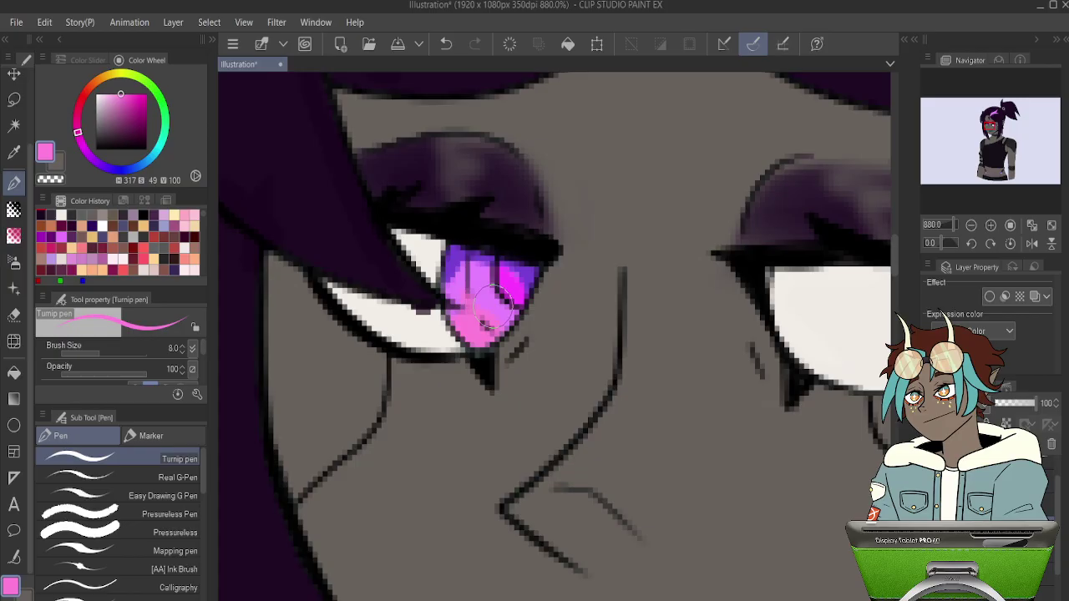
scroll(492, 306, "down", 10)
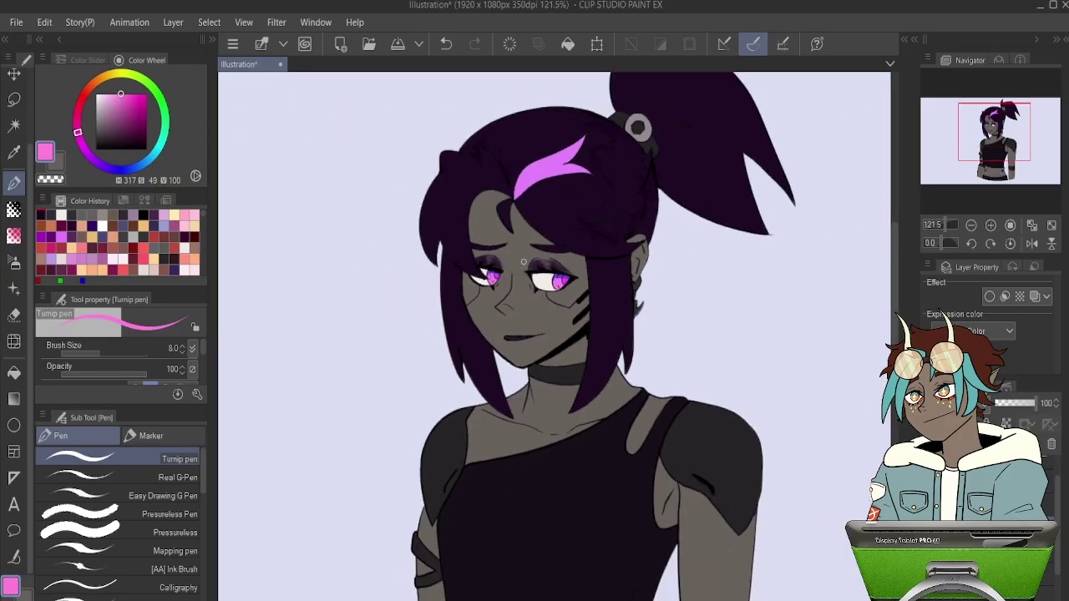
scroll(601, 264, "down", 3)
scroll(547, 248, "up", 5)
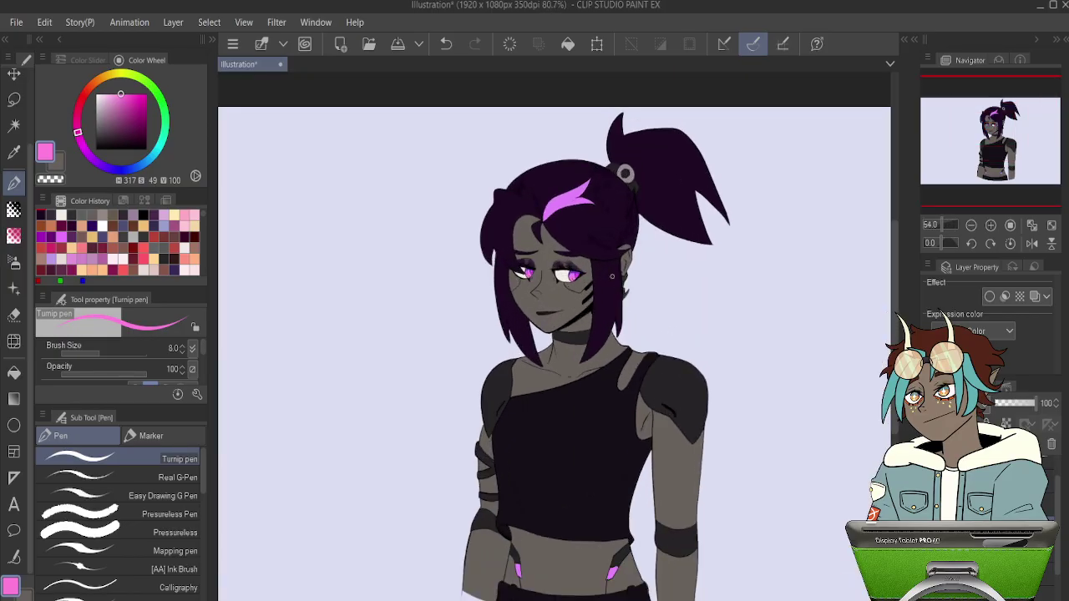
scroll(548, 248, "up", 5)
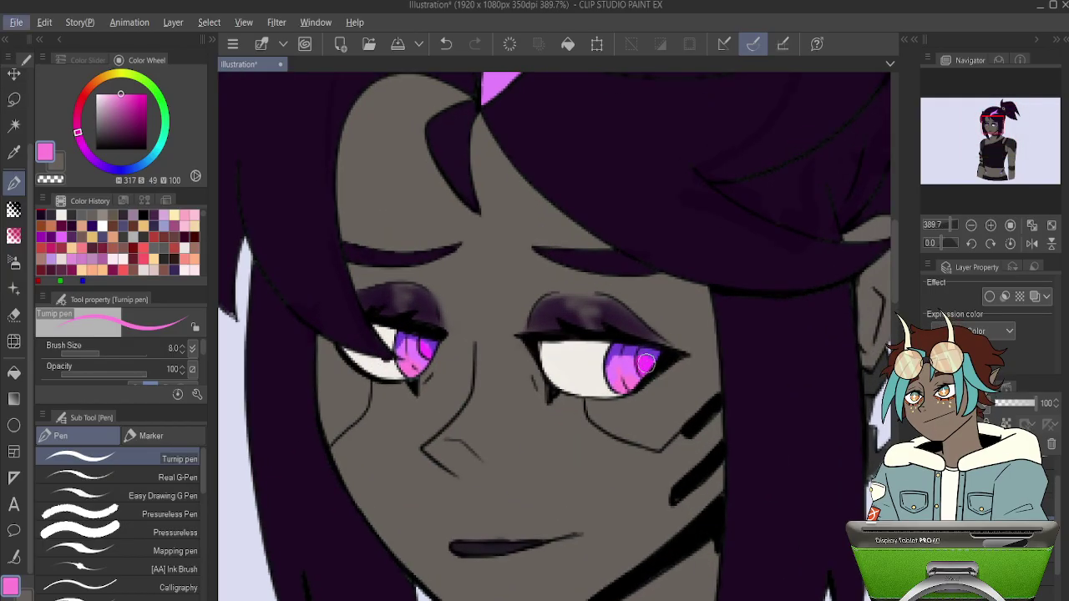
scroll(647, 361, "down", 3)
scroll(586, 143, "up", 3)
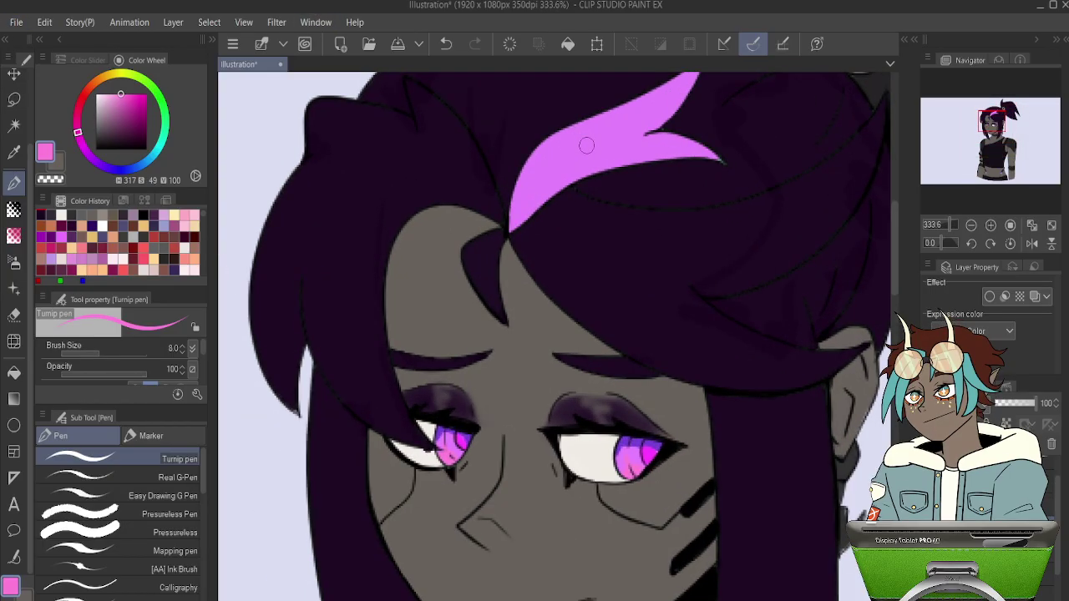
key("w")
left_click(588, 147)
key("ctrl+d")
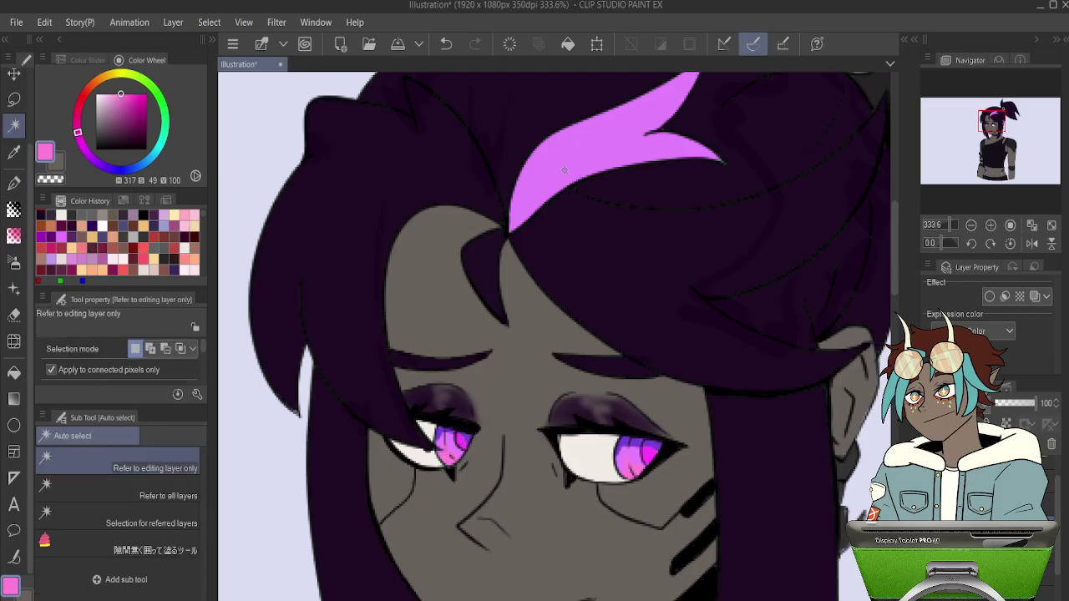
Auto-select the bright streak in the fringe on its own layer and sample the irises' violet (H 262, S 70, V 83).
key("o")
key("w")
left_click(560, 156)
scroll(618, 434, "up", 1)
key("alt")
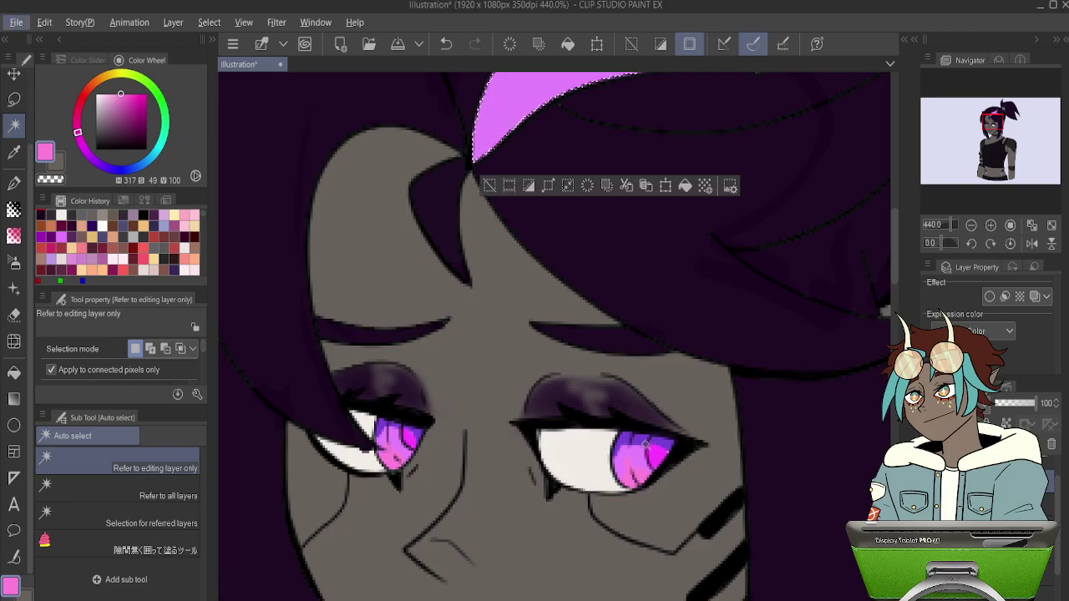
key("i")
left_click(639, 443)
scroll(564, 325, "down", 2)
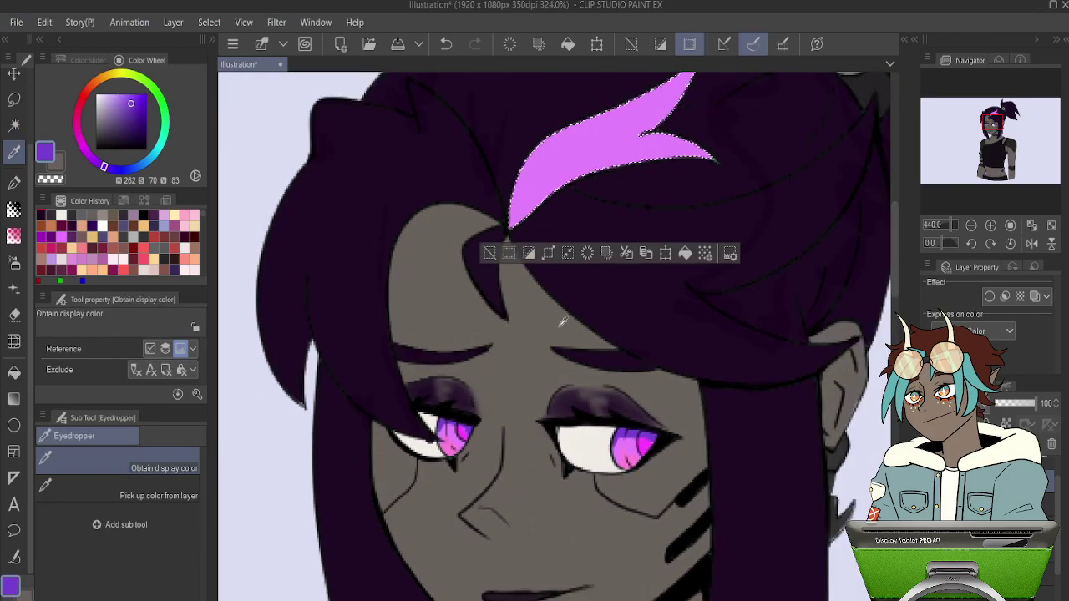
Shade the root of the selected hair streak with the violet using the Soft airbrush enlarged to size 40.
key("b")
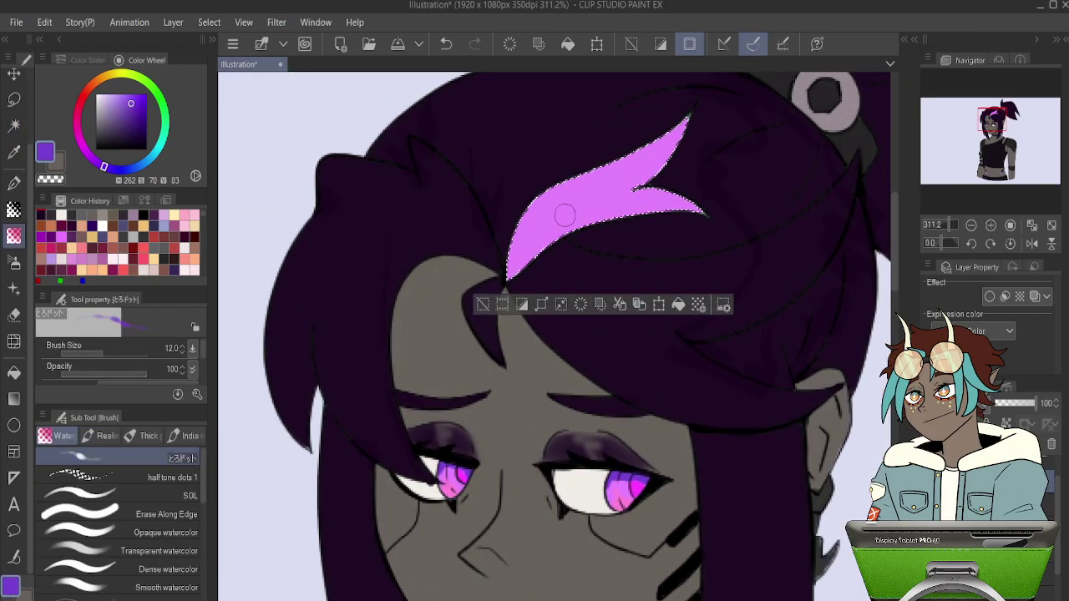
left_click(14, 262)
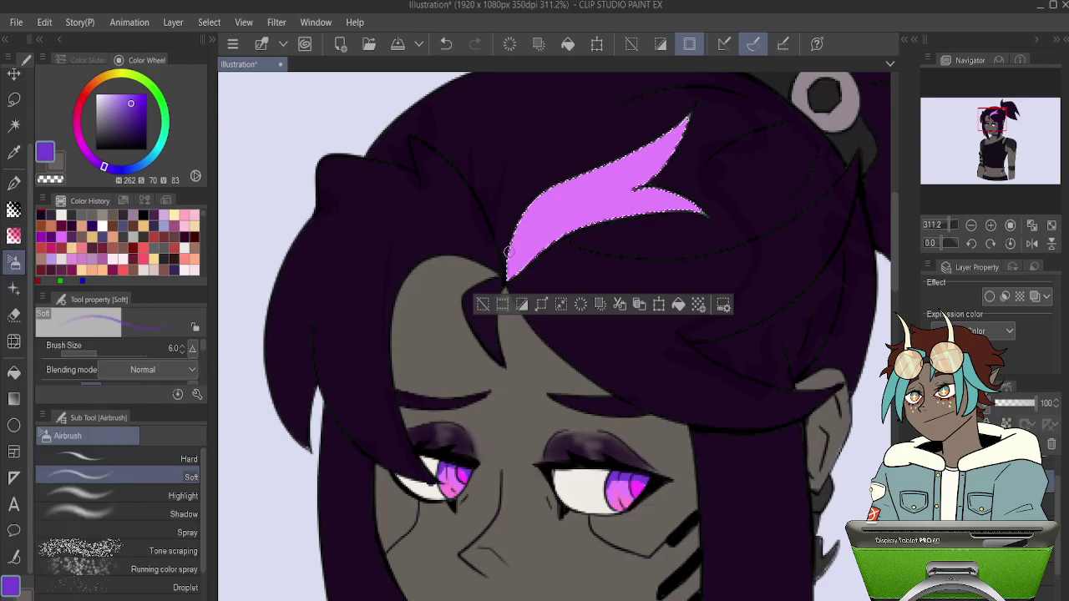
key("bracketright")
key("bracketright")
key("bracketright")
key("bracketright")
key("bracketright")
key("bracketright")
key("bracketright")
key("bracketright")
key("bracketright")
key("bracketright")
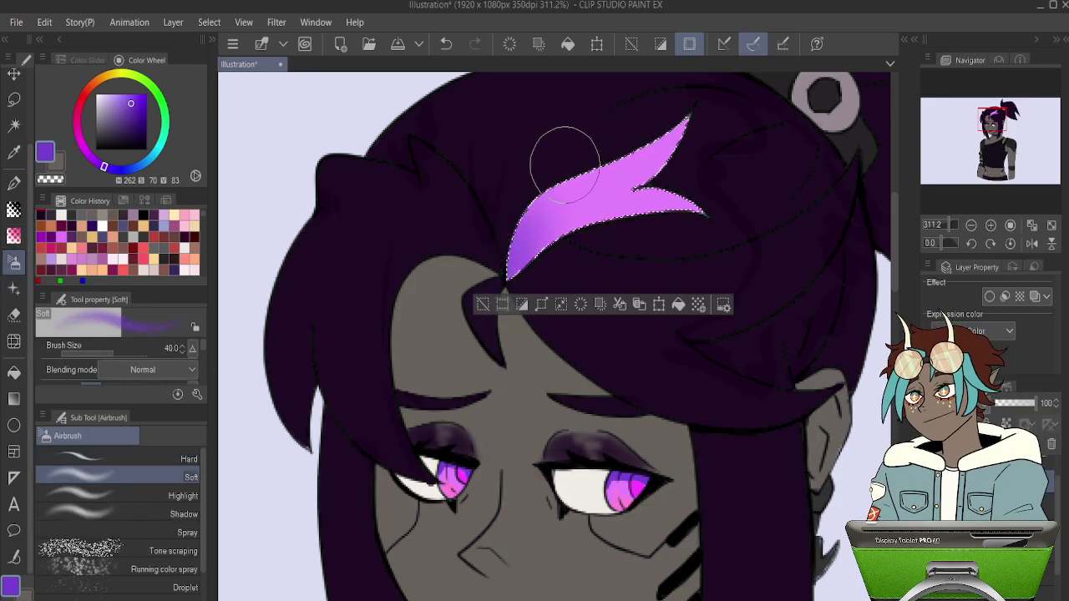
Airbrush magenta across the middle of the selected hair streak and the irises' pink (H 317, S 49, V 100) over its tips.
left_click(460, 481, "alt")
mouse_move(602, 208)
left_mouse_down()
mouse_move(615, 158)
mouse_move(630, 215)
mouse_move(626, 154)
mouse_move(630, 183)
mouse_move(665, 227)
mouse_move(693, 226)
left_mouse_up()
left_click(444, 483, "alt")
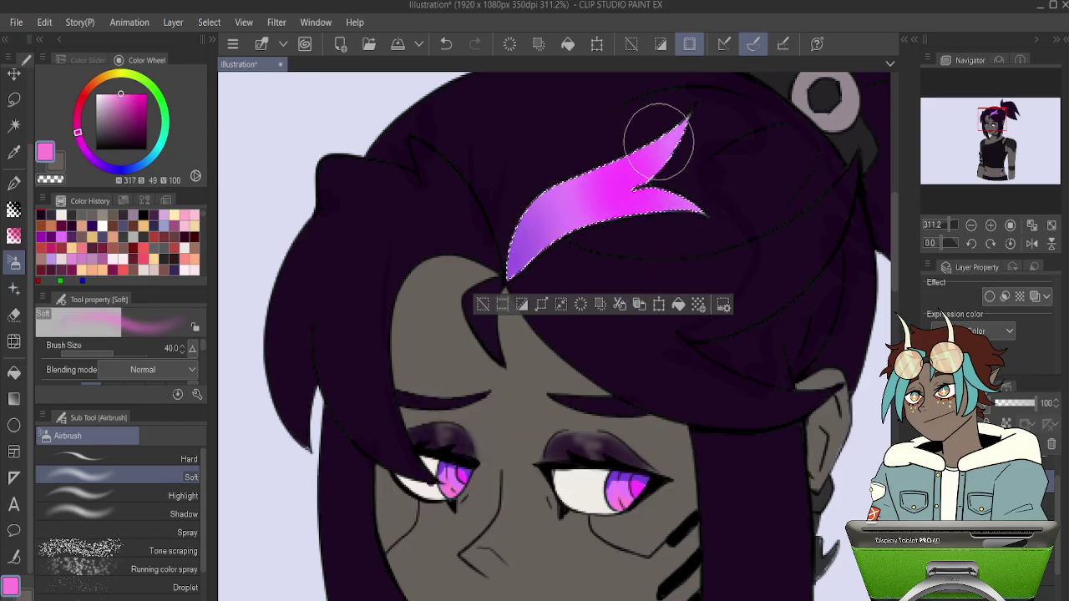
mouse_move(681, 142)
left_mouse_down()
mouse_move(670, 192)
mouse_move(703, 236)
left_mouse_up()
Soften the streak's violet-to-magenta transition with its own purple, deselect it, and check the hair's values in greyscale.
left_click(555, 207, "alt")
mouse_move(547, 203)
left_mouse_down()
mouse_move(600, 219)
mouse_move(593, 182)
mouse_move(580, 231)
mouse_move(519, 218)
mouse_move(520, 247)
mouse_move(597, 239)
mouse_move(638, 206)
mouse_move(616, 244)
left_mouse_up()
left_click(528, 249, "alt")
key("ctrl+d")
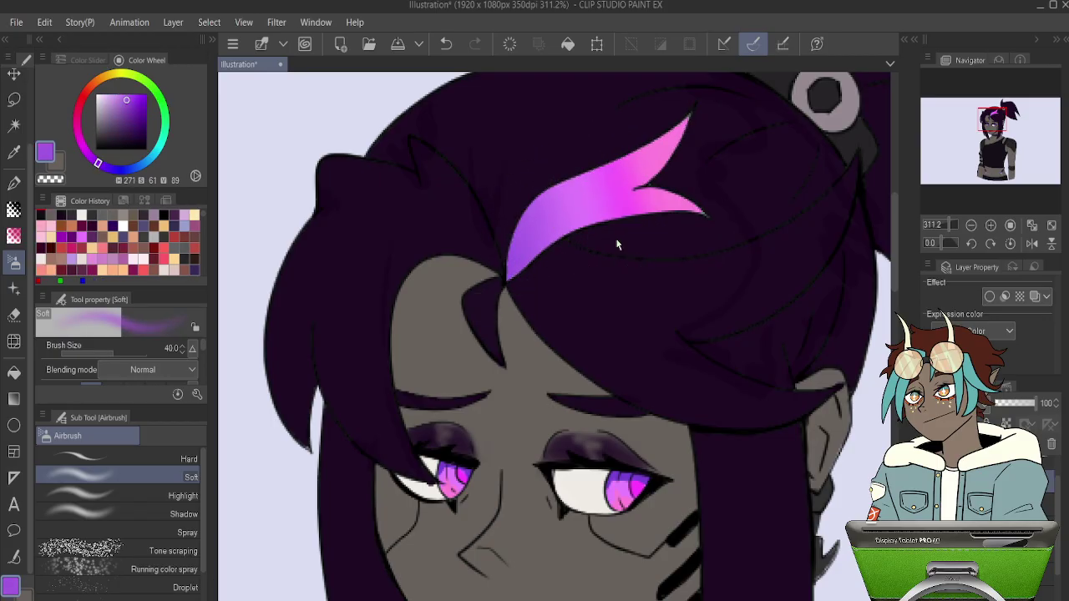
scroll(617, 239, "down", 6)
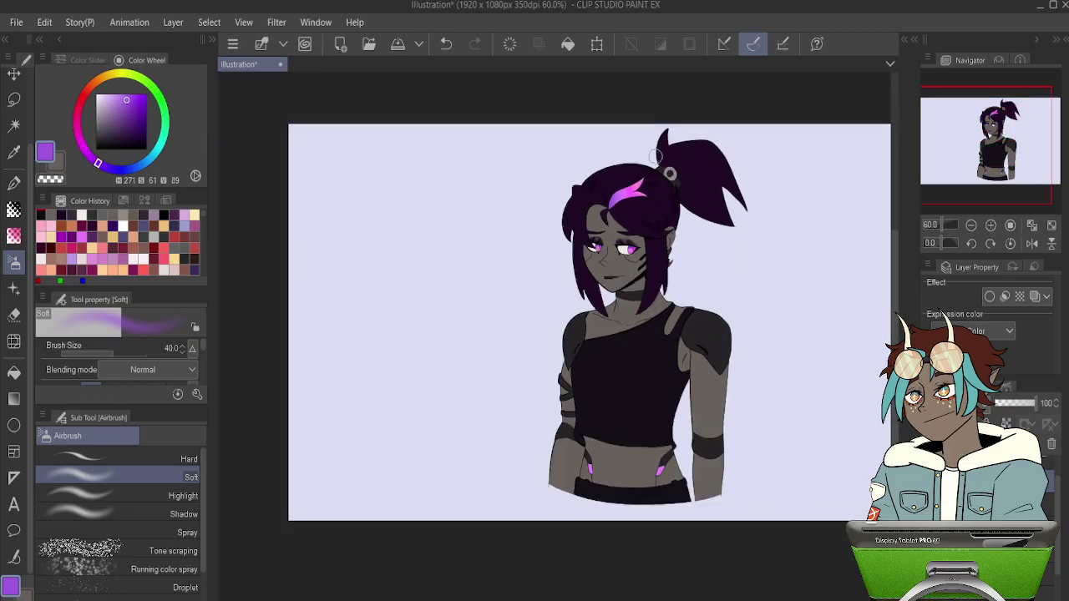
scroll(658, 159, "up", 5)
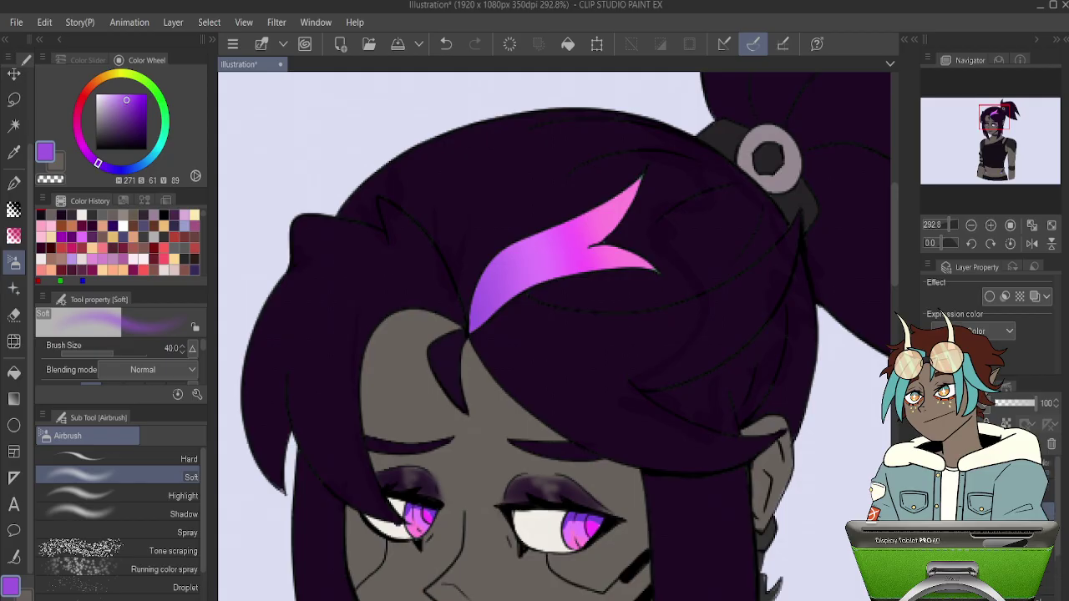
key("ctrl+shift+u")
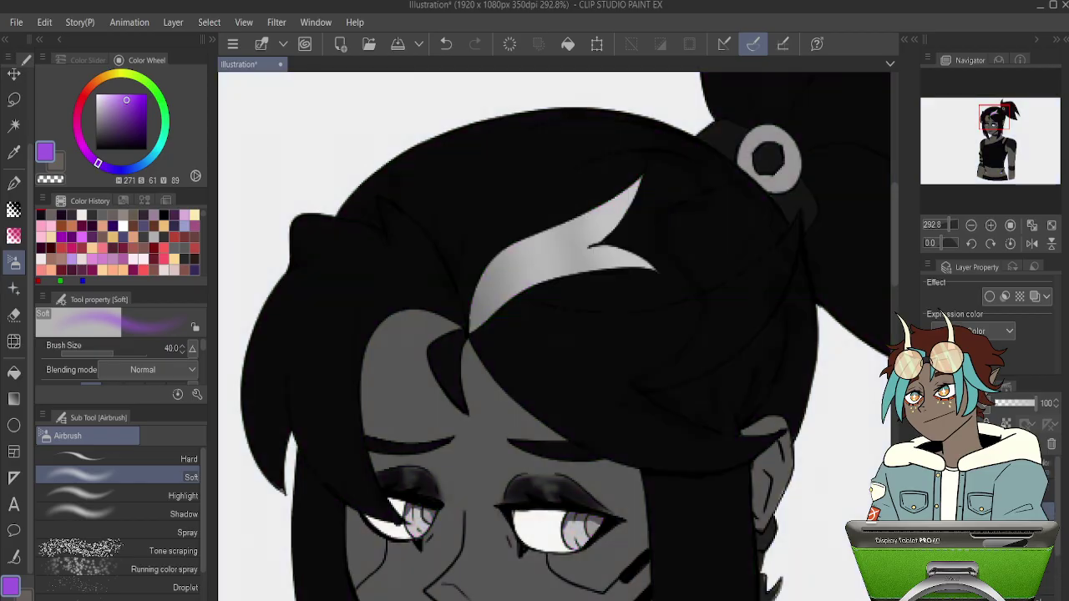
Undo the magenta and pink airbrushing on the hair streak, restoring colour view, and clear the selection.
key("ctrl+z")
key("ctrl+z")
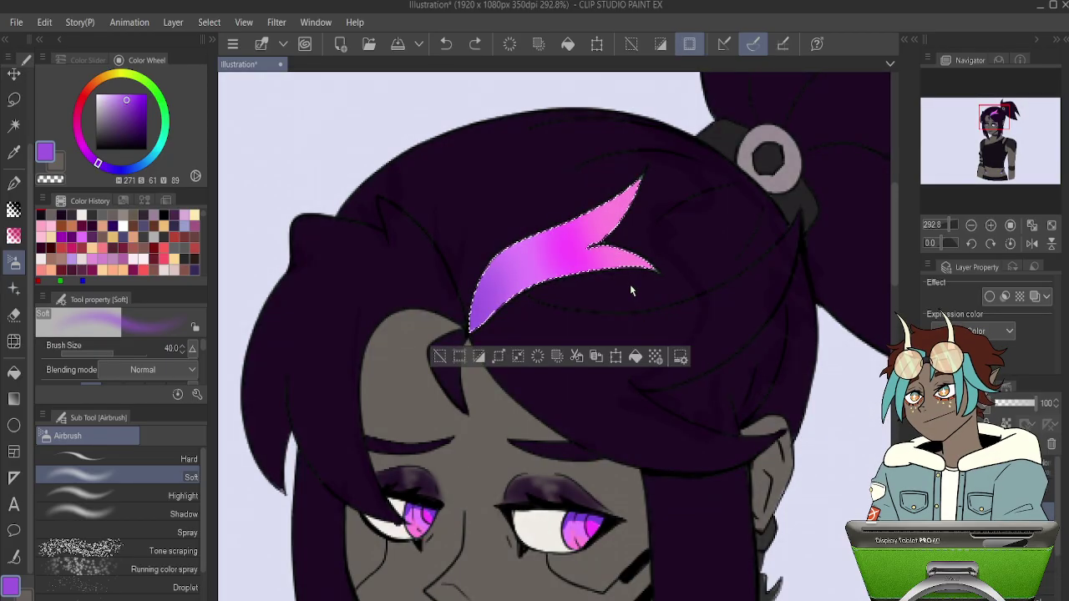
key("ctrl+z")
key("ctrl+z")
key("ctrl+z")
key("ctrl+z")
key("ctrl+z")
key("ctrl+z")
key("ctrl+d")
Compare the iris tones in greyscale and colour, and mix a lighter pink (H 317, S 32, V 100) from the iris pink.
scroll(459, 497, "up", 10)
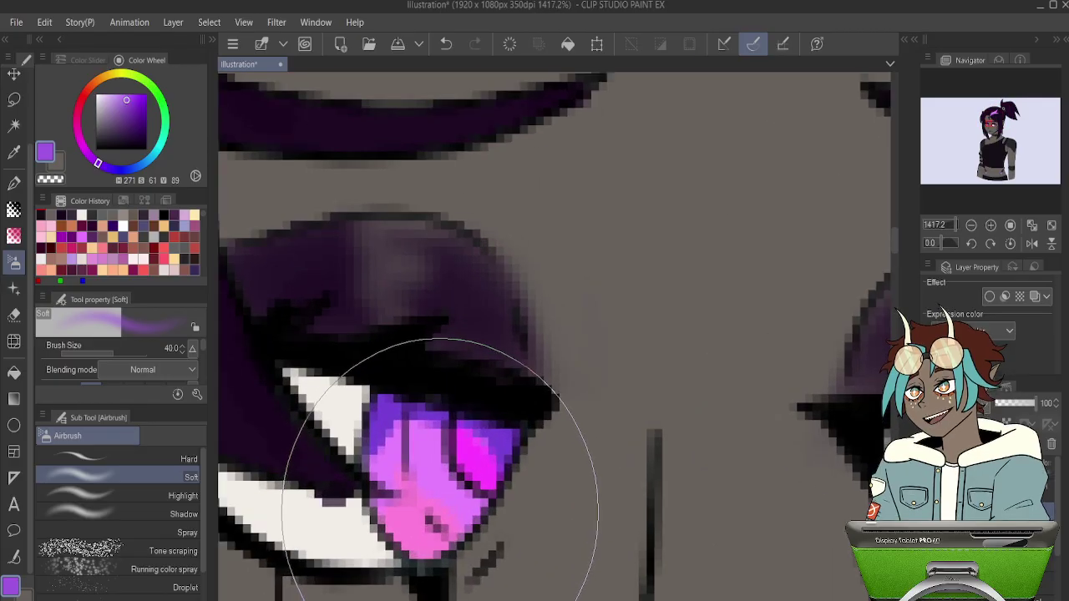
key("o")
key("ctrl+y")
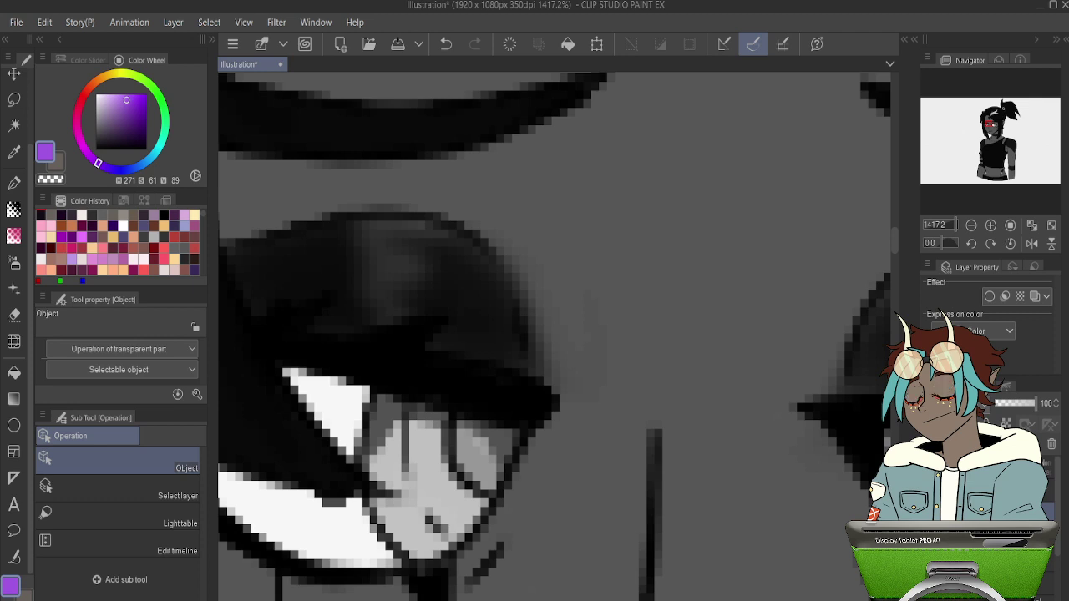
key("g")
key("g")
key("g")
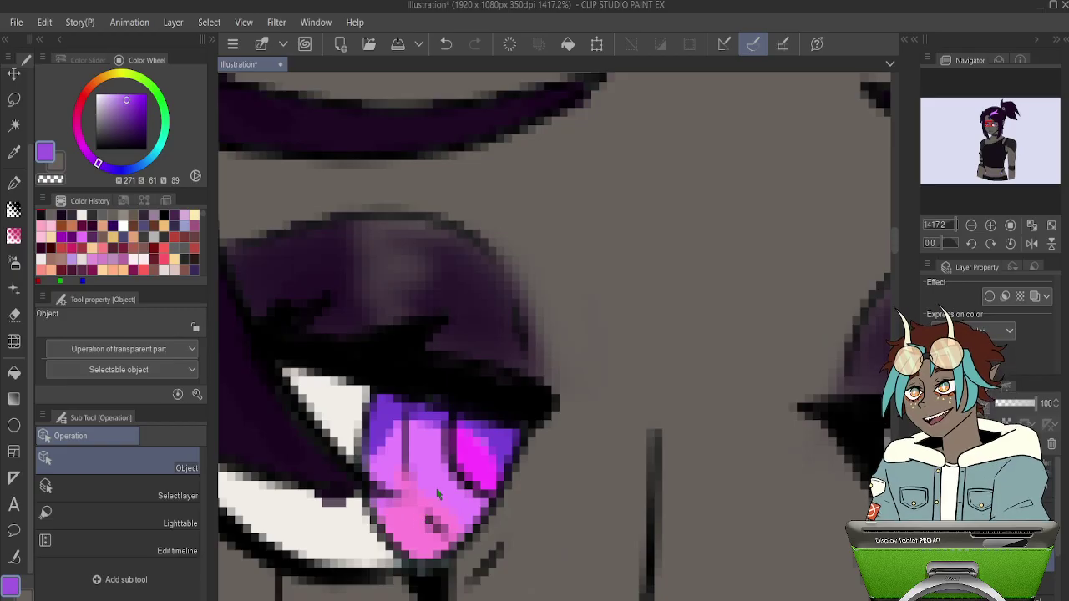
key("i")
left_click(425, 516)
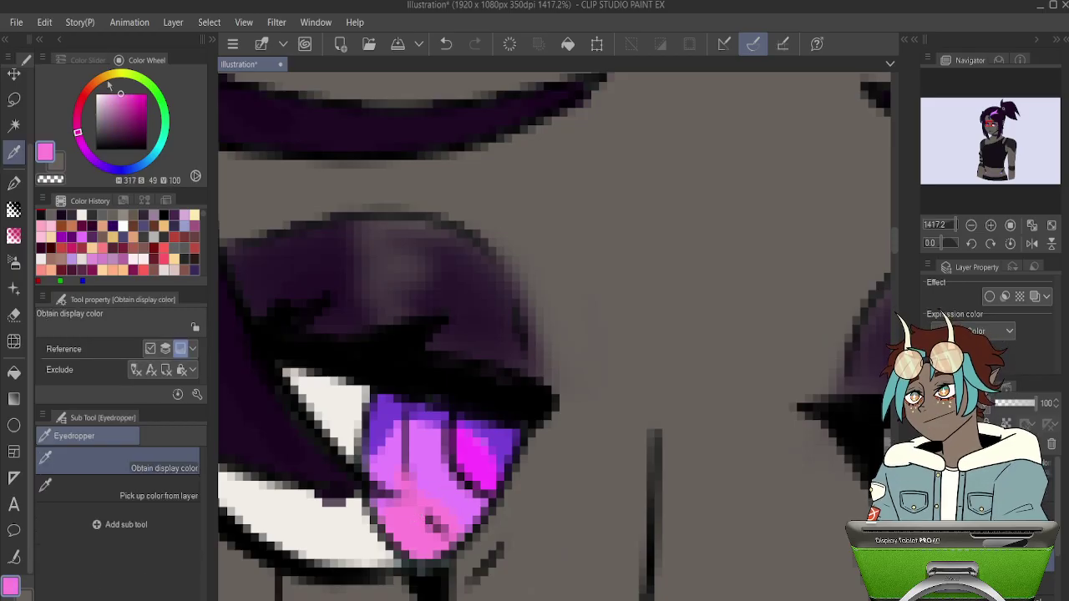
left_click(115, 89)
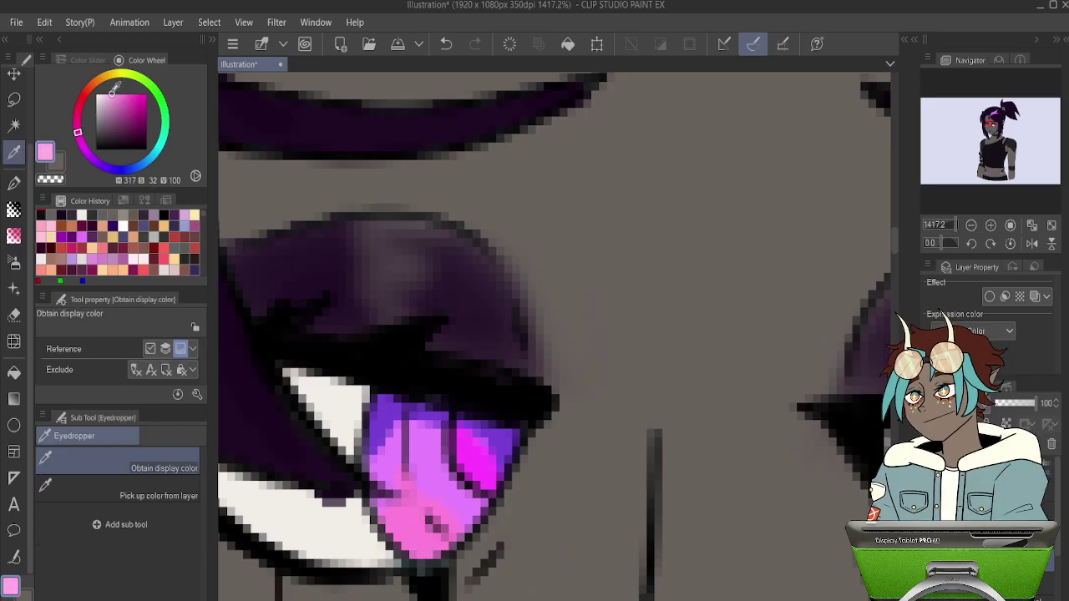
Paint the lower part of both irises light pink with the Turnip pen at size 8 and check the values in greyscale.
key("p")
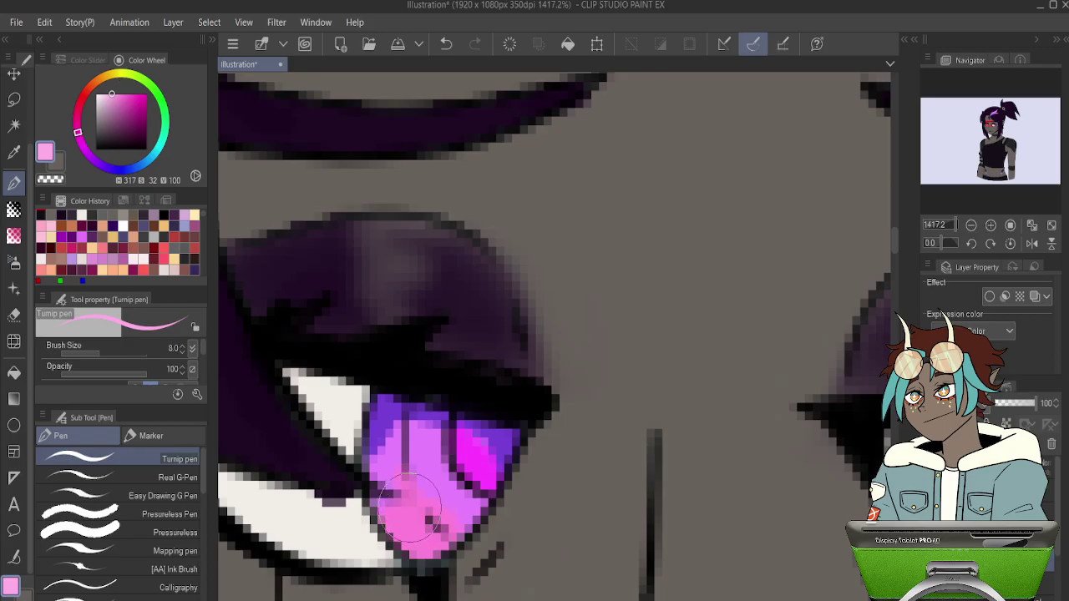
key("o")
key("p")
mouse_move(410, 512)
left_mouse_down()
mouse_move(410, 486)
mouse_move(444, 528)
mouse_move(413, 542)
mouse_move(401, 522)
mouse_move(455, 526)
left_mouse_up()
left_click_drag(783, 406, 496, 322)
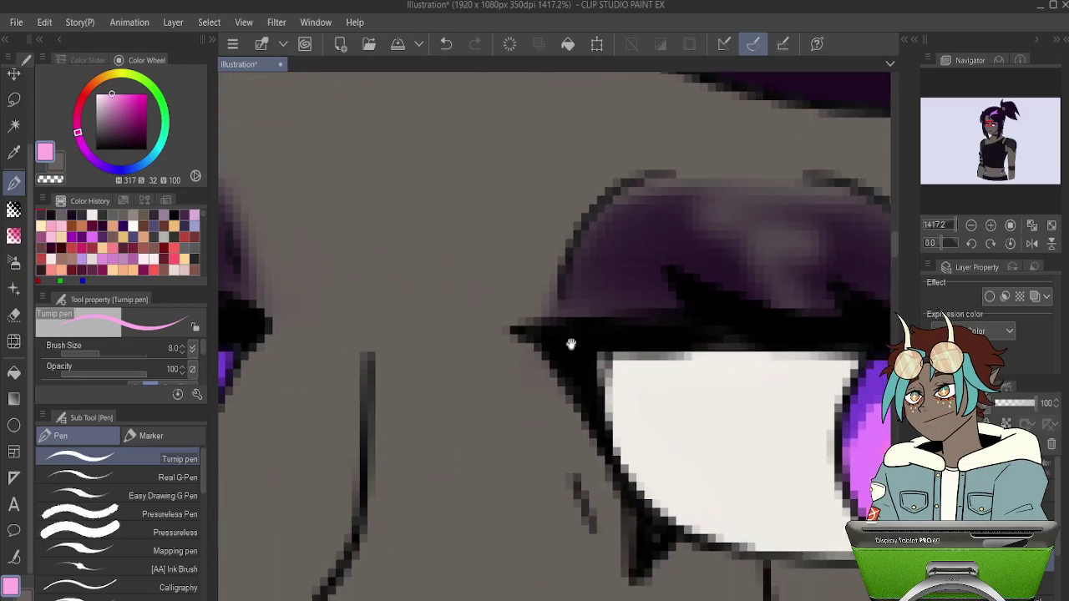
left_click_drag(737, 331, 410, 301)
mouse_move(566, 436)
left_mouse_down()
mouse_move(564, 410)
mouse_move(562, 479)
mouse_move(579, 487)
mouse_move(584, 449)
mouse_move(623, 451)
left_mouse_up()
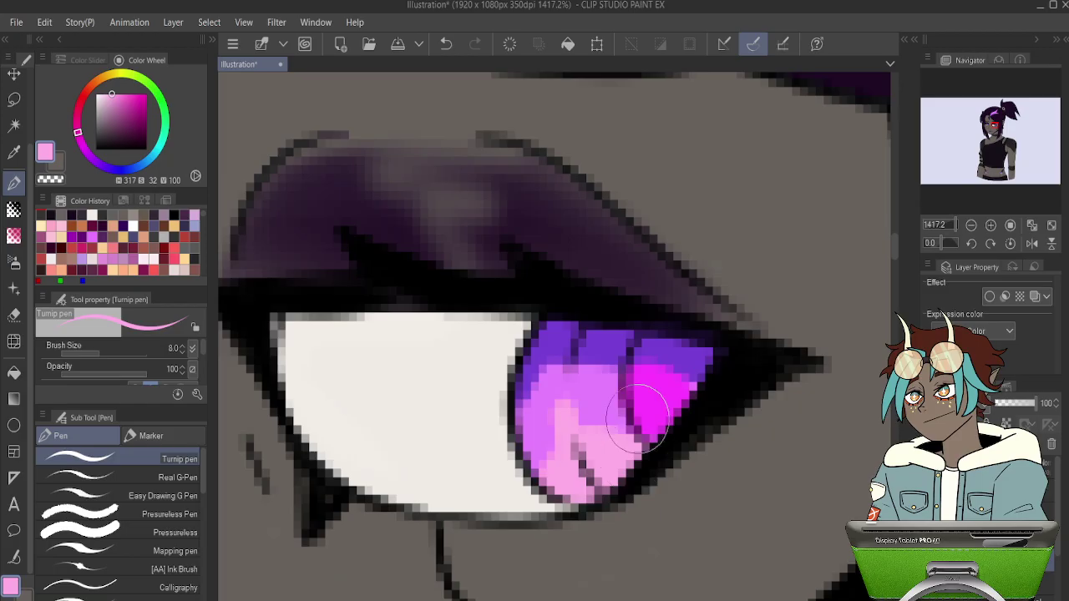
scroll(643, 393, "down", 2)
scroll(643, 413, "down", 4)
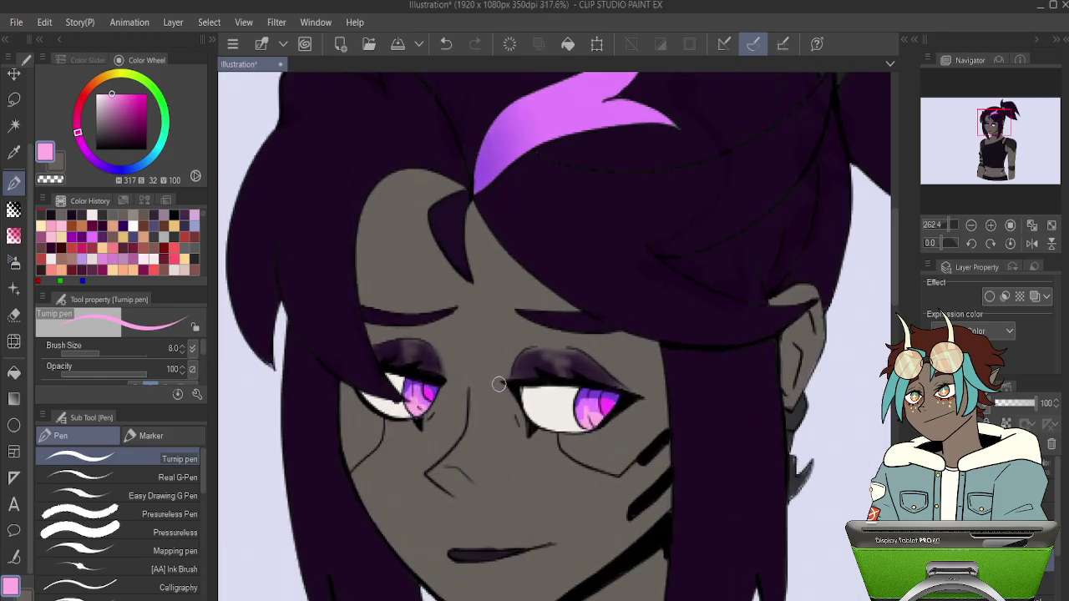
key("ctrl+shift+u")
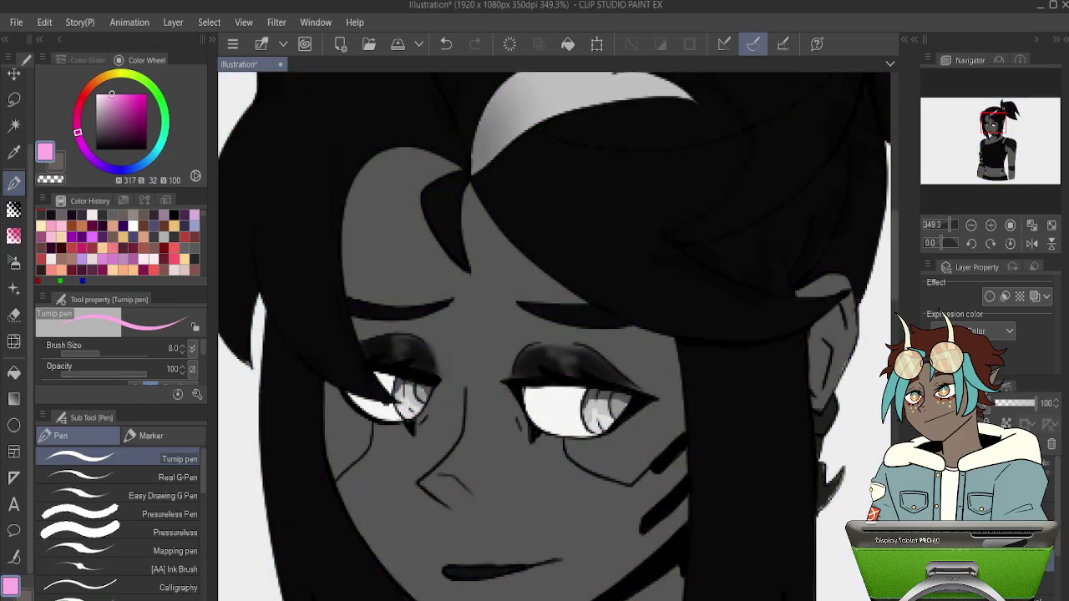
key("ctrl+shift+u")
scroll(746, 440, "down", 5)
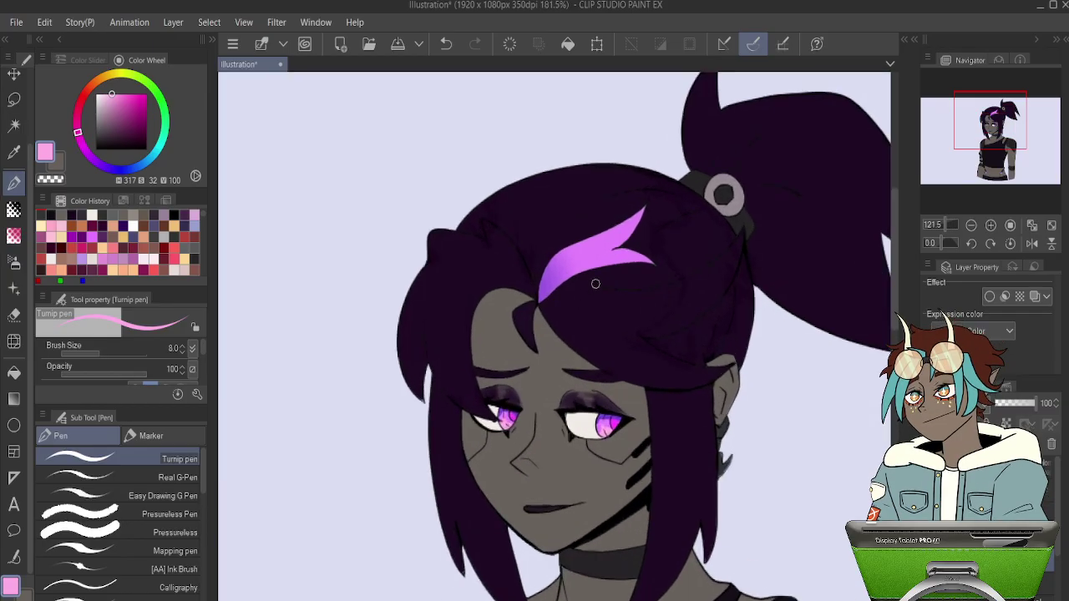
scroll(592, 286, "up", 2)
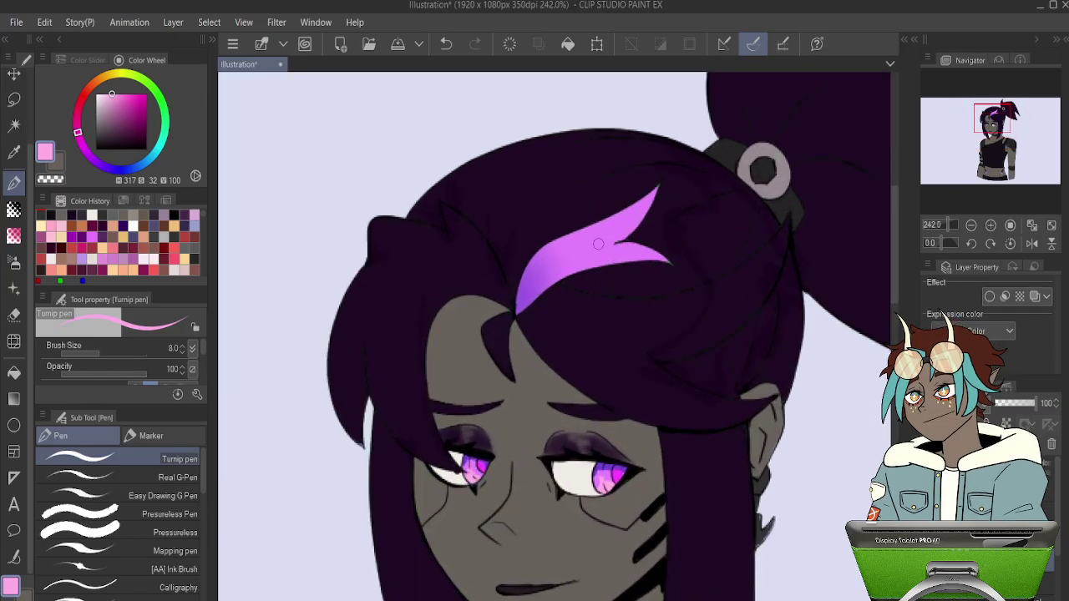
Try to auto-select the whole hair streak, referring first to the editing layer only and then to all layers.
key("w")
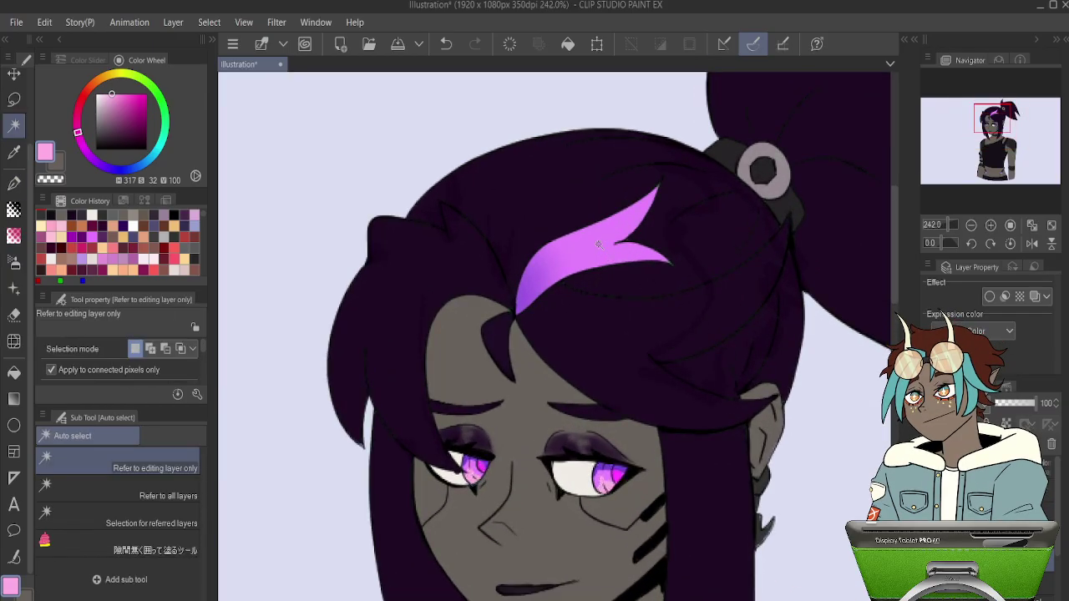
key("o")
key("w")
left_click(599, 246)
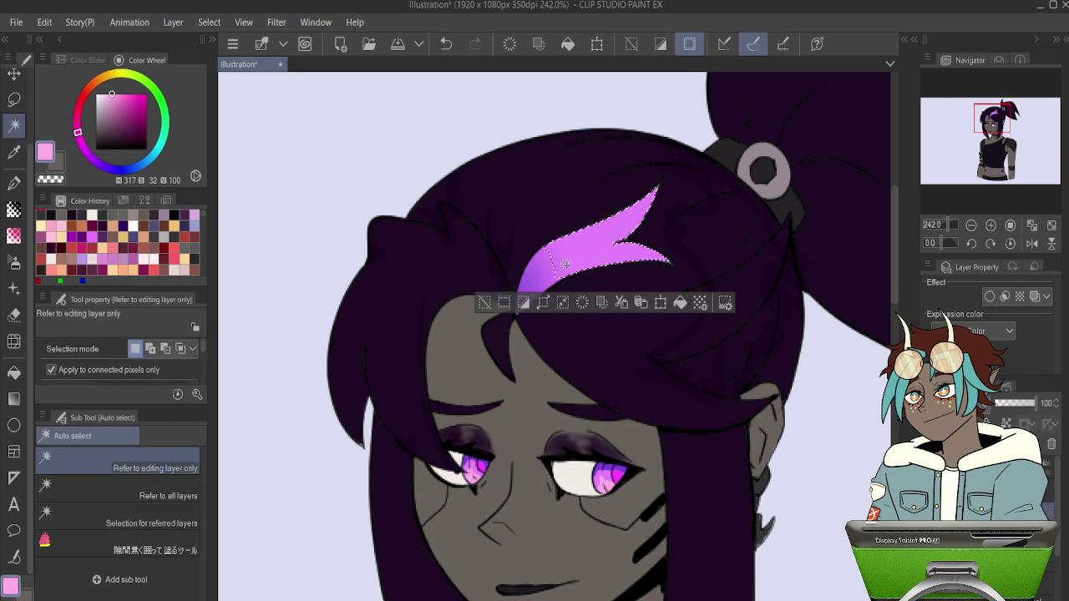
key("ctrl+d")
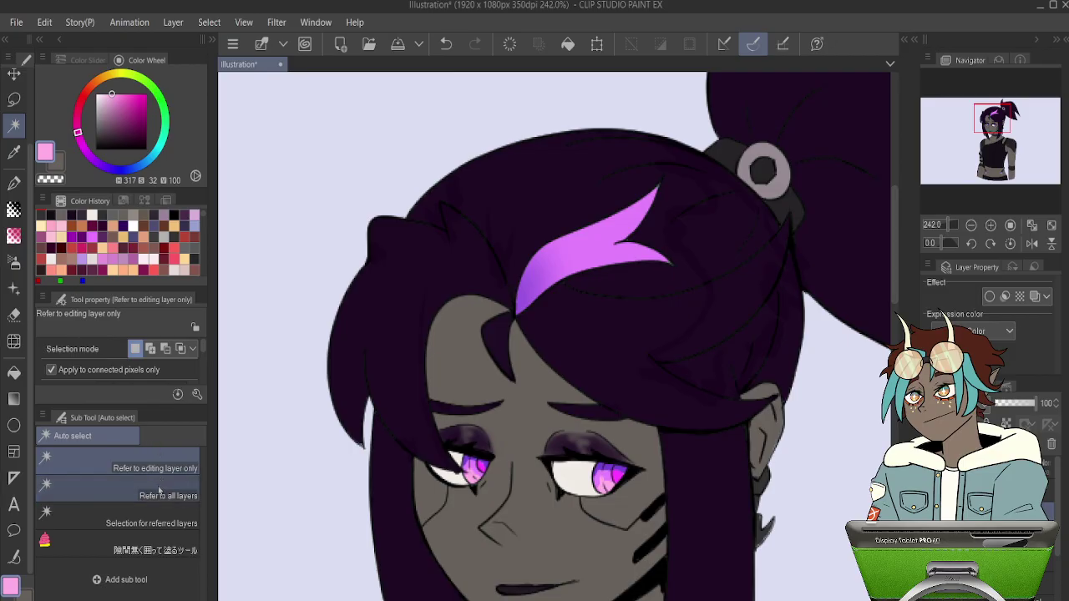
left_click(125, 492)
left_click(585, 242)
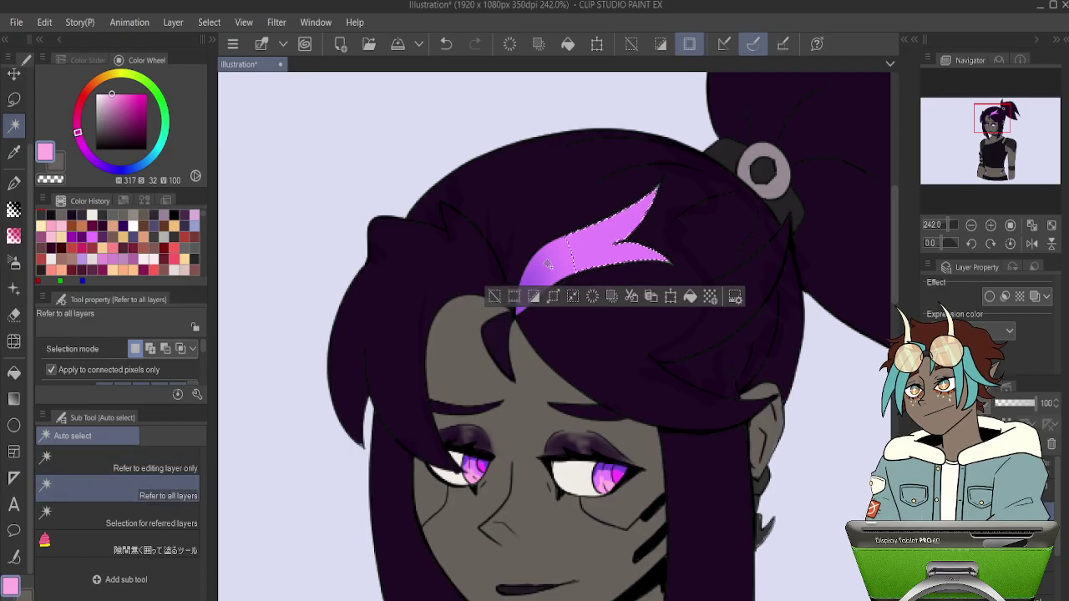
scroll(556, 258, "up", 2)
scroll(556, 258, "up", 3)
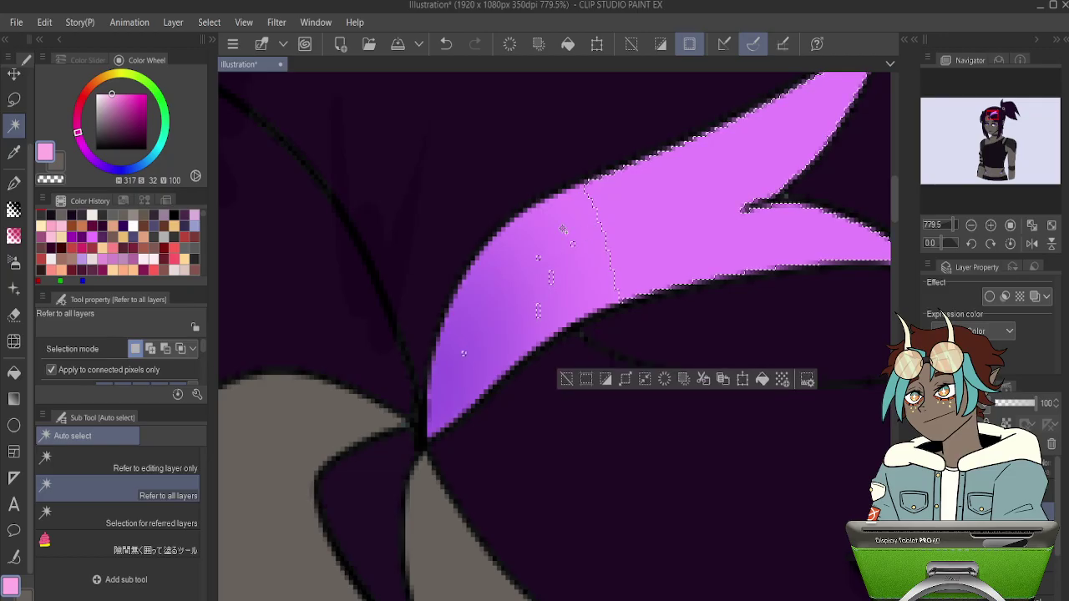
key("ctrl+d")
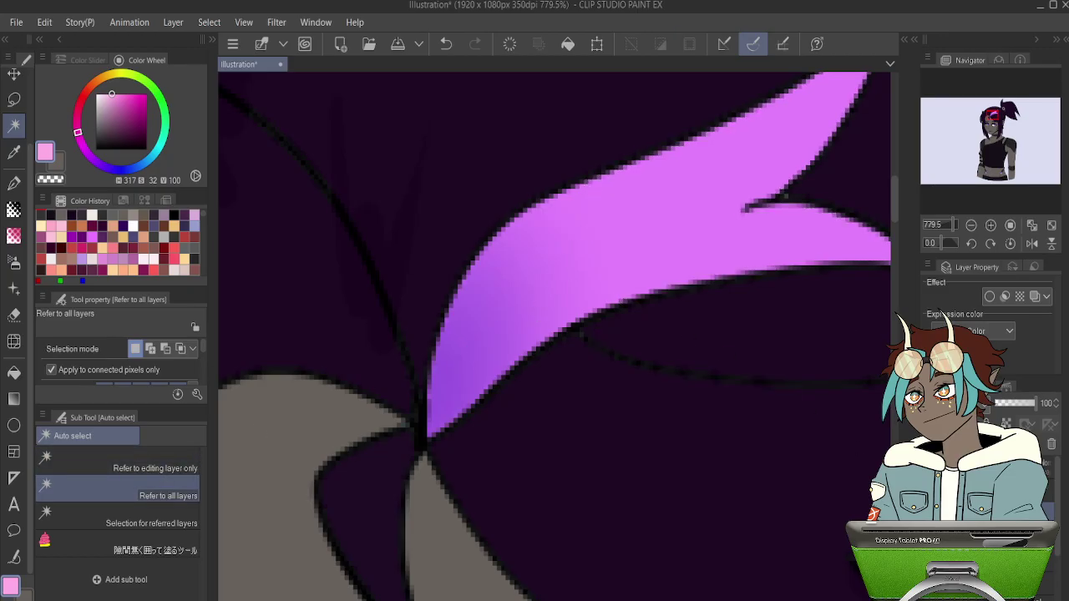
Hide the dark hair colour and try to auto-select the streak from the teal base with reference to all layers.
key("ctrl+z")
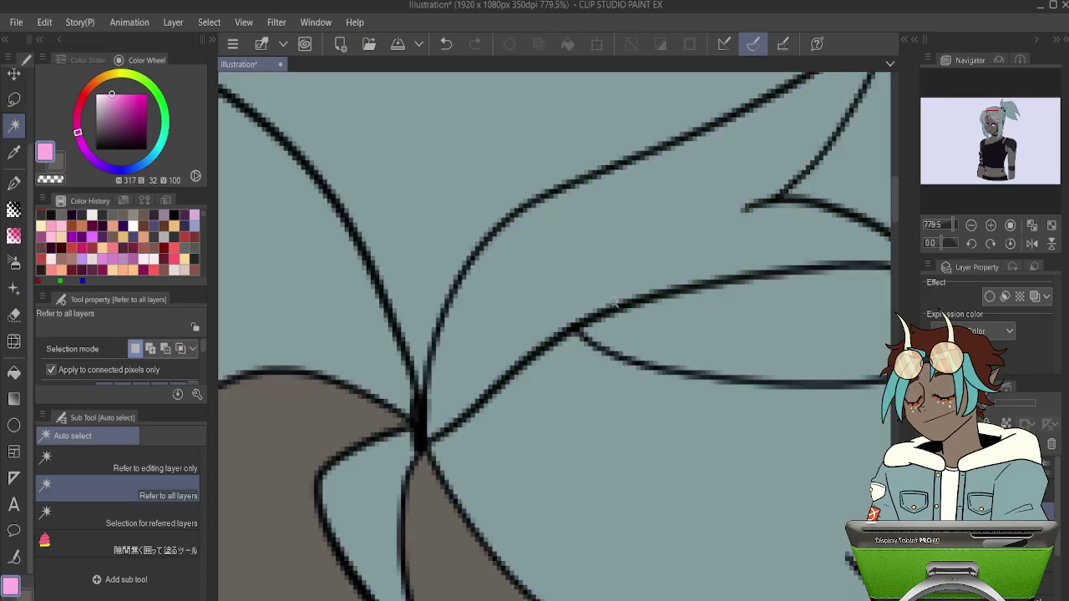
key("o")
key("w")
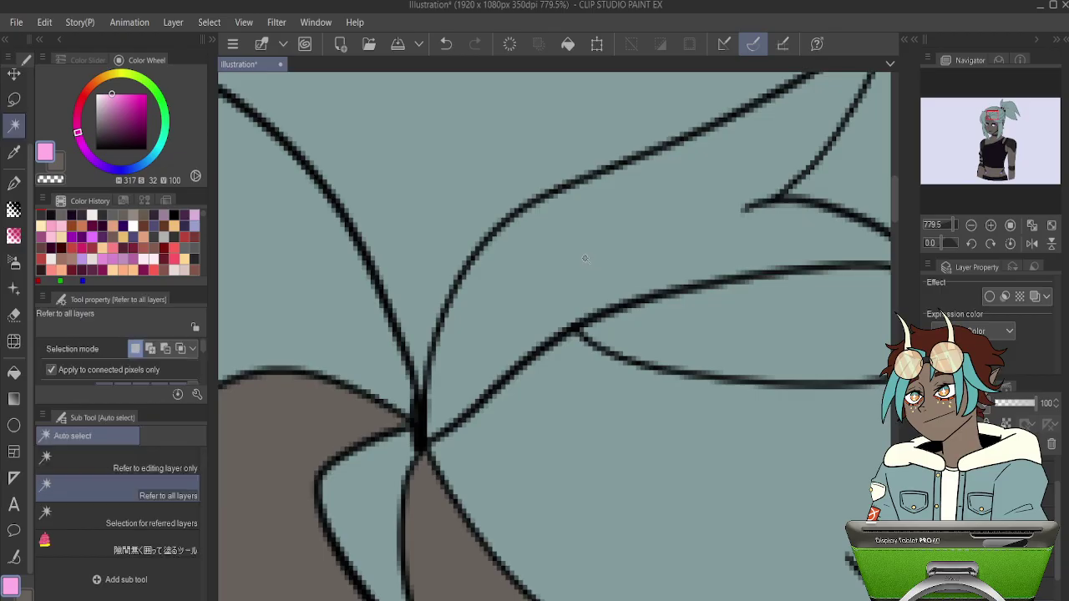
left_click(587, 257)
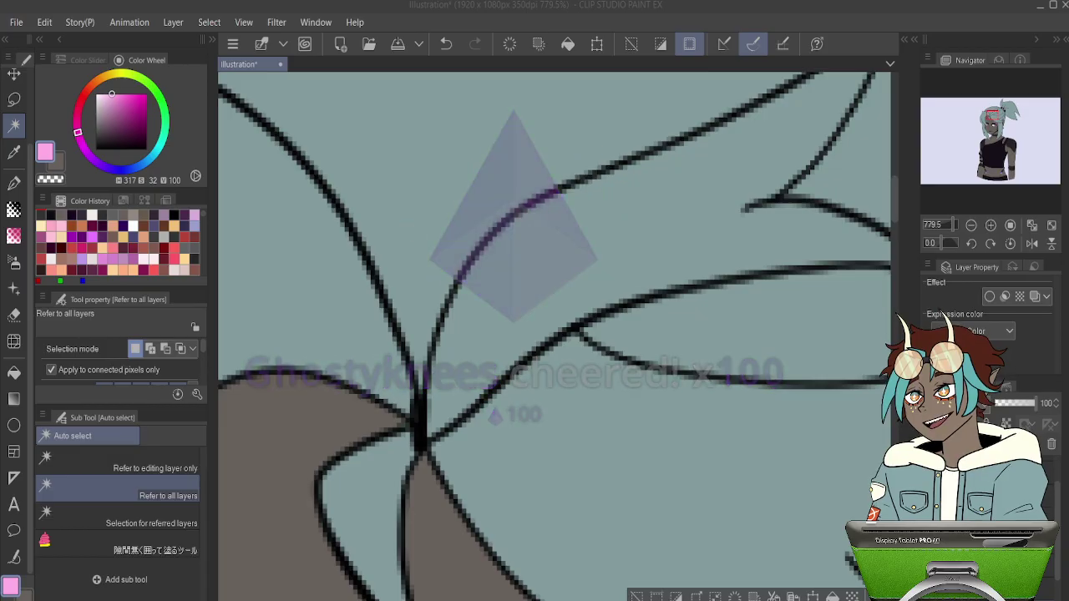
scroll(506, 294, "down", 3)
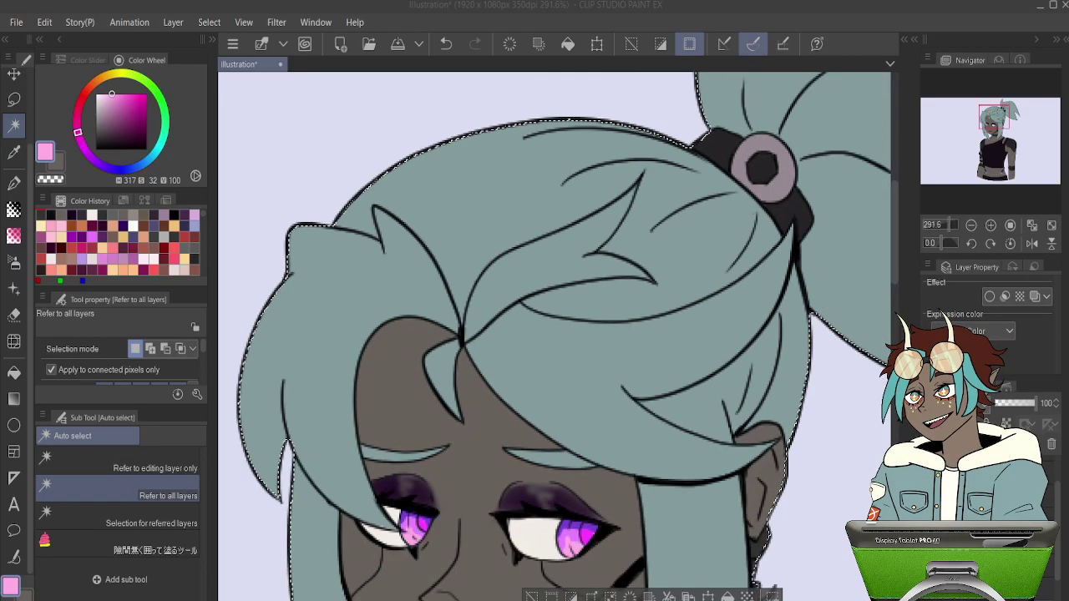
scroll(505, 294, "up", 4)
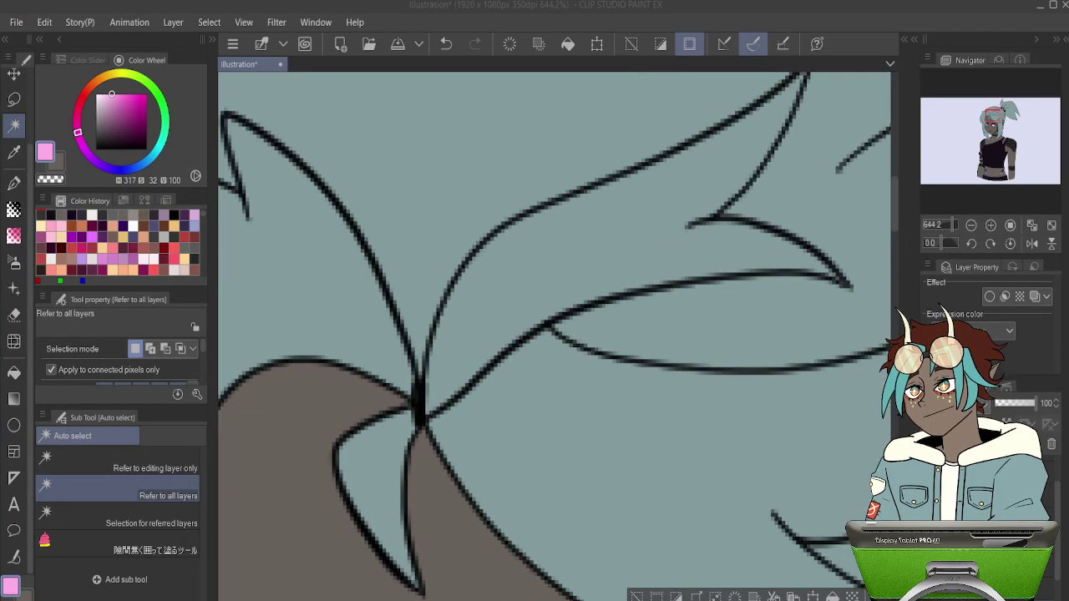
left_click(59, 463)
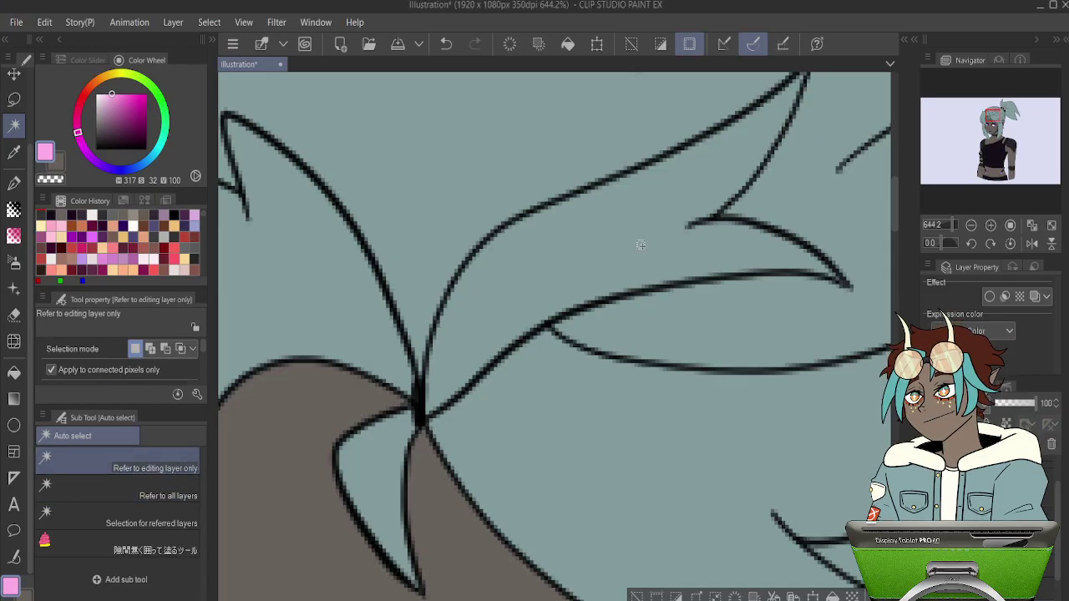
key("ctrl+d")
scroll(640, 244, "down", 1)
scroll(640, 243, "down", 3)
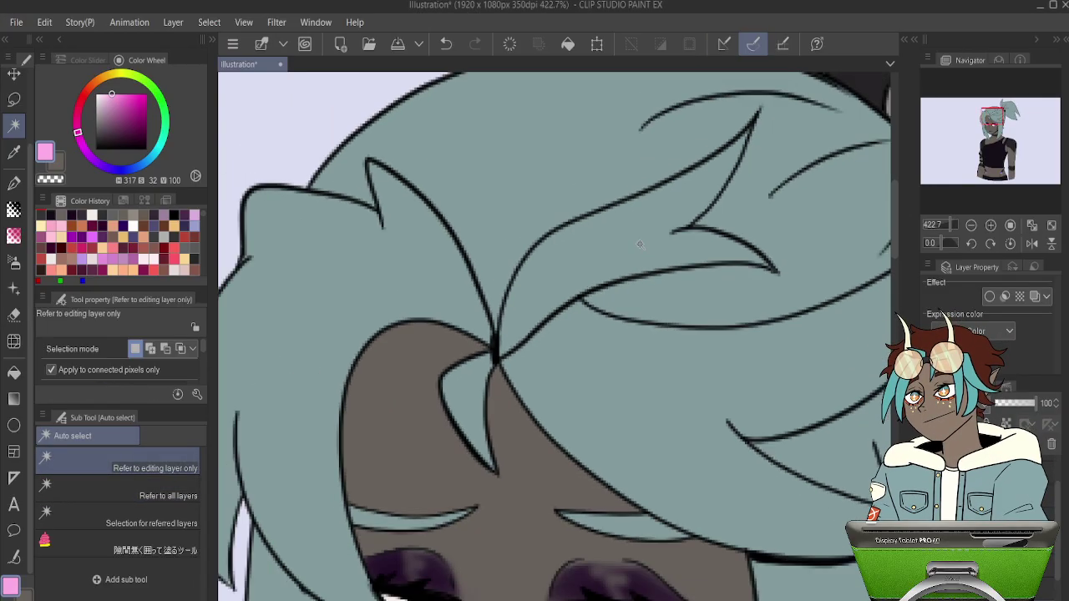
Auto-select the hair streak using Selection for referred layers and delete its purple gradient.
left_click(132, 516)
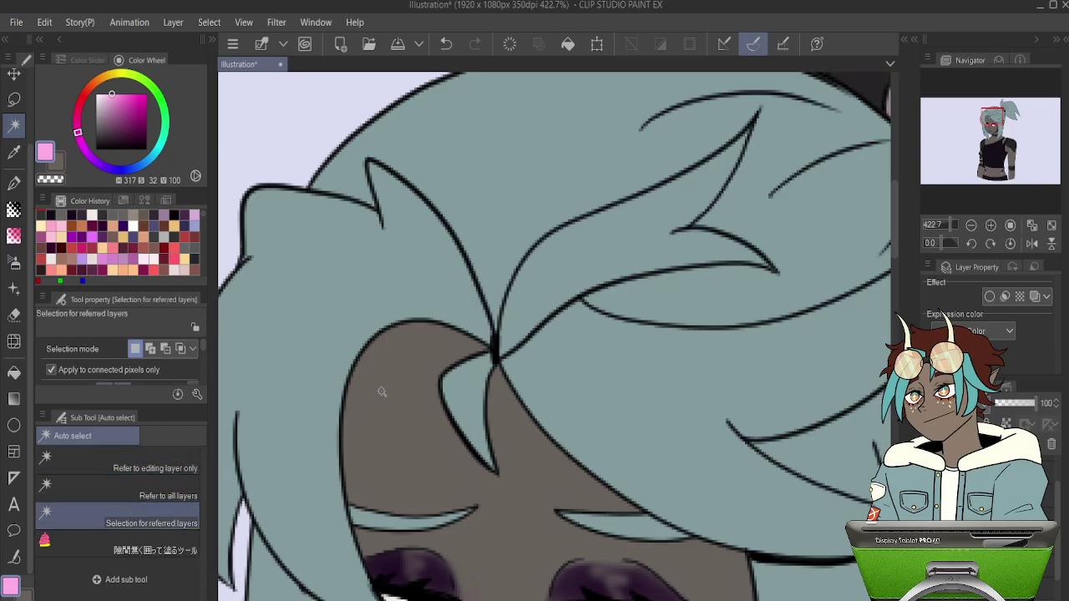
left_click(612, 234)
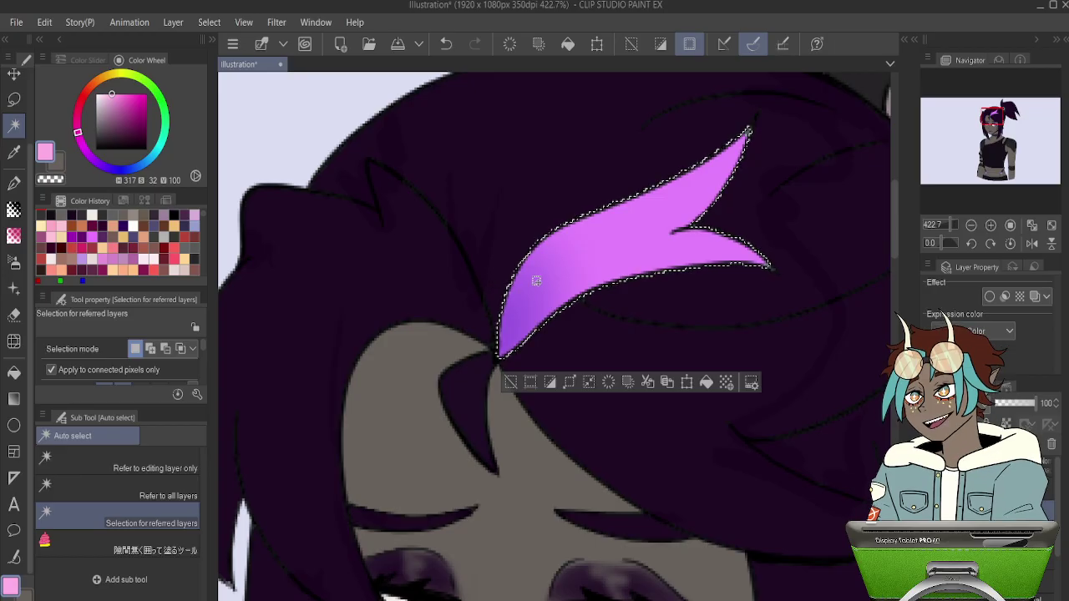
key("Delete")
scroll(545, 281, "down", 3)
scroll(556, 302, "up", 2)
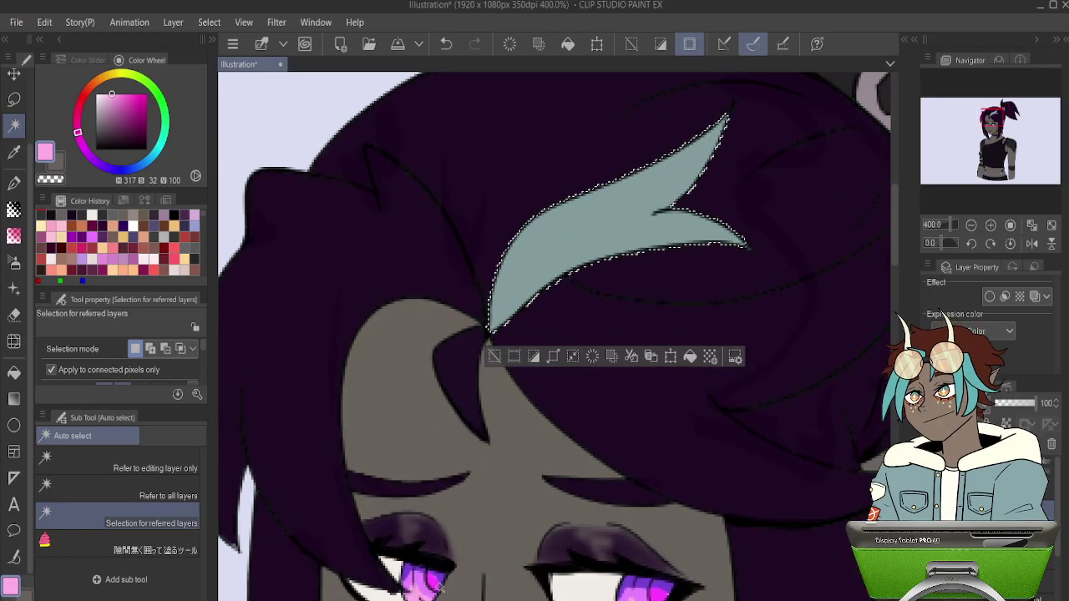
Fill the selected hair streak with the iris's deep purple using the Soft airbrush at size 40.
key("alt")
key("i")
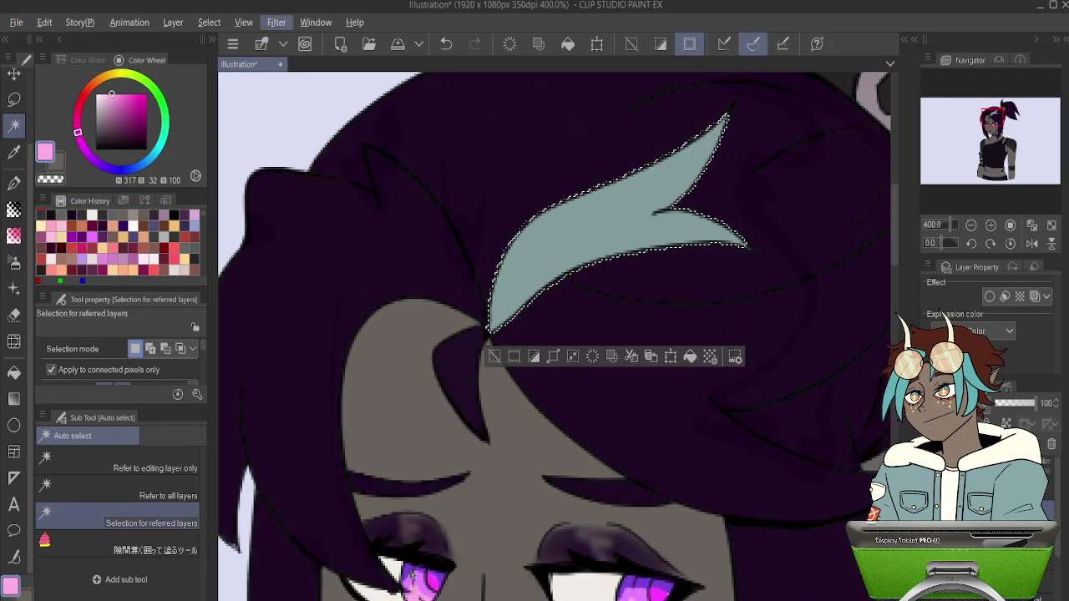
key("alt")
key("i")
left_click(411, 569)
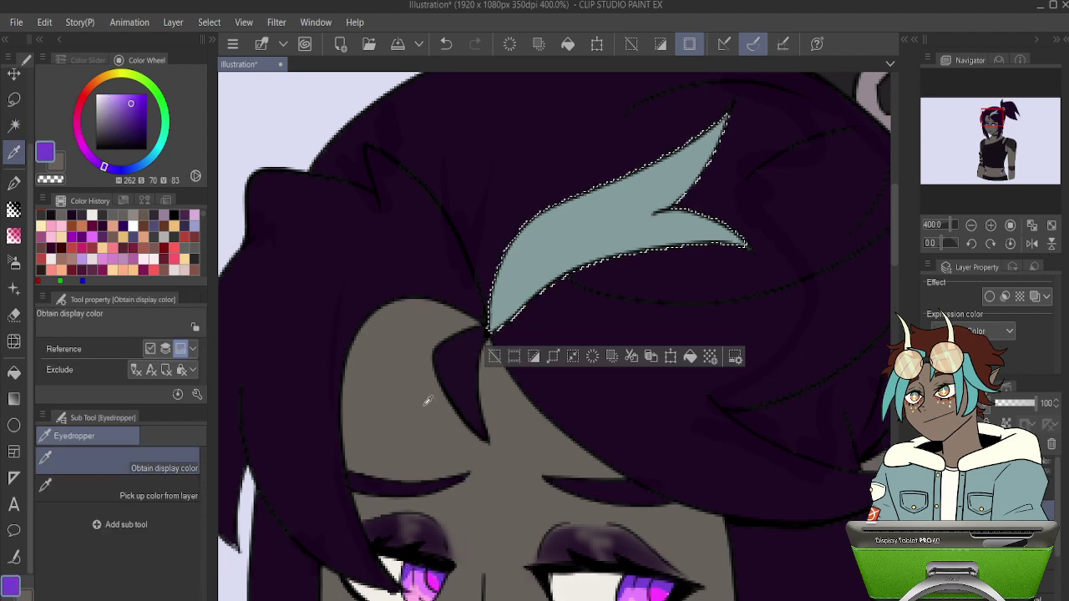
key("b")
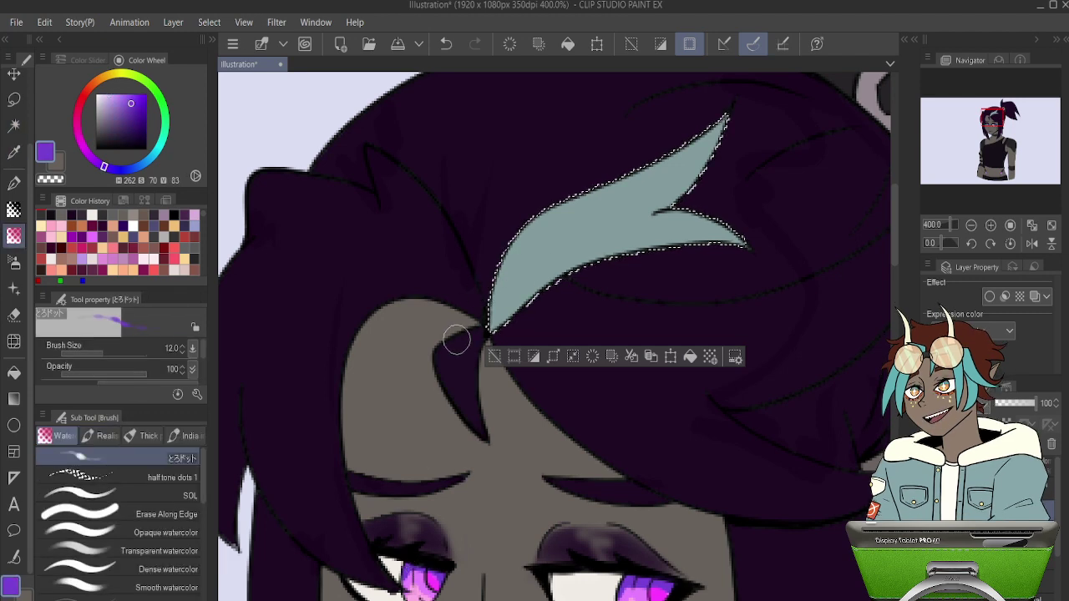
key("b")
mouse_move(470, 303)
left_mouse_down()
mouse_move(491, 336)
mouse_move(487, 296)
left_mouse_up()
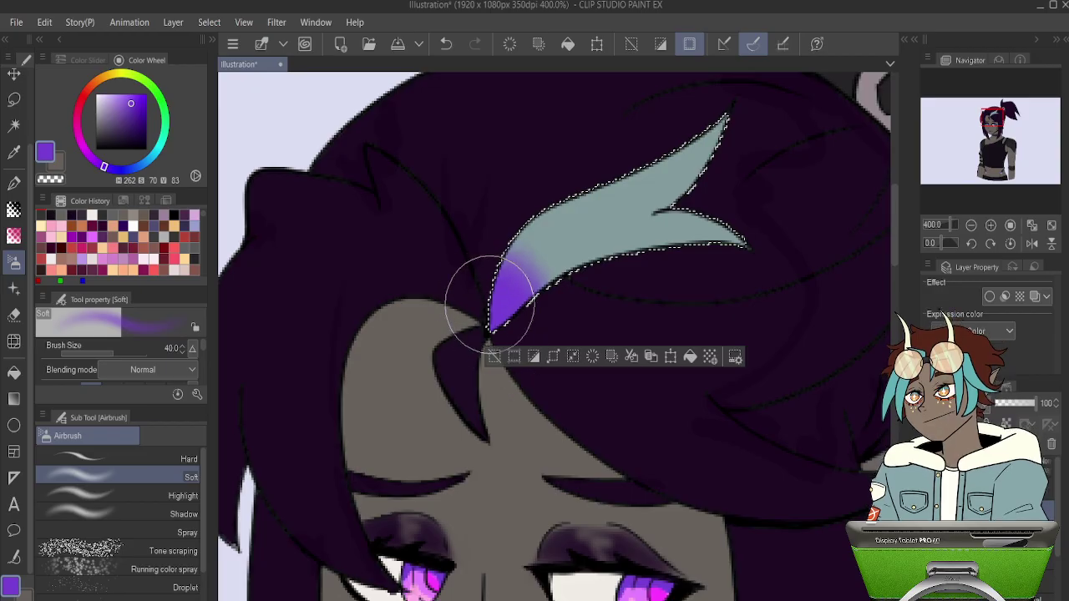
mouse_move(520, 234)
left_mouse_down()
mouse_move(582, 279)
mouse_move(609, 169)
mouse_move(627, 264)
mouse_move(698, 142)
mouse_move(704, 222)
mouse_move(737, 221)
mouse_move(668, 183)
mouse_move(508, 294)
left_mouse_up()
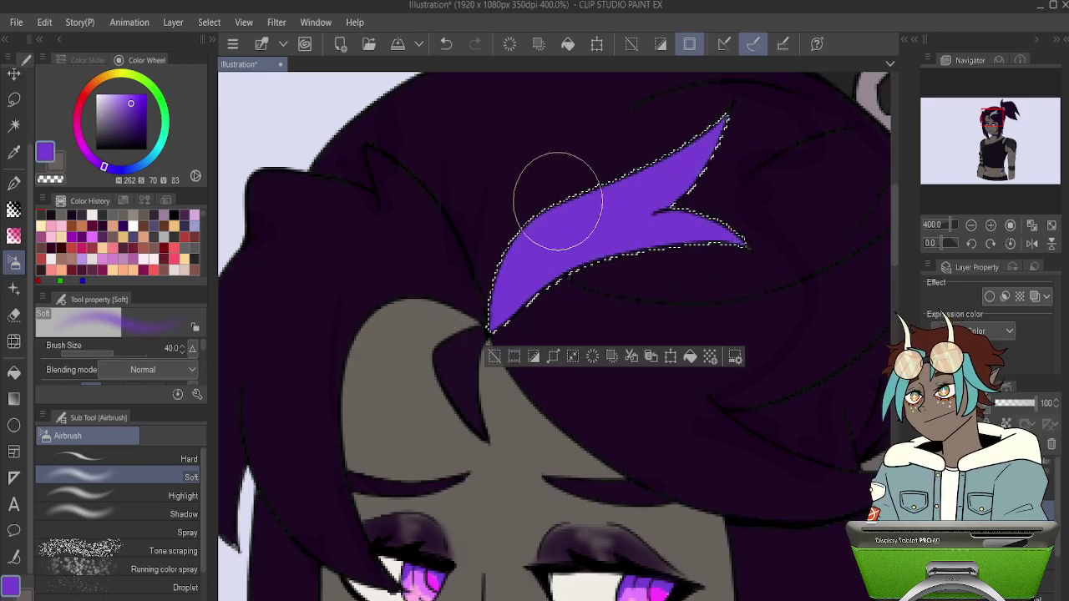
Airbrush the iris's bright magenta across the lower middle of the purple streak, redoing the first stroke.
left_click(435, 576, "alt")
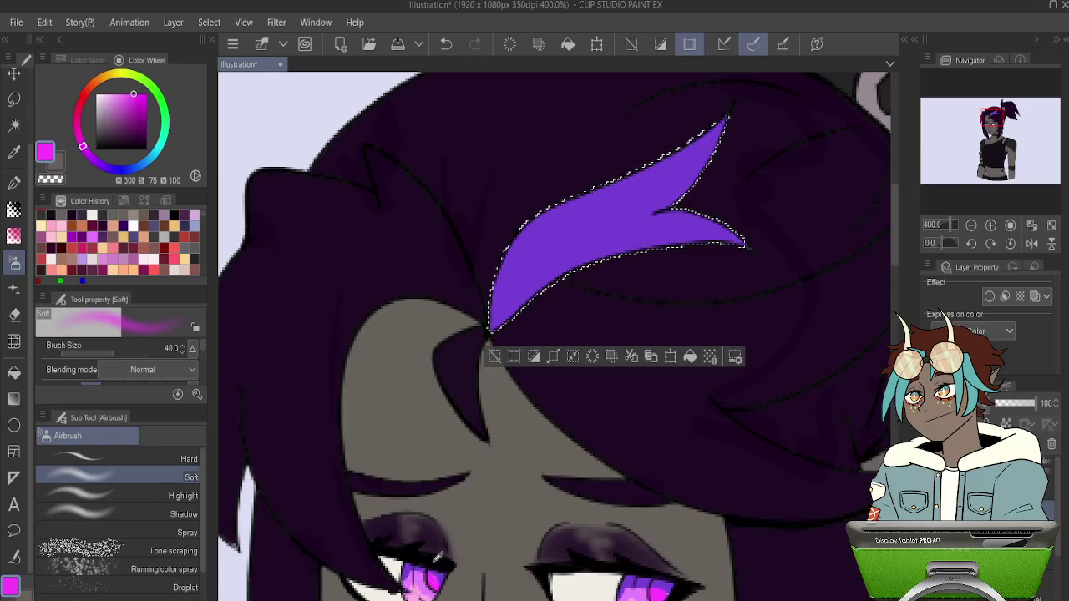
mouse_move(557, 179)
left_mouse_down()
mouse_move(542, 223)
mouse_move(530, 218)
mouse_move(528, 235)
mouse_move(545, 233)
mouse_move(561, 284)
left_mouse_up()
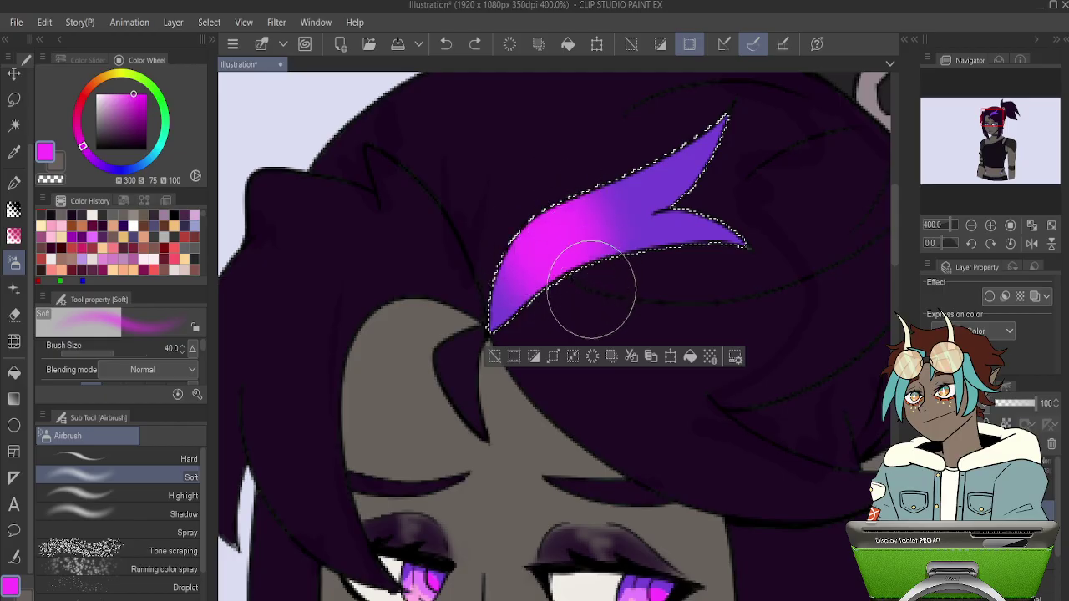
key("ctrl+z")
mouse_move(539, 217)
left_mouse_down()
mouse_move(585, 210)
mouse_move(588, 243)
left_mouse_up()
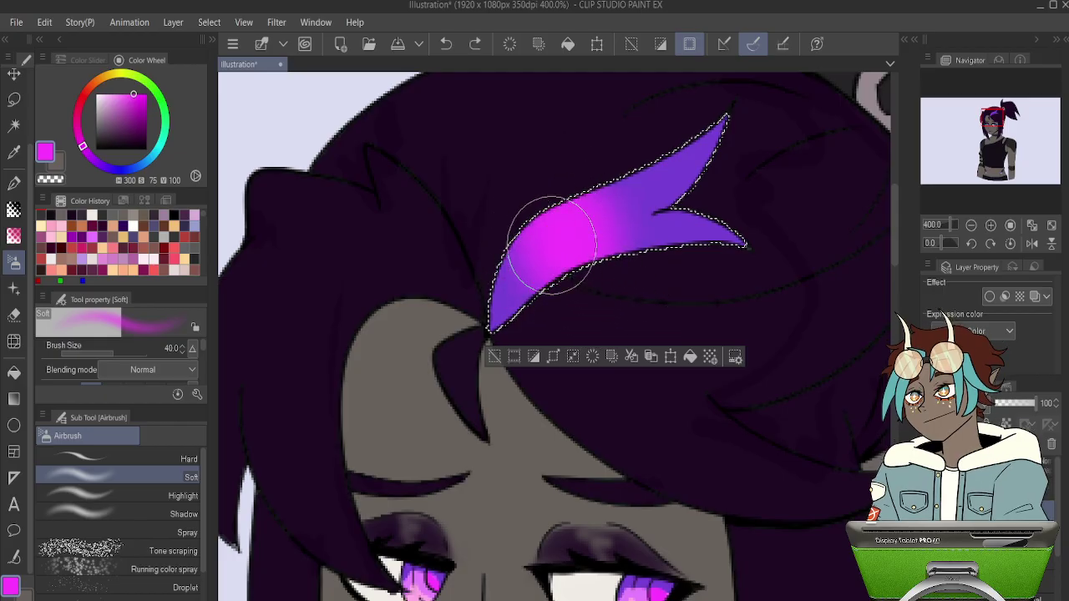
Airbrush the iris's light violet across the streak's middle and its light pink over both forked tips.
left_click(421, 568, "alt")
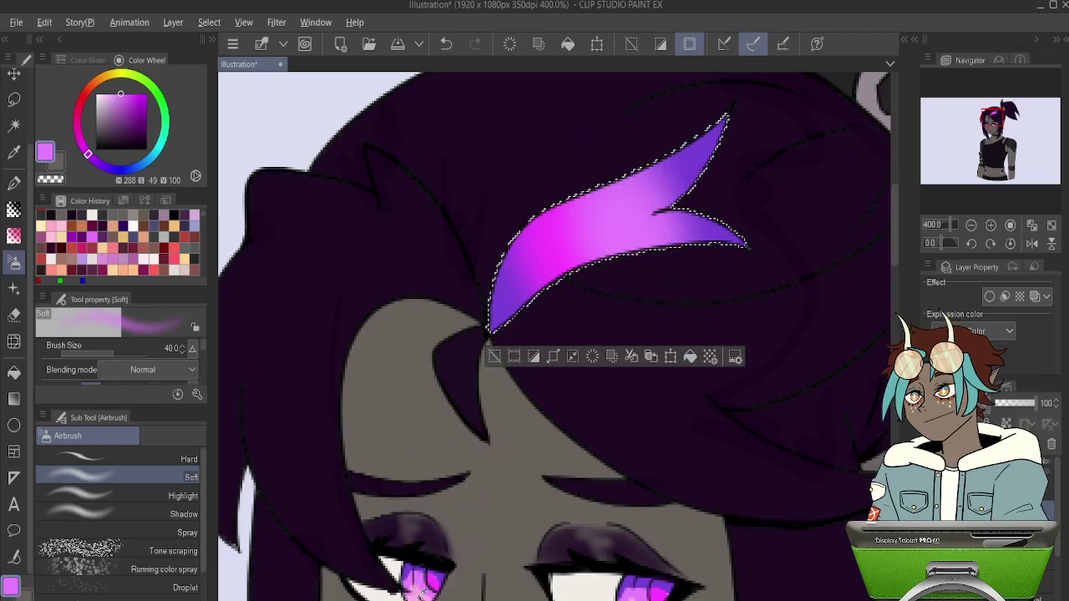
left_click(419, 587, "alt")
mouse_move(710, 124)
left_mouse_down()
mouse_move(693, 147)
mouse_move(717, 145)
mouse_move(692, 198)
mouse_move(700, 256)
mouse_move(740, 209)
mouse_move(673, 147)
left_mouse_up()
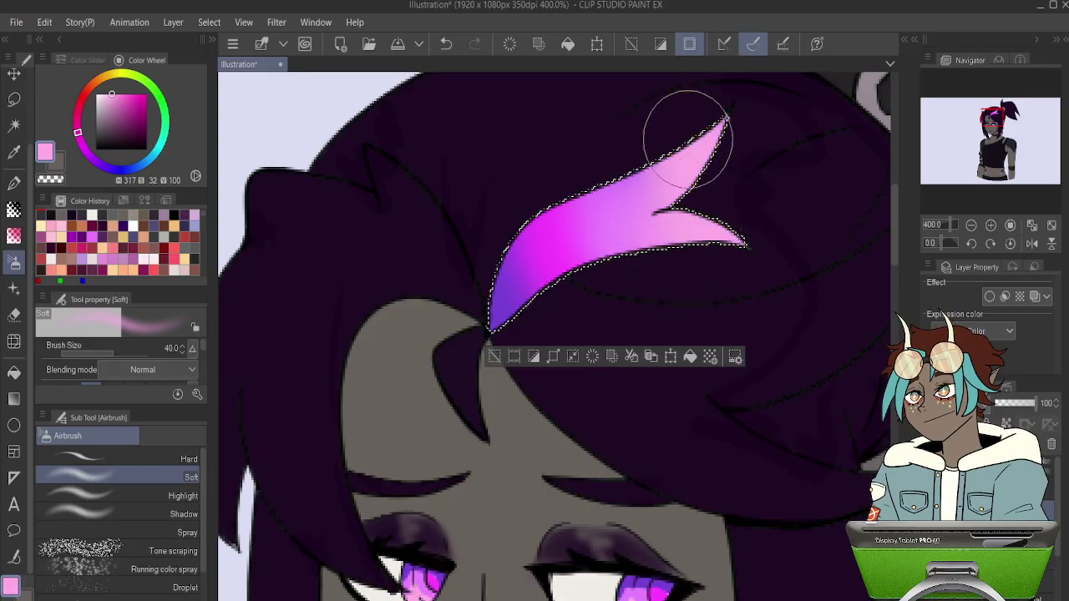
Blend the transitions between the streak's colours with tones sampled from the streak itself, and clear the selection.
left_click(610, 201, "alt")
mouse_move(610, 200)
left_mouse_down()
mouse_move(593, 219)
mouse_move(576, 209)
mouse_move(585, 243)
mouse_move(549, 238)
mouse_move(521, 251)
mouse_move(522, 287)
mouse_move(543, 285)
mouse_move(503, 309)
mouse_move(493, 301)
mouse_move(500, 262)
mouse_move(490, 298)
mouse_move(535, 298)
mouse_move(580, 278)
mouse_move(563, 242)
mouse_move(561, 257)
mouse_move(594, 247)
mouse_move(551, 221)
mouse_move(519, 293)
mouse_move(580, 210)
left_mouse_up()
left_click(551, 245, "alt")
left_click(499, 314, "alt")
left_click(568, 238, "alt")
key("ctrl+d")
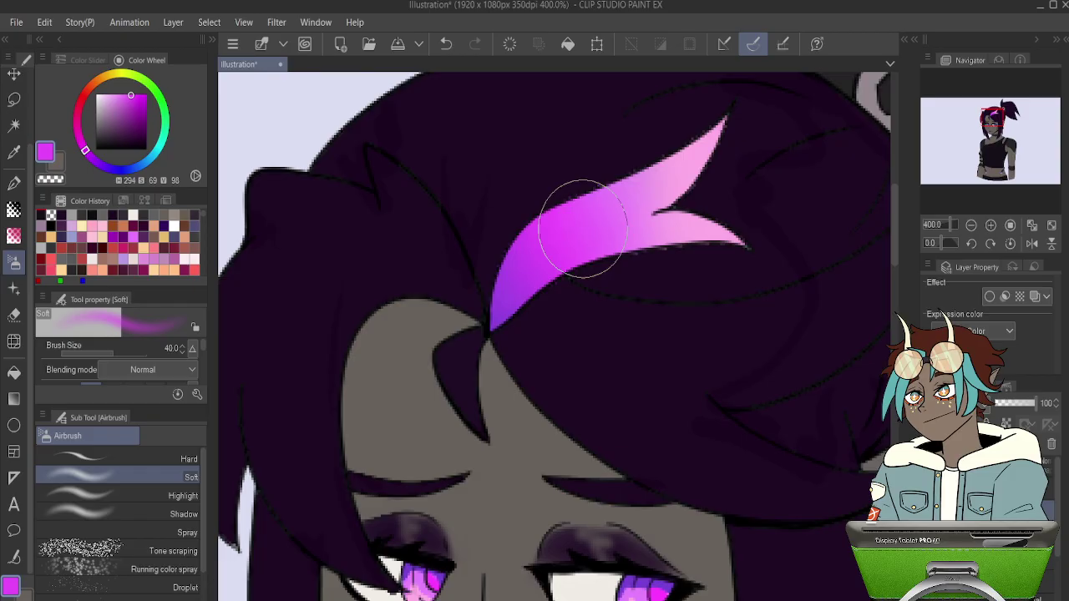
Auto-select both pink accents on the character's hips using Selection for referred layers.
scroll(591, 211, "down", 4)
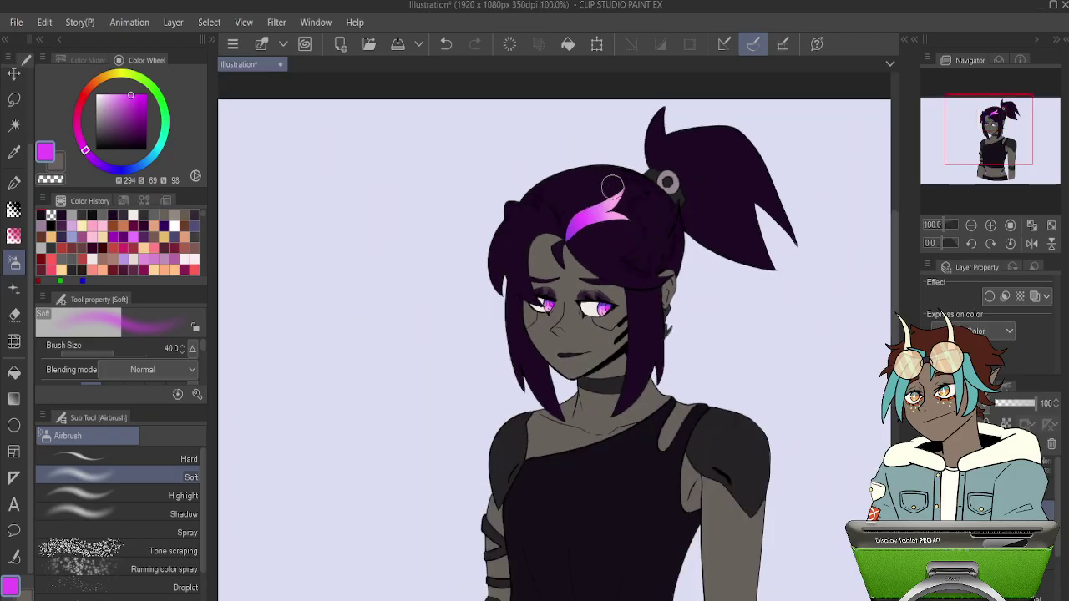
scroll(613, 180, "up", 2)
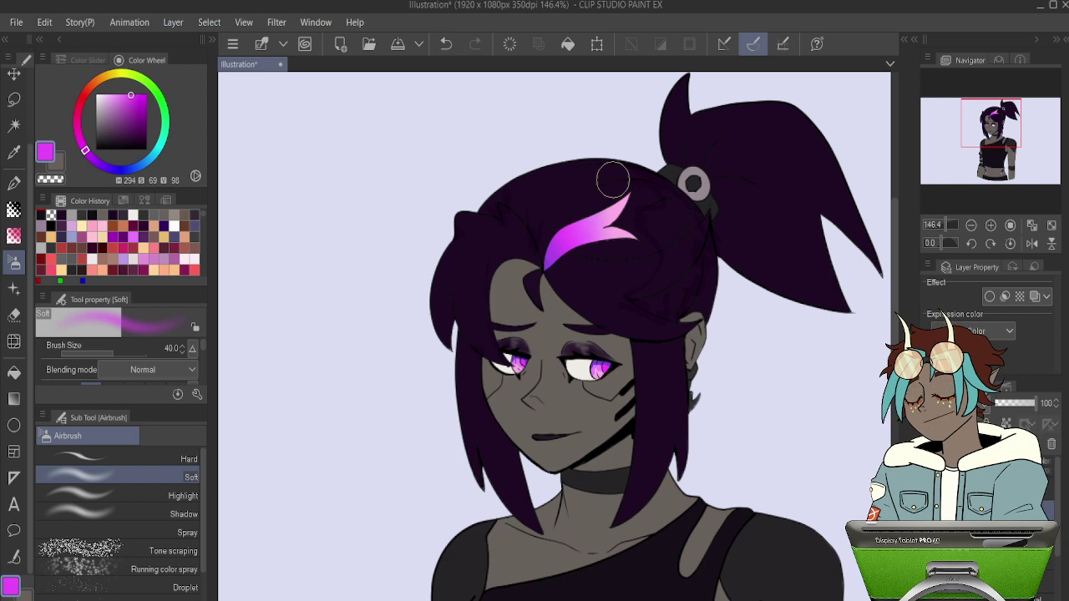
scroll(384, 150, "down", 4)
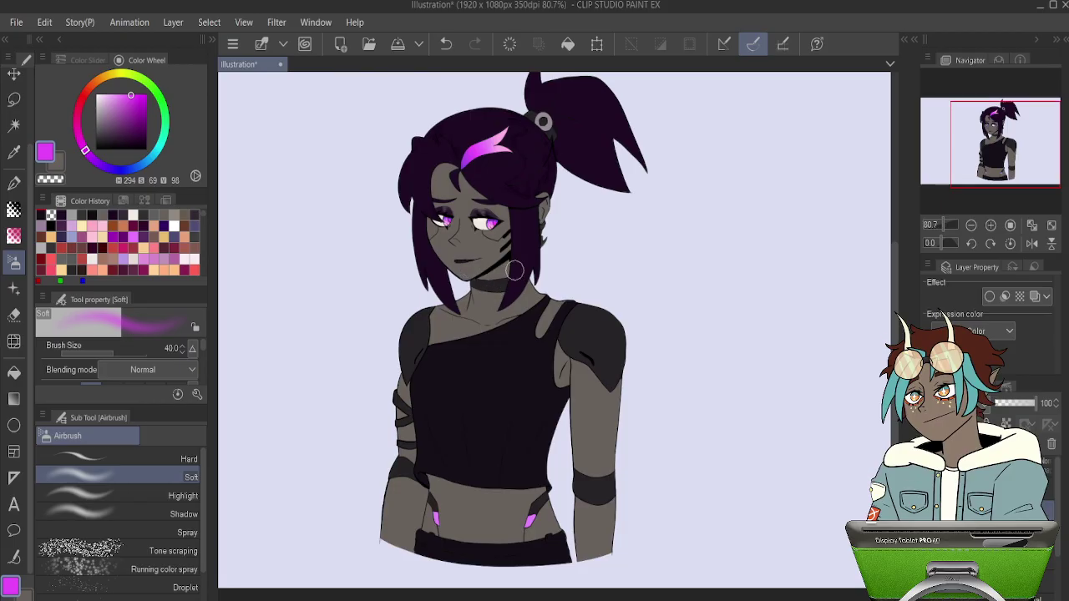
scroll(518, 154, "up", 2)
scroll(493, 268, "down", 2)
scroll(454, 453, "up", 5)
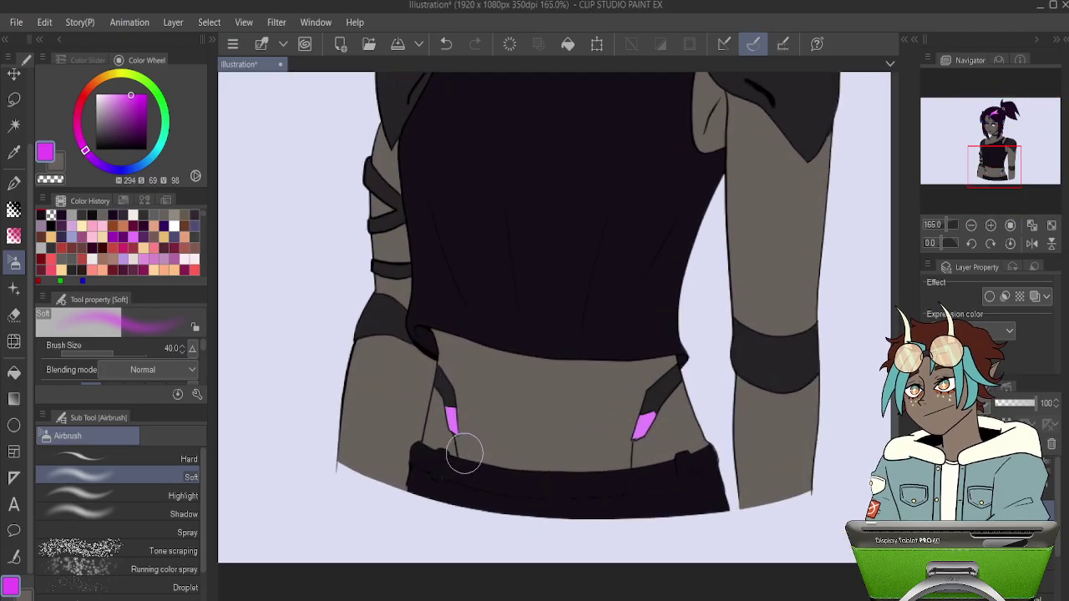
key("i")
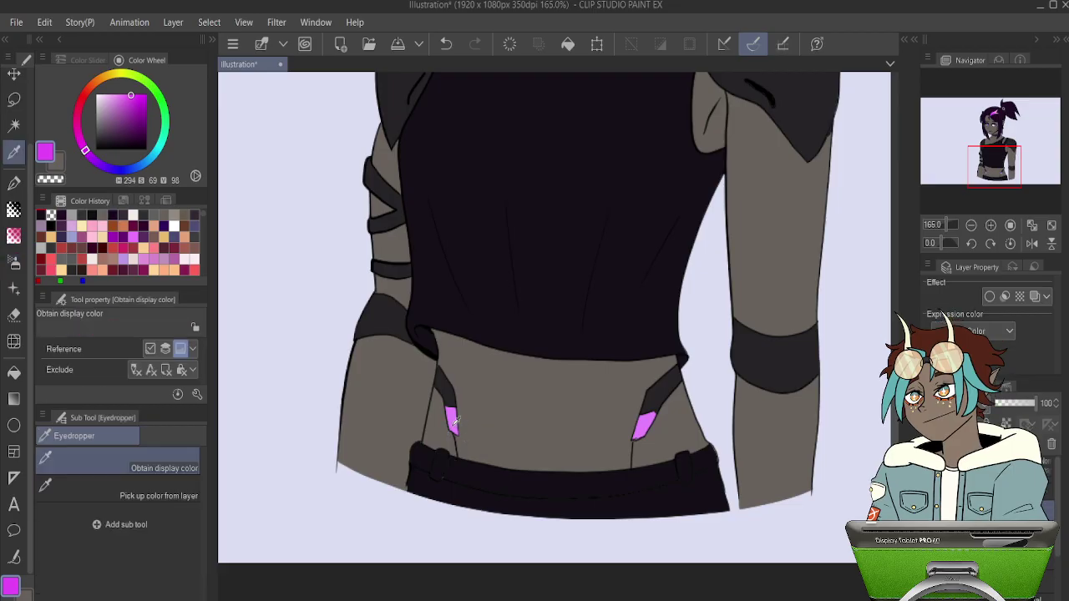
key("o")
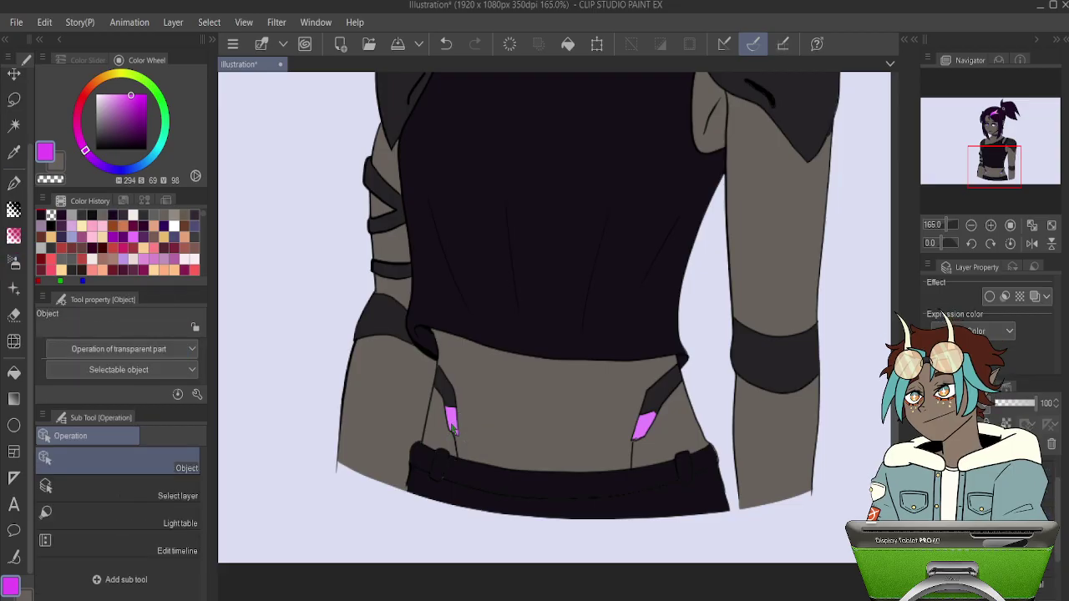
key("w")
left_click(451, 422)
left_click(654, 424, "shift")
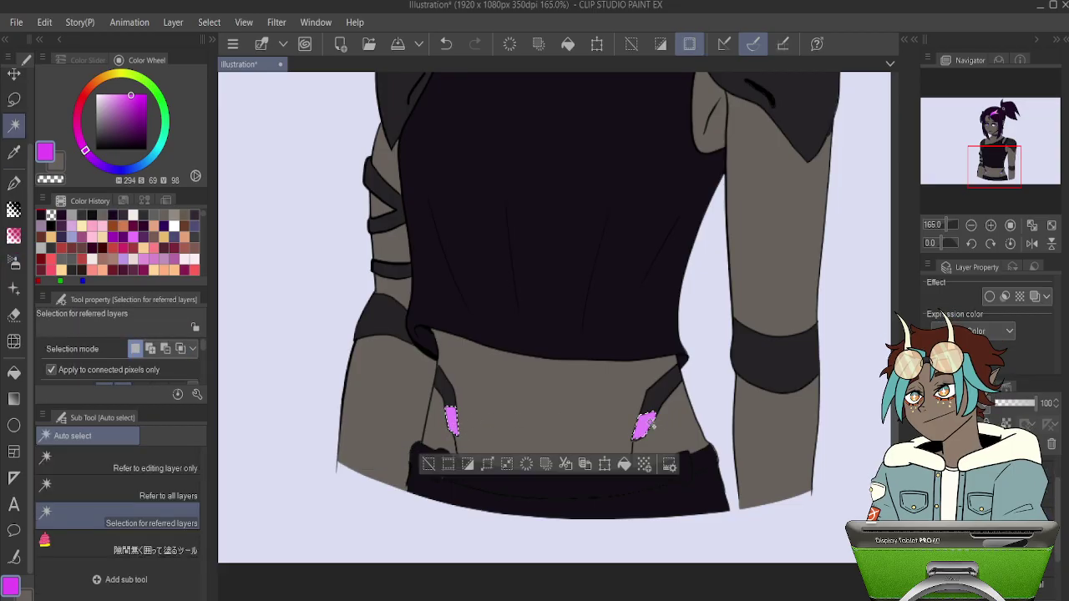
Sample the deep purple from the iris and airbrush it softly onto the lower ends of both hip accents.
scroll(599, 408, "down", 5)
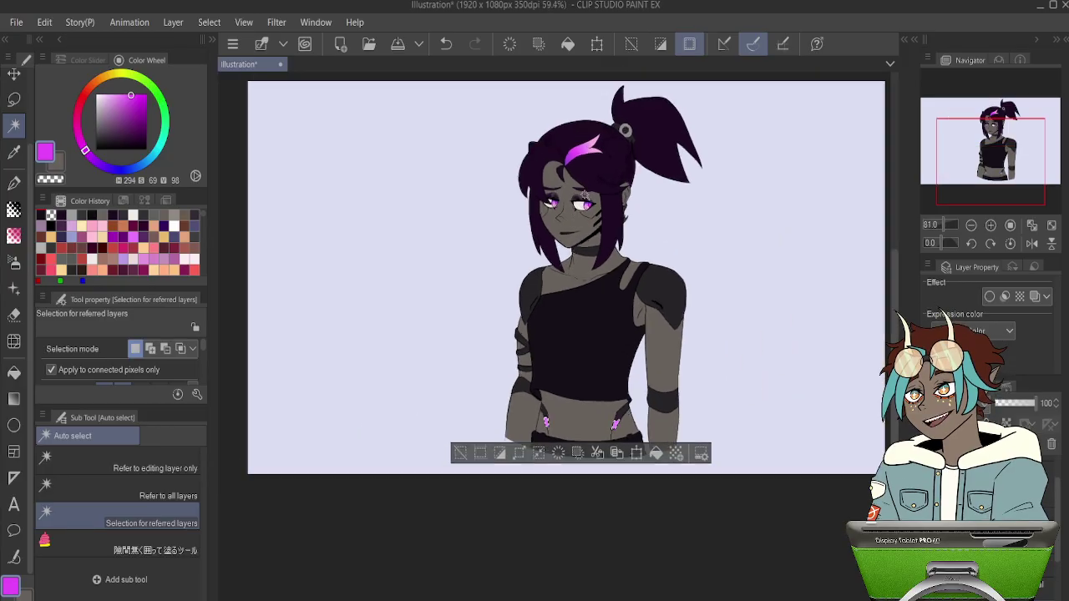
scroll(621, 139, "up", 5)
scroll(558, 259, "up", 4)
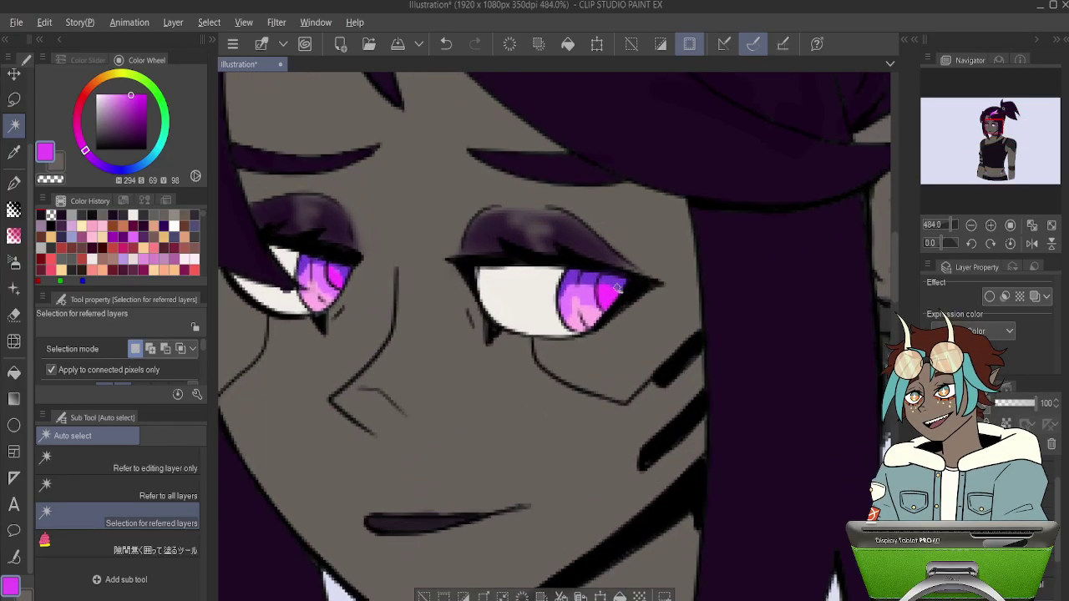
scroll(619, 284, "down", 2)
key("i")
left_click(607, 252)
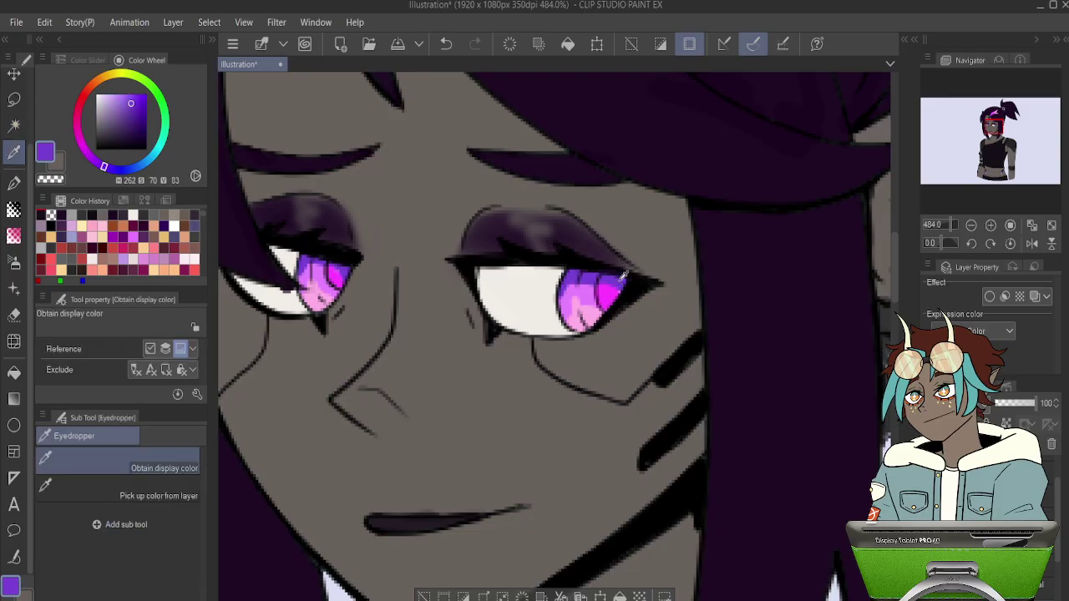
scroll(606, 253, "down", 3)
left_click_drag(612, 500, 565, 19)
scroll(537, 245, "up", 2)
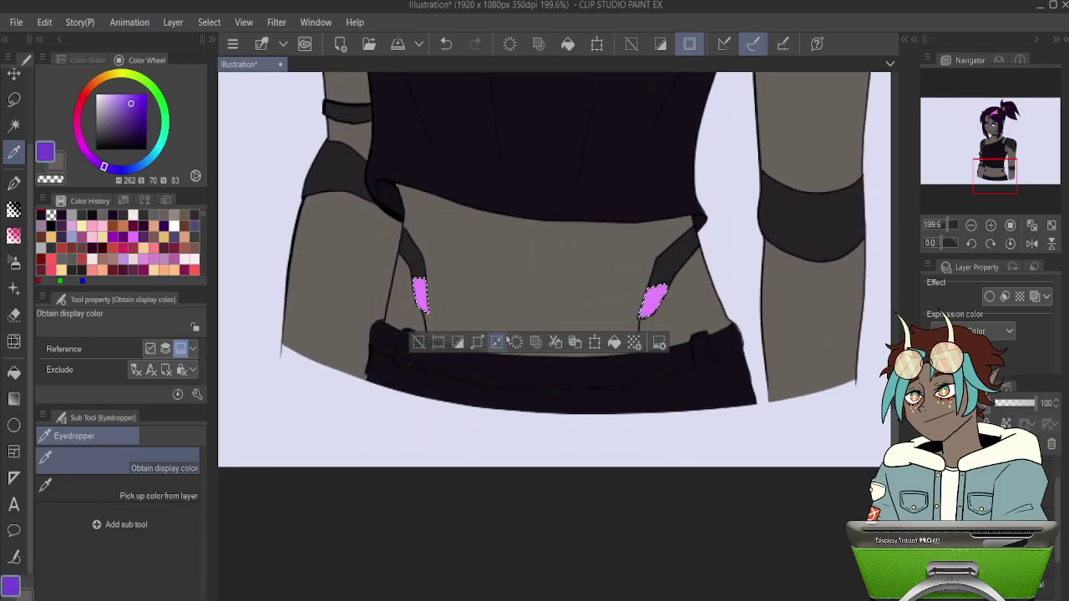
key("b")
key("b")
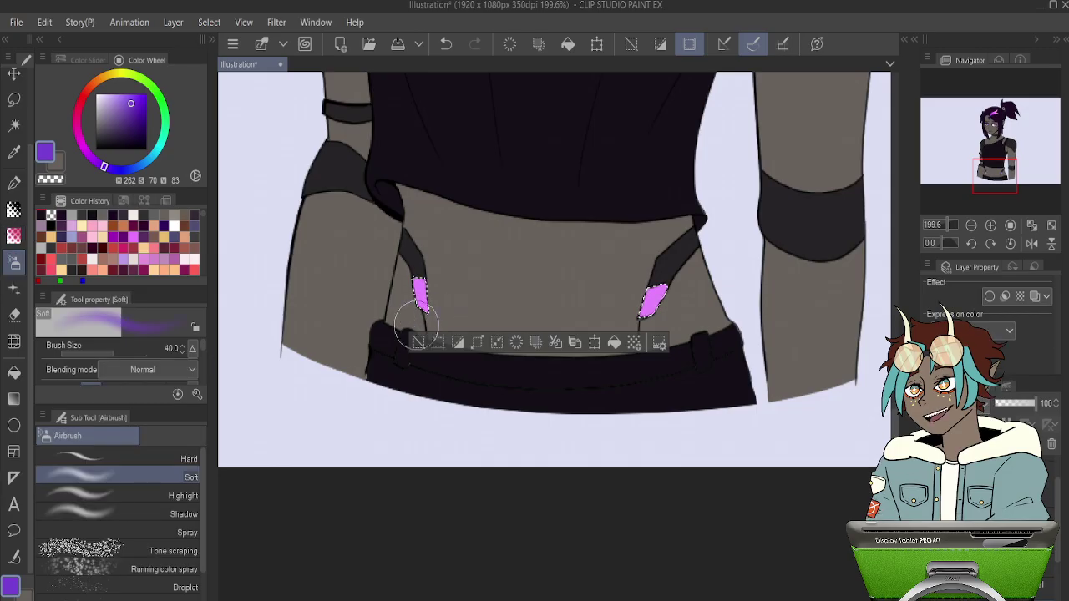
key("ctrl+z")
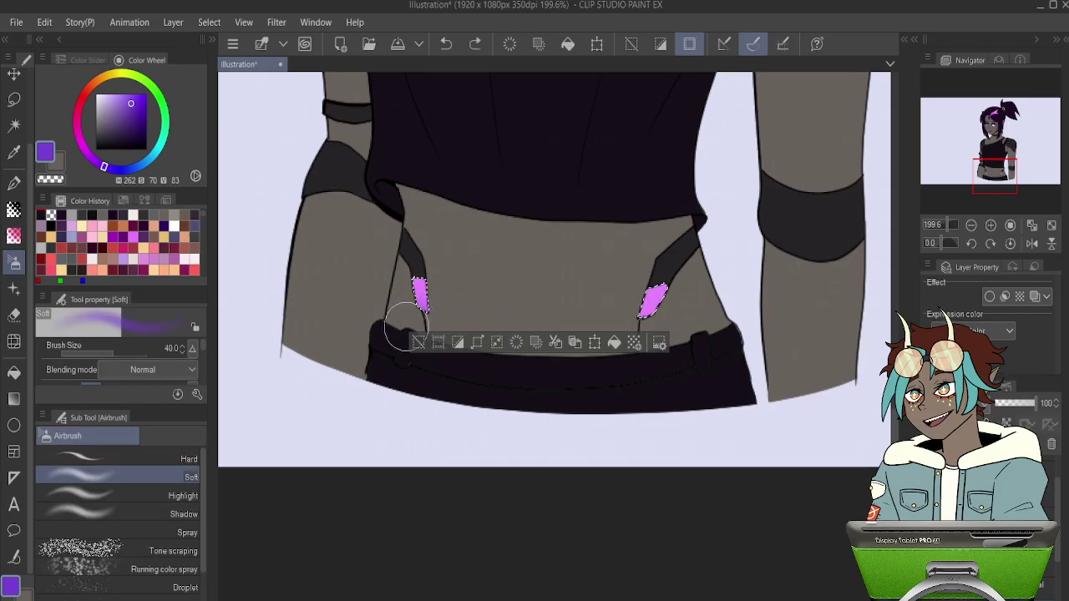
left_click_drag(648, 331, 644, 330)
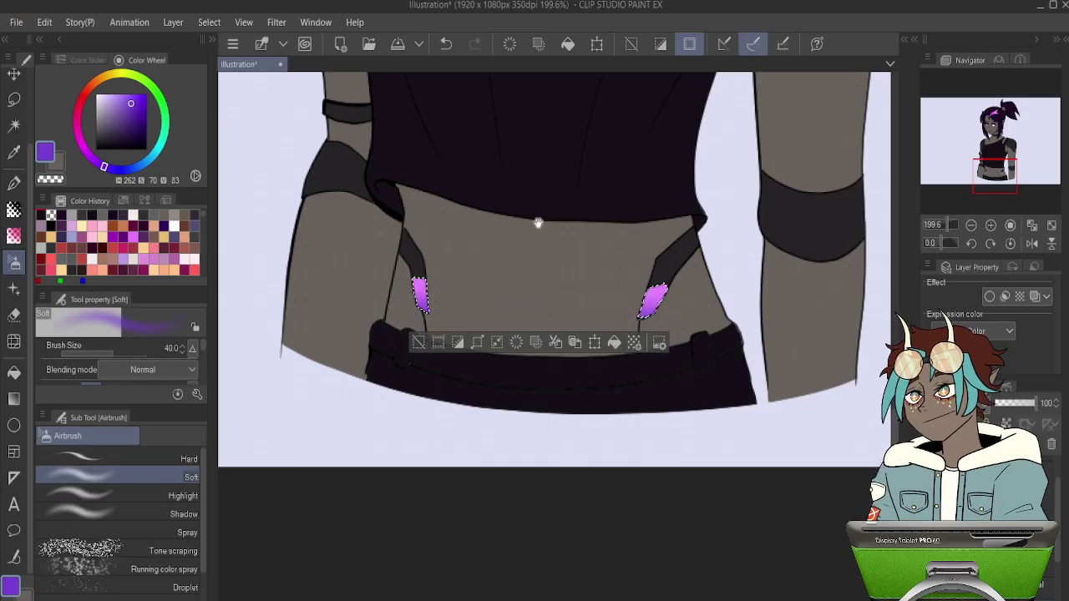
Sample light pink from the hair streak, airbrush it onto the upper ends of both hip accents and clear the selection.
left_click_drag(549, 91, 547, 350)
left_click_drag(568, 125, 563, 535)
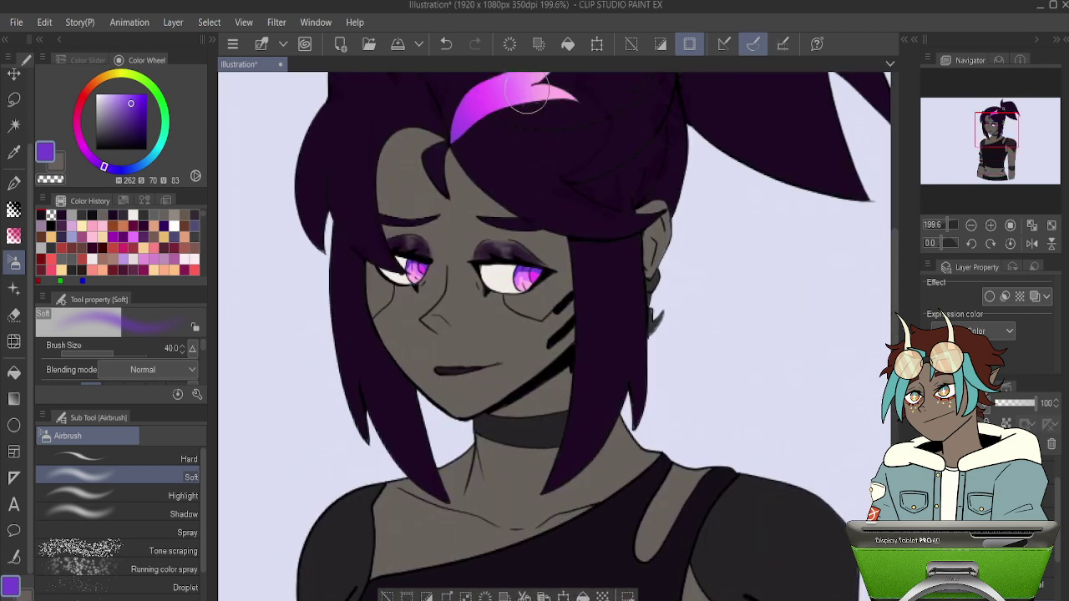
left_click_drag(545, 118, 527, 247)
left_click(538, 208, "alt")
mouse_move(515, 558)
left_mouse_down()
mouse_move(622, 247)
mouse_move(640, 91)
left_mouse_up()
left_click_drag(618, 434, 616, 253)
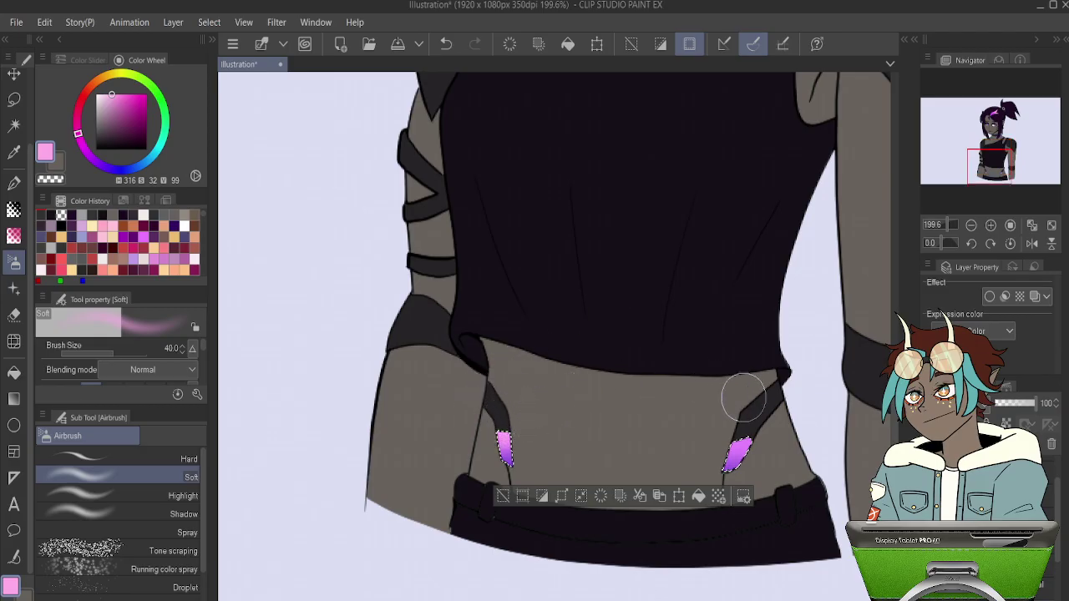
mouse_move(777, 299)
left_mouse_down()
mouse_move(535, 408)
mouse_move(518, 143)
left_mouse_up()
key("ctrl+d")
Check the recoloured accents on the whole figure, undoing and redoing the last change to compare.
scroll(430, 314, "down", 5)
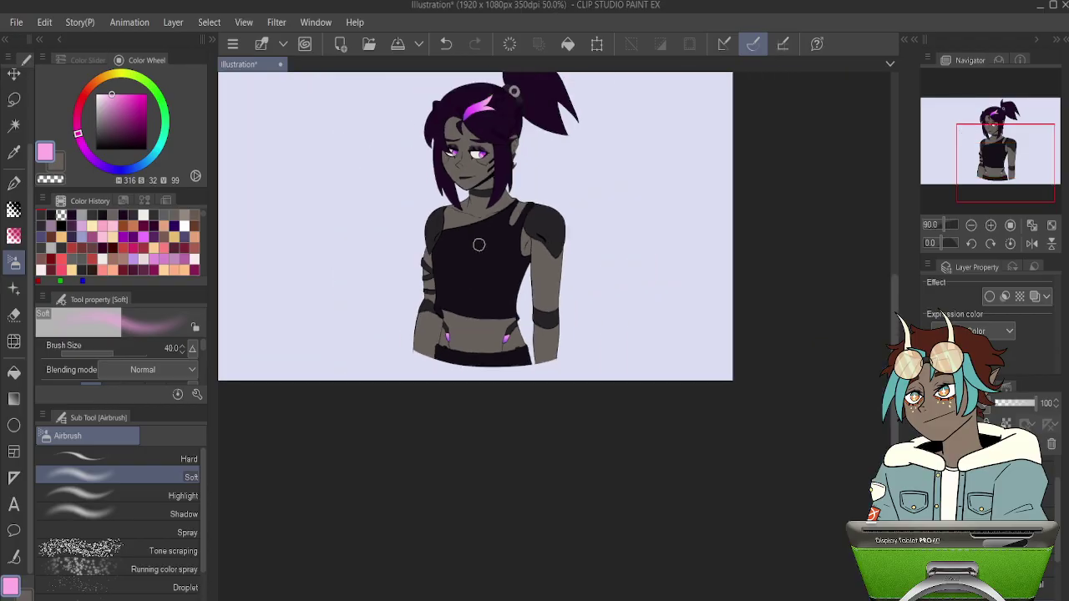
scroll(473, 226, "up", 3)
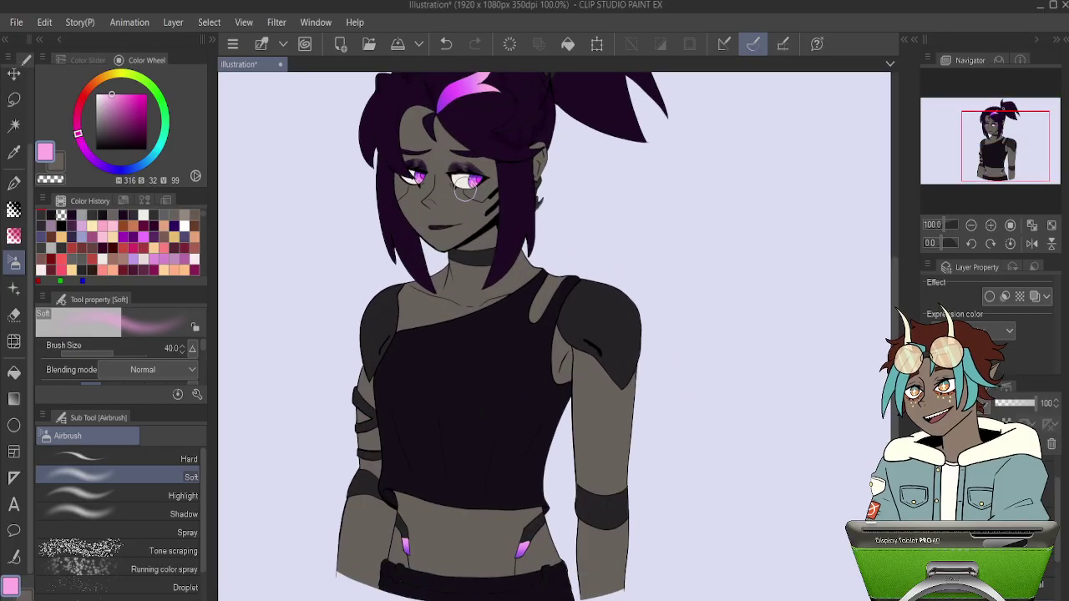
scroll(519, 178, "down", 3)
scroll(519, 175, "up", 1)
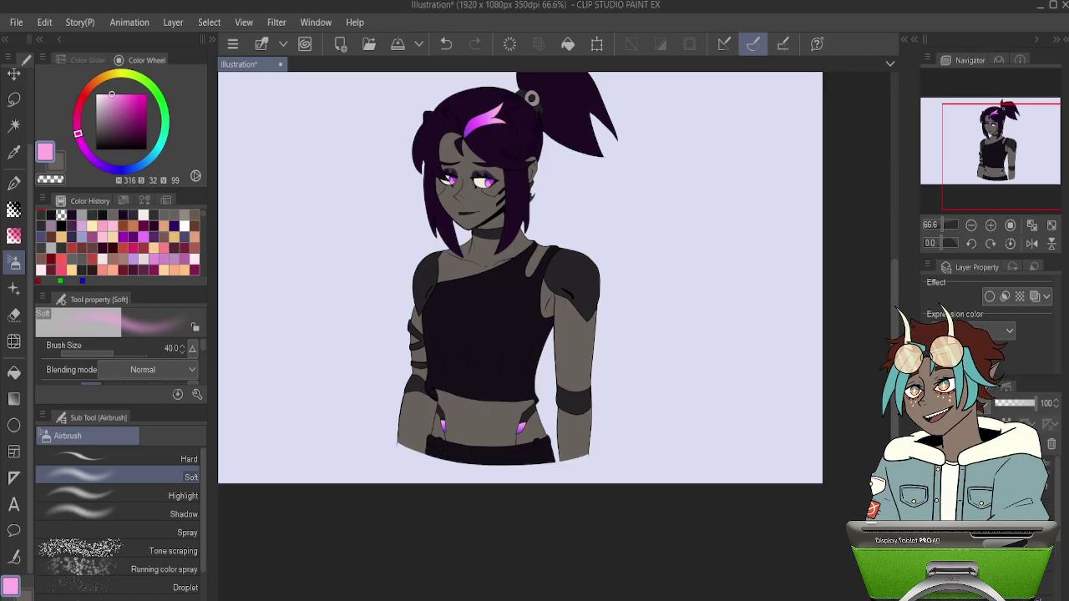
key("ctrl+z")
key("ctrl+y")
key("ctrl+z")
key("ctrl+y")
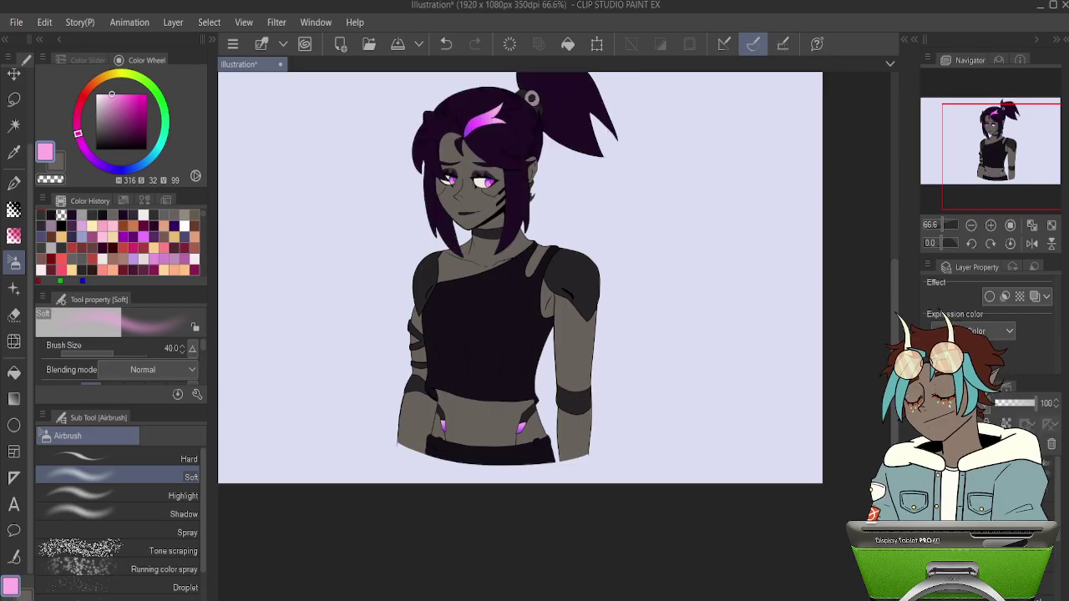
key("ctrl+z")
key("ctrl+y")
scroll(730, 411, "down", 3)
scroll(681, 340, "up", 2)
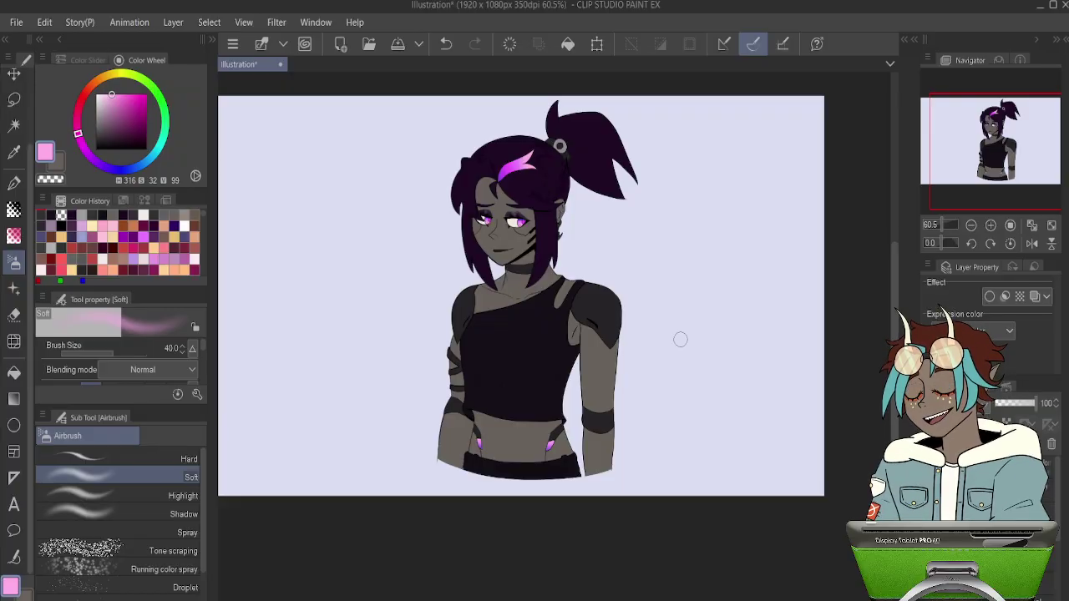
Auto-select all the dark hair sections, including the bangs, side locks and ponytail, using Selection for referred layers.
scroll(671, 242, "up", 4)
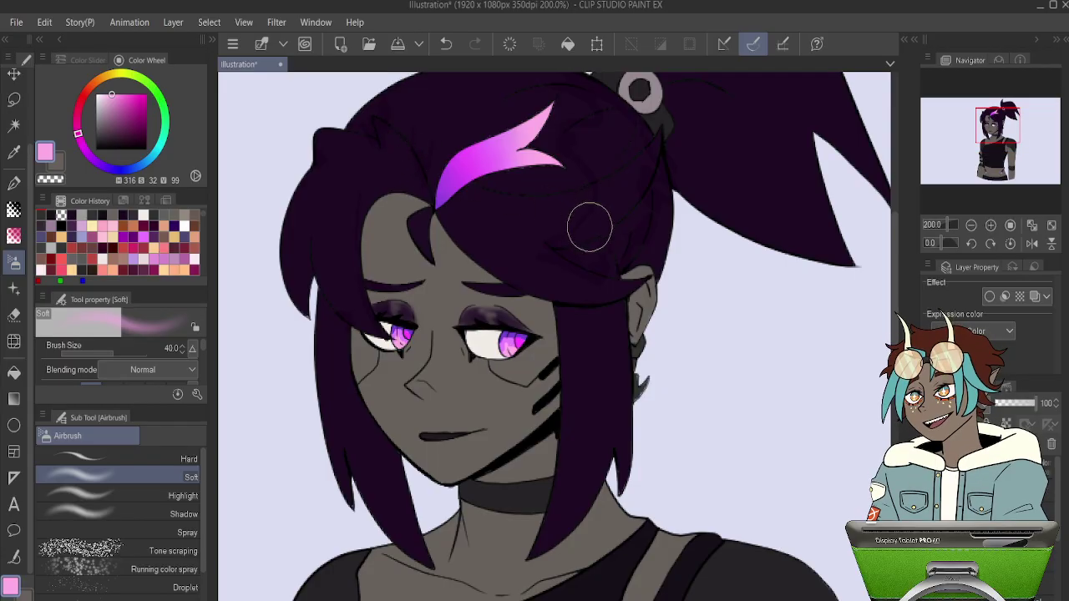
key("w")
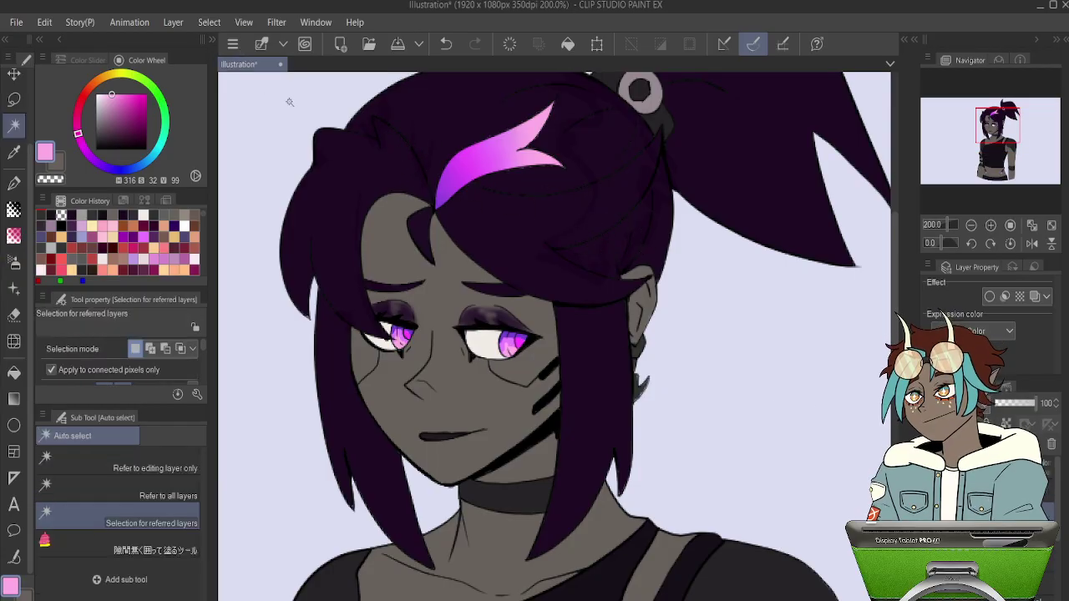
left_click(343, 166)
left_click(445, 107, "shift")
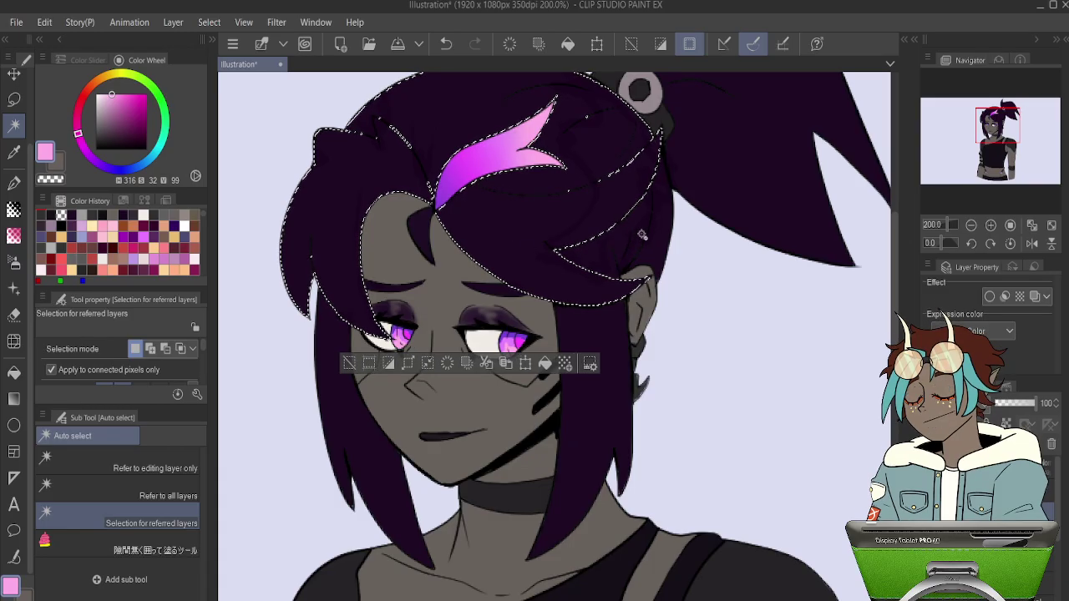
left_click(661, 222, "shift")
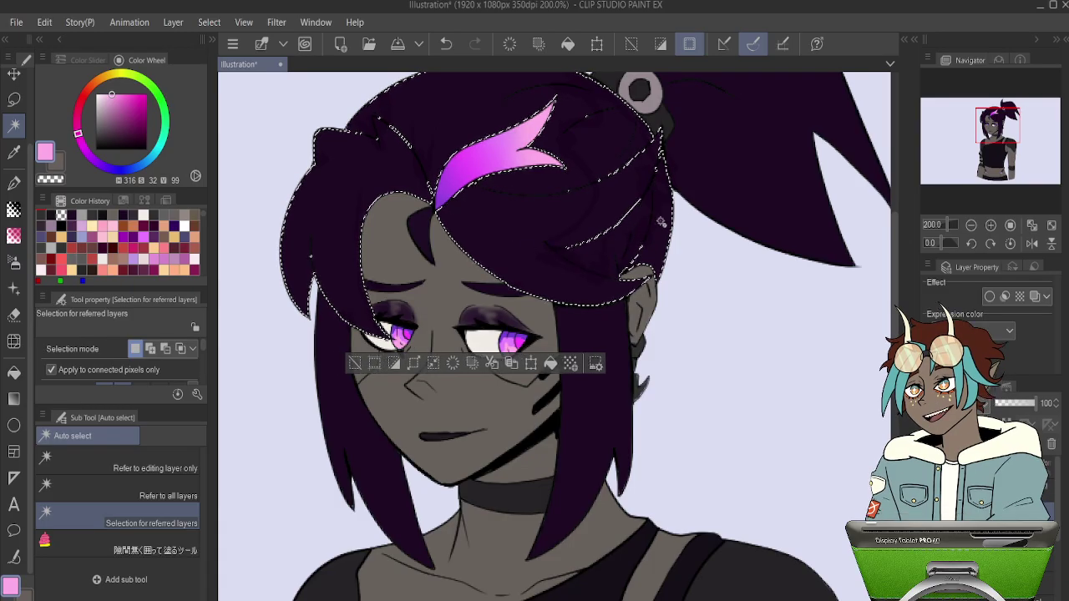
left_click(754, 157, "shift")
left_click(591, 384, "shift")
left_click(323, 365, "shift")
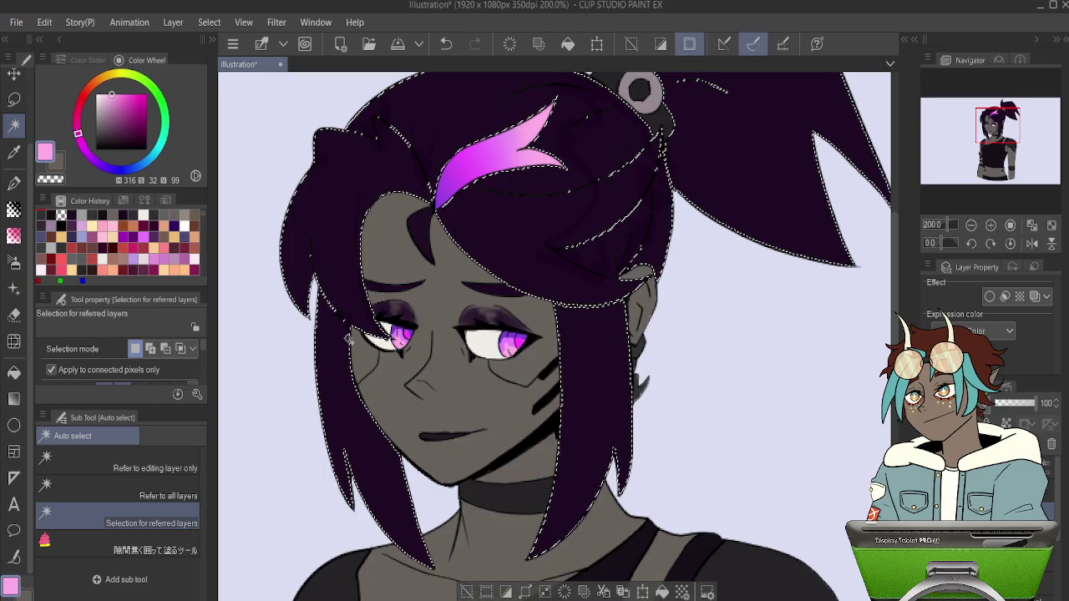
scroll(363, 337, "down", 7)
scroll(494, 219, "up", 3)
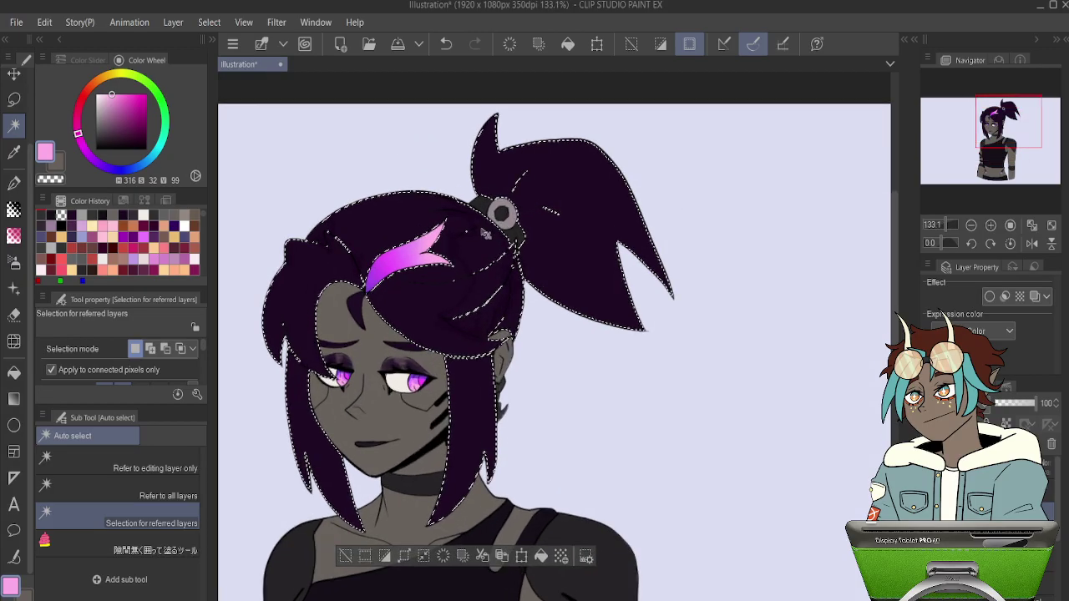
Adjust the selected hair's colour with Hue/Saturation/Luminosity and clear the selection.
key("ctrl+u")
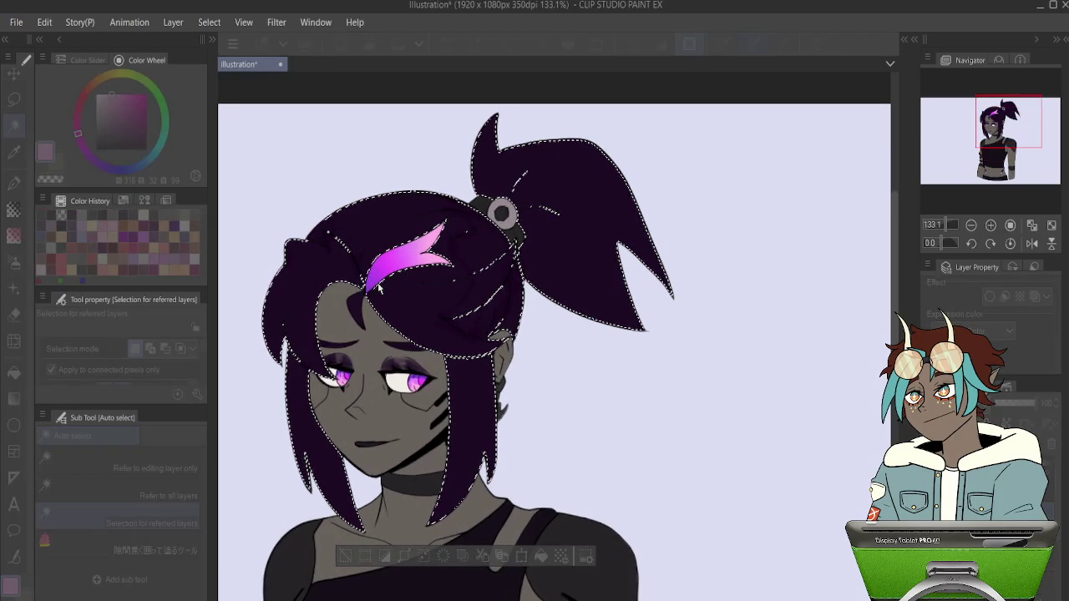
left_click_drag(378, 287, 286, 278)
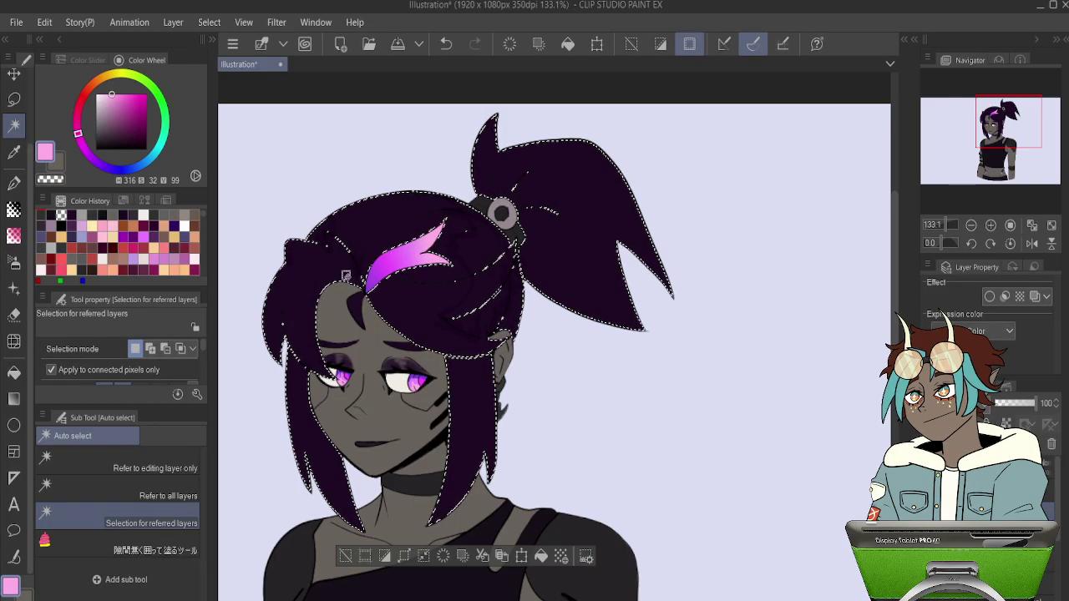
scroll(361, 263, "up", 1)
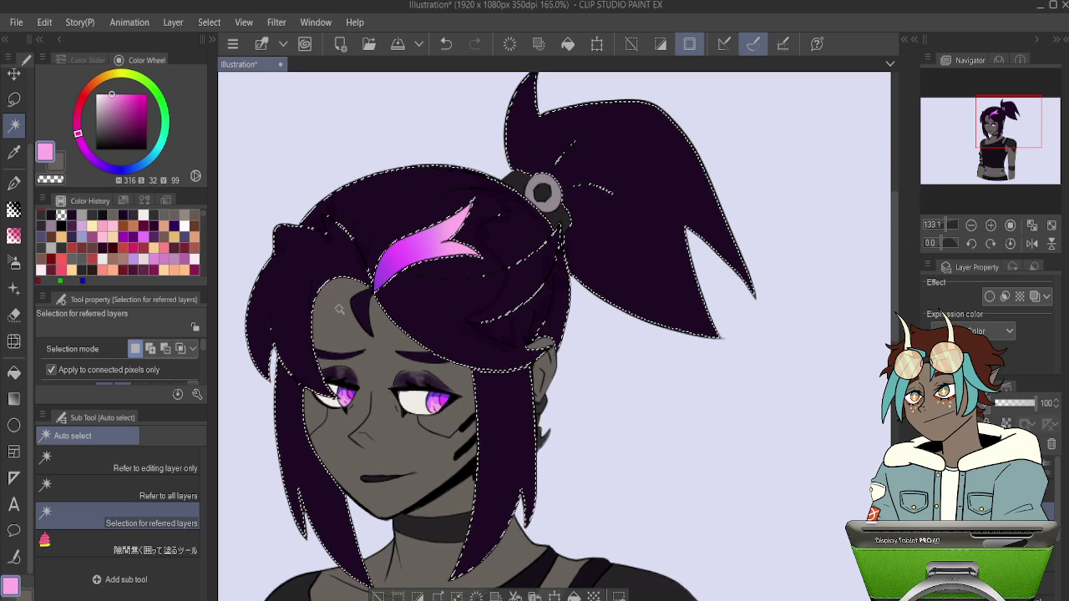
scroll(339, 309, "down", 2)
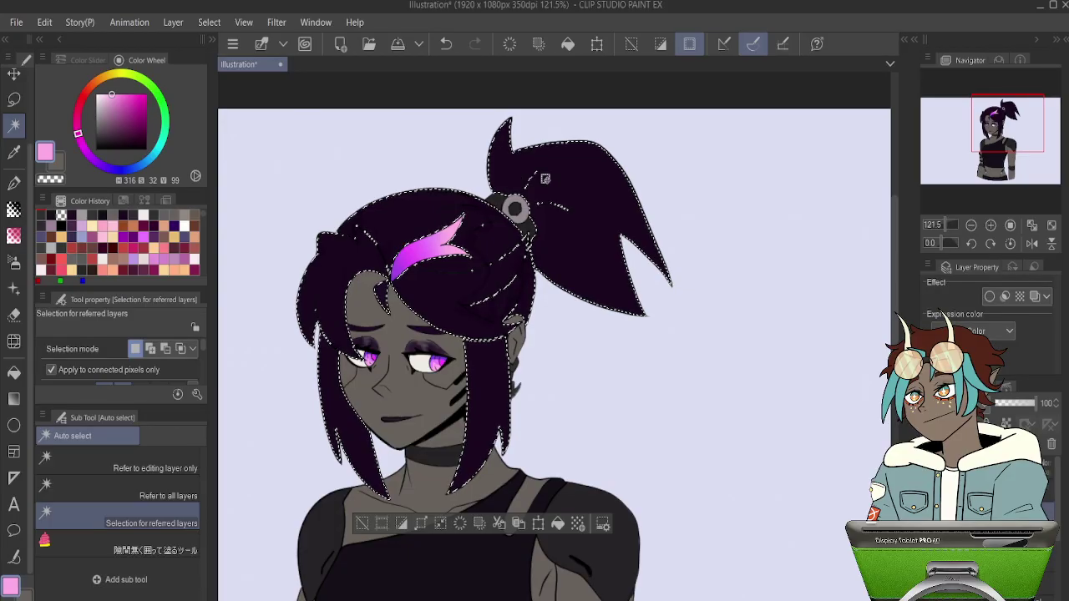
left_click(585, 345)
scroll(587, 346, "down", 2)
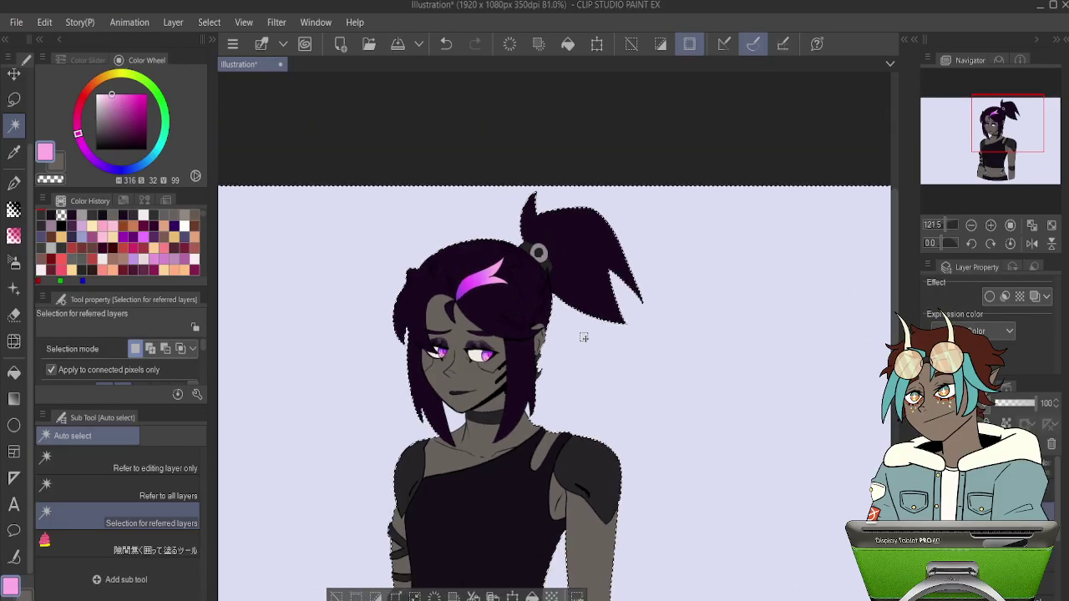
key("ctrl+d")
Examine the adjusted colours on the whole figure and torso, undoing and redoing the last change to compare.
scroll(571, 319, "down", 4)
scroll(539, 390, "up", 2)
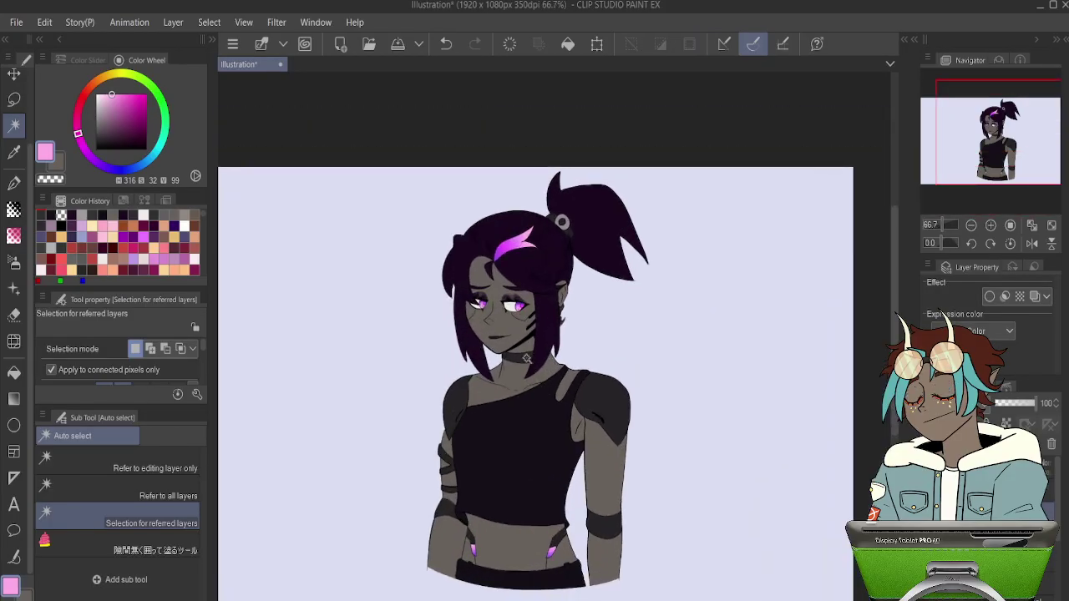
scroll(528, 363, "down", 1)
scroll(514, 374, "up", 2)
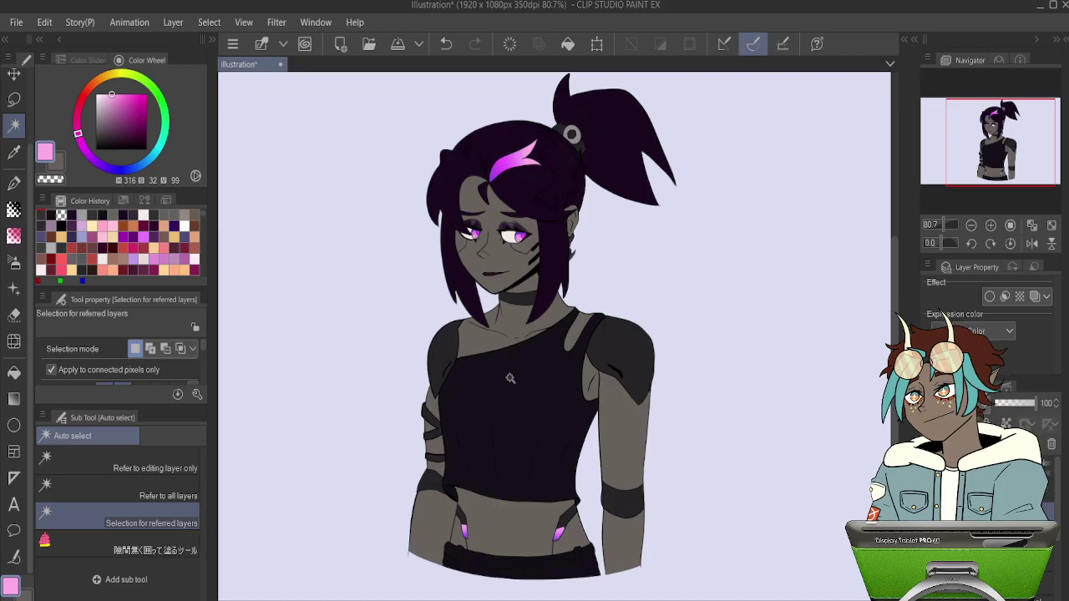
scroll(537, 294, "down", 2)
scroll(543, 334, "up", 3)
scroll(551, 354, "down", 2)
scroll(535, 405, "up", 3)
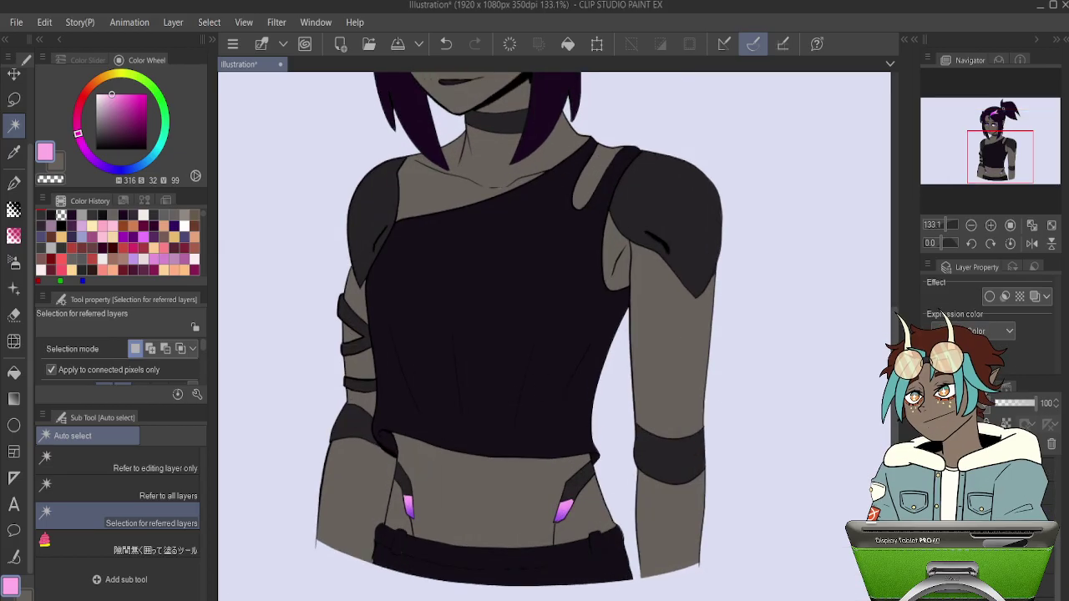
key("ctrl+z")
key("ctrl+y")
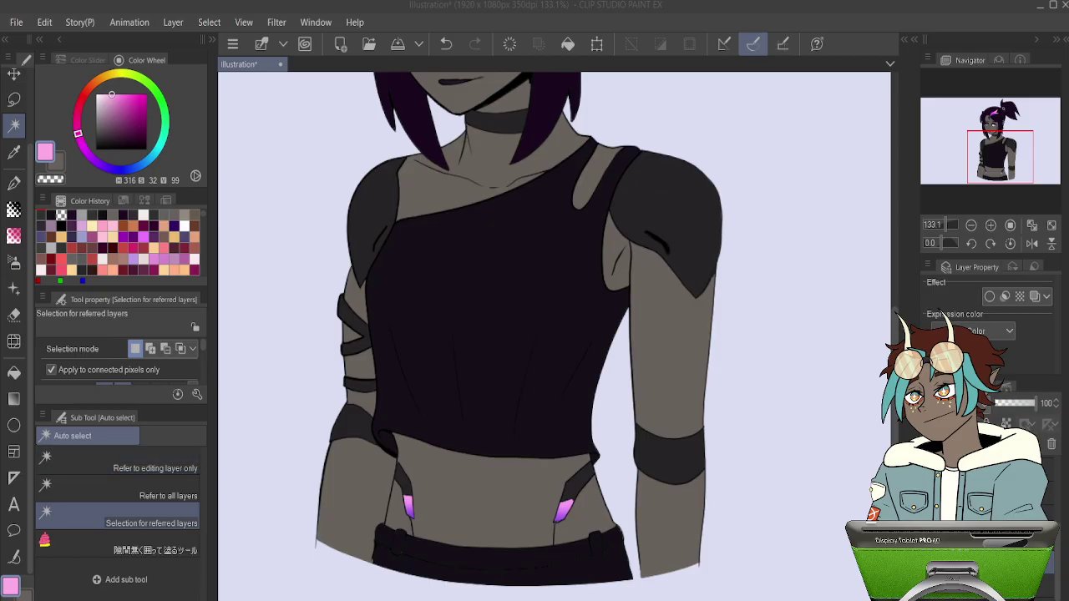
scroll(431, 171, "down", 5)
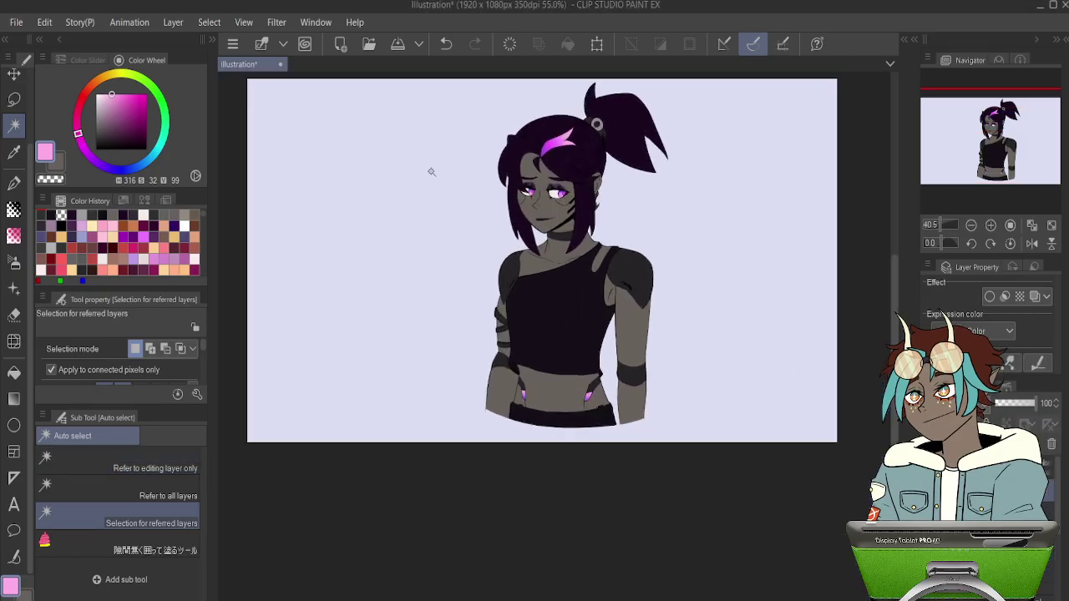
Paste the picture of the pink-haired character and scale and place it beside the blocky character reference.
scroll(275, 127, "up", 6)
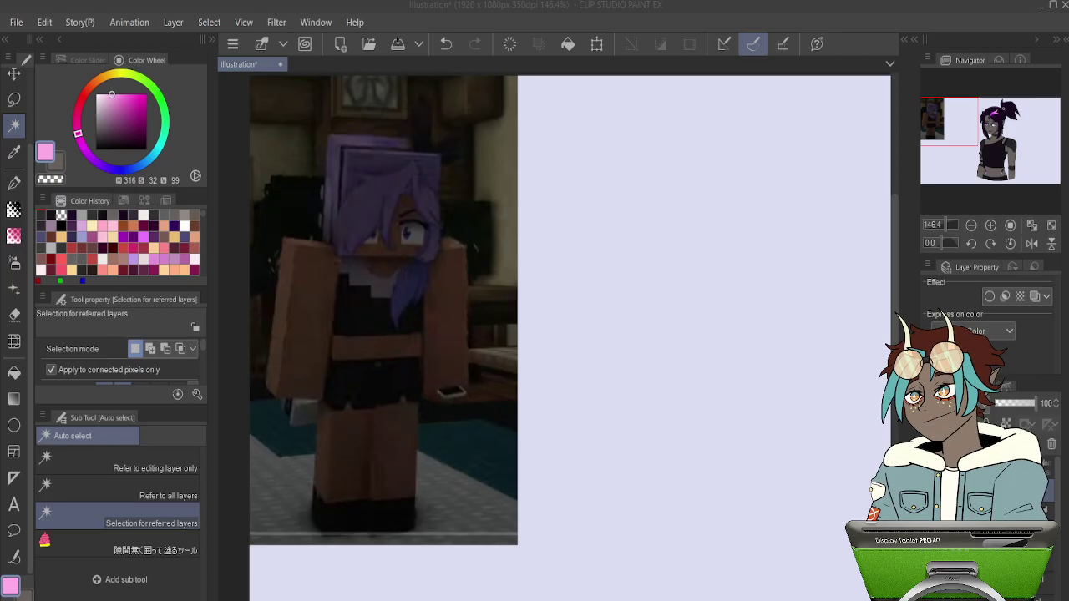
key("ctrl+v")
scroll(441, 248, "down", 2)
key("ctrl+t")
left_click_drag(386, 205, 640, 242)
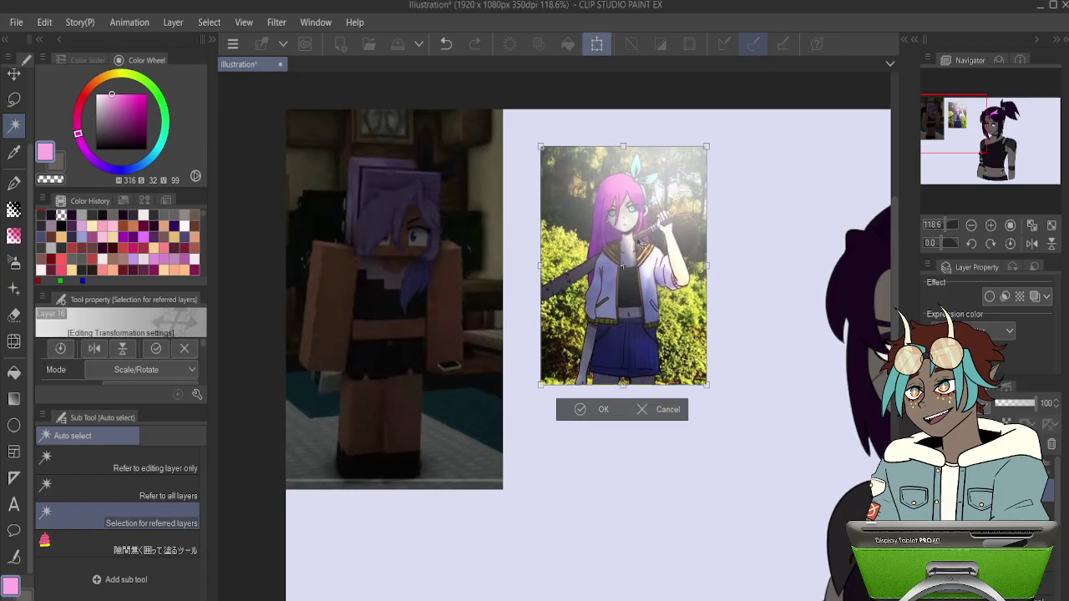
key("Return")
scroll(514, 163, "up", 3)
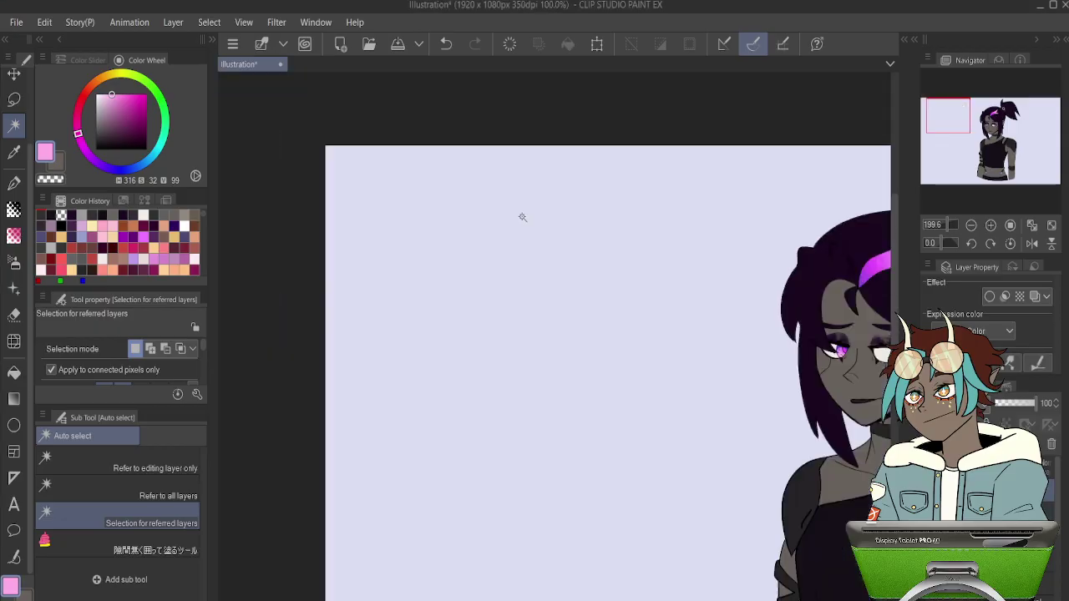
scroll(524, 214, "down", 3)
scroll(656, 239, "up", 4)
scroll(657, 251, "up", 1)
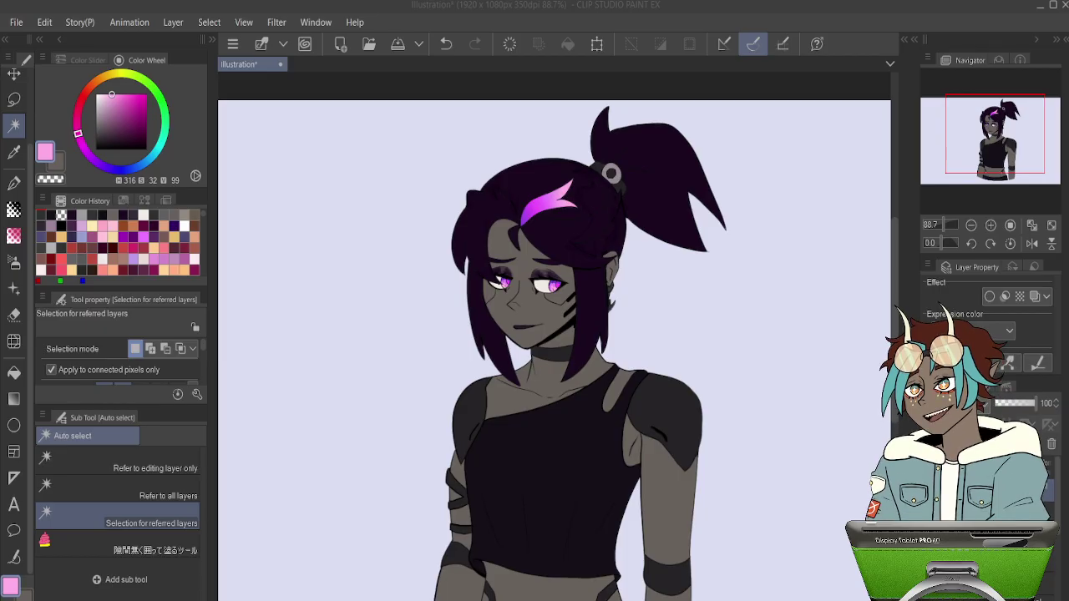
scroll(468, 238, "down", 3)
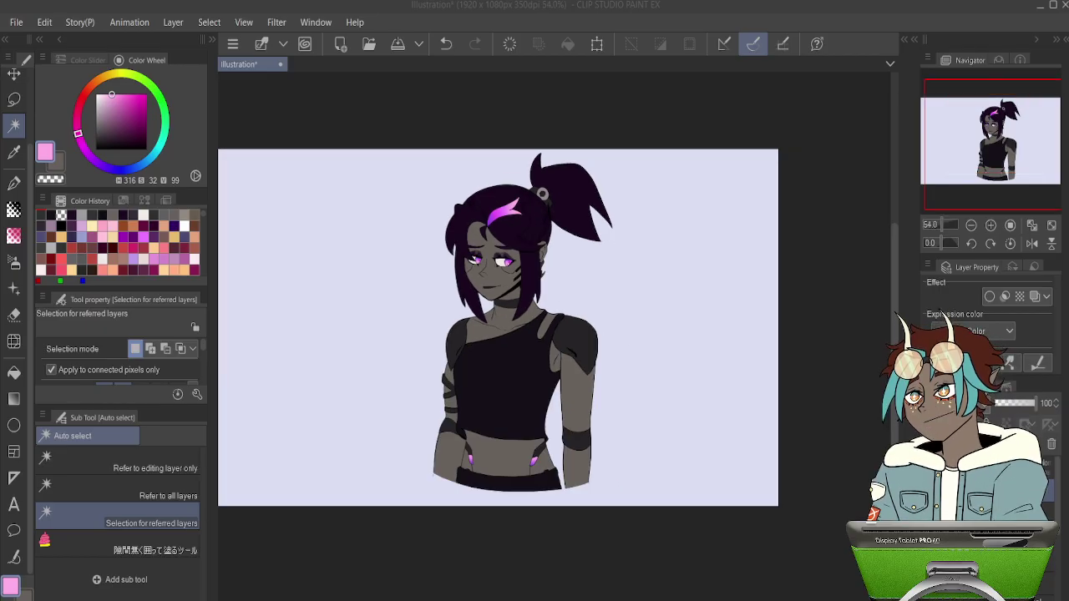
scroll(454, 225, "up", 2)
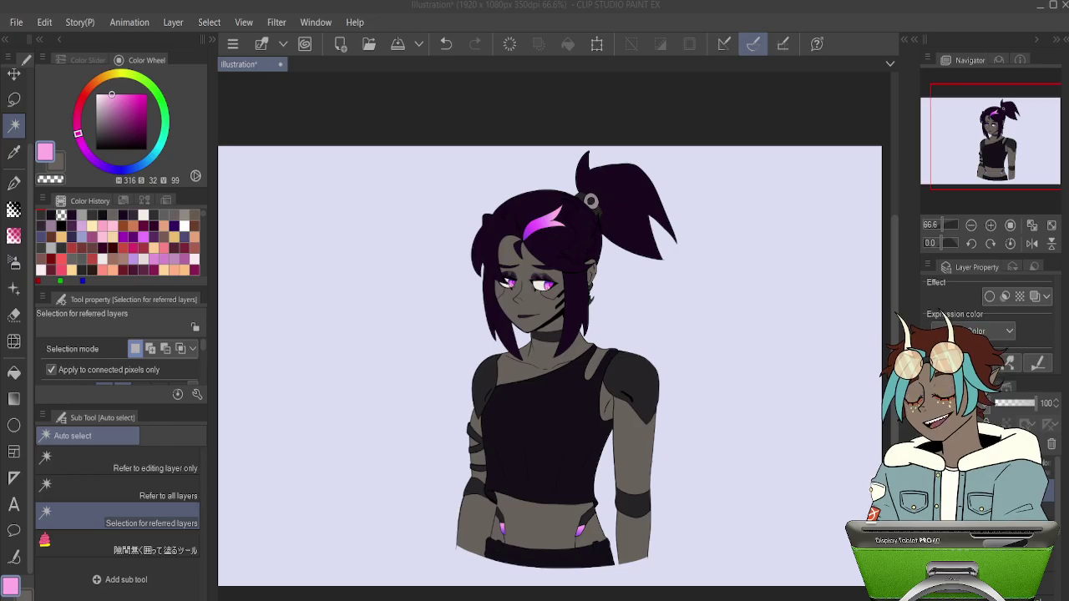